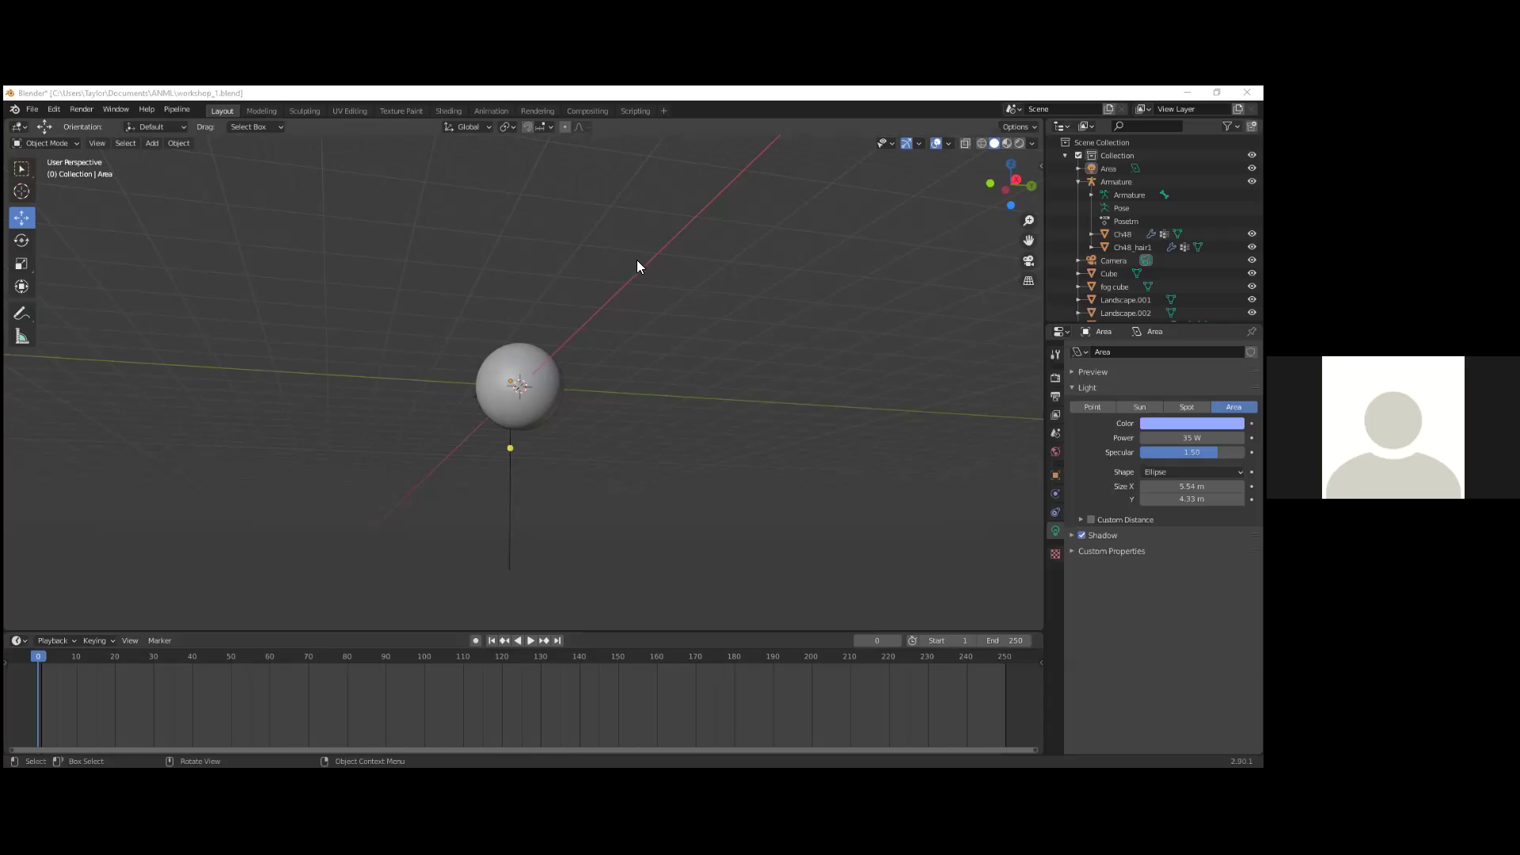
Step: View the scene through the camera in Rendered shading and examine the glowing pillar, the figure and the surrounding landscape
scroll(681, 370, up, 6)
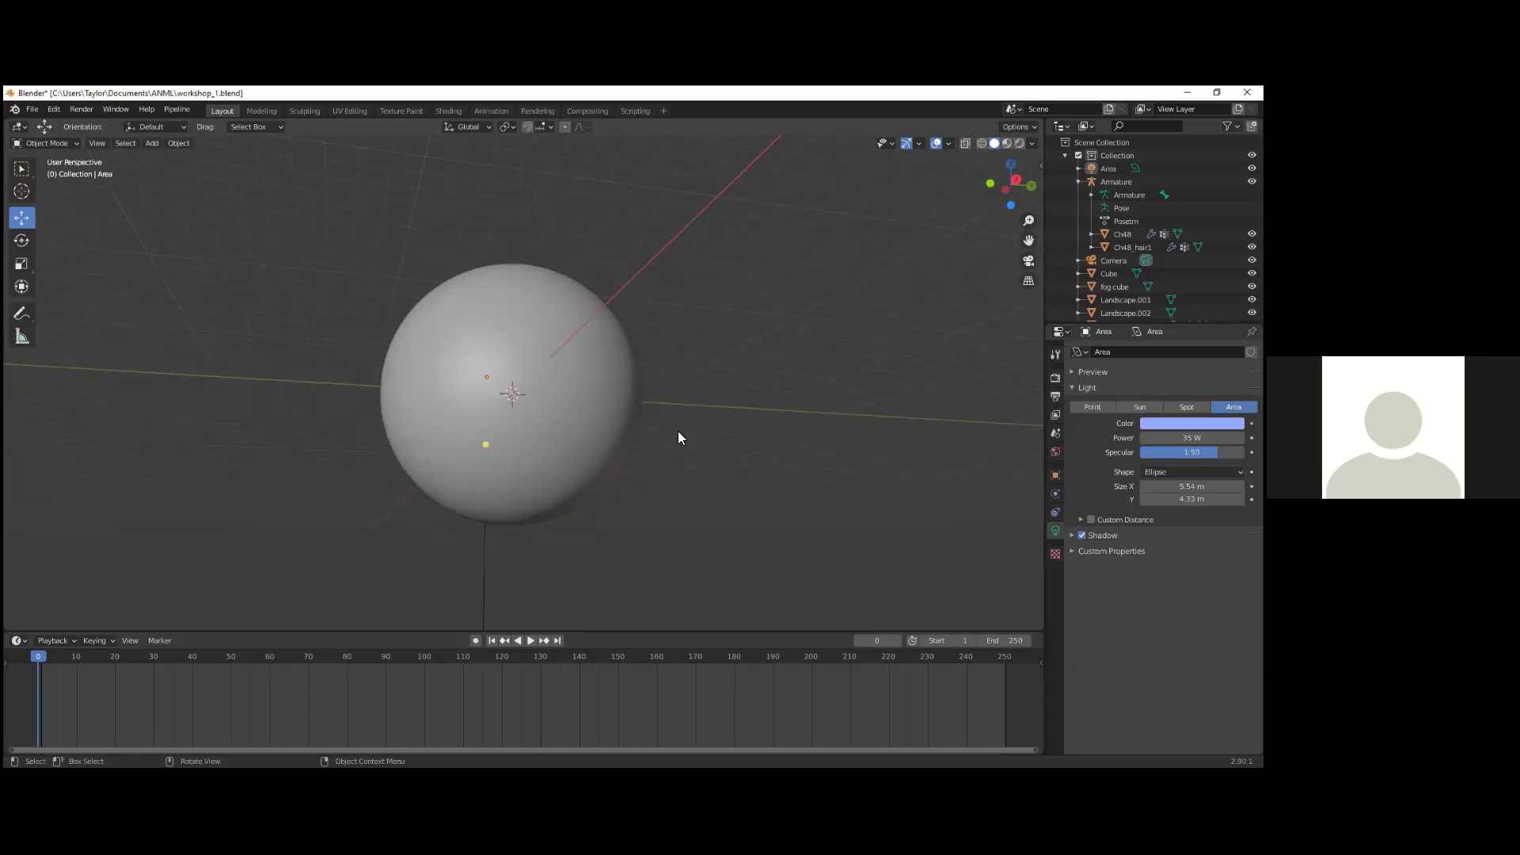
middle_drag(679, 421, 655, 460)
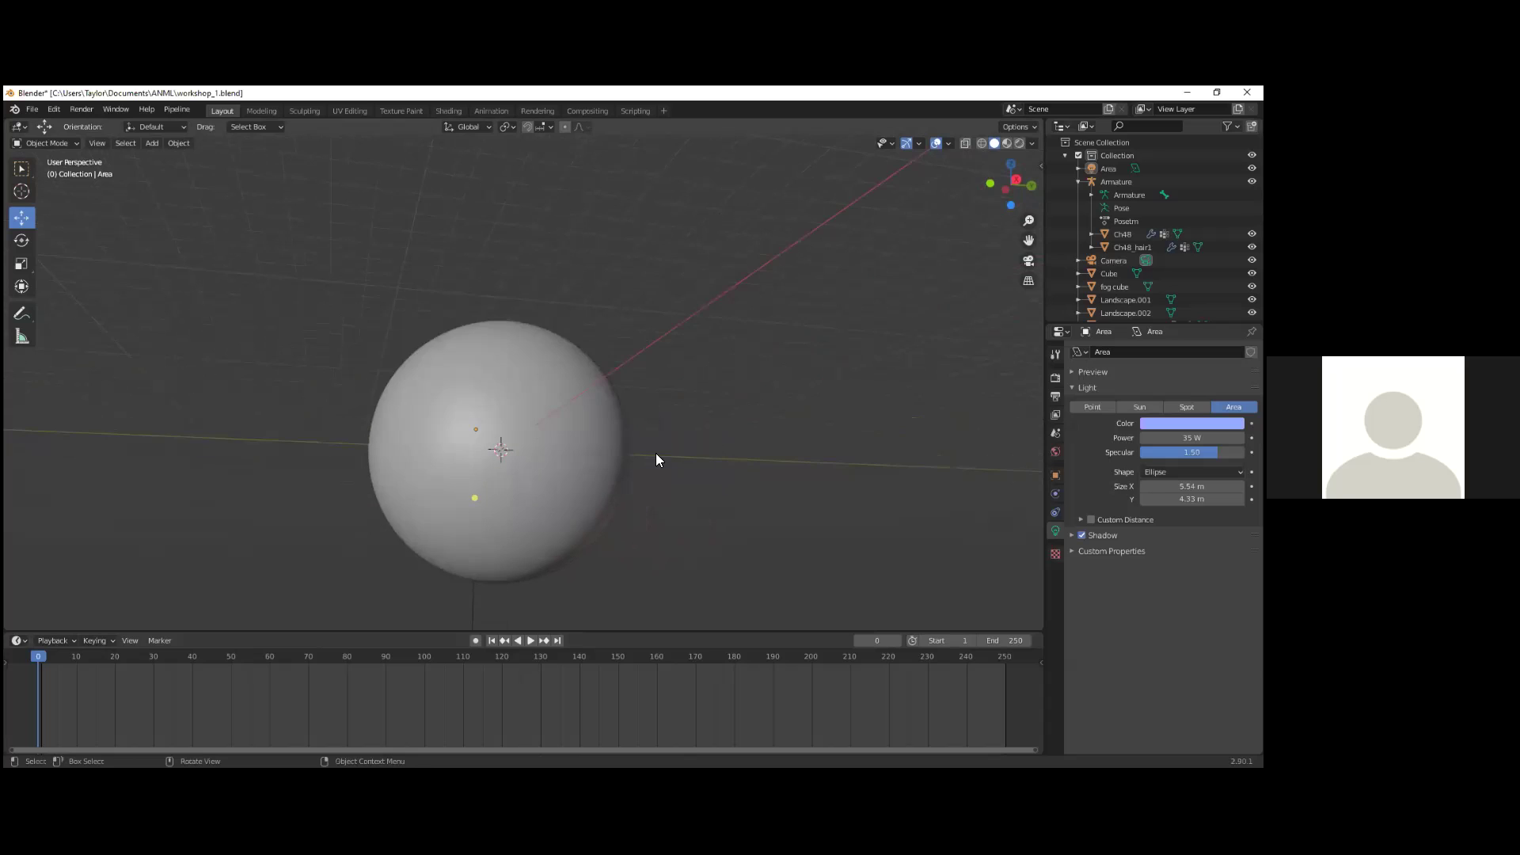
key(KP_0)
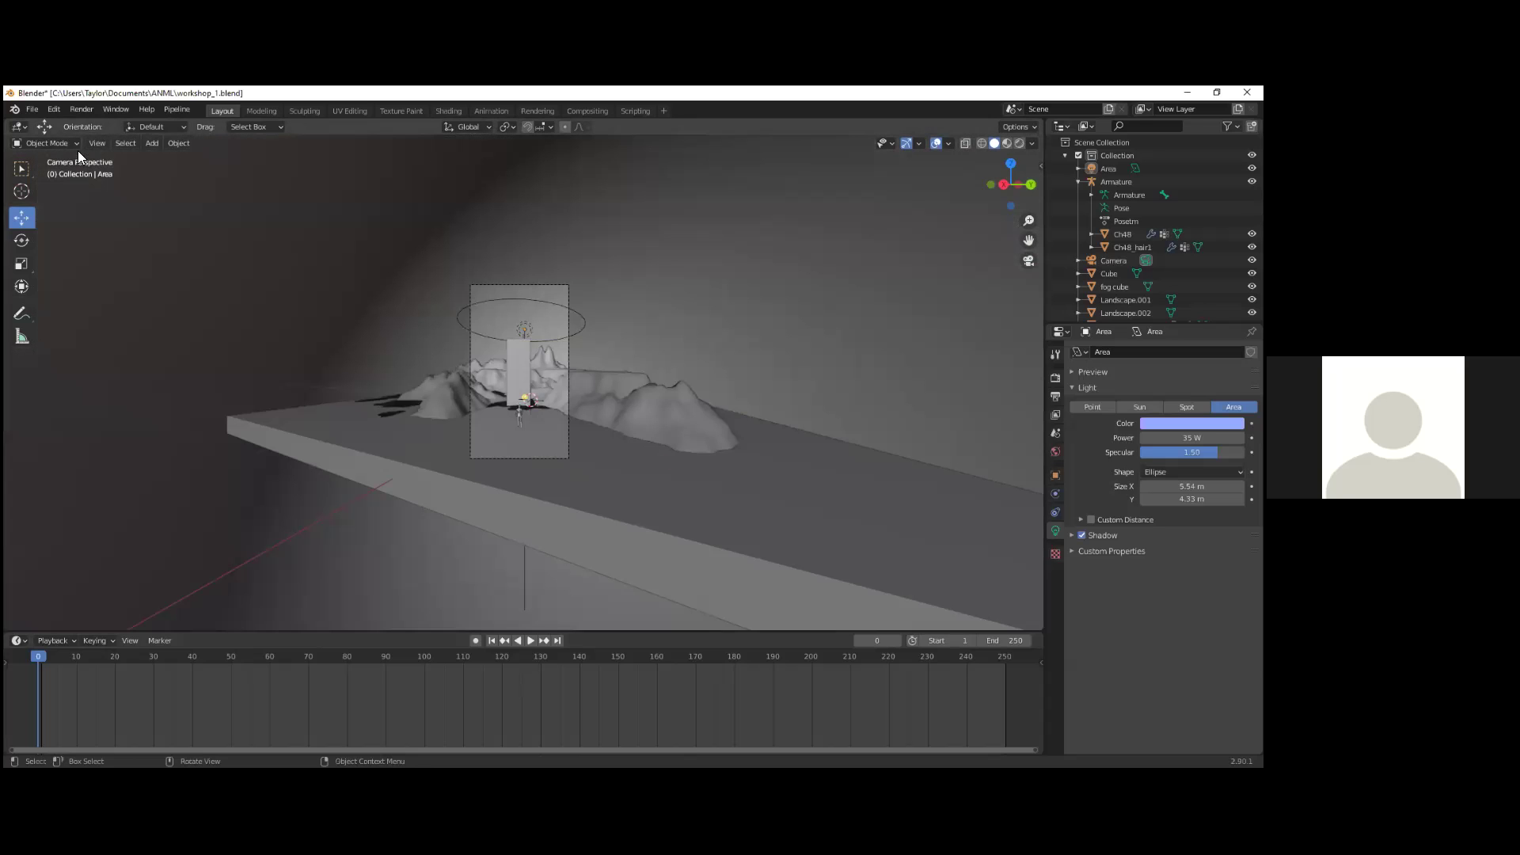
scroll(633, 332, up, 5)
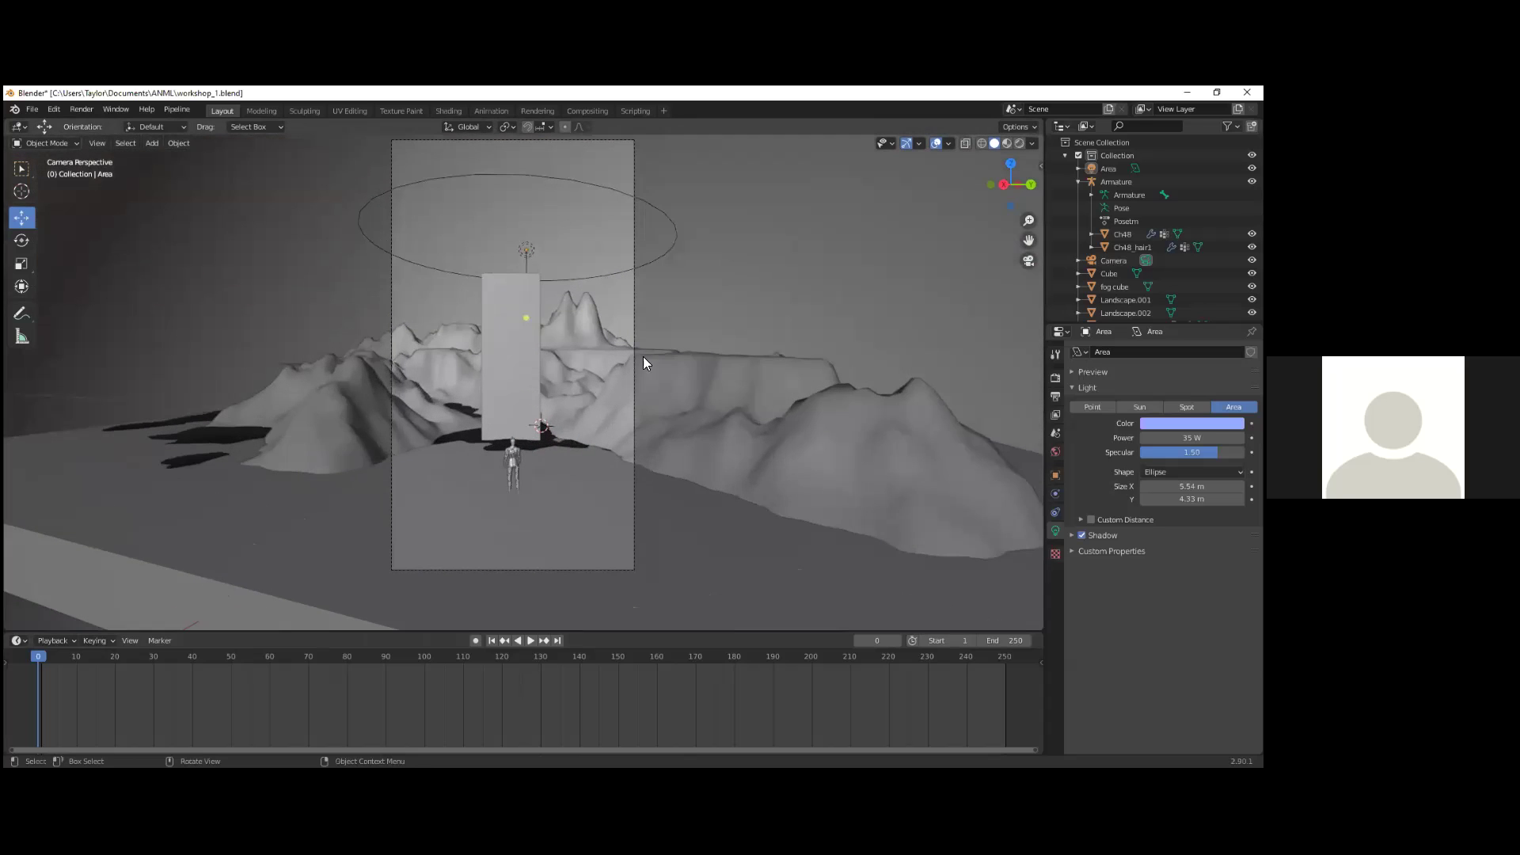
key(z)
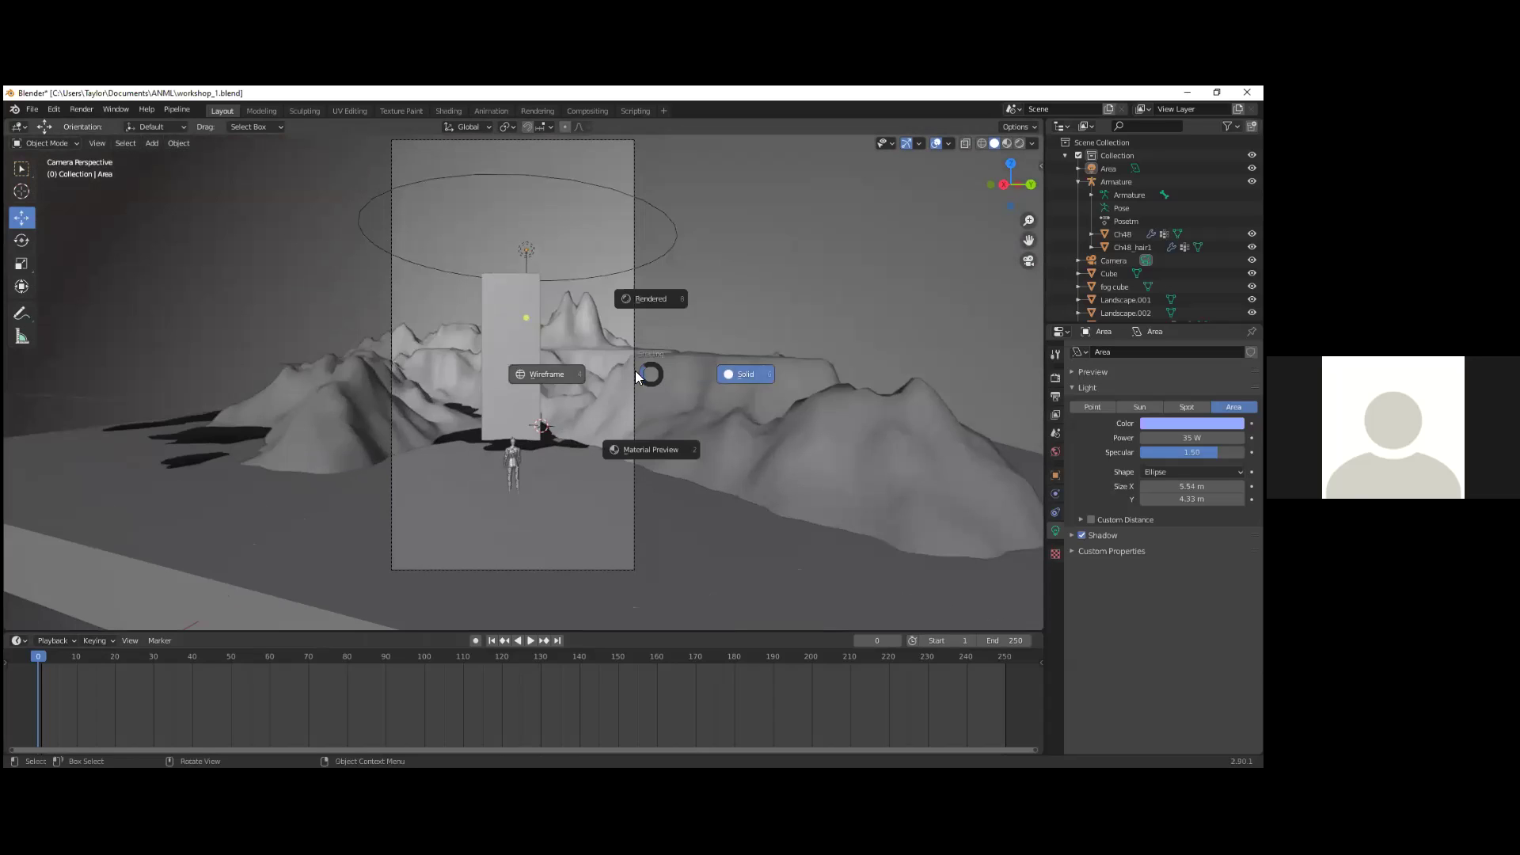
click(654, 299)
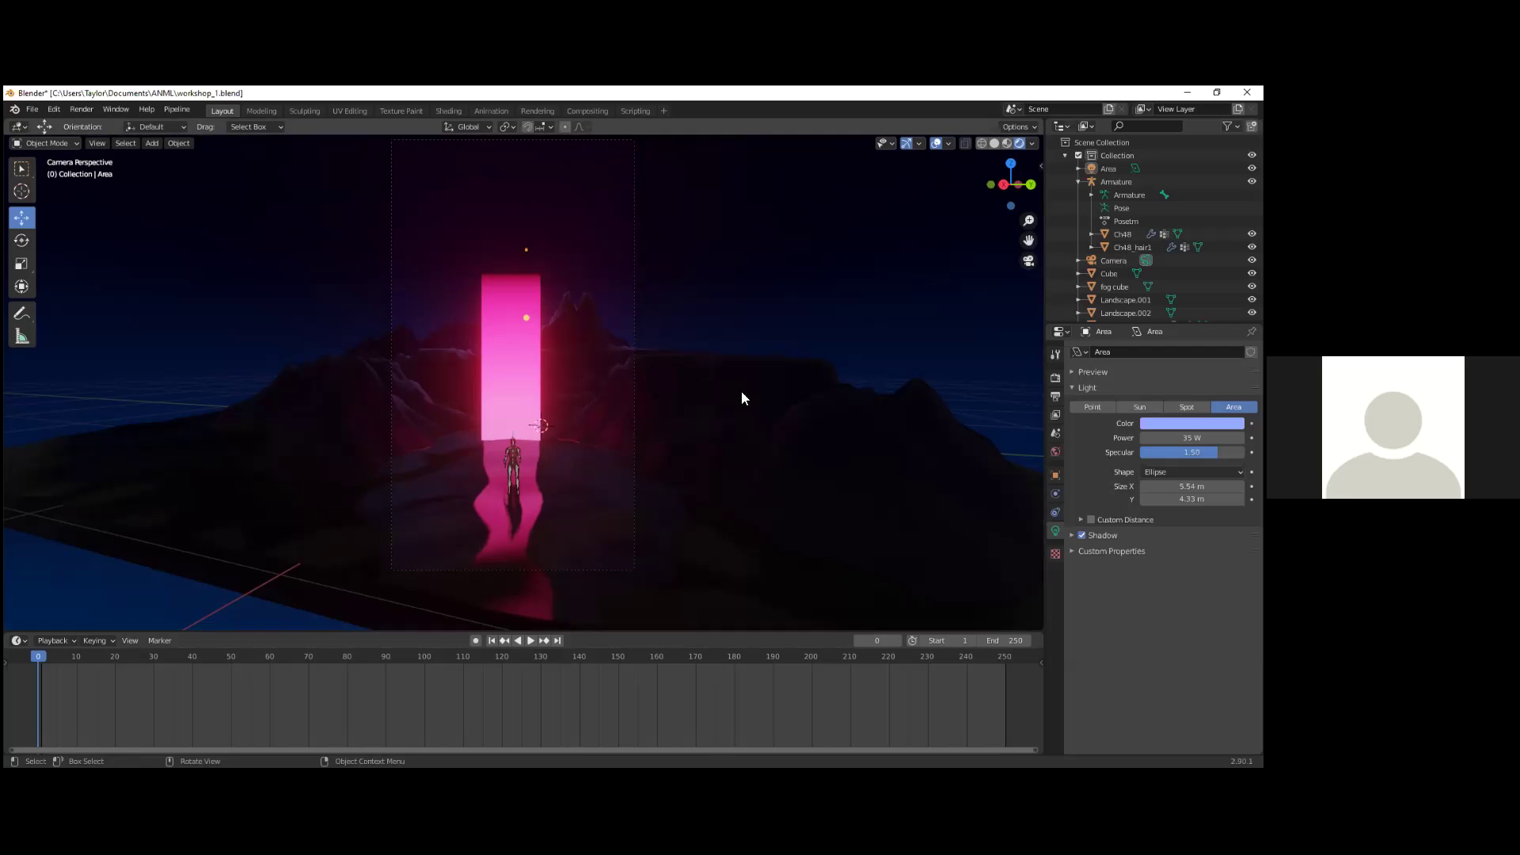
scroll(622, 403, up, 3)
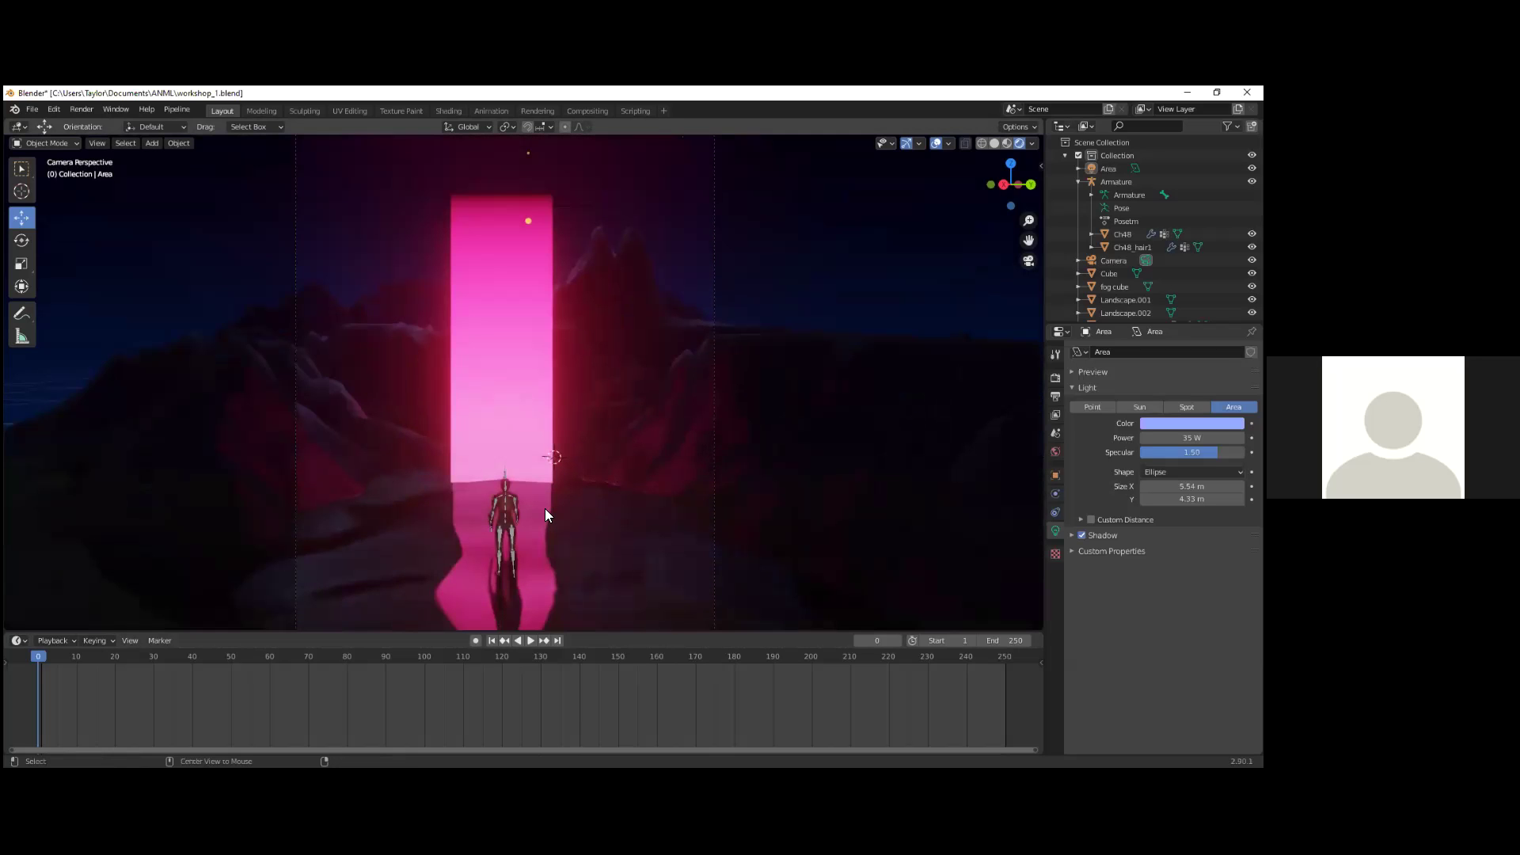
scroll(491, 450, down, 2)
scroll(229, 265, down, 2)
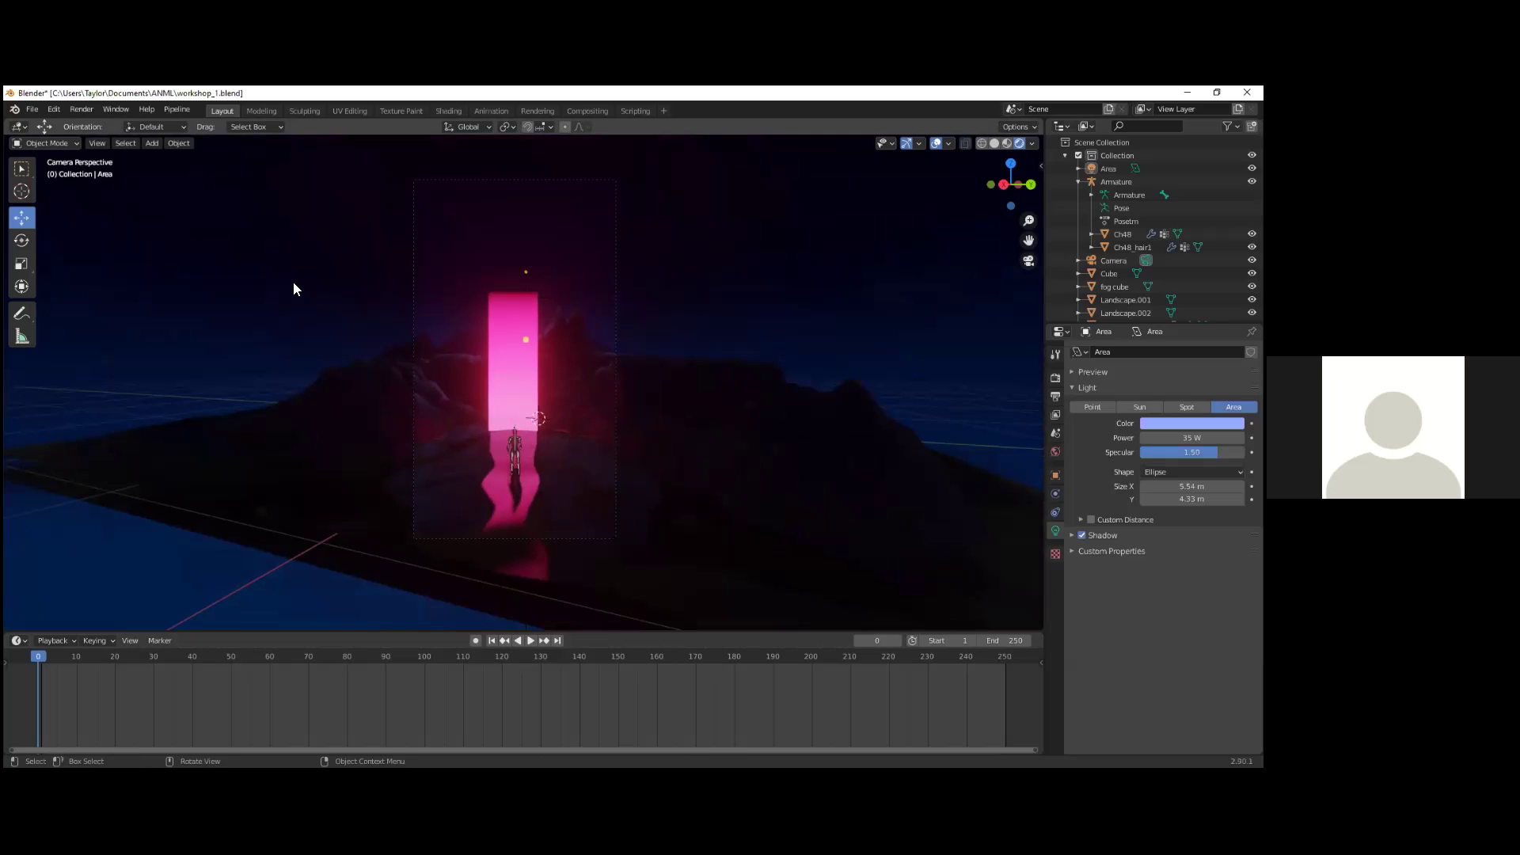
Step: Save the workshop_1.blend scene and start a new file with the default cube, camera and light
click(235, 230)
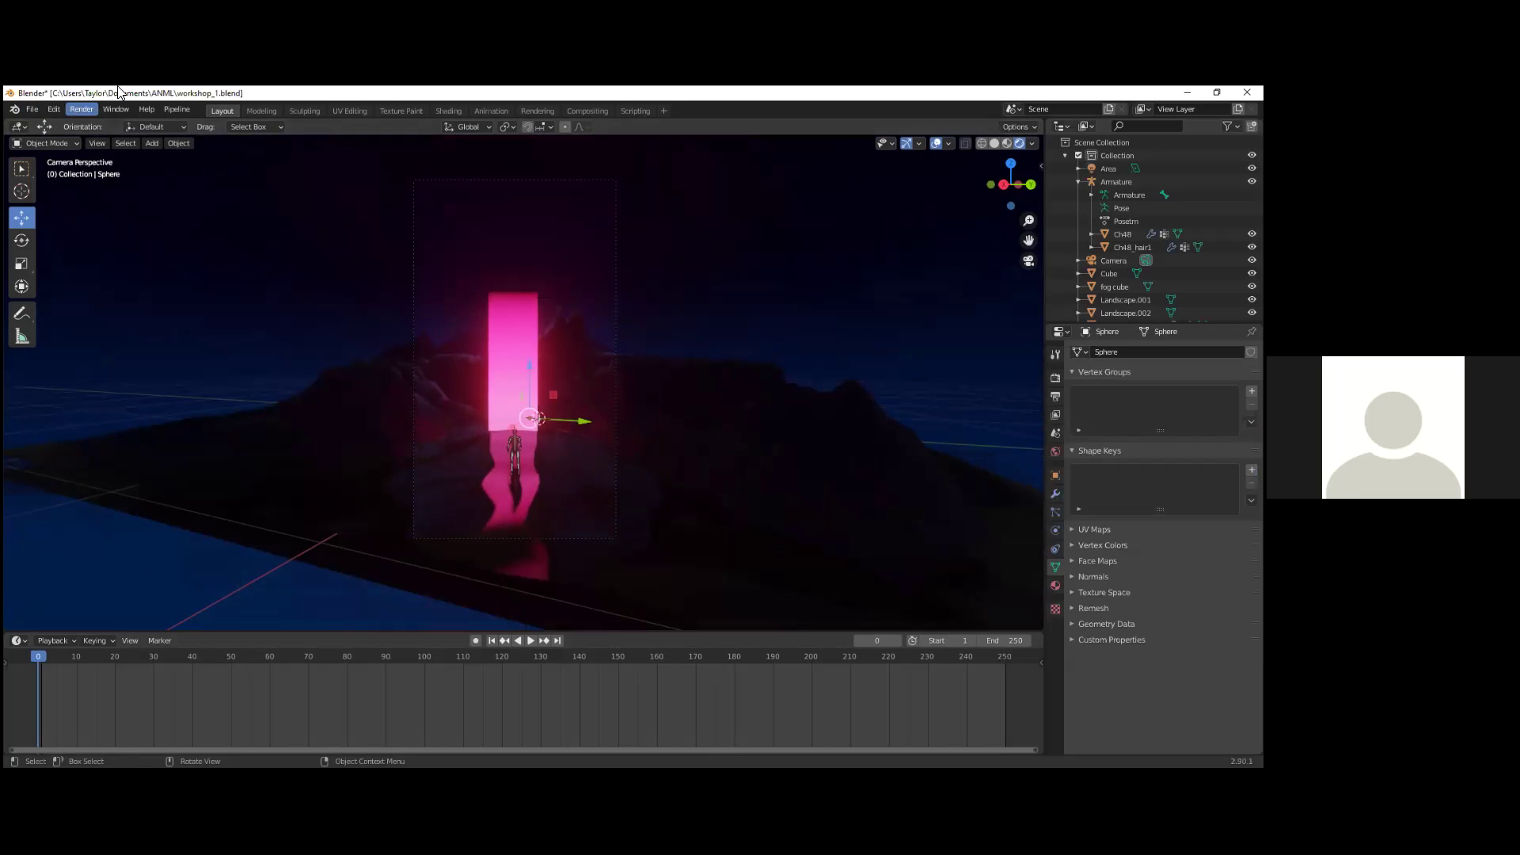
key(ctrl+s)
click(33, 110)
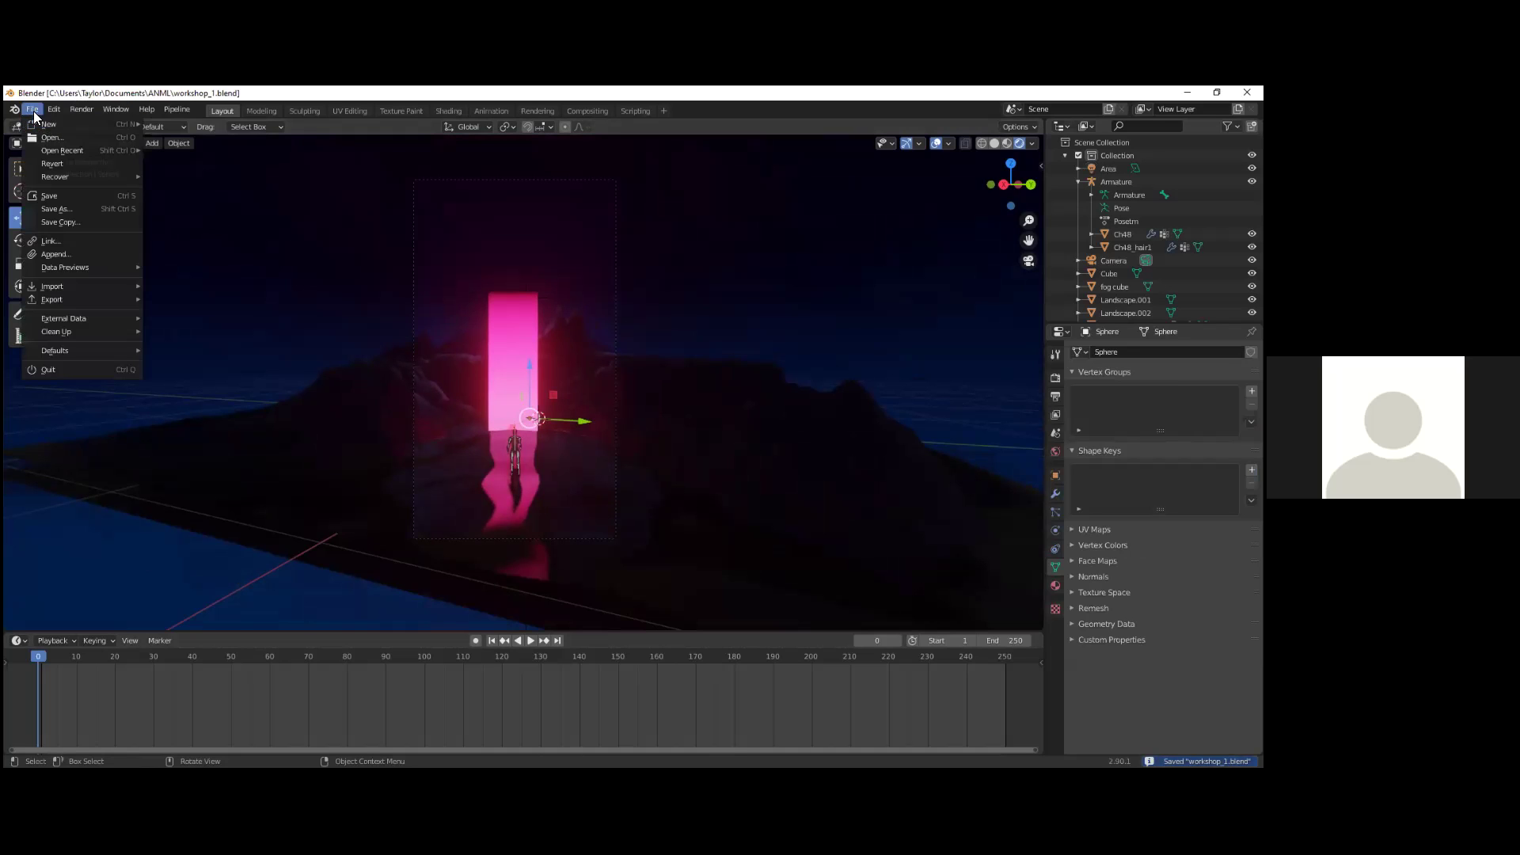
mouse_move(50, 131)
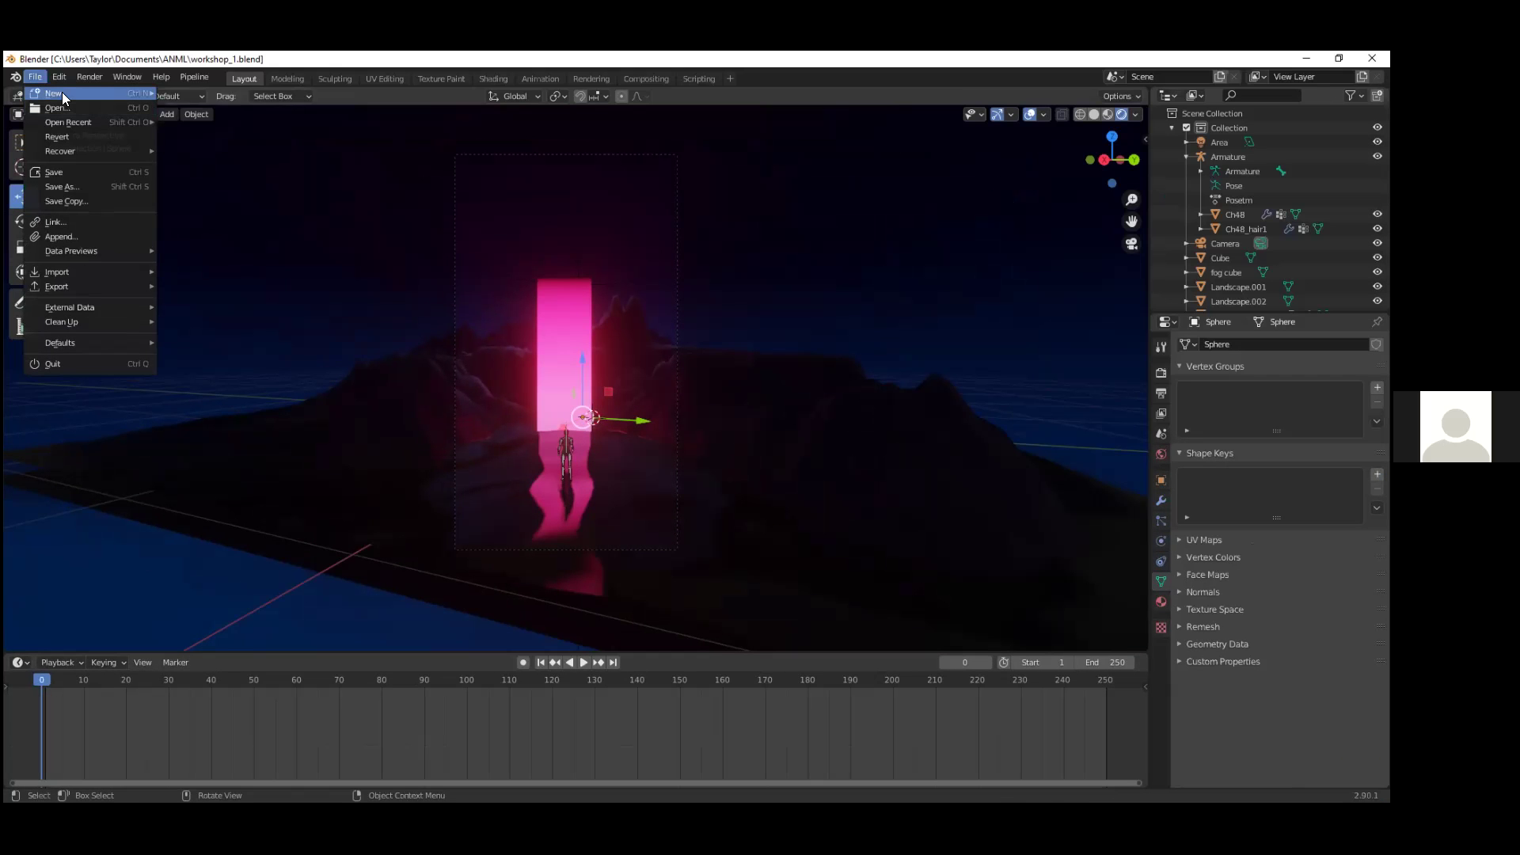
click(214, 93)
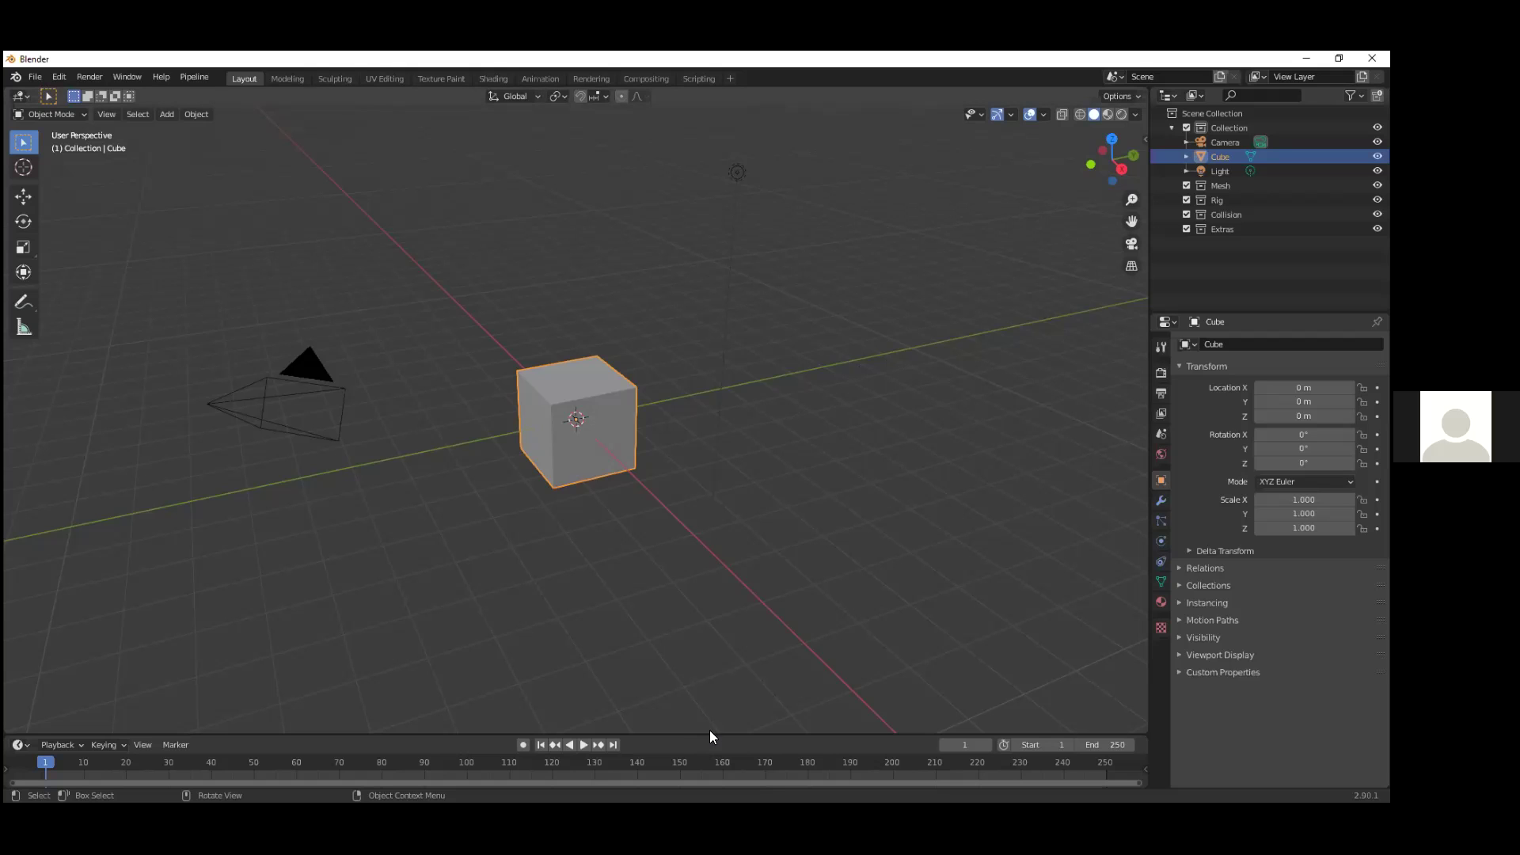
Step: Make the timeline area taller, and select the camera followed by the default cube
drag(710, 734, 697, 673)
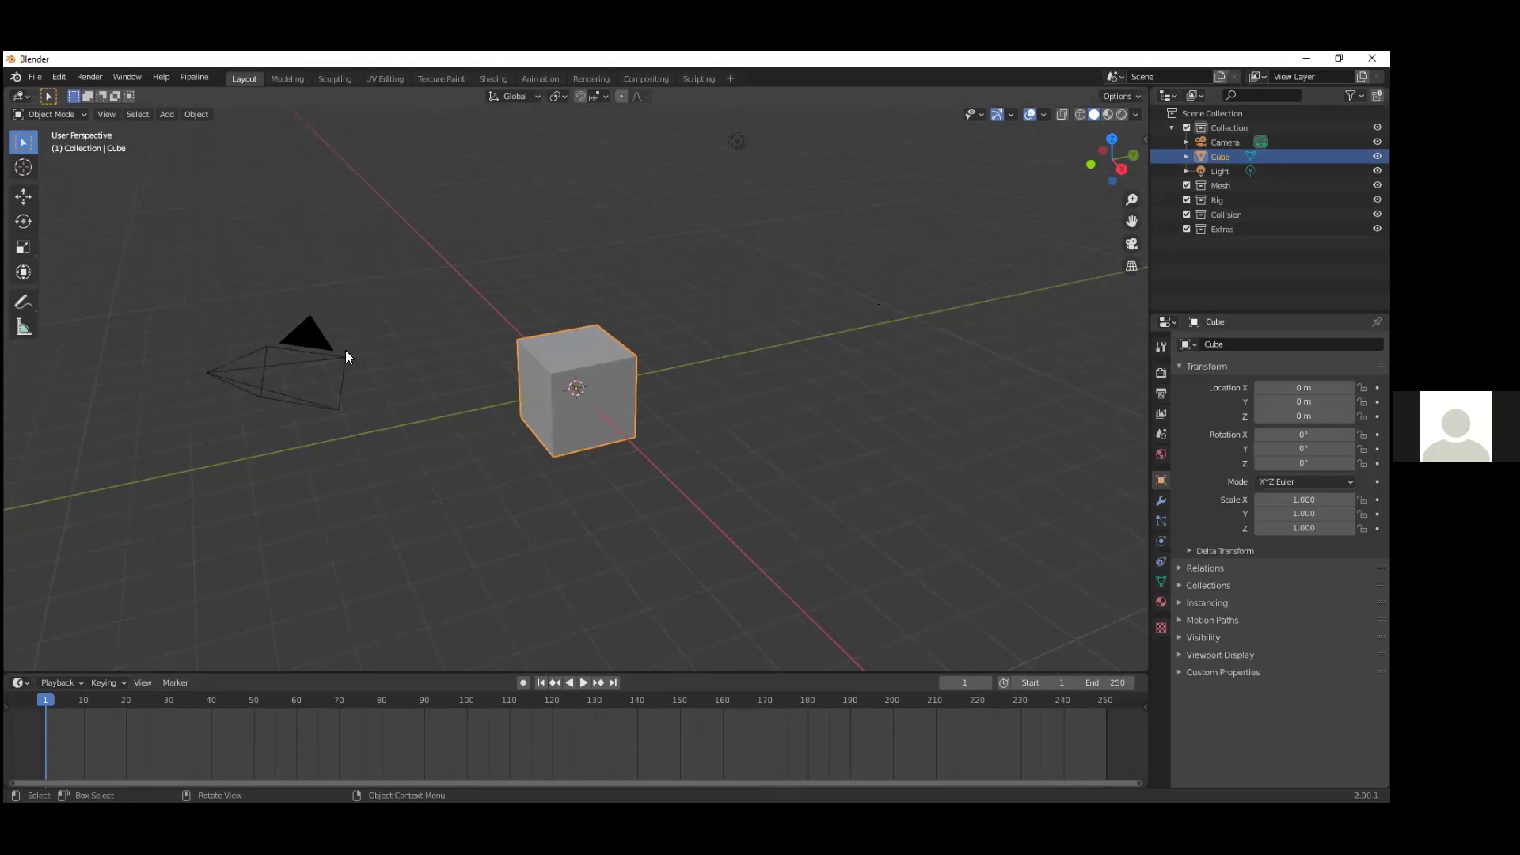
click(310, 339)
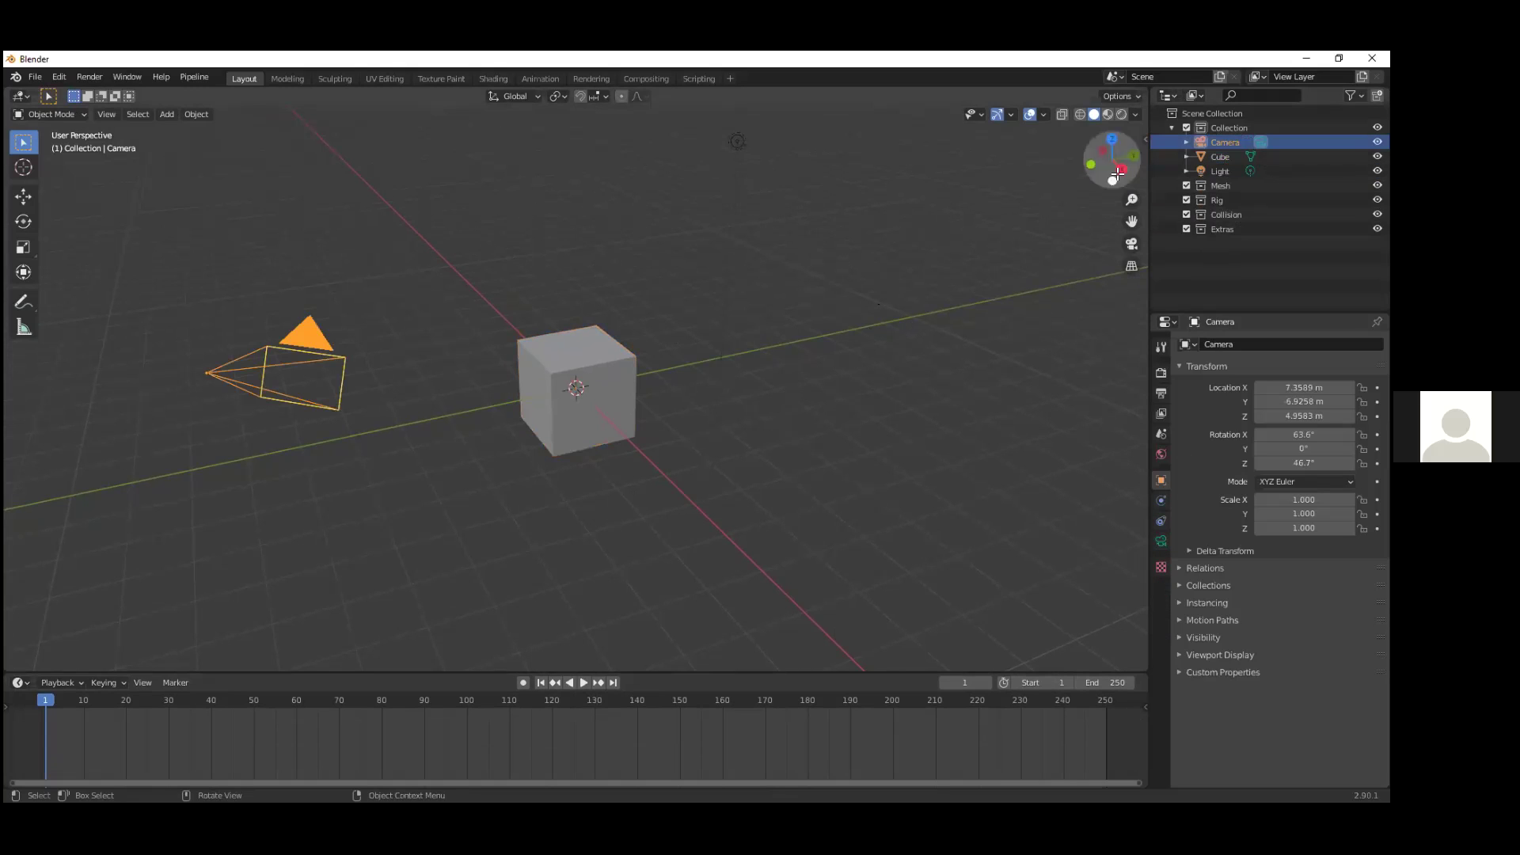
click(1222, 156)
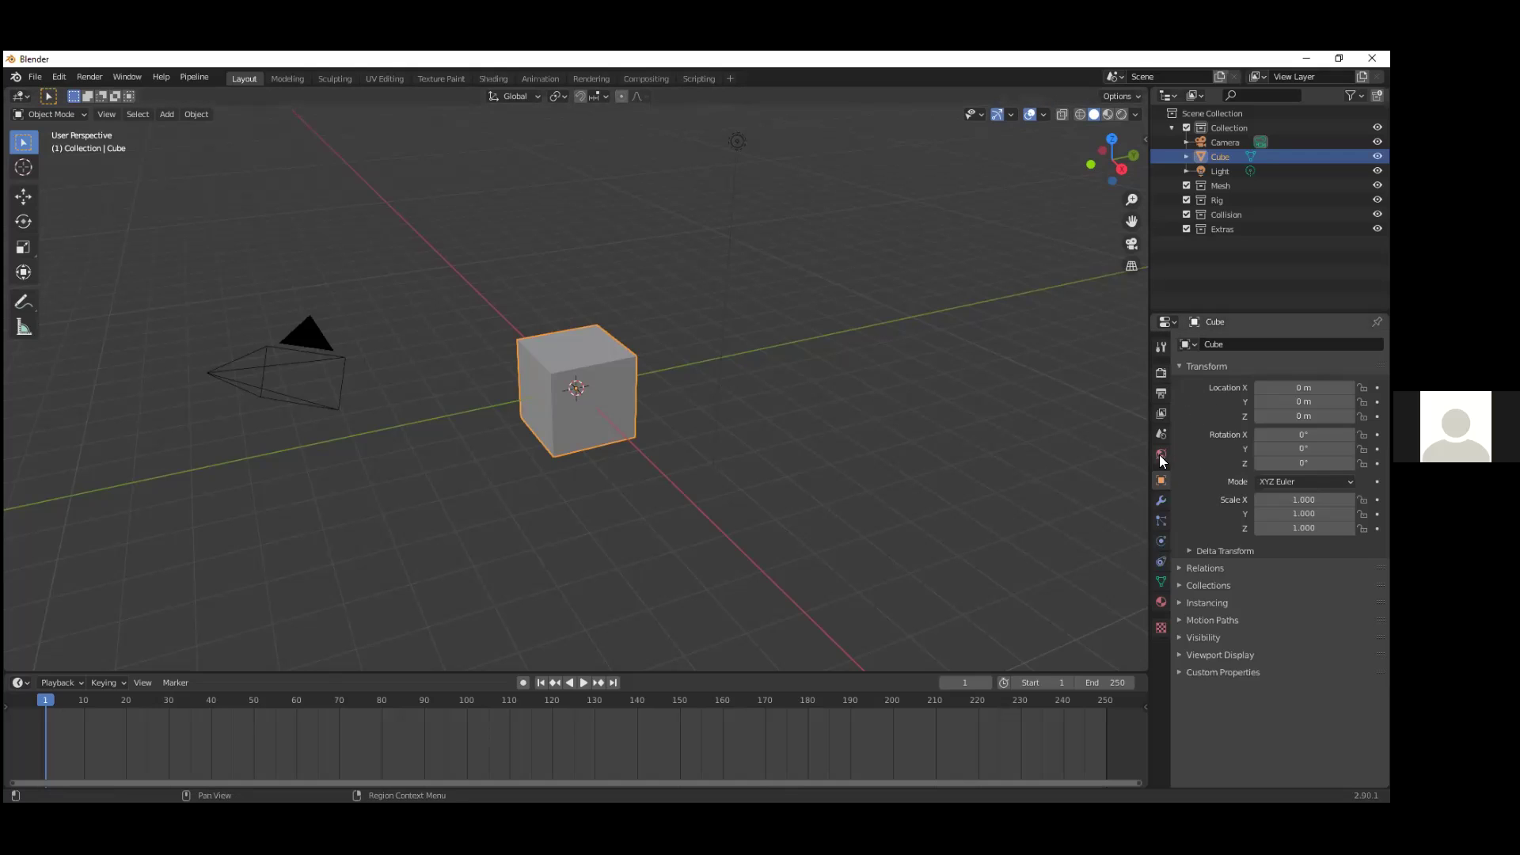
Step: Look through the render, output, view layer and world properties of the new scene
click(1160, 374)
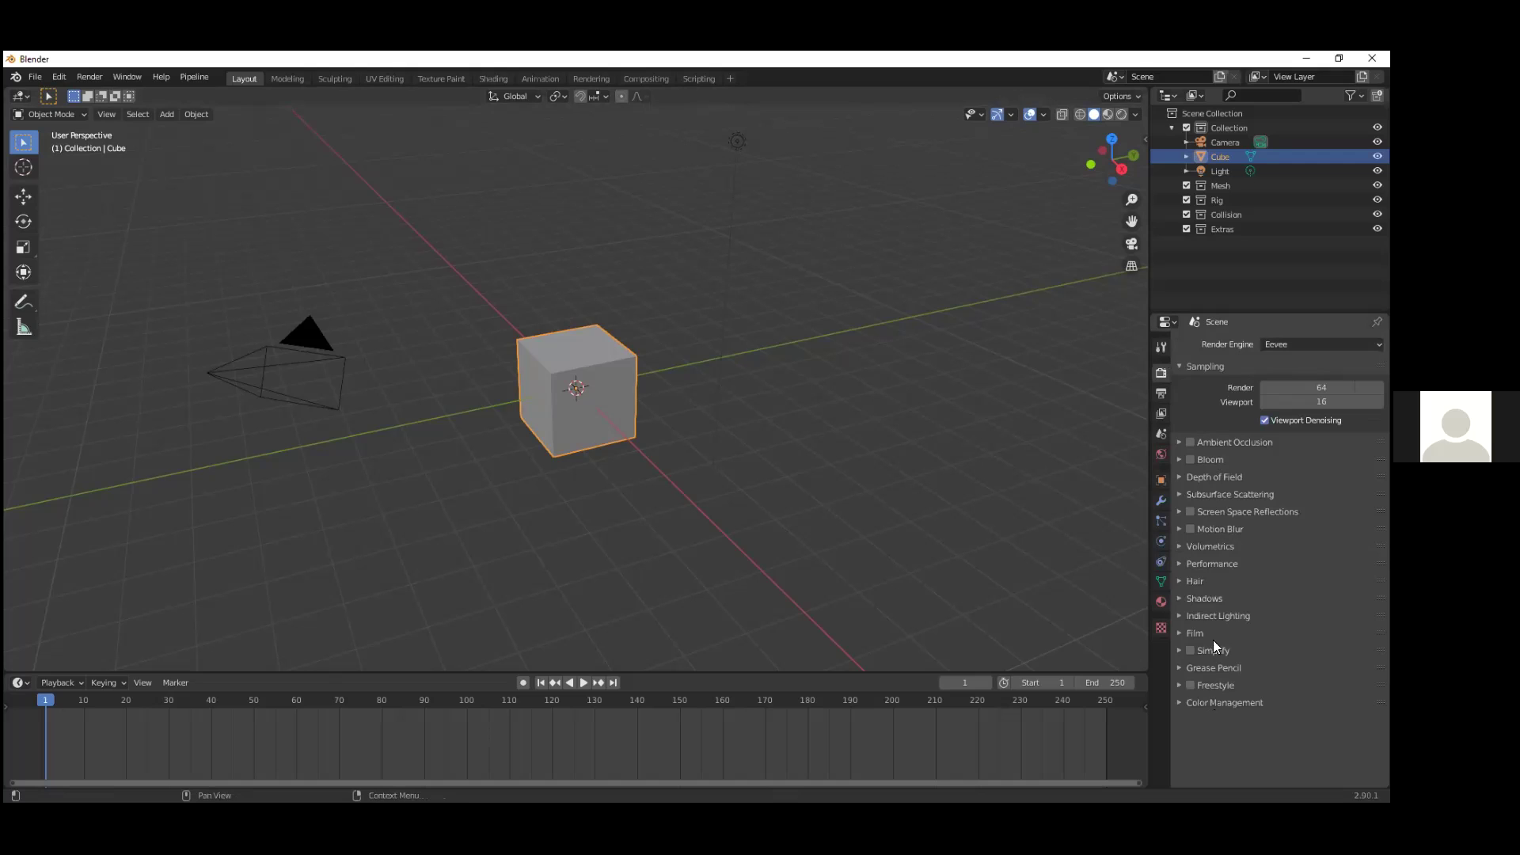
click(1161, 394)
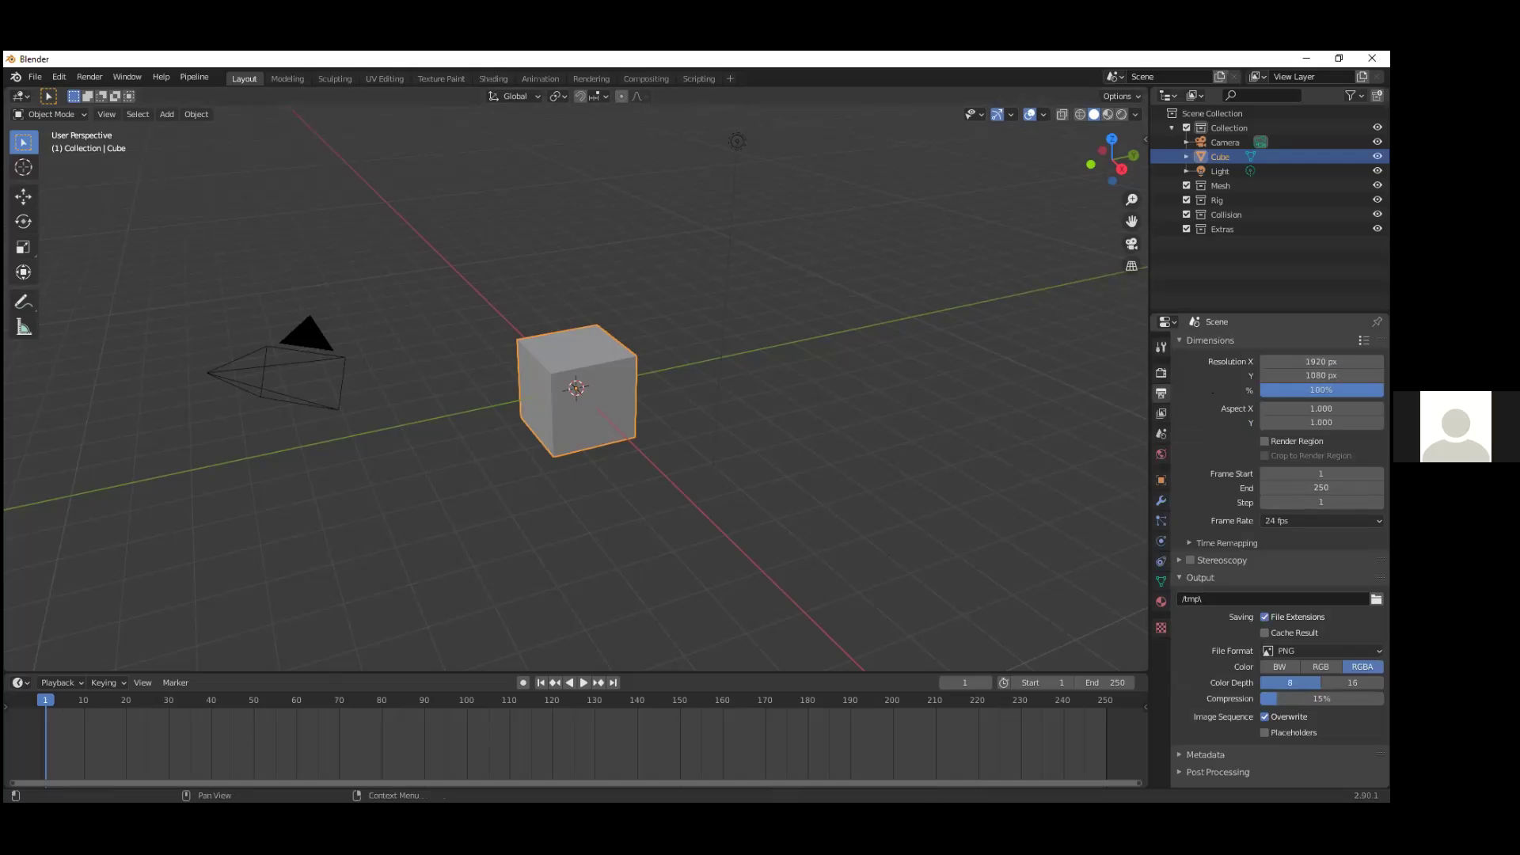
click(1160, 414)
click(1160, 456)
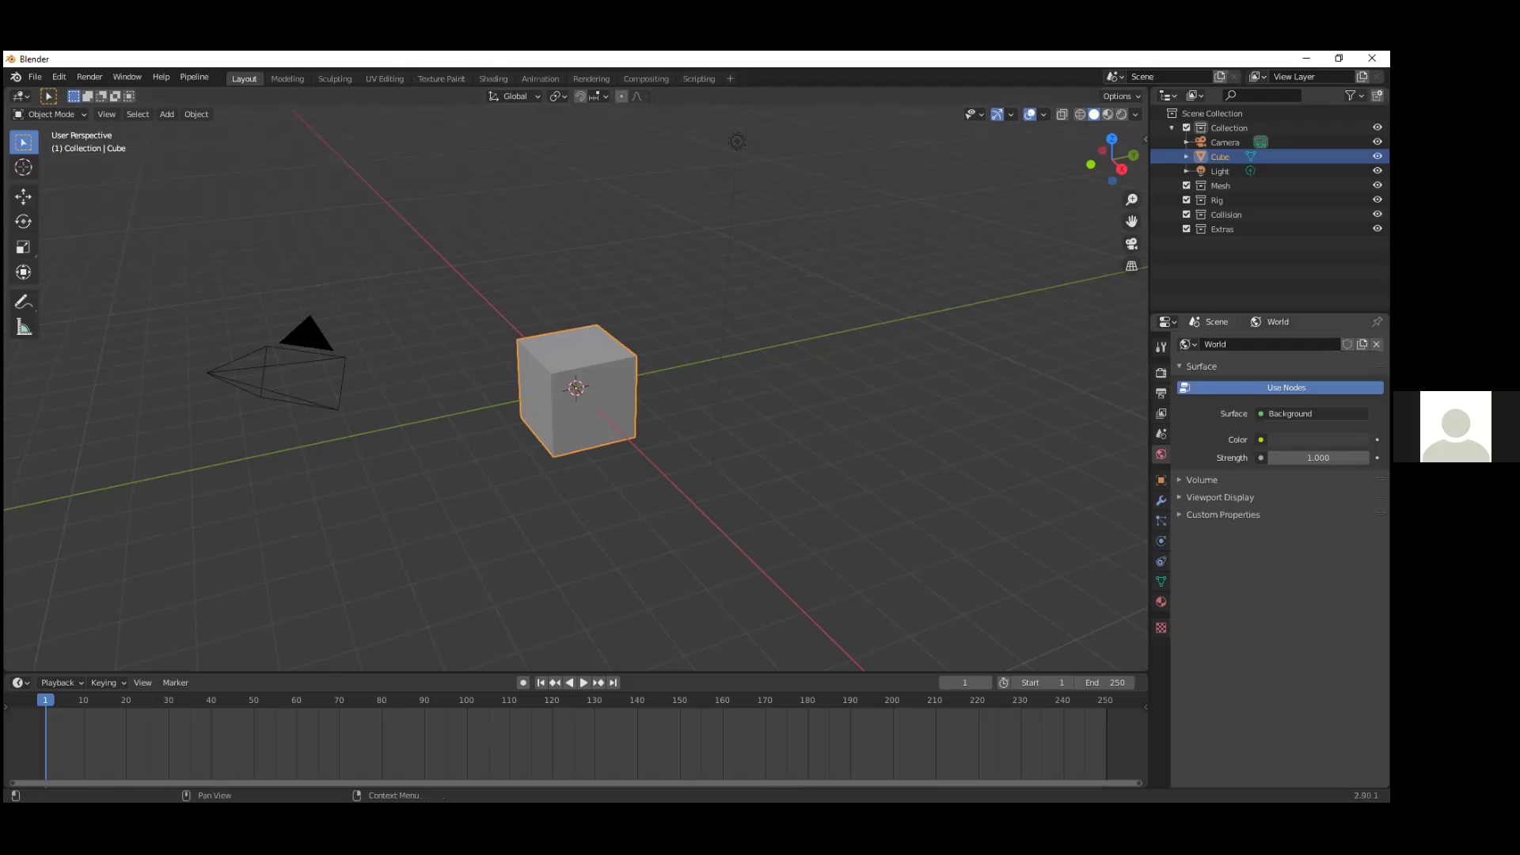
Step: Review the modifier types available for the cube without adding any of them
click(1161, 500)
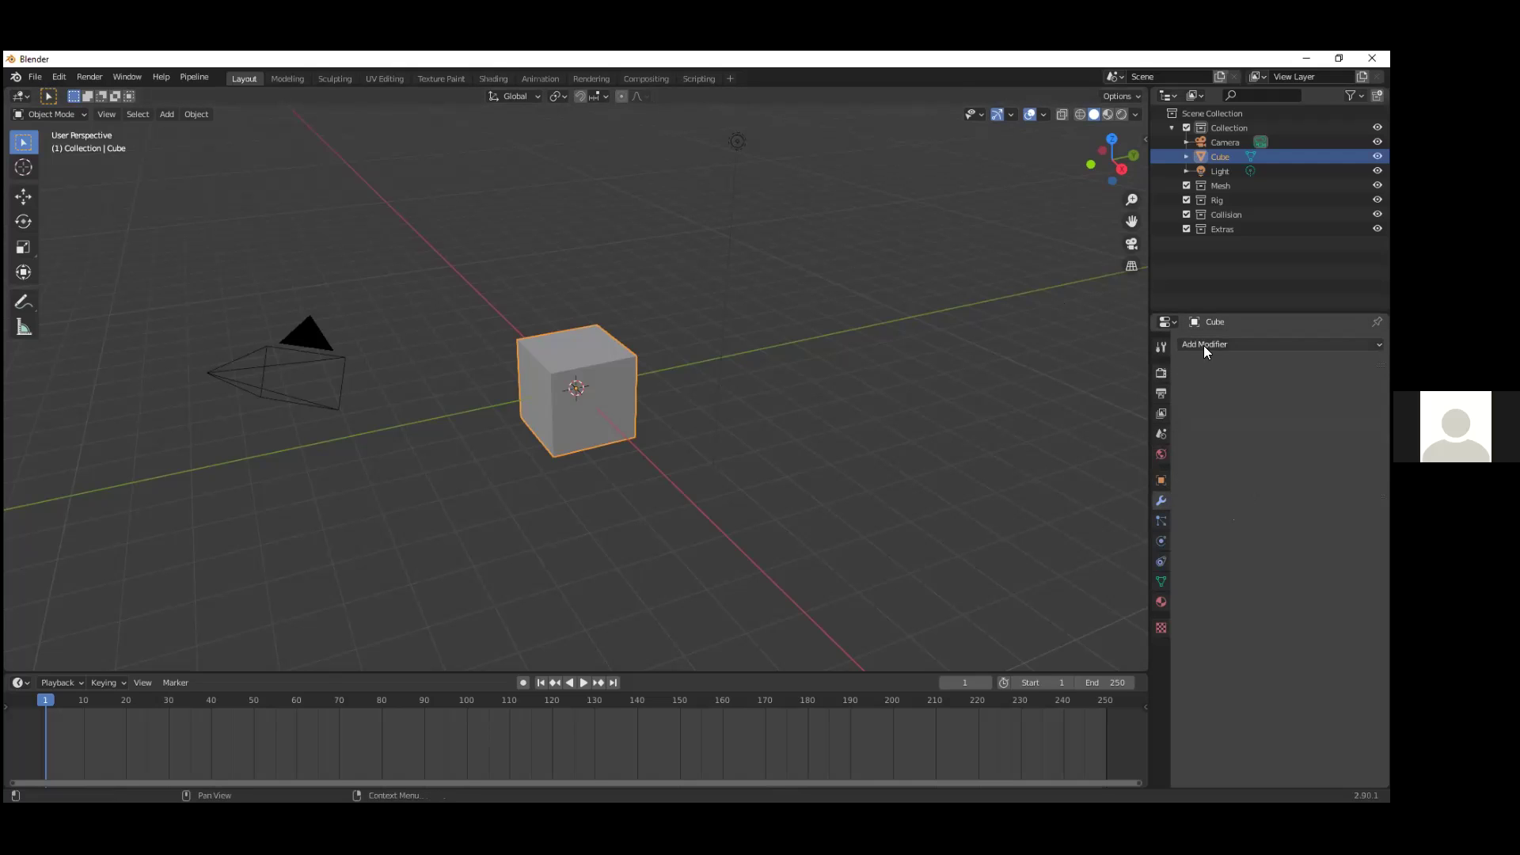
click(1227, 345)
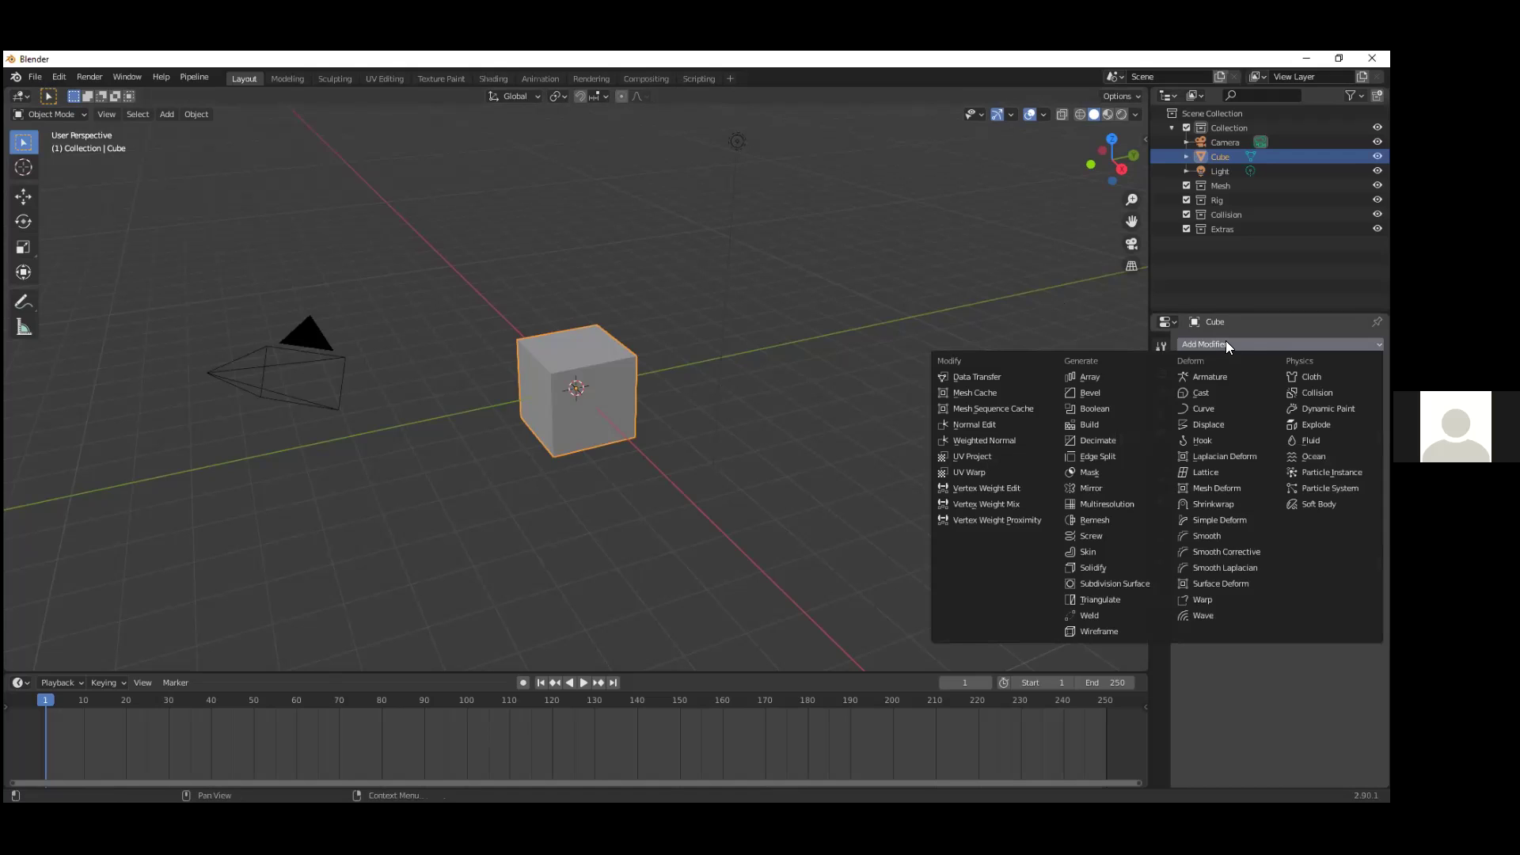
click(1220, 334)
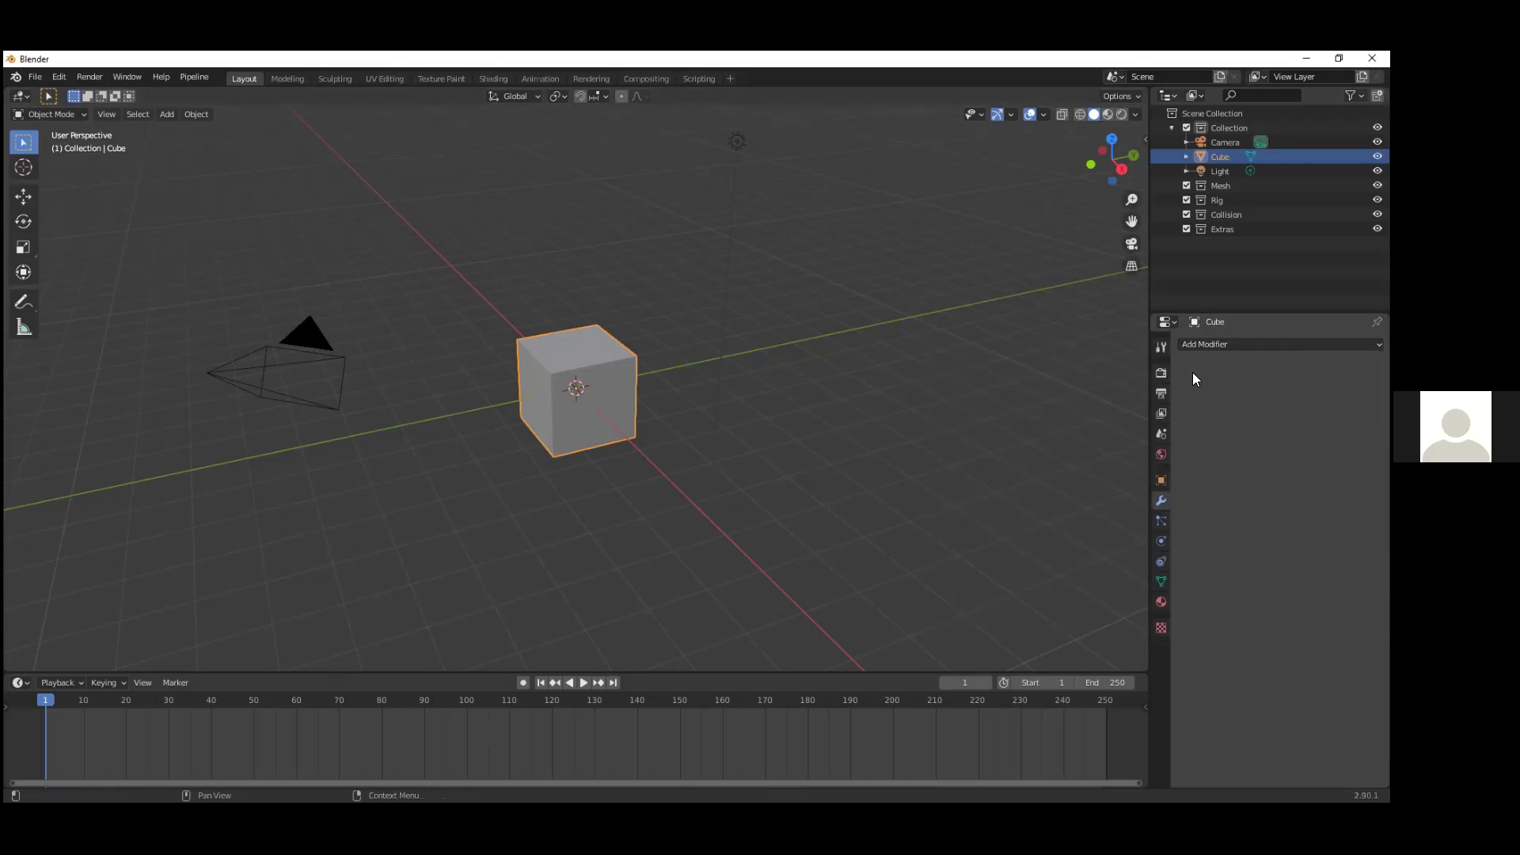
click(1238, 344)
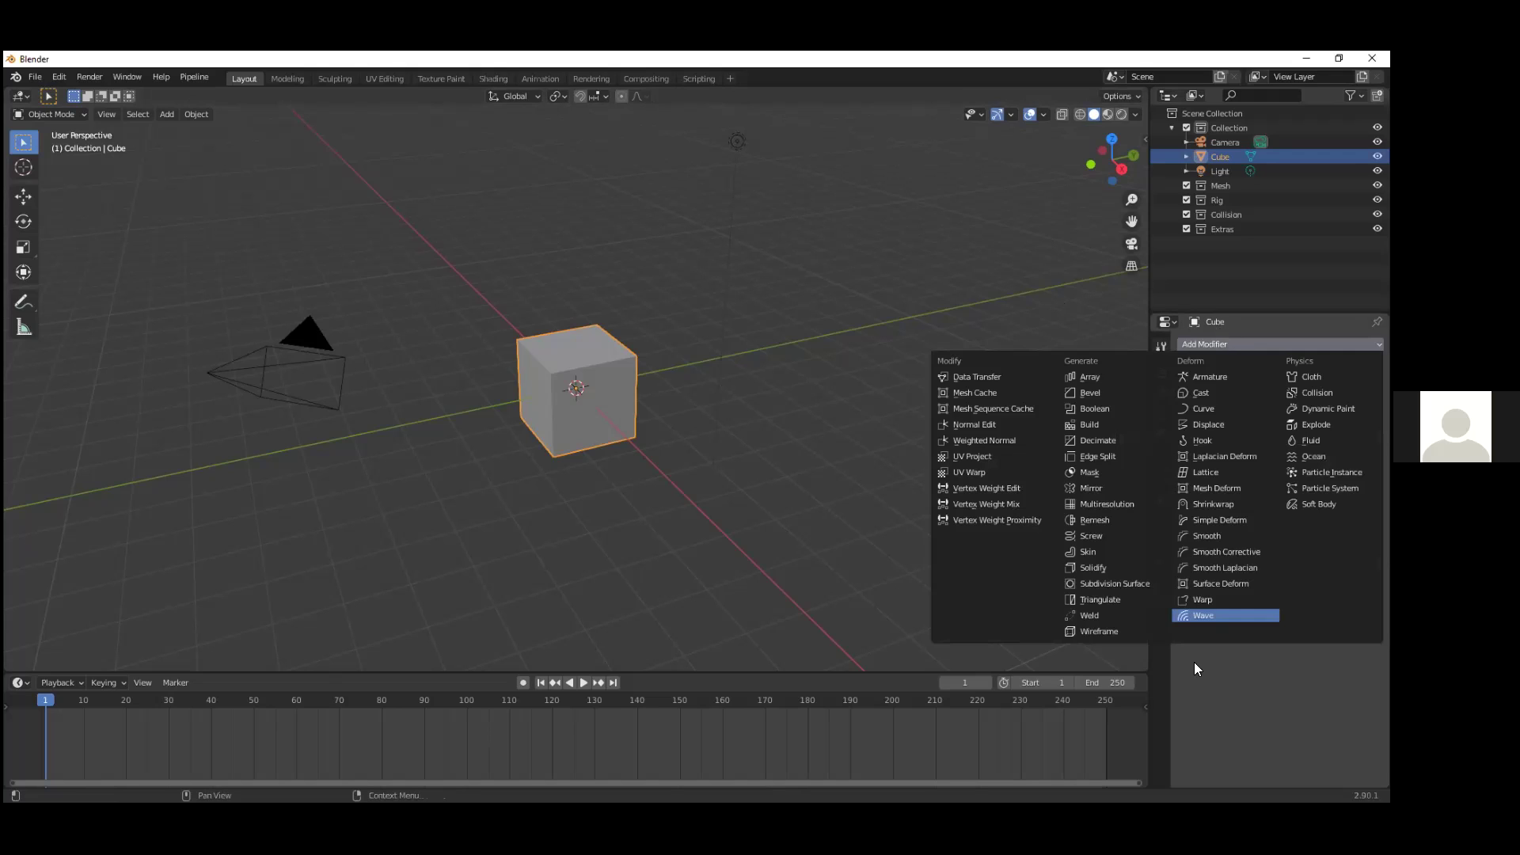
click(1196, 615)
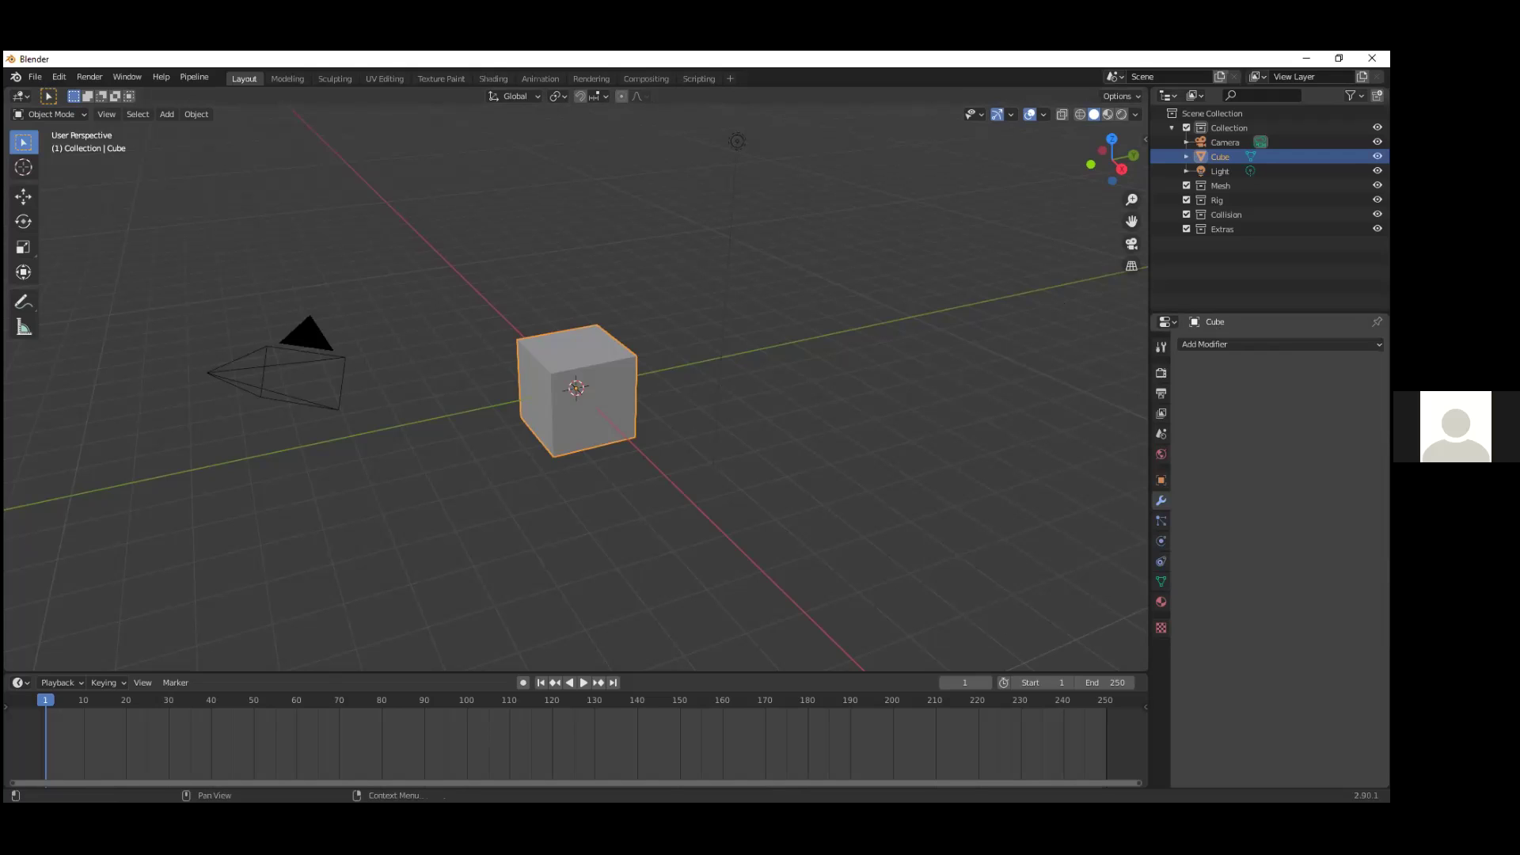
Step: Add a particle system to the cube, preview the Hair type and set it back to Emitter
click(1160, 522)
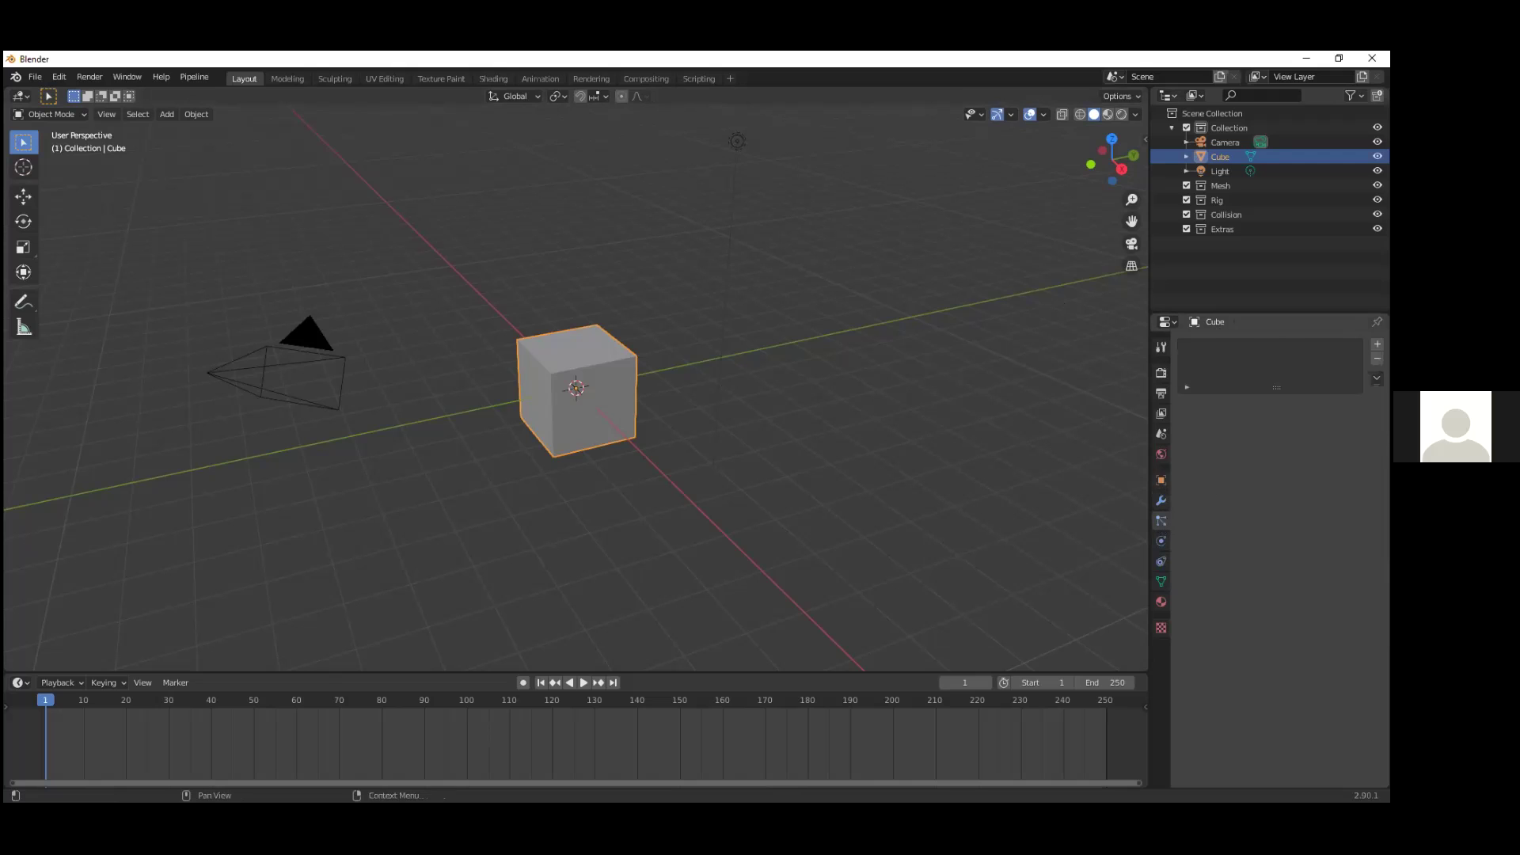
click(1187, 387)
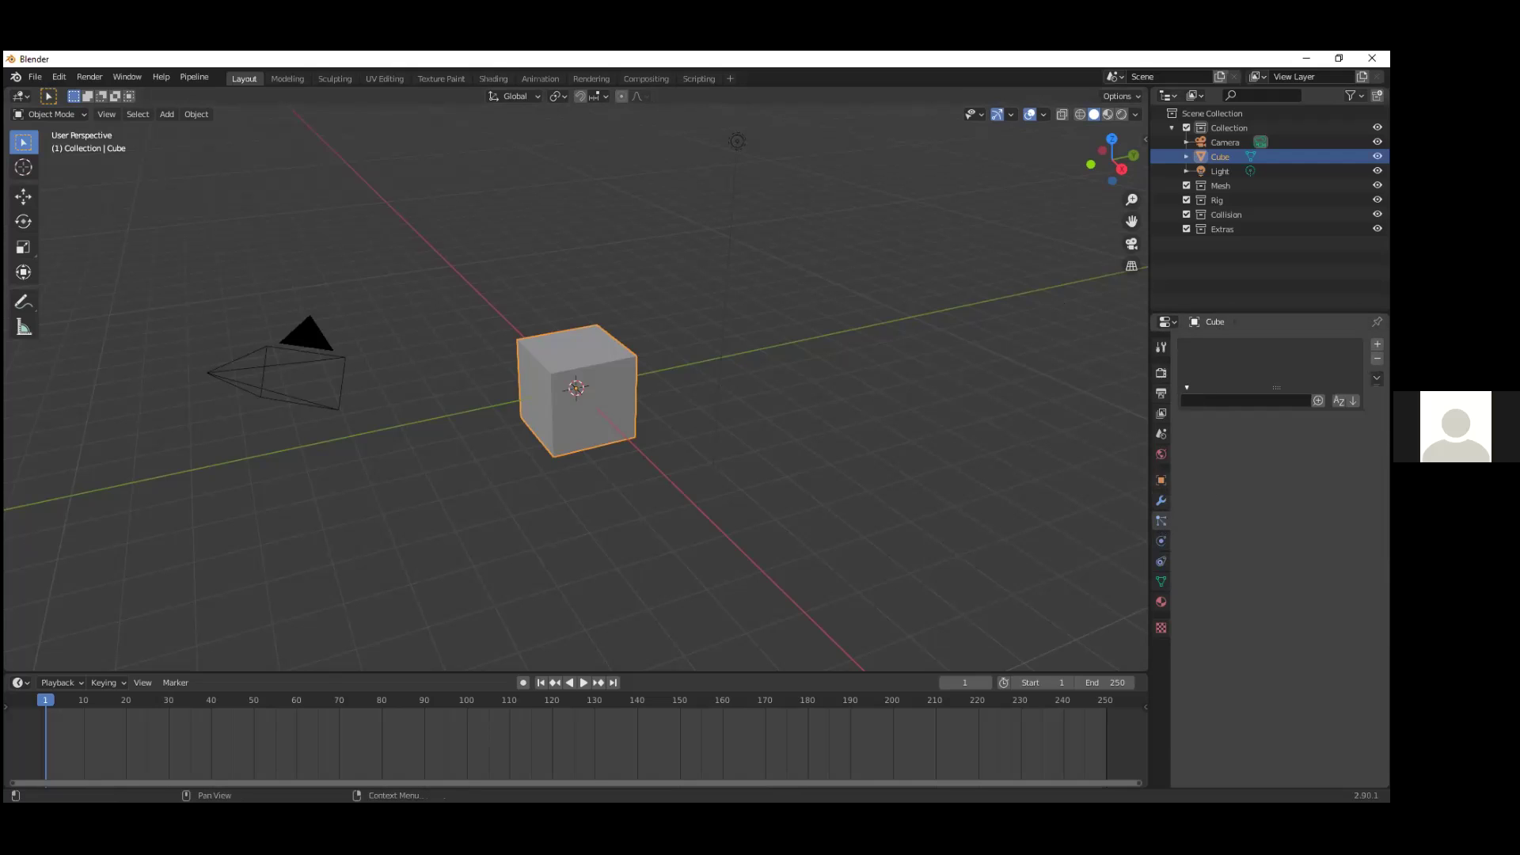
click(1378, 344)
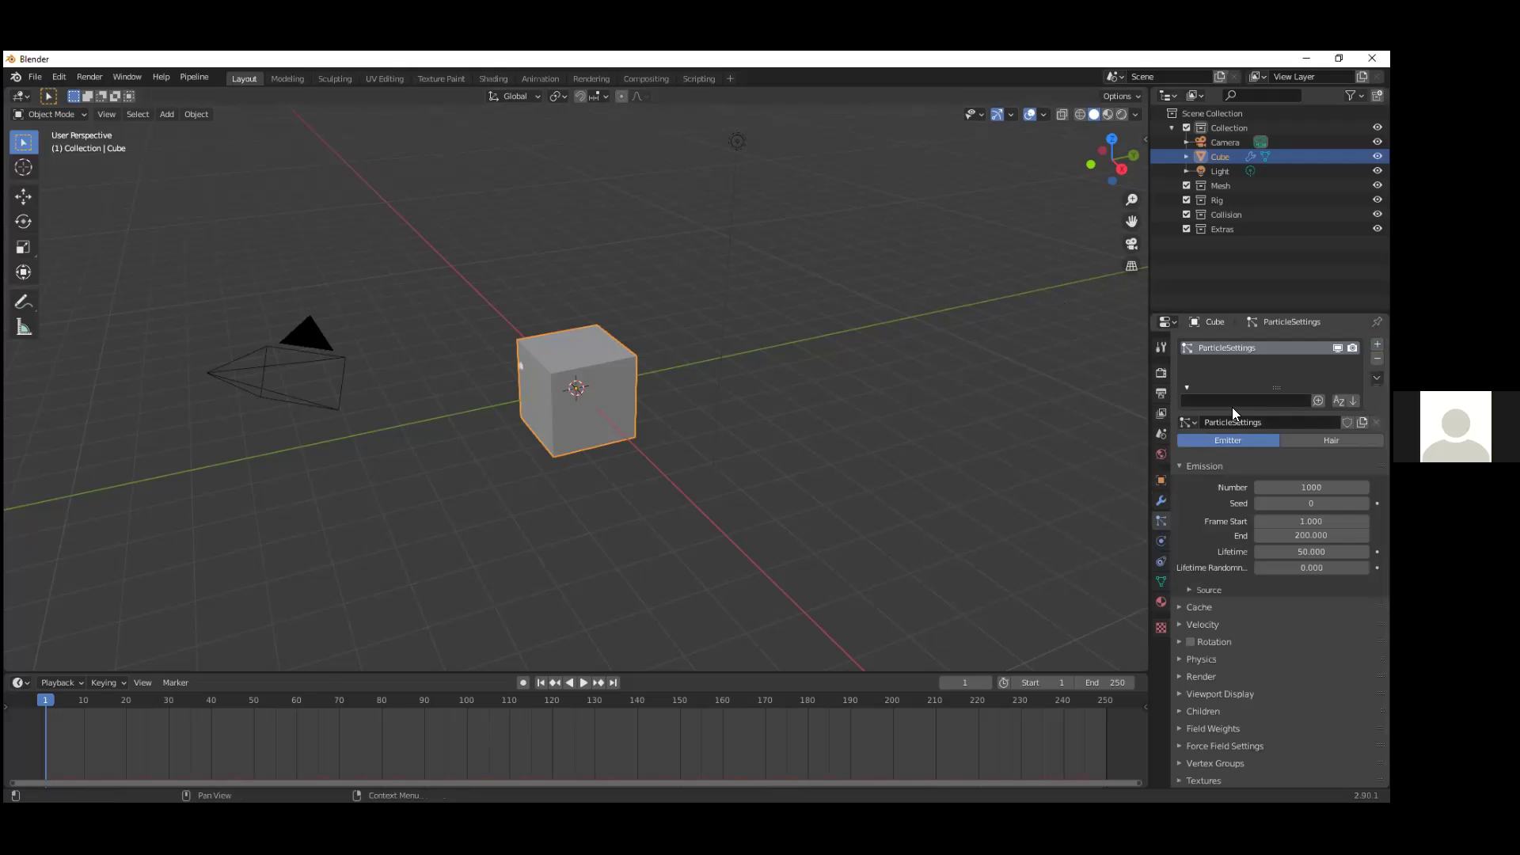
click(1330, 440)
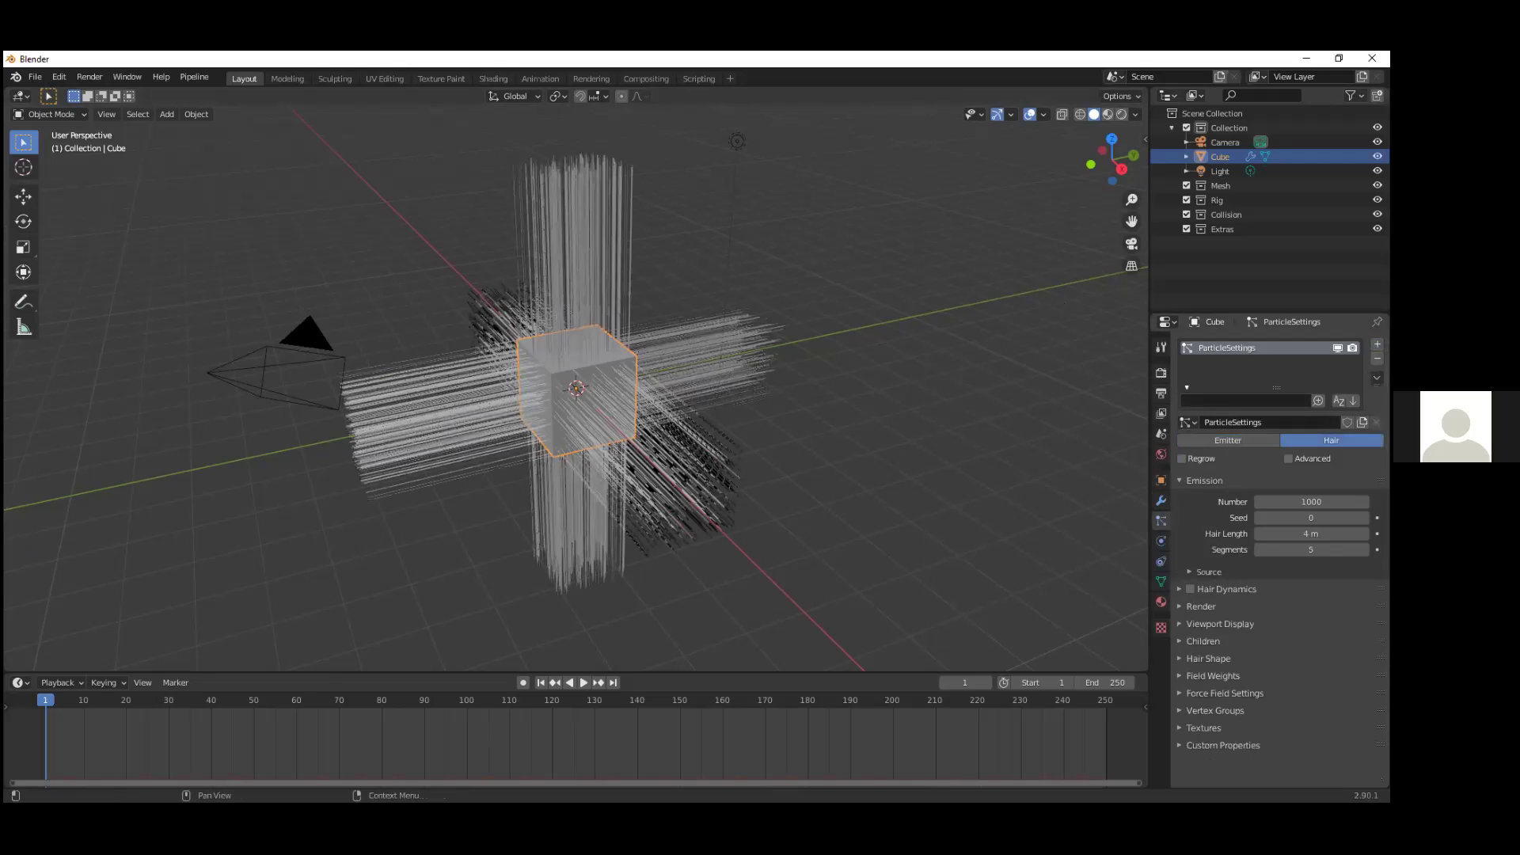
click(1236, 440)
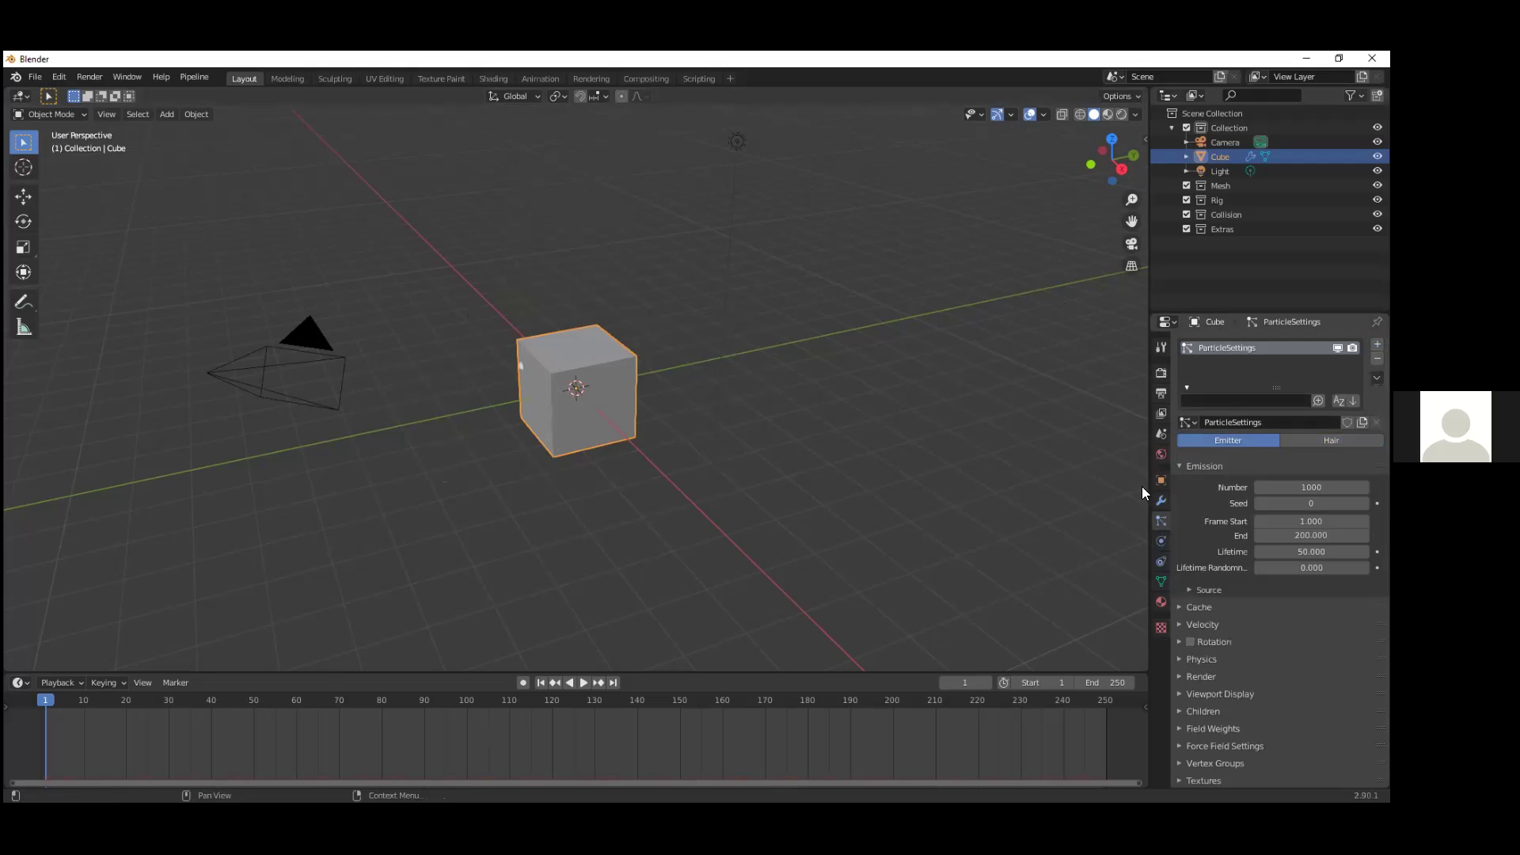
Step: Look over the physics options for the cube and the surface settings of its material
click(1161, 540)
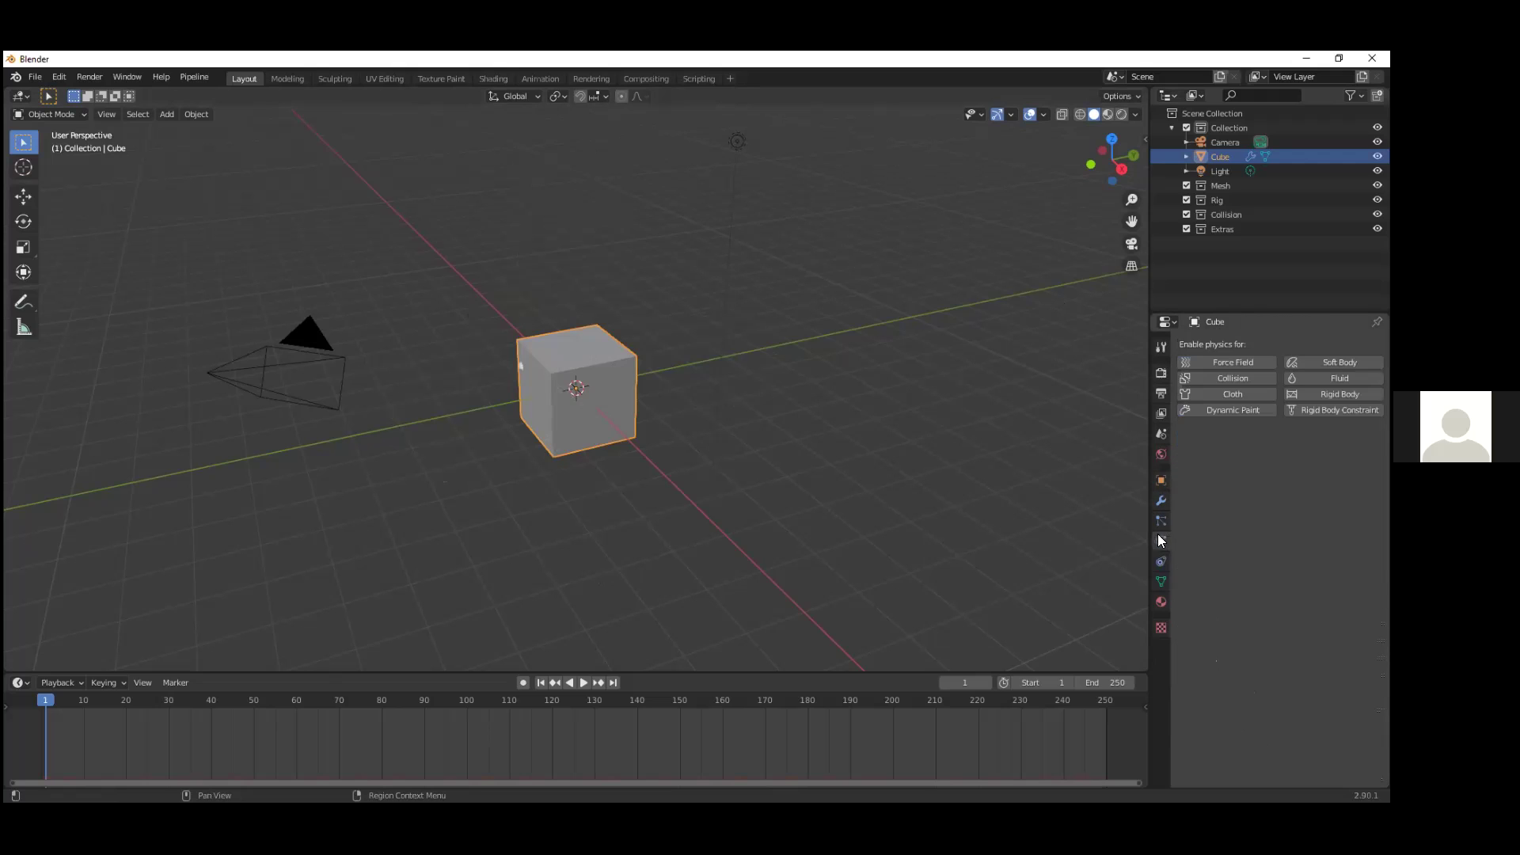
click(1161, 601)
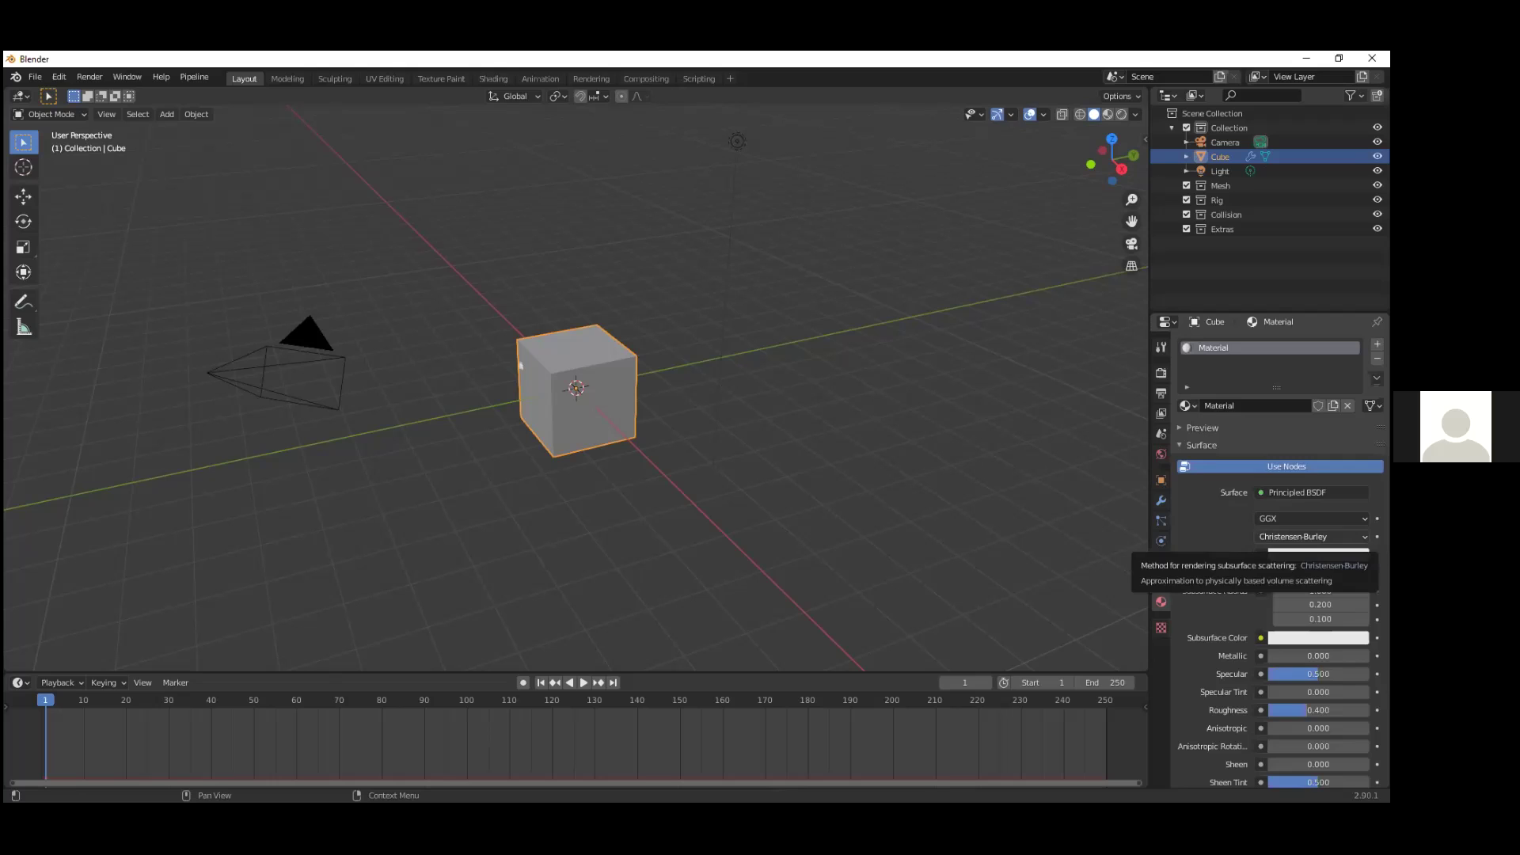
scroll(1214, 524, down, 2)
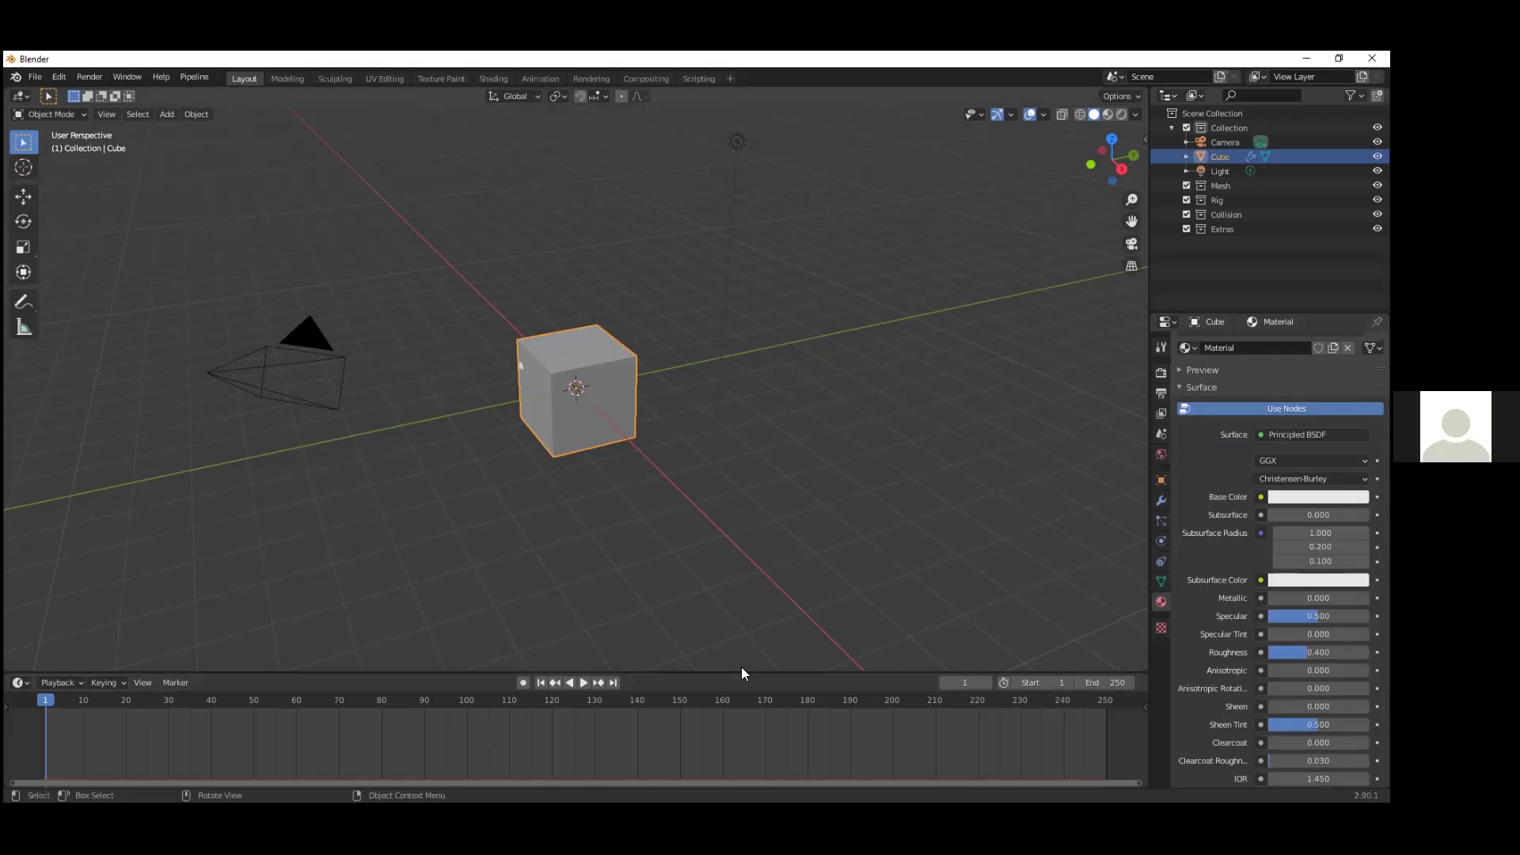
Step: Make the timeline slightly taller, and look over the Shading workspace with an enlarged viewport before returning to the Layout workspace
drag(741, 672, 776, 651)
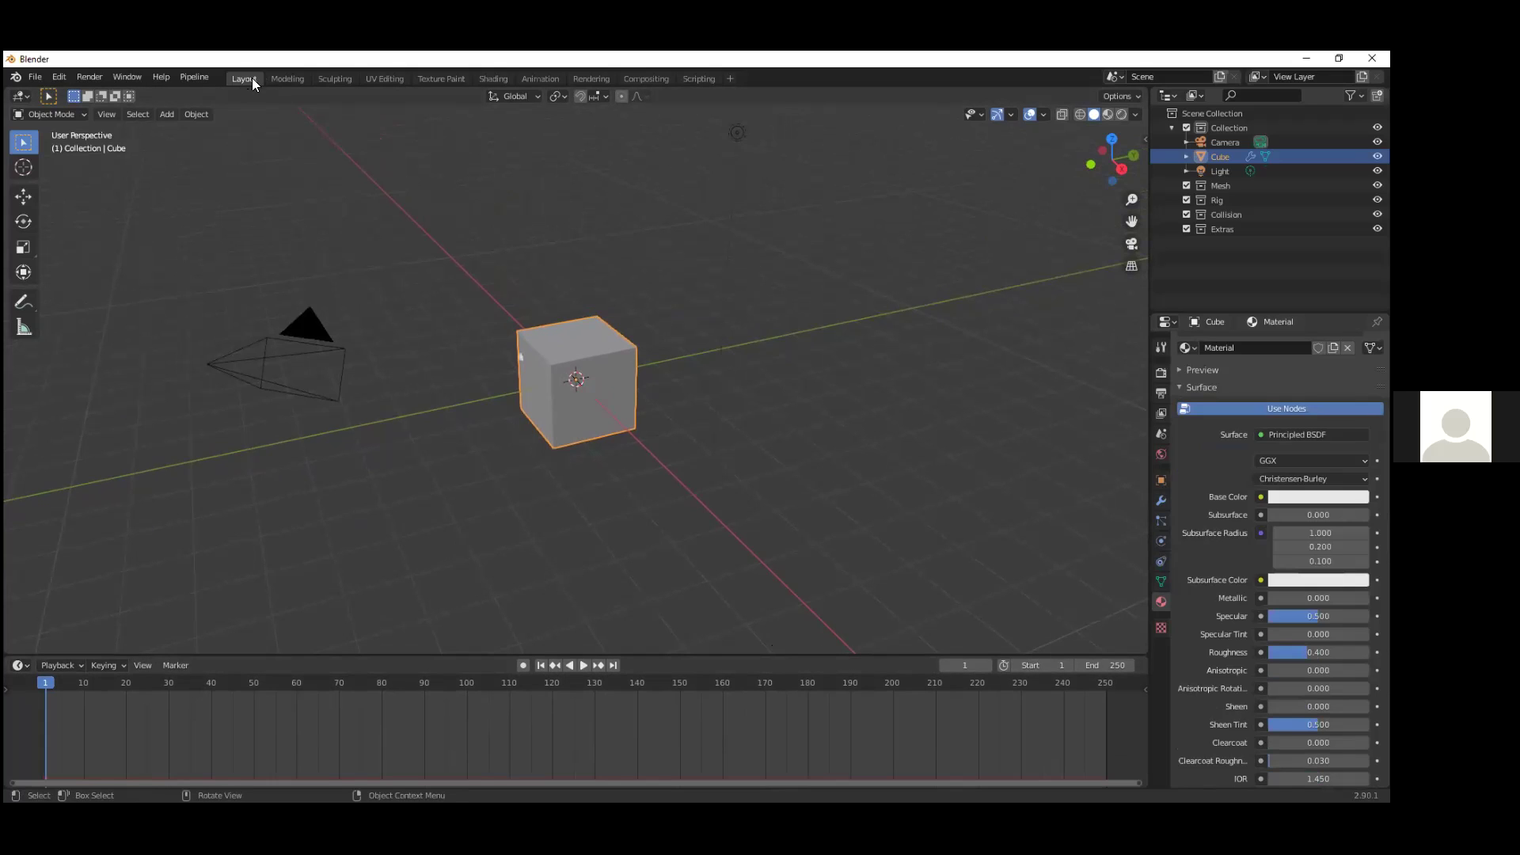
click(494, 78)
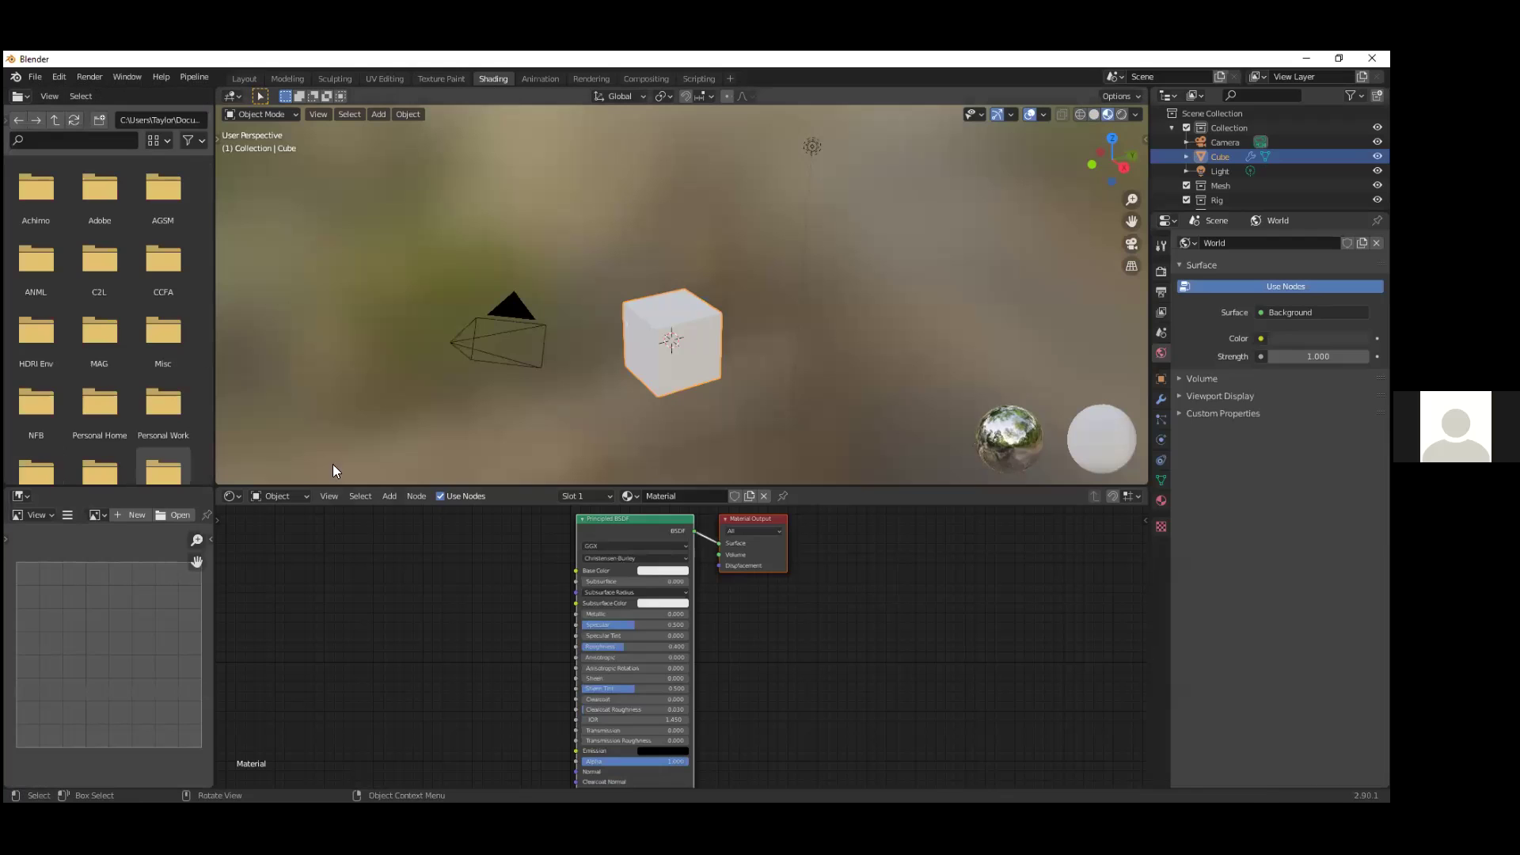
drag(815, 486, 812, 522)
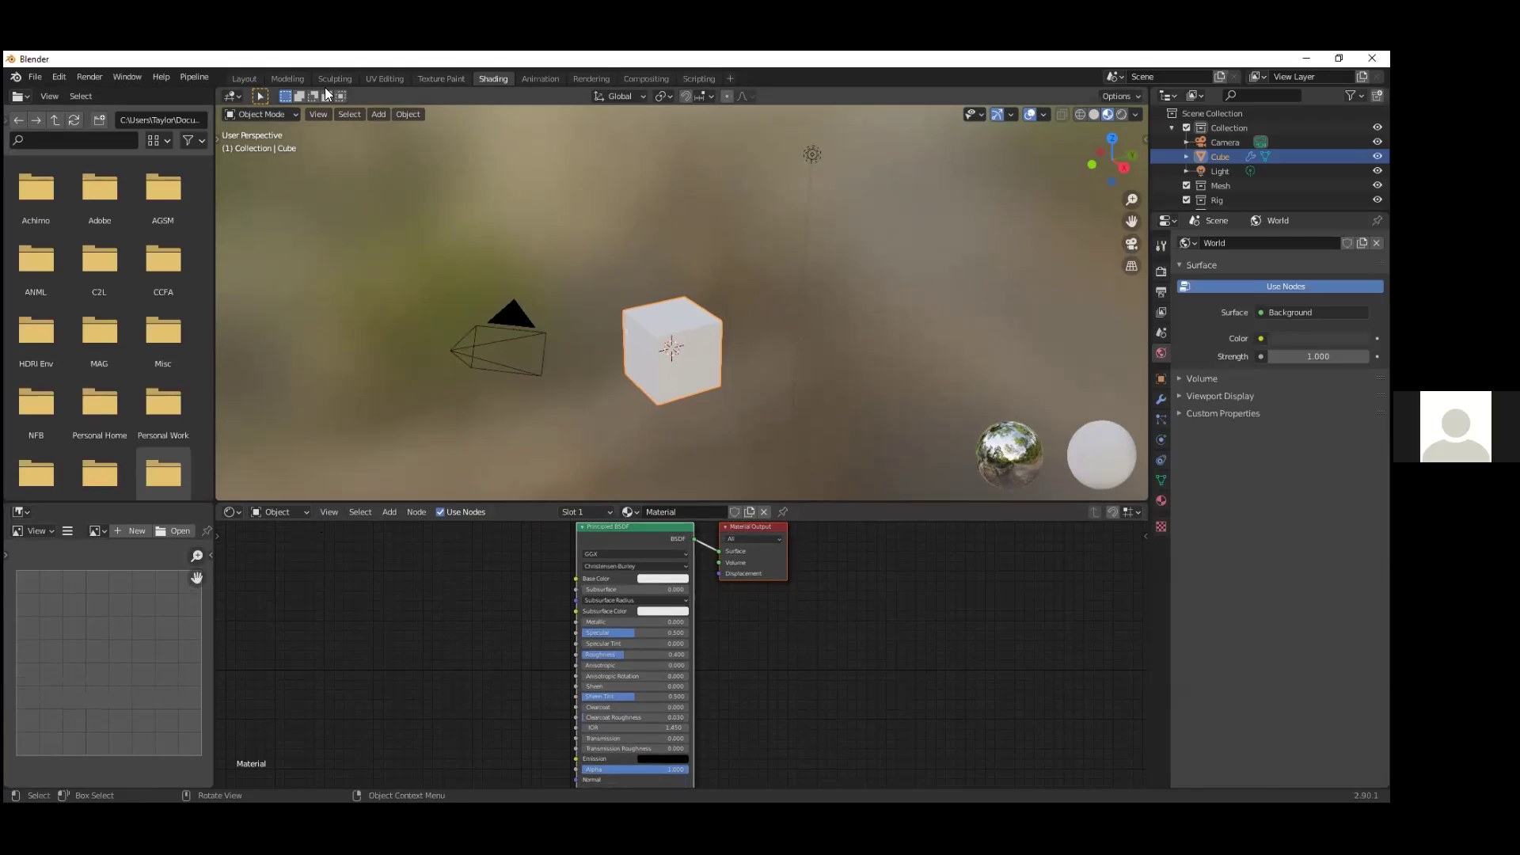
click(243, 78)
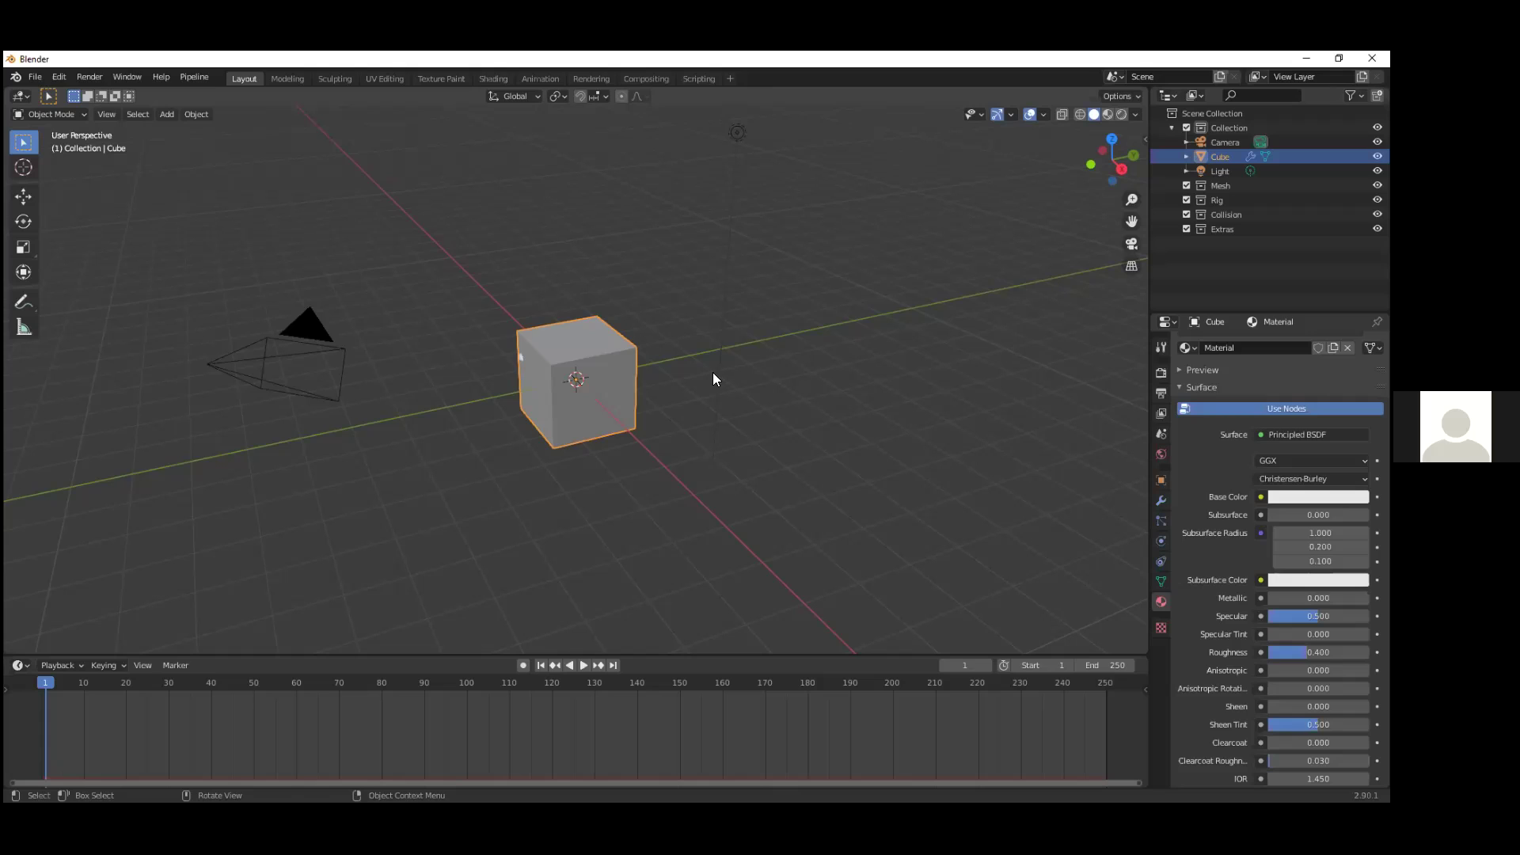
Step: Select the camera, look through its view, and return to a perspective view around the cube
click(314, 329)
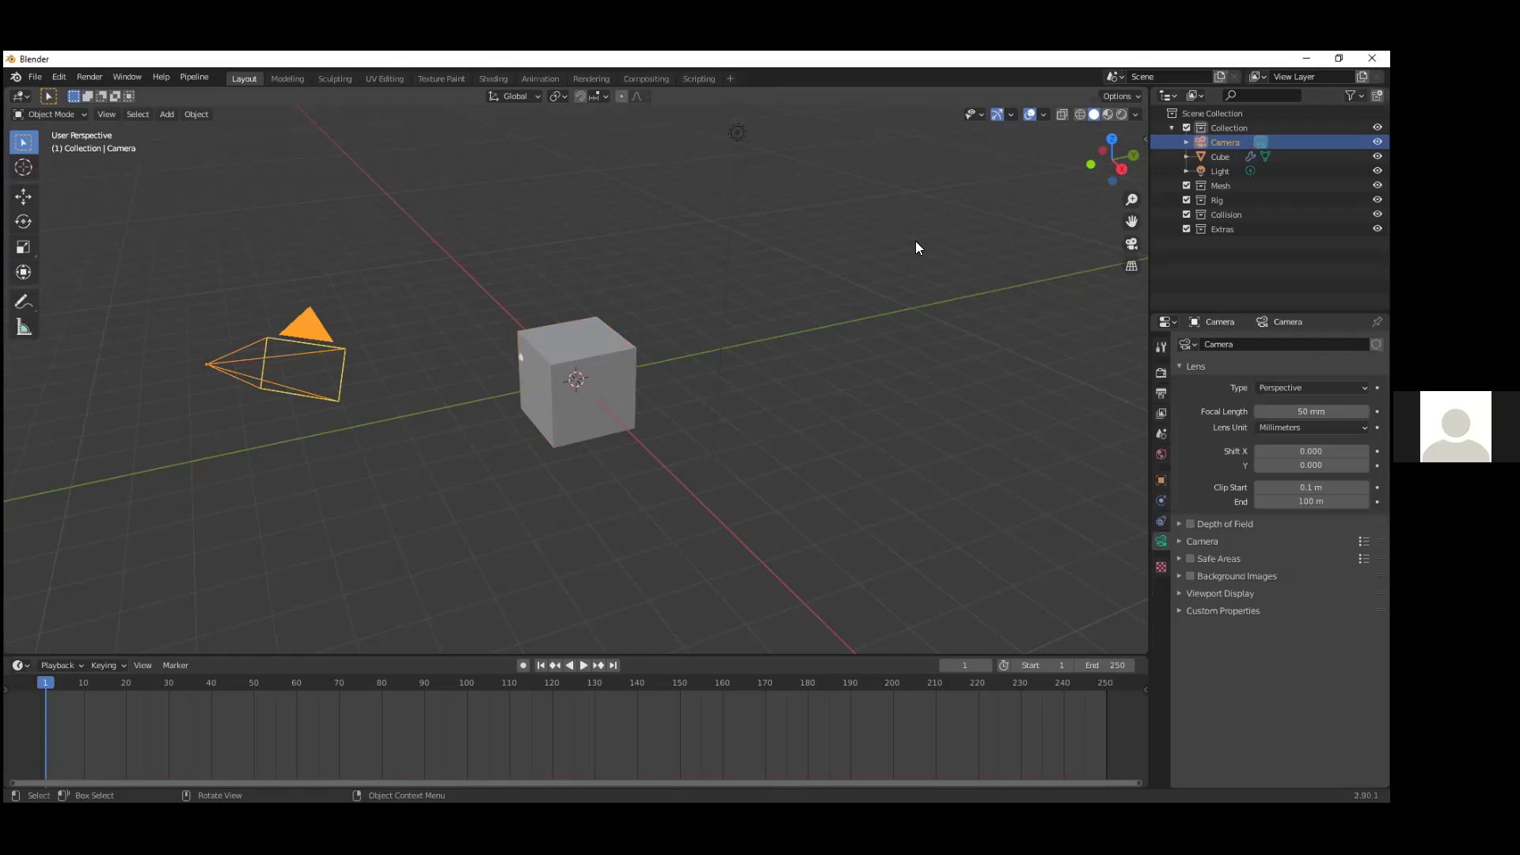
key(KP_0)
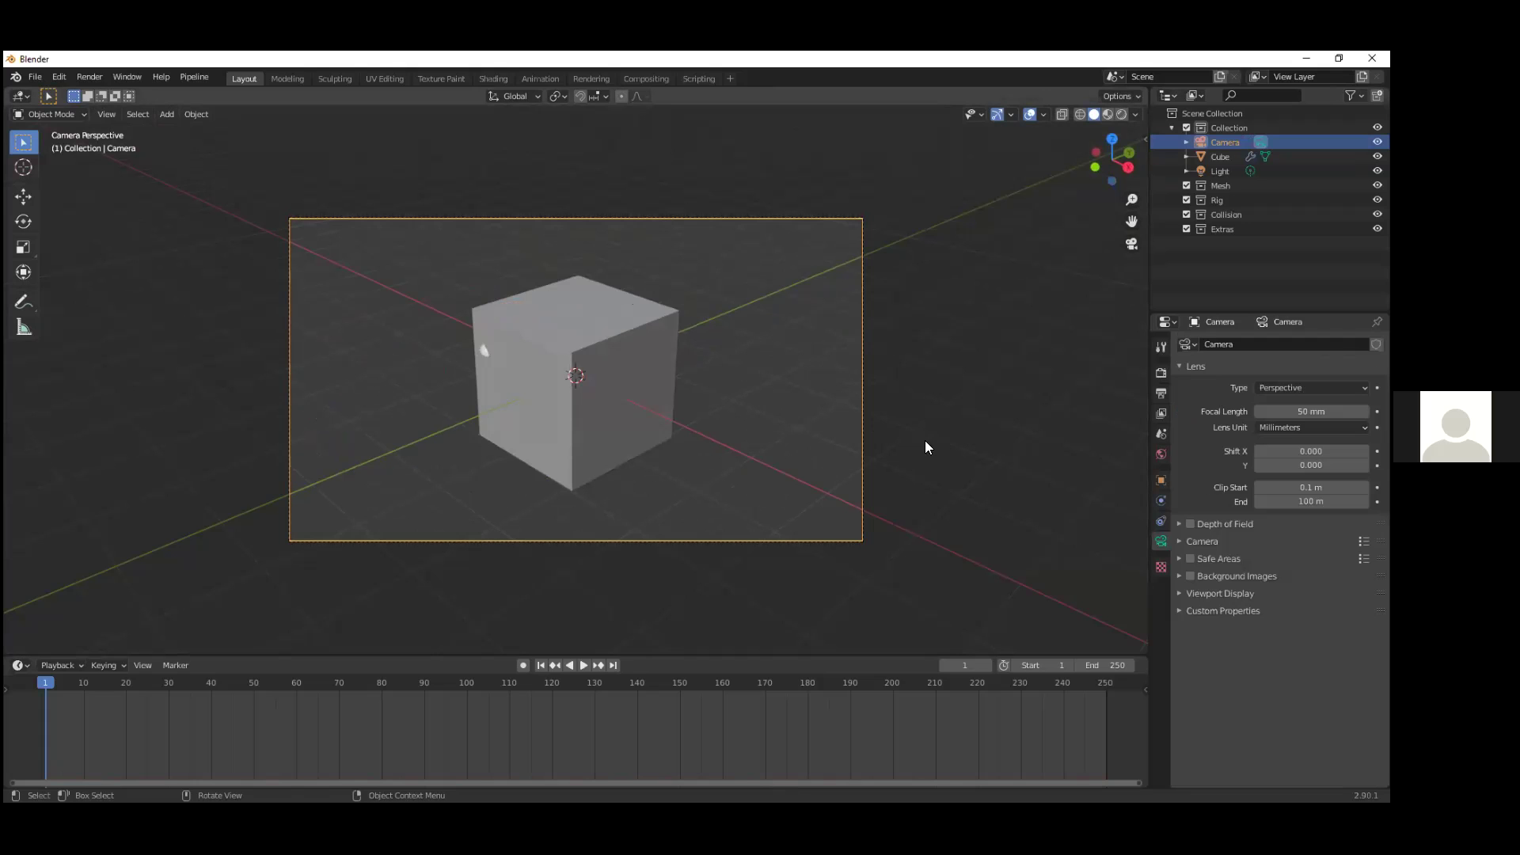
middle_drag(947, 429, 804, 399)
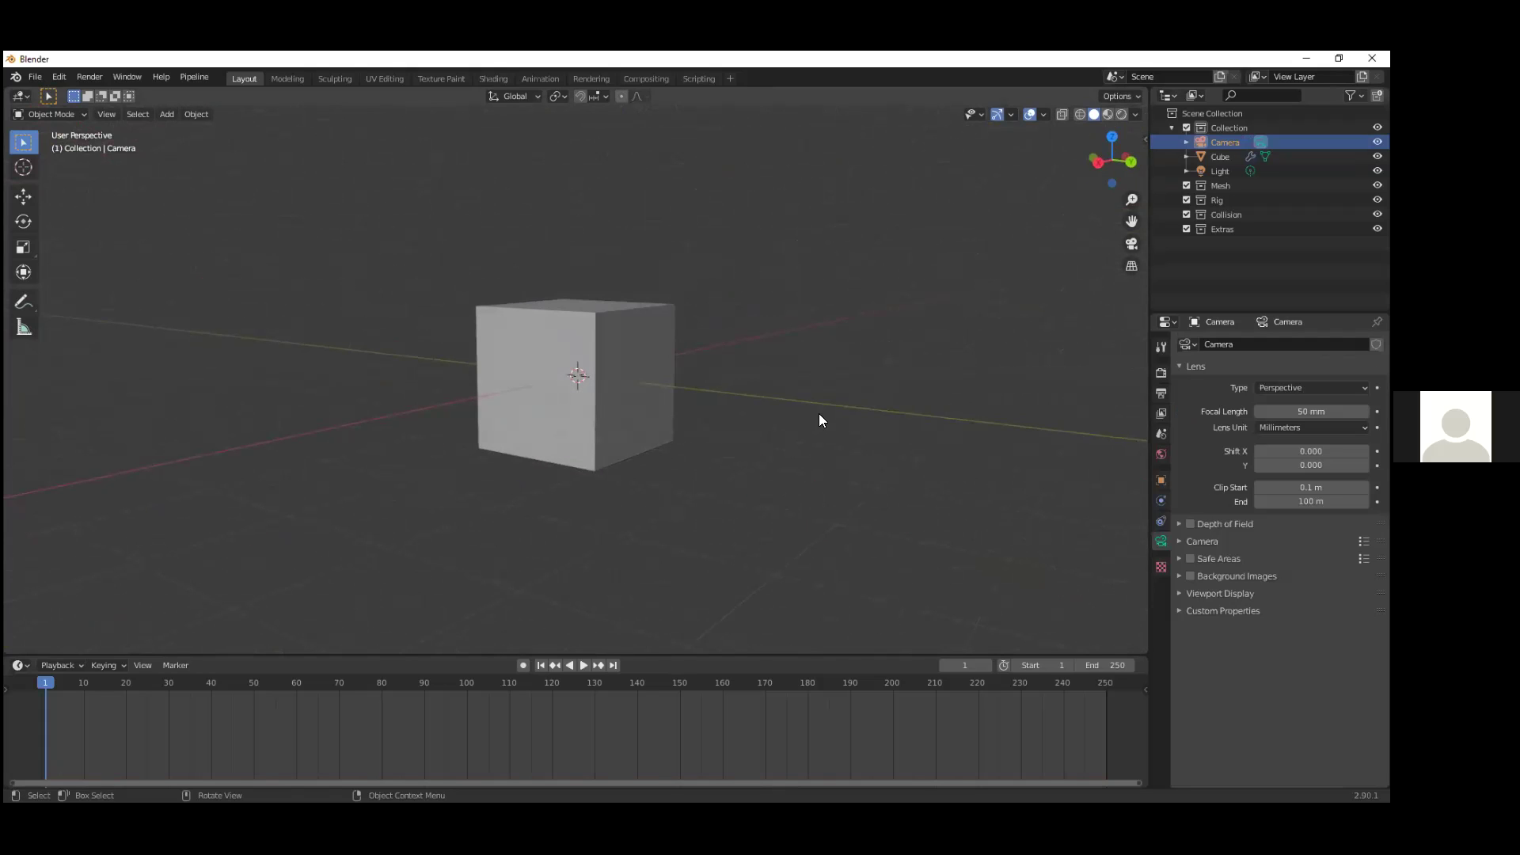
shift+middle_drag(942, 419, 707, 431)
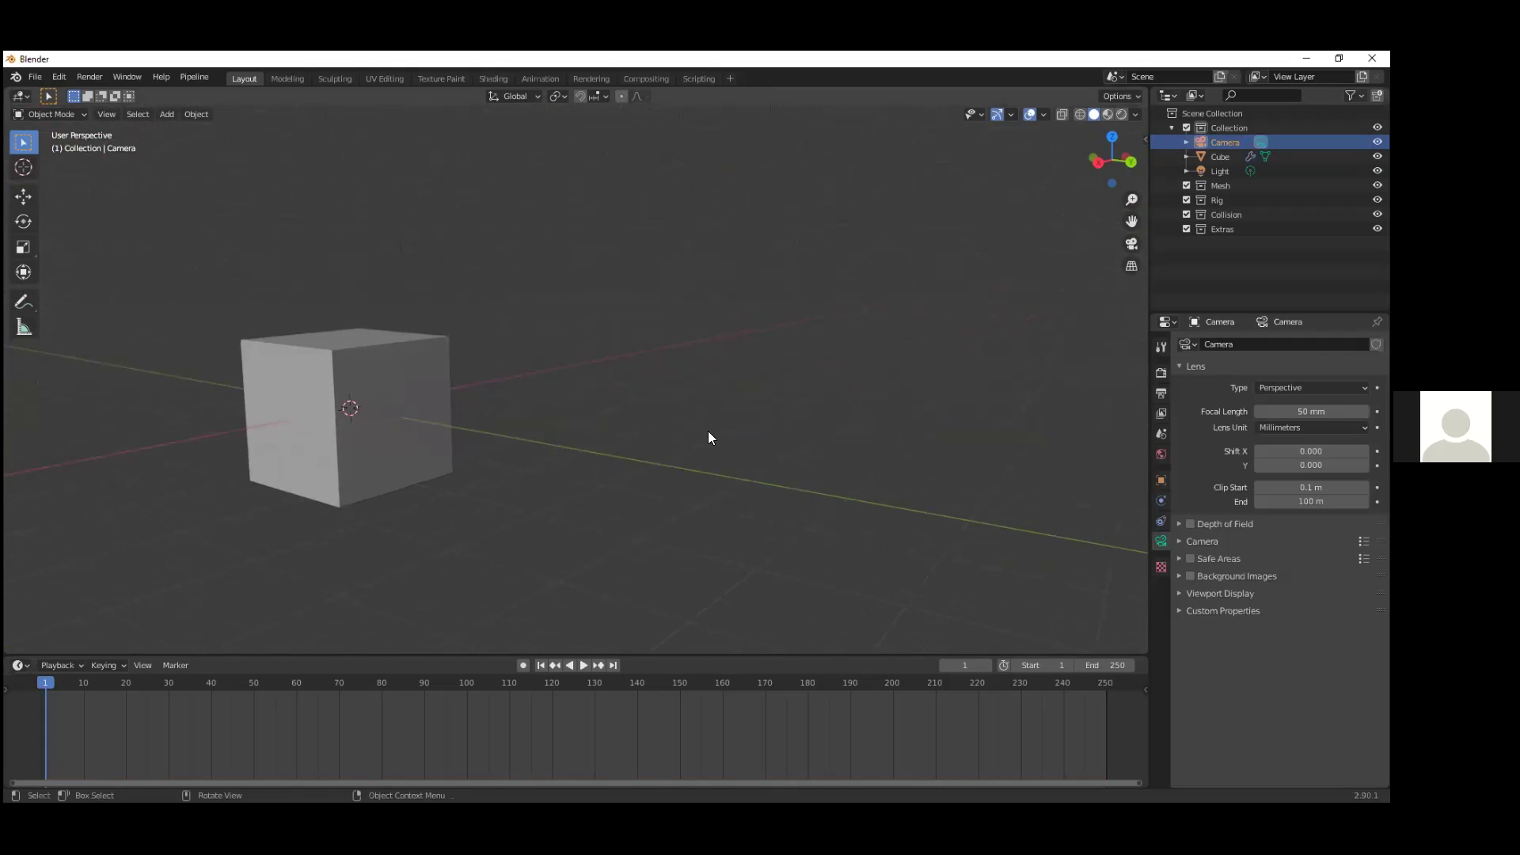
scroll(703, 429, down, 4)
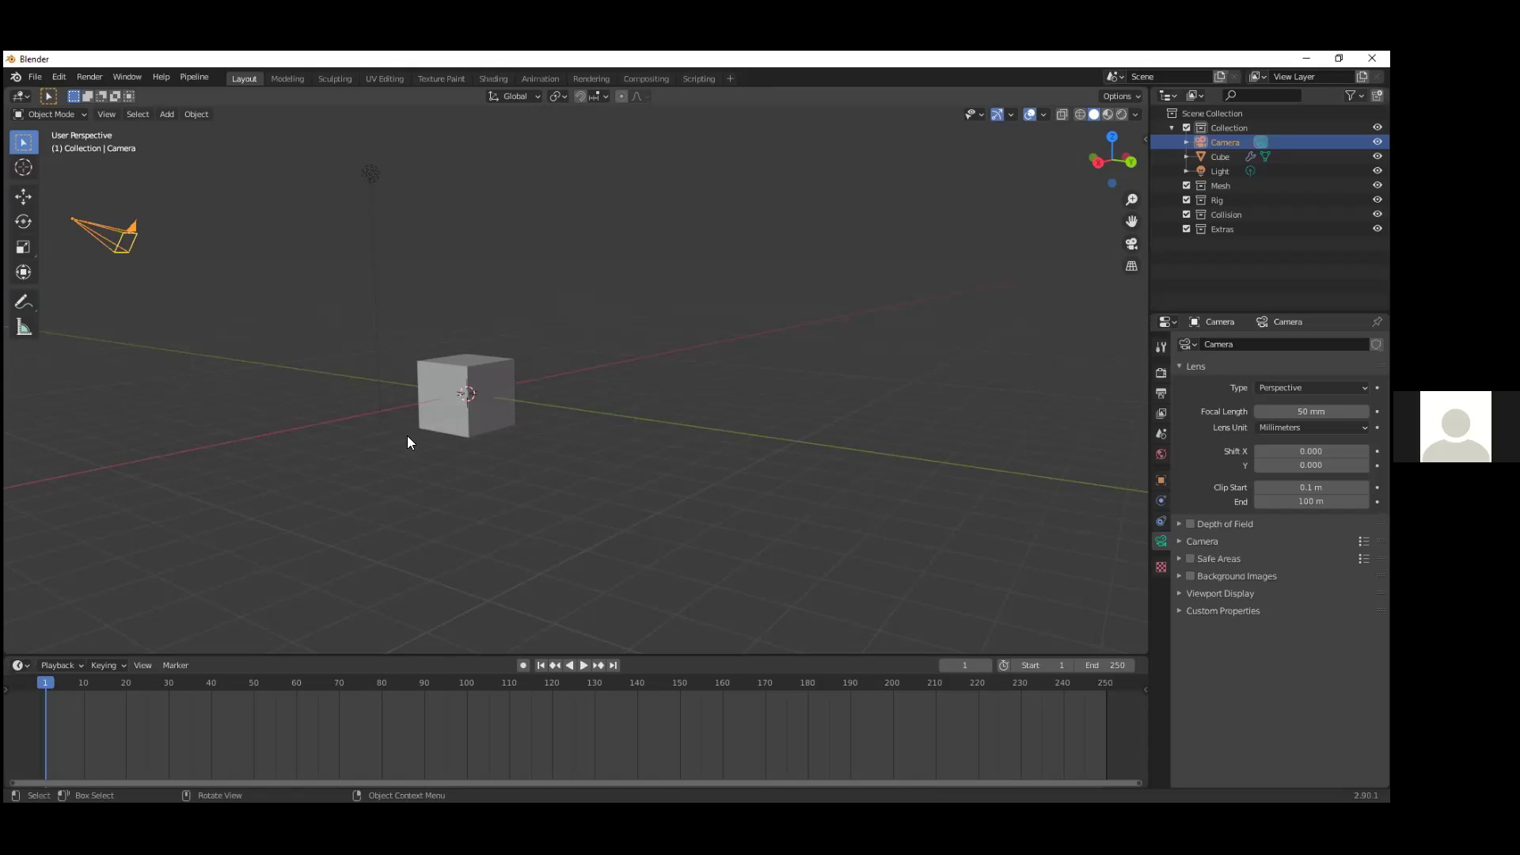
middle_drag(407, 421, 664, 451)
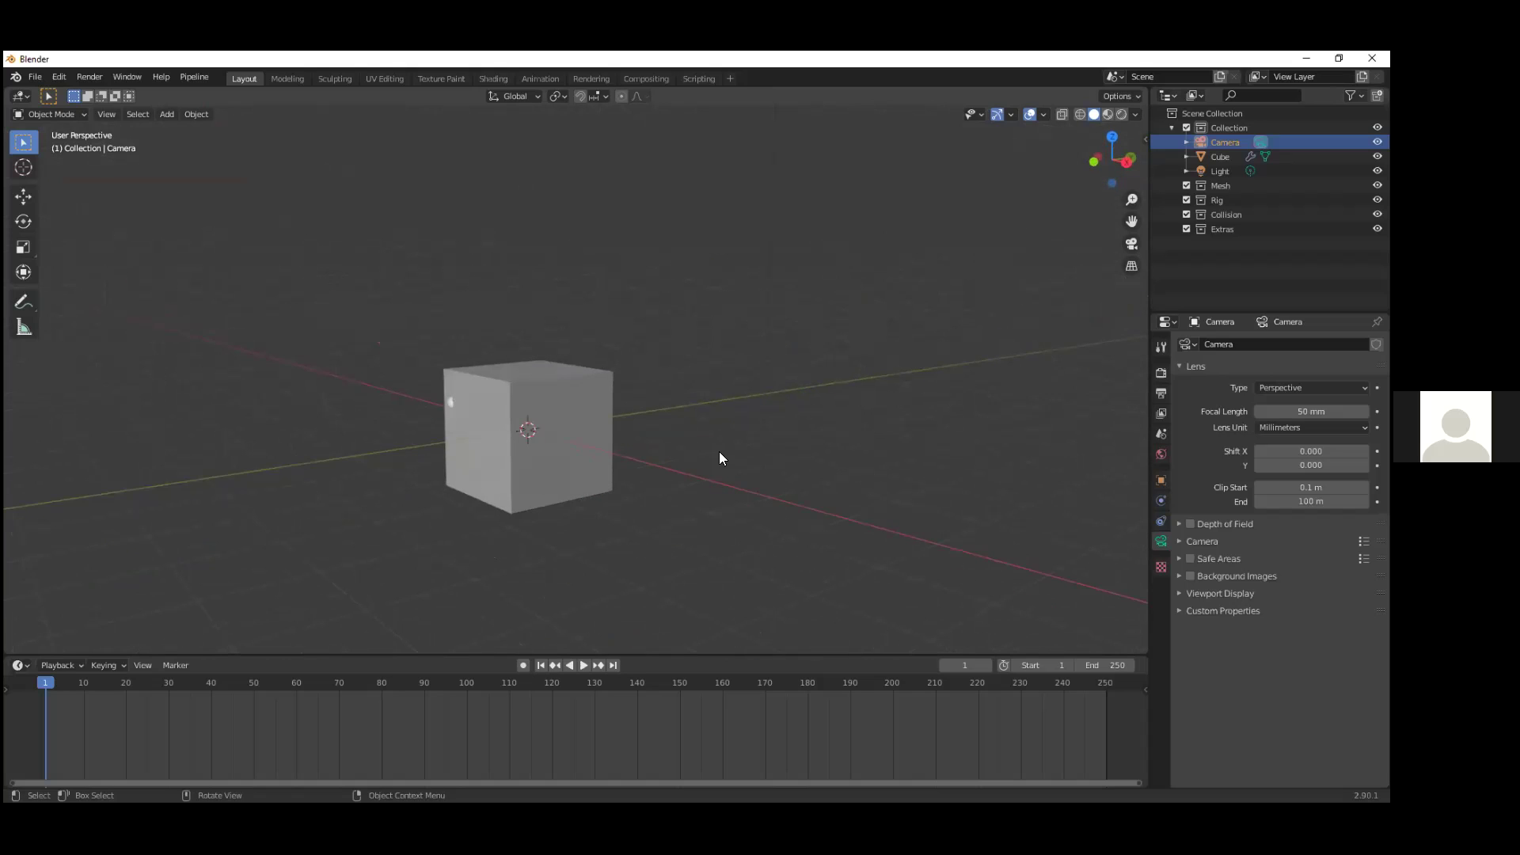
Step: Preview the scene in Rendered viewport shading and return to Solid shading
key(z)
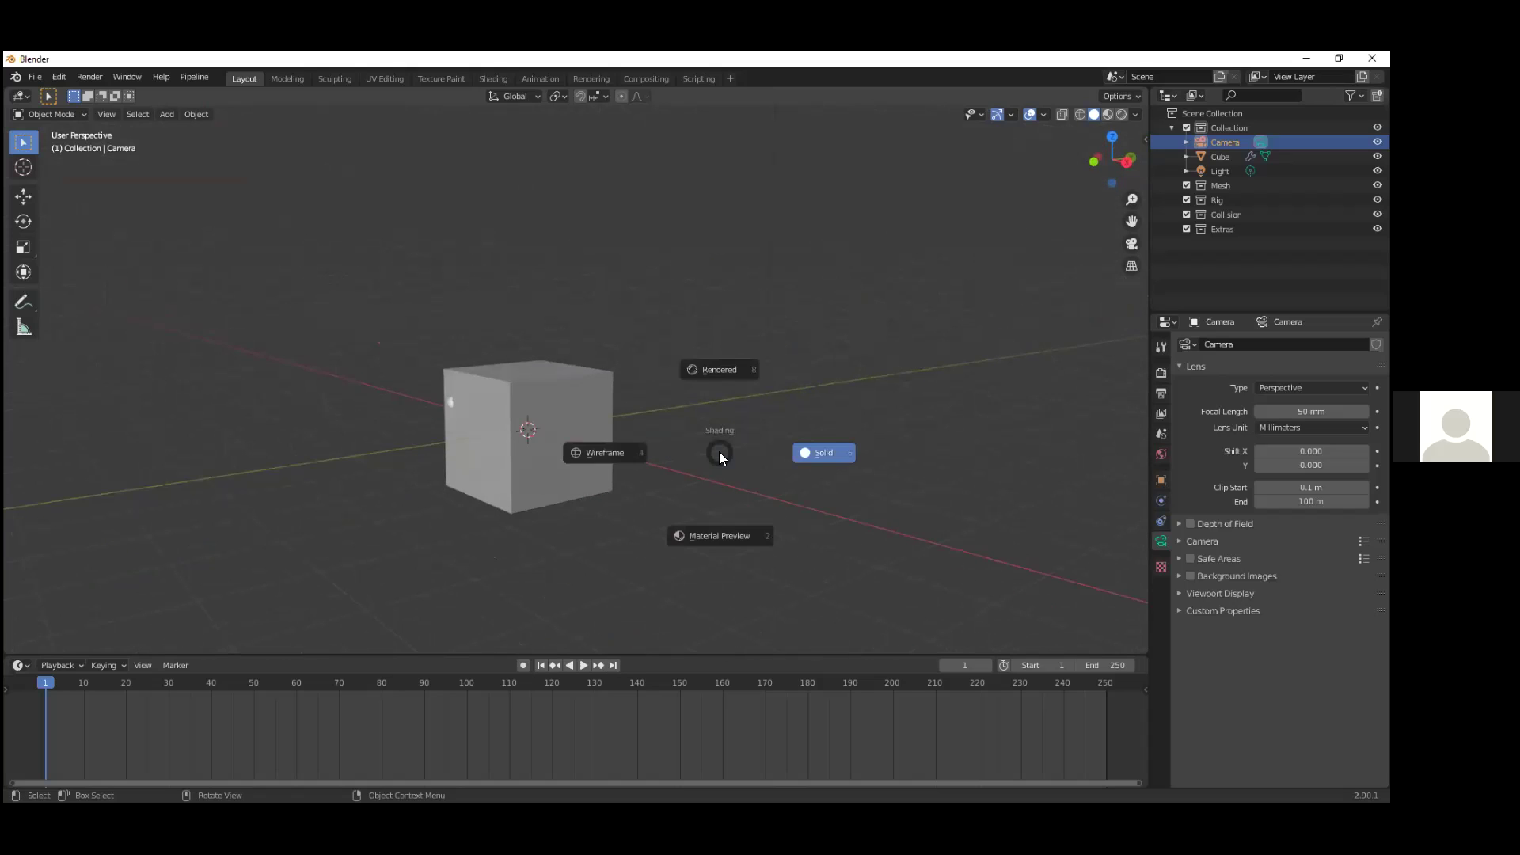
click(719, 370)
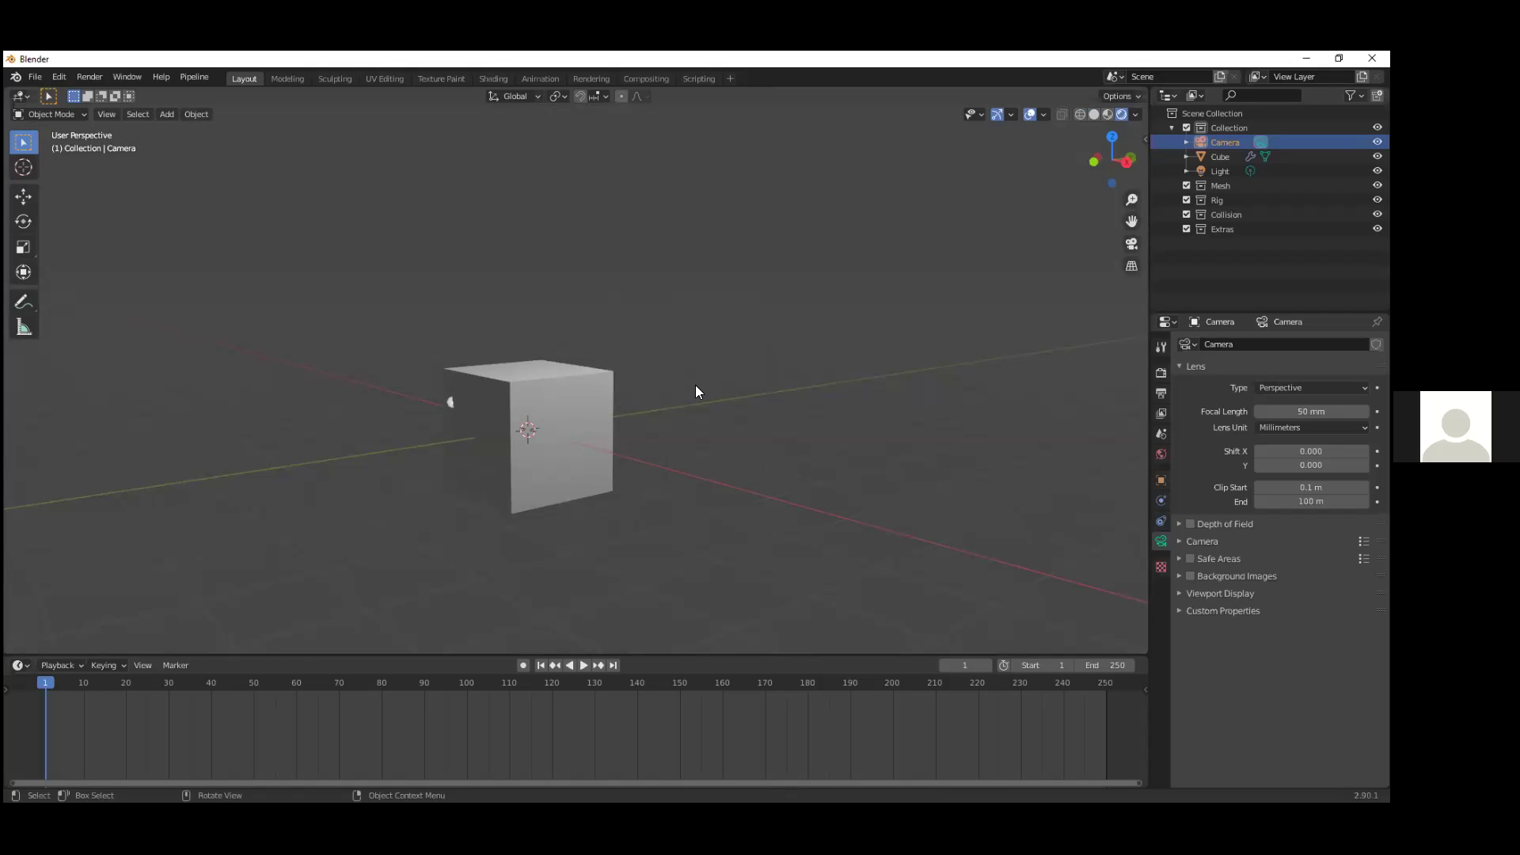
click(743, 385)
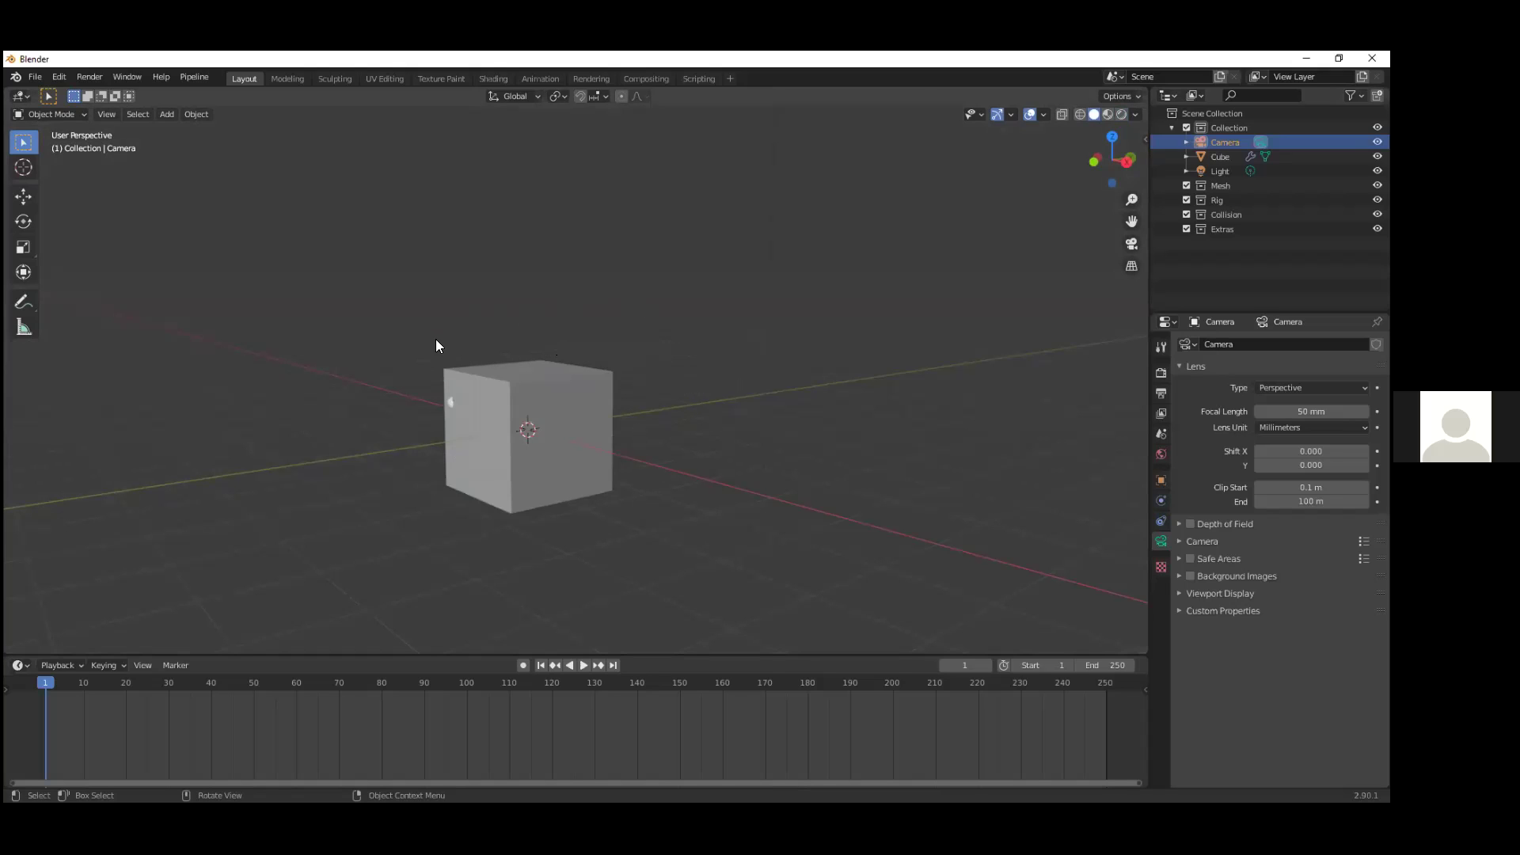
Step: Compare the cube in Material Preview, Wireframe and Rendered shading, ending in Solid shading
key(z)
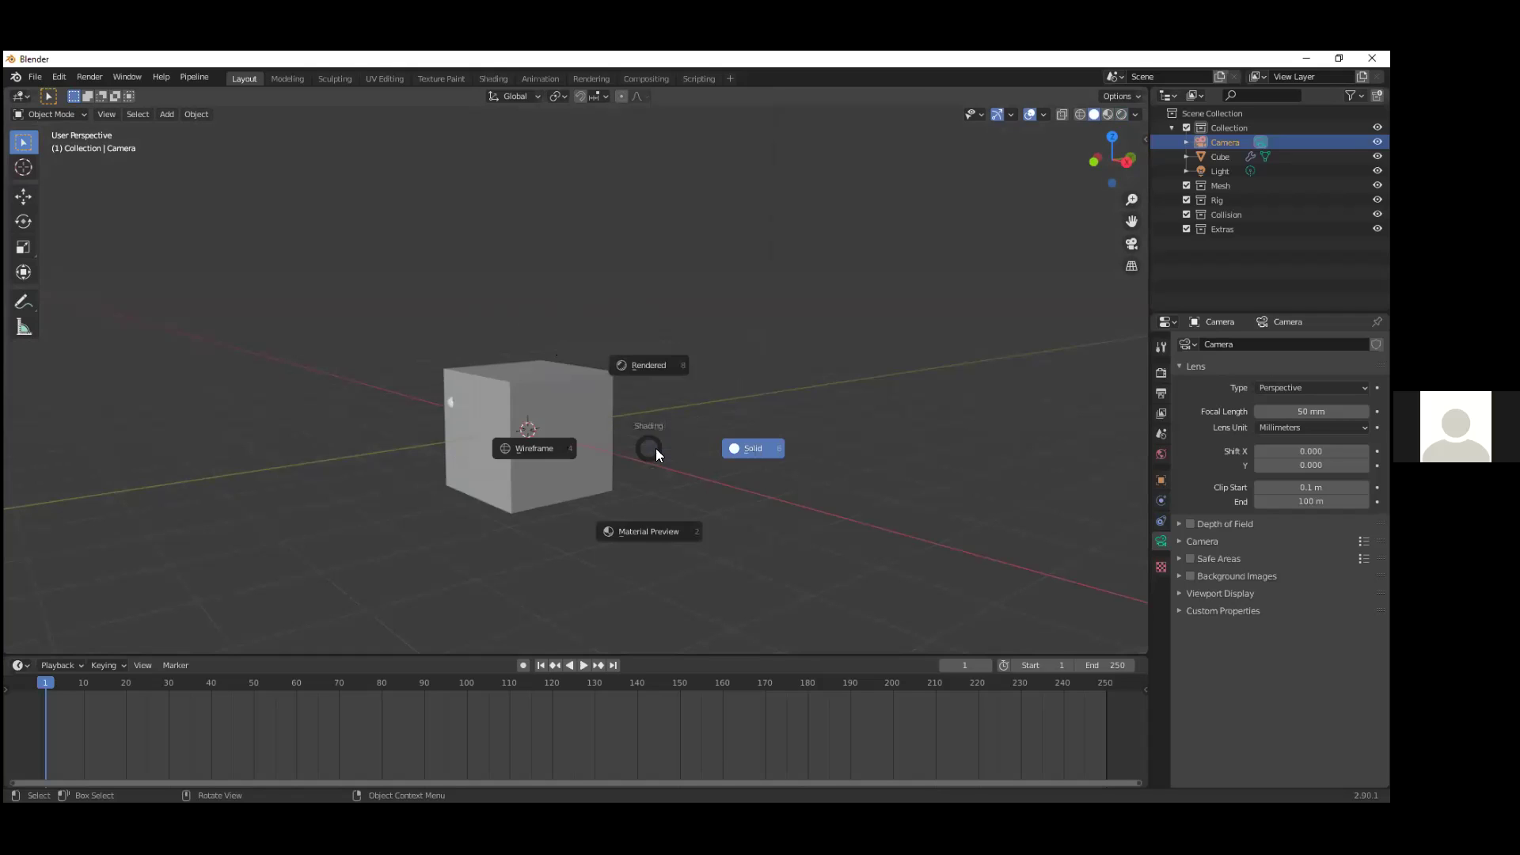
click(642, 535)
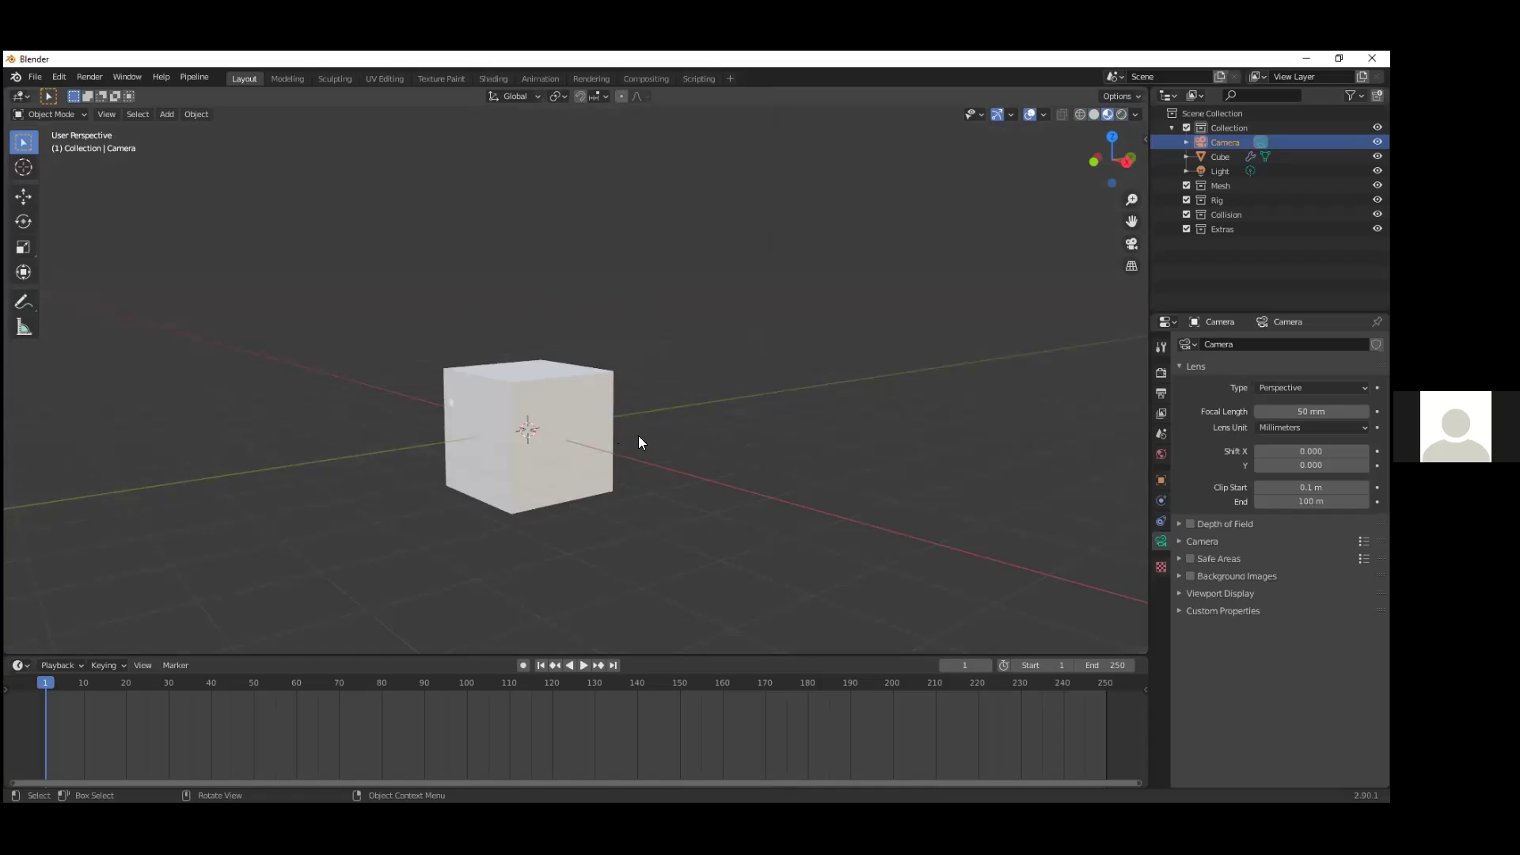
key(z)
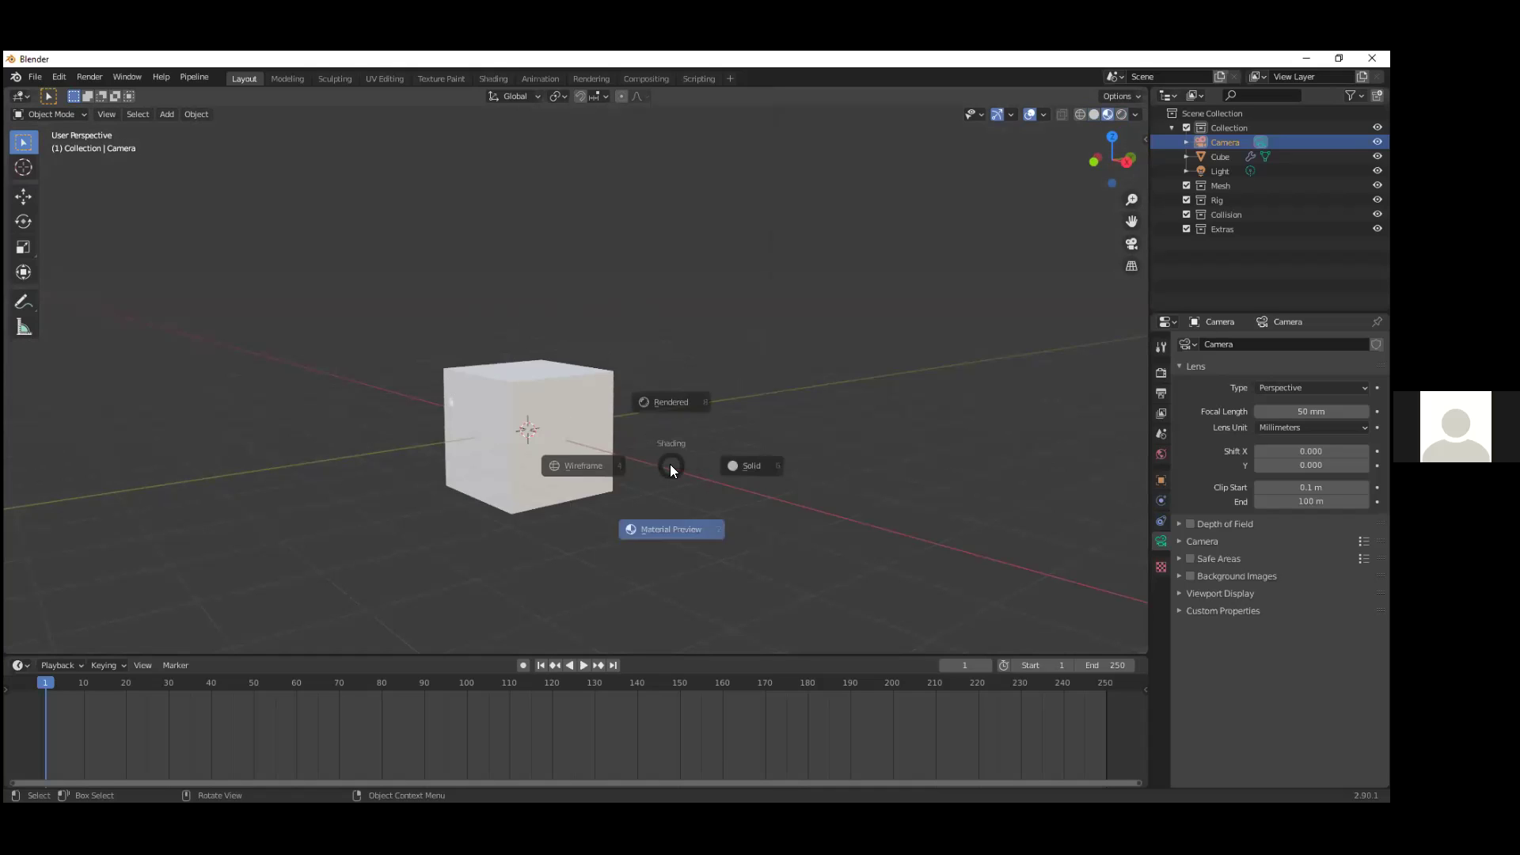
click(557, 469)
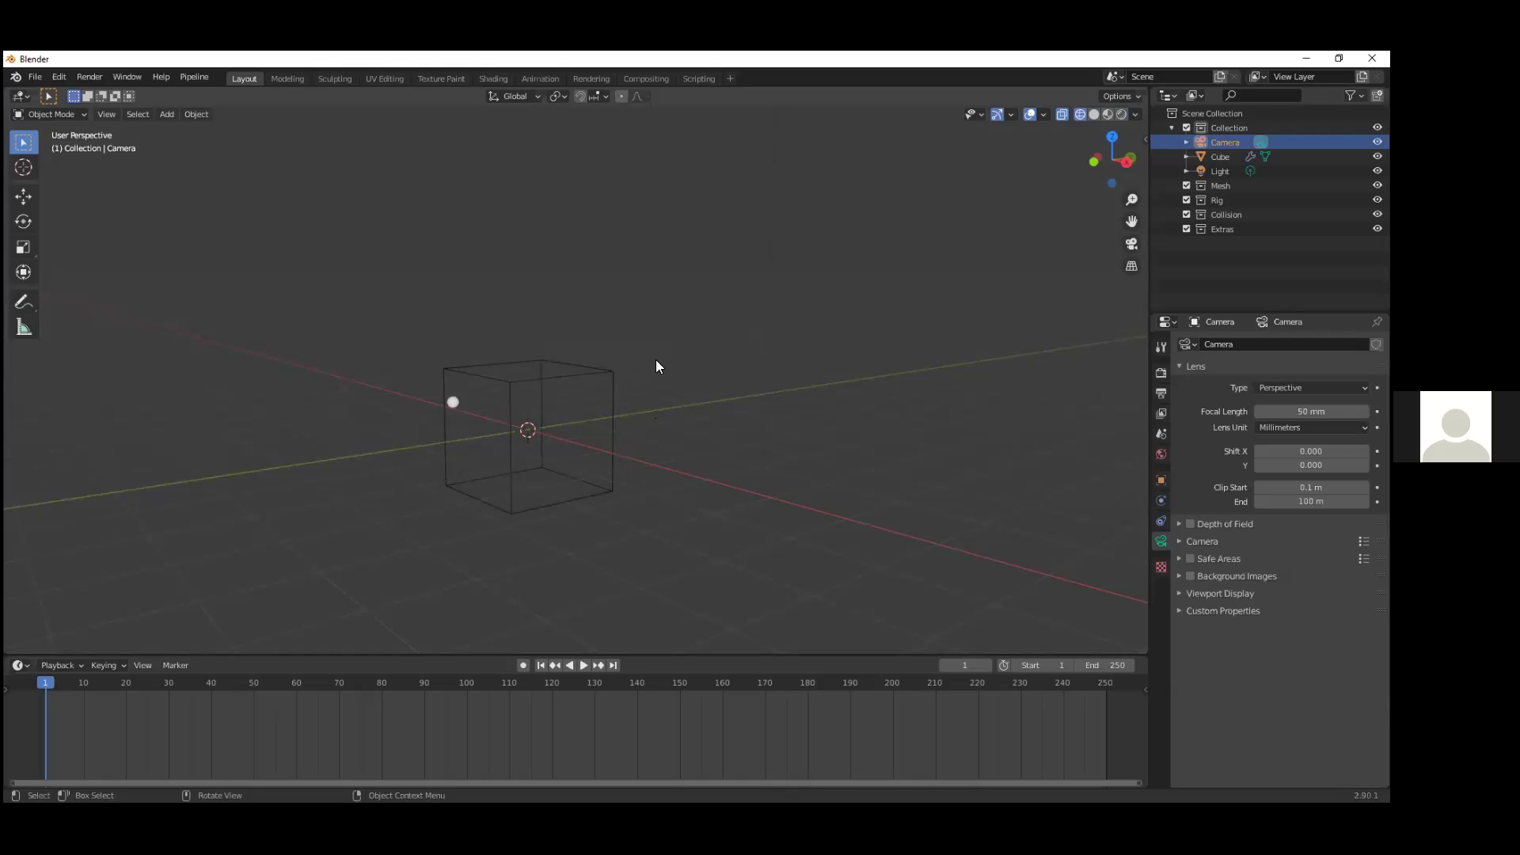
key(z)
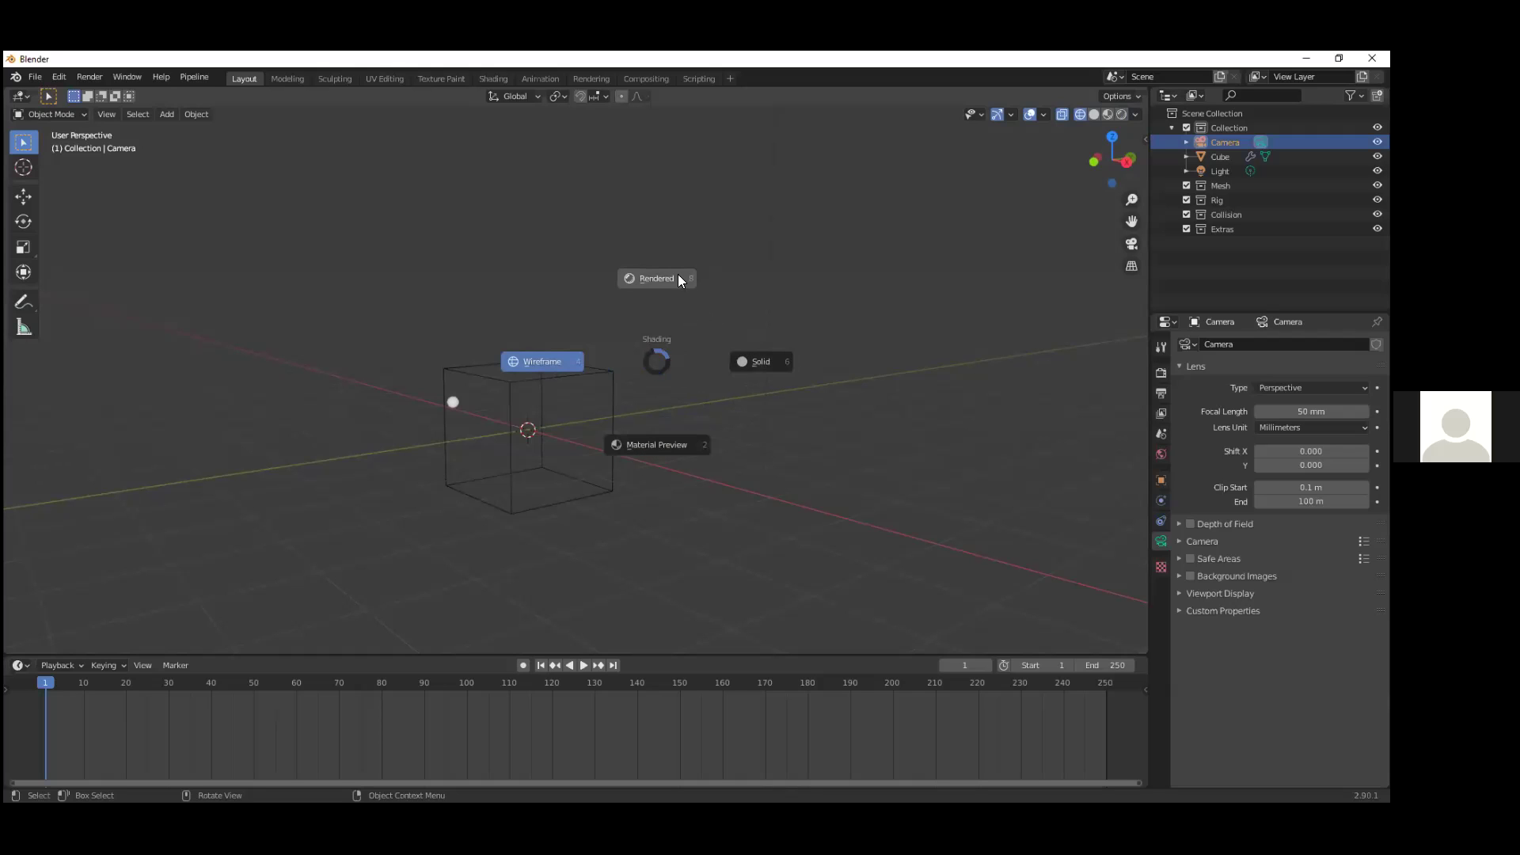
click(655, 278)
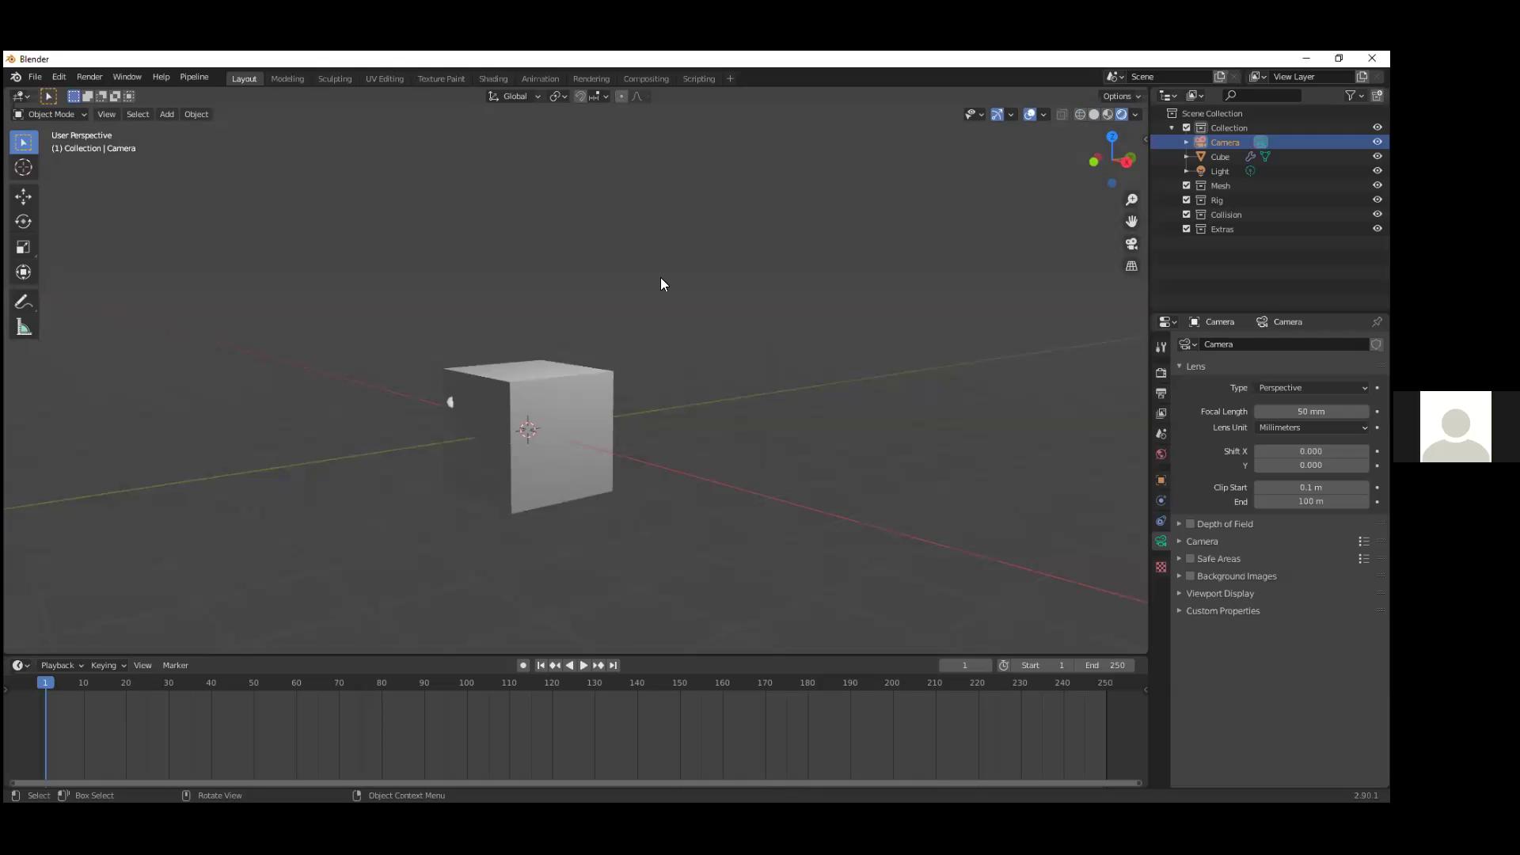
key(z)
click(765, 285)
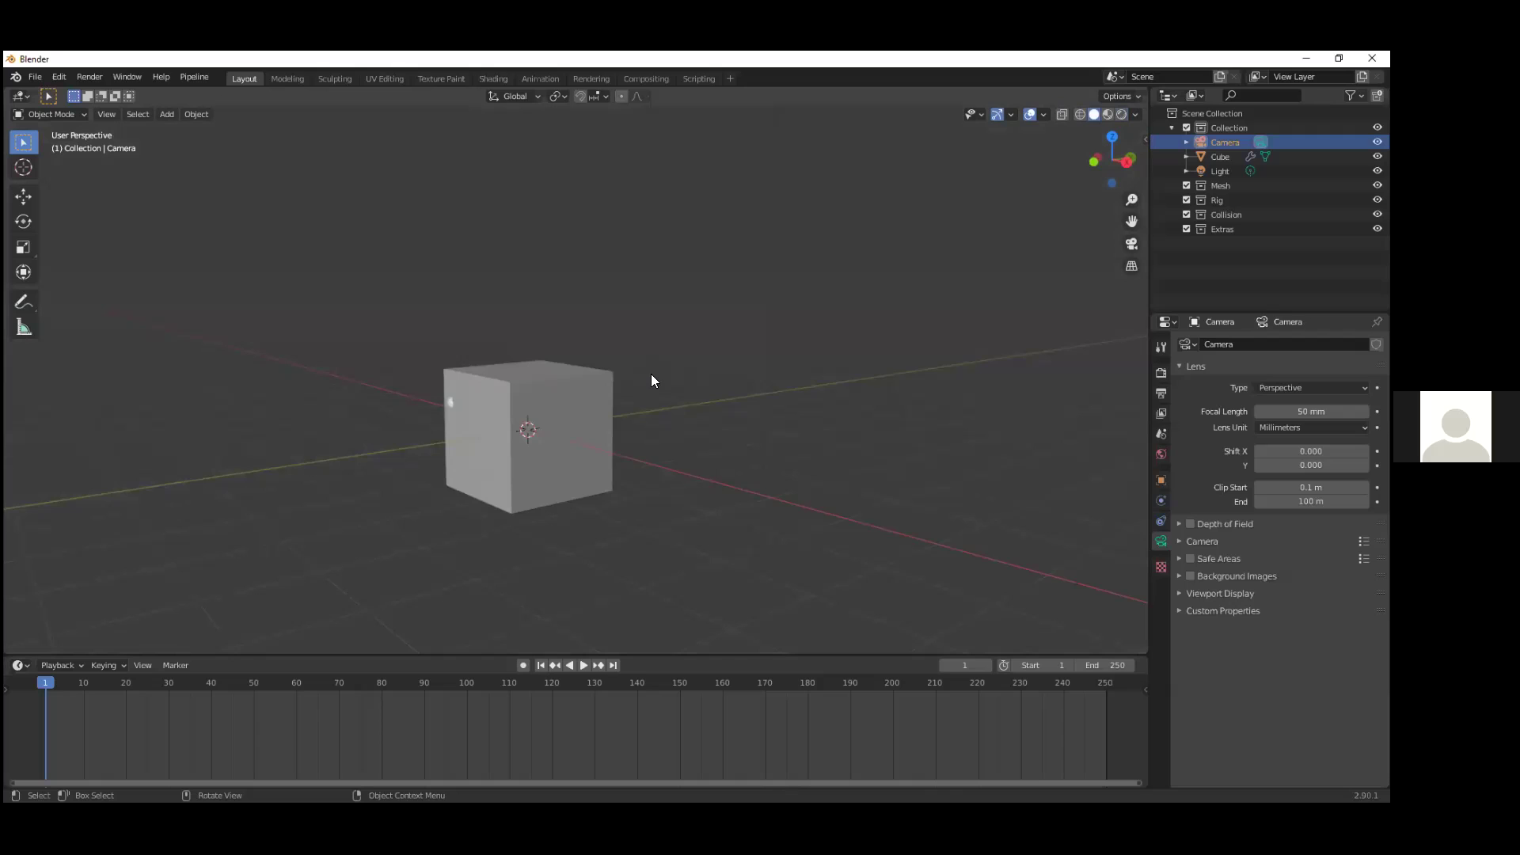
Step: Select the cube and enter Edit Mode with a closer view of it
scroll(652, 372, down, 3)
scroll(600, 354, up, 3)
click(508, 385)
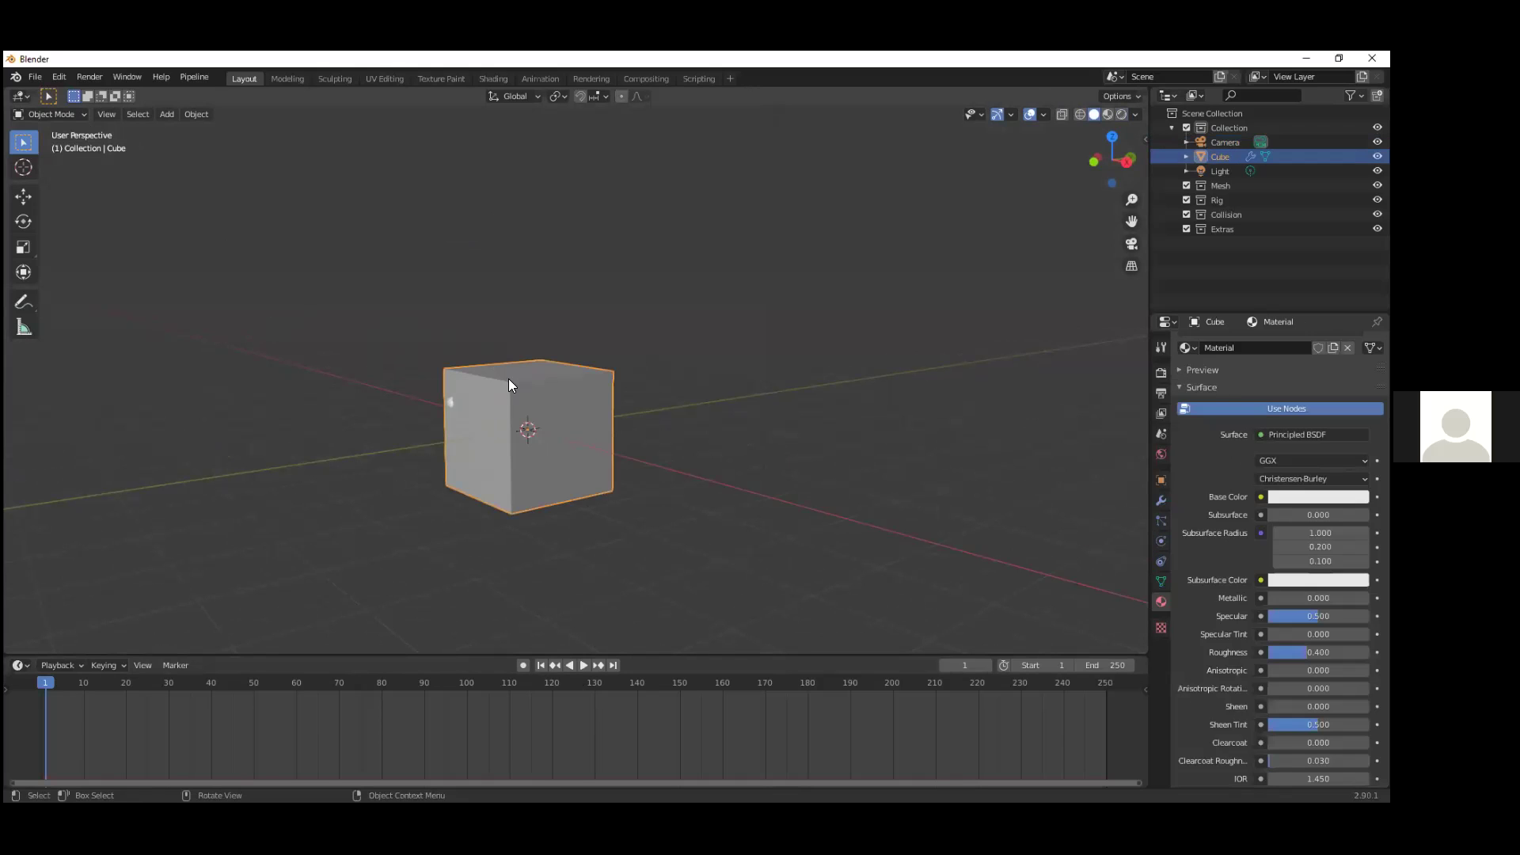
click(83, 114)
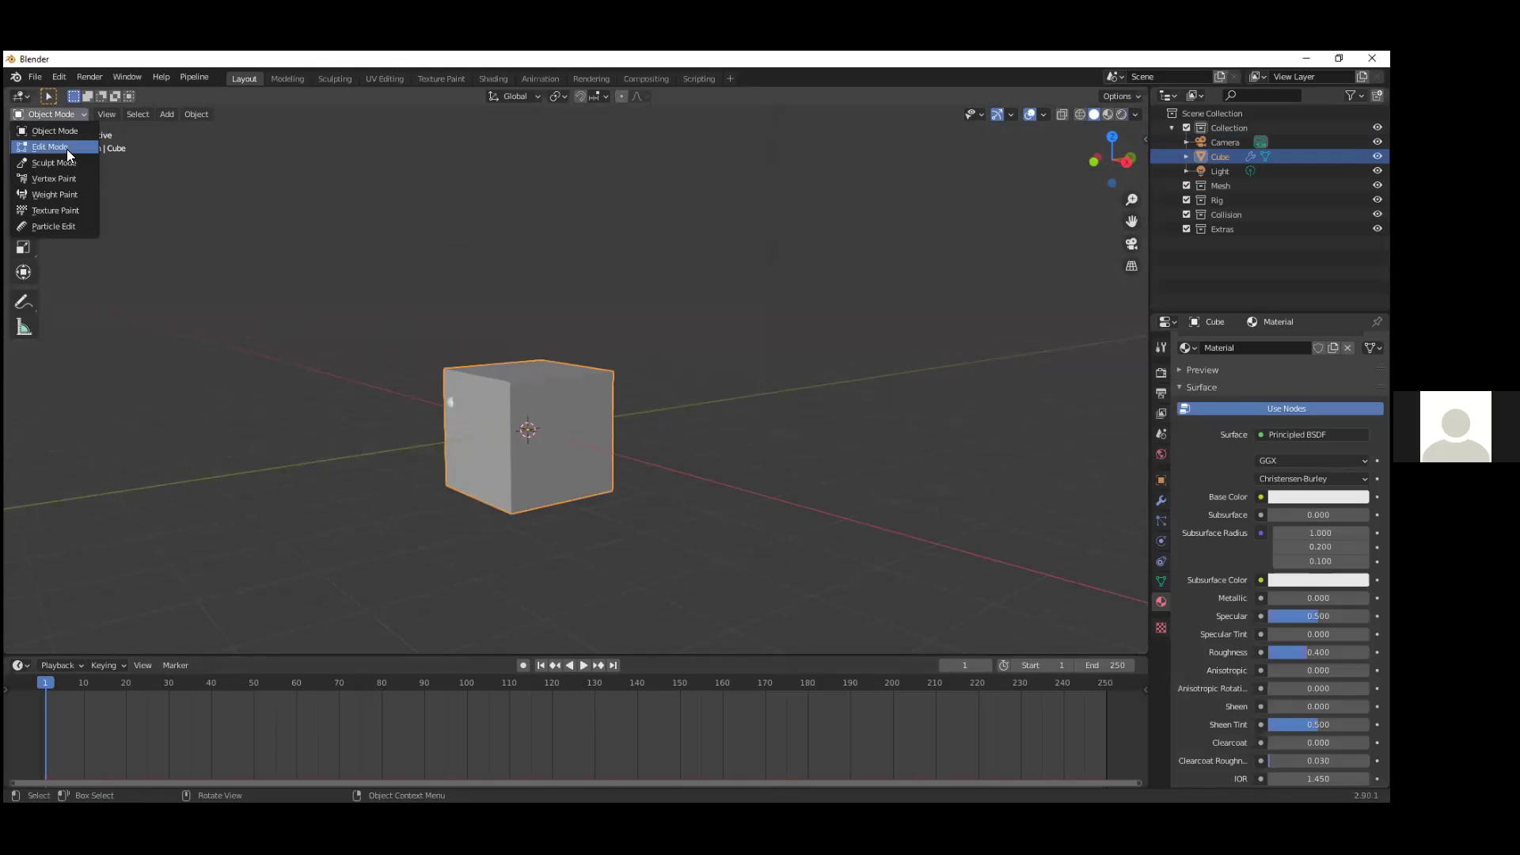
click(67, 149)
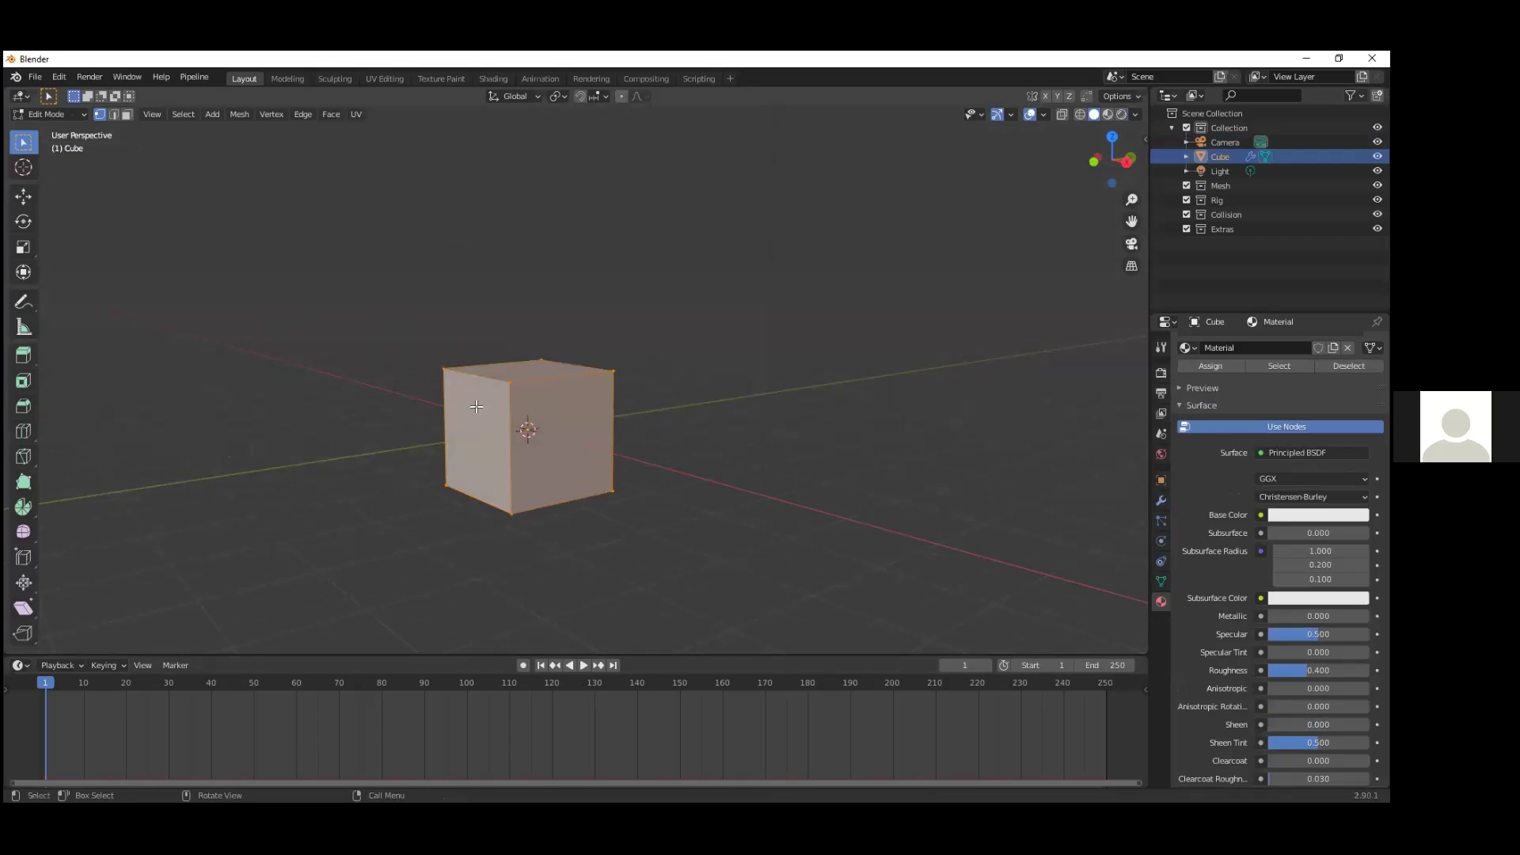
scroll(484, 400, up, 3)
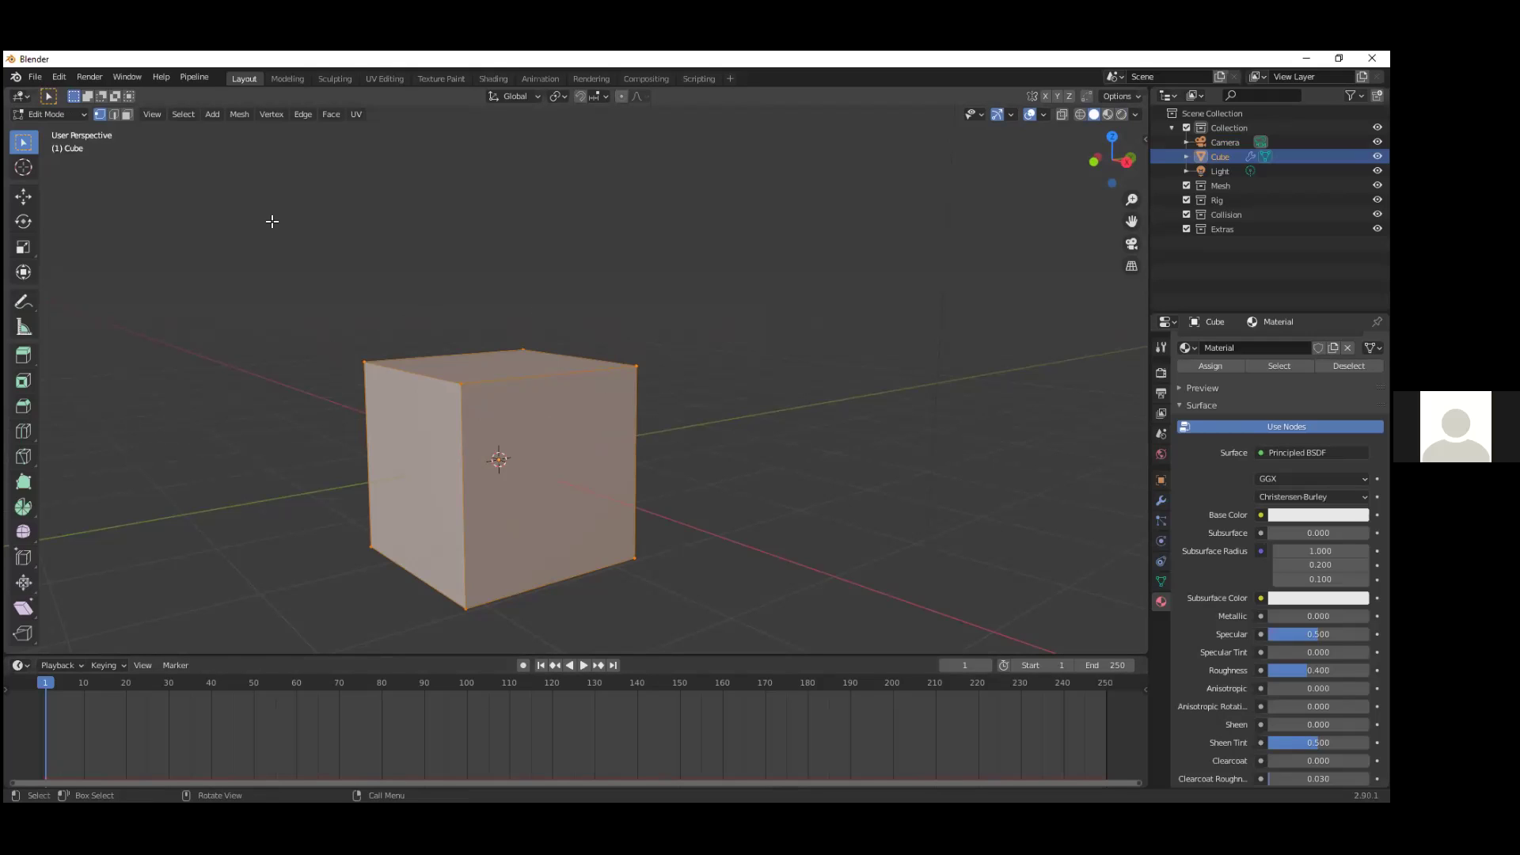
Step: Select only the cube's top face using face selection, and return to Object Mode with the cube deselected
click(127, 115)
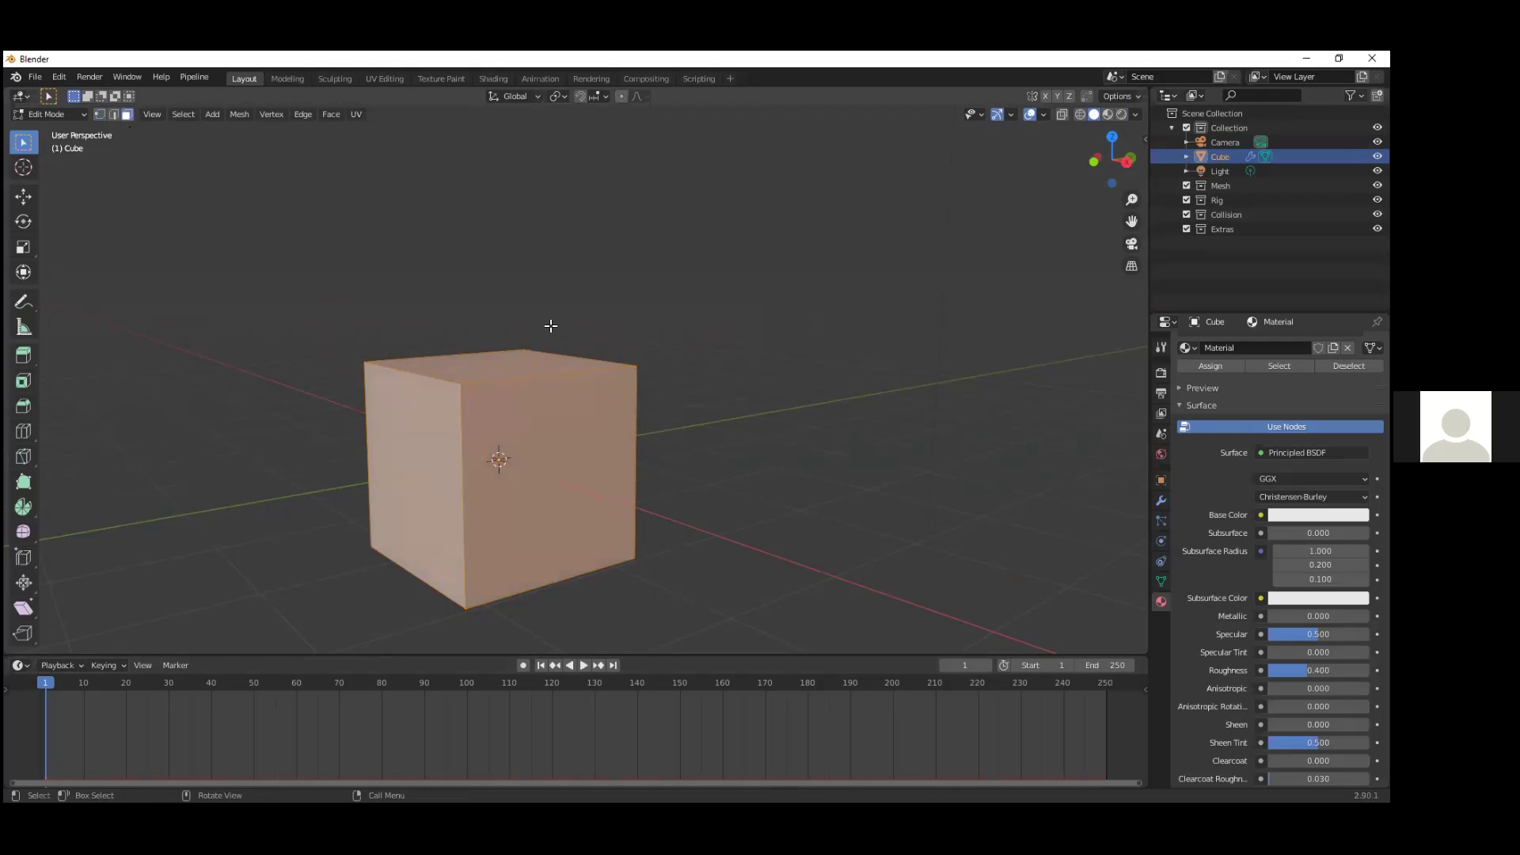
click(534, 374)
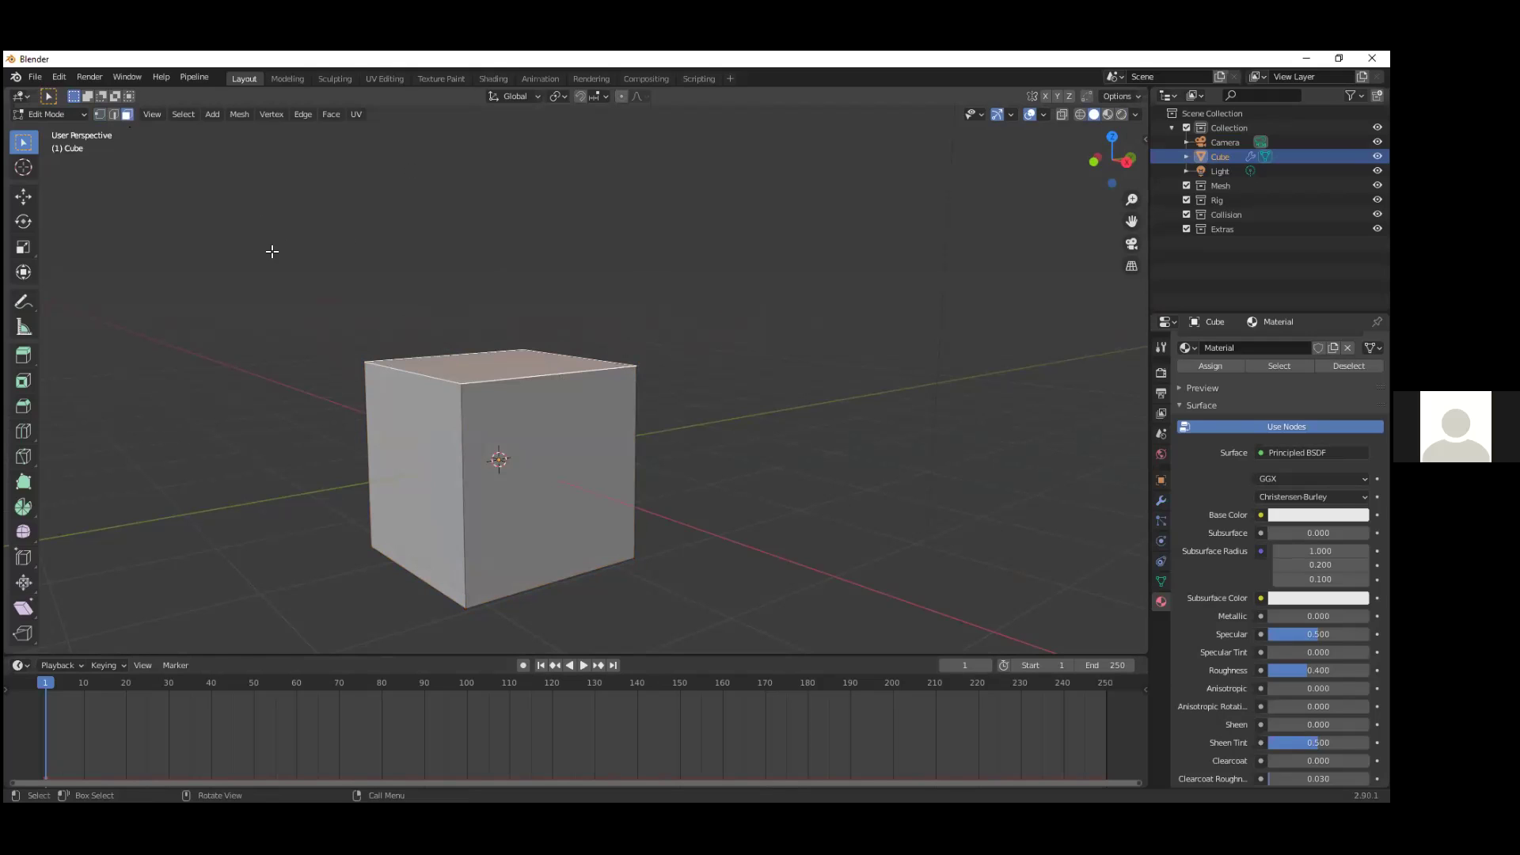
key(Tab)
click(369, 265)
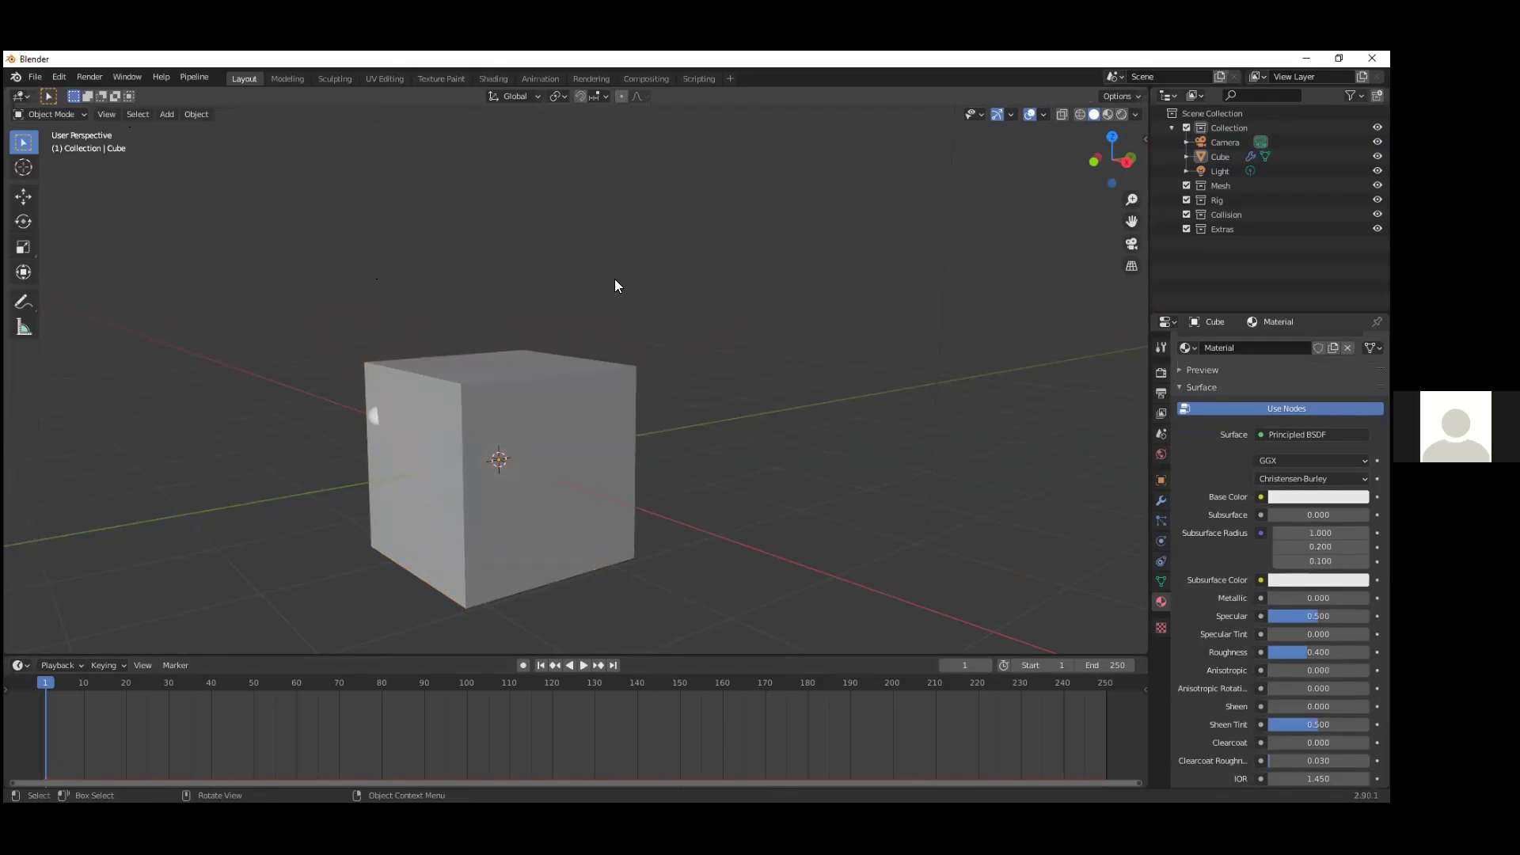
Step: Open the Preferences at the Add-ons section, with the window moved over the viewport and enlarged
click(35, 78)
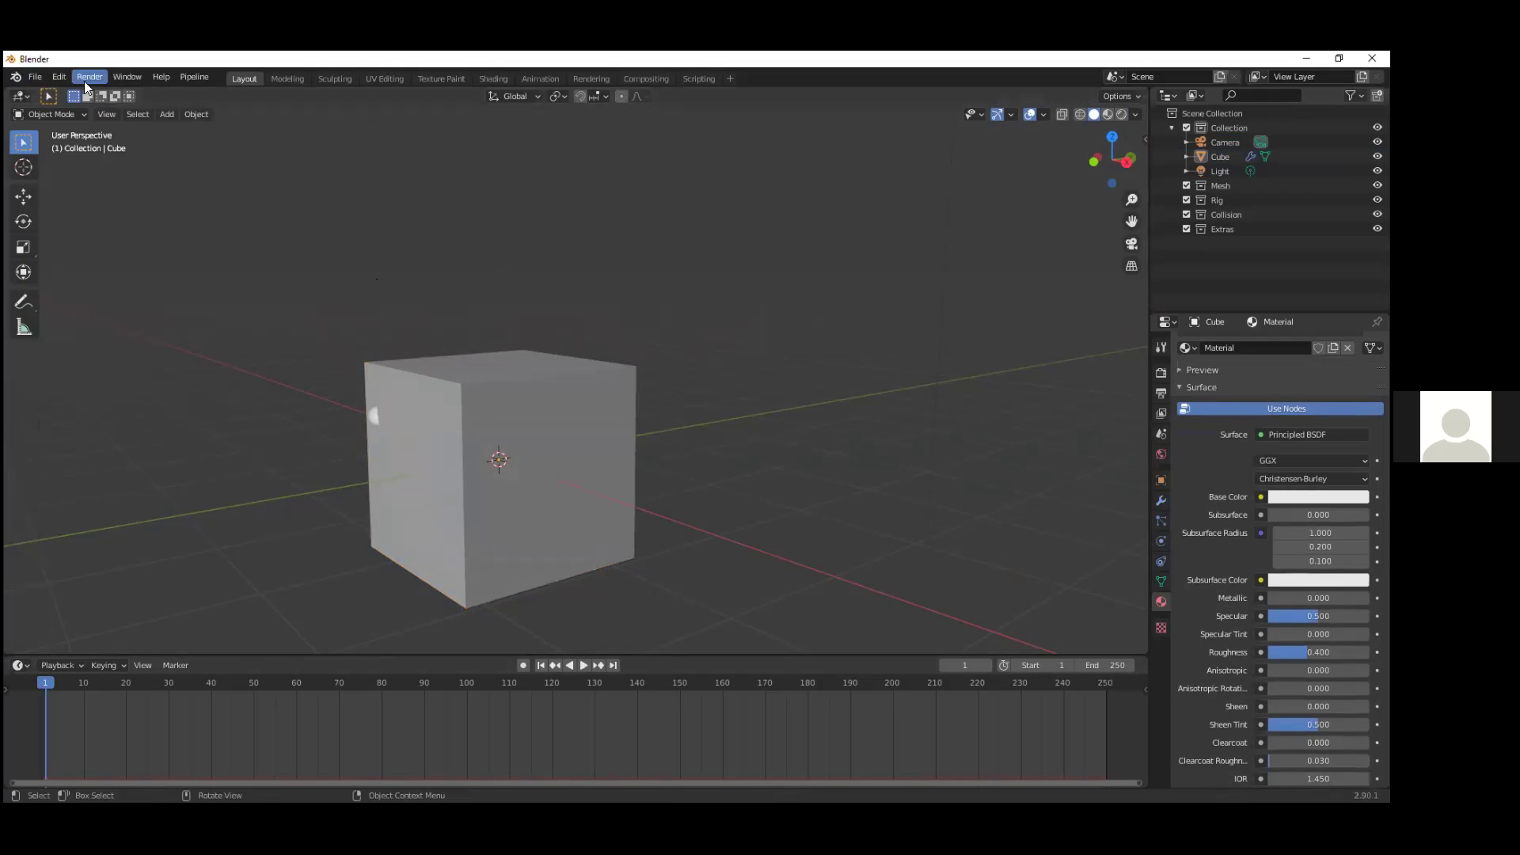
click(59, 77)
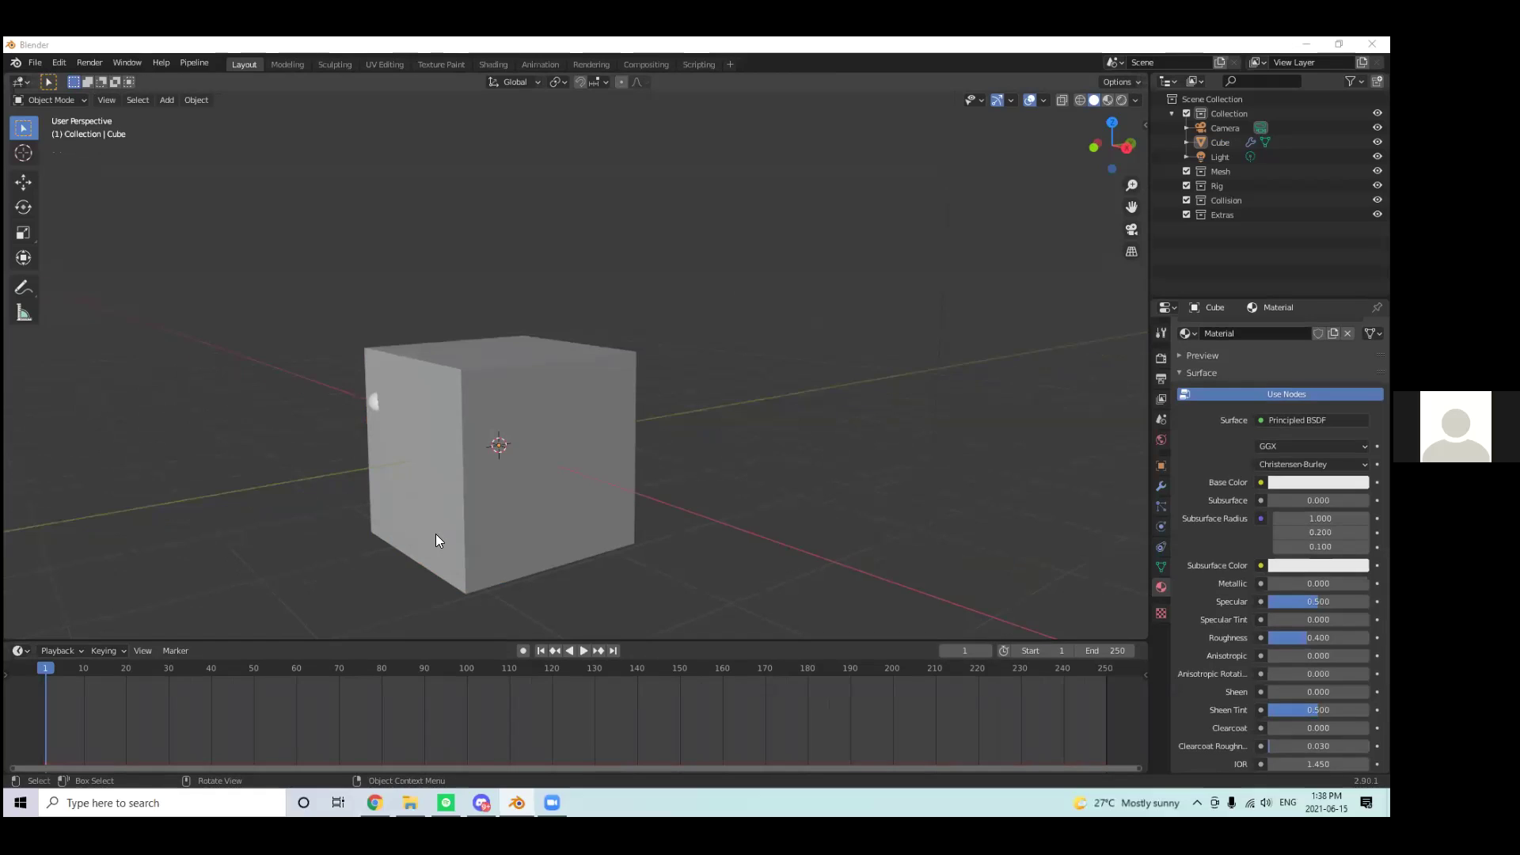
click(60, 63)
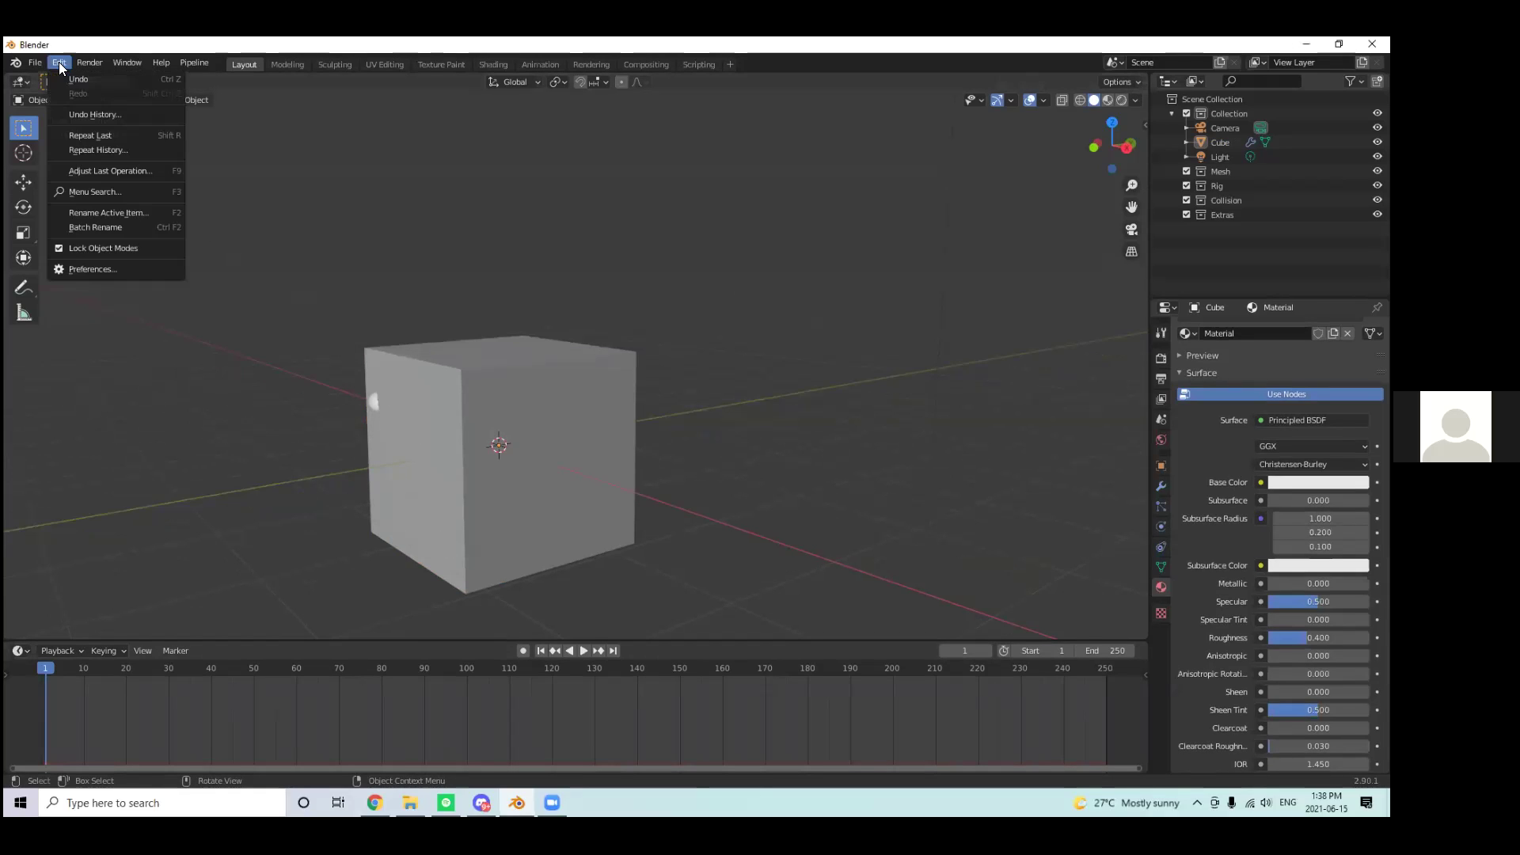
click(59, 62)
click(59, 63)
click(93, 269)
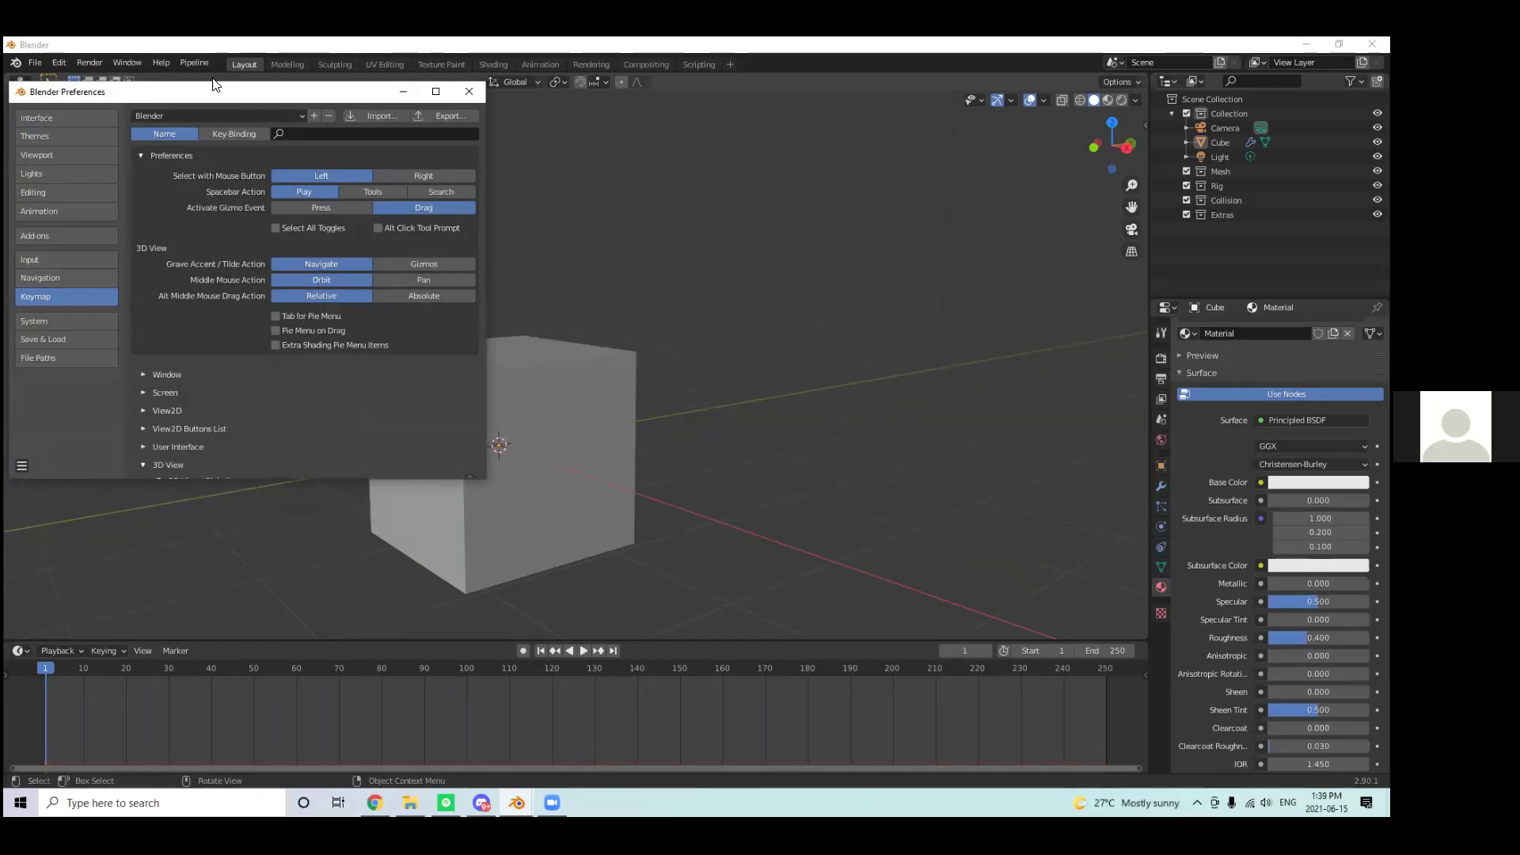
drag(205, 96, 380, 101)
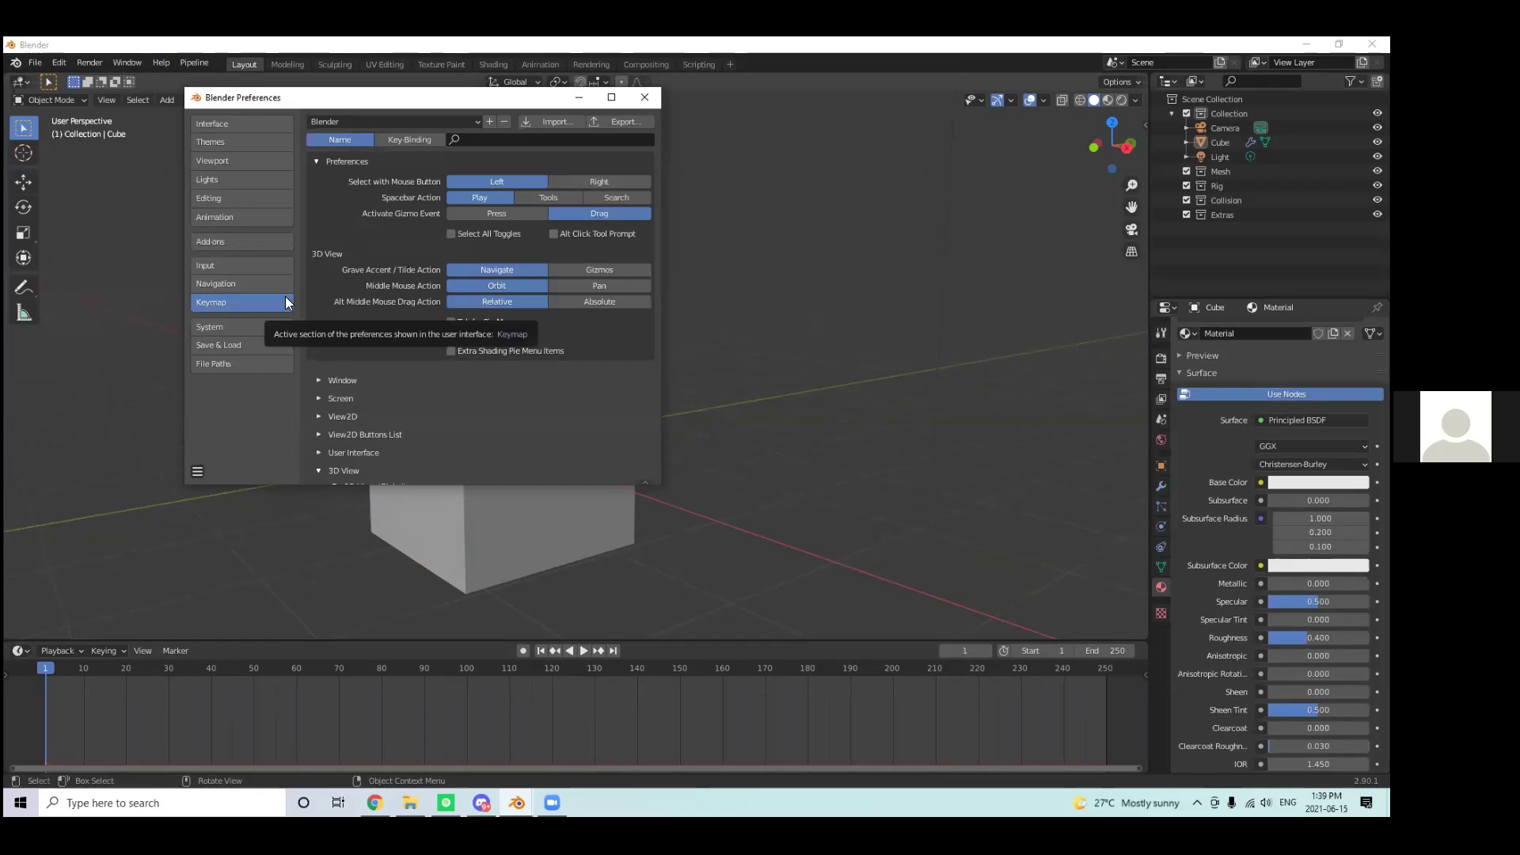
click(218, 244)
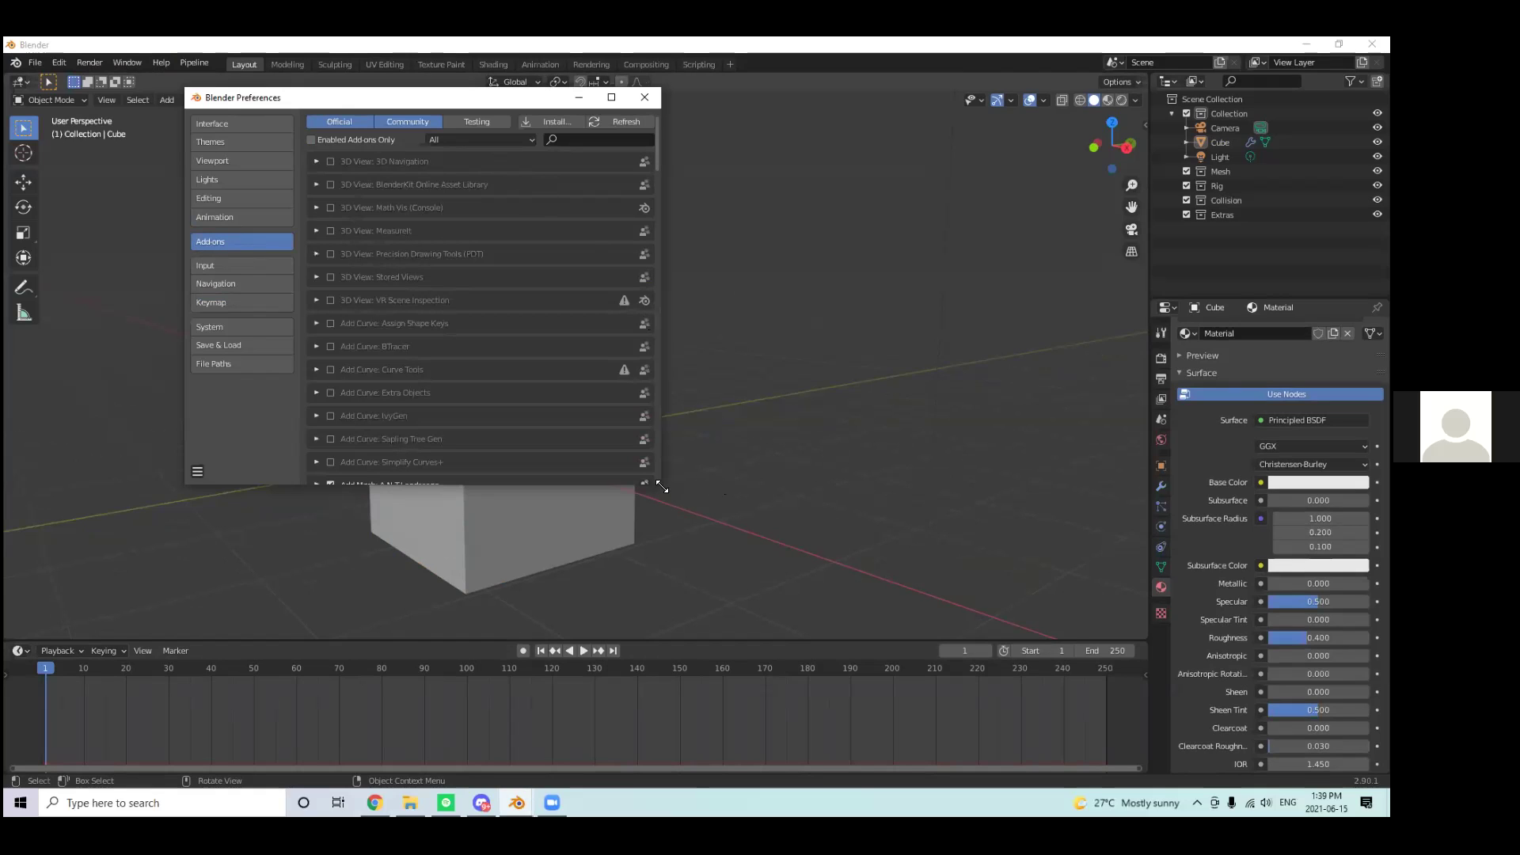
drag(661, 486, 706, 626)
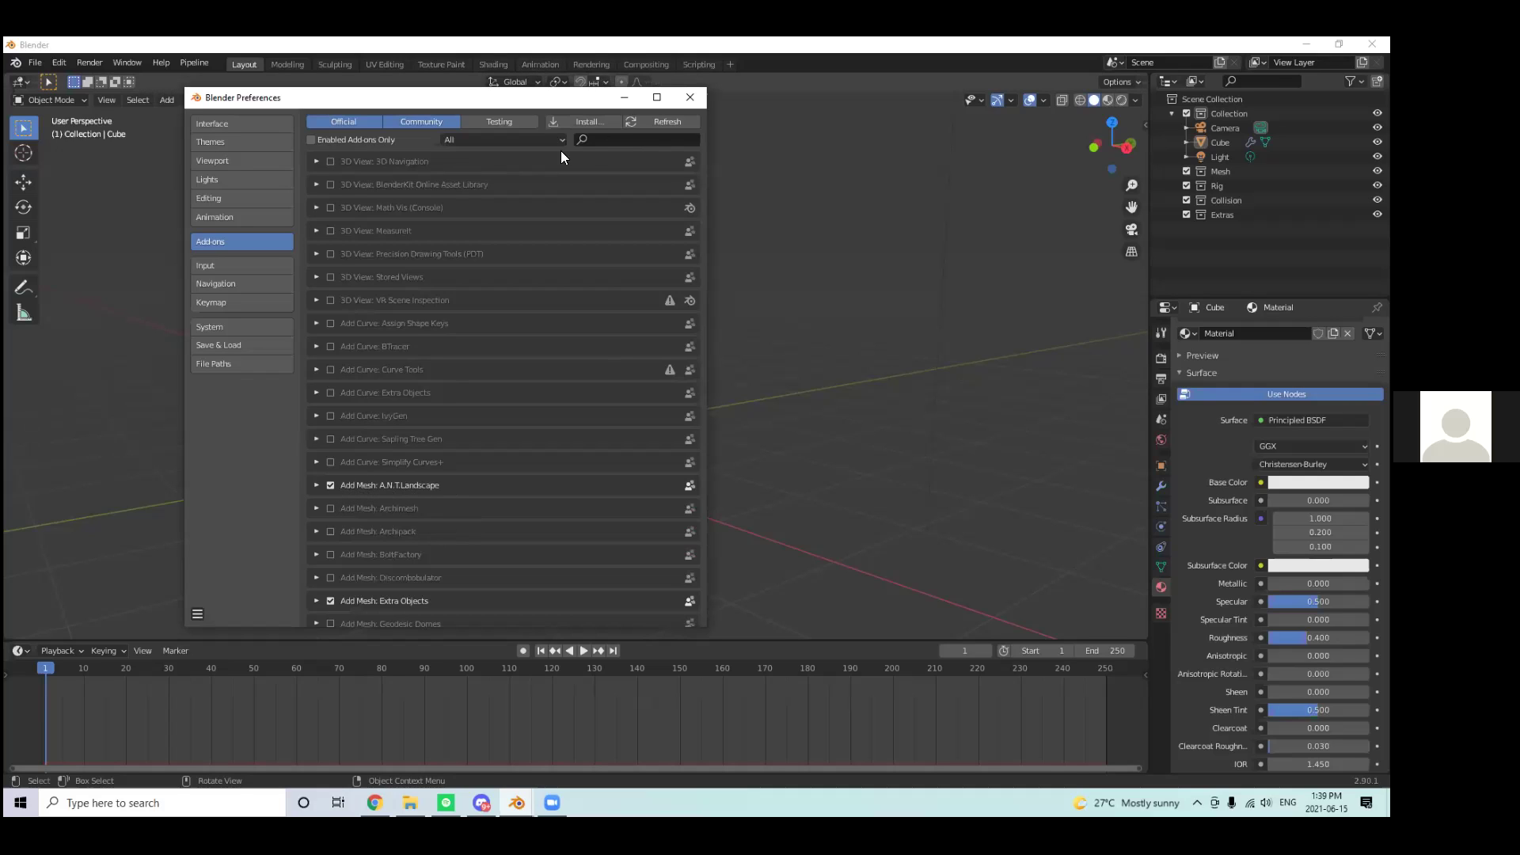
Step: Search the add-ons for "an" and make sure Add Mesh: A.N.T.Landscape is enabled
click(615, 139)
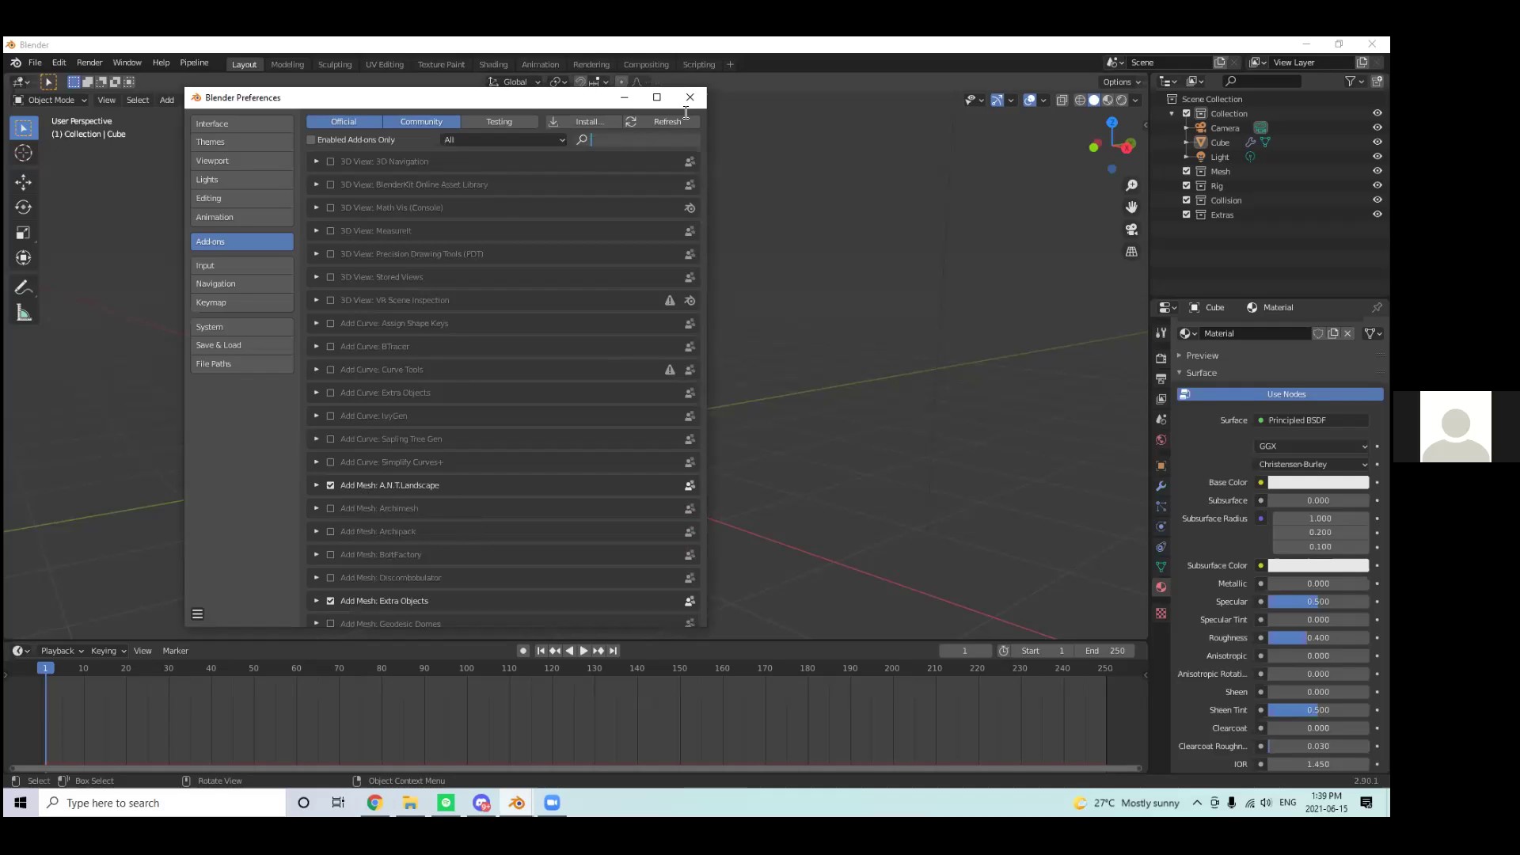
text(an)
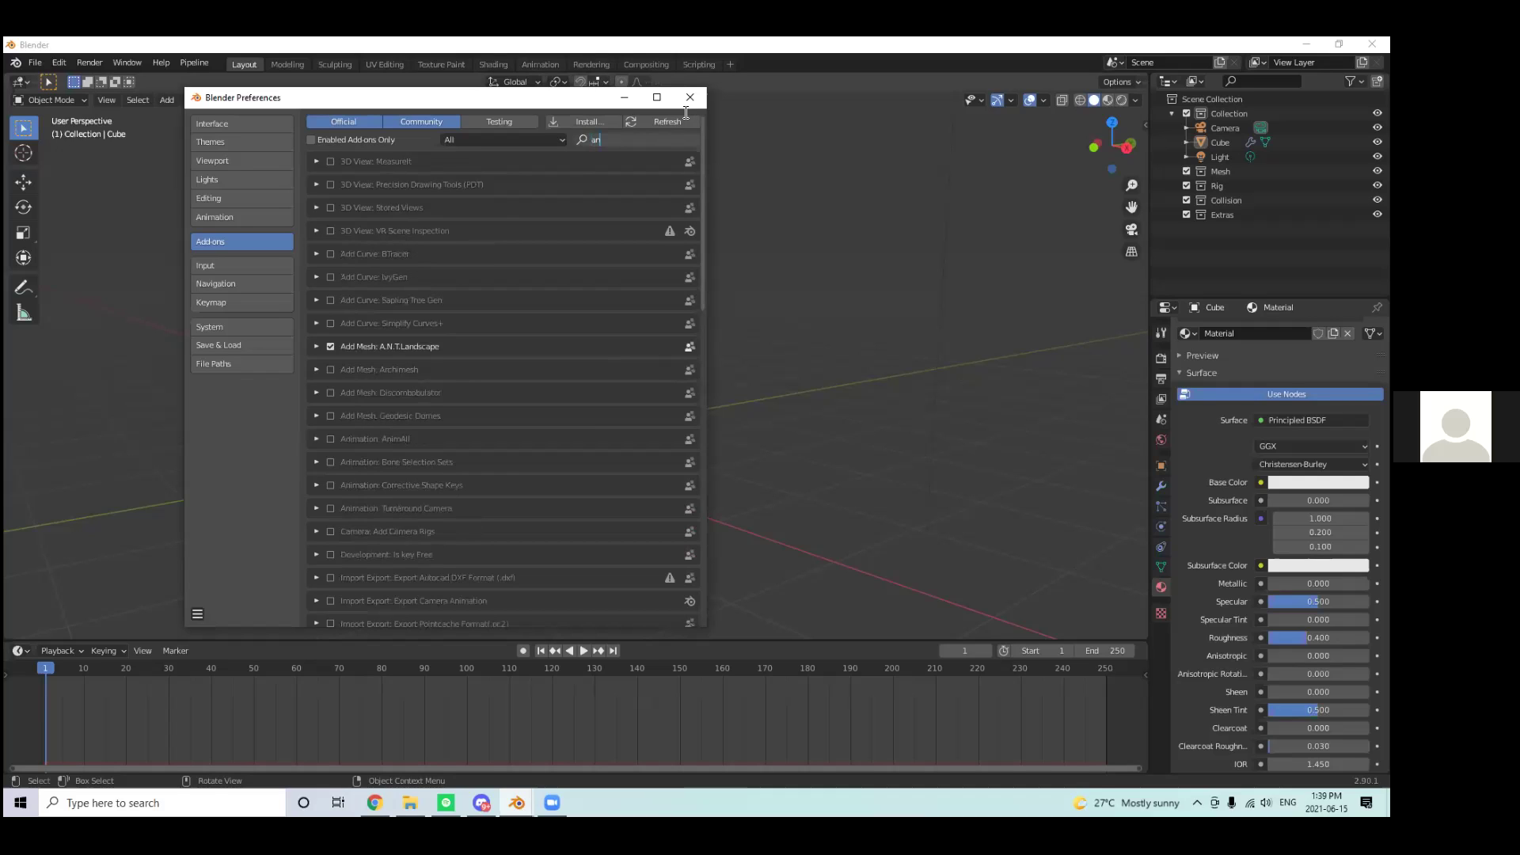
text(t)
key(BackSpace)
click(331, 348)
click(330, 347)
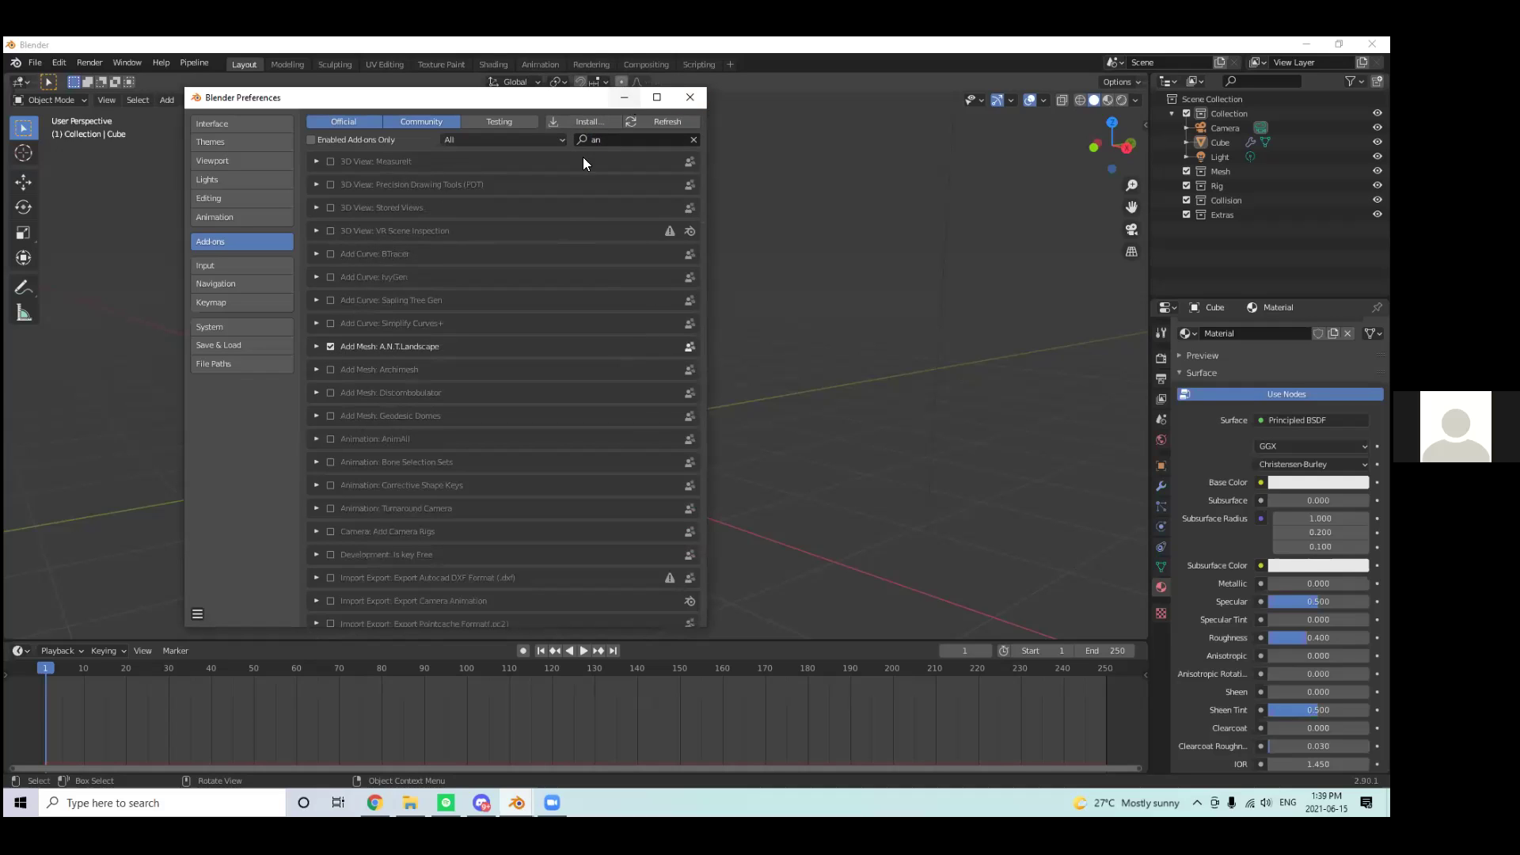
Step: Search the add-ons for "no" and make sure Node: Node Wrangler is enabled
click(618, 139)
key(BackSpace)
text(no)
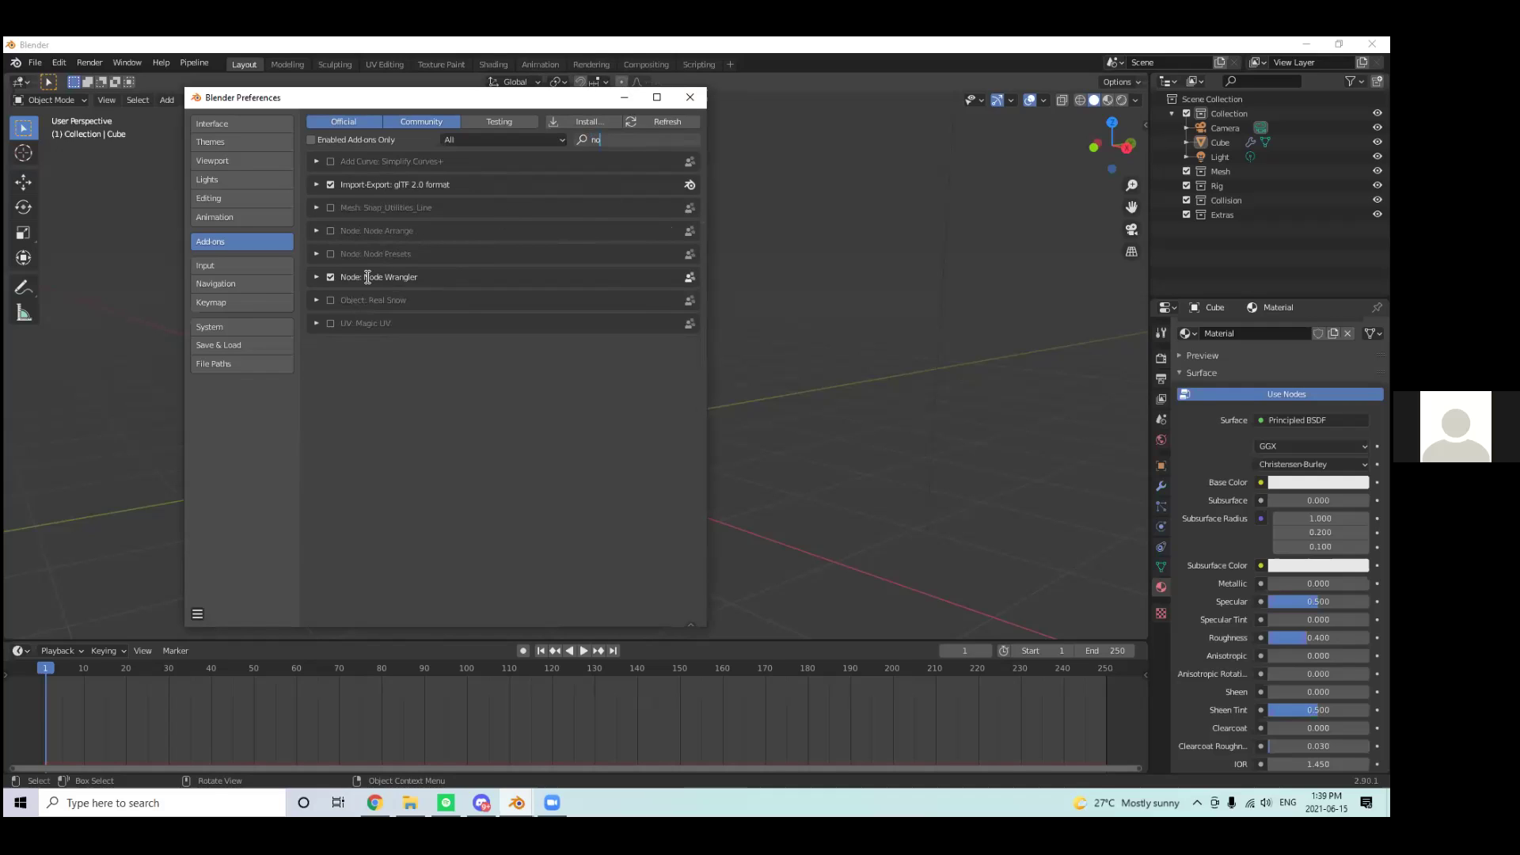
click(331, 279)
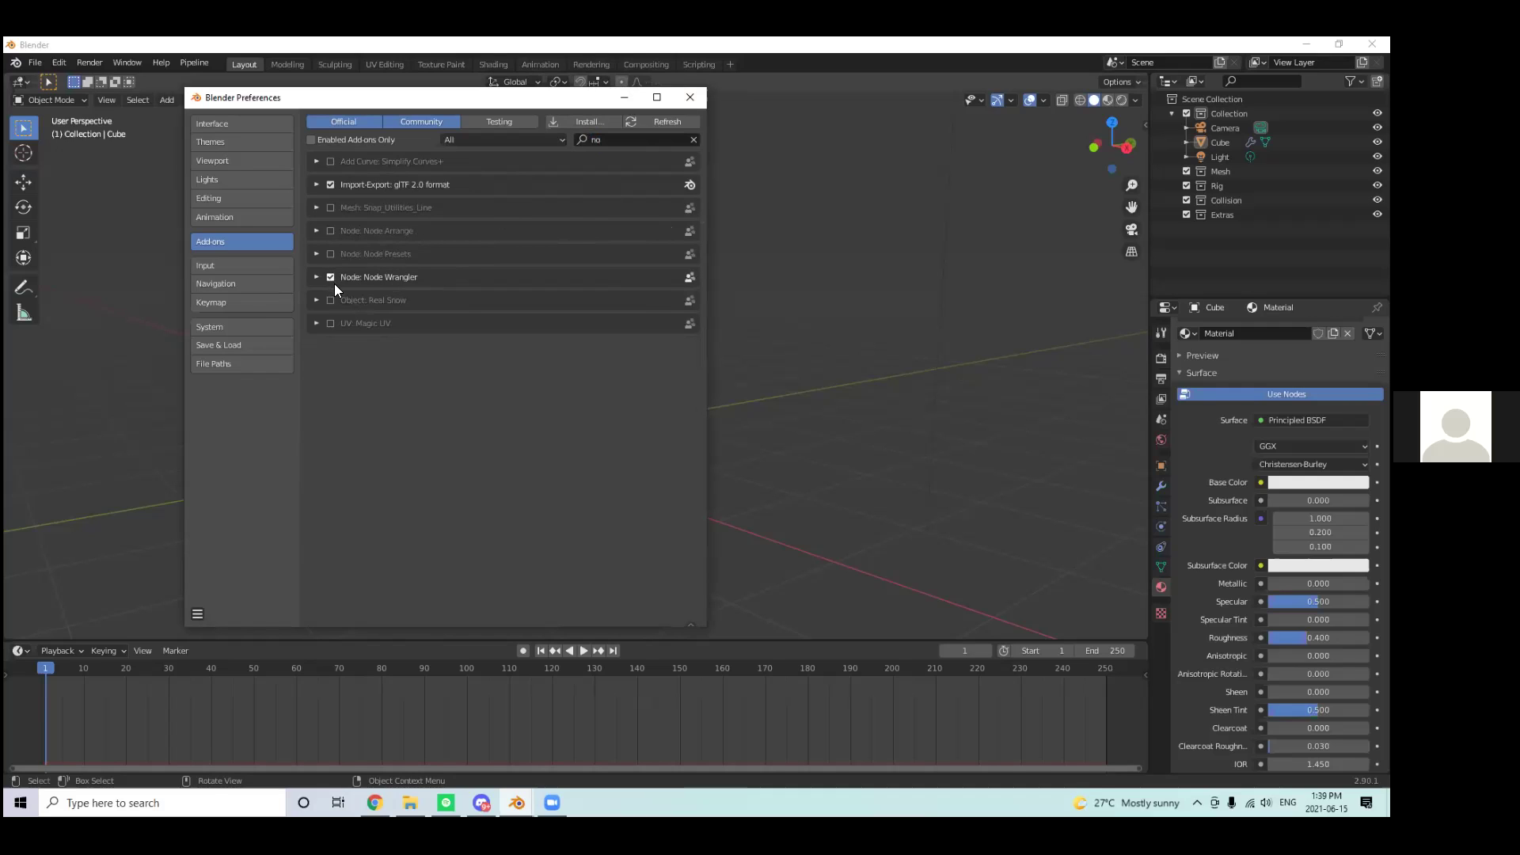
Step: Switch the Node Wrangler add-on off and back on, and close the Preferences
click(330, 276)
click(330, 277)
click(690, 97)
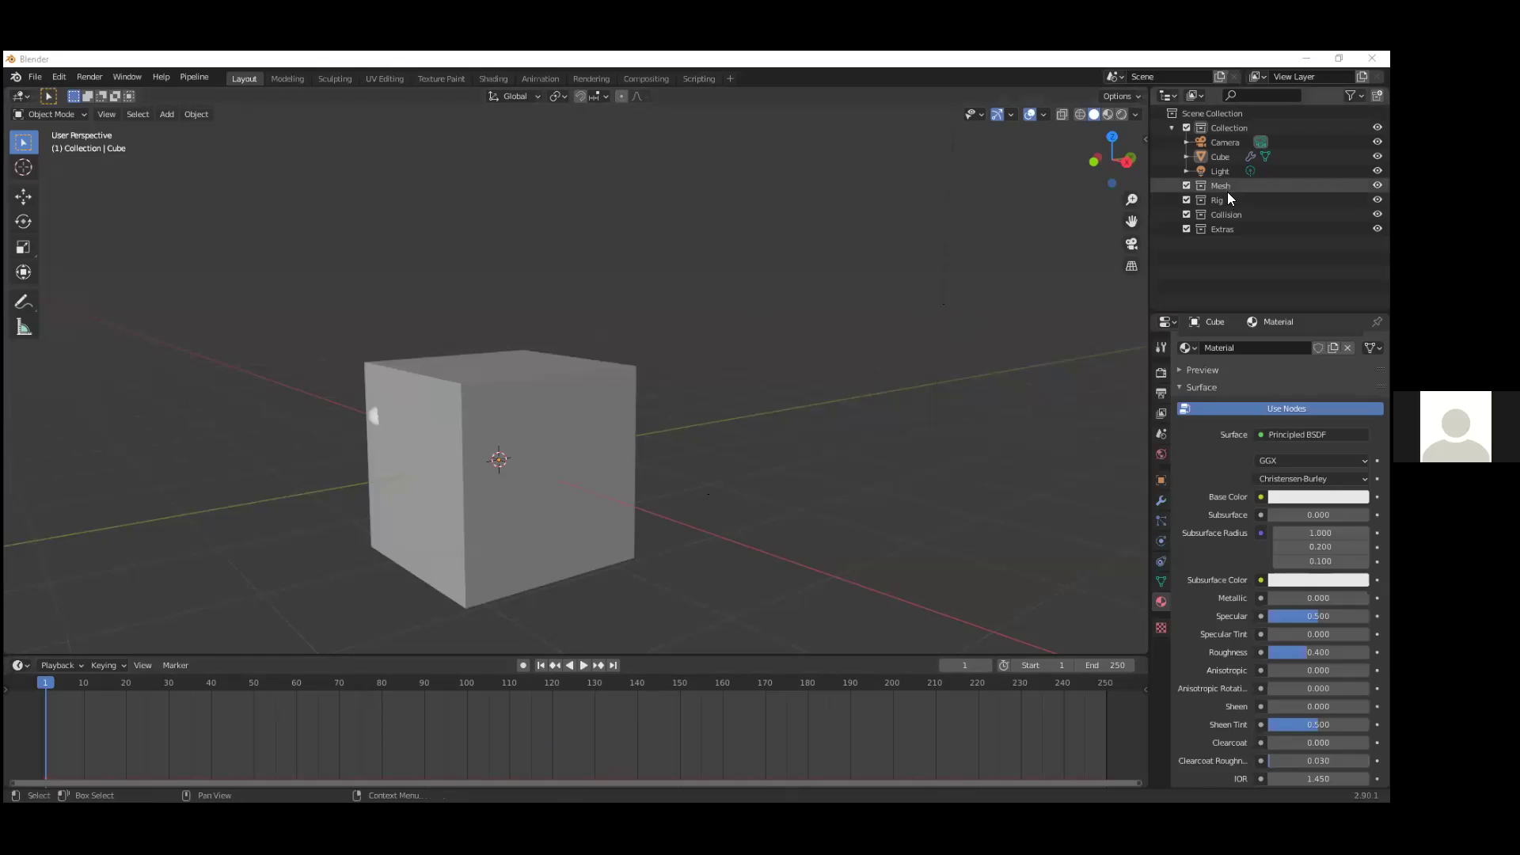
Step: Switch the scene's render engine to Cycles and set it back to Eevee in the render properties
click(1160, 372)
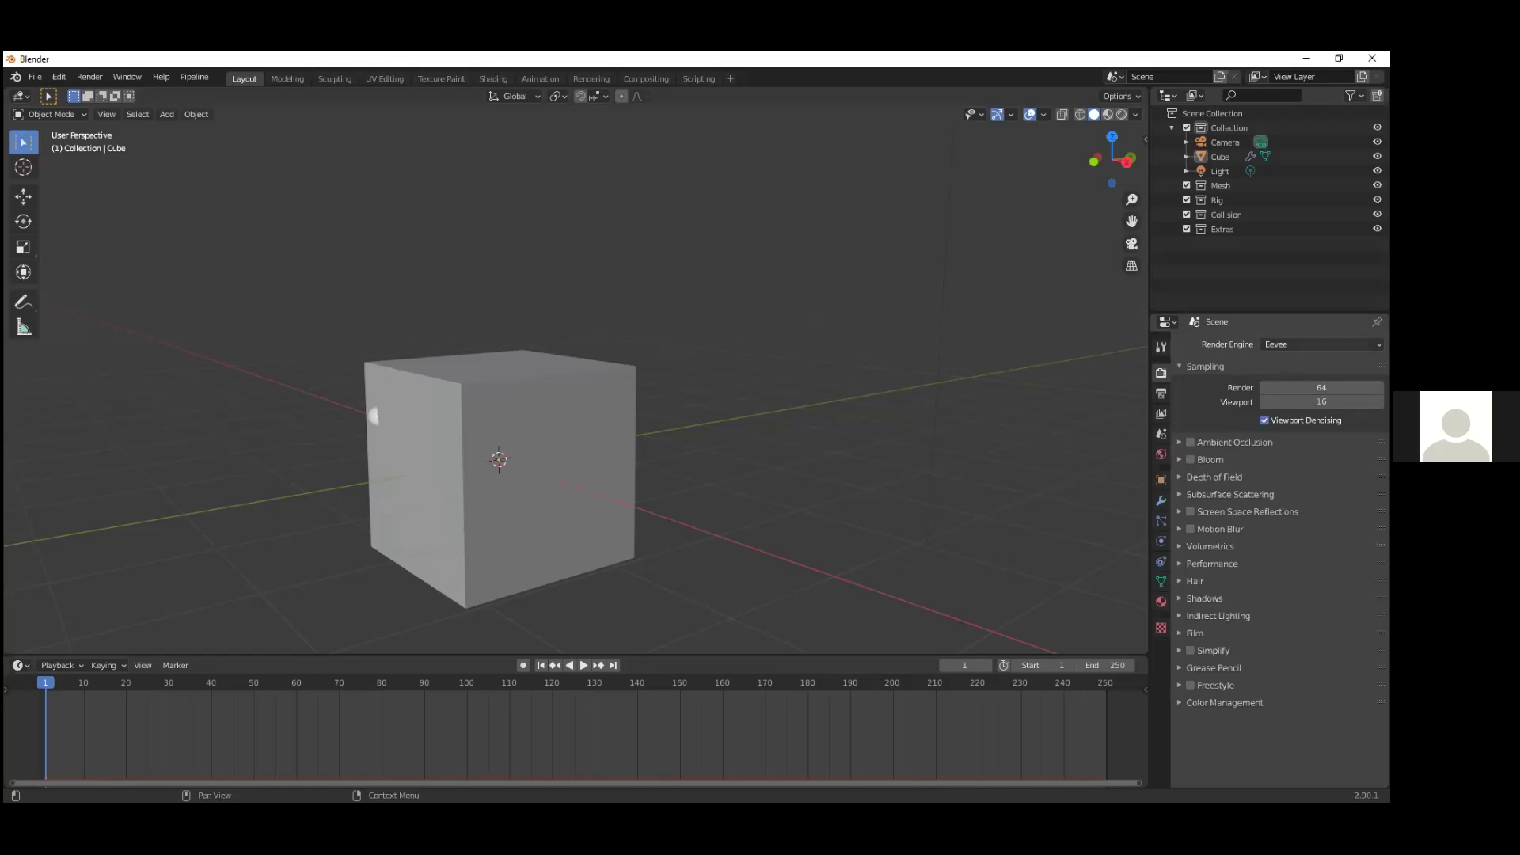
click(1321, 345)
click(1299, 392)
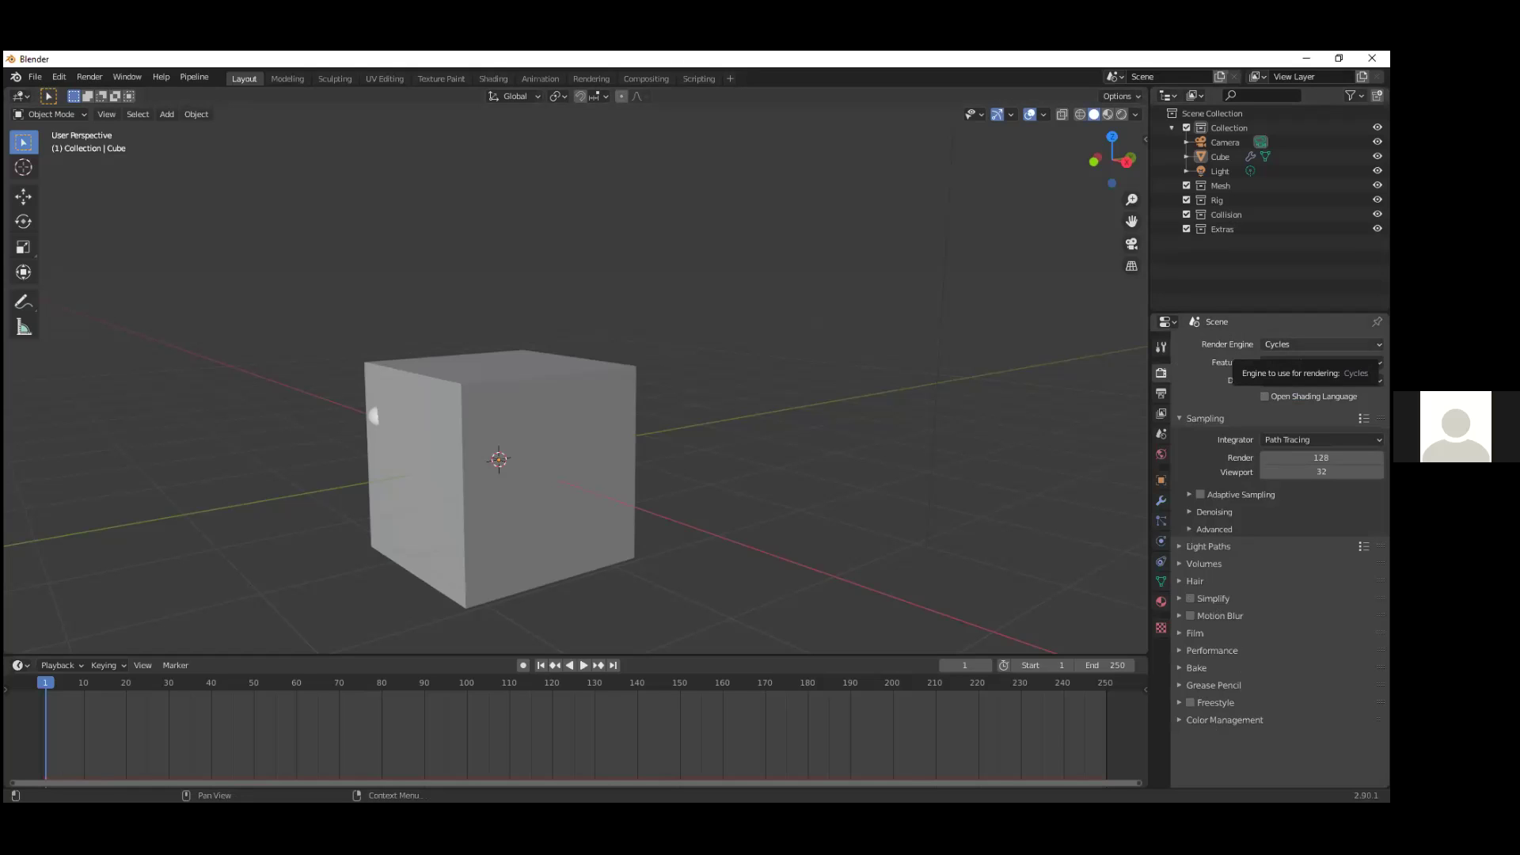
click(1321, 344)
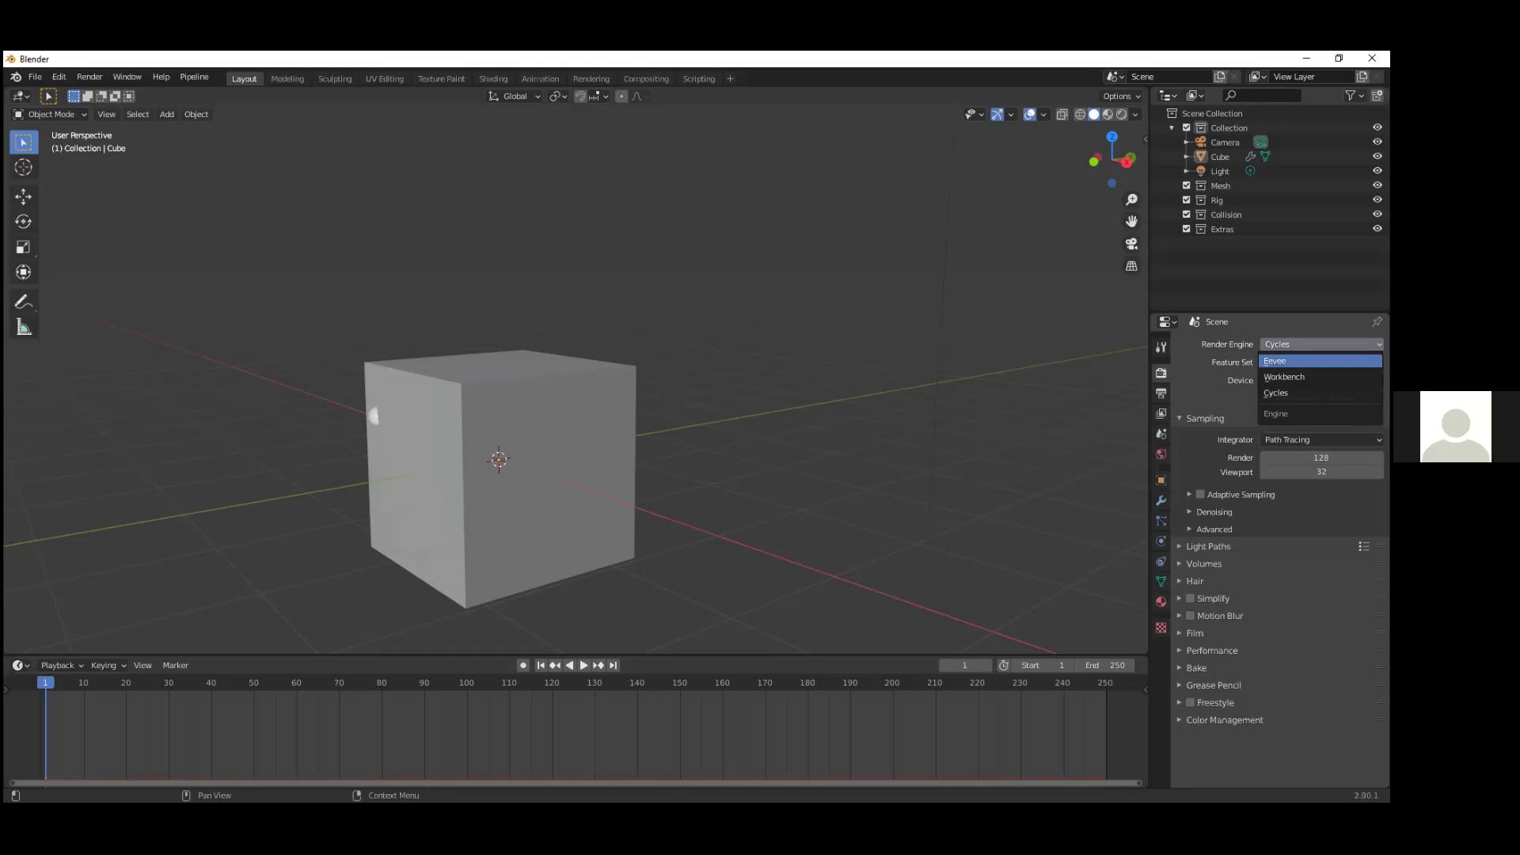
click(1278, 361)
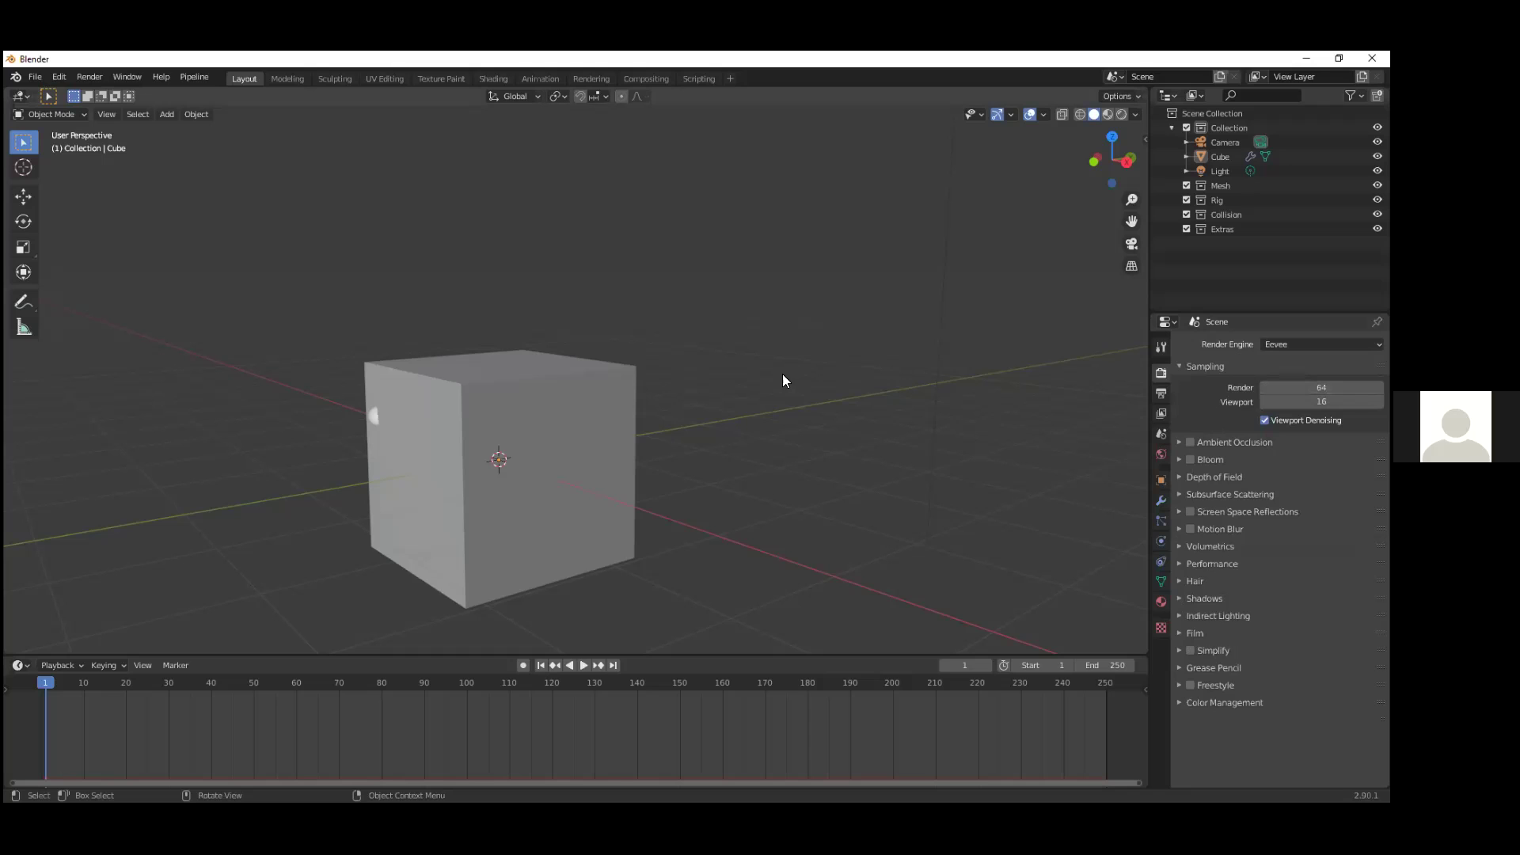
Step: Examine the cube in the viewport from different distances and angles
scroll(710, 372, down, 4)
scroll(636, 386, up, 4)
scroll(547, 432, down, 2)
scroll(554, 436, up, 1)
scroll(576, 444, down, 2)
scroll(578, 448, up, 1)
scroll(578, 450, down, 1)
scroll(578, 449, up, 1)
scroll(579, 449, down, 1)
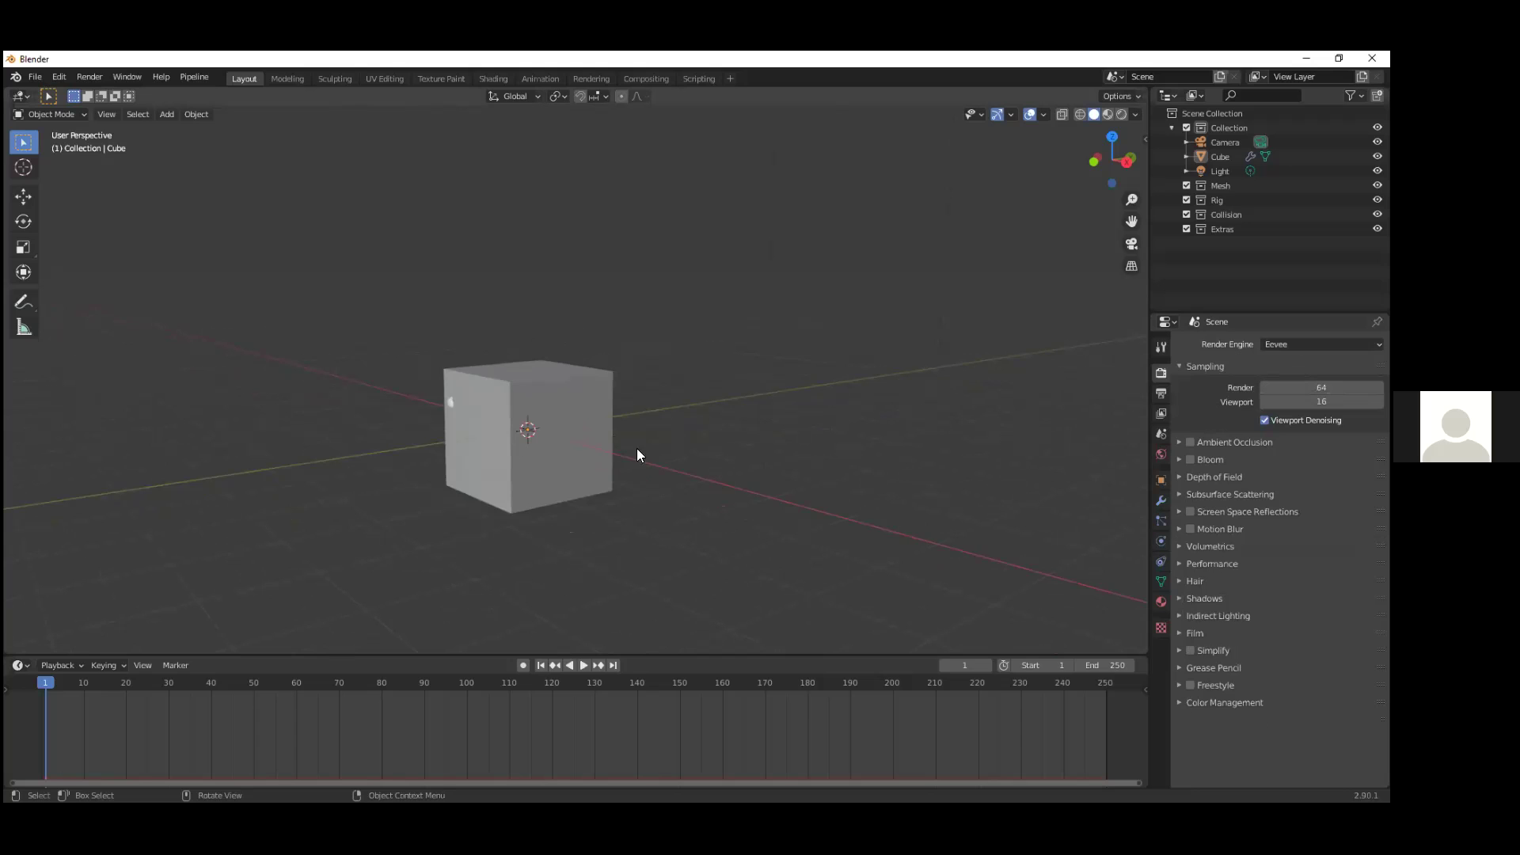
mouse_move(770, 456)
shift+middle_down()
mouse_move(577, 499)
mouse_move(679, 466)
mouse_move(843, 450)
mouse_move(781, 472)
shift+middle_up()
middle_drag(631, 415, 618, 444)
Step: Delete the default cube and the light from the scene
scroll(554, 437, up, 5)
click(486, 431)
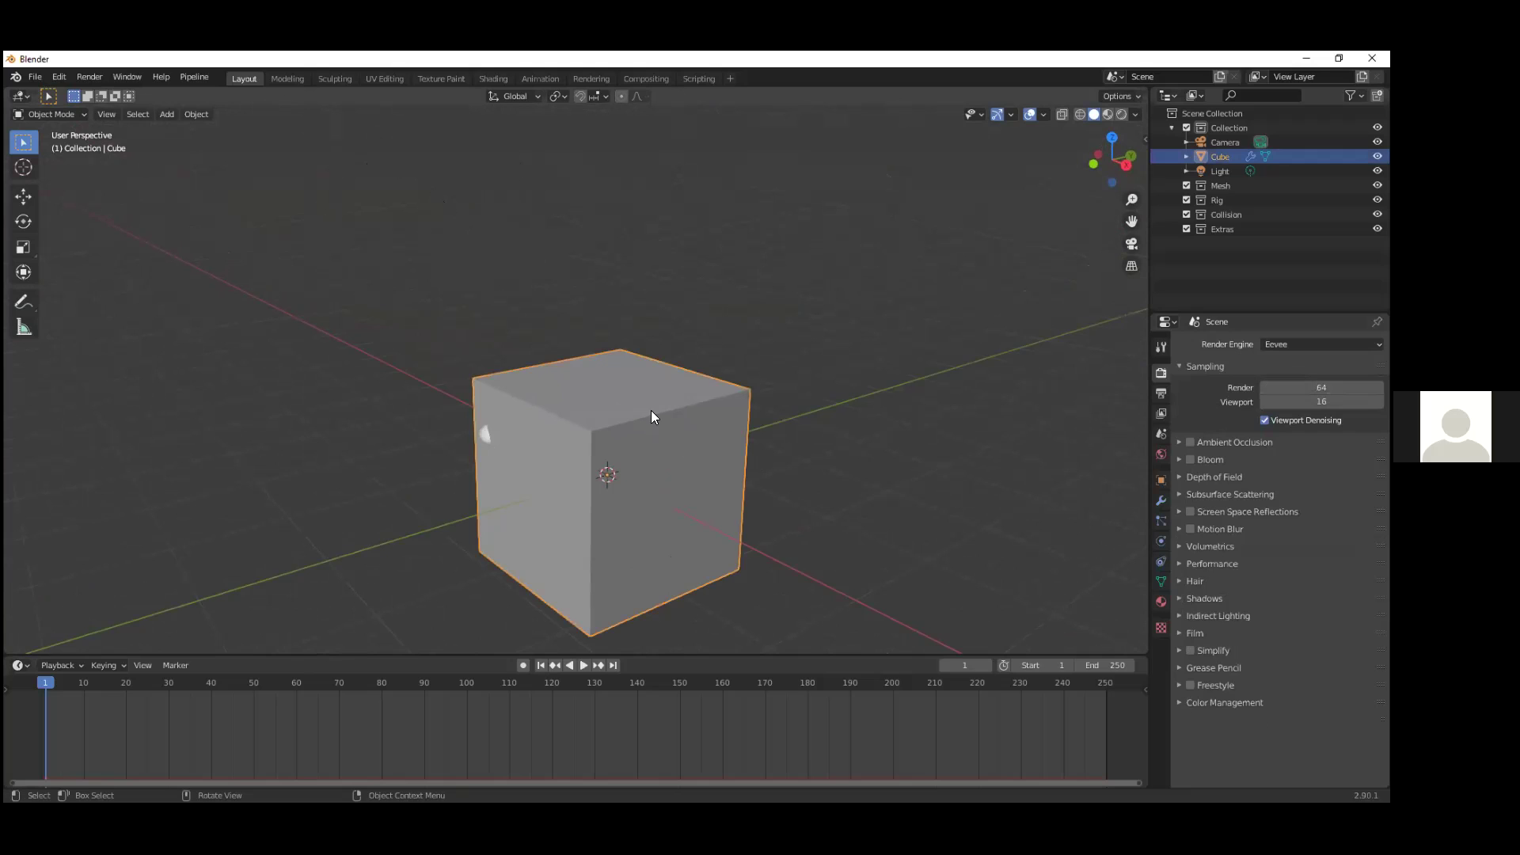
key(Delete)
scroll(657, 443, down, 2)
click(753, 190)
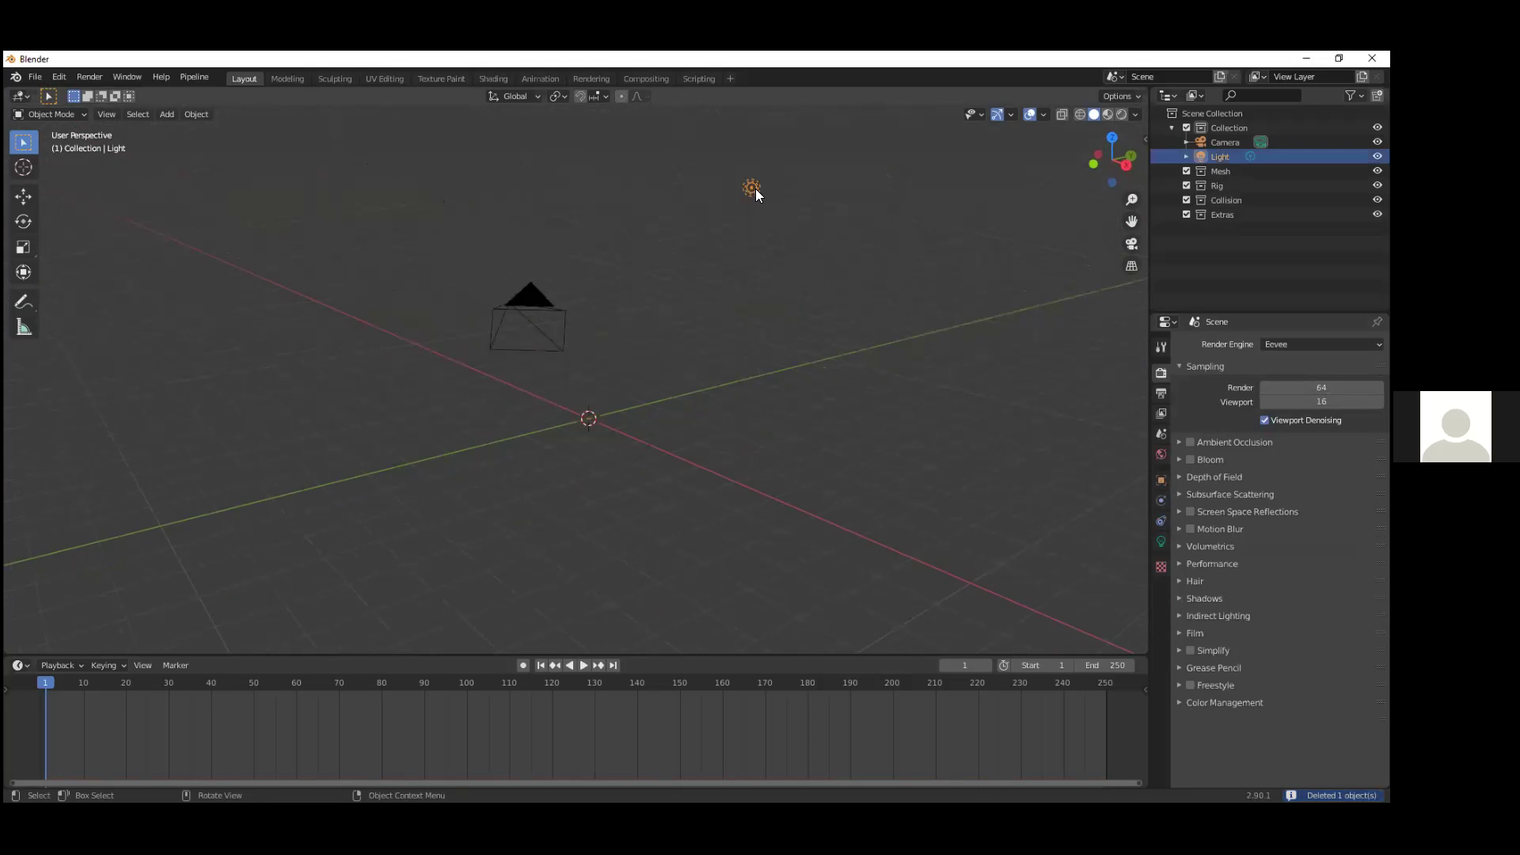
click(950, 219)
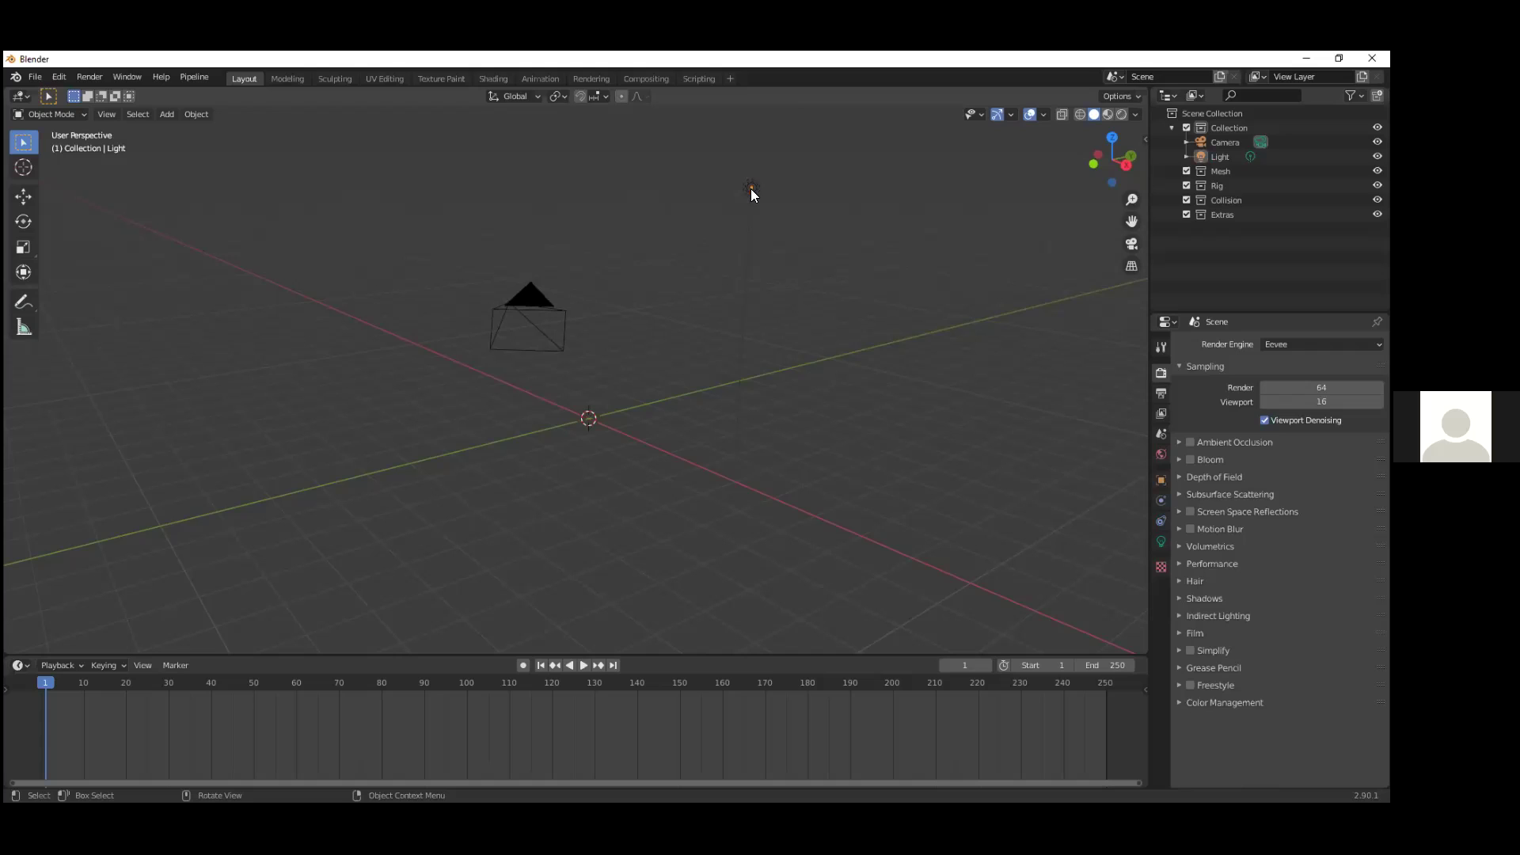
click(752, 188)
key(x)
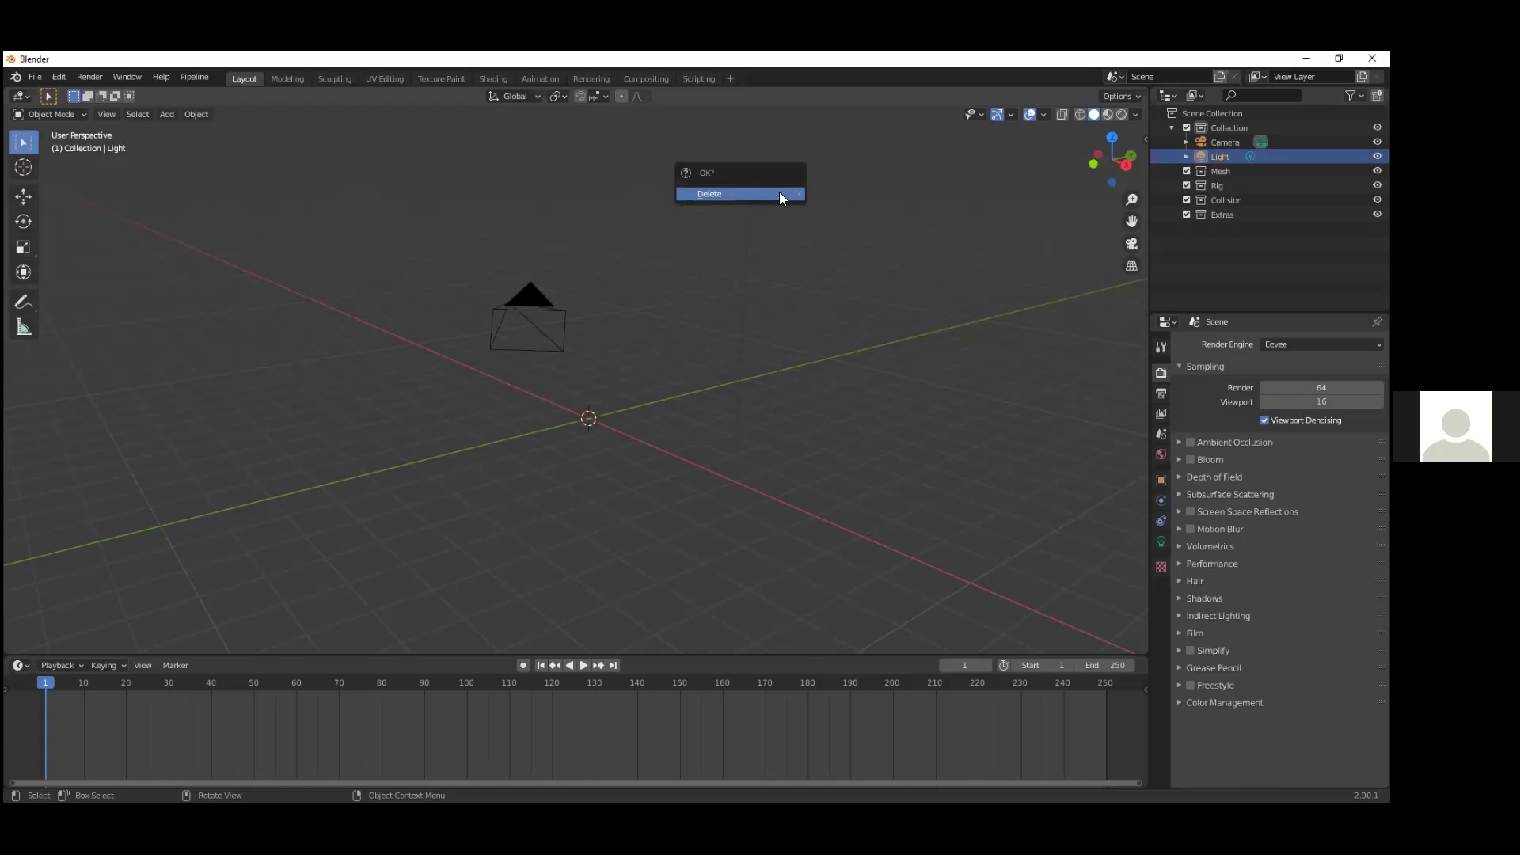
click(720, 195)
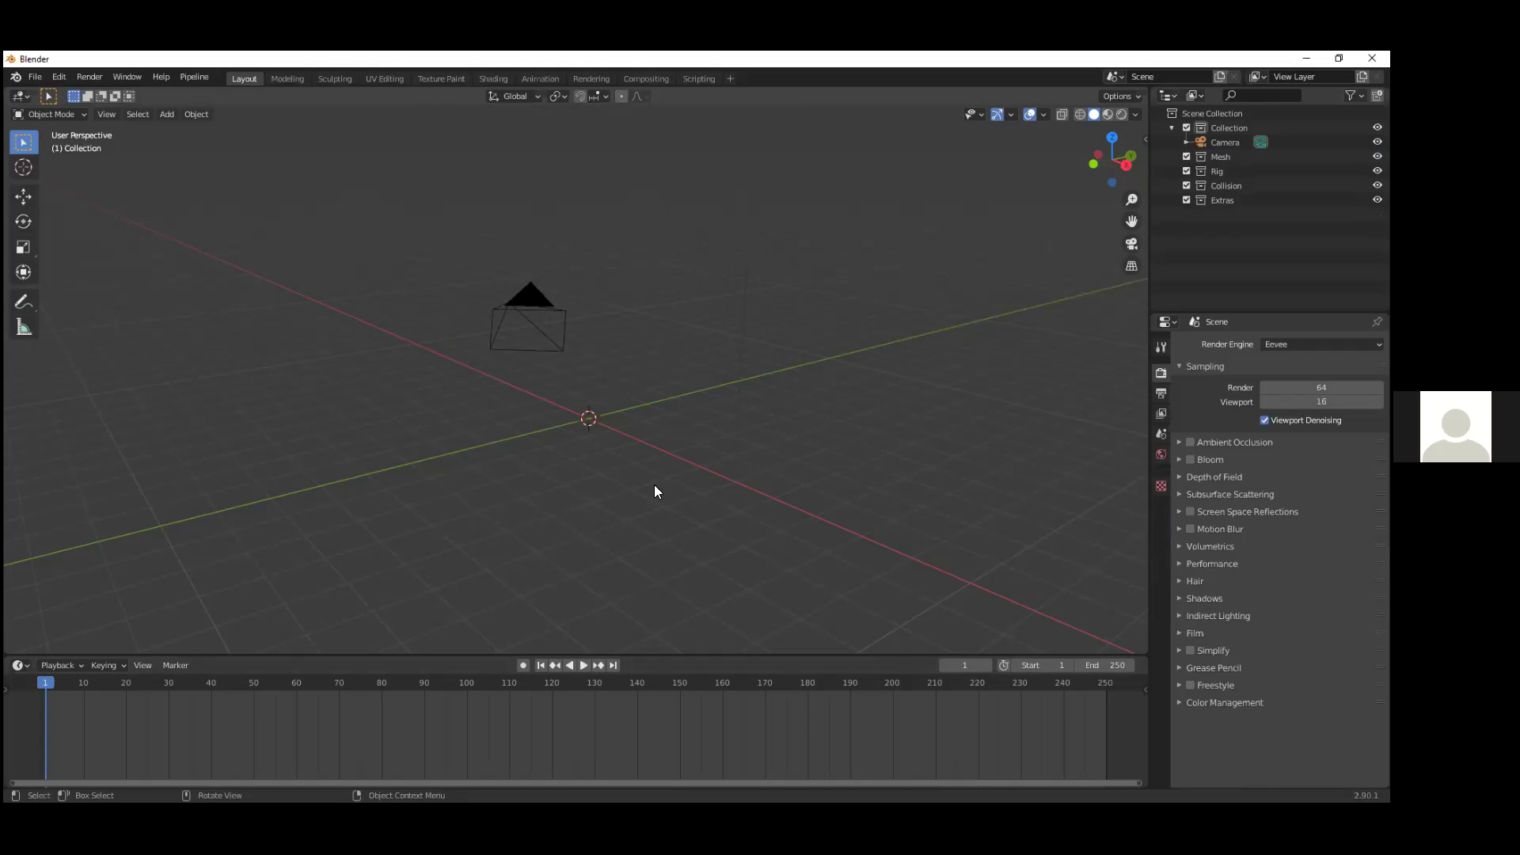
Step: Add a Landscape mesh and apply the Canyons operator preset to it
key(shift+a)
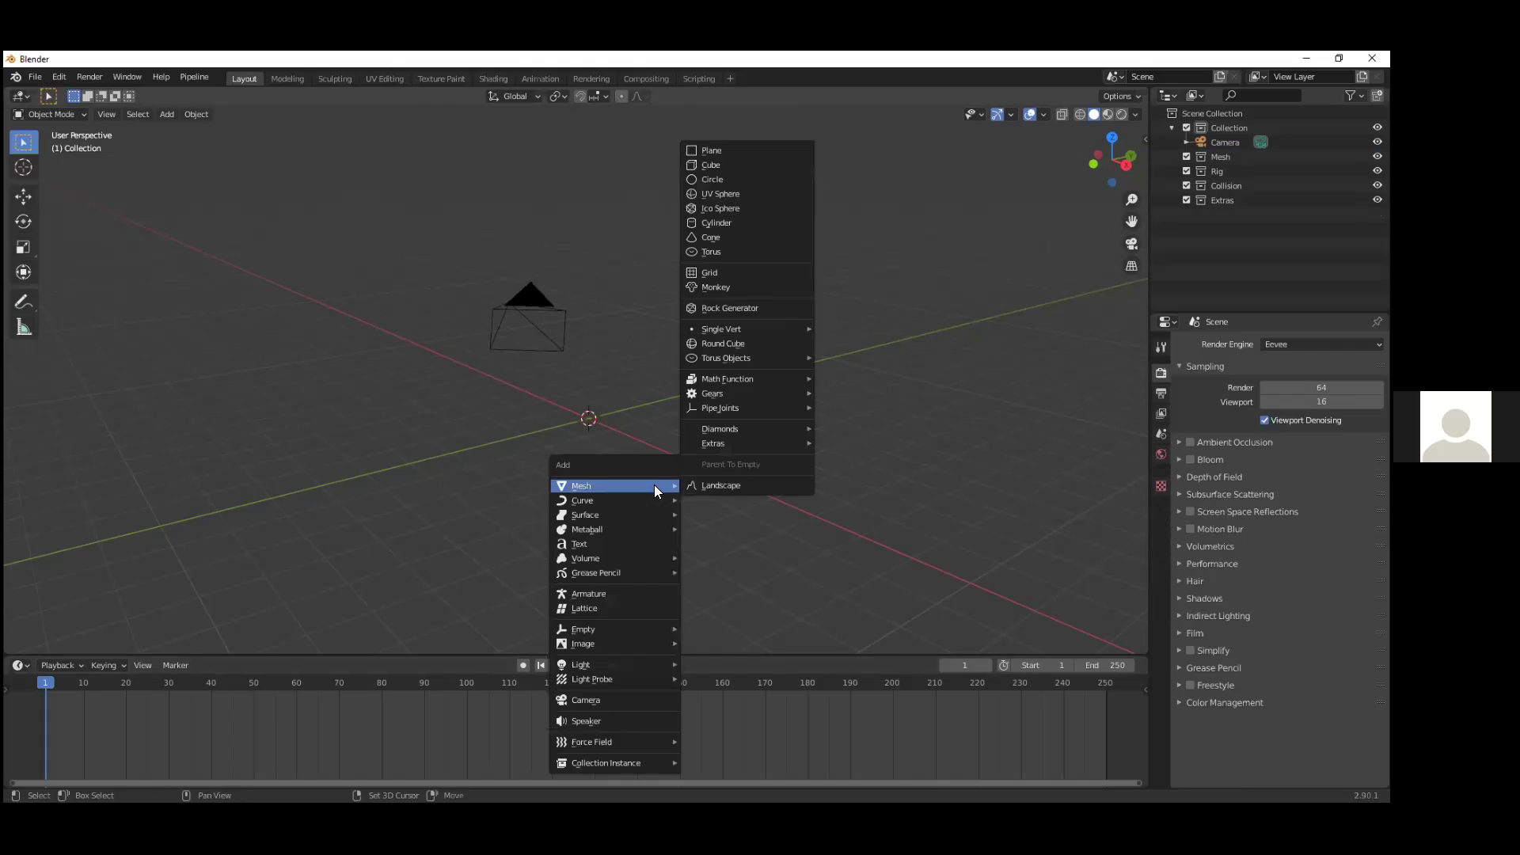
click(725, 484)
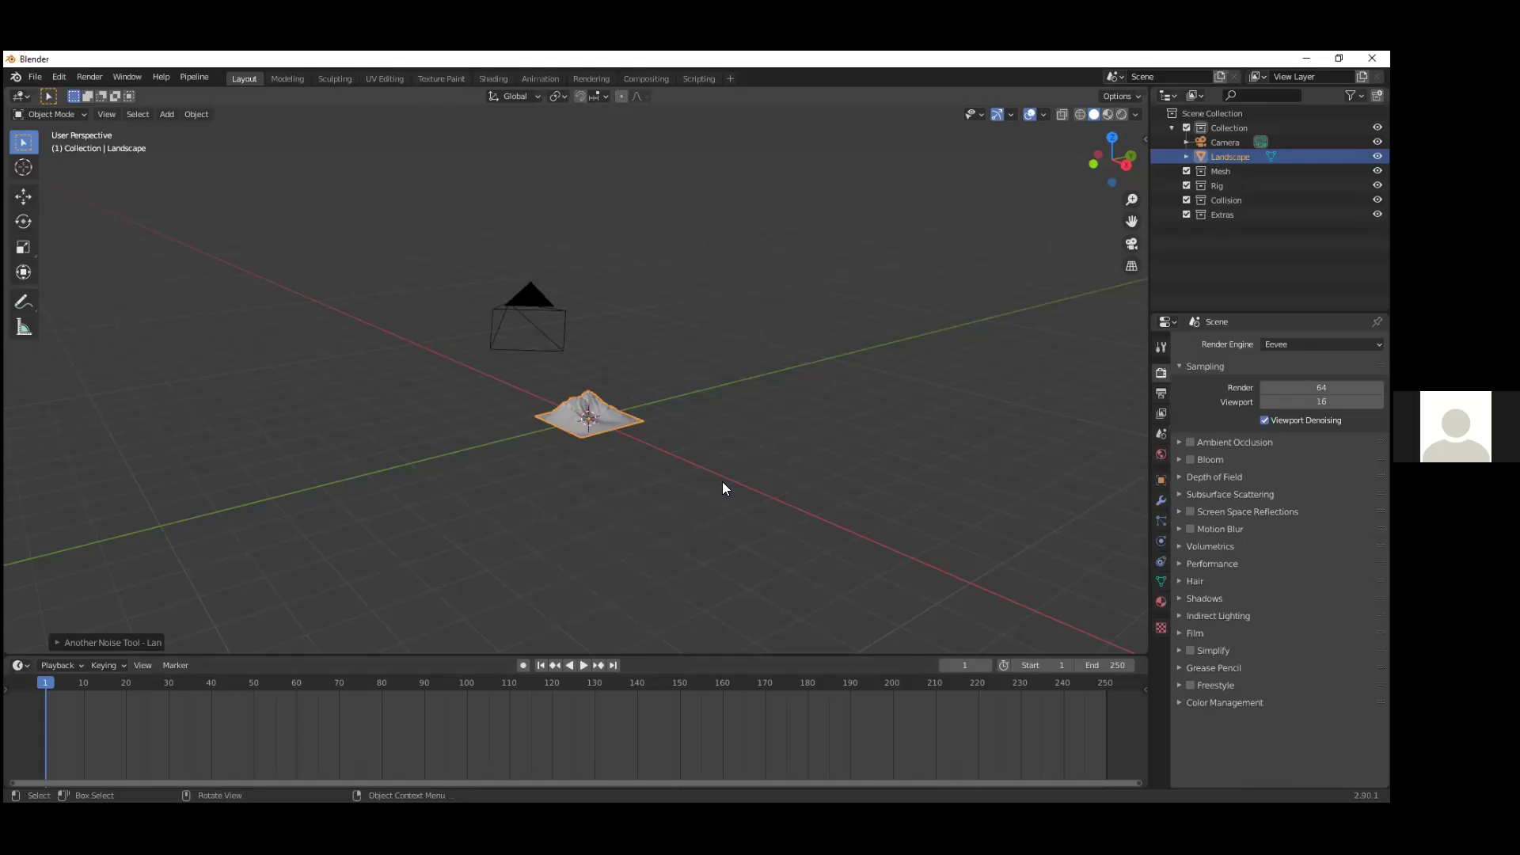
click(57, 642)
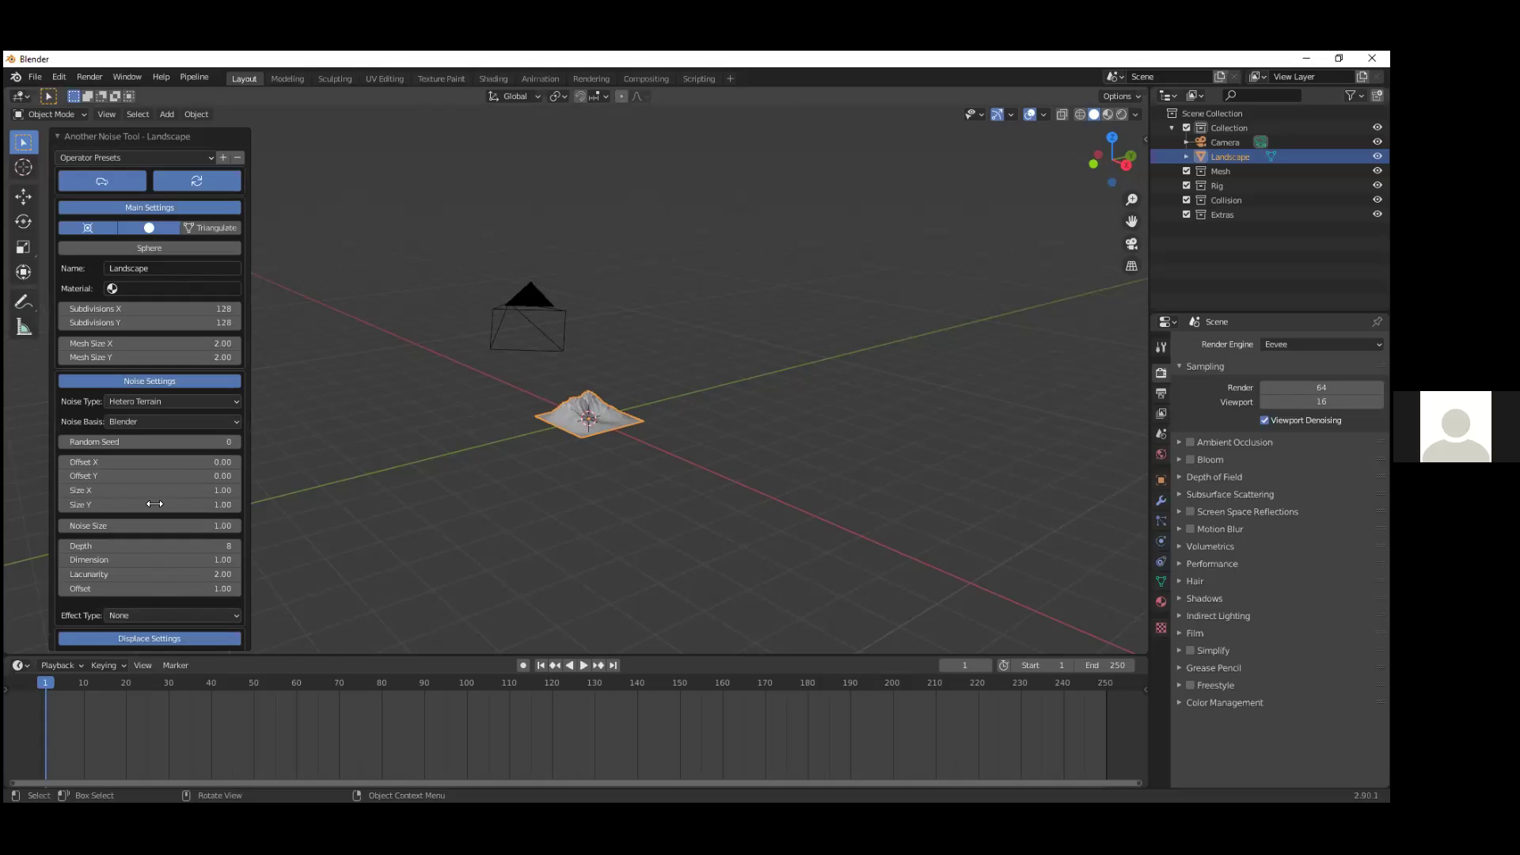
click(176, 158)
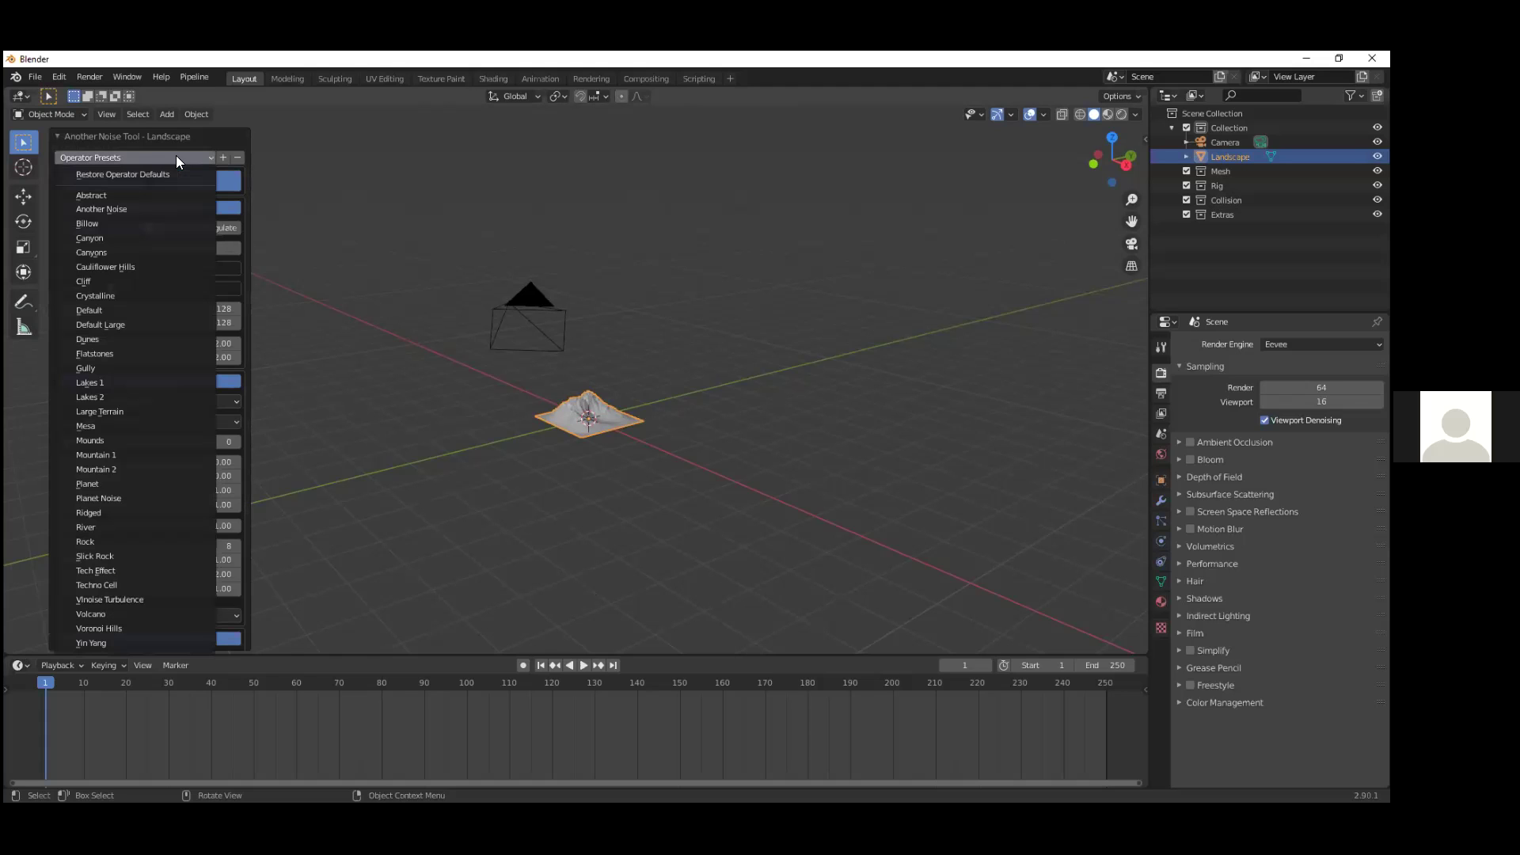
click(98, 251)
scroll(626, 413, up, 5)
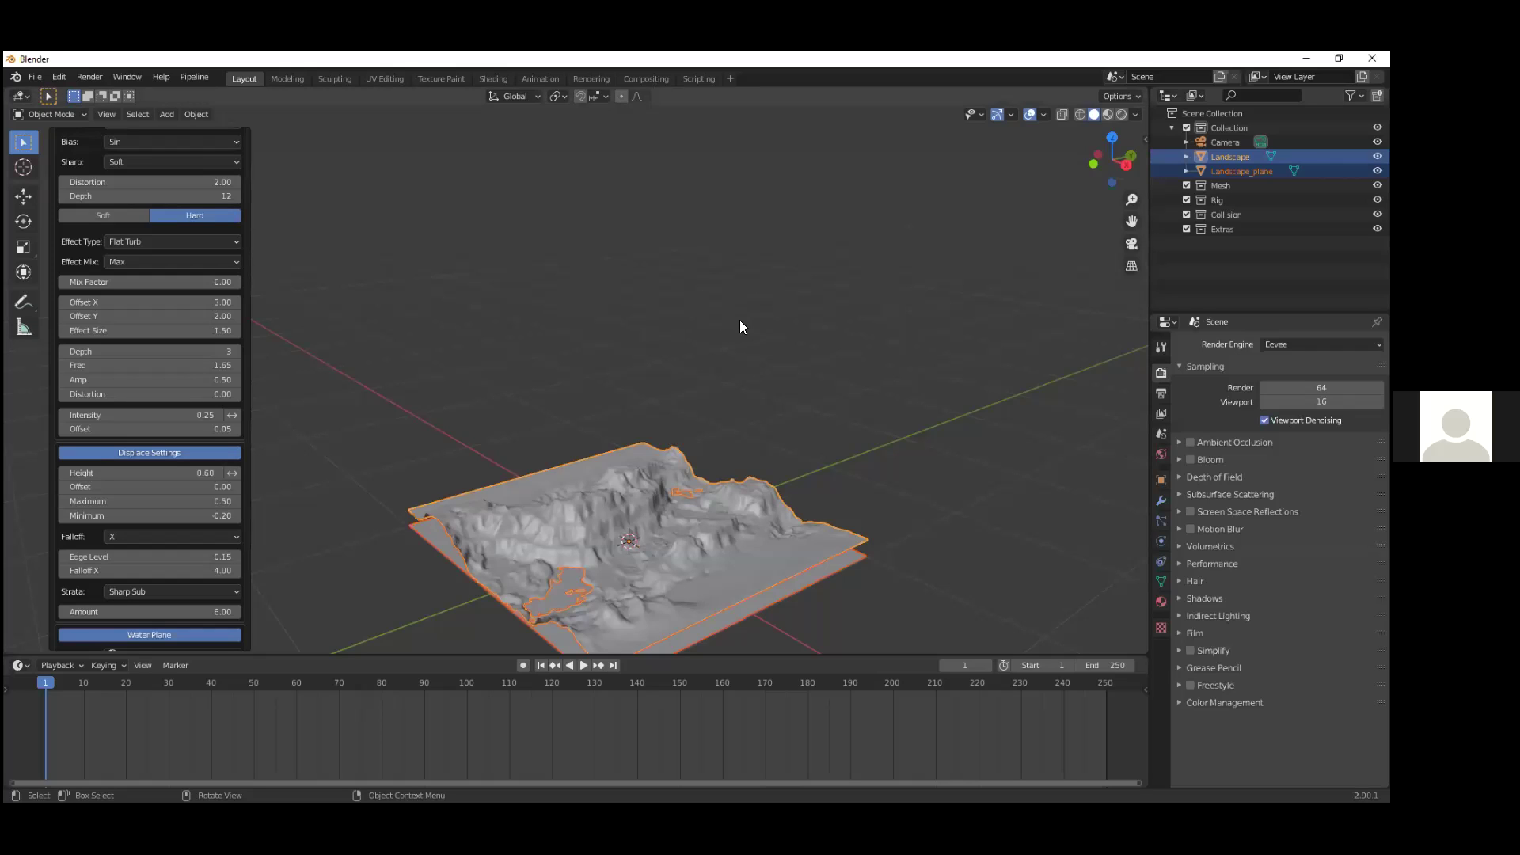
Step: Review the landscape's operator presets and its noise, displace and water plane settings, then deselect the terrain
scroll(141, 221, up, 12)
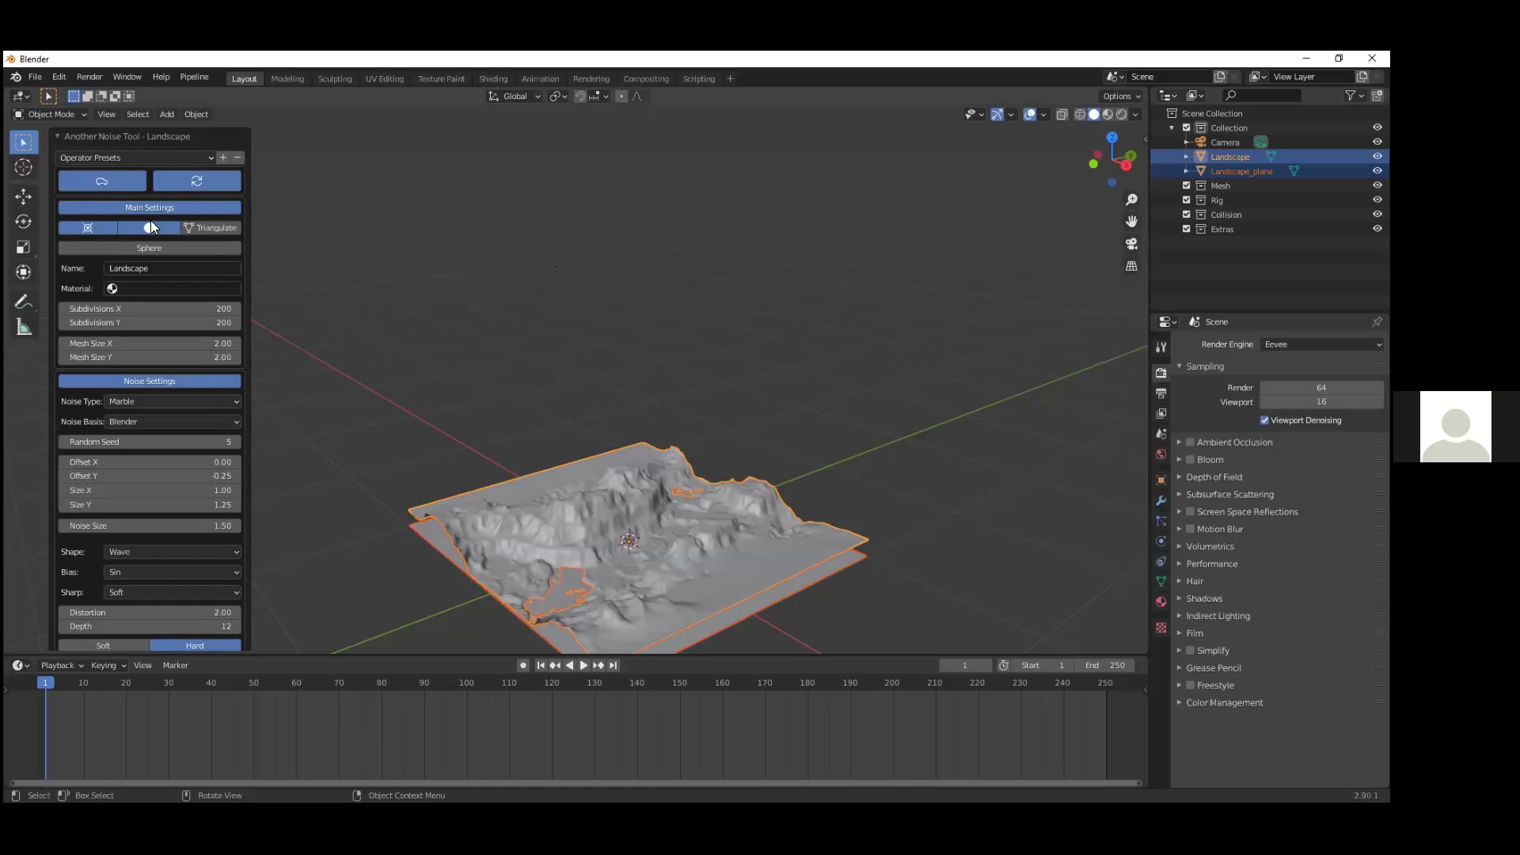
click(149, 158)
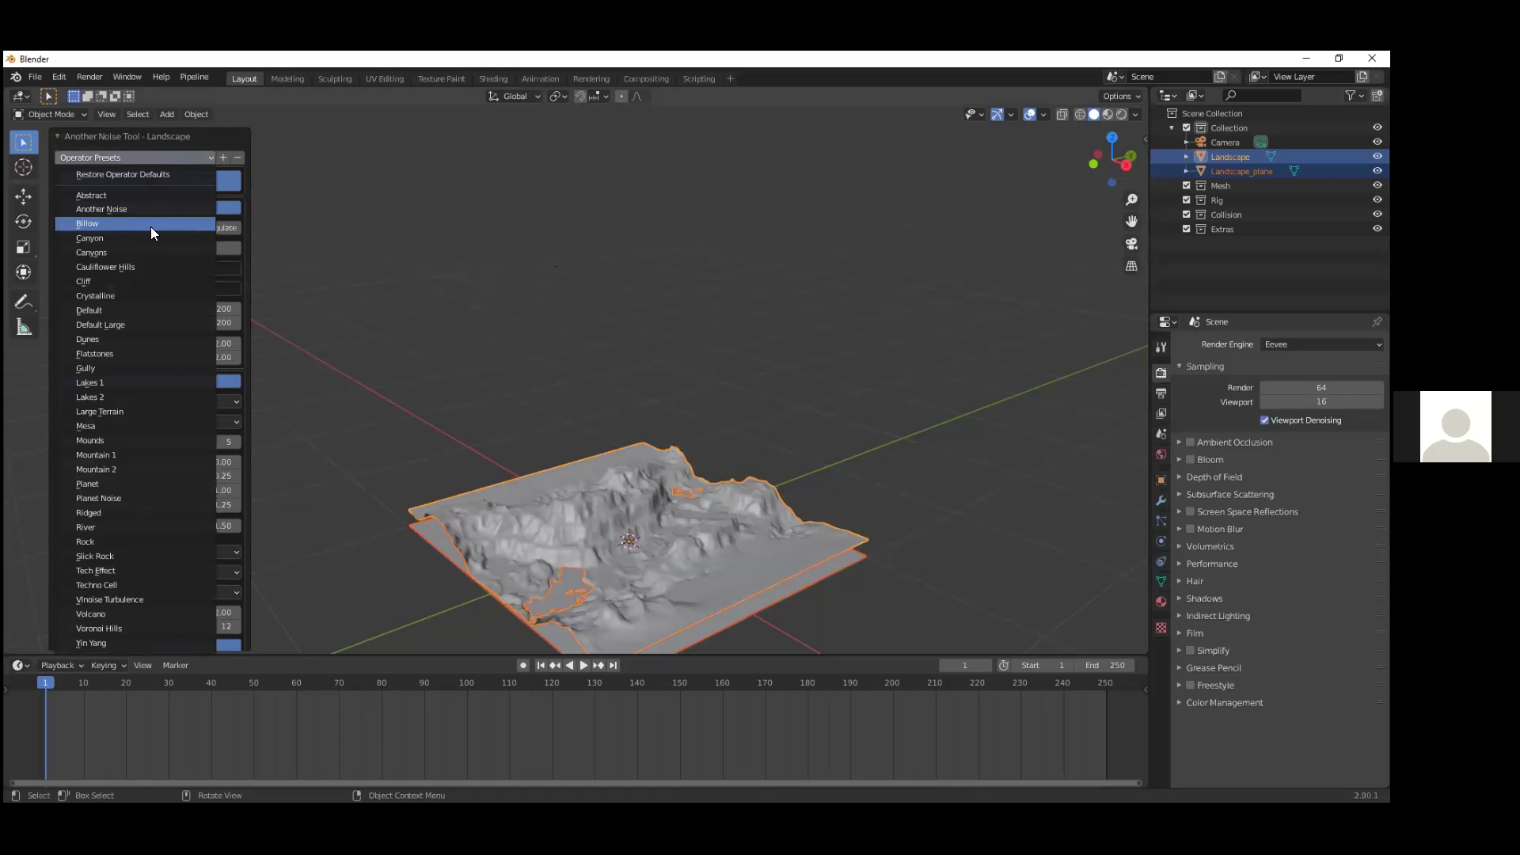
scroll(139, 480, down, 10)
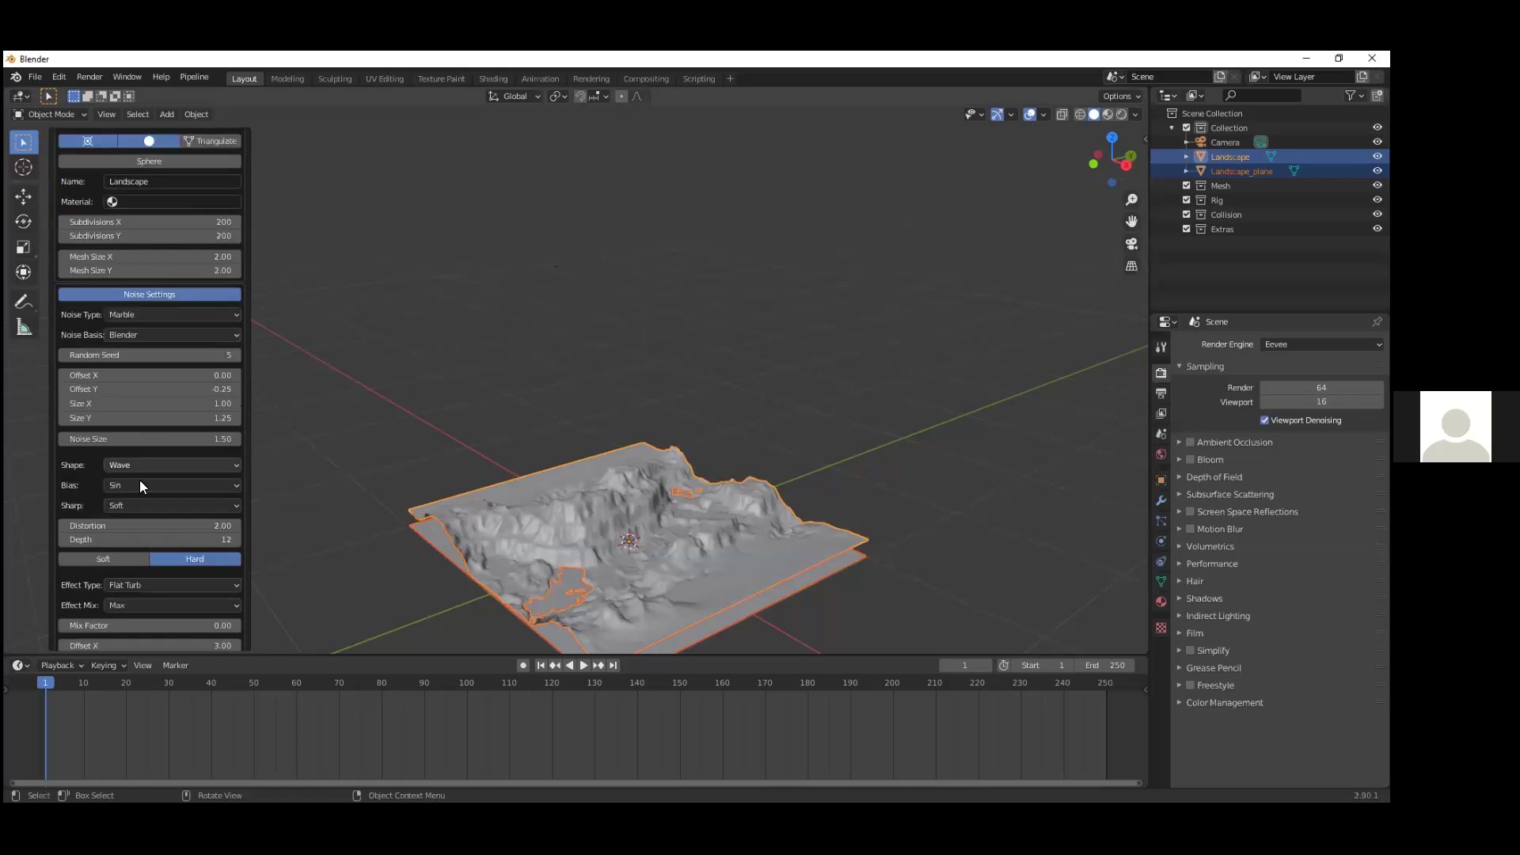
scroll(164, 572, down, 3)
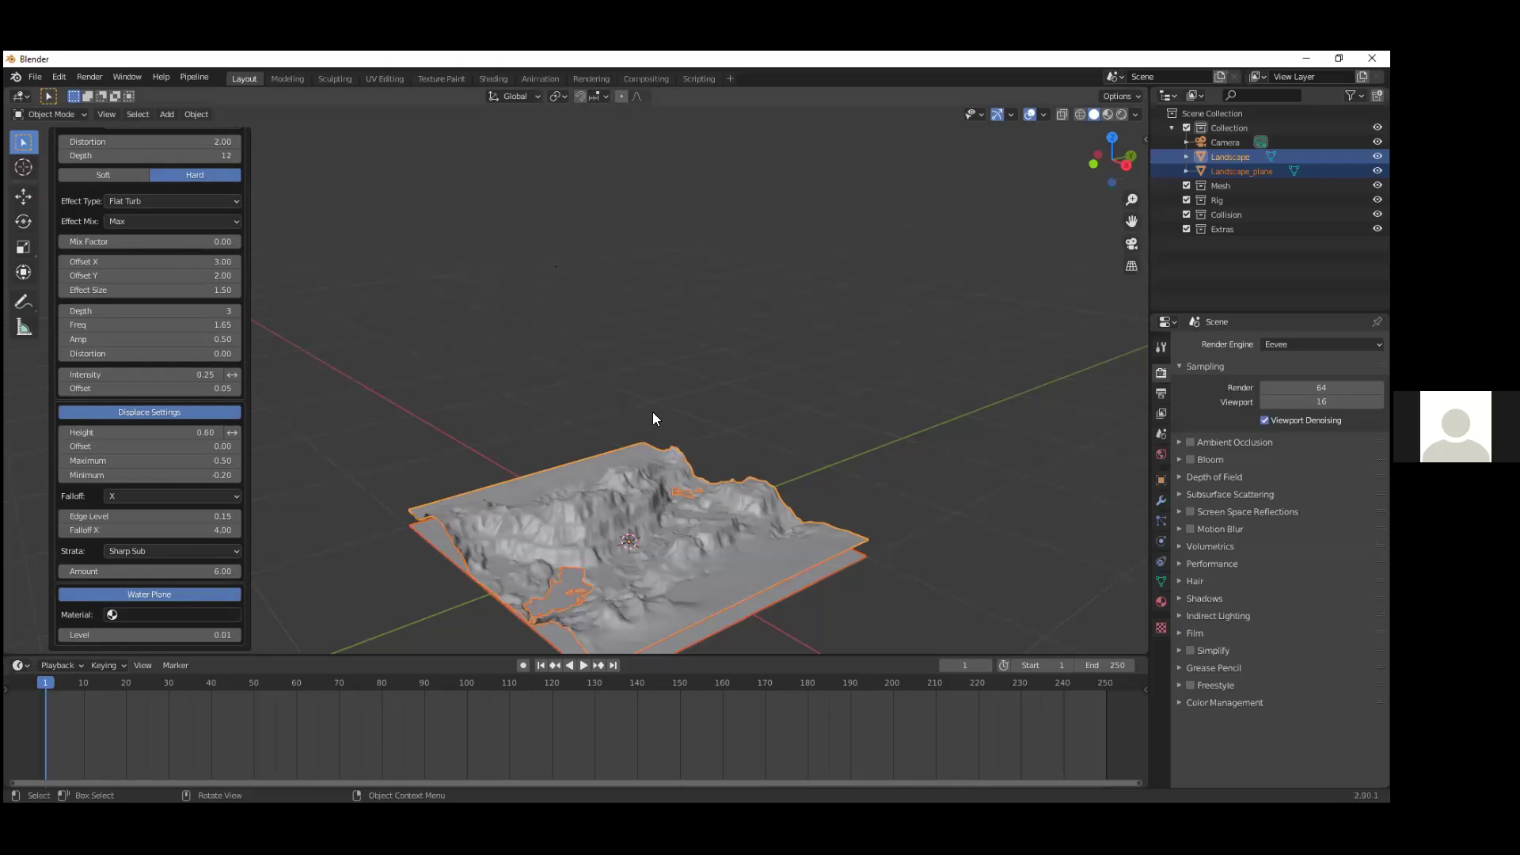
click(689, 351)
scroll(613, 382, down, 3)
scroll(663, 495, up, 3)
mouse_move(615, 360)
mouse_down()
mouse_move(646, 391)
mouse_move(625, 377)
mouse_up()
mouse_move(624, 328)
shift+middle_down()
mouse_move(662, 339)
mouse_move(568, 266)
mouse_move(868, 286)
mouse_move(849, 286)
mouse_move(864, 320)
mouse_move(777, 308)
mouse_move(521, 345)
shift+middle_up()
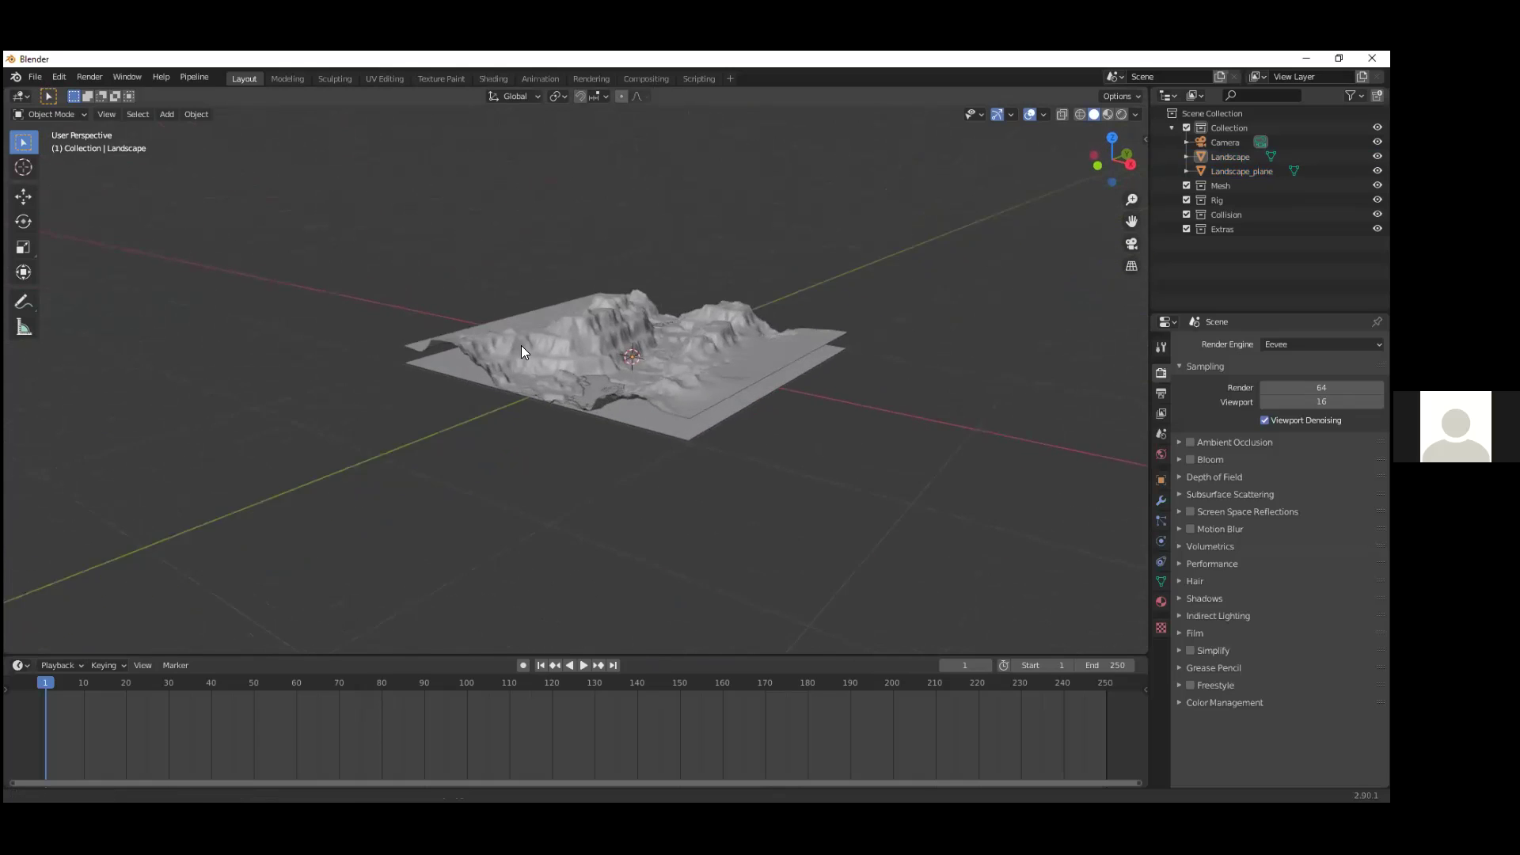
Step: Raise the landscape's water plane about 0.03 m along Z and deselect it
scroll(522, 346, up, 6)
middle_drag(627, 511, 563, 550)
click(613, 504)
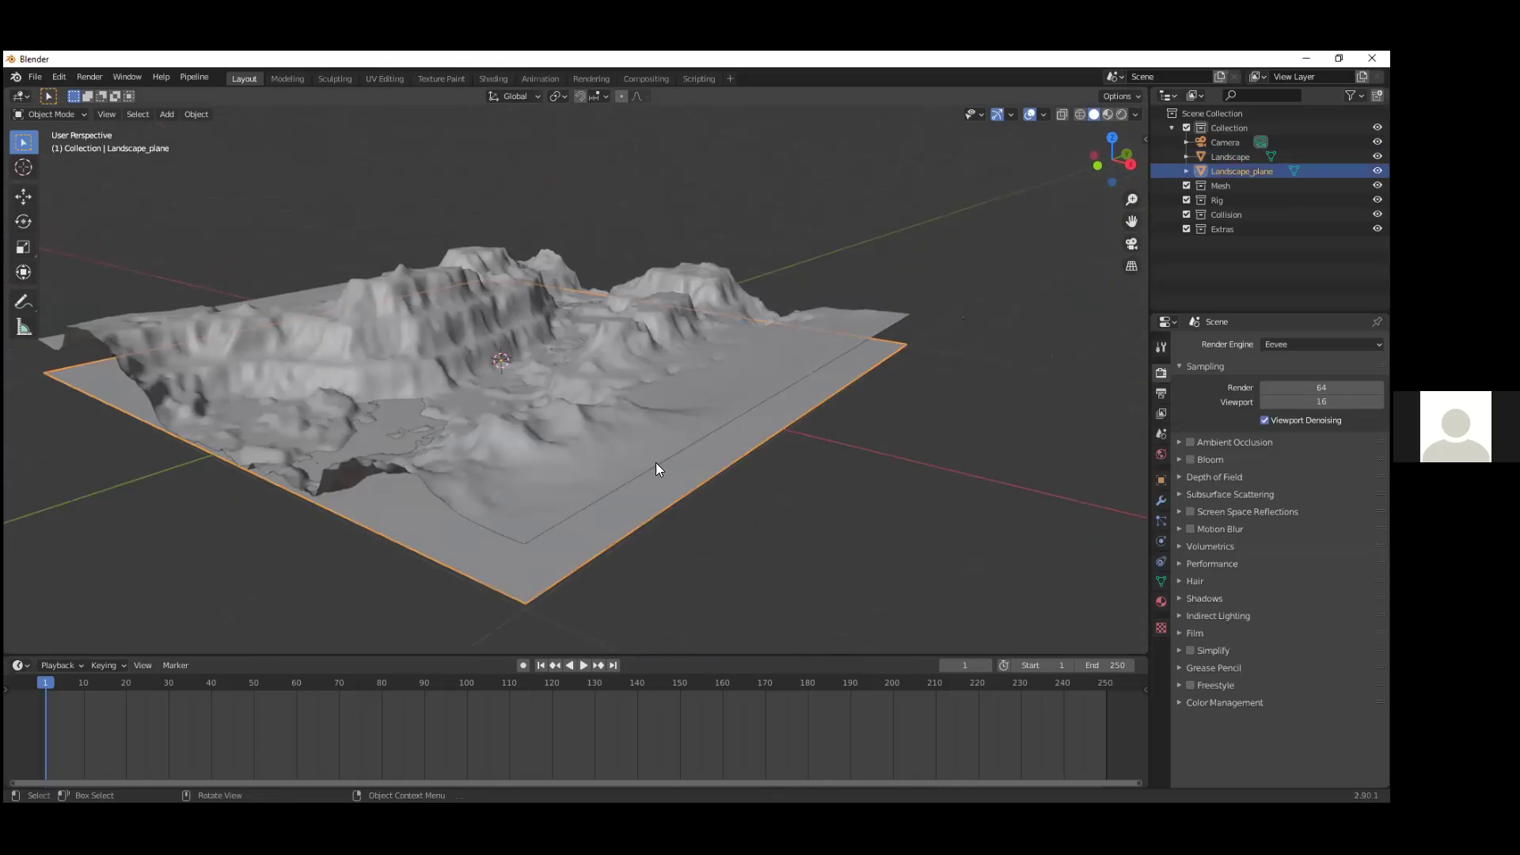
click(24, 197)
mouse_move(509, 315)
mouse_down()
mouse_move(510, 265)
mouse_move(517, 329)
mouse_move(508, 267)
mouse_move(506, 310)
mouse_move(506, 297)
mouse_up()
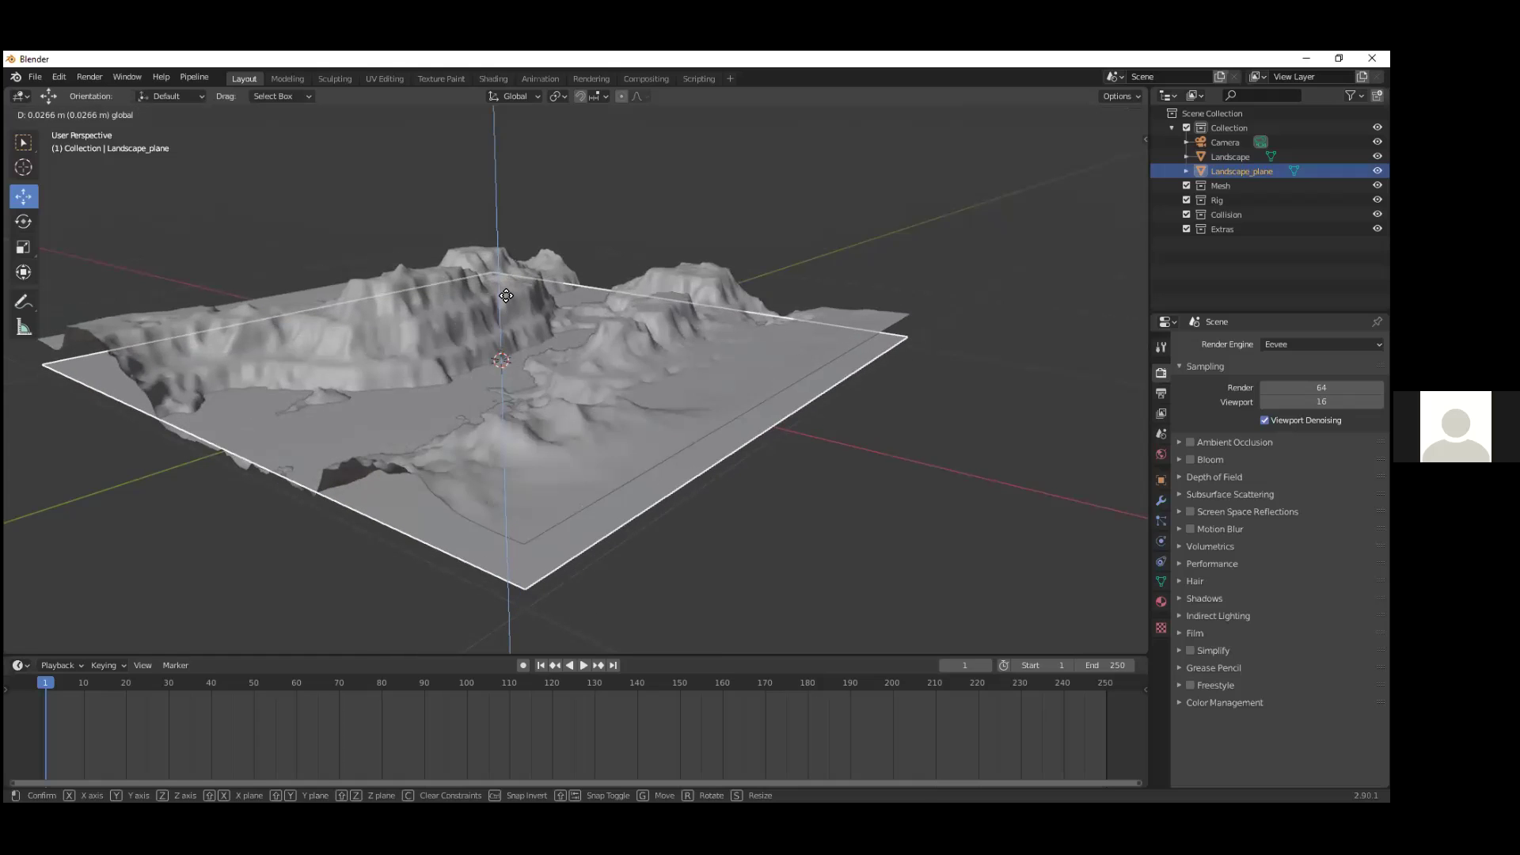
click(511, 255)
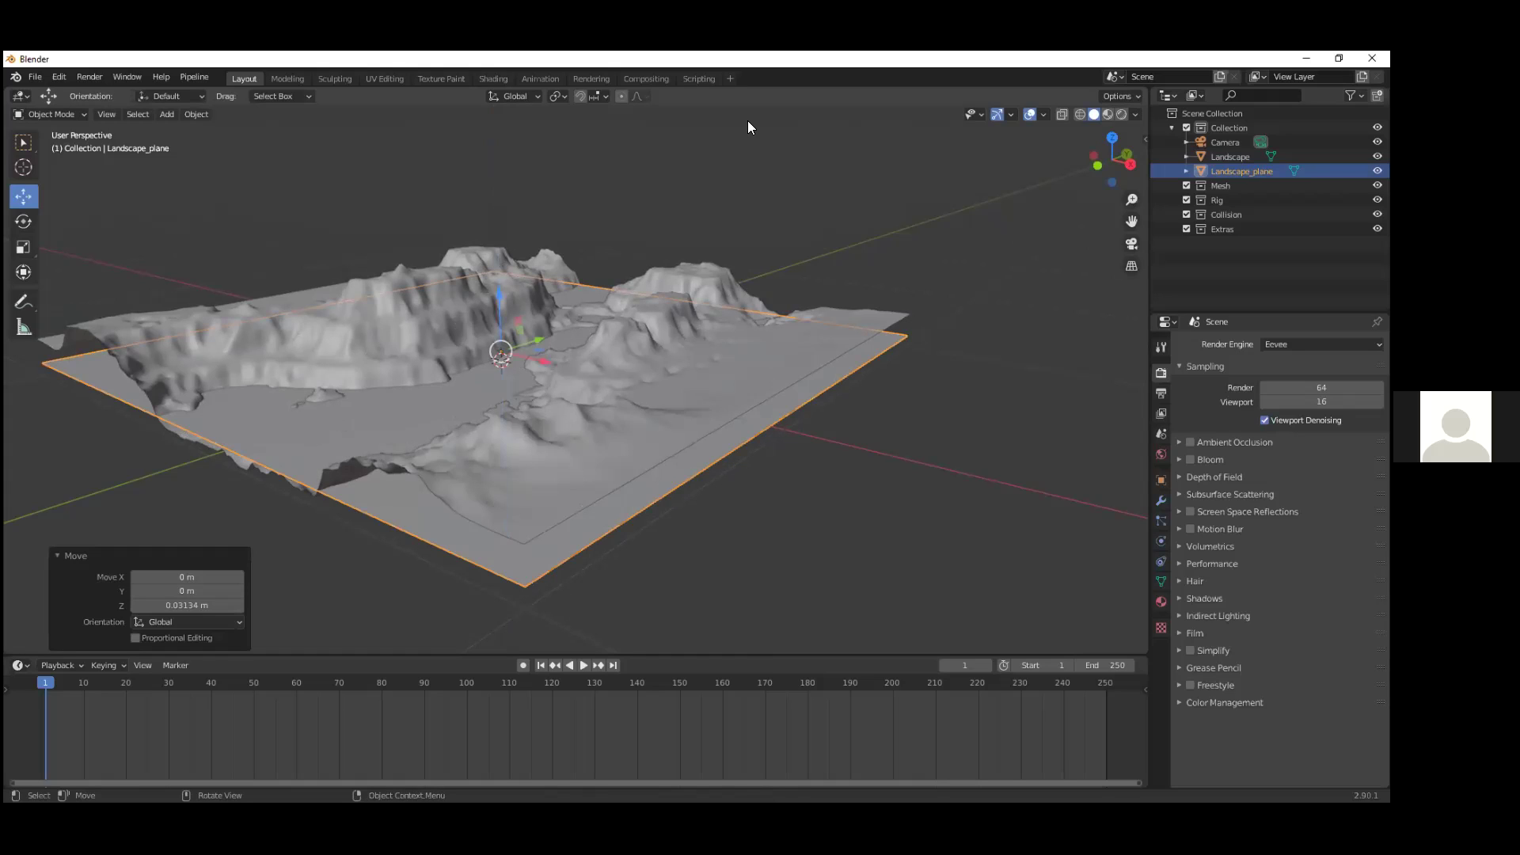
click(377, 187)
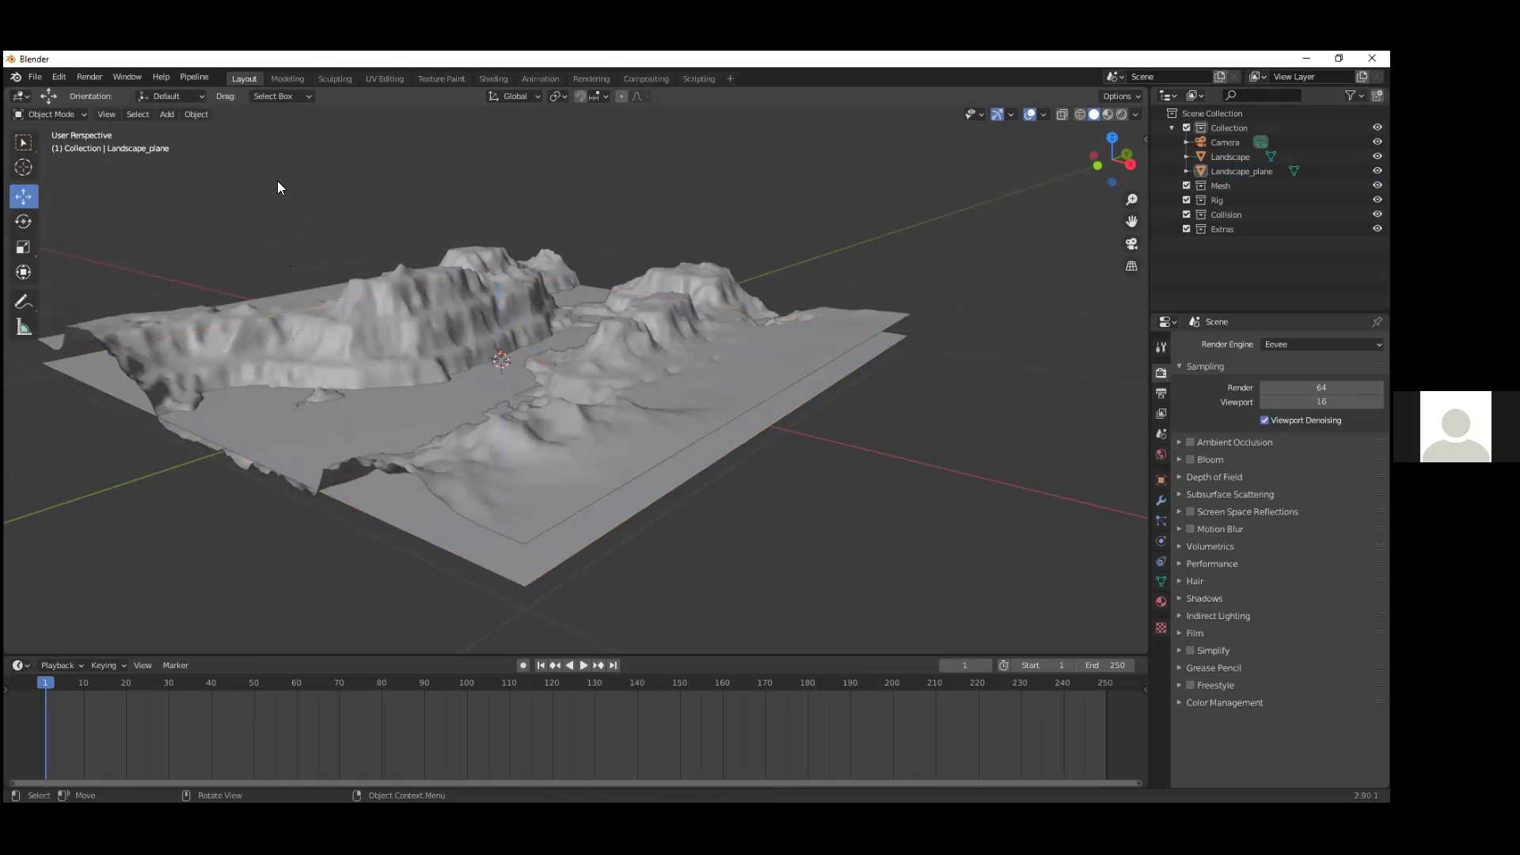
Step: Save the file as workshop_2.blend in the ANML folder
click(36, 75)
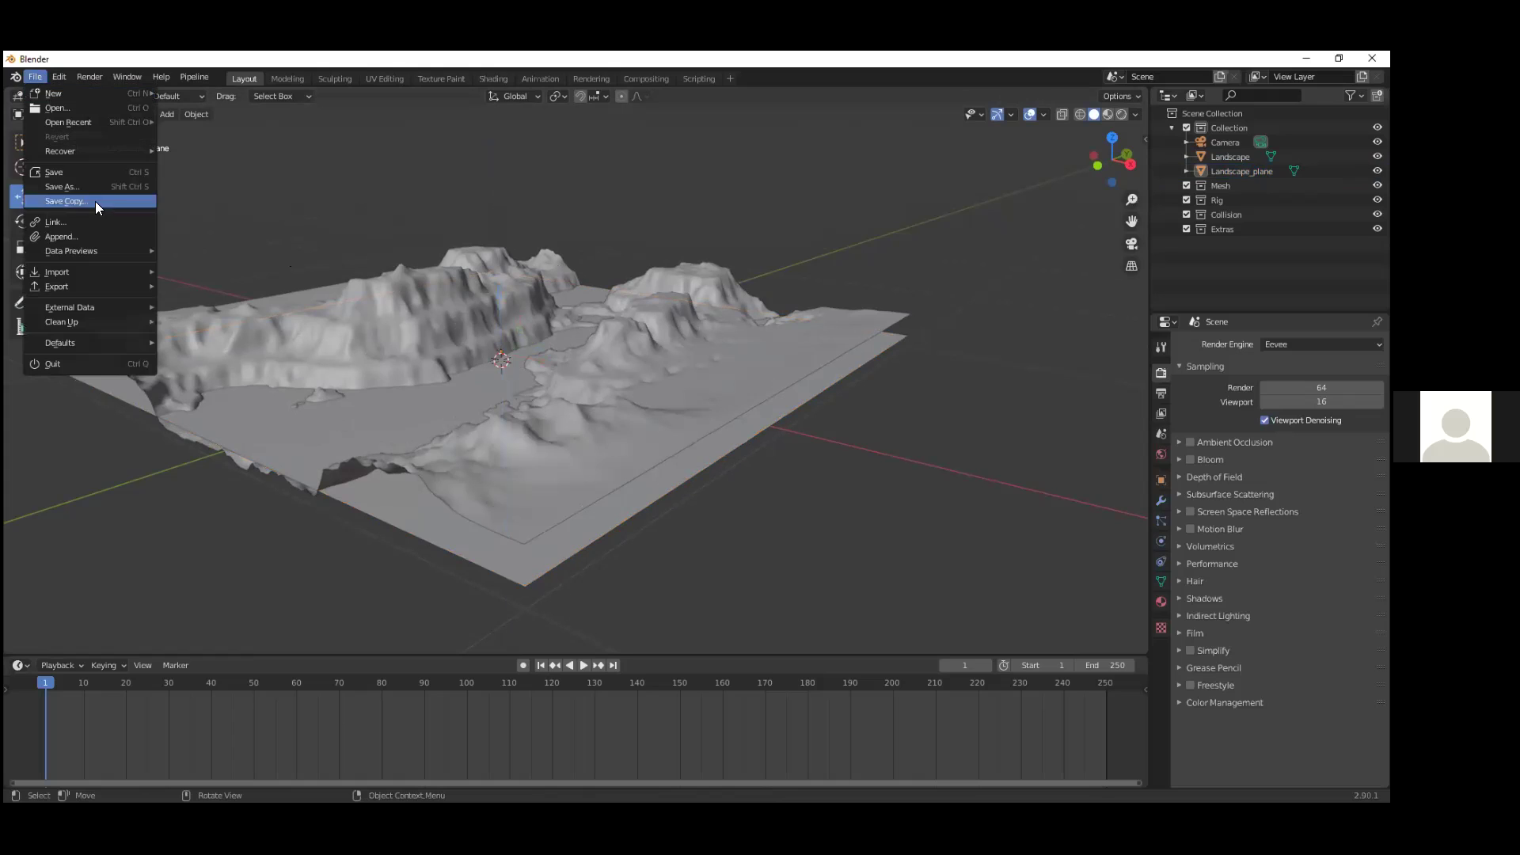
click(81, 186)
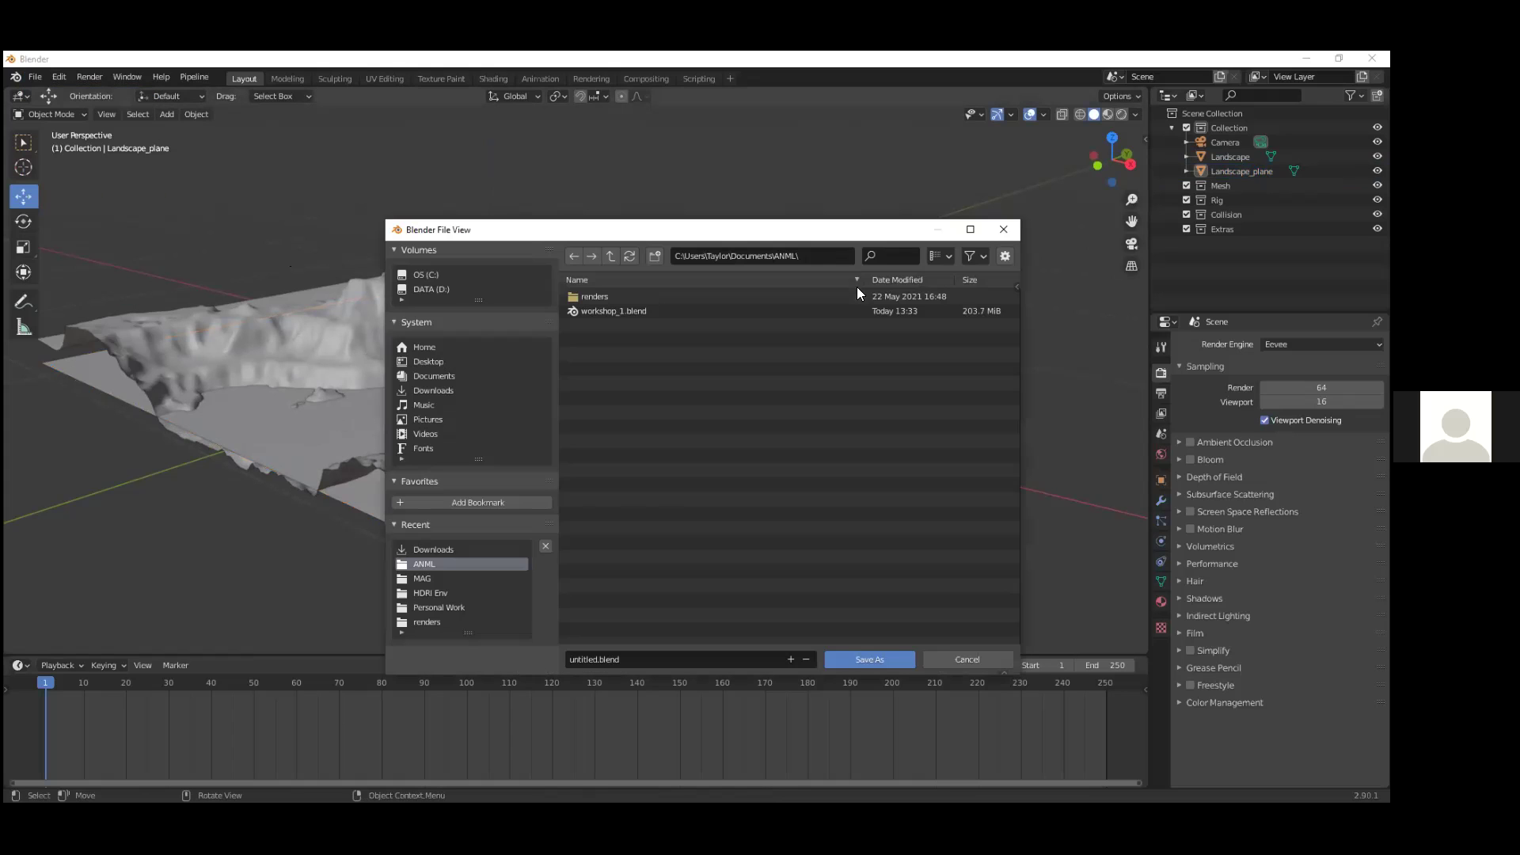
click(600, 659)
click(600, 658)
key(ctrl+BackSpace)
text(works)
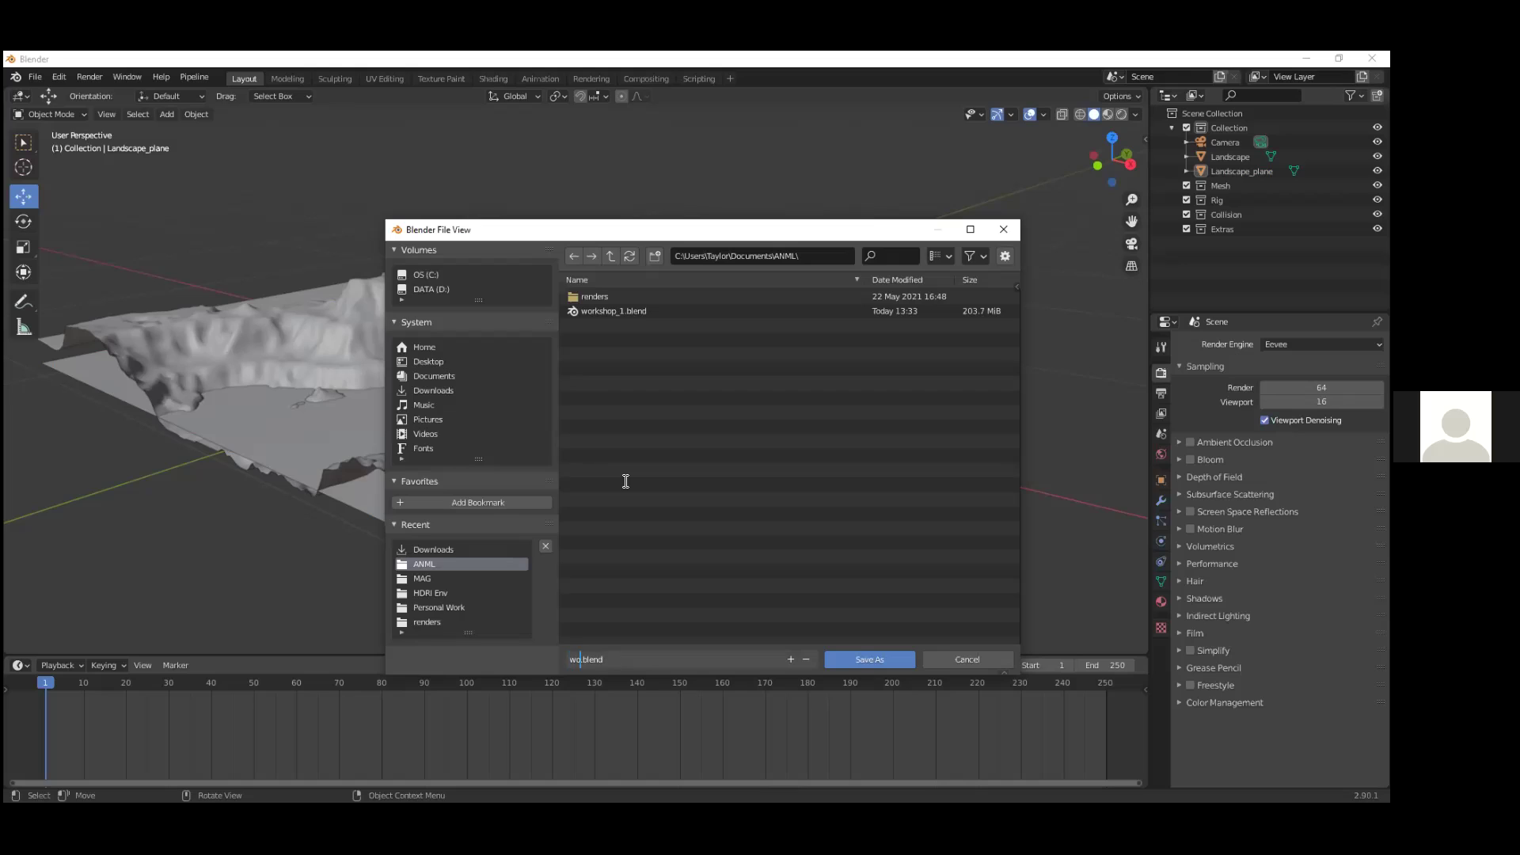
text(hop_2)
click(870, 659)
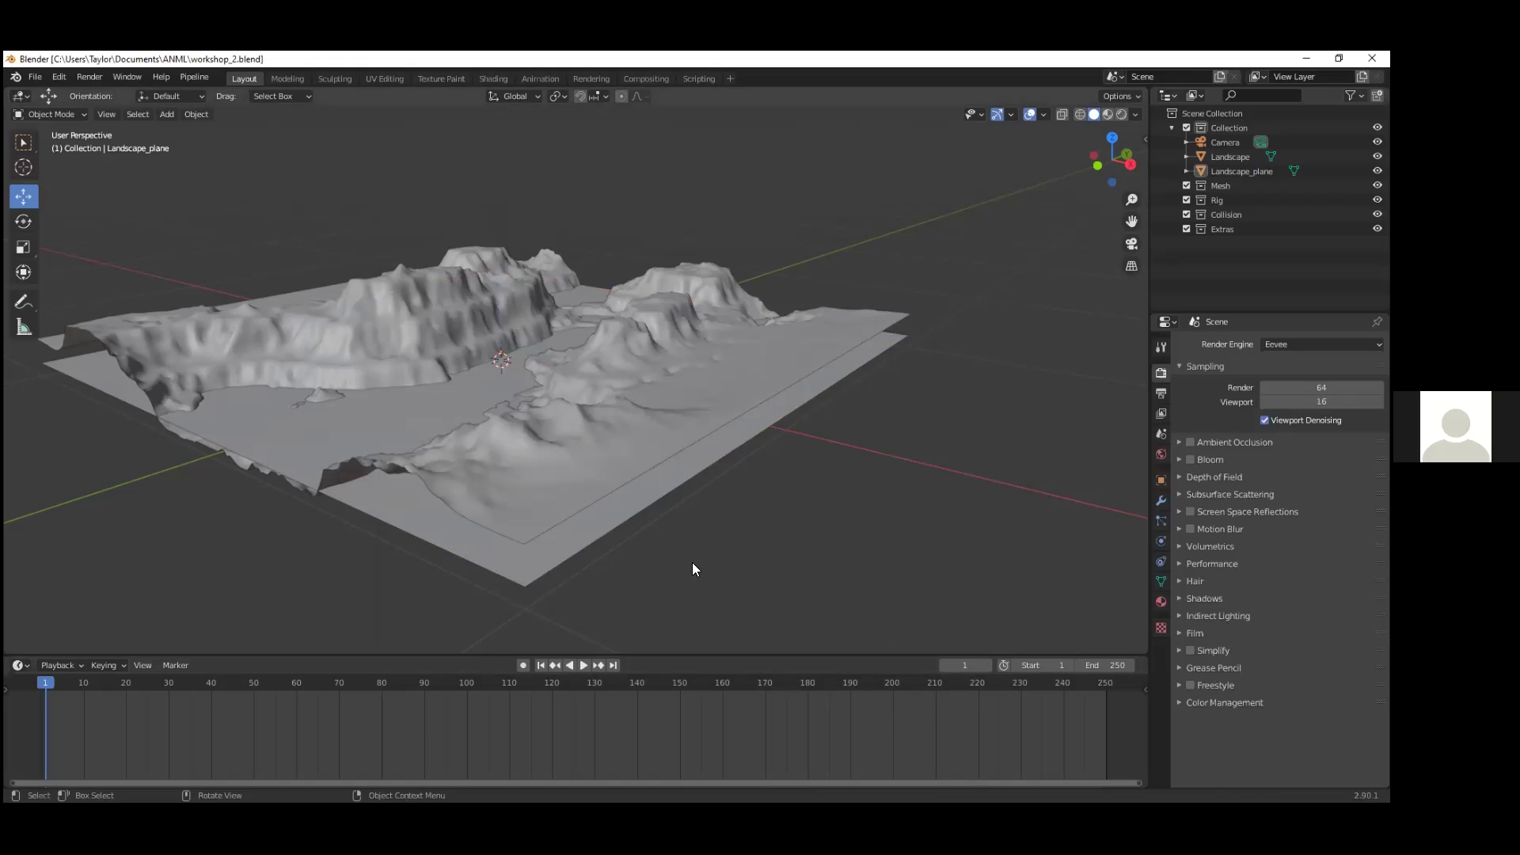
Step: Inspect the canyon terrain and its water plane from several distances and angles, leaving nothing selected
middle_drag(391, 553, 972, 430)
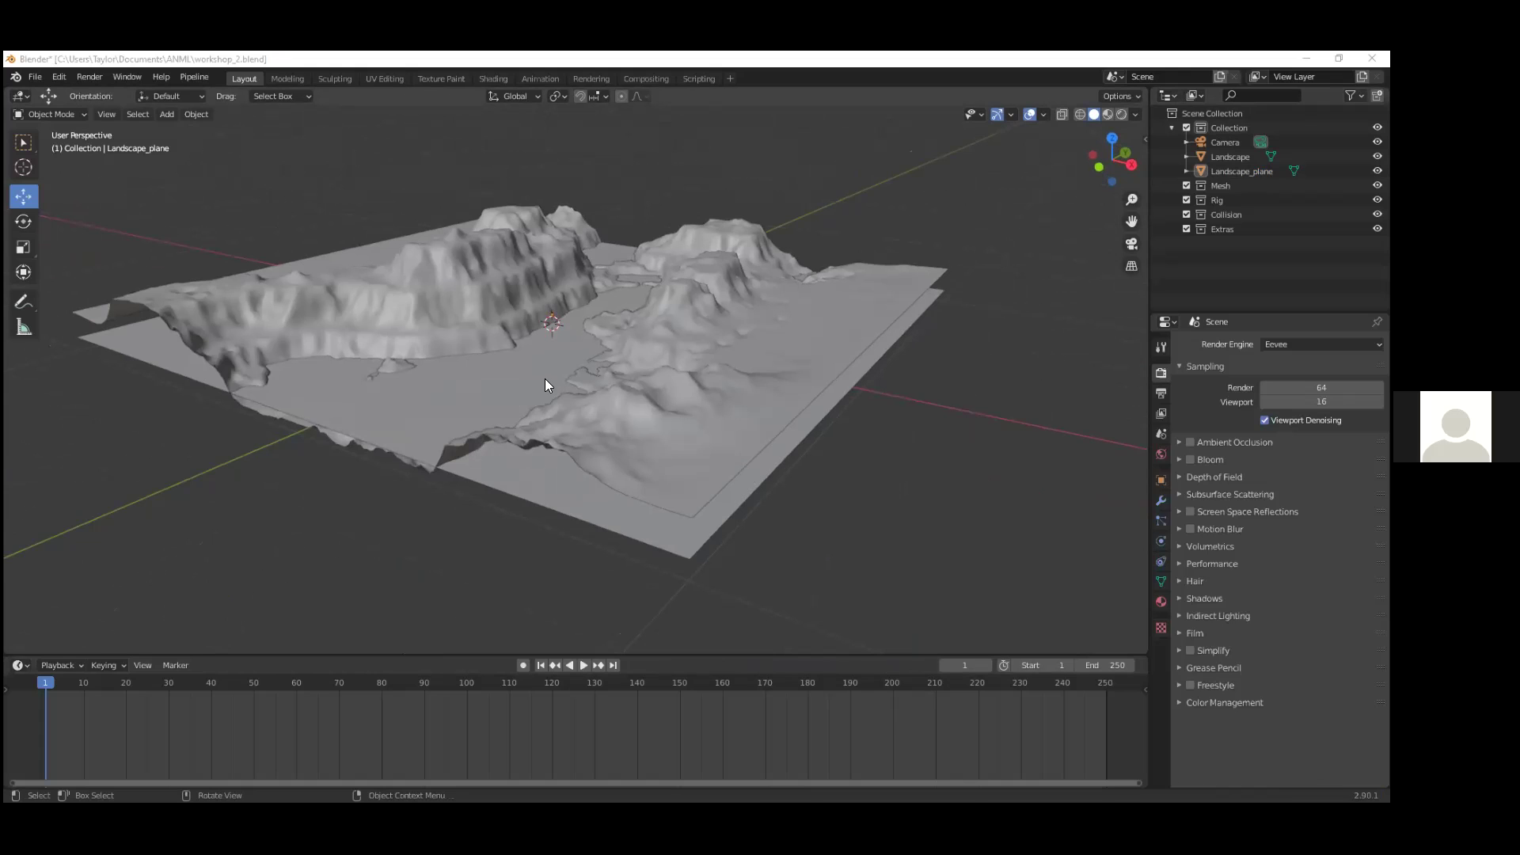
scroll(554, 435, up, 3)
scroll(405, 459, down, 5)
scroll(419, 456, up, 5)
middle_drag(387, 437, 603, 380)
mouse_move(597, 319)
middle_down()
mouse_move(587, 235)
mouse_move(597, 278)
mouse_move(628, 308)
mouse_move(591, 328)
mouse_move(855, 261)
mouse_move(609, 337)
middle_up()
scroll(613, 340, up, 3)
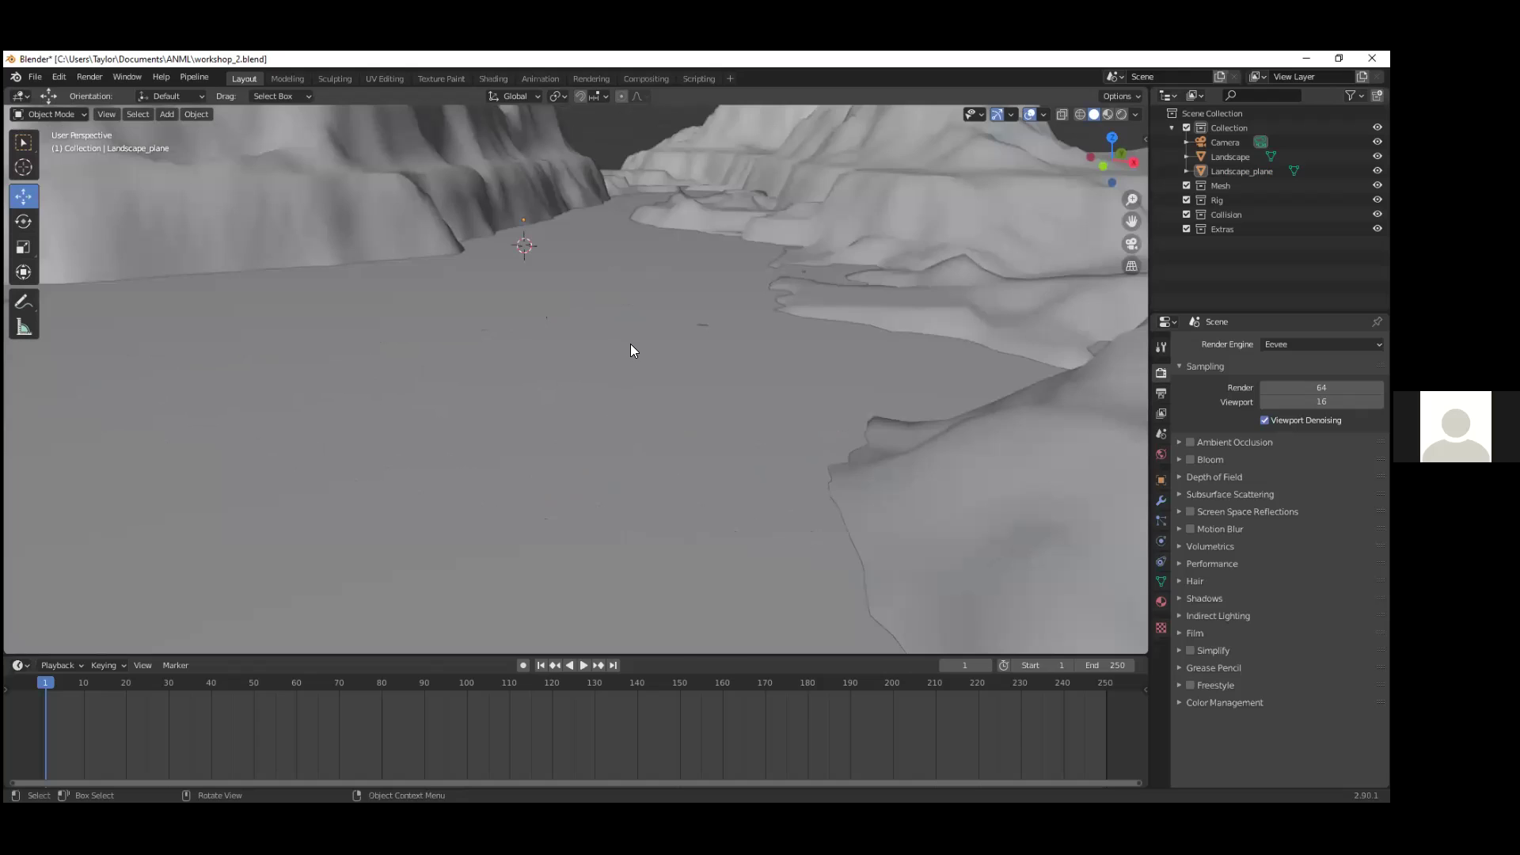
scroll(633, 342, down, 3)
drag(636, 341, 641, 354)
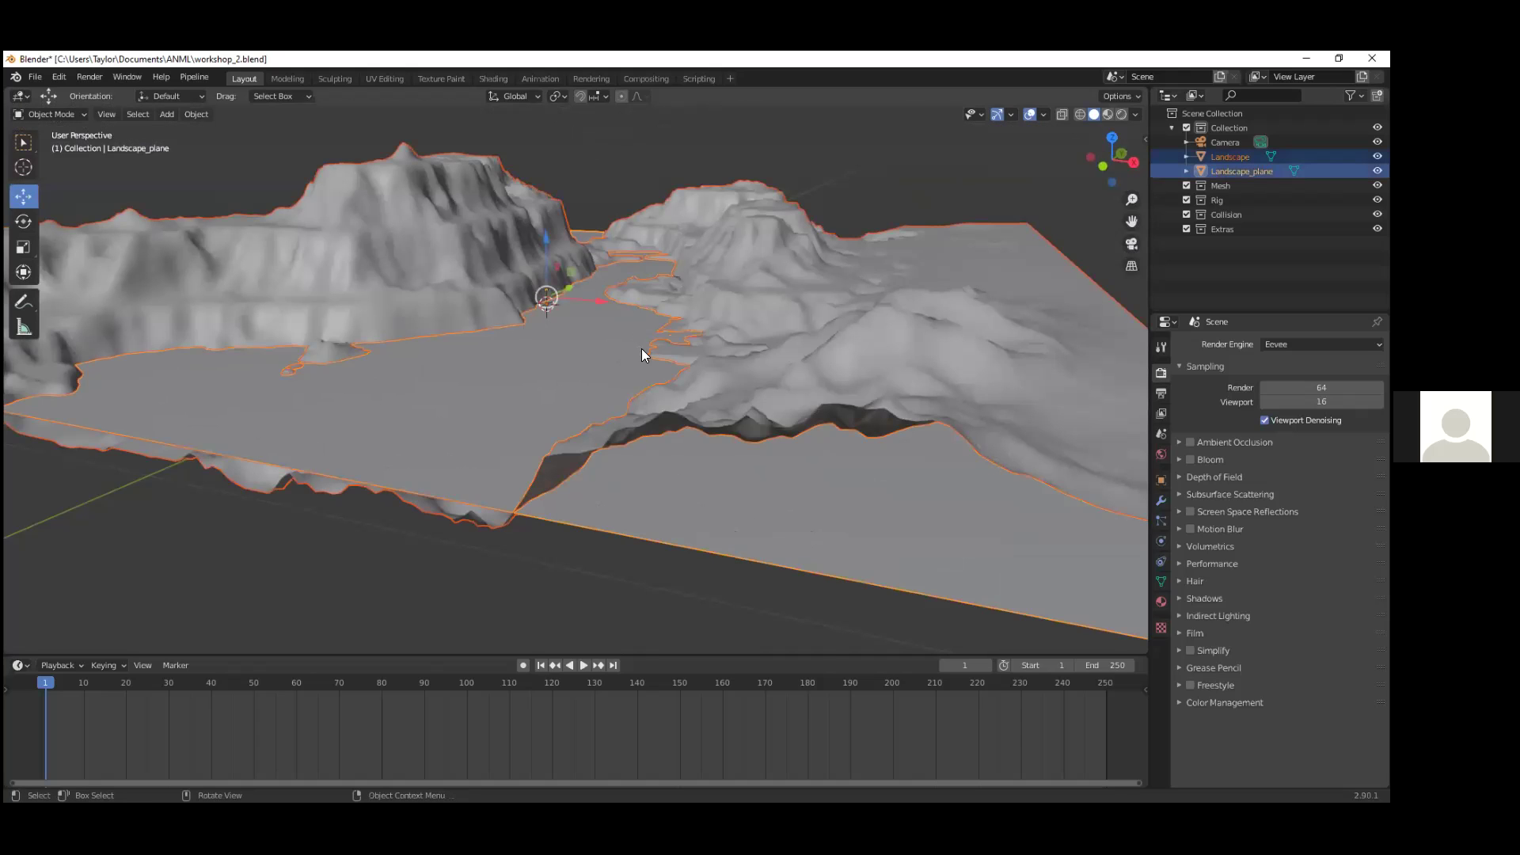
click(598, 145)
middle_drag(625, 206, 789, 500)
scroll(620, 270, up, 3)
scroll(621, 271, down, 3)
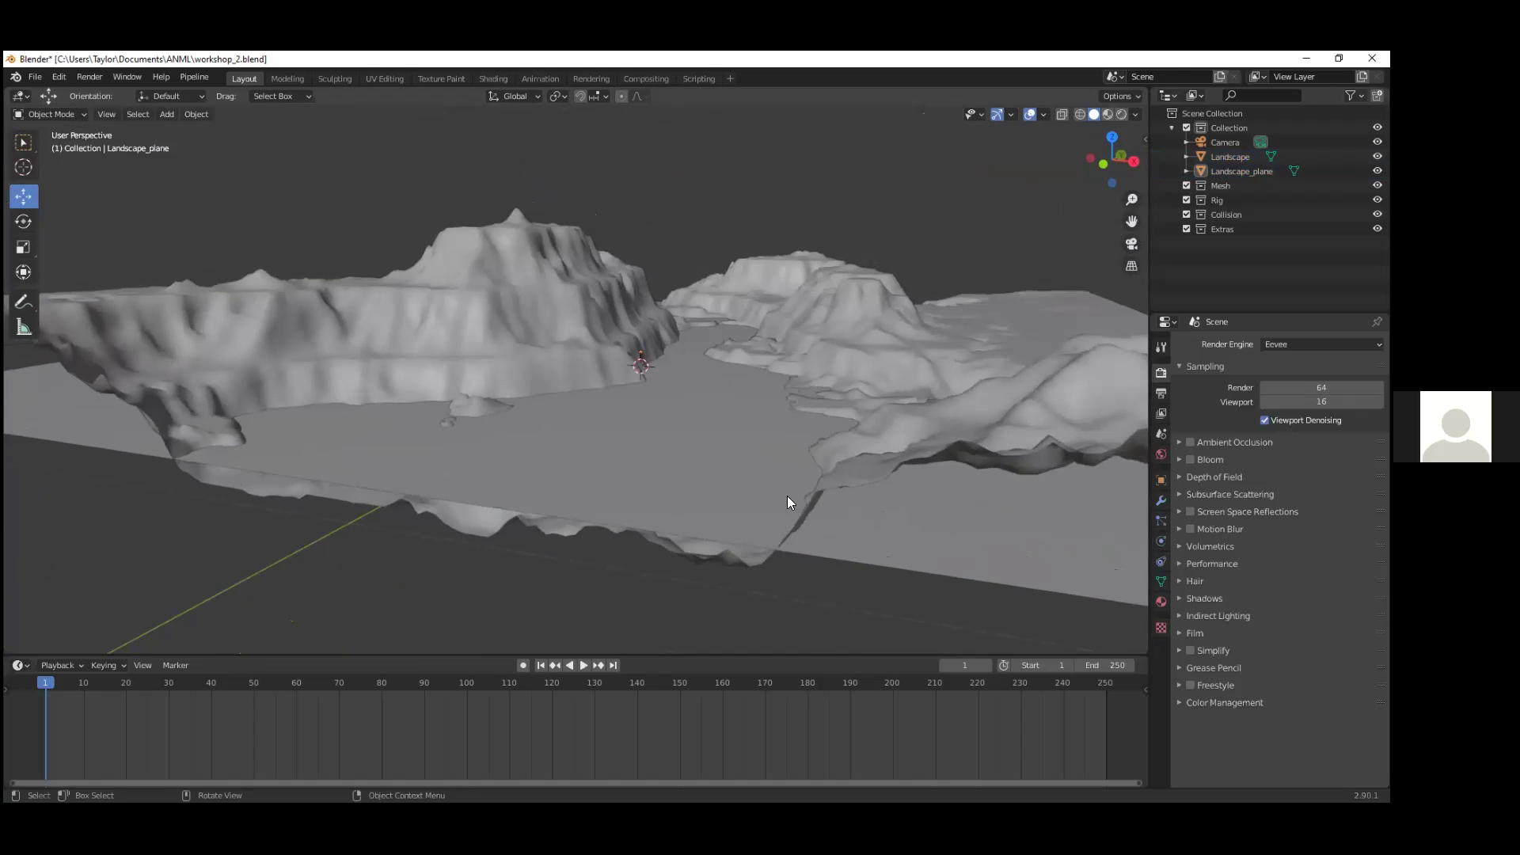
Step: Frame the whole scene and select both the landscape and its water plane
key(Home)
key(a)
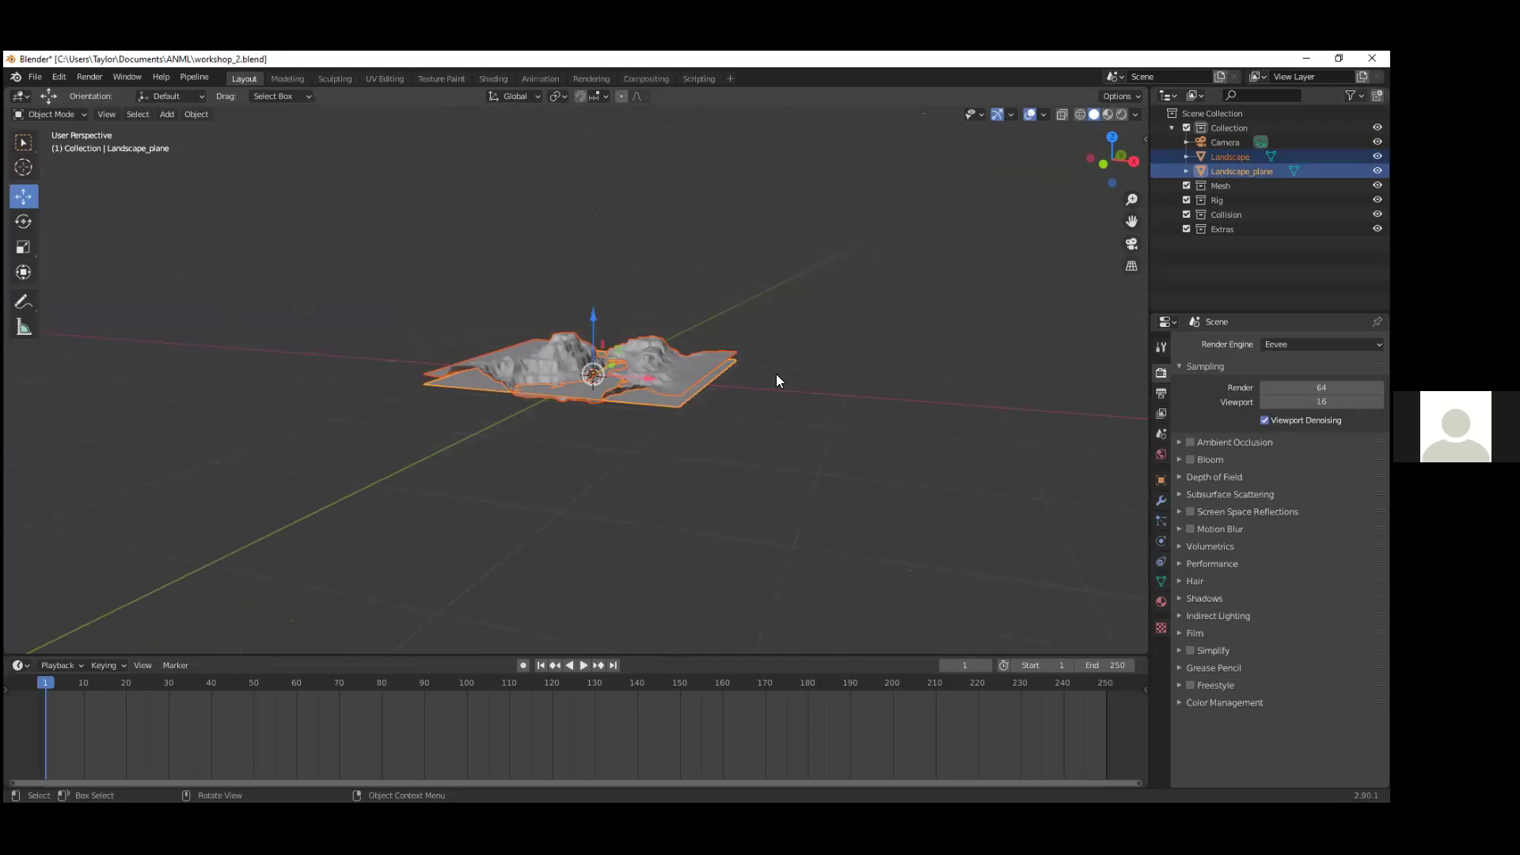
click(463, 289)
drag(323, 177, 853, 580)
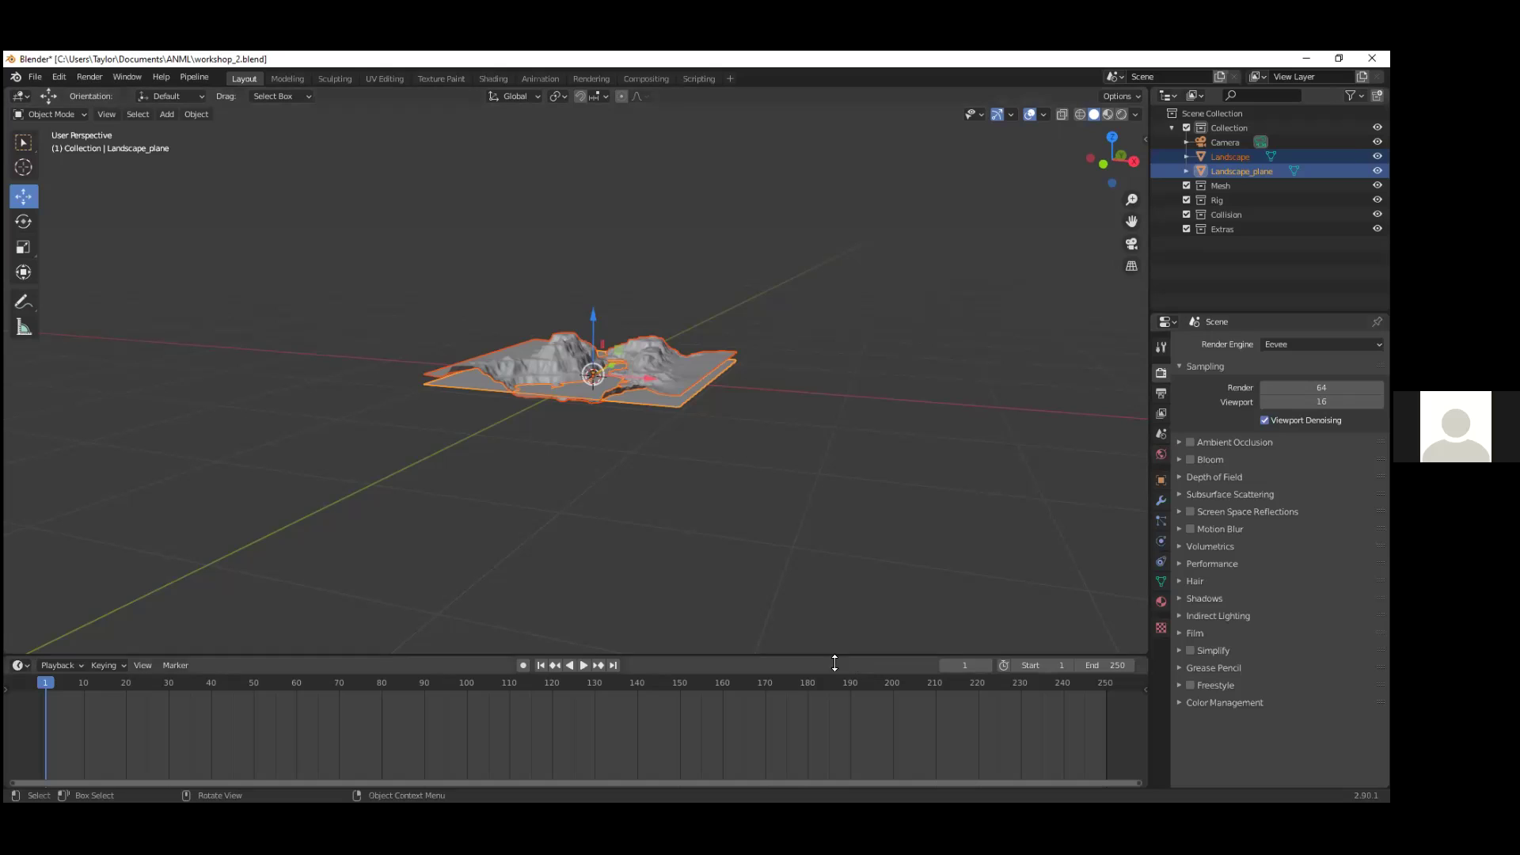
Step: Scale the landscape and its water plane together by a factor of 2 and deselect them
click(831, 477)
drag(348, 236, 830, 589)
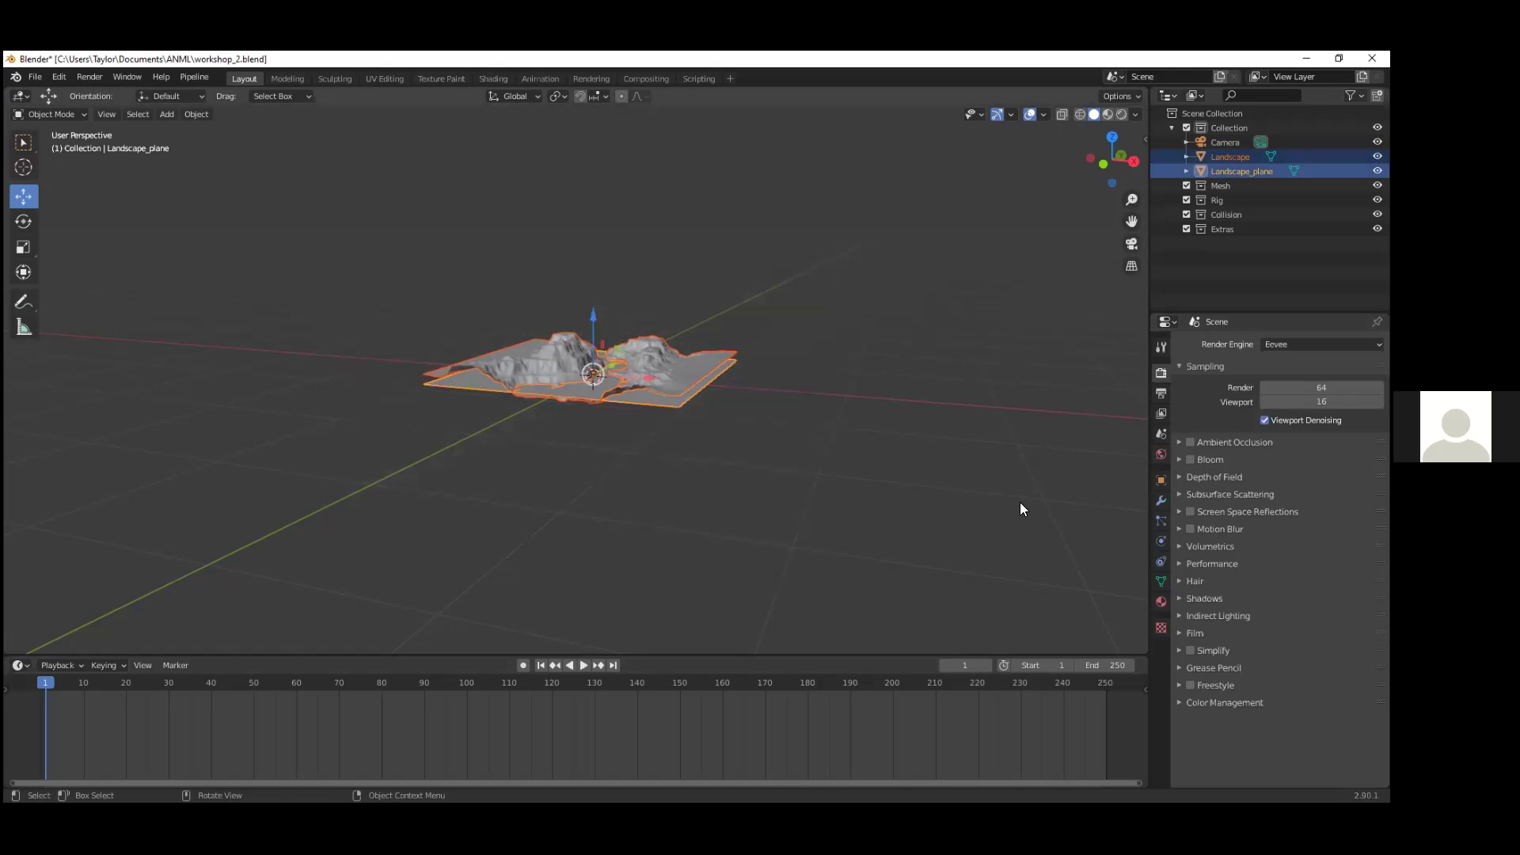
key(s)
key(2)
key(Return)
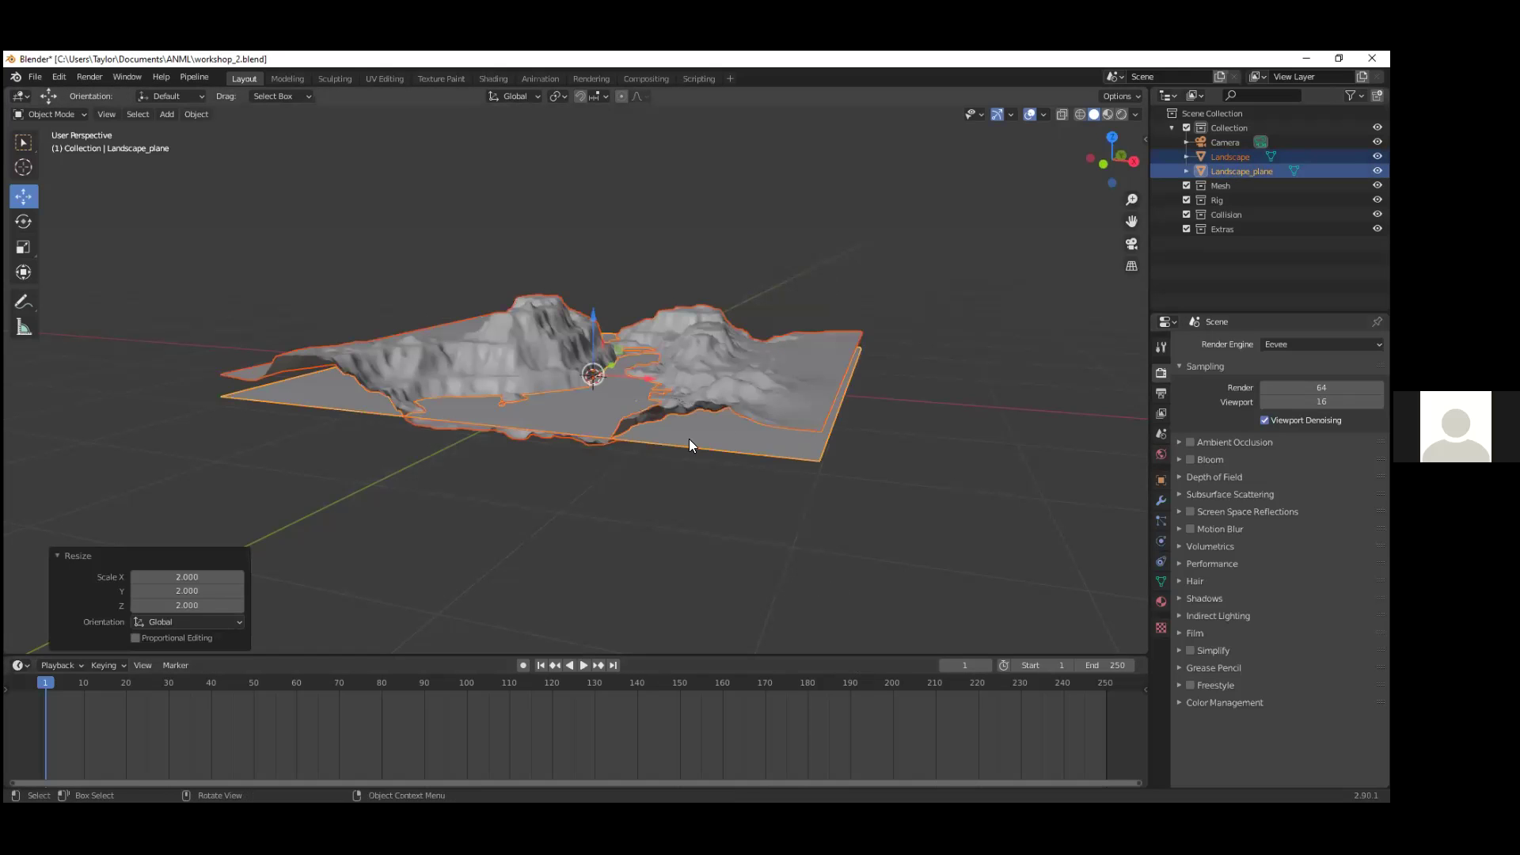
click(723, 520)
Step: Compose a low, level perspective view across the water toward the gap between the two groups of canyon mountains
scroll(660, 523, up, 5)
scroll(660, 522, up, 2)
scroll(679, 518, down, 2)
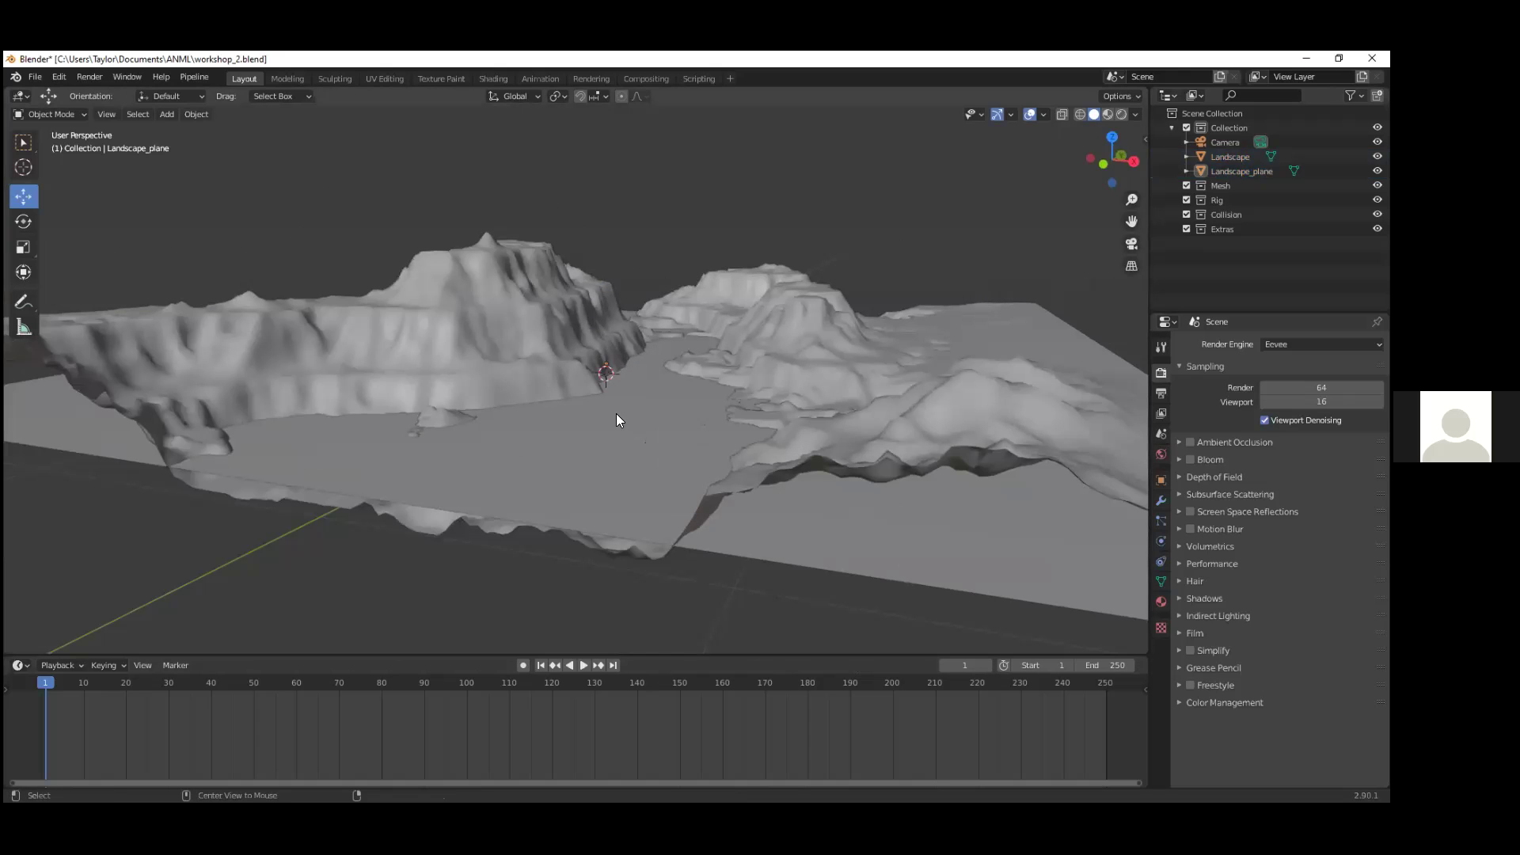
key(ctrl+KP_3)
alt+middle_drag(861, 387, 784, 349)
shift+middle_drag(812, 406, 840, 476)
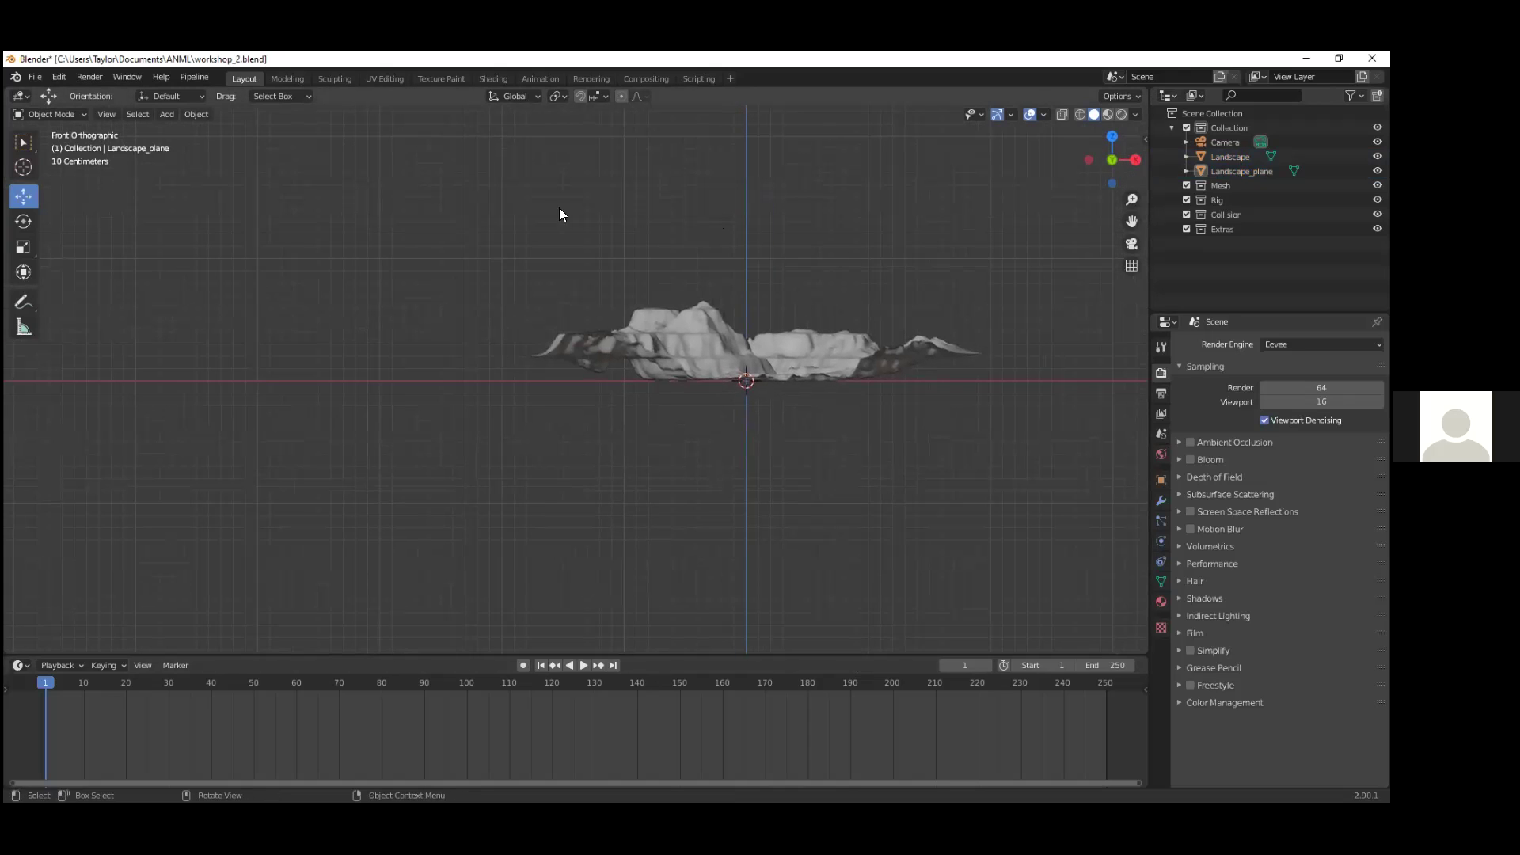
shift+middle_drag(905, 278, 938, 320)
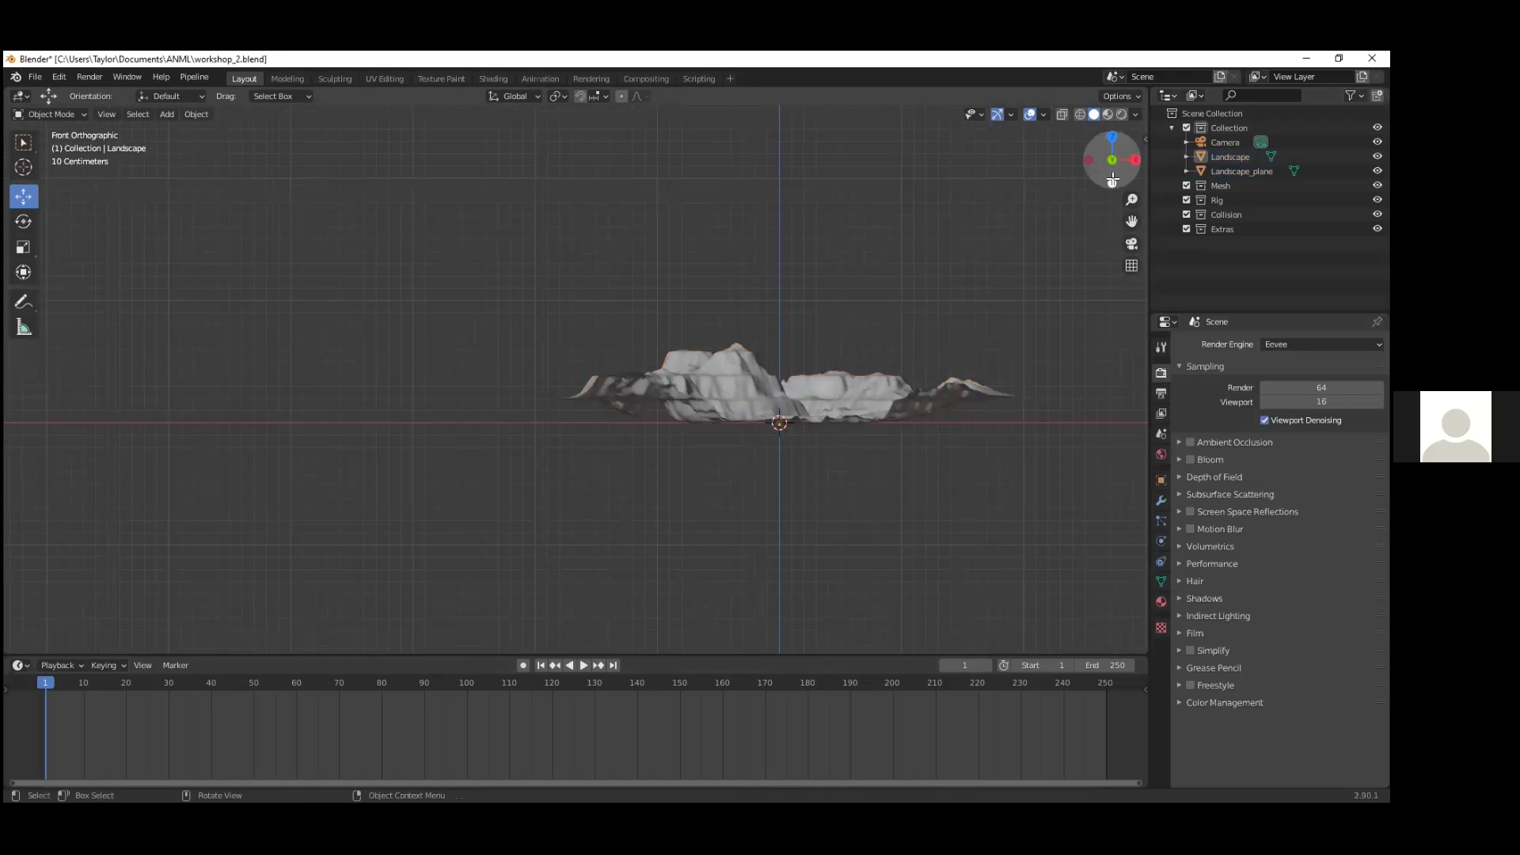
click(1112, 183)
click(1112, 136)
middle_drag(965, 252, 657, 338)
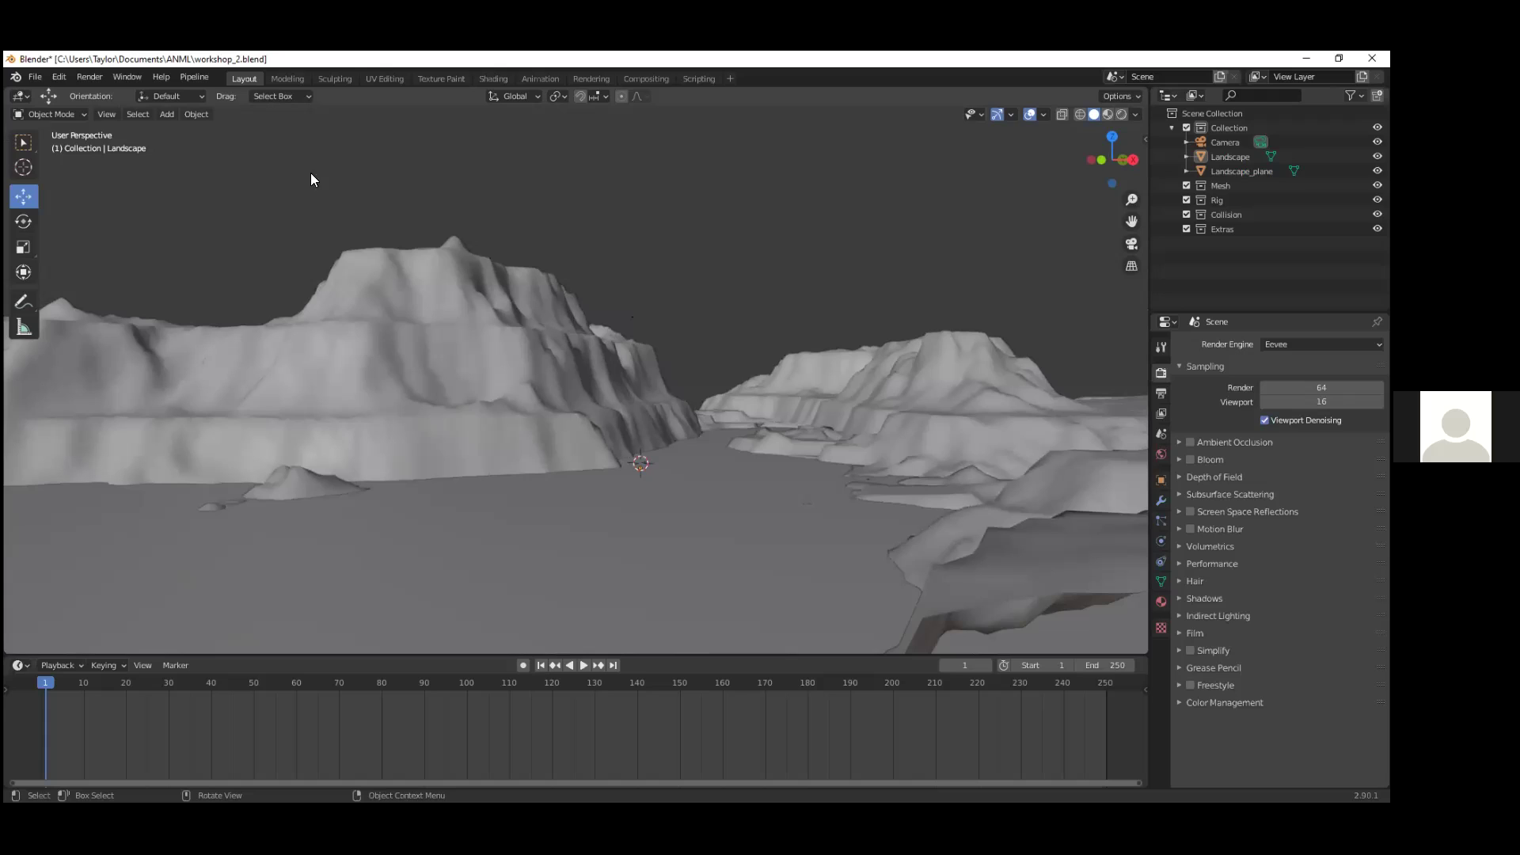
Step: Select the camera and align the active camera to the current view
click(119, 76)
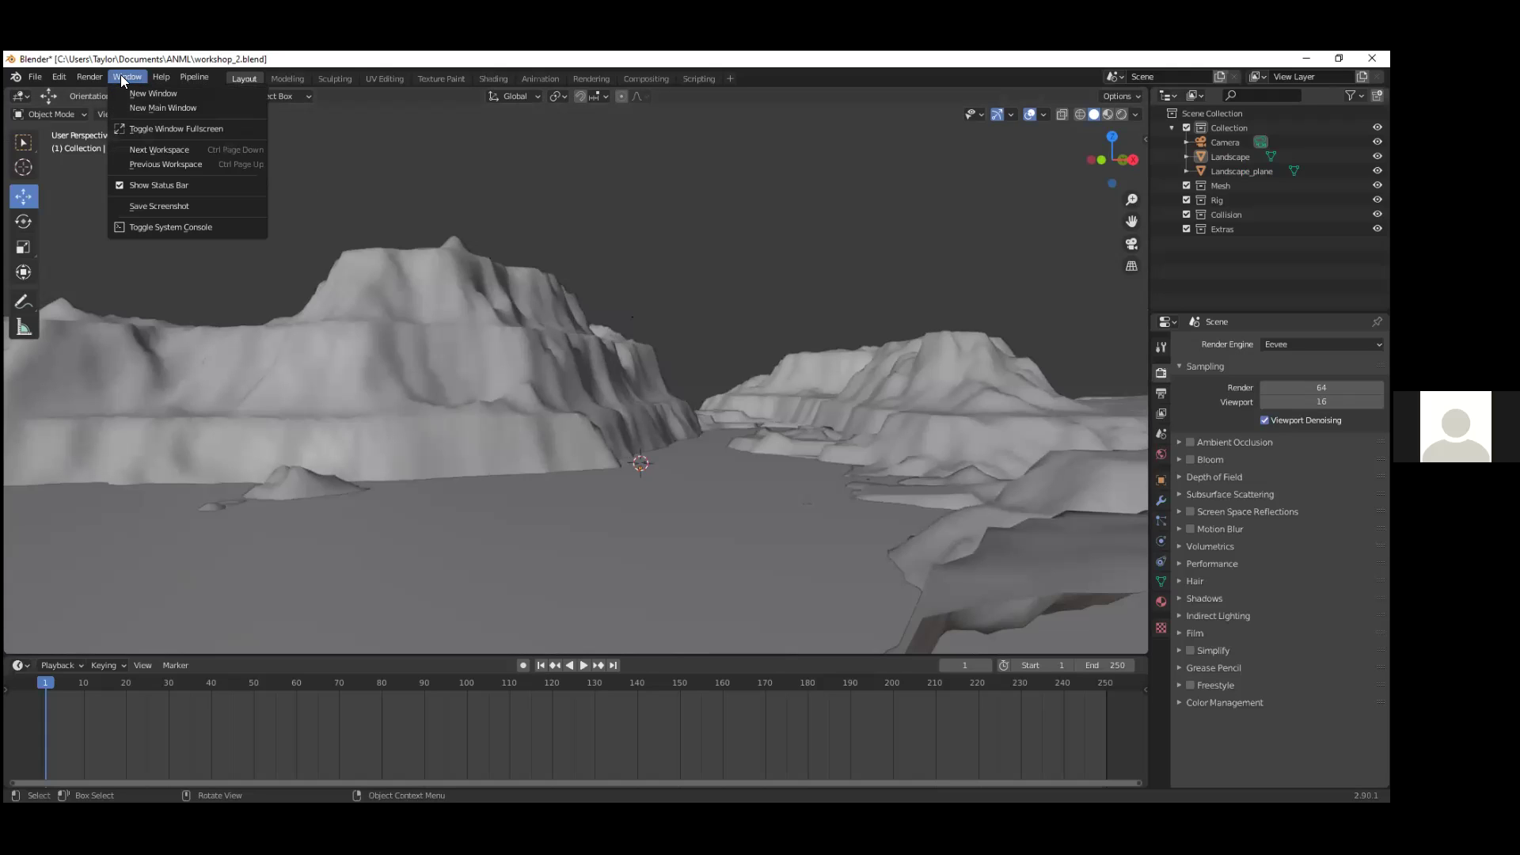
click(113, 117)
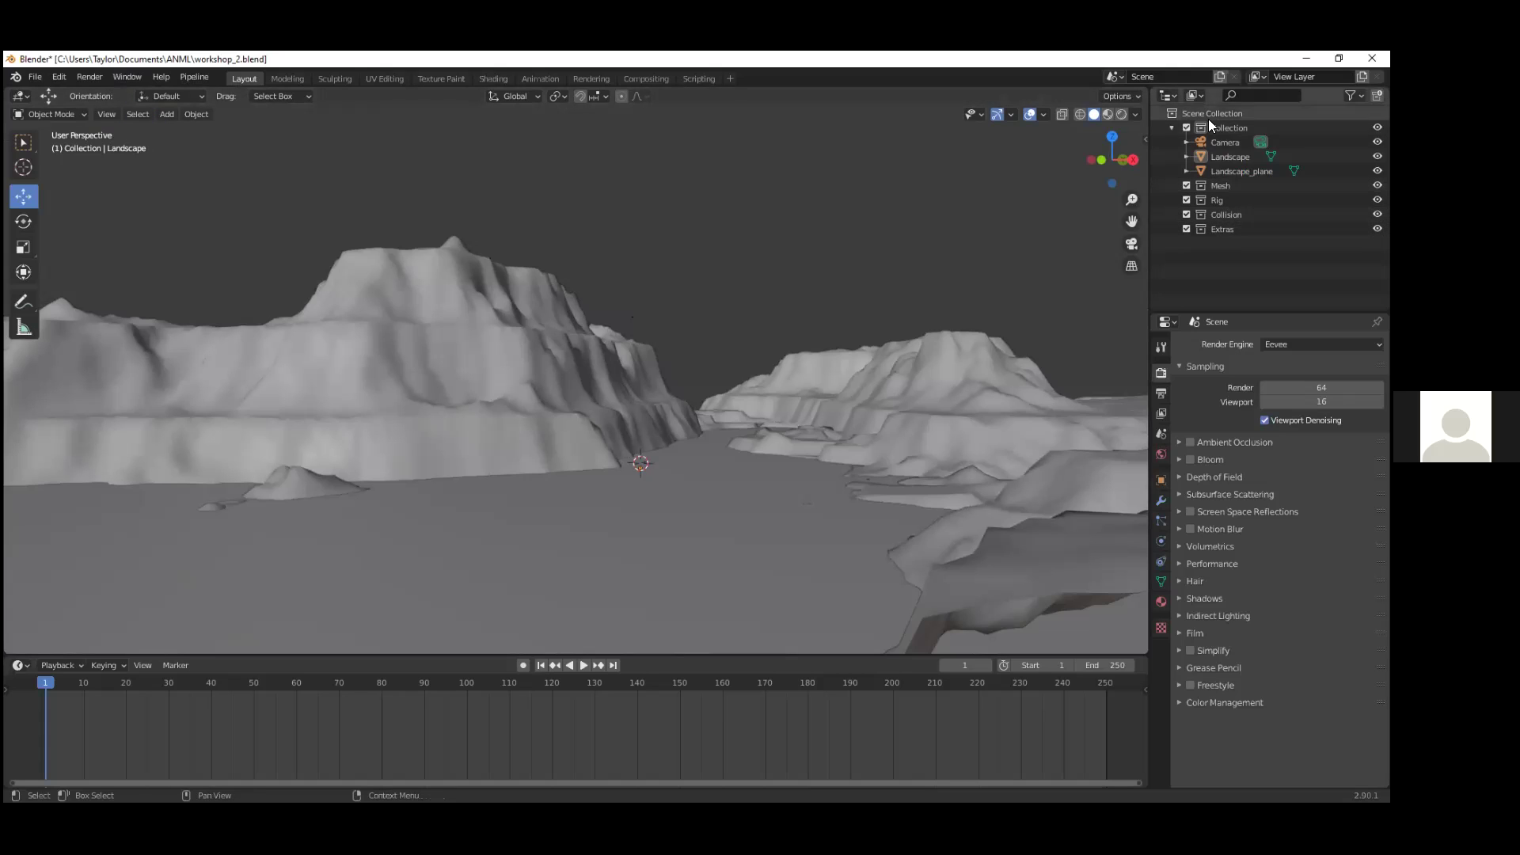
click(1225, 143)
click(133, 116)
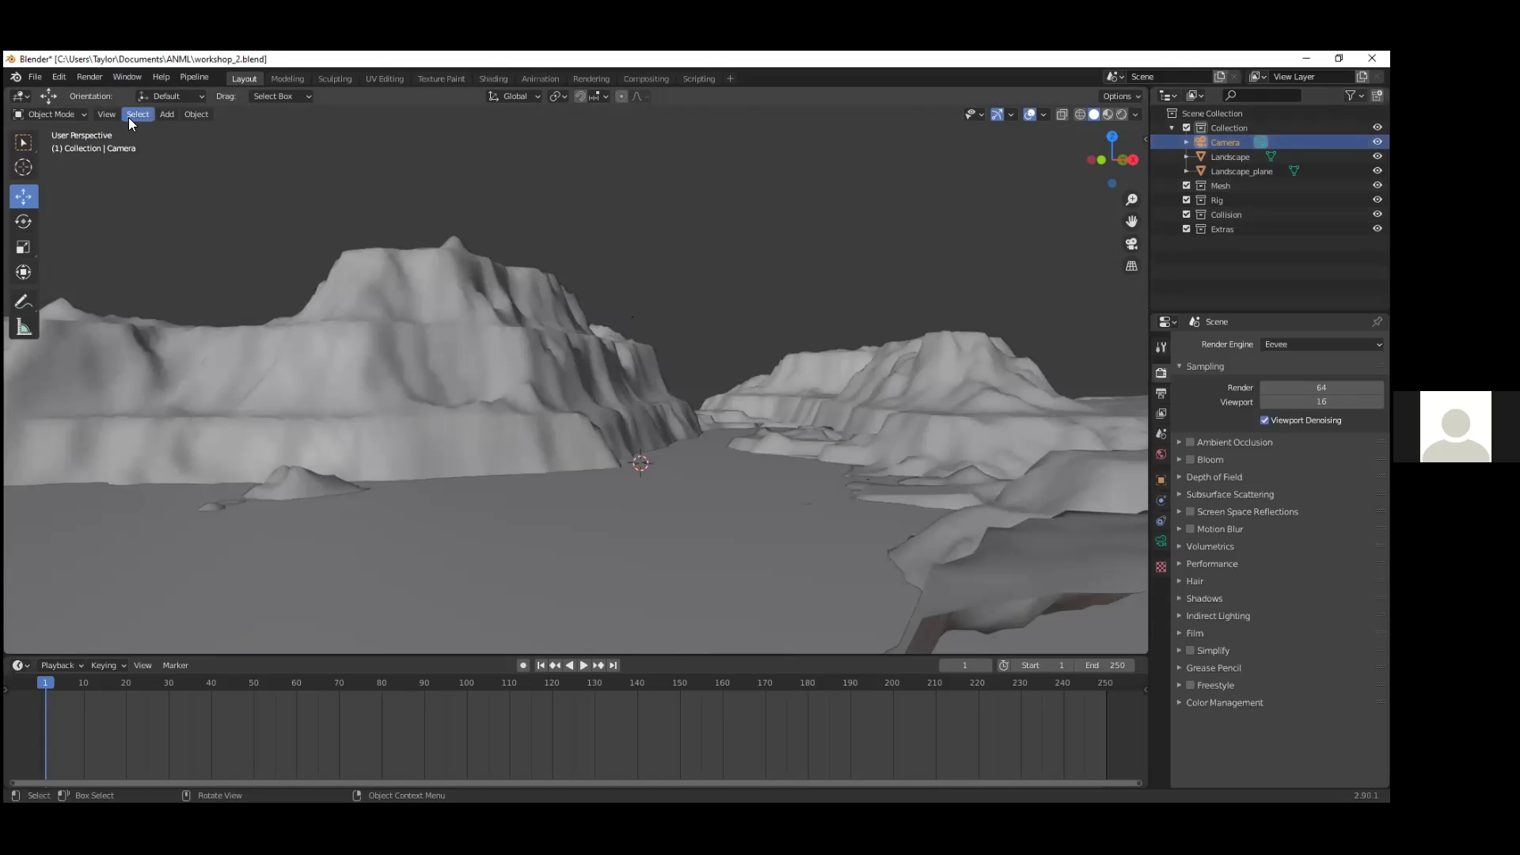
click(107, 114)
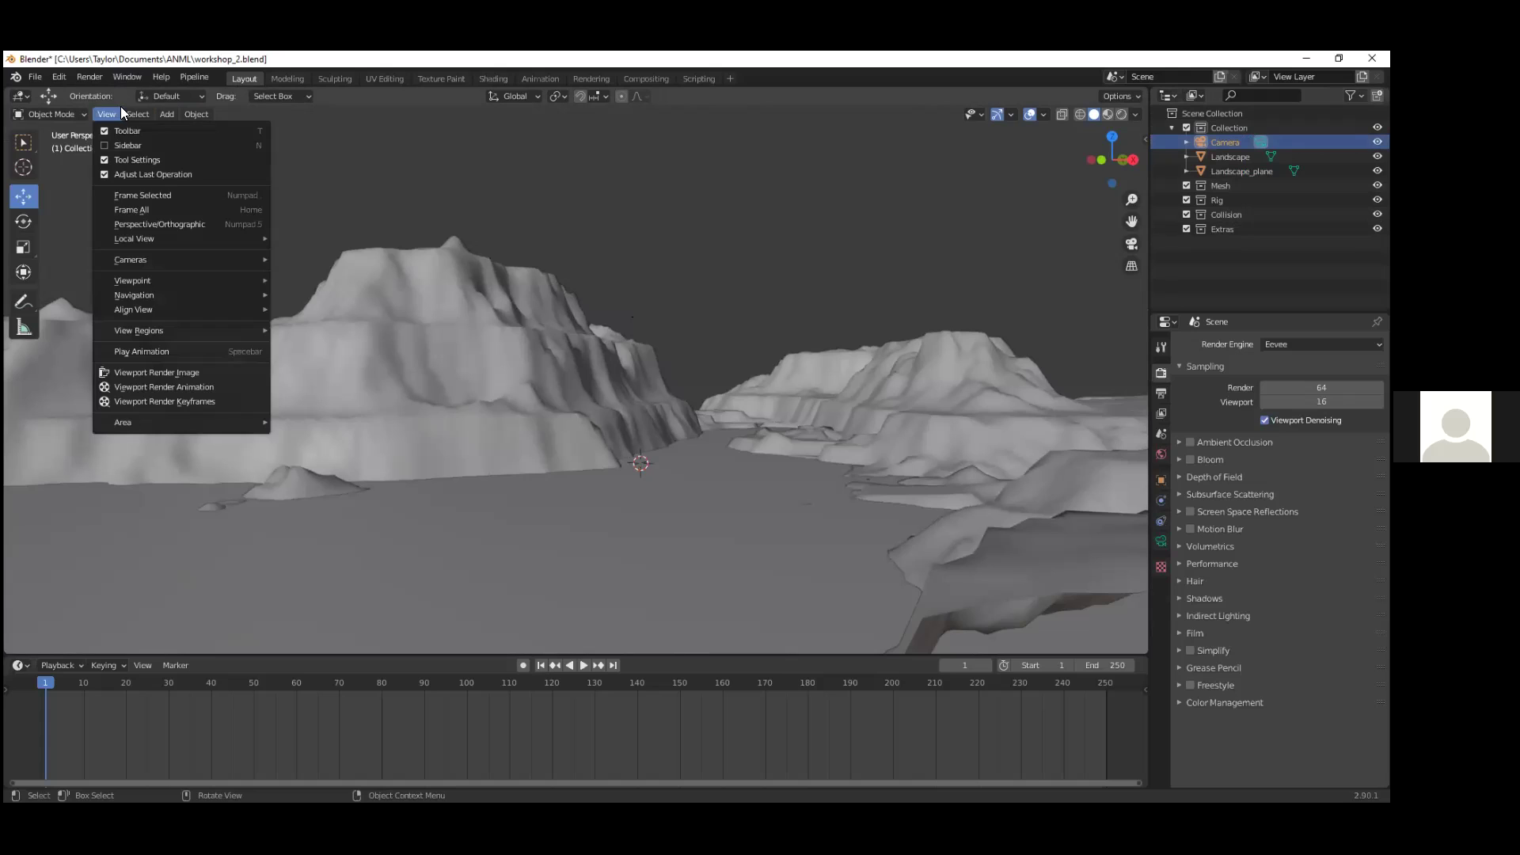
click(120, 106)
click(100, 109)
mouse_move(158, 313)
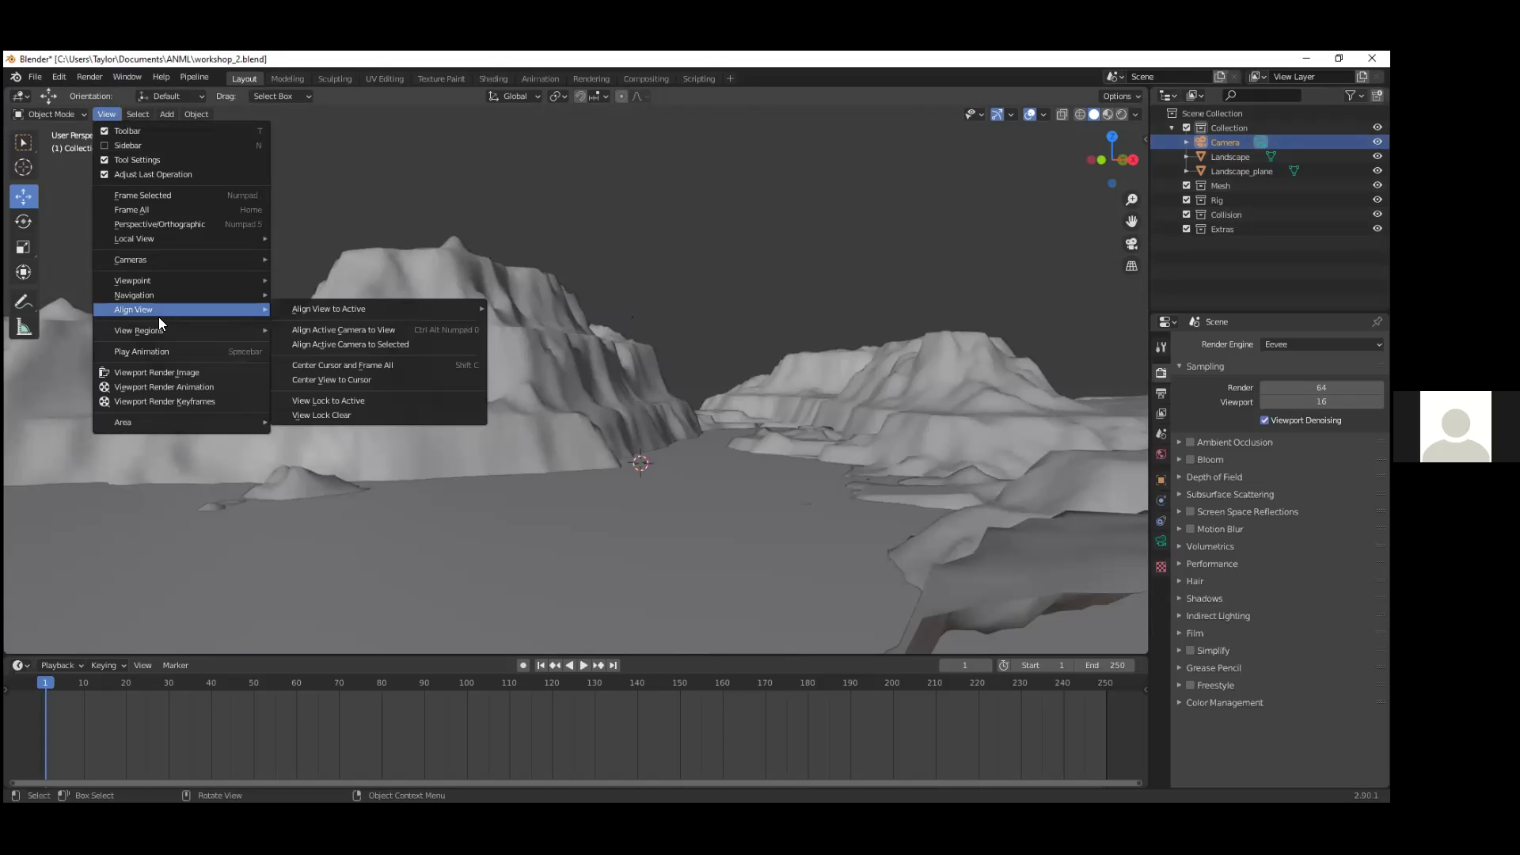
mouse_move(189, 260)
mouse_move(348, 308)
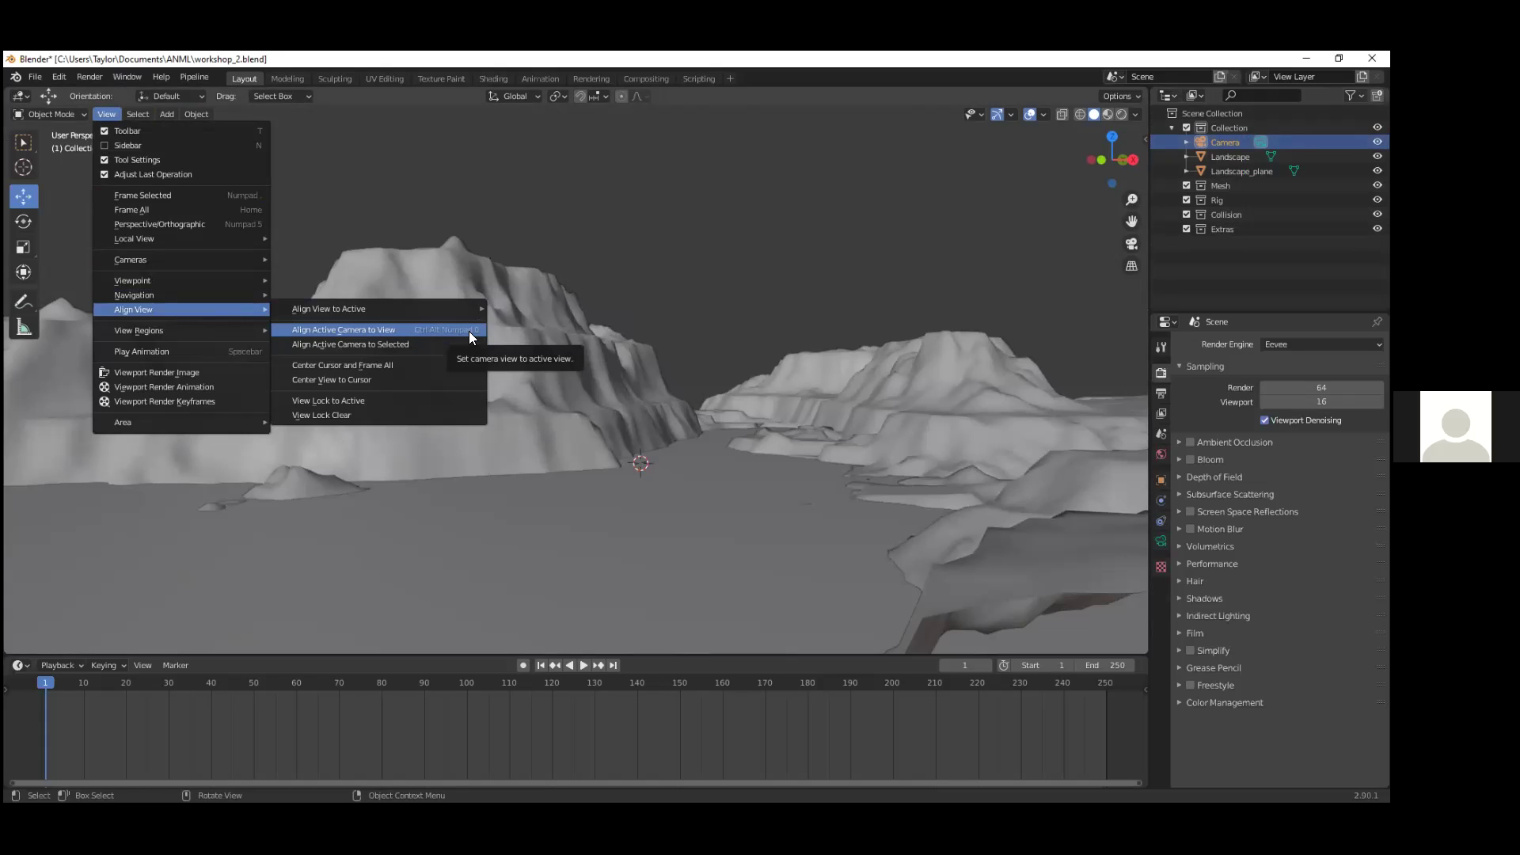
click(343, 331)
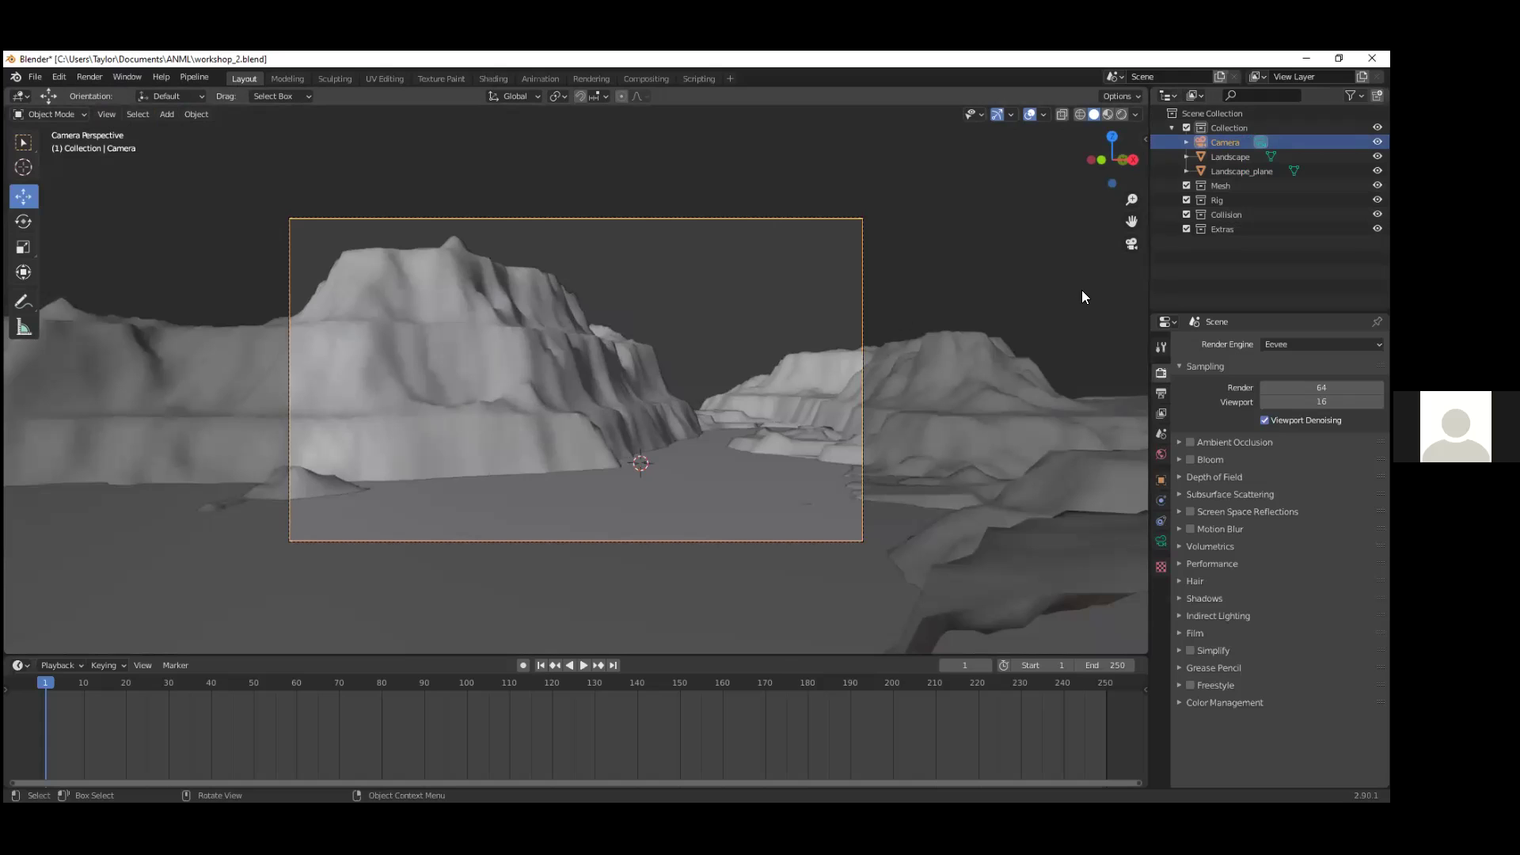
Step: Look over the camera's transform, the scene's render and output settings and the camera's lens settings, leaving the camera deselected
click(1160, 480)
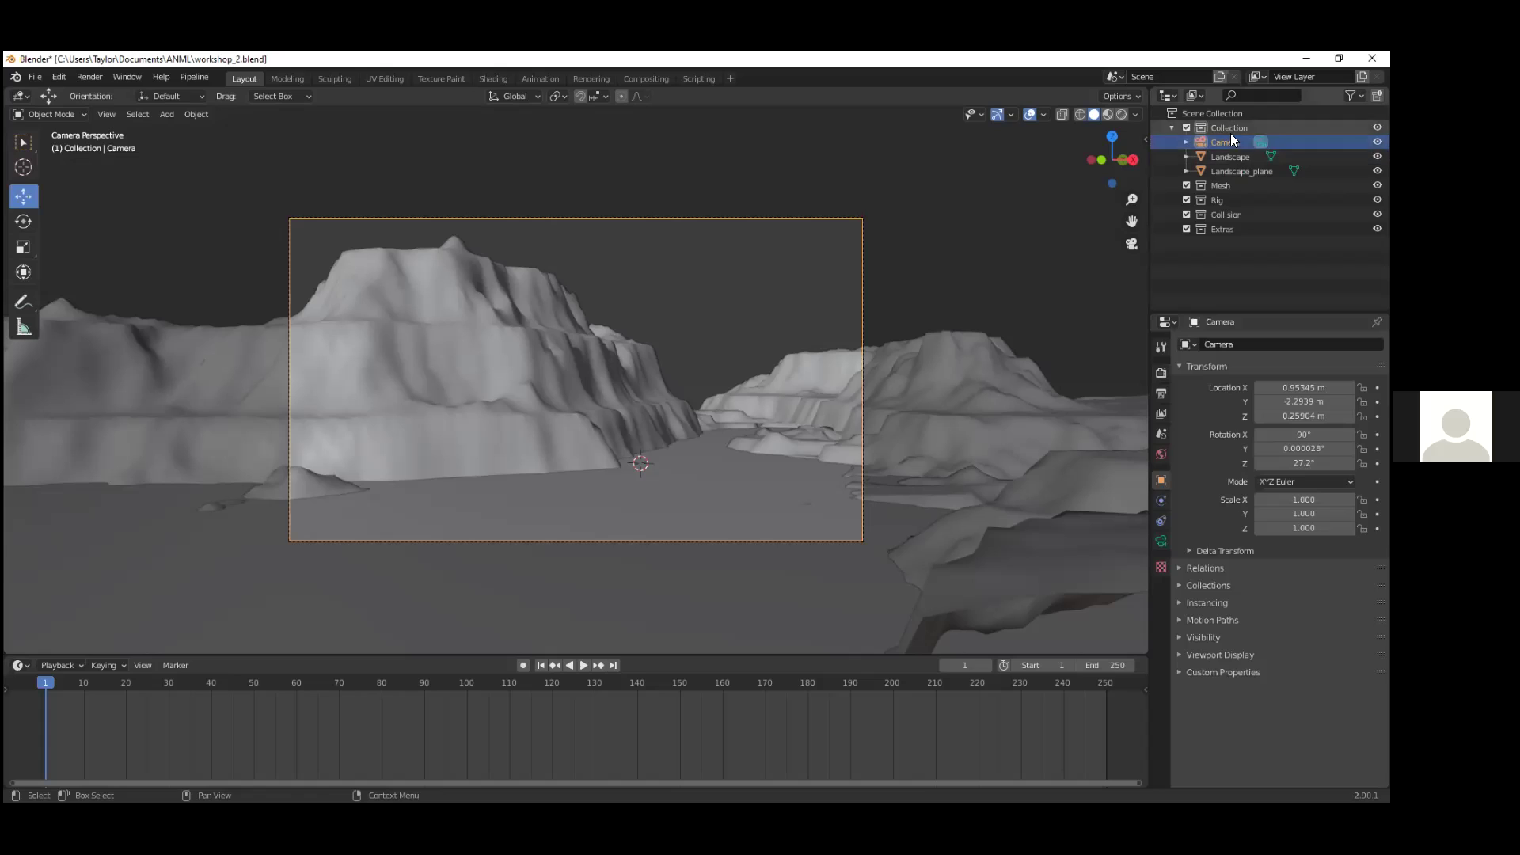
click(1161, 375)
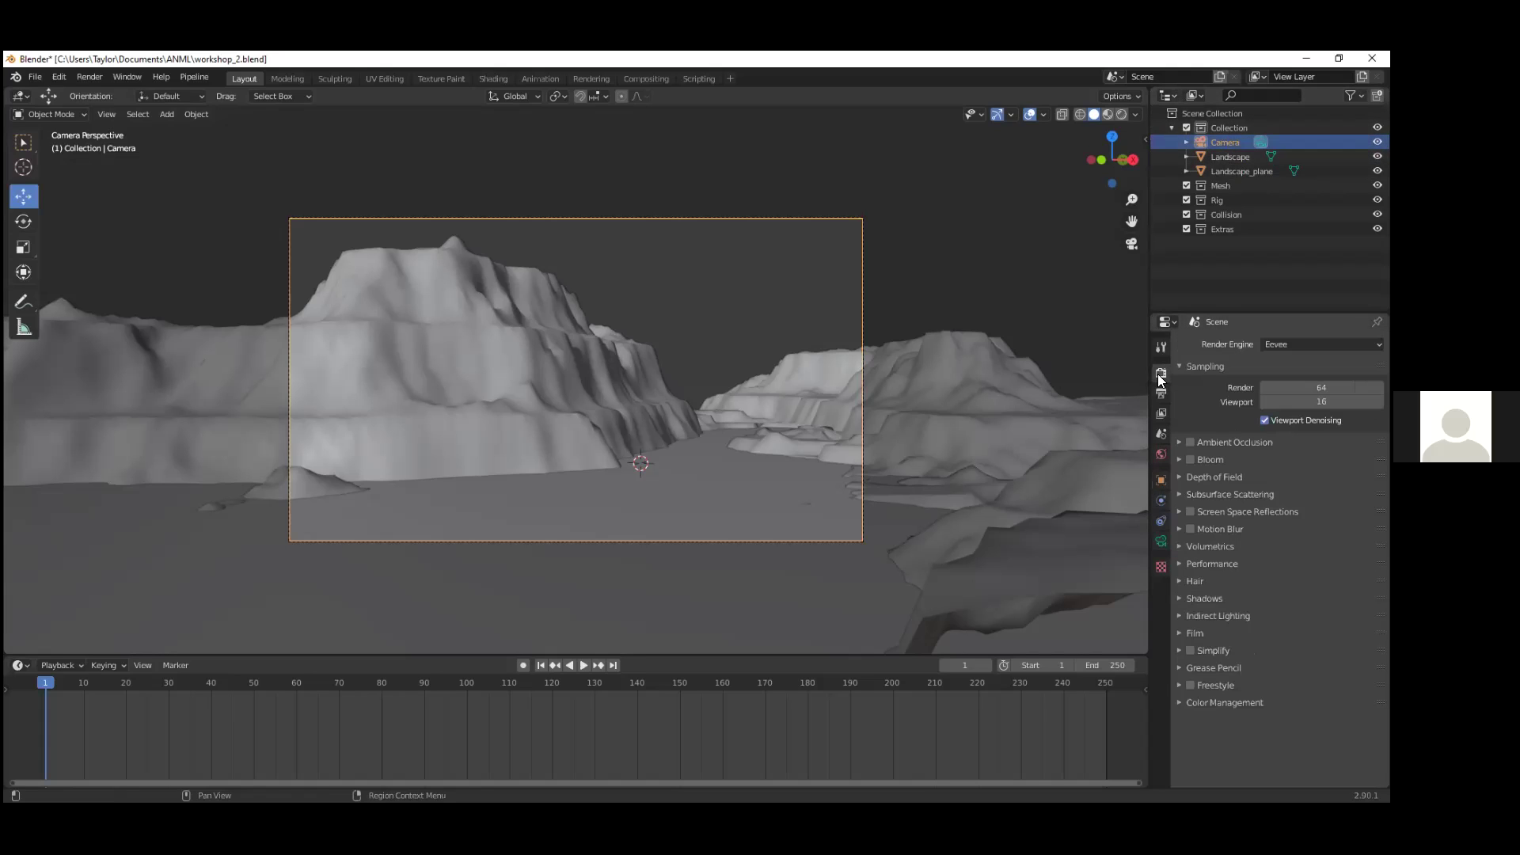
click(1162, 392)
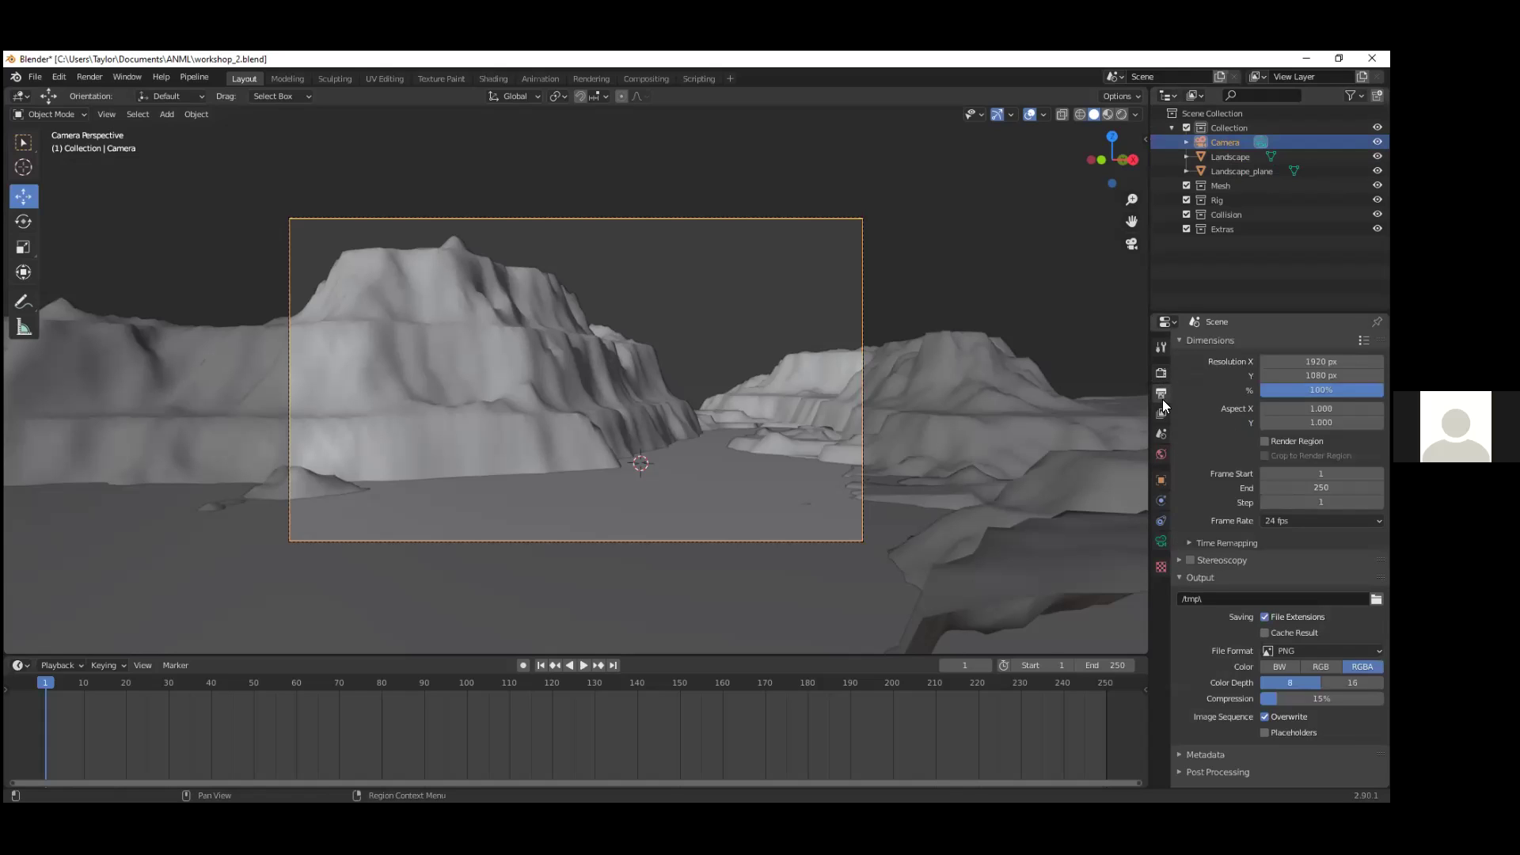
click(1161, 542)
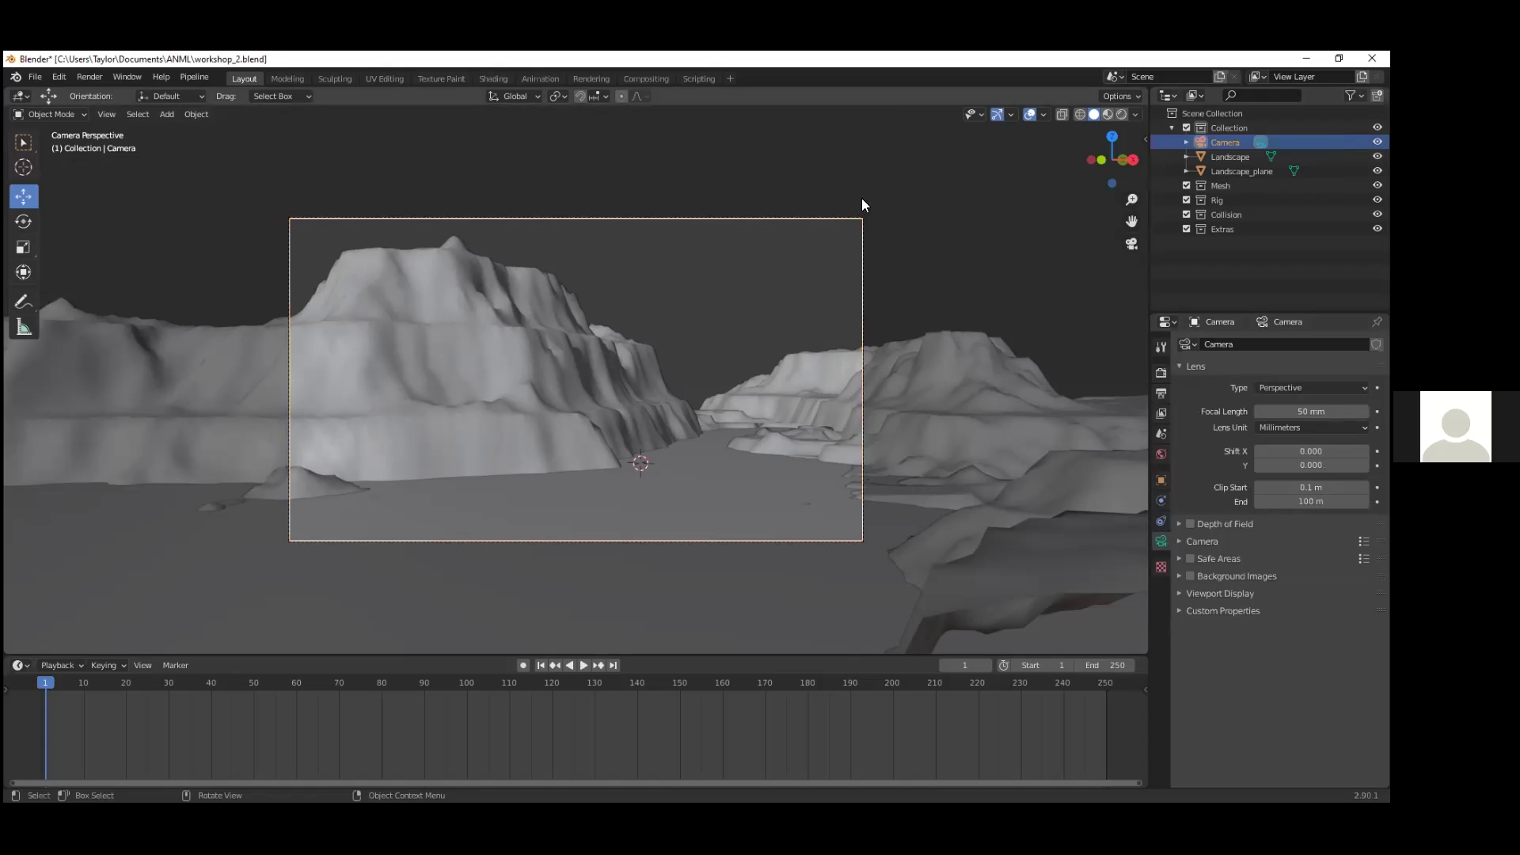
click(895, 173)
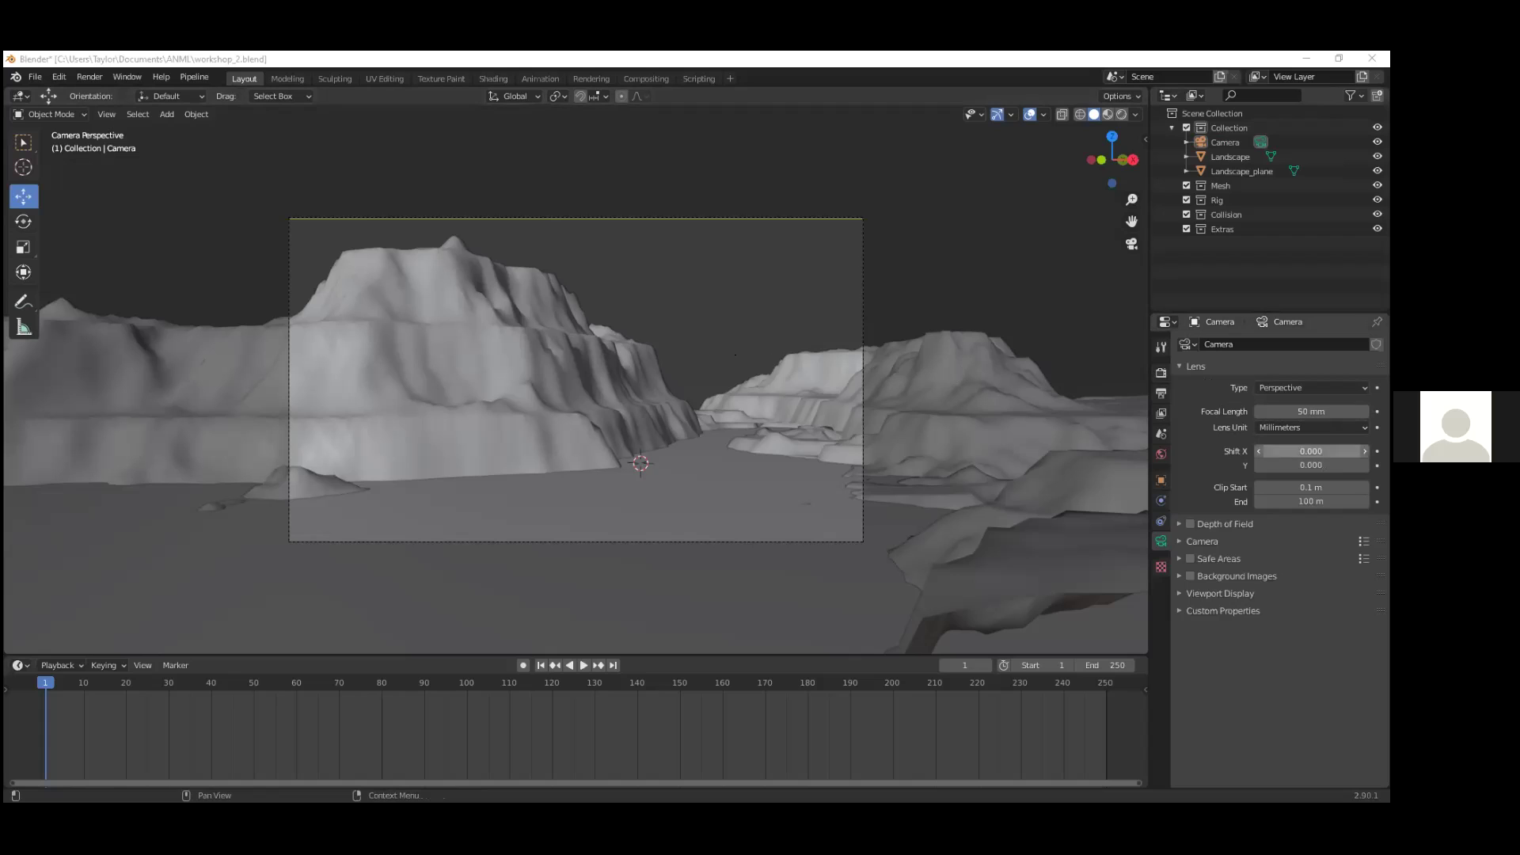
Step: Try a focal length of 24 mm on the camera
click(1311, 412)
text(24)
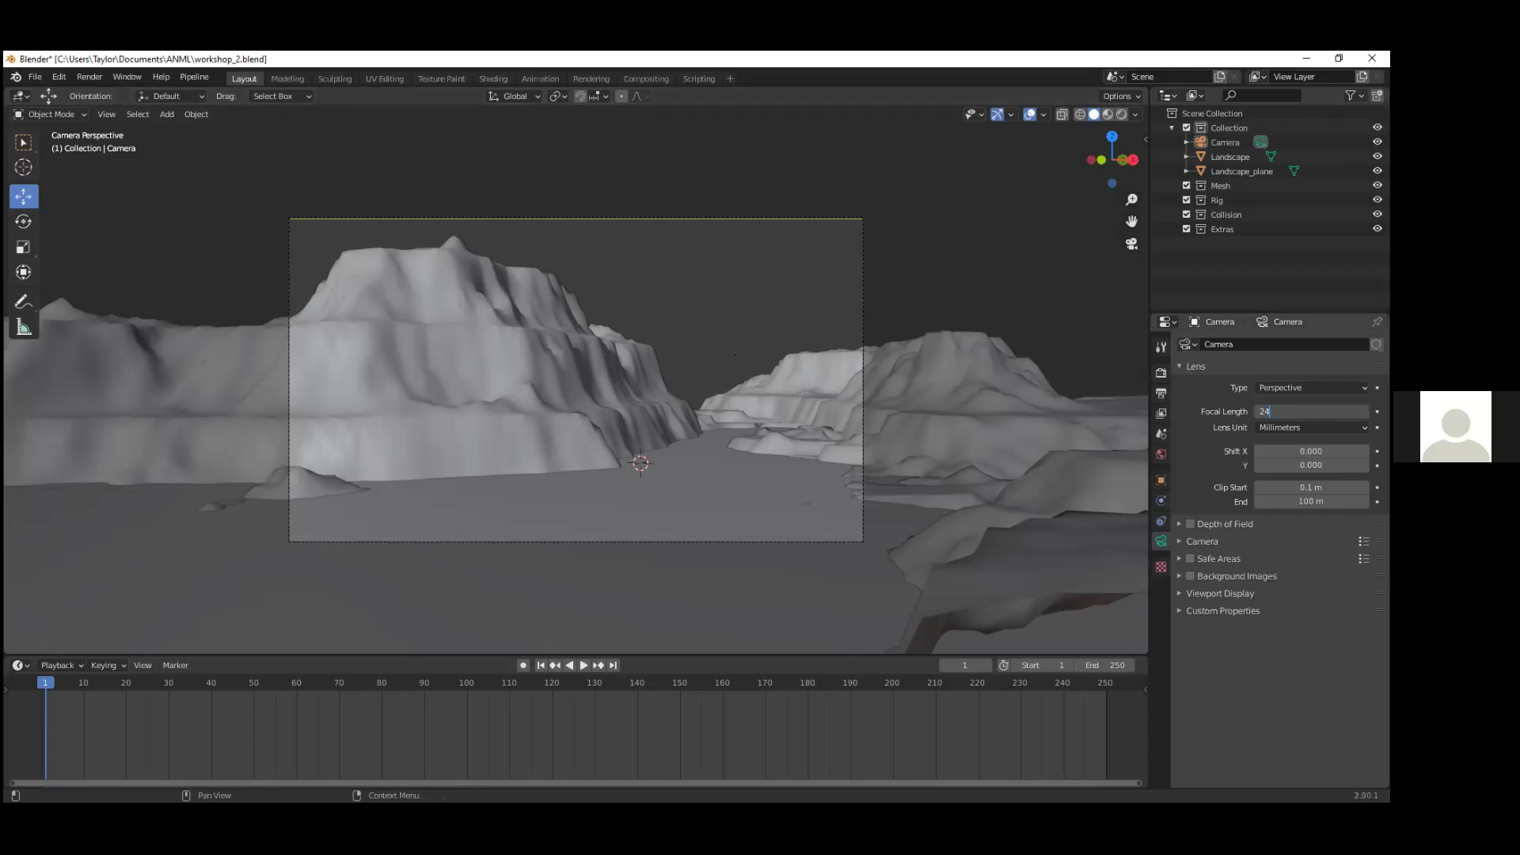
key(Return)
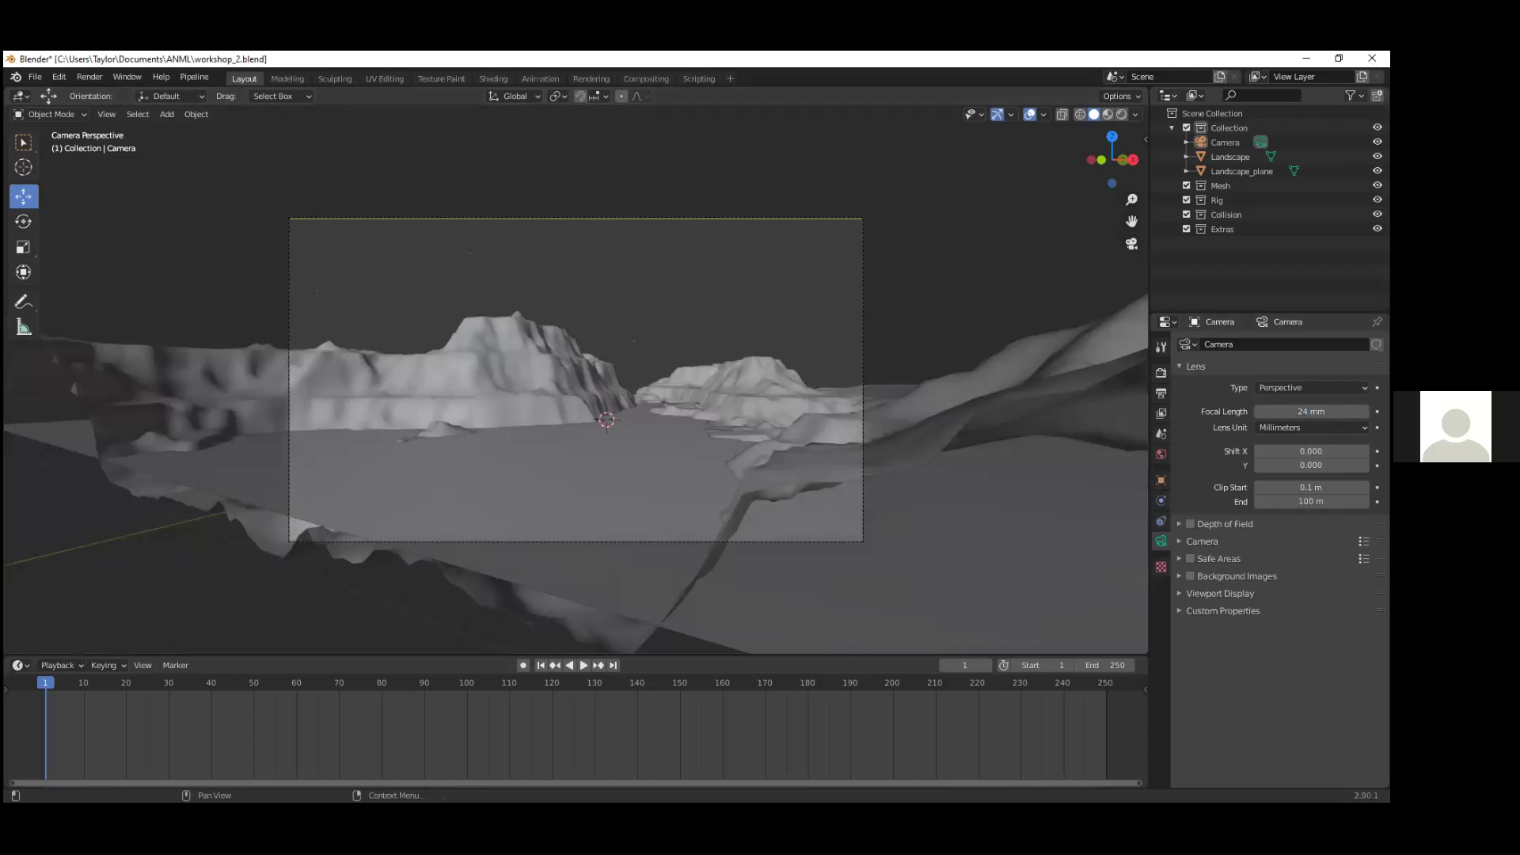
Step: Set the camera's focal length to 35 mm and save the file
click(1311, 412)
text(35)
key(Return)
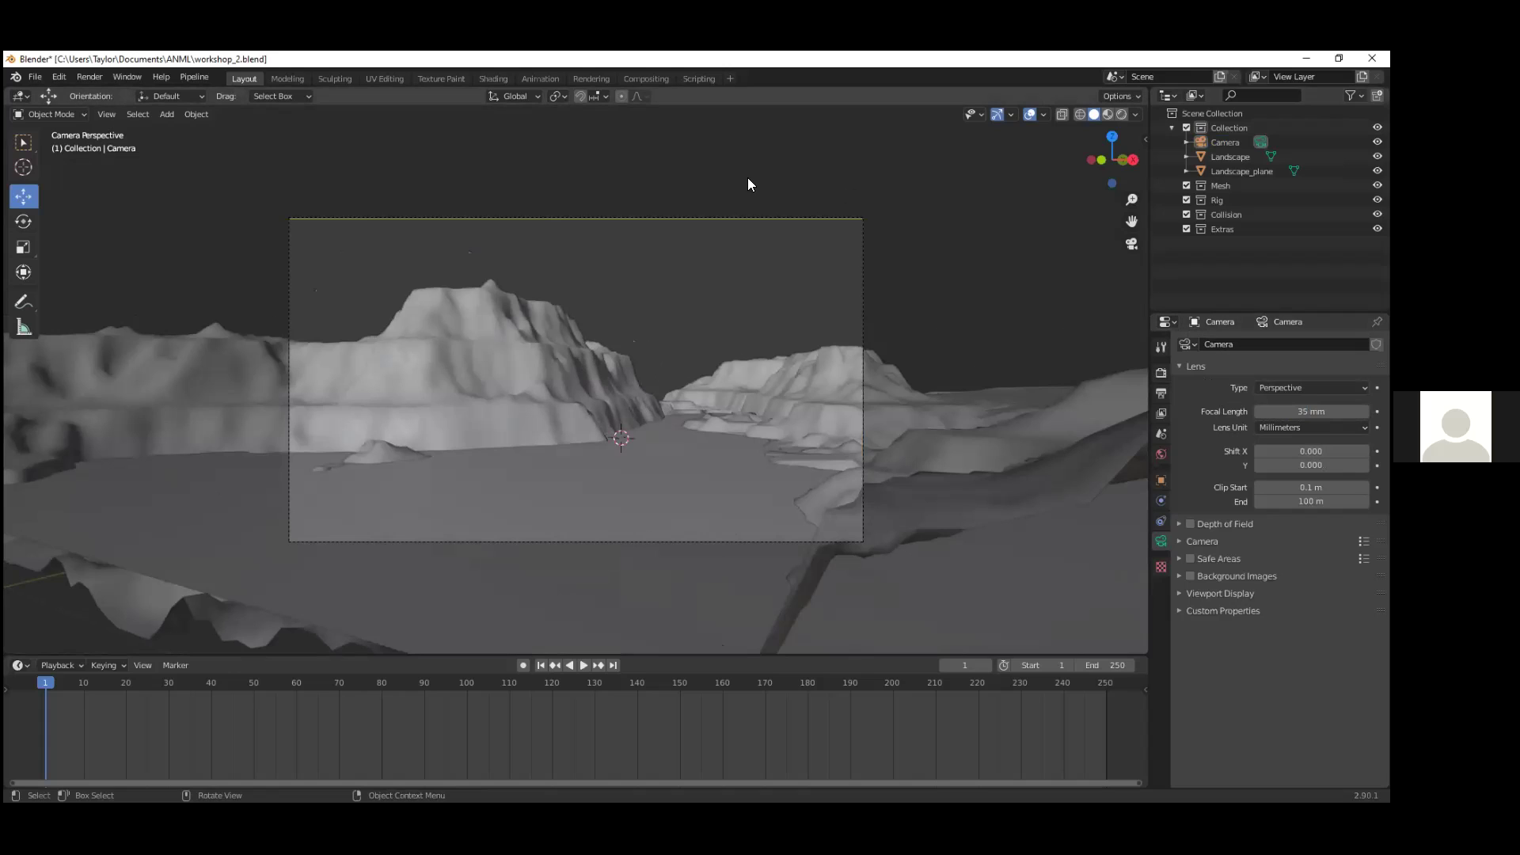
key(ctrl+s)
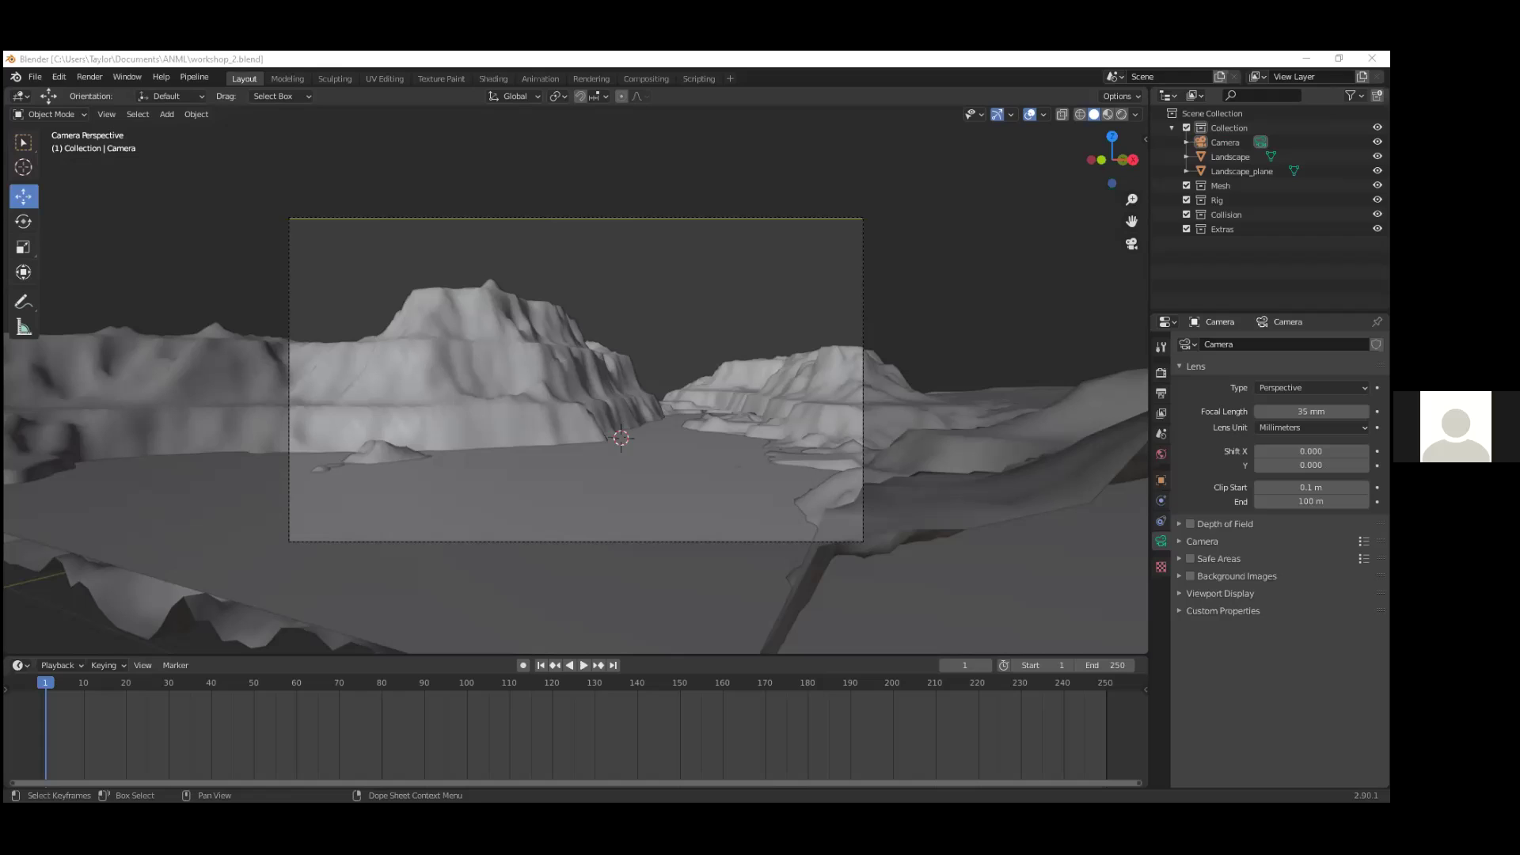
Step: Switch to Mixamo in the browser and download the CH48_NONPBR character as FBX Binary in Original Pose
key(alt+Tab)
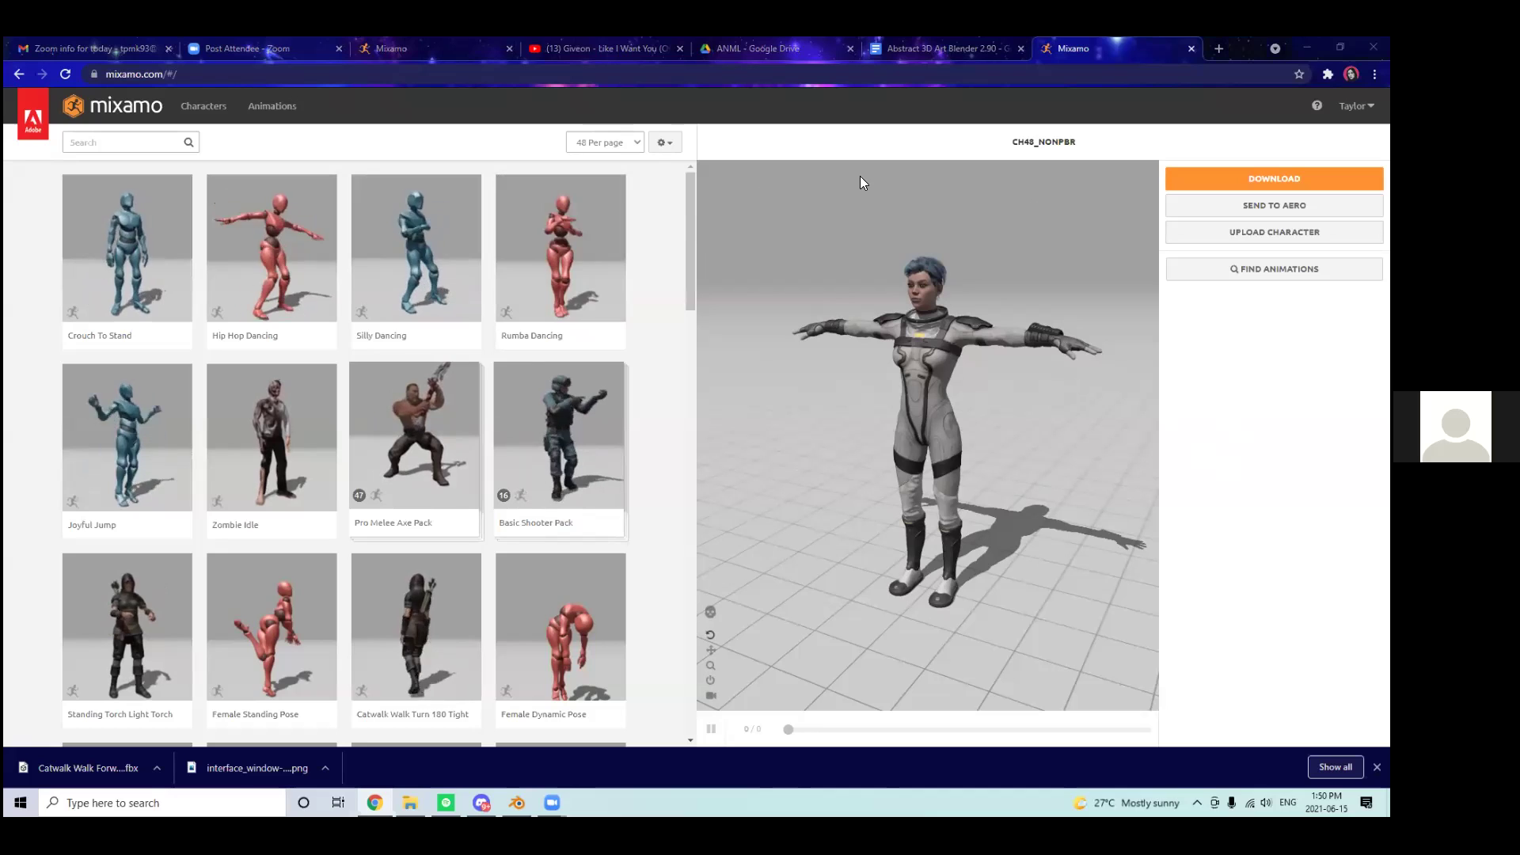
click(1355, 105)
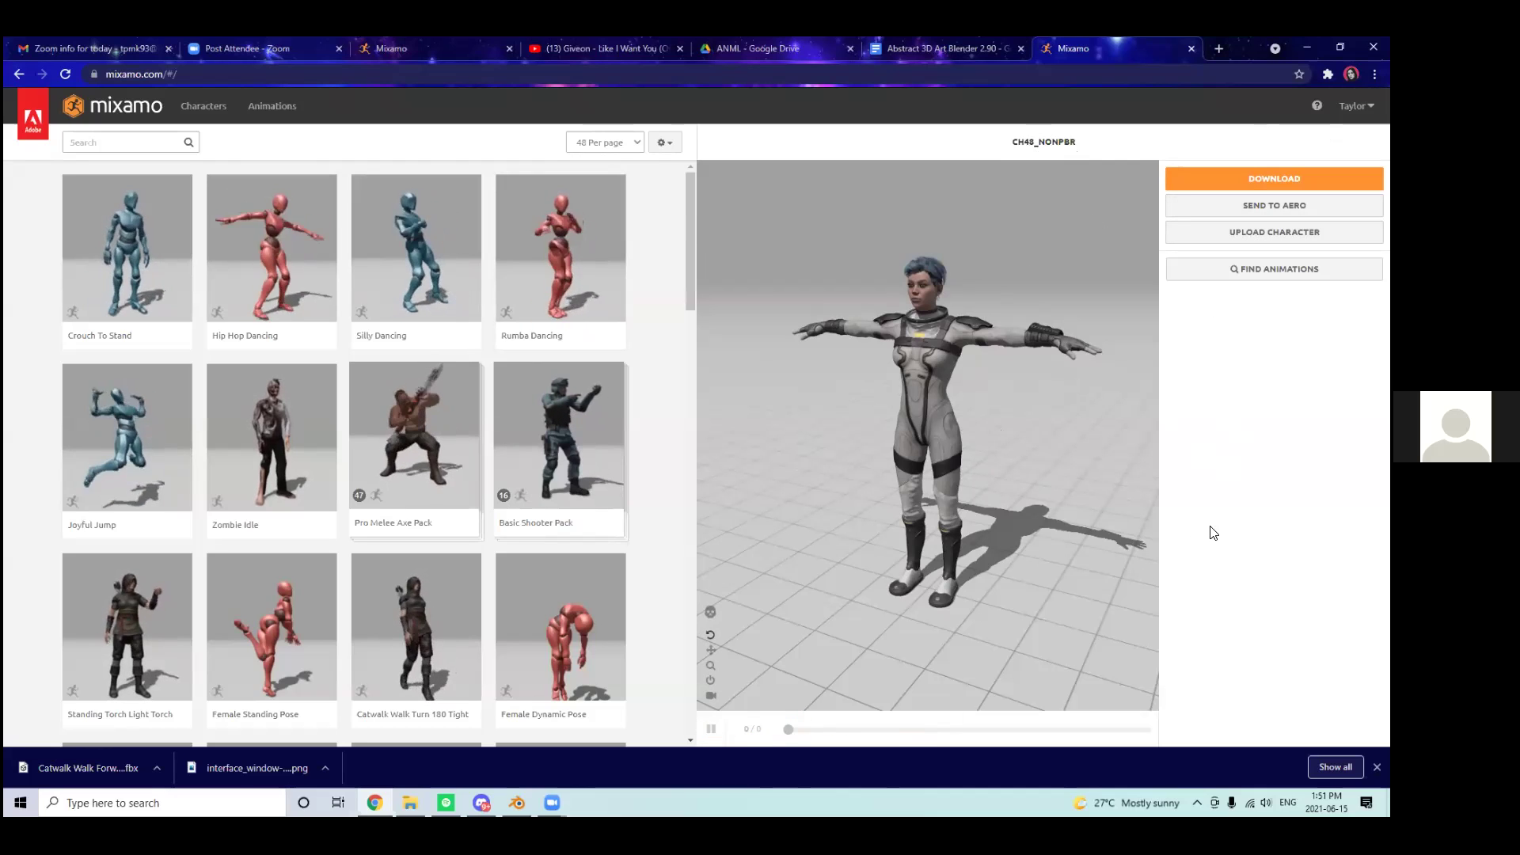
drag(777, 501, 909, 448)
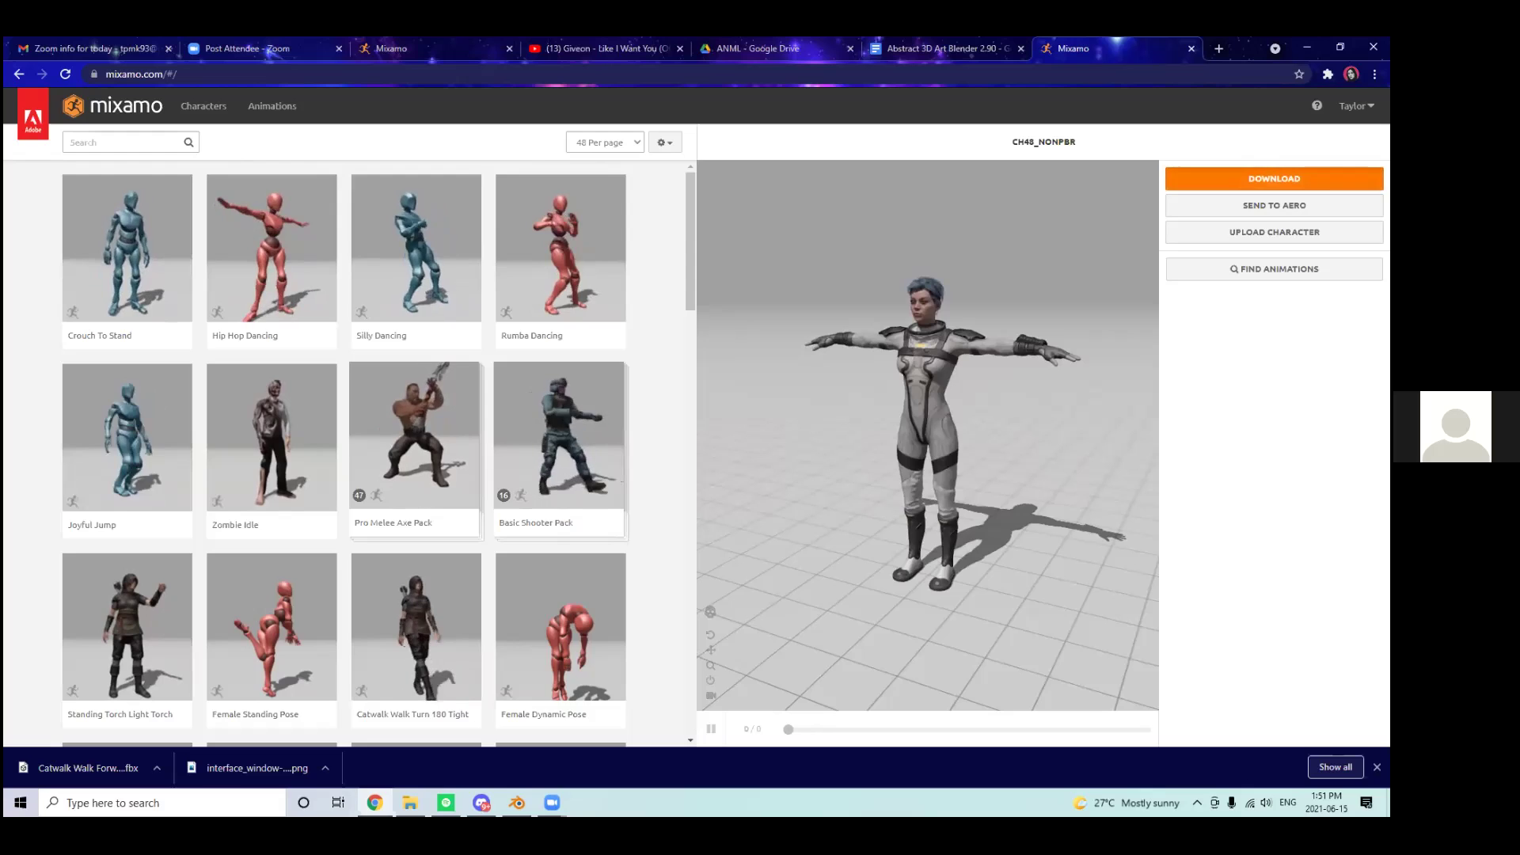
click(1273, 178)
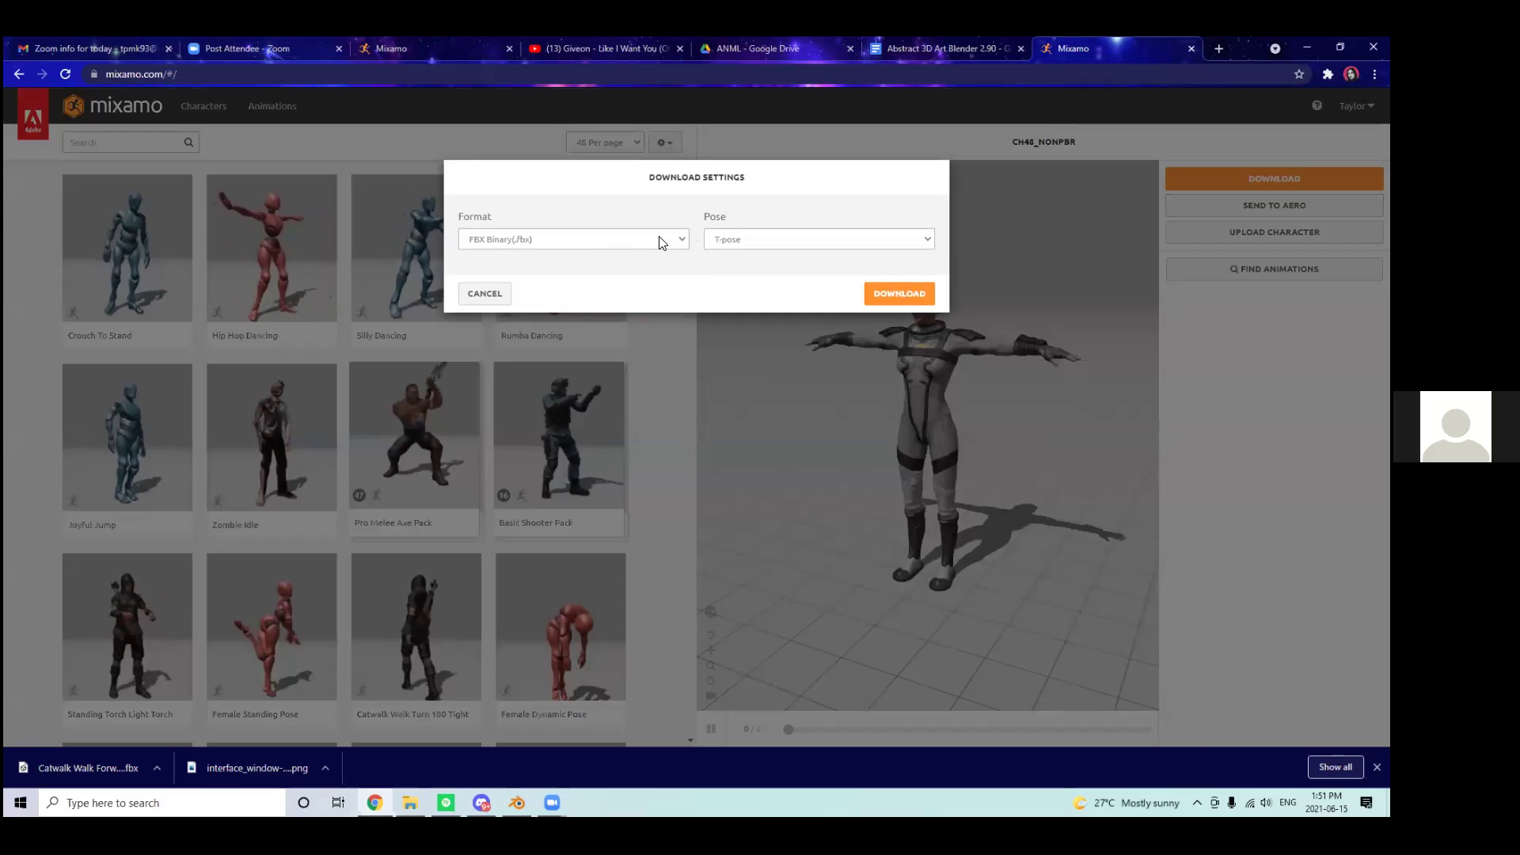
click(755, 238)
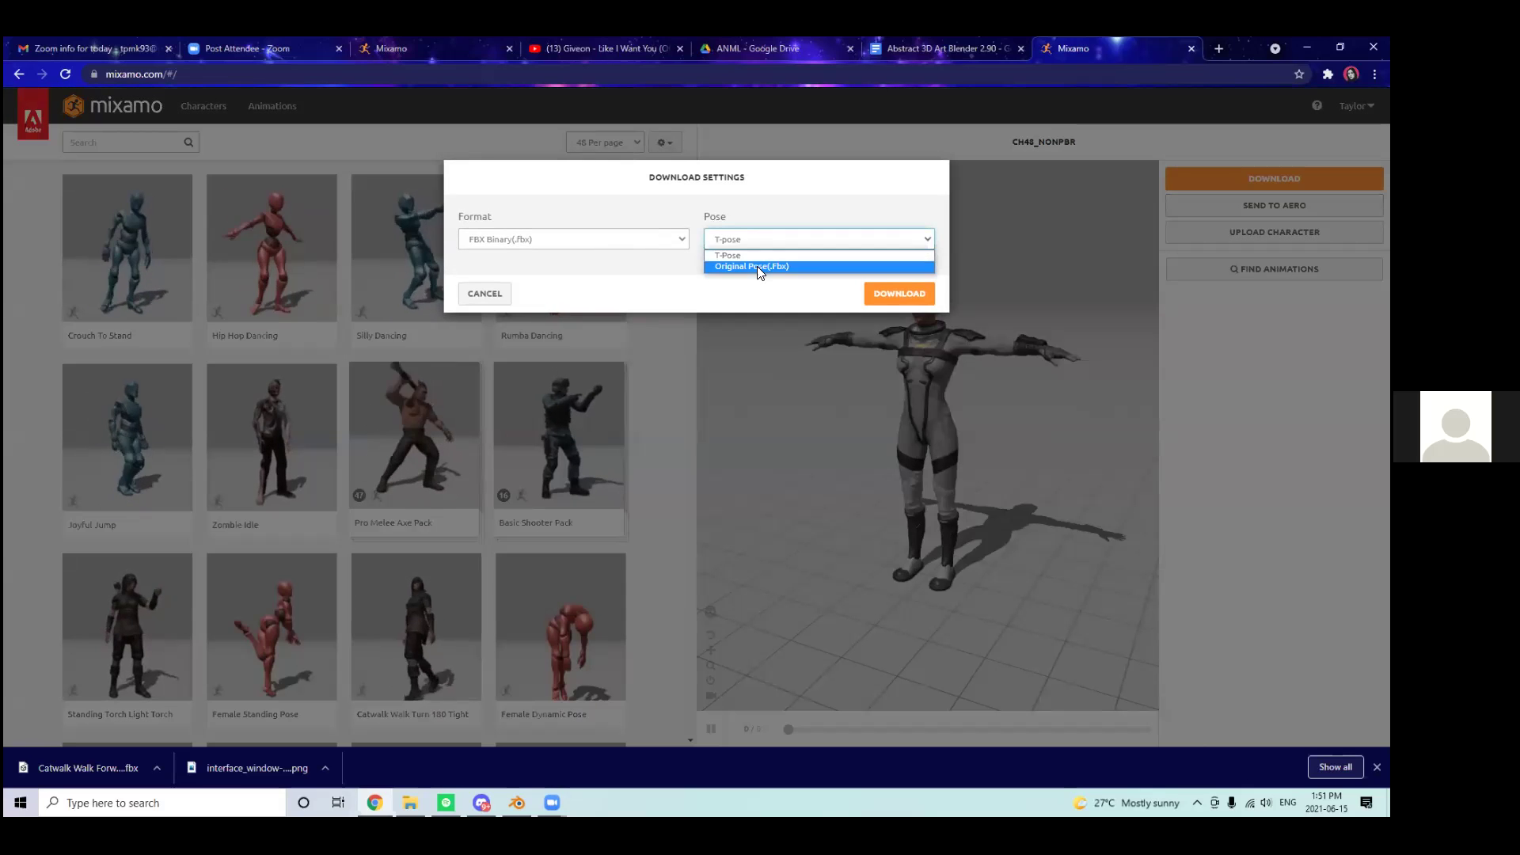
click(754, 266)
click(790, 244)
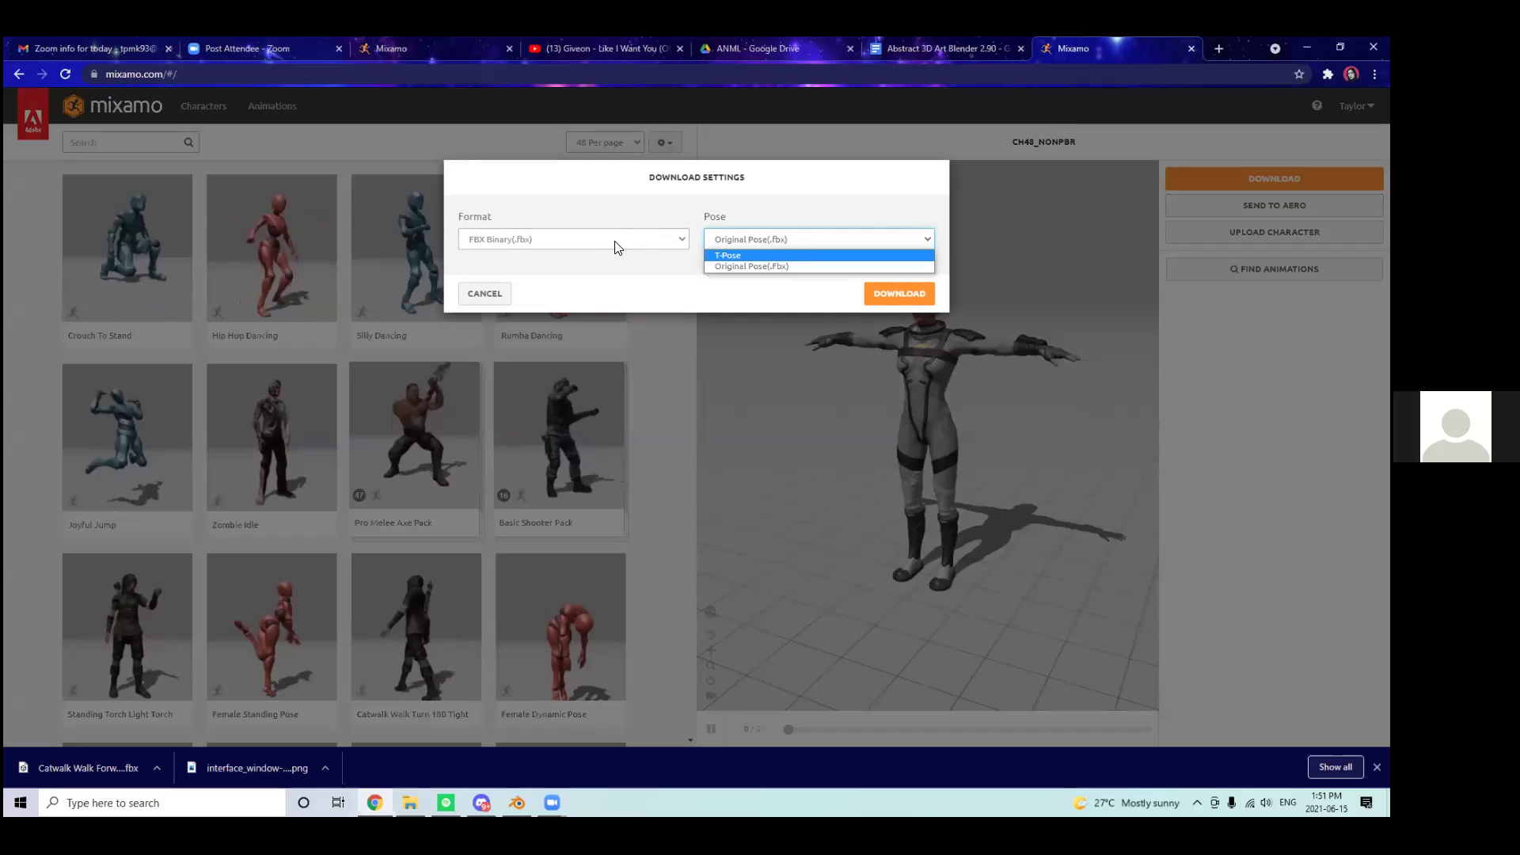
click(784, 265)
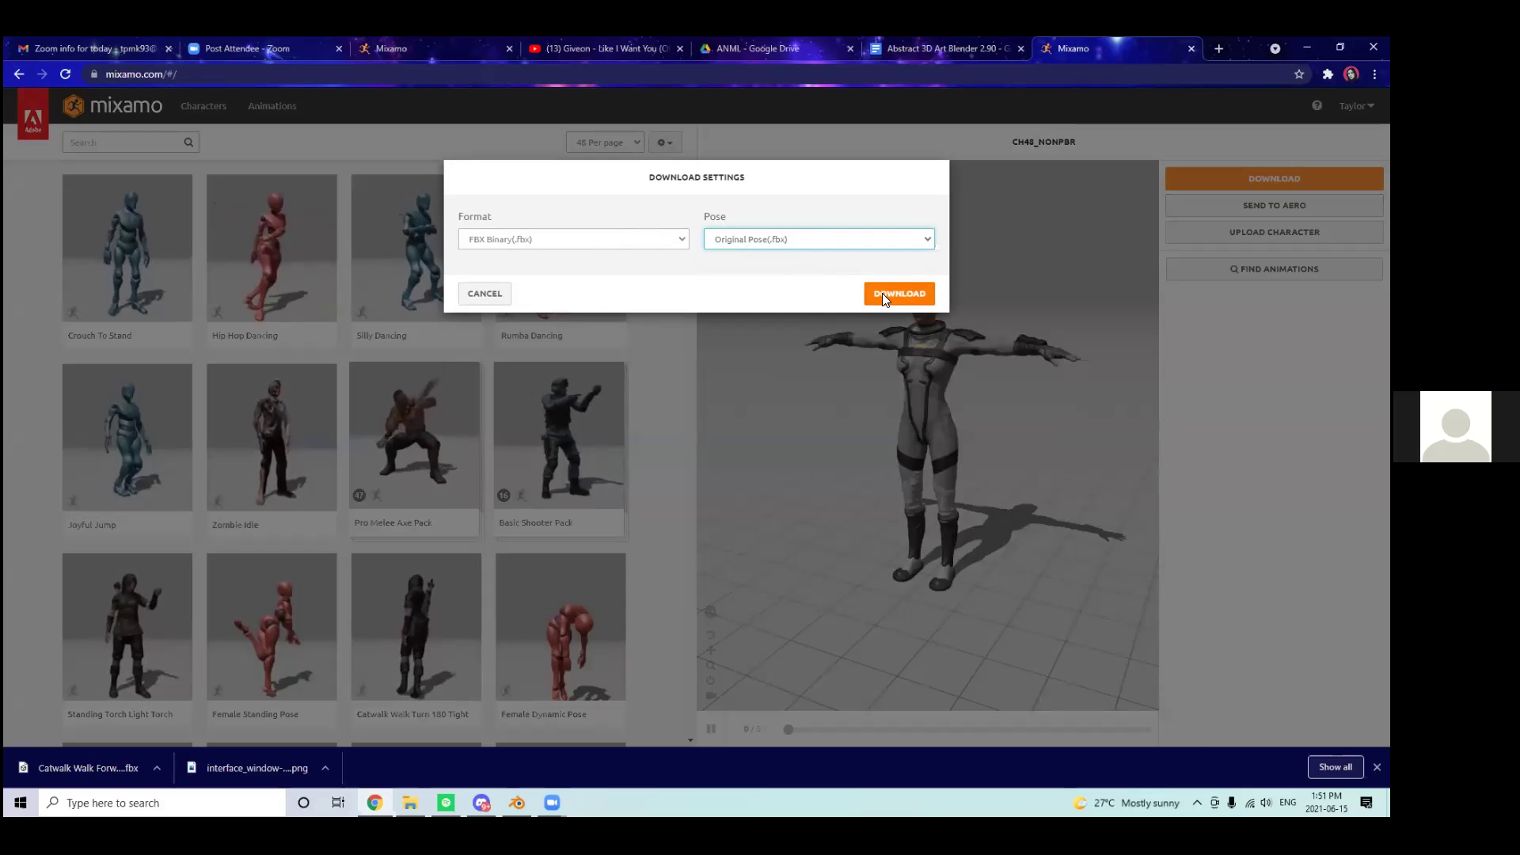
click(906, 295)
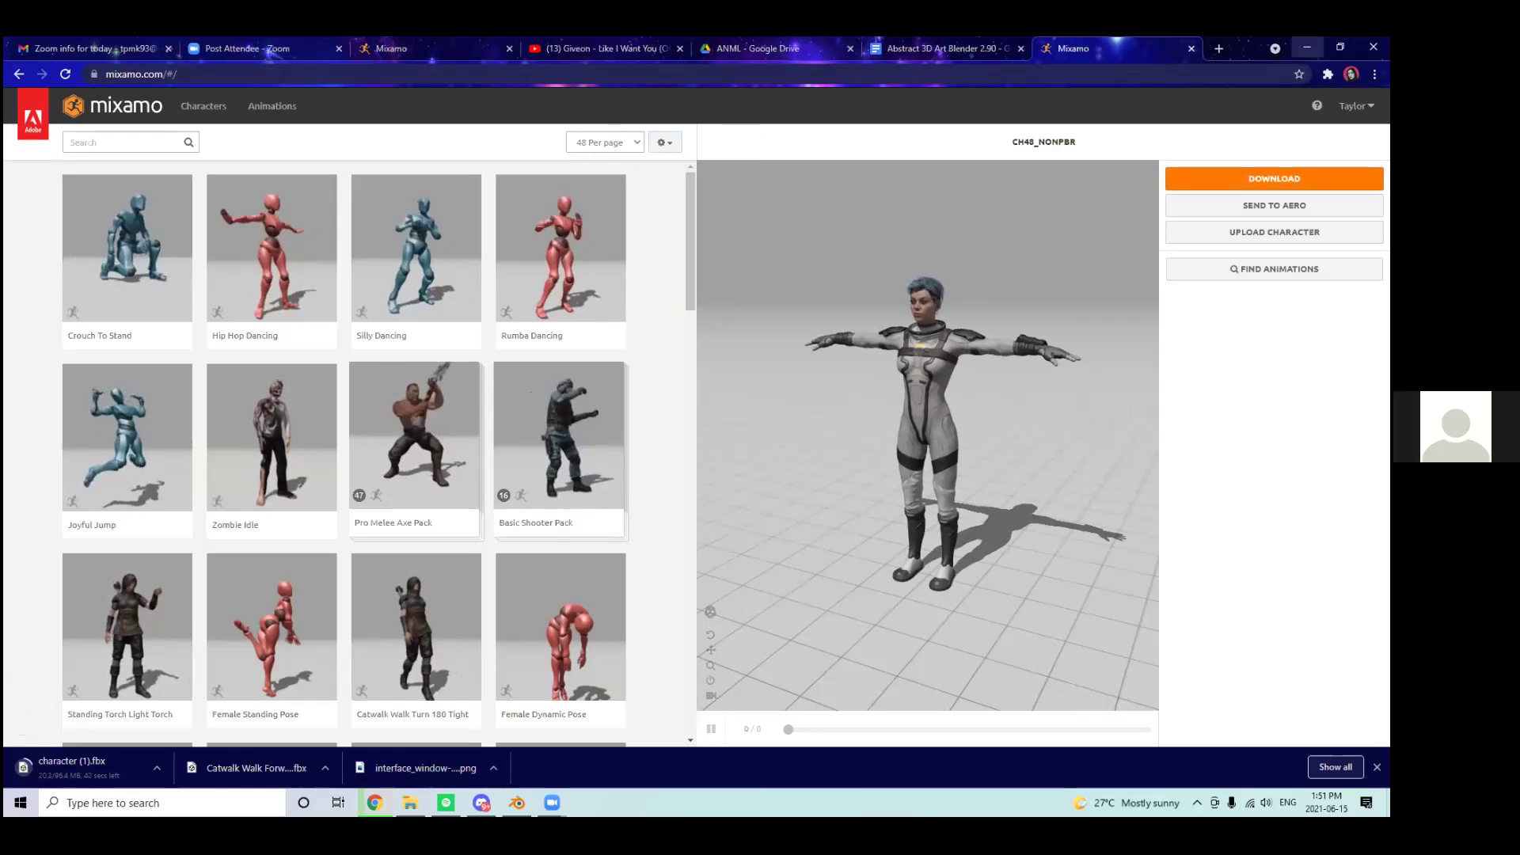
Step: Switch to Blender and import character.fbx from the Downloads folder at a scale of 0.1 with animation import turned off
click(1307, 47)
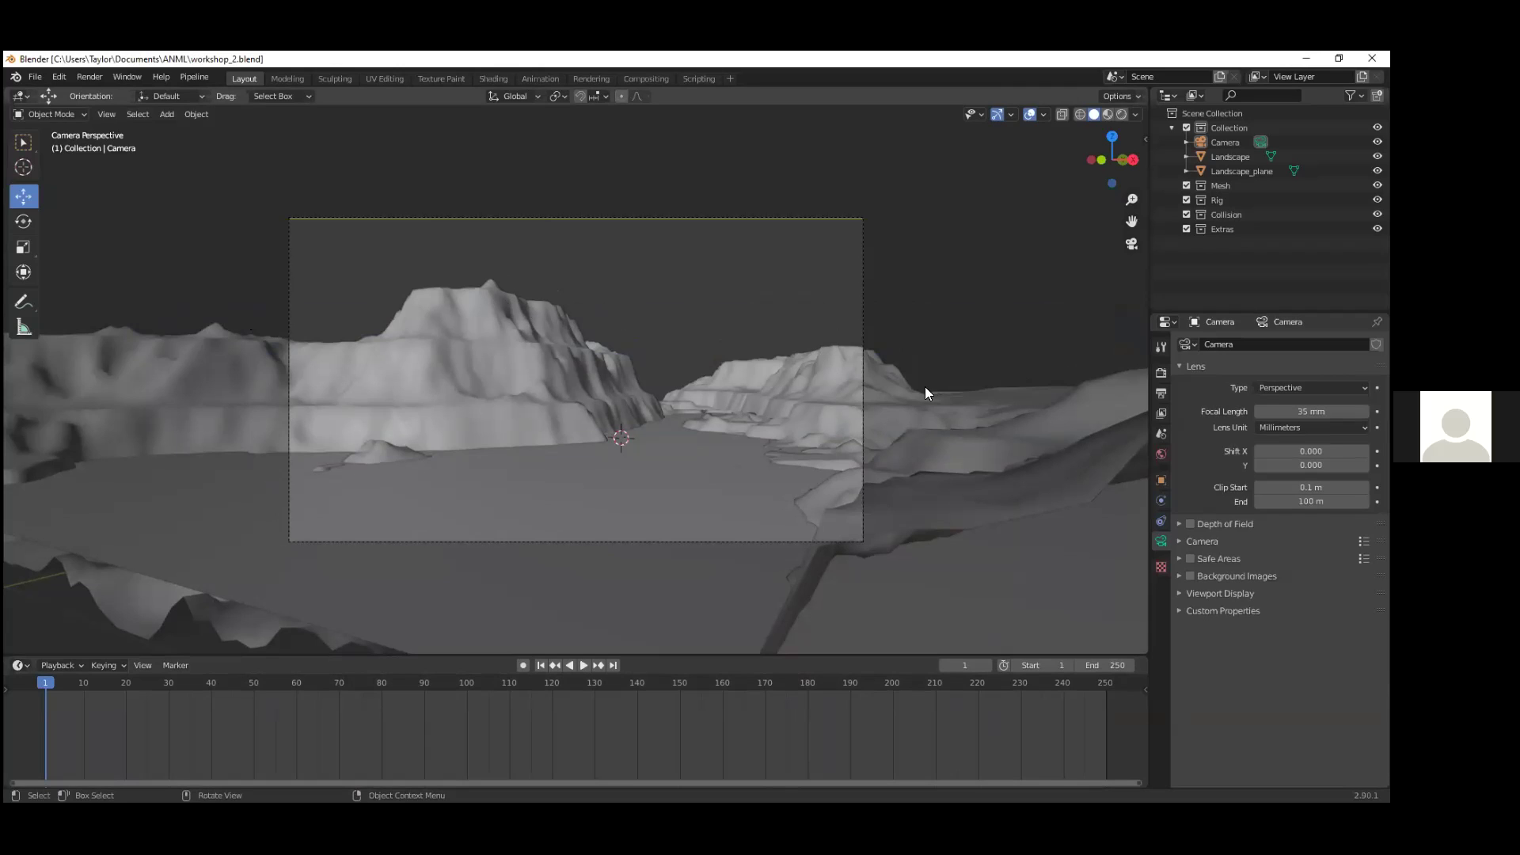
middle_drag(930, 370, 589, 333)
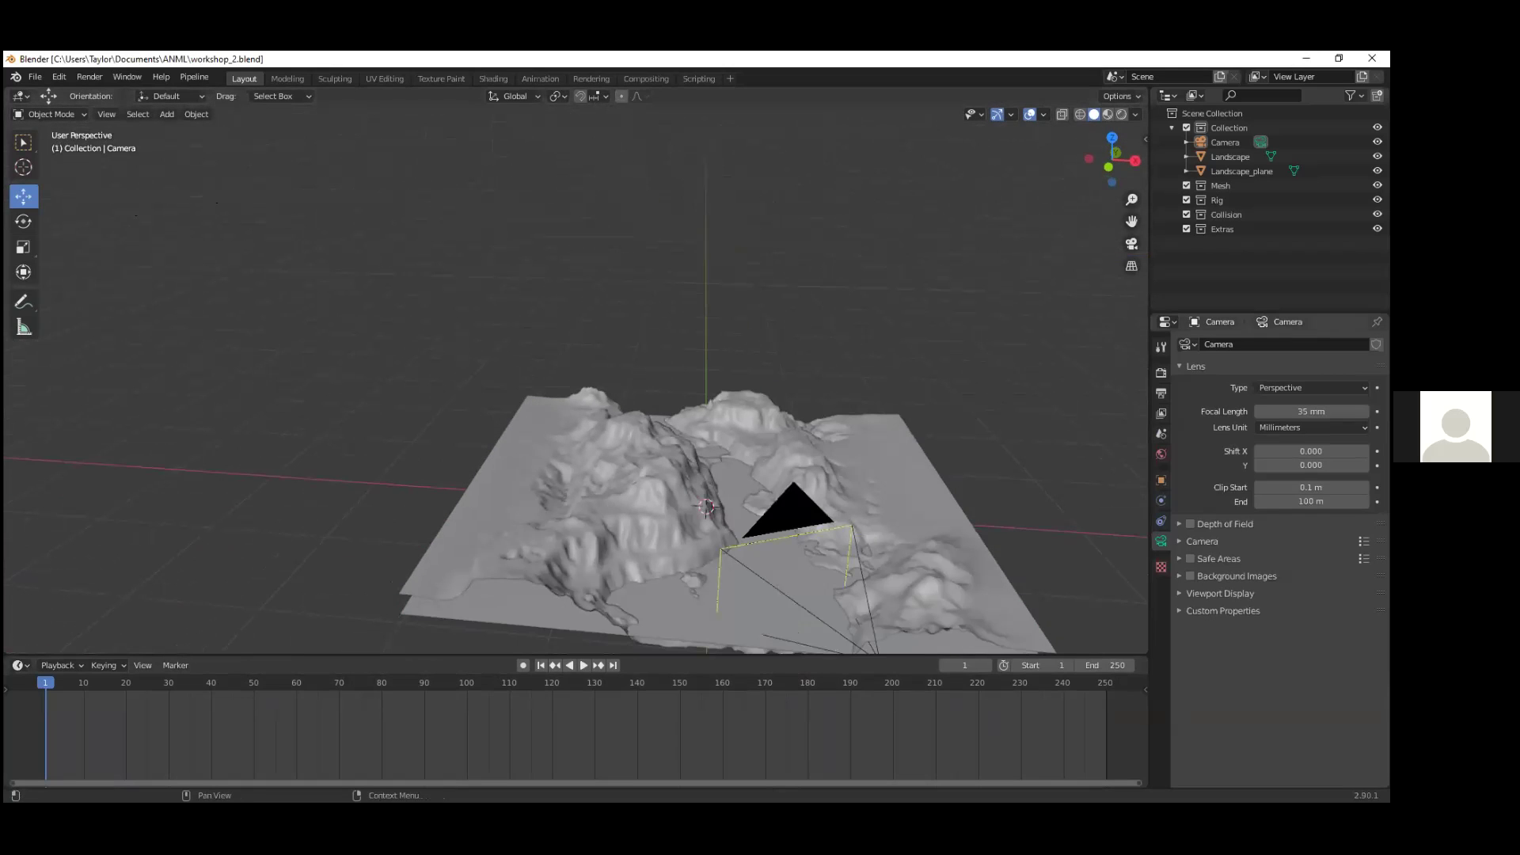
click(34, 77)
mouse_move(71, 272)
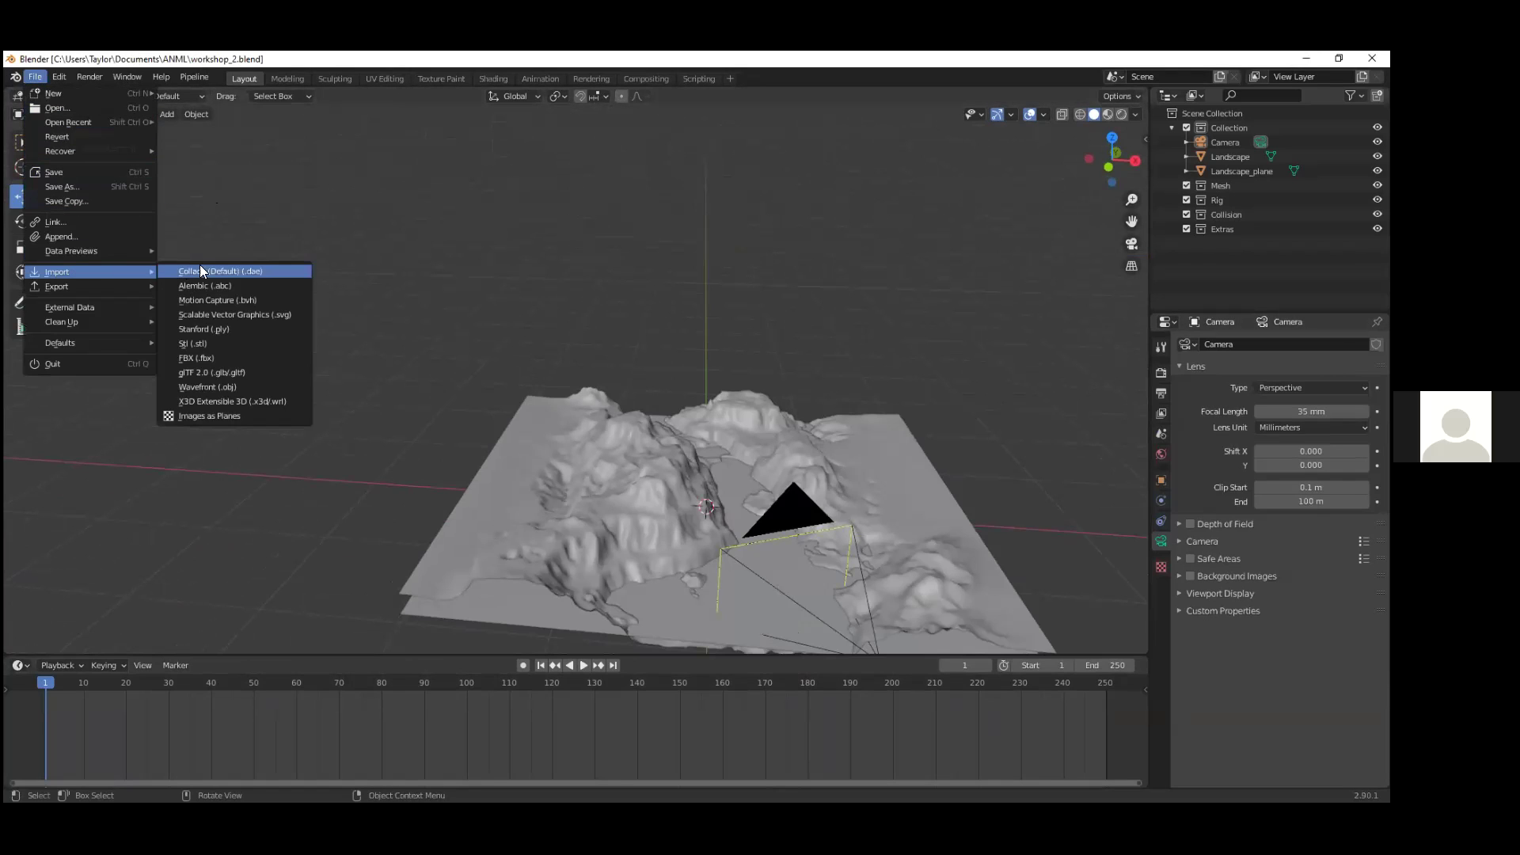
click(212, 357)
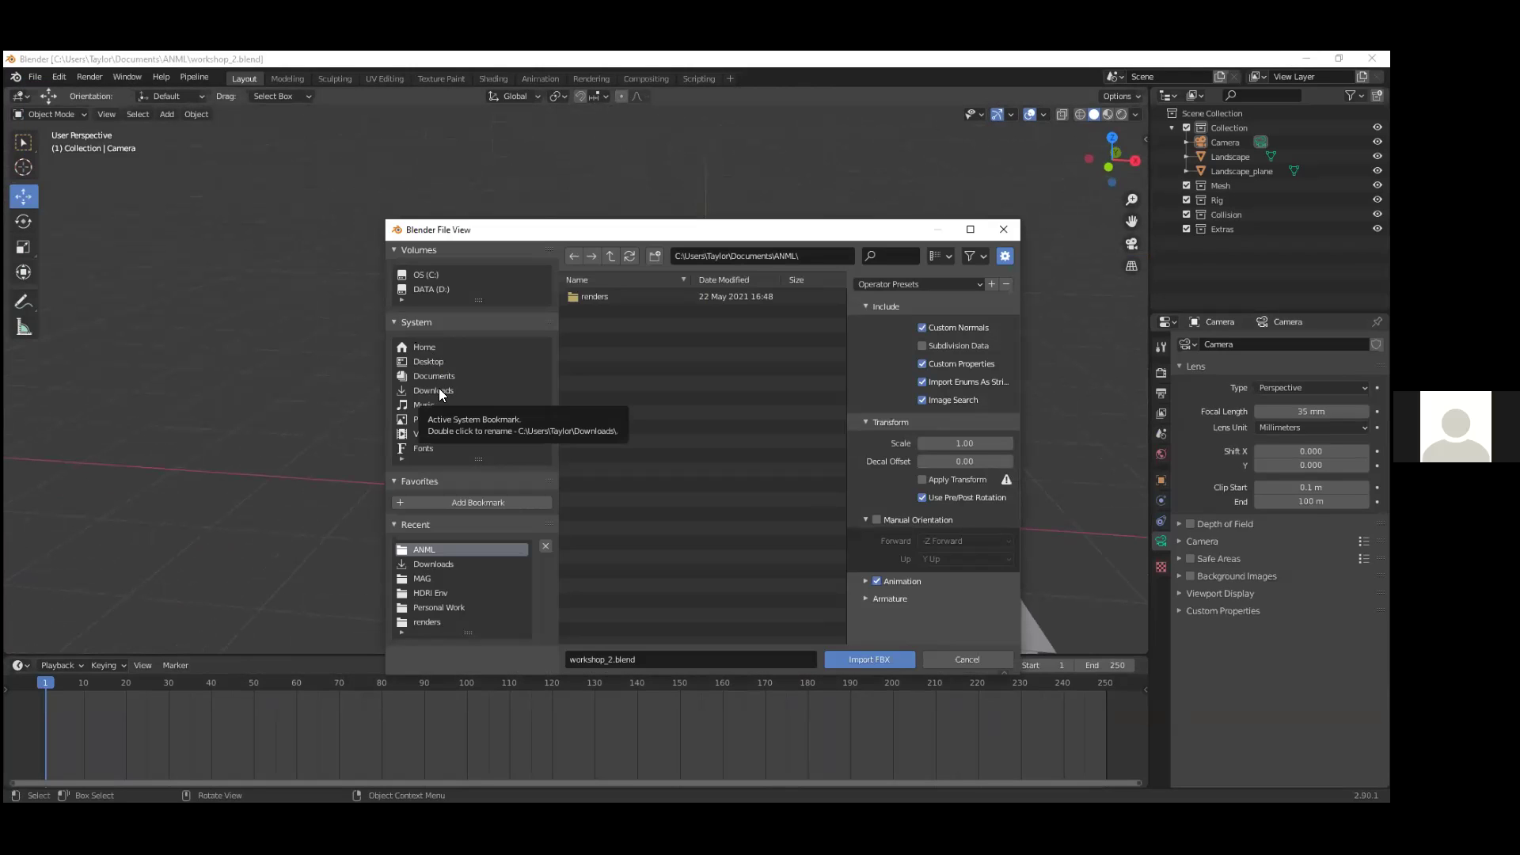
click(438, 388)
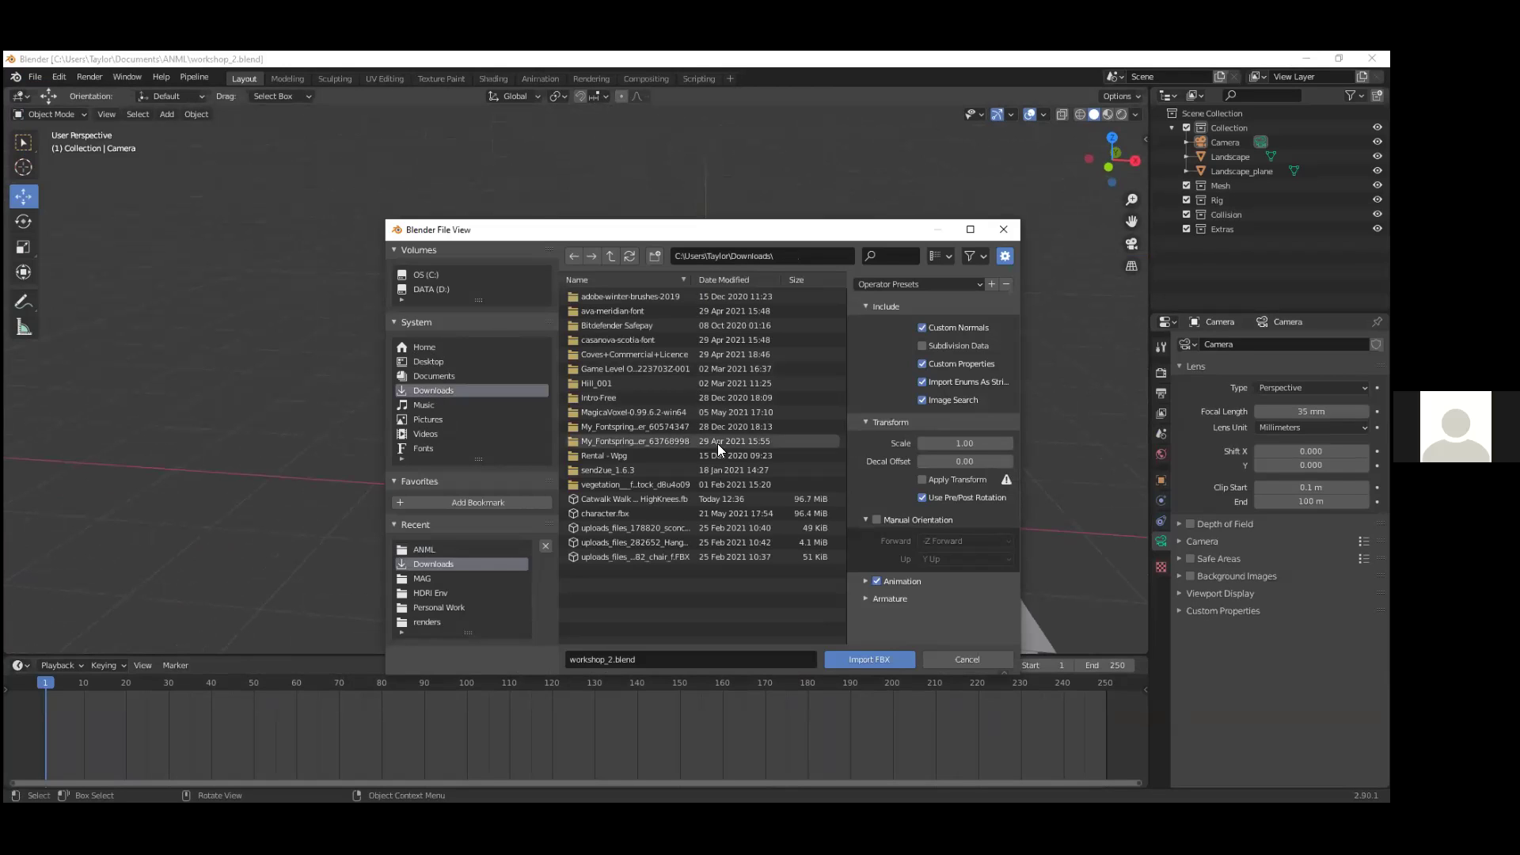
click(593, 514)
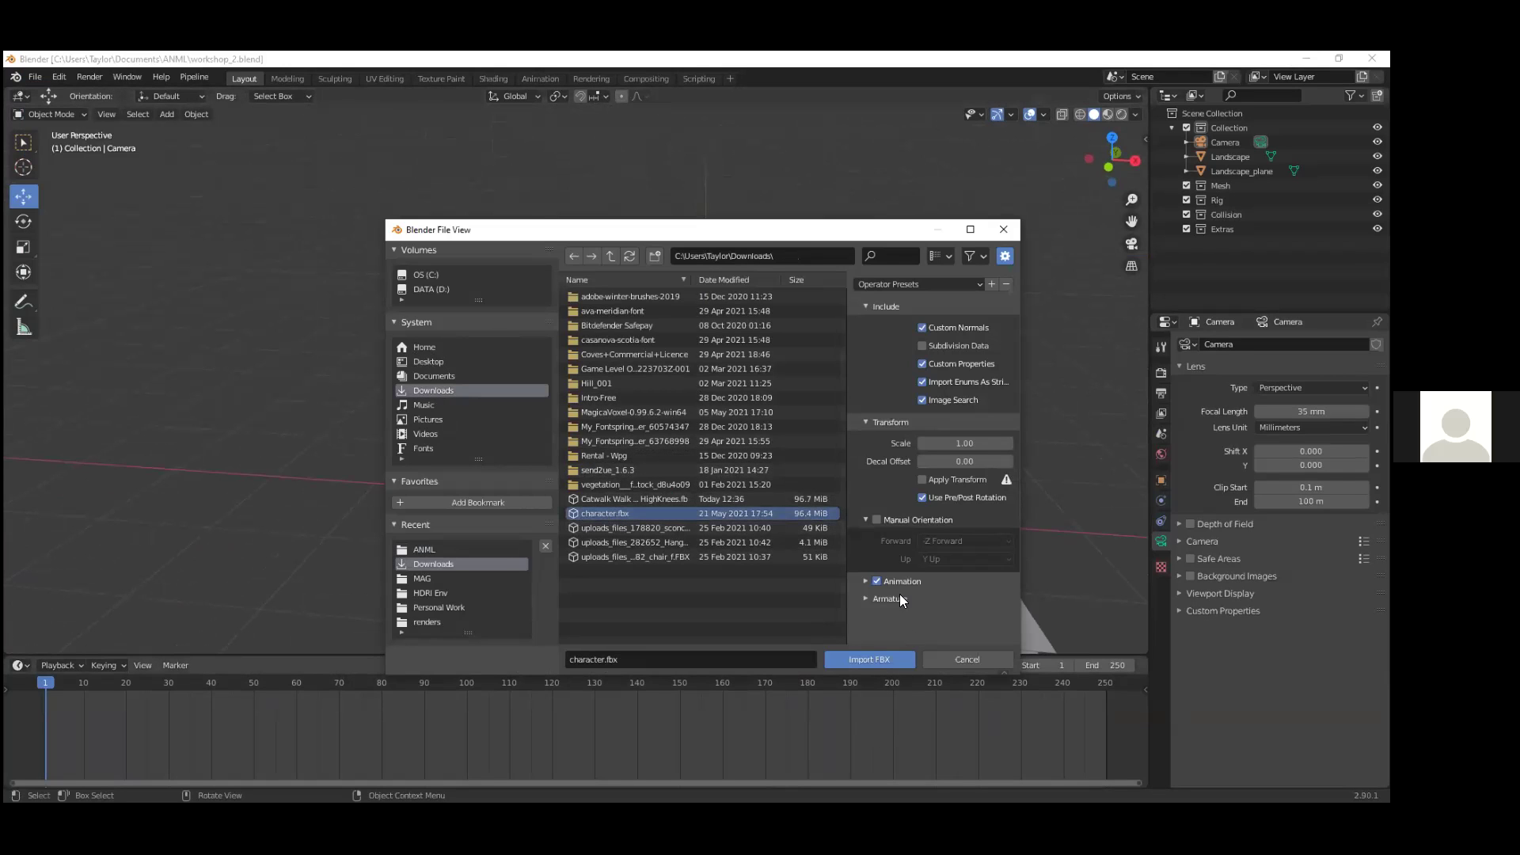
click(876, 581)
click(976, 443)
text(0.1)
click(878, 664)
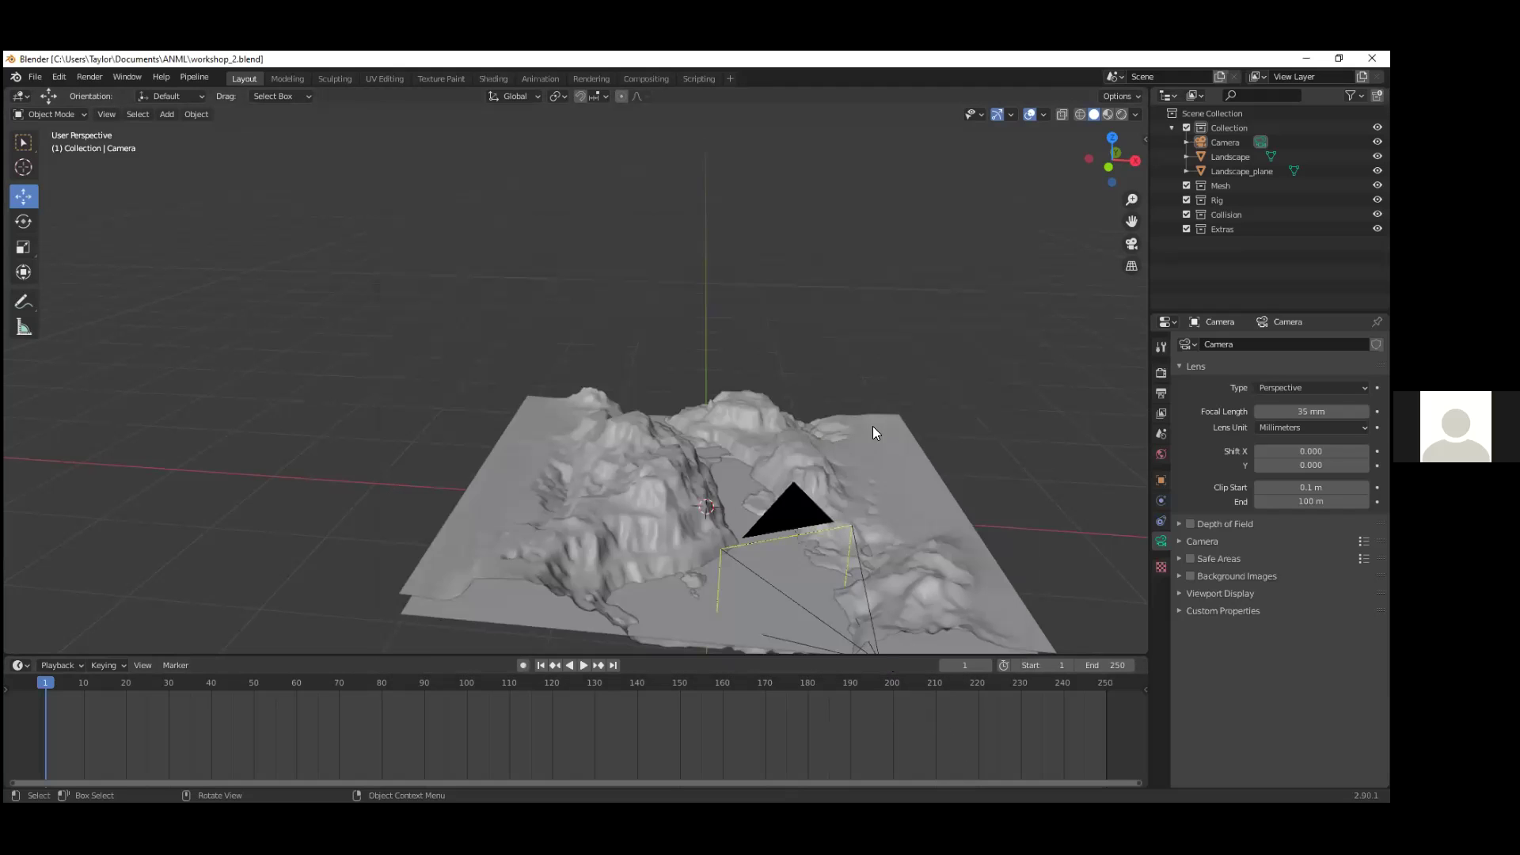
Step: Raise the imported character about 1.09 m along Z so it stands clear of the landscape
scroll(859, 431, down, 6)
scroll(671, 397, up, 8)
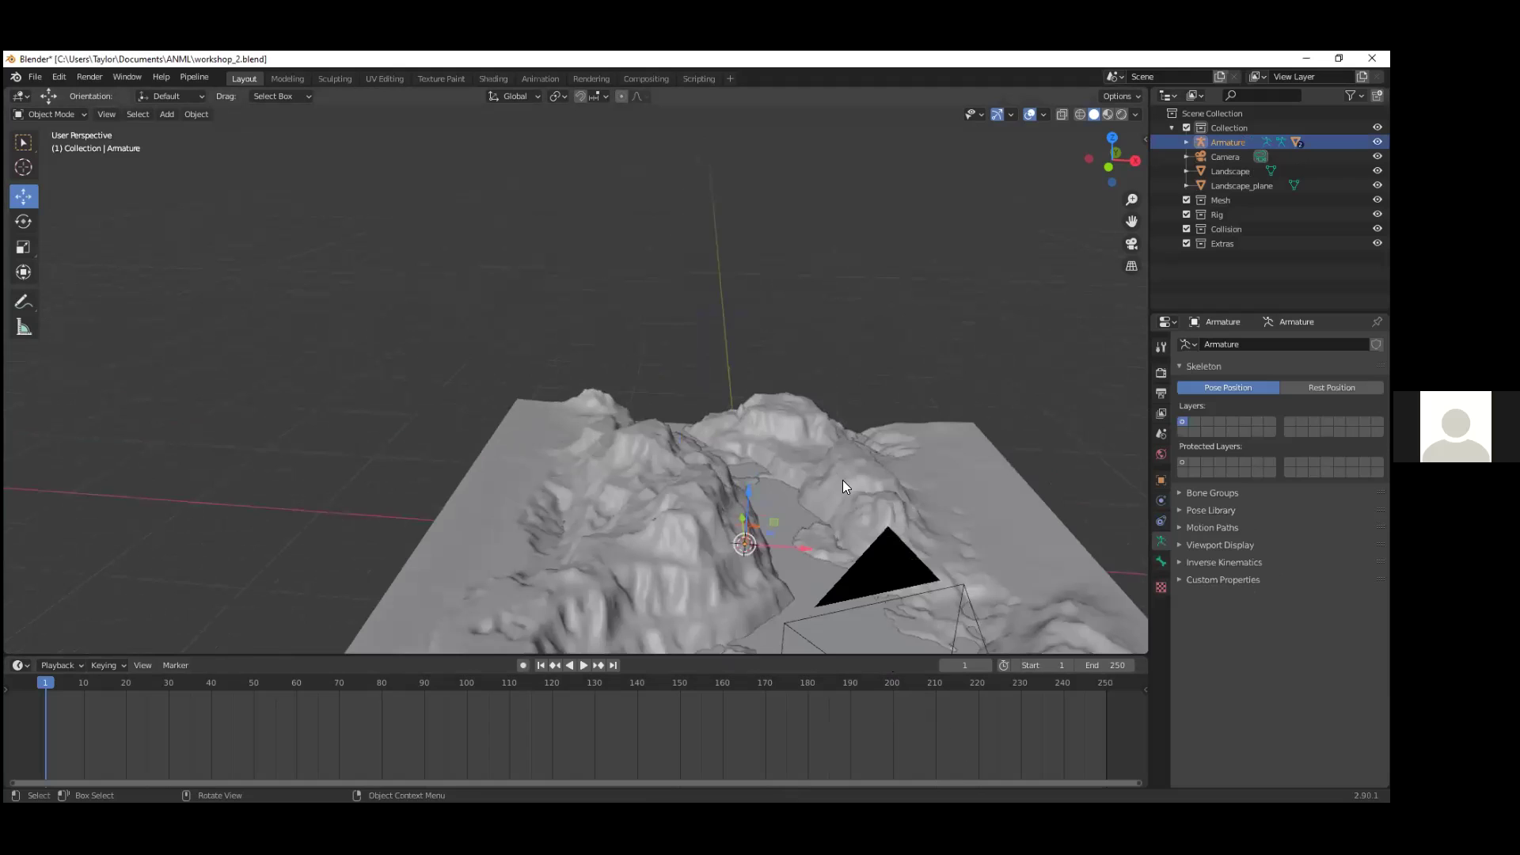
drag(749, 489, 756, 339)
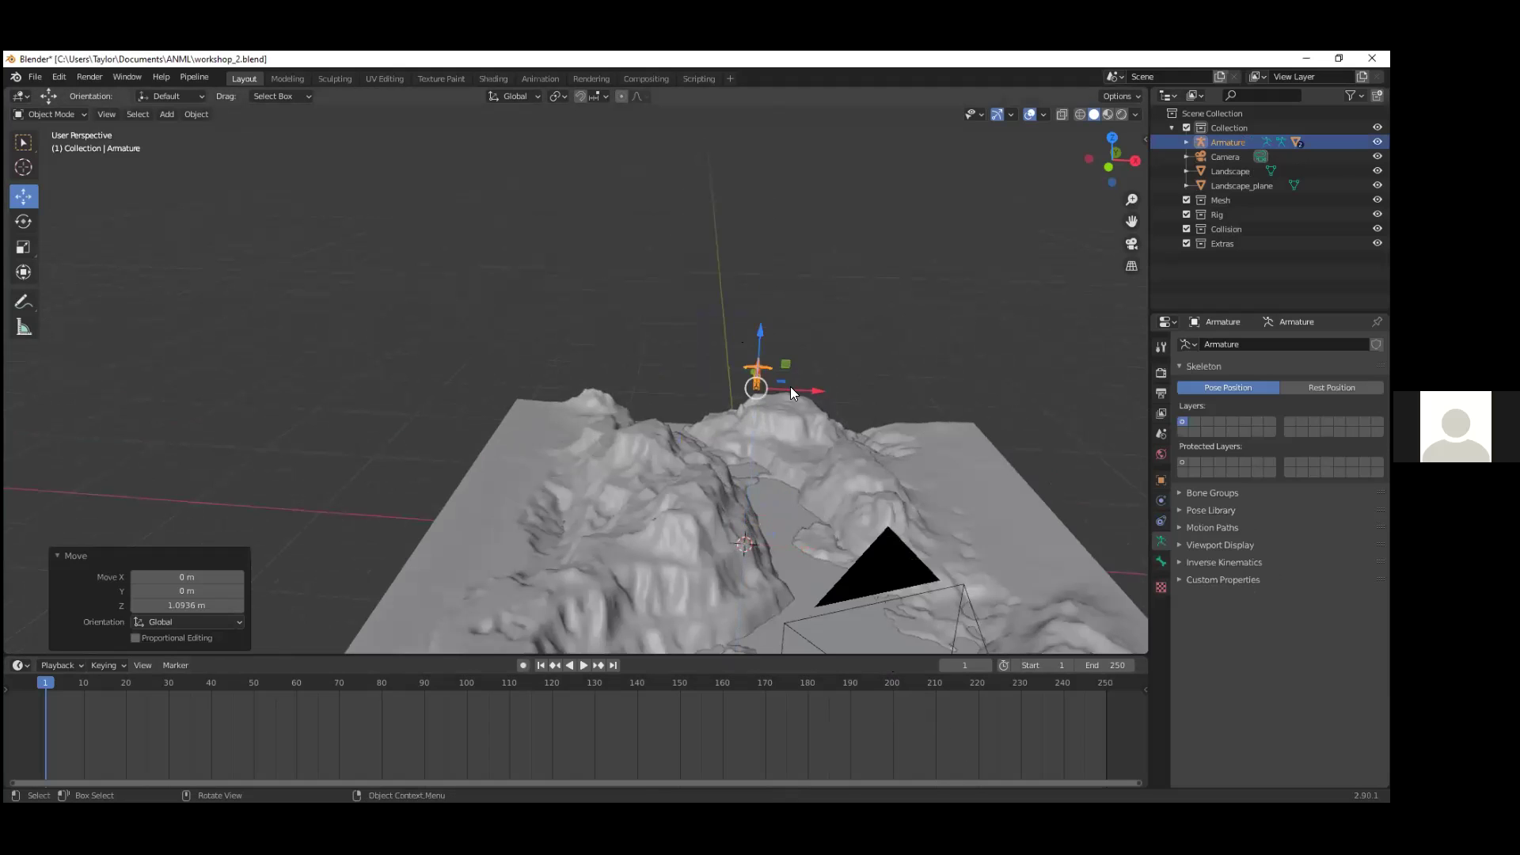
key(KP_3)
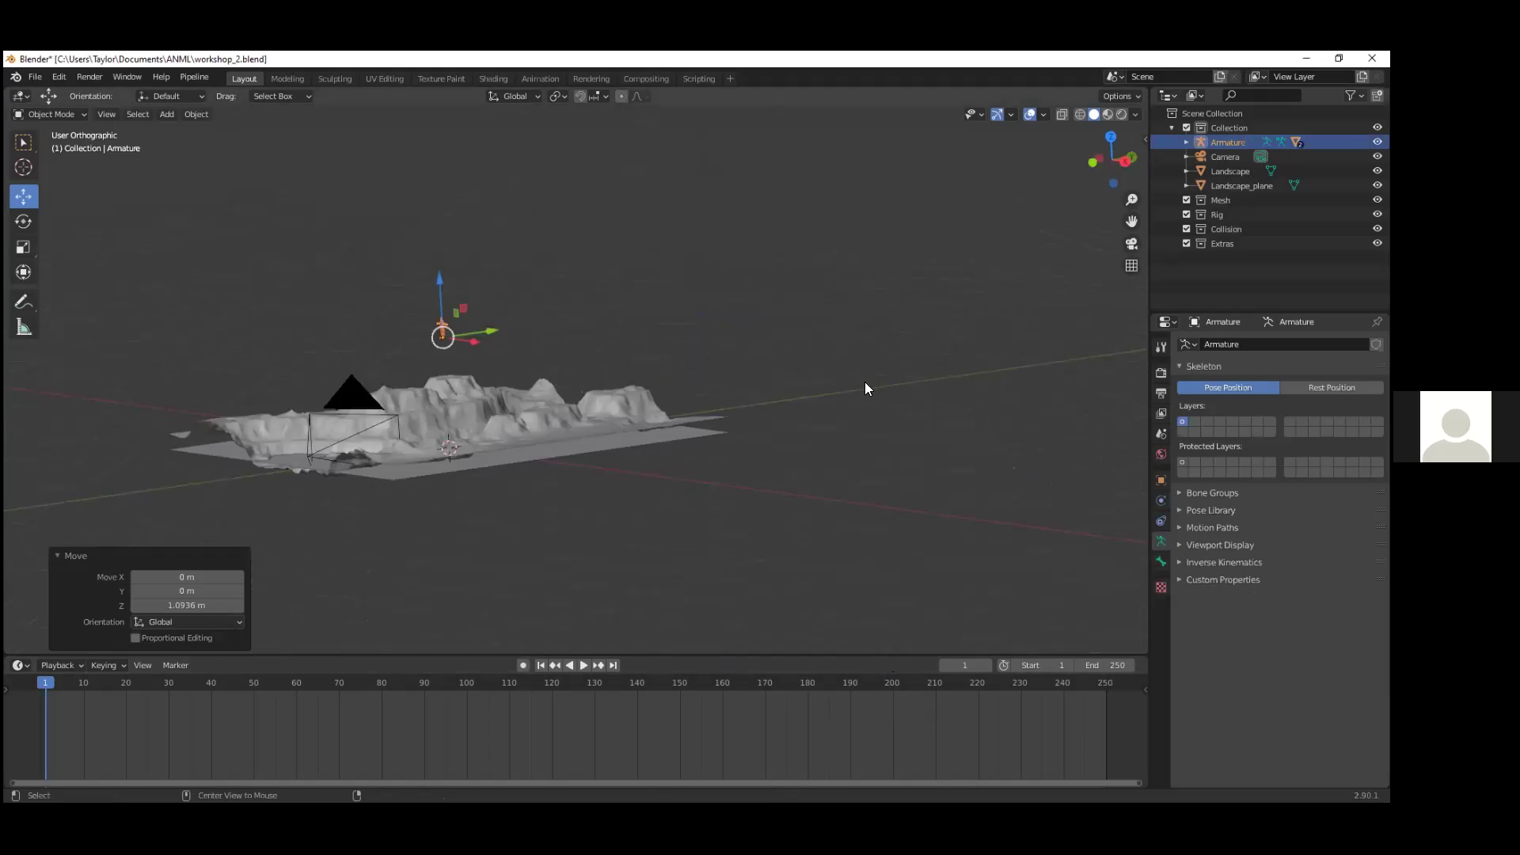
Step: Move the character down onto the water surface in front of the camera, standing inside the camera frame
middle_drag(489, 345, 624, 302)
scroll(624, 302, down, 2)
drag(611, 313, 652, 554)
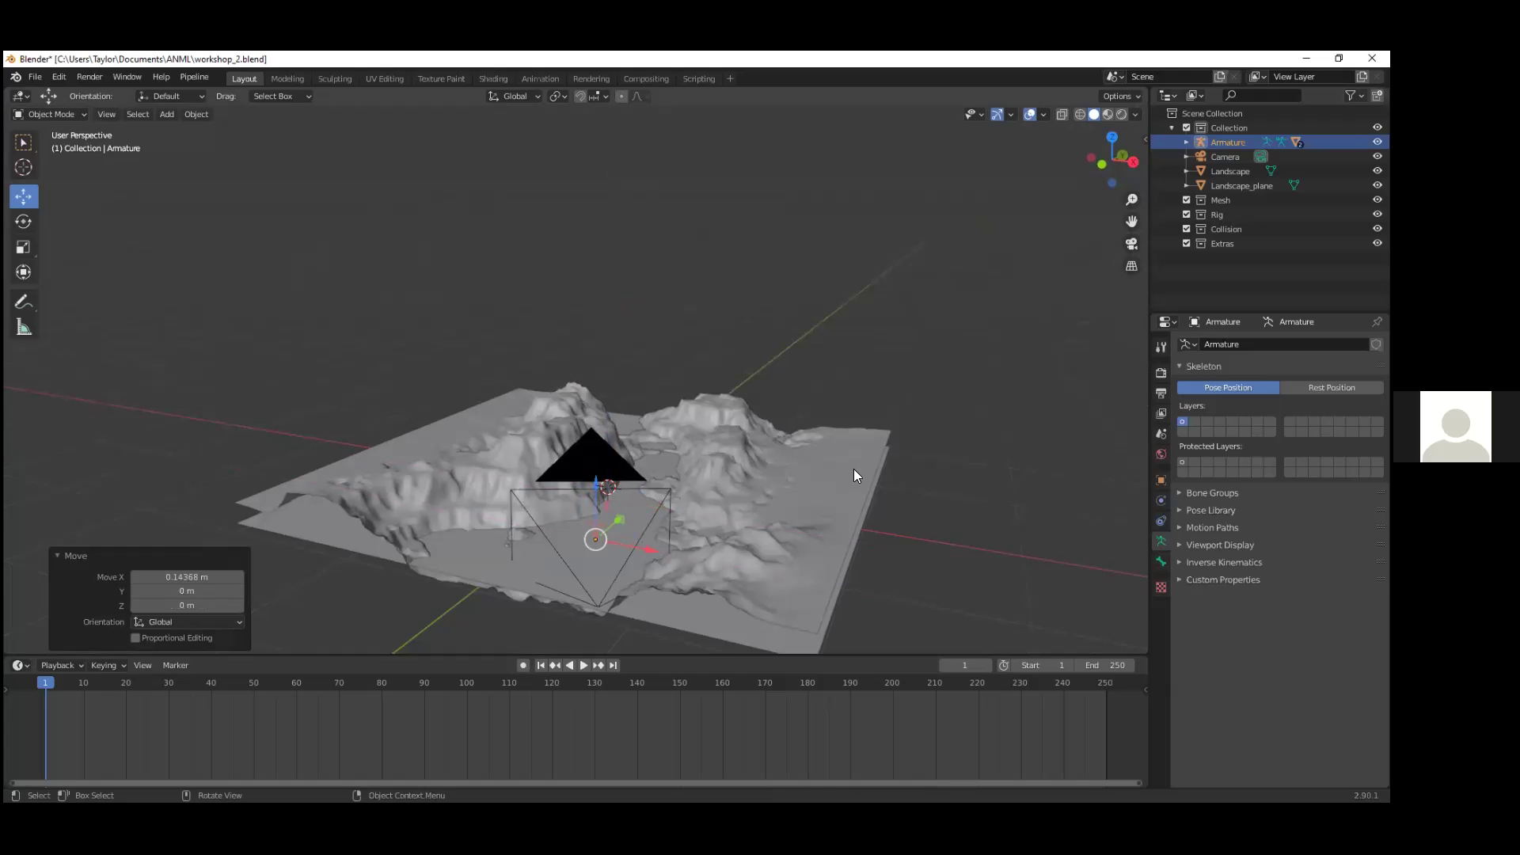
key(KP_0)
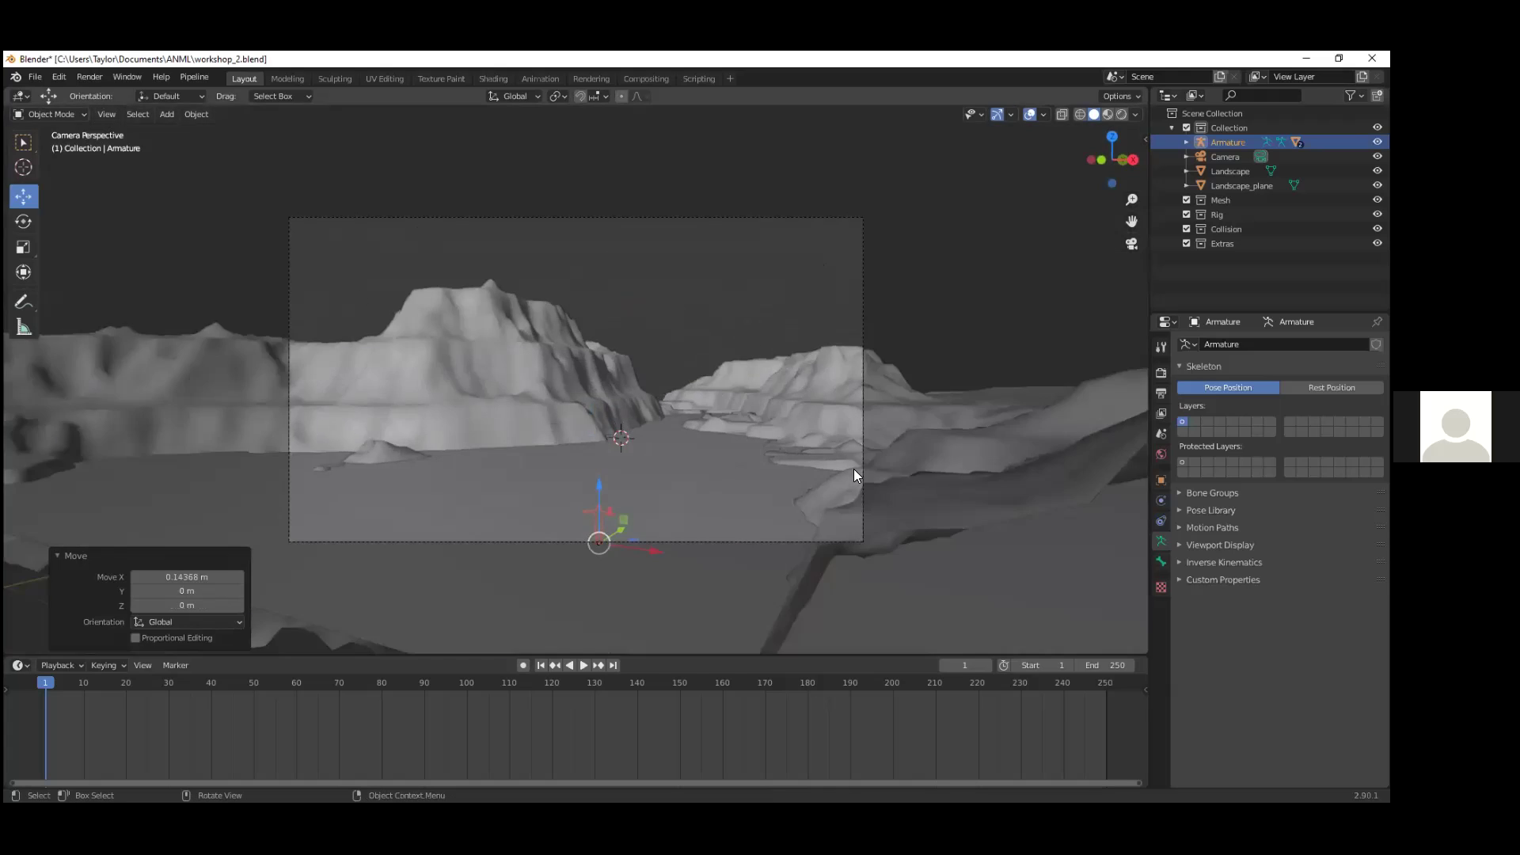
mouse_move(602, 490)
mouse_down()
mouse_move(604, 404)
mouse_move(606, 422)
mouse_move(477, 465)
mouse_move(546, 451)
mouse_move(722, 478)
mouse_move(670, 441)
mouse_move(594, 470)
mouse_up()
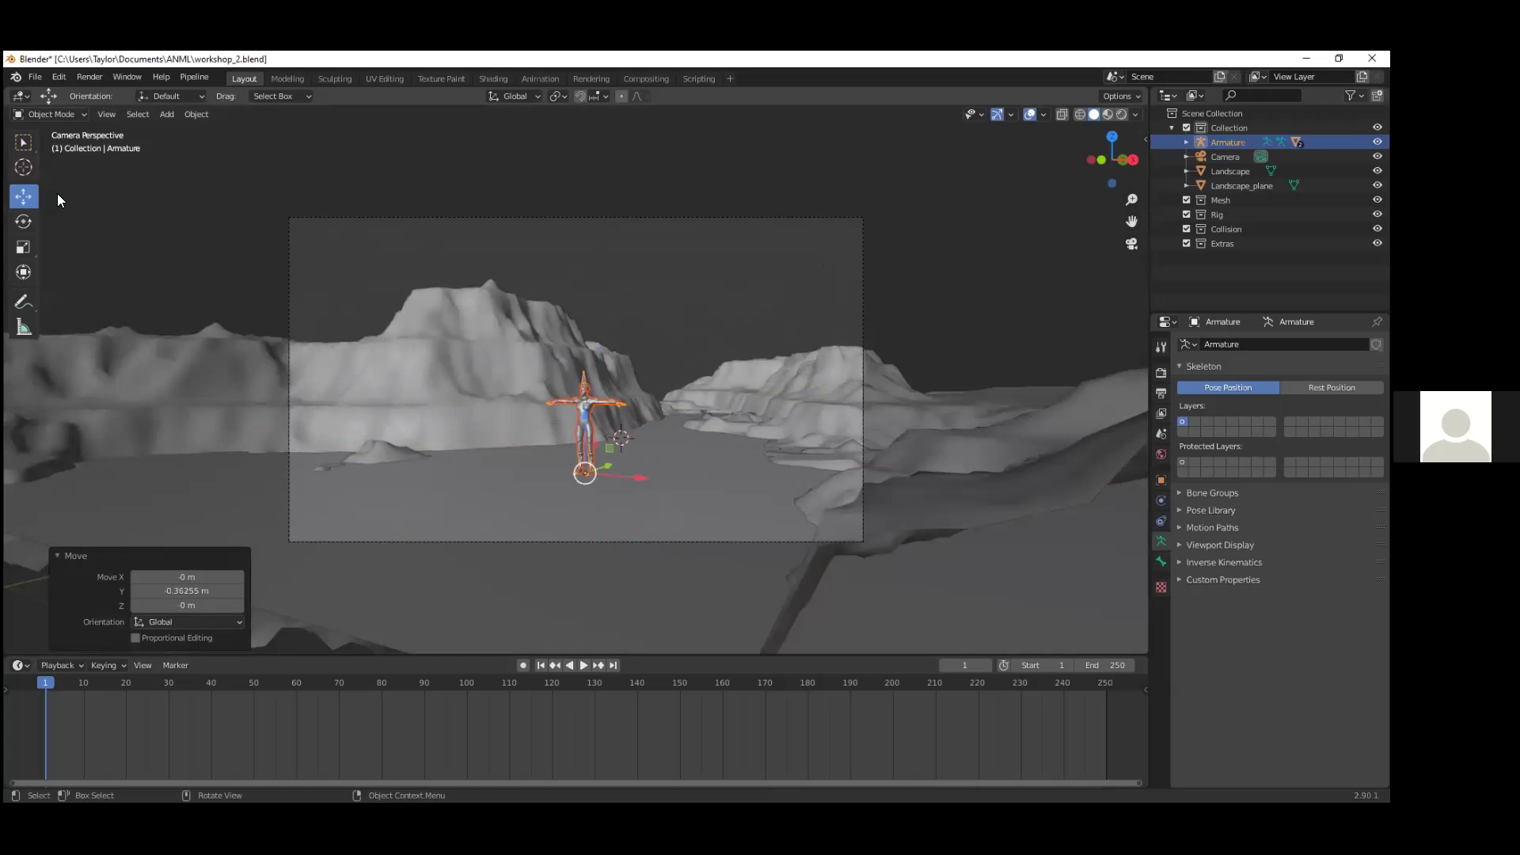
Step: Scale the character uniformly by about 1.97 and back down by about 0.45, and deselect it
click(25, 226)
click(23, 249)
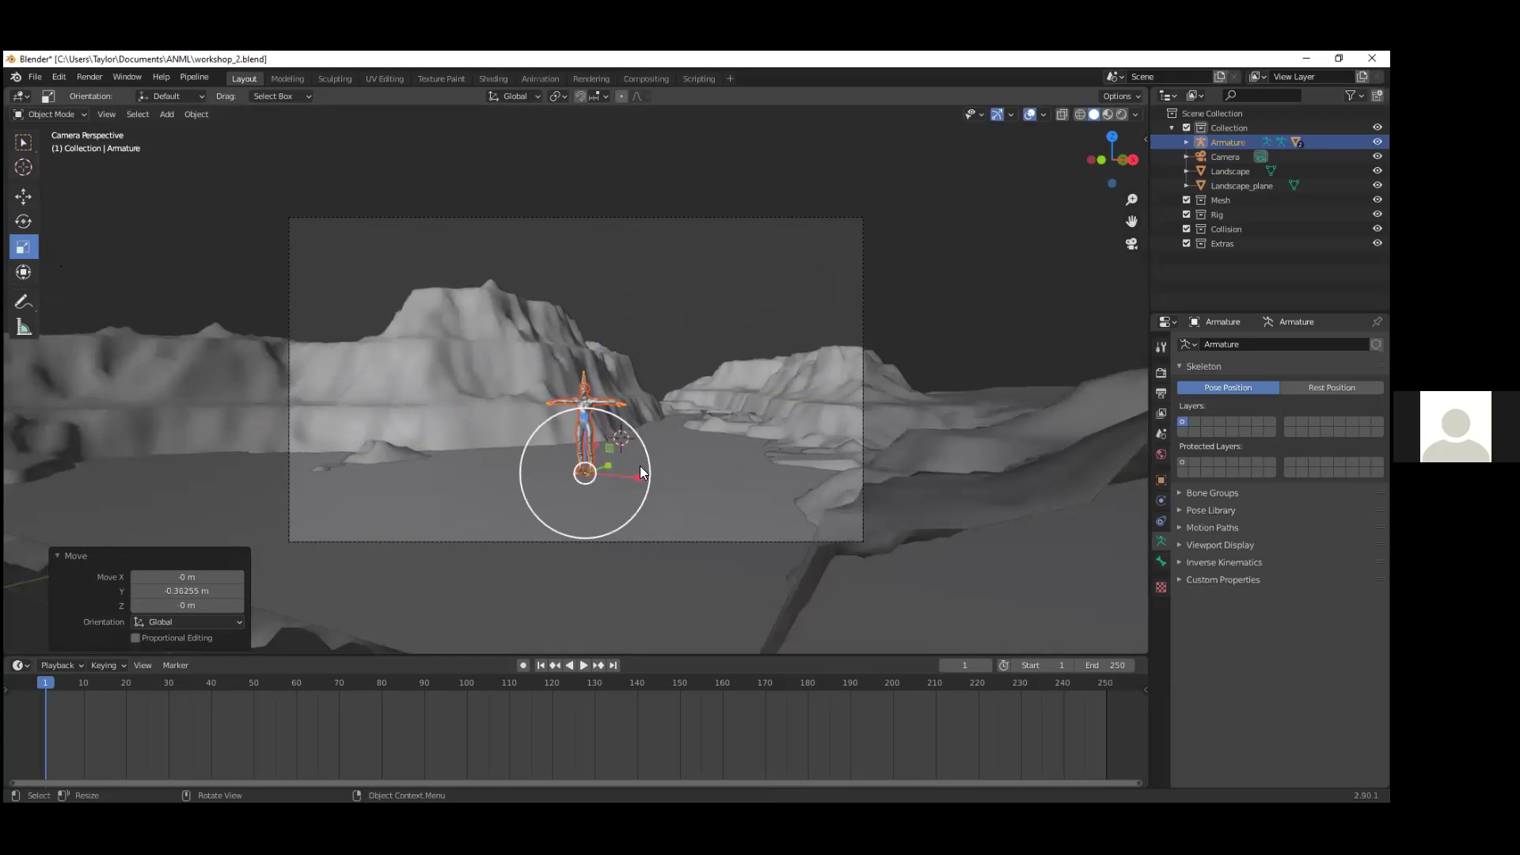
scroll(639, 465, up, 2)
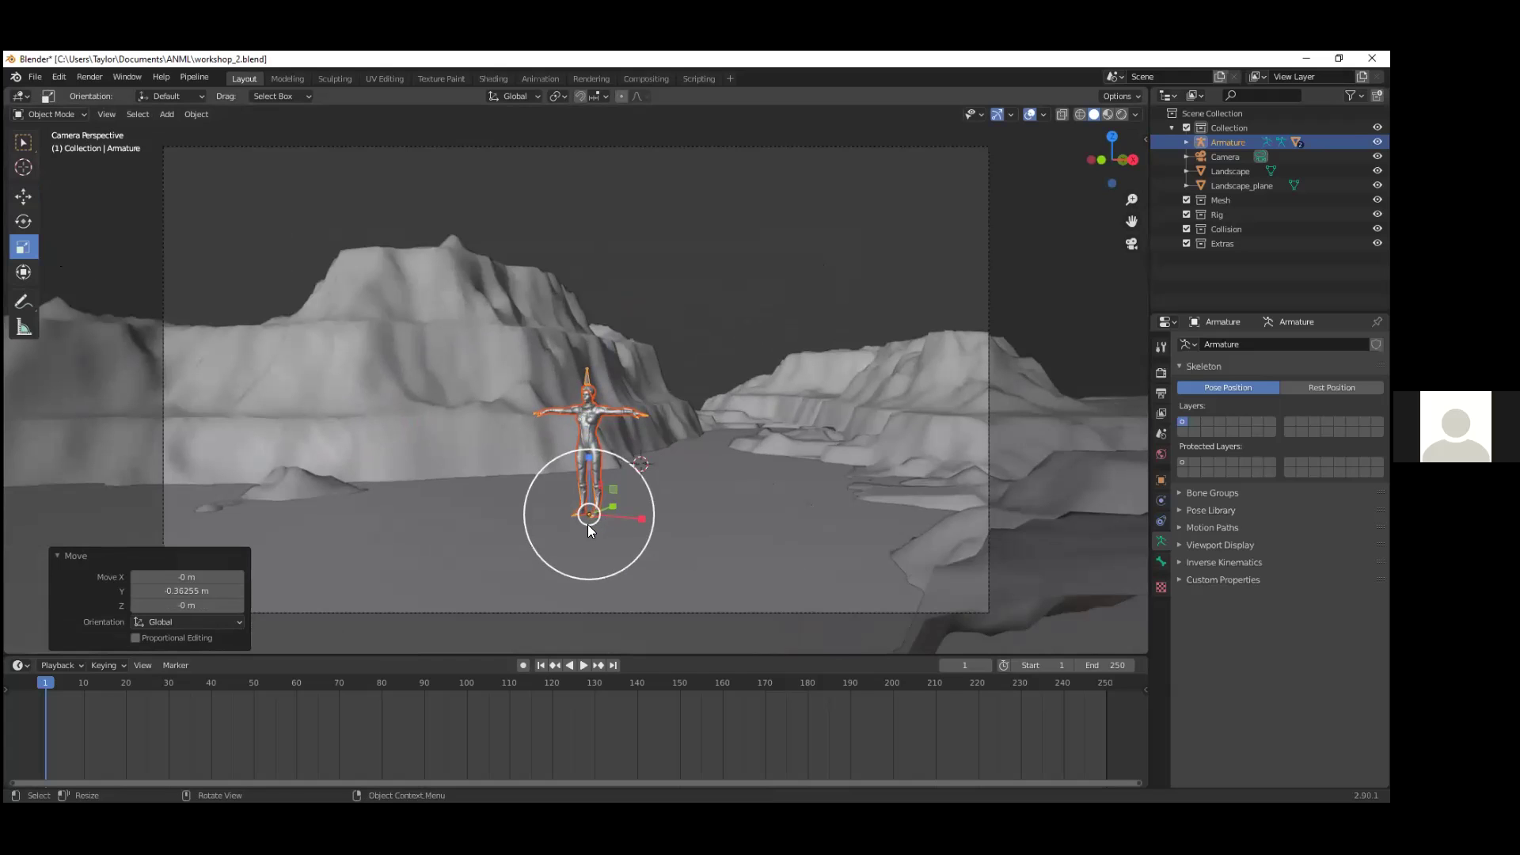
drag(588, 524, 605, 535)
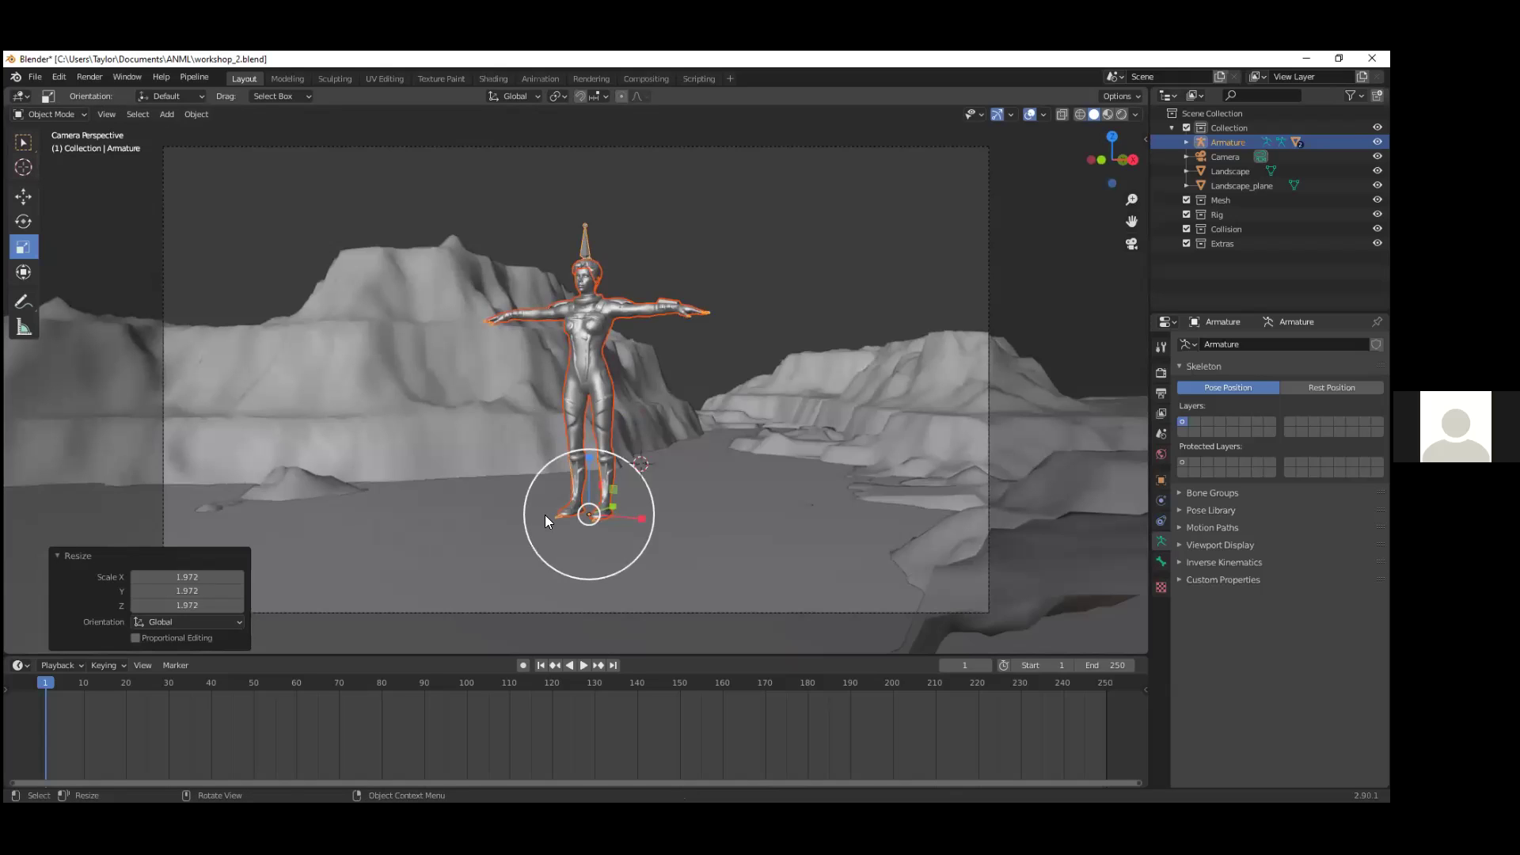
drag(590, 519, 591, 515)
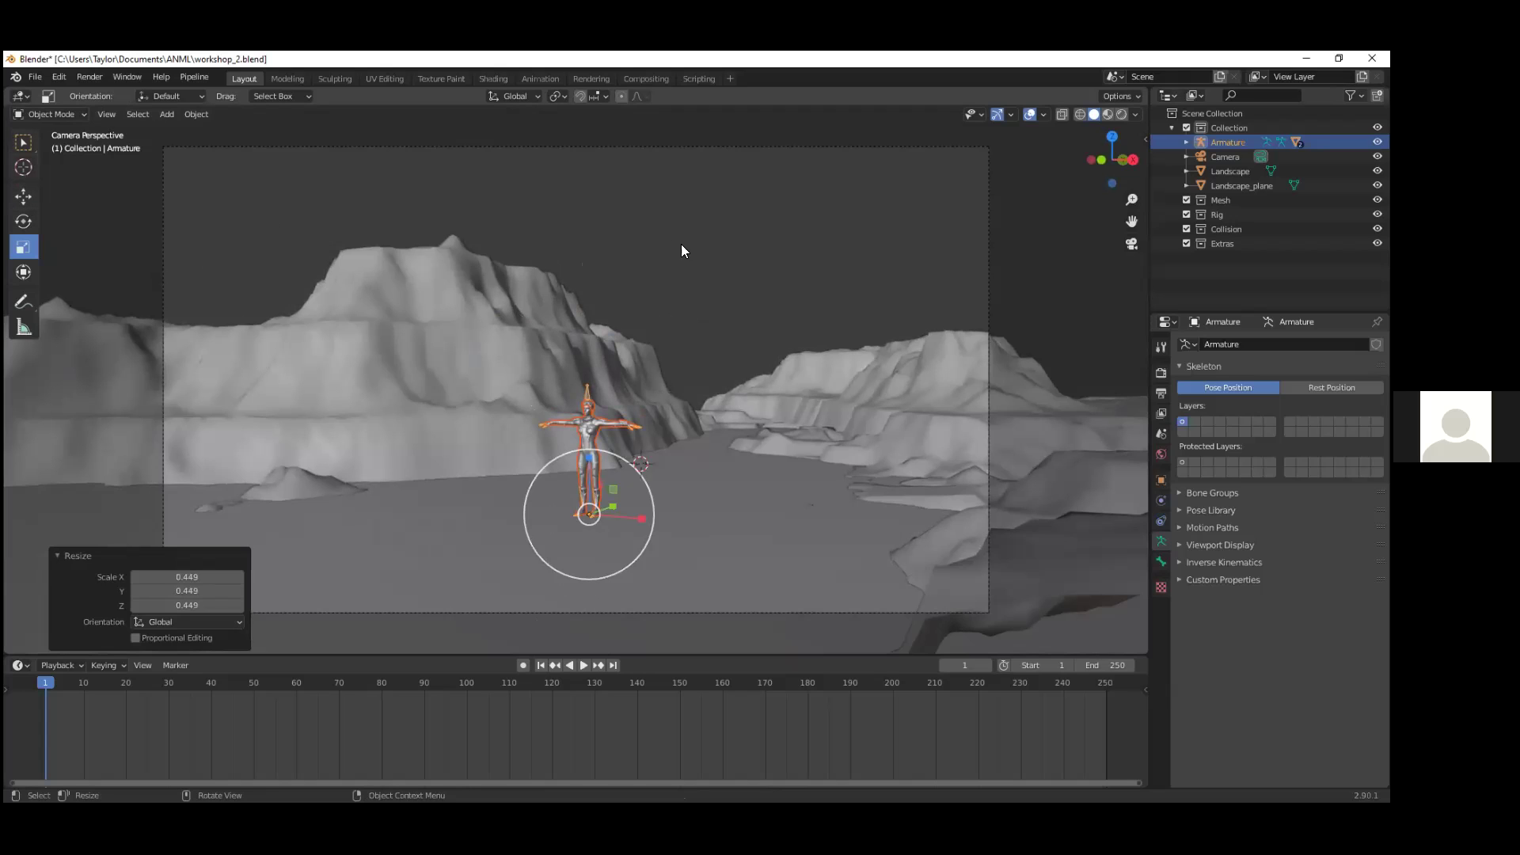
click(709, 260)
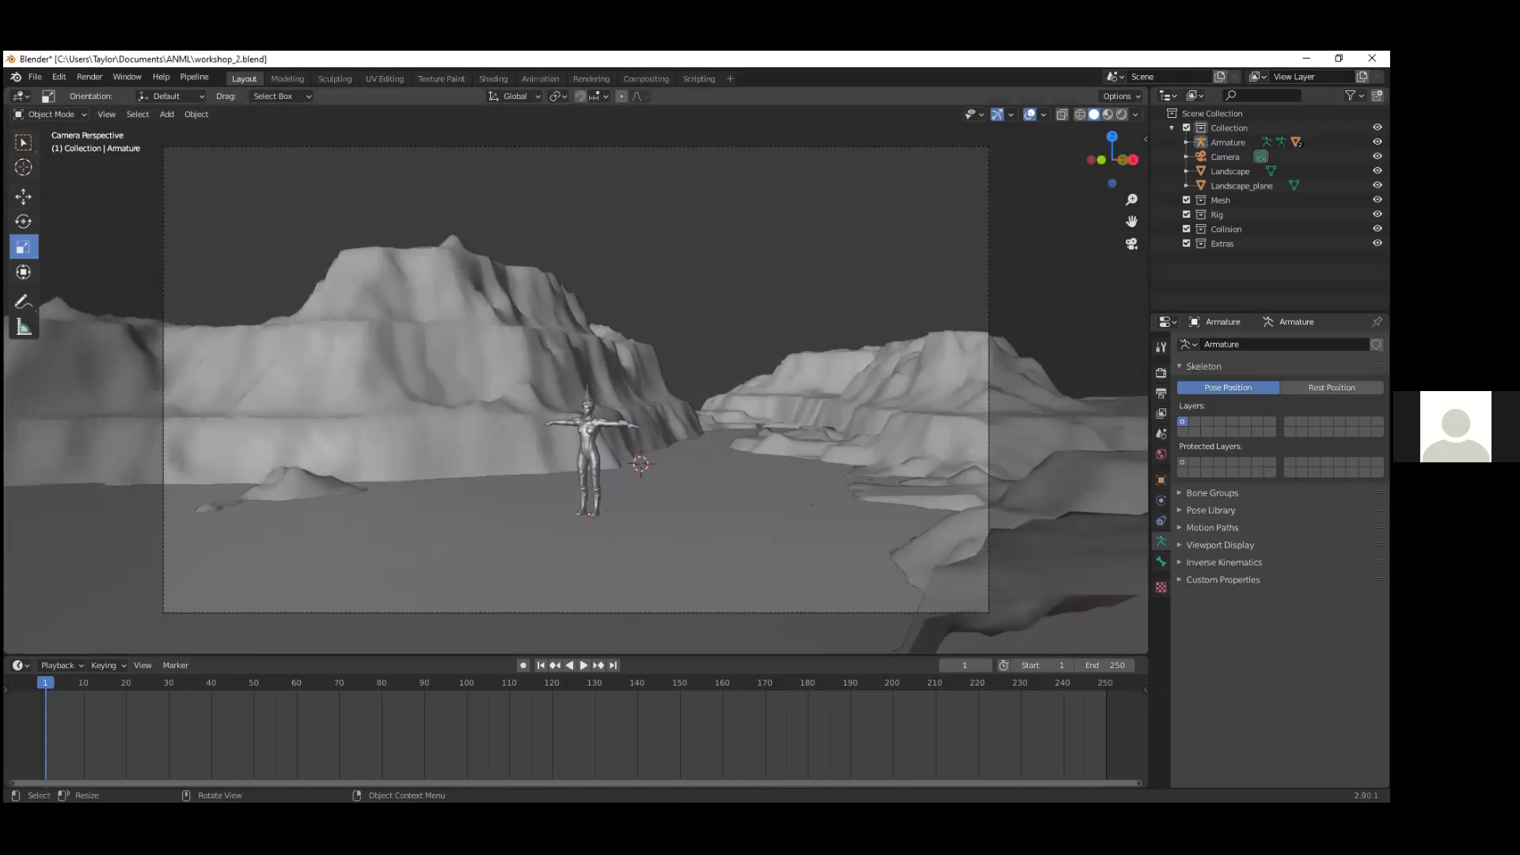
Step: Turn the character so its back faces the camera and move it closer to the camera, ending in camera view
click(1227, 143)
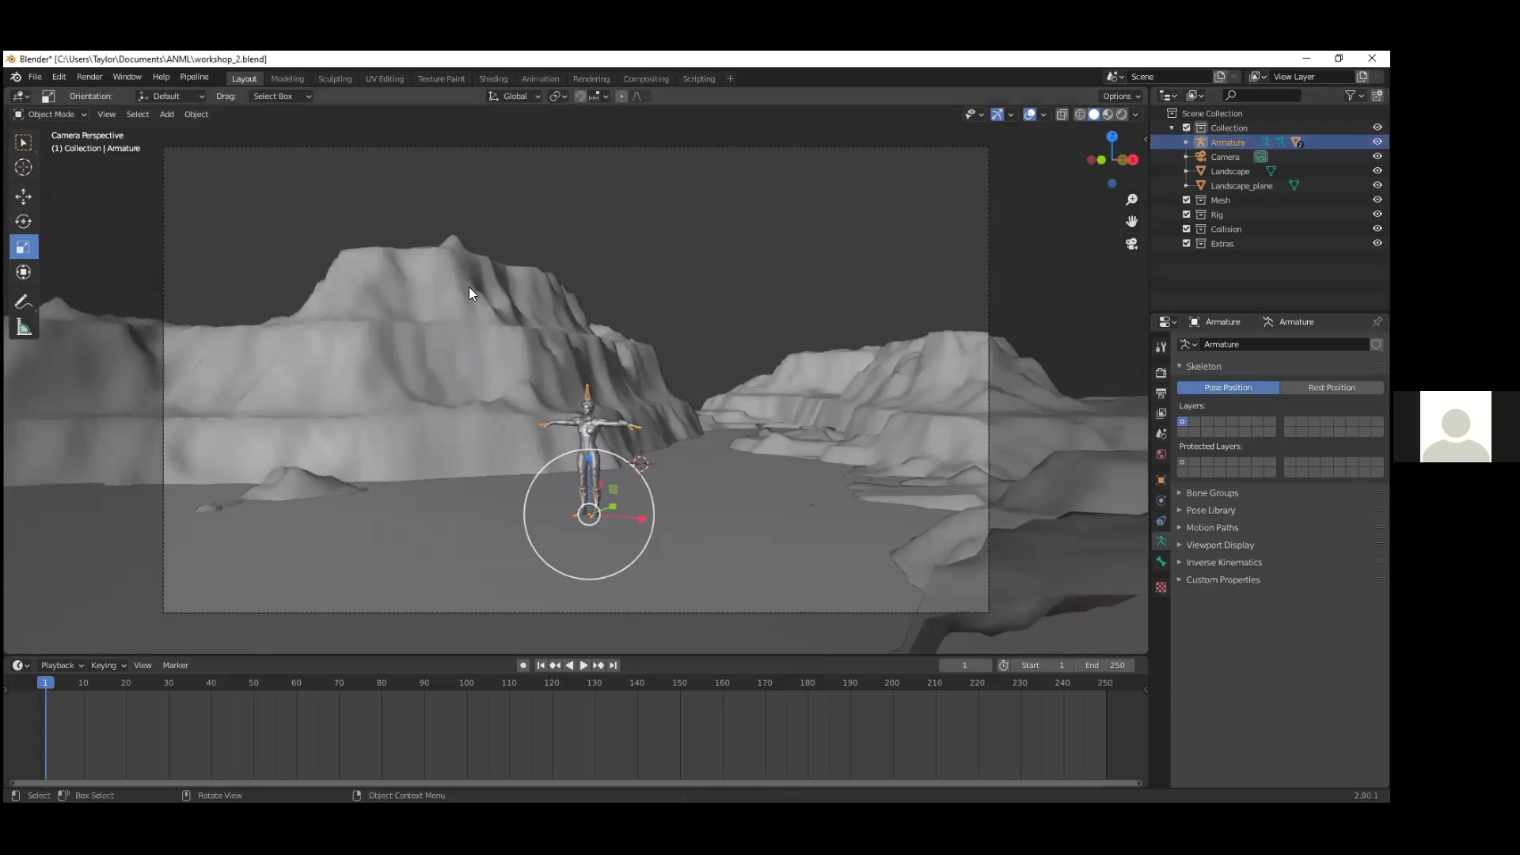
click(30, 220)
drag(623, 523, 634, 551)
click(23, 195)
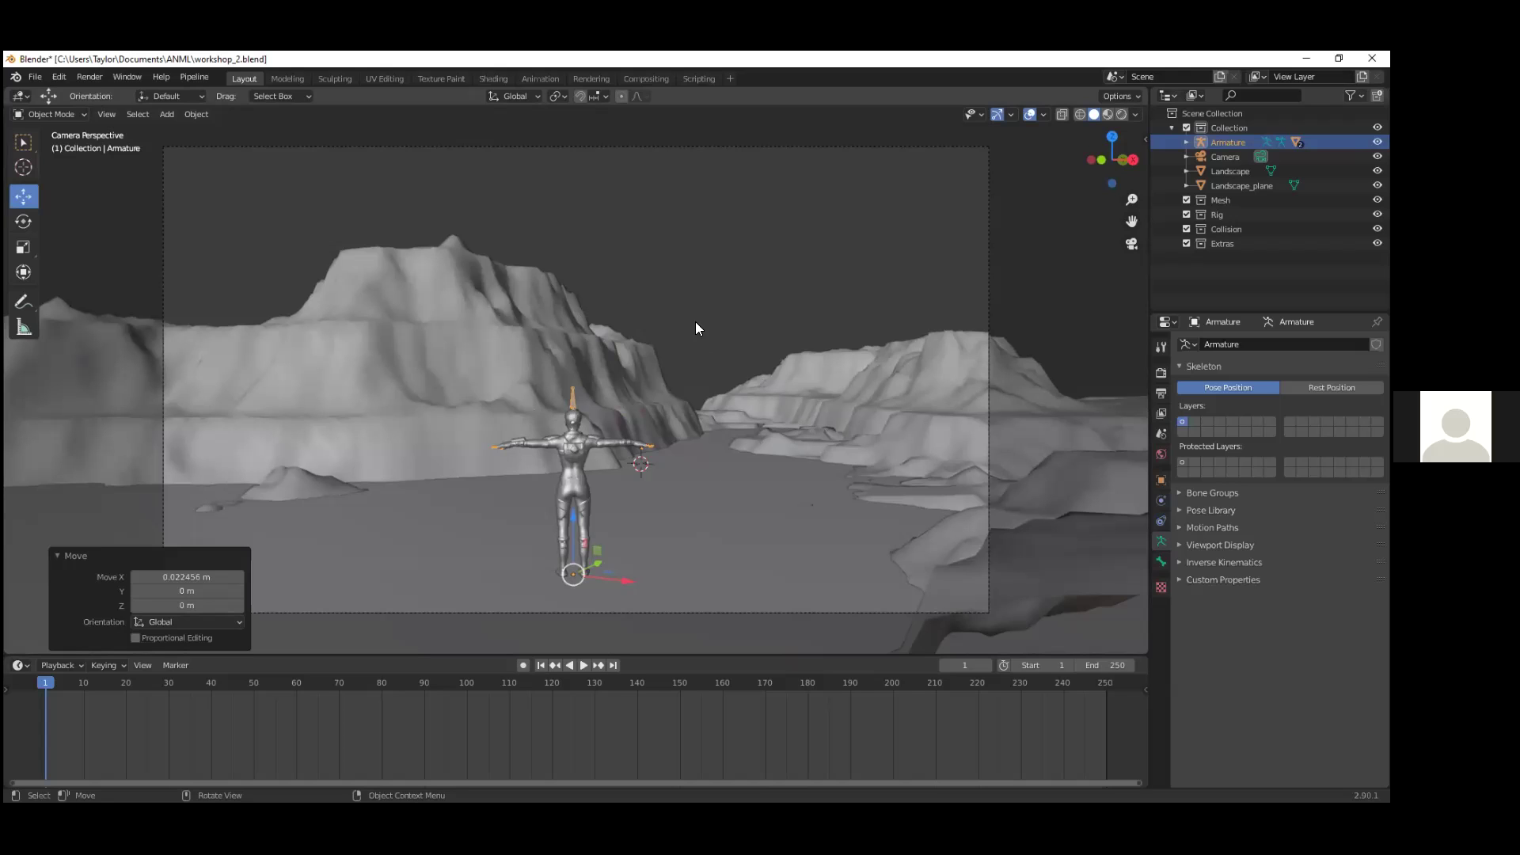
middle_drag(595, 522, 714, 370)
click(634, 451)
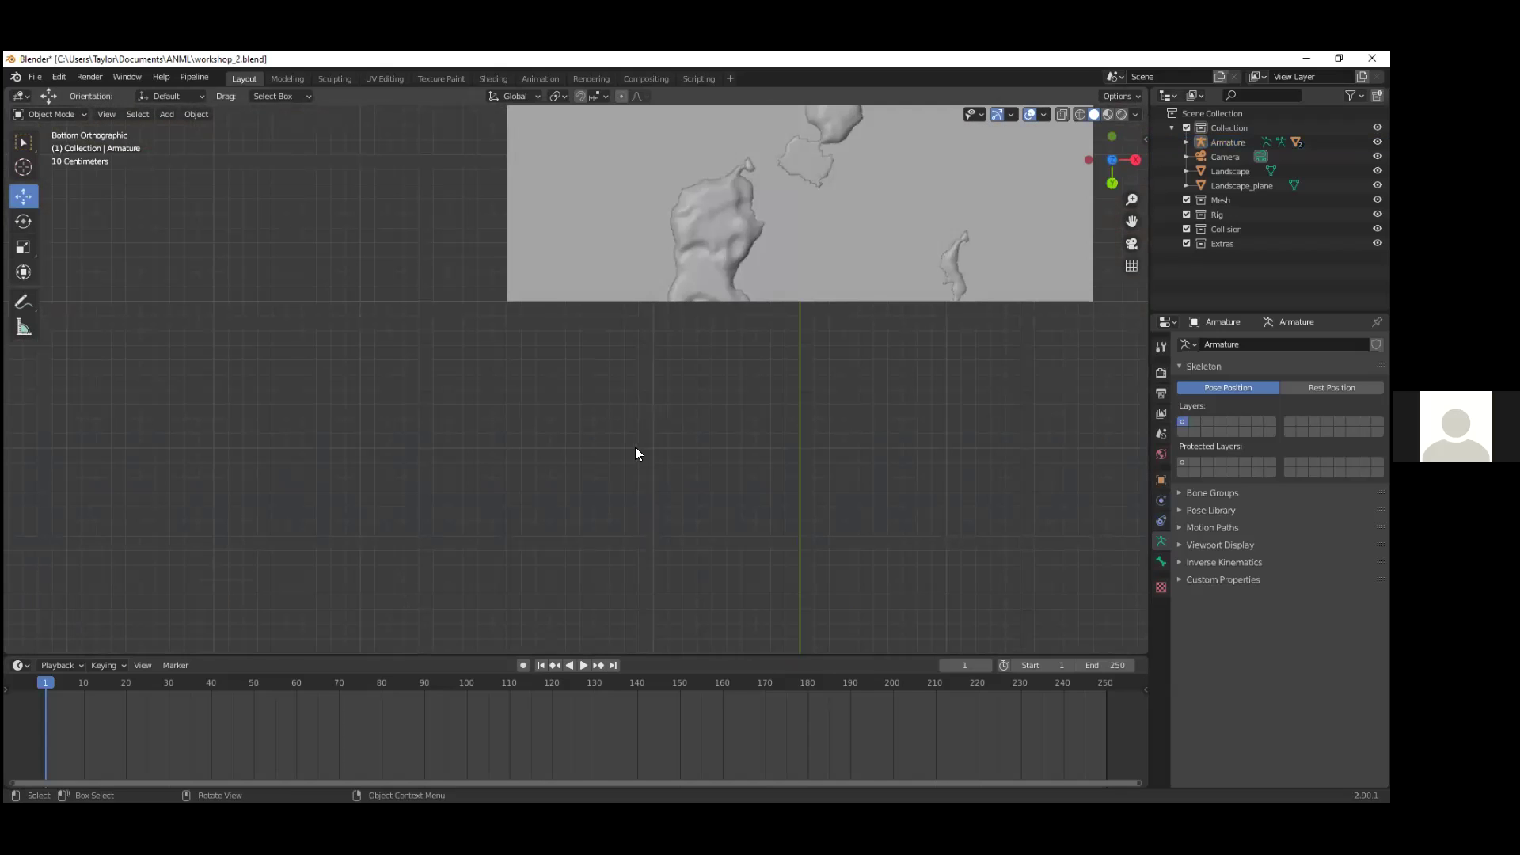
middle_drag(655, 465, 587, 451)
key(KP_0)
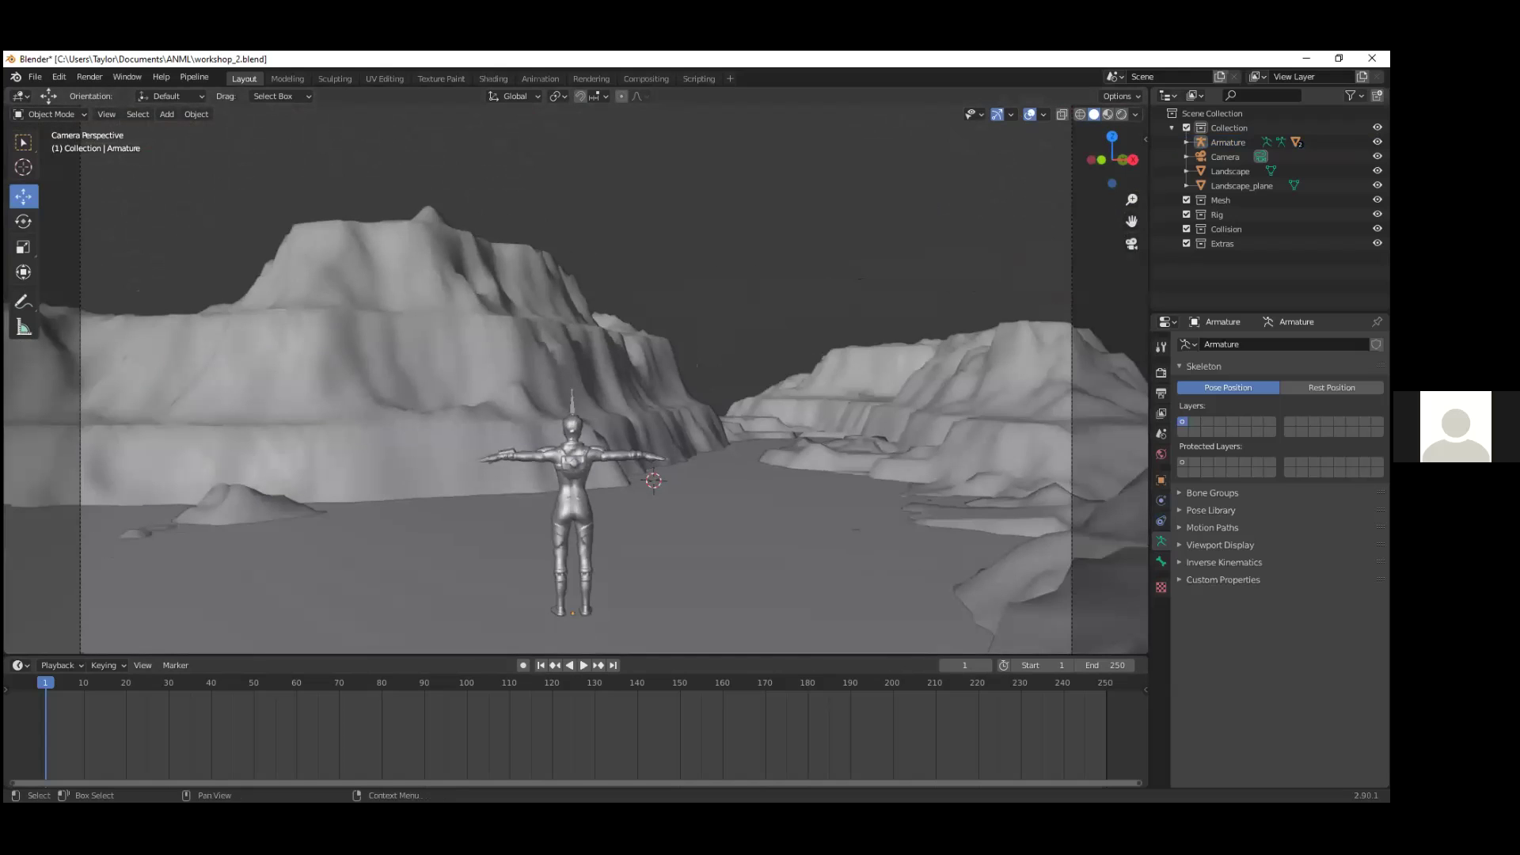
Step: Put the character's armature into Pose Mode and display its bones in front of the mesh
click(1228, 141)
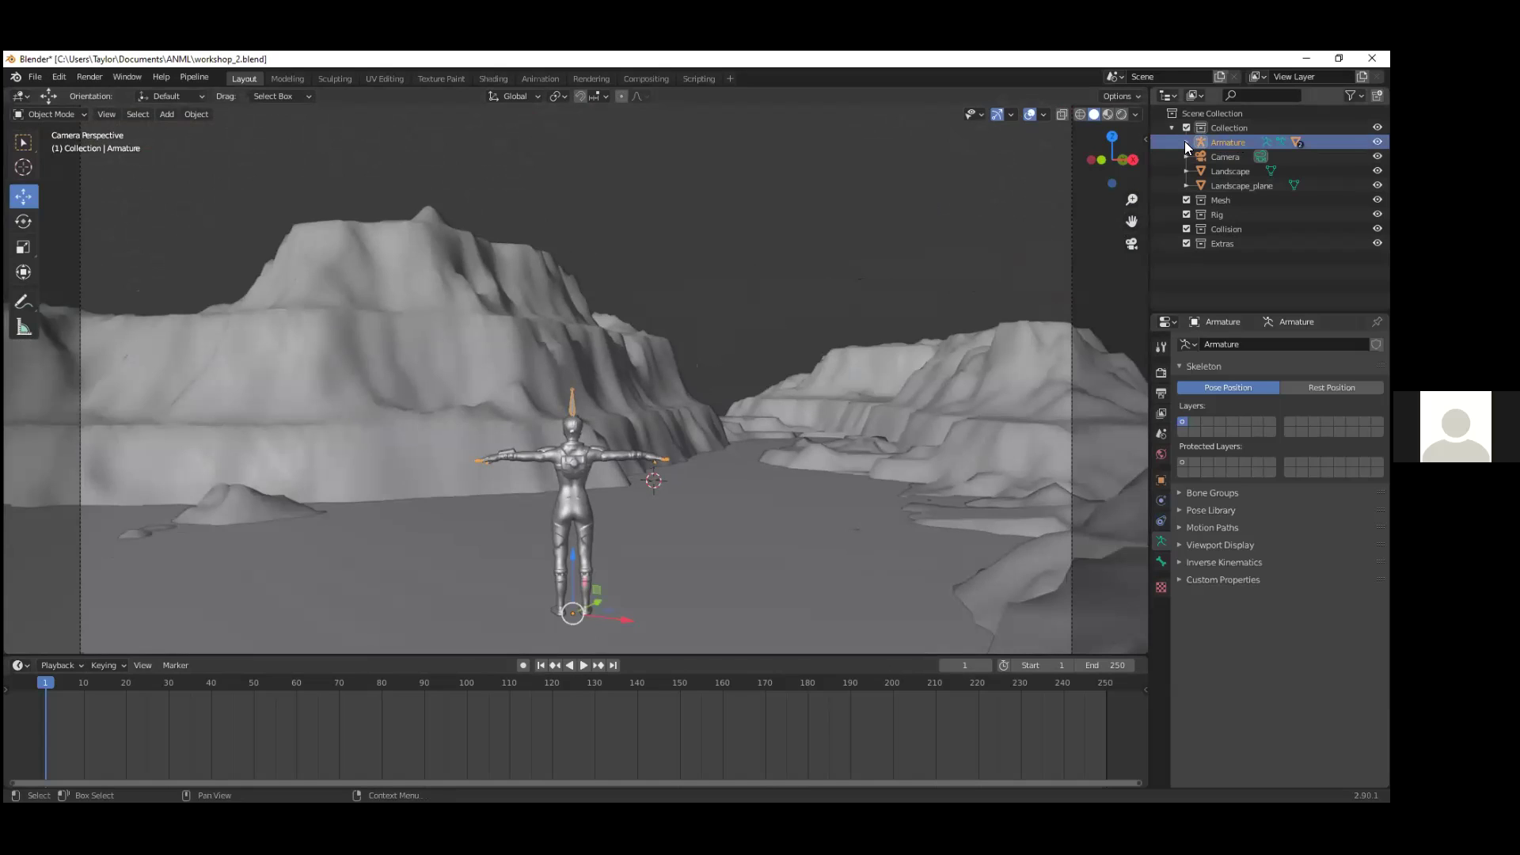
click(1186, 142)
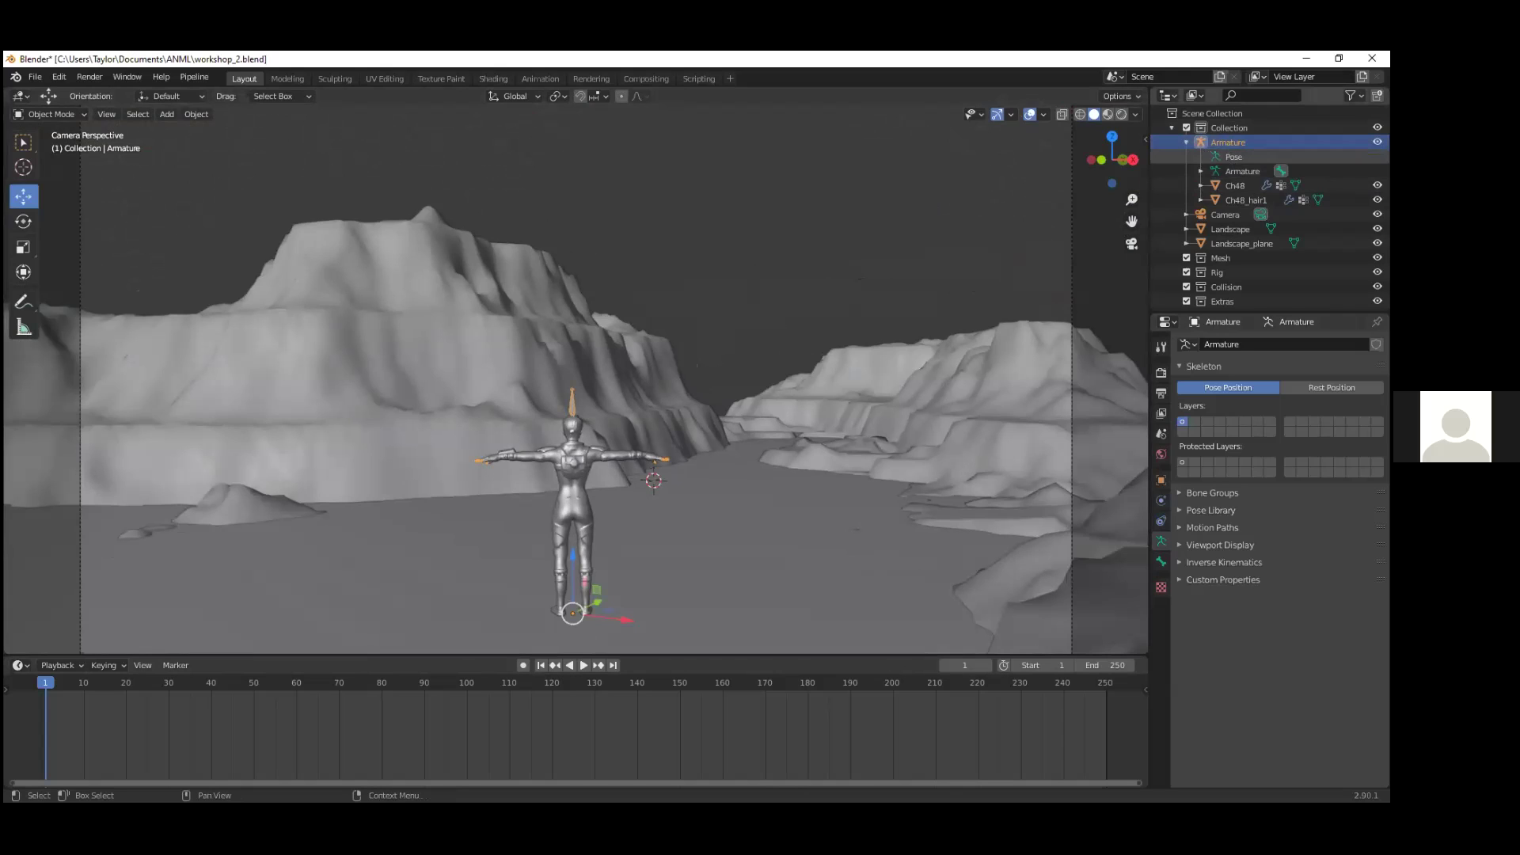
click(1234, 157)
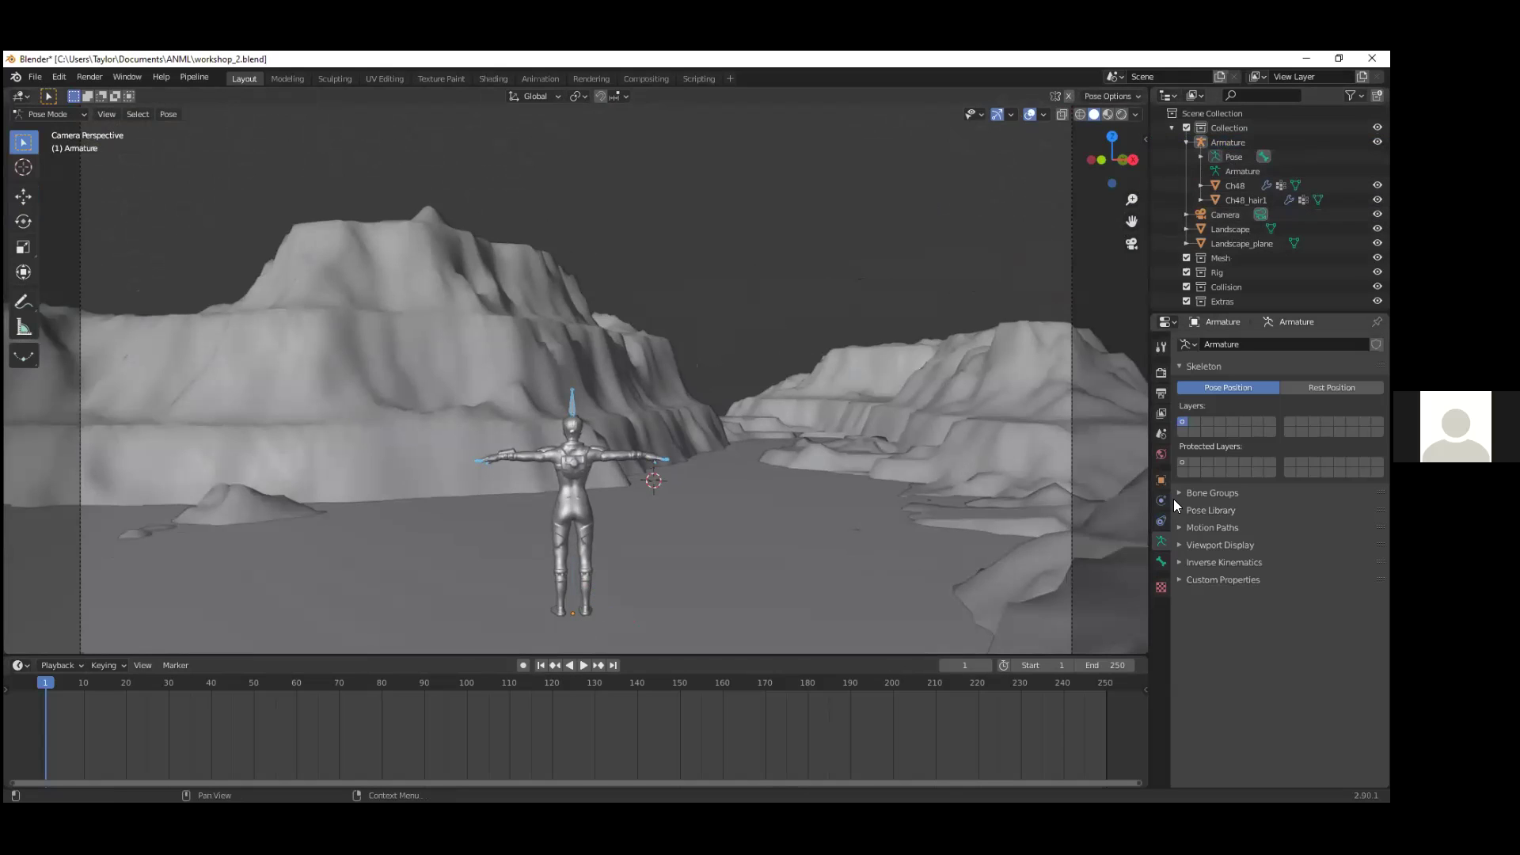
click(1179, 544)
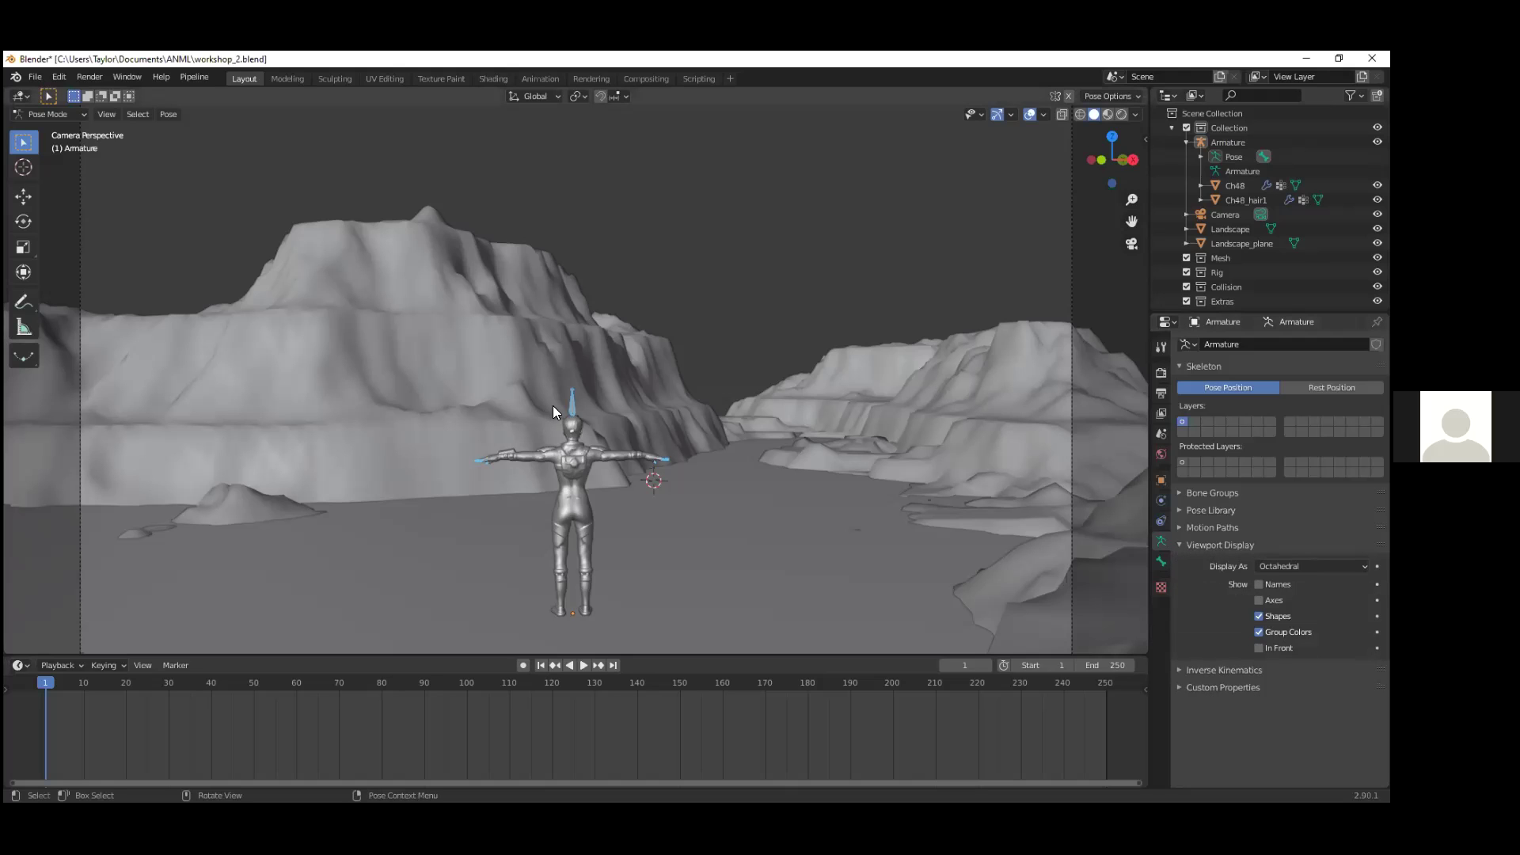
scroll(552, 405, up, 8)
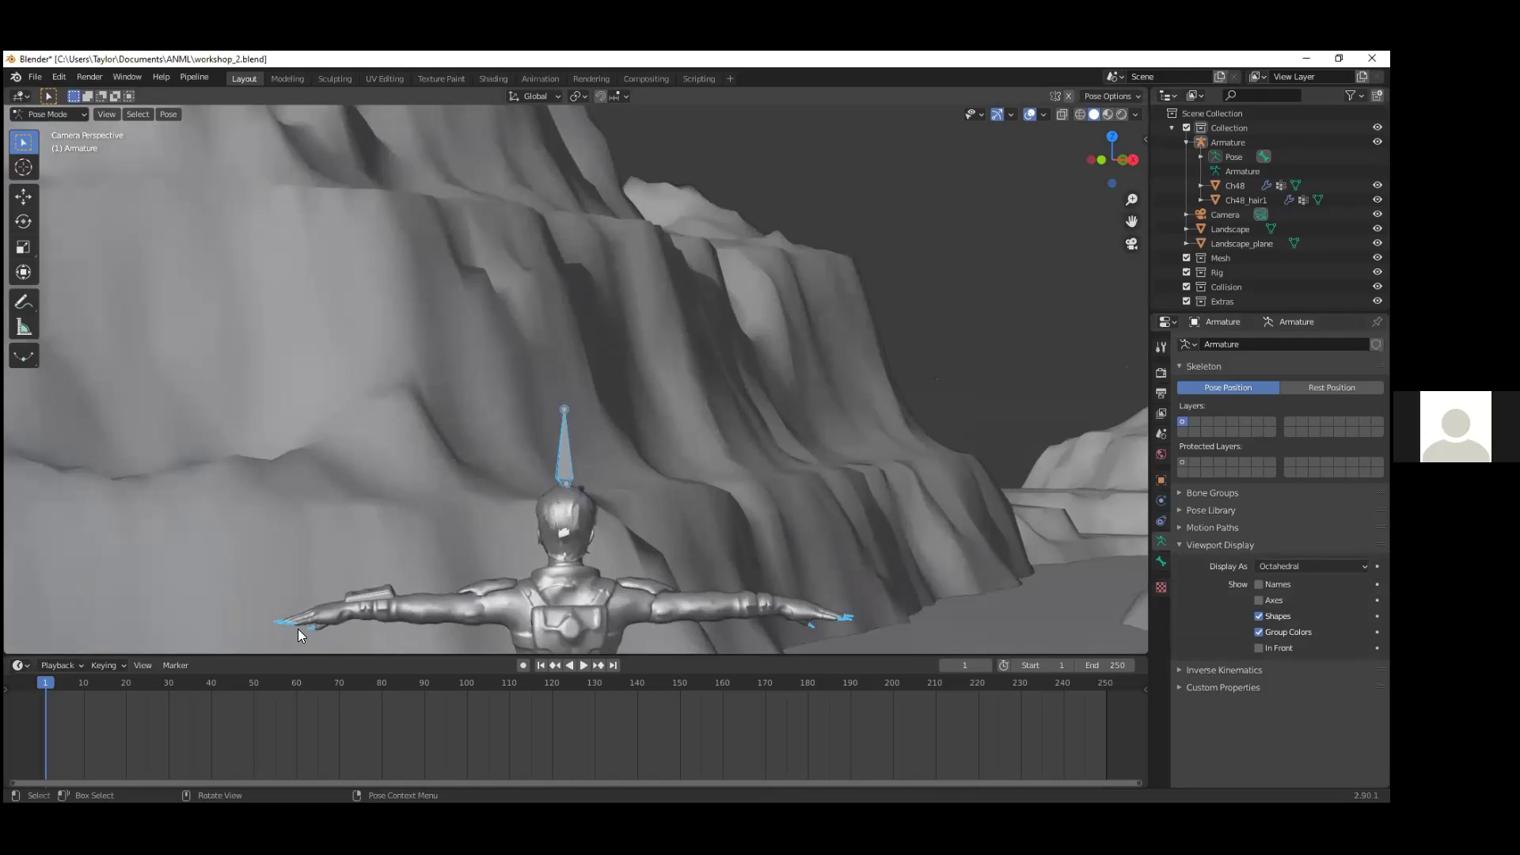
scroll(554, 427, down, 4)
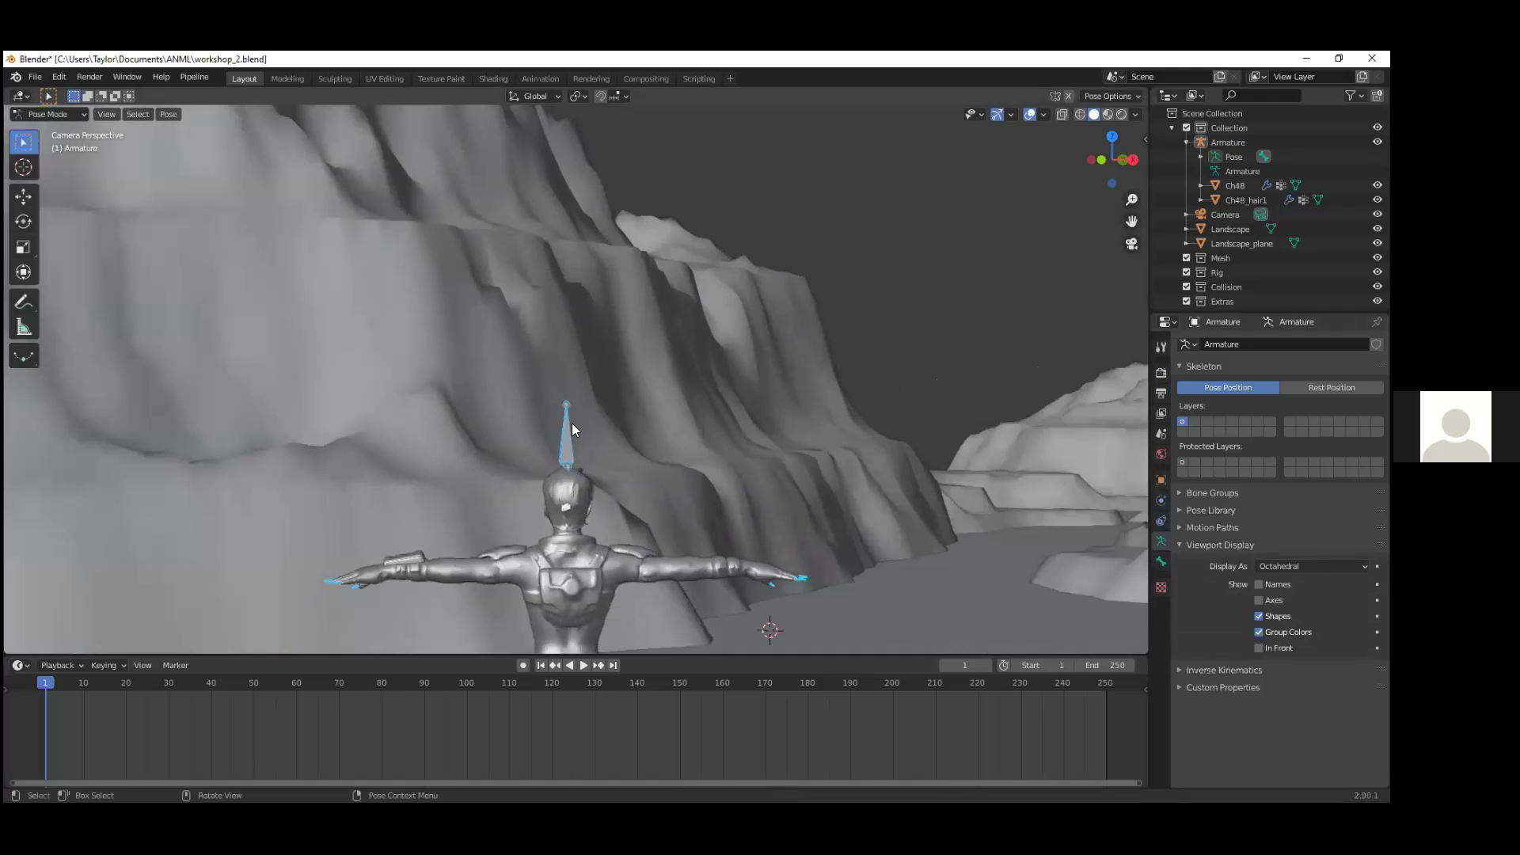
scroll(590, 576, down, 2)
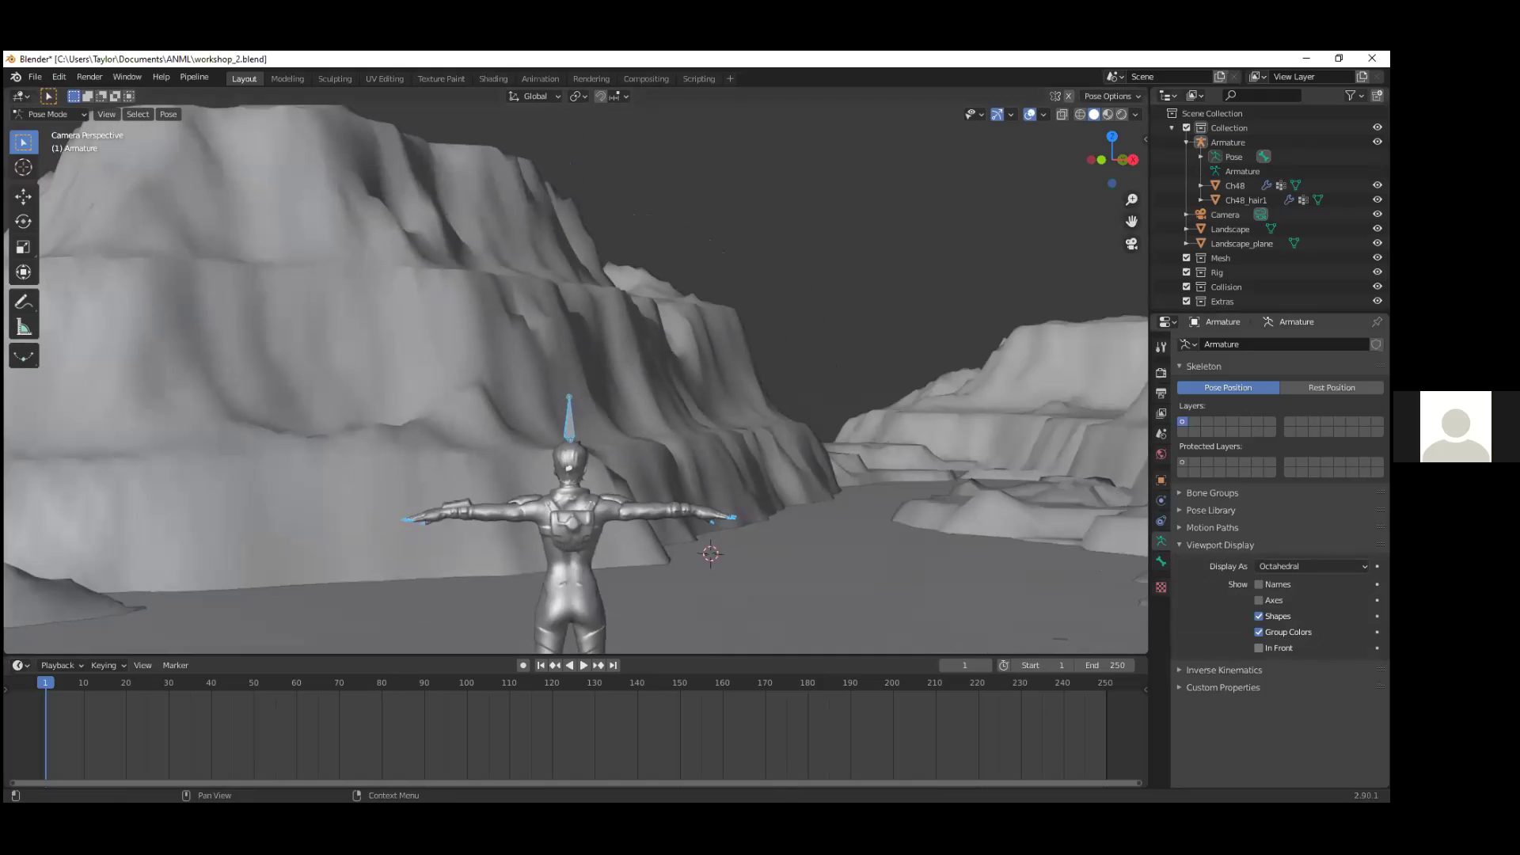
click(1259, 647)
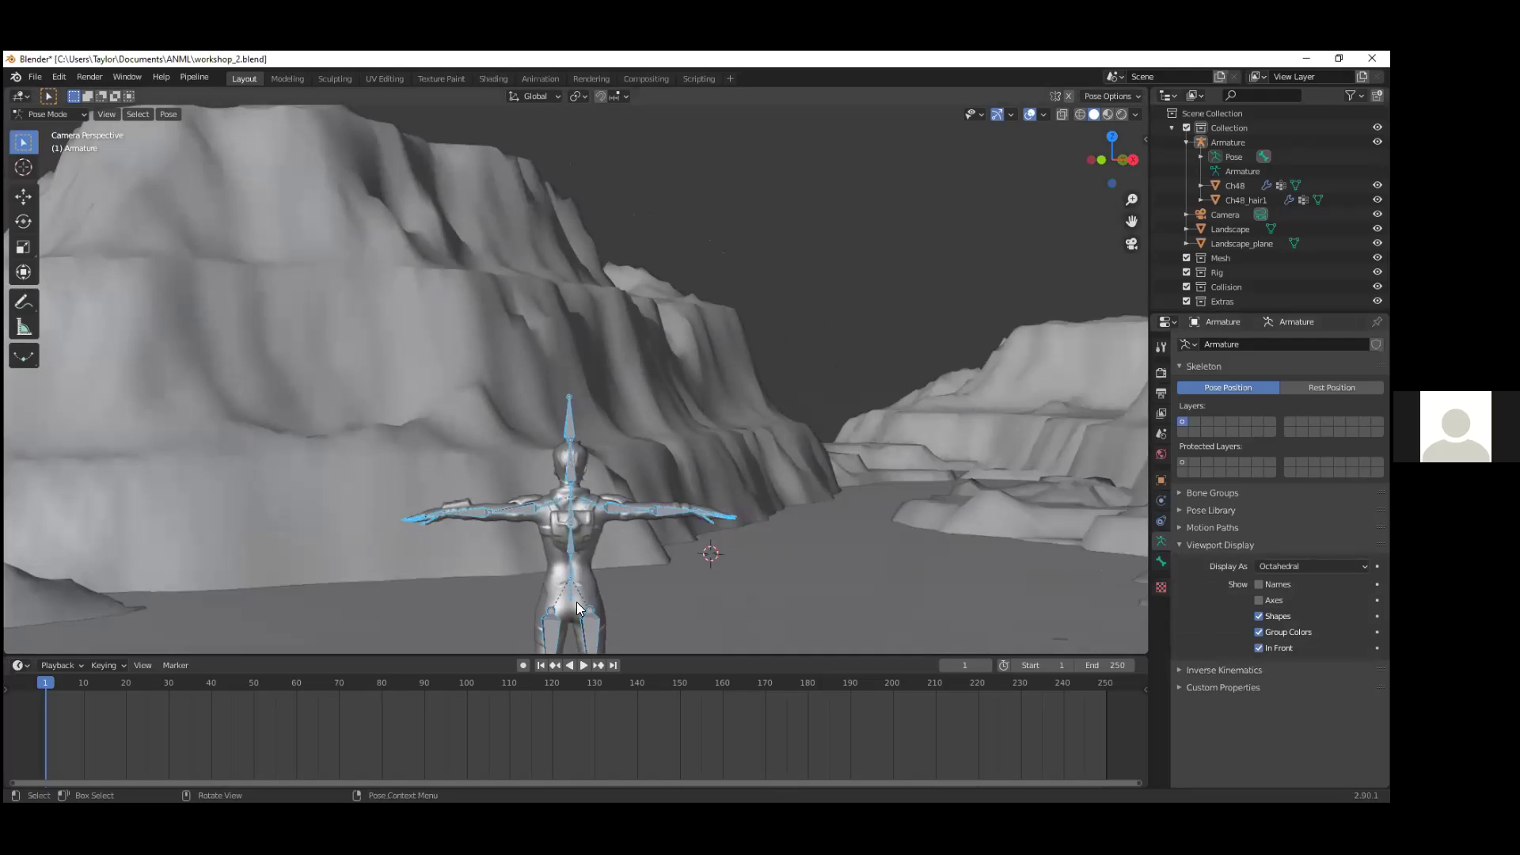
Step: Lower the character's left arm to its side by rotating the left upper arm bone about -59° around the global Y axis
scroll(605, 584, down, 2)
scroll(580, 581, up, 1)
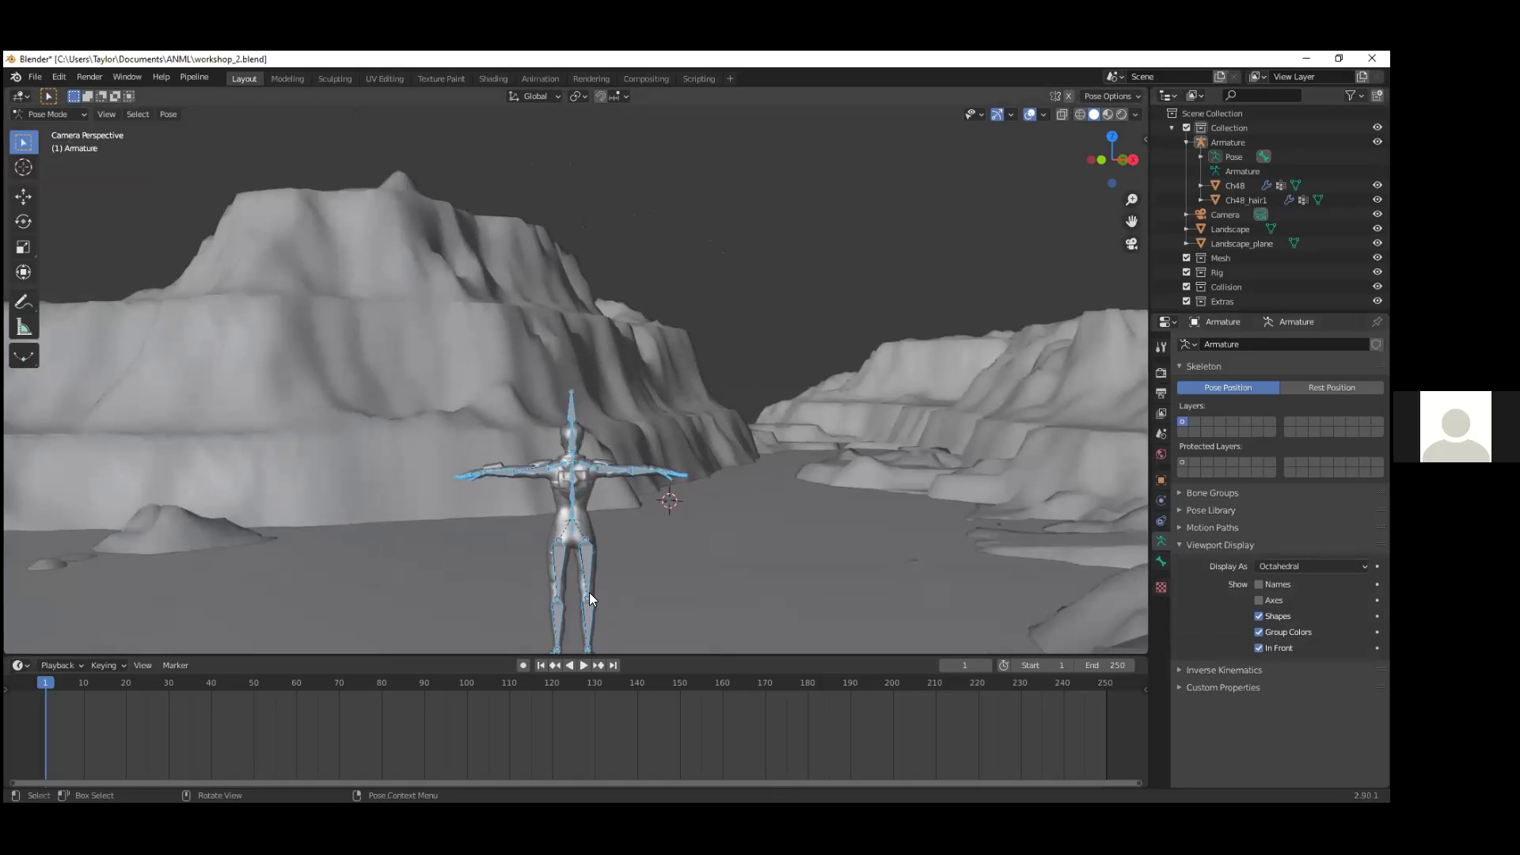
shift+middle_drag(600, 586, 674, 454)
scroll(711, 394, up, 3)
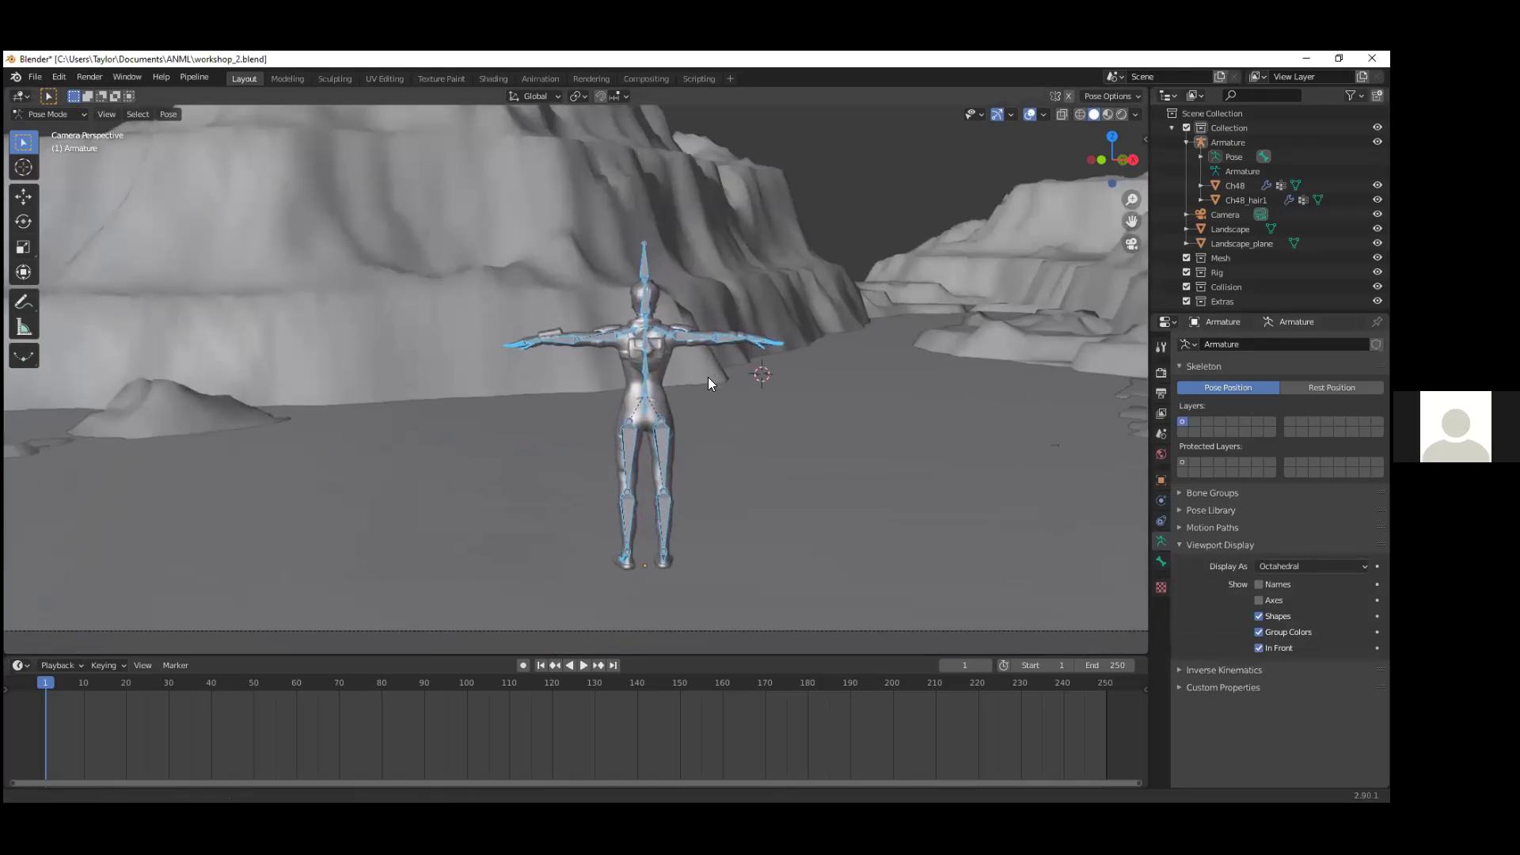
shift+middle_drag(708, 377, 660, 395)
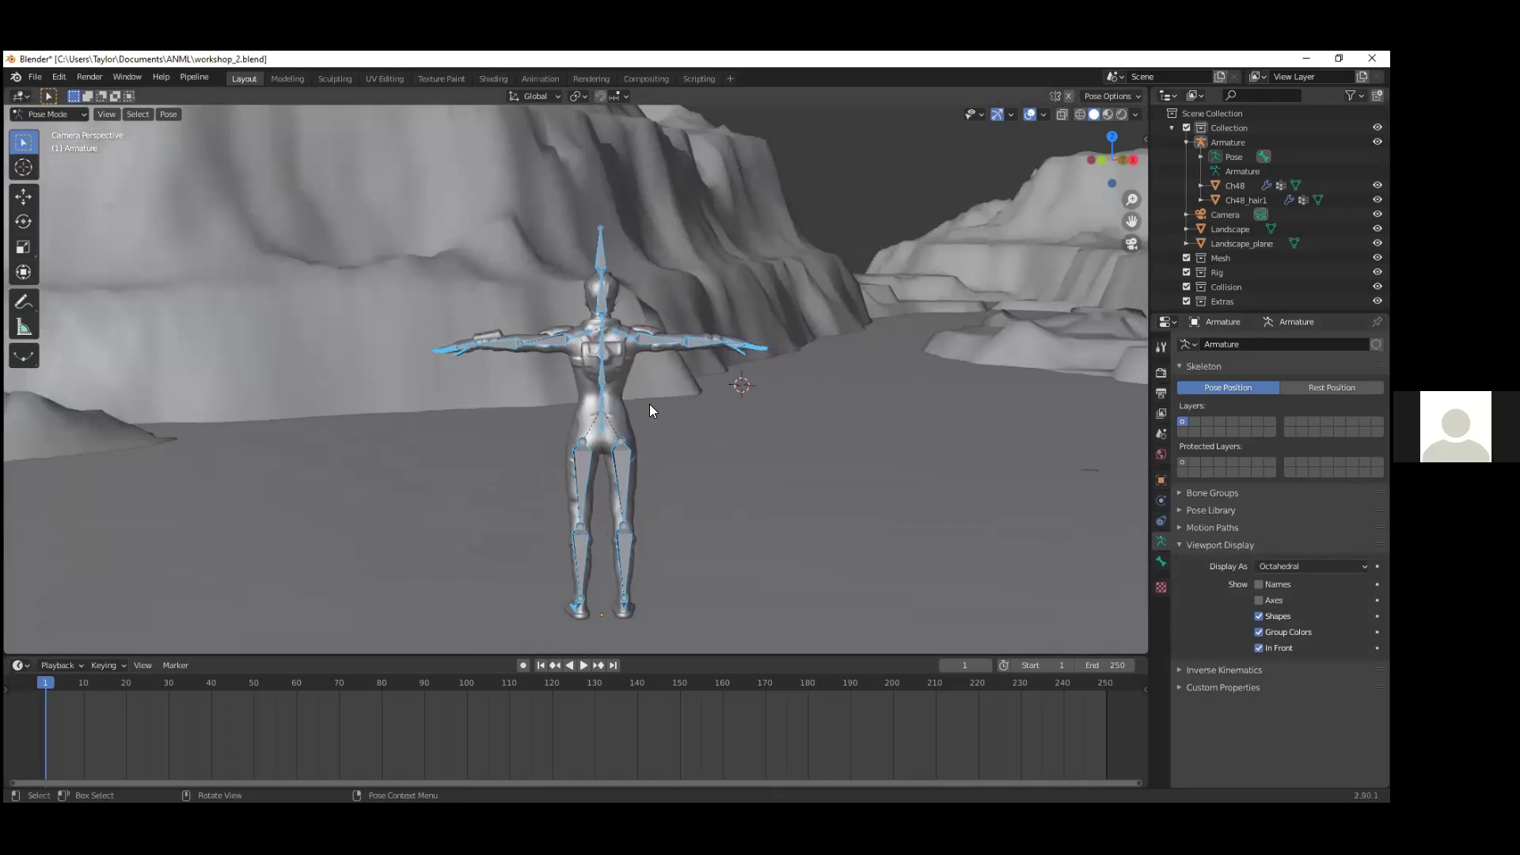
scroll(649, 410, up, 1)
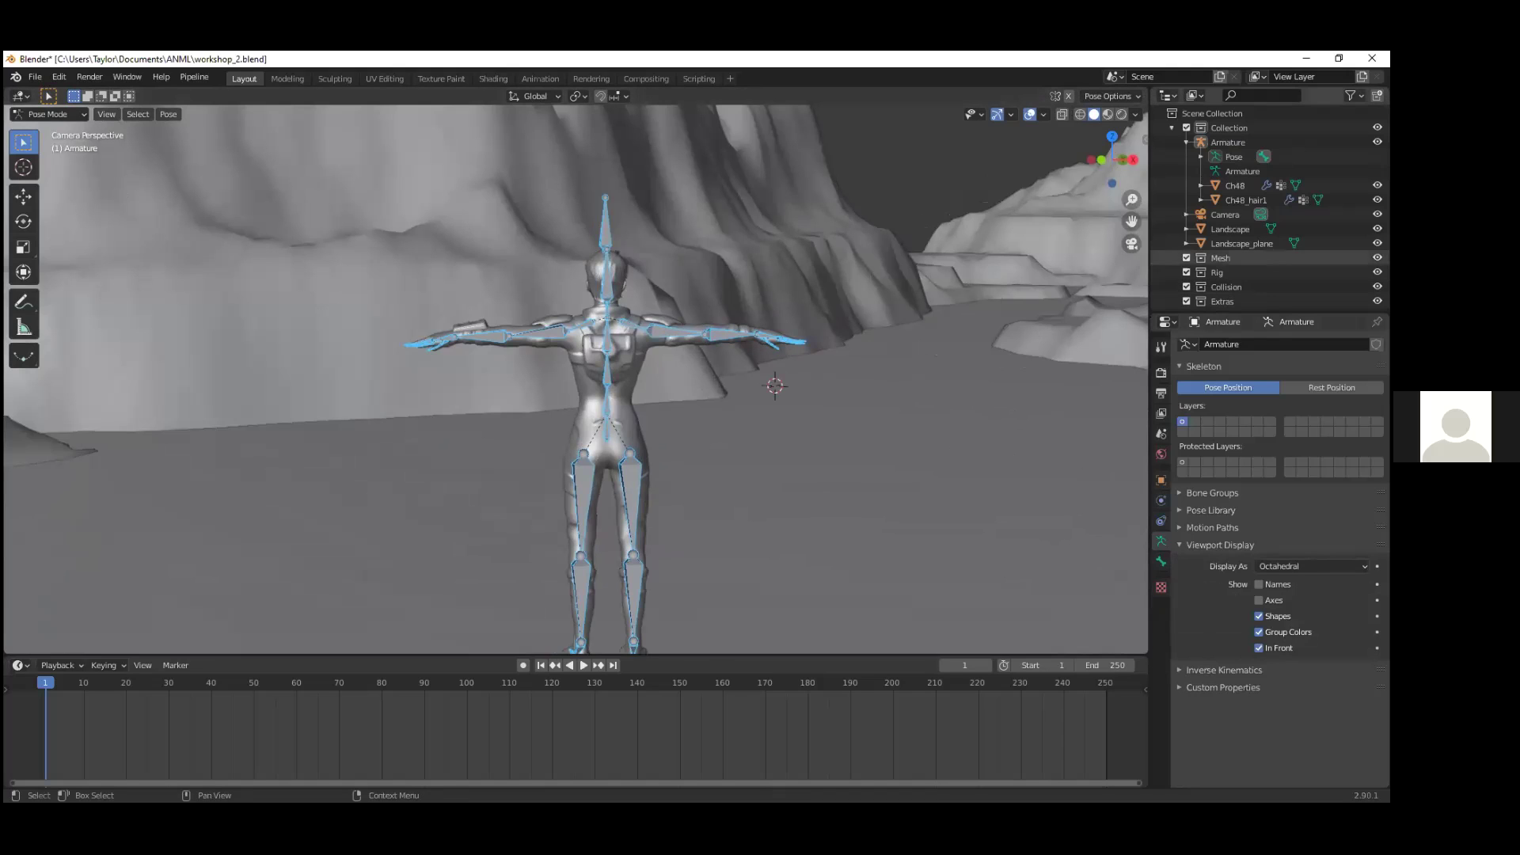
click(558, 327)
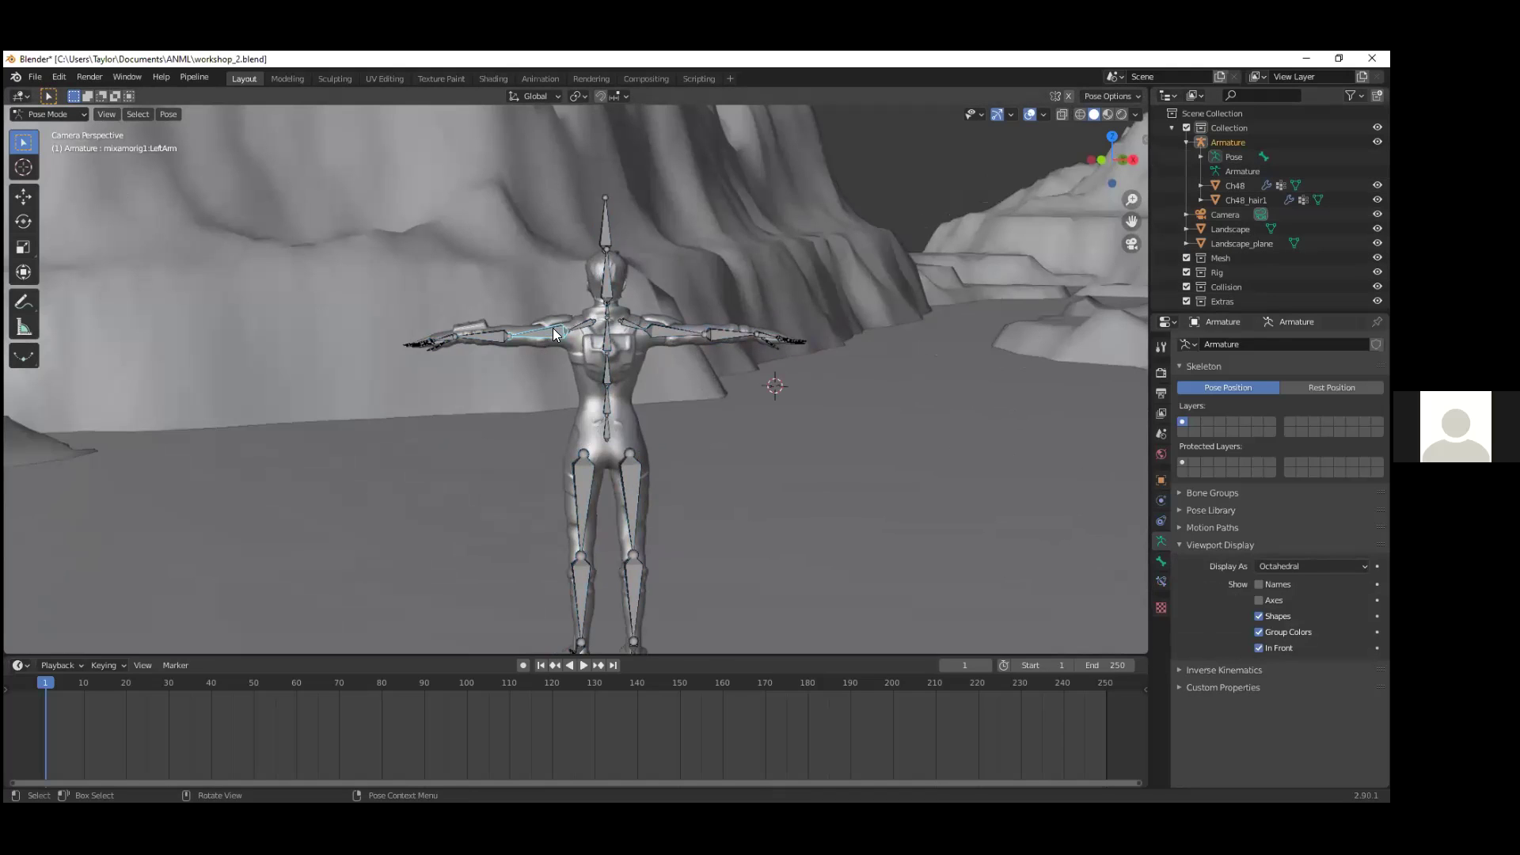
click(23, 221)
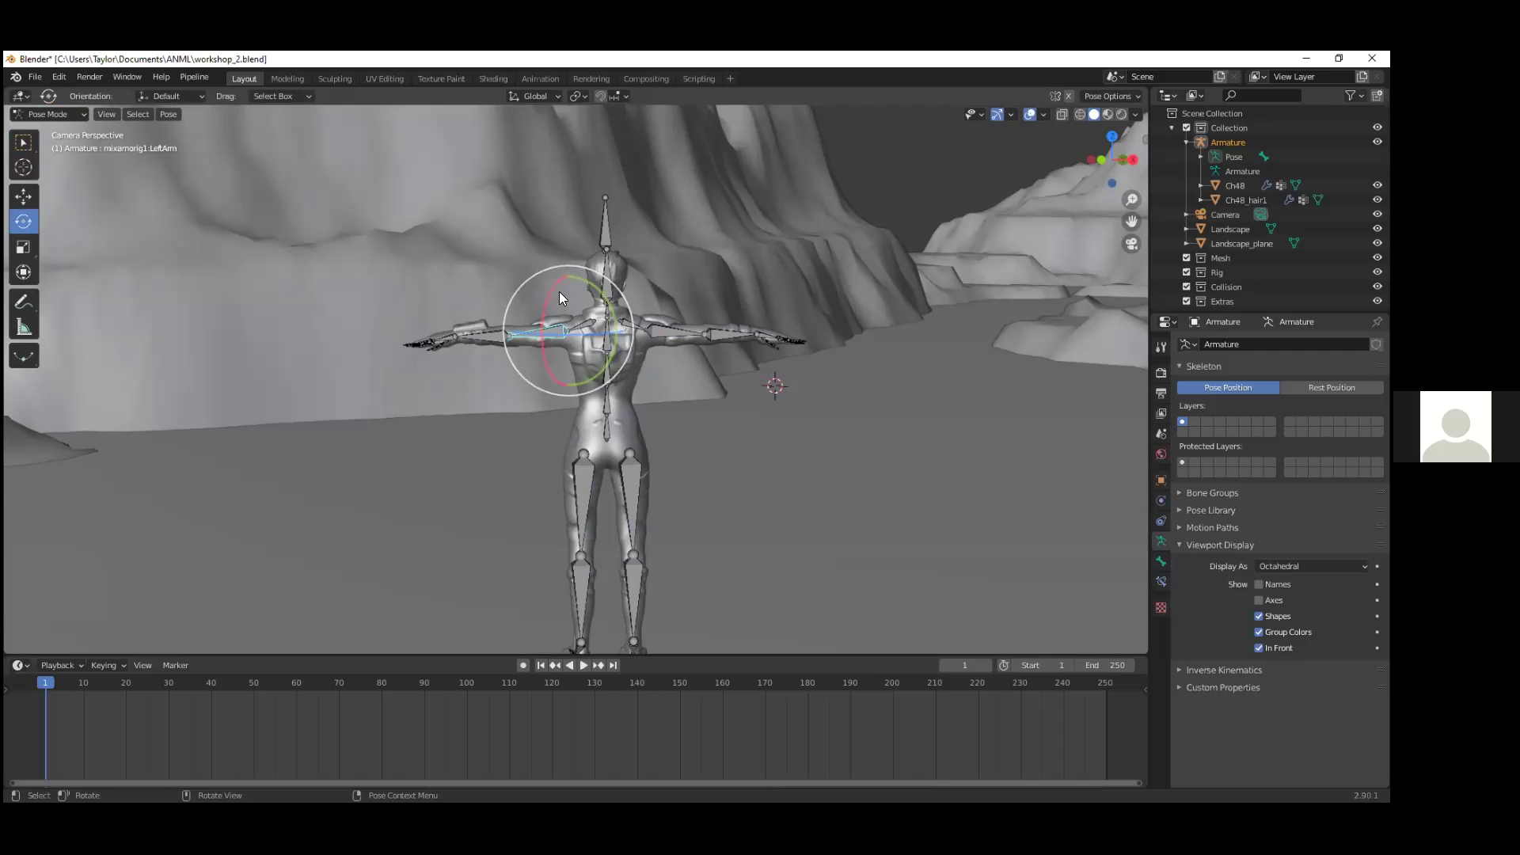
mouse_move(553, 284)
mouse_down()
mouse_move(554, 352)
mouse_move(596, 279)
mouse_move(562, 261)
mouse_move(585, 279)
mouse_move(573, 277)
mouse_up()
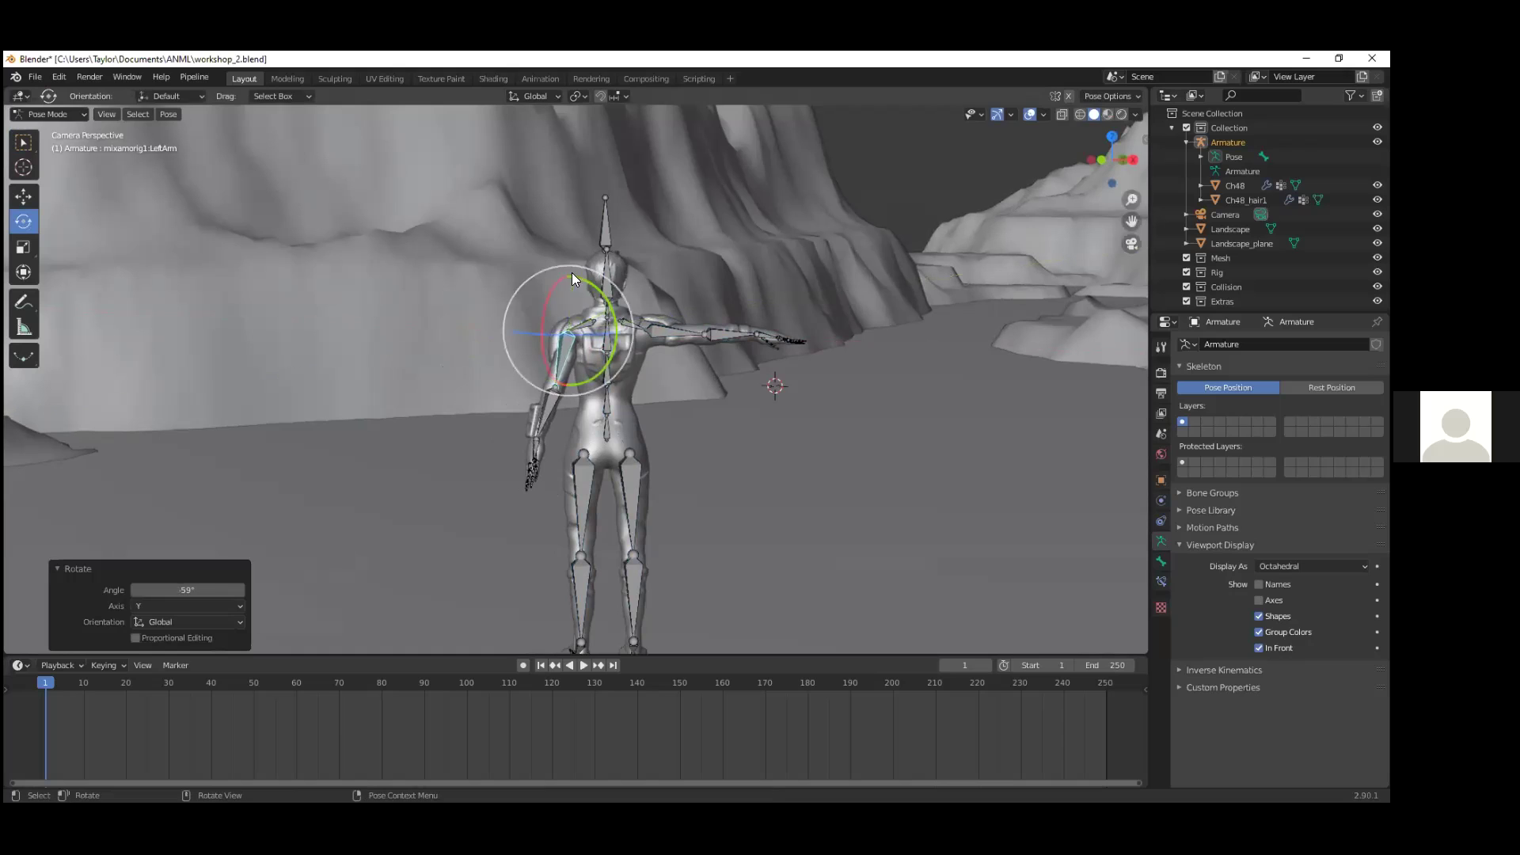
Step: Lower the right upper arm bone about 80° around global Y, then adjust it by about -23.6° around X and -3.9° around Y
click(670, 335)
drag(677, 275, 686, 355)
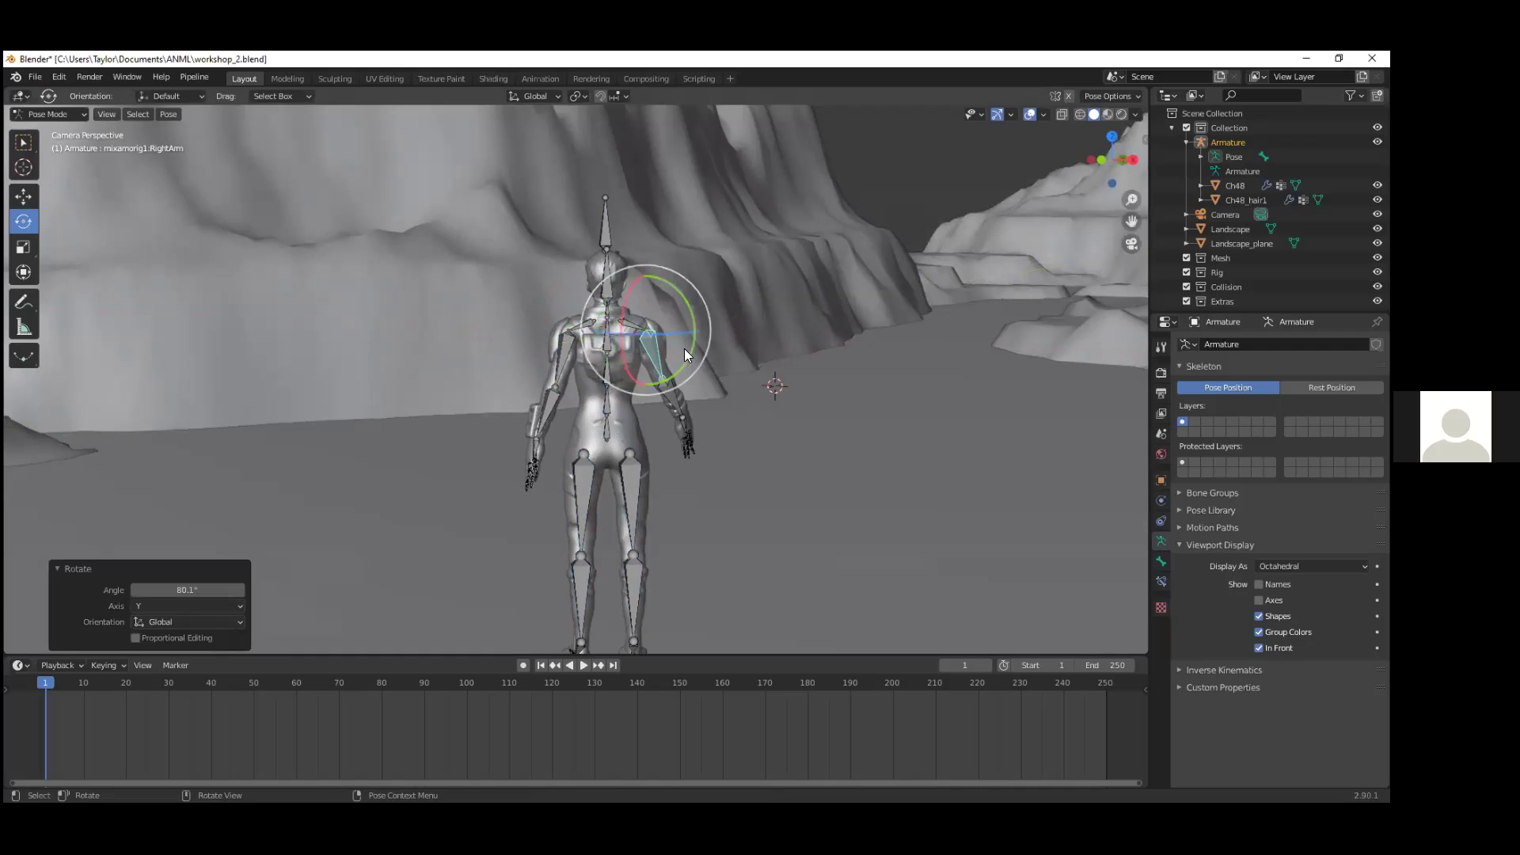
drag(626, 303, 646, 309)
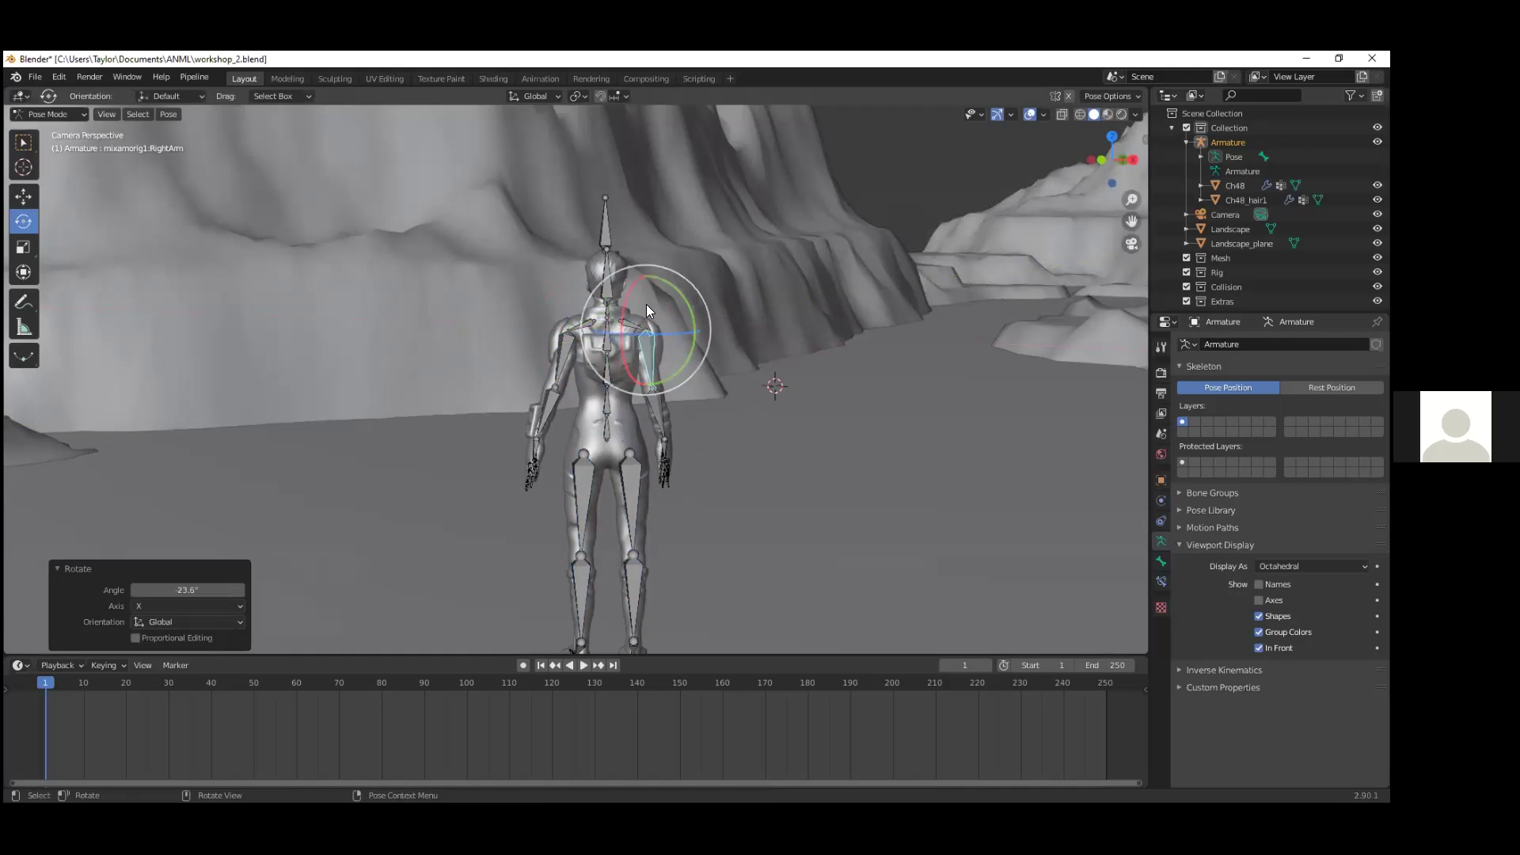
drag(688, 355, 687, 356)
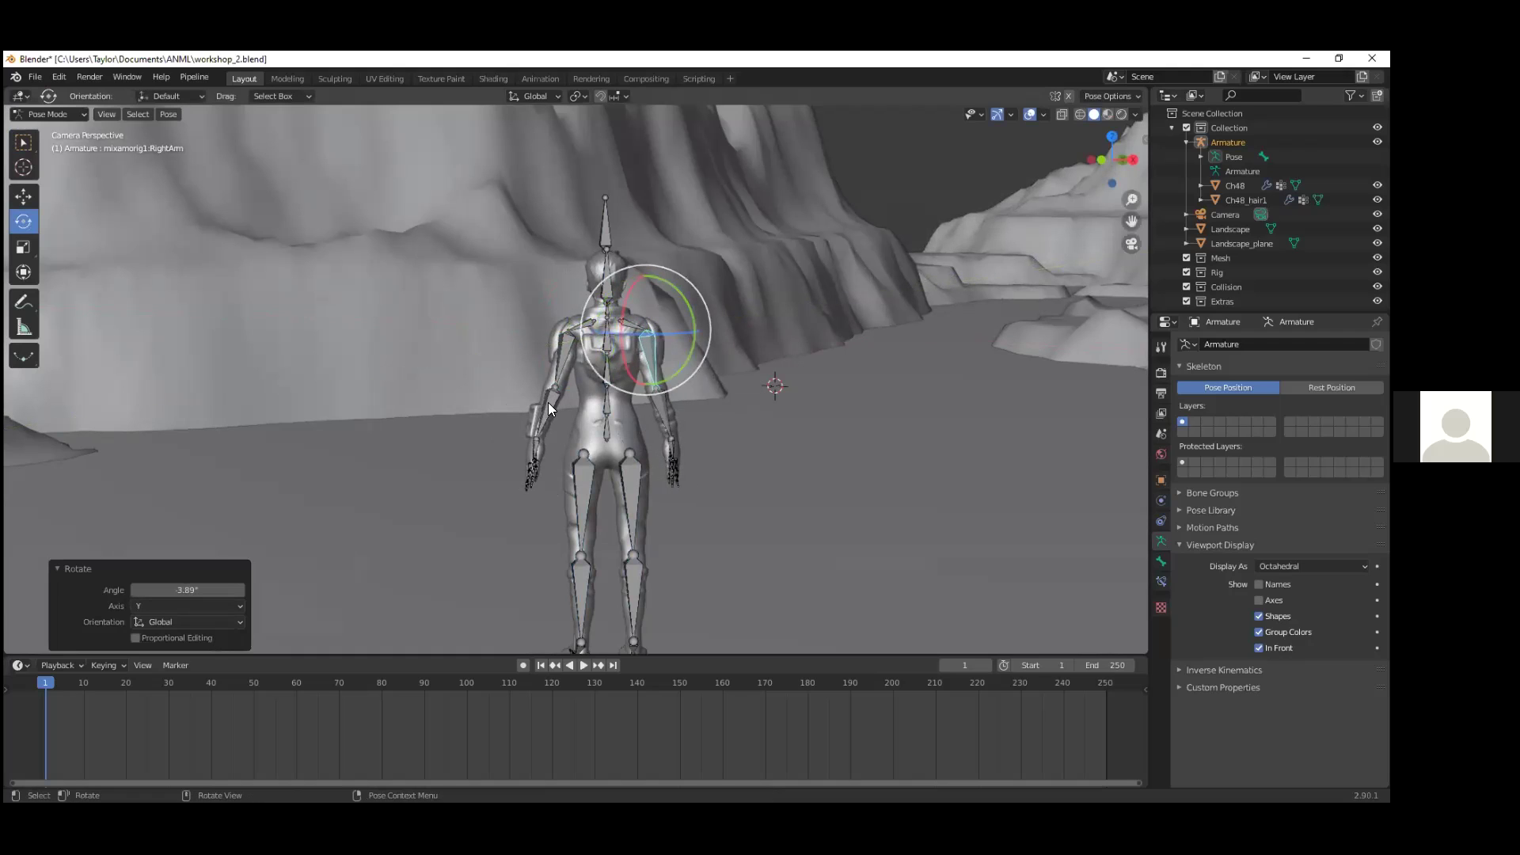
Step: Rotate the left forearm bone in toward the body and adjust the right forearm bone by about -2.65° around global X
click(548, 402)
drag(530, 361, 537, 380)
click(661, 403)
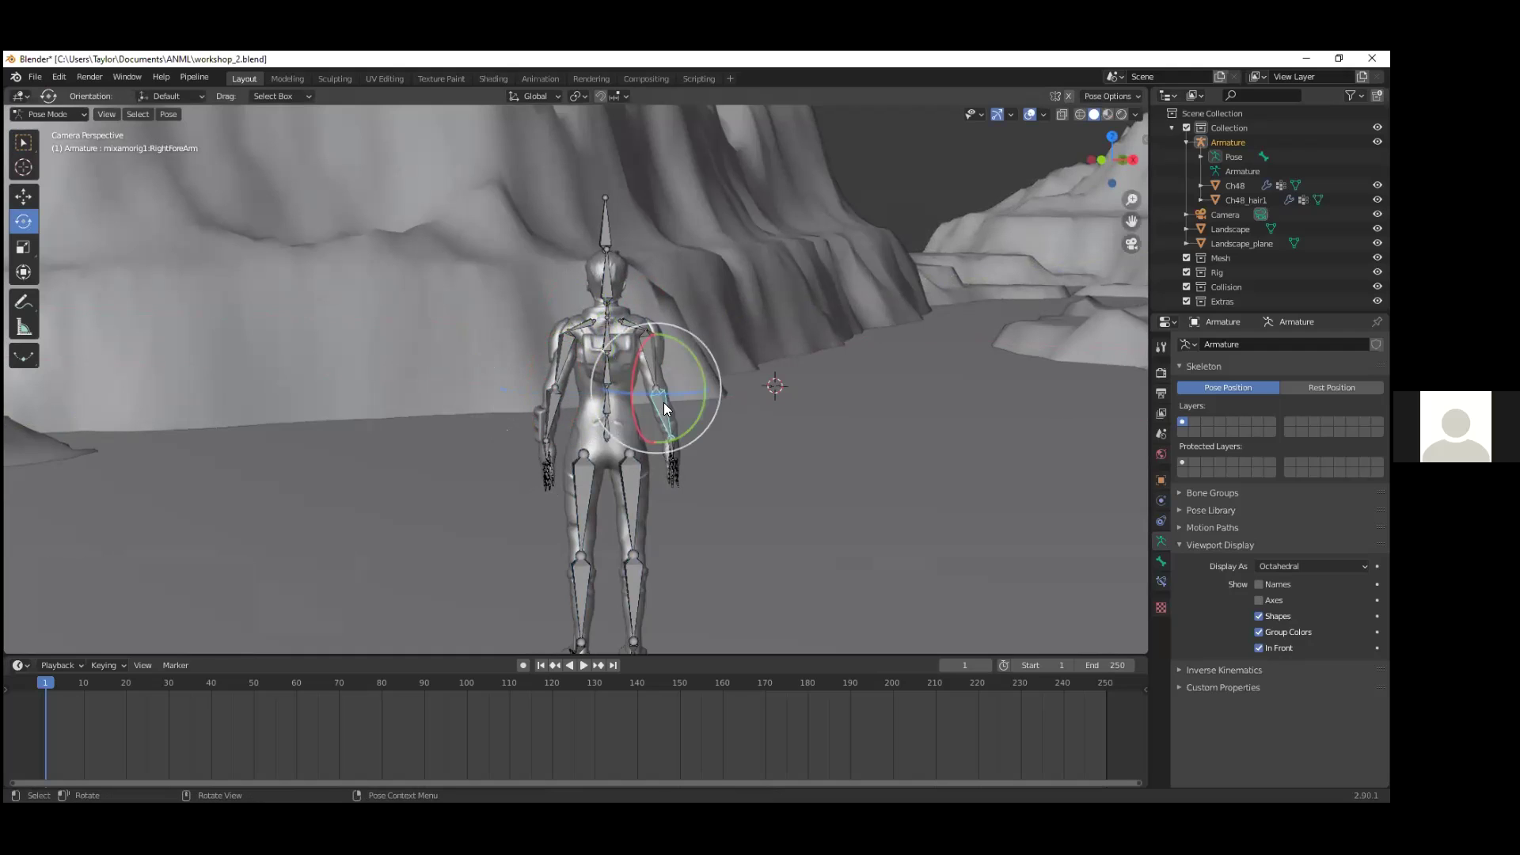
drag(686, 353, 643, 362)
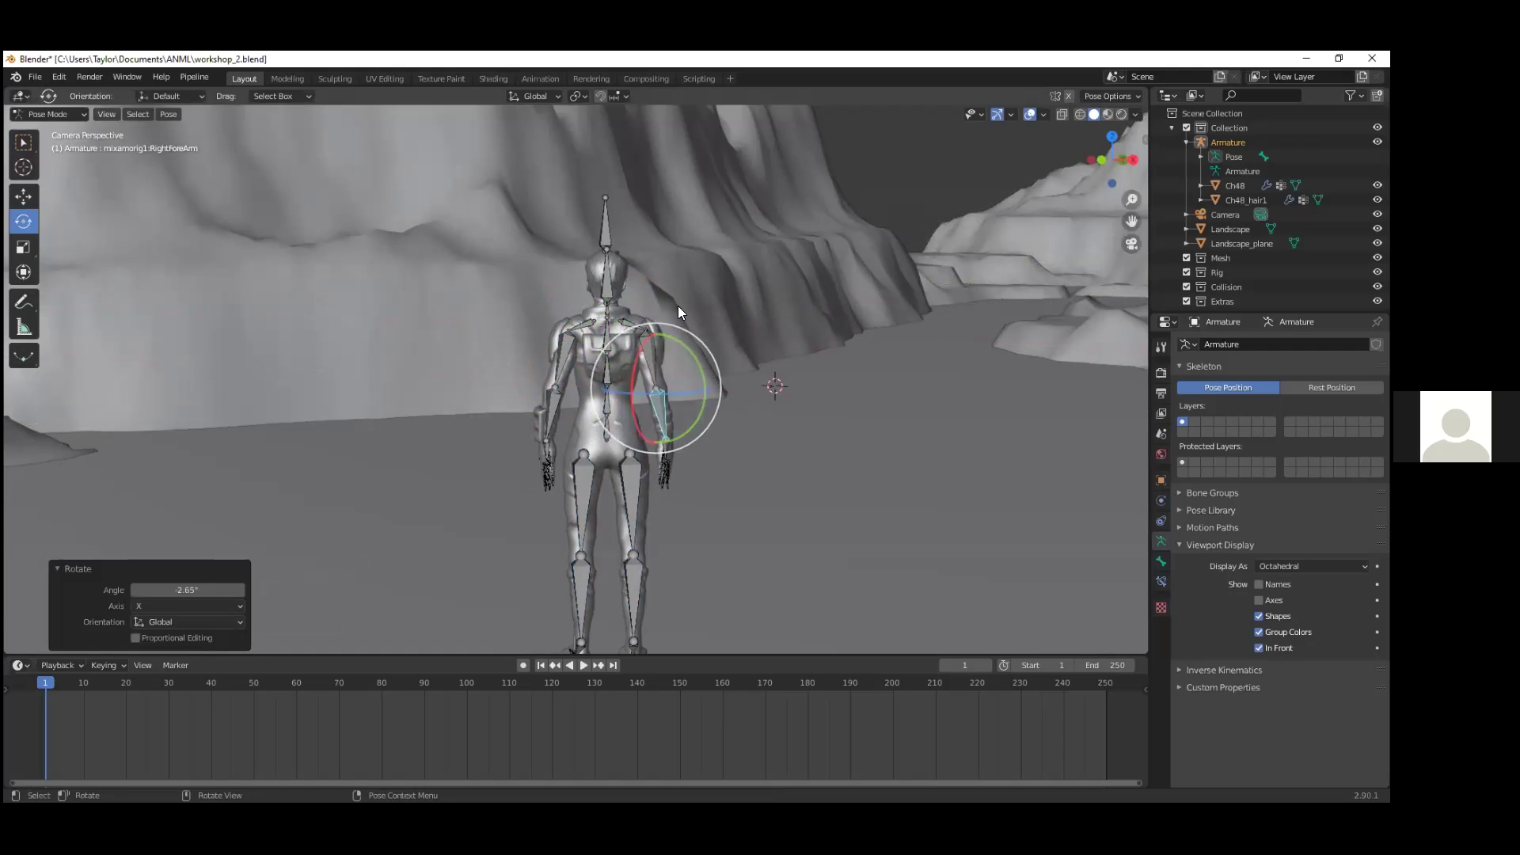
Step: Examine the lowered-arm pose from the front and the character's place within the surrounding landscape
shift+middle_drag(774, 419, 501, 439)
shift+middle_drag(195, 367, 625, 418)
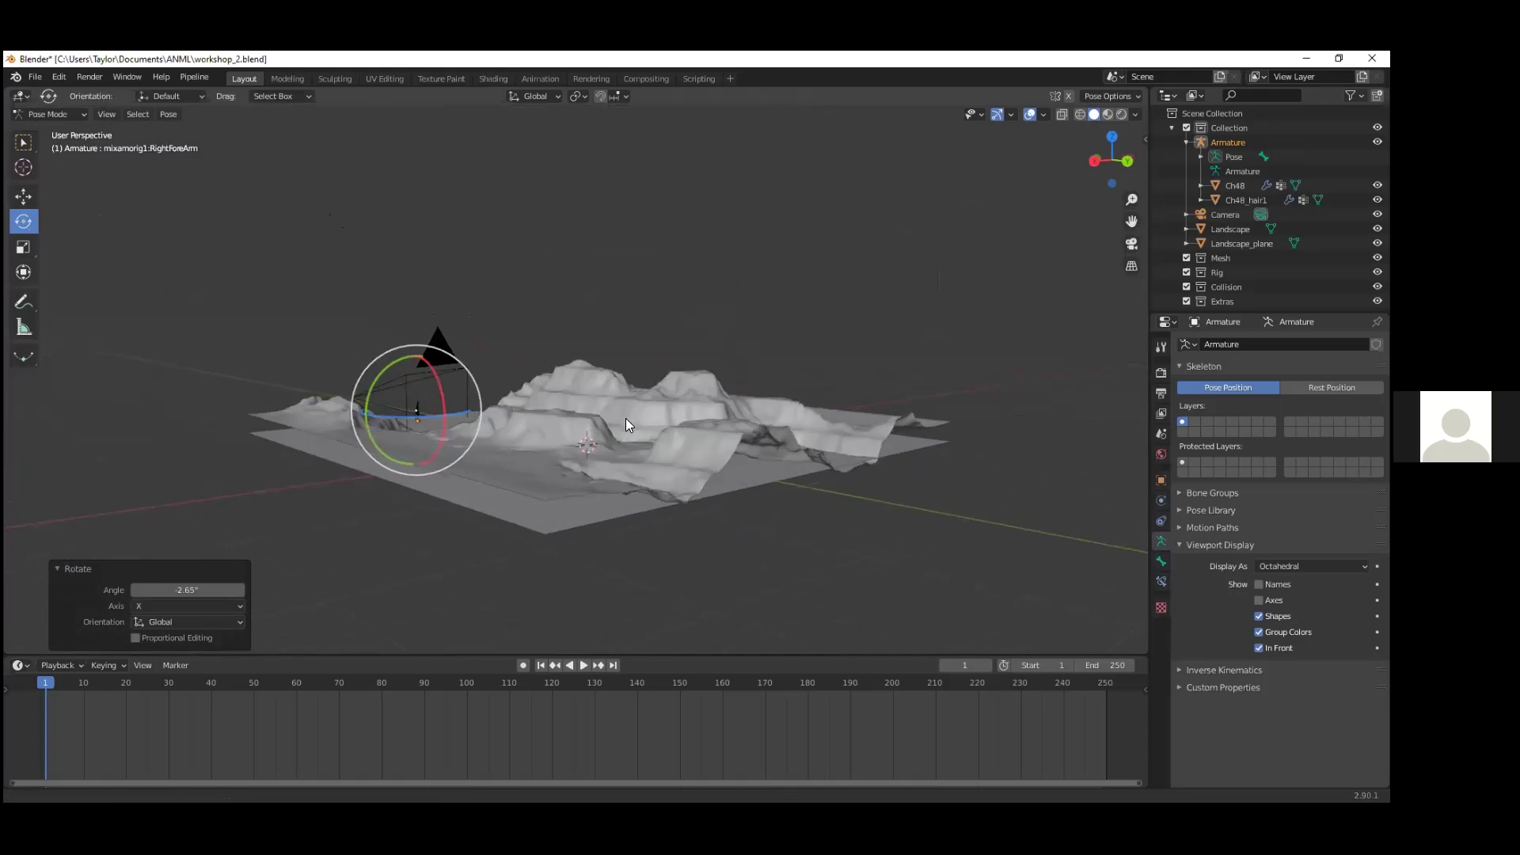
scroll(448, 425, up, 5)
click(210, 429)
shift+middle_drag(211, 429, 705, 401)
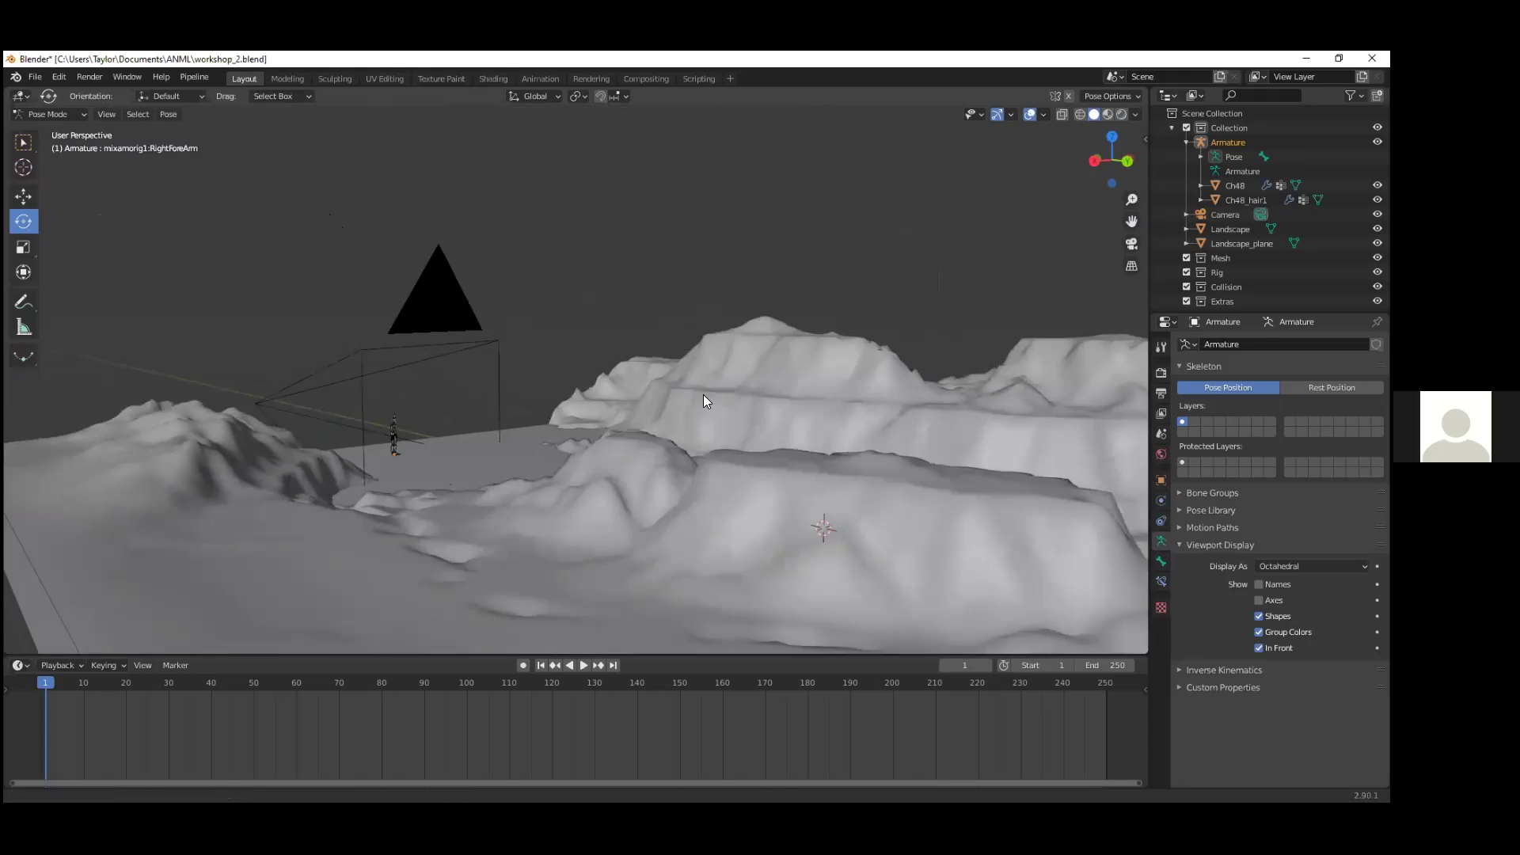
scroll(372, 478, up, 7)
shift+middle_drag(324, 430, 765, 491)
middle_drag(714, 253, 549, 151)
scroll(683, 442, up, 5)
scroll(677, 449, up, 6)
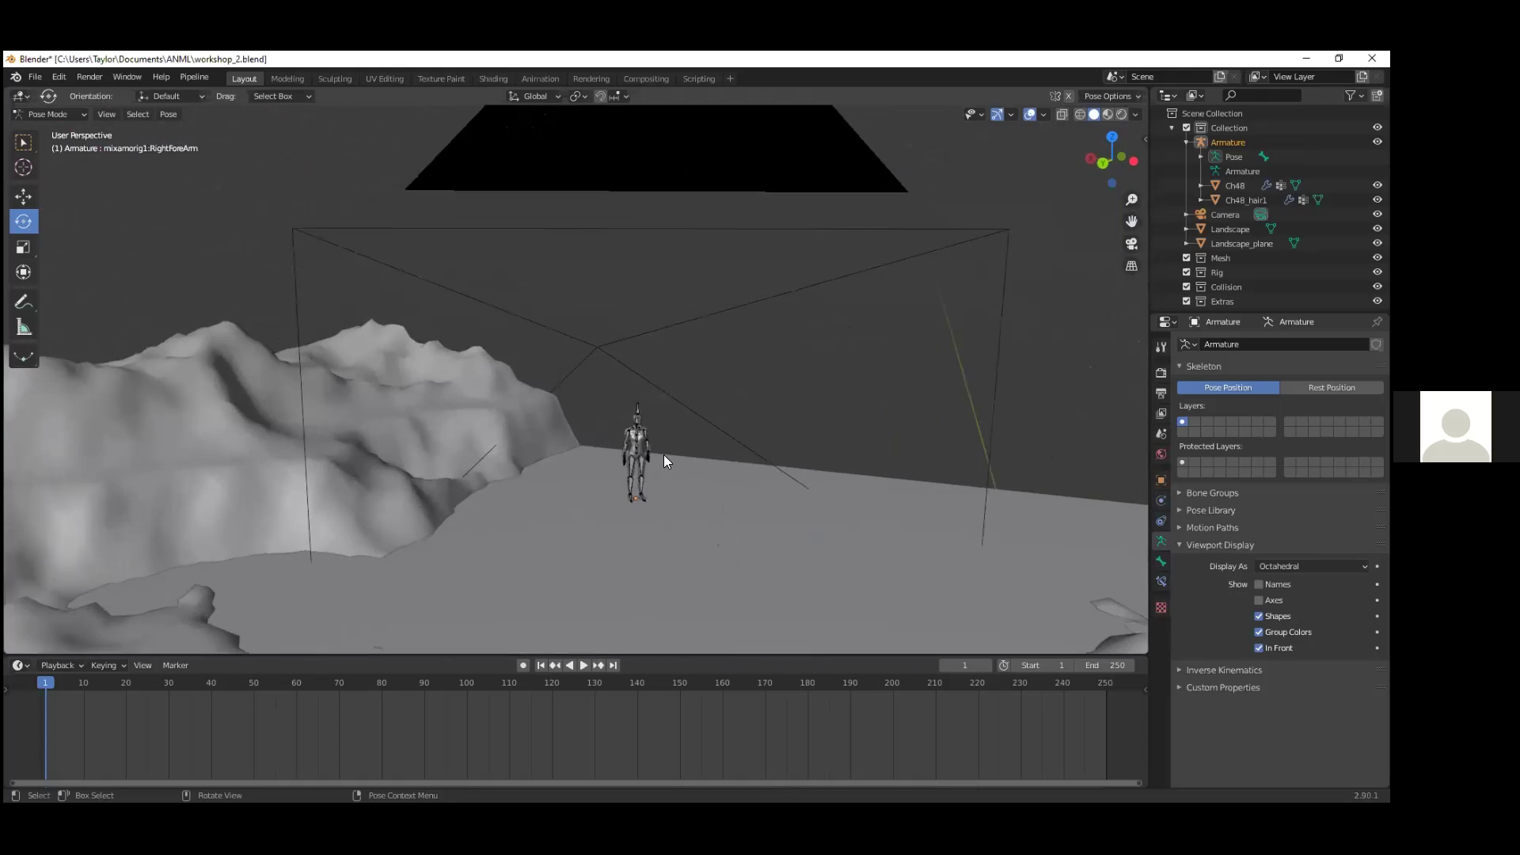
mouse_move(649, 430)
middle_down()
mouse_move(729, 434)
mouse_move(631, 425)
middle_up()
click(633, 435)
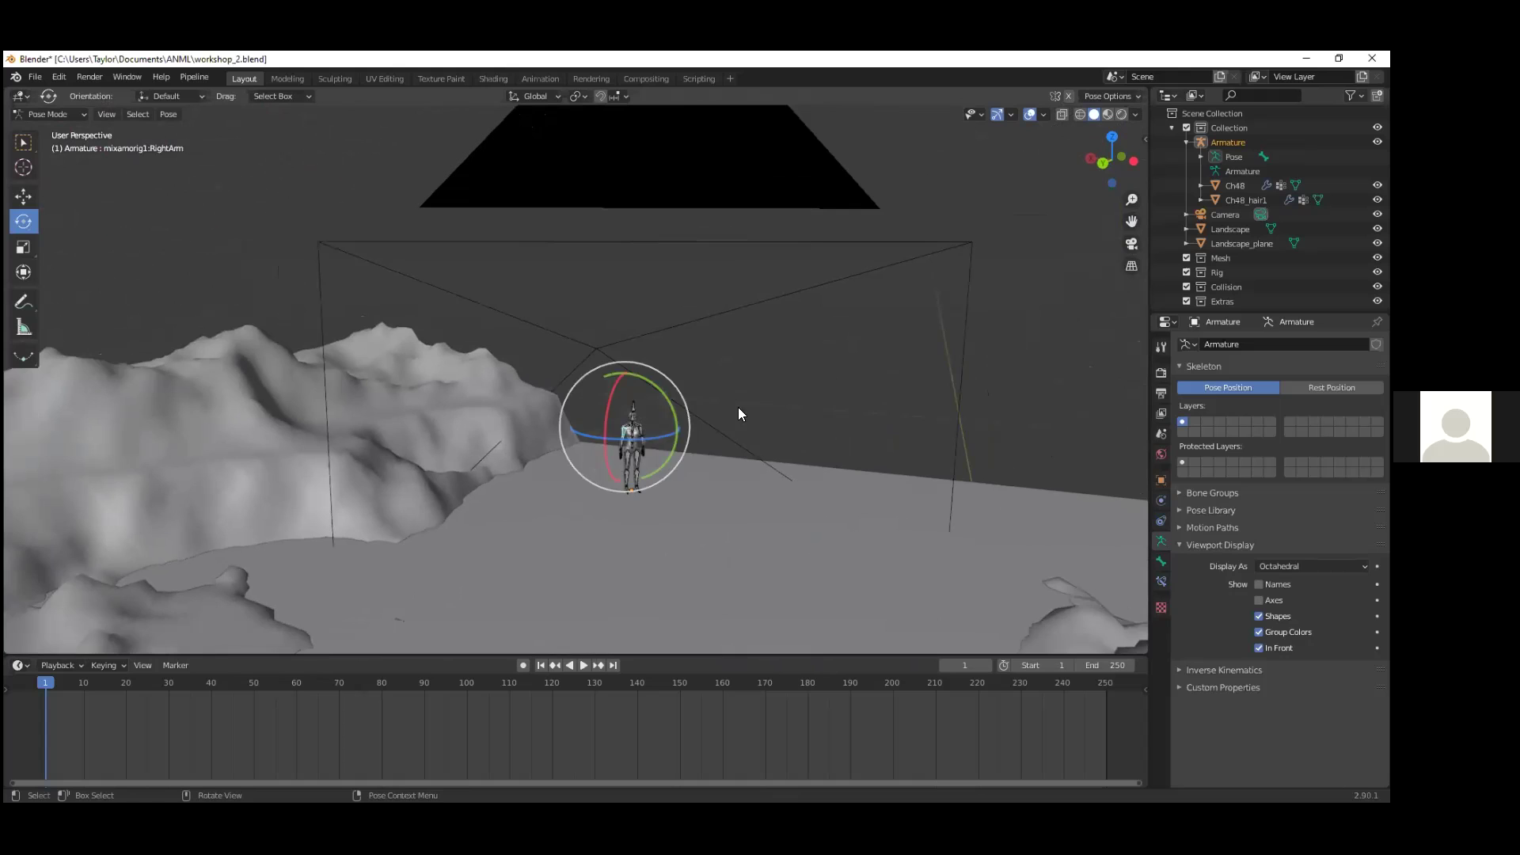
scroll(739, 413, down, 12)
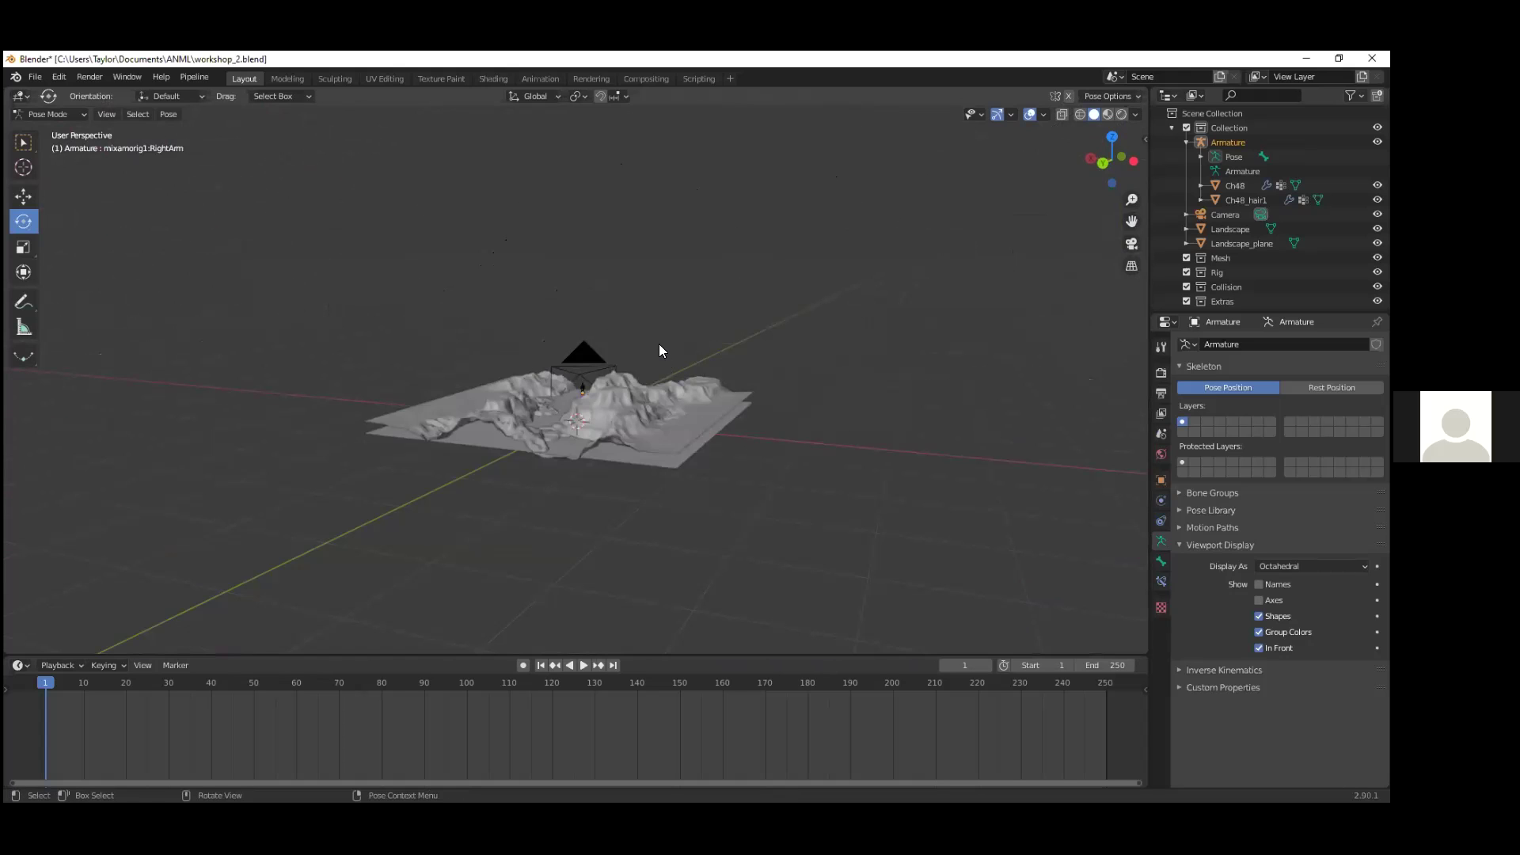
Step: Try to rotate the character's head bone freely from a close side view, and undo the rotation
scroll(747, 338, up, 10)
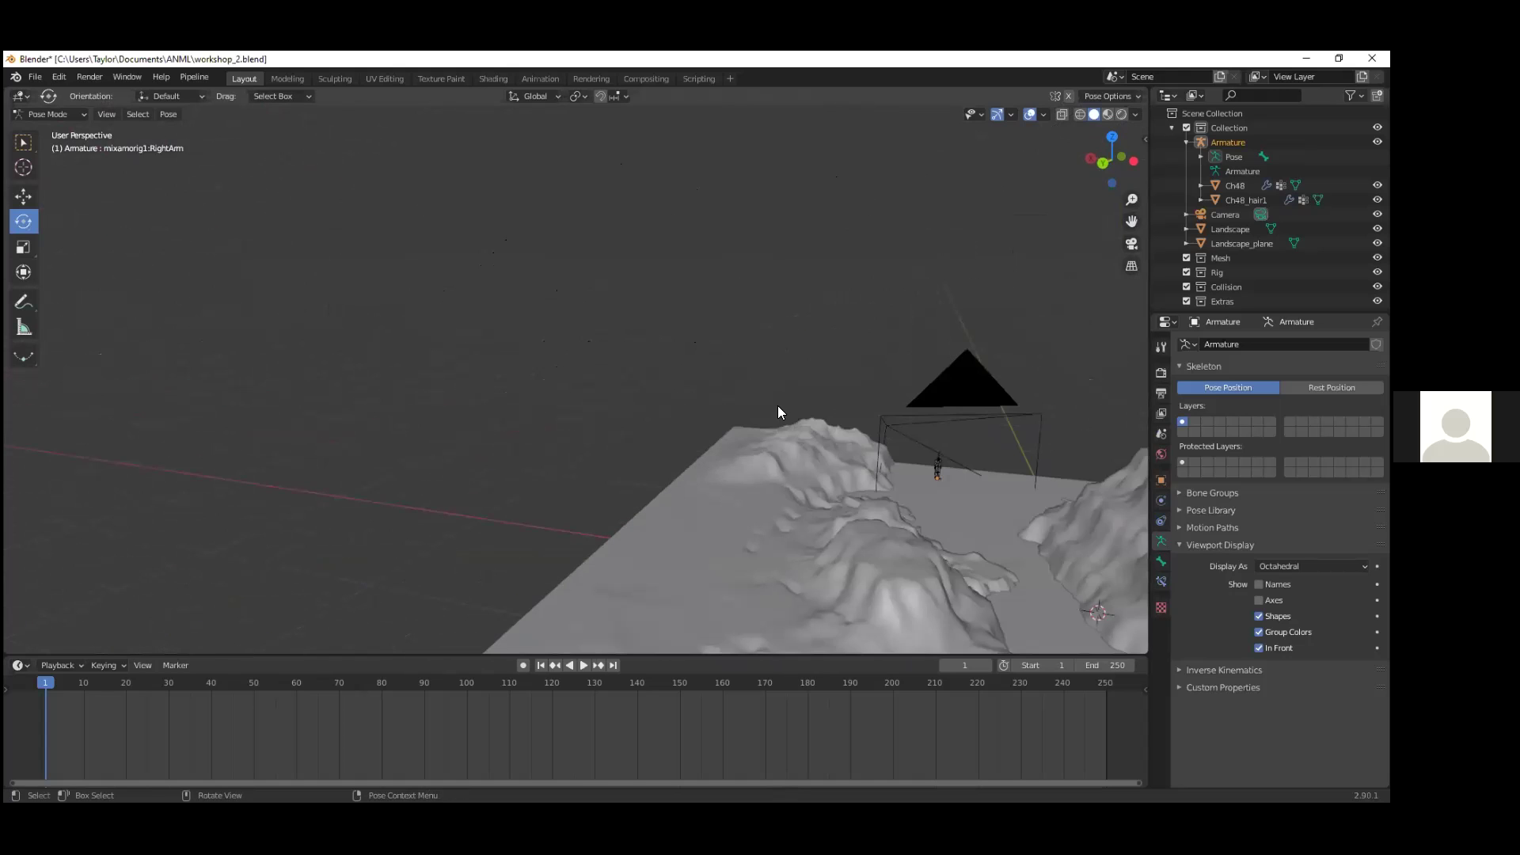
middle_drag(685, 386, 241, 290)
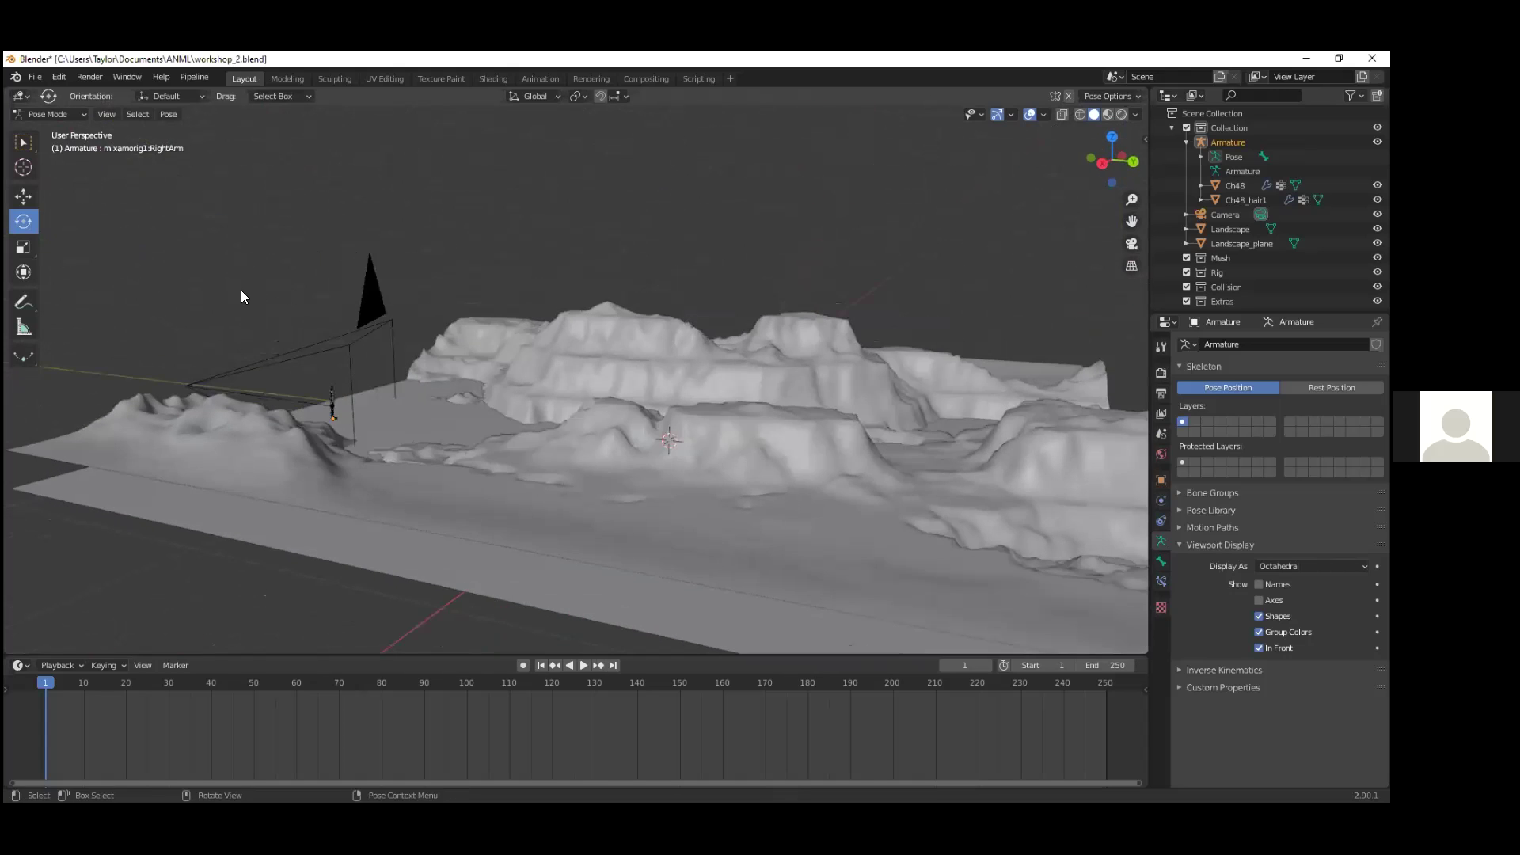
middle_drag(489, 259, 970, 531)
scroll(825, 420, up, 5)
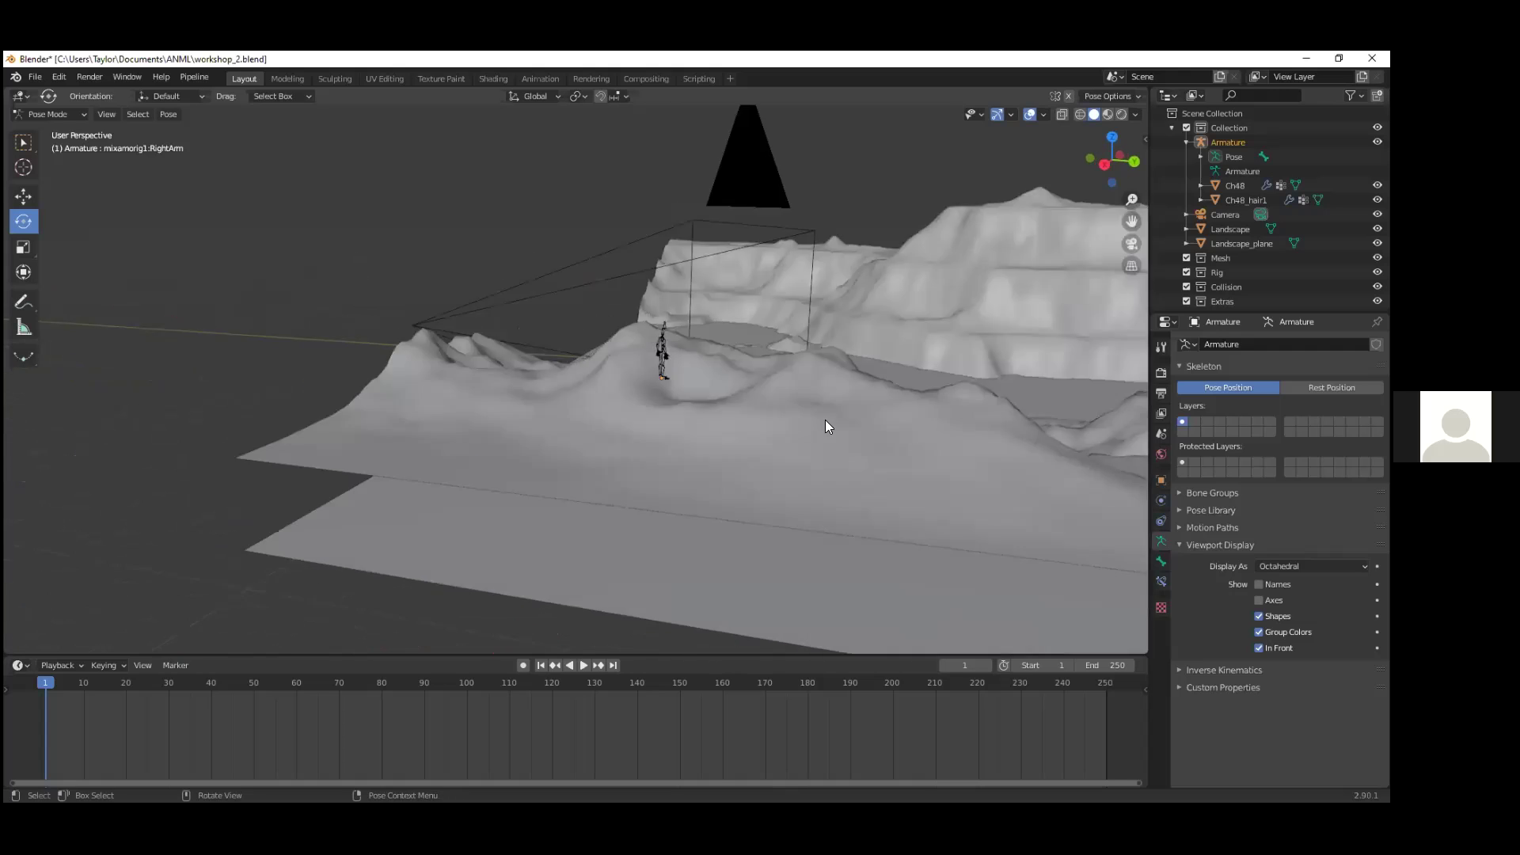
scroll(513, 364, up, 6)
shift+middle_drag(613, 361, 980, 320)
click(980, 321)
key(r)
click(1018, 368)
key(ctrl+z)
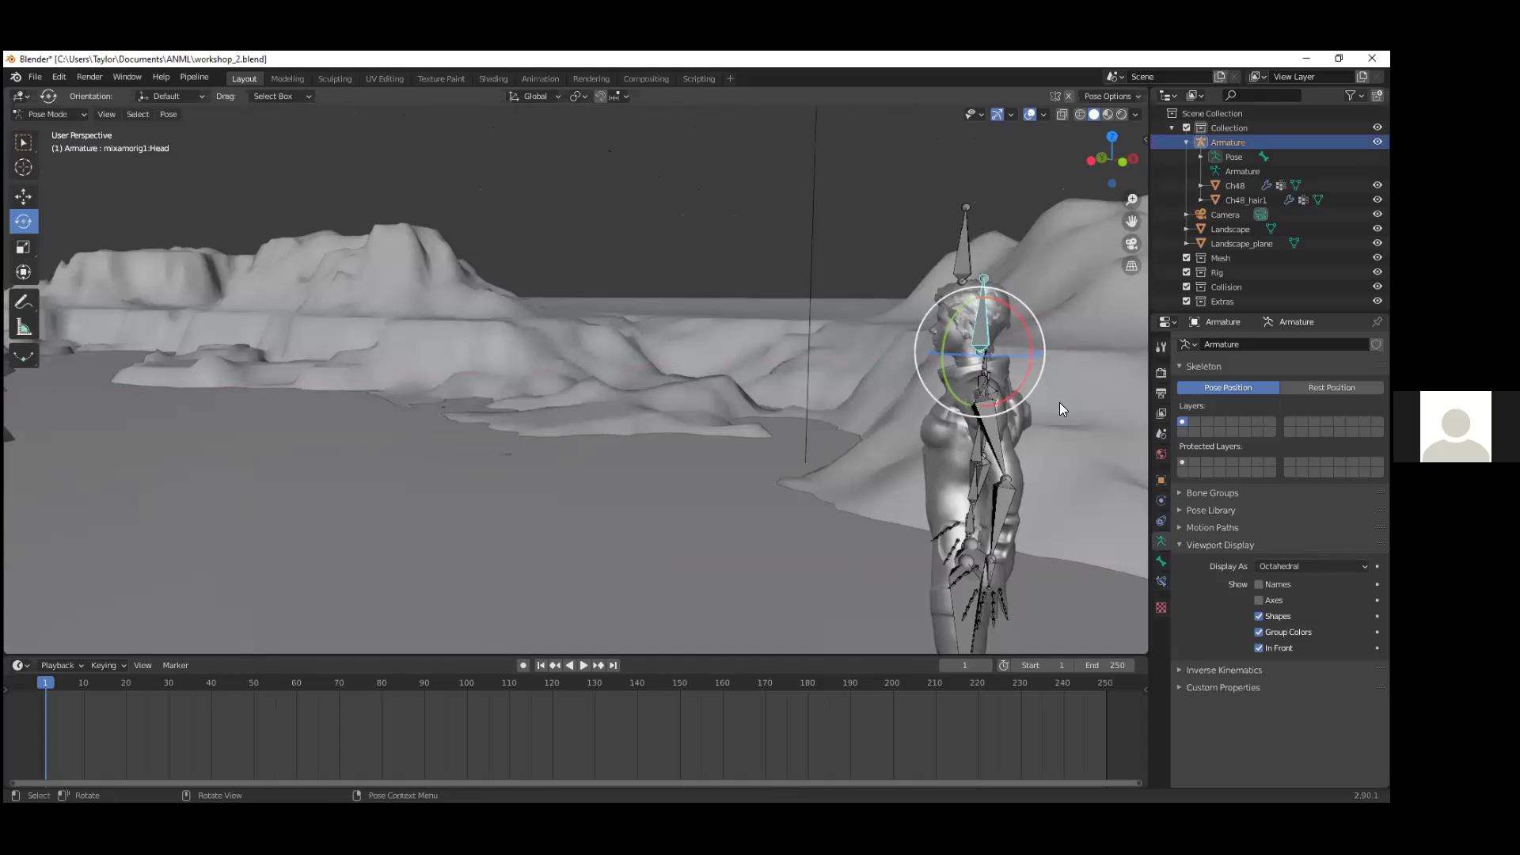
Step: Tilt the character's head slightly by rotating the head bone around the global Y and X axes
middle_drag(1060, 407, 564, 407)
drag(563, 407, 553, 393)
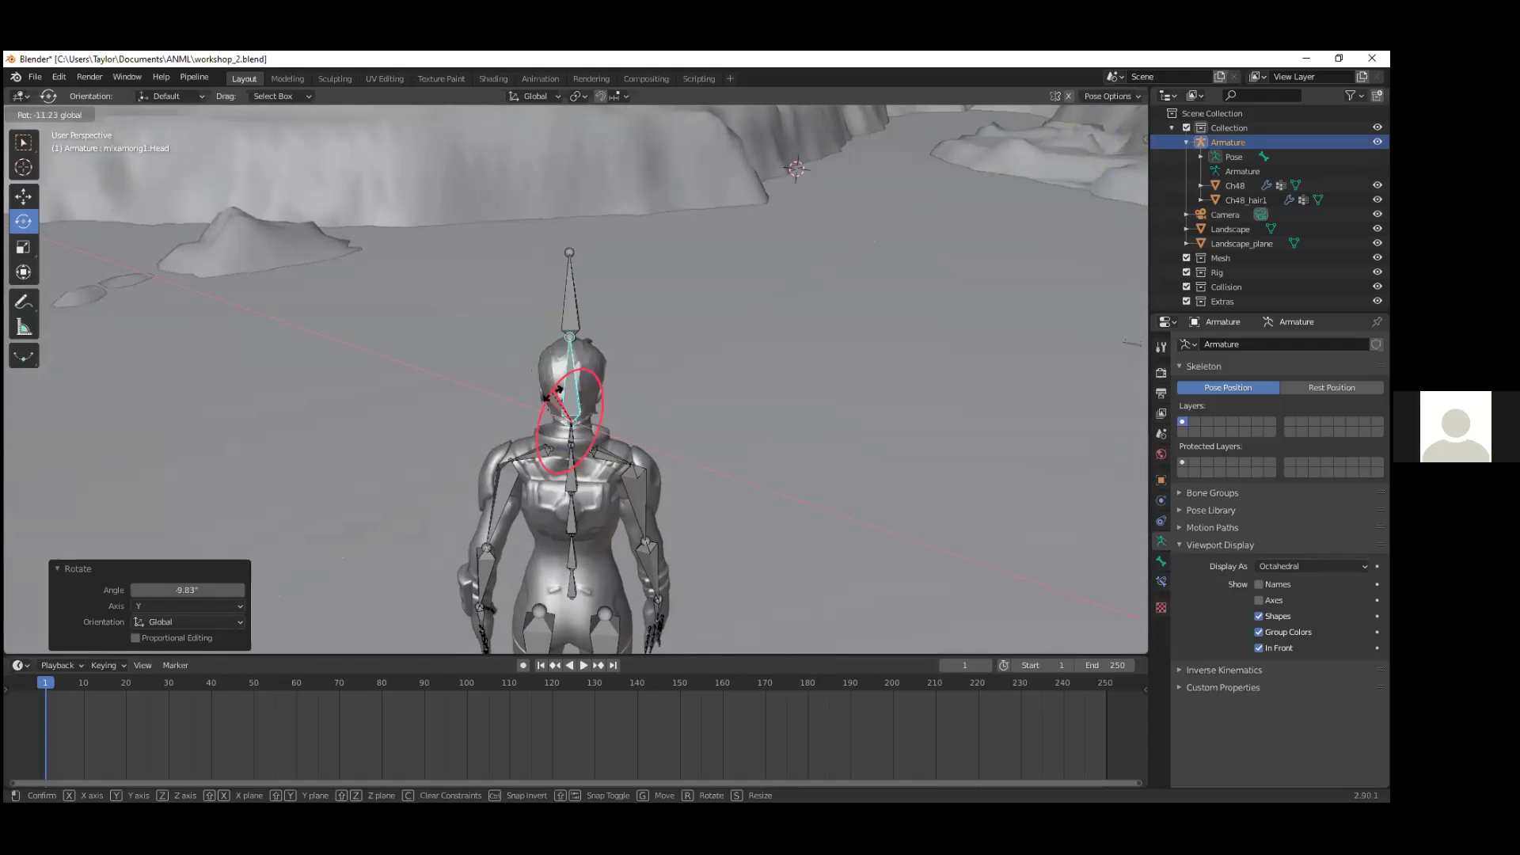
drag(701, 473, 702, 474)
Step: Bend the character's right knee backward by rotating the right lower leg bone about -21.6° around the global X axis
middle_drag(668, 554, 779, 334)
click(683, 388)
mouse_move(841, 414)
middle_down()
mouse_move(728, 438)
mouse_move(817, 382)
mouse_move(828, 402)
middle_up()
drag(825, 391, 761, 371)
middle_drag(761, 371, 801, 452)
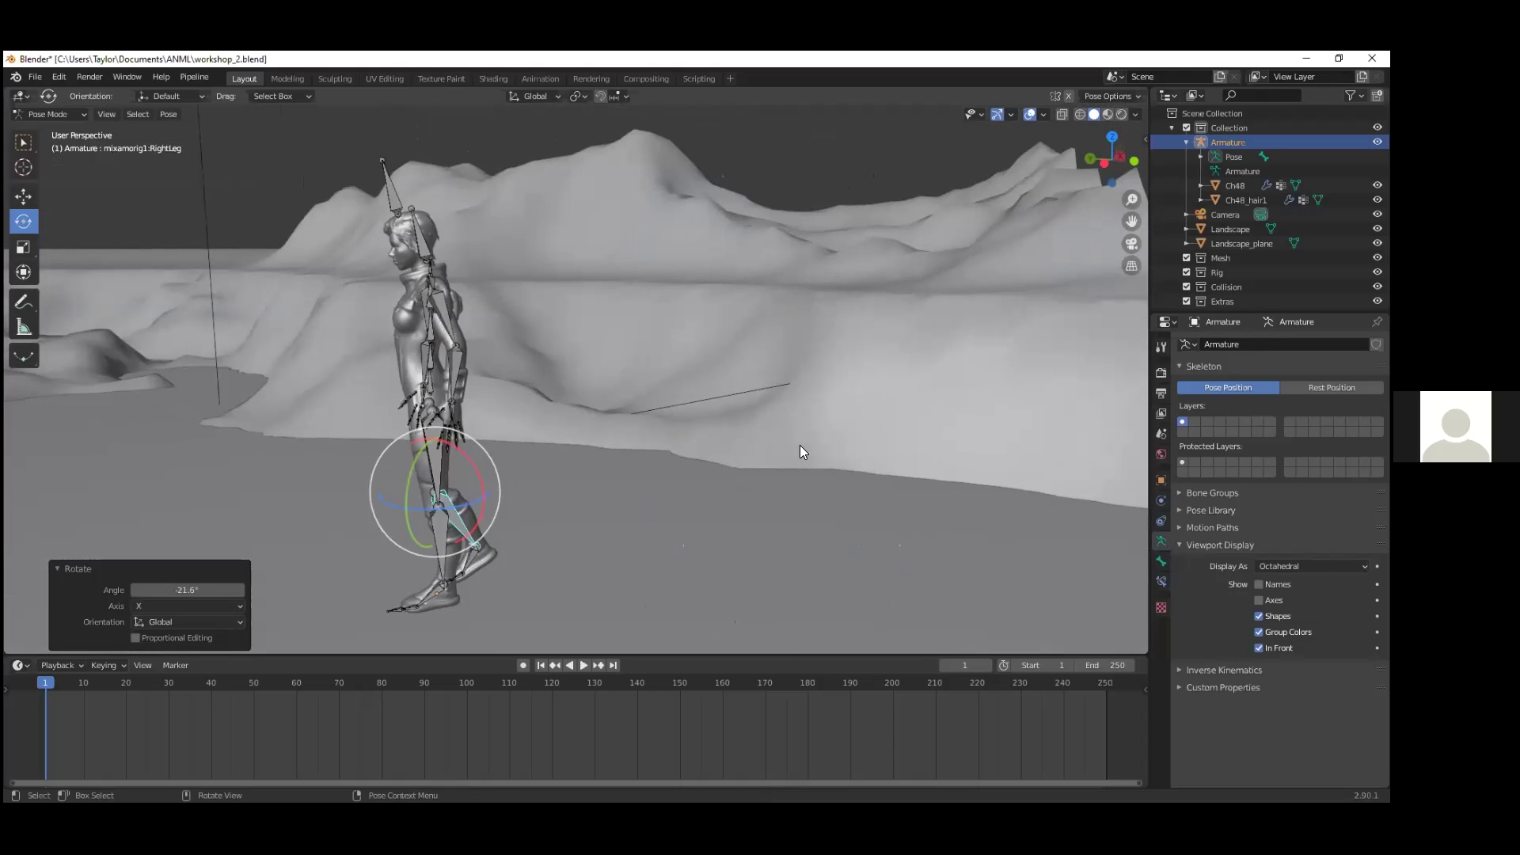
Step: Return to the camera view, deselect the leg bone and stop displaying the armature's bones in front of the mesh
key(KP_0)
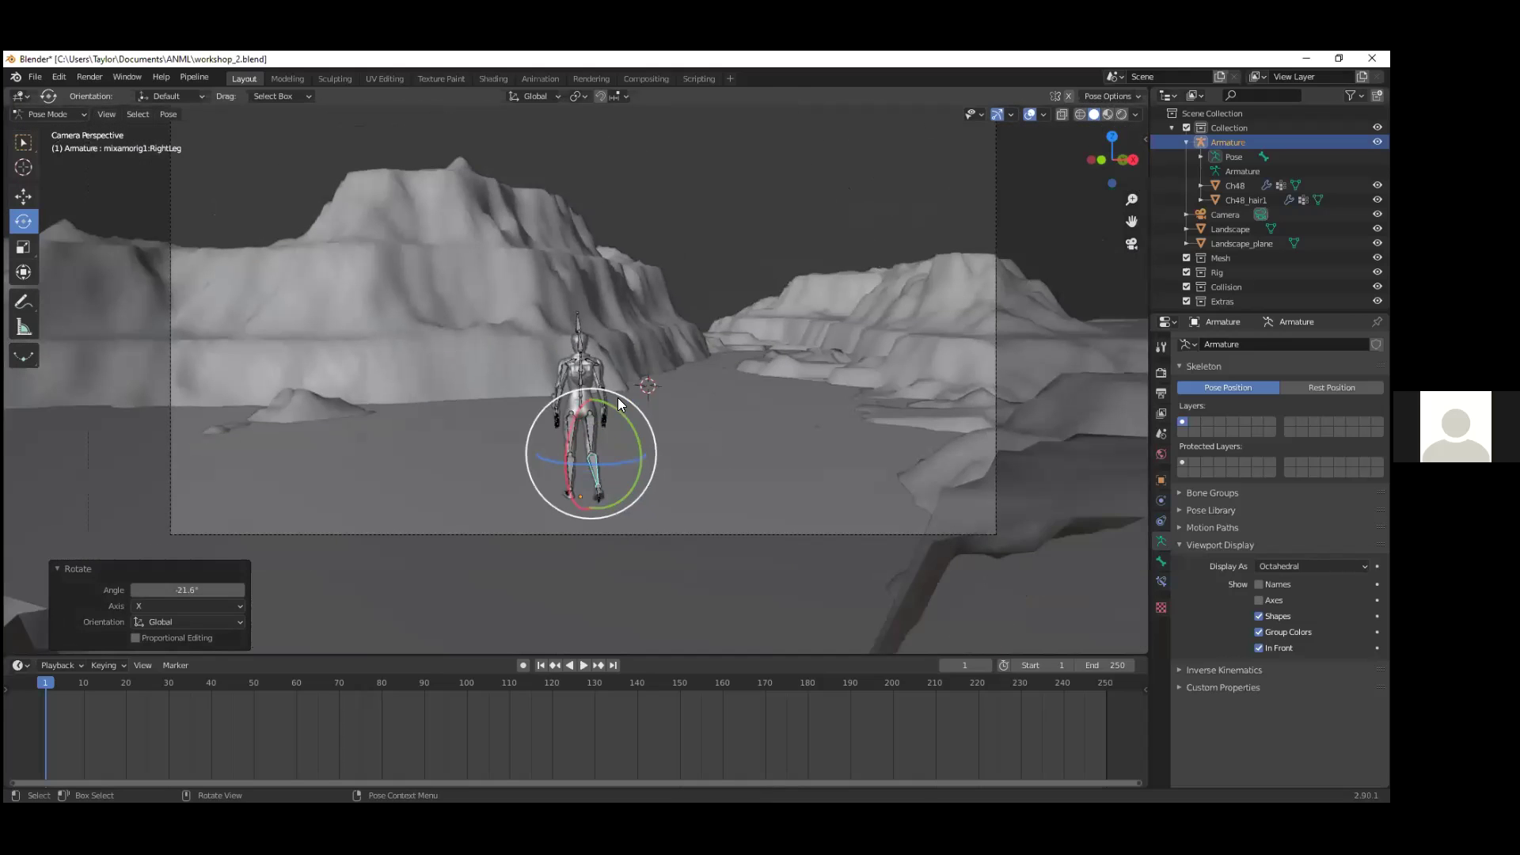
scroll(722, 253, up, 4)
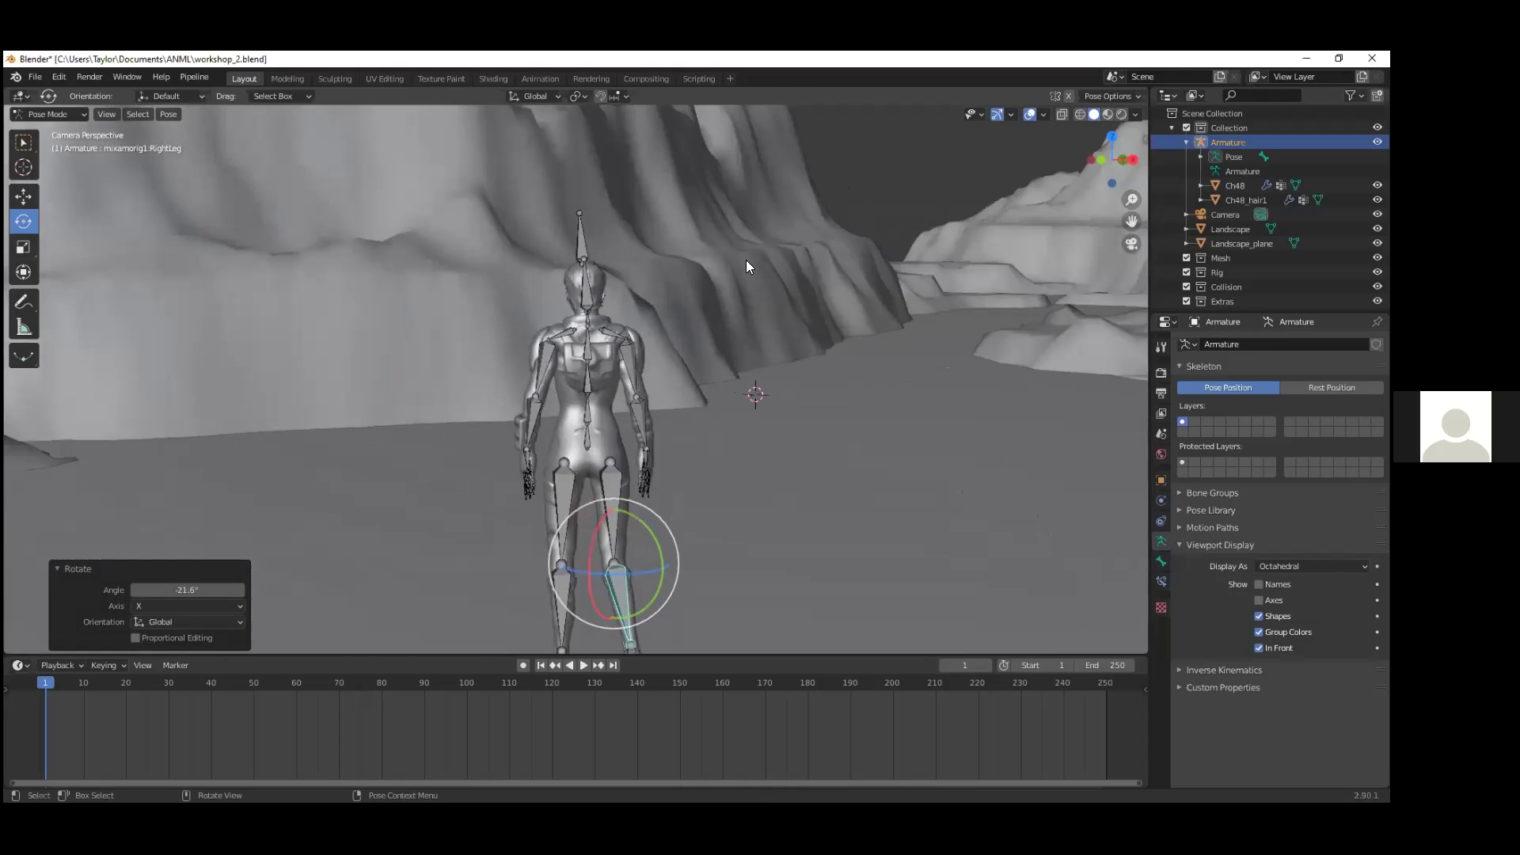
click(851, 181)
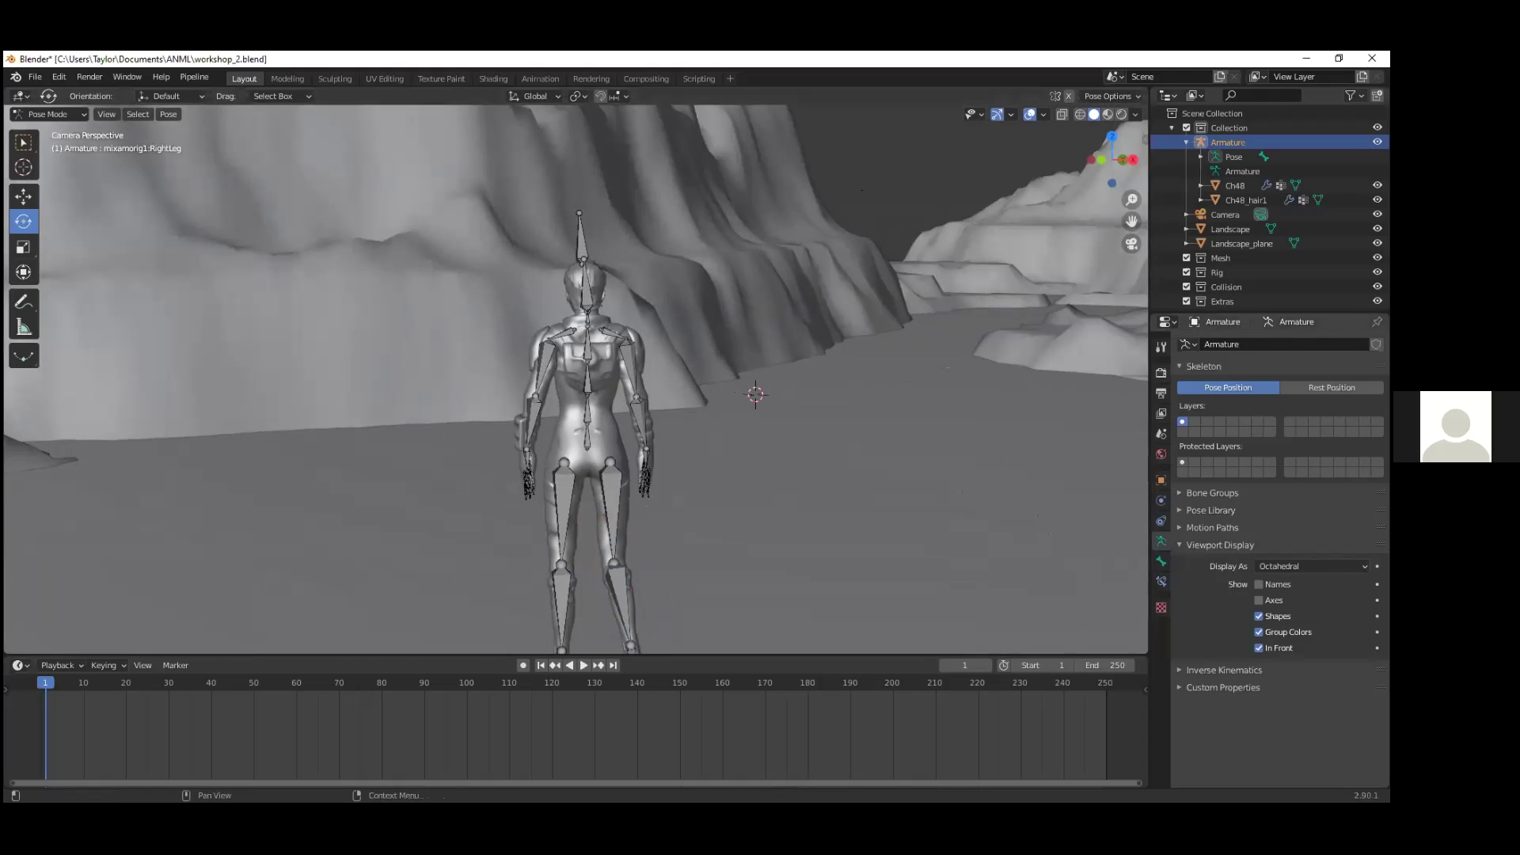
click(1258, 647)
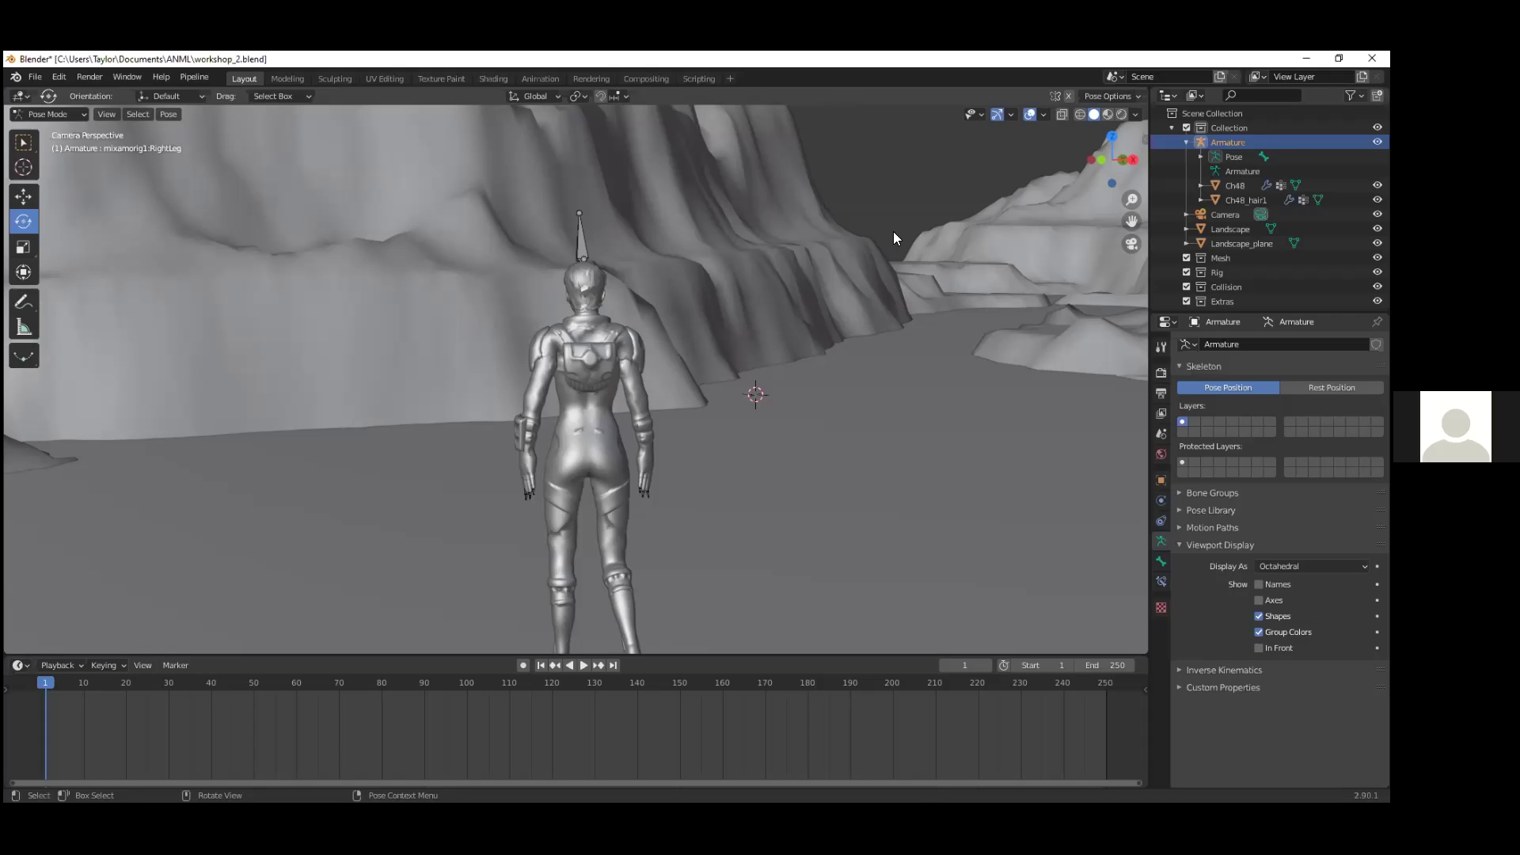
scroll(855, 266, down, 5)
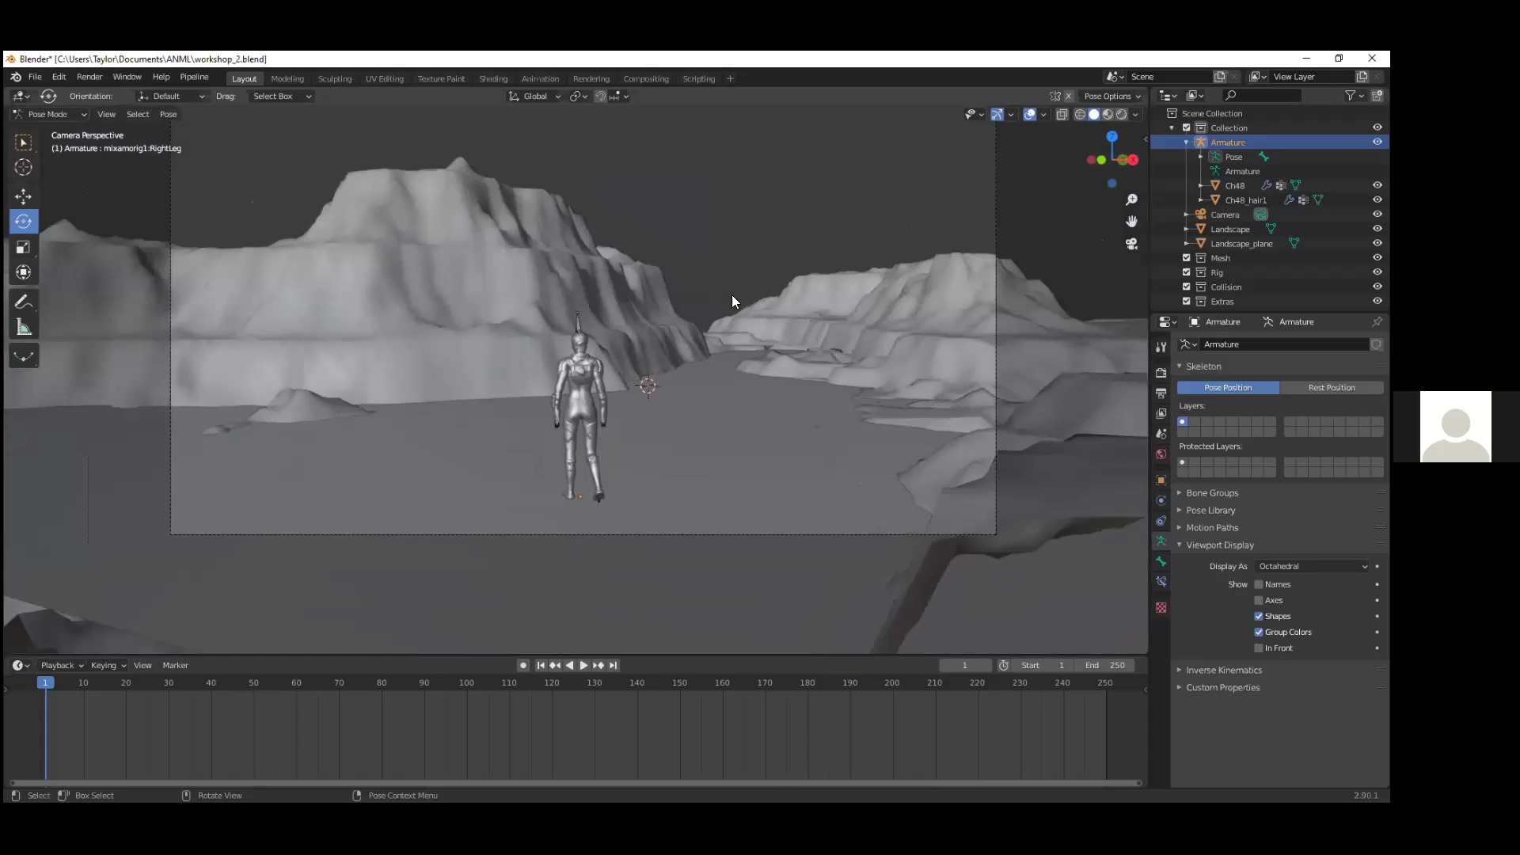
scroll(731, 295, down, 2)
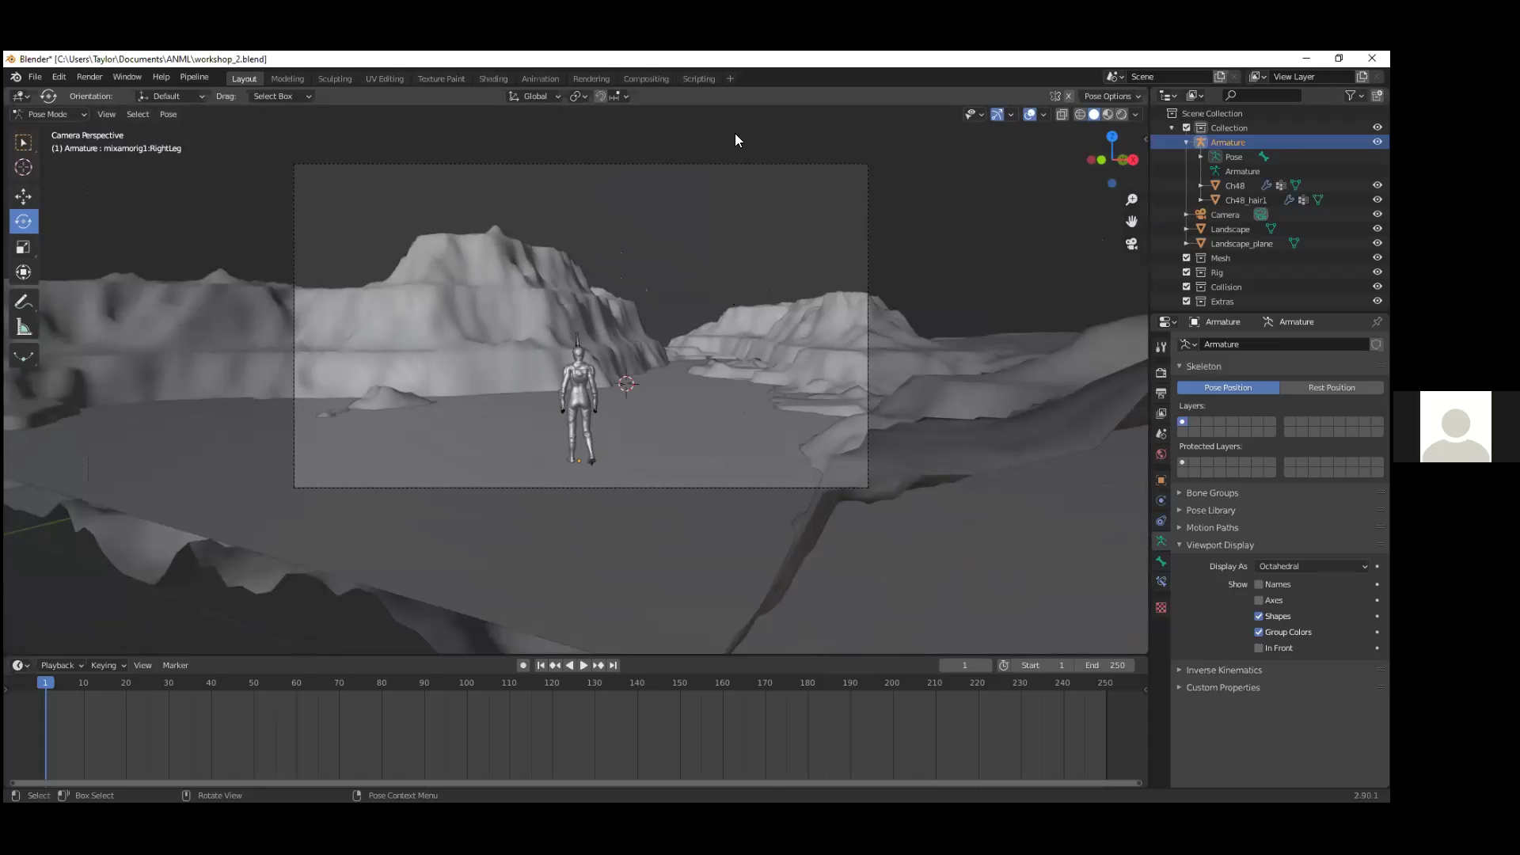
Step: Switch the armature back to Object Mode and hide it, collapsing its hierarchy in the scene collection
middle_drag(734, 140, 923, 203)
scroll(799, 208, down, 3)
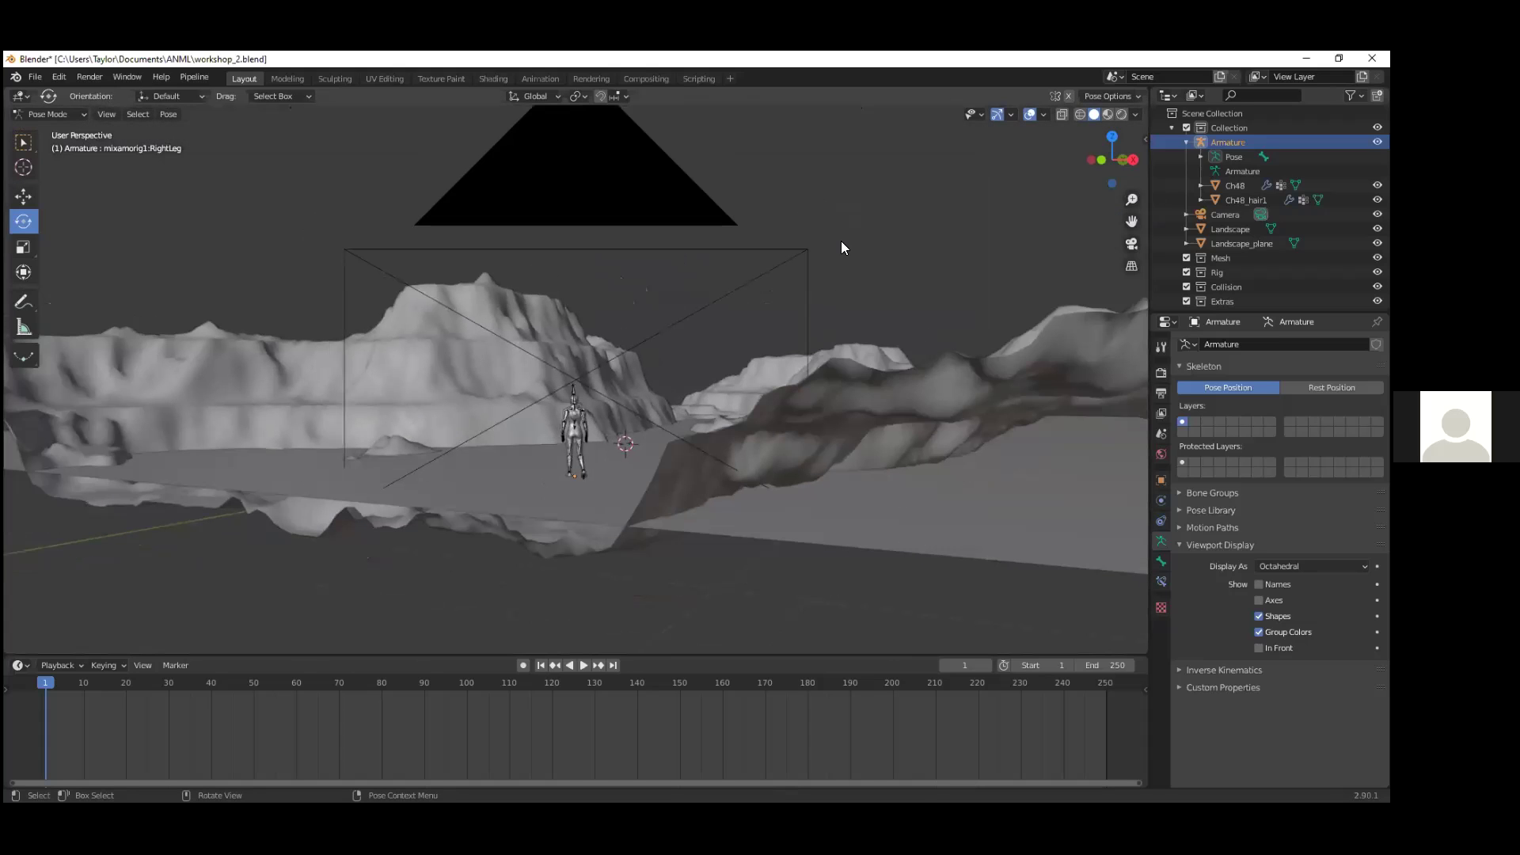
scroll(844, 249, up, 1)
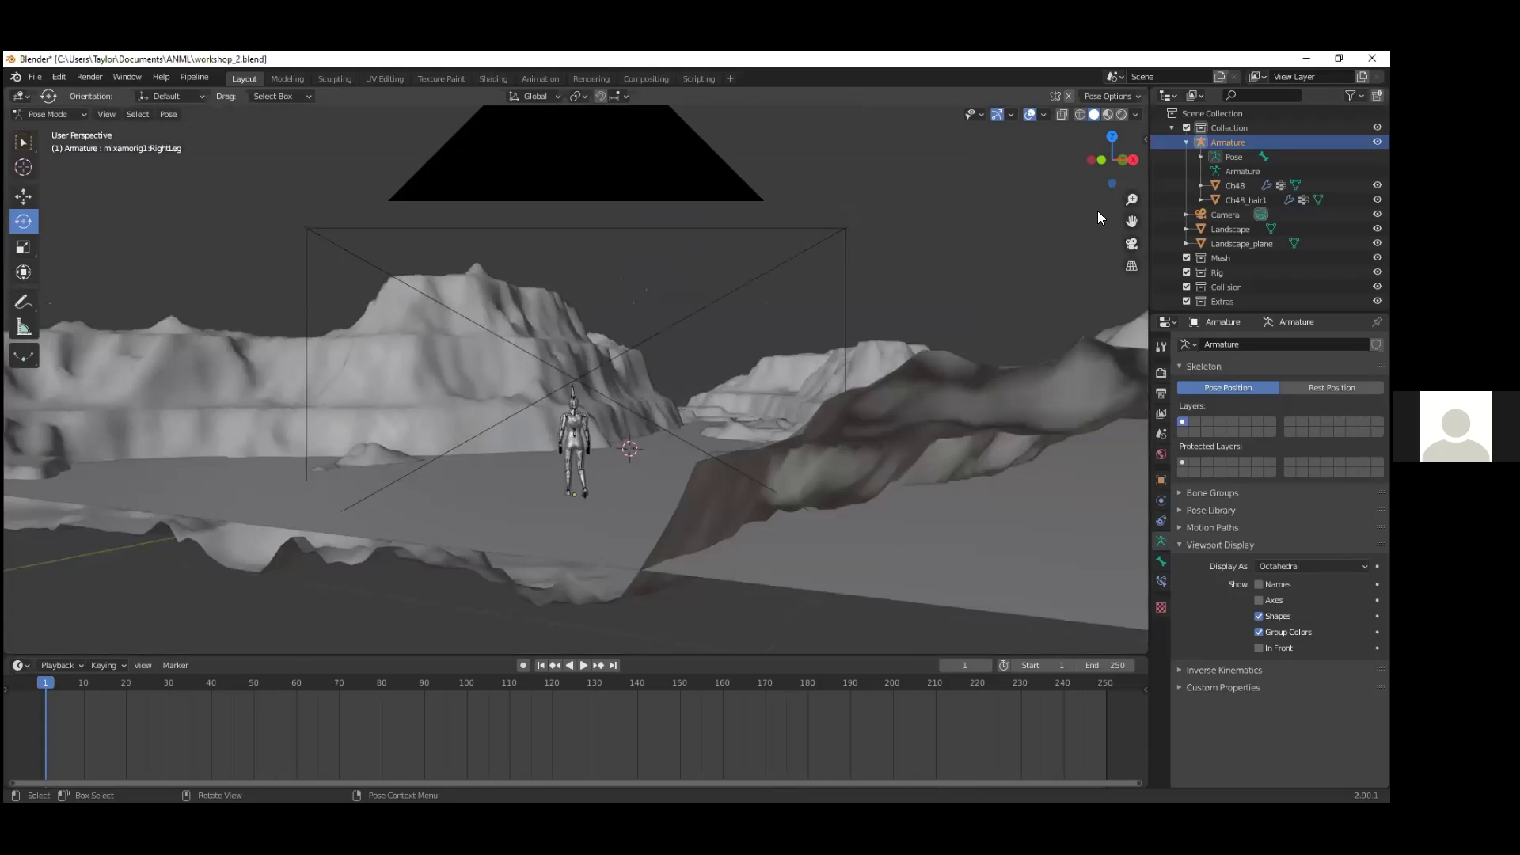
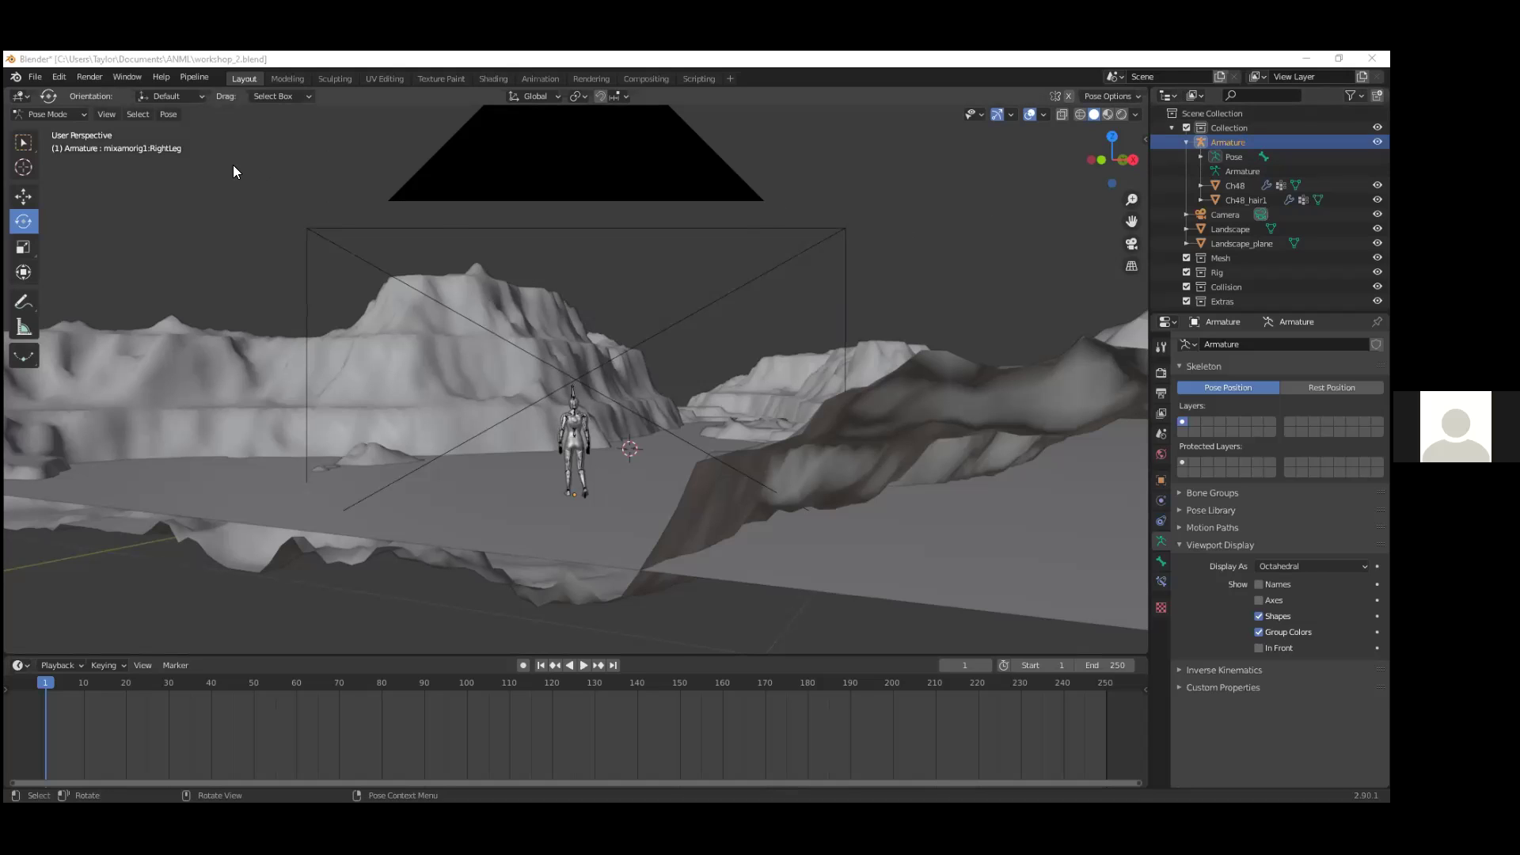
click(336, 245)
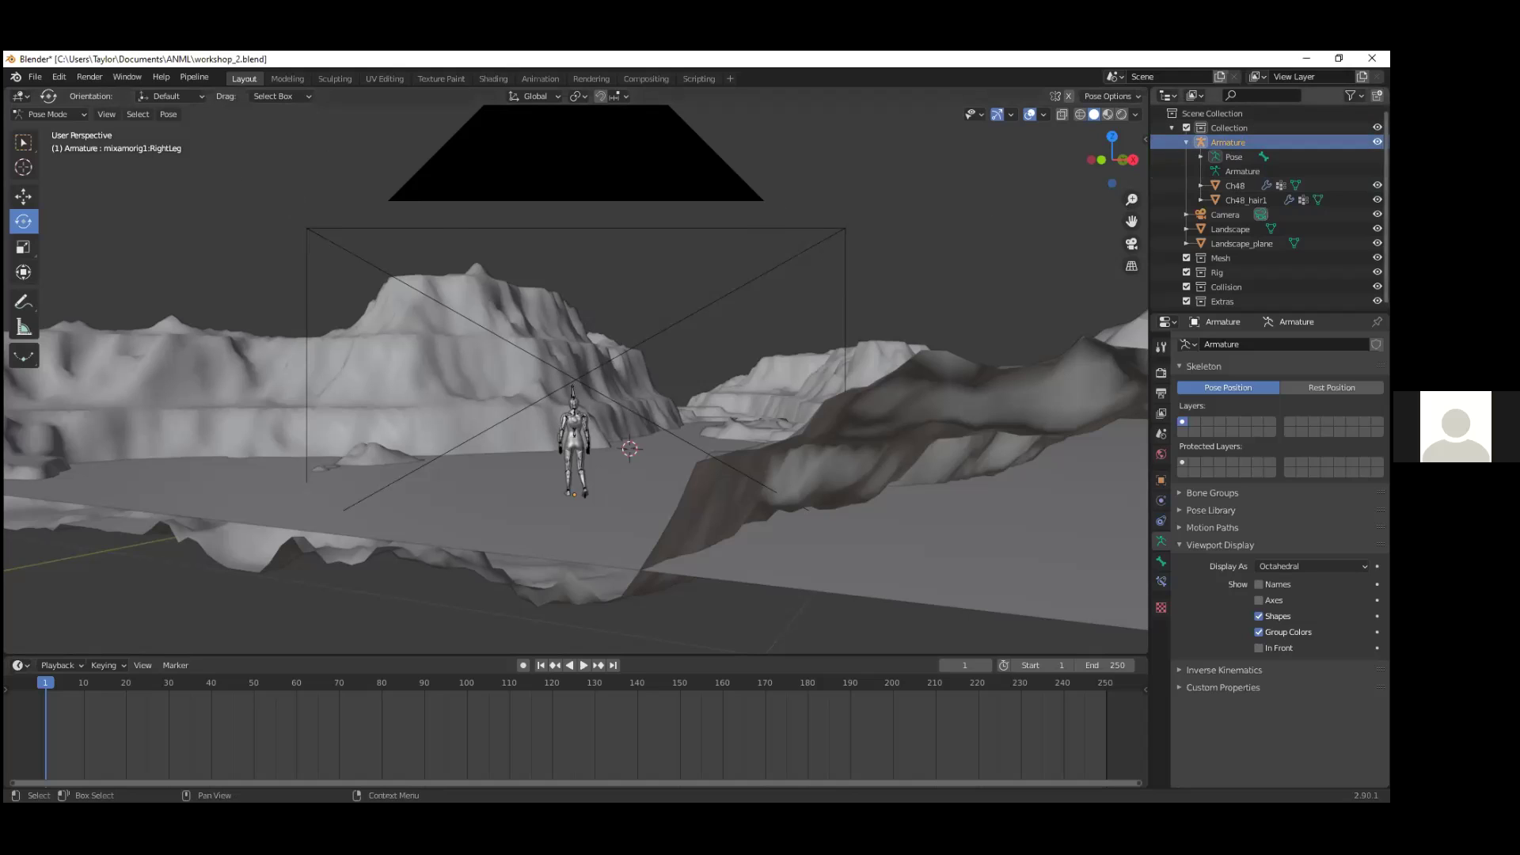
key(ctrl+Tab)
key(h)
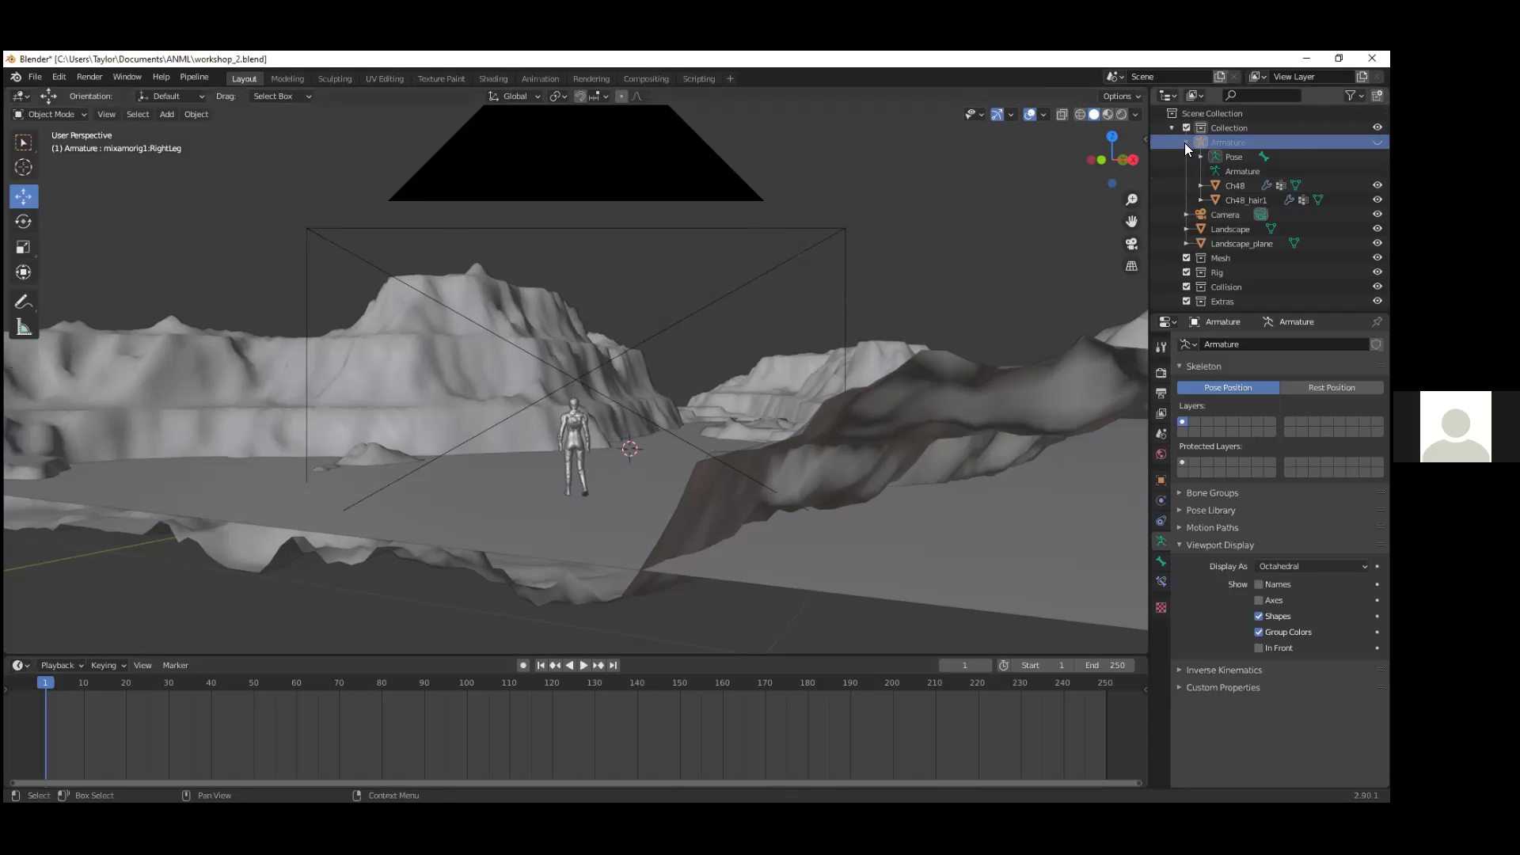
click(1186, 143)
middle_drag(271, 216, 514, 266)
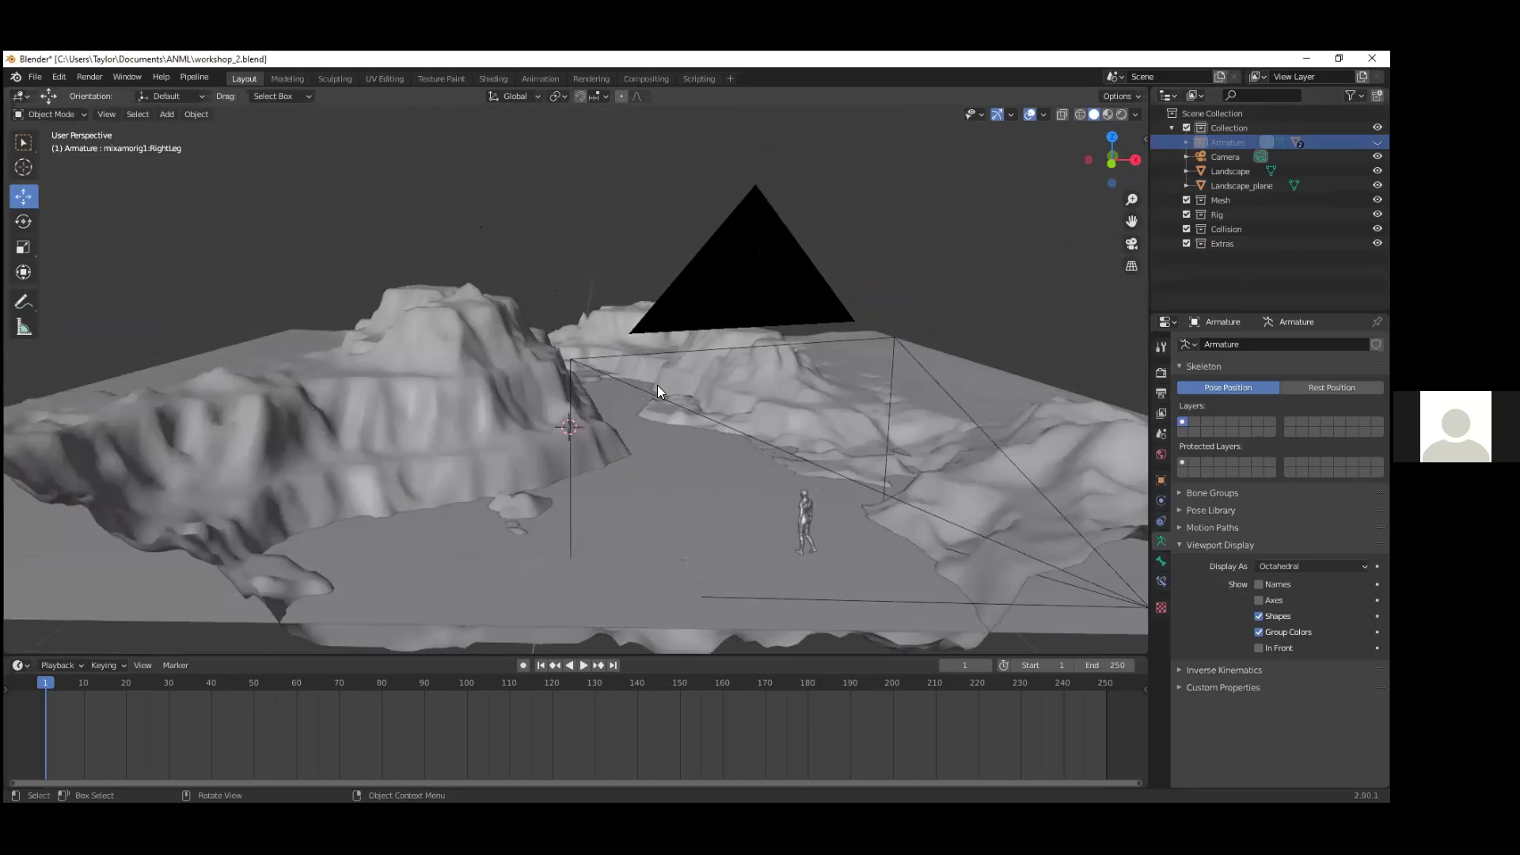
Step: Add a 2 m cube mesh at the world origin
key(shift+a)
mouse_move(646, 398)
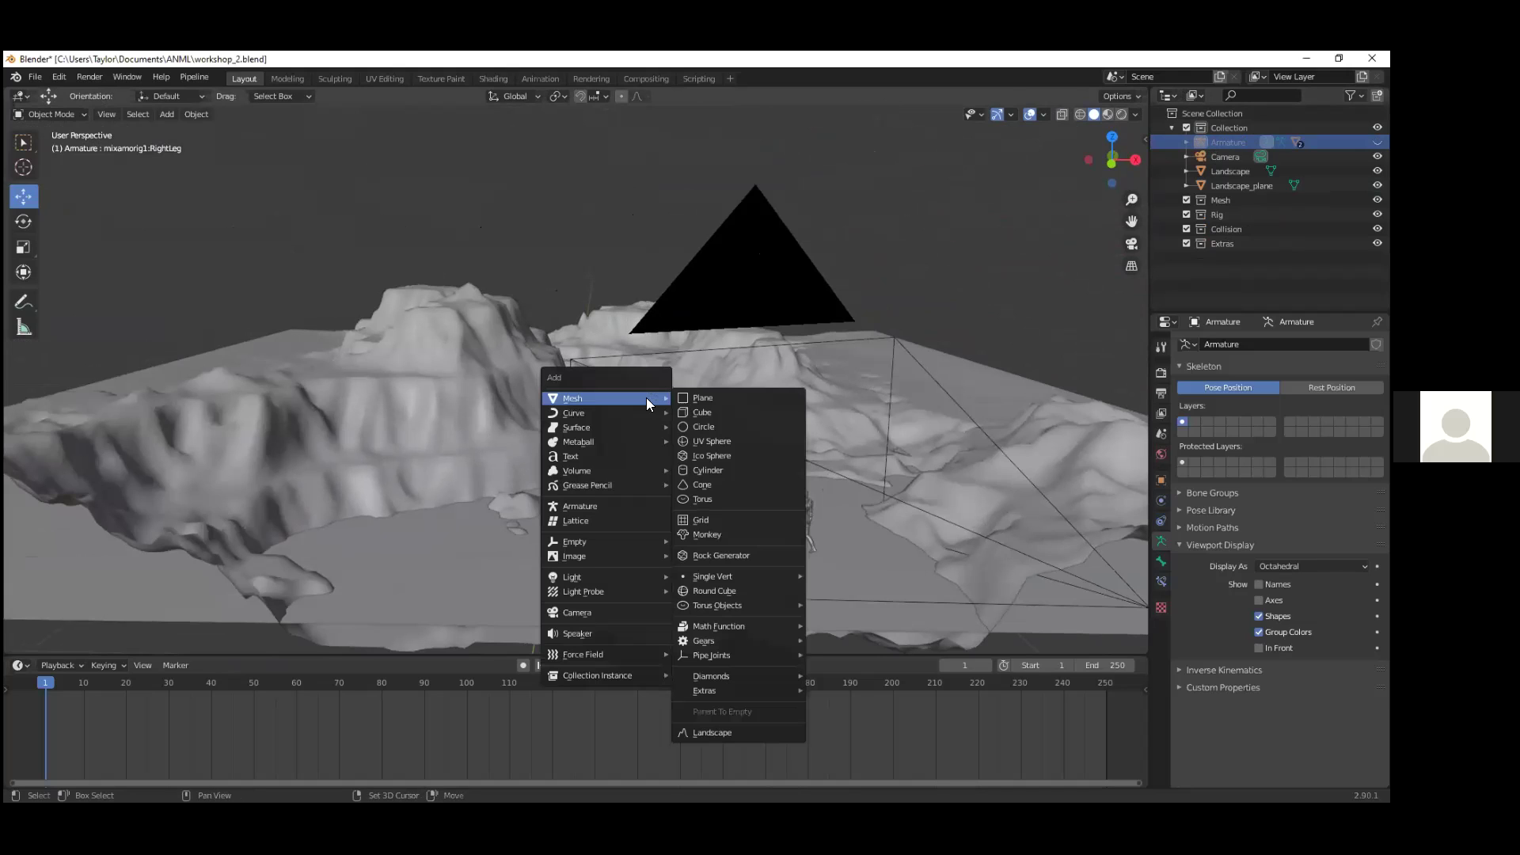
click(714, 413)
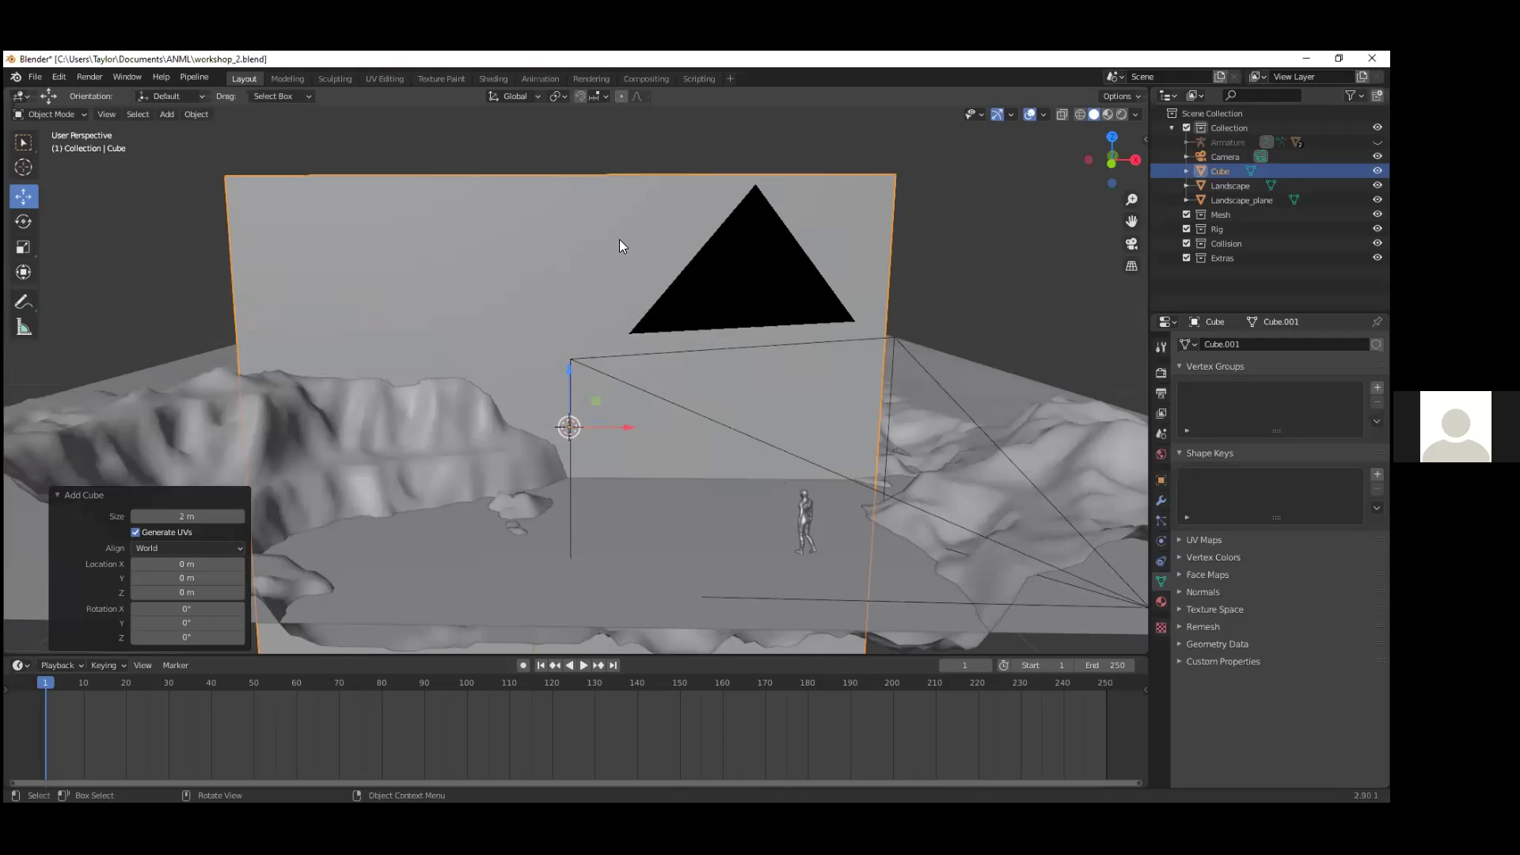
scroll(586, 206, down, 5)
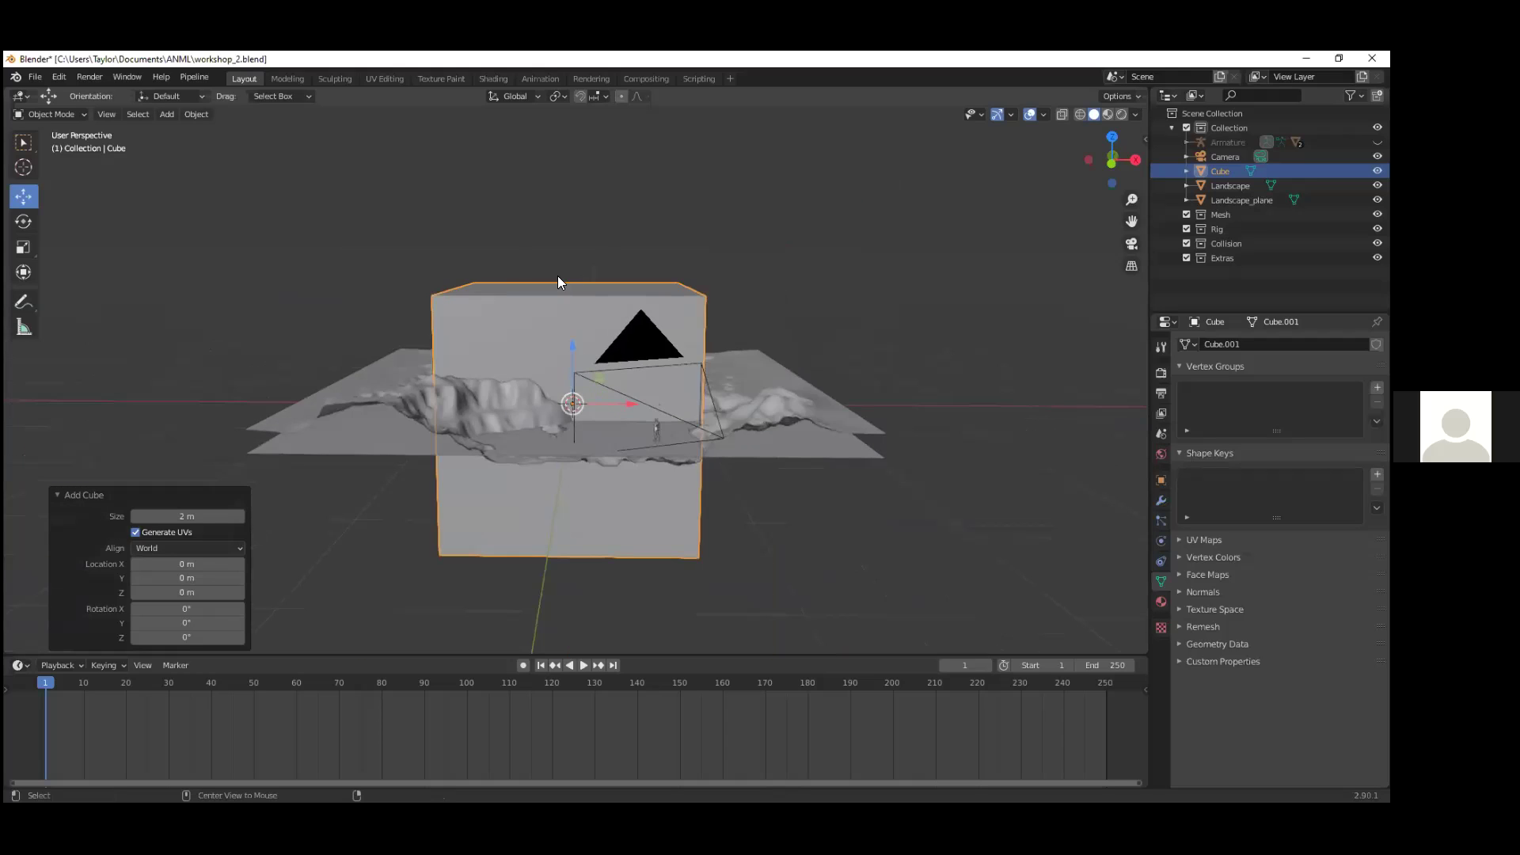
Step: Raise the cube about 1.45 m above the landscape and scale it down uniformly by about 0.253
shift+middle_drag(504, 217, 852, 321)
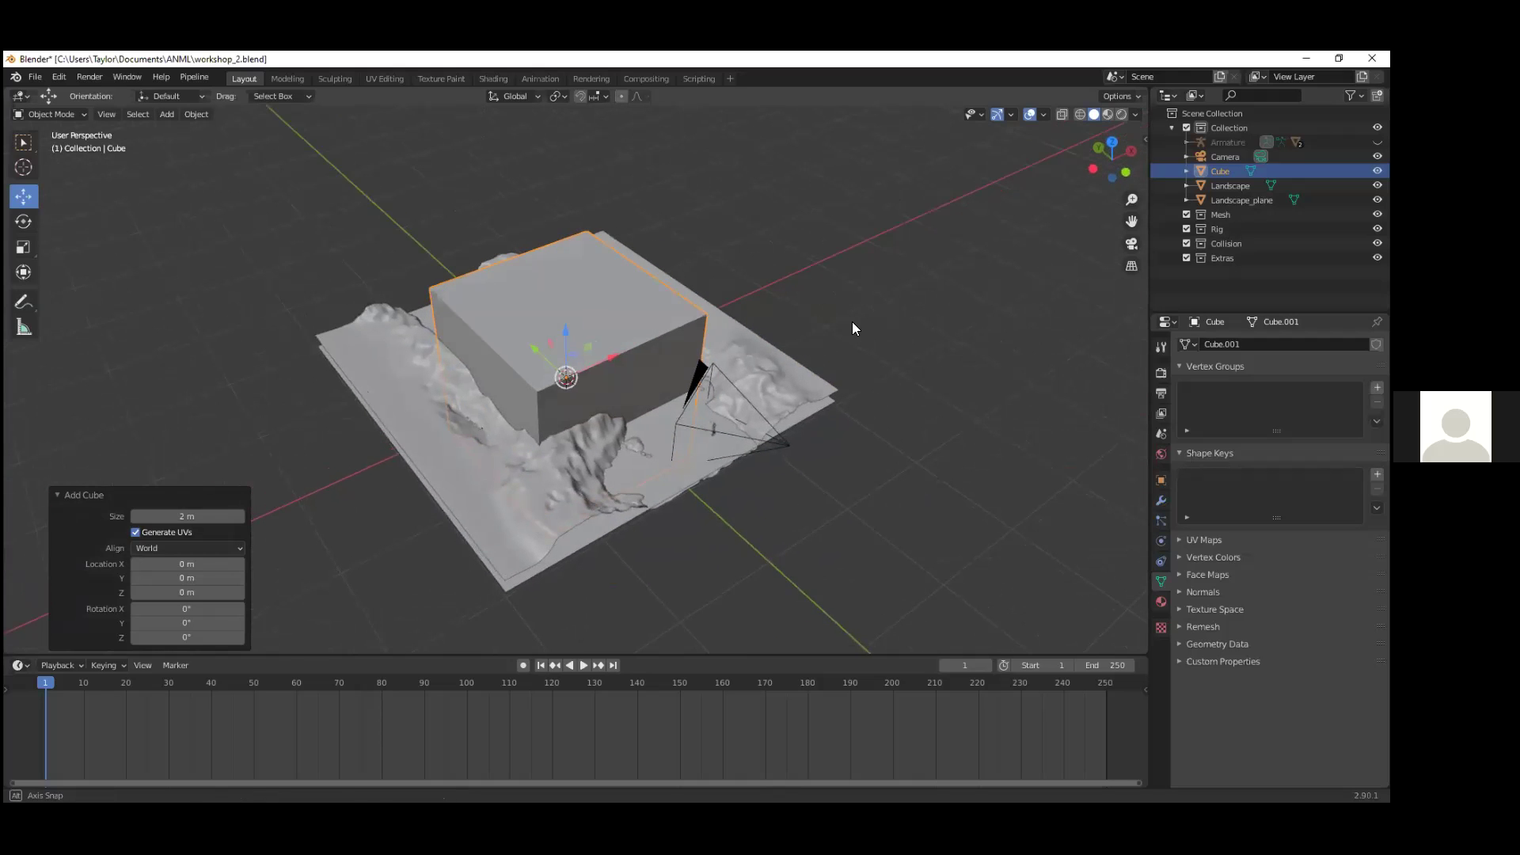
click(852, 322)
click(614, 321)
drag(563, 328, 574, 185)
click(575, 209)
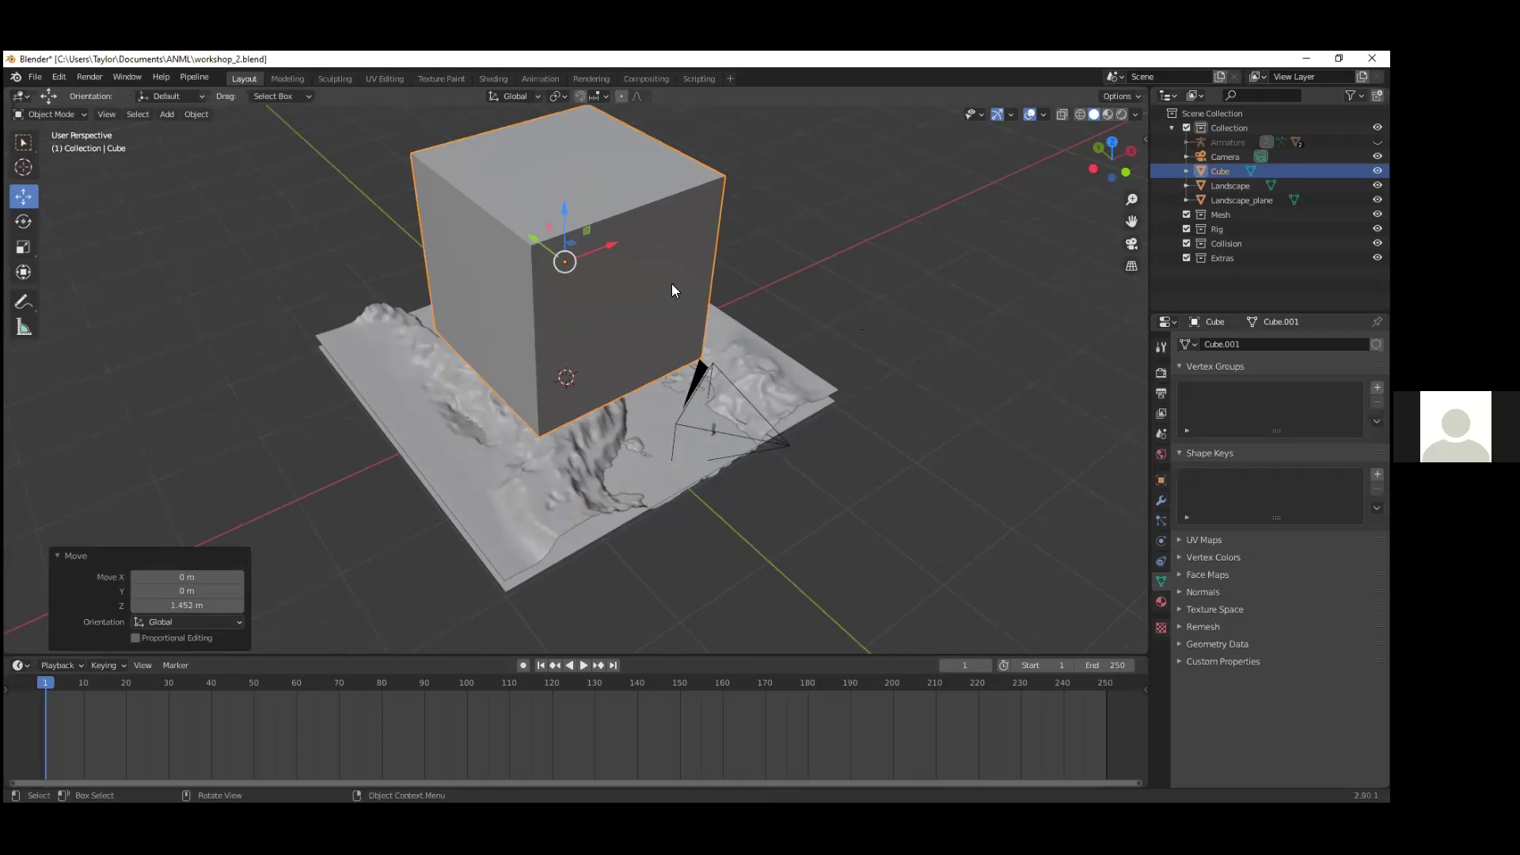
key(s)
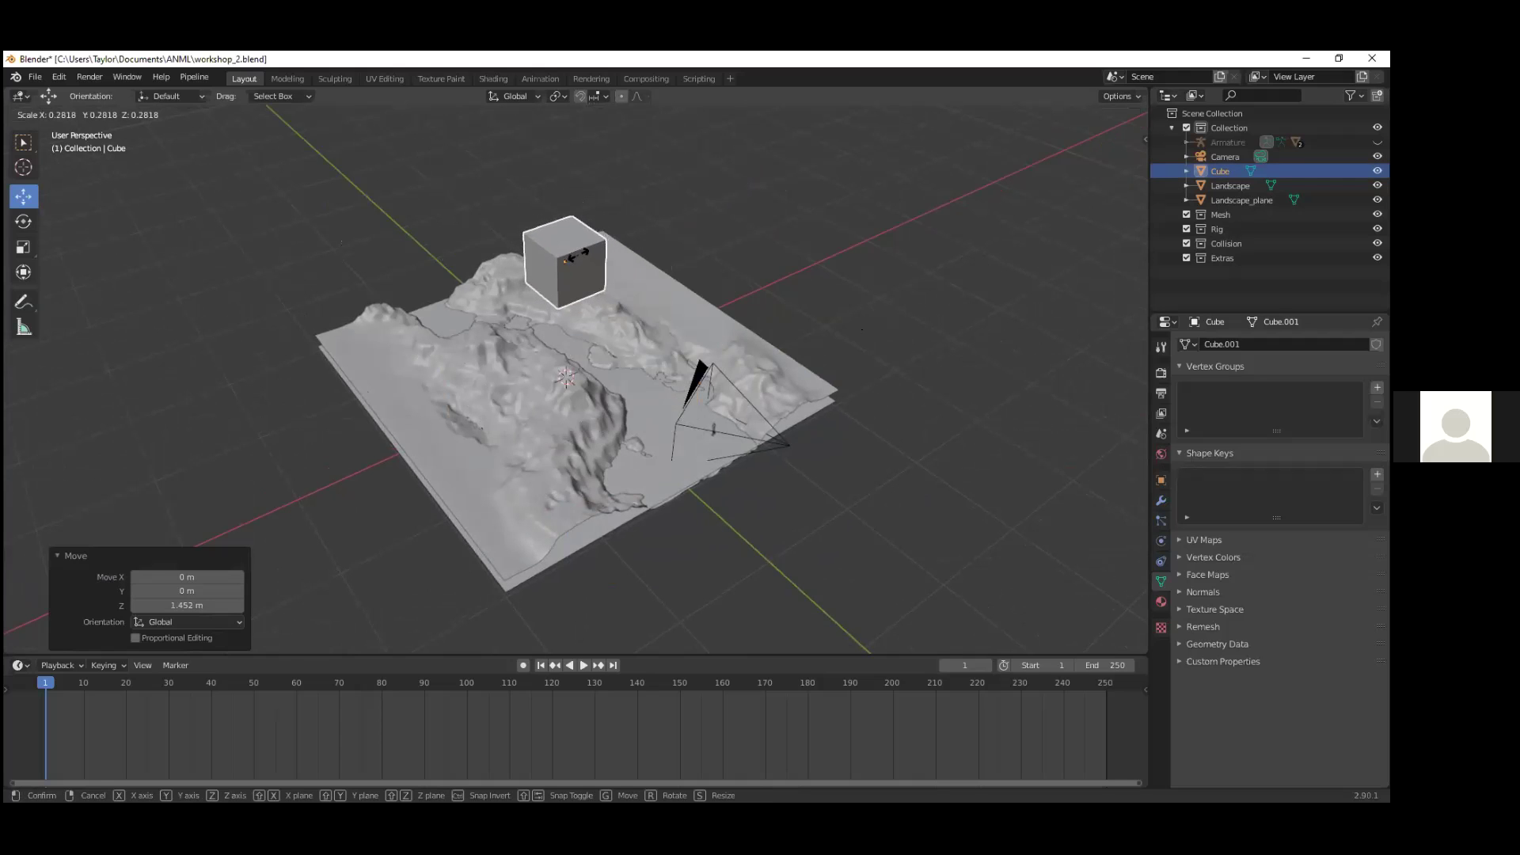
click(577, 260)
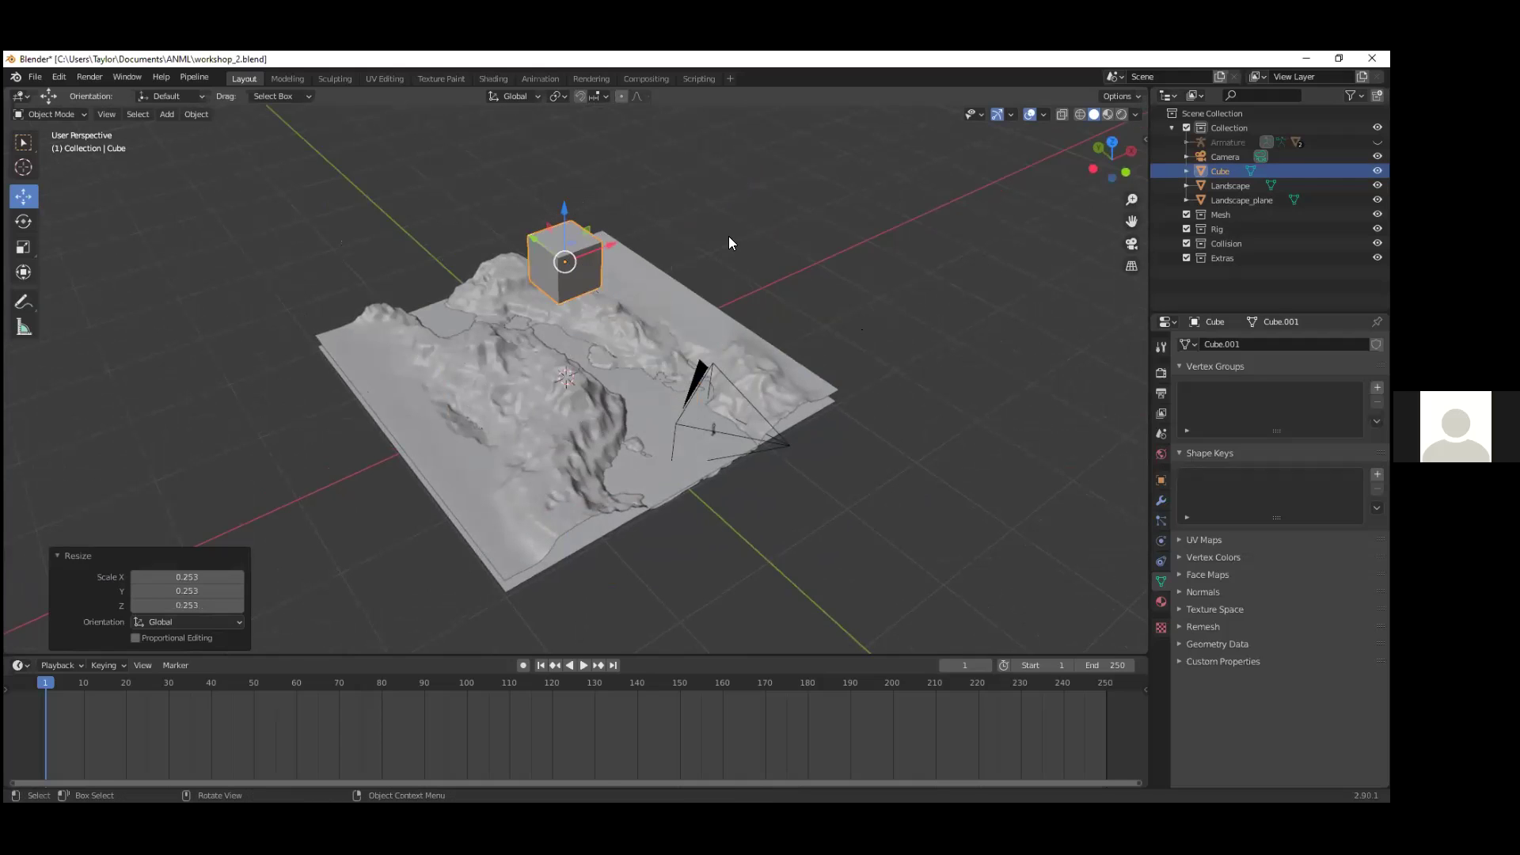
Step: Shape the cube into a thin upright slab by scaling it about 0.185 along Y and 0.517 along X
scroll(713, 221, up, 3)
middle_drag(695, 193, 638, 310)
scroll(652, 330, up, 2)
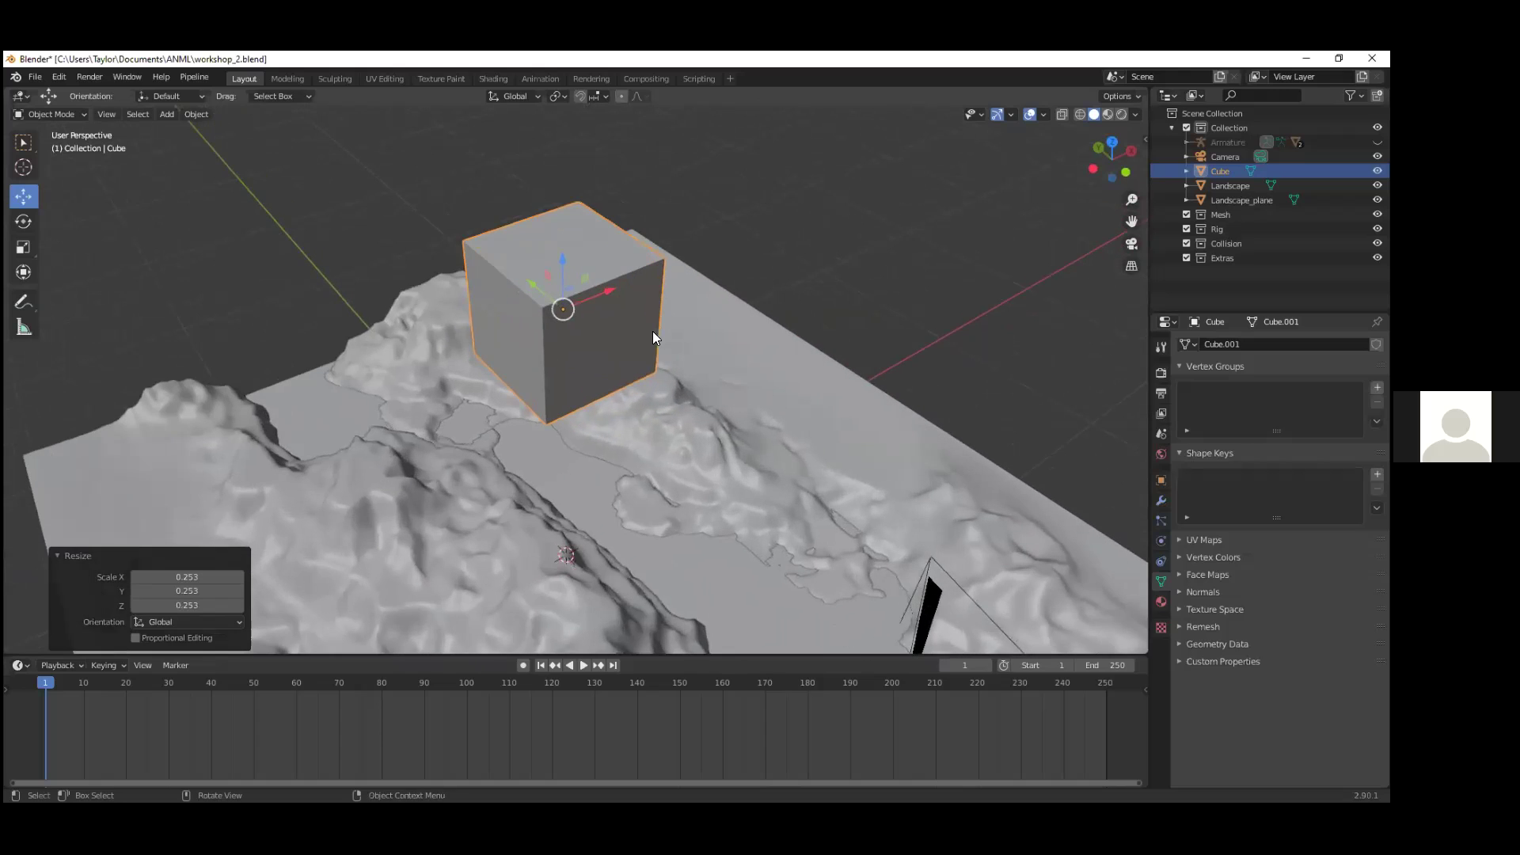
middle_drag(620, 393, 645, 341)
key(s)
key(y)
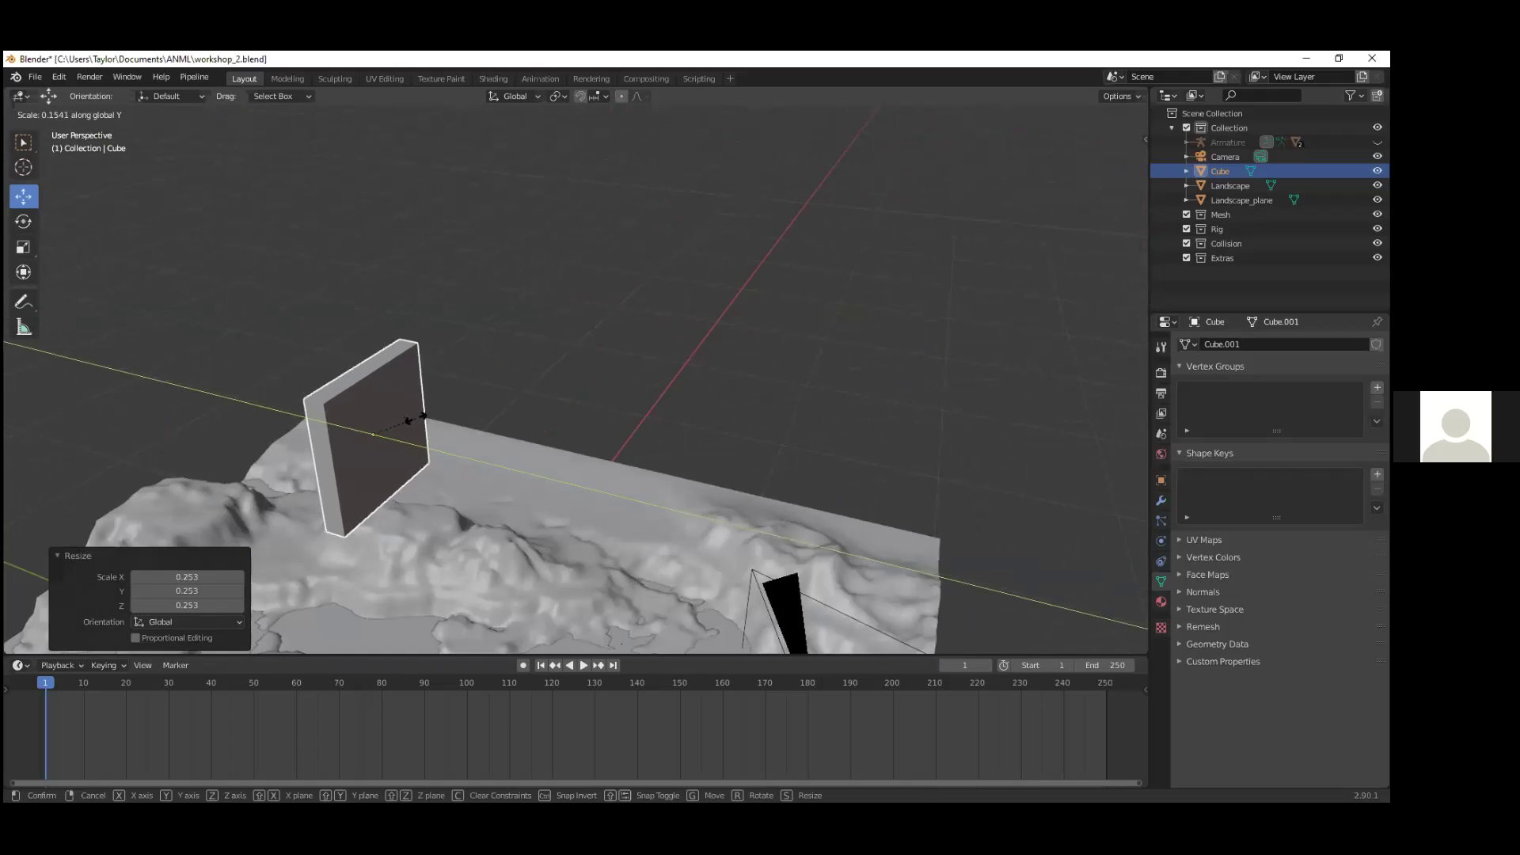
click(425, 423)
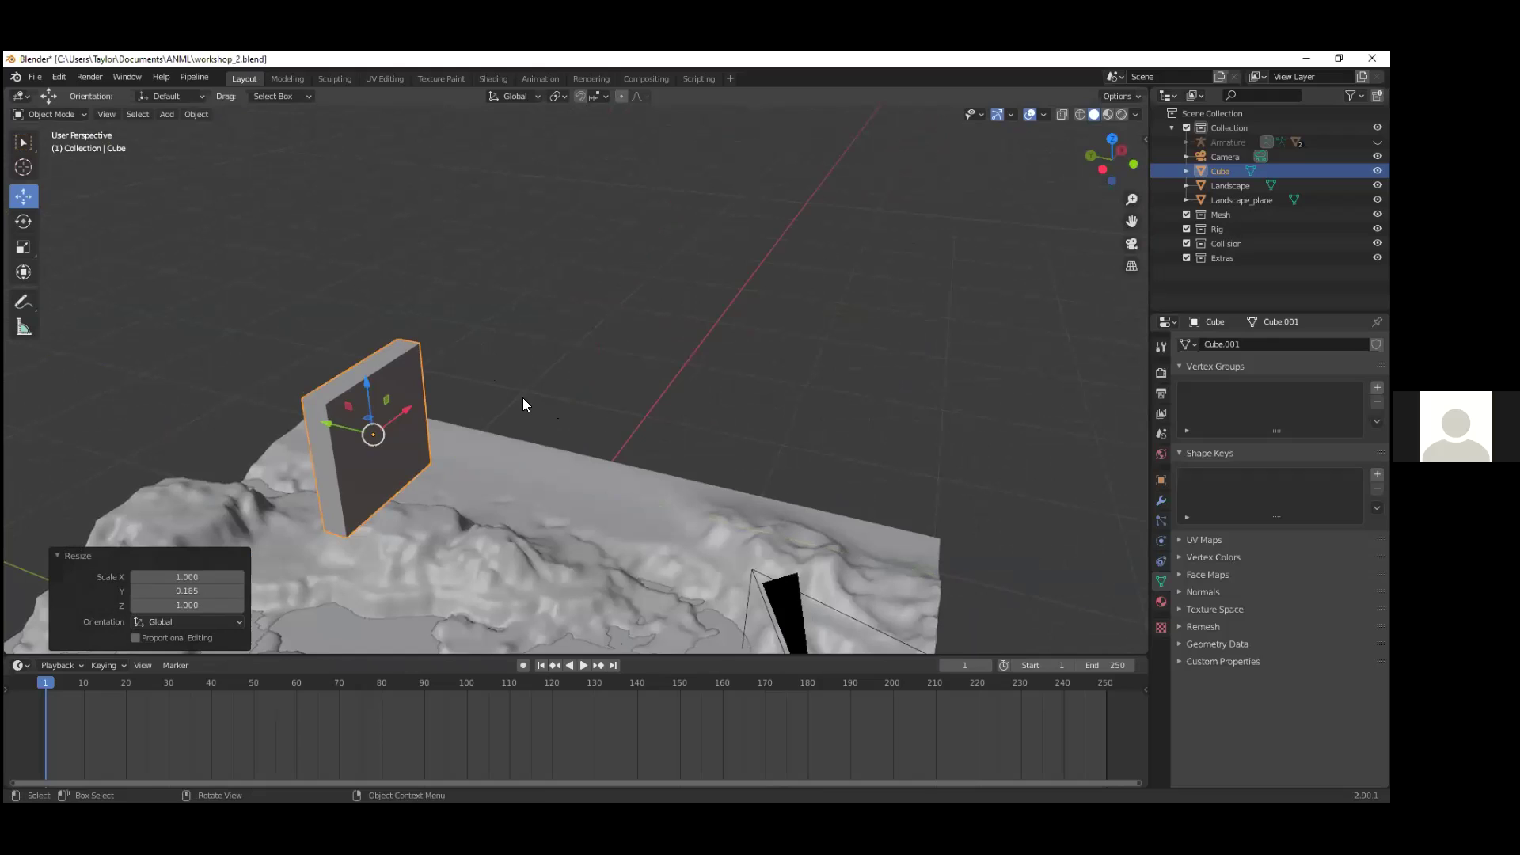
key(s)
key(x)
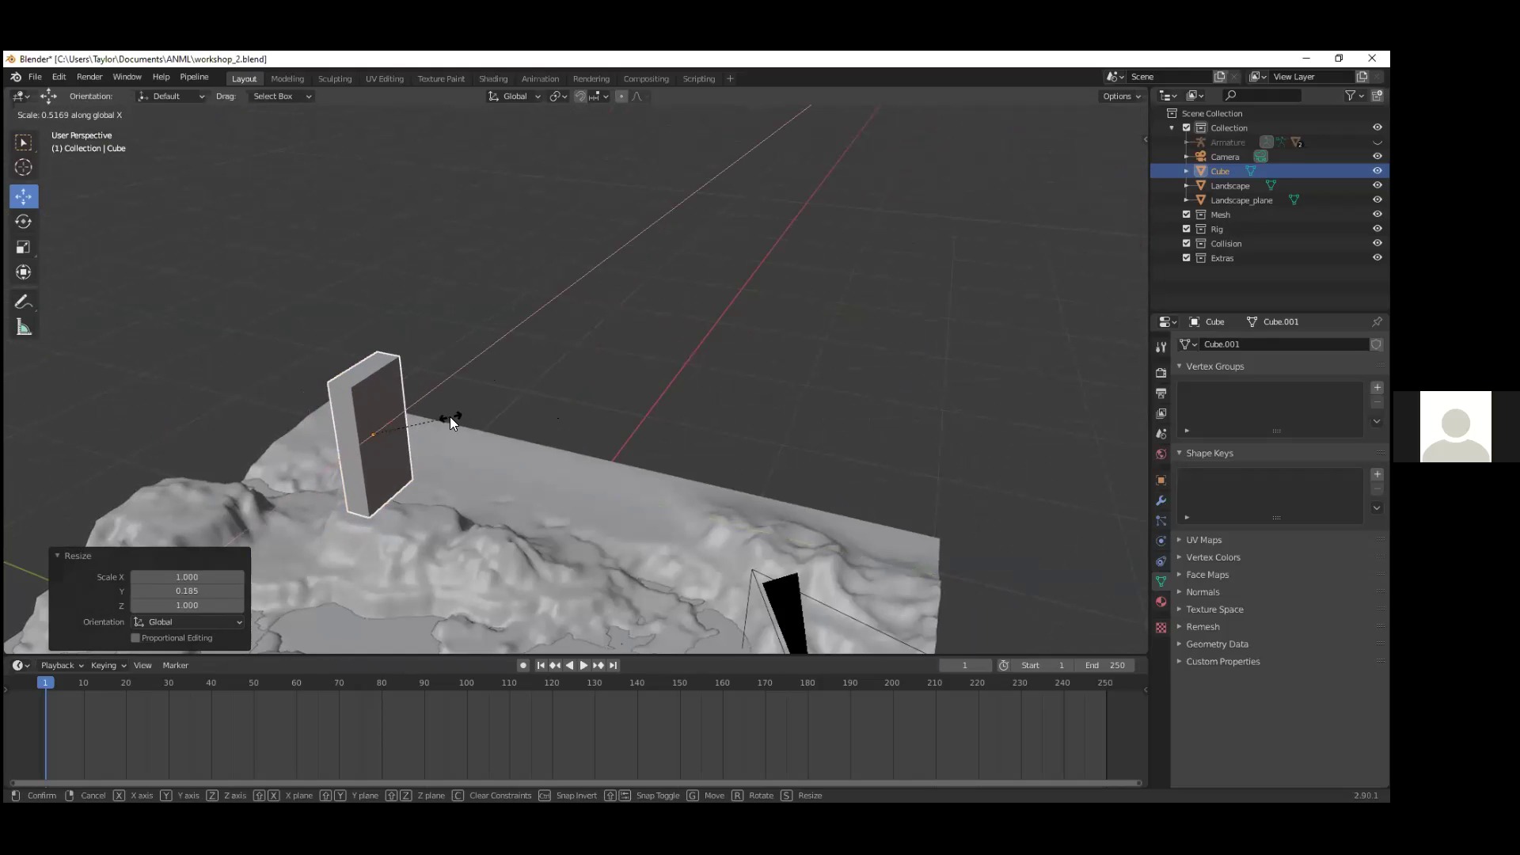
click(449, 416)
Step: Move the slab onto the water in front of the character at about X 0.334 m, Y -1.328 m, Z 0.308 m, and check the camera view
scroll(688, 454, down, 3)
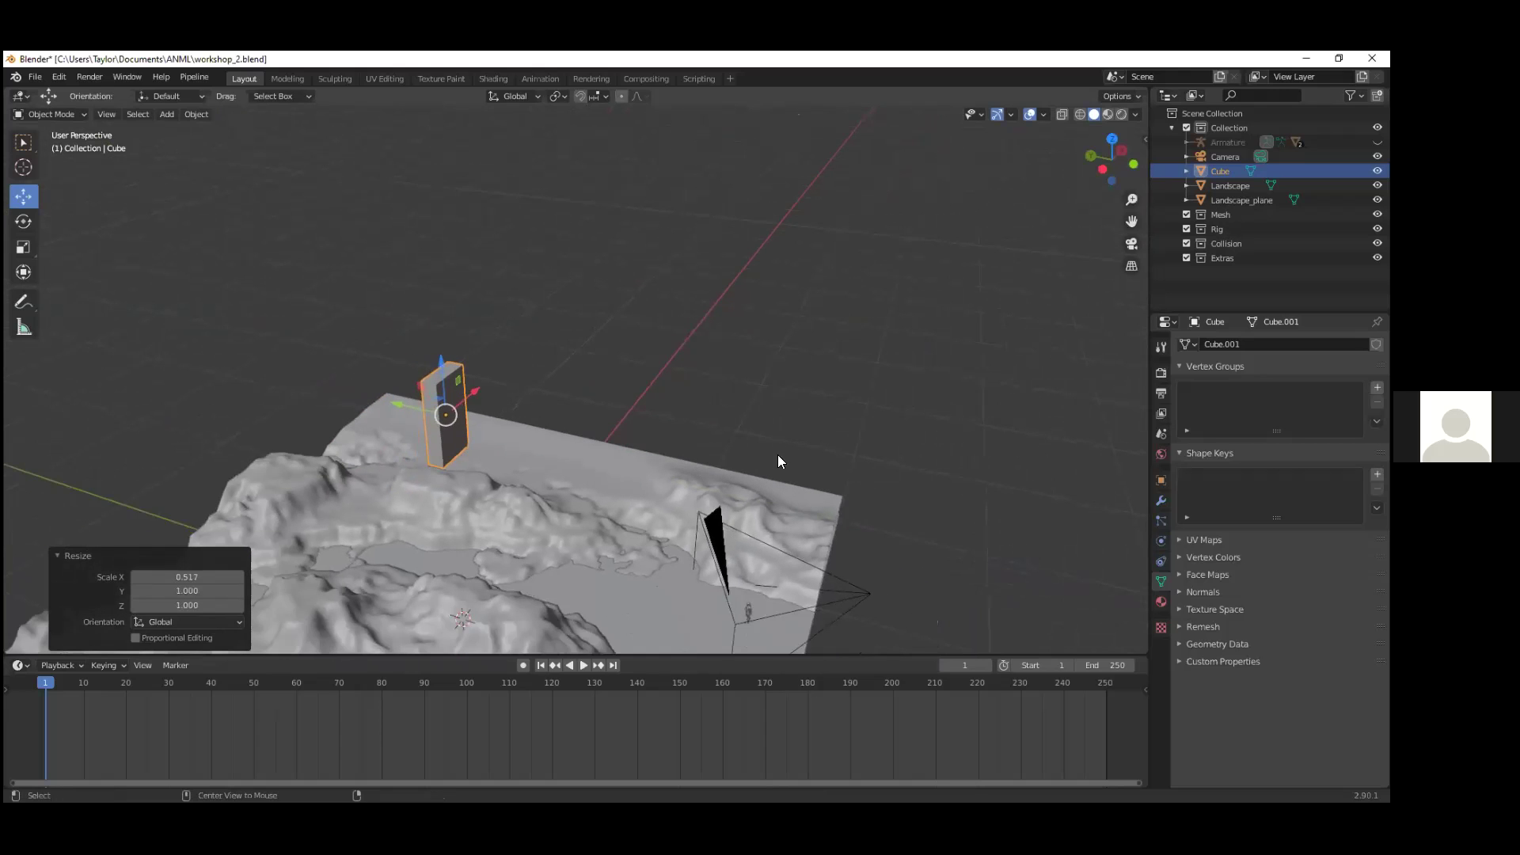
shift+middle_drag(635, 319, 511, 331)
mouse_move(695, 380)
shift+middle_down()
mouse_move(615, 328)
mouse_move(642, 275)
shift+middle_up()
mouse_move(776, 461)
shift+middle_down()
mouse_move(811, 437)
mouse_move(472, 302)
mouse_move(386, 174)
mouse_move(420, 366)
mouse_move(461, 438)
mouse_move(481, 426)
shift+middle_up()
drag(480, 427, 527, 422)
middle_drag(765, 402, 1025, 546)
key(g)
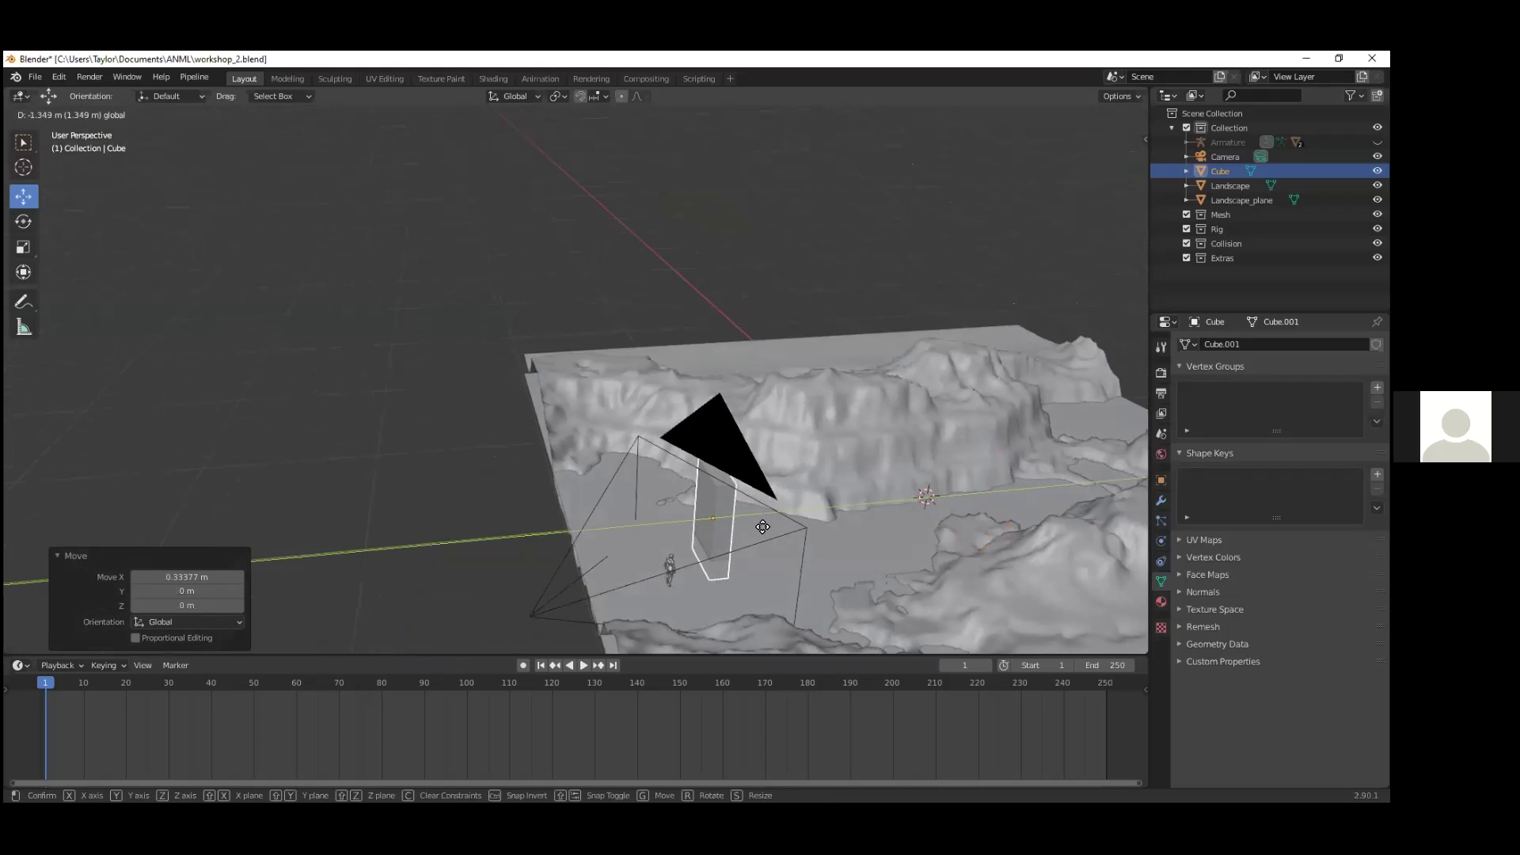
drag(762, 526, 767, 526)
drag(721, 465, 723, 447)
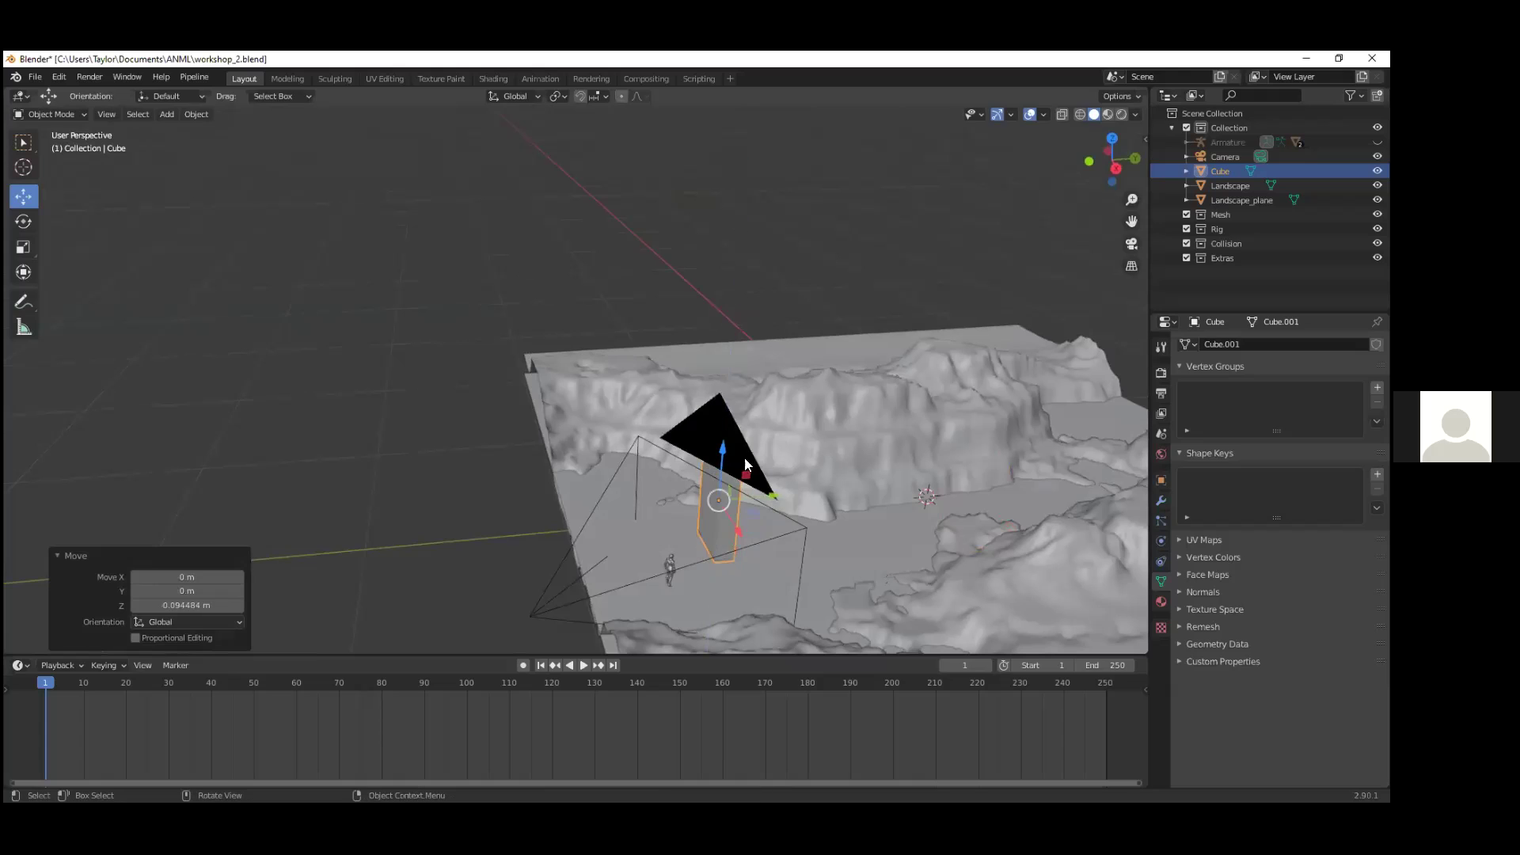
key(KP_0)
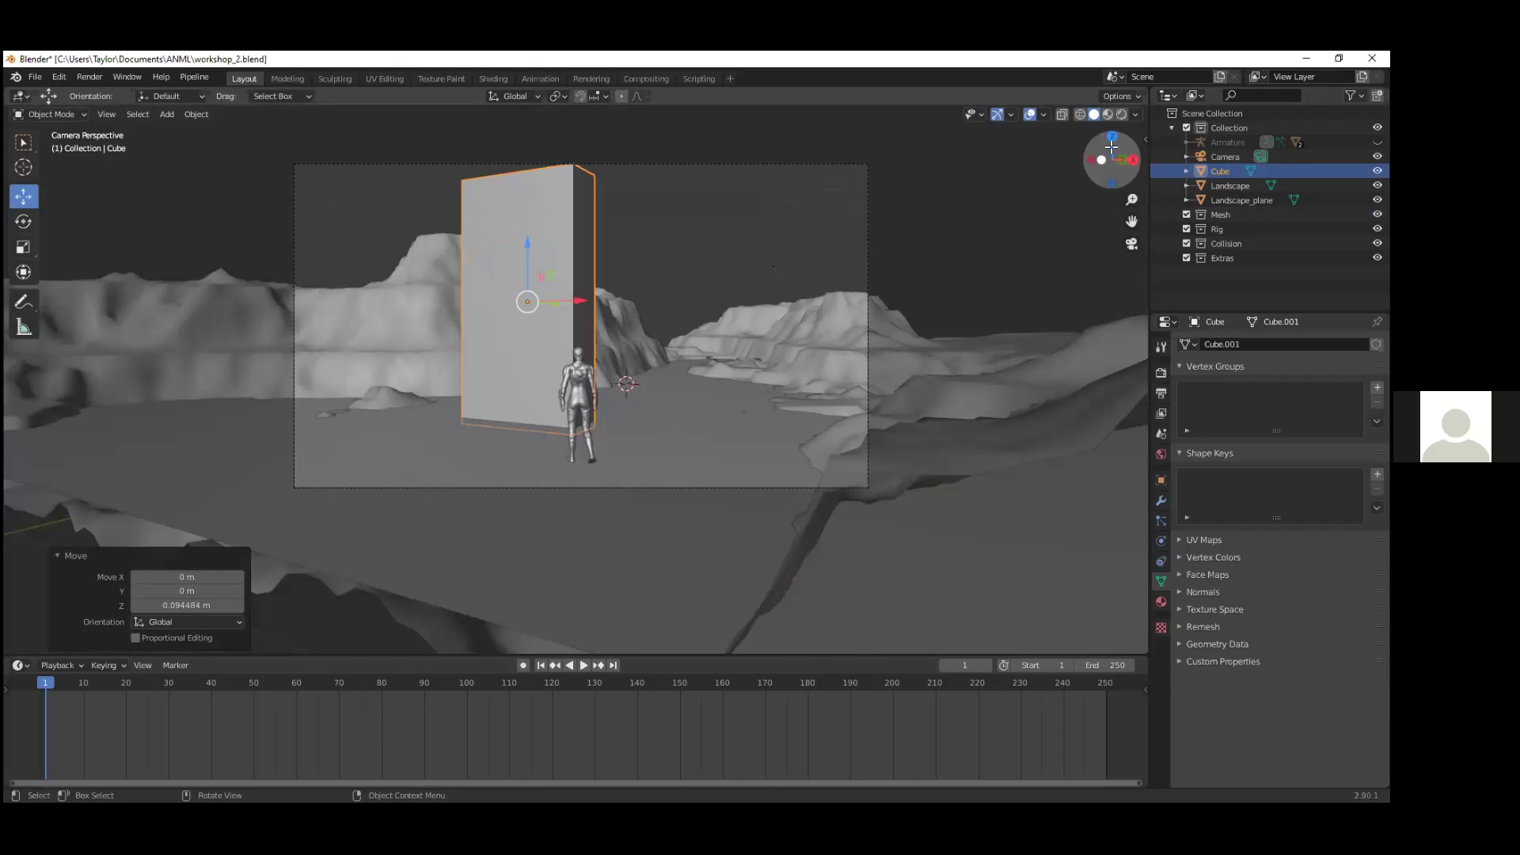
Step: From the top view, rotate the slab about 26.1° around Z and move it to about X 0.417 m, Y -1.274 m
drag(1110, 158, 630, 235)
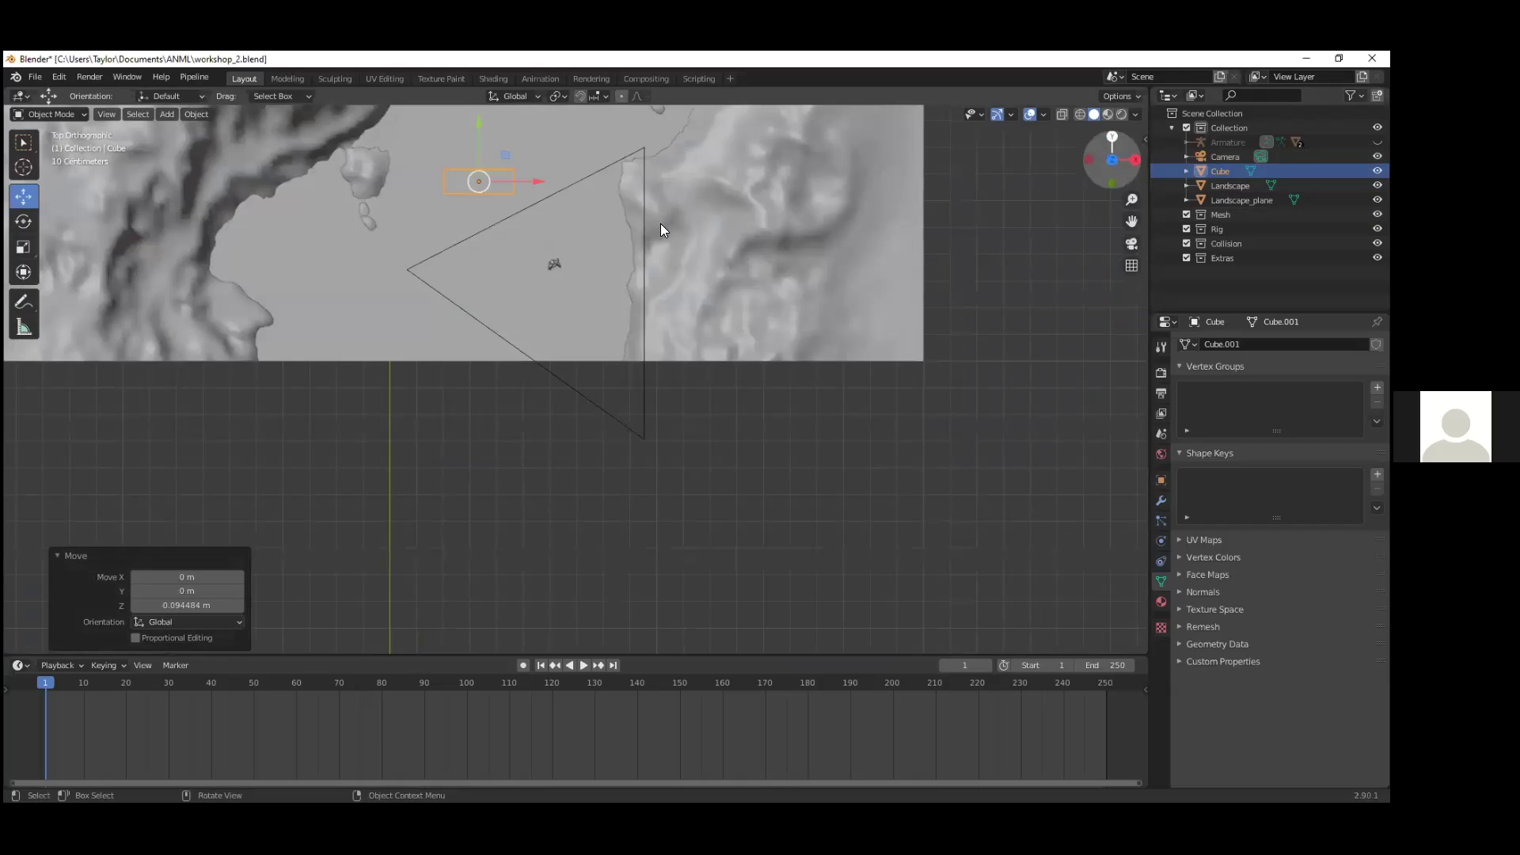
scroll(672, 249, down, 5)
scroll(812, 205, up, 2)
middle_drag(812, 205, 985, 174)
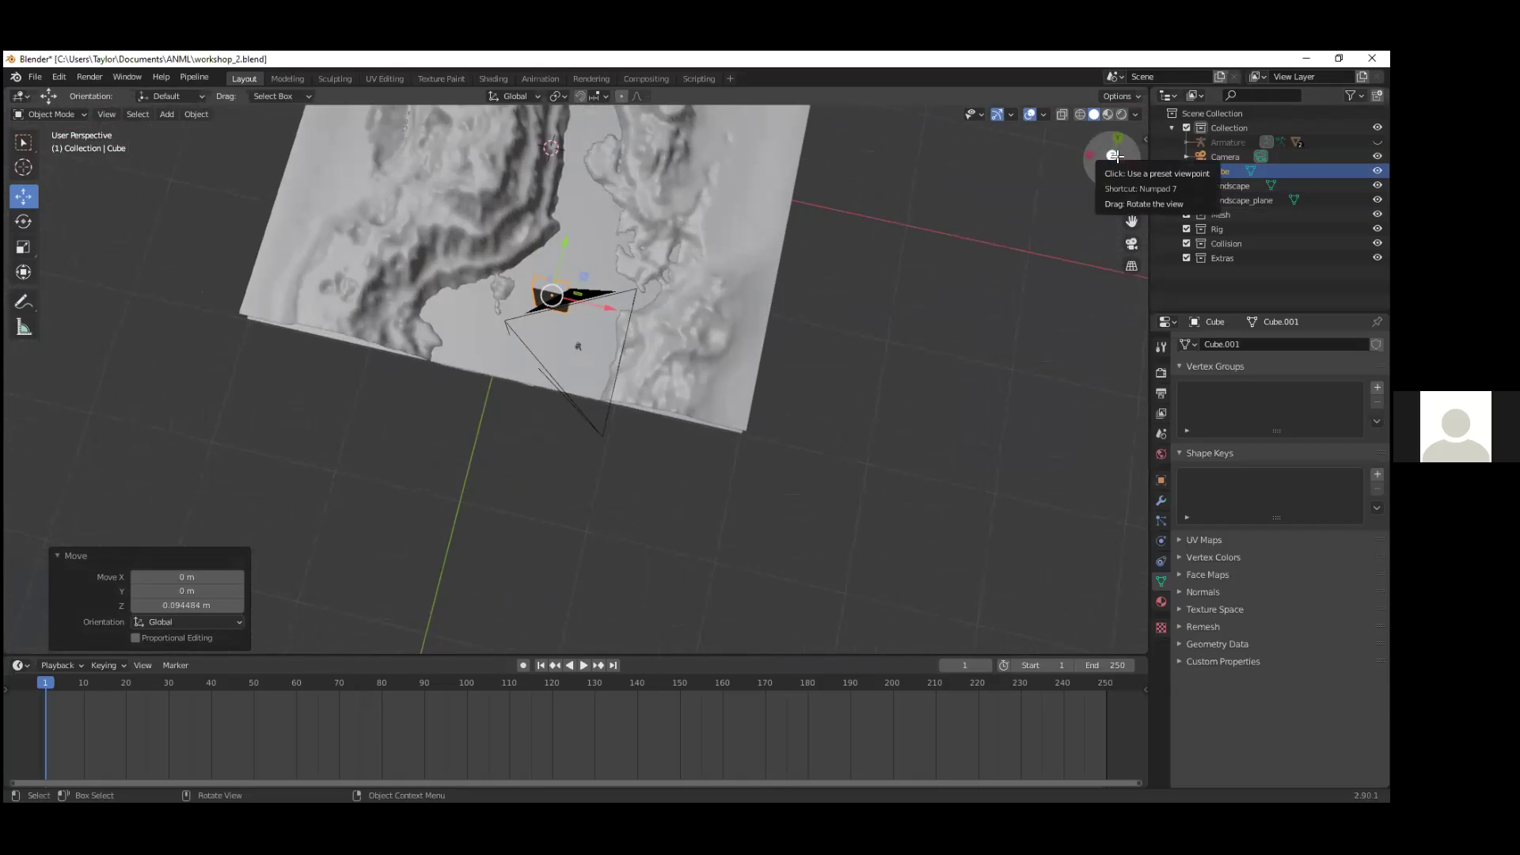
click(1114, 156)
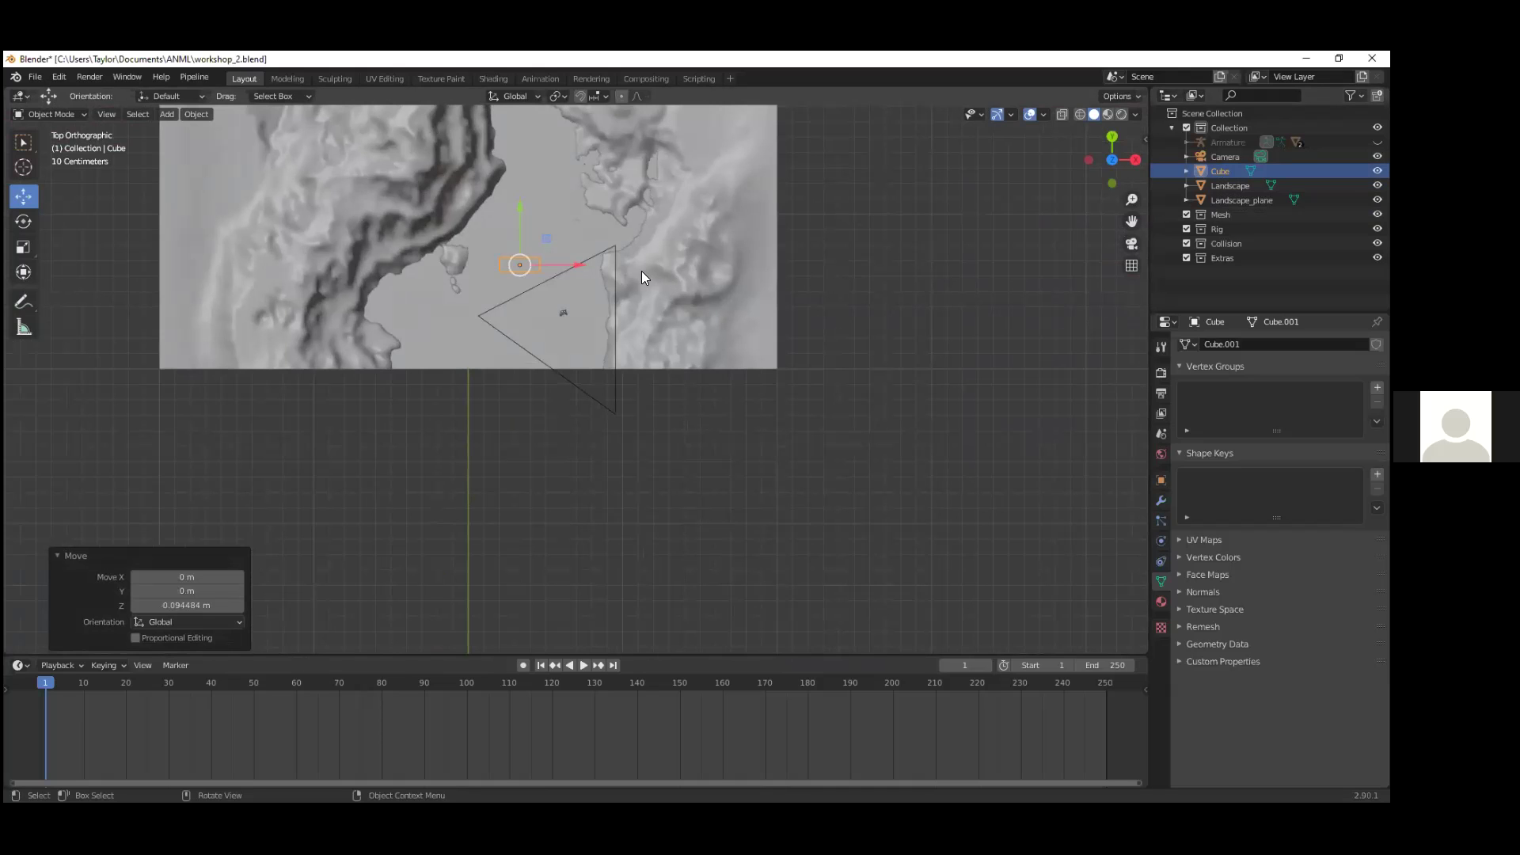
shift+middle_drag(643, 282, 649, 389)
scroll(623, 316, up, 4)
shift+middle_drag(624, 316, 724, 132)
scroll(665, 384, up, 3)
shift+middle_drag(665, 385, 700, 568)
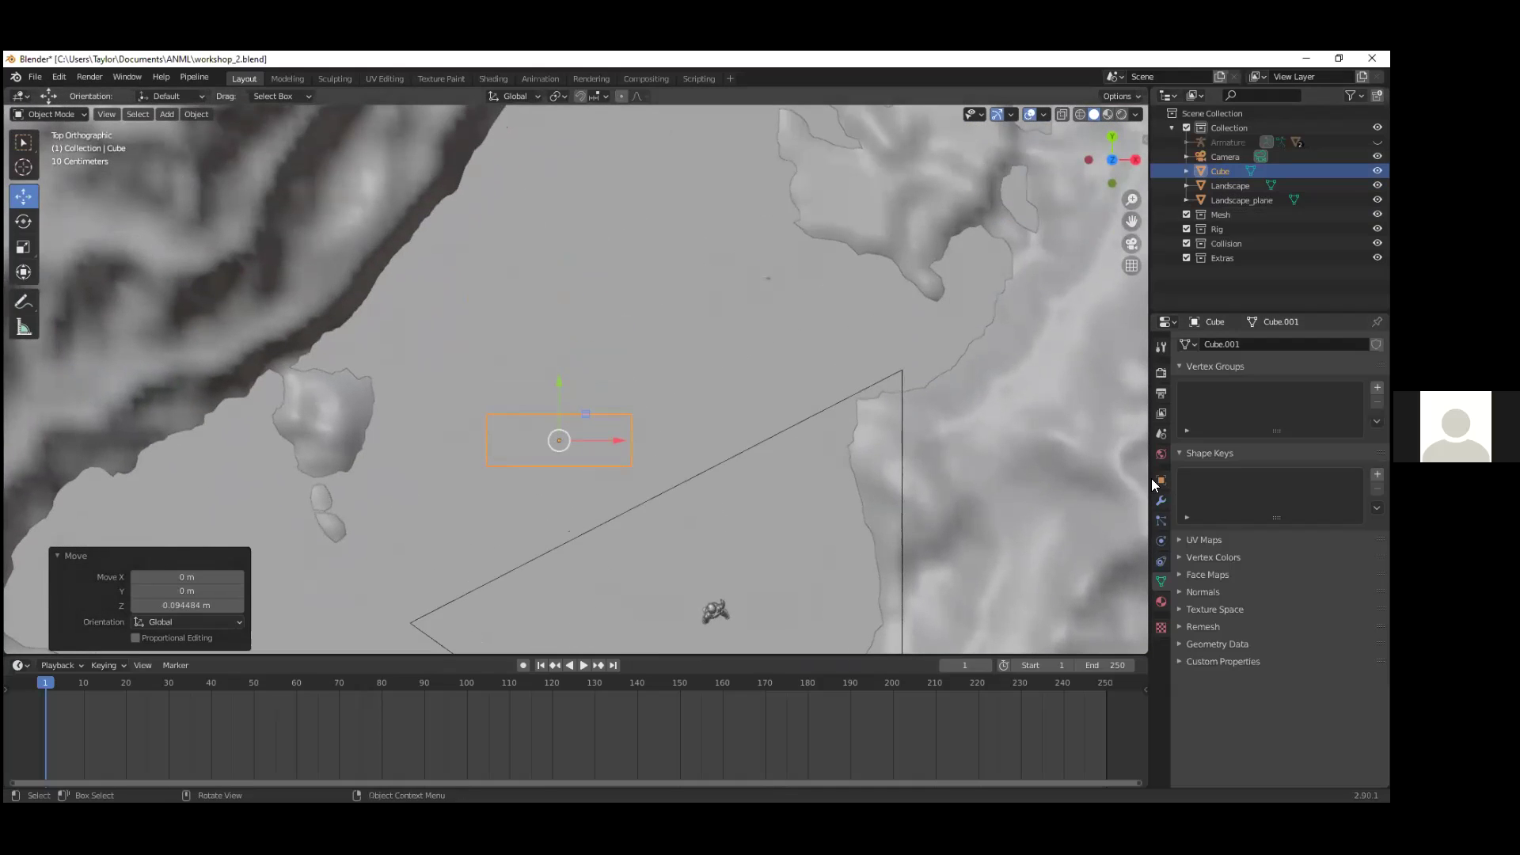
click(1161, 480)
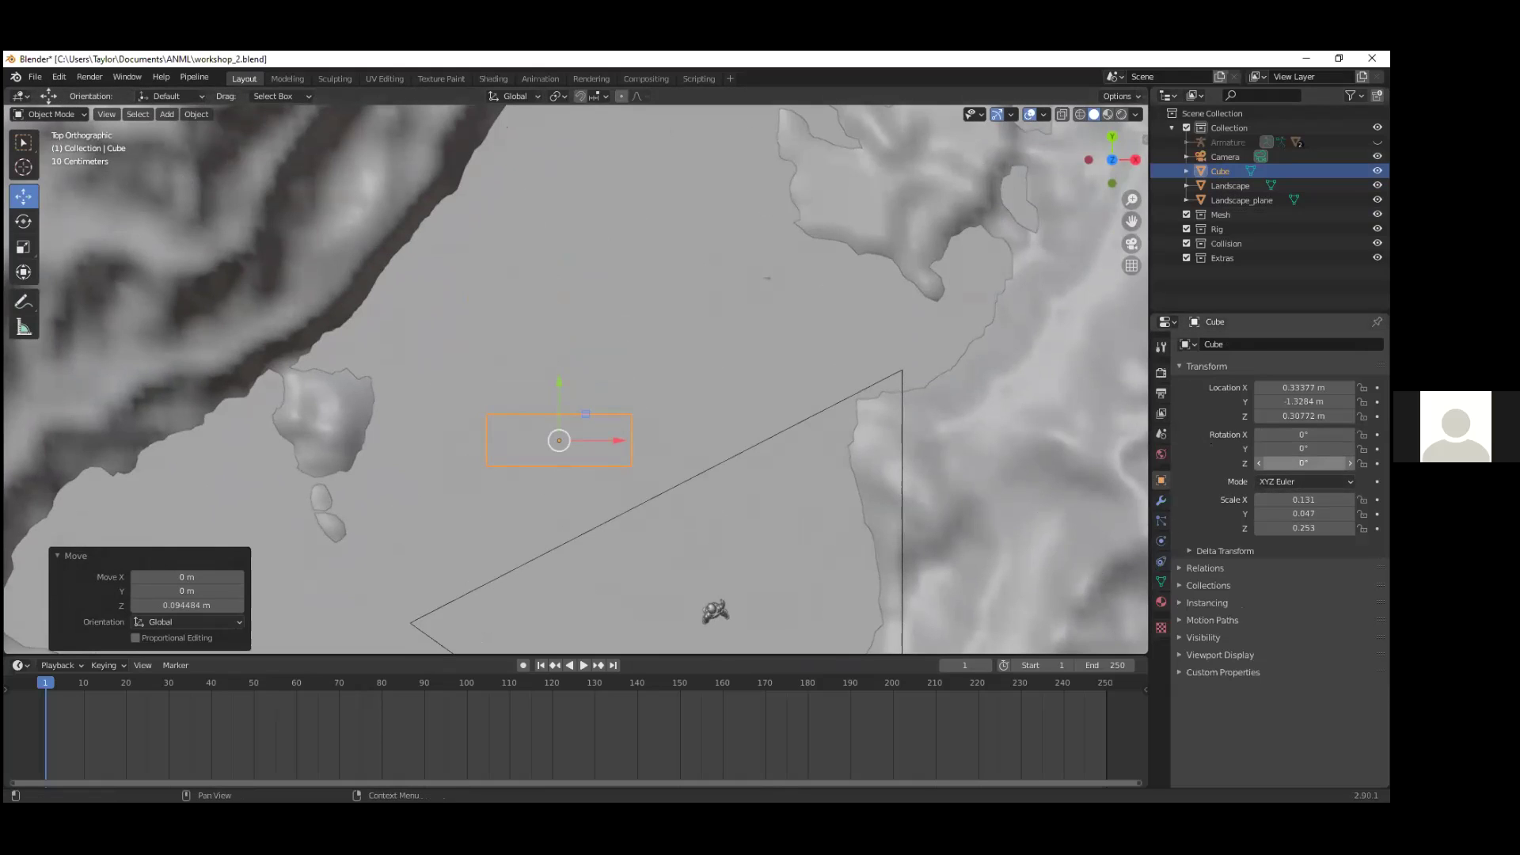
drag(1304, 463, 1318, 464)
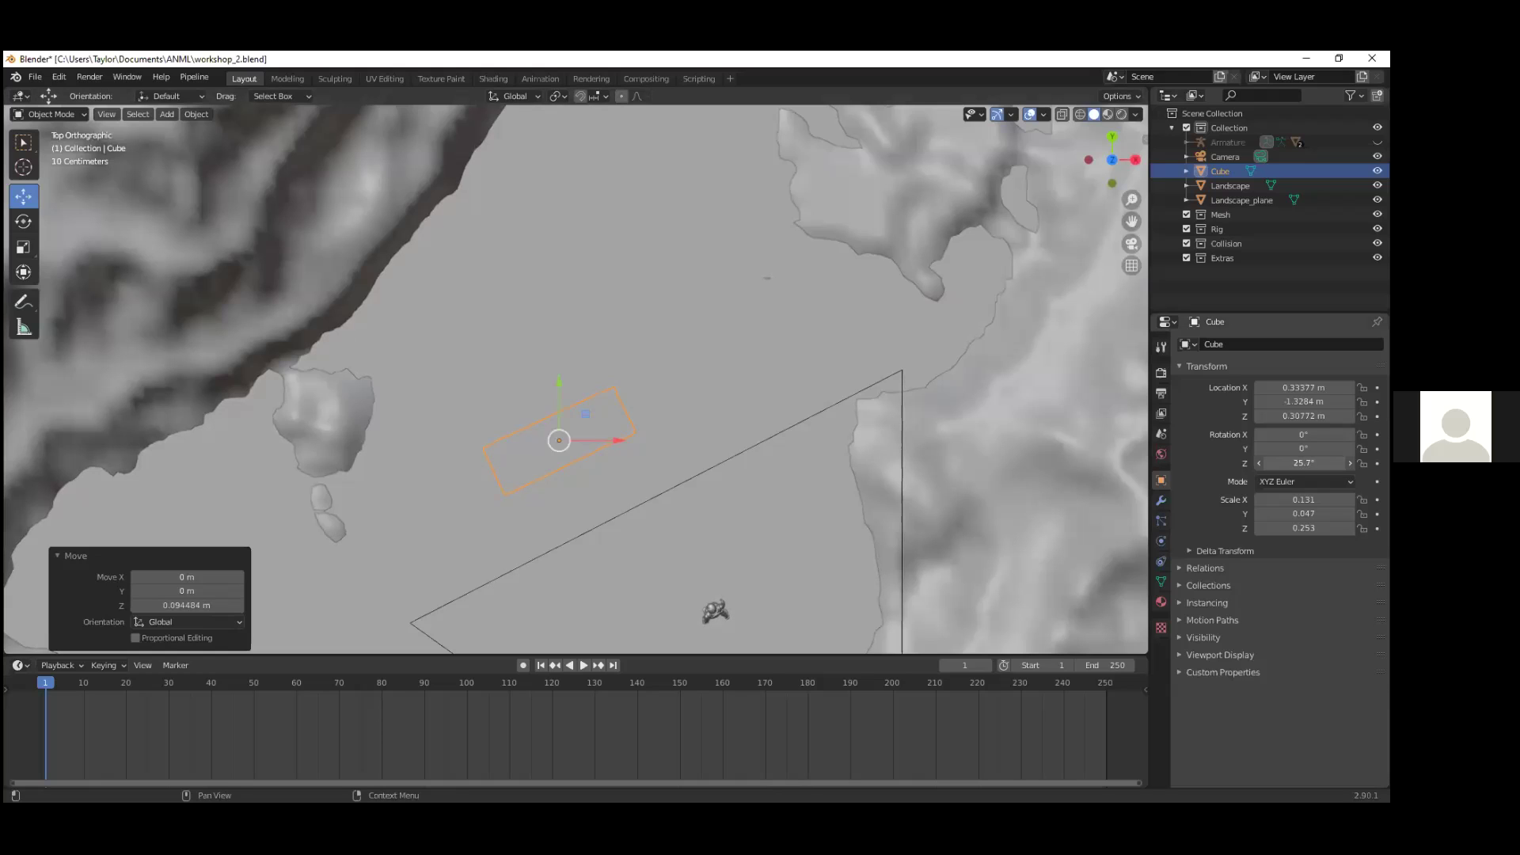
drag(619, 440, 666, 404)
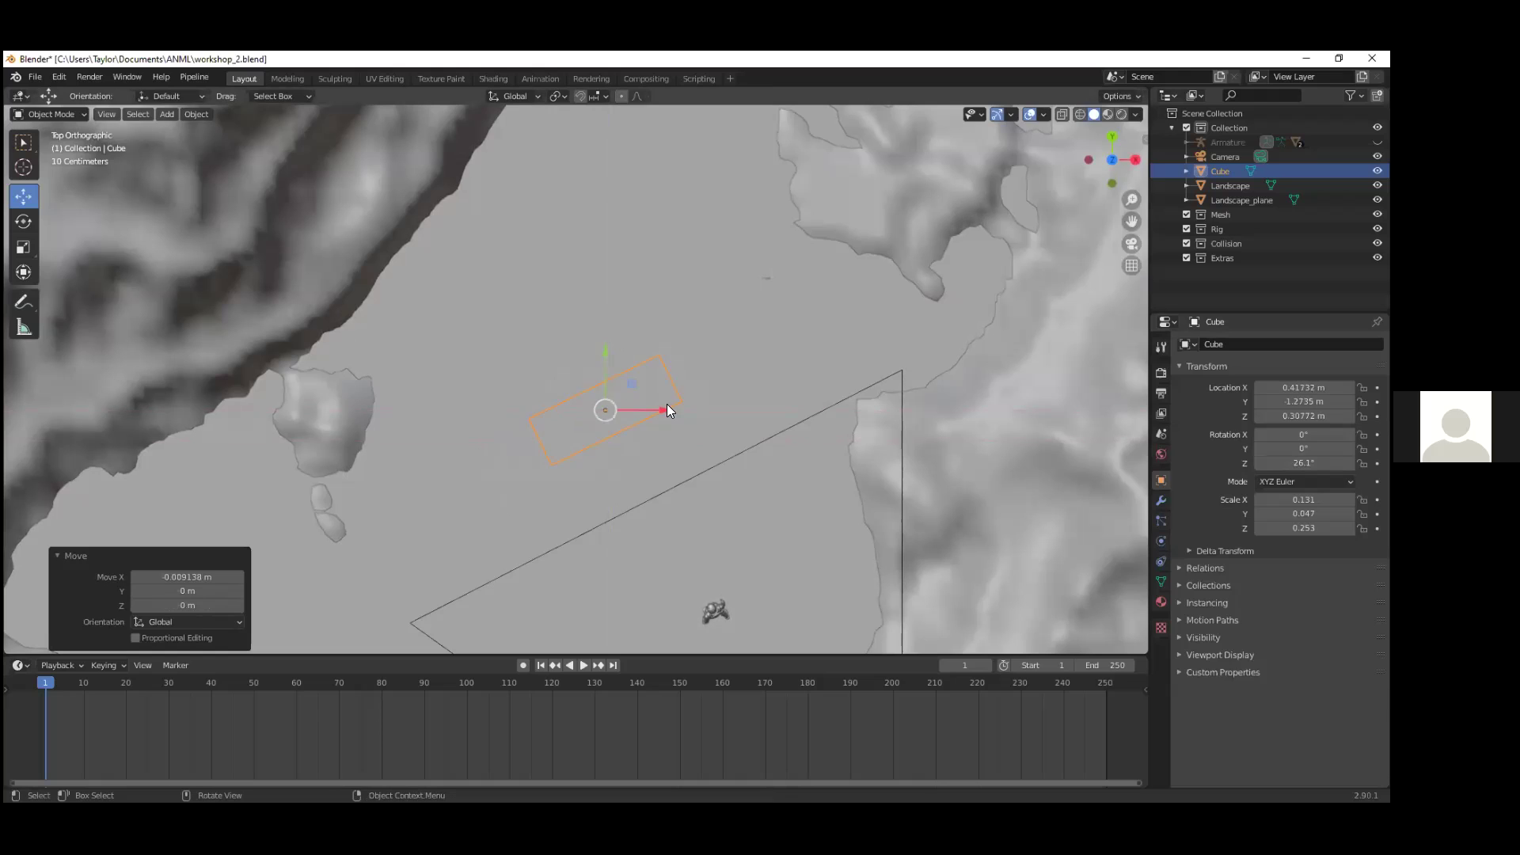
Step: In the camera view, reduce the slab's Z scale to about 0.226 and move it to about X 0.561 m, Z 0.223 m
key(KP_0)
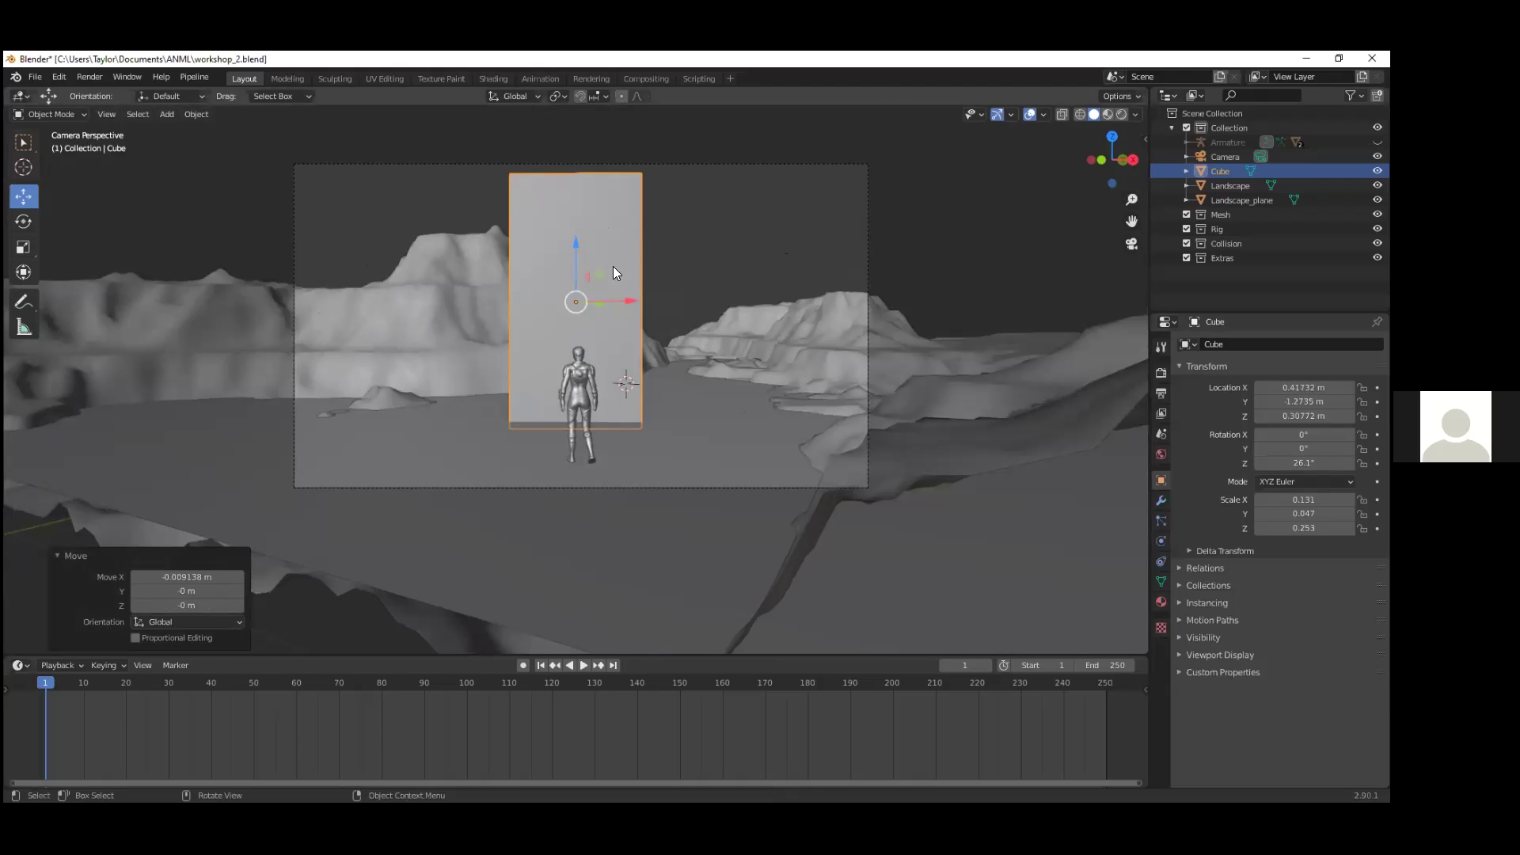
key(s)
key(z)
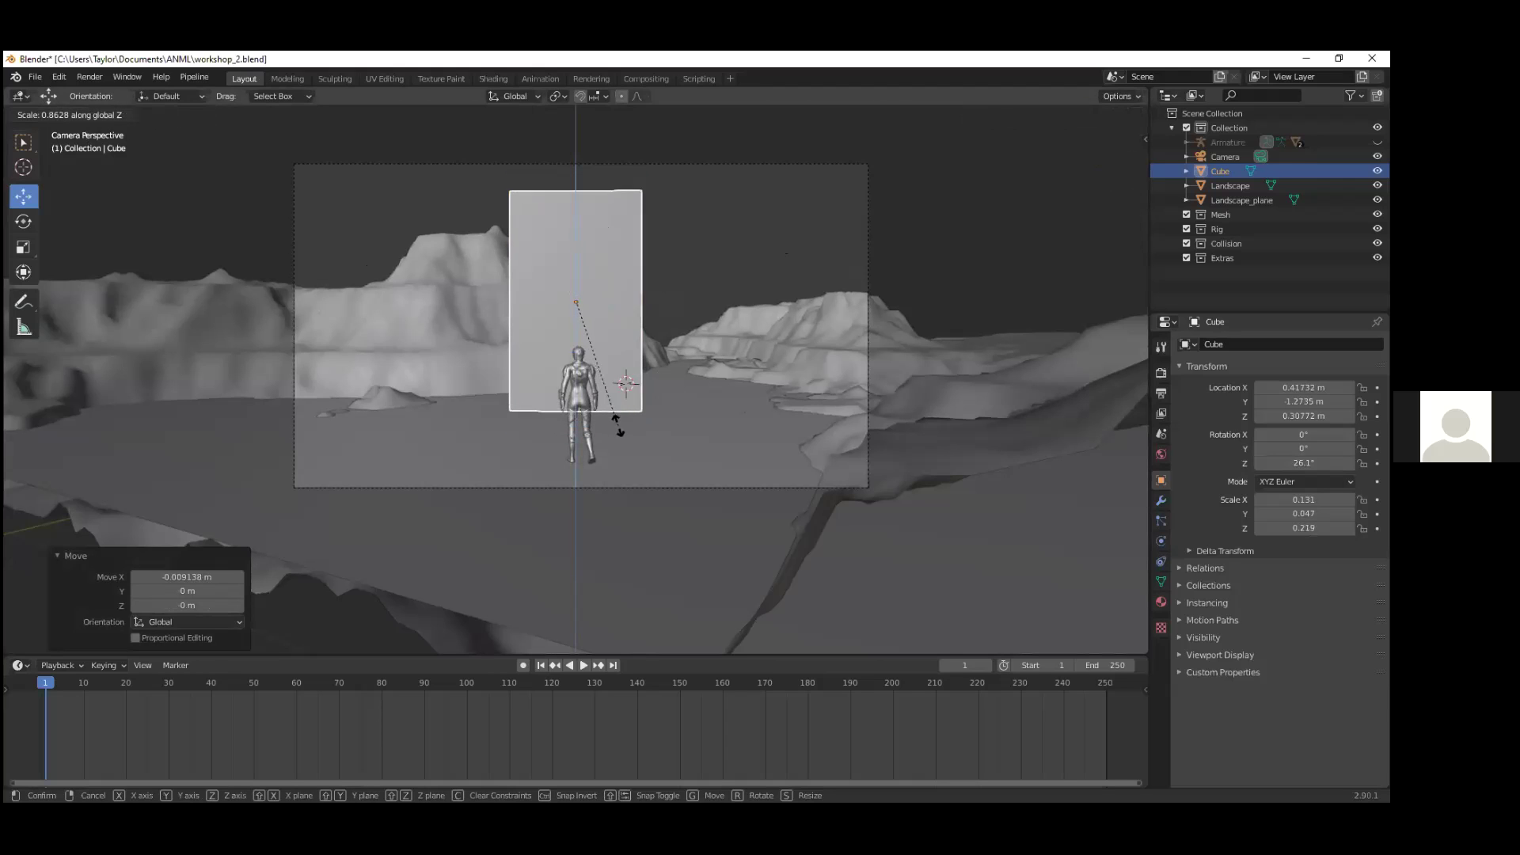
click(623, 427)
drag(576, 244, 584, 287)
drag(619, 342, 688, 345)
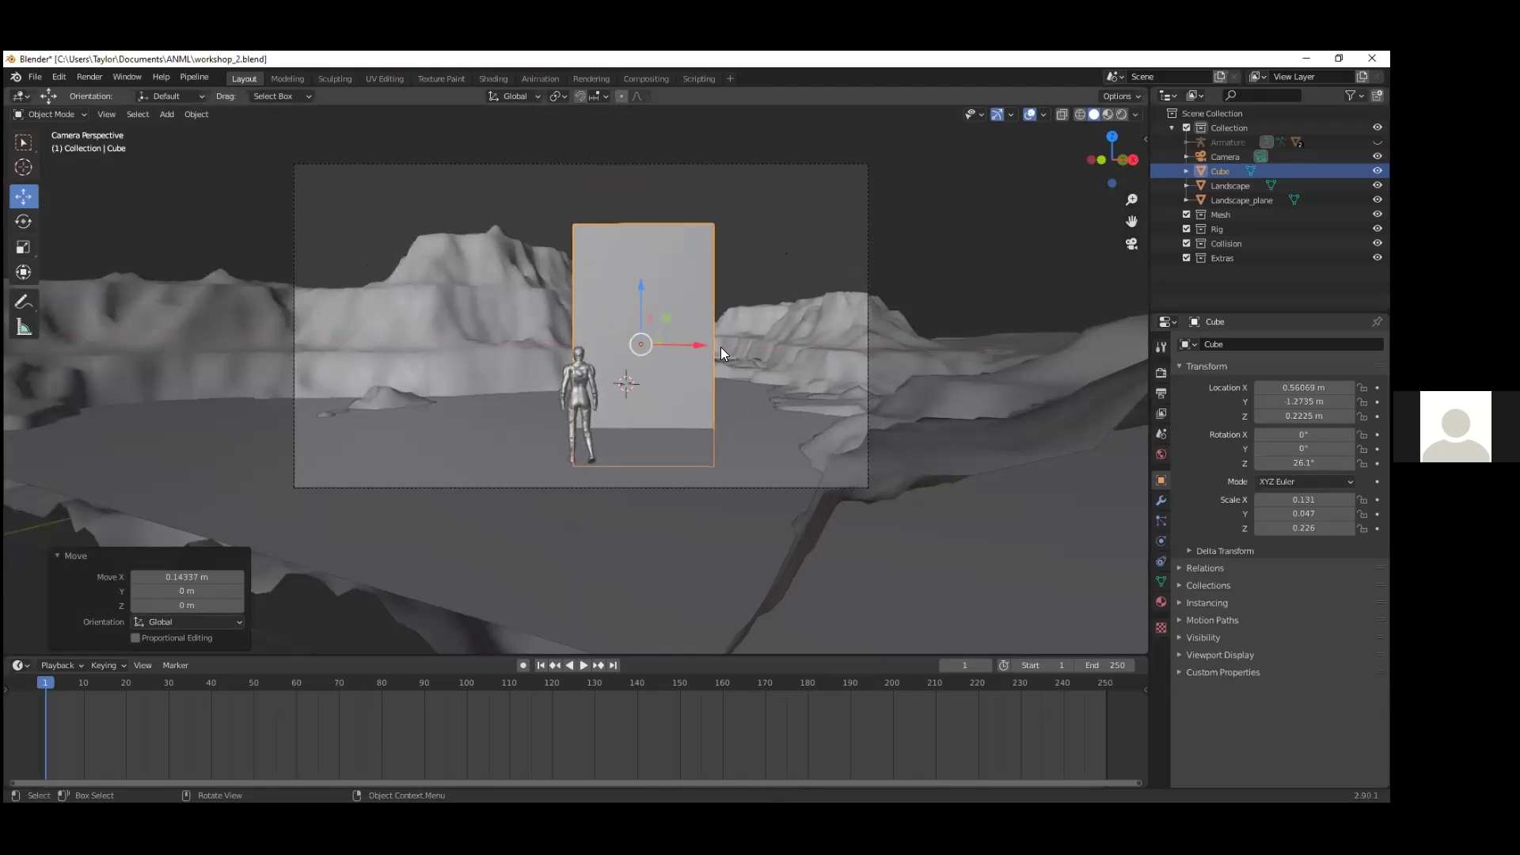
Step: Push the slab about 0.337 m farther back along the global Y axis and raise it about 0.023 m
key(g)
key(y)
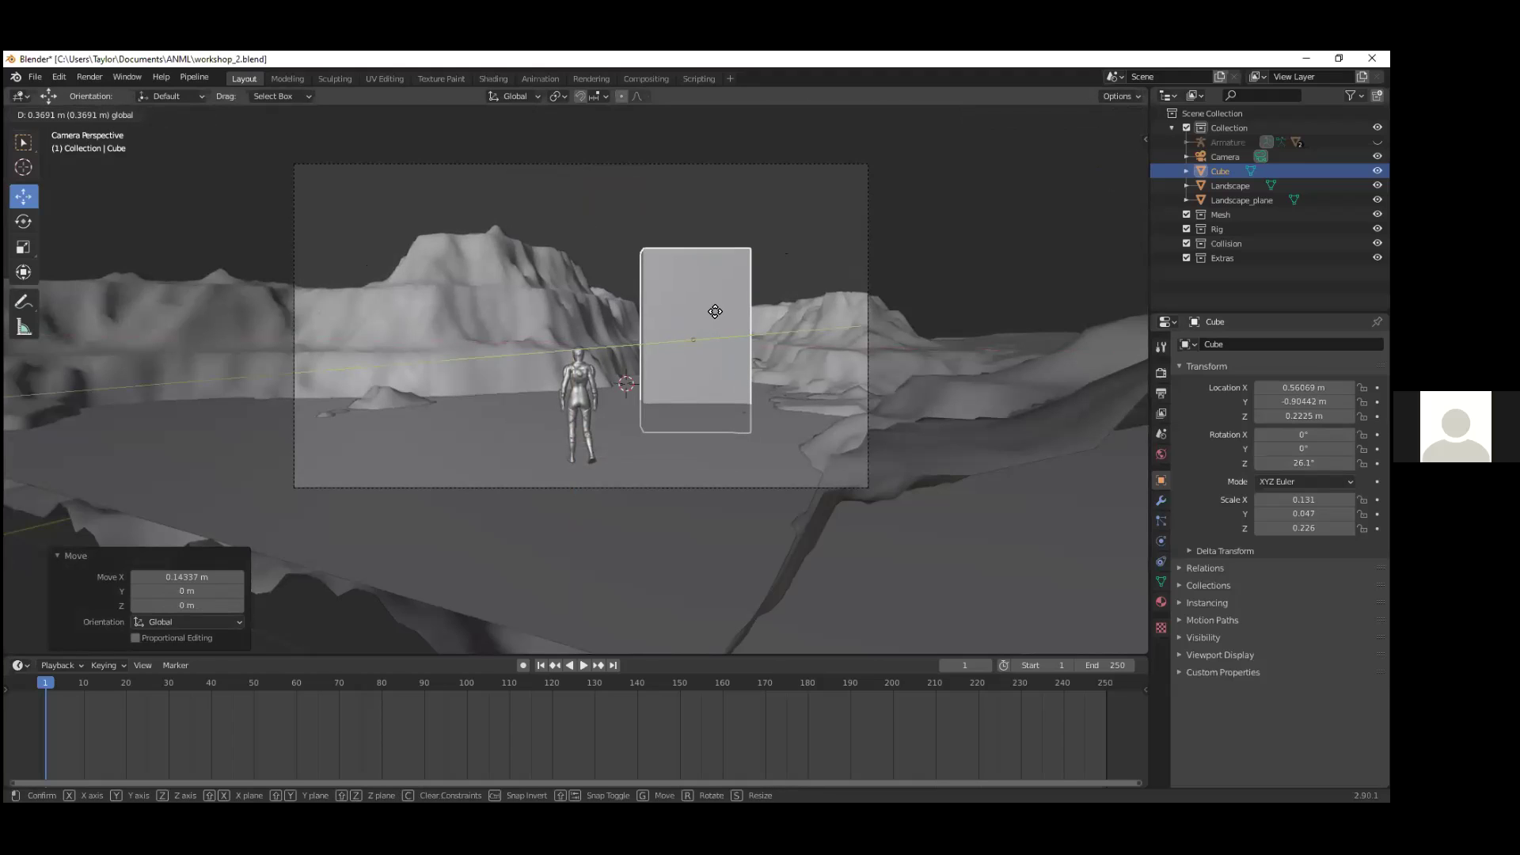
click(736, 345)
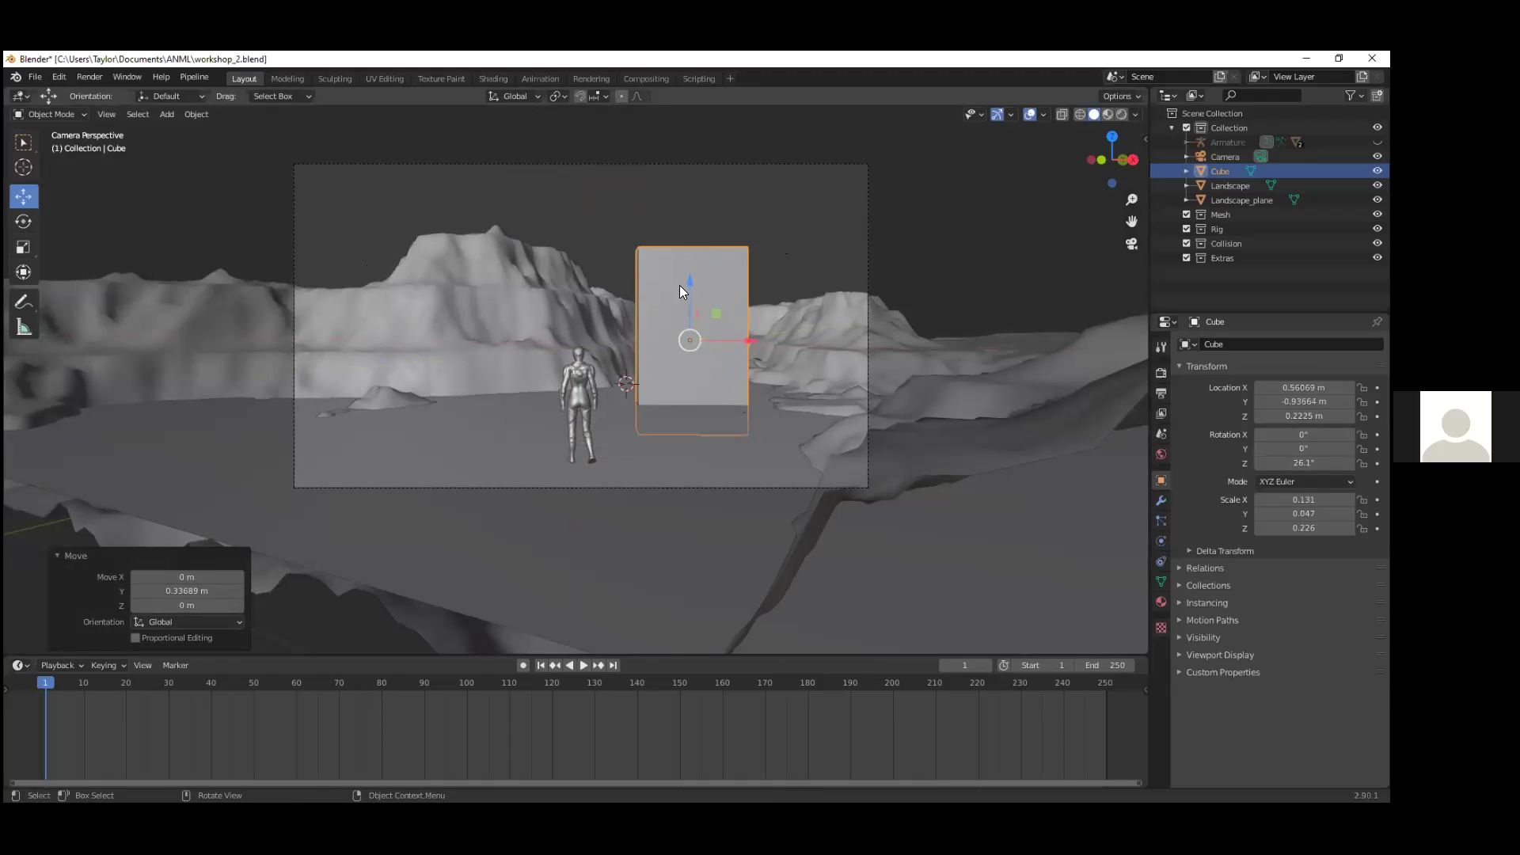
drag(689, 277, 691, 274)
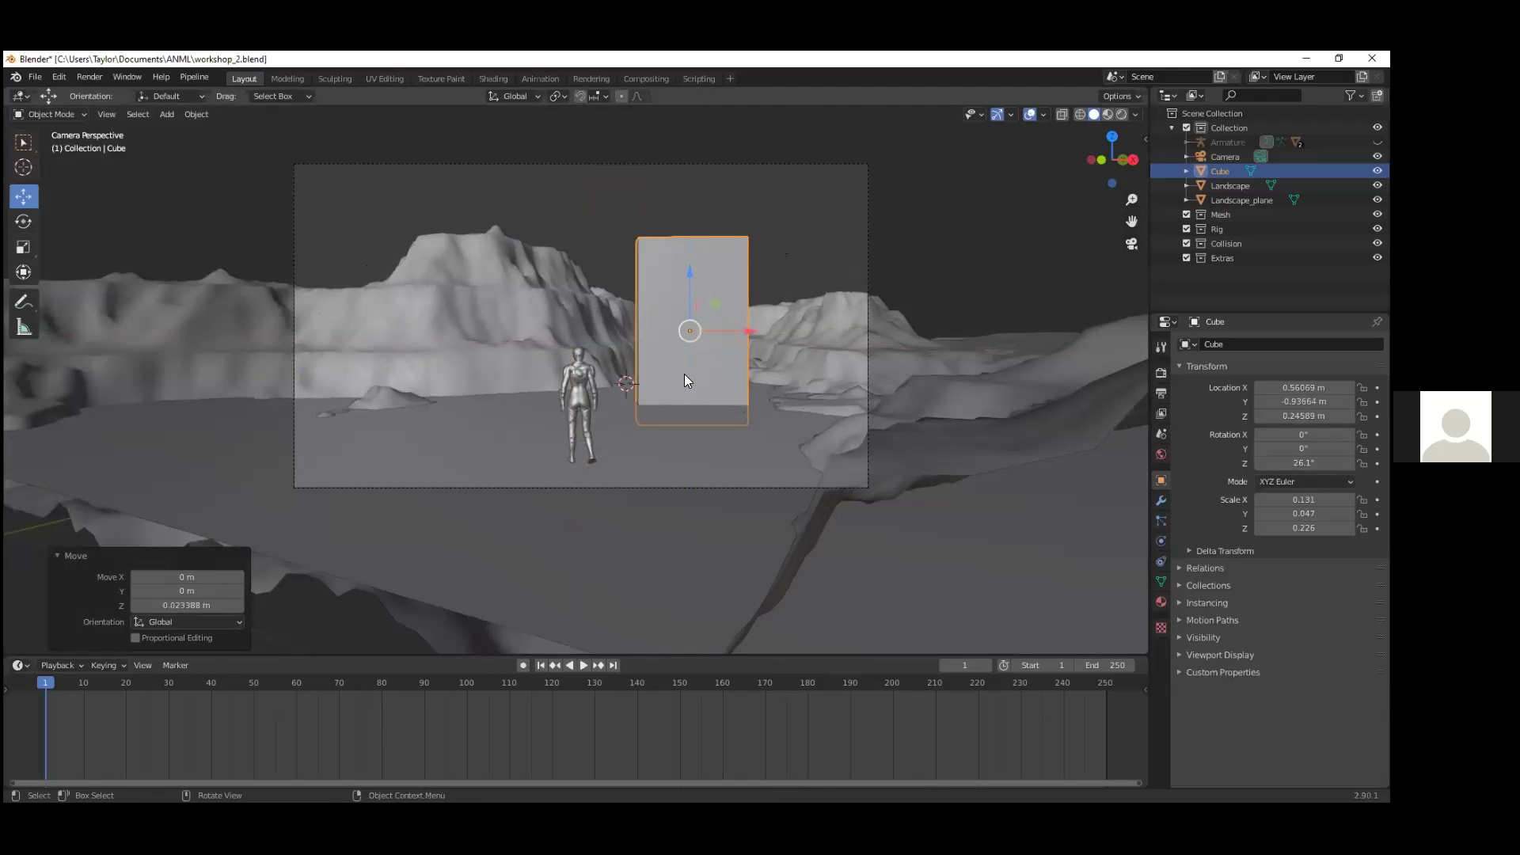
Step: Thin the slab along global Y to a Y scale of about 0.028, lower it to about Z 0.233 m and deselect it
key(s)
key(y)
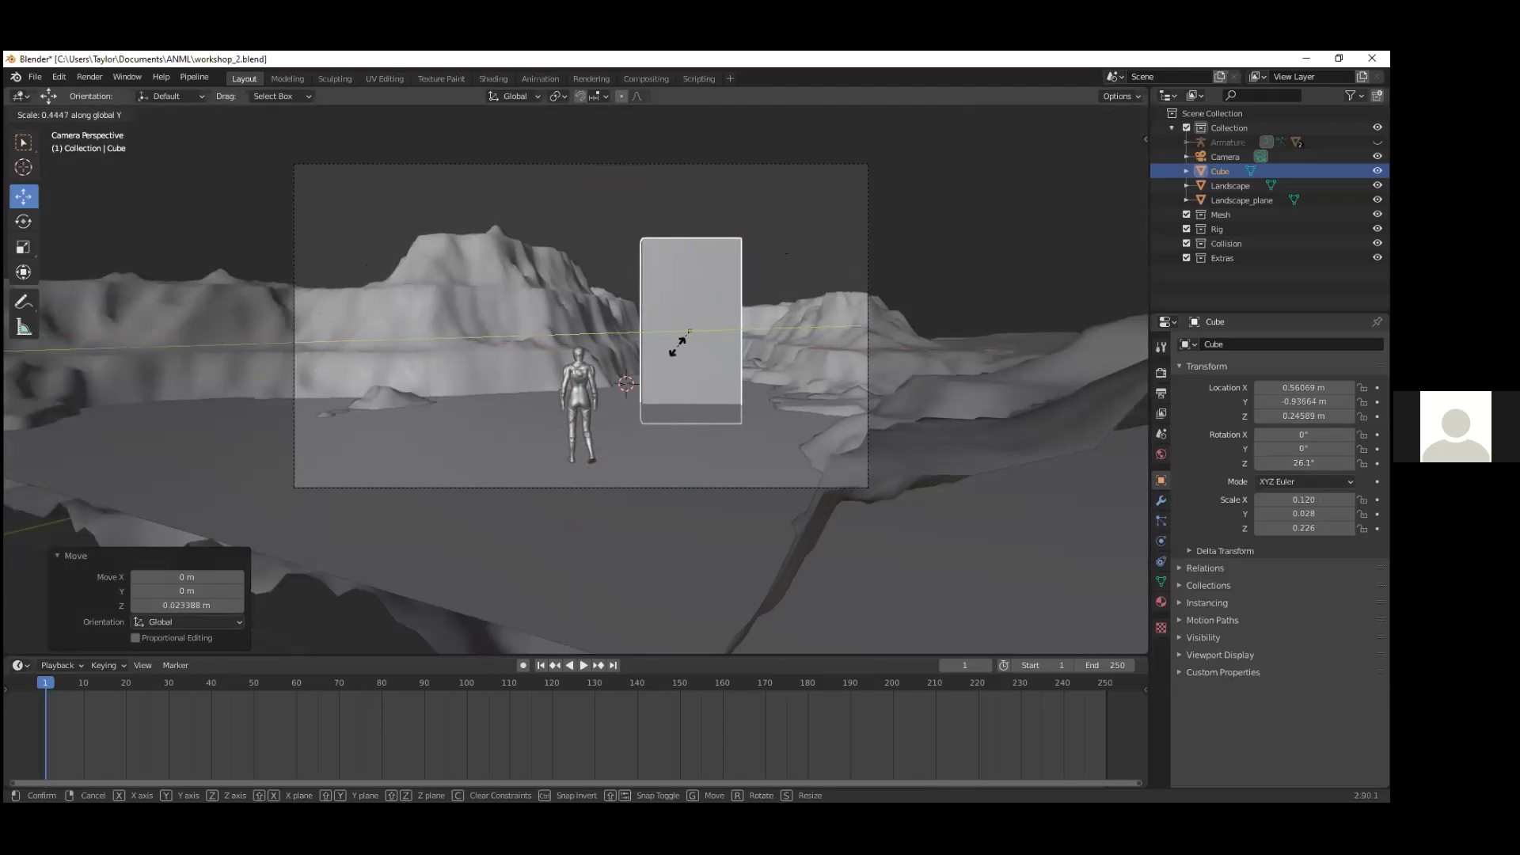
click(685, 352)
drag(690, 265, 687, 275)
click(784, 373)
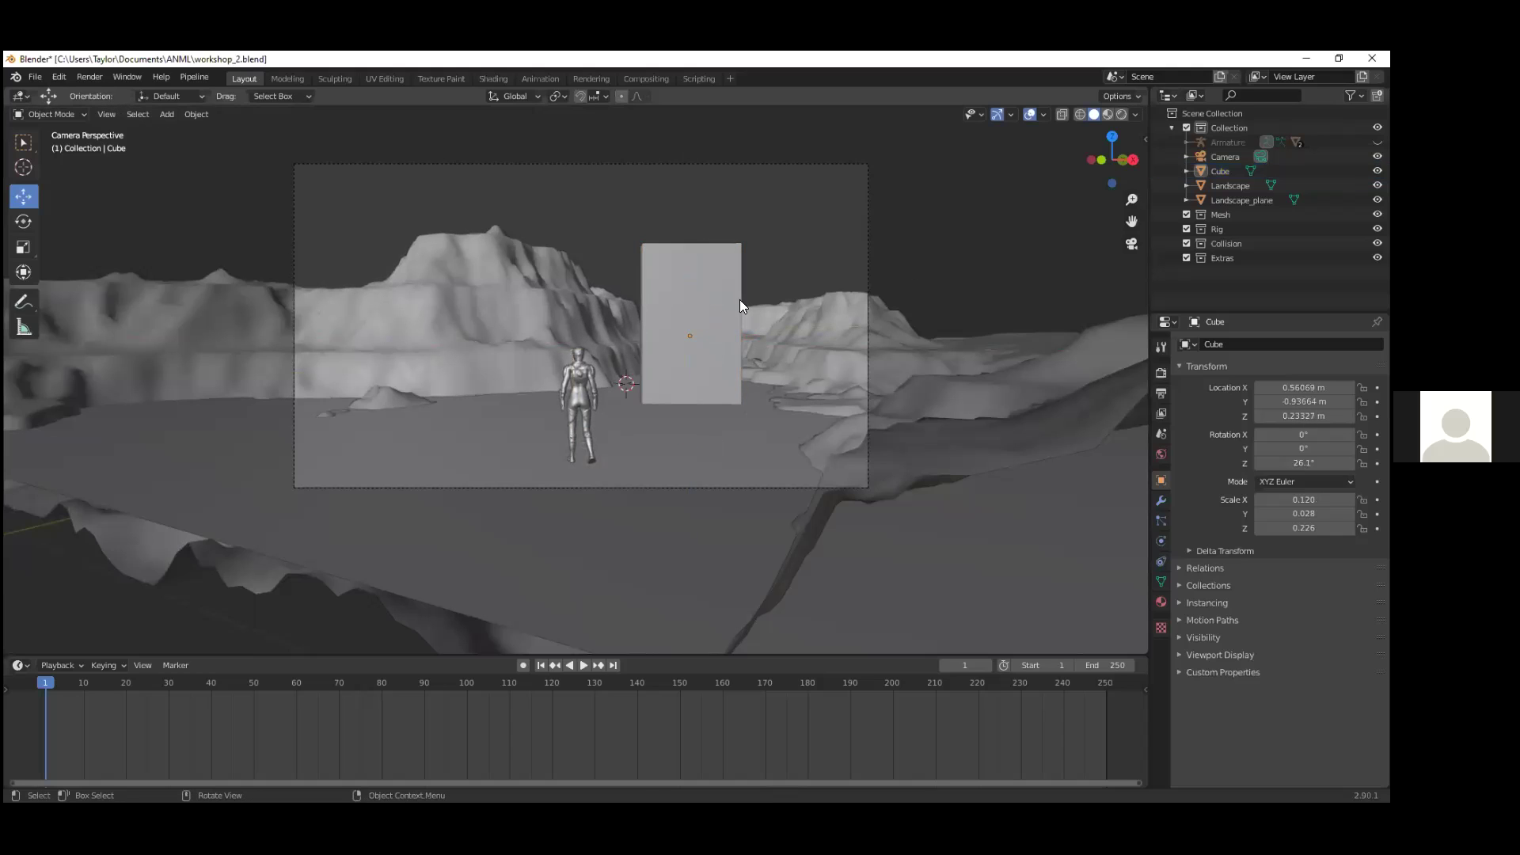
Step: Try to move the character's mesh about 0.119 m along X, and reset its location
click(586, 390)
drag(622, 462, 709, 484)
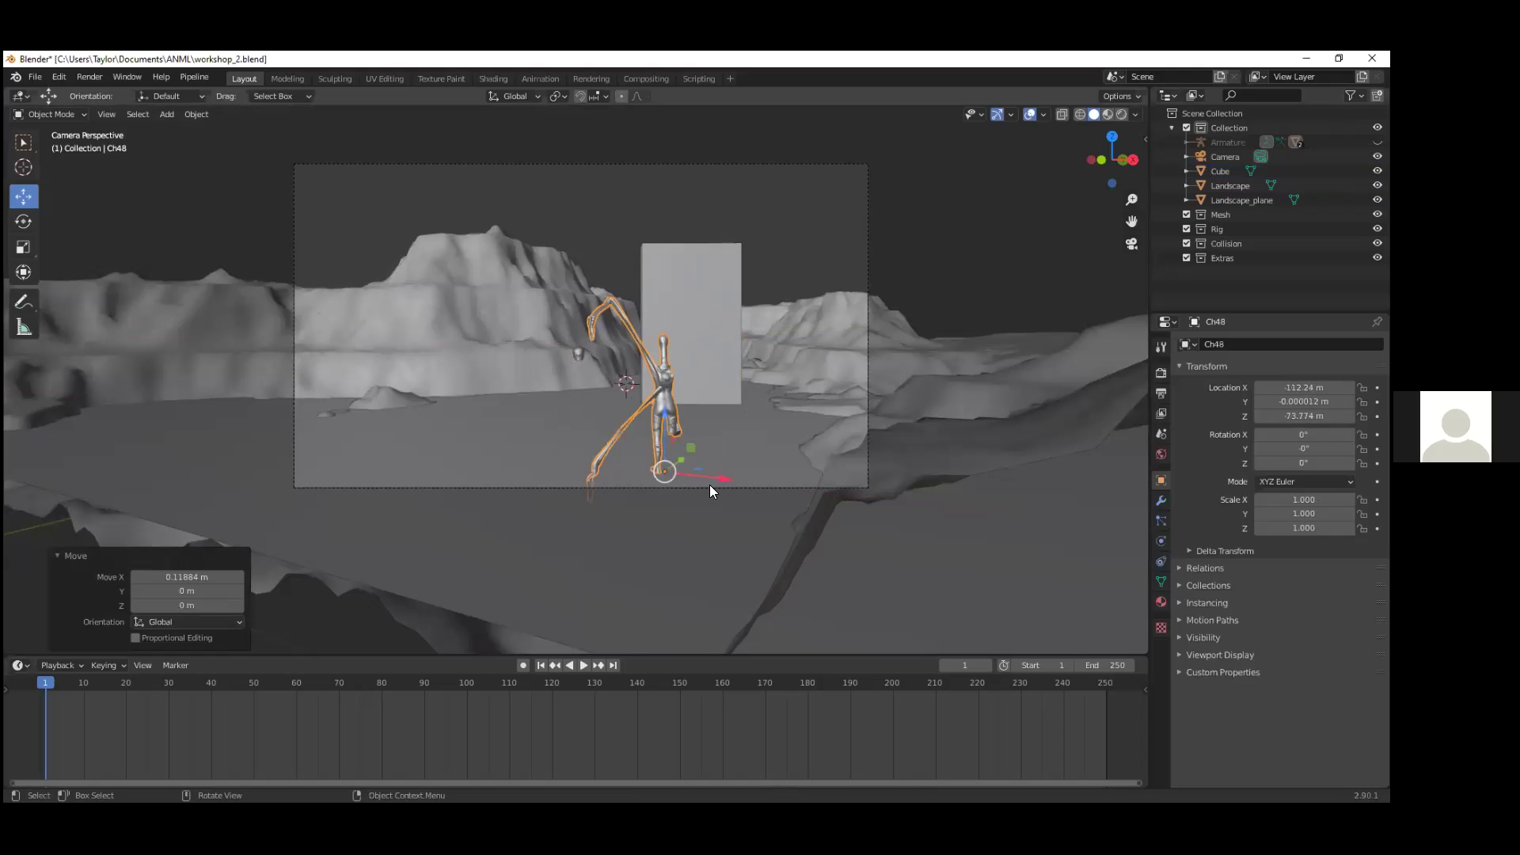
key(alt+g)
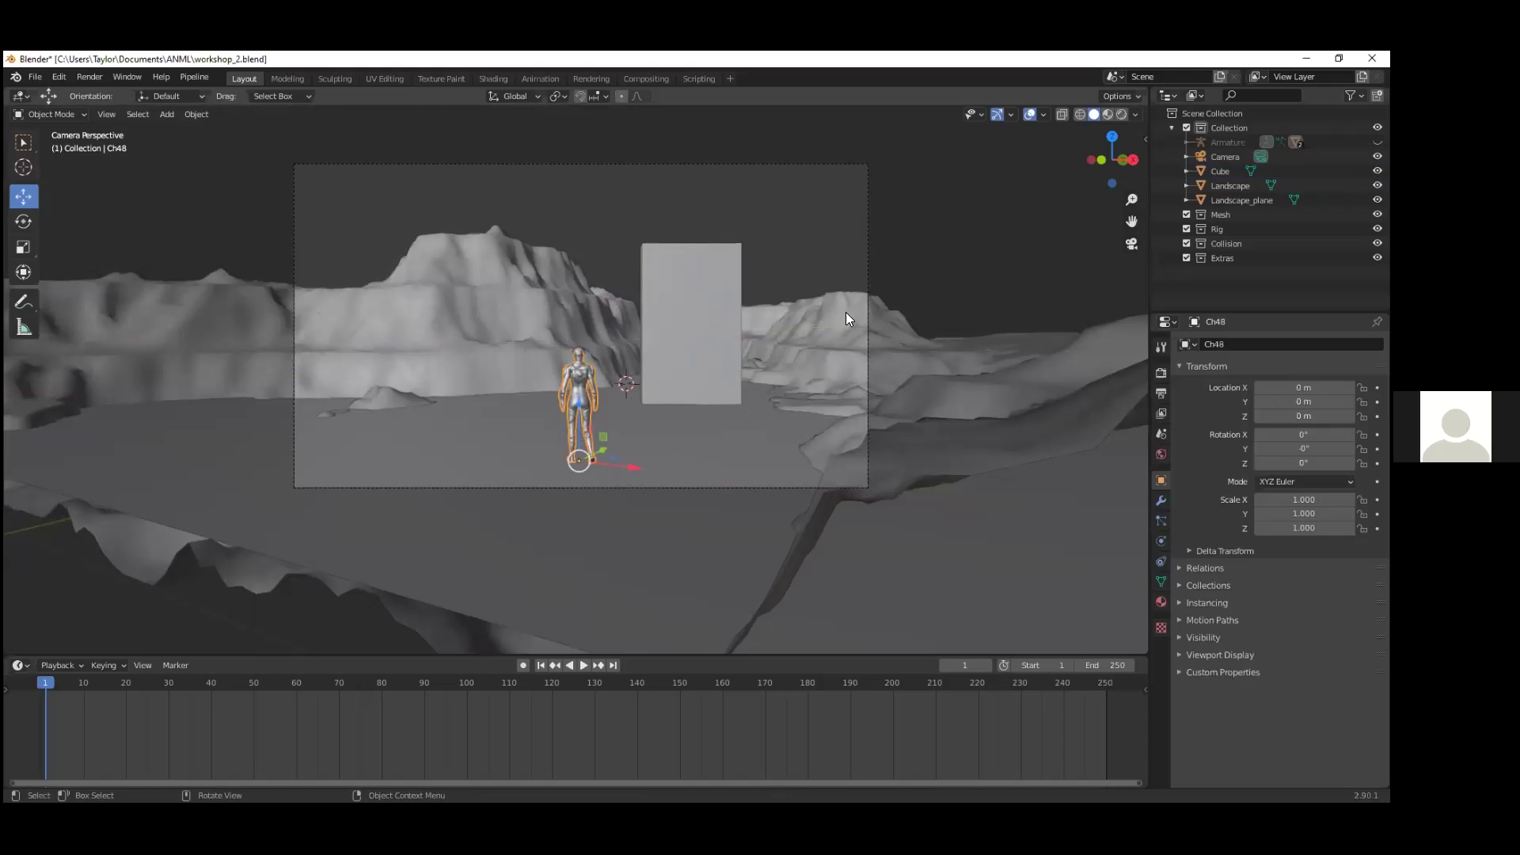
Step: Unhide the character's armature and move it about 0.181 m along global Y and about 0.119 m along global X
click(1228, 141)
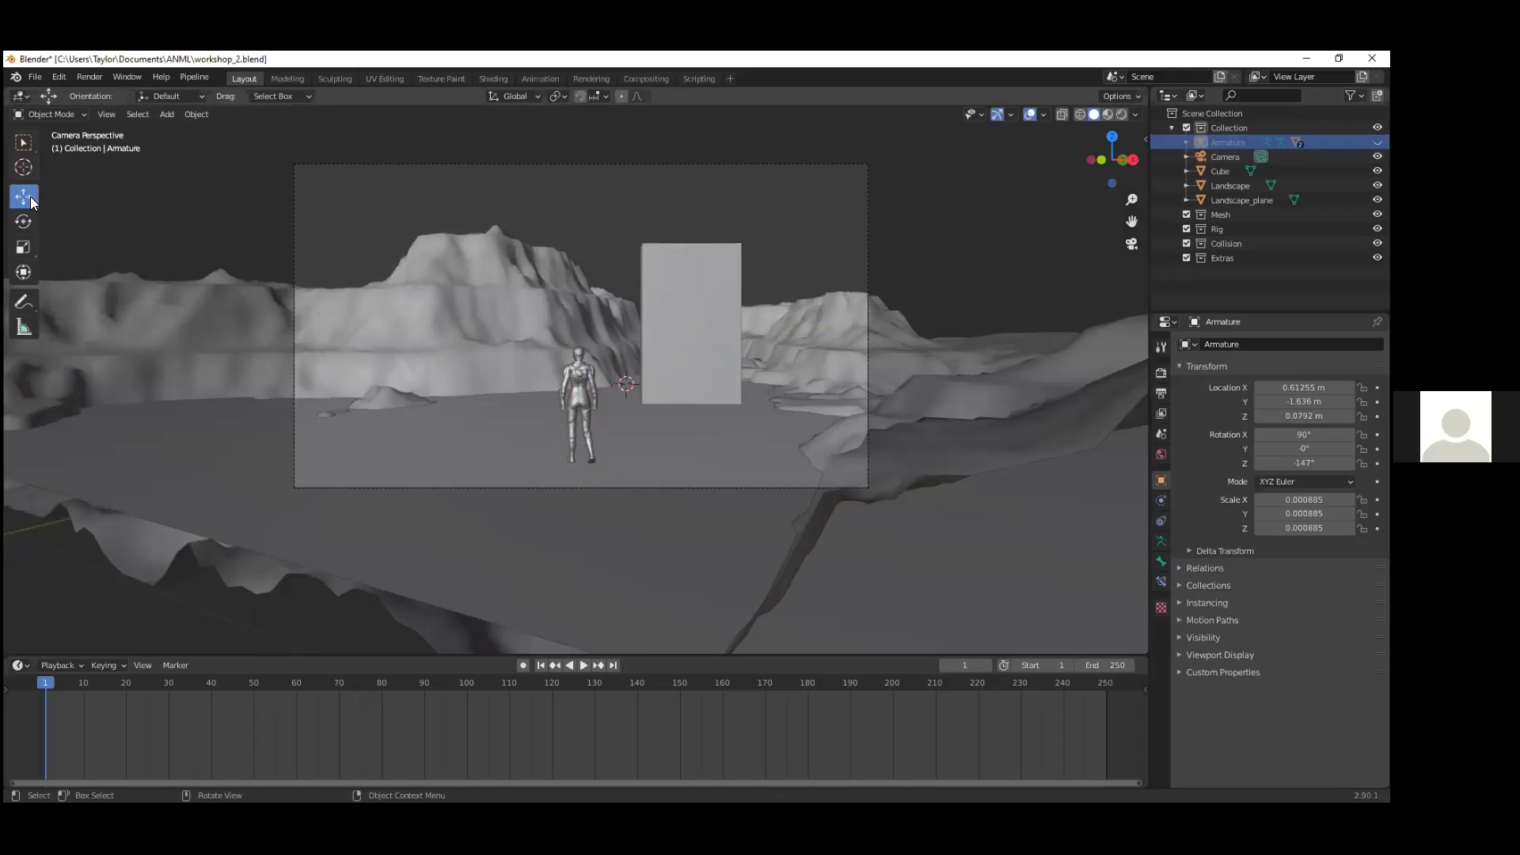
click(1214, 143)
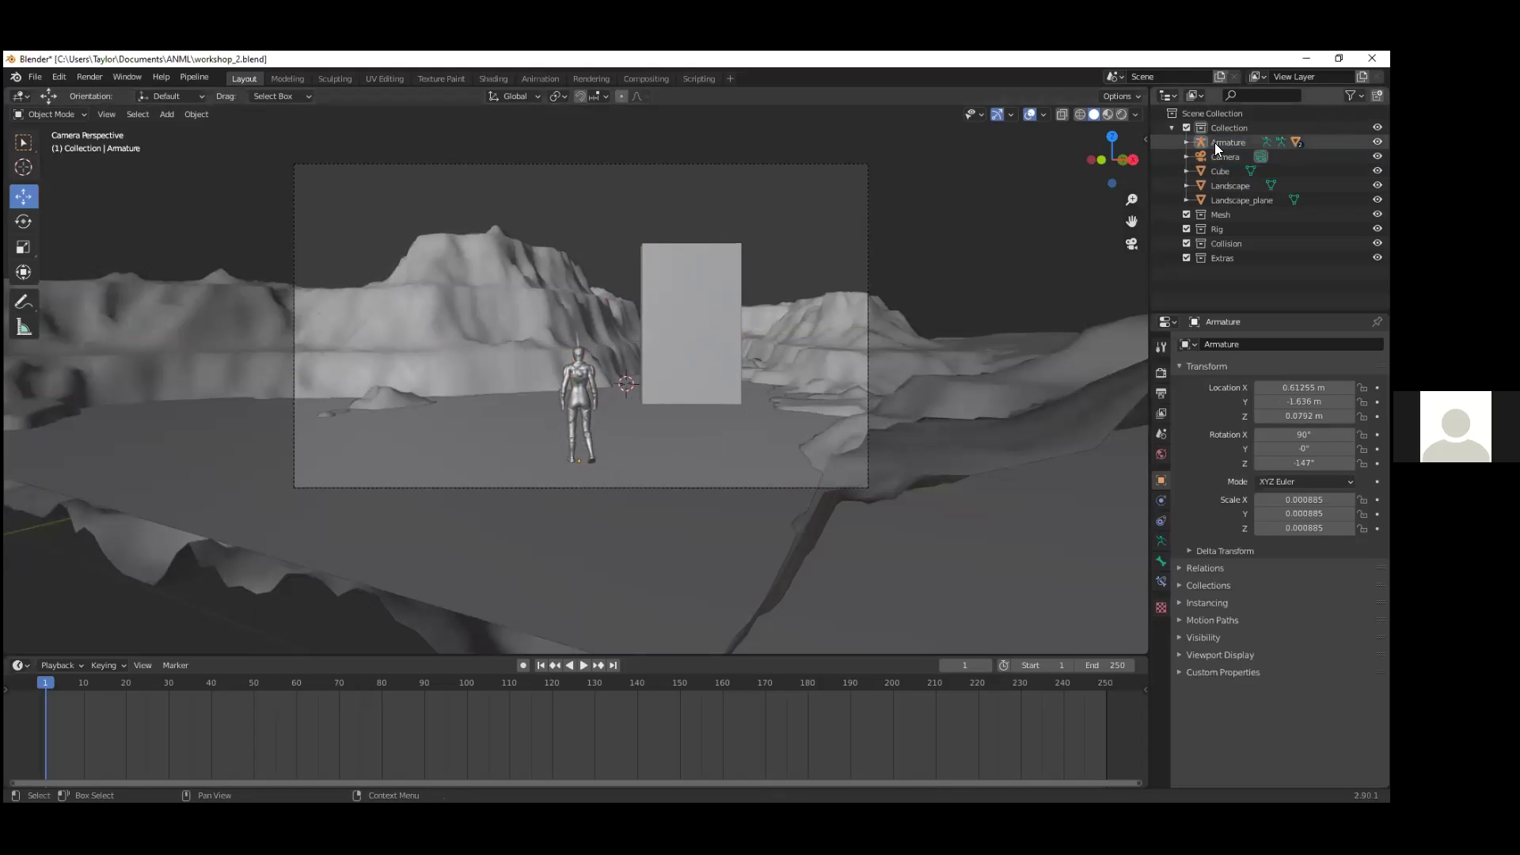
key(g)
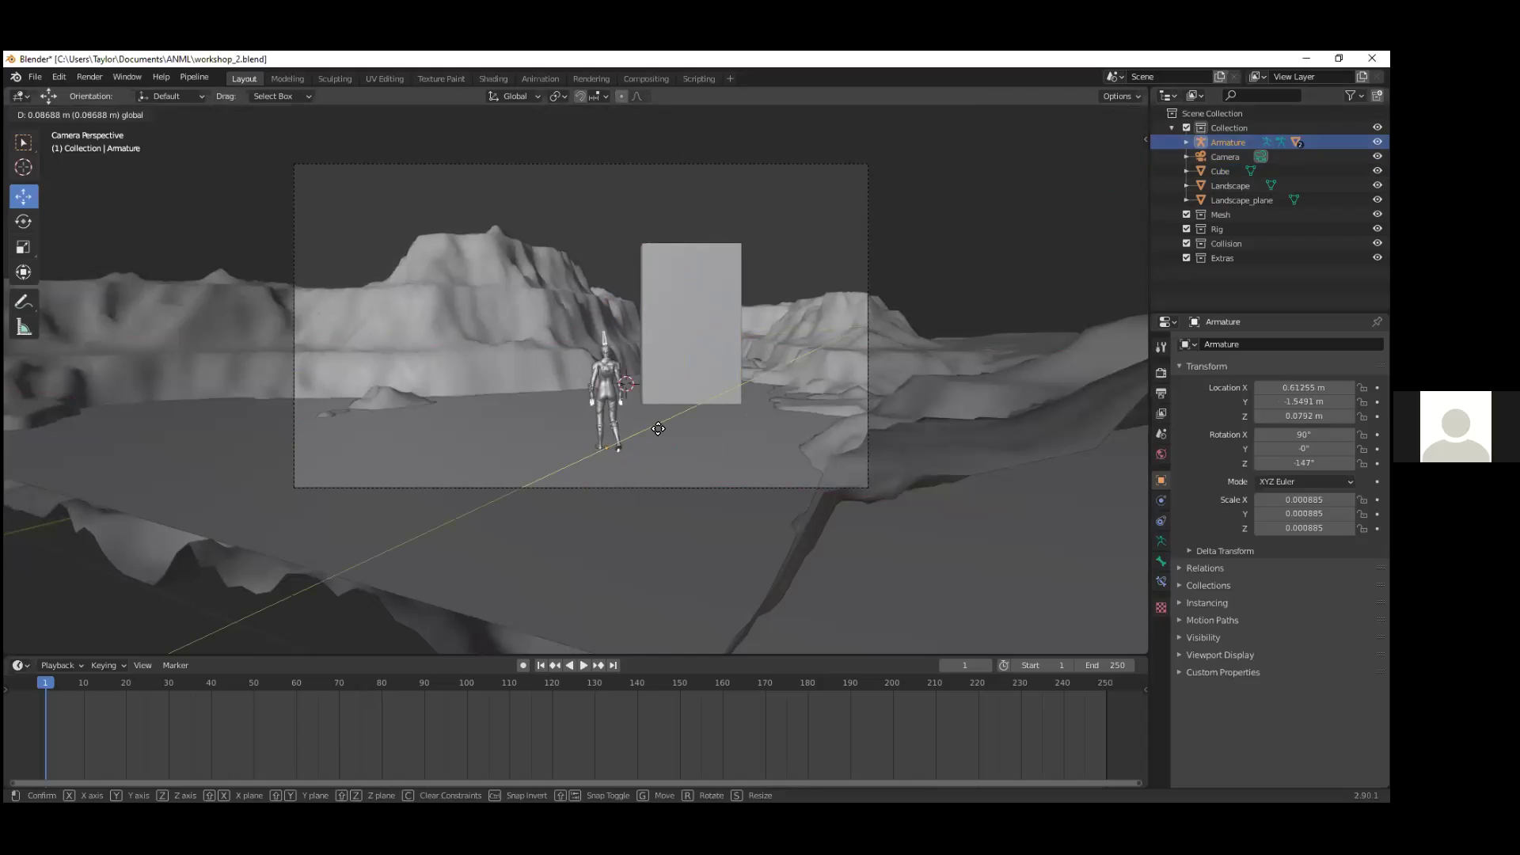
click(676, 443)
key(g)
key(x)
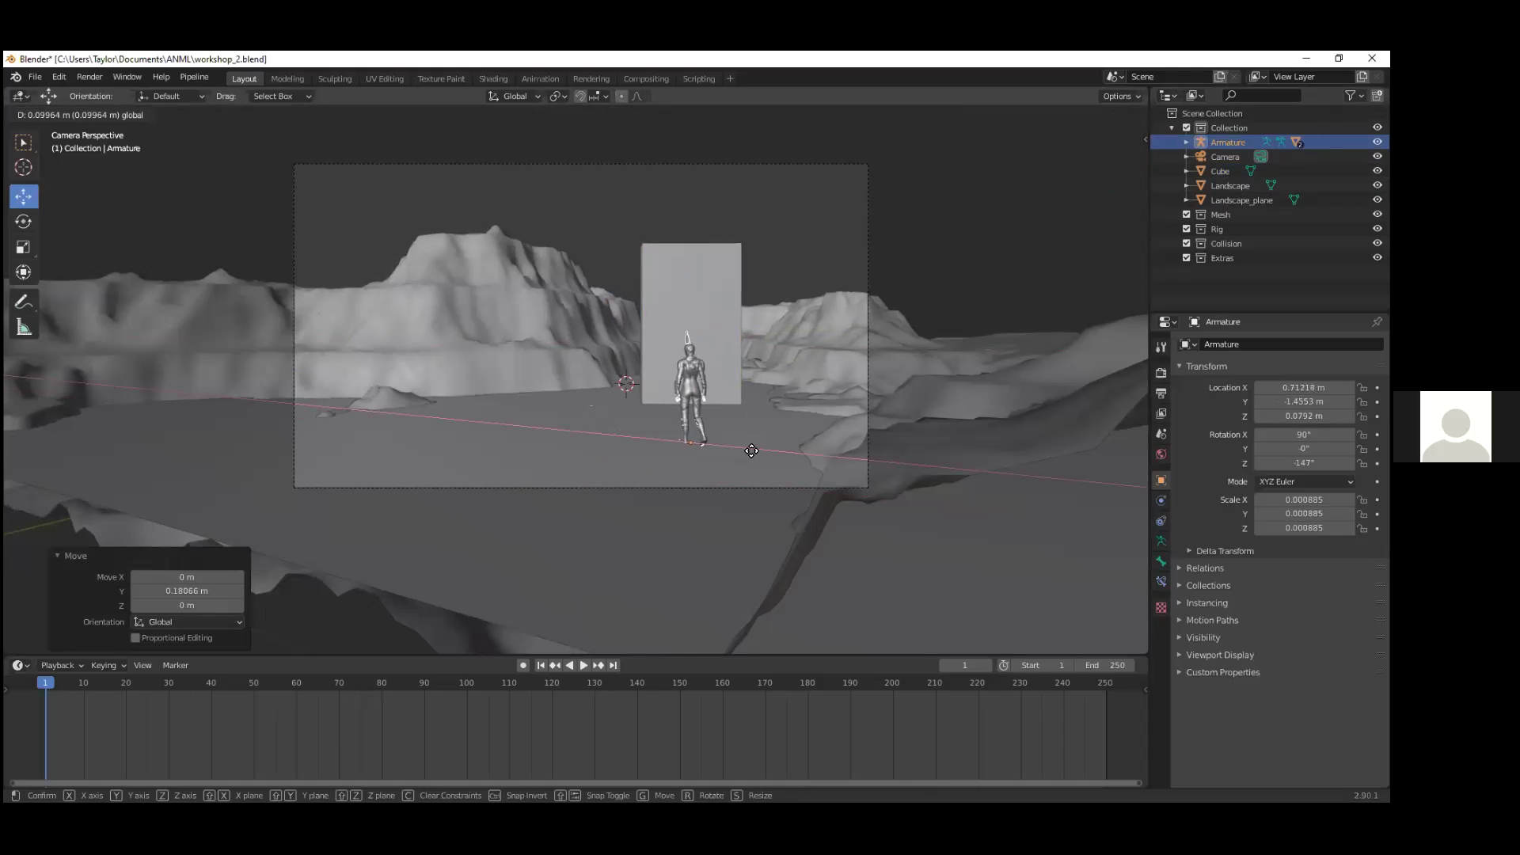
click(762, 456)
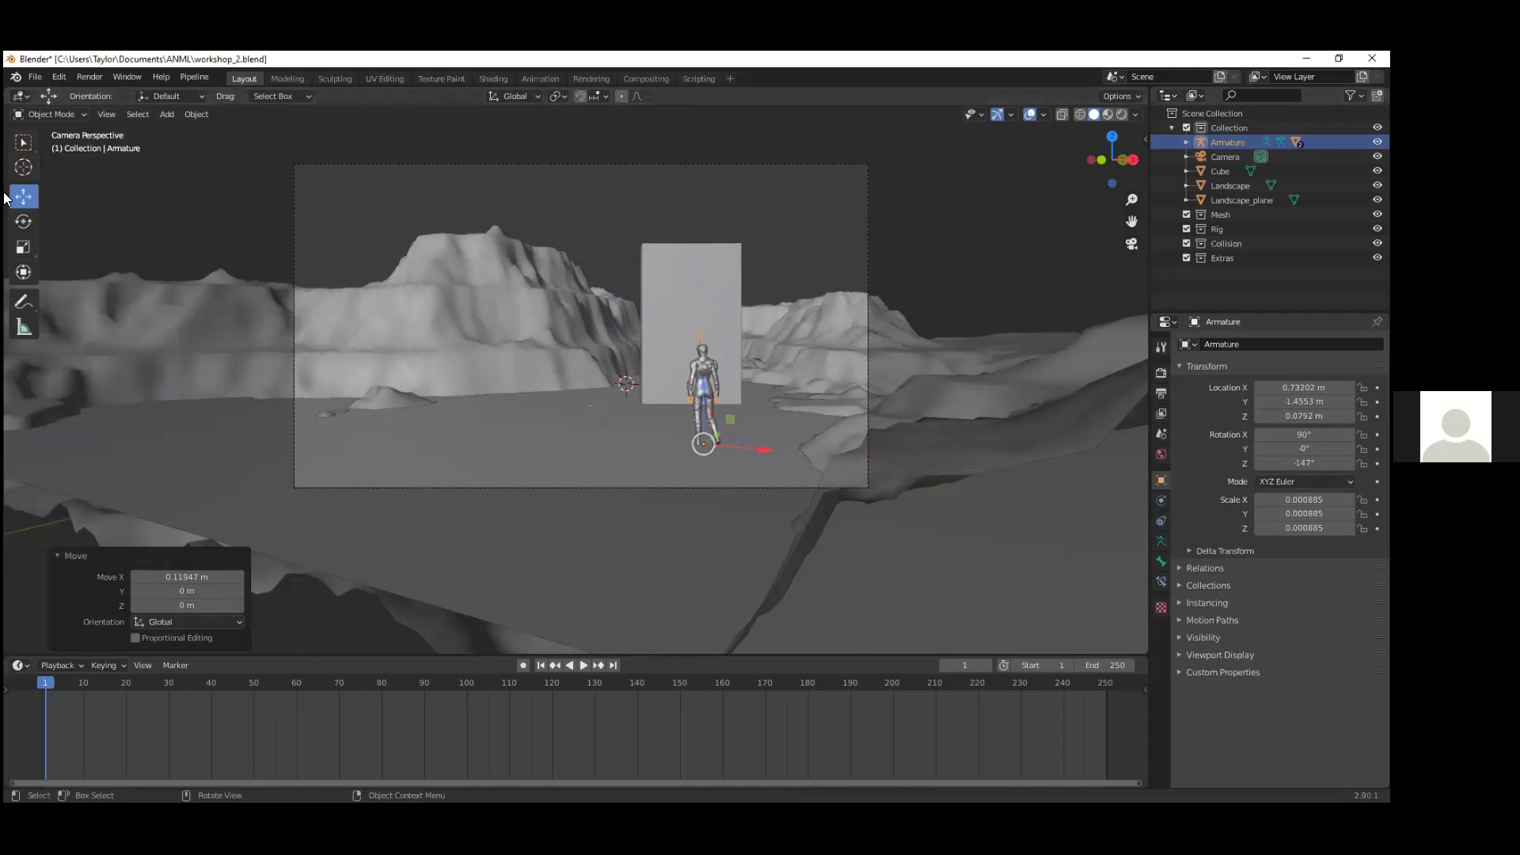
Step: Rotate the armature to about -165° around Z, then hide it again
click(23, 220)
drag(748, 453, 710, 449)
click(972, 258)
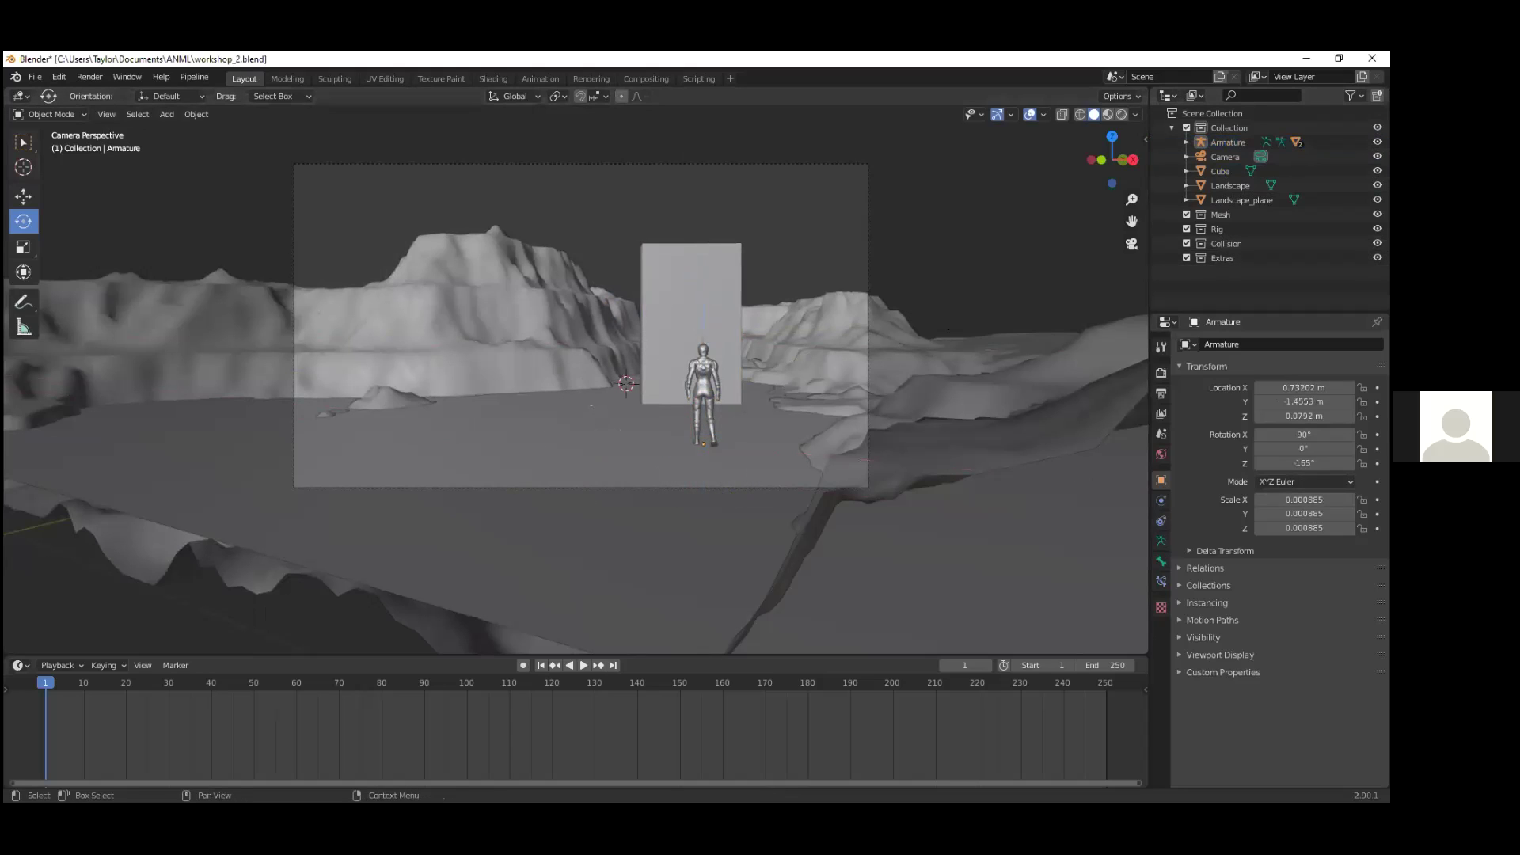
key(h)
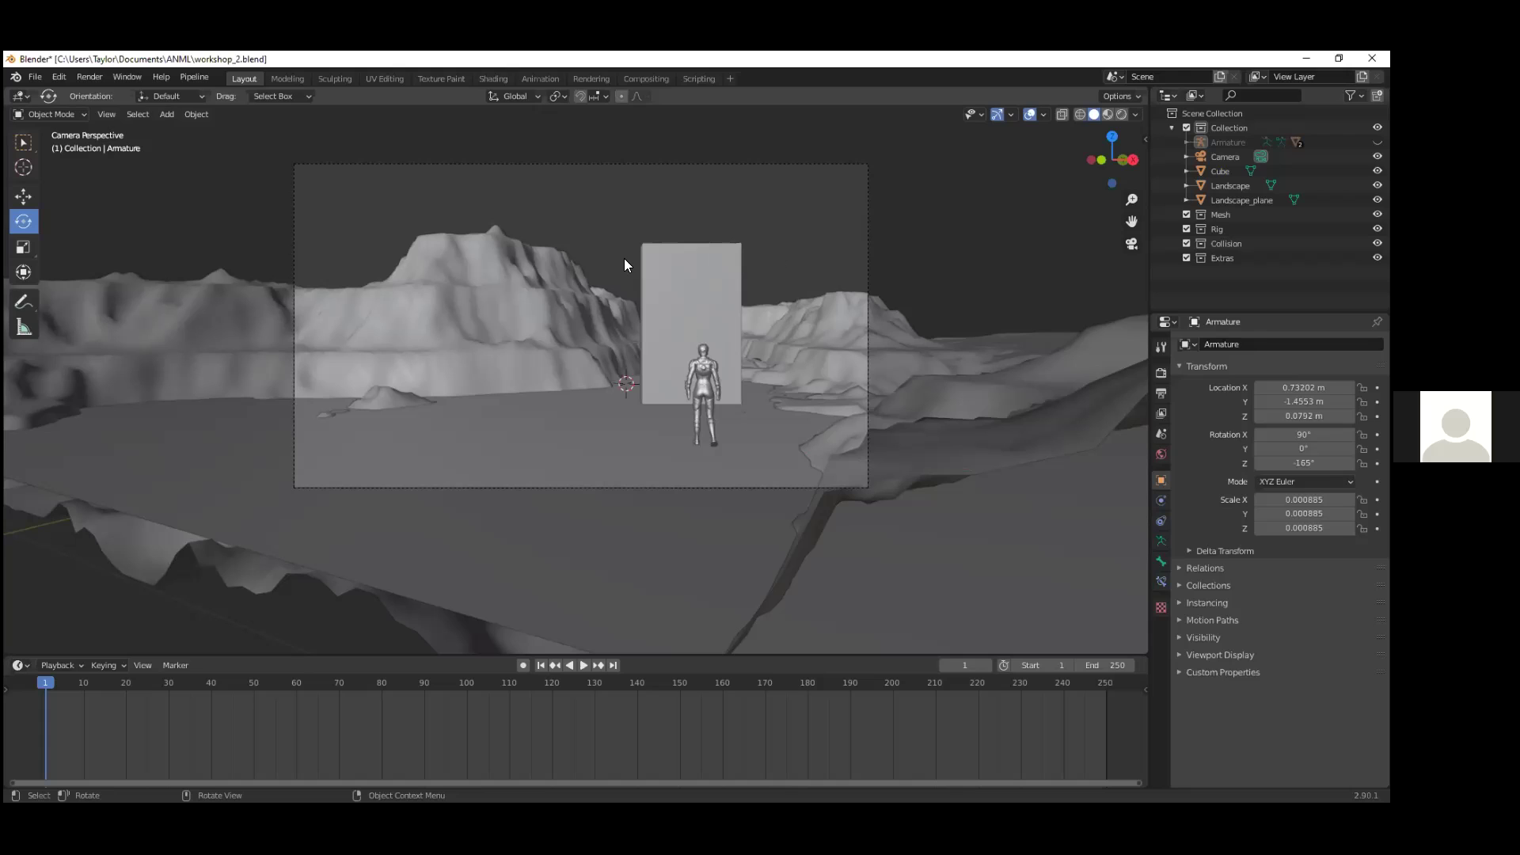
Step: Add a torus with 60 minor segments and a major radius of 3.8 m, then deselect it
key(shift+a)
mouse_move(626, 259)
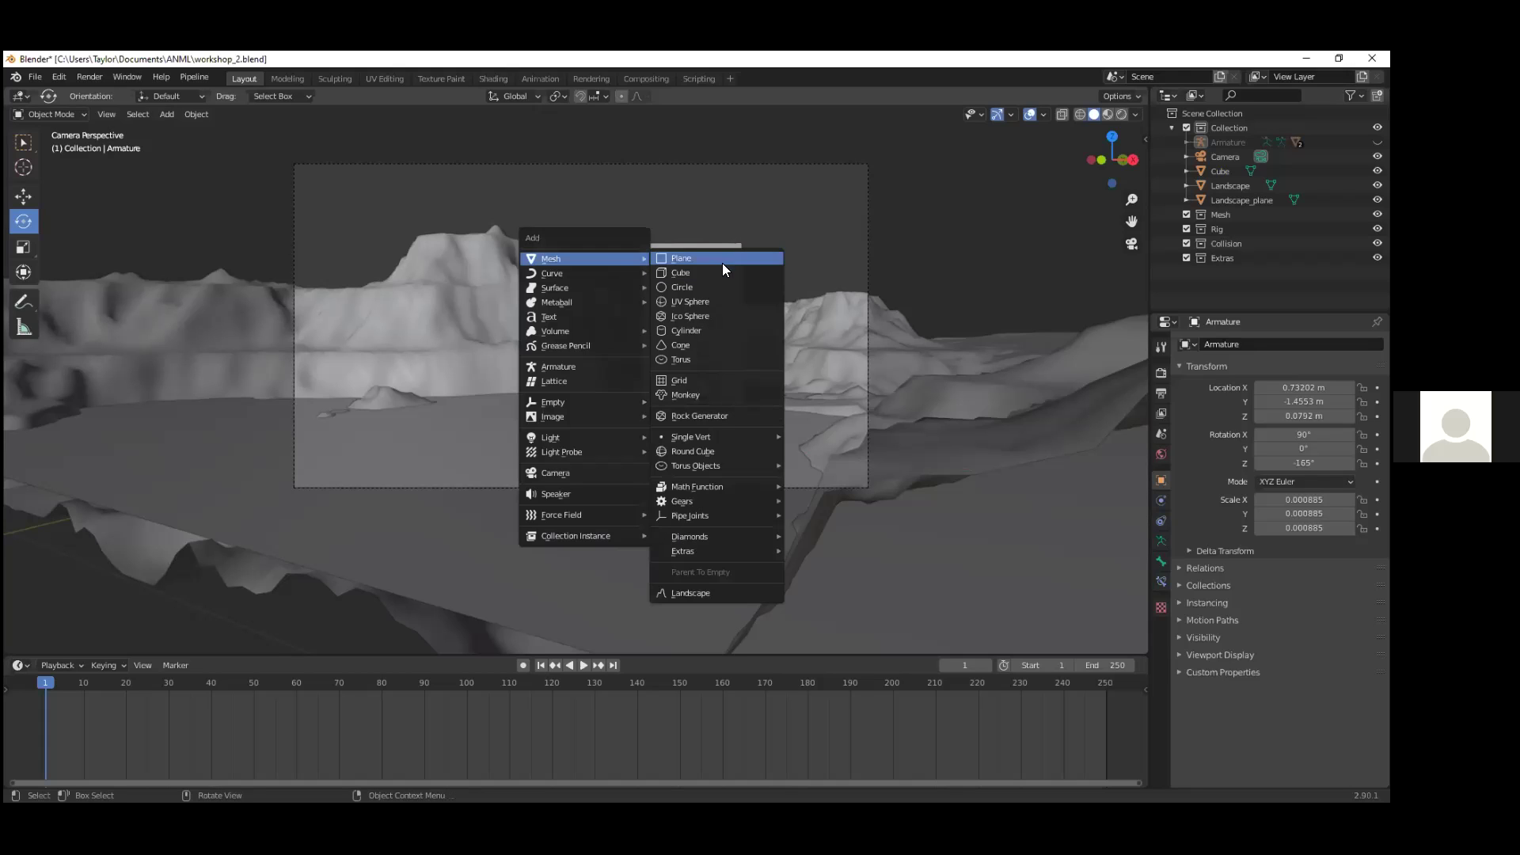
click(694, 359)
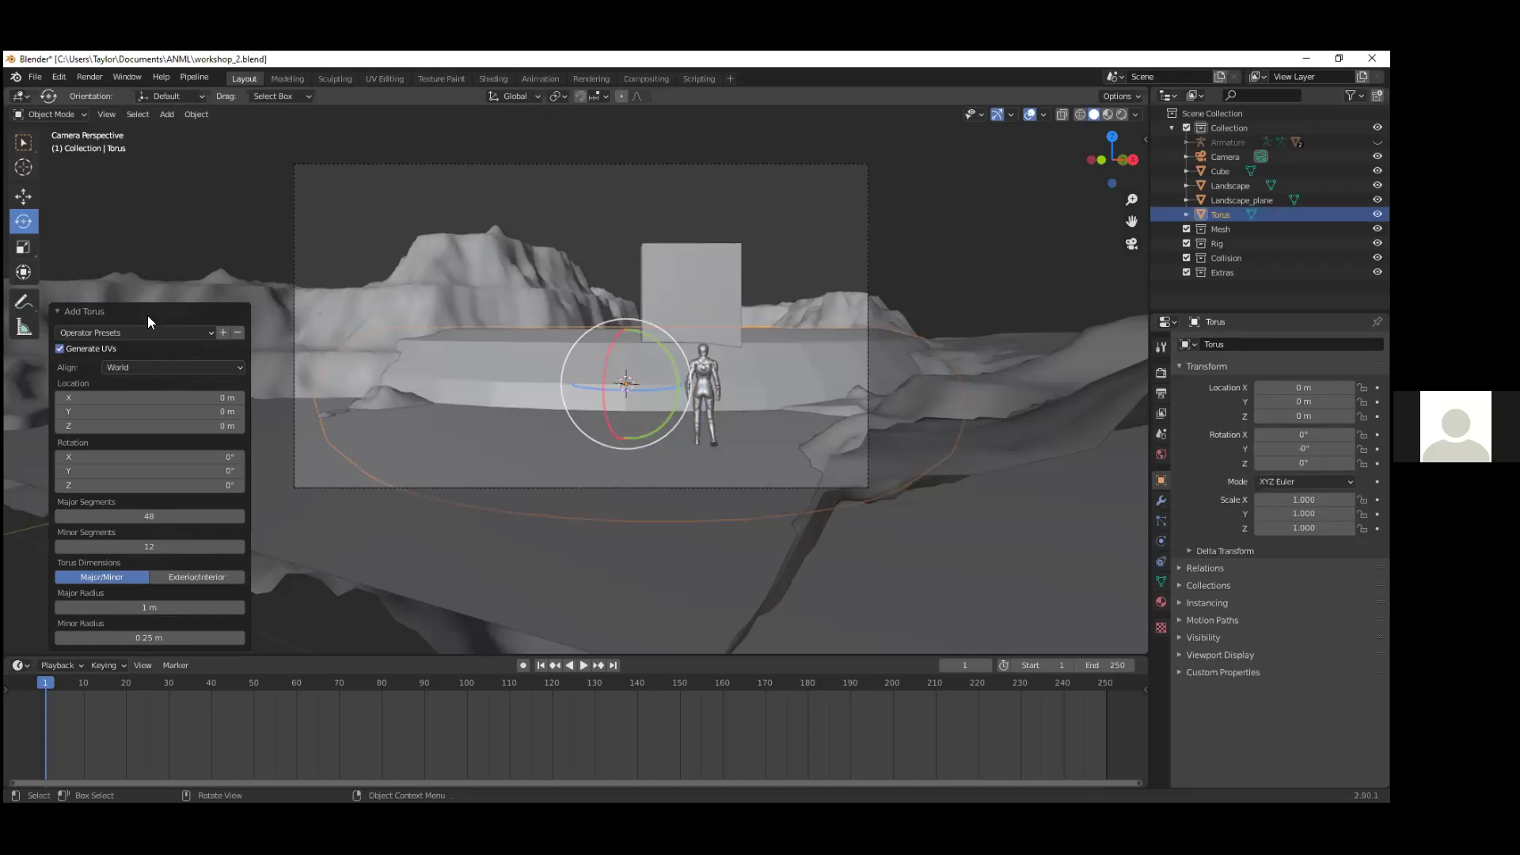
scroll(697, 287, down, 2)
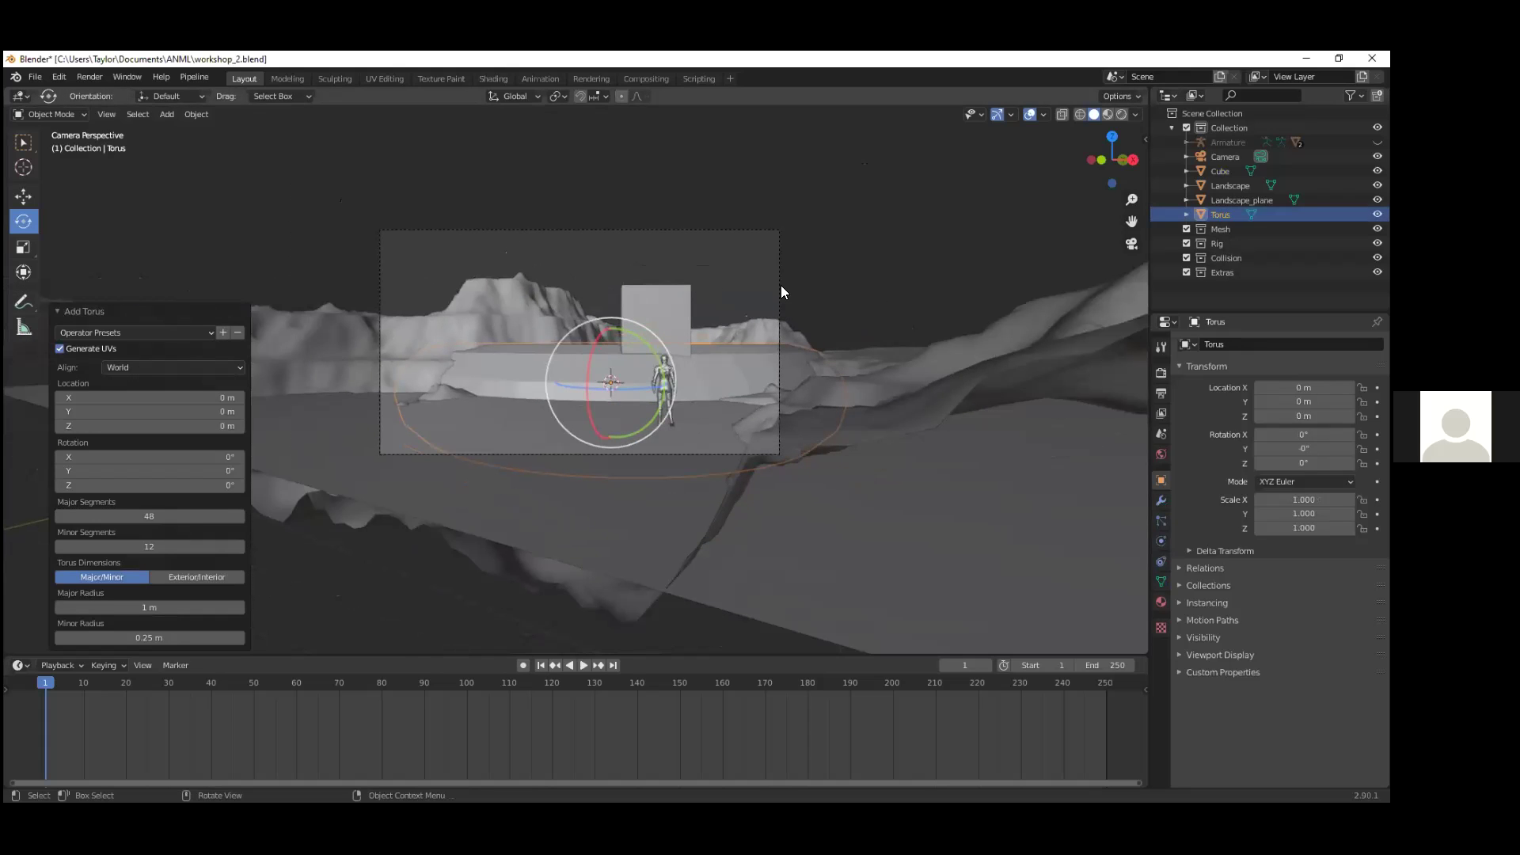
middle_drag(811, 268, 657, 295)
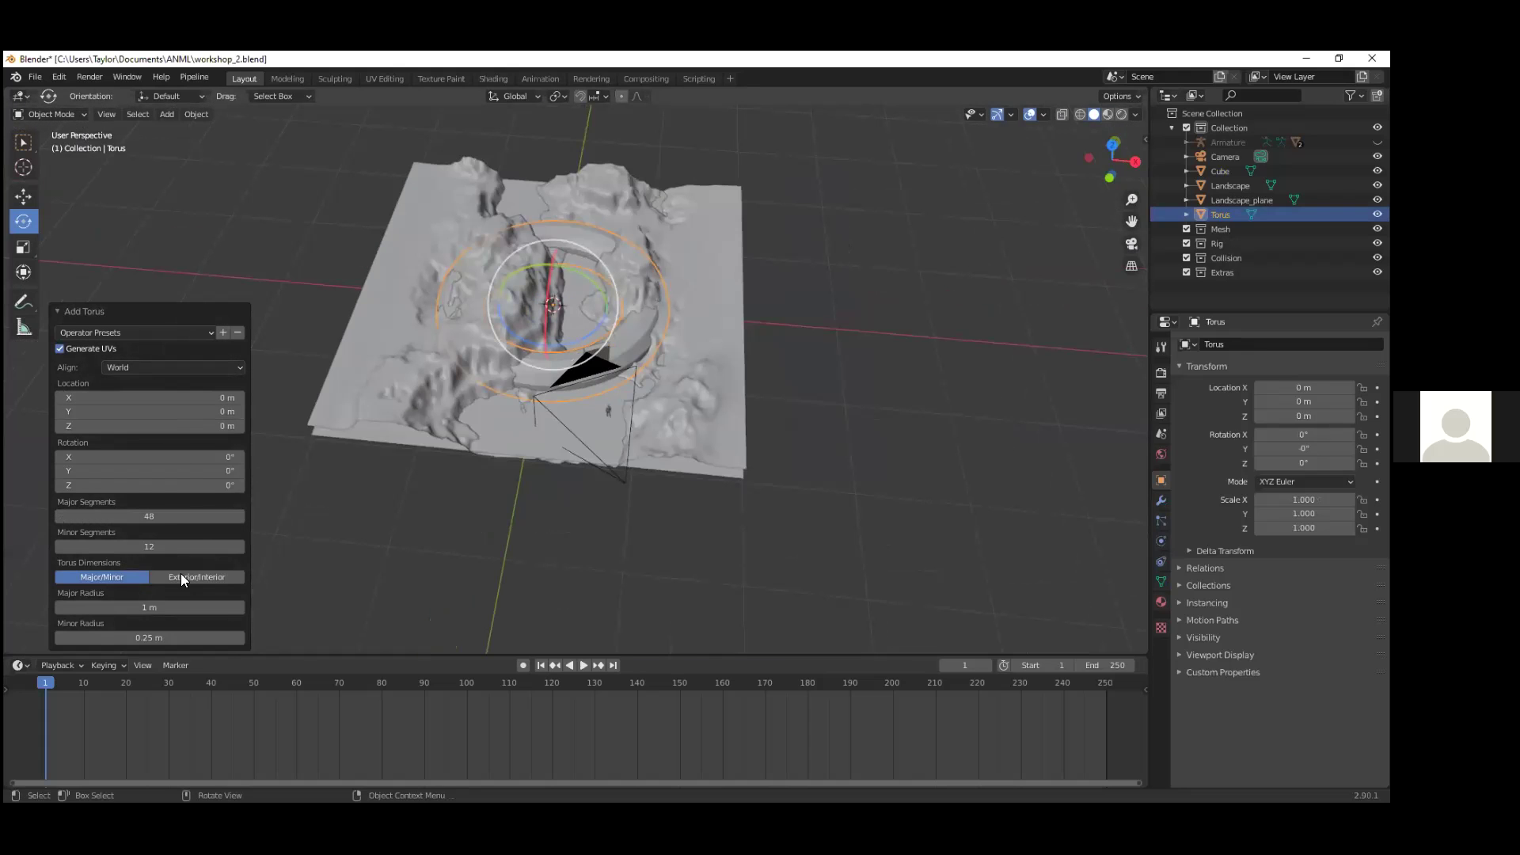
drag(149, 547, 190, 547)
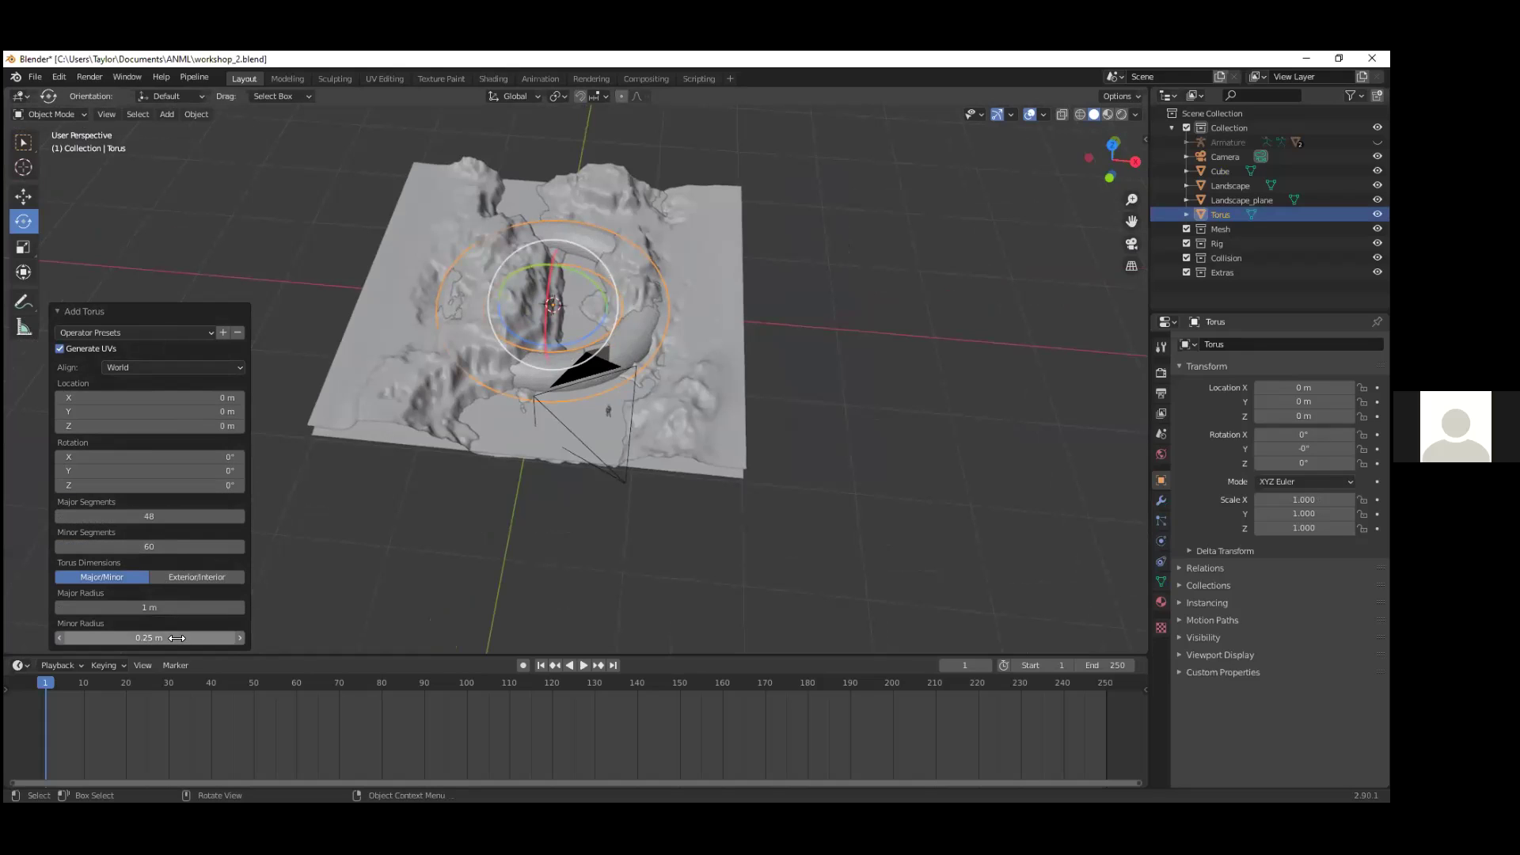
mouse_move(174, 608)
mouse_down()
mouse_move(134, 607)
mouse_move(258, 607)
mouse_move(171, 622)
mouse_up()
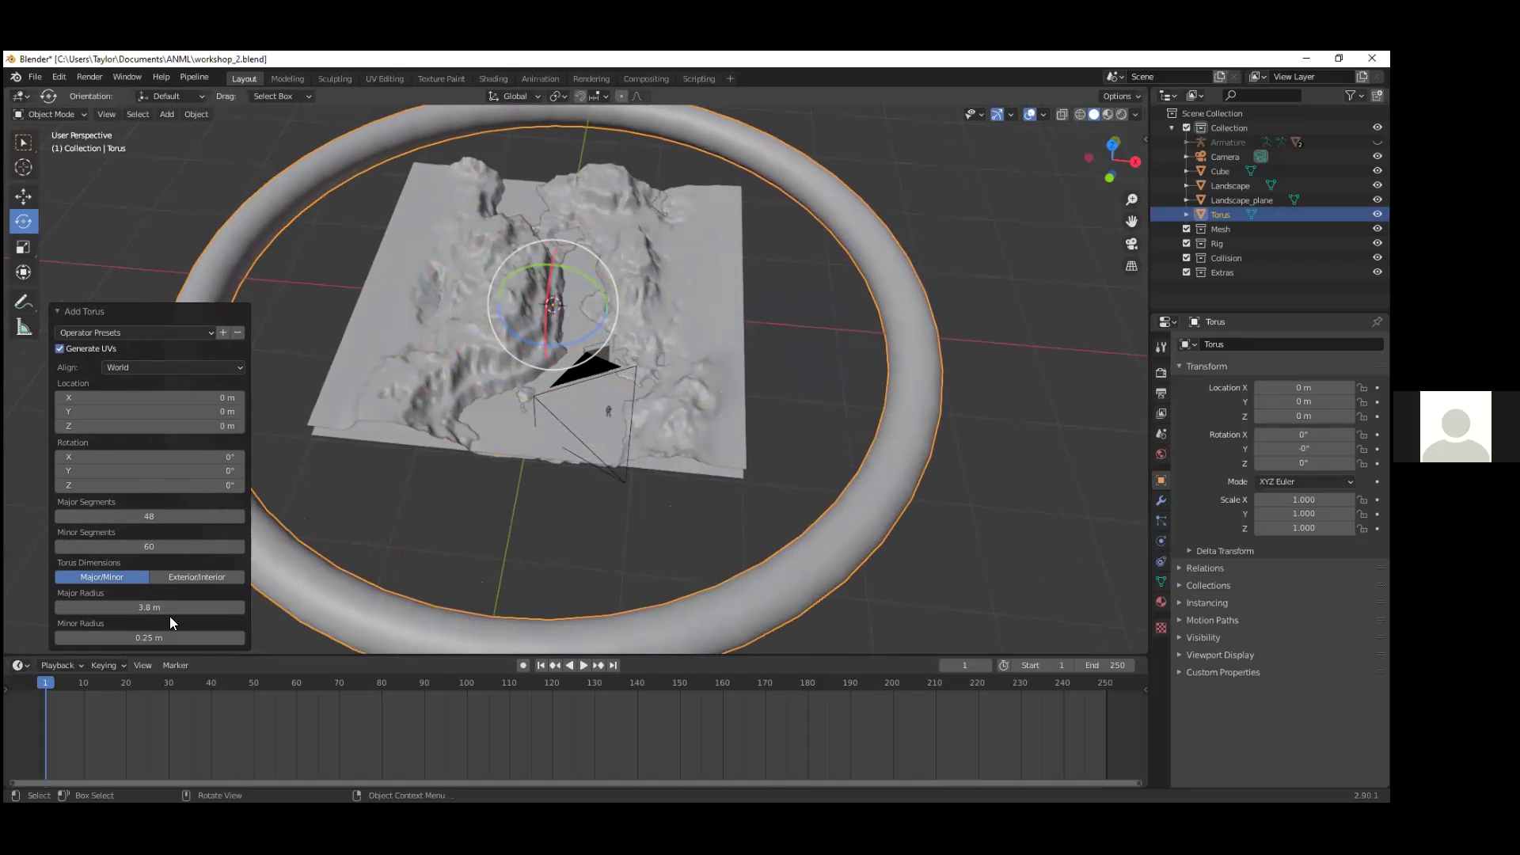
click(59, 546)
click(663, 512)
Step: Apply smooth shading to the torus and deselect it
scroll(810, 535, down, 2)
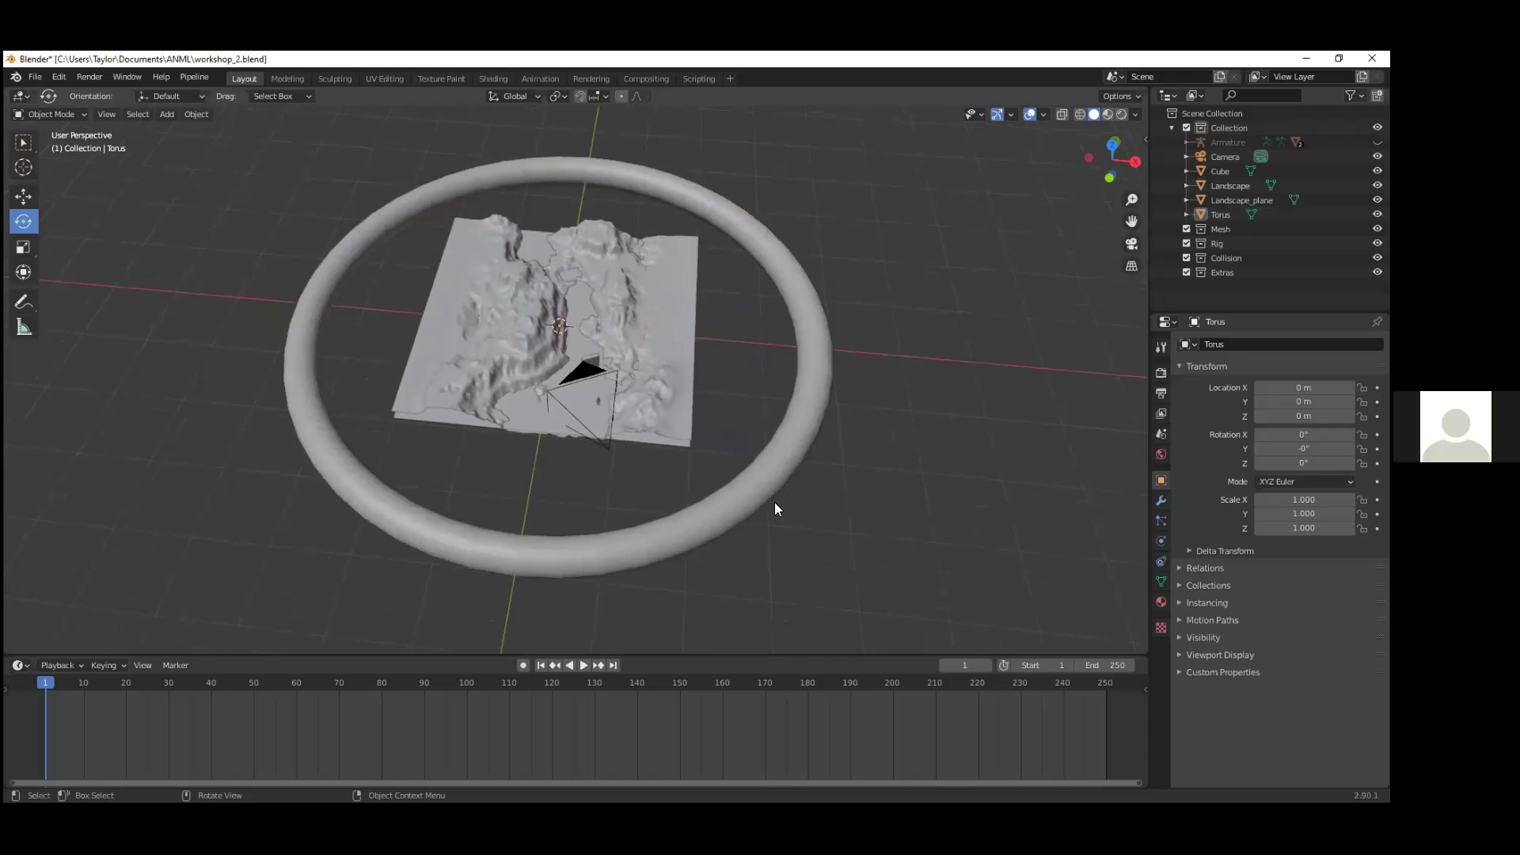
scroll(774, 502, up, 2)
scroll(870, 549, down, 2)
click(772, 475)
click(955, 545)
click(776, 464)
right_click(782, 467)
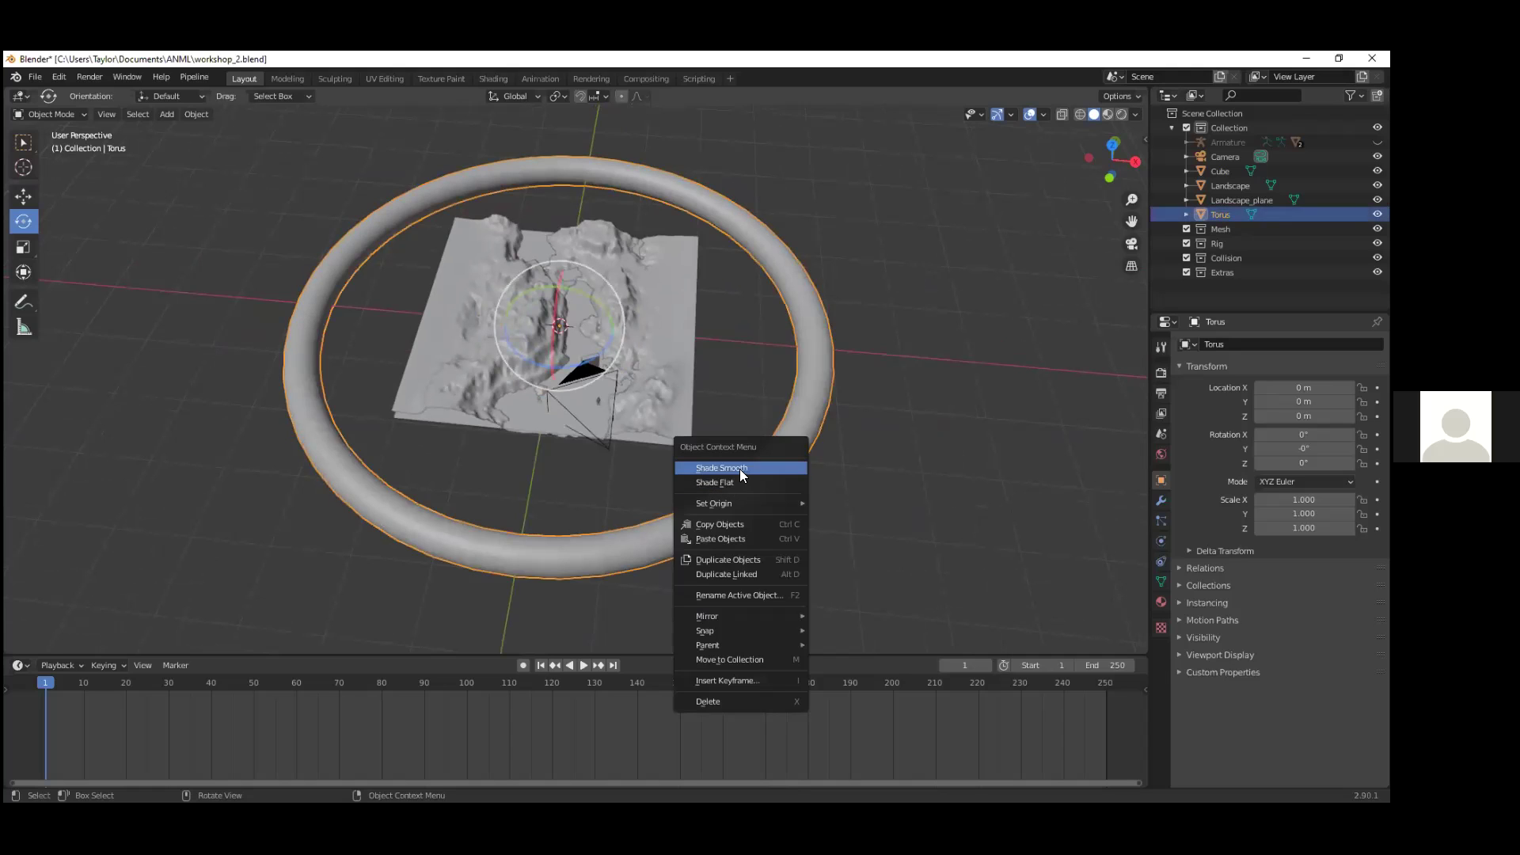
click(742, 468)
click(642, 510)
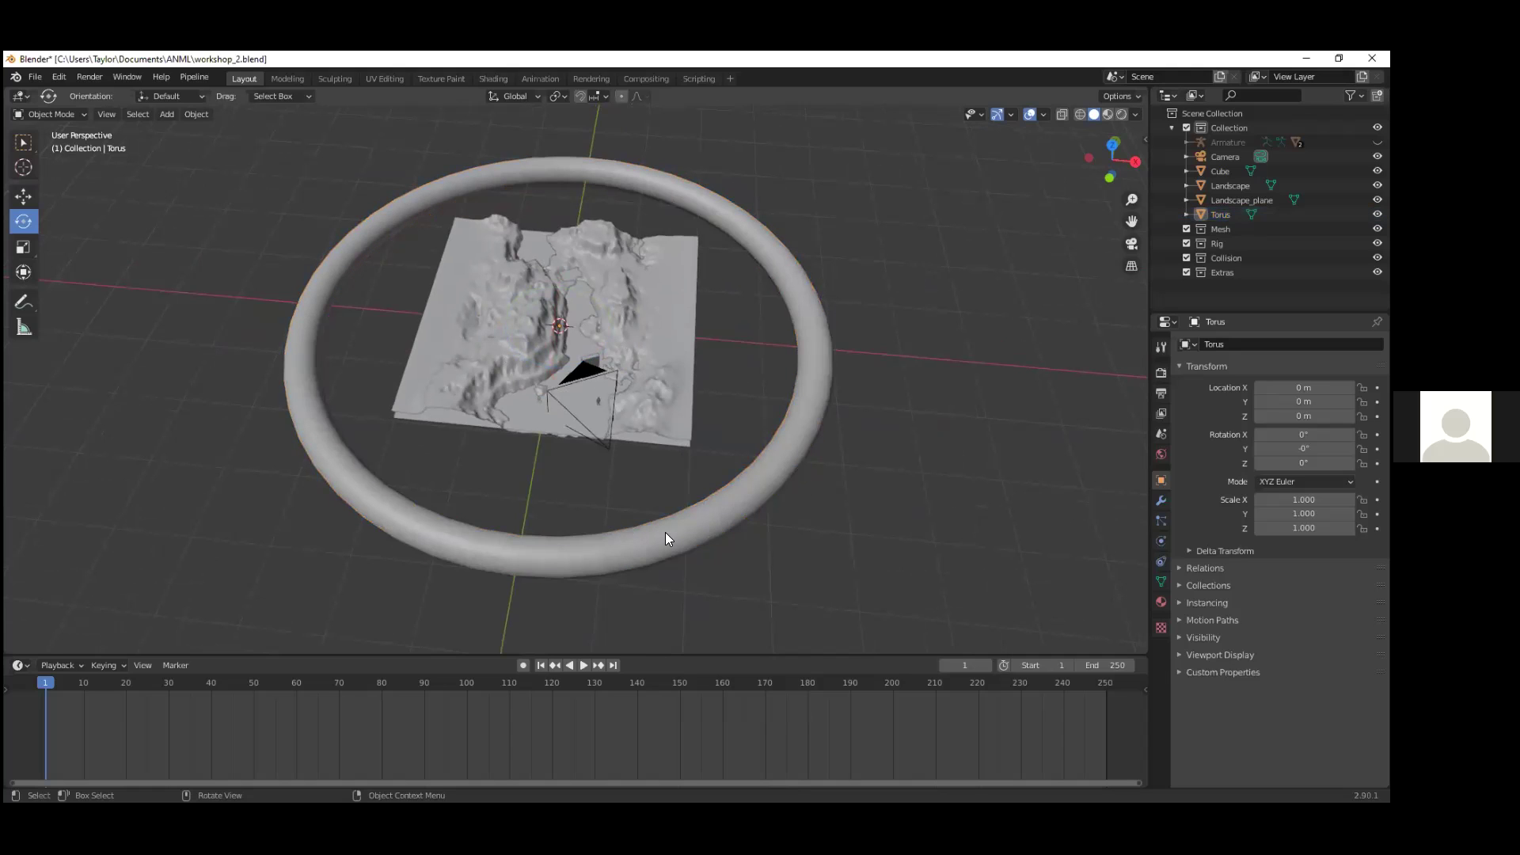
Step: Stand the torus upright by setting its Y rotation to 90°
click(666, 535)
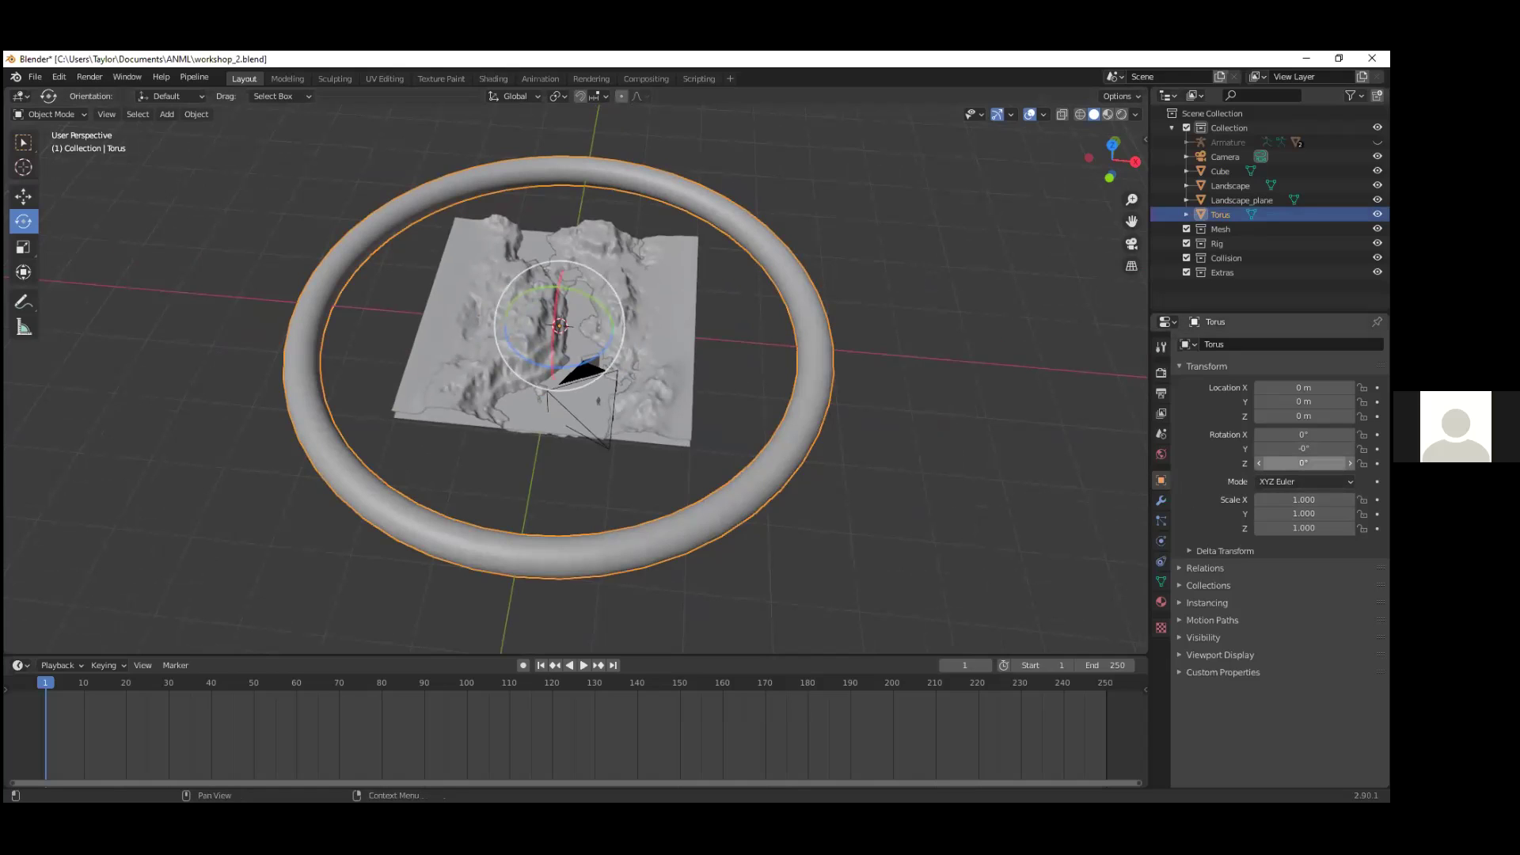
drag(1300, 463, 1364, 449)
key(ctrl+z)
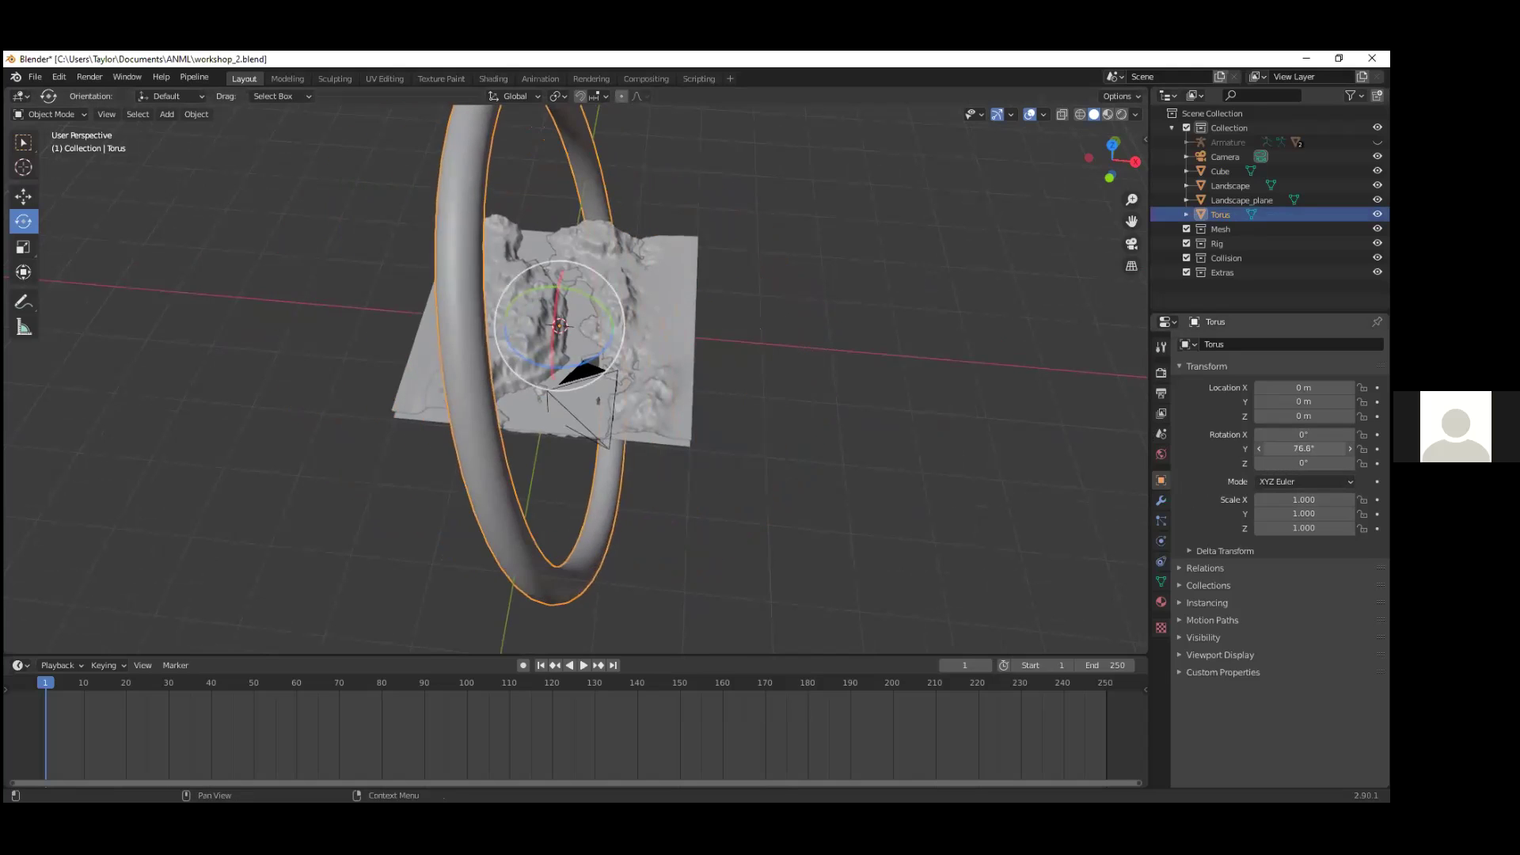
click(1303, 449)
text(90)
key(Return)
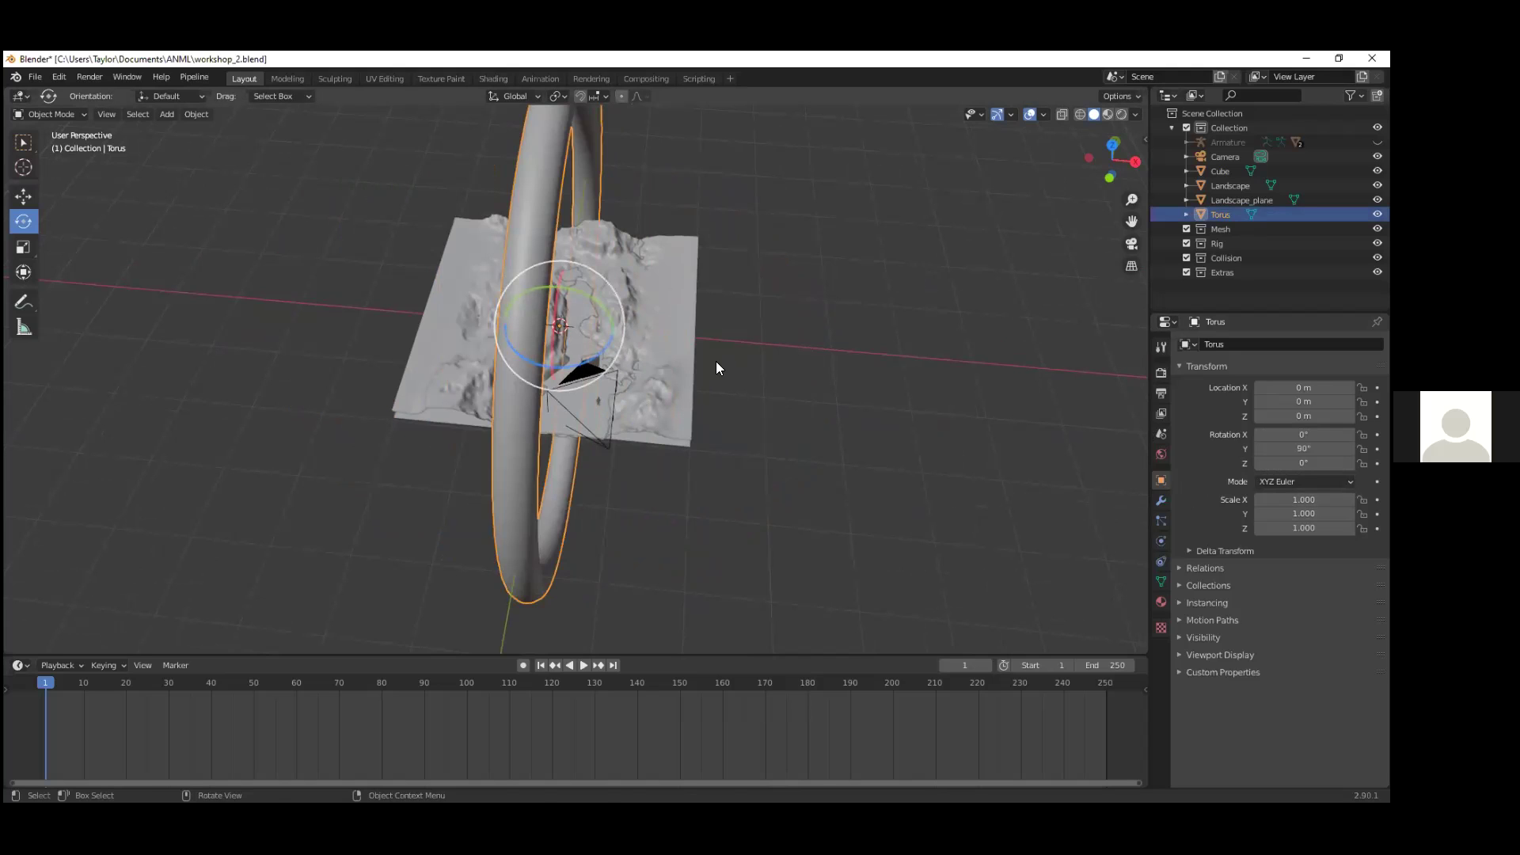
Step: Scale the torus down to 0.088 and, in the camera view, move it to about X 0.285, Y -1.104, Z 0.257 m
key(s)
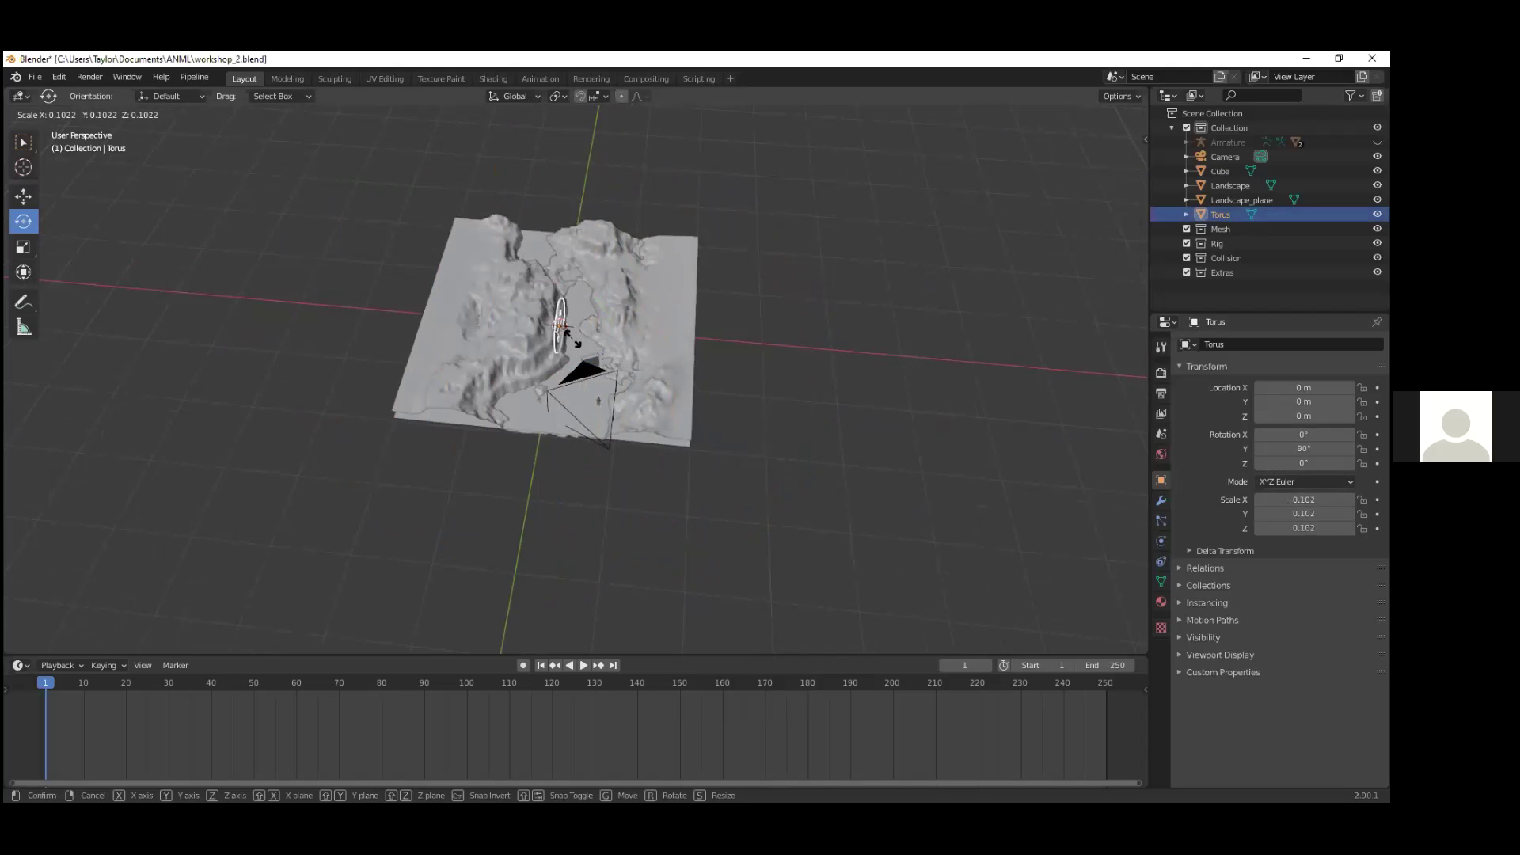
click(571, 337)
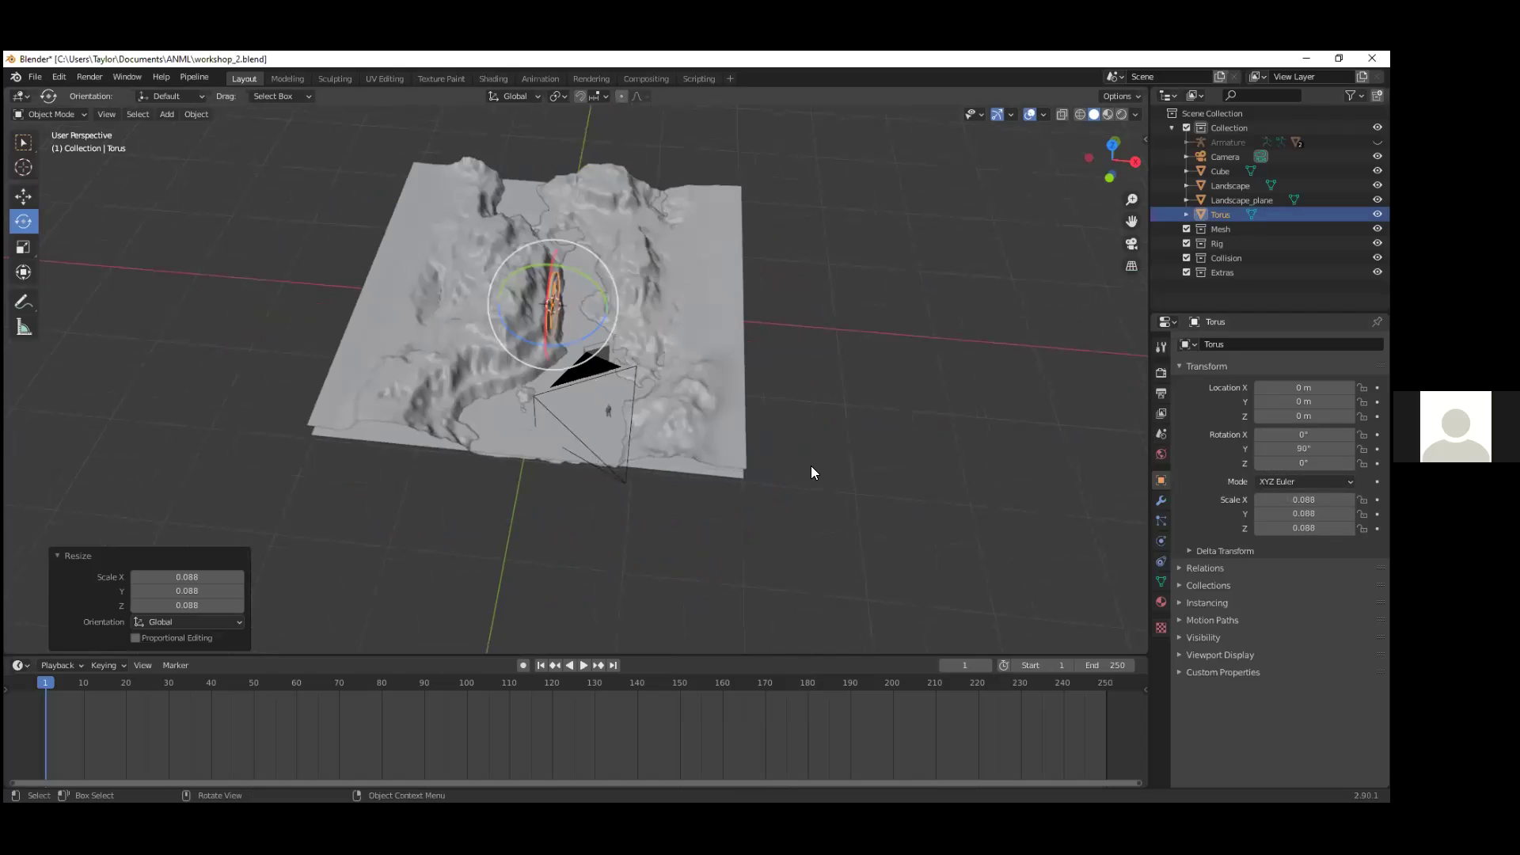
key(KP_0)
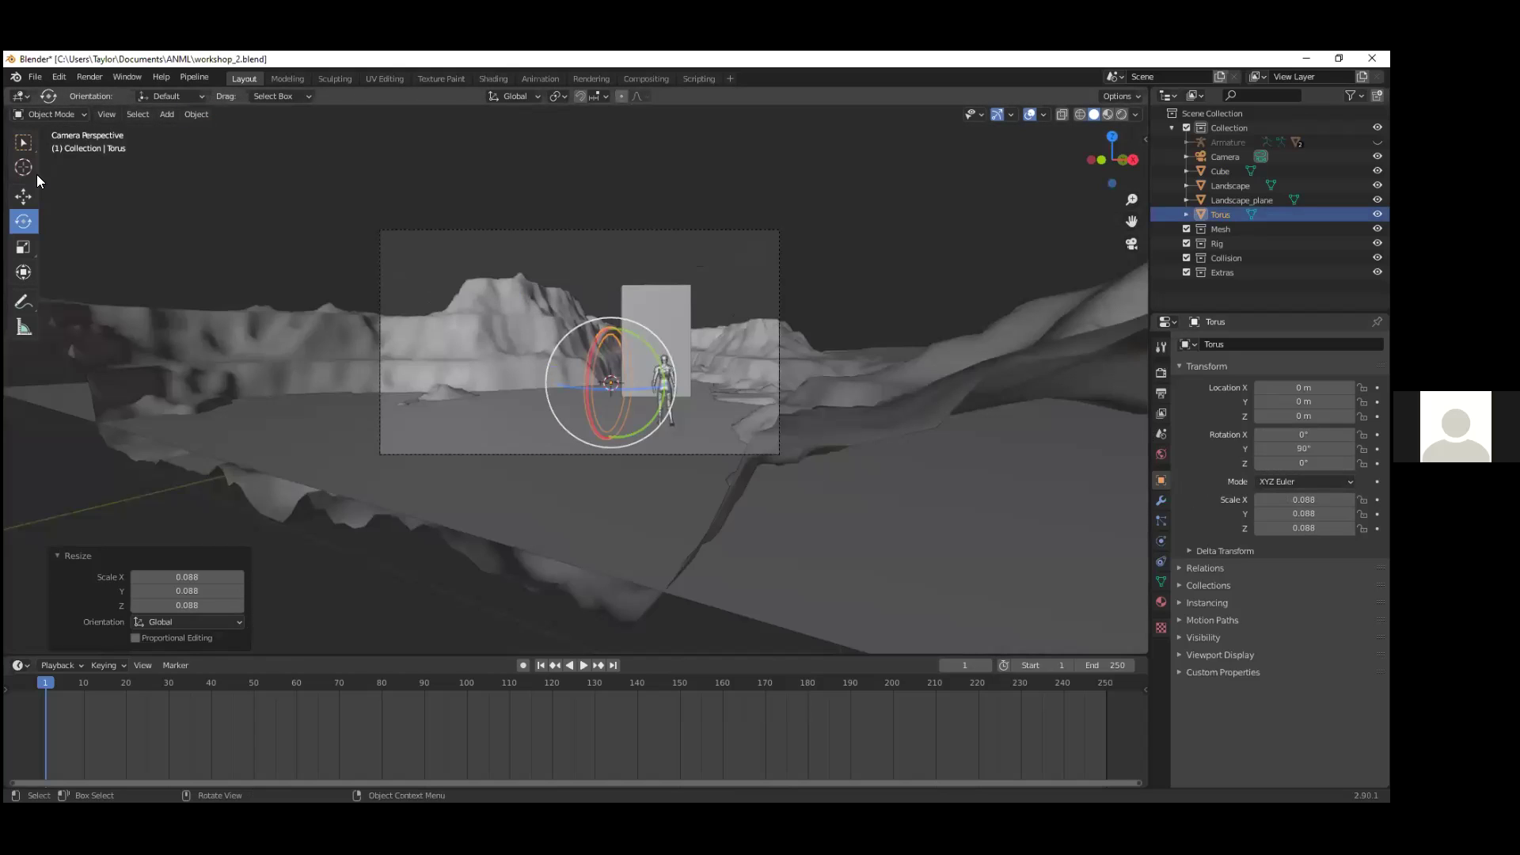
click(24, 196)
drag(611, 352, 620, 301)
drag(573, 247, 568, 285)
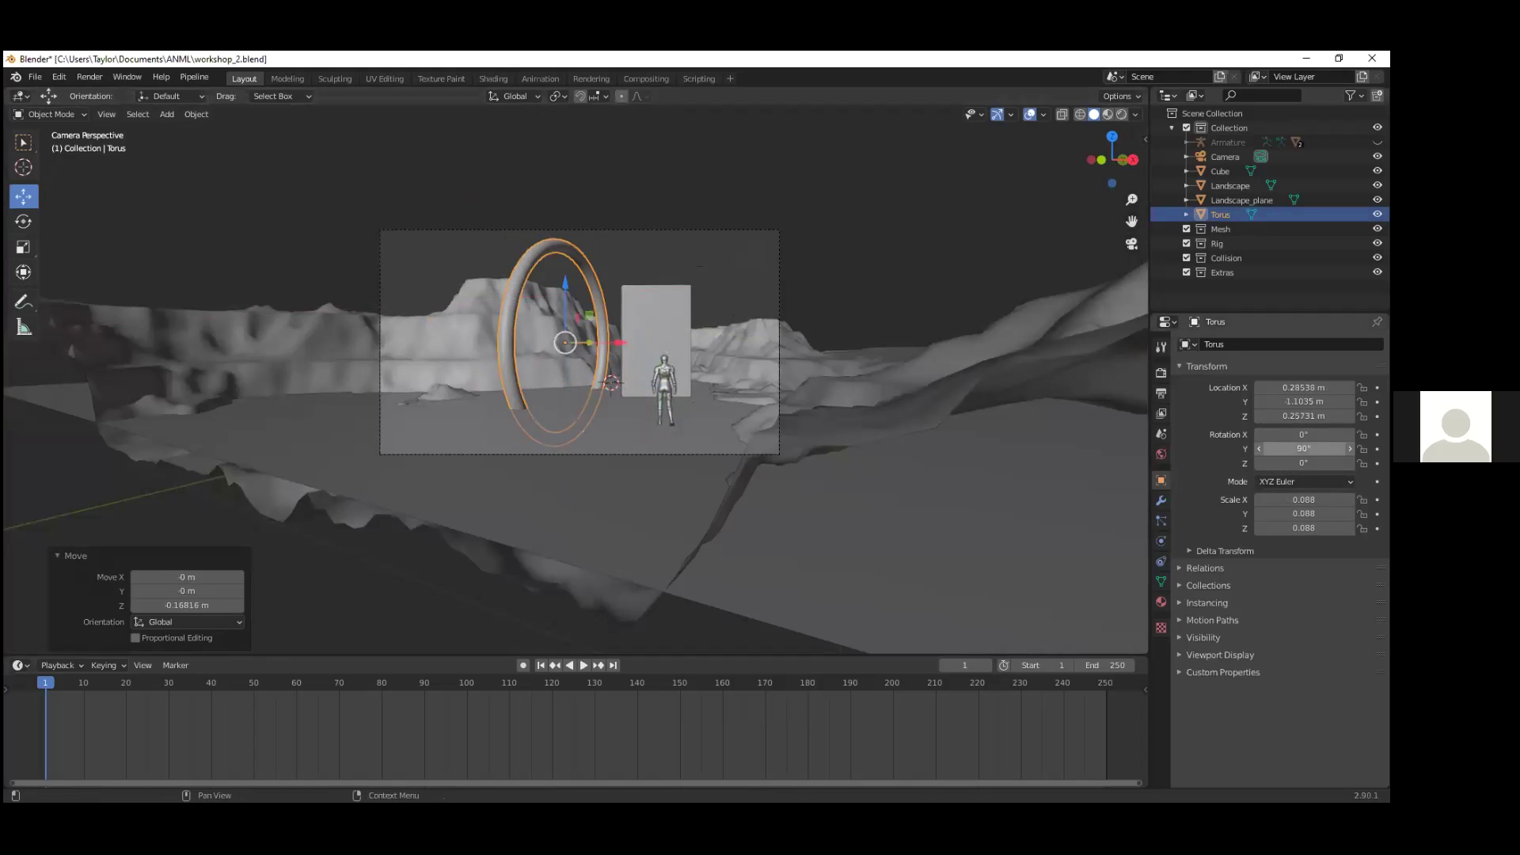
Step: Set the torus's X rotation to about 68.8°, shrink it to a scale of 0.061 and shift it about 0.307 m along X
drag(1303, 435, 1344, 435)
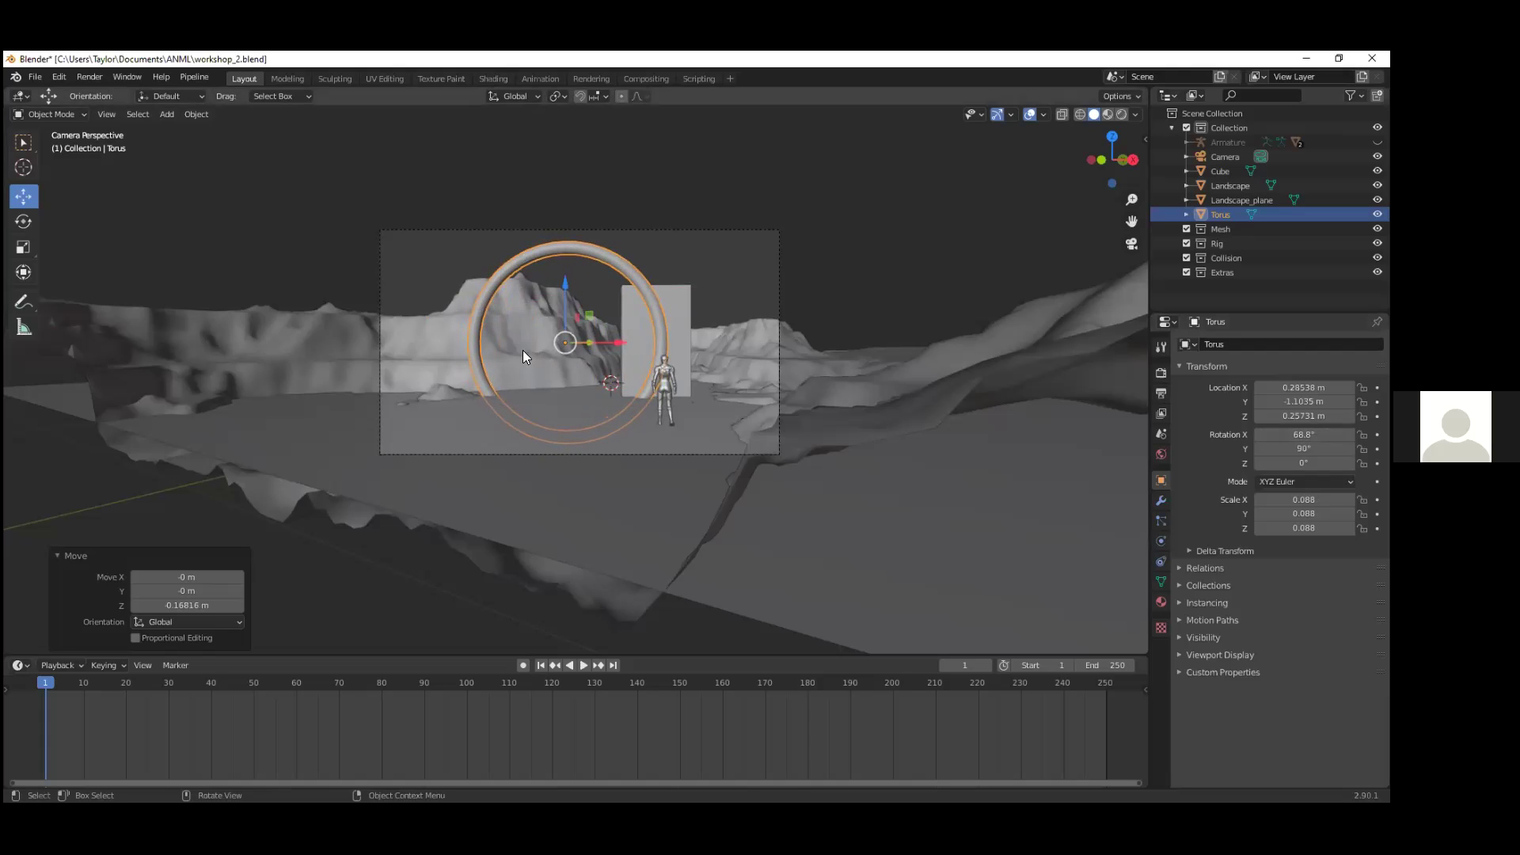
key(s)
click(579, 344)
key(g)
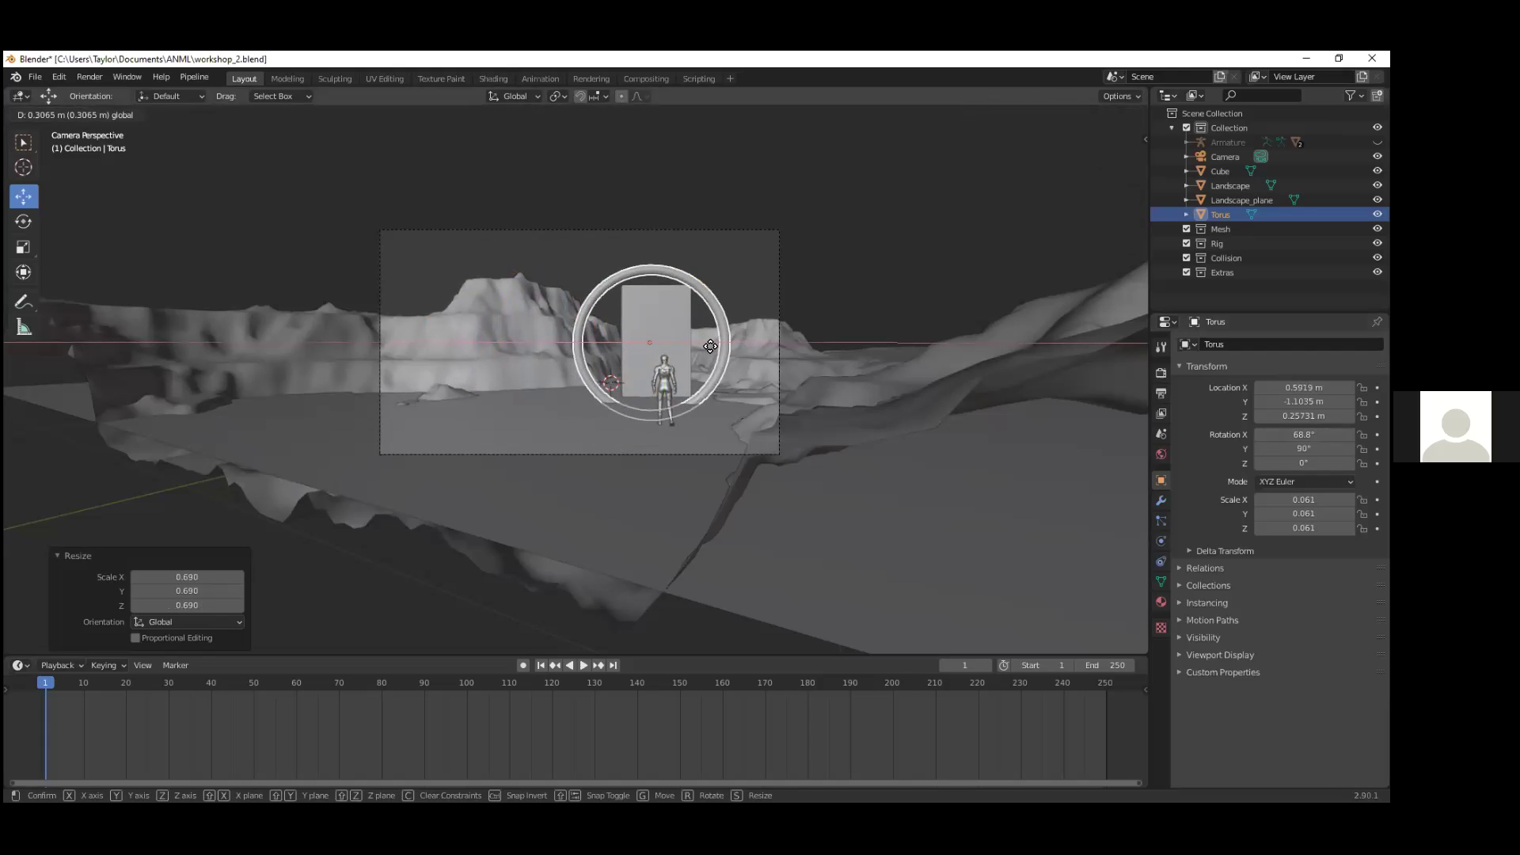
click(709, 346)
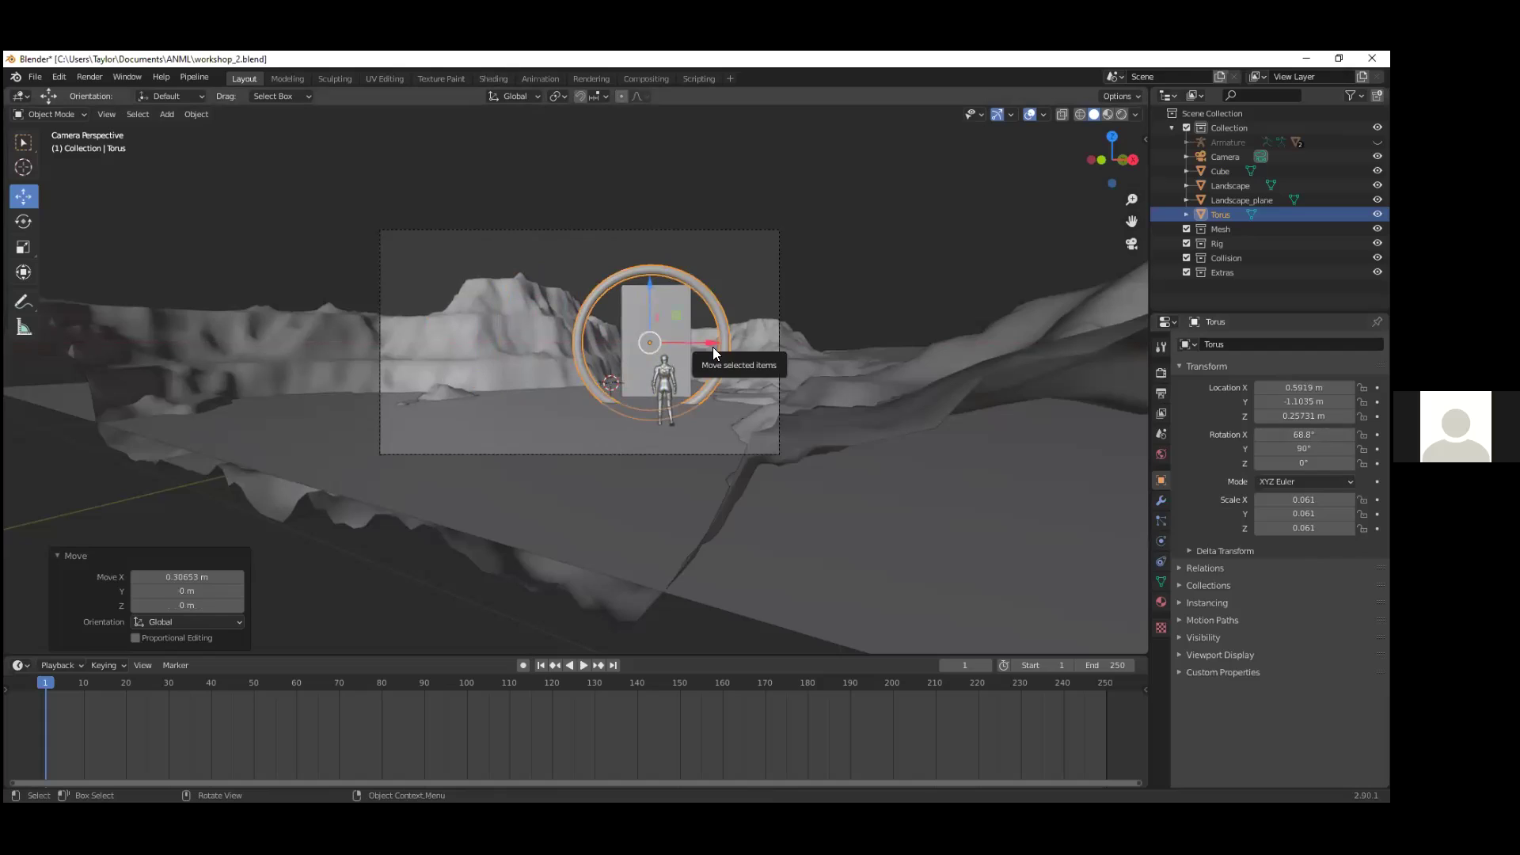
Step: Delete the torus and save the Blender file
key(shift)
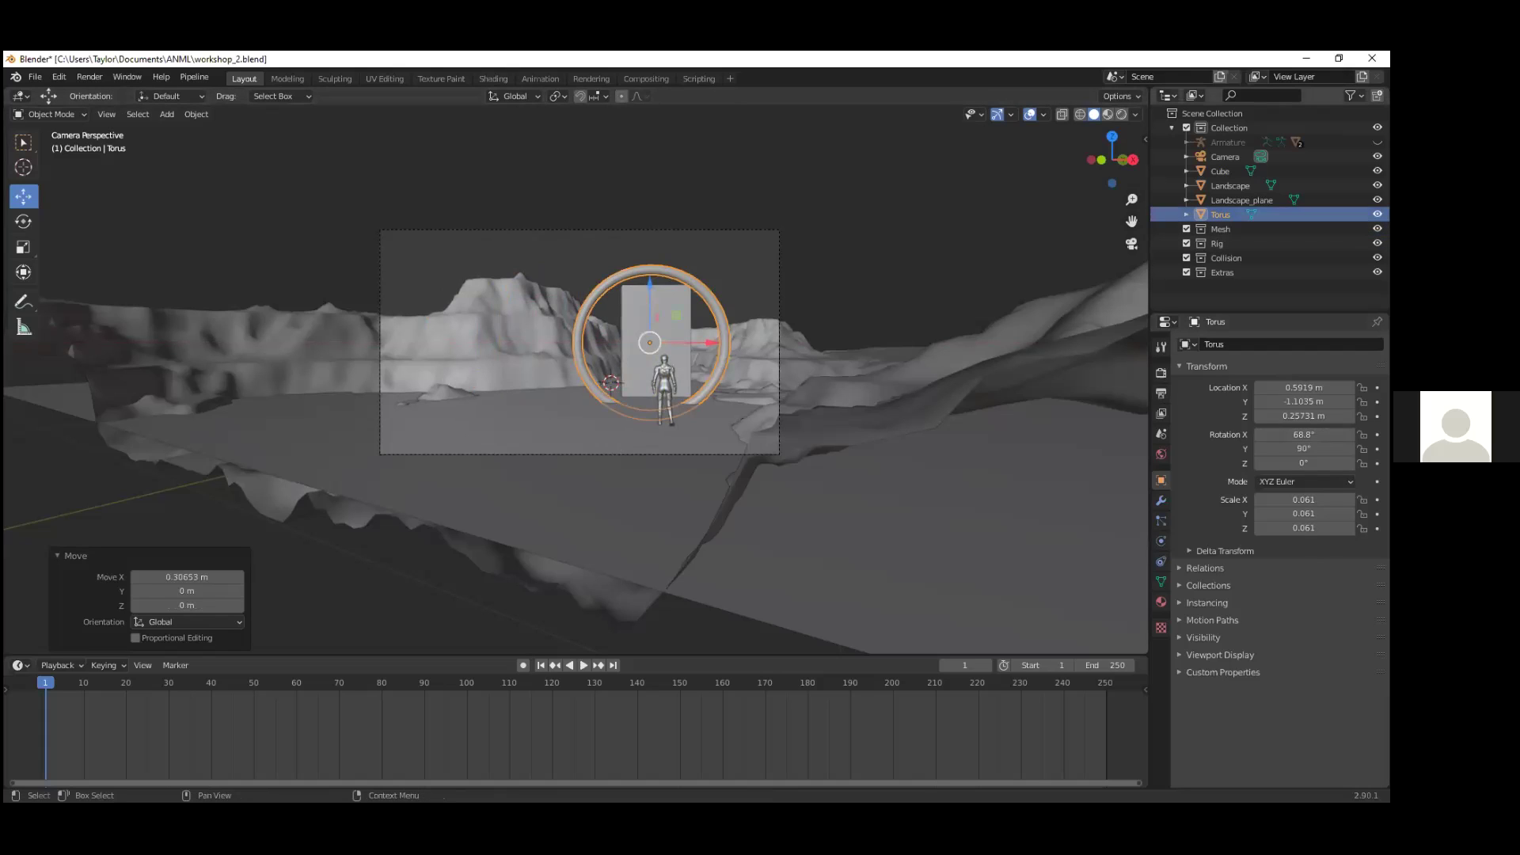
key(Delete)
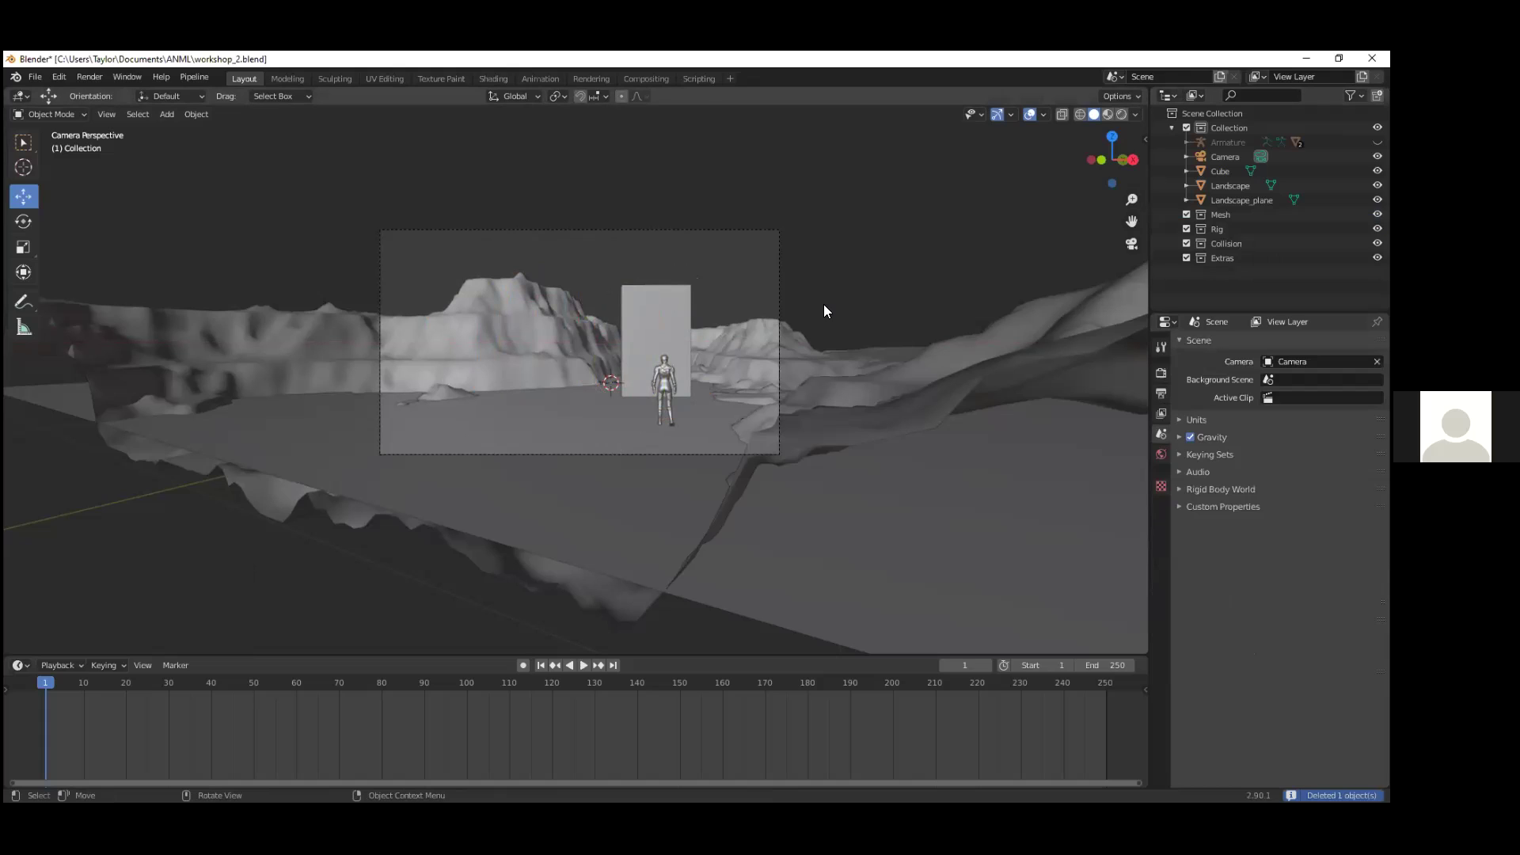
key(ctrl+s)
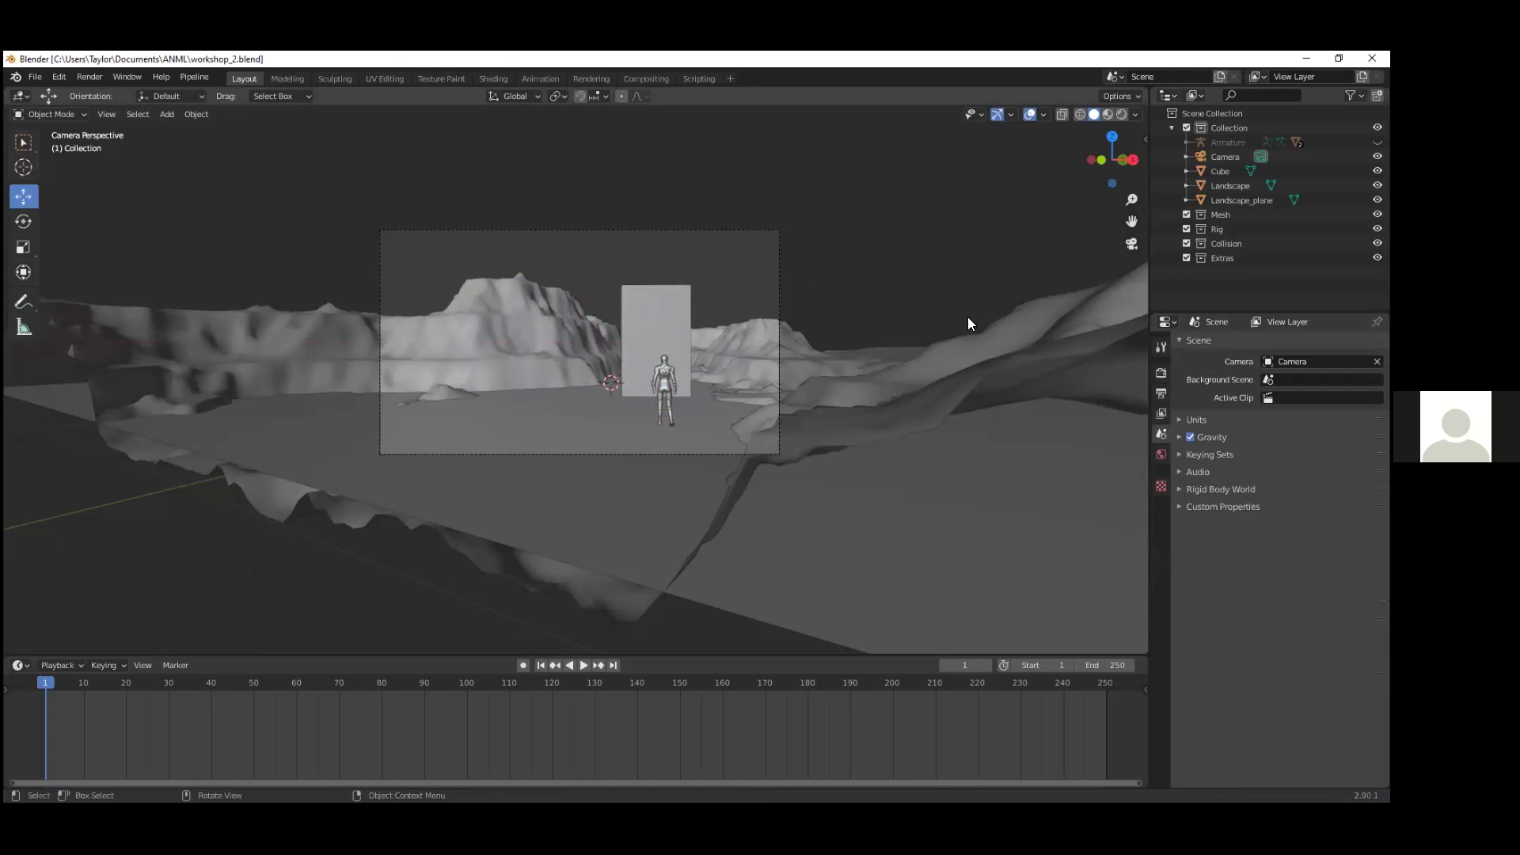
Step: Add a circle mesh with 32 vertices and a 1 m radius at the world origin
scroll(851, 257, down, 4)
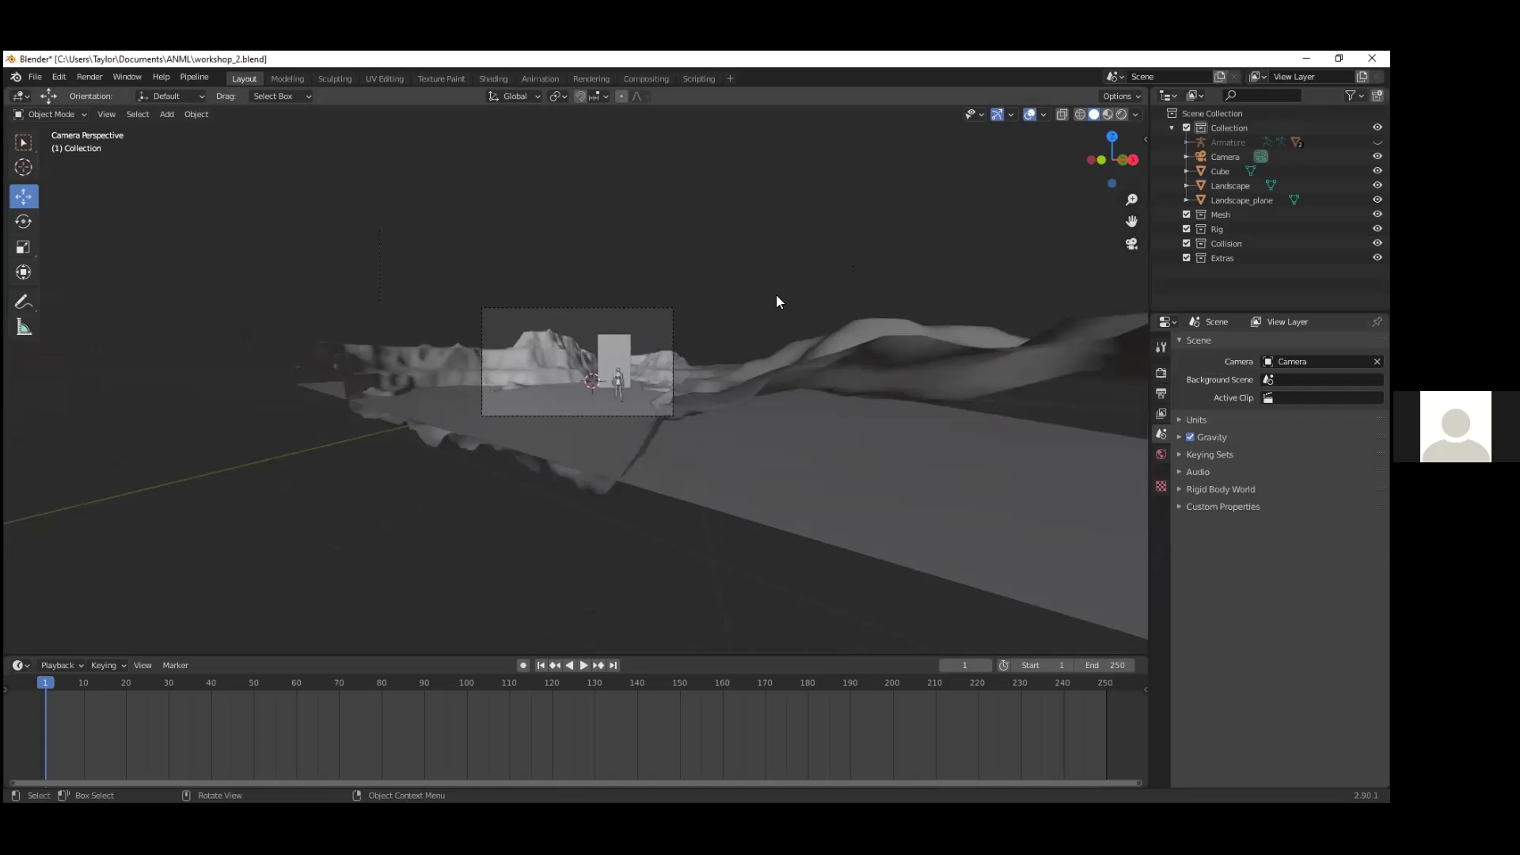
middle_drag(725, 270, 832, 325)
scroll(814, 322, down, 8)
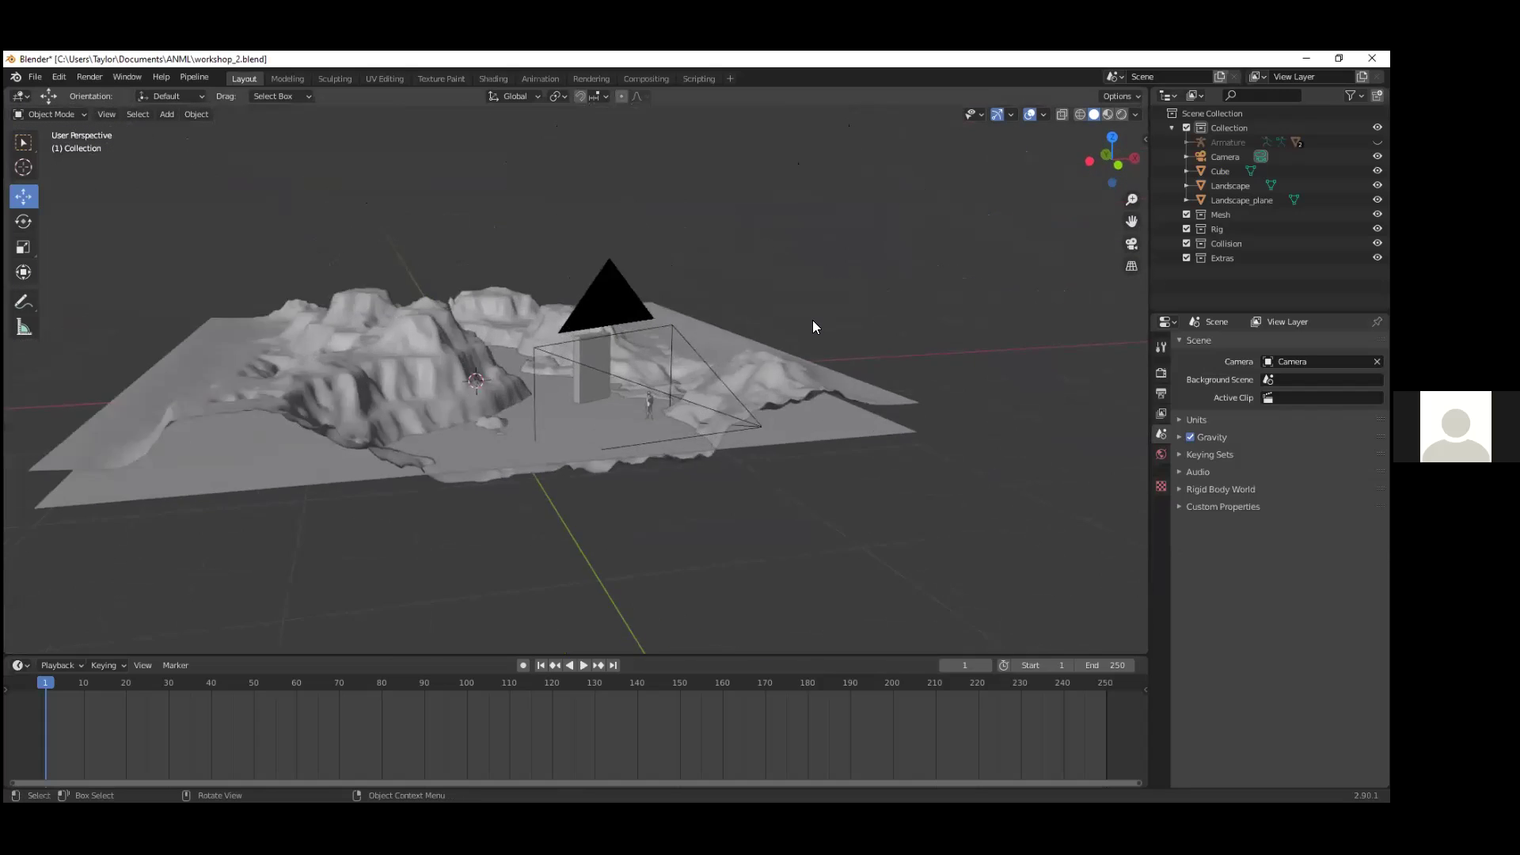
key(shift+a)
mouse_move(814, 319)
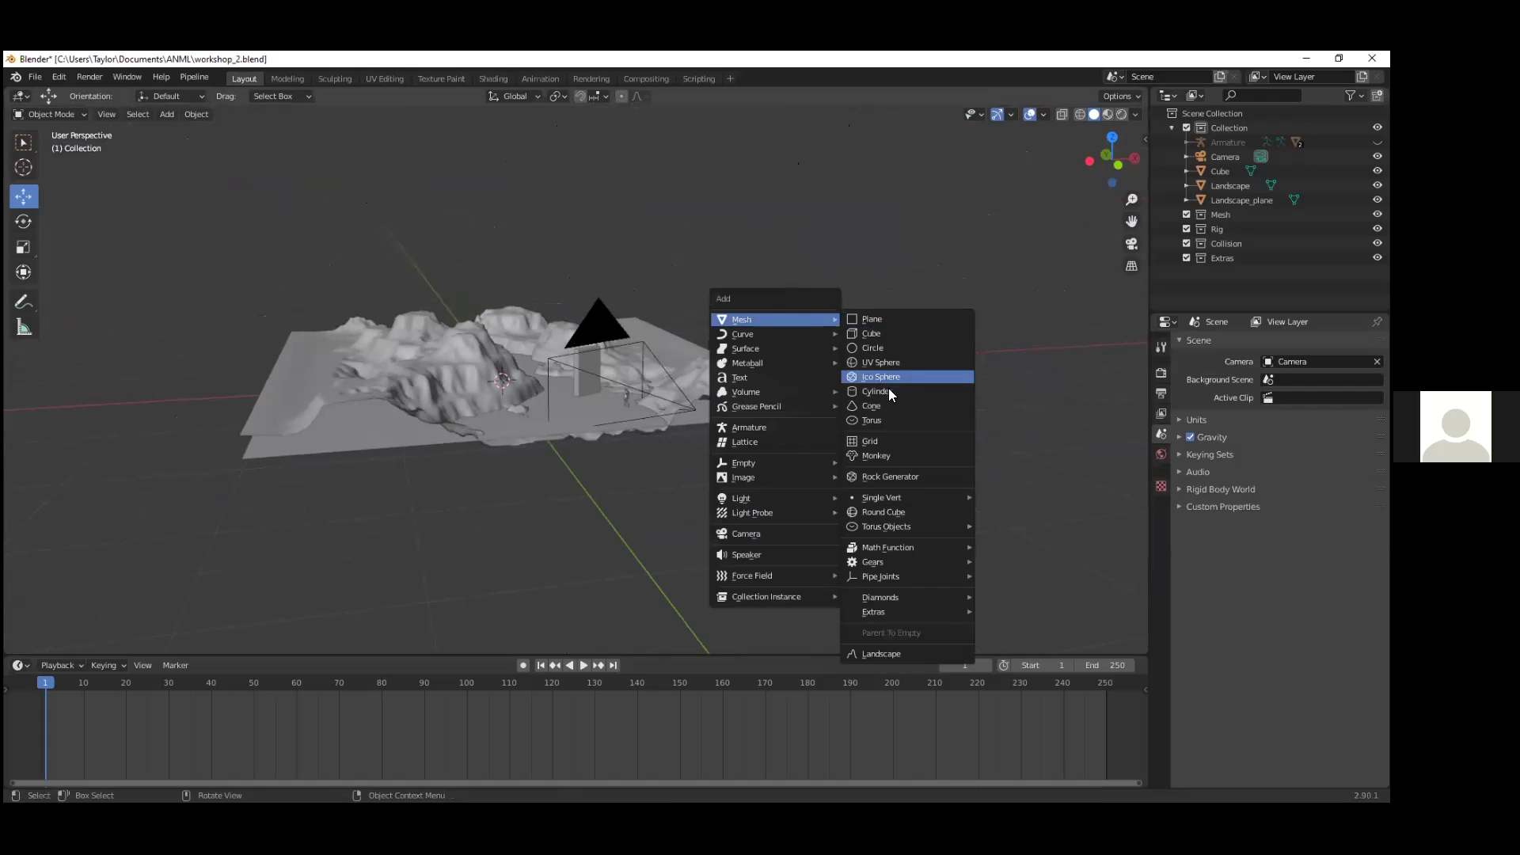
click(889, 348)
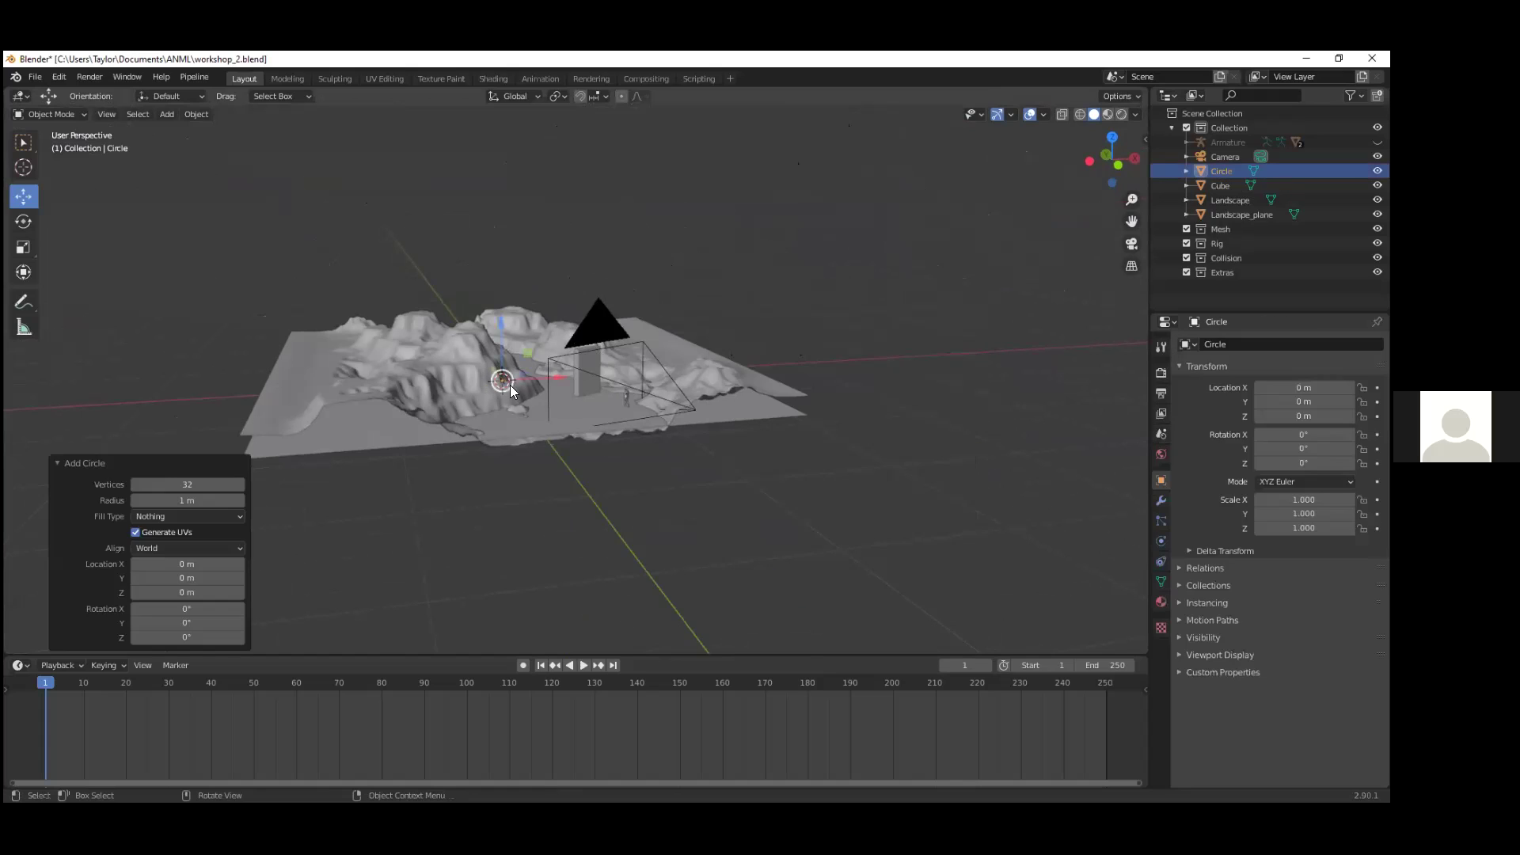
Step: Try enlarging the circle to a scale of about 8.648 around the landscape, and undo the scaling
key(s)
click(684, 391)
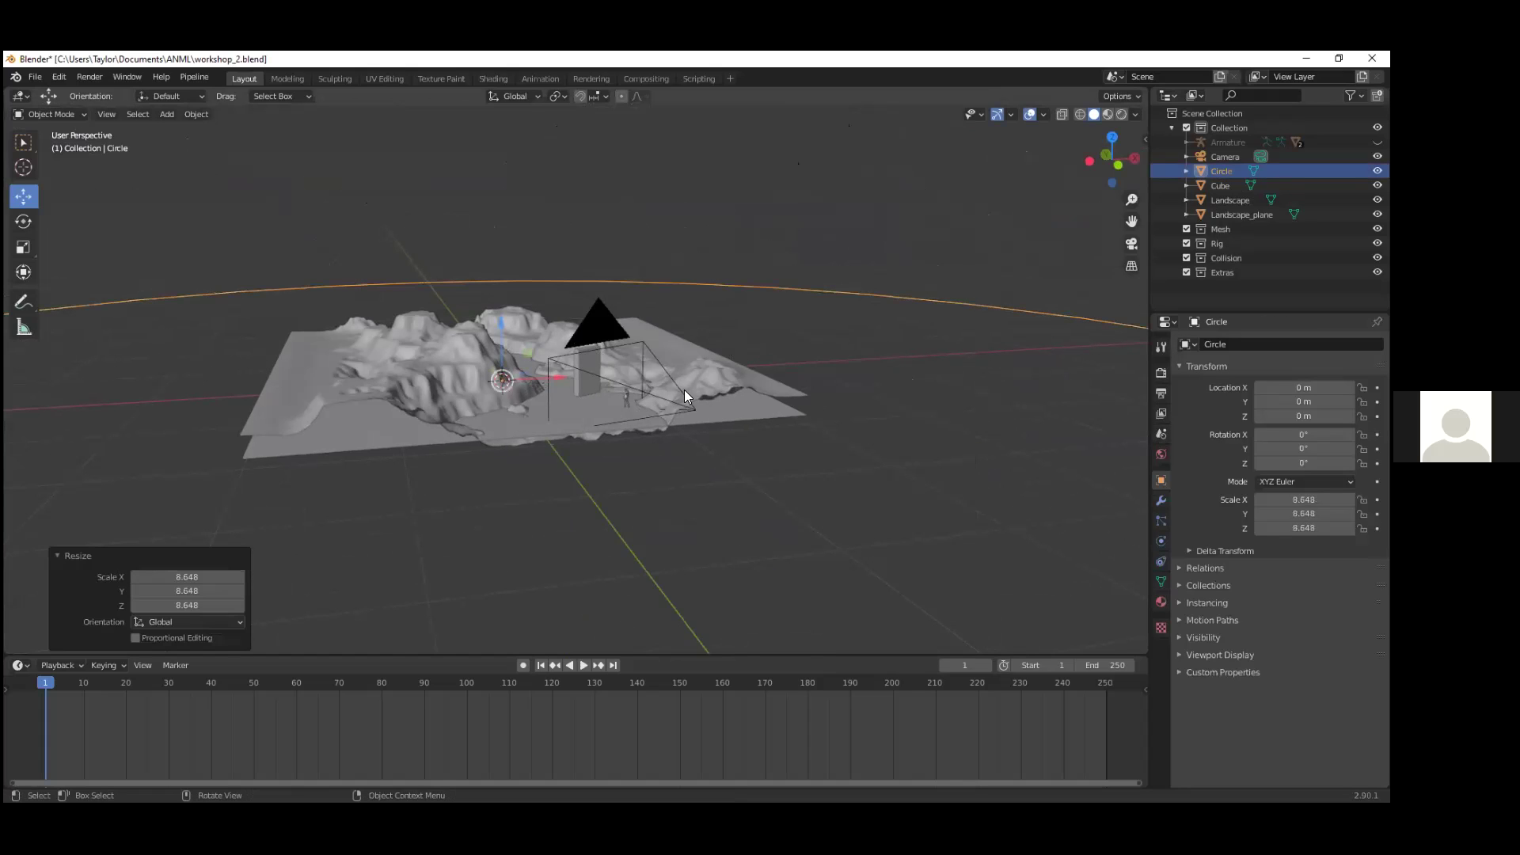
key(ctrl+z)
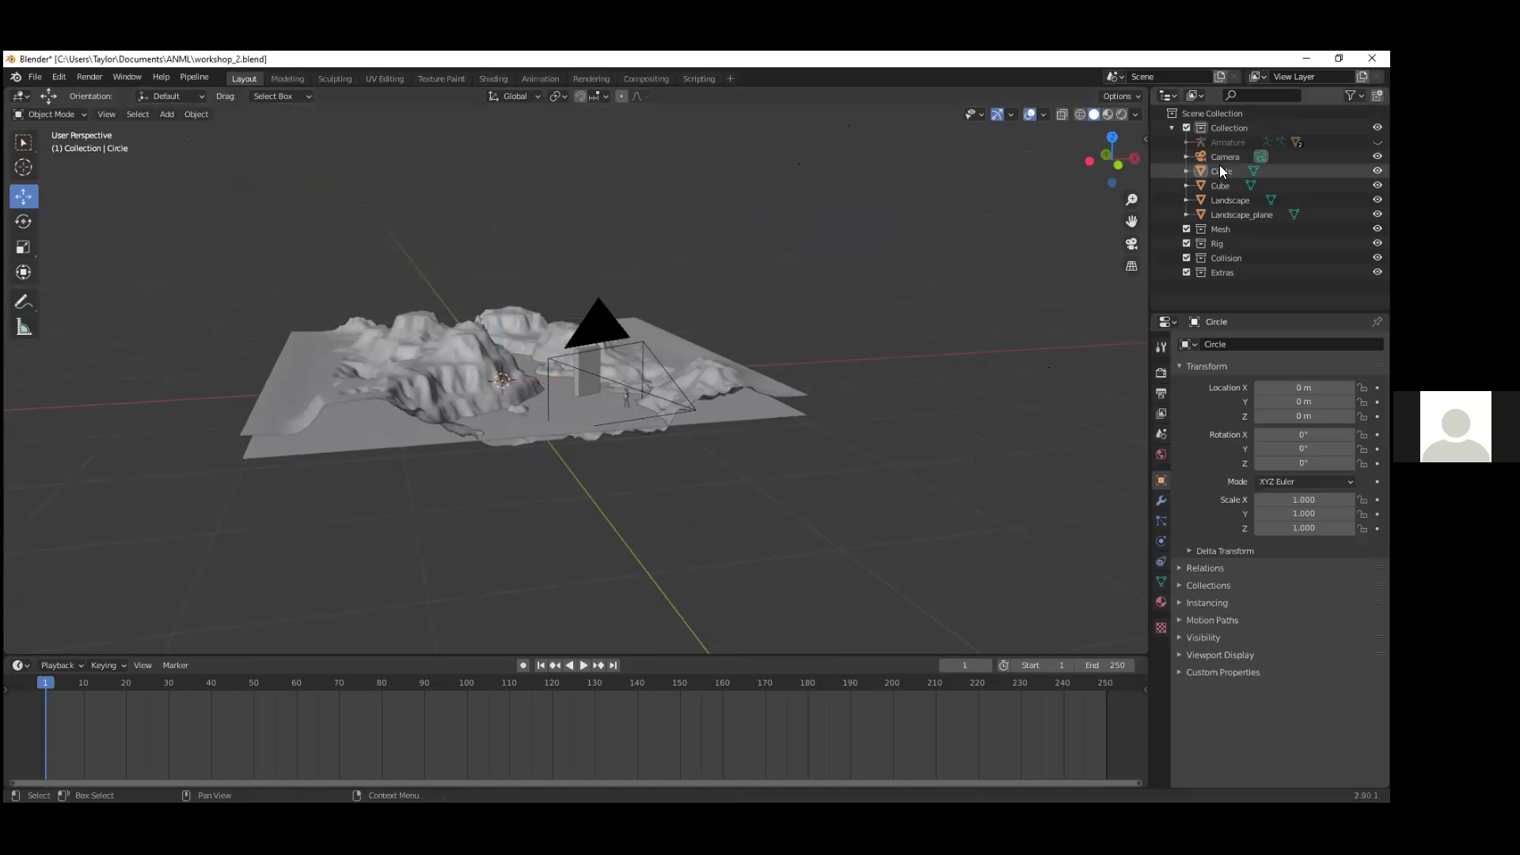
Step: Delete the circle and add a UV sphere at the world origin with 86 segments, 93 rings and a 2.89 m radius
click(1221, 171)
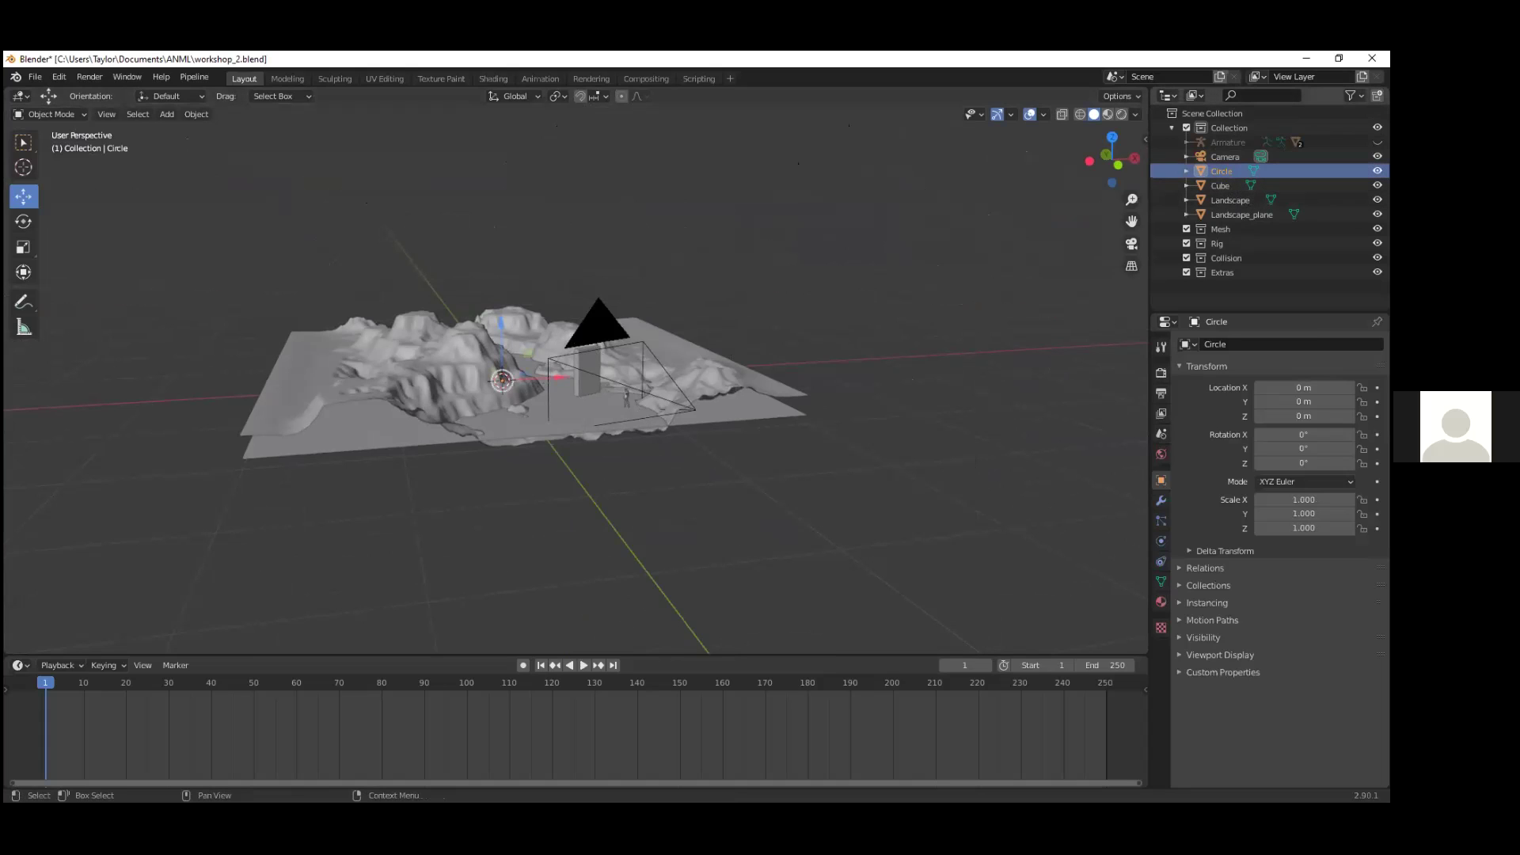
key(Delete)
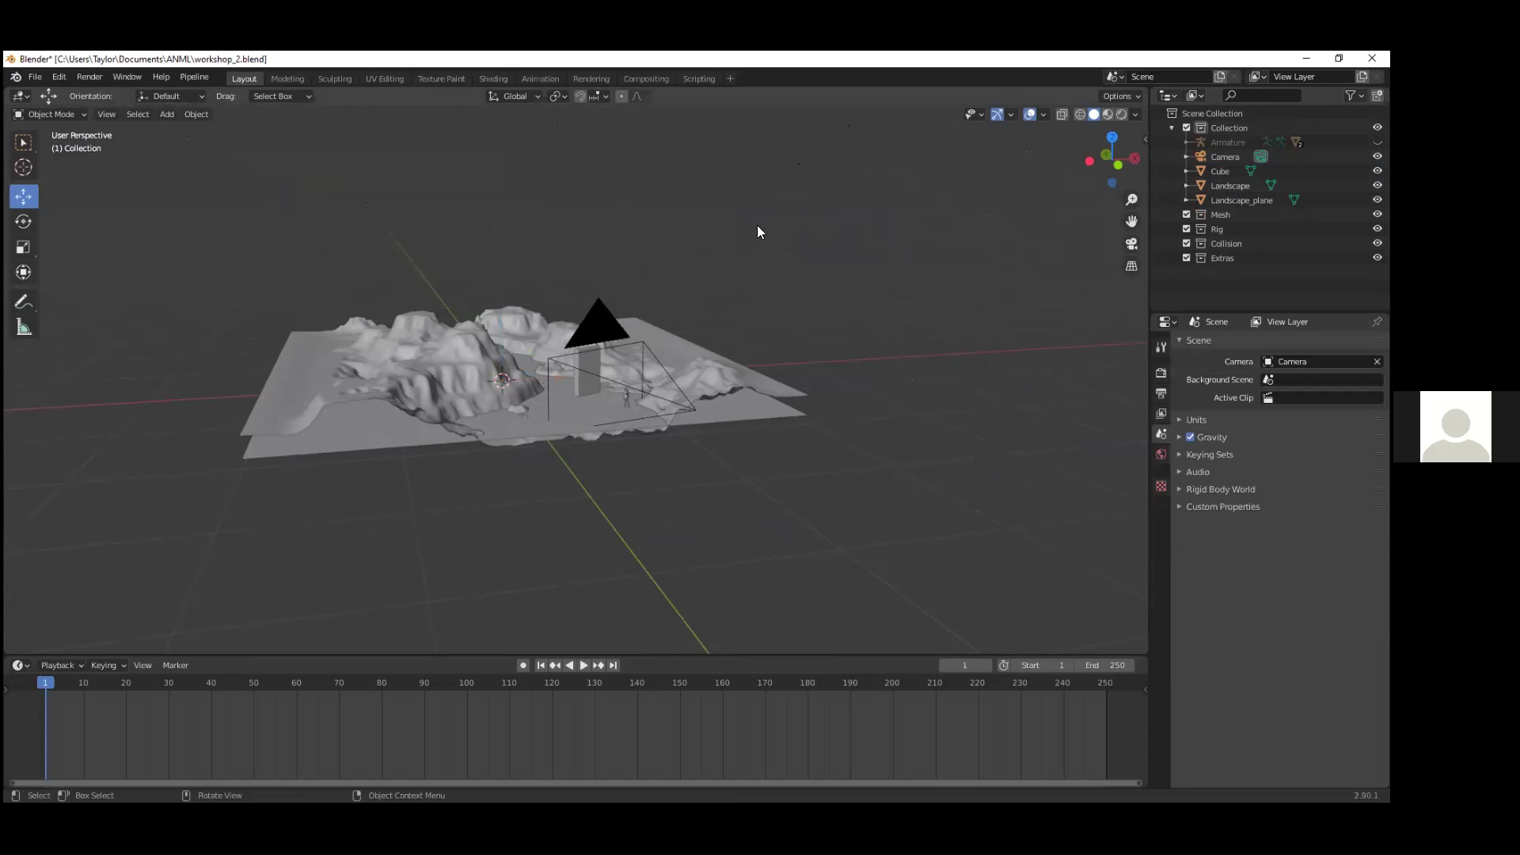
key(shift+a)
key(shift+a)
mouse_move(881, 273)
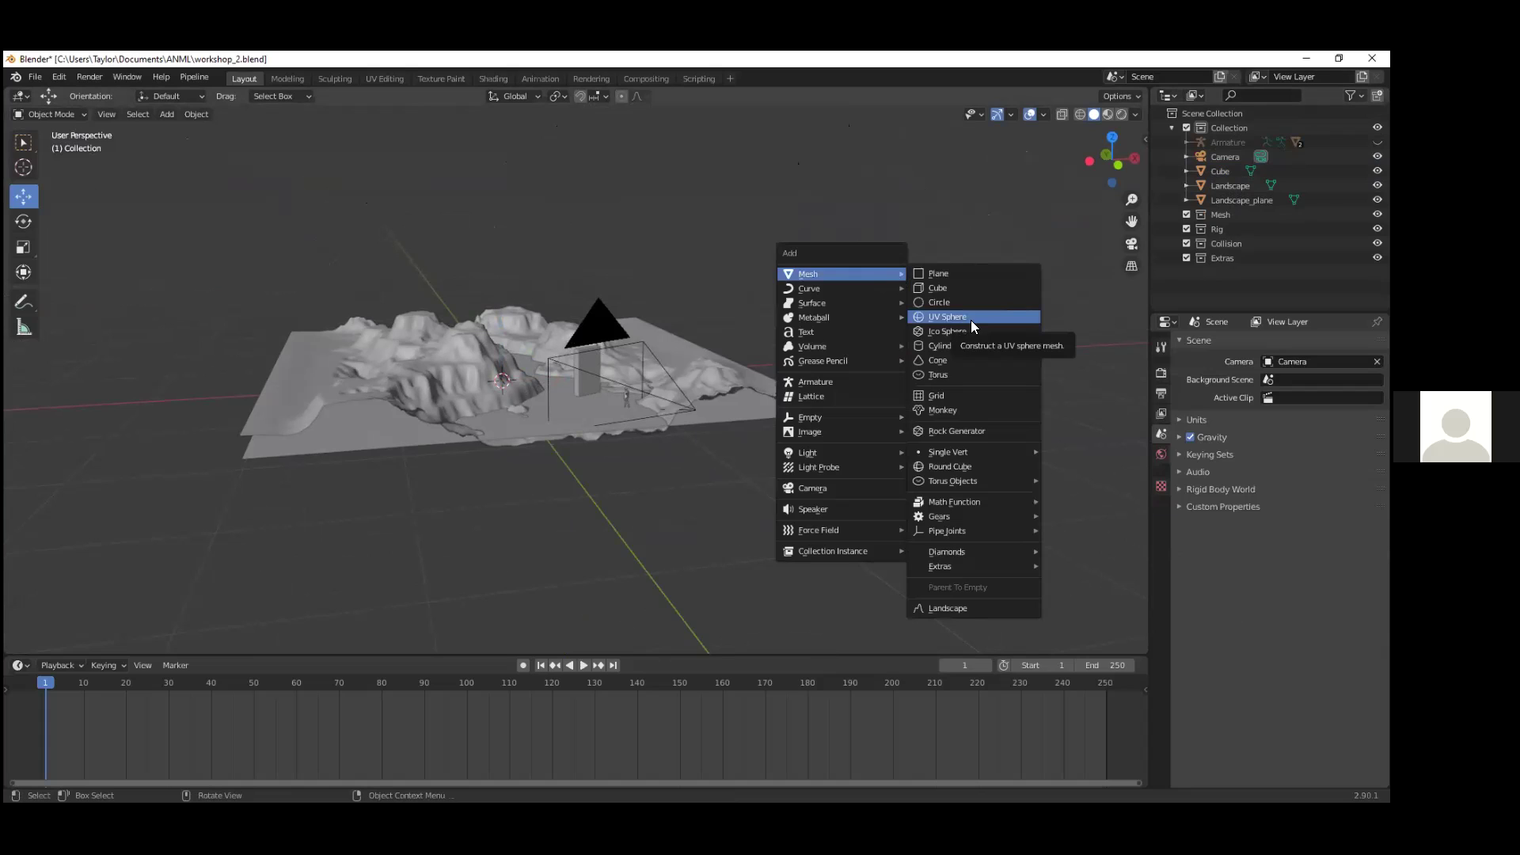
click(943, 317)
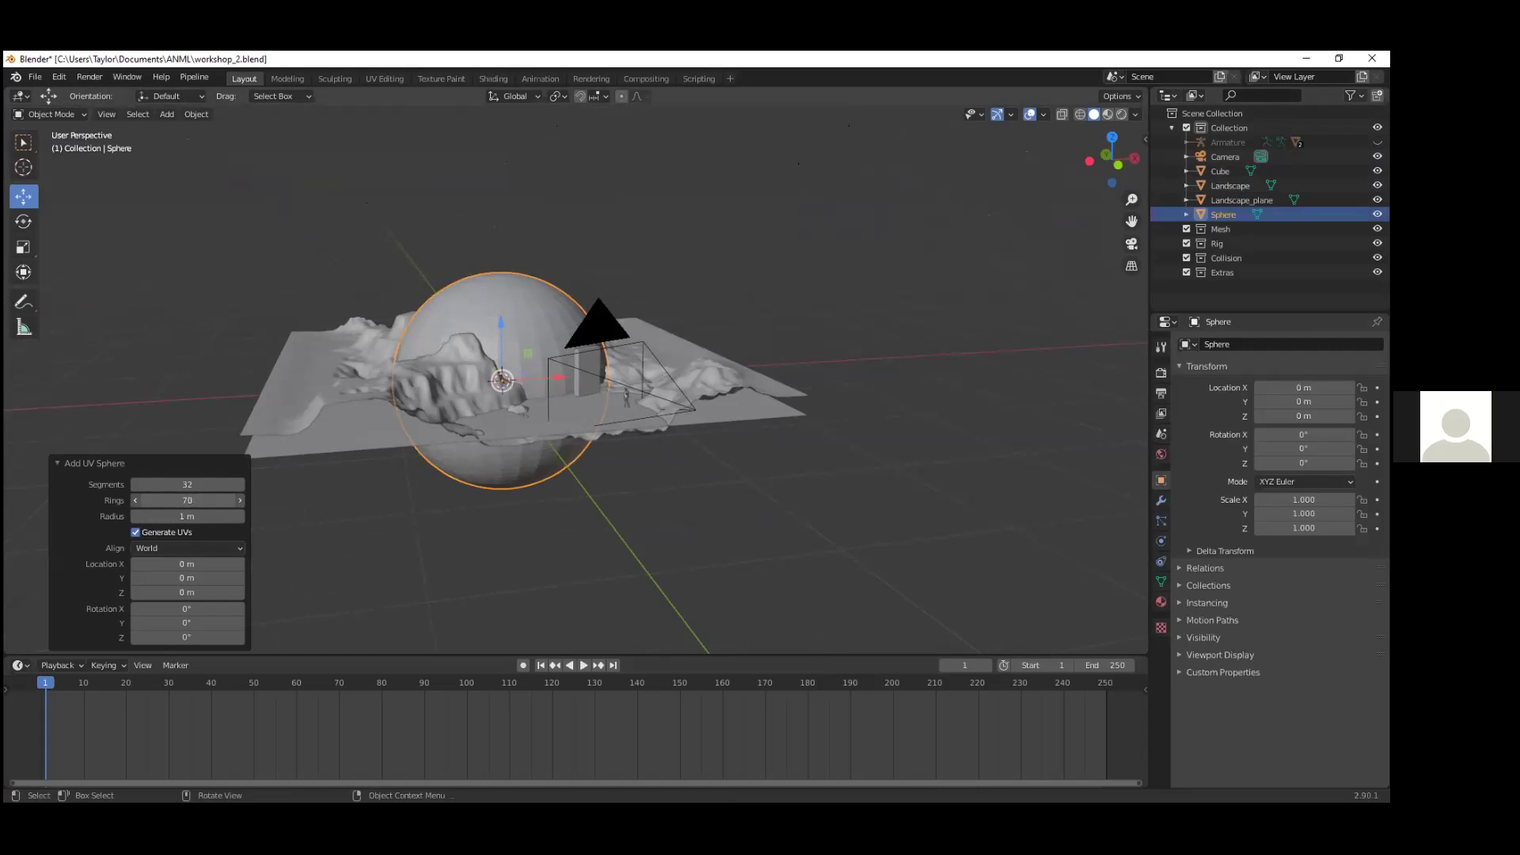
drag(187, 500, 192, 484)
drag(191, 516, 250, 516)
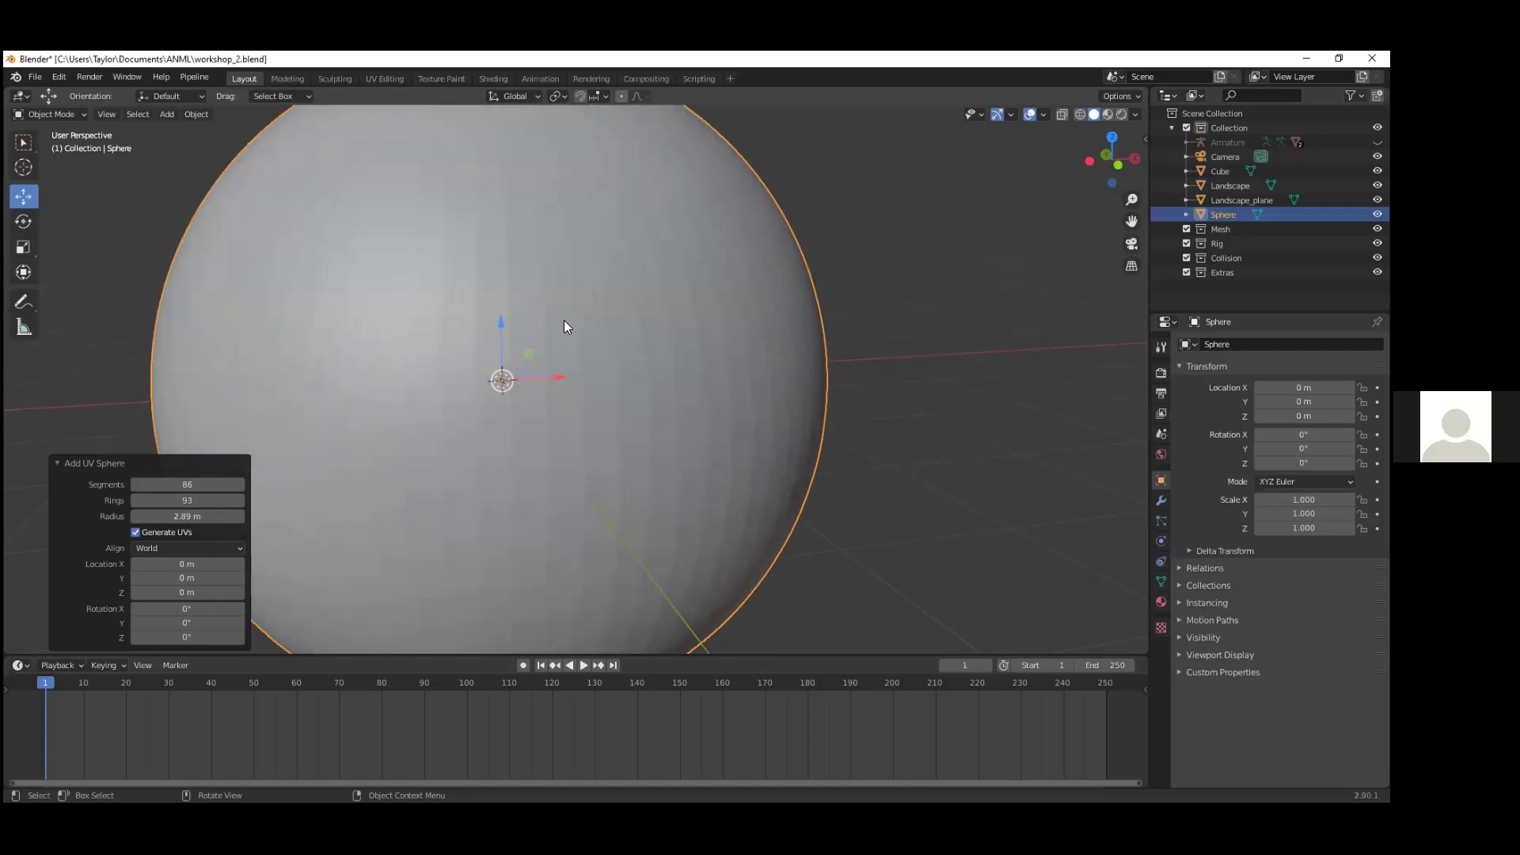
Step: Look through the scene camera and apply smooth shading to the sphere enclosing the landscape
click(967, 270)
key(KP_0)
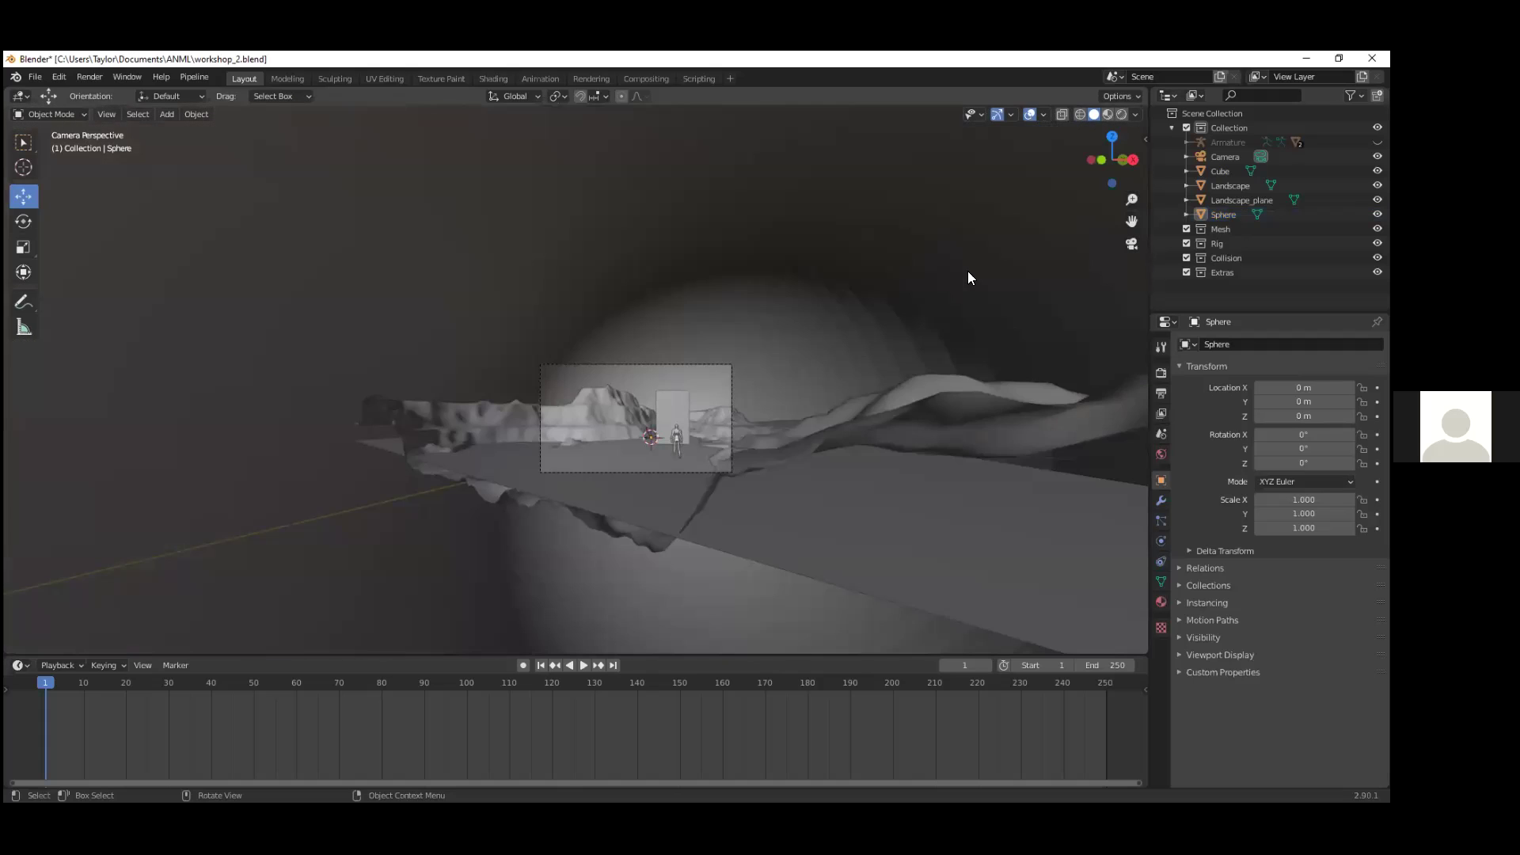
scroll(763, 360, up, 5)
scroll(761, 353, down, 4)
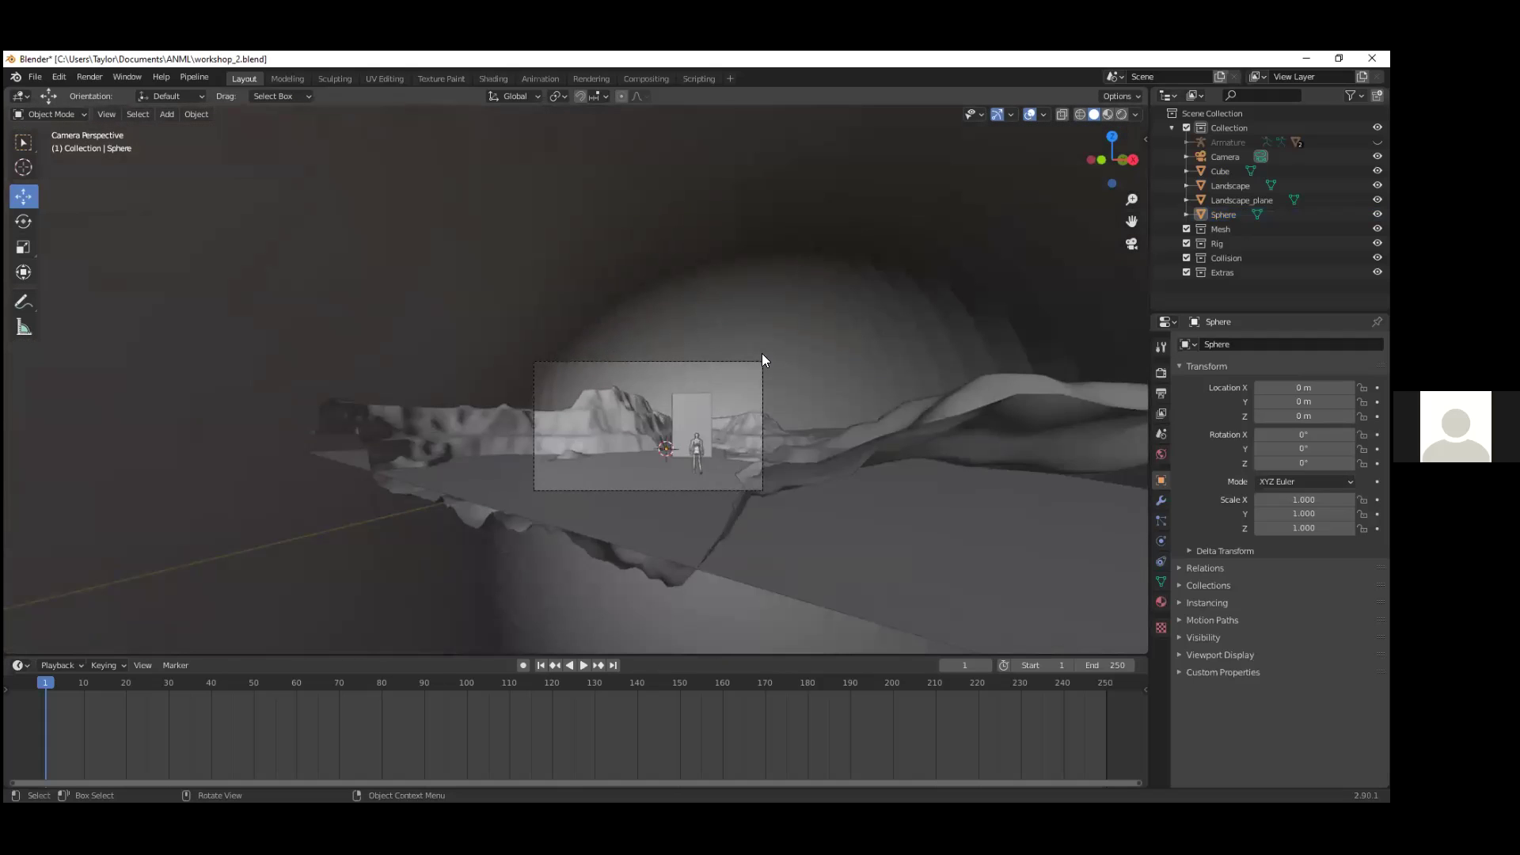
click(769, 252)
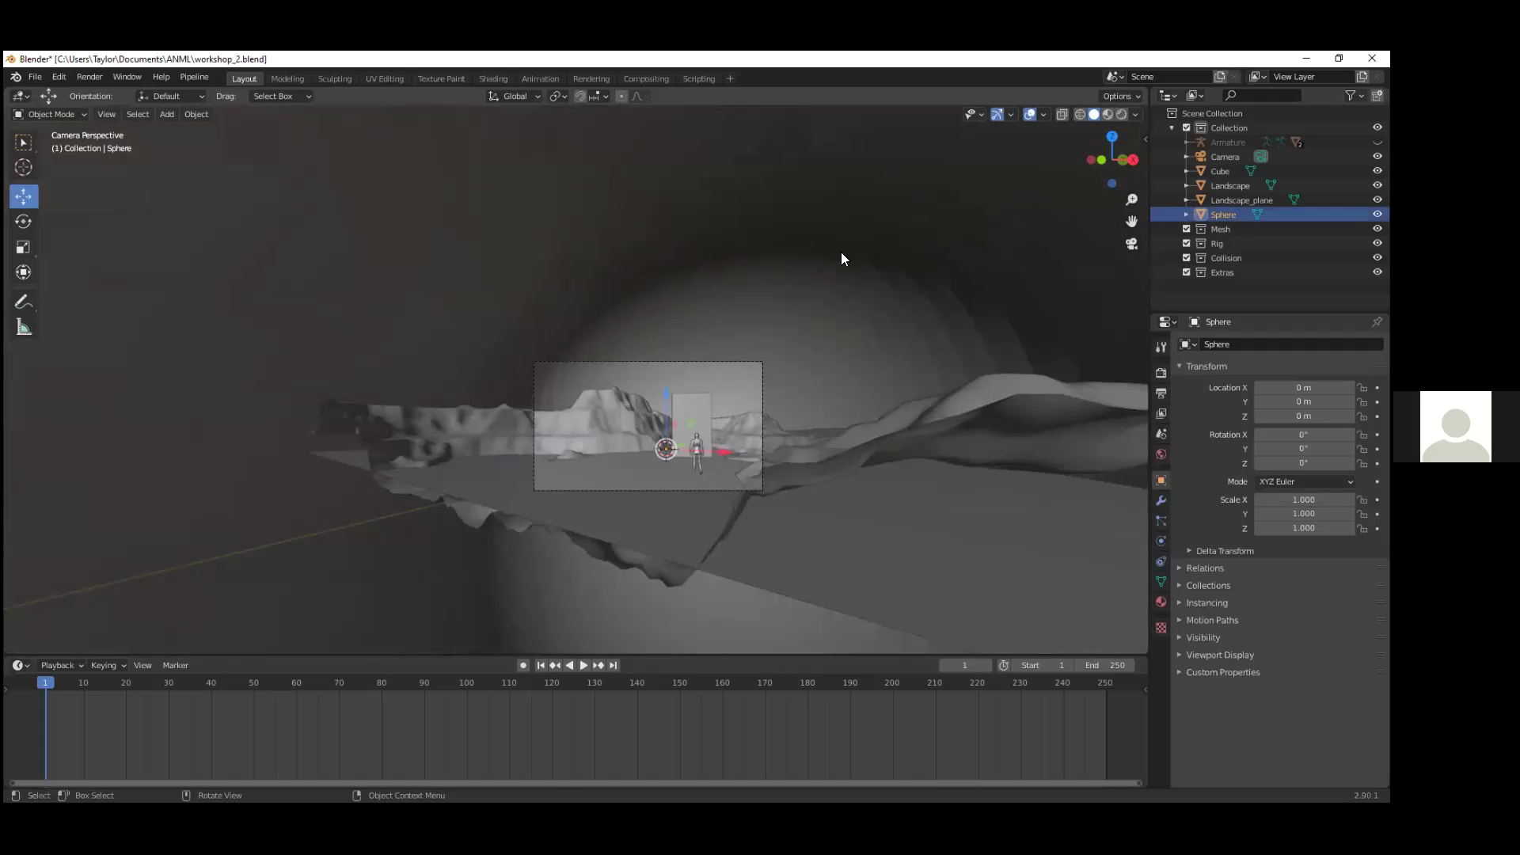
right_click(860, 246)
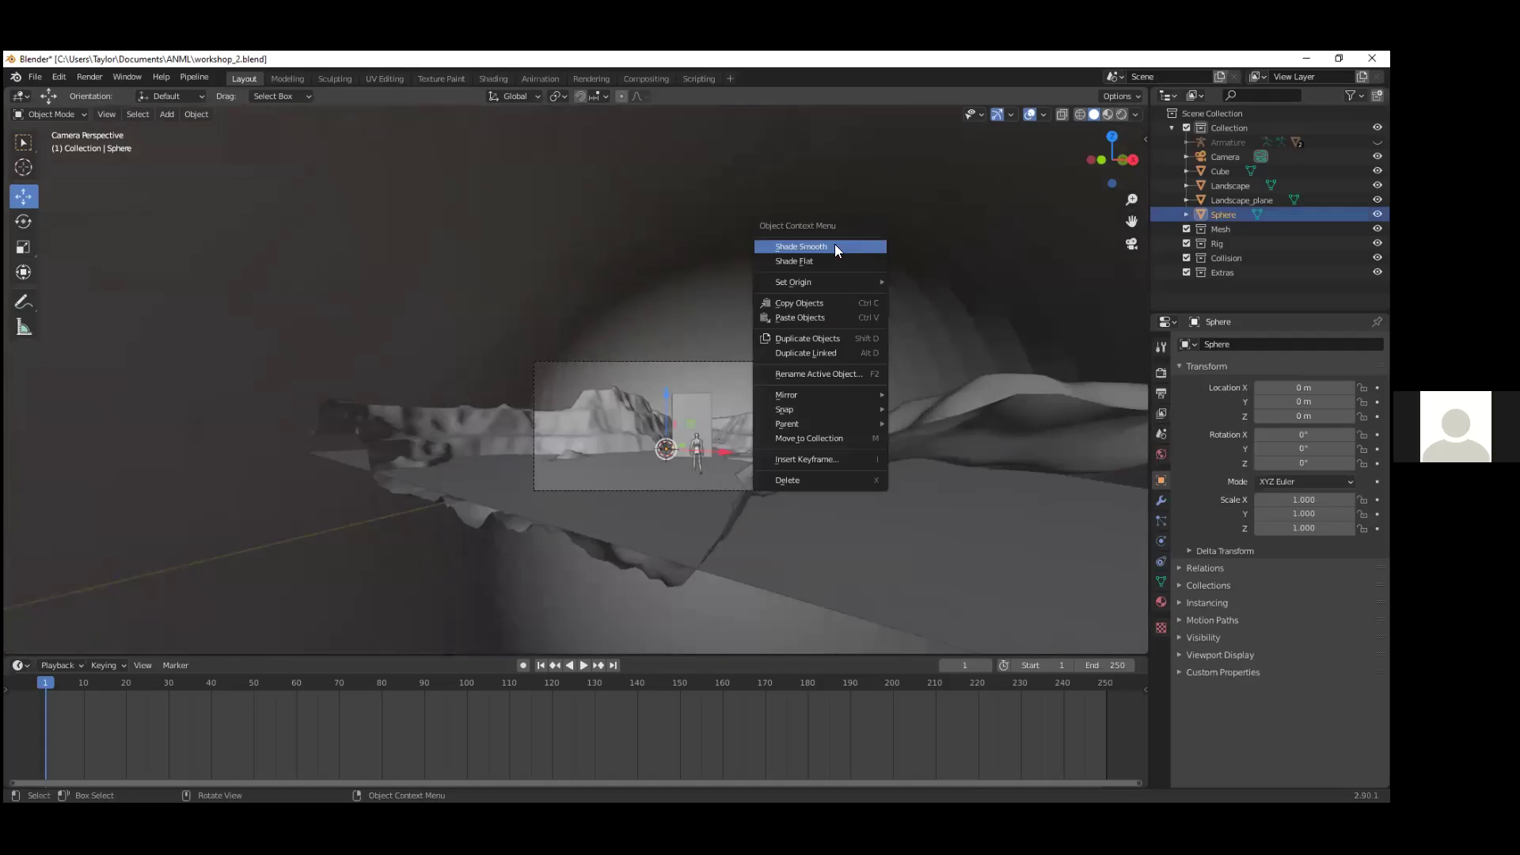
click(822, 250)
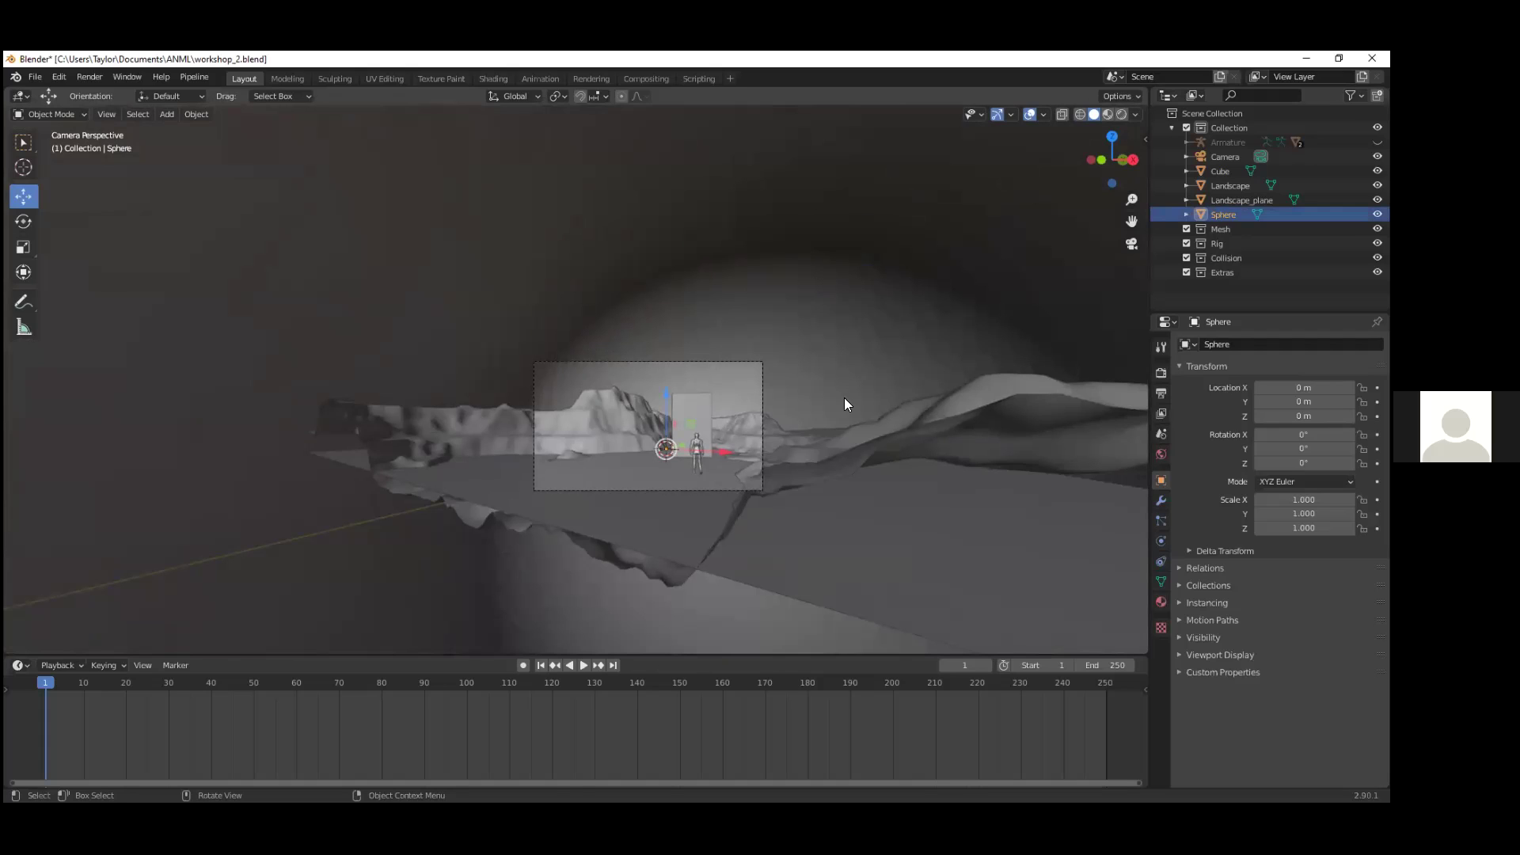
Step: Hide the sphere to inspect the landscape, slab and character, and show the sphere again
scroll(701, 318, down, 1)
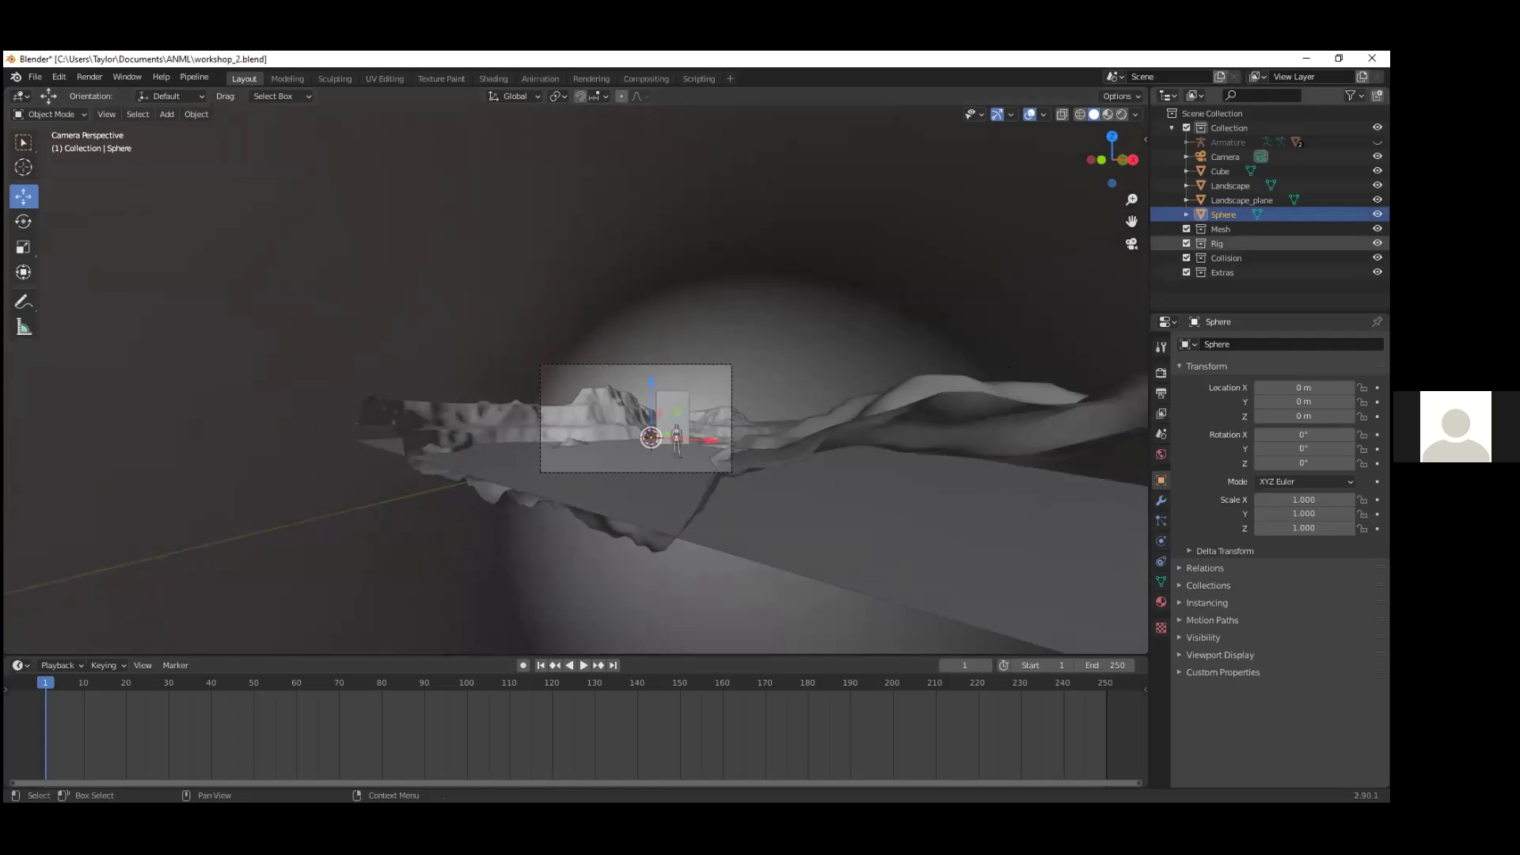
click(1378, 213)
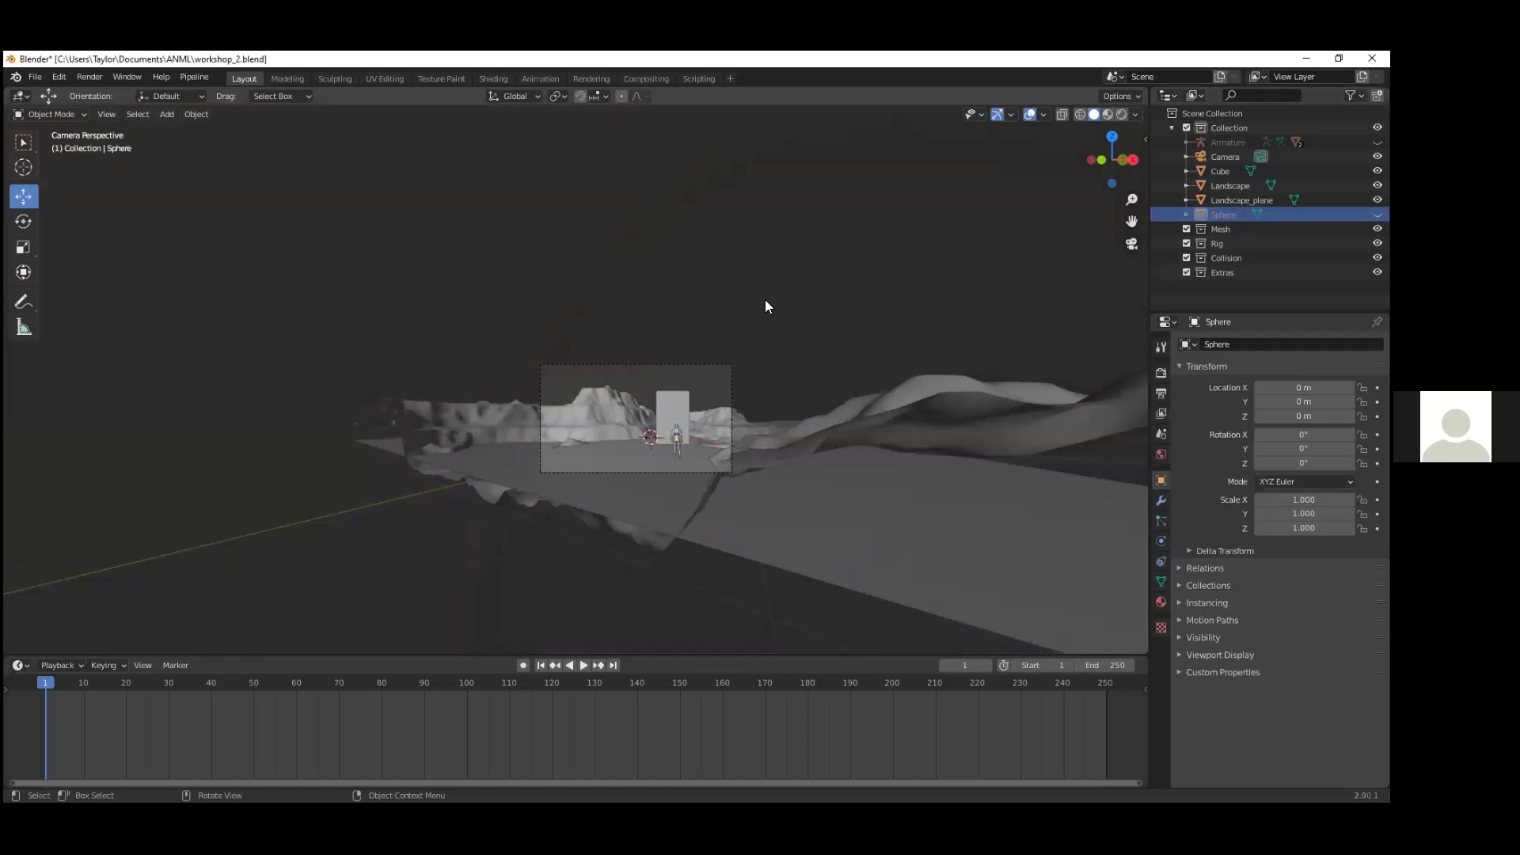
shift+middle_drag(619, 274, 516, 256)
key(KP_0)
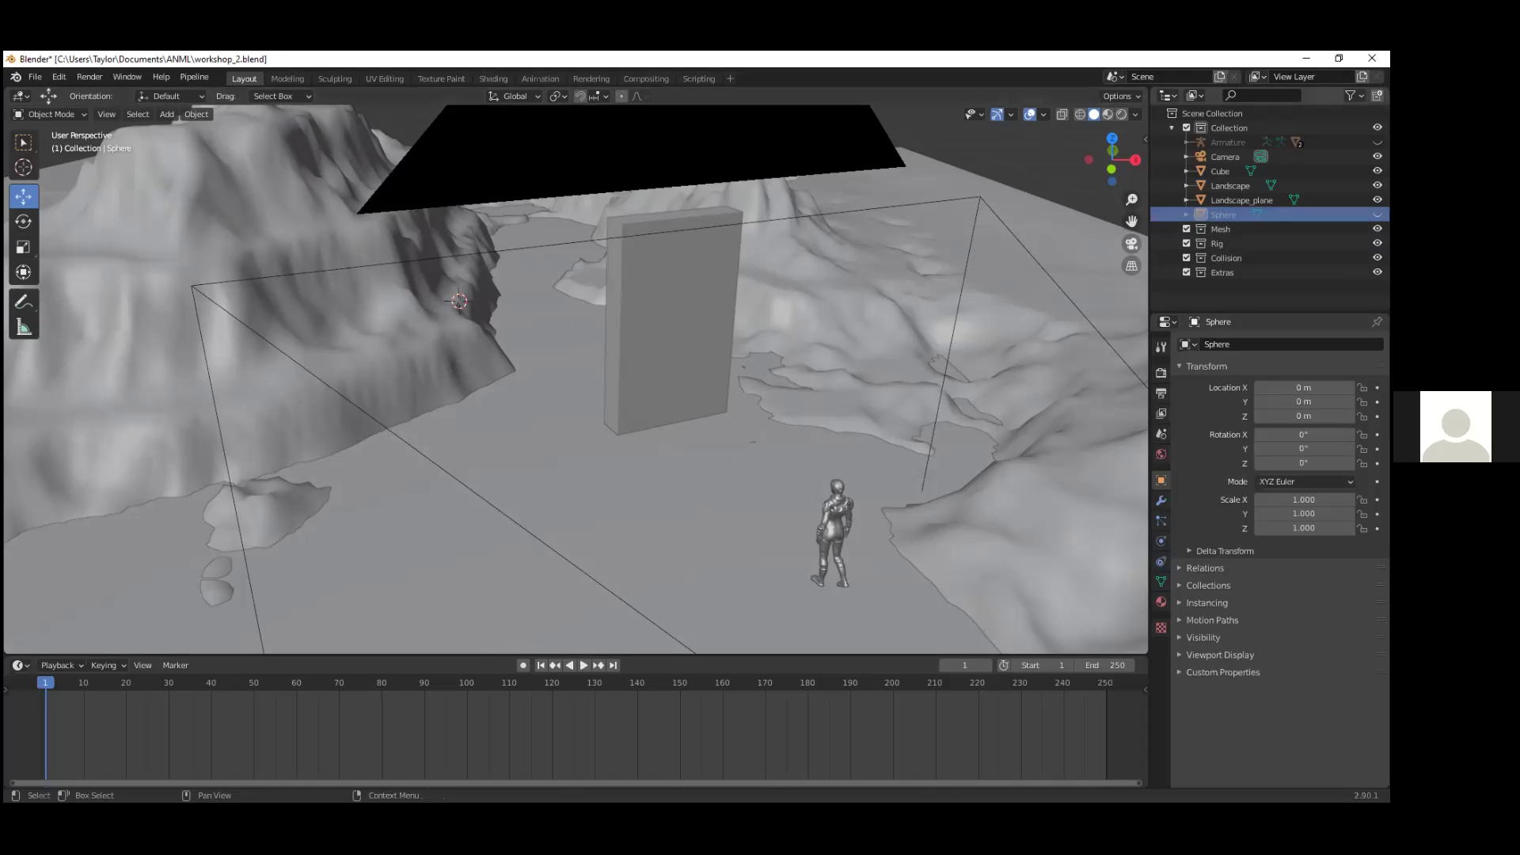
click(1377, 214)
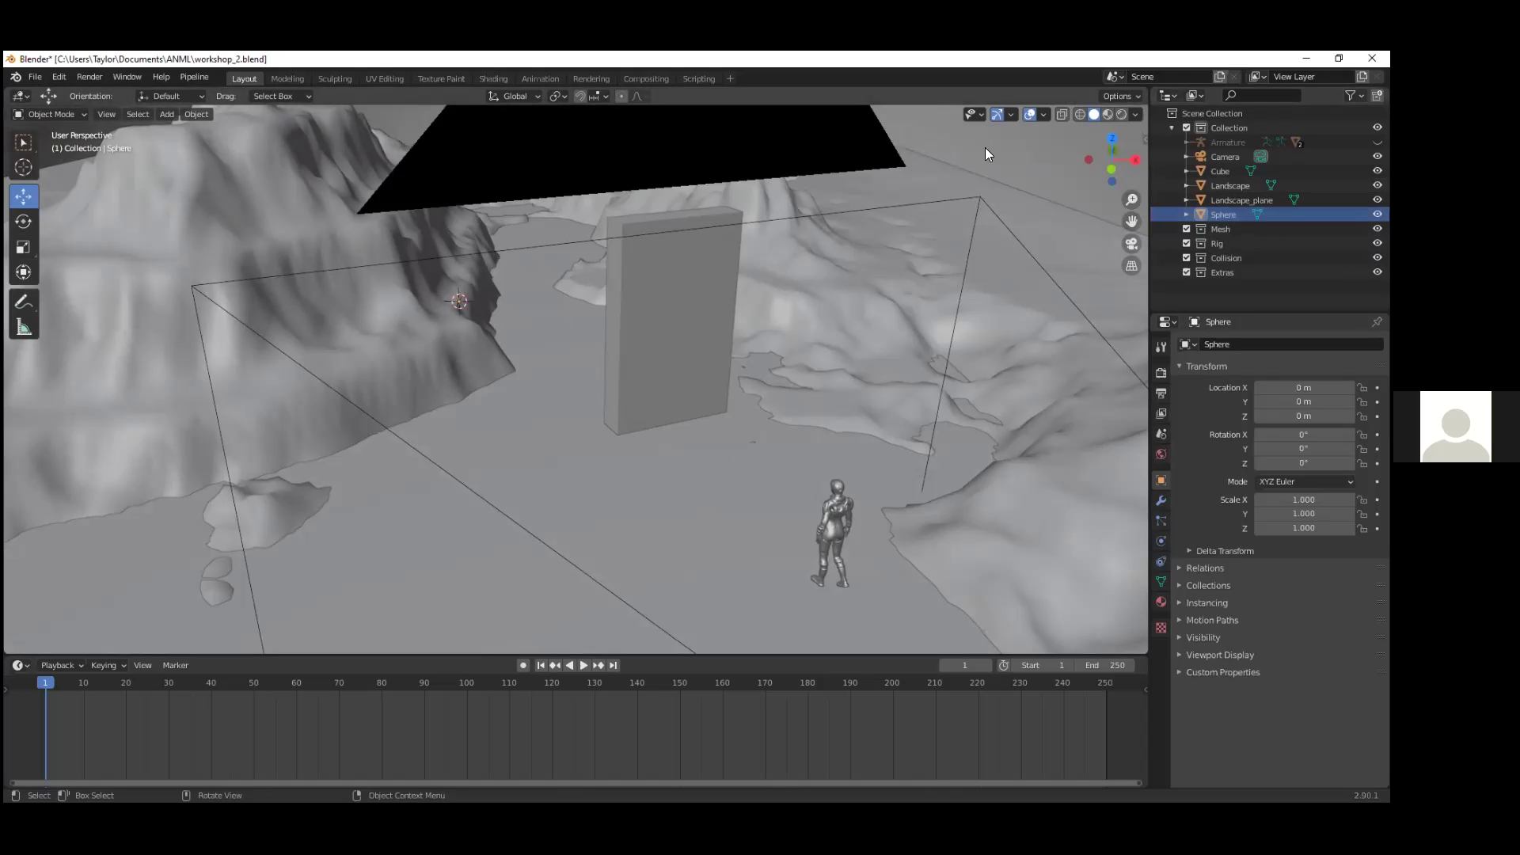
Step: Switch to the Shading workspace, view the scene through the camera and create a new material on the sphere
key(KP_Decimal)
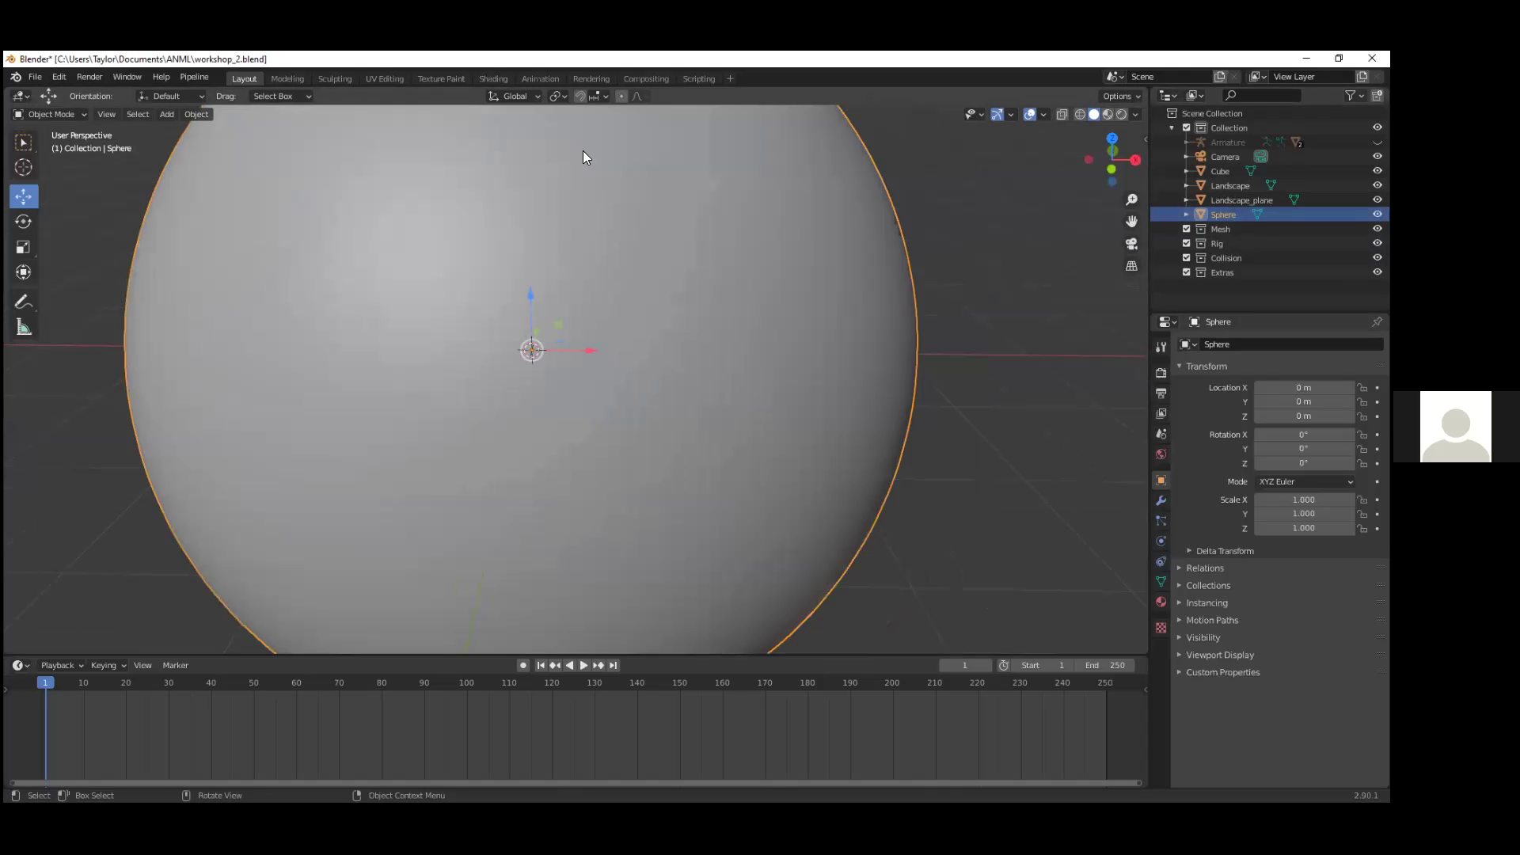
click(494, 77)
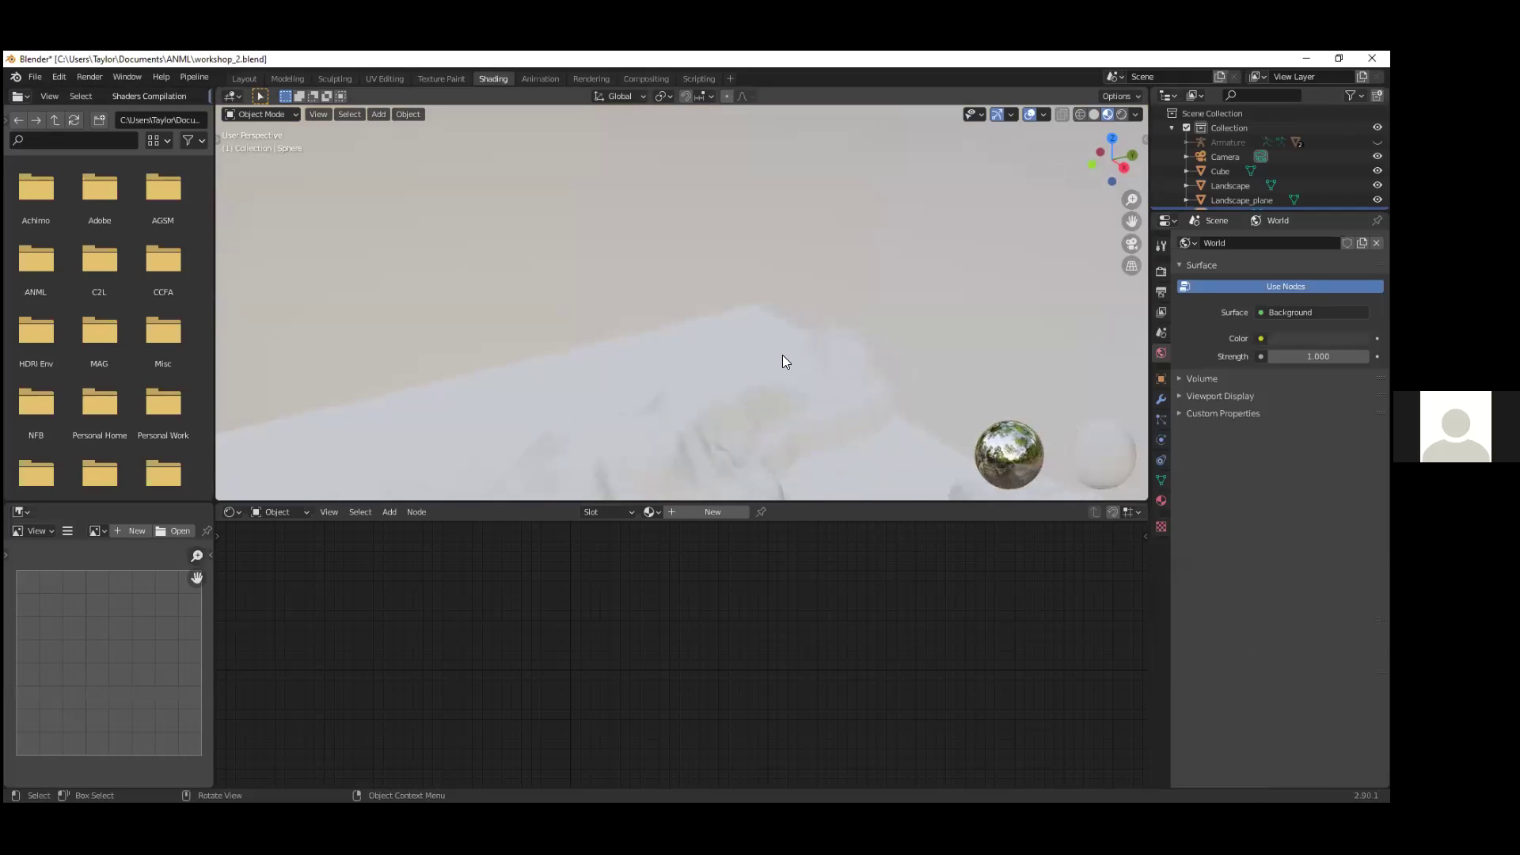
key(KP_0)
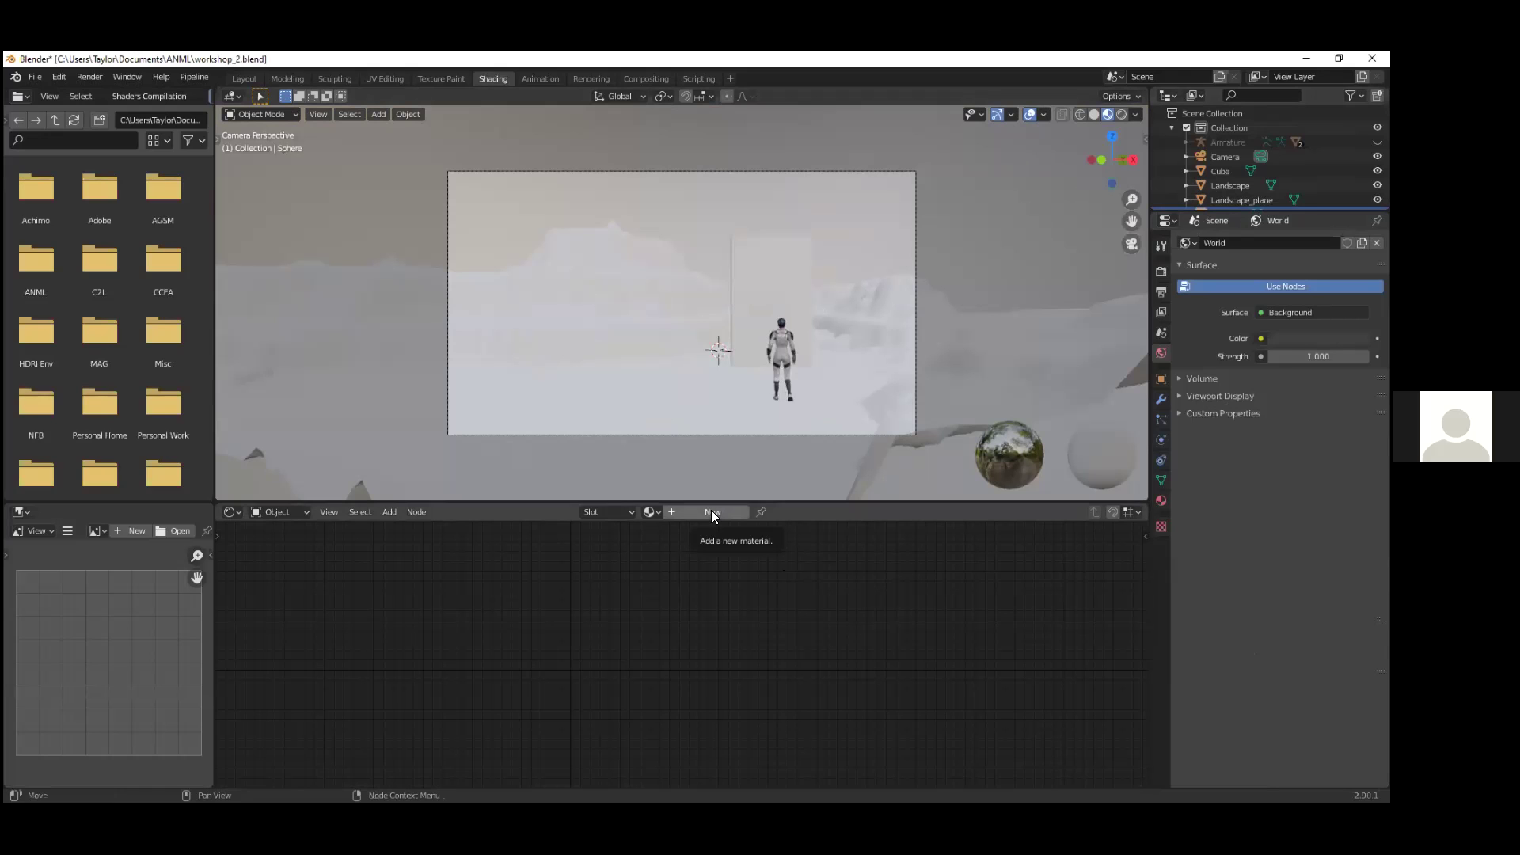
drag(803, 502, 891, 539)
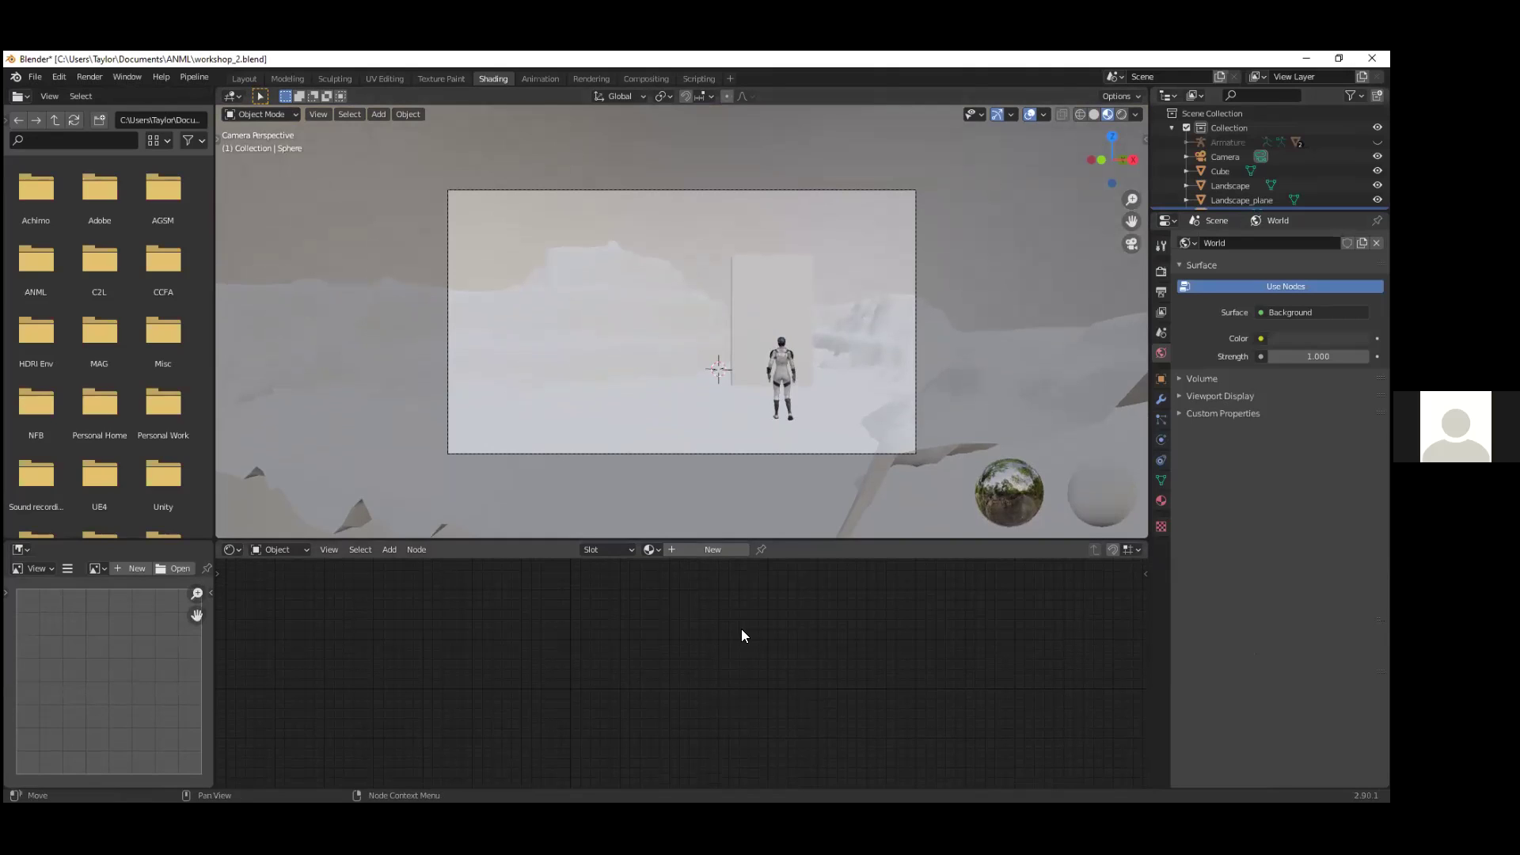
click(726, 549)
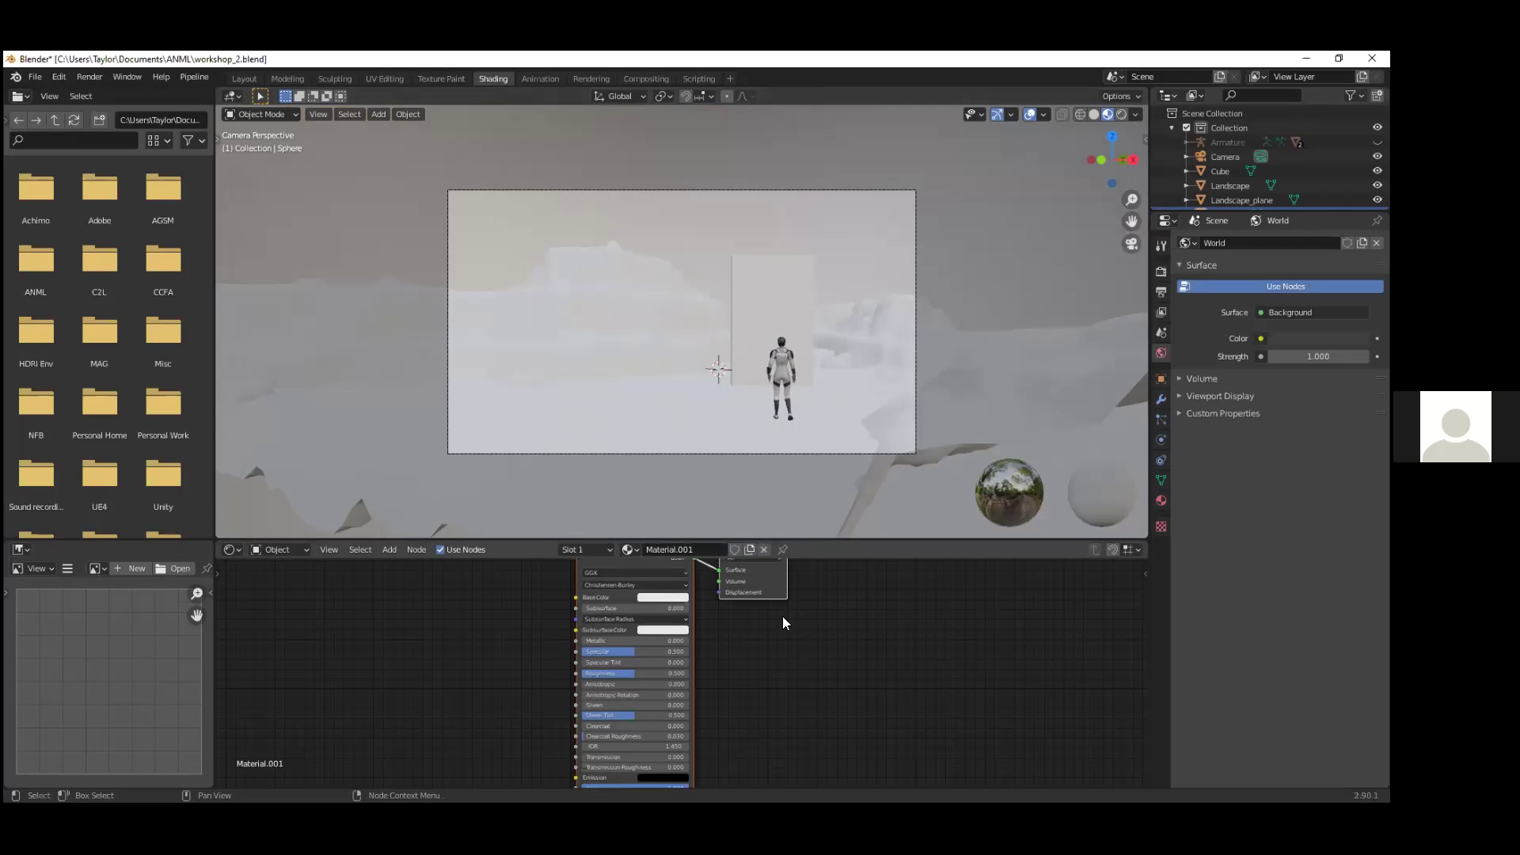
middle_drag(707, 651, 757, 688)
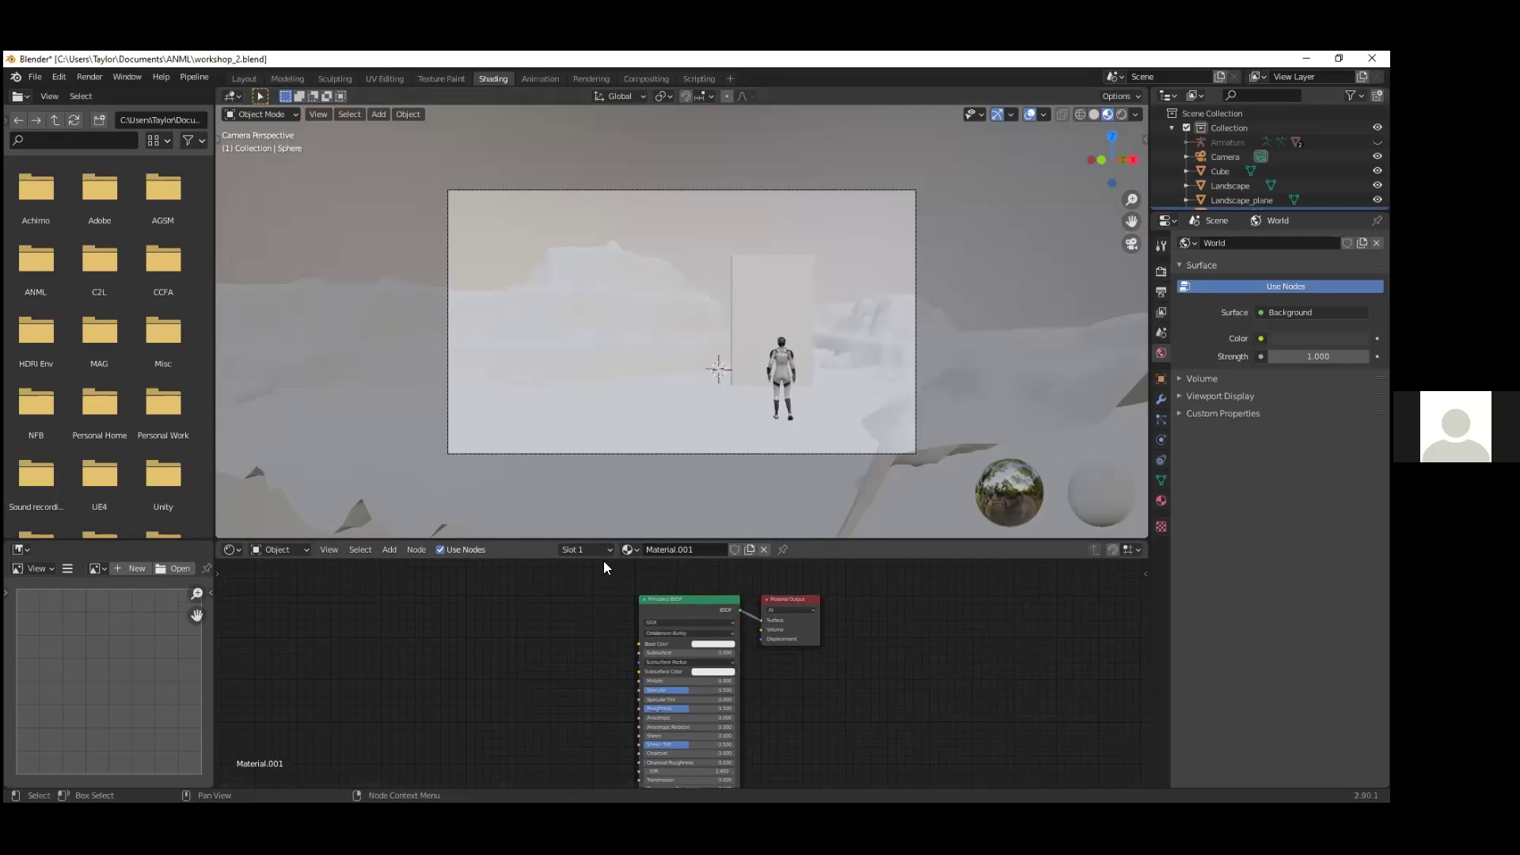
Step: Delete the Principled BSDF node from the sphere's material and rename the material as sky
click(671, 613)
key(Delete)
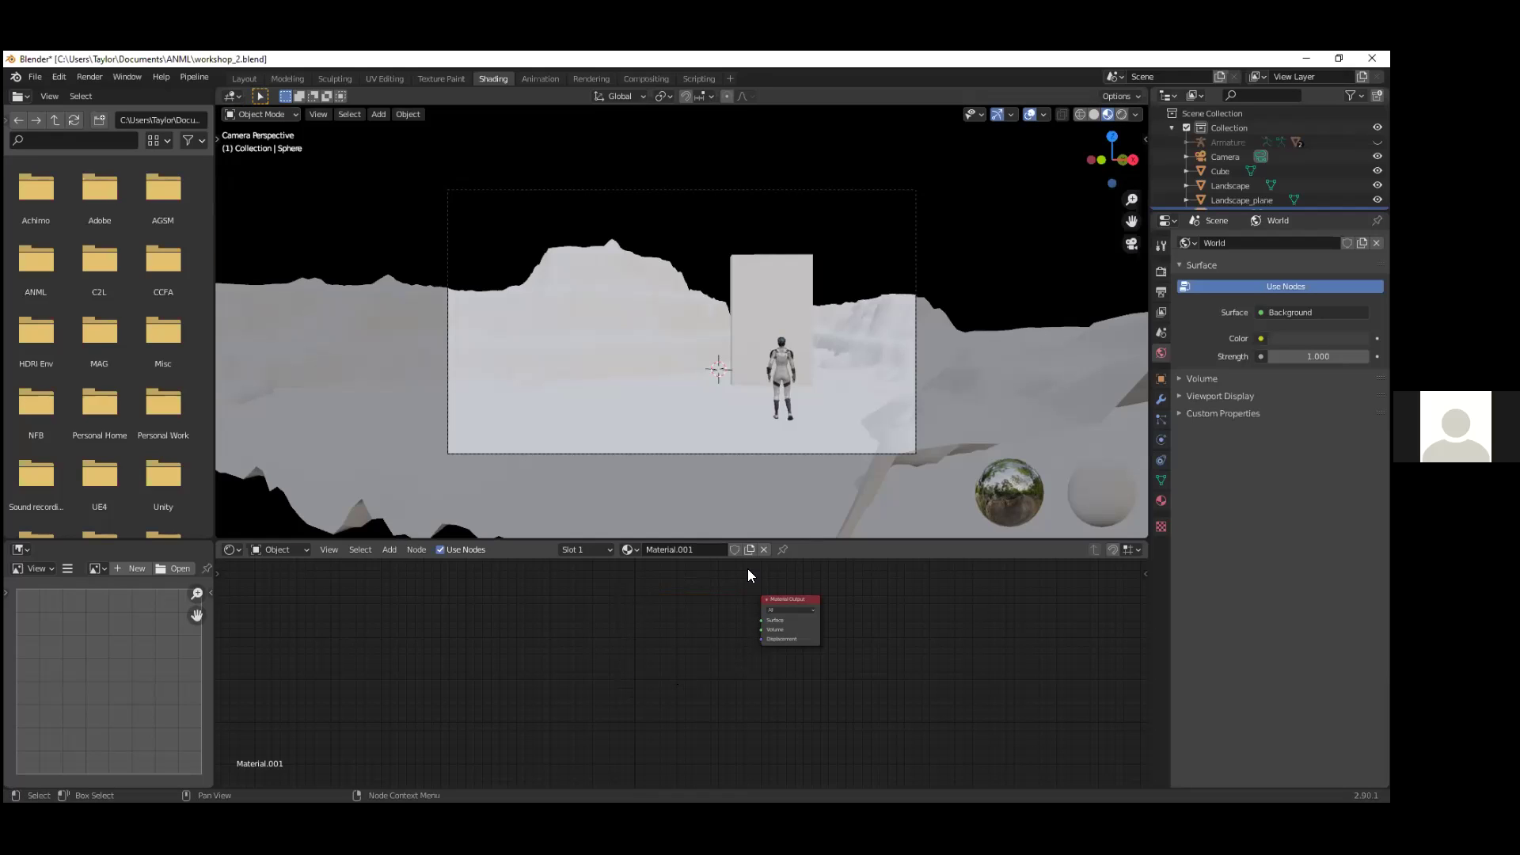
click(695, 549)
text(sky)
key(Return)
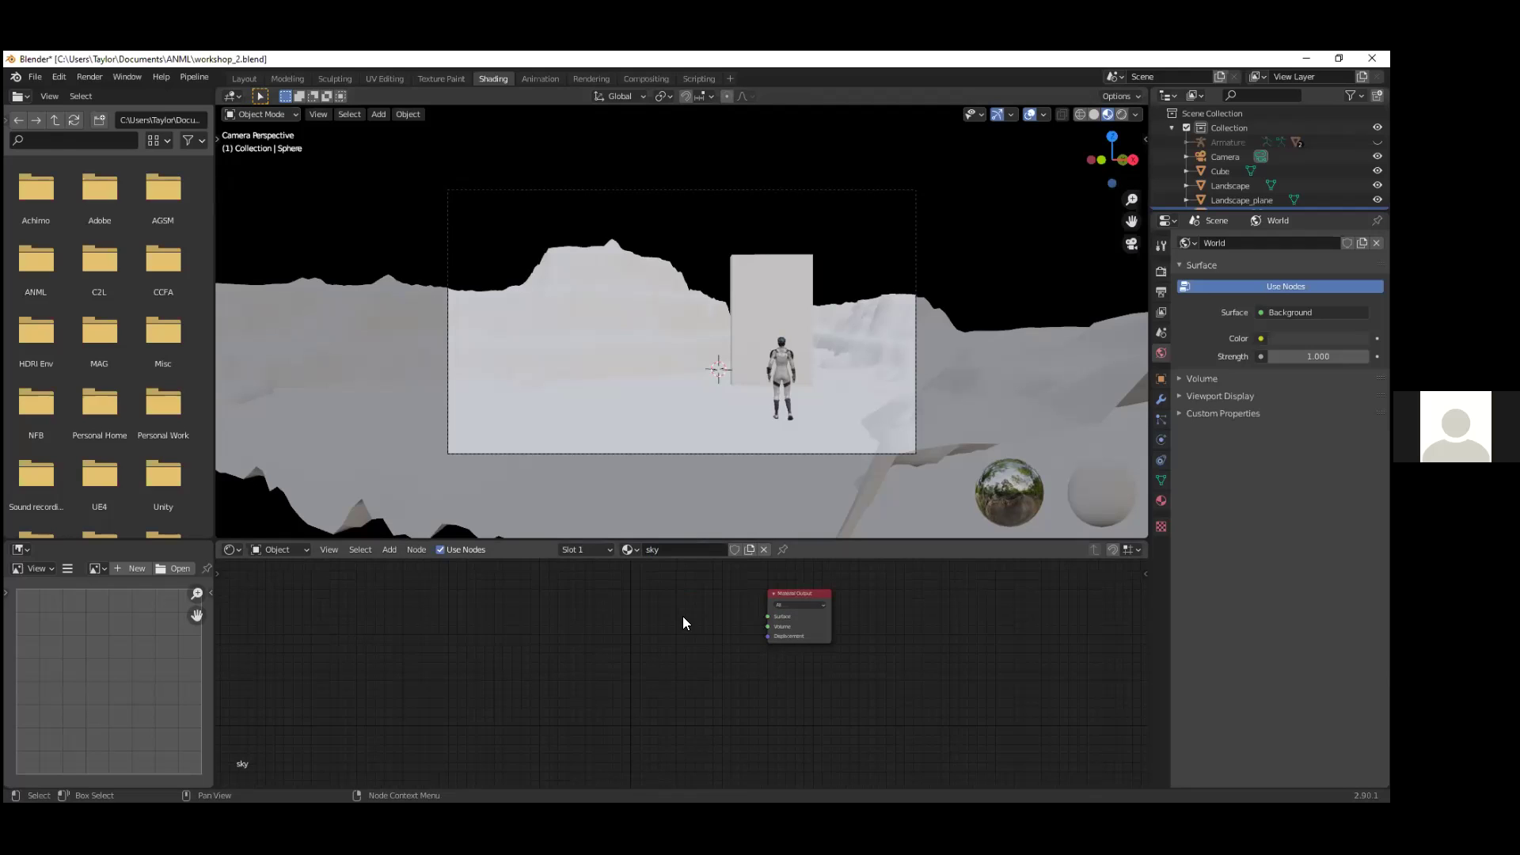
key(g)
middle_drag(613, 673, 799, 694)
middle_drag(886, 732, 802, 723)
scroll(707, 634, up, 1)
middle_drag(704, 622, 715, 661)
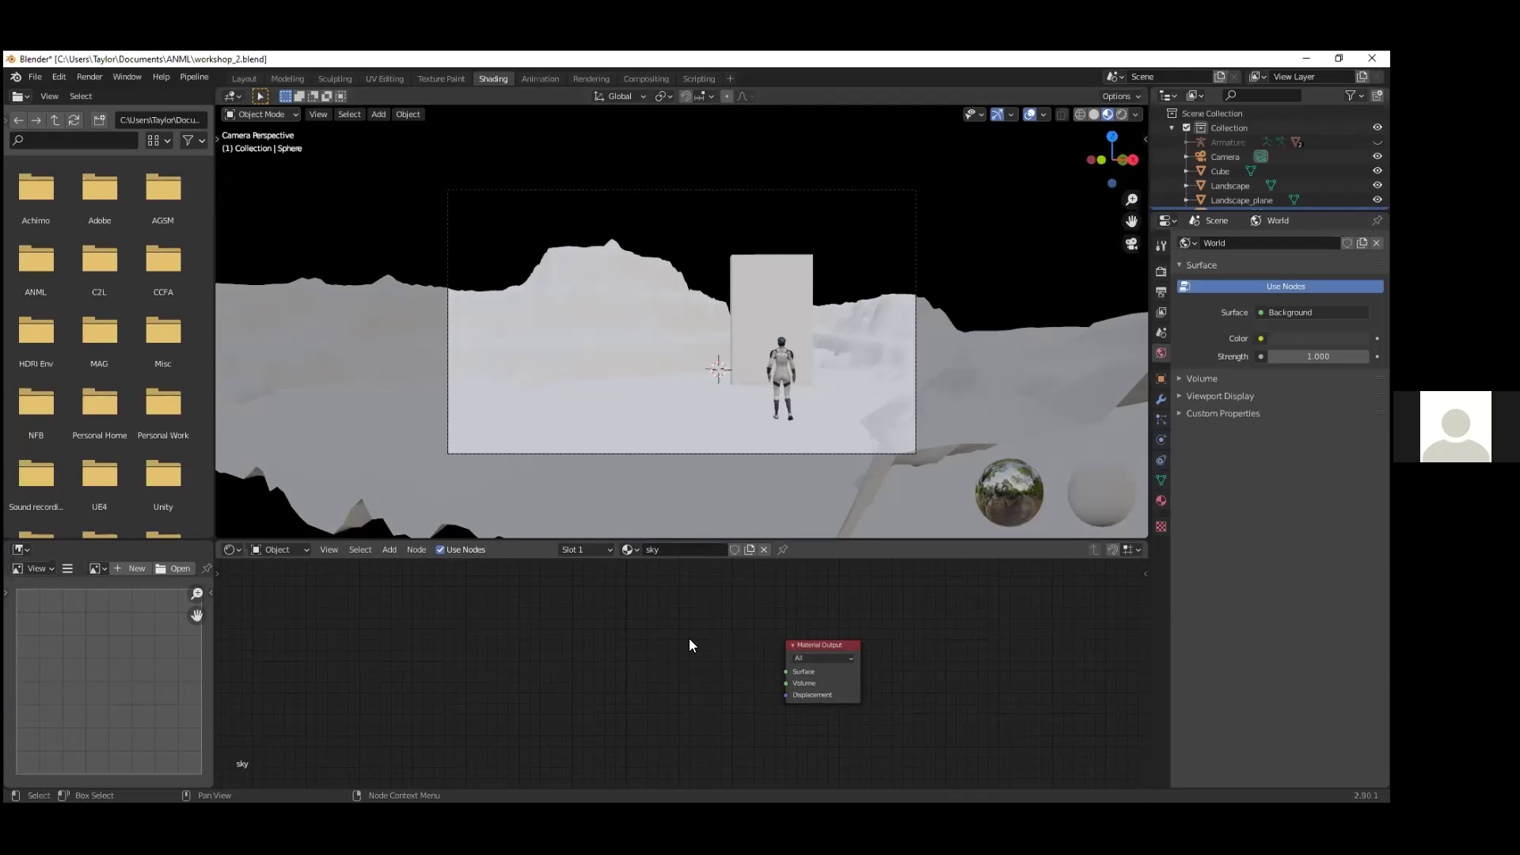
key(shift+a)
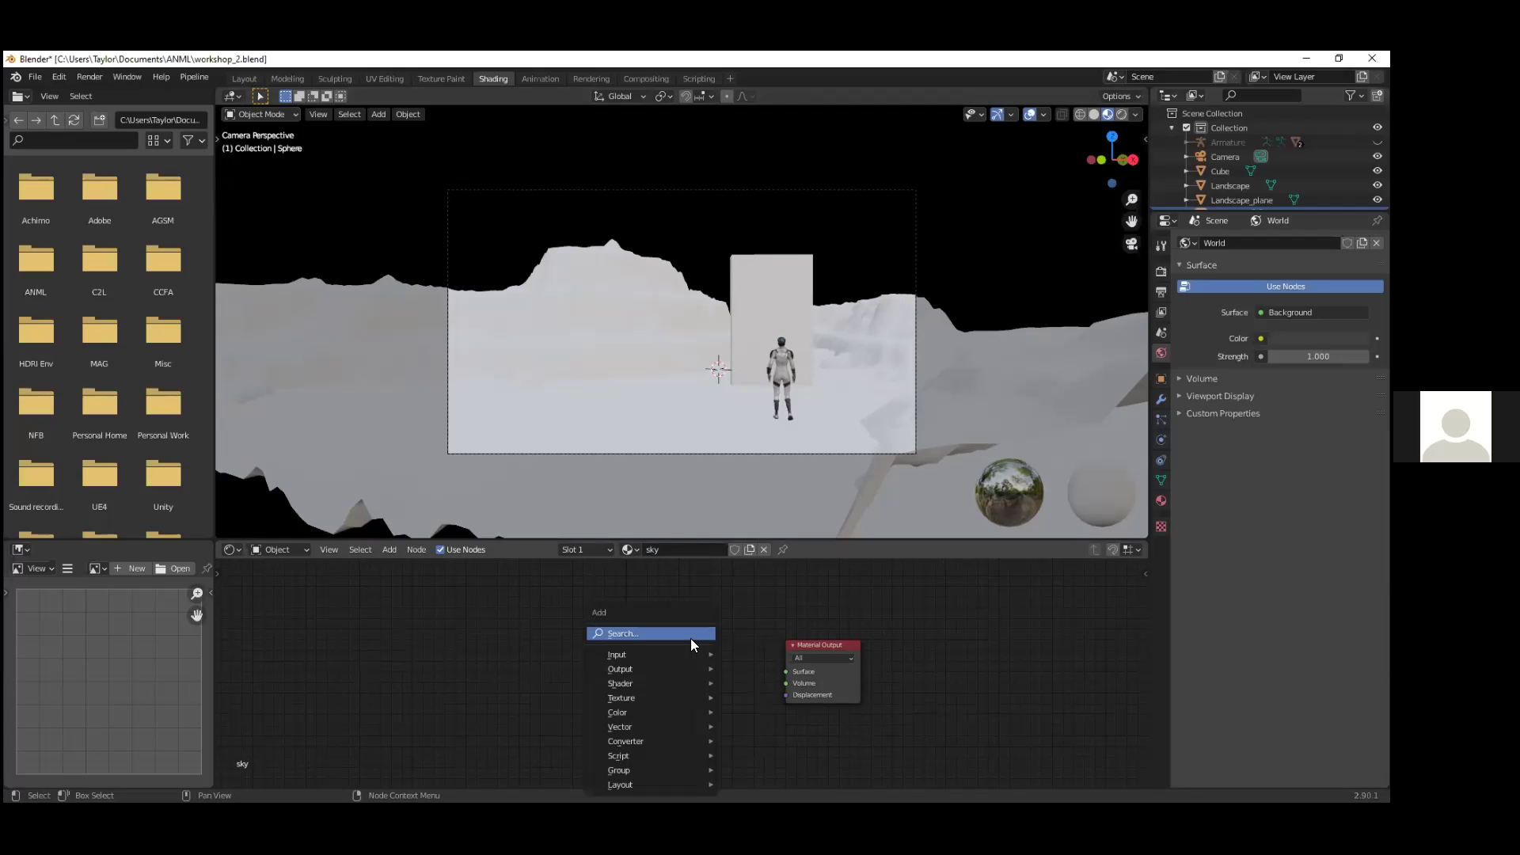
mouse_move(657, 654)
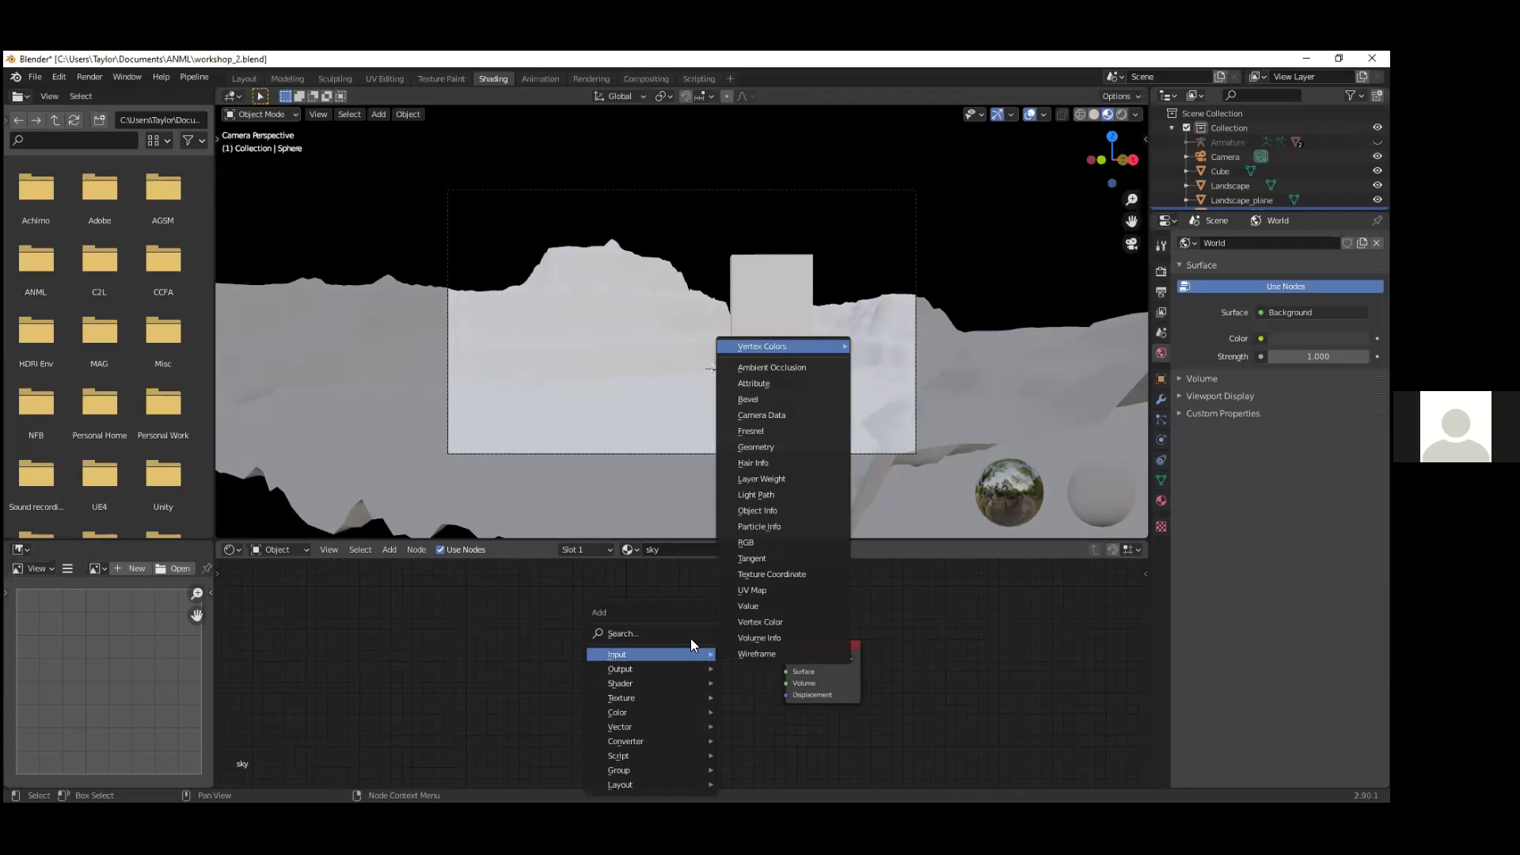
click(760, 505)
click(666, 616)
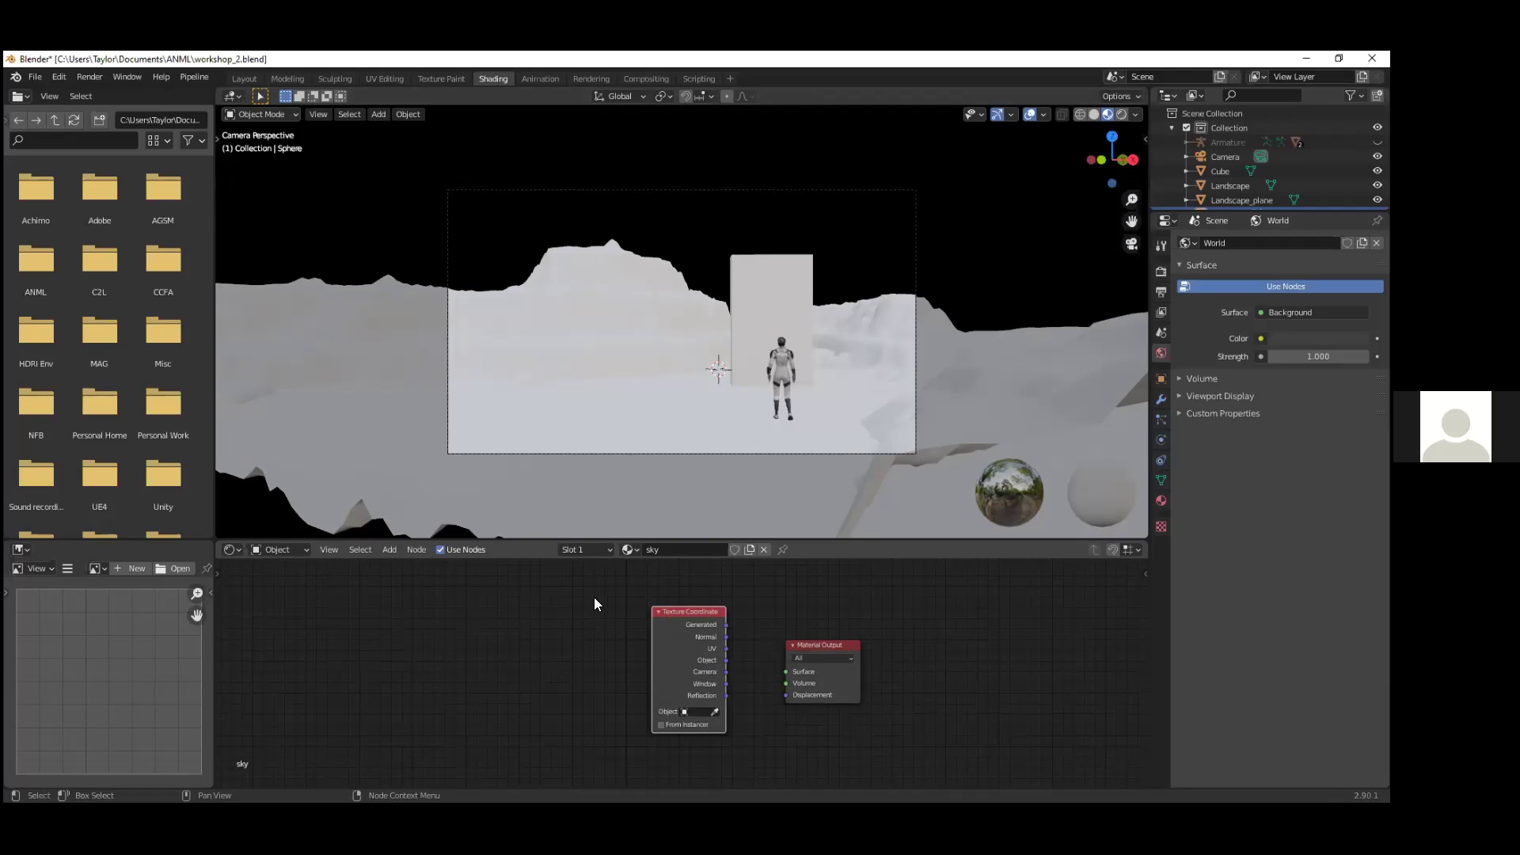
key(x)
Step: Add a Mix Shader node beside the Material Output and connect its Shader output to the Surface input
key(shift+a)
mouse_move(653, 643)
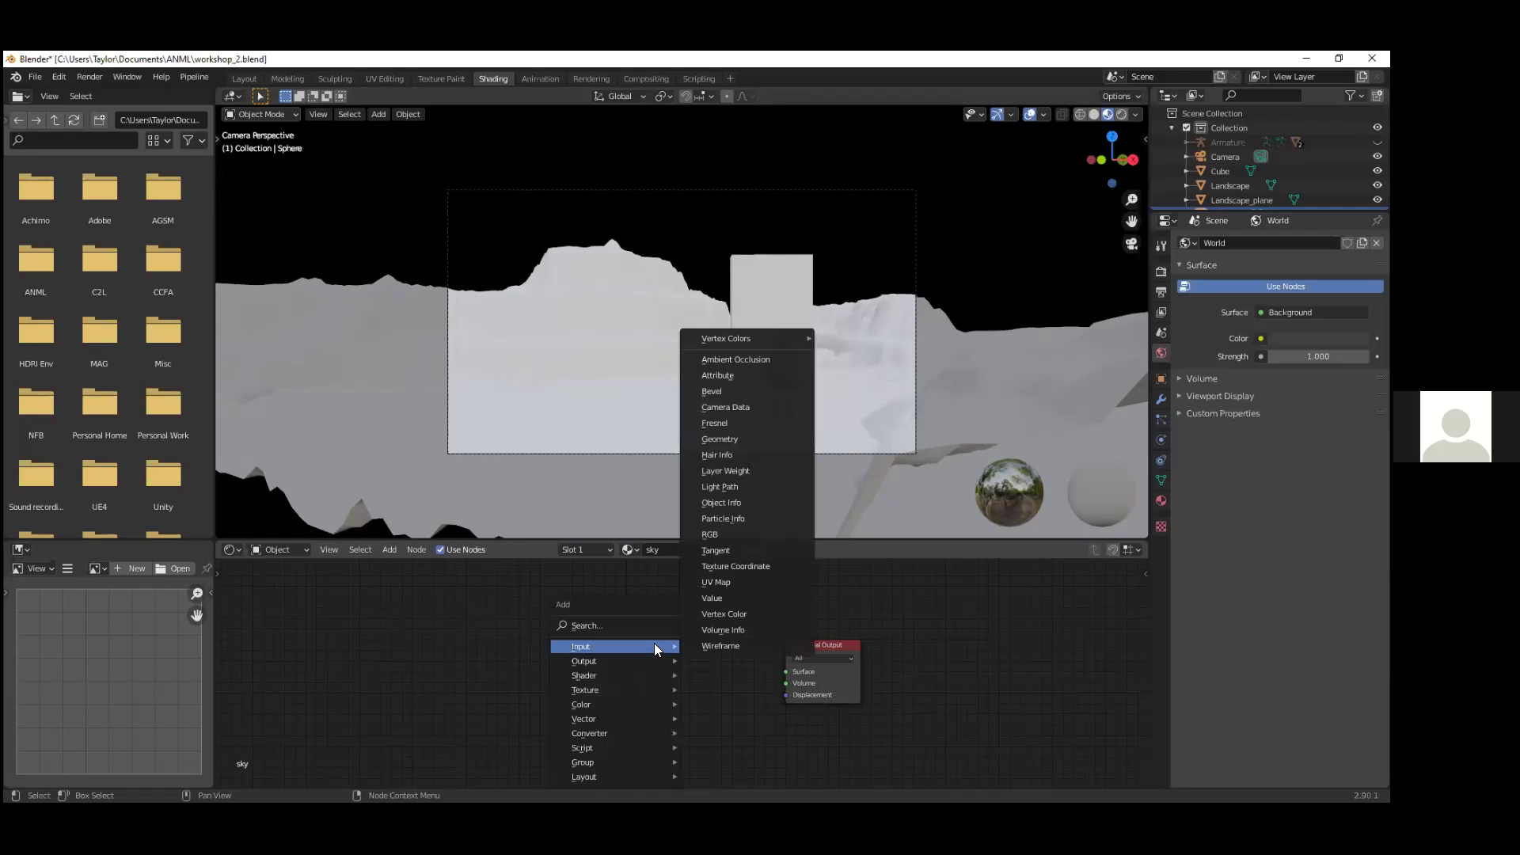
click(613, 626)
text(sha)
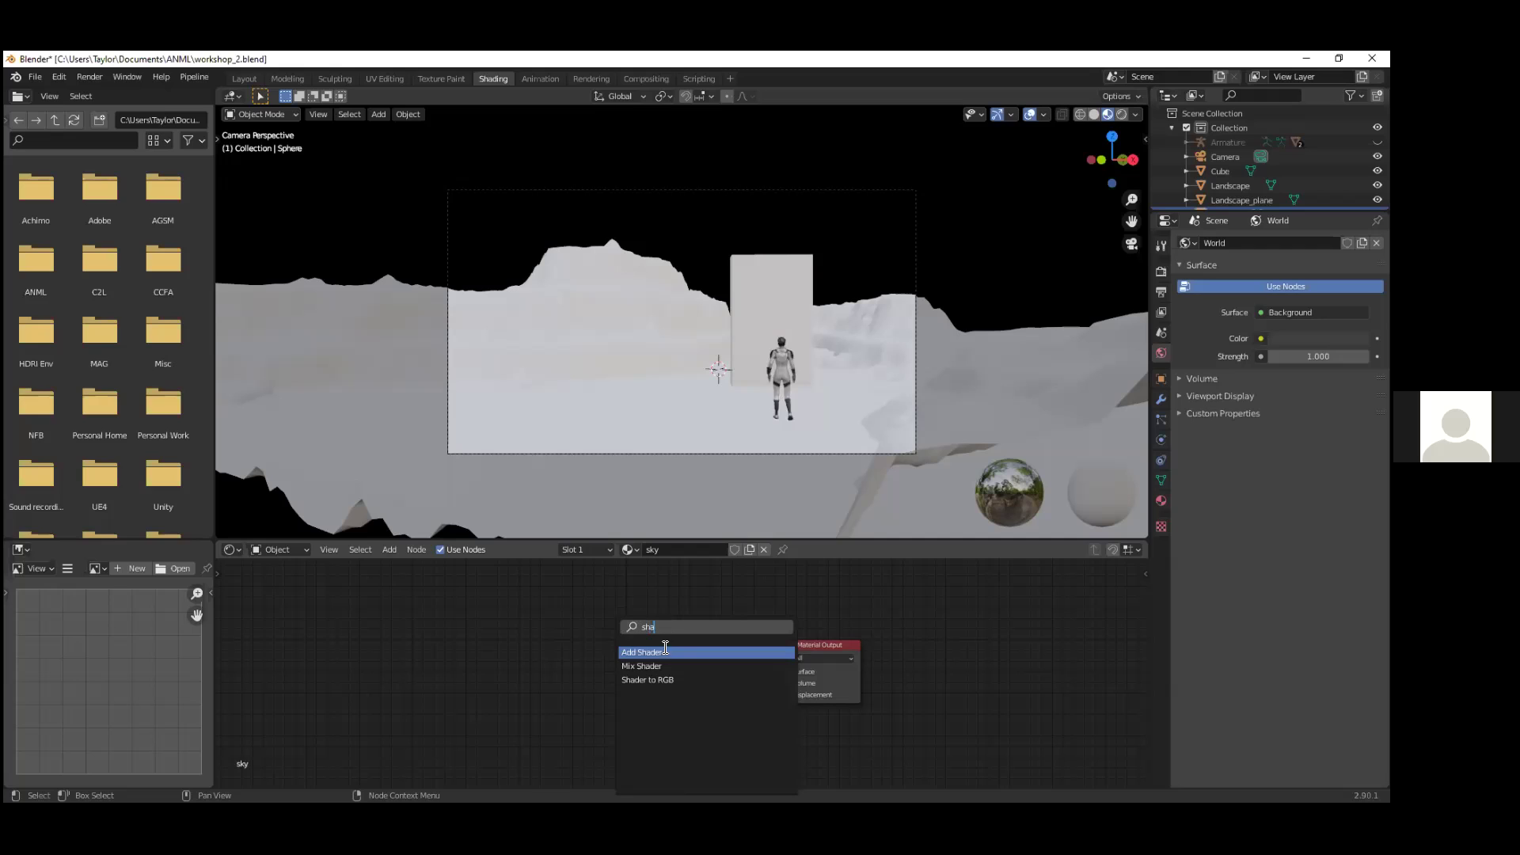
click(641, 665)
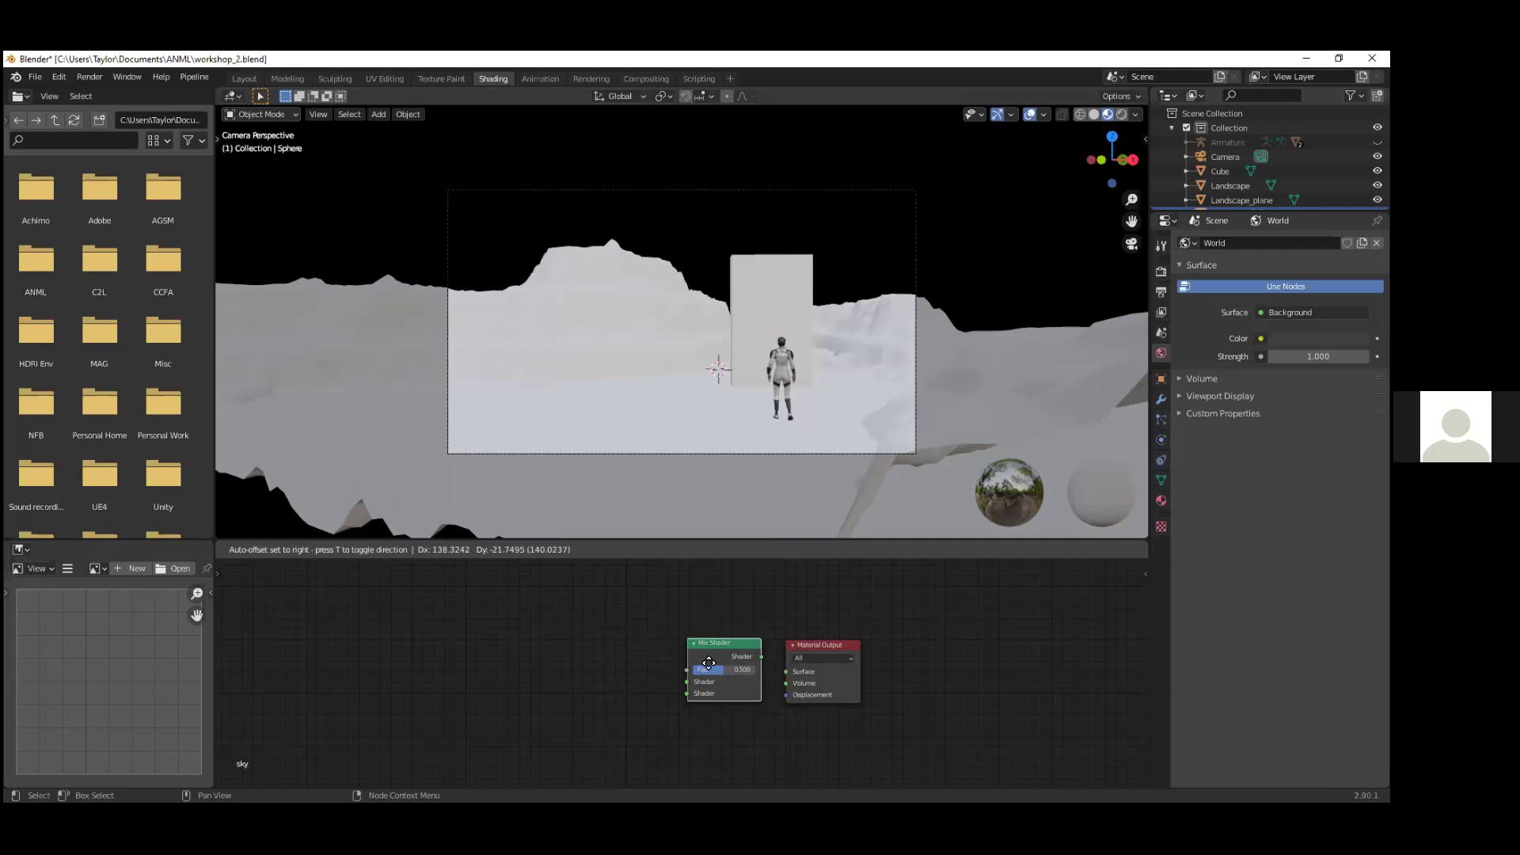
click(727, 672)
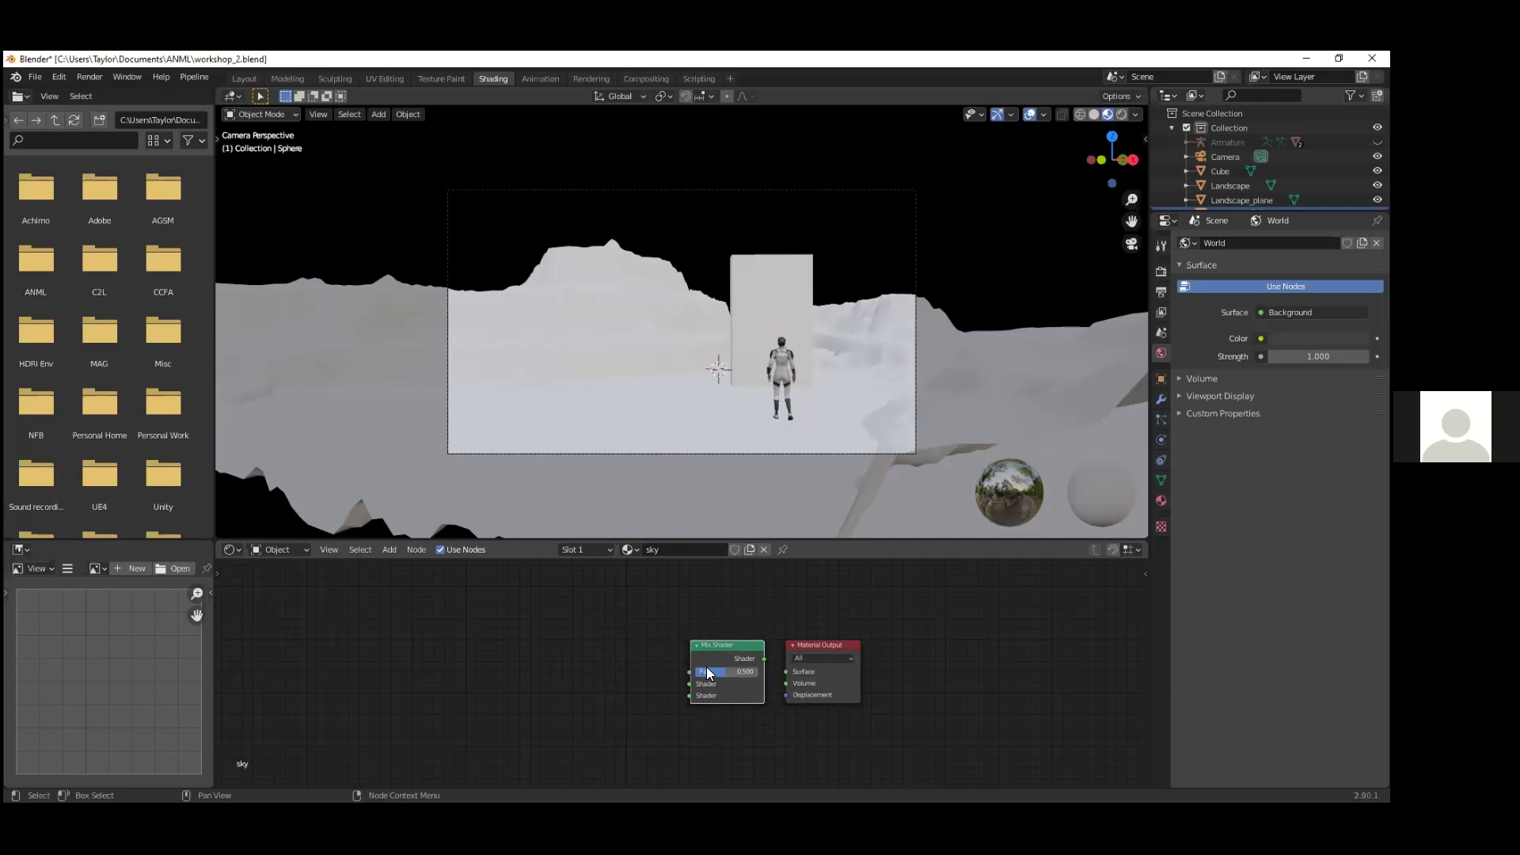
click(620, 654)
drag(783, 673, 765, 660)
Step: Add an Emission node ahead of the Mix Shader in the sky material
click(483, 630)
key(shift+a)
click(482, 629)
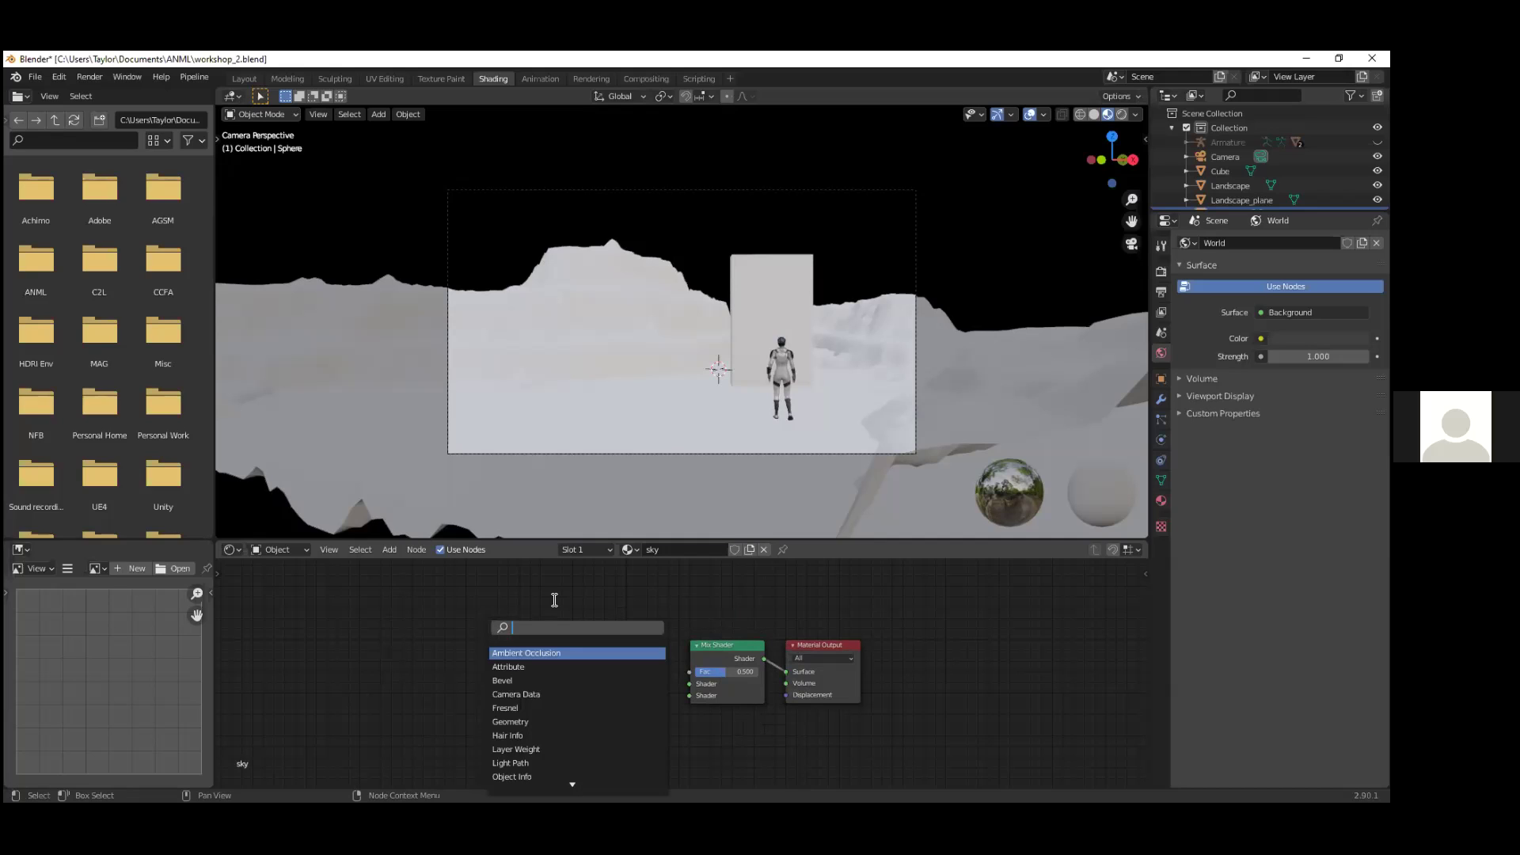
text(em)
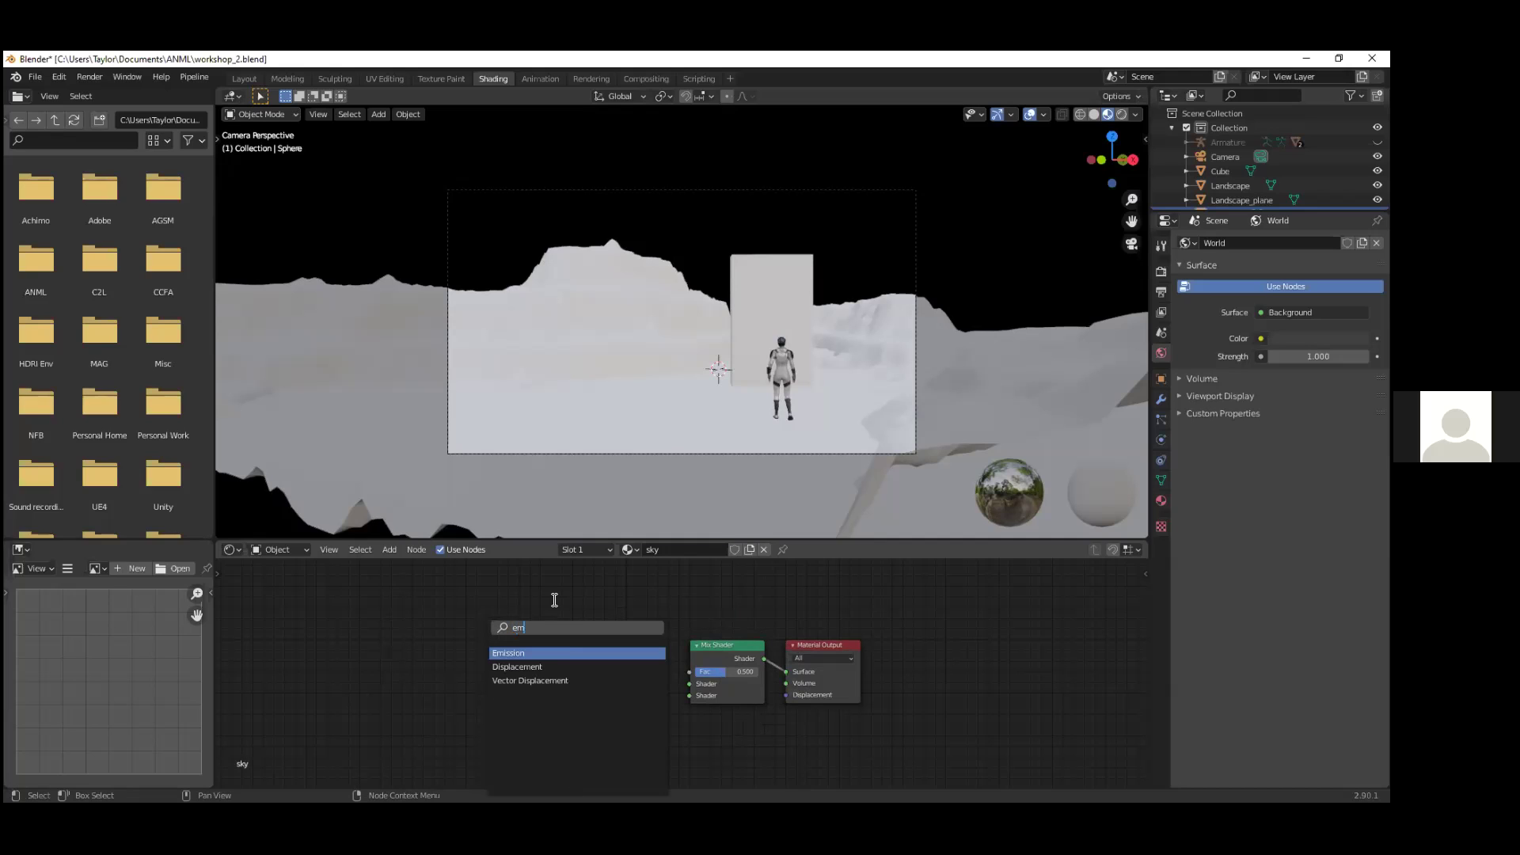
click(506, 653)
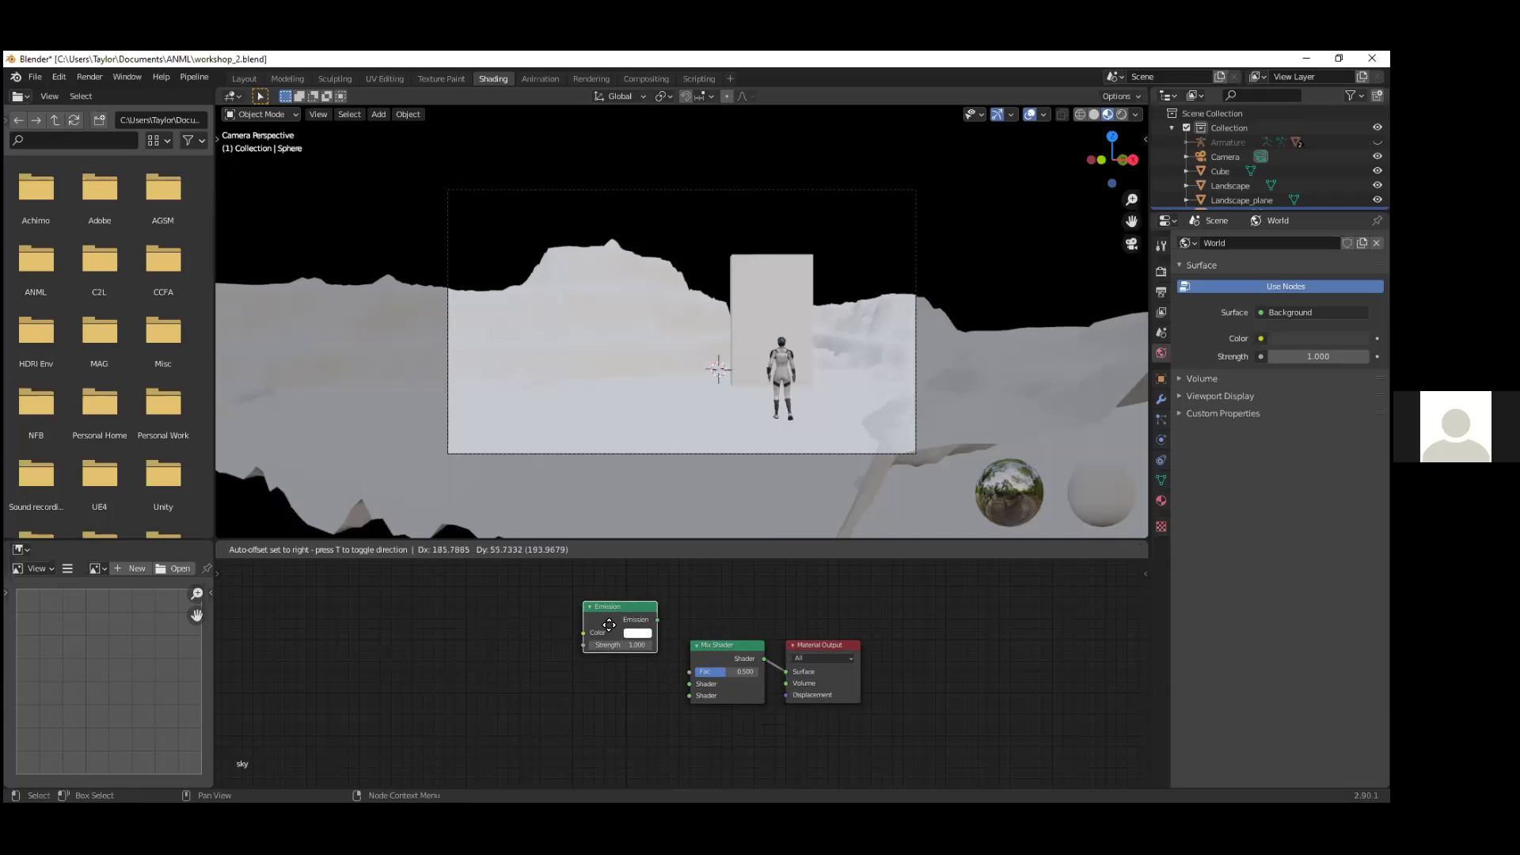
click(611, 619)
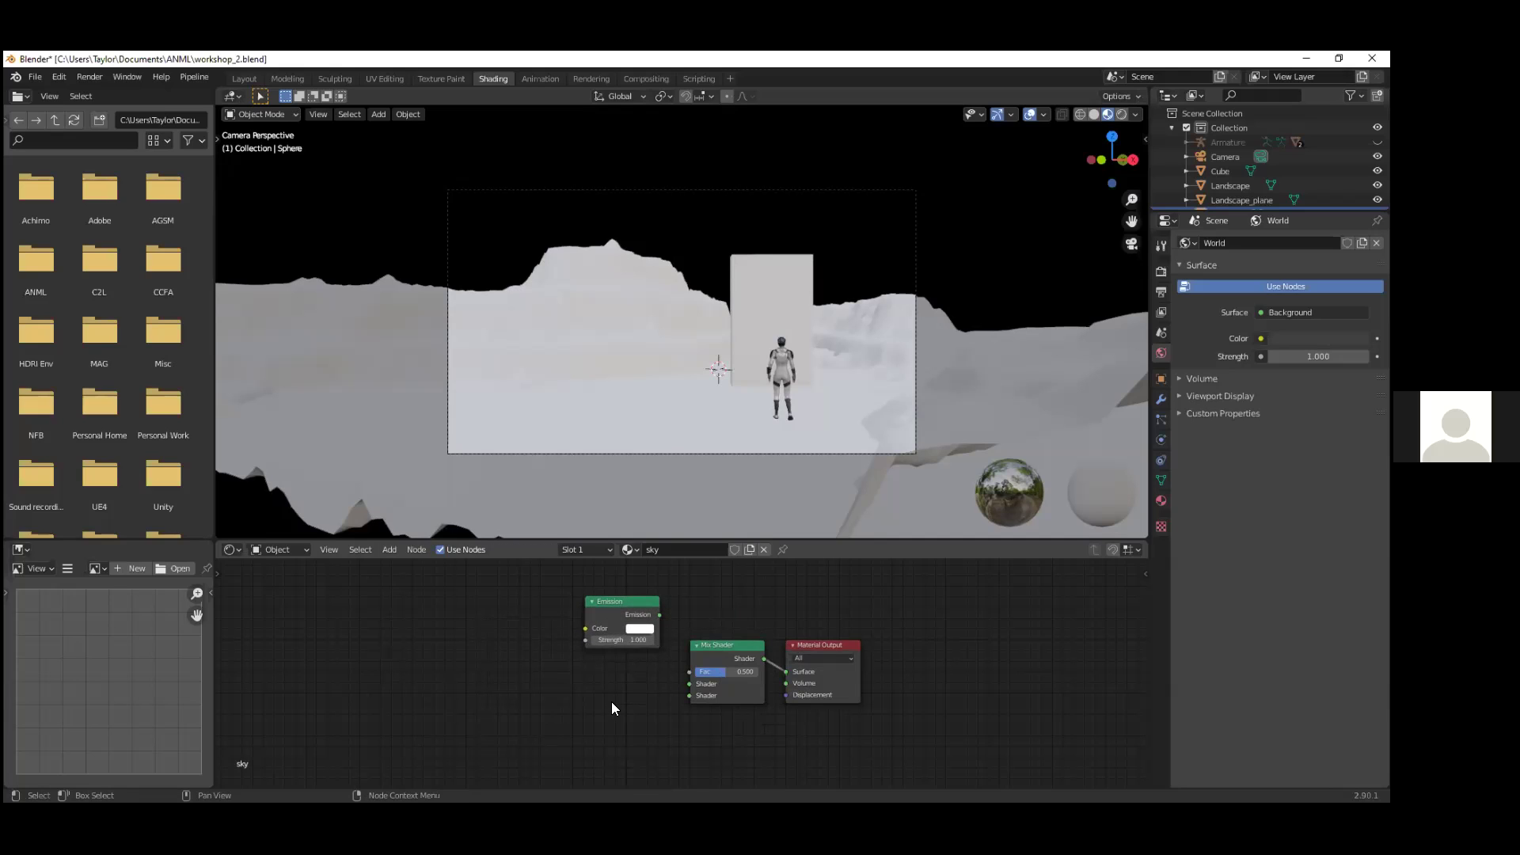
Step: Add a Transparent BSDF node directly below the Emission node in the sky material
key(shift+a)
click(602, 631)
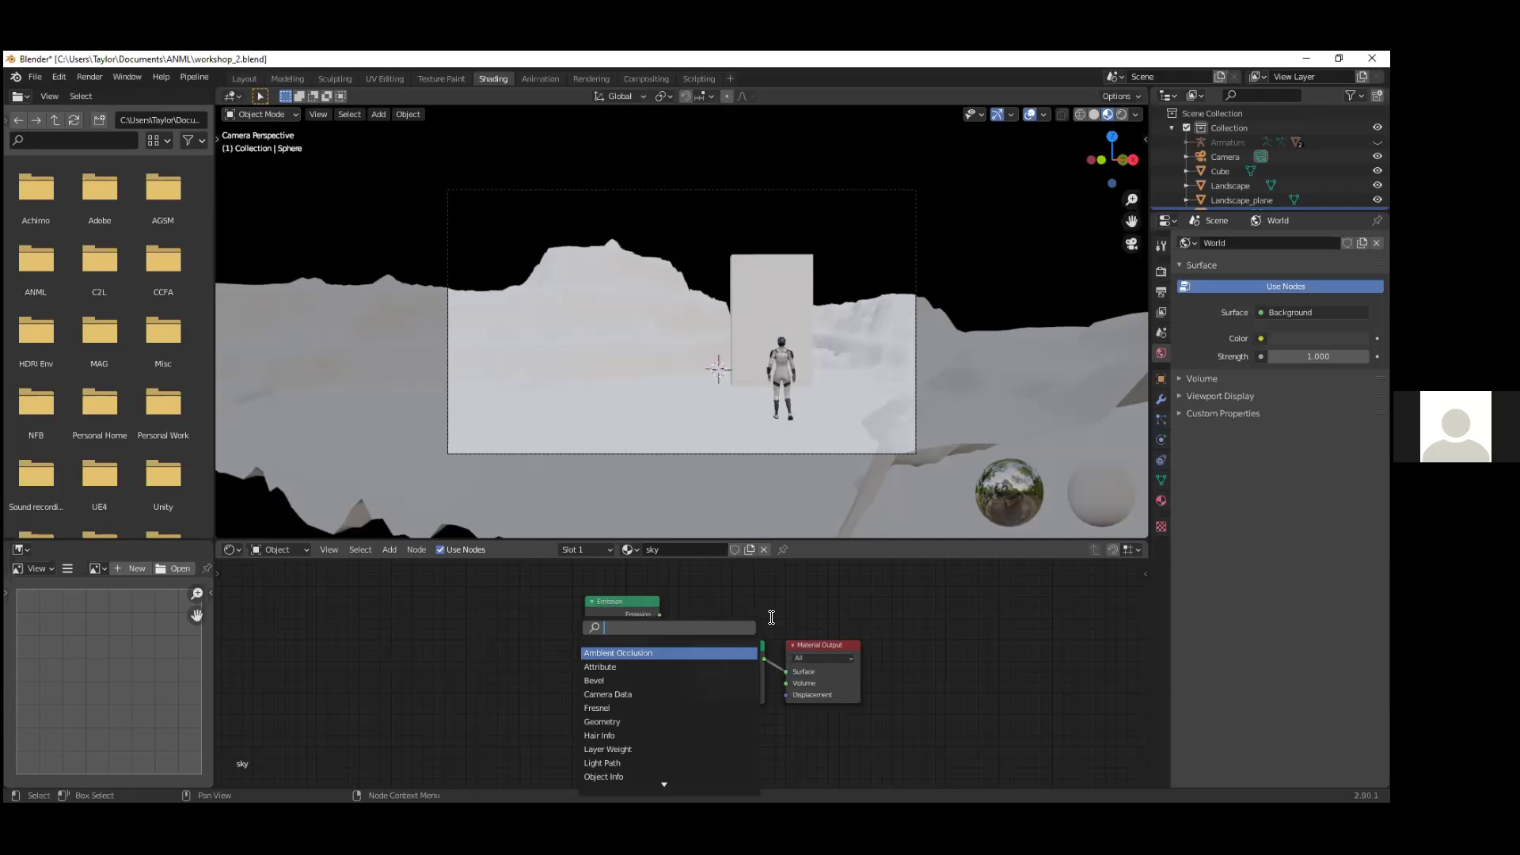
text(tra)
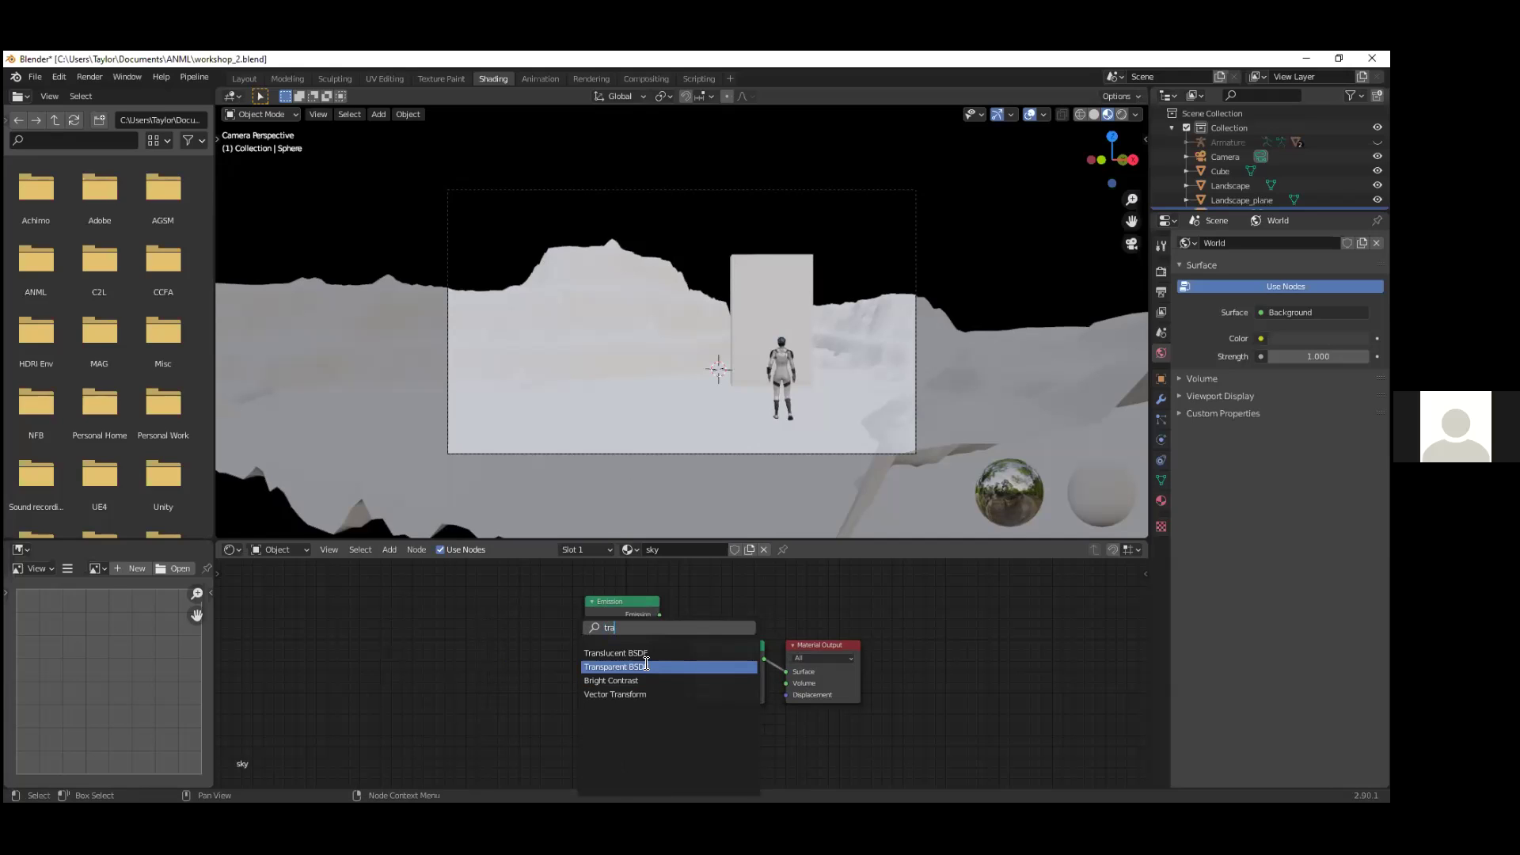
click(646, 666)
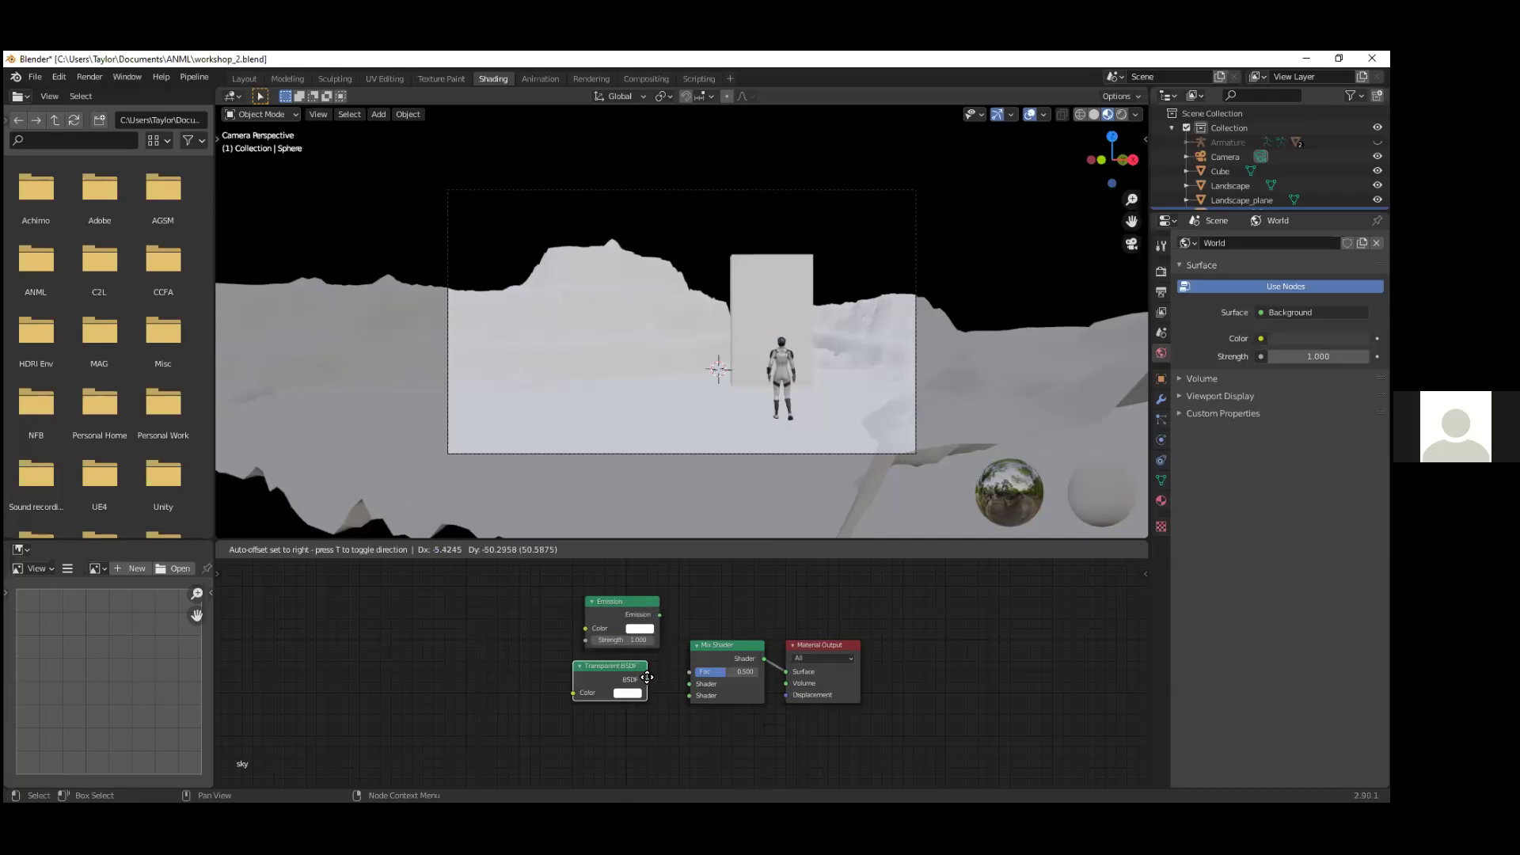
click(659, 704)
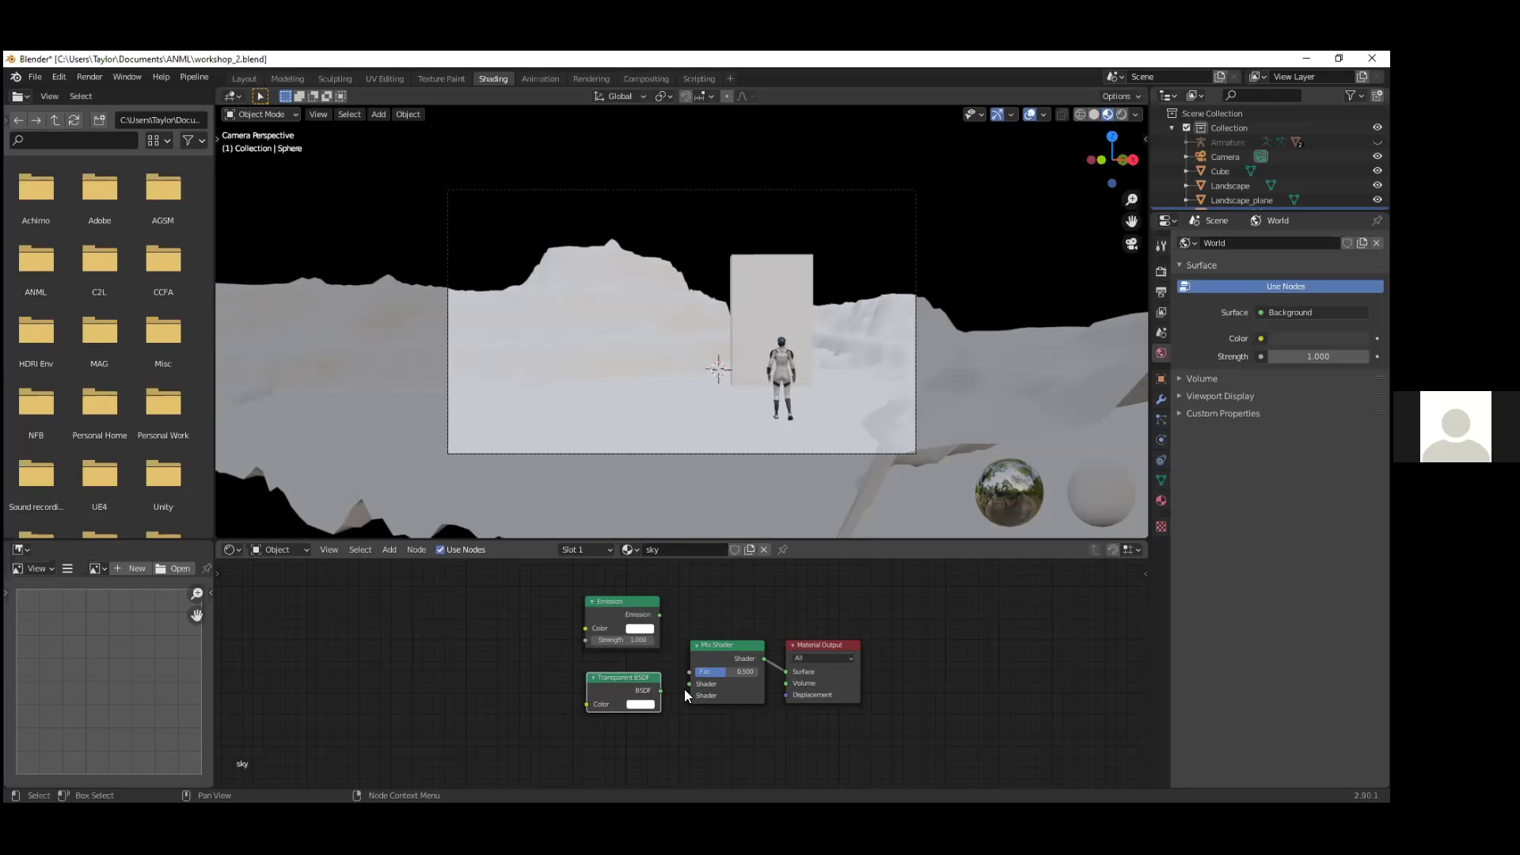
Step: Connect Emission to the Mix Shader's first Shader input and Transparent BSDF to its second, and save the file
drag(689, 682, 659, 614)
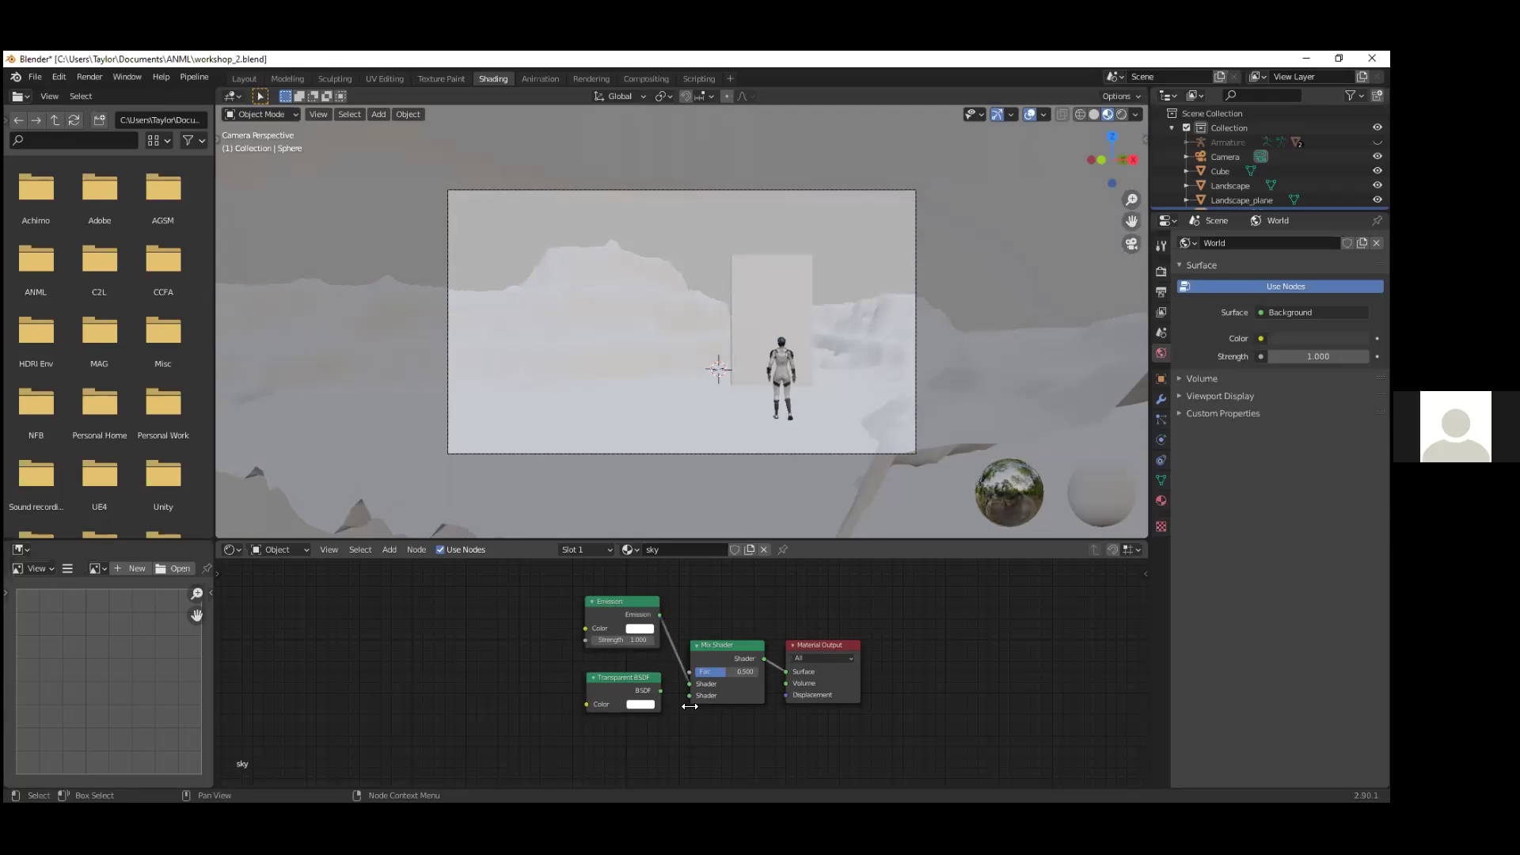
drag(687, 694, 658, 687)
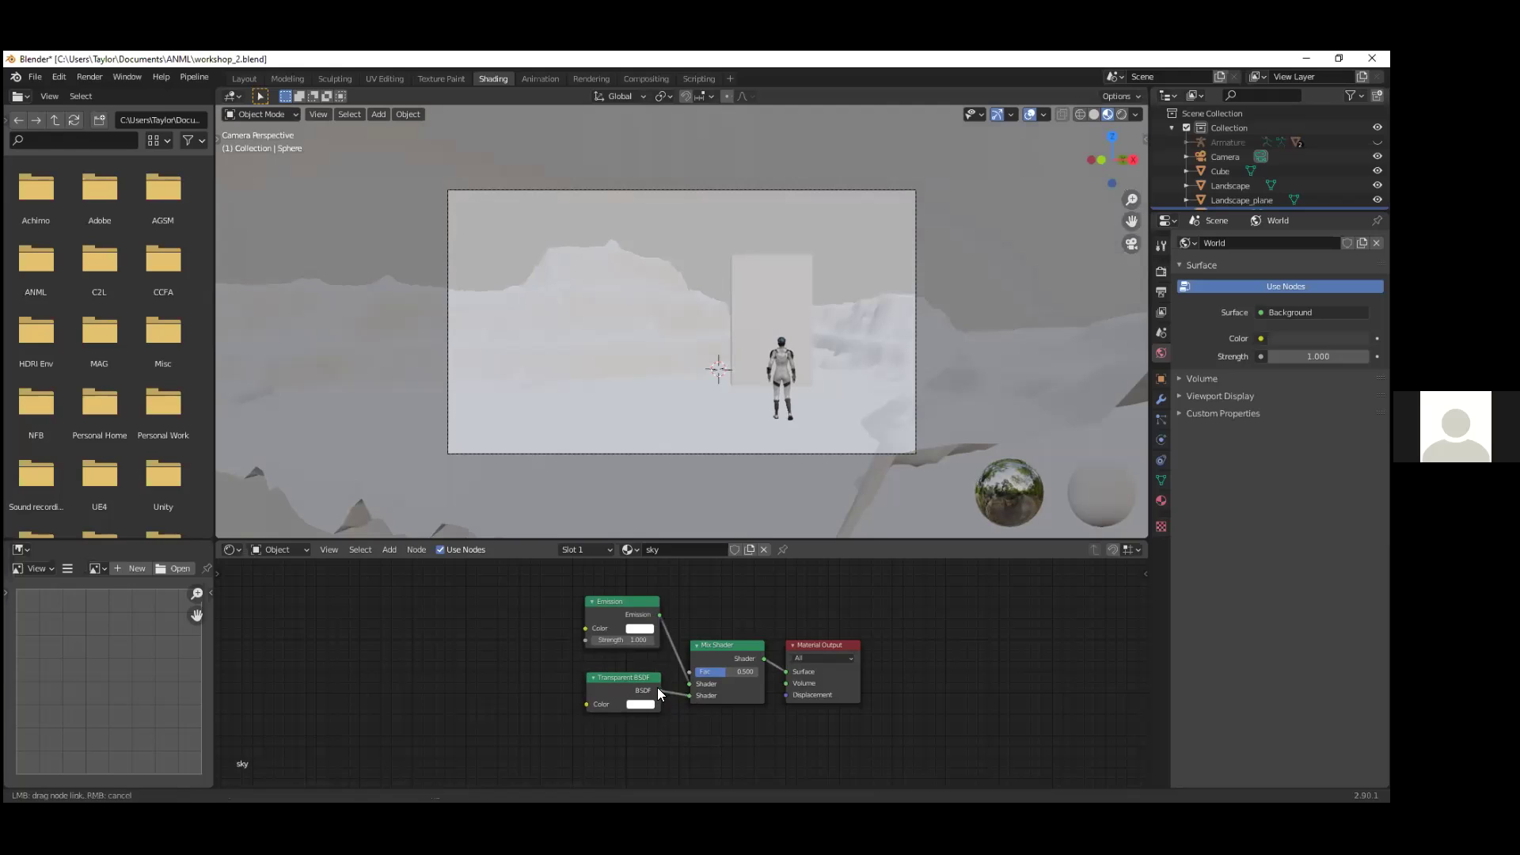
middle_drag(504, 662, 635, 661)
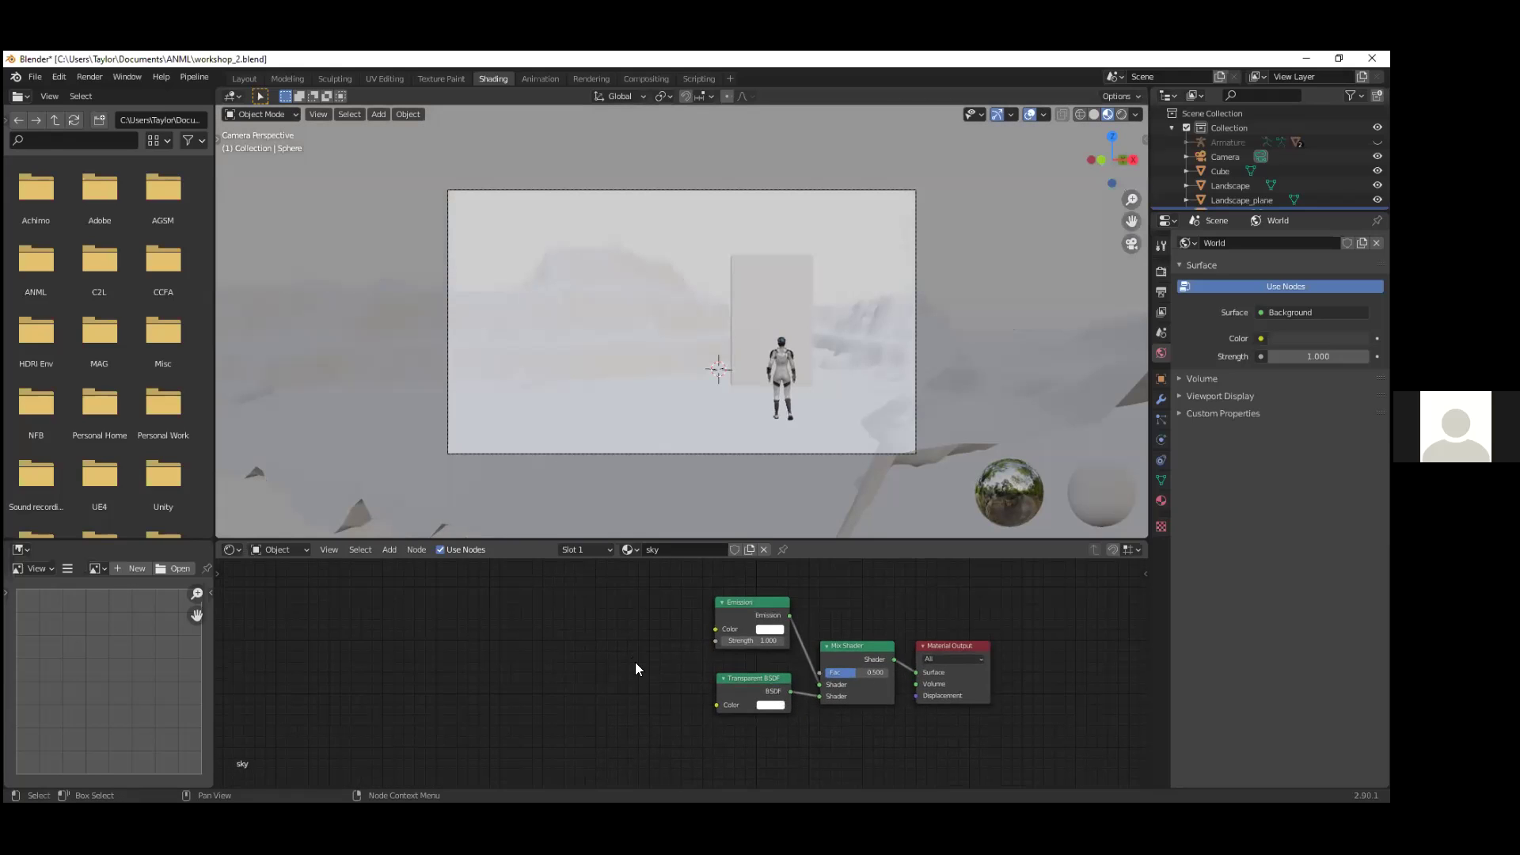
key(ctrl+s)
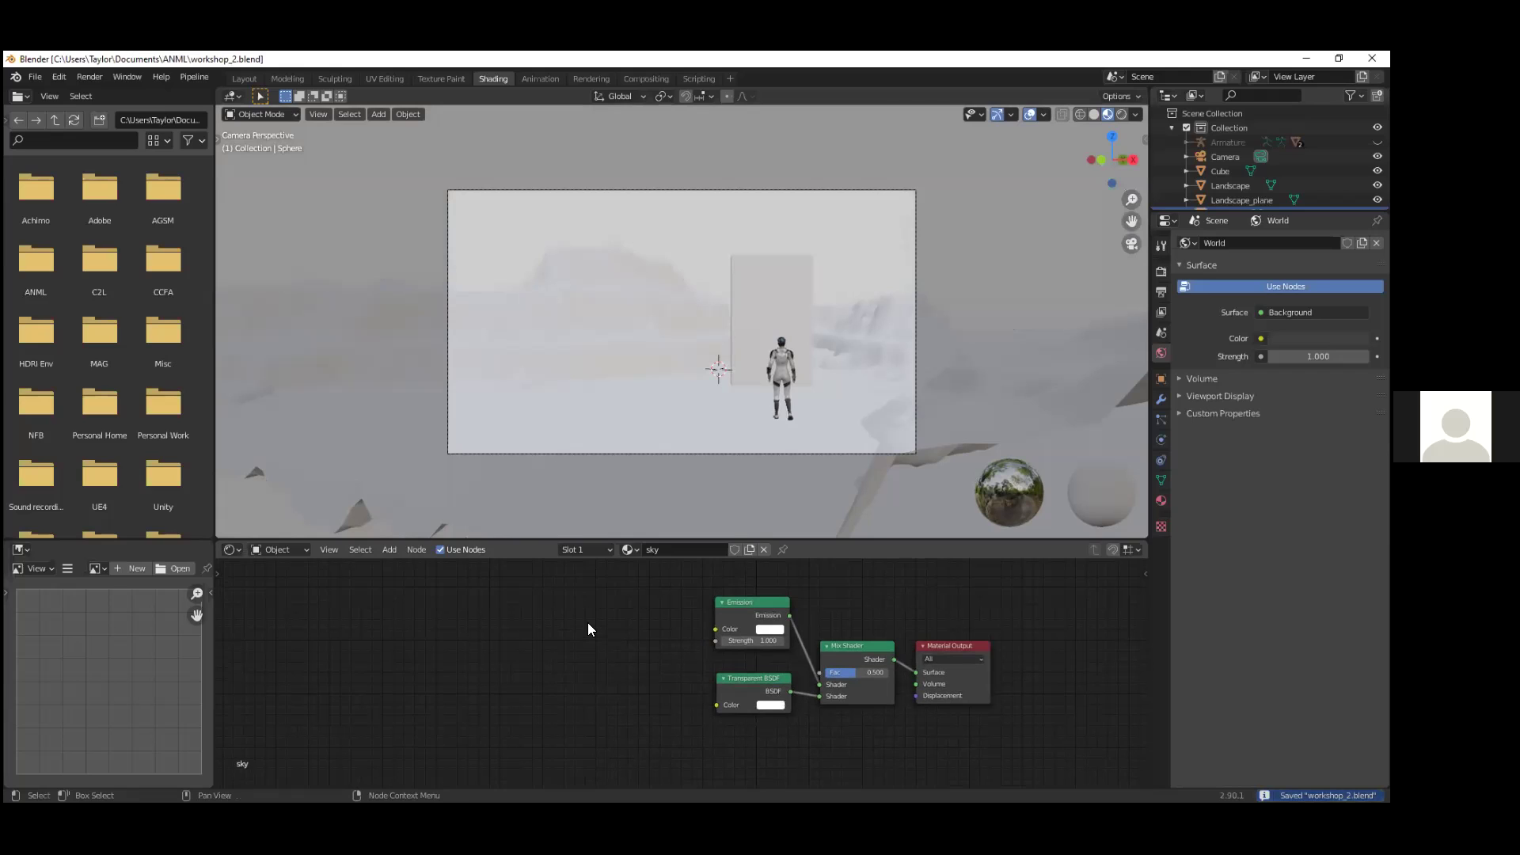
Step: Add a ColorRamp node ahead of the Emission node and connect its Color output to the Emission Color input
middle_drag(587, 625, 692, 647)
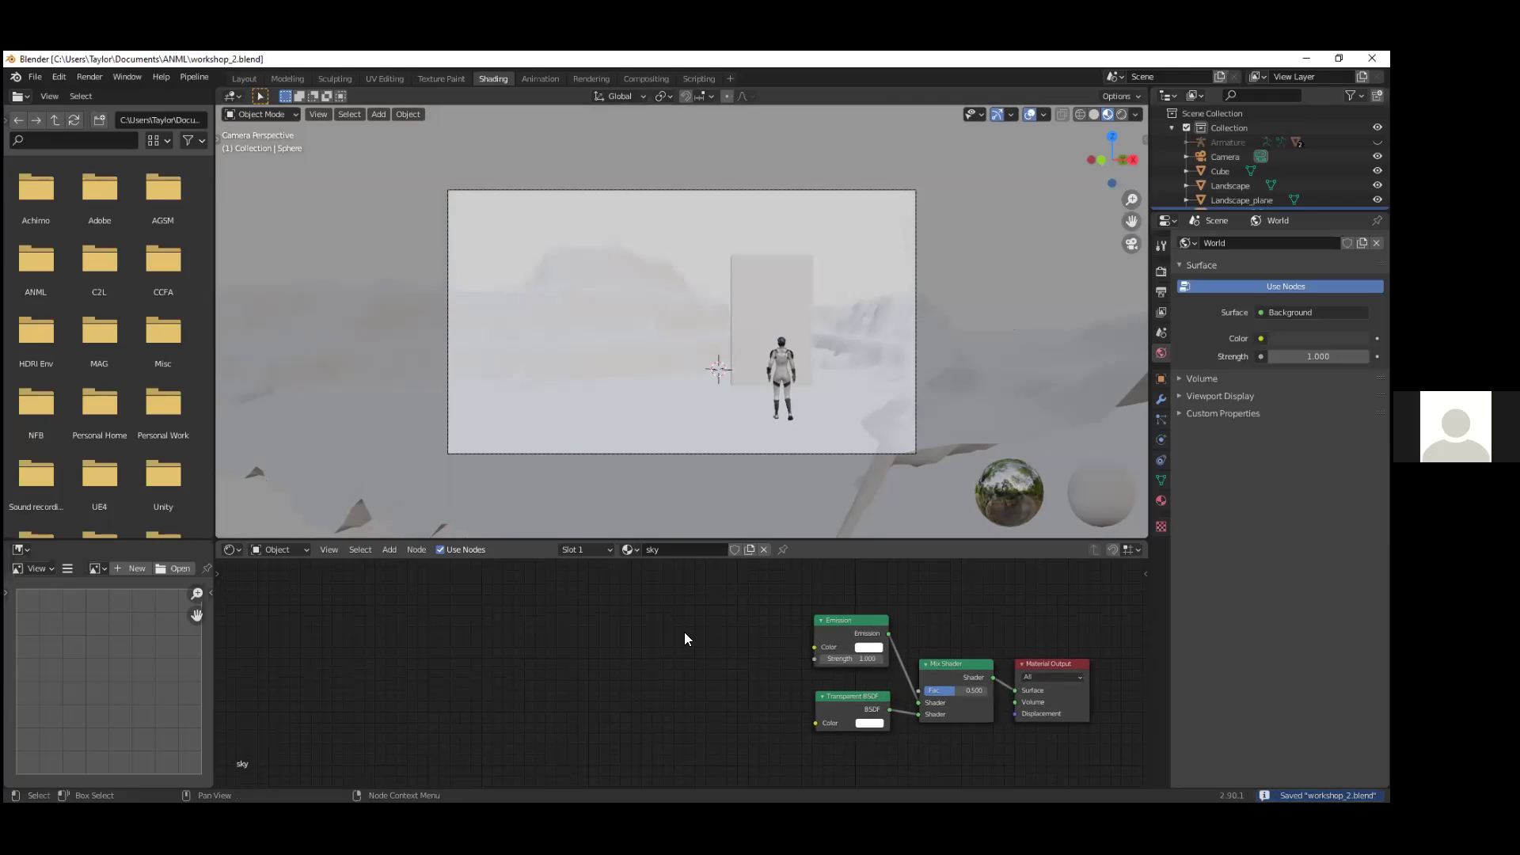
key(shift+a)
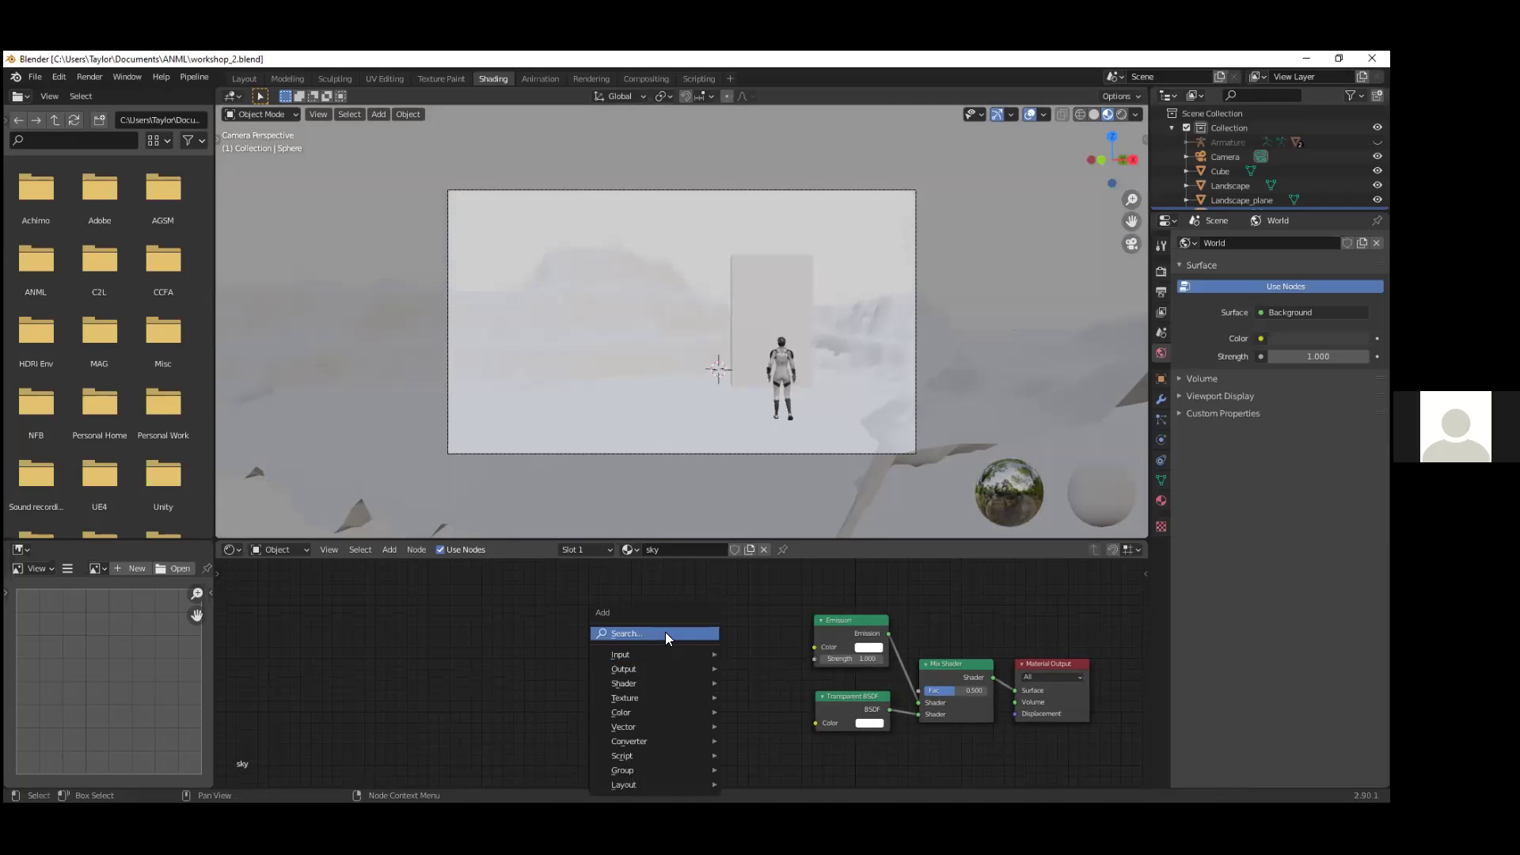
click(665, 632)
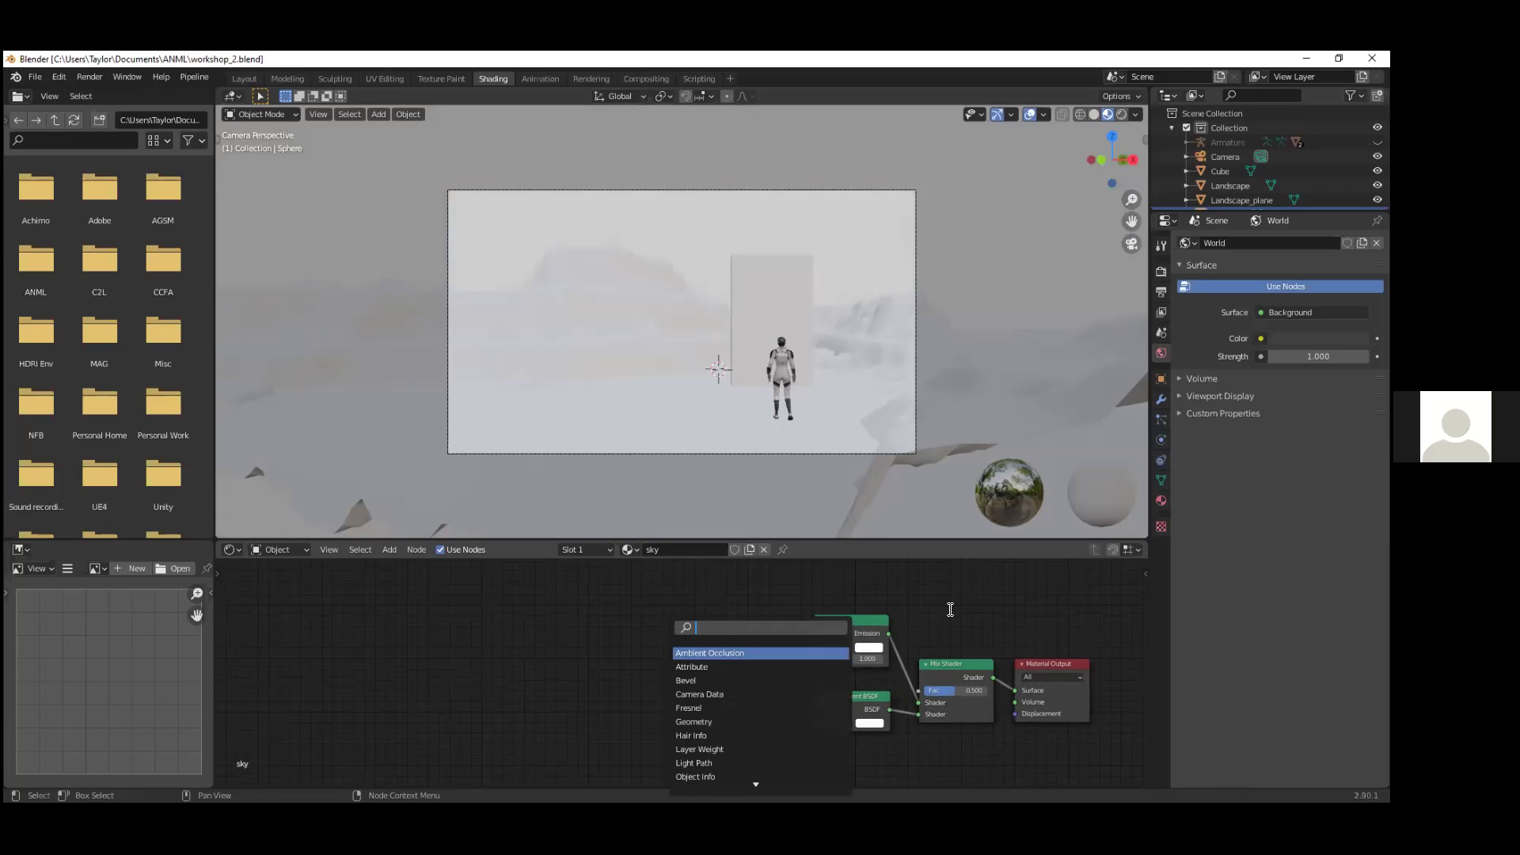
text(co)
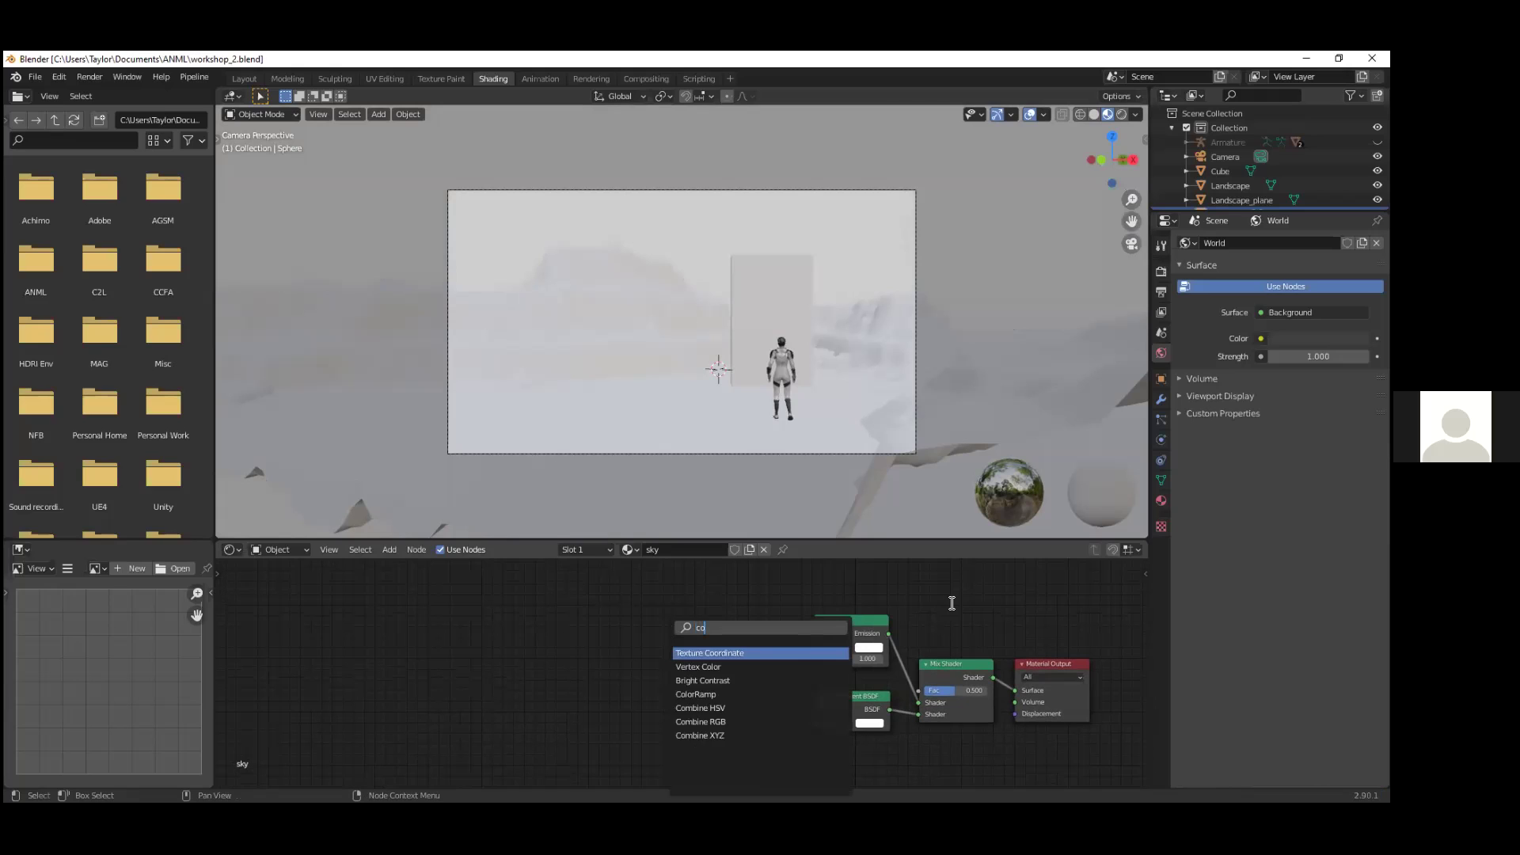
click(717, 694)
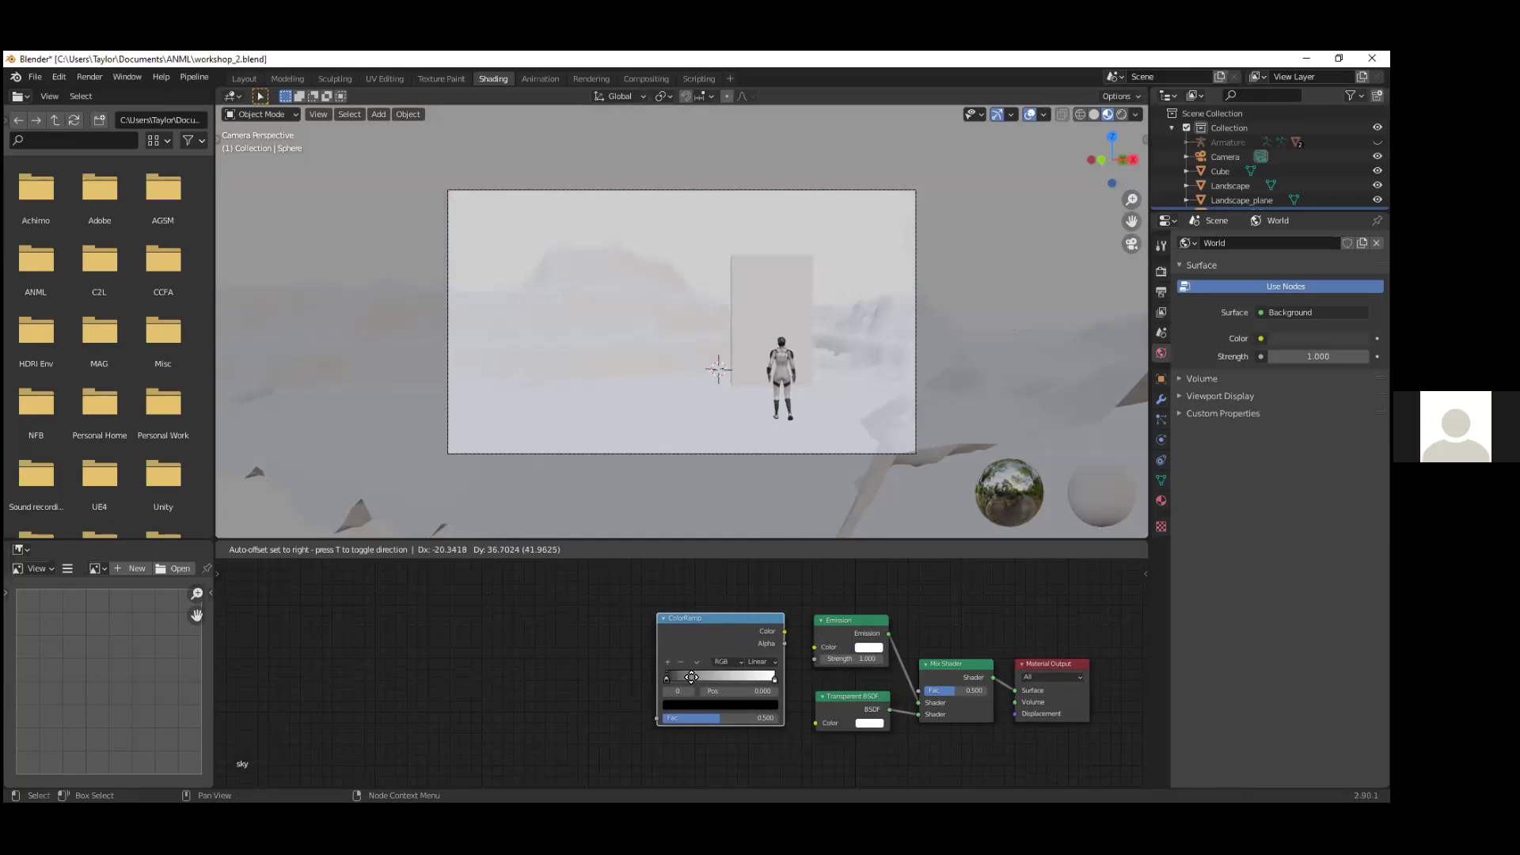
click(691, 678)
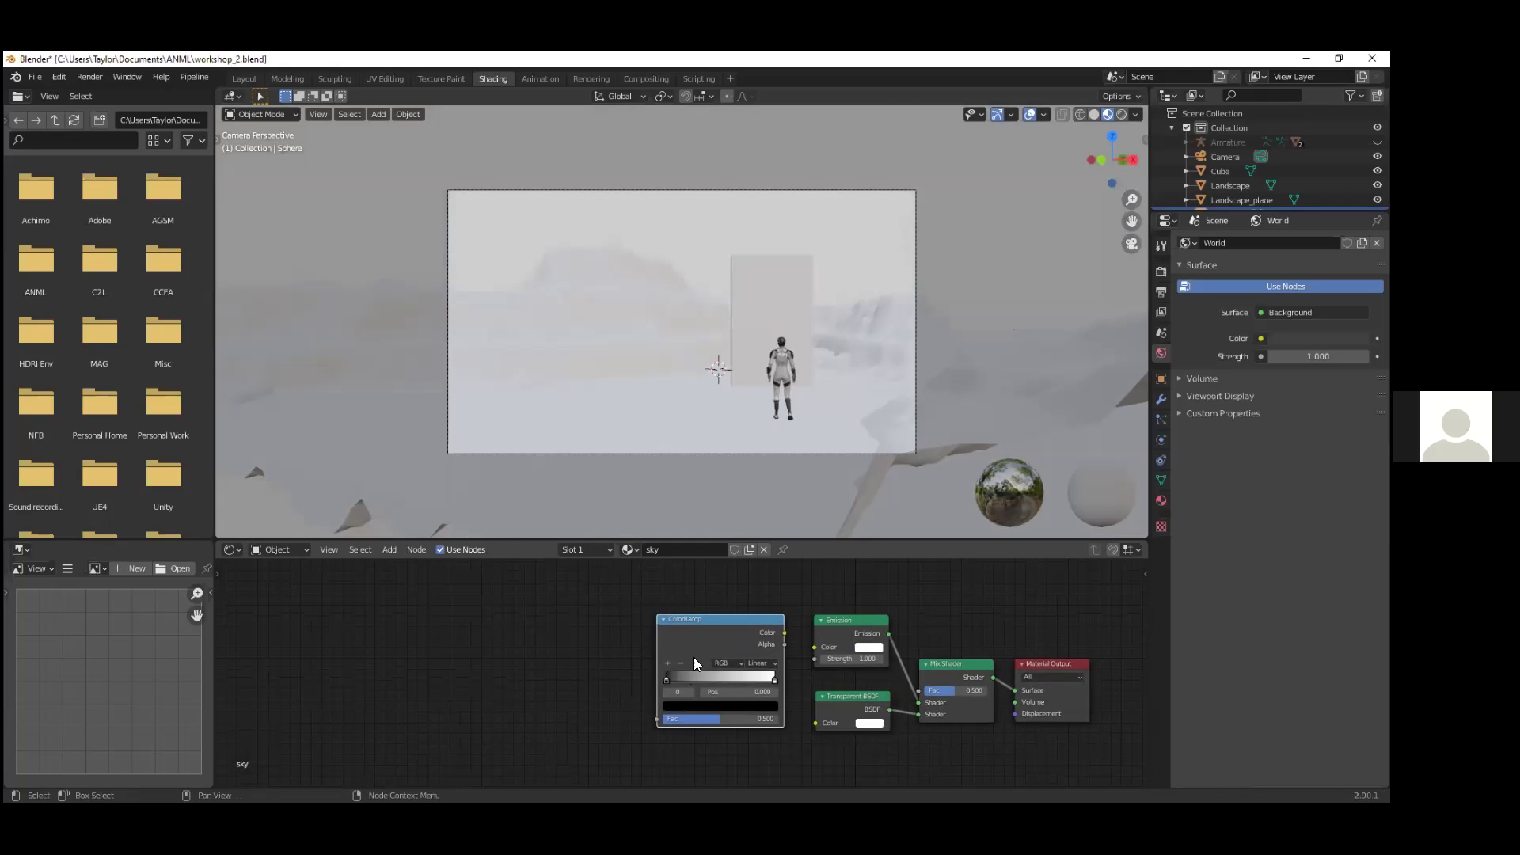
drag(785, 633, 814, 644)
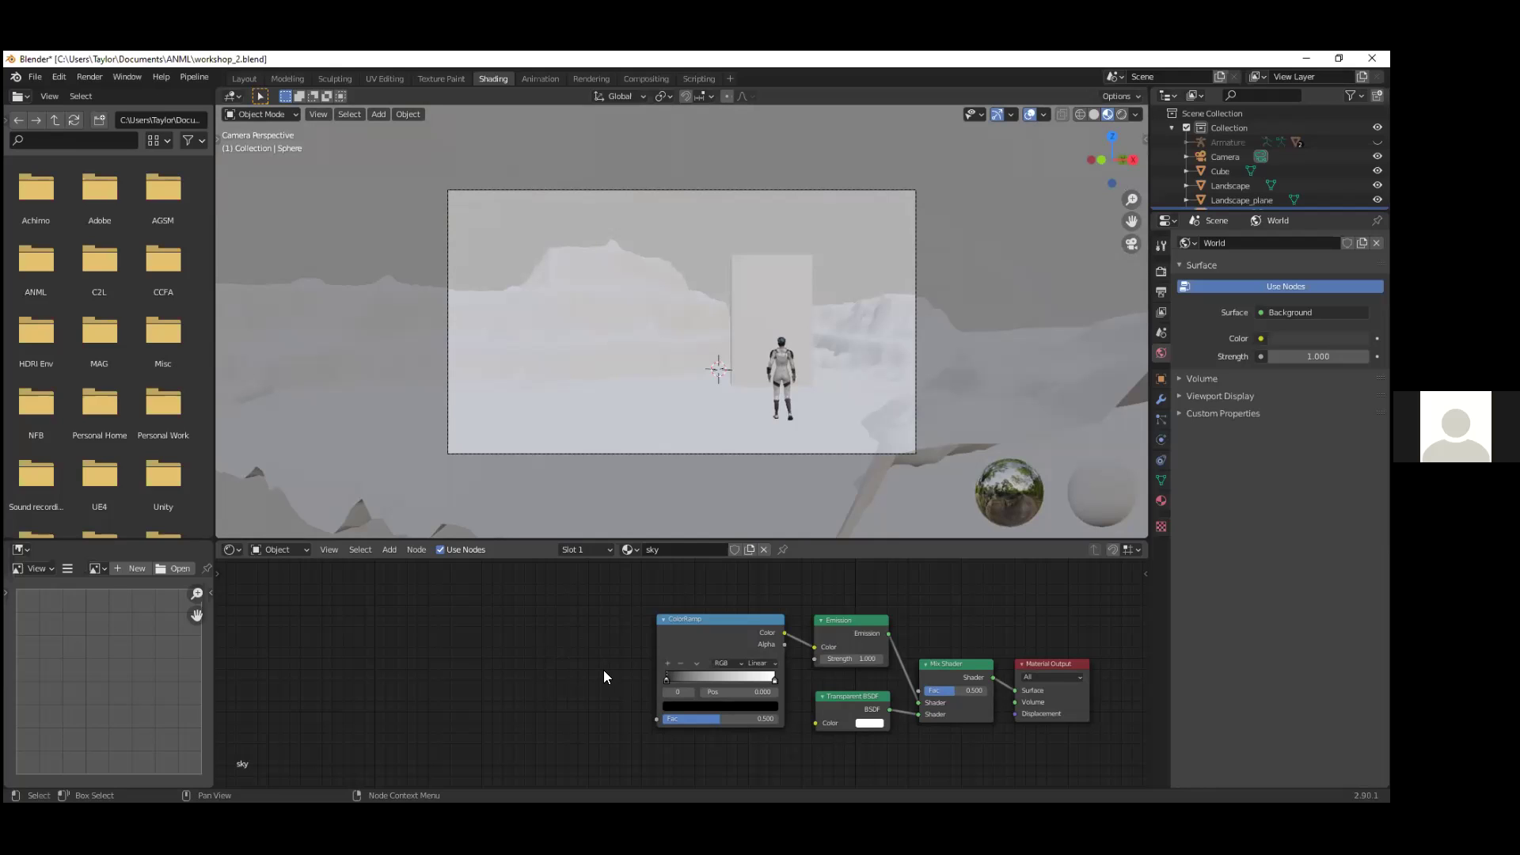
Step: Add a Gradient Texture node ahead of the ColorRamp and connect its Color output to the ramp's Fac input
middle_drag(573, 629, 642, 651)
scroll(633, 625, up, 2)
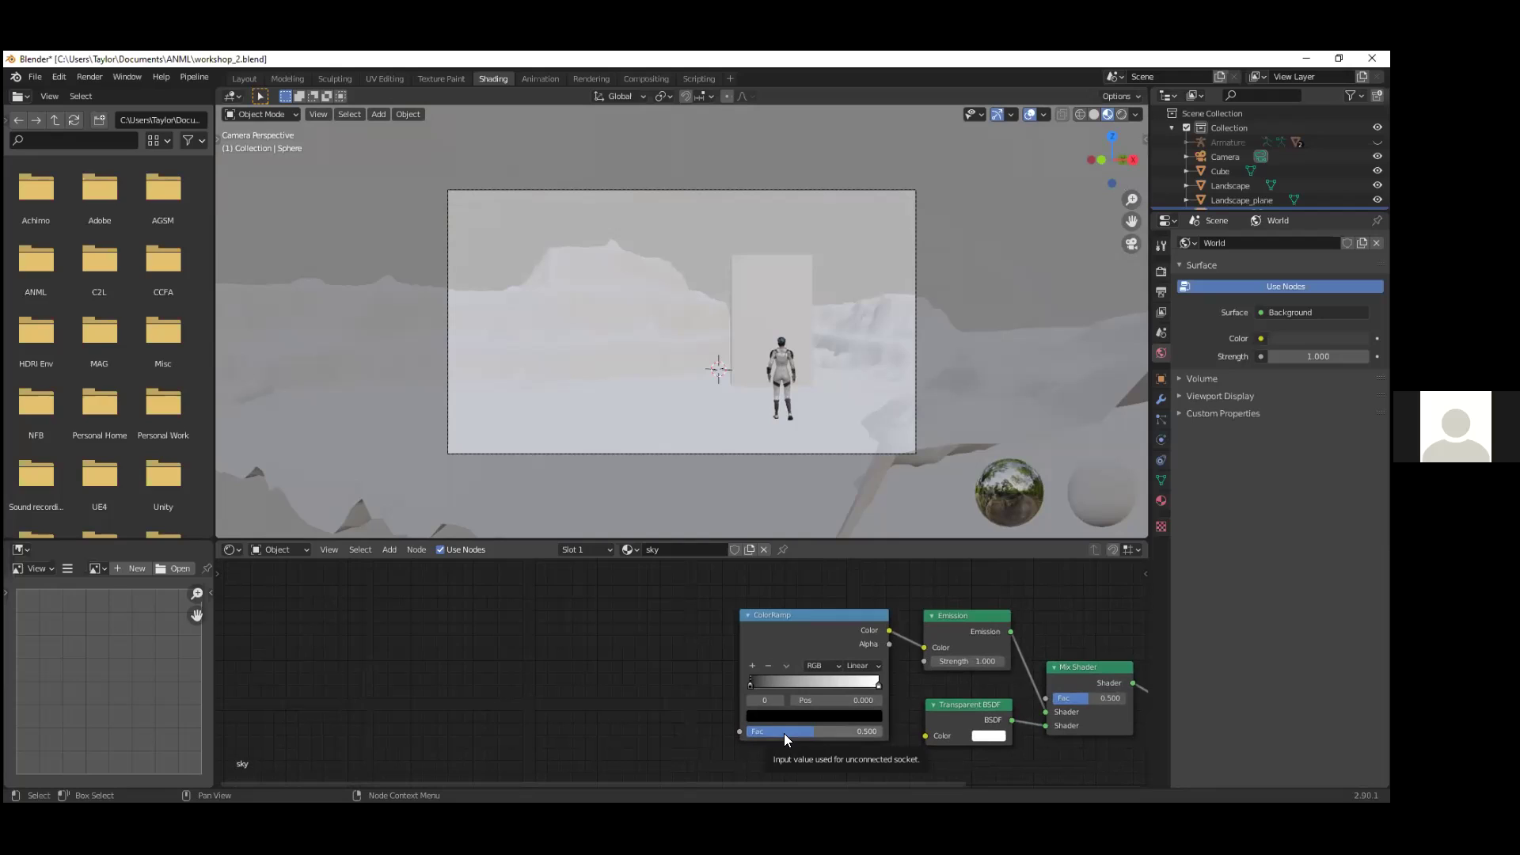
key(shift+a)
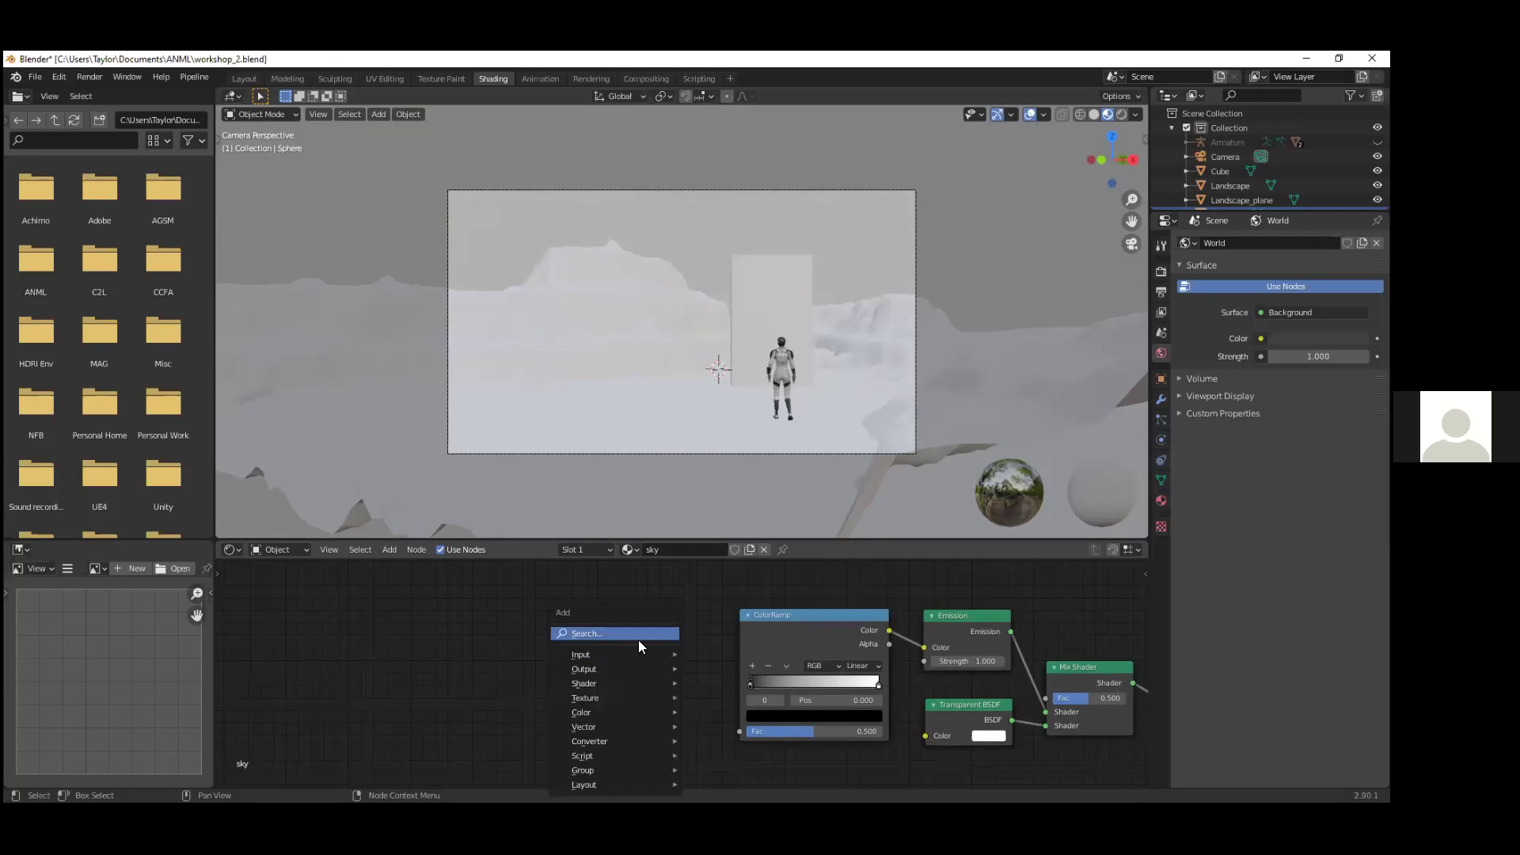
click(619, 633)
text(grad)
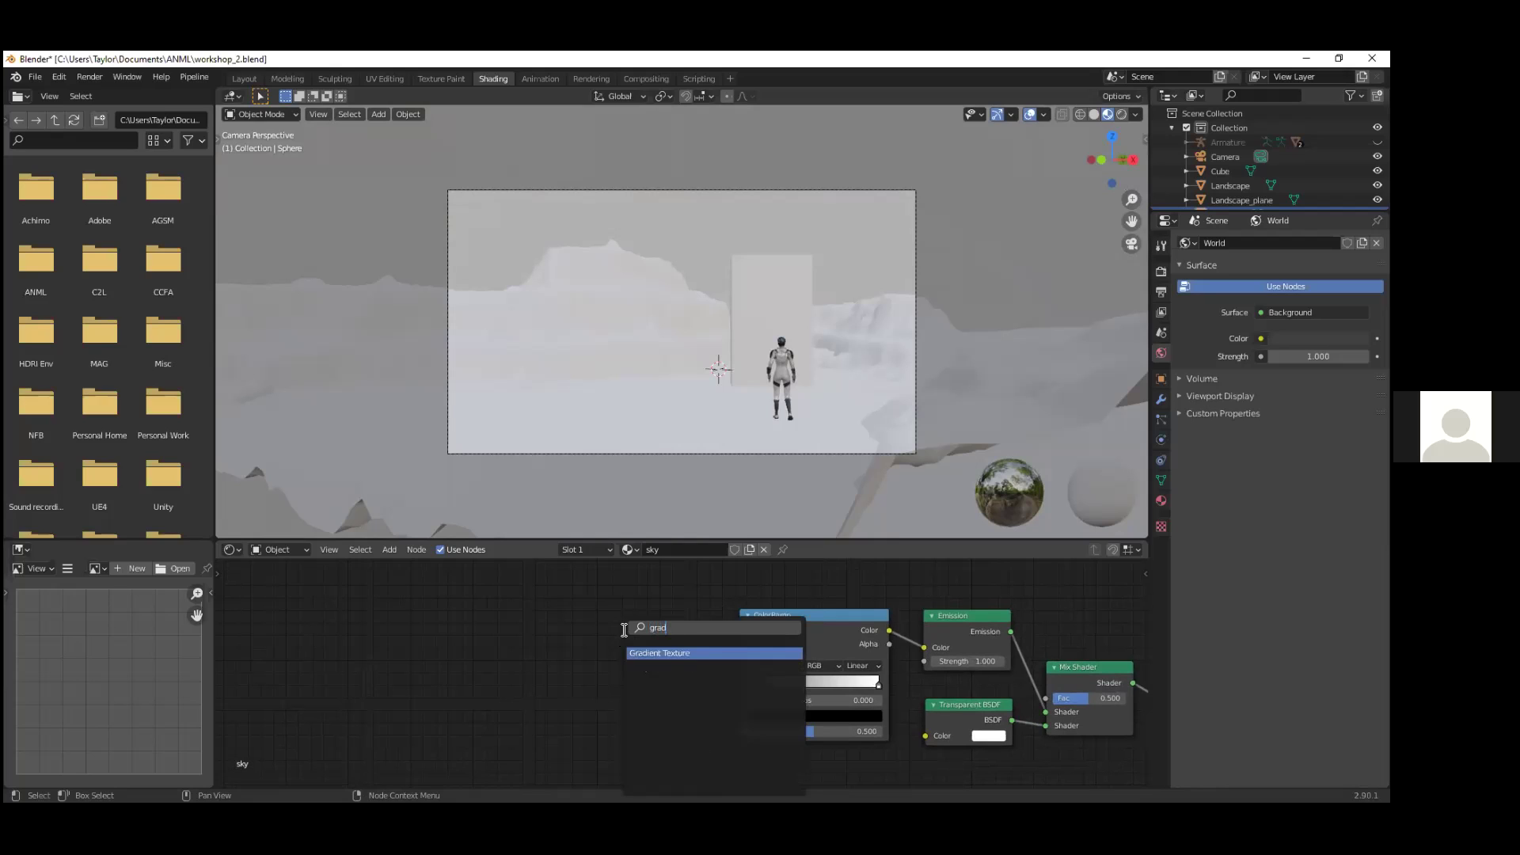
click(669, 653)
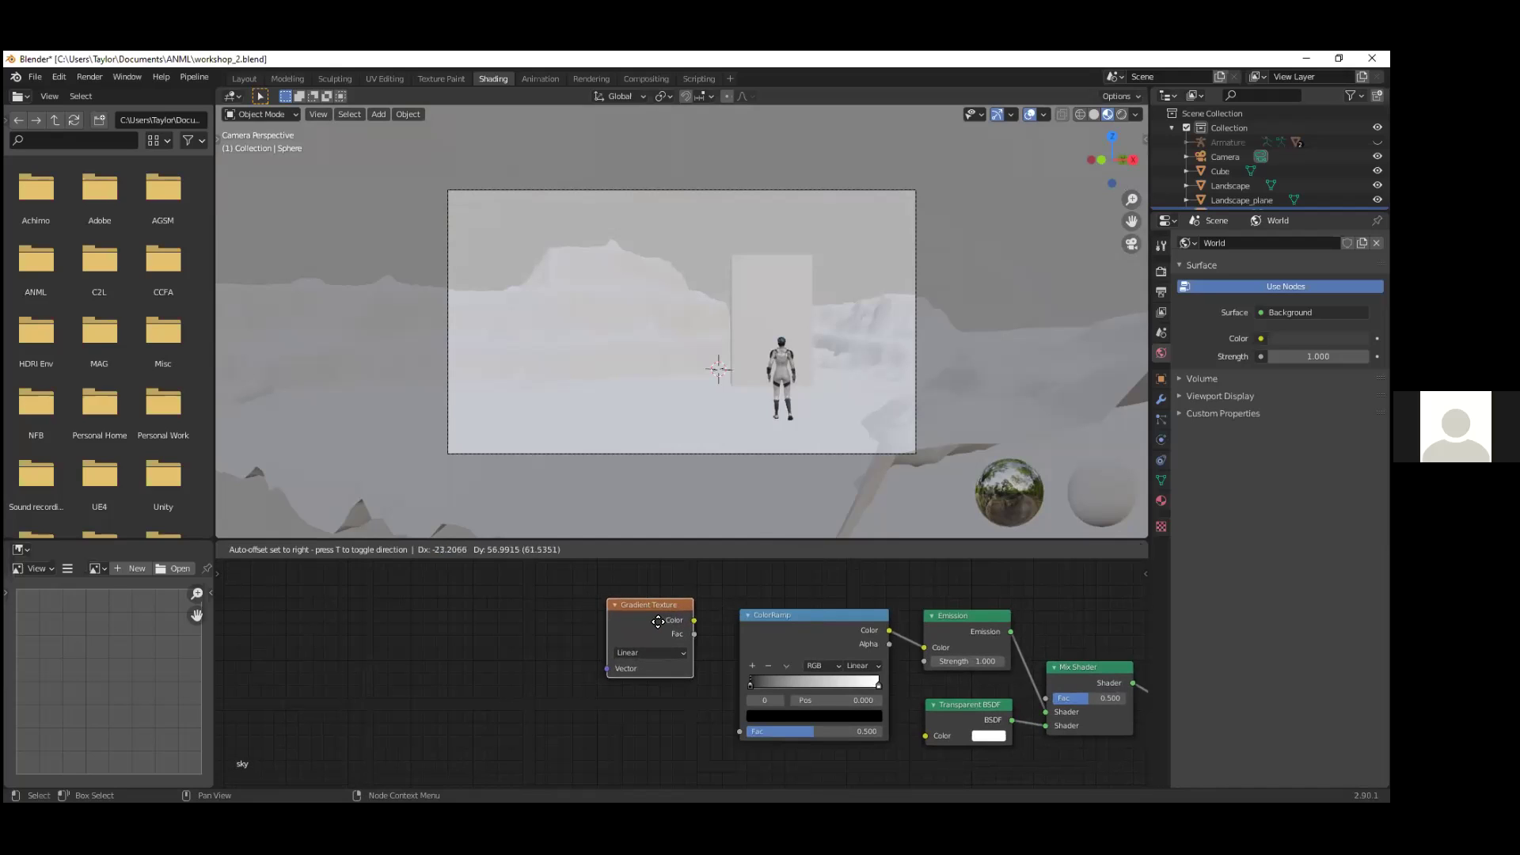
click(672, 627)
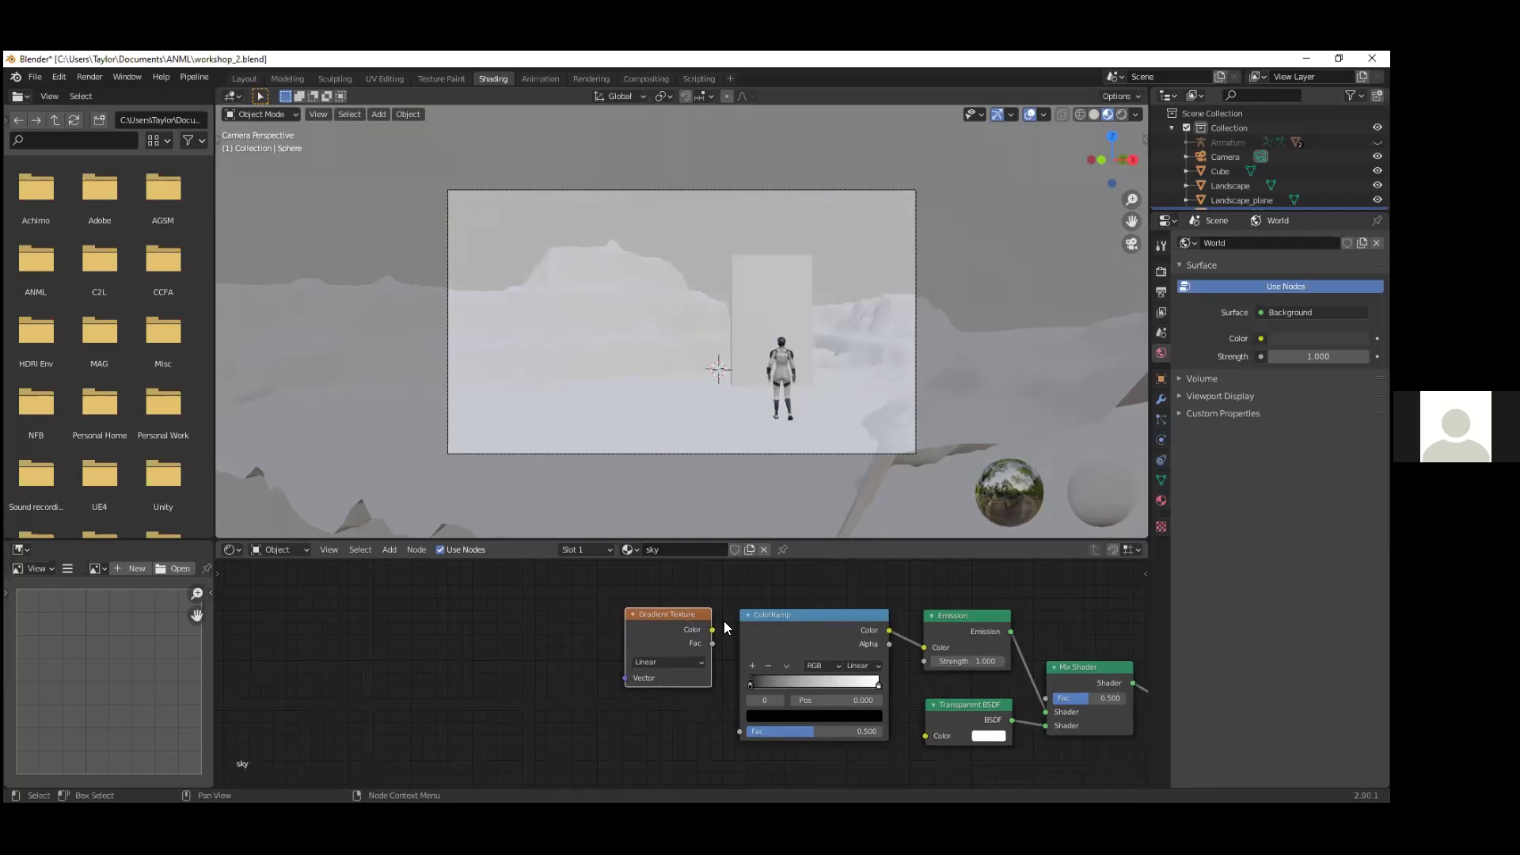
drag(712, 630, 743, 729)
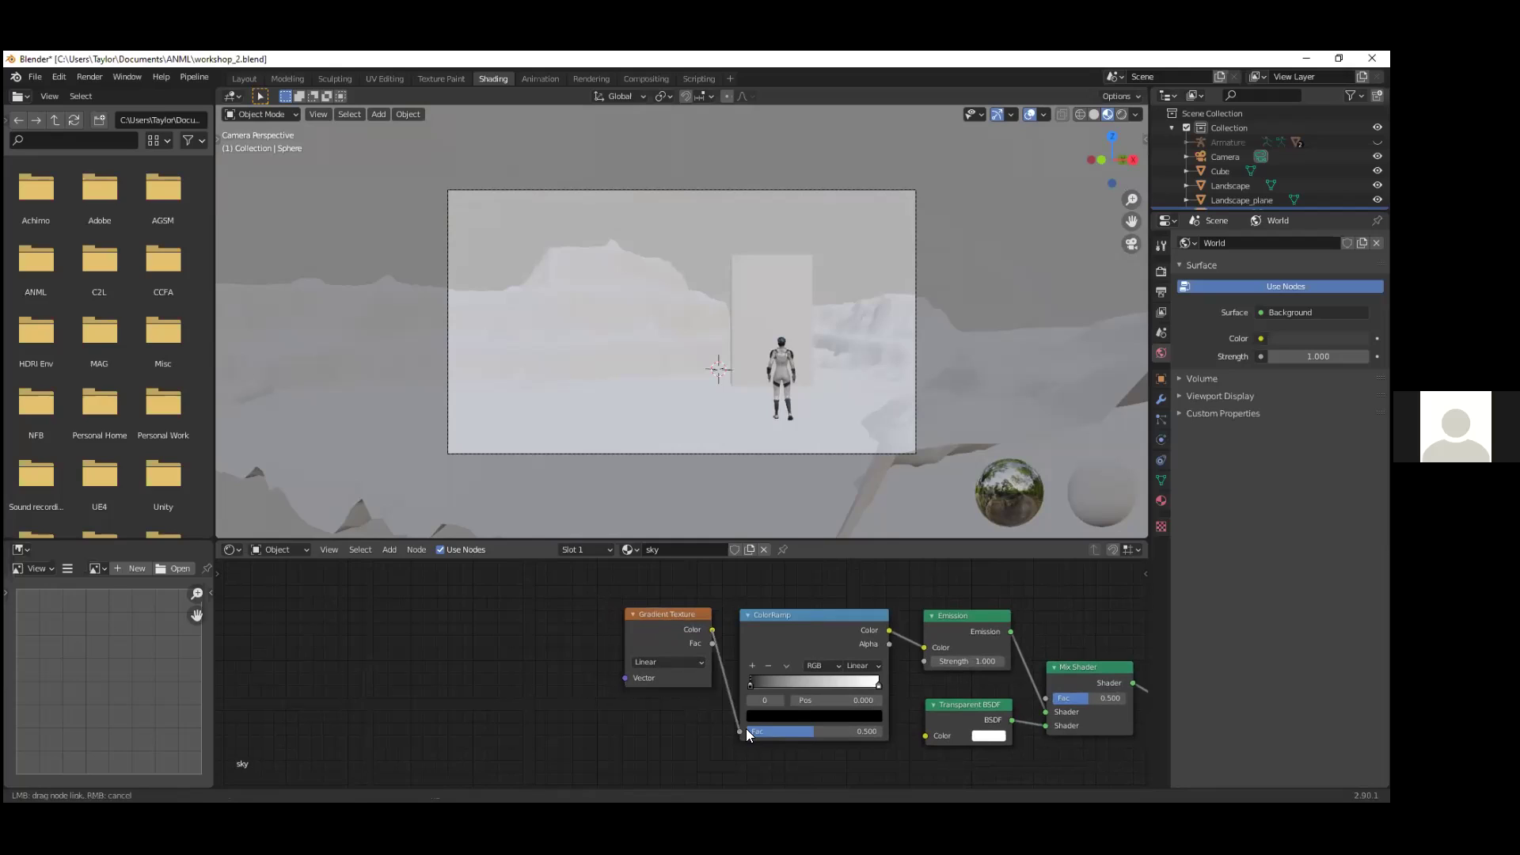
Step: Connect the Gradient Texture's Fac output to the Mix Shader's Fac input and save the file
click(710, 641)
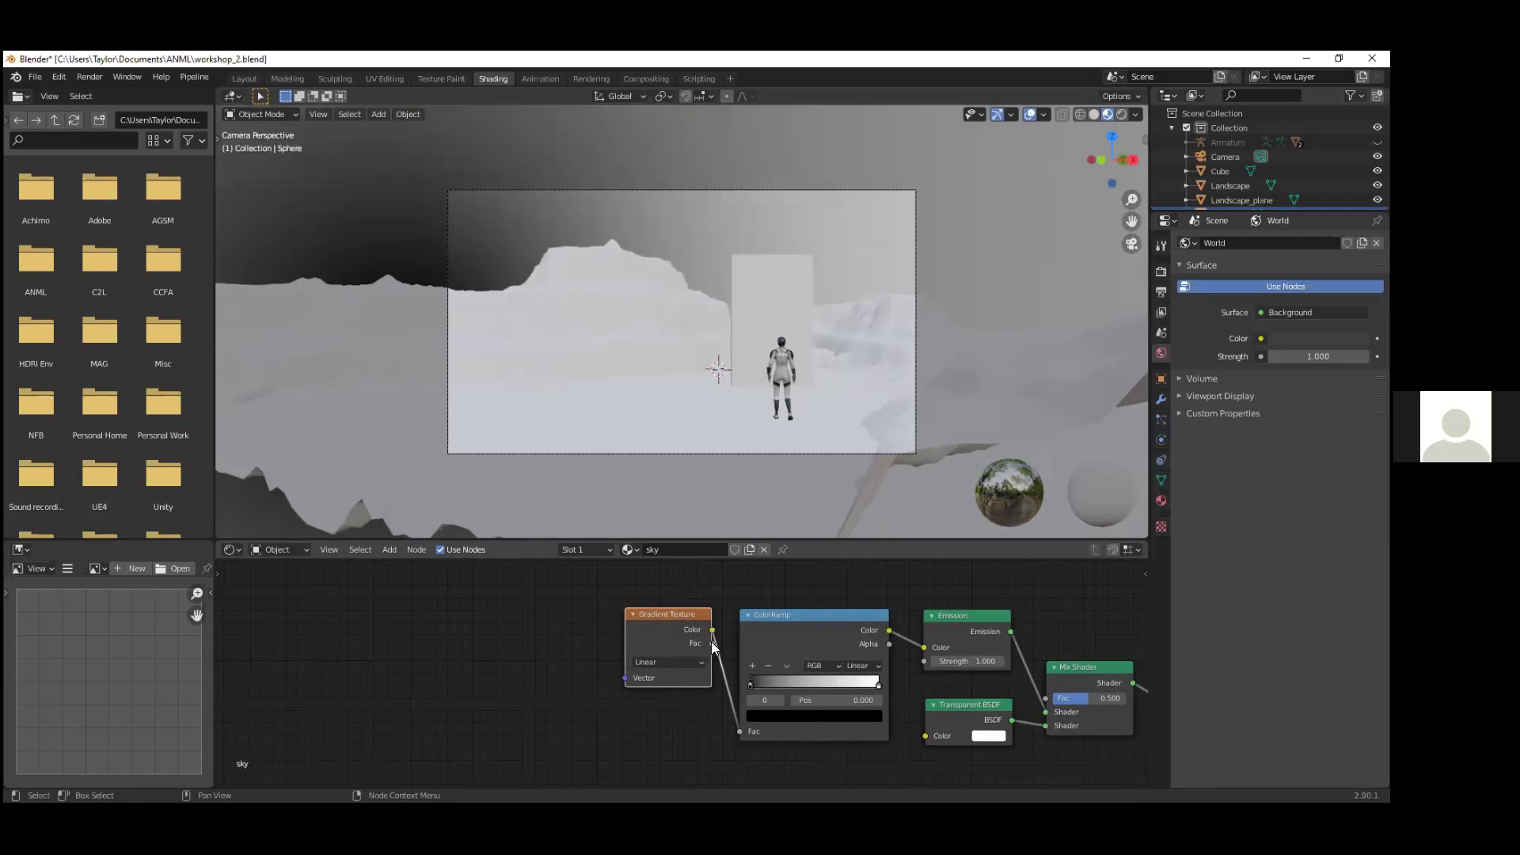
drag(711, 642, 1045, 701)
key(ctrl+s)
Step: Add a Separate XYZ node ahead of the Gradient Texture and connect its Z output to the texture's Vector input
key(shift+a)
click(418, 631)
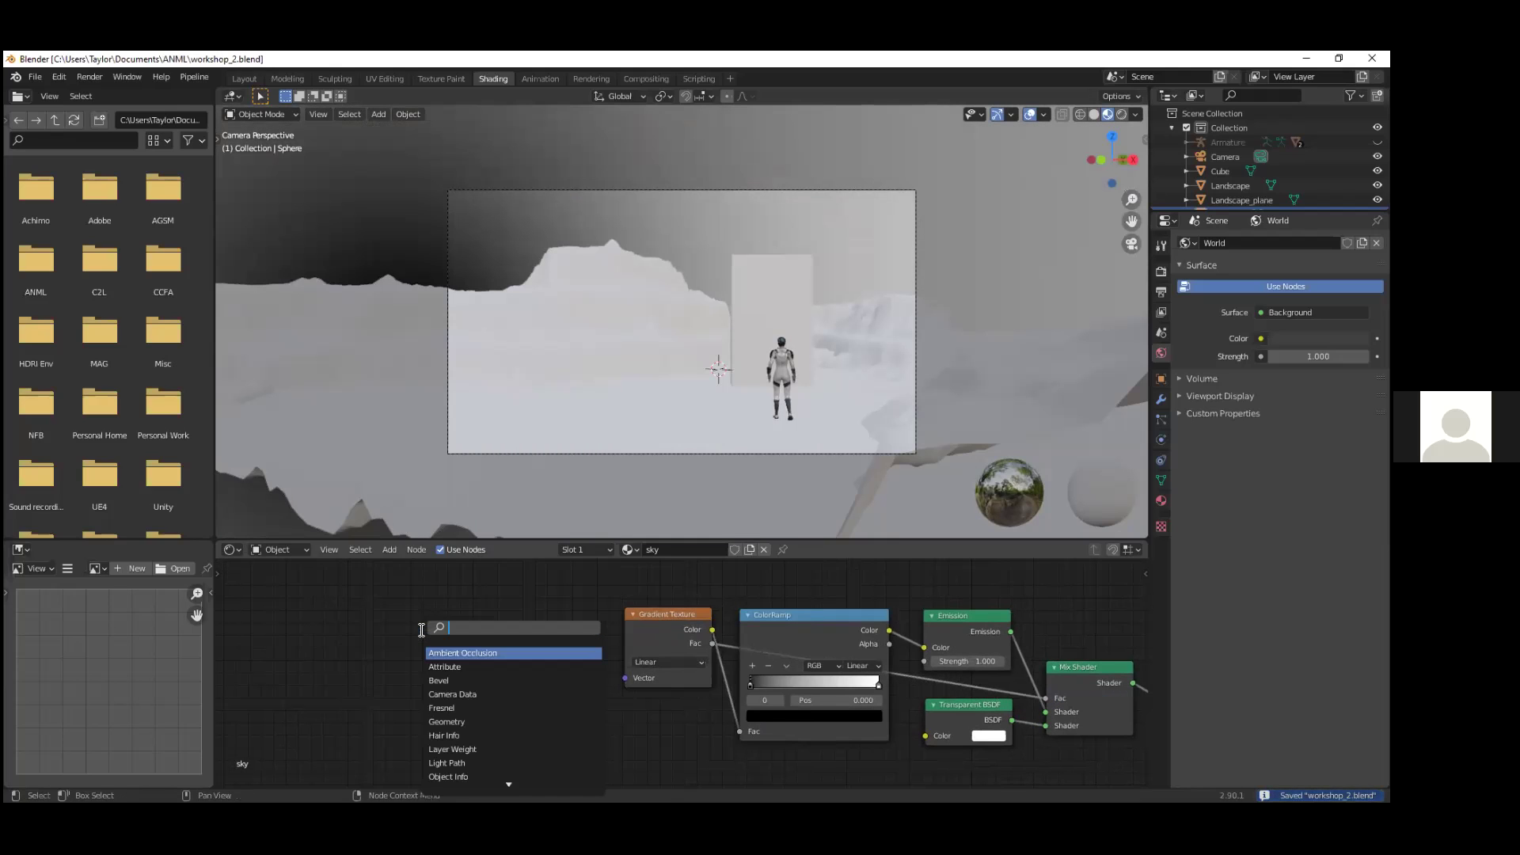
text(sep)
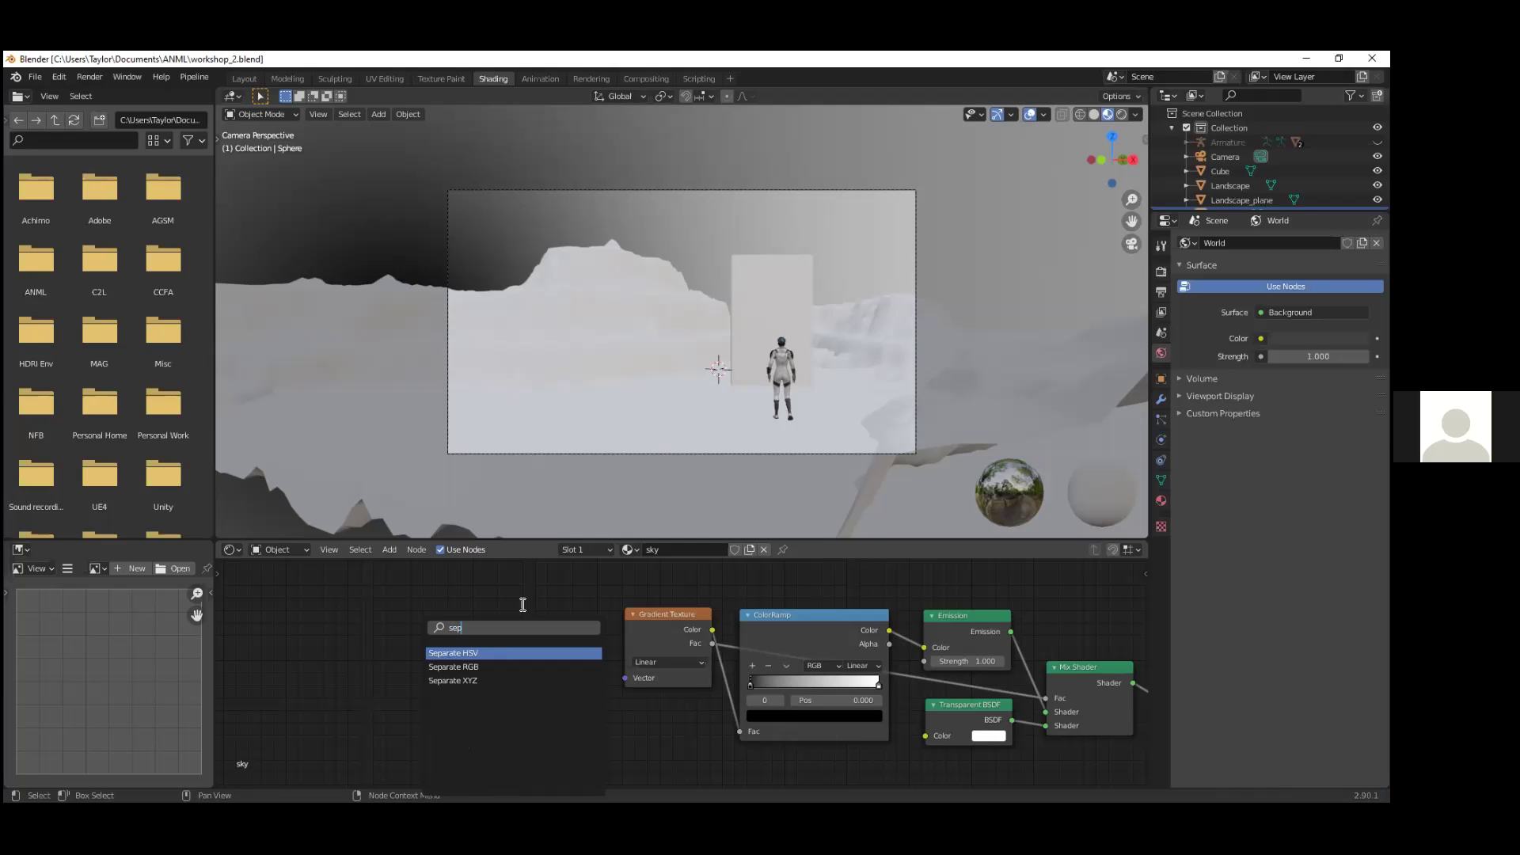
click(495, 683)
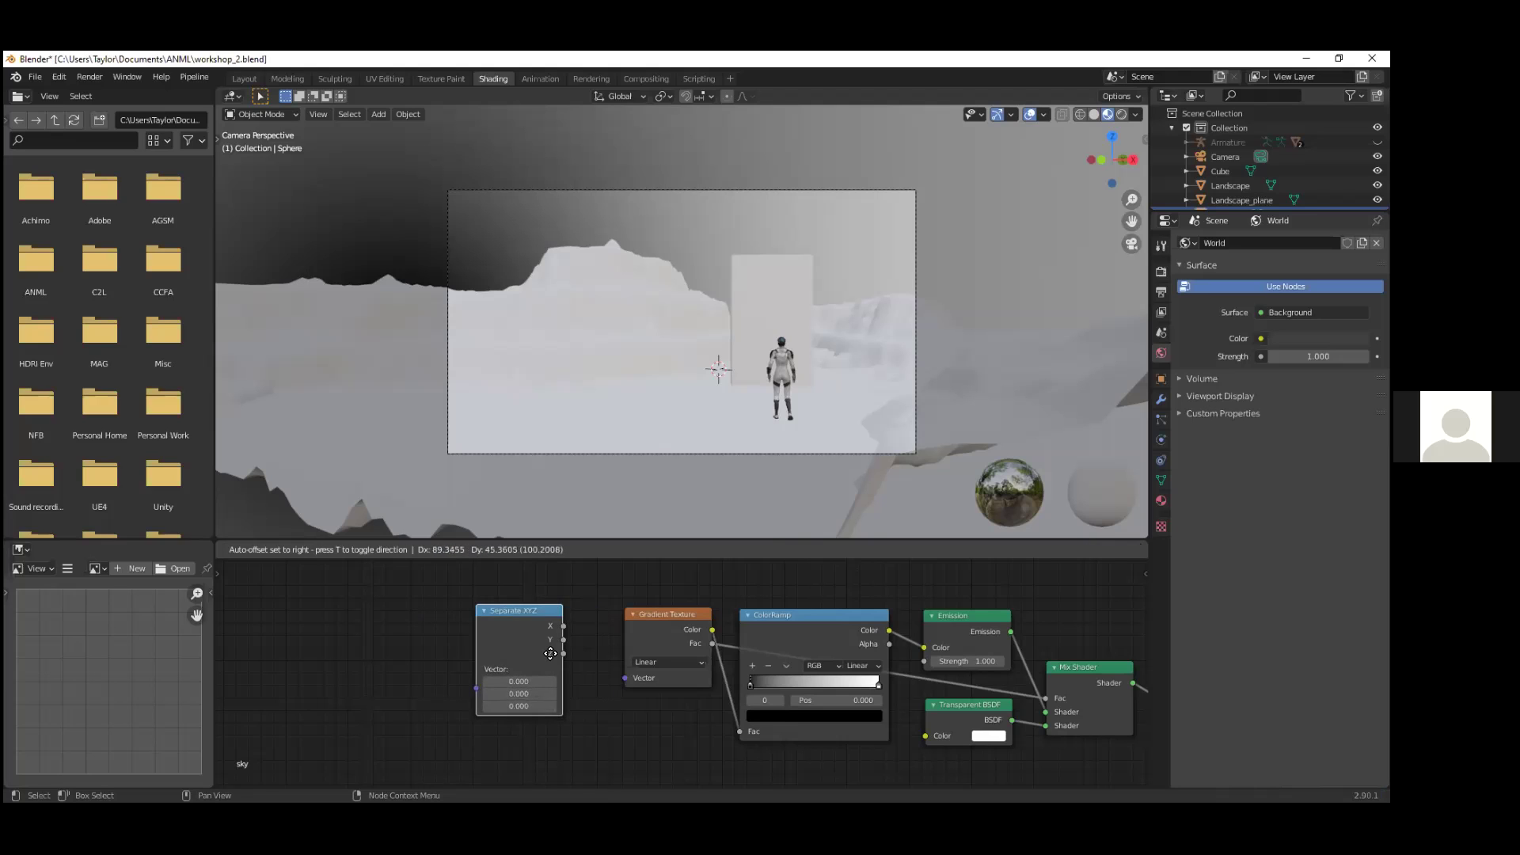
click(579, 658)
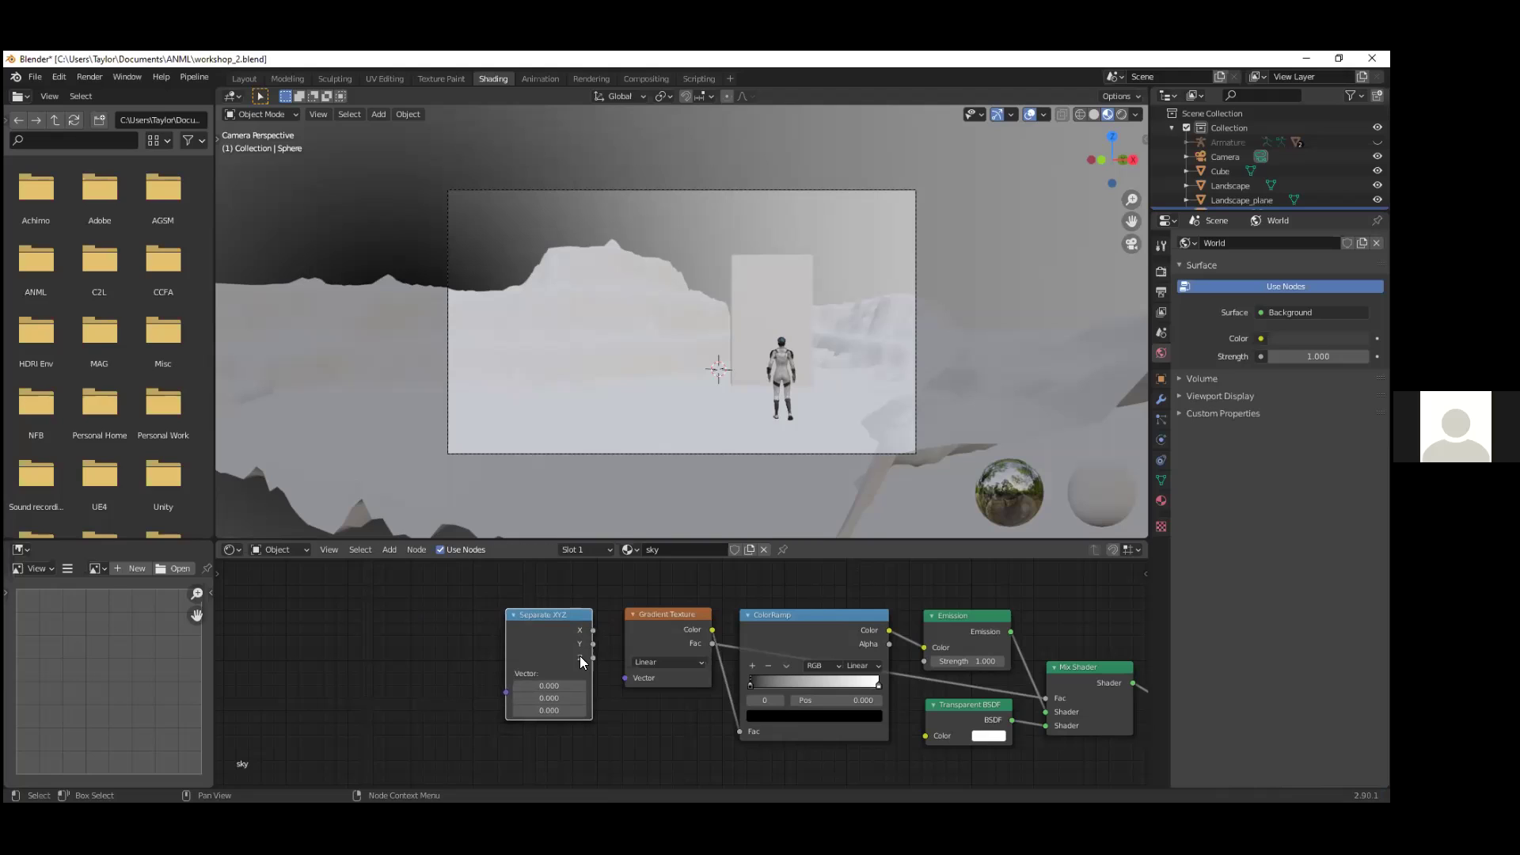
drag(592, 653, 625, 677)
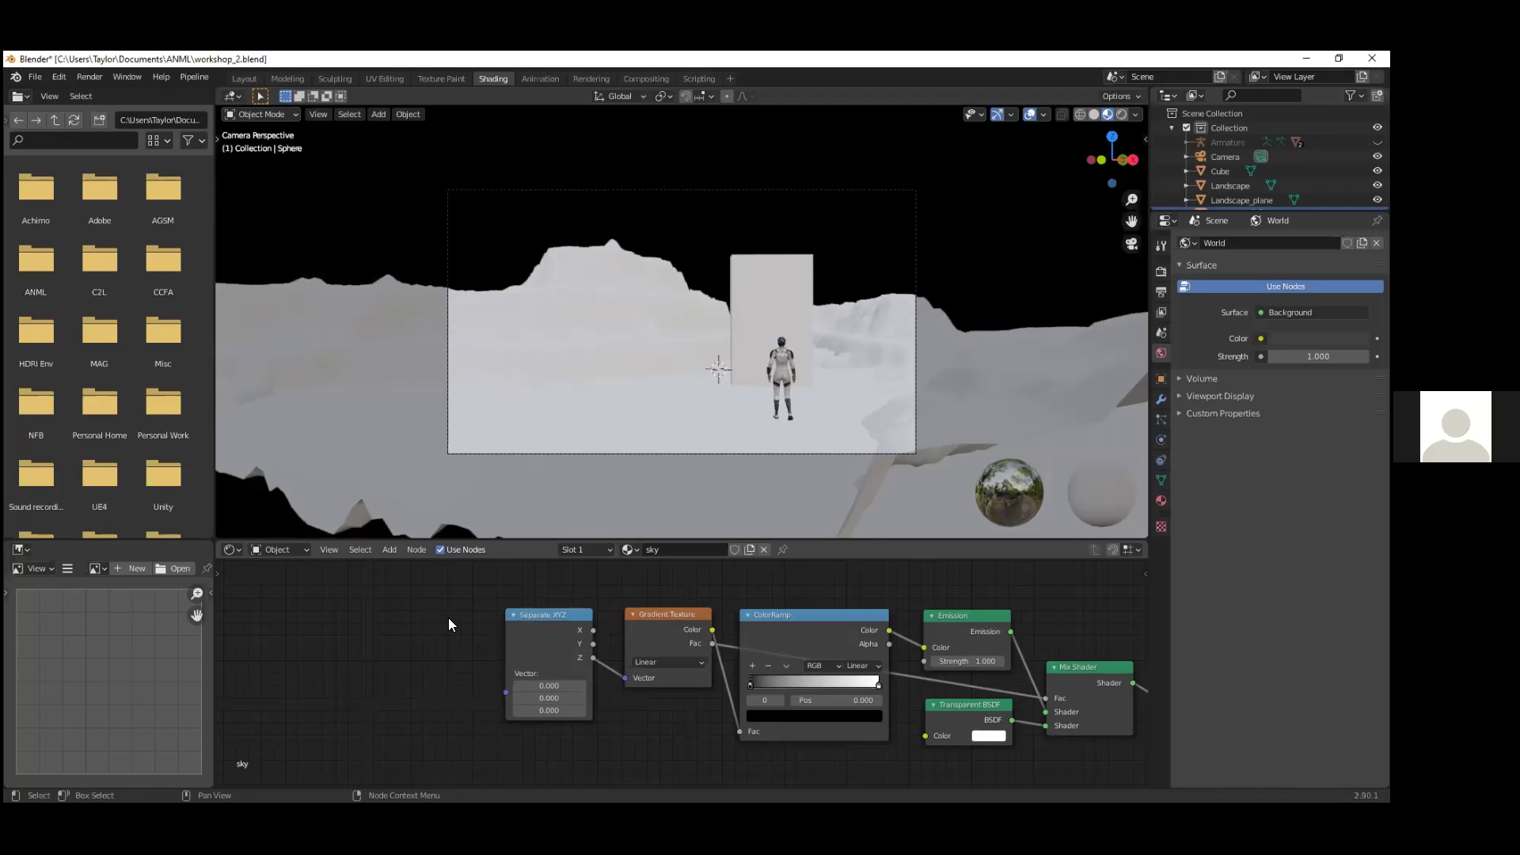
Step: Add a Texture Coordinate node ahead of Separate XYZ and connect its Generated output to the Vector input
key(shift+a)
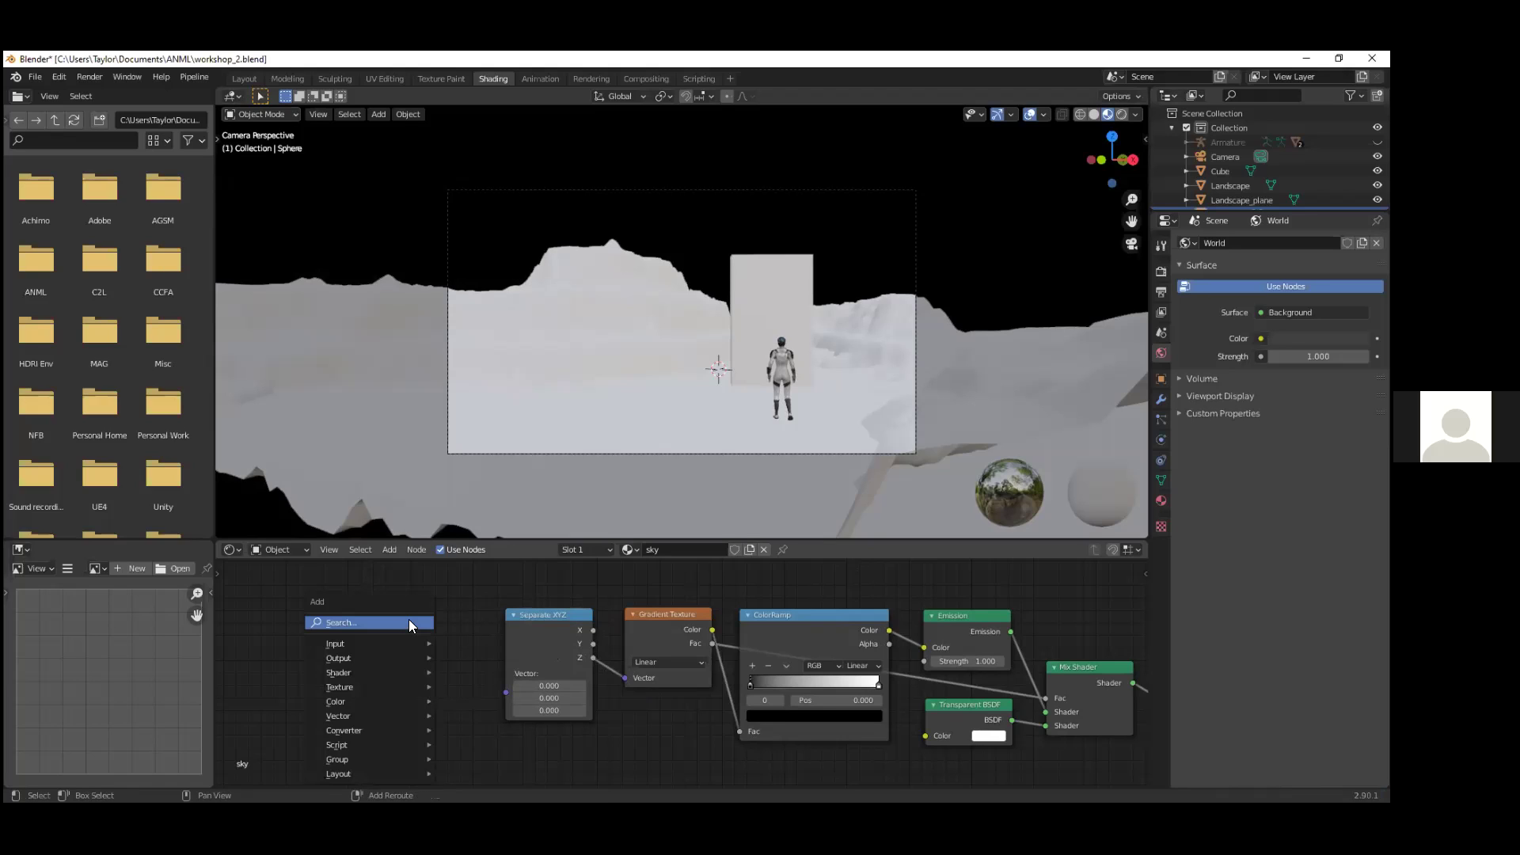
click(401, 623)
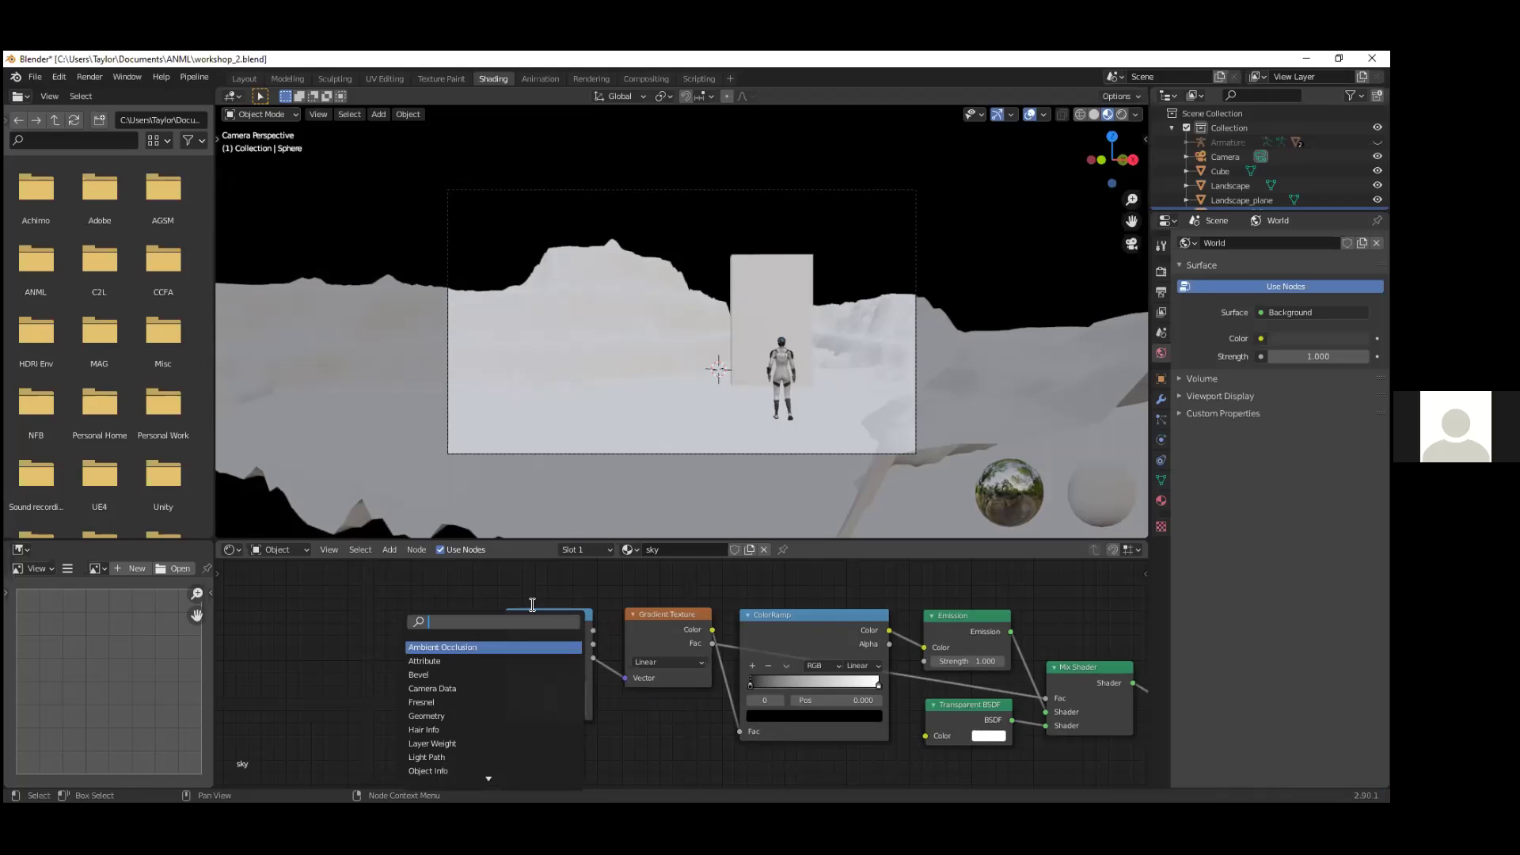
text(tex)
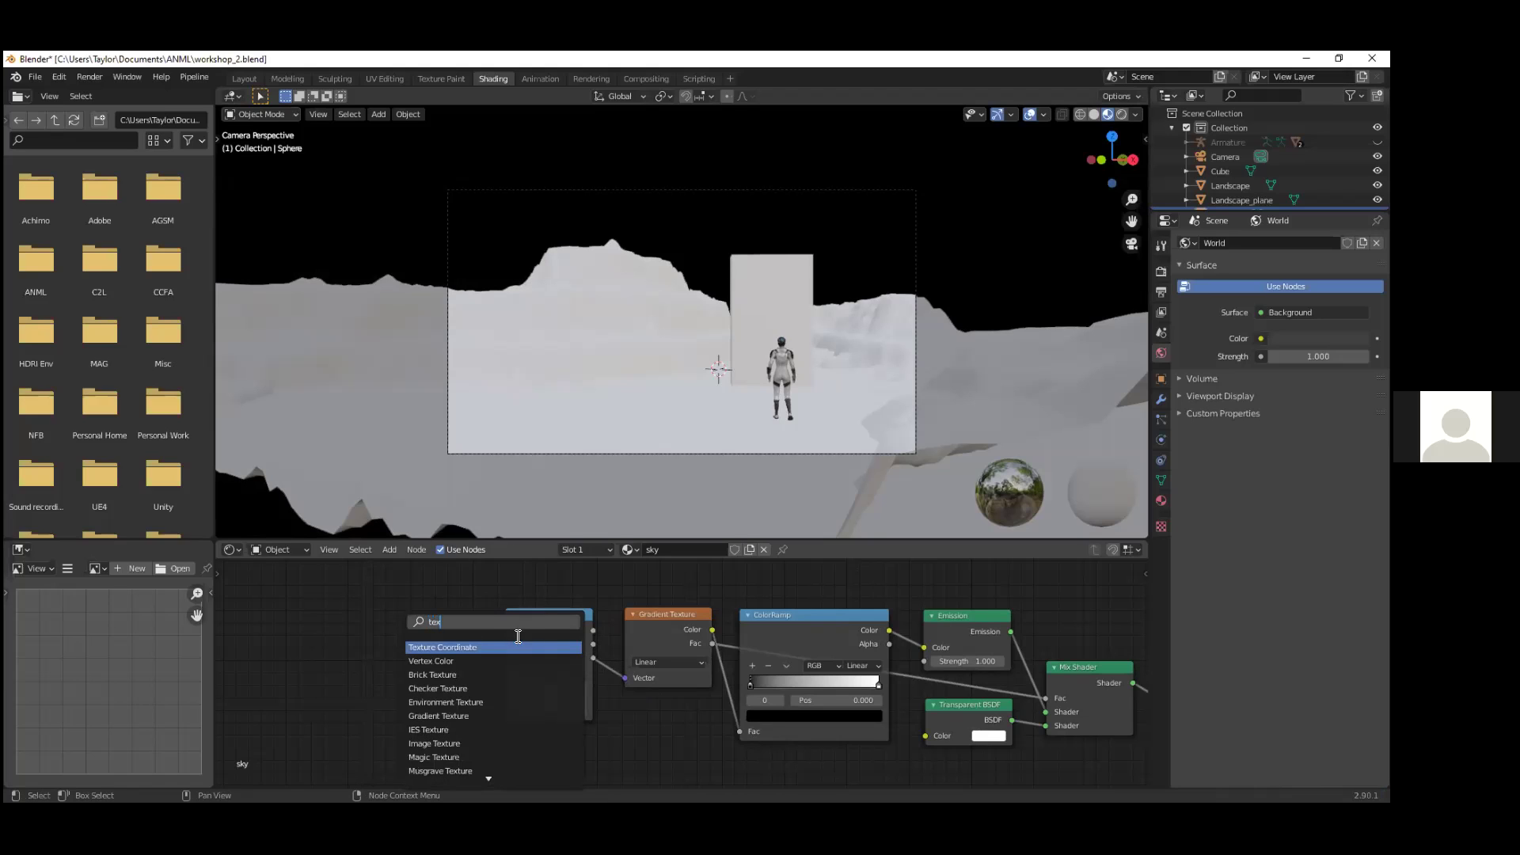
click(485, 653)
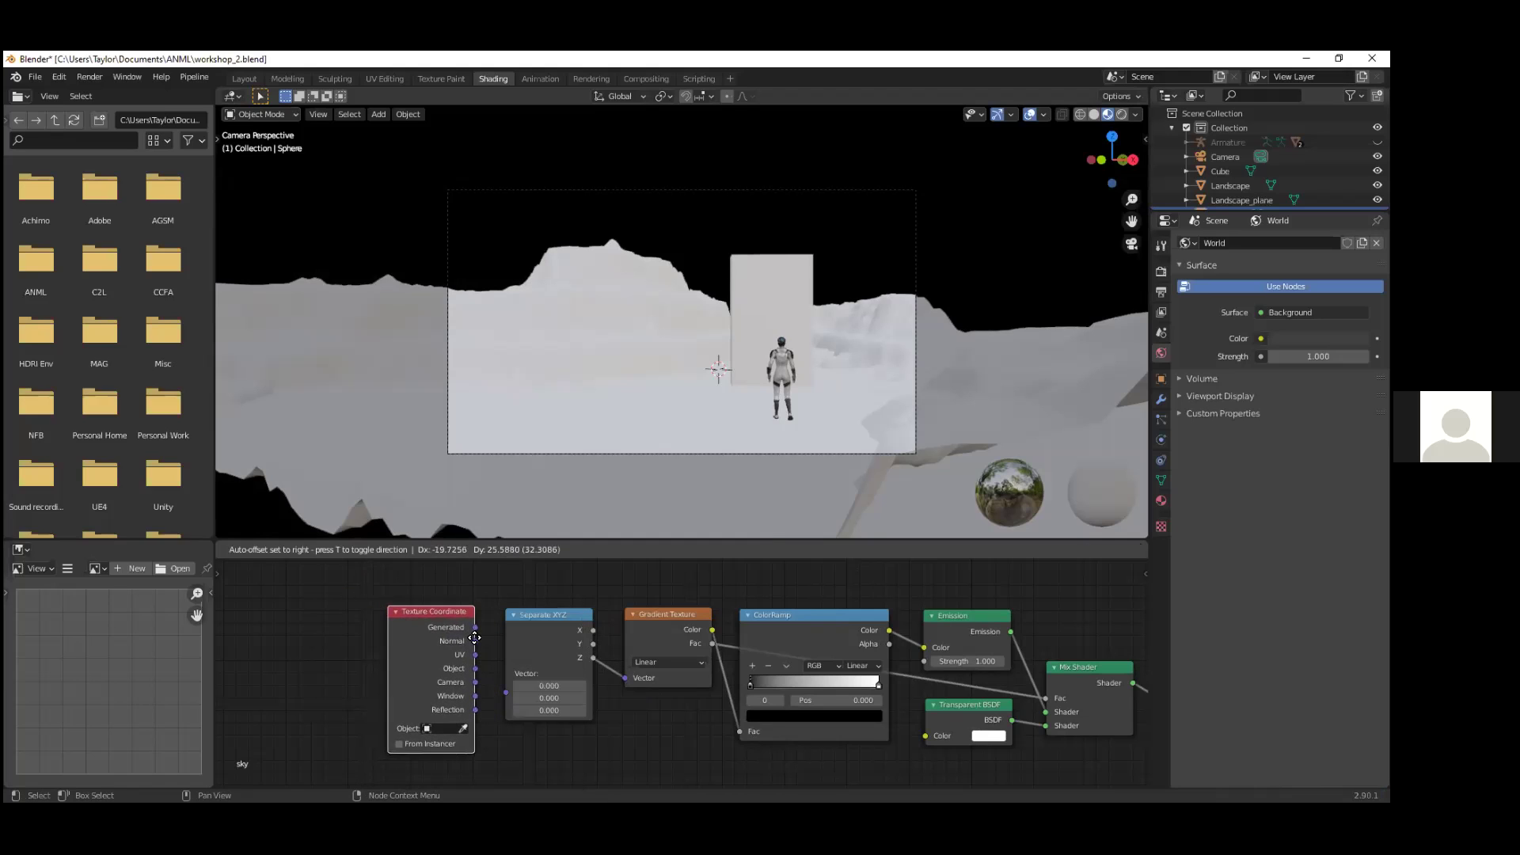
click(487, 657)
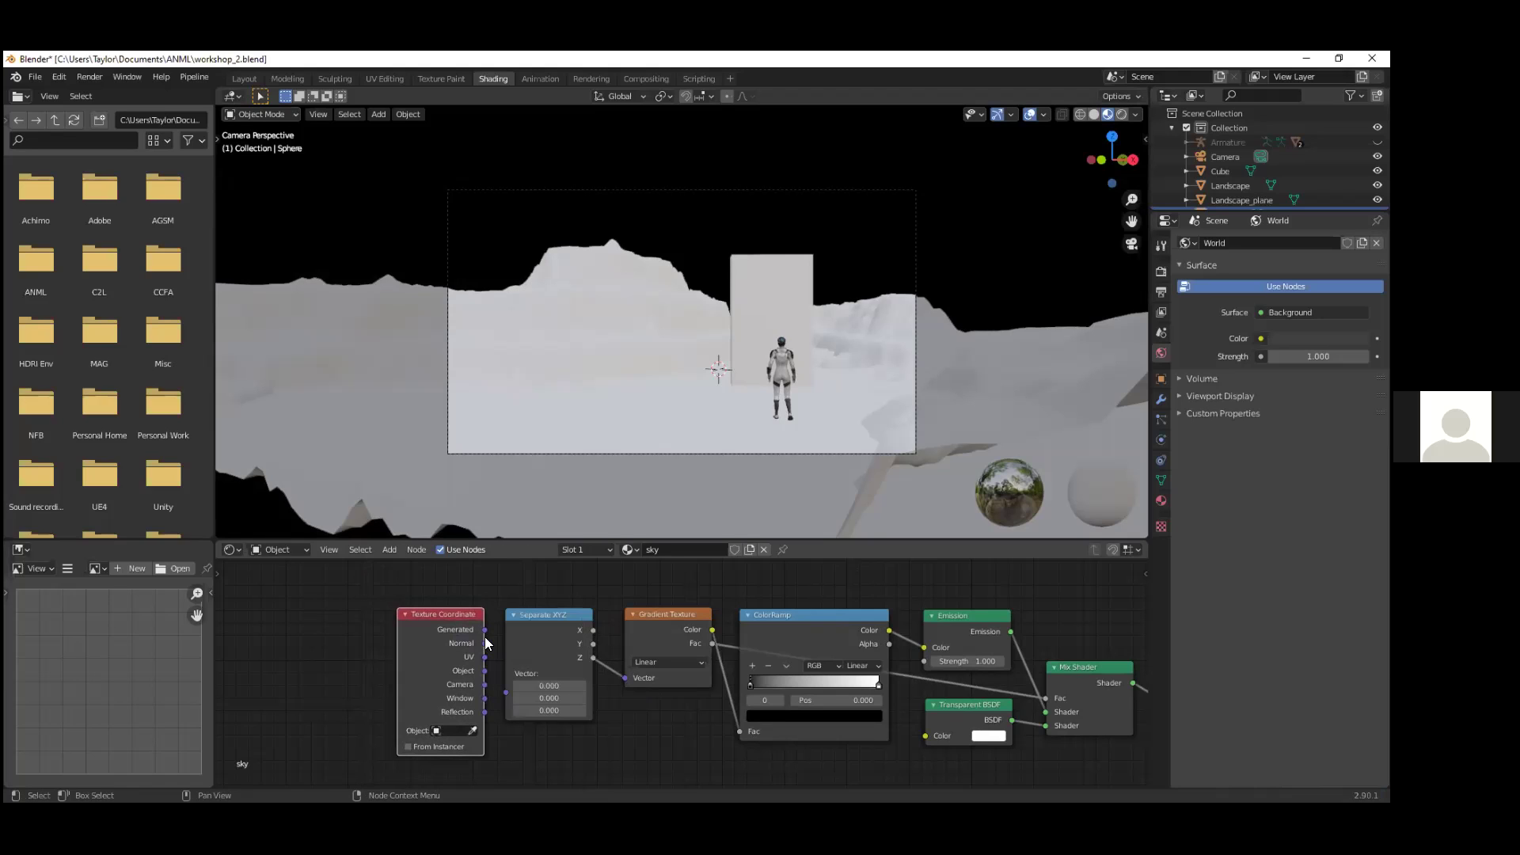
drag(484, 629, 507, 692)
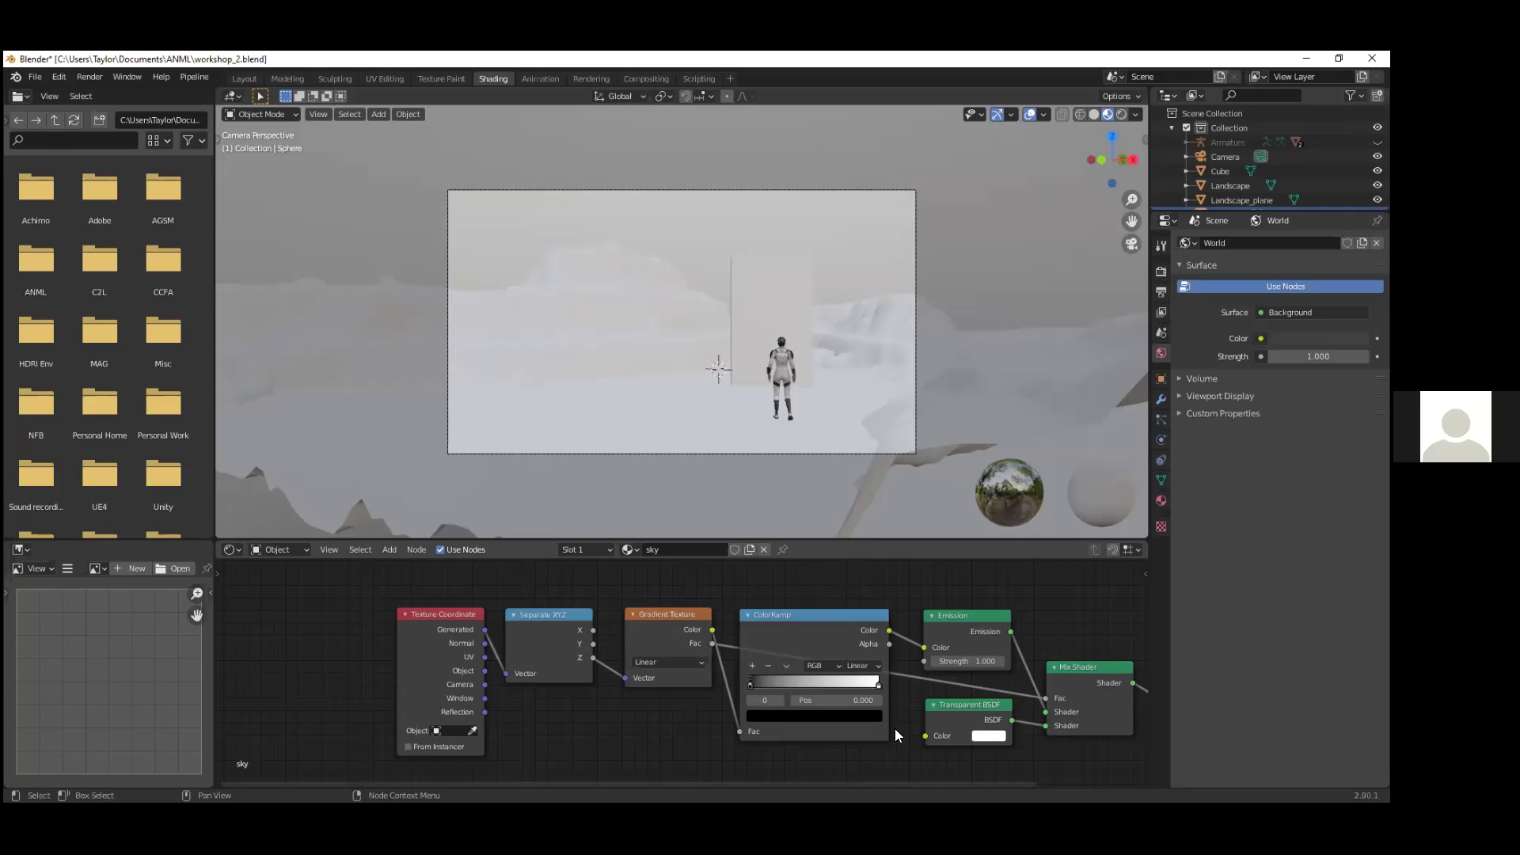
ctrl+middle_drag(871, 774, 707, 751)
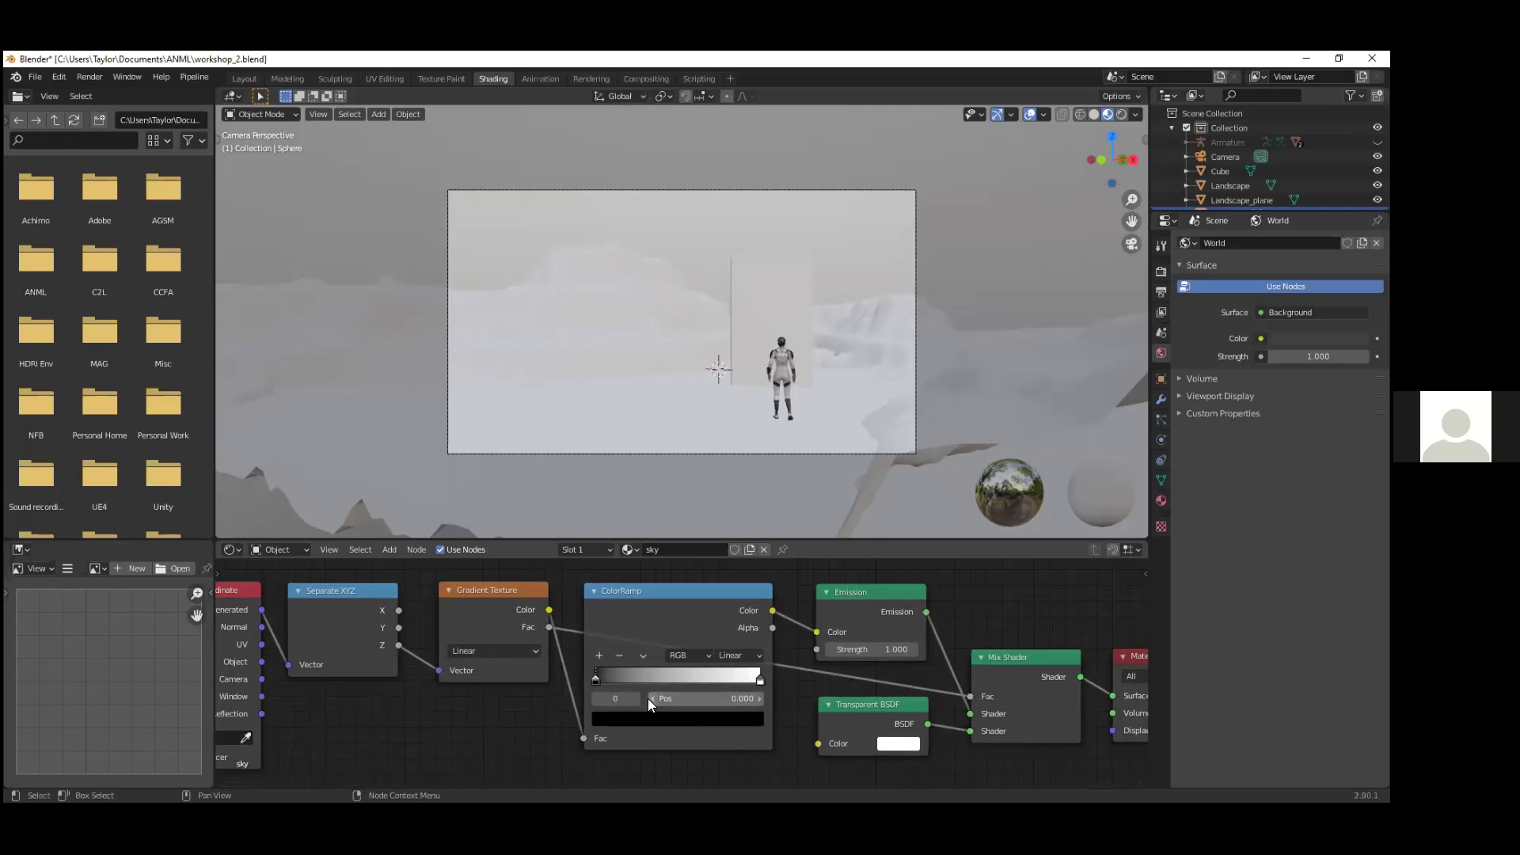
scroll(646, 697, up, 1)
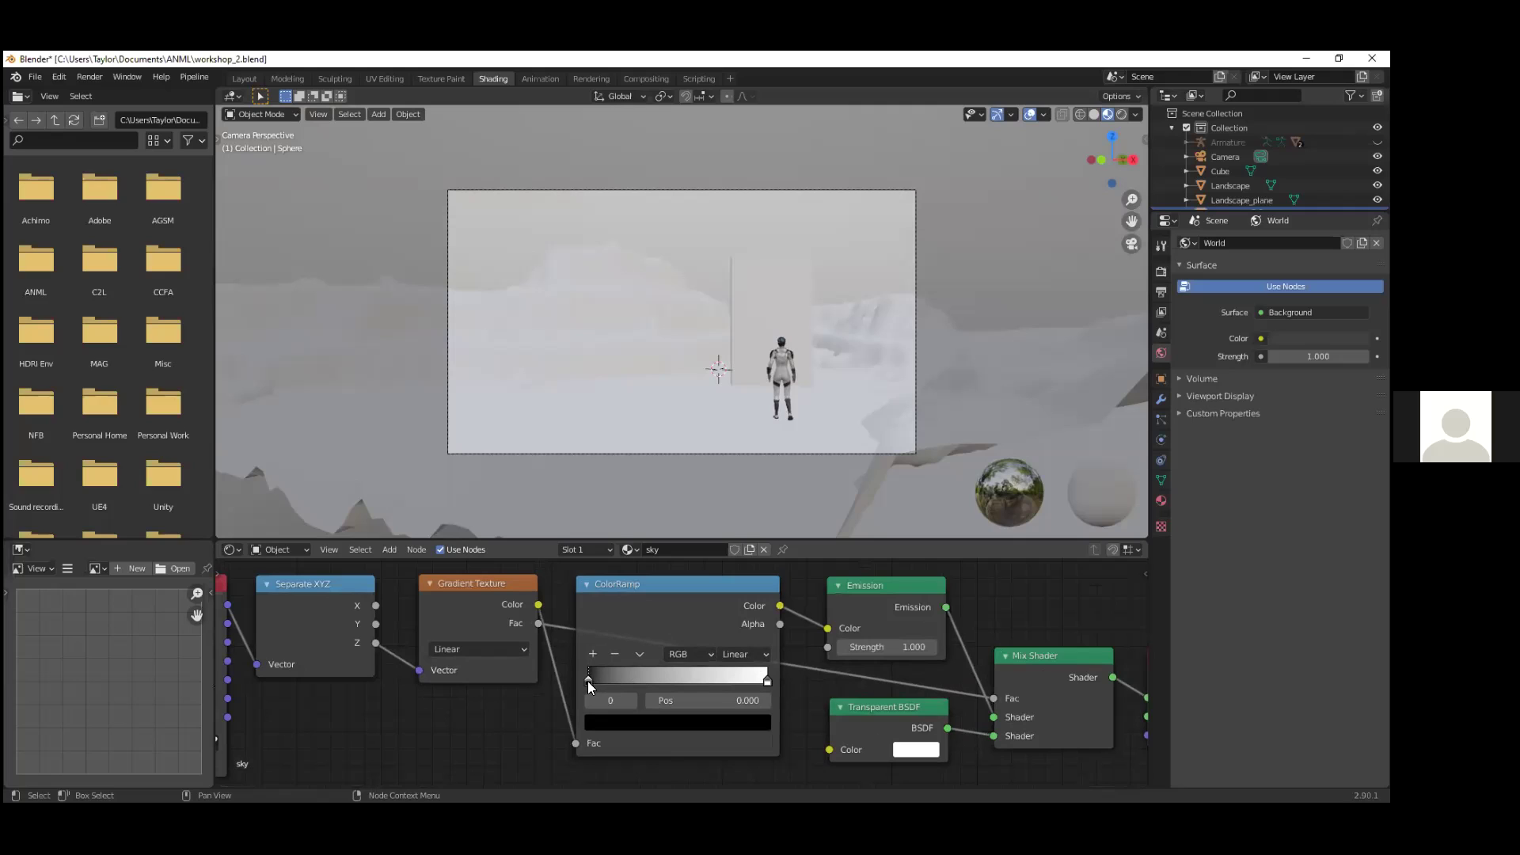
Step: Set the ColorRamp's first stop, at position 0, to a dark, fully saturated blue
click(640, 720)
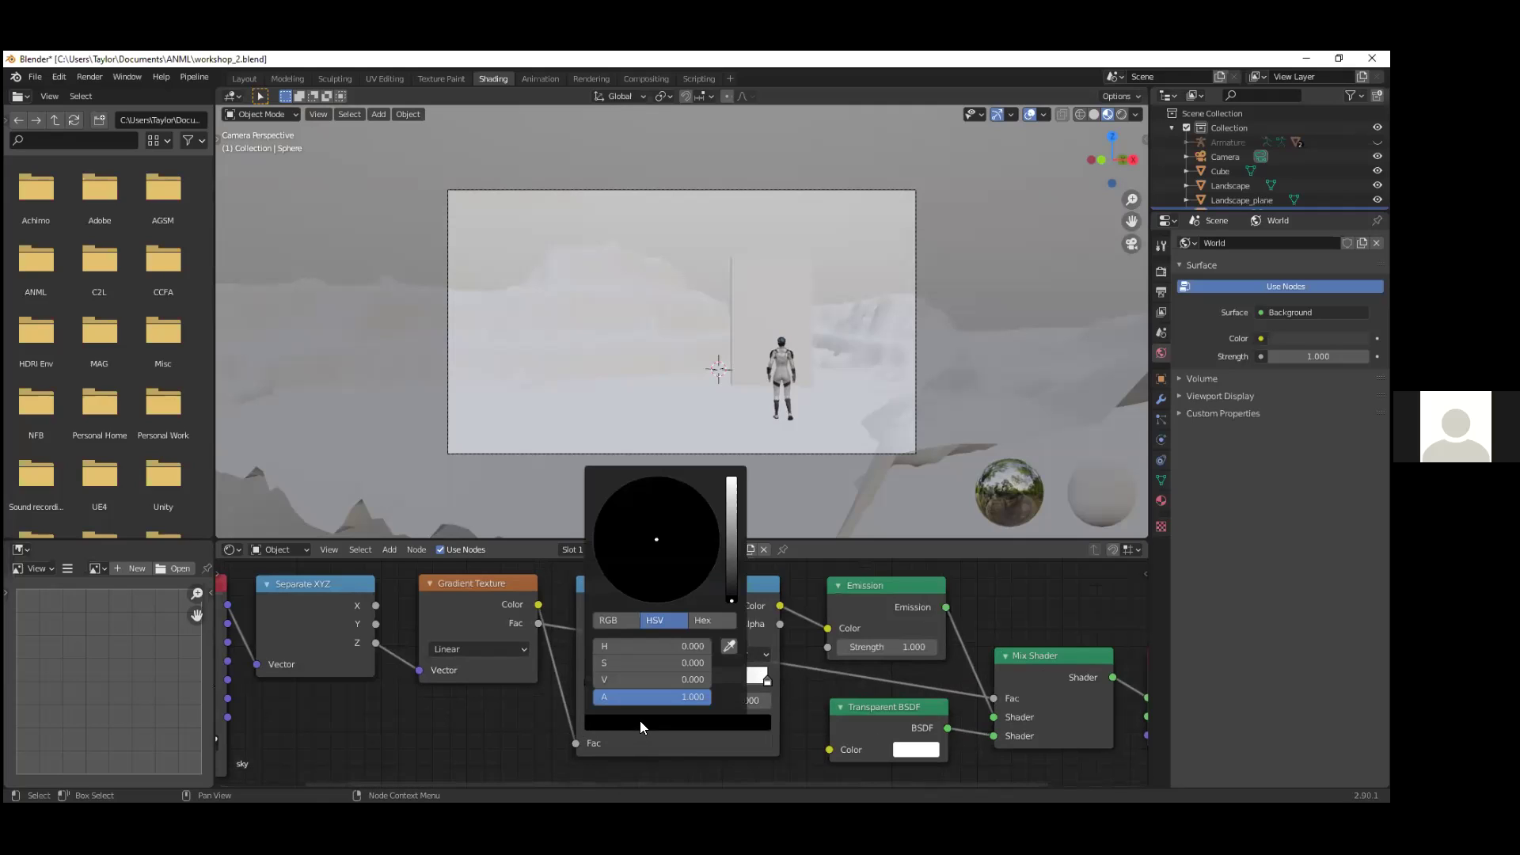
drag(729, 597, 729, 479)
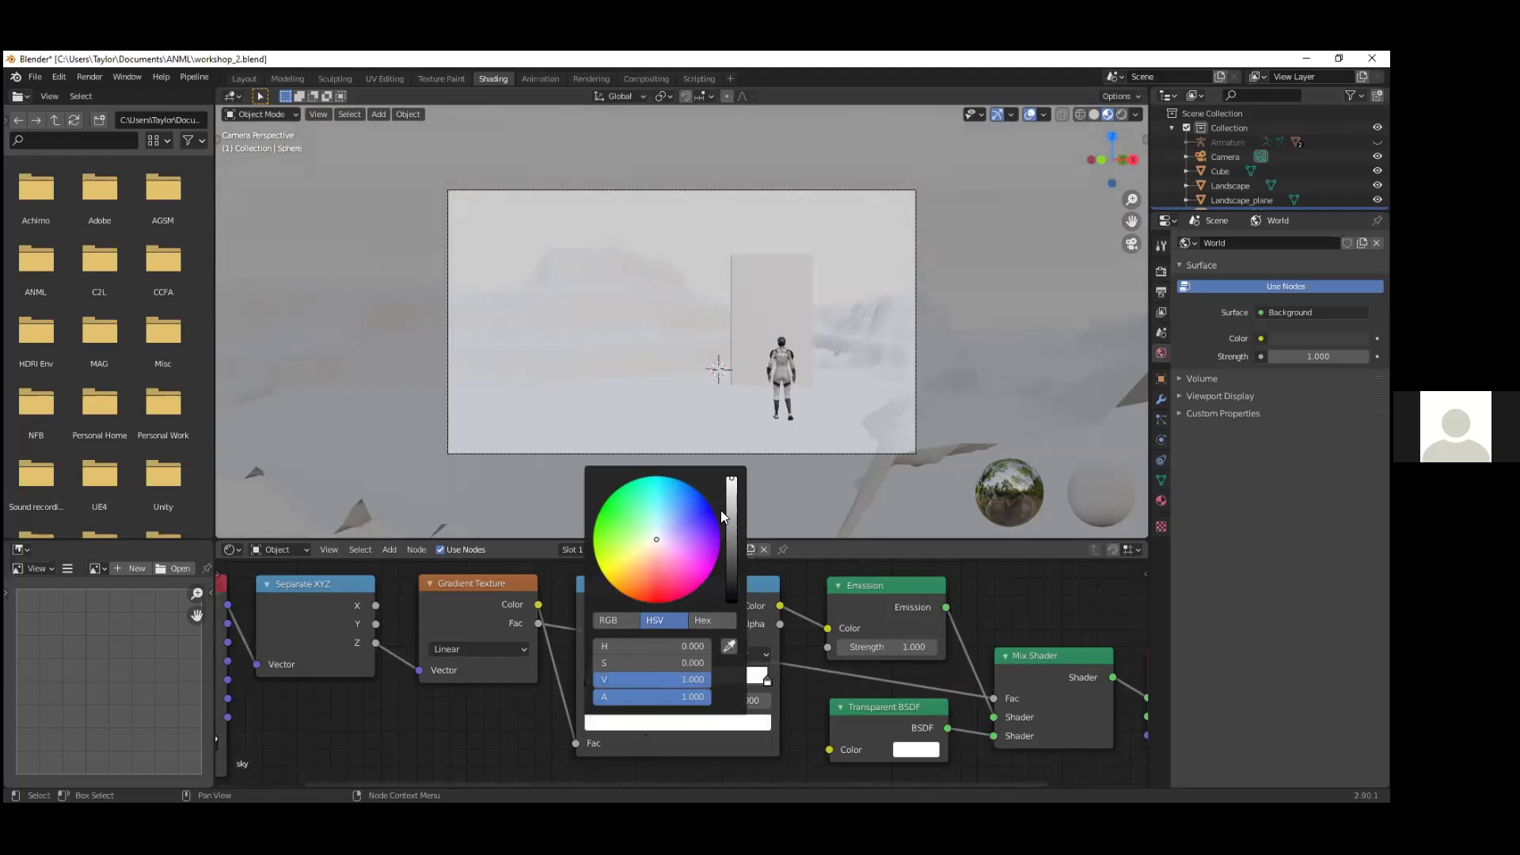
mouse_move(691, 520)
mouse_down()
mouse_move(731, 502)
mouse_move(731, 568)
mouse_up()
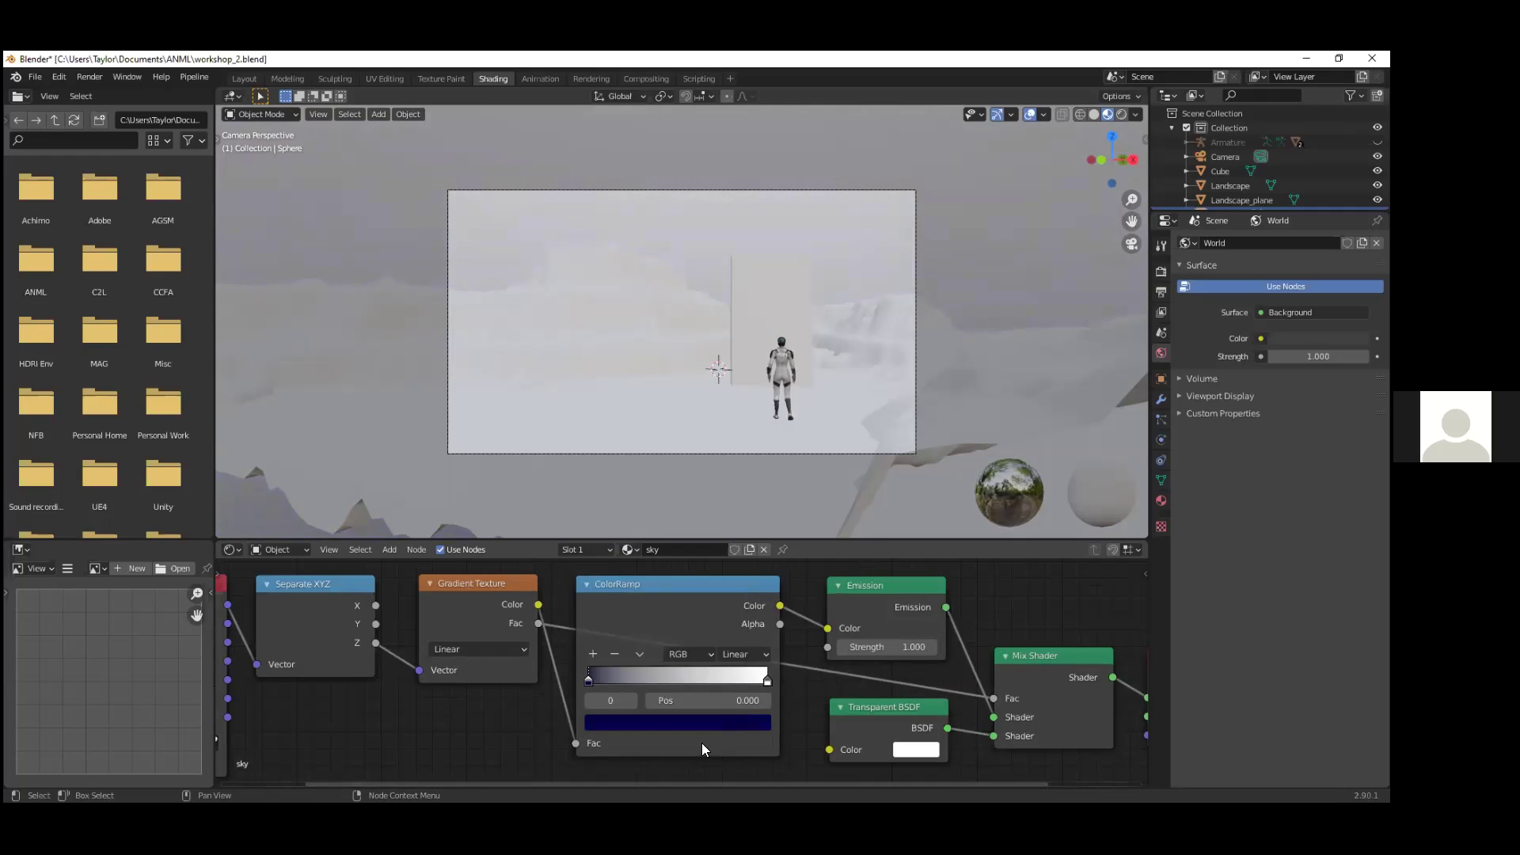
Step: Set the ColorRamp's end stop to a near-black navy with hue 0.668, saturation 0.870 and value 0.078
click(766, 681)
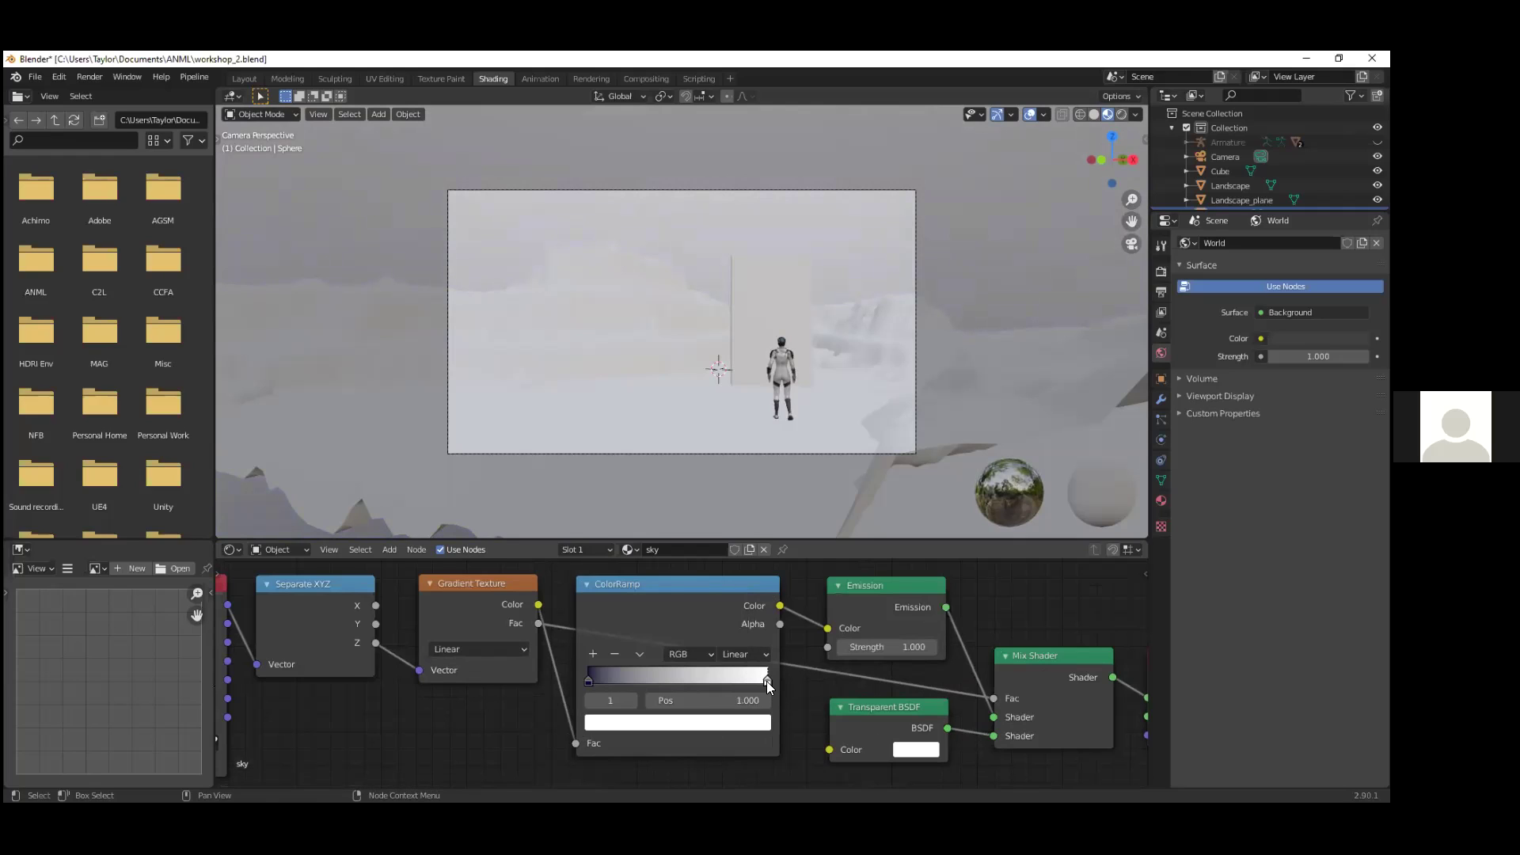
click(685, 722)
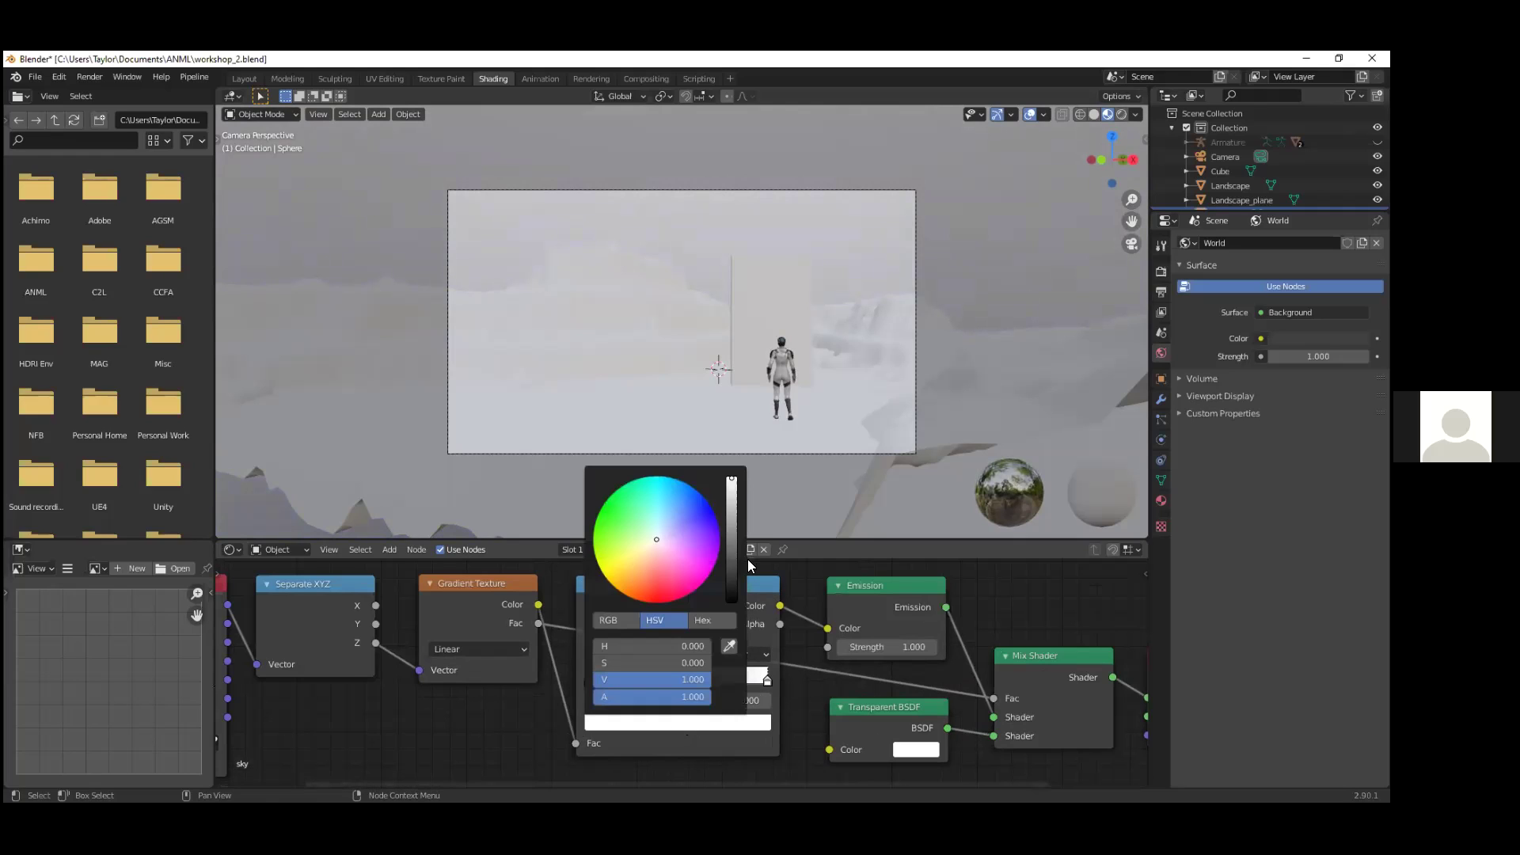
drag(729, 480, 732, 554)
click(702, 521)
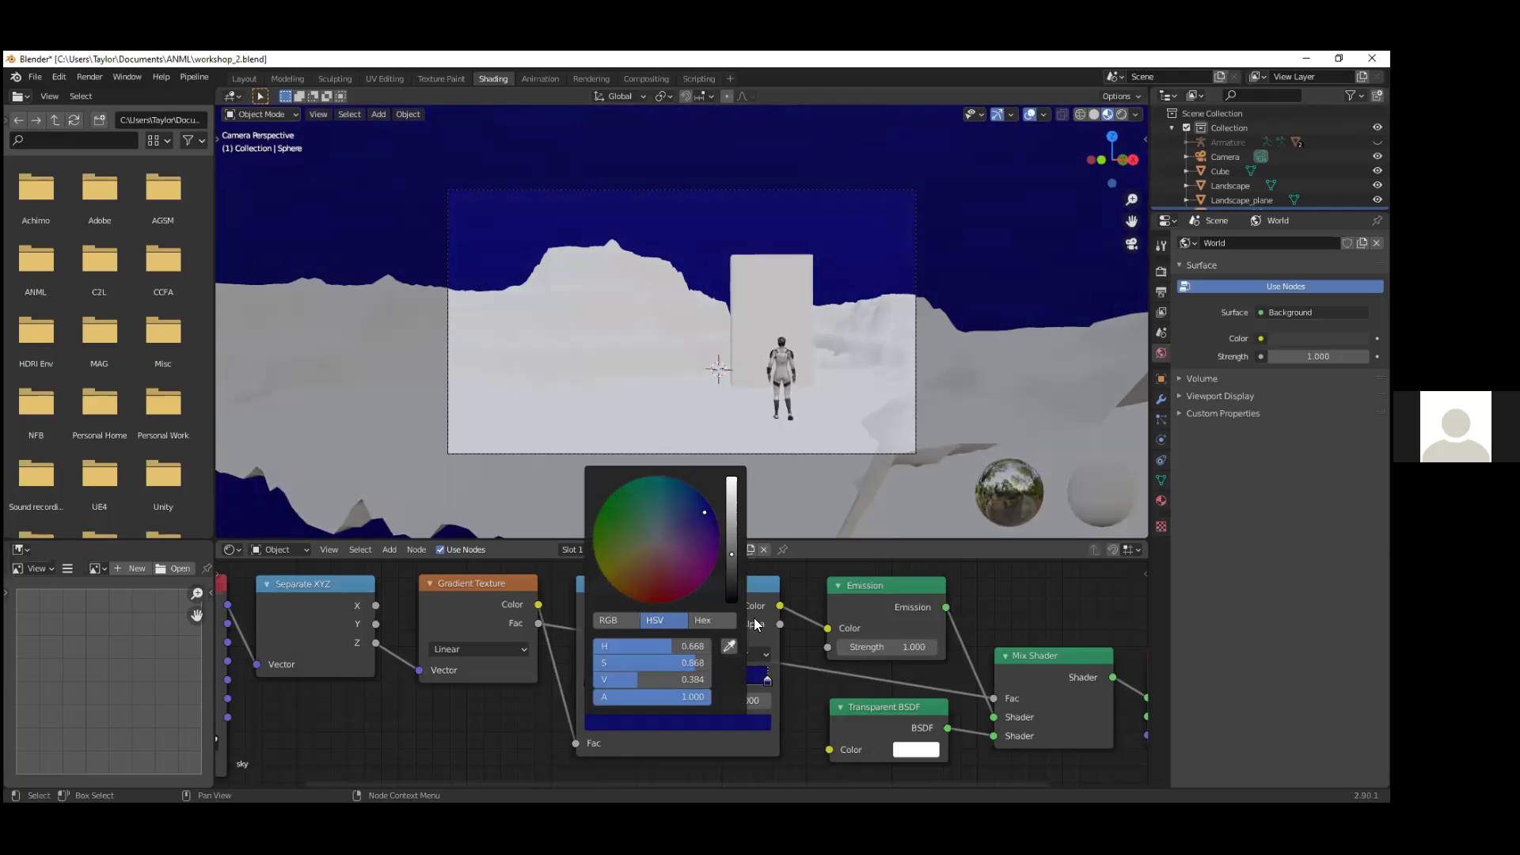
drag(732, 554, 732, 572)
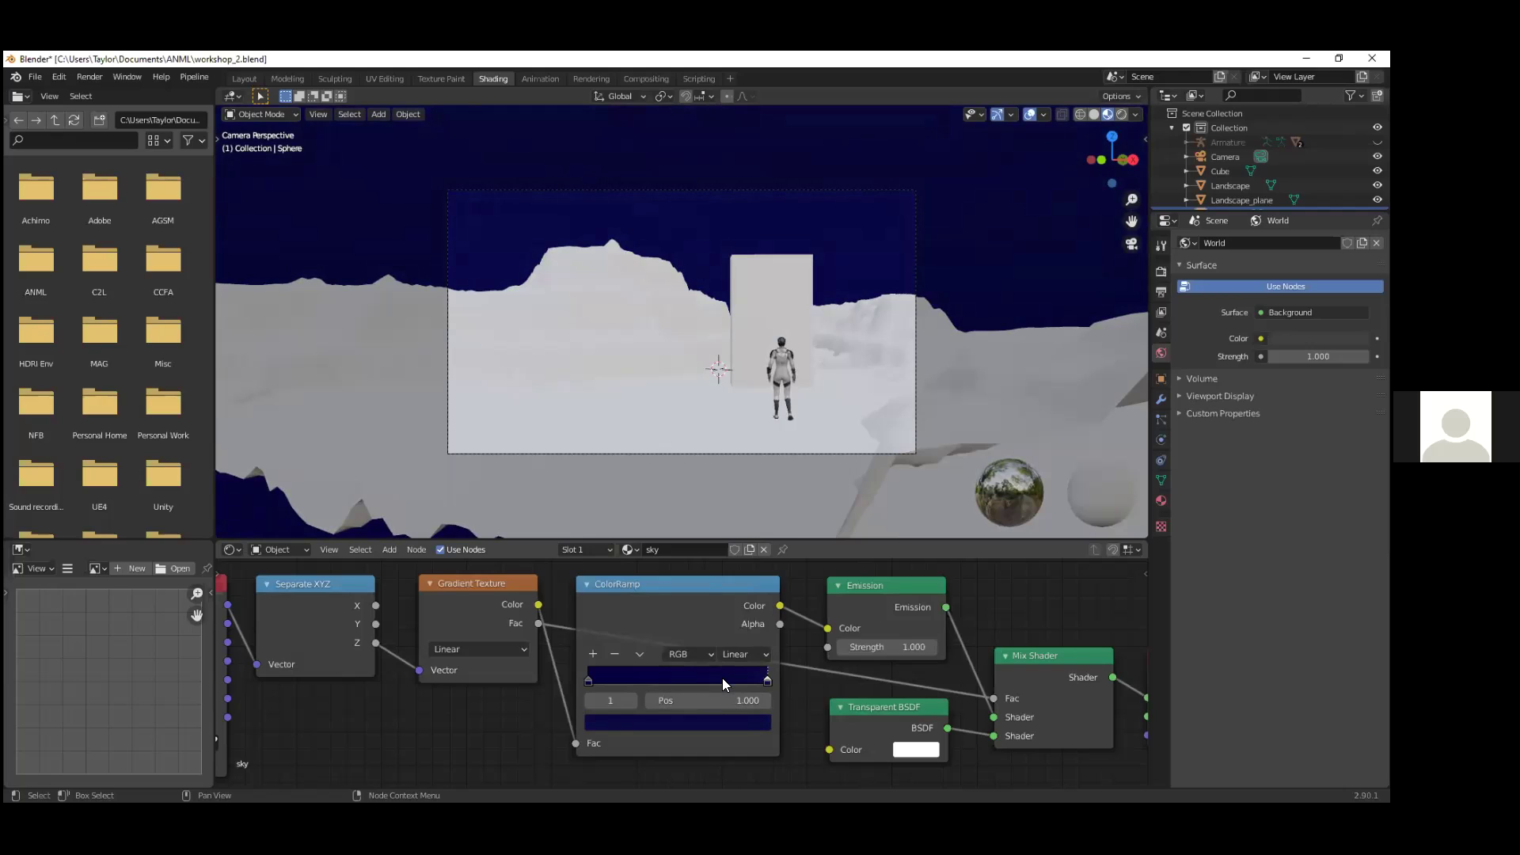
click(735, 722)
drag(731, 572, 732, 594)
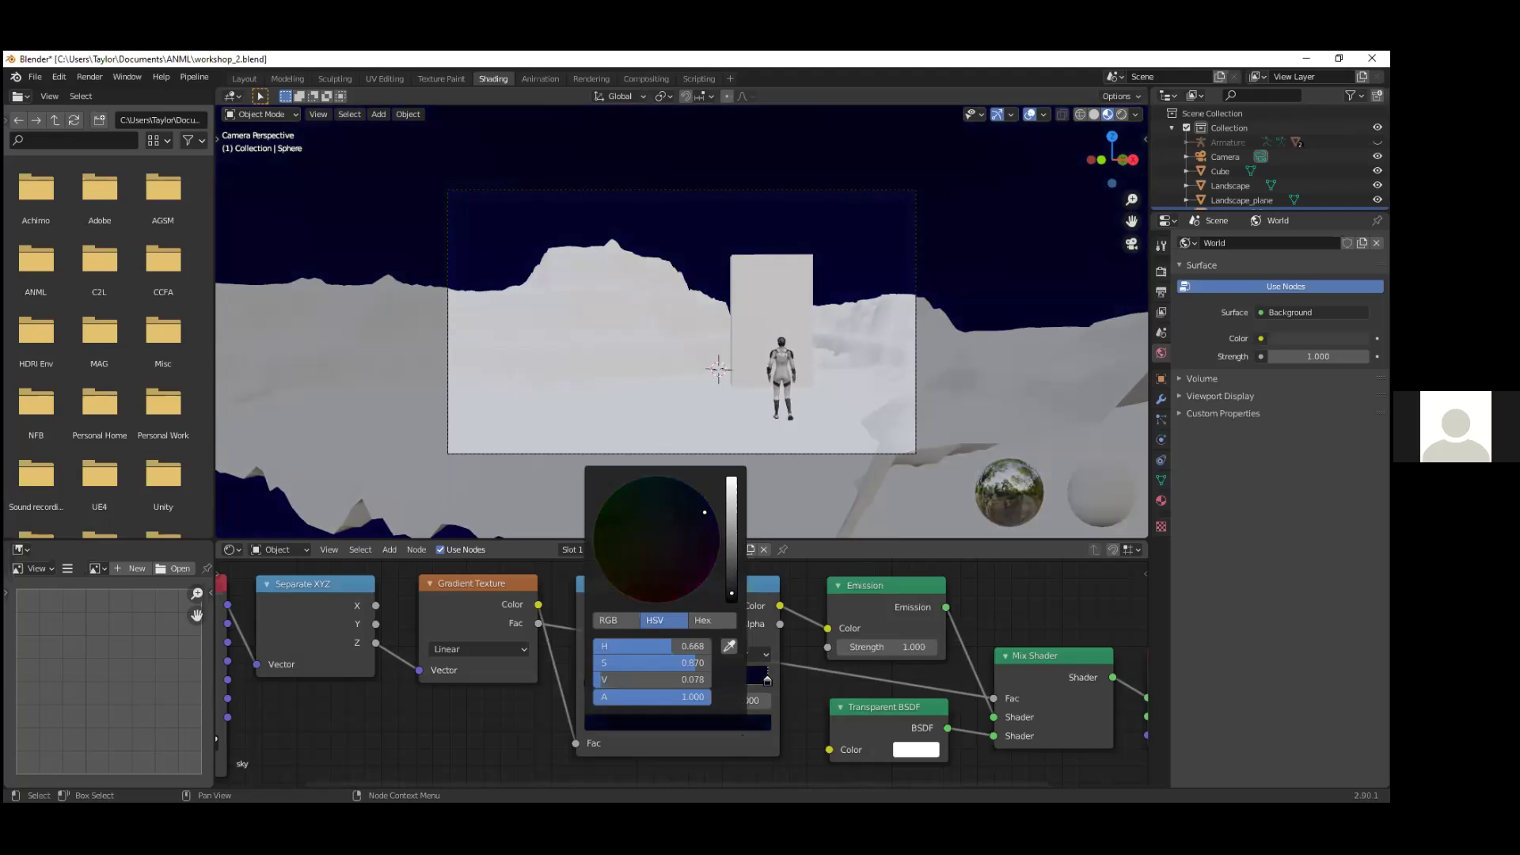
Step: Brighten the ColorRamp's first blue stop to a value of 0.338 and save the file
click(588, 678)
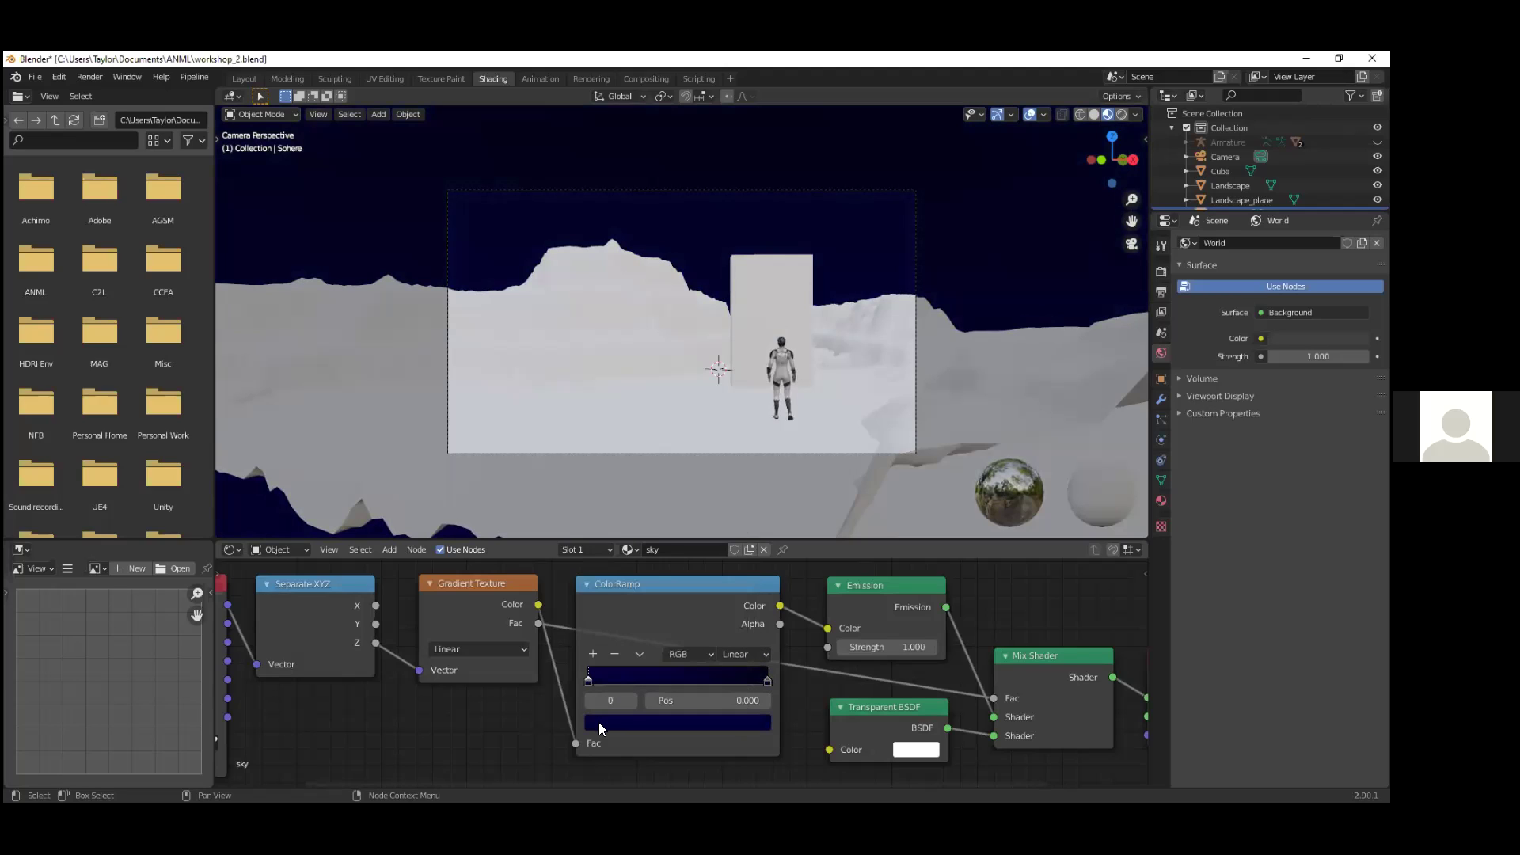
click(599, 722)
scroll(709, 550, up, 3)
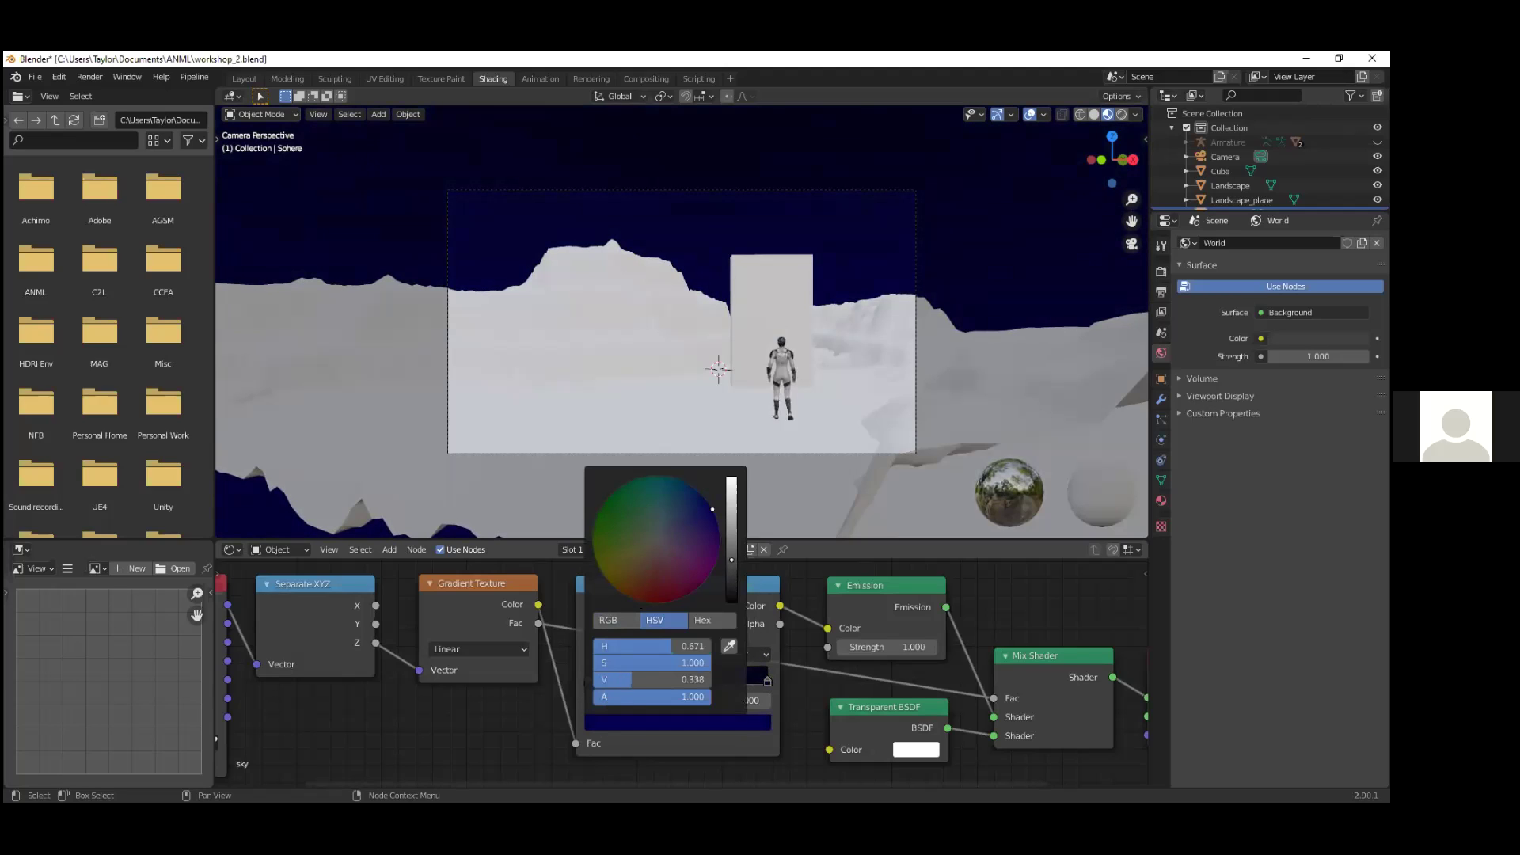
key(ctrl+s)
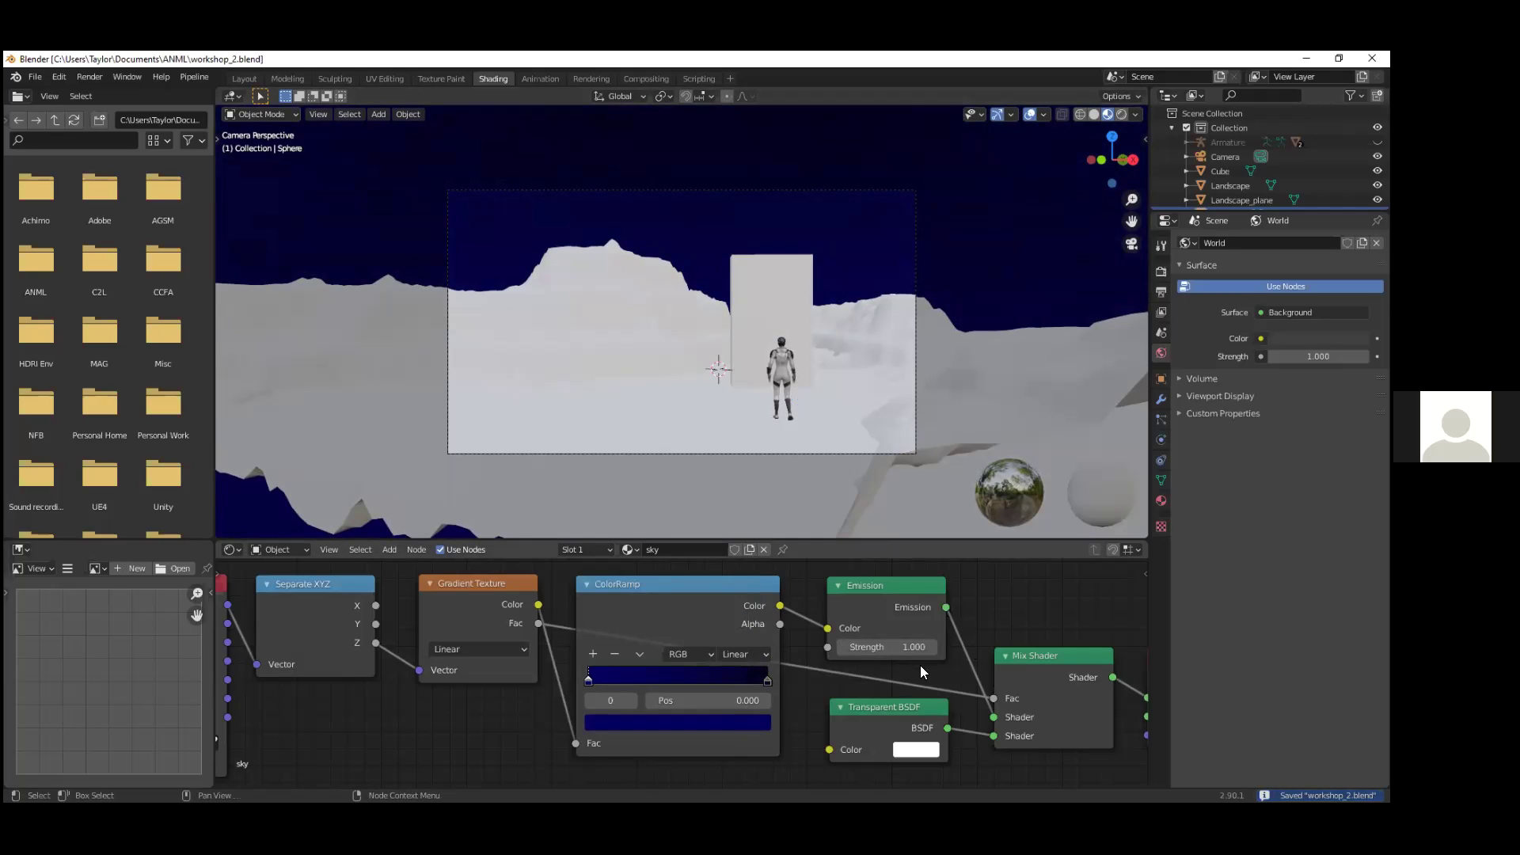
Step: Set the Emission node's strength to 3
click(910, 647)
text(3)
key(Return)
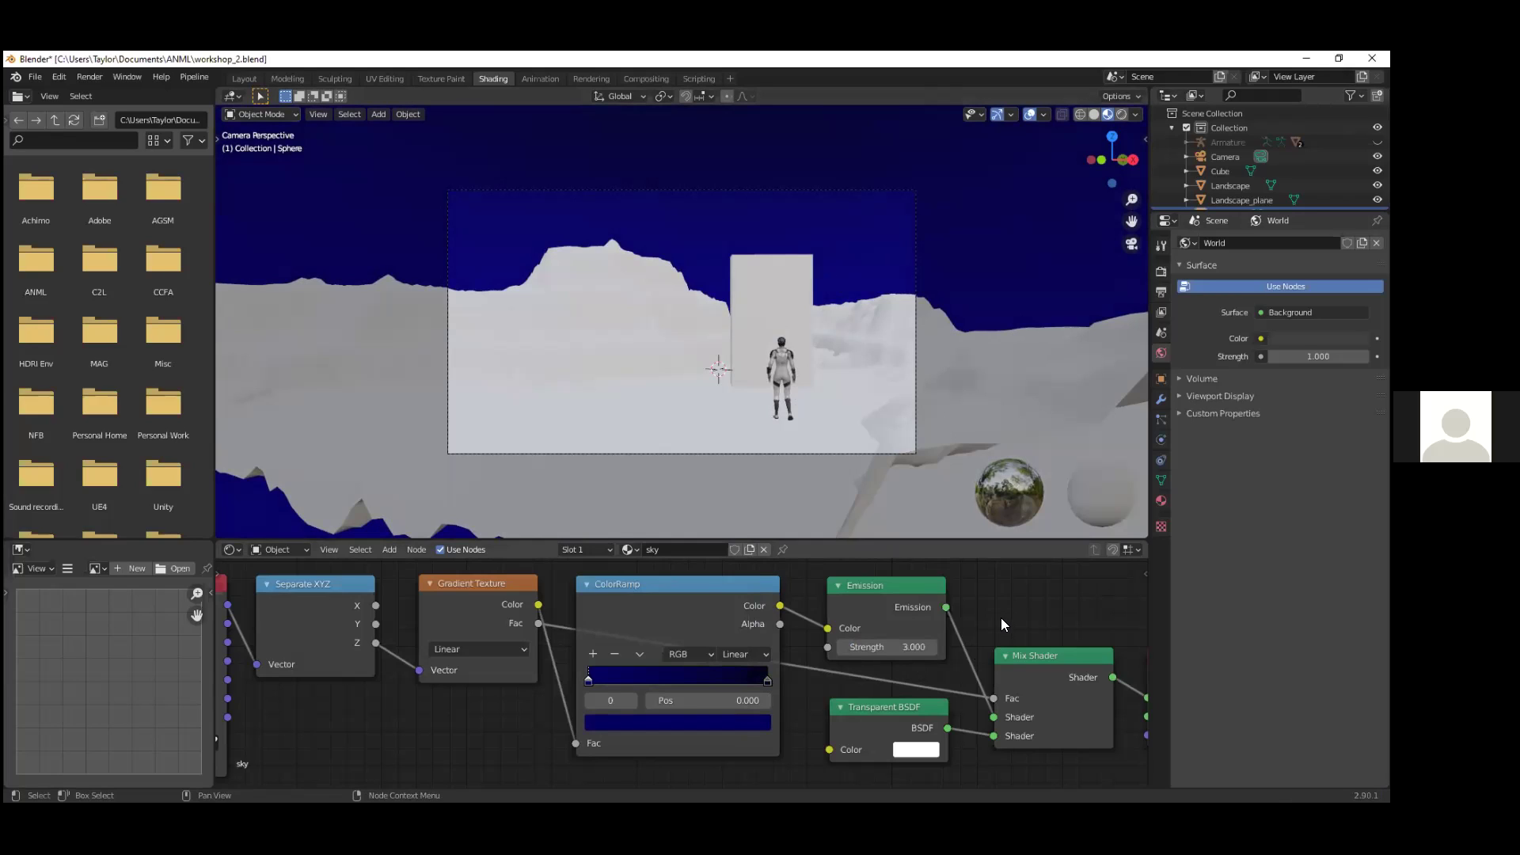
Step: Set the ColorRamp's interpolation to Ease and move its stops to about 0.277 and 0.777
click(749, 654)
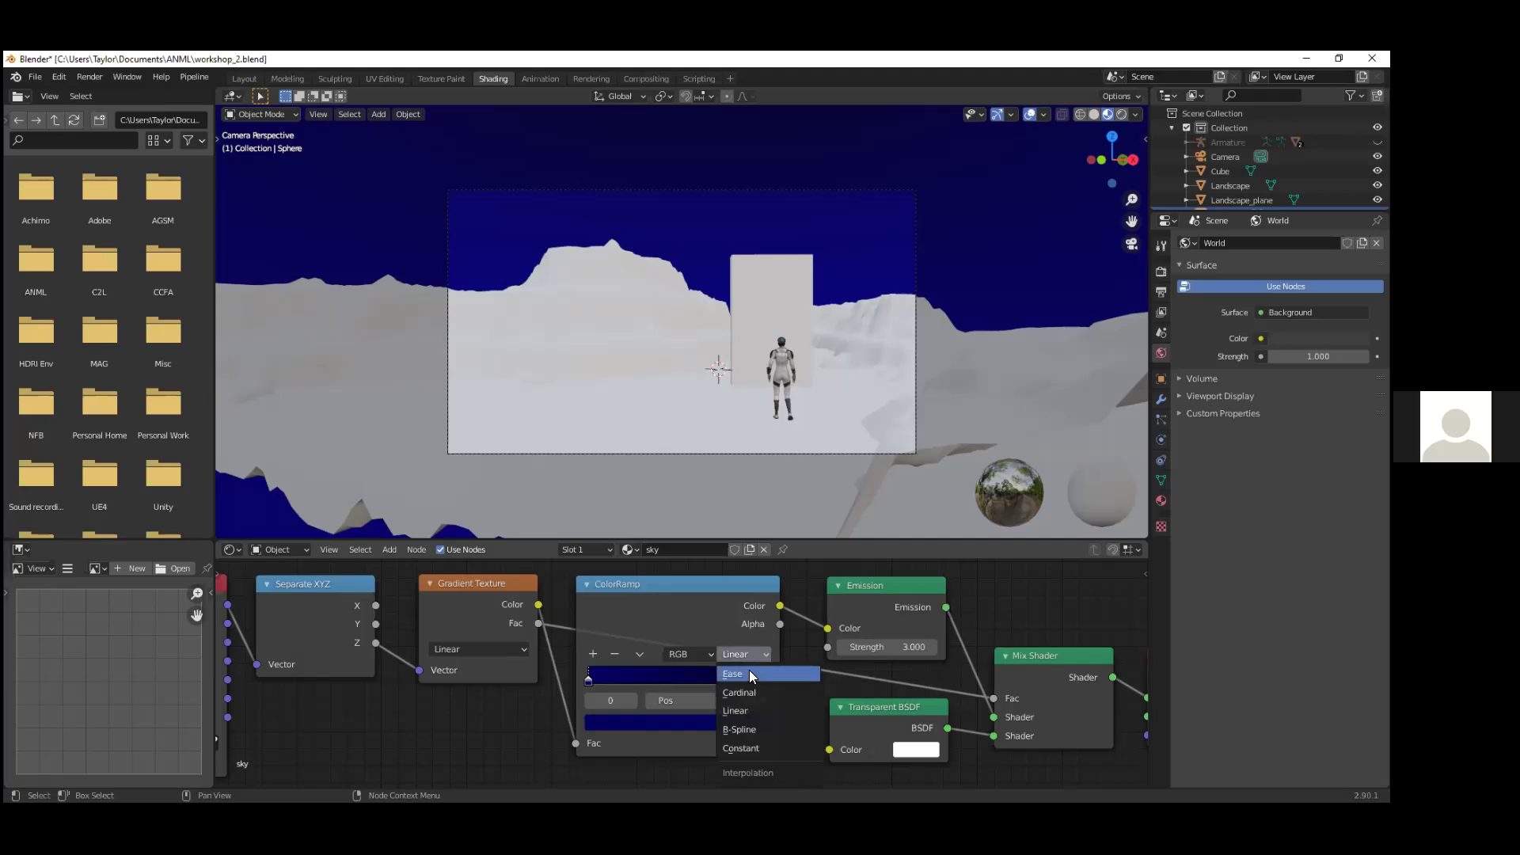
click(747, 673)
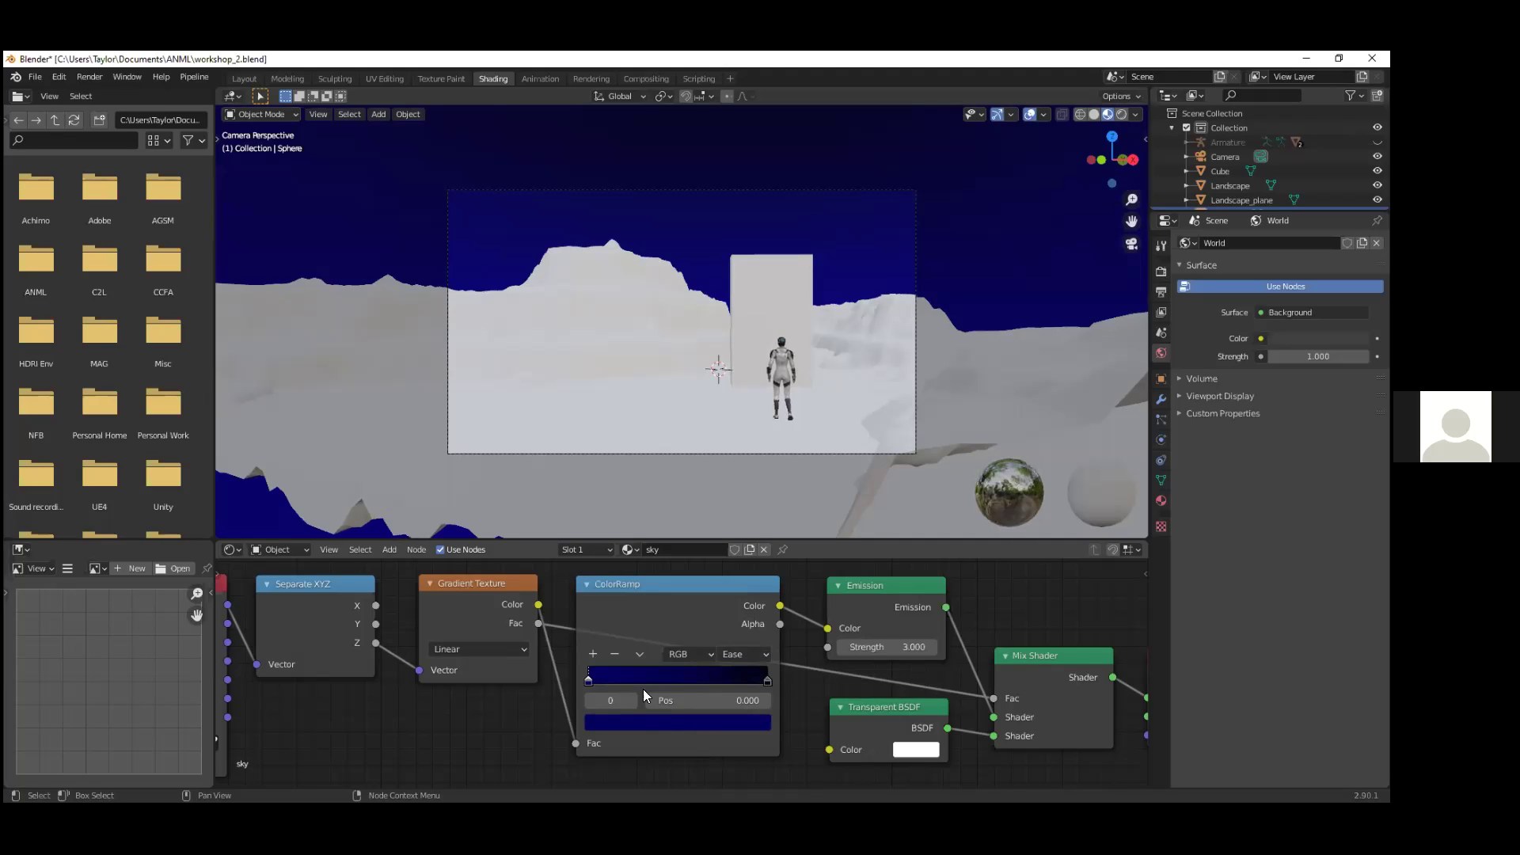
drag(592, 676, 641, 681)
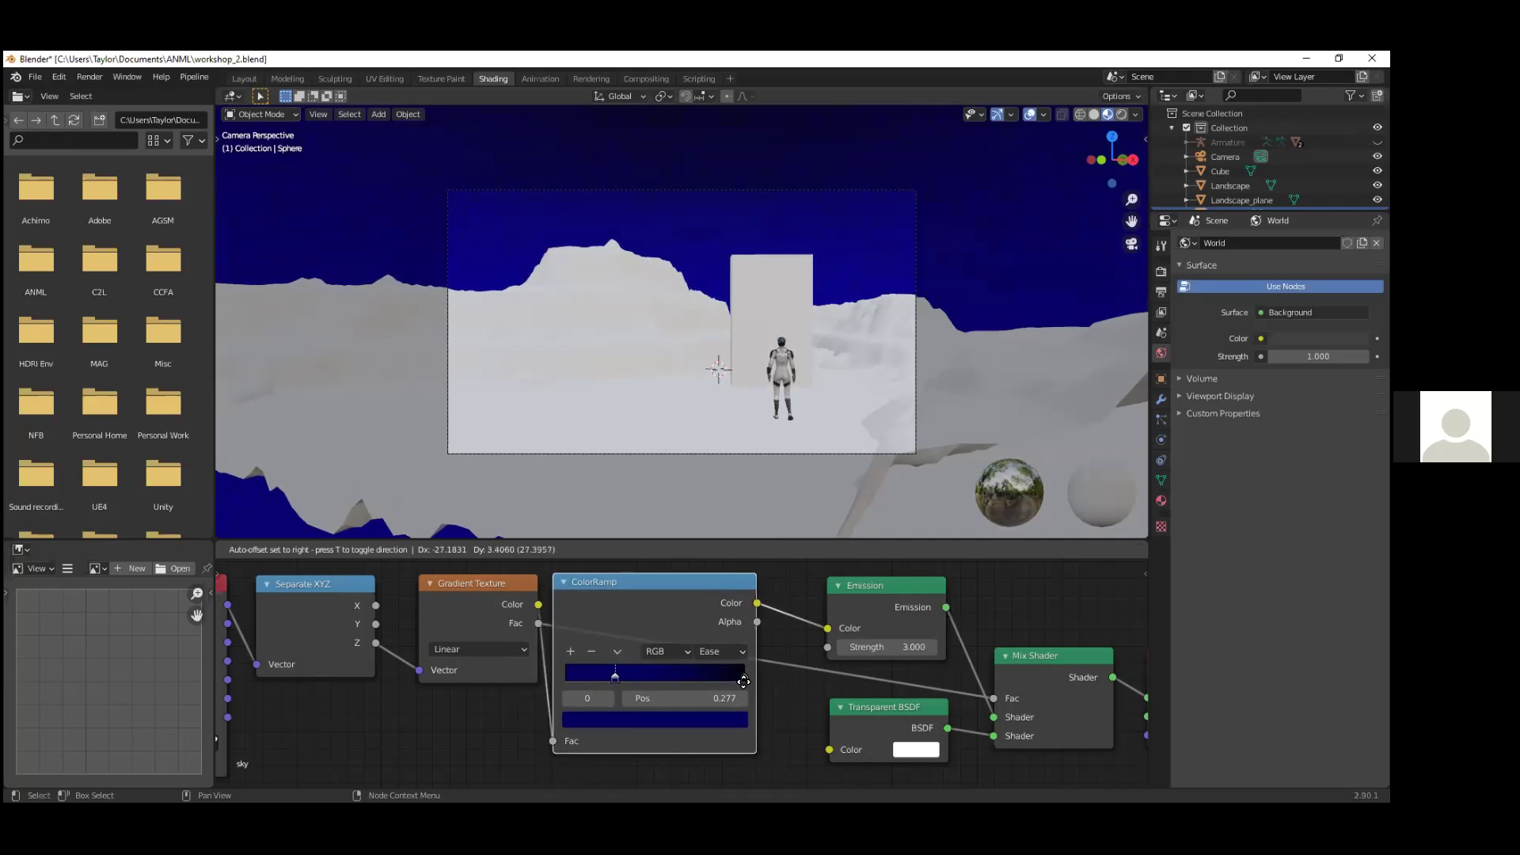
drag(764, 677, 740, 681)
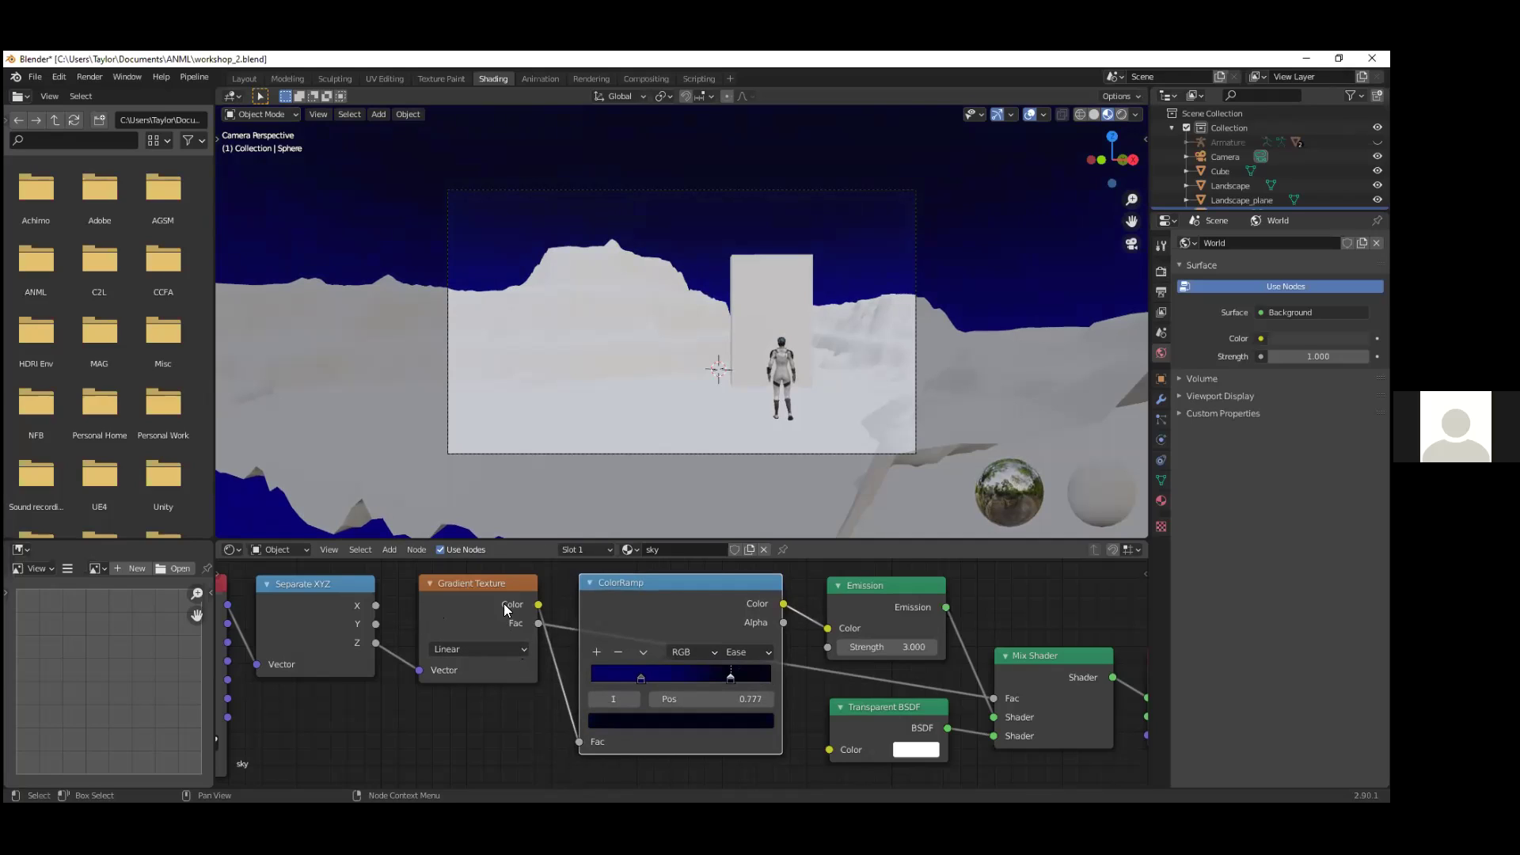
Step: Set the Gradient Texture's type to Easing and move the ColorRamp's darker stop to about 0.873
click(512, 648)
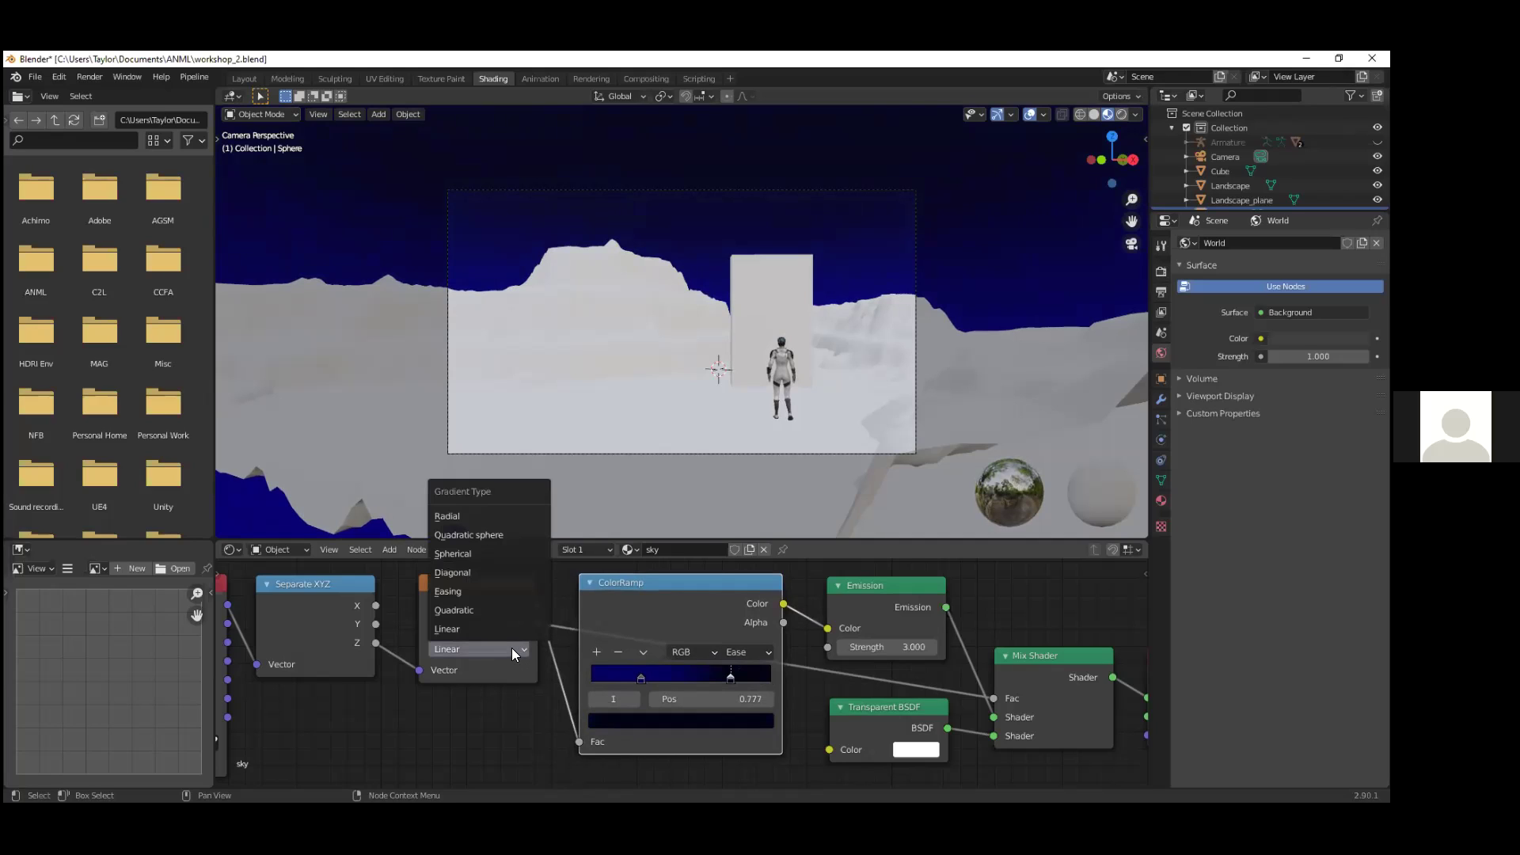
click(467, 594)
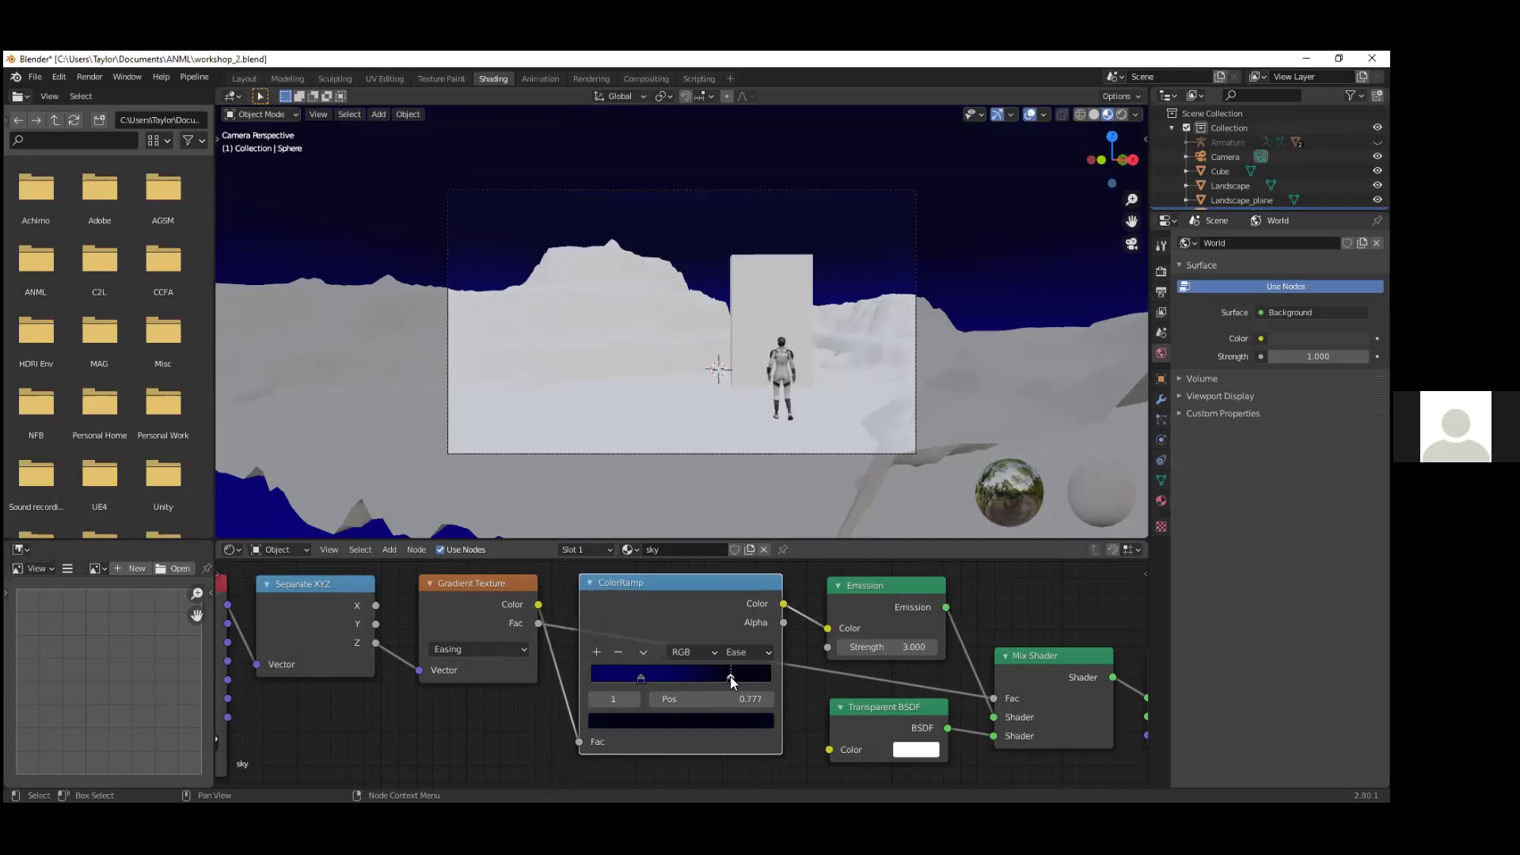
drag(731, 676, 749, 676)
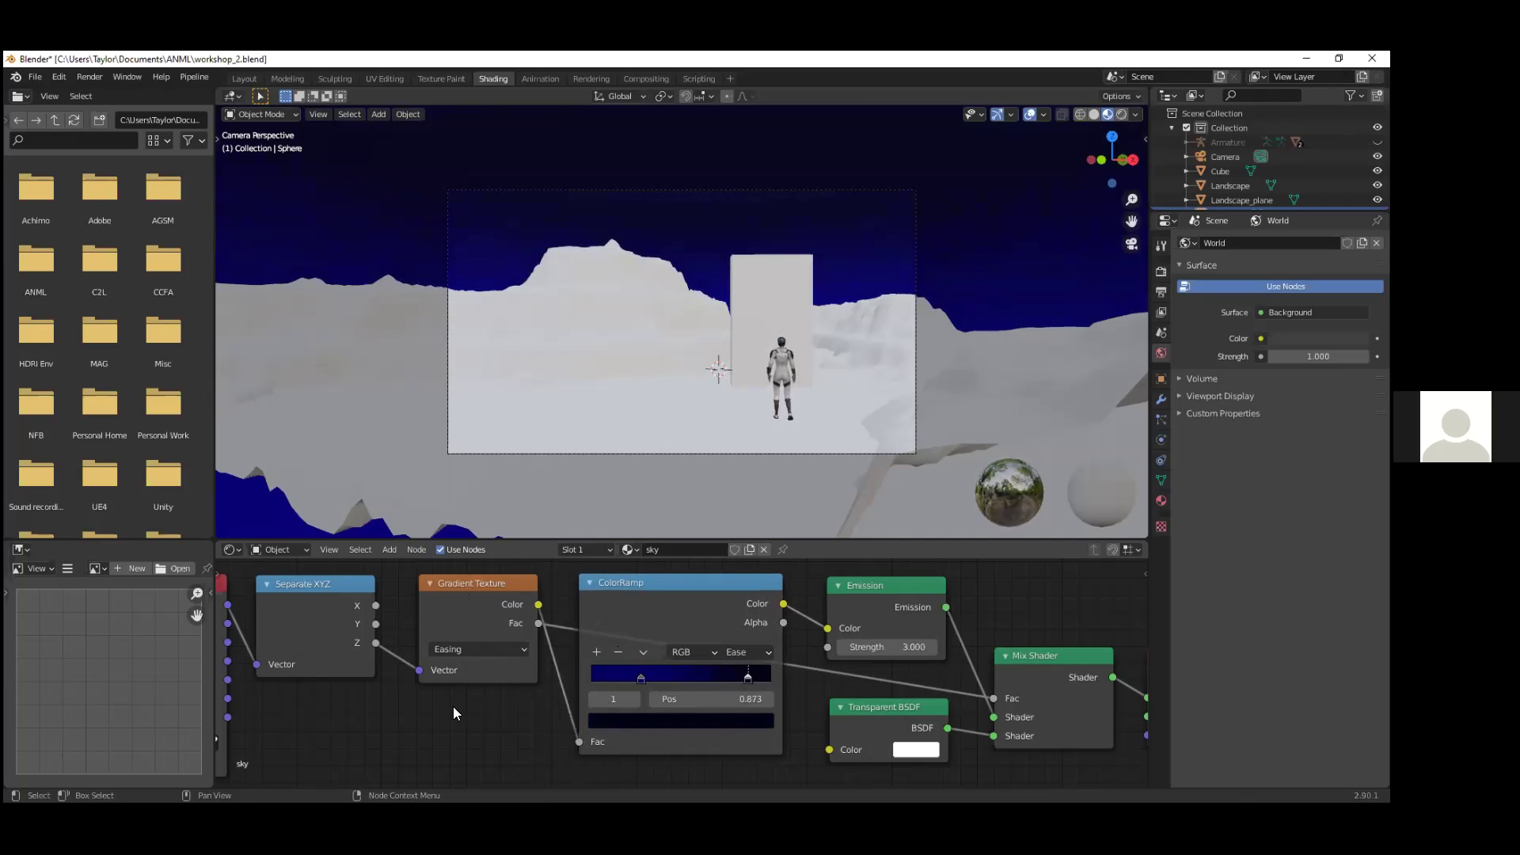
Step: Save the file with the adjusted sky material
key(ctrl+s)
scroll(931, 658, down, 1)
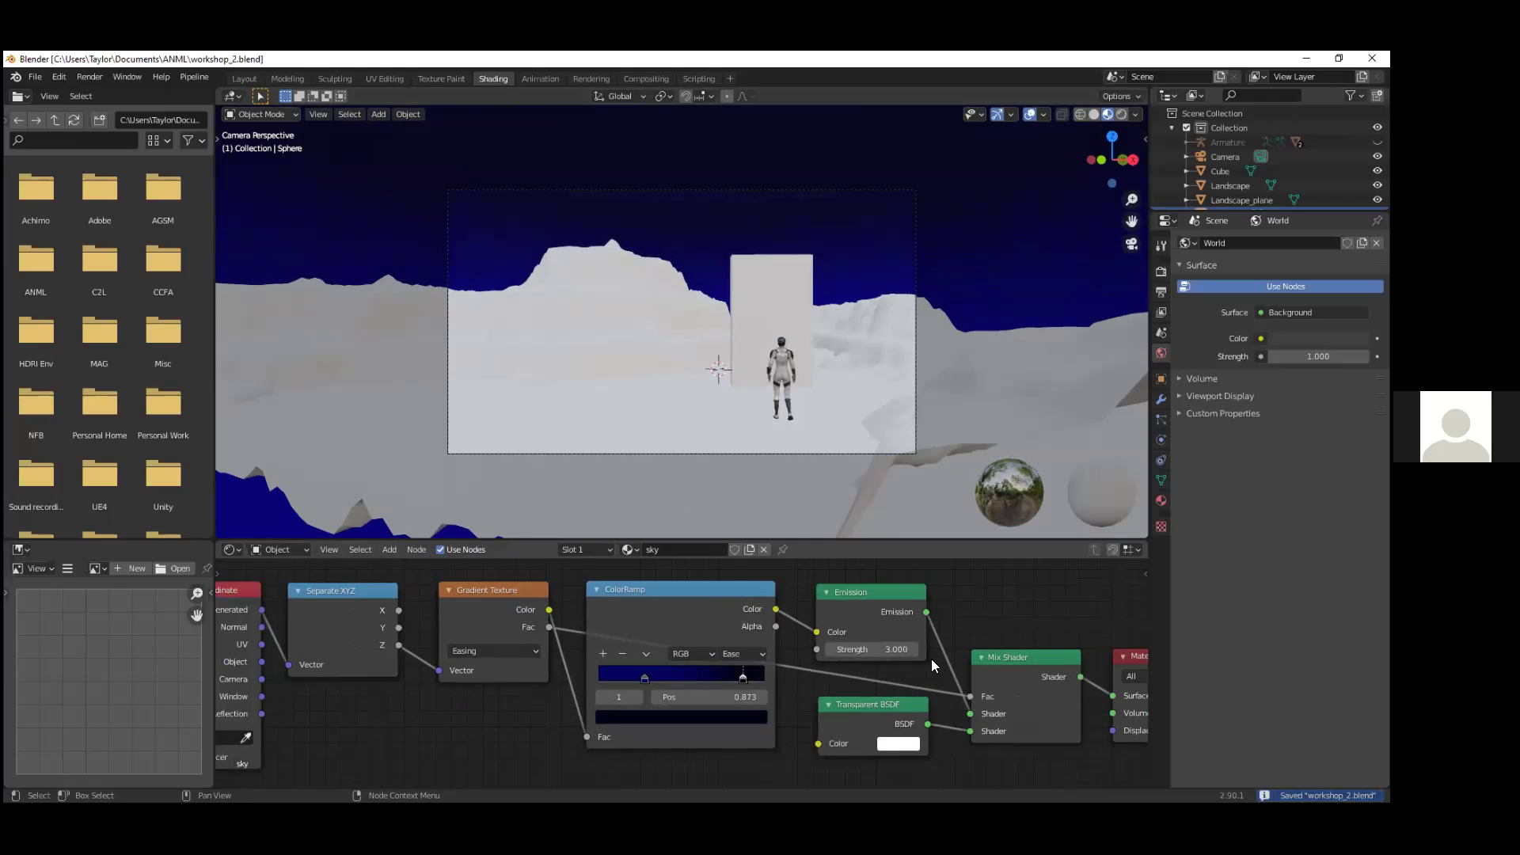
scroll(930, 659, down, 2)
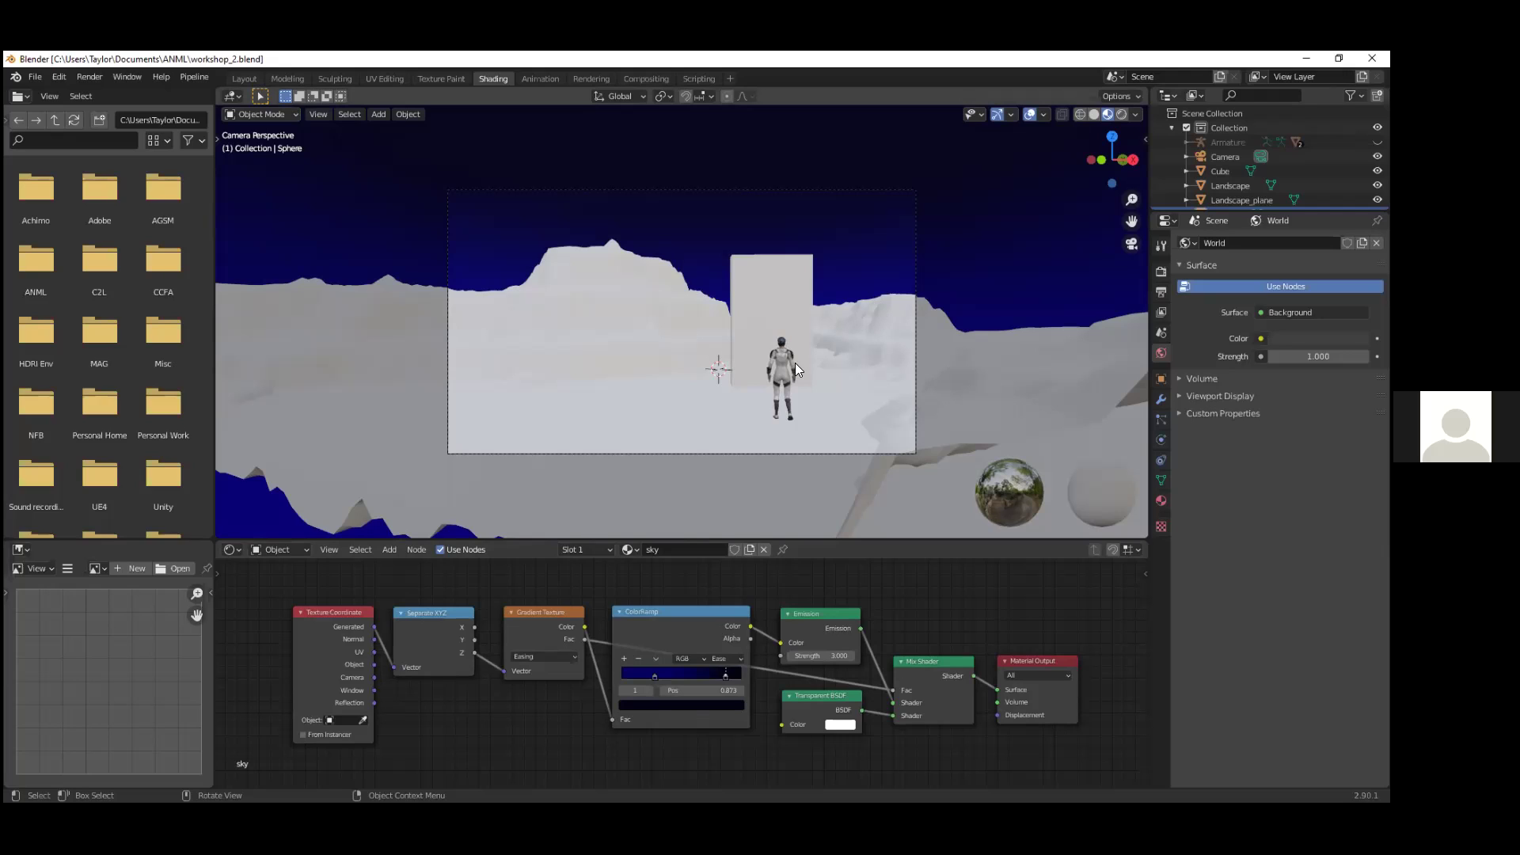
Step: In the Layout workspace, scale the slab to about 0.72 of its size and stretch it along Z by about 1.15
click(772, 288)
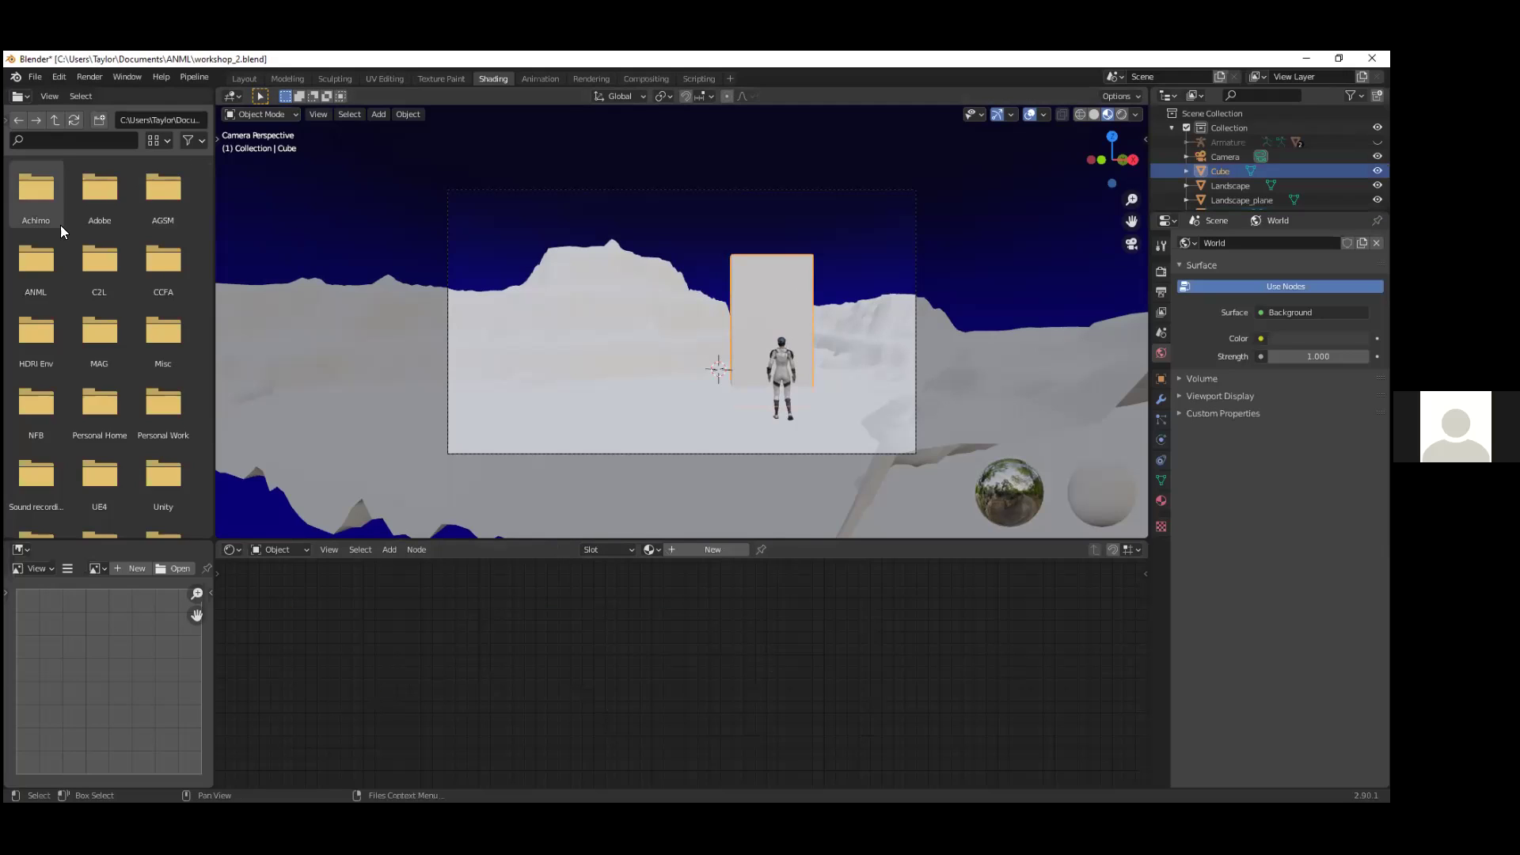
click(245, 78)
key(KP_0)
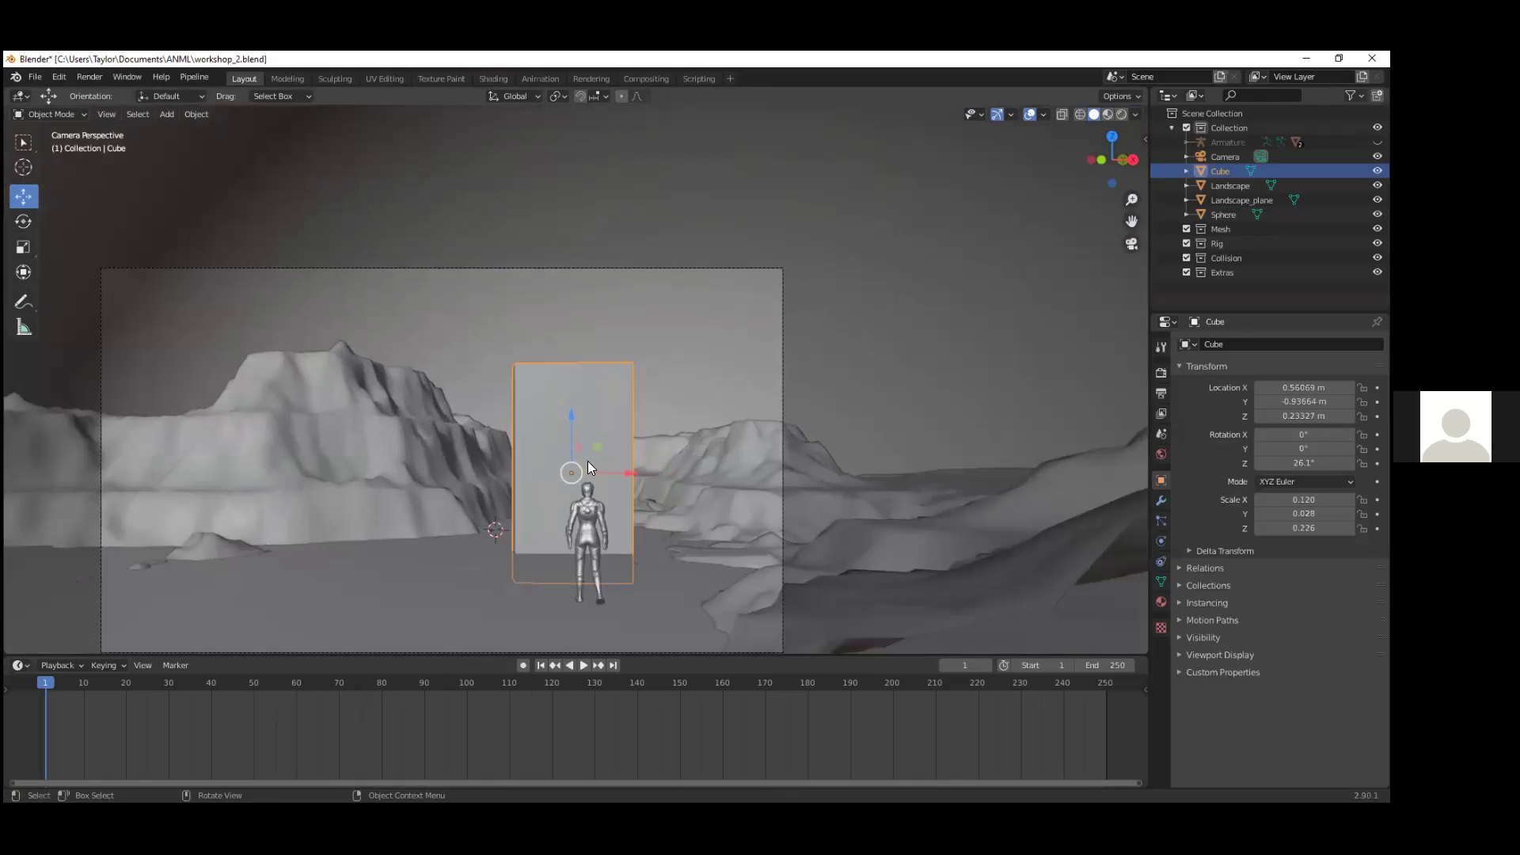
key(s)
click(583, 464)
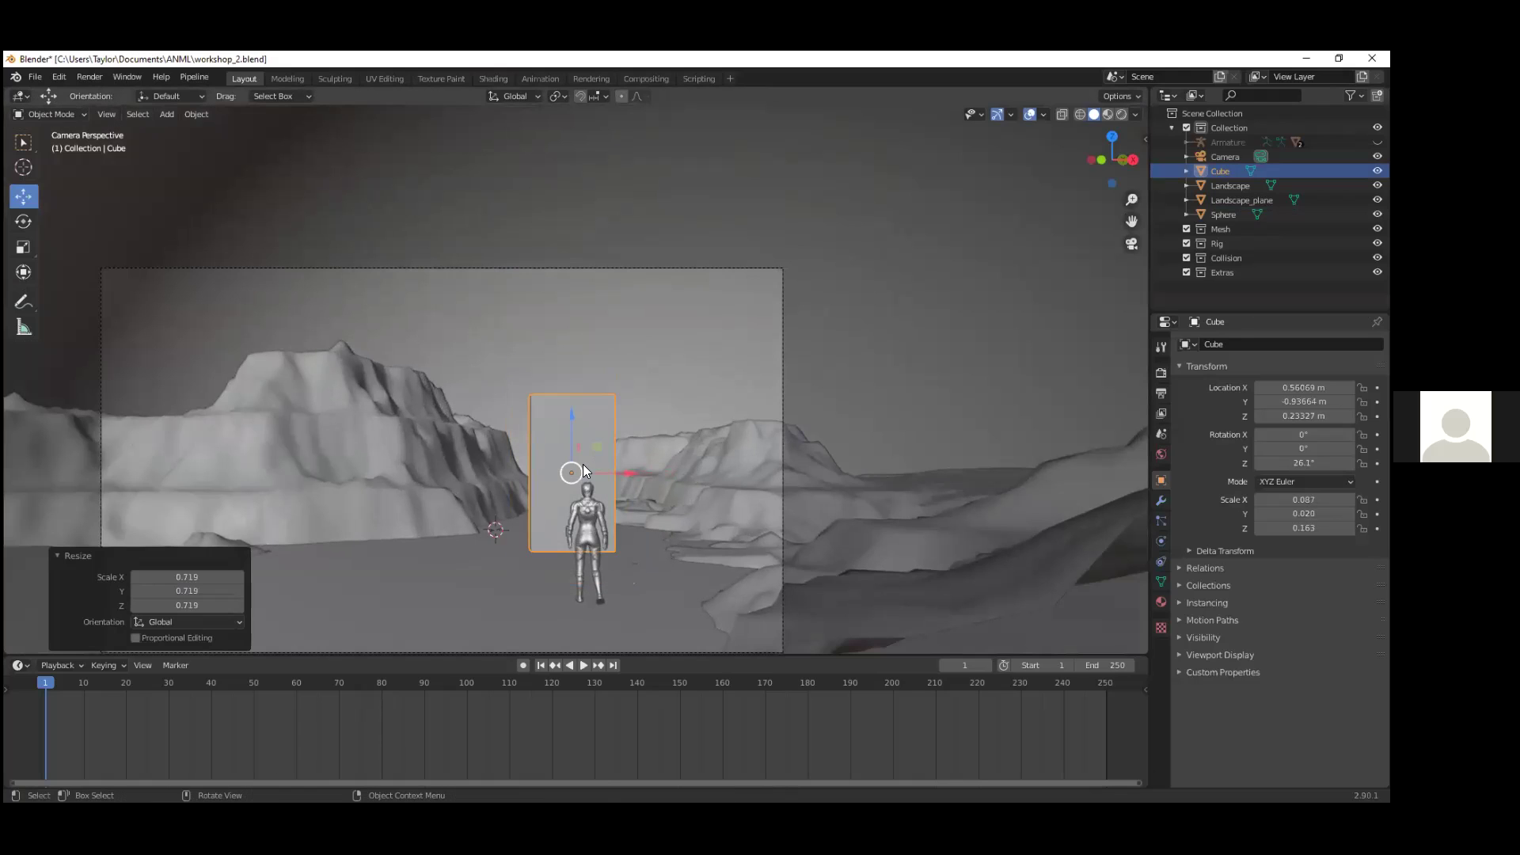
key(s)
key(z)
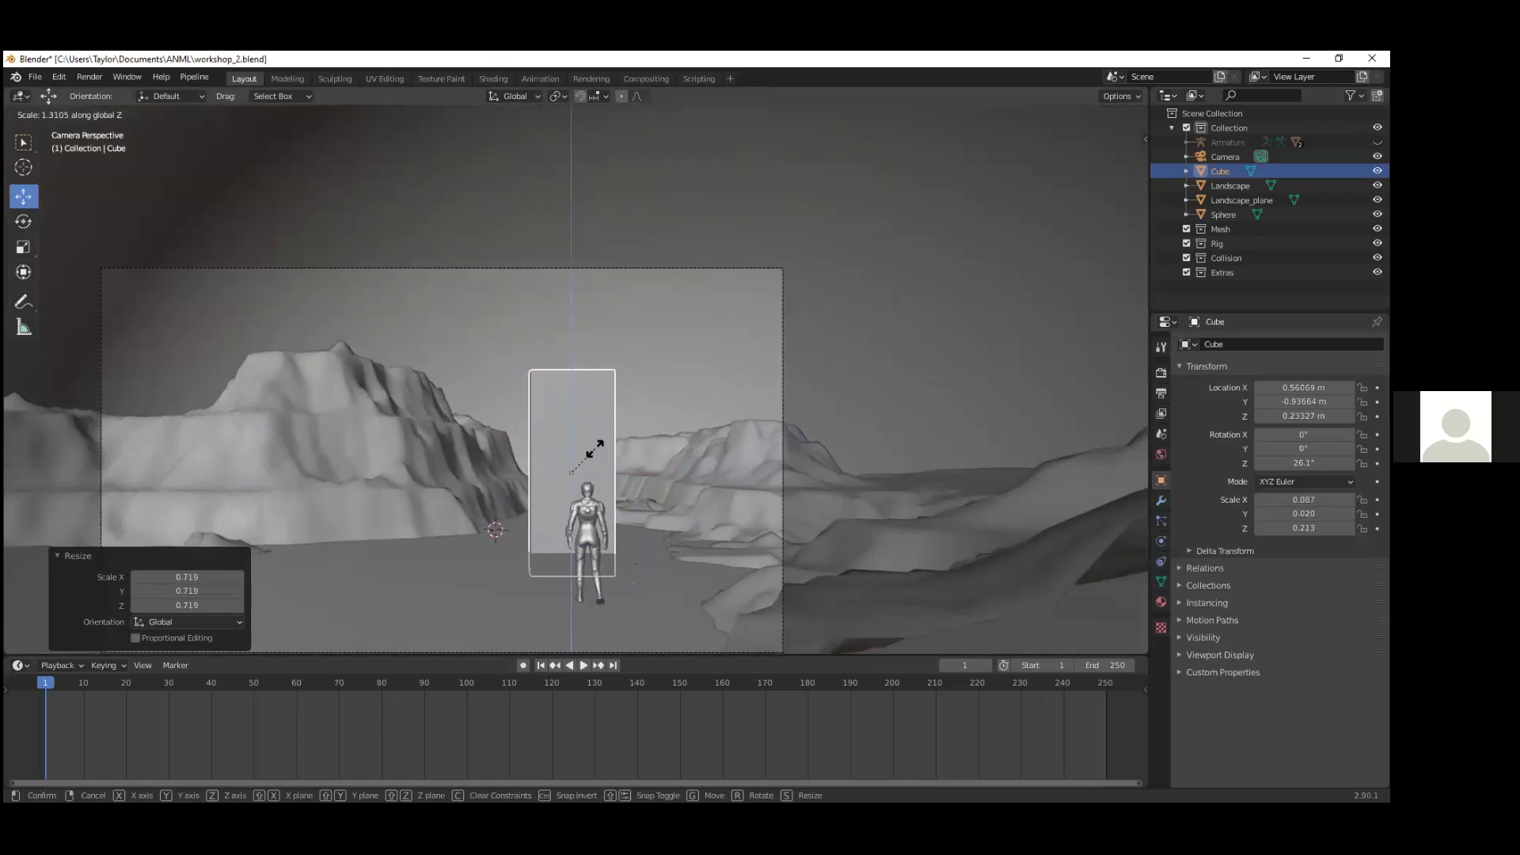
click(593, 455)
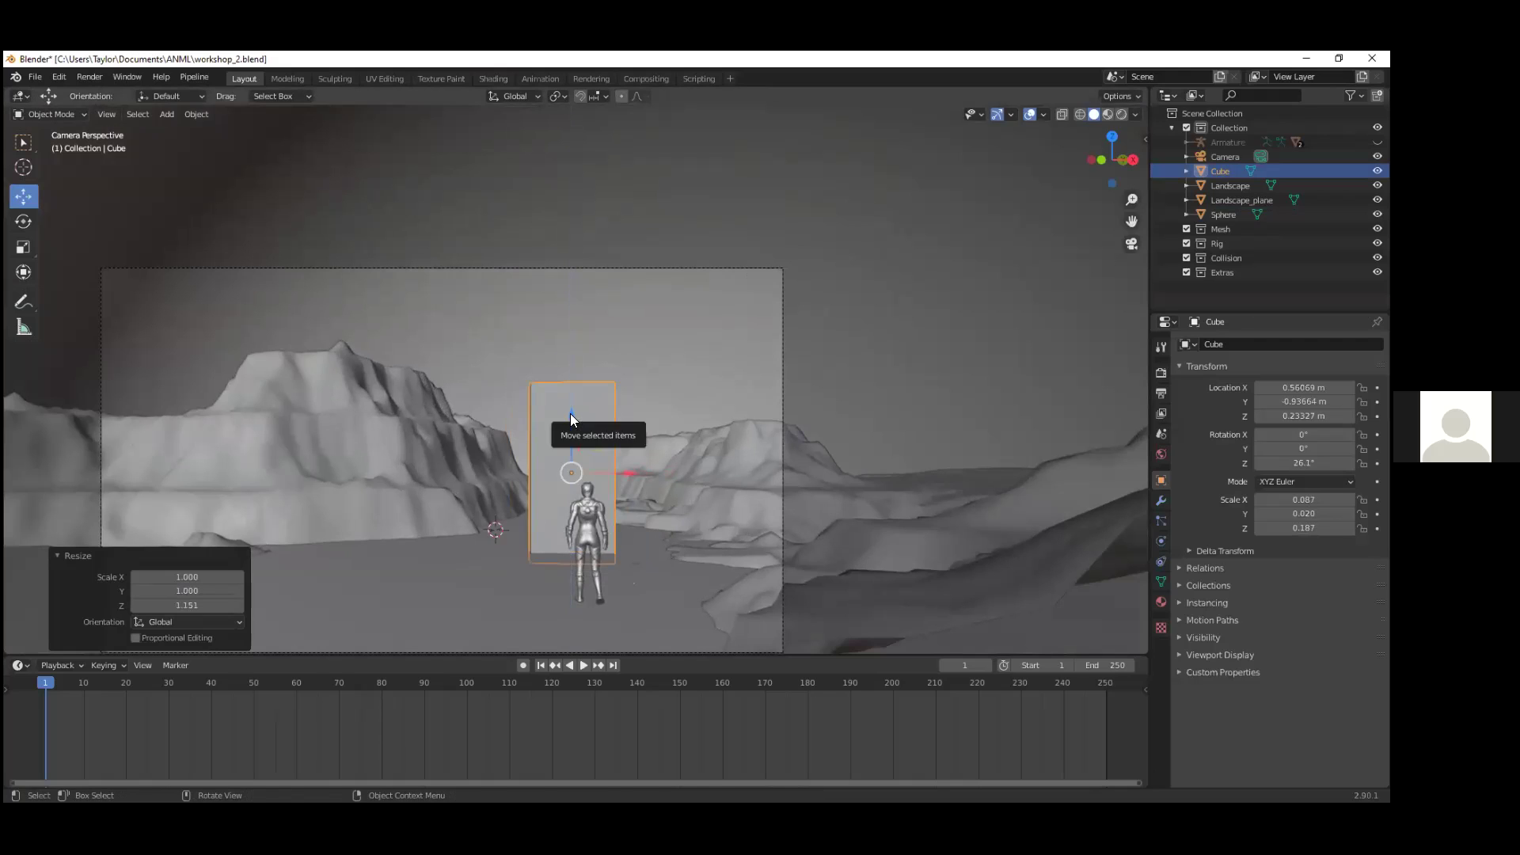
Step: Move the slab about 0.012 m up along Z and about 0.026 m along X so it stands behind the character
key(g)
key(z)
click(571, 409)
key(g)
key(x)
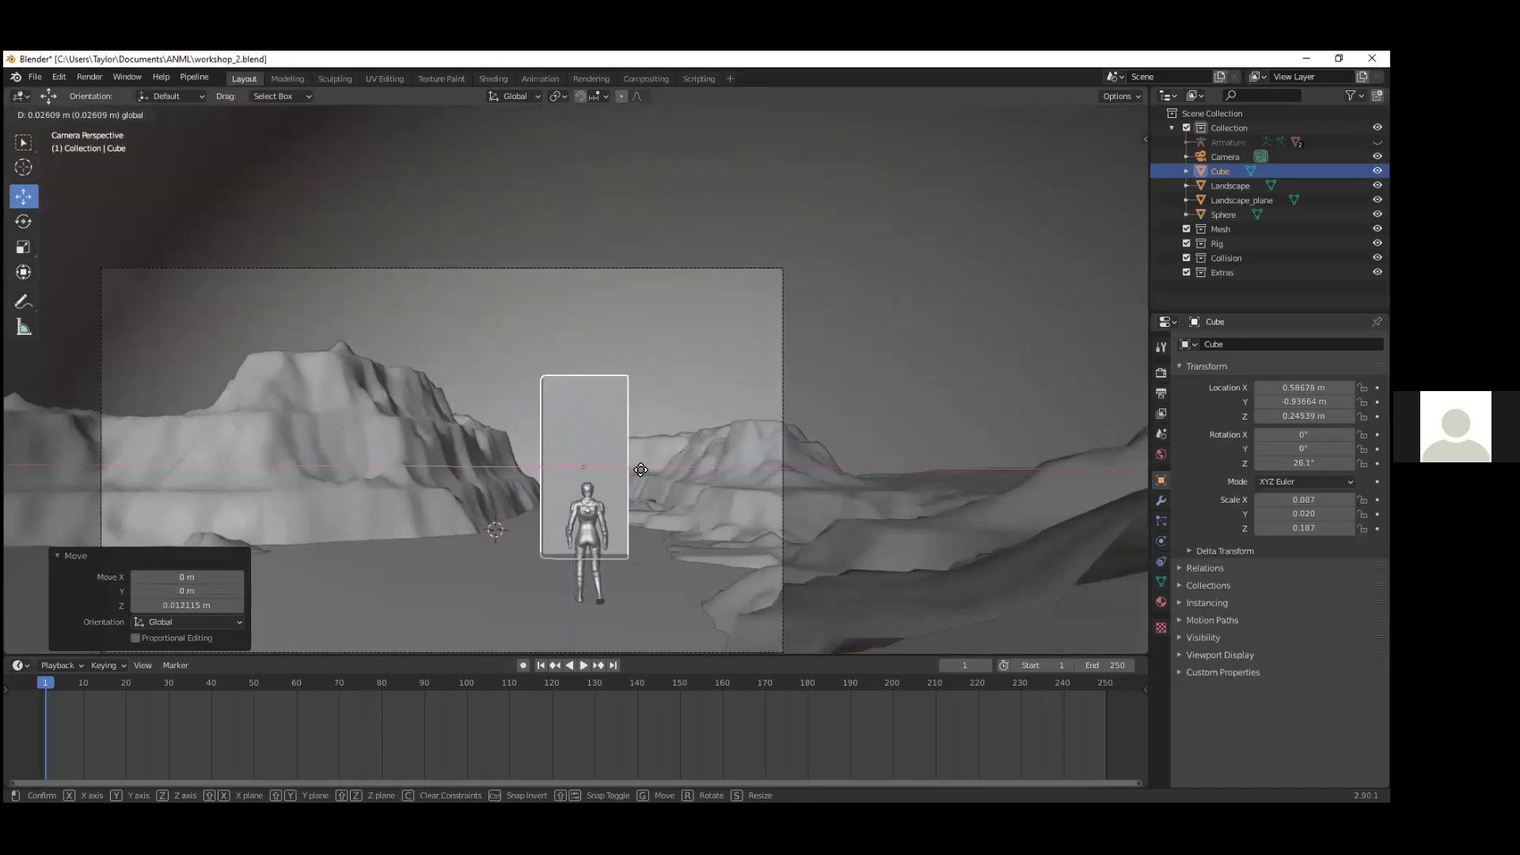
click(642, 469)
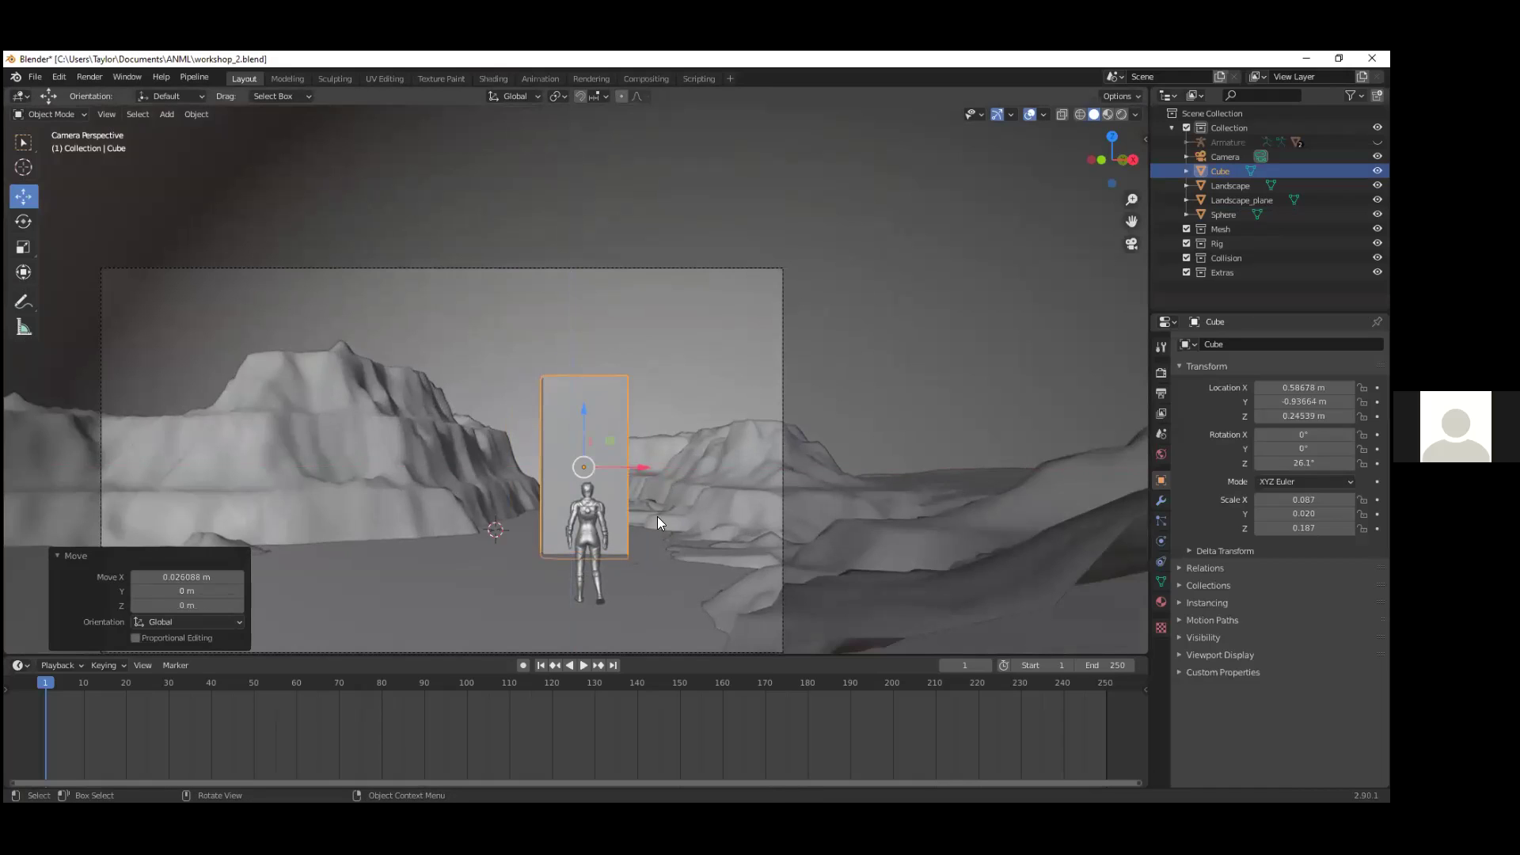
Step: Return to the Shading workspace and give the slab a new material named Portal
click(833, 297)
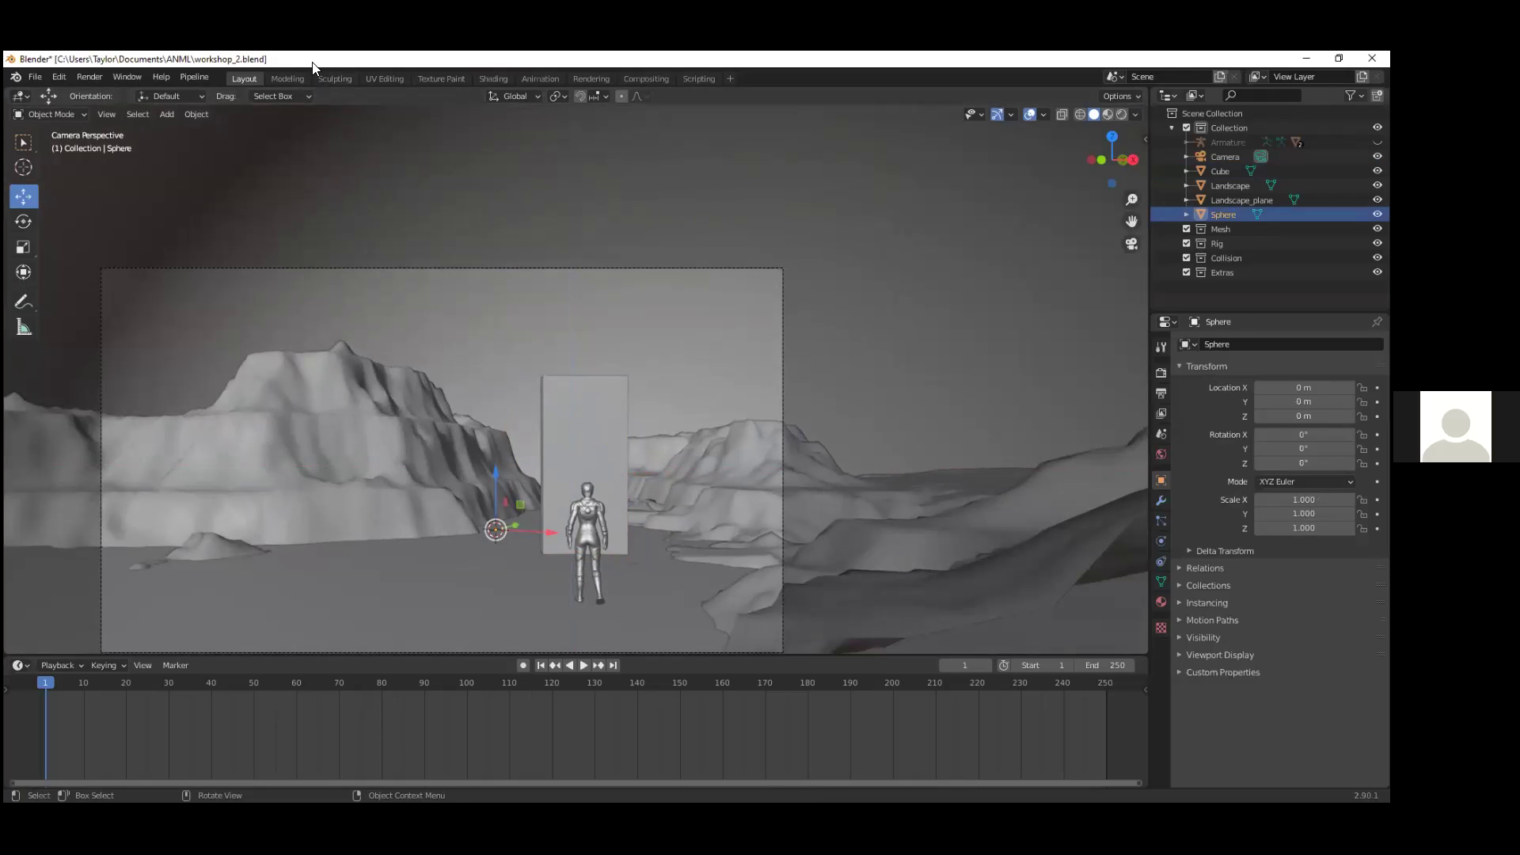
click(494, 78)
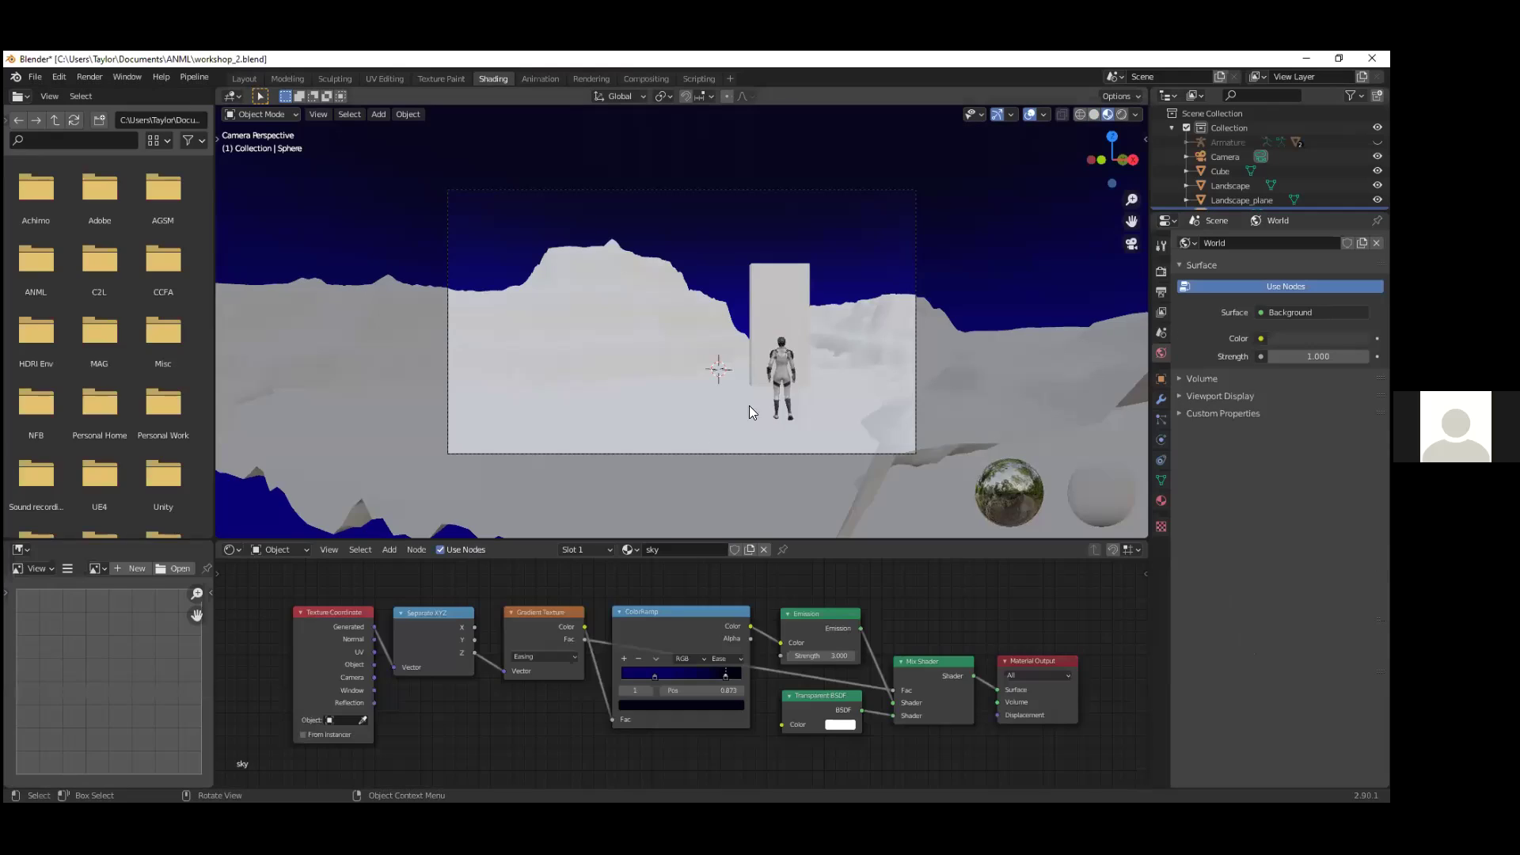
click(780, 309)
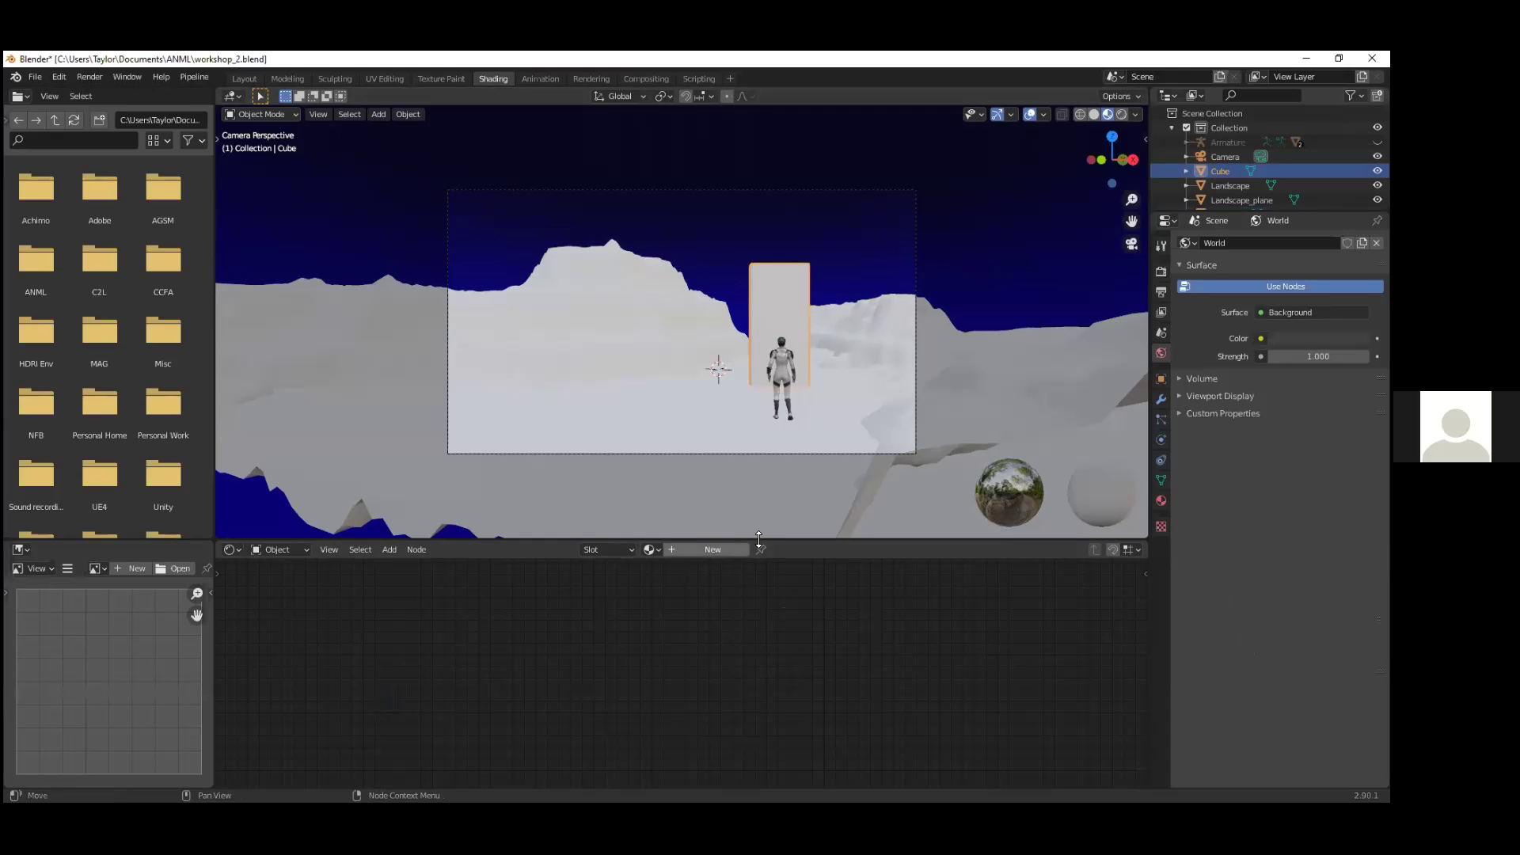
click(702, 550)
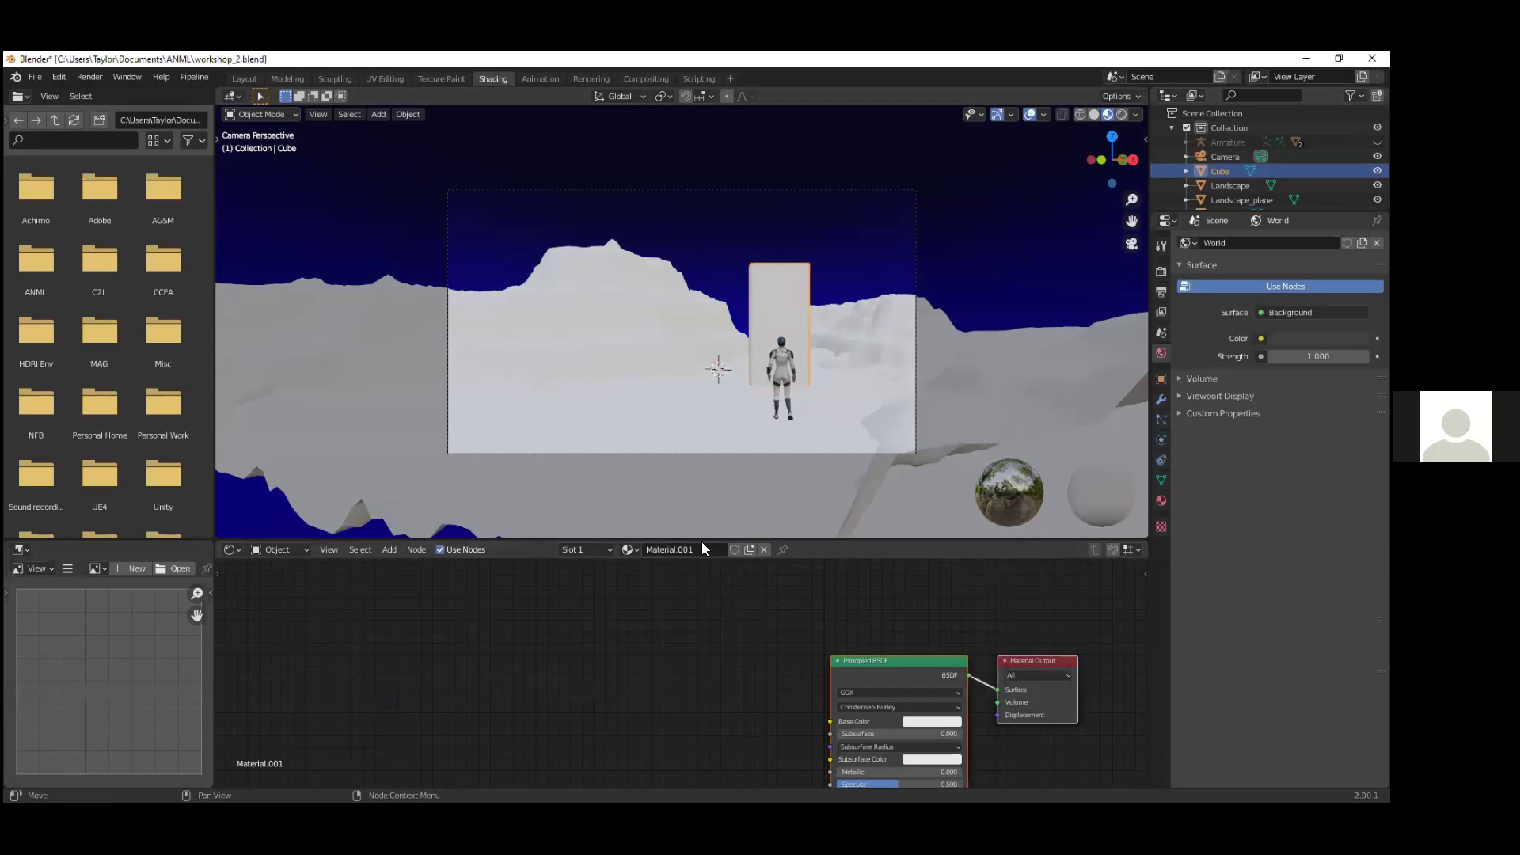
text(Po)
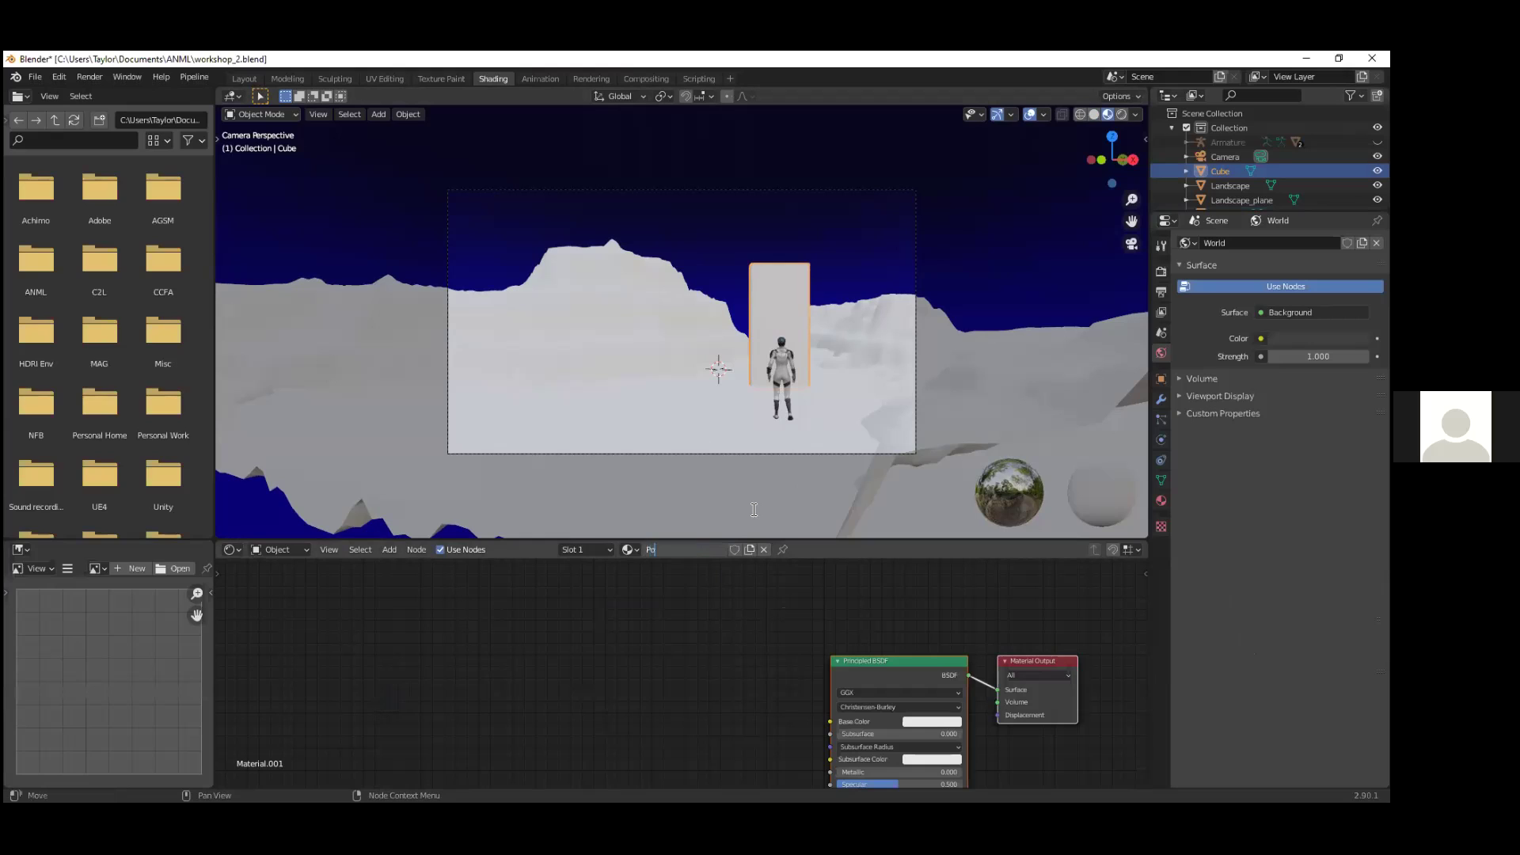
text(rtal)
key(Return)
Step: Enlarge the node editor area and delete the Principled BSDF node from the Portal material
scroll(710, 661, down, 1)
middle_drag(710, 661, 495, 602)
drag(713, 540, 712, 454)
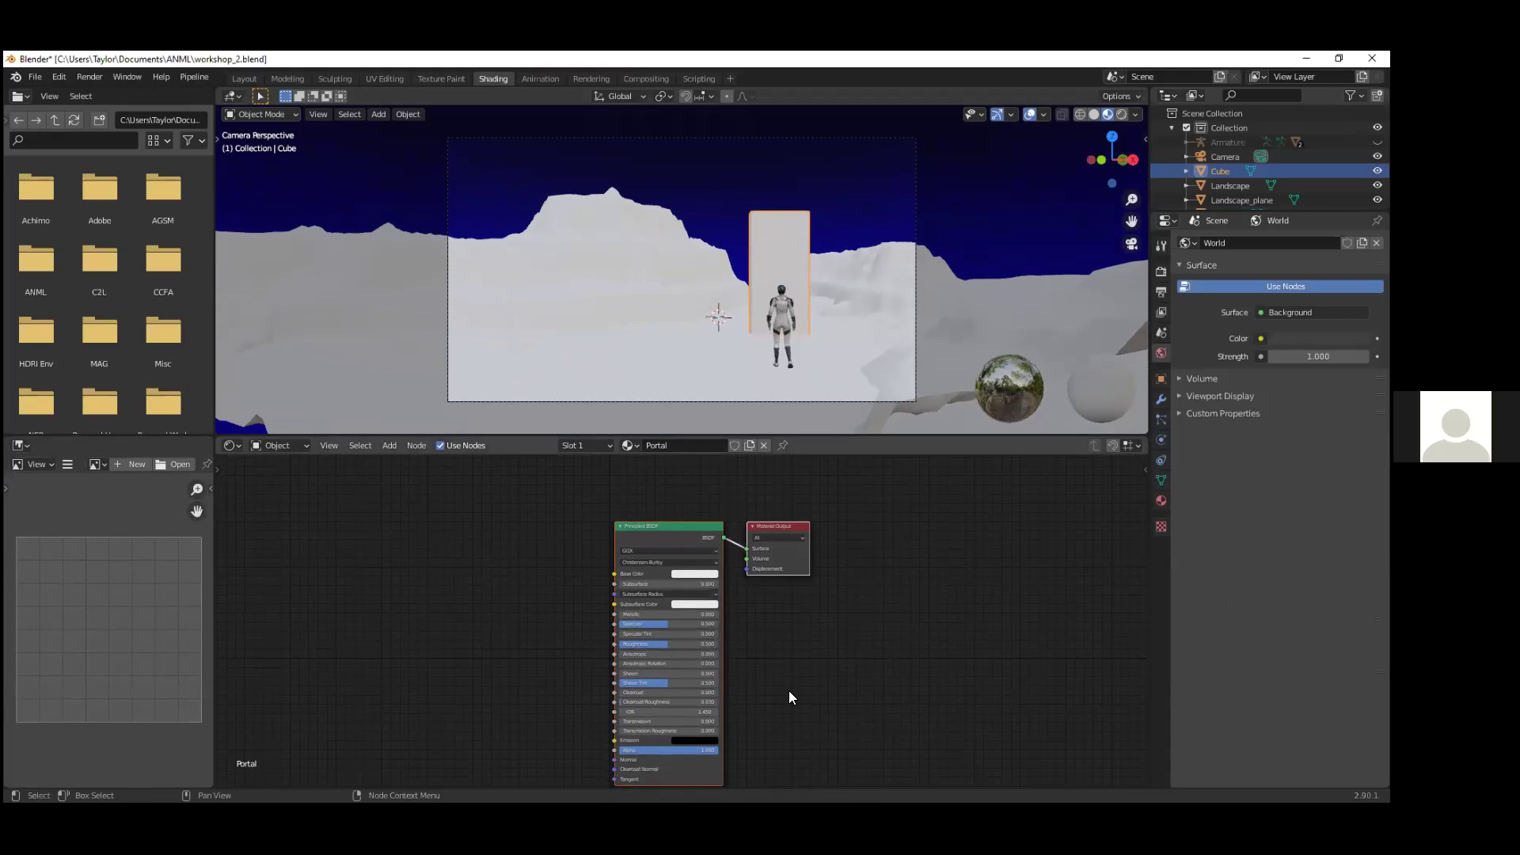
click(768, 638)
click(662, 534)
key(Delete)
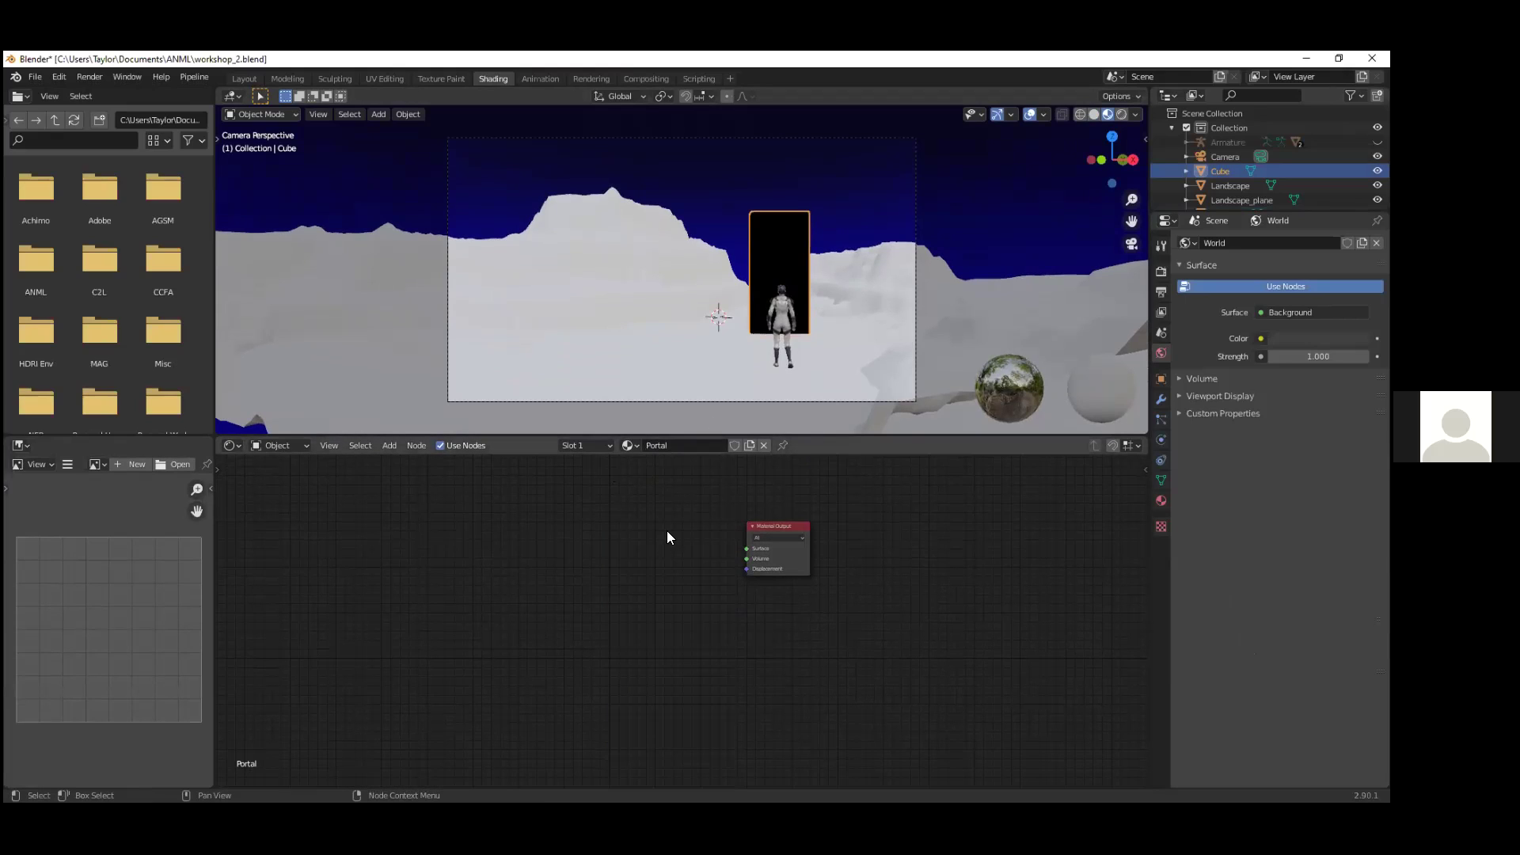
Step: Save the file and add a Mix Shader node before the Material Output in the Portal material
key(ctrl+s)
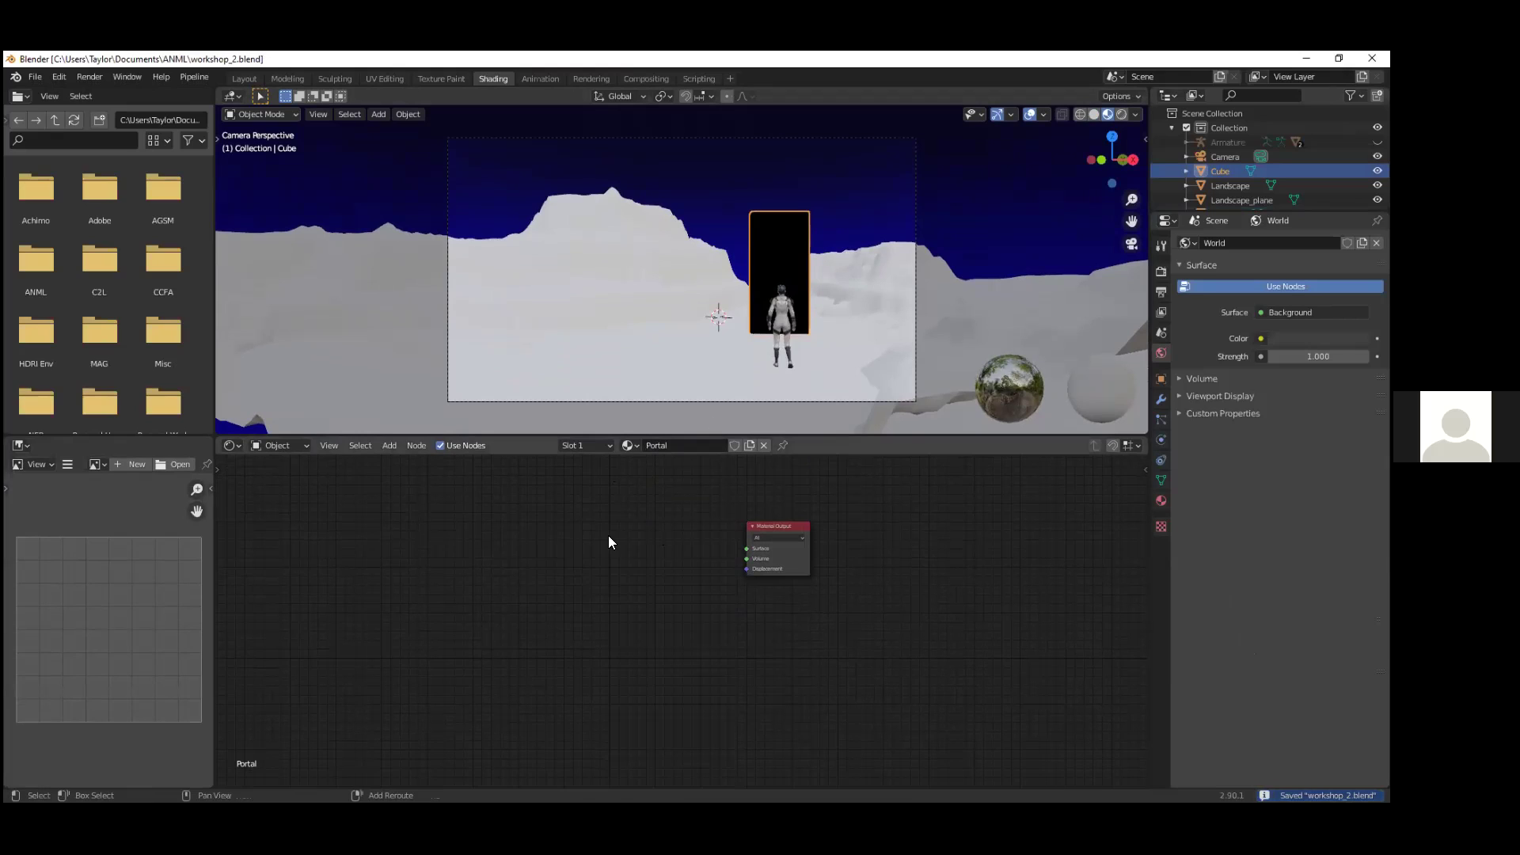
key(shift+a)
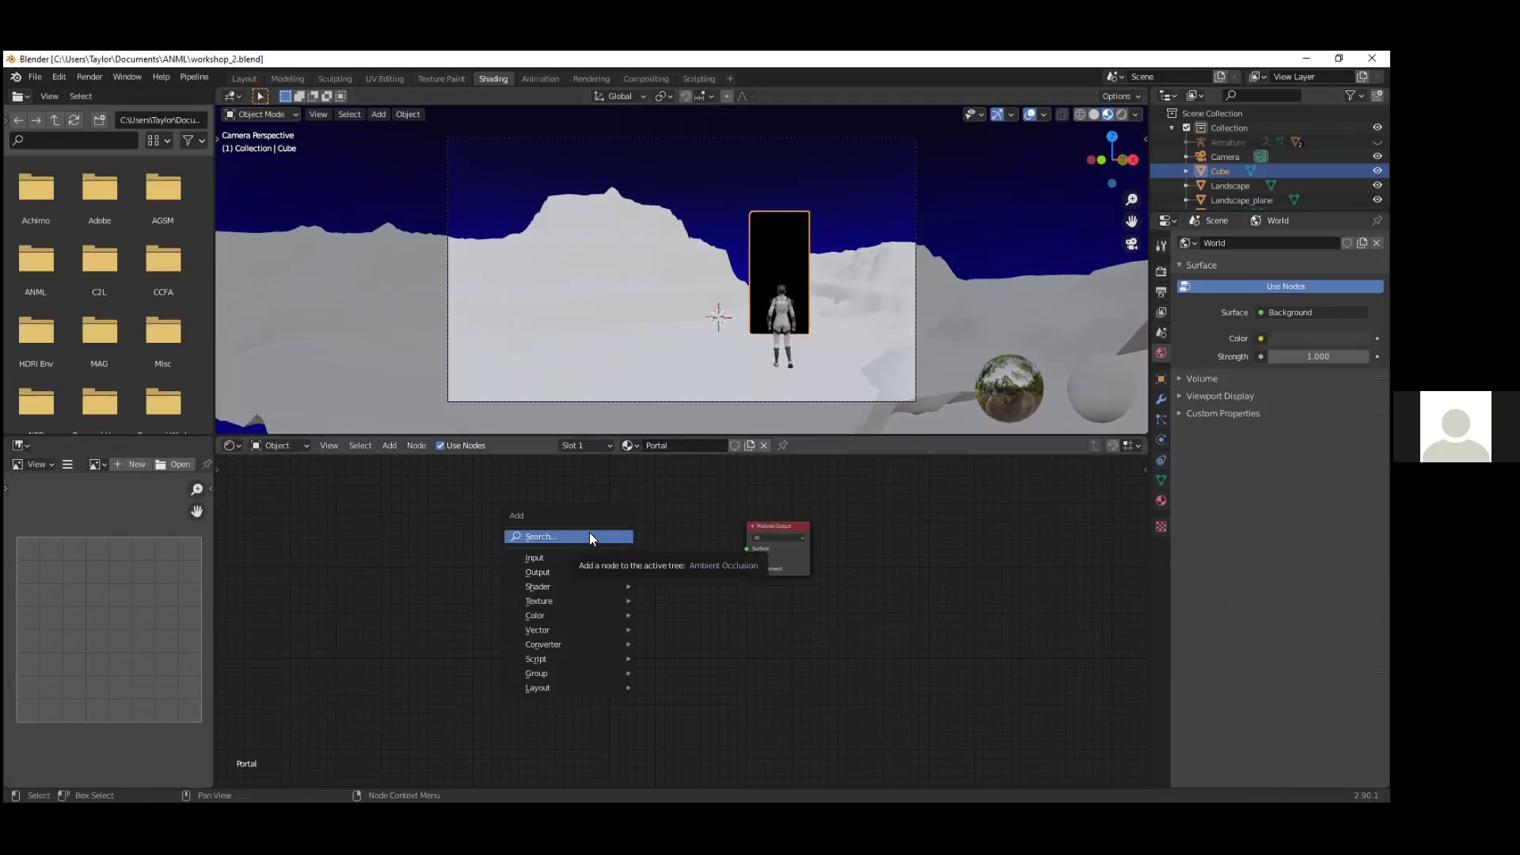
click(590, 538)
text(mix)
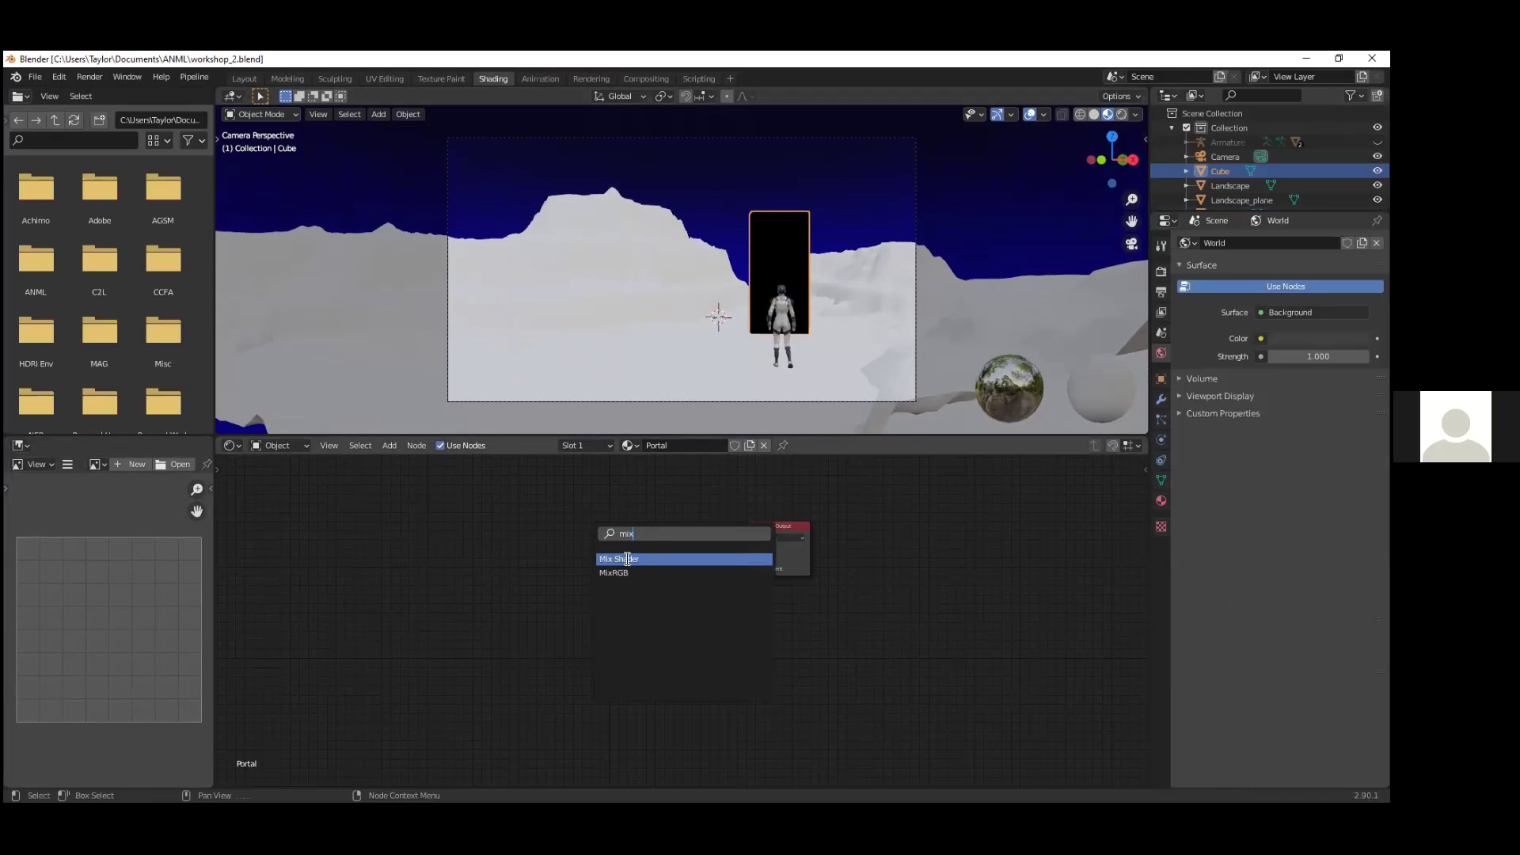
click(627, 559)
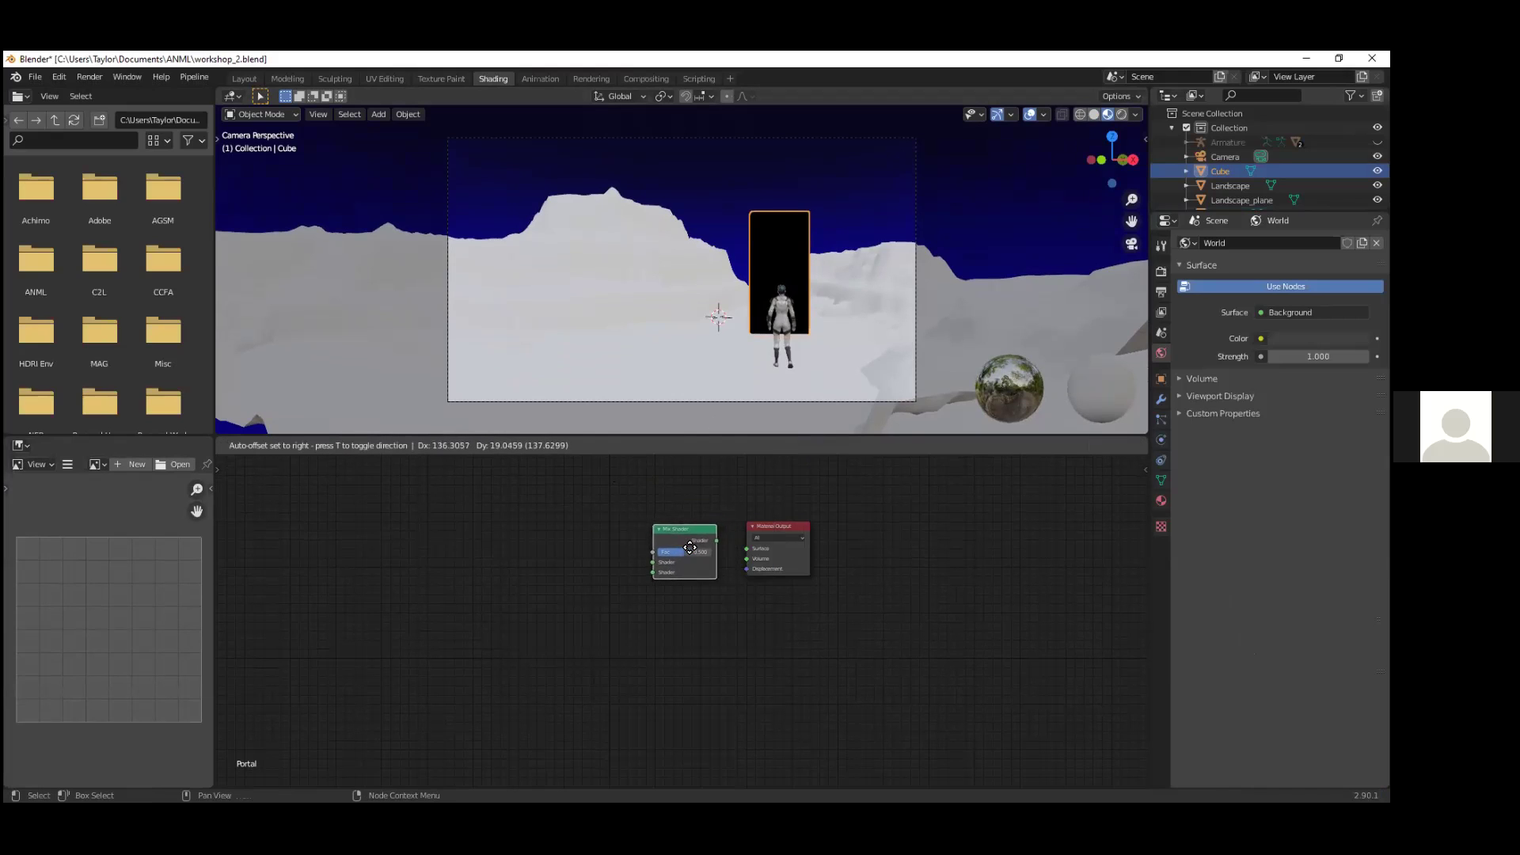
click(693, 543)
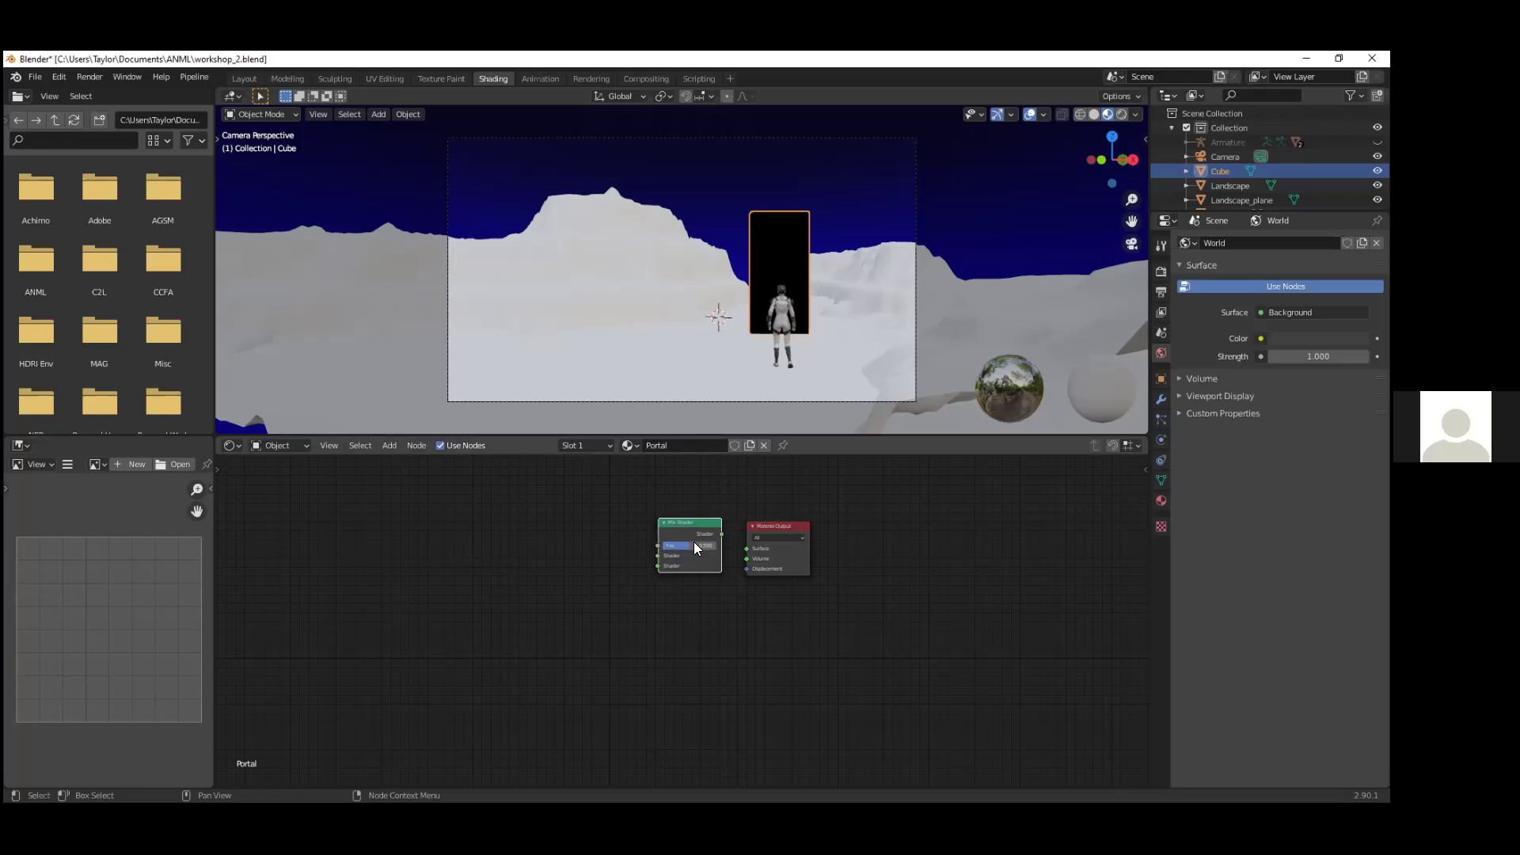
Step: Connect the Mix Shader's output to the Surface input of the Material Output
scroll(777, 562, up, 2)
scroll(733, 608, up, 1)
middle_drag(730, 610, 720, 631)
scroll(692, 673, up, 1)
middle_drag(723, 519, 660, 618)
drag(676, 587, 720, 616)
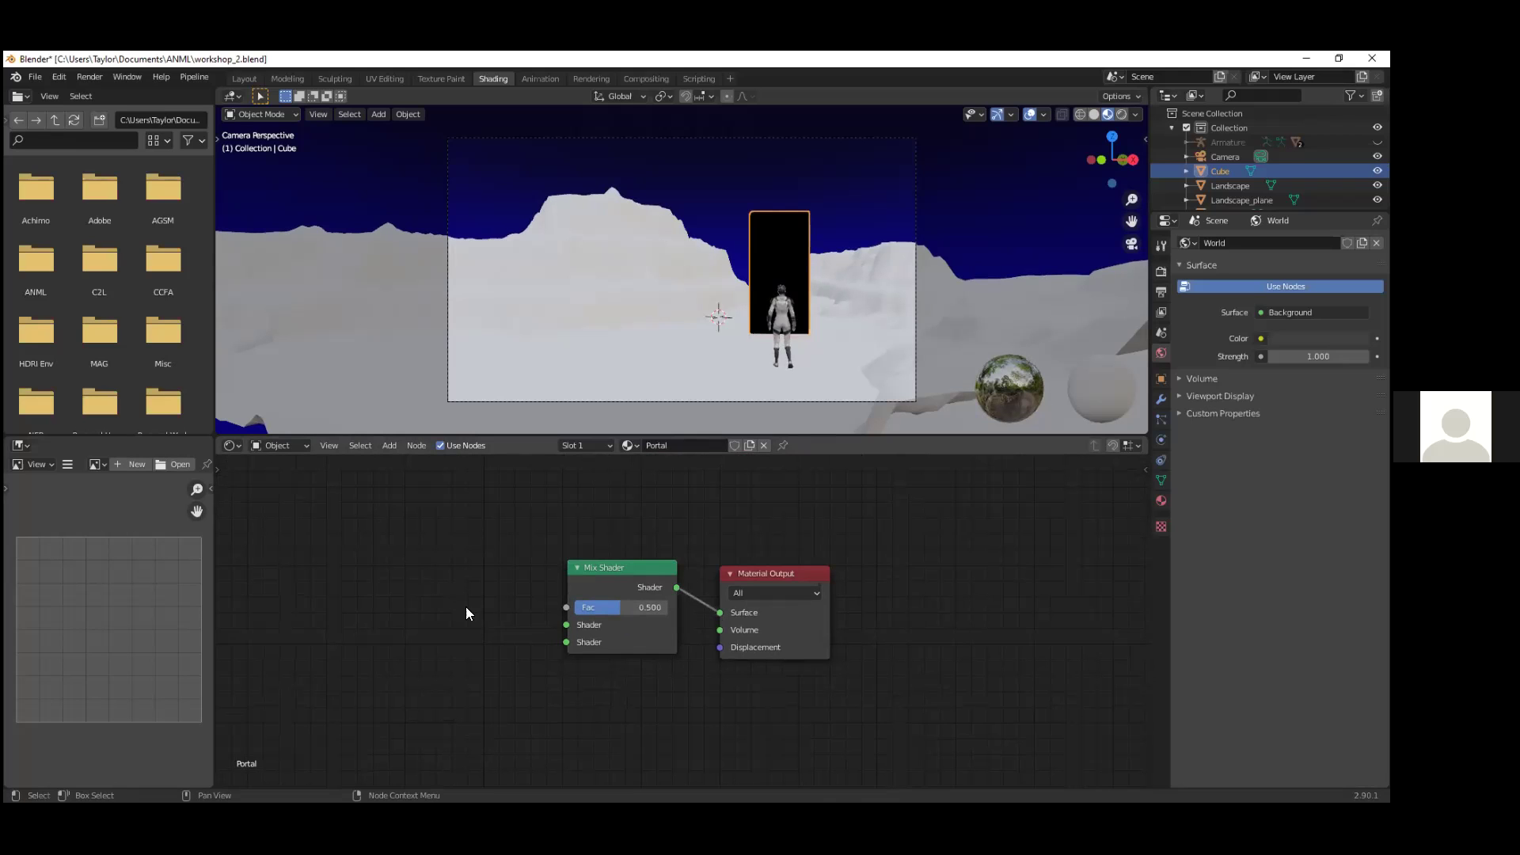
Step: Add an Emission shader node and place it just before the Mix Shader
ctrl+scroll(616, 570, up, 5)
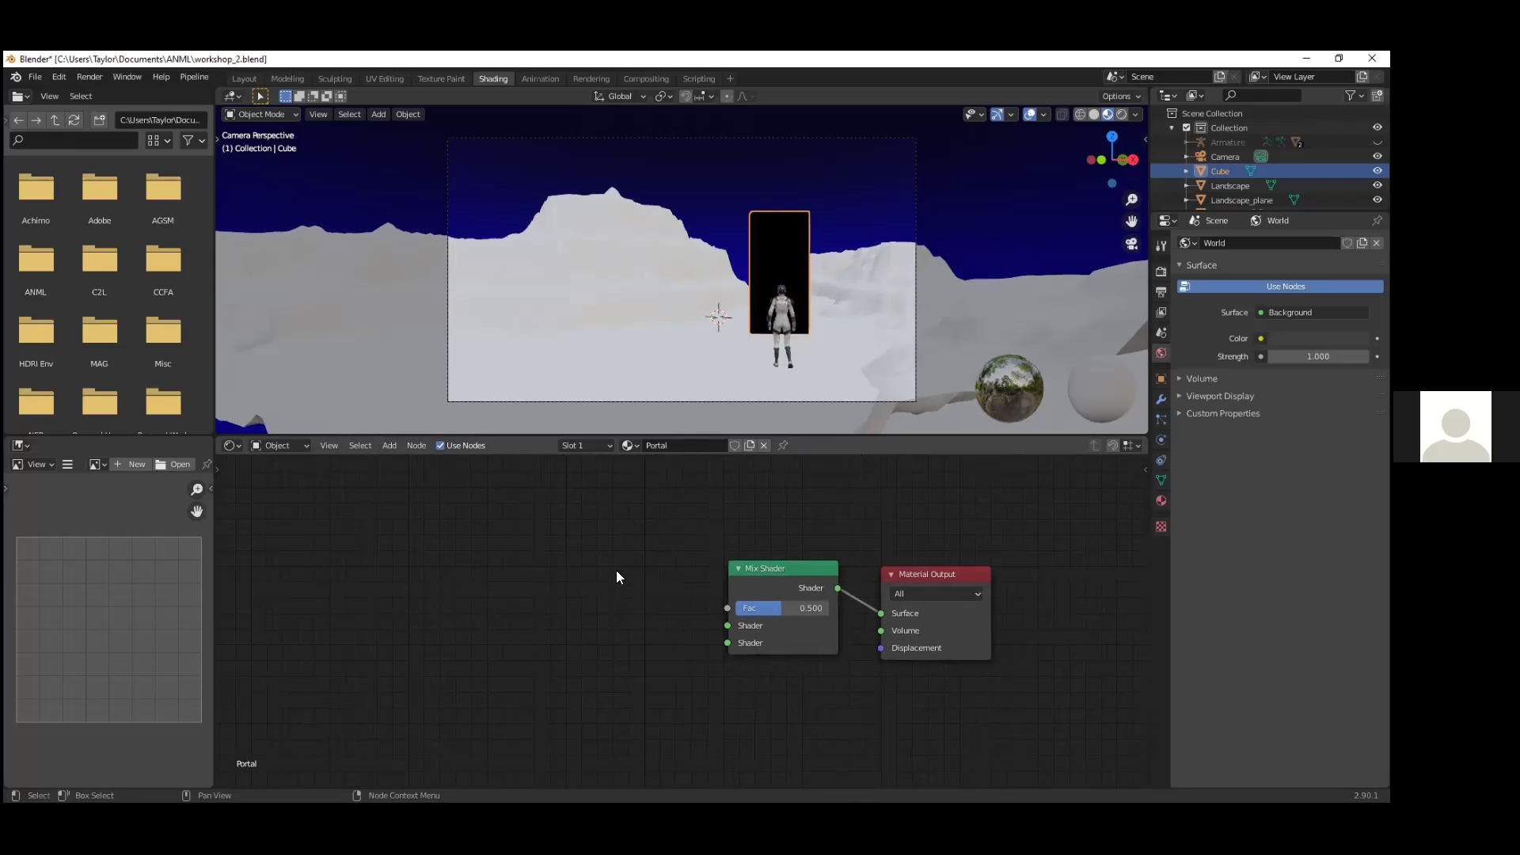
key(shift+a)
click(580, 573)
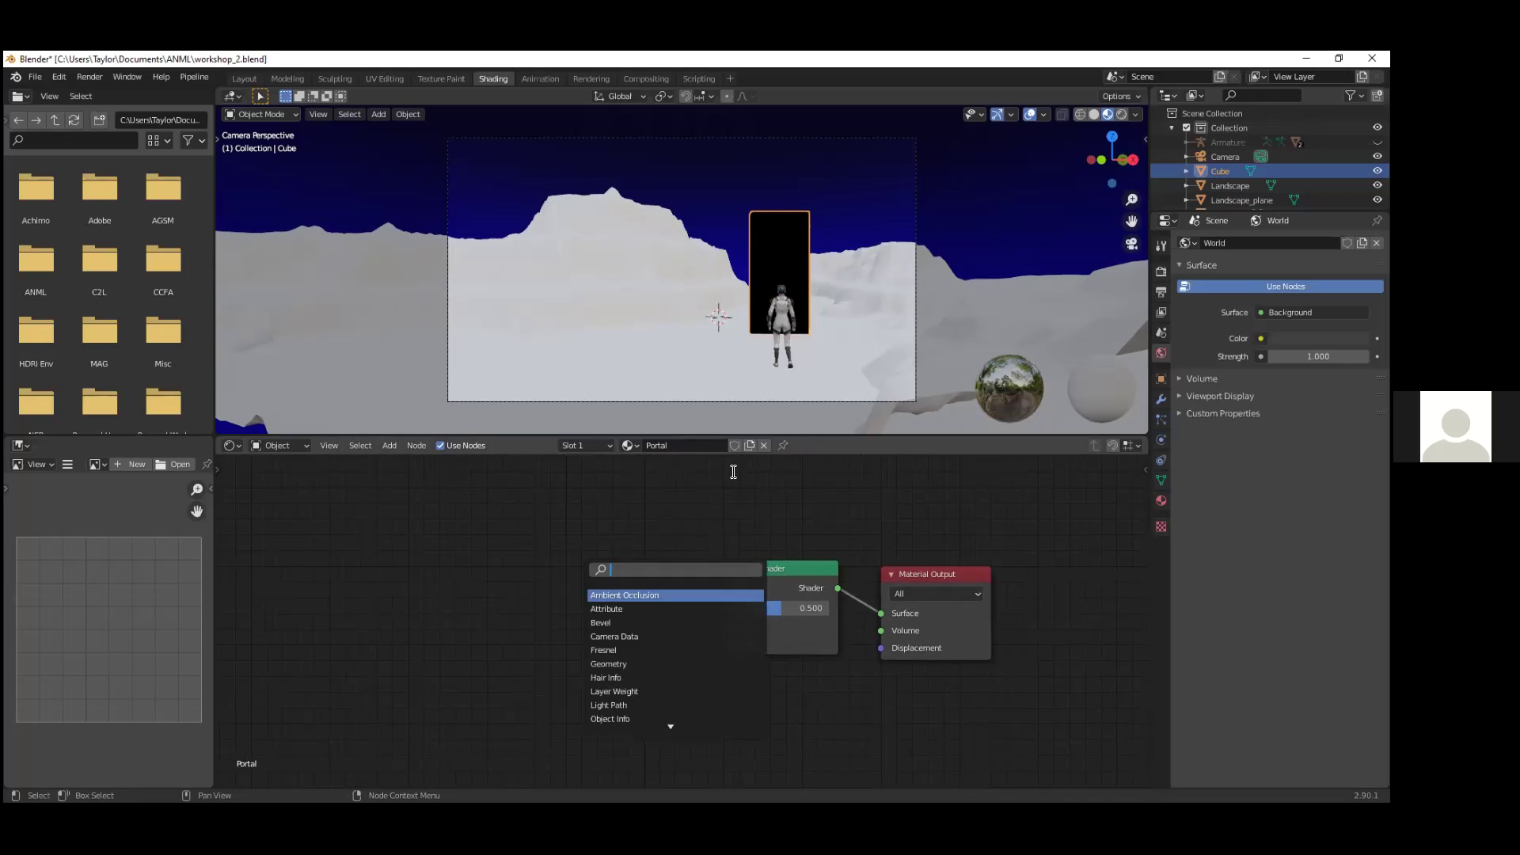
text(em)
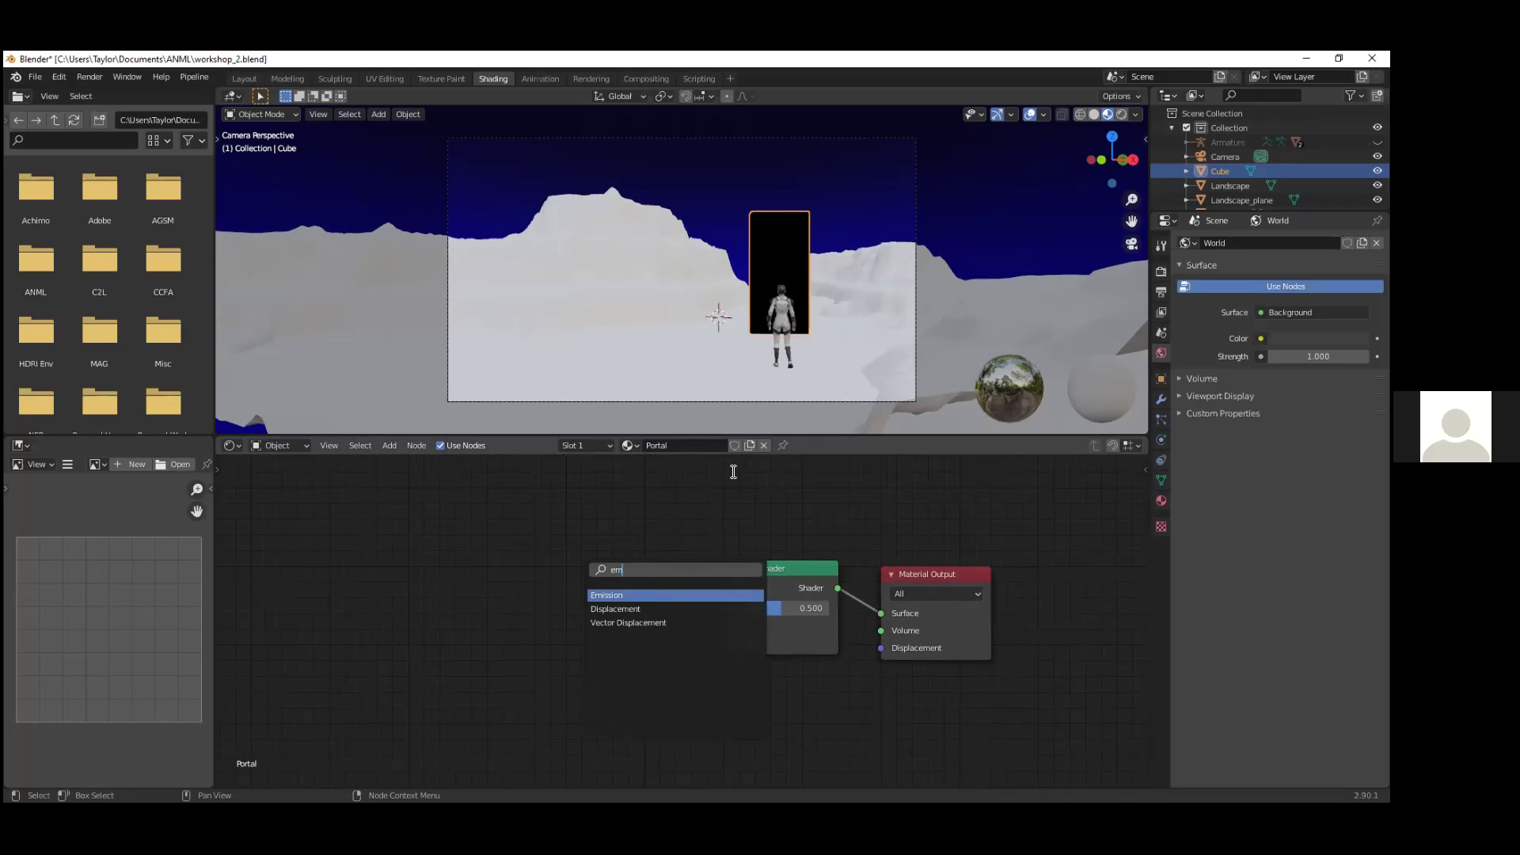
click(619, 595)
click(625, 584)
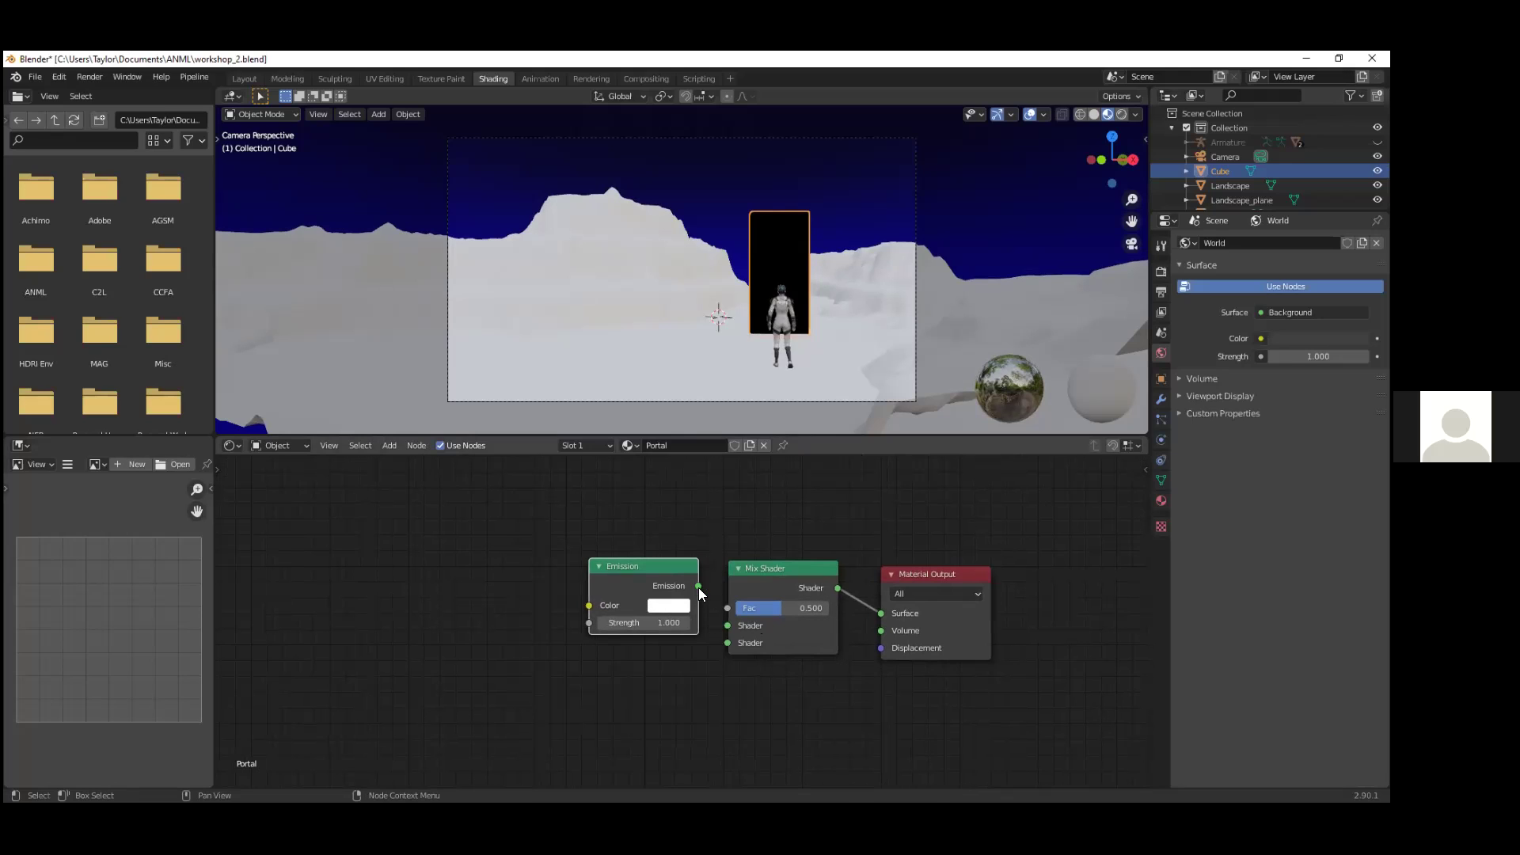
Step: Connect the Emission output to the first Shader input of the Mix Shader in the Portal material and save the file
drag(698, 587, 727, 625)
ctrl+scroll(732, 548, up, 5)
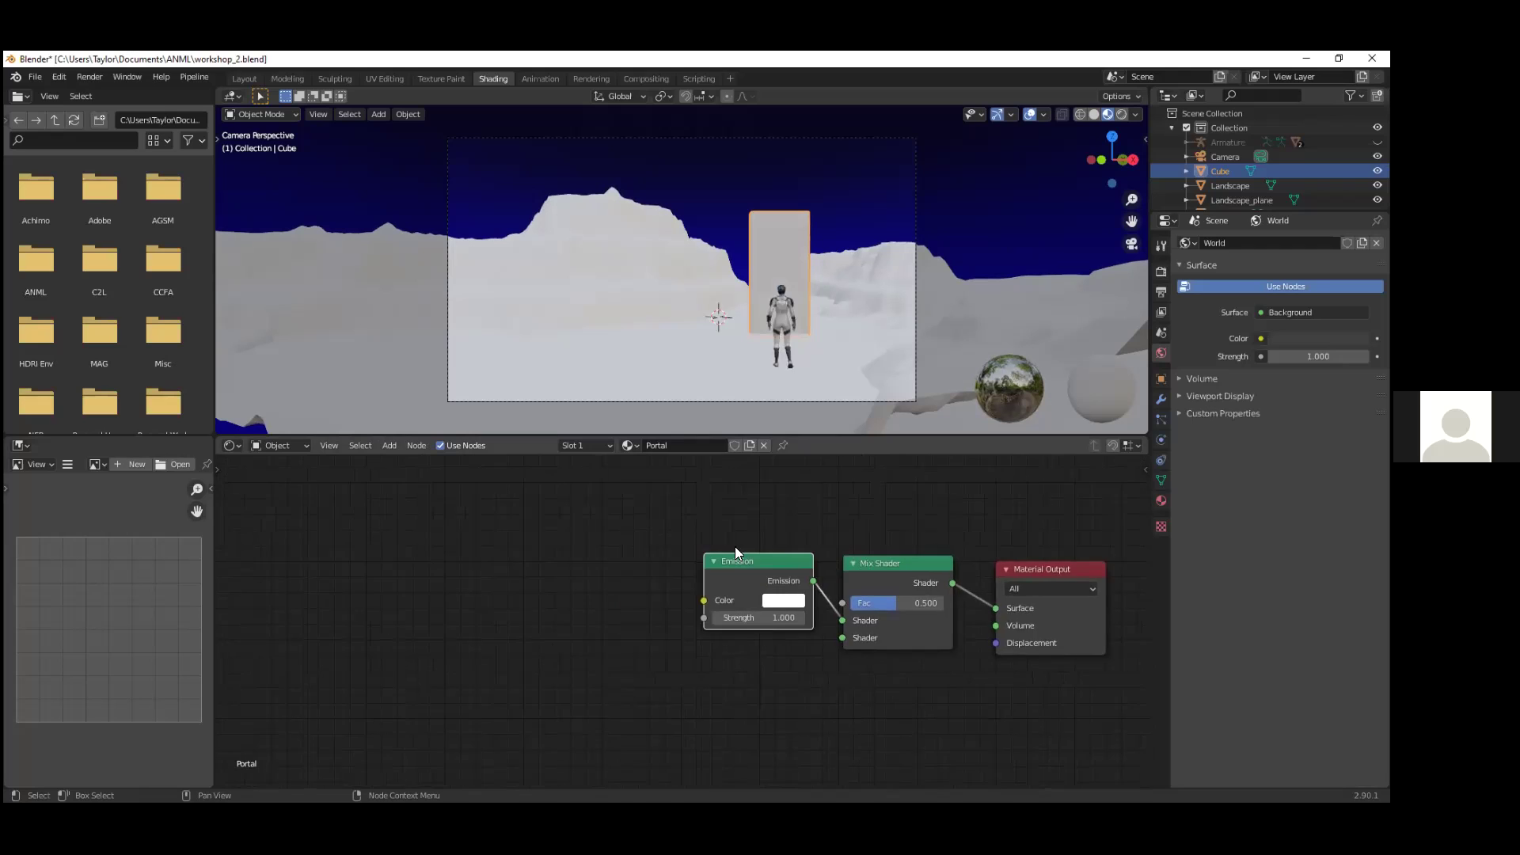
key(ctrl+s)
Step: Add a ColorRamp node before the Emission node and connect its Color output to the Emission Color input
key(shift+a)
click(666, 547)
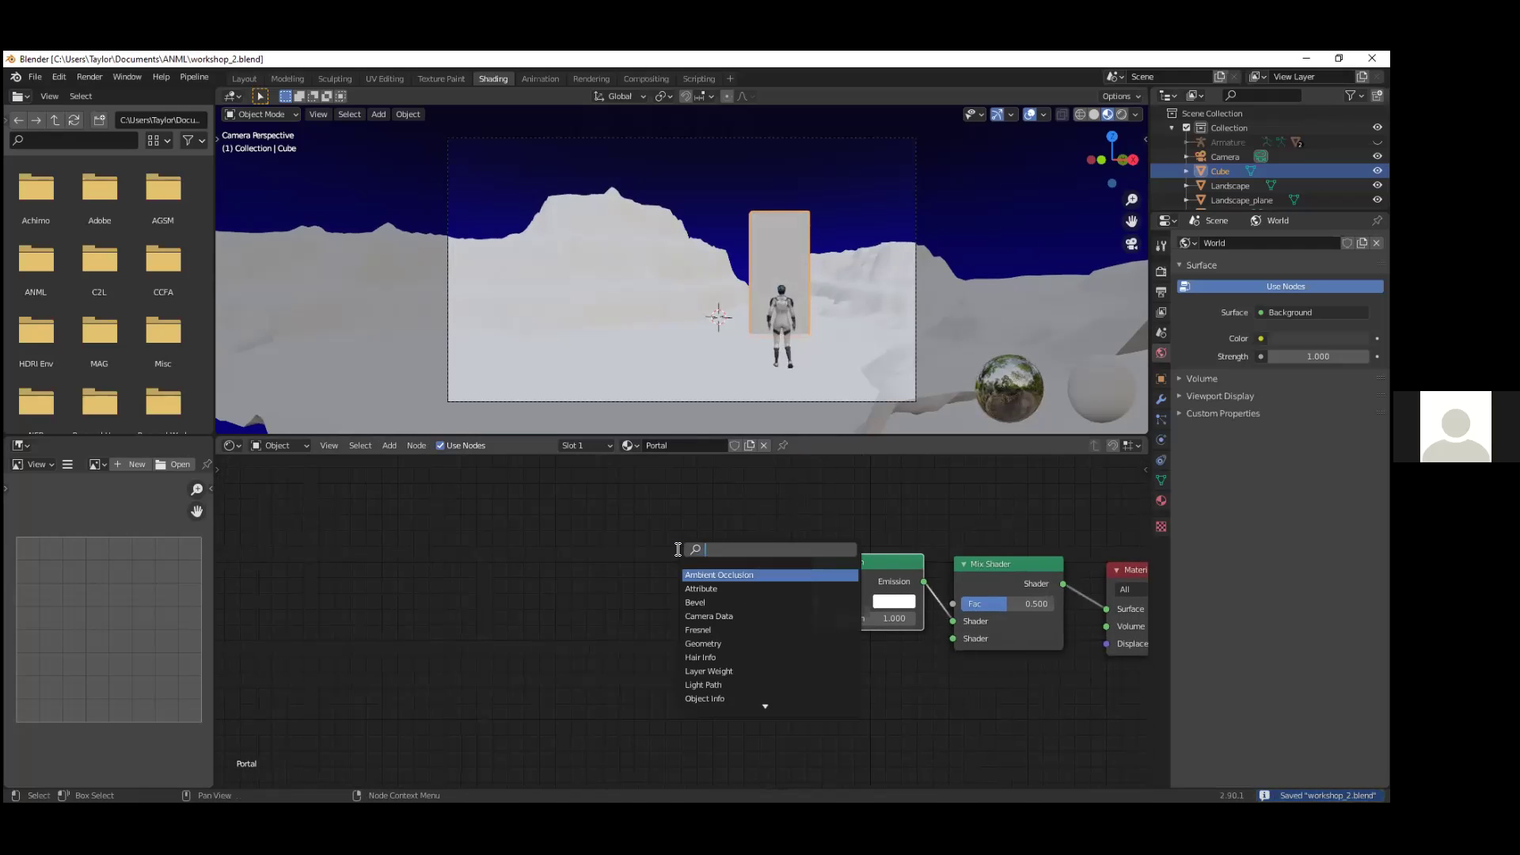
text(colo)
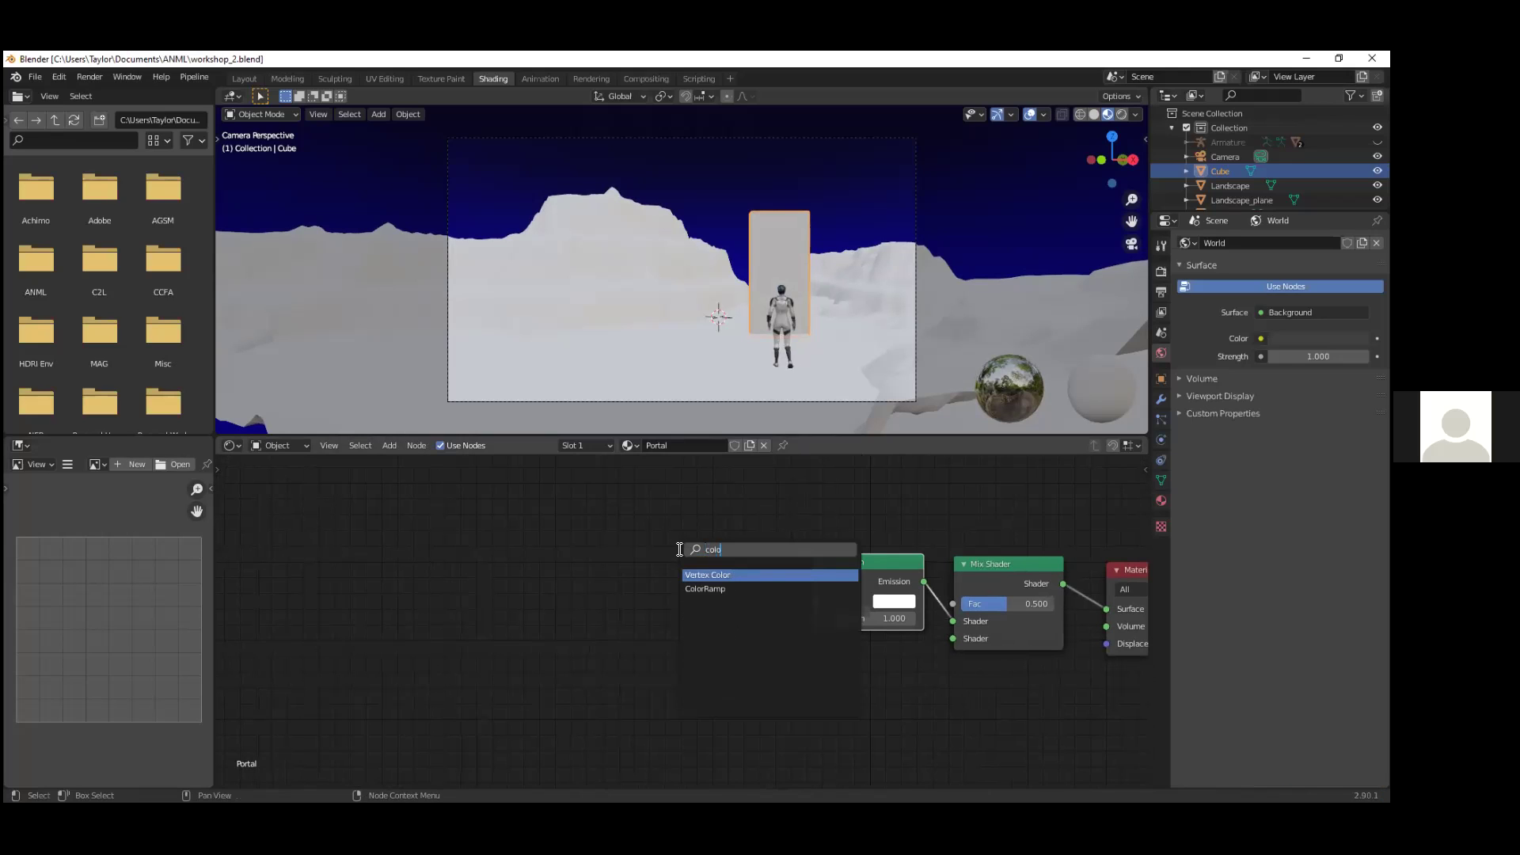
click(709, 589)
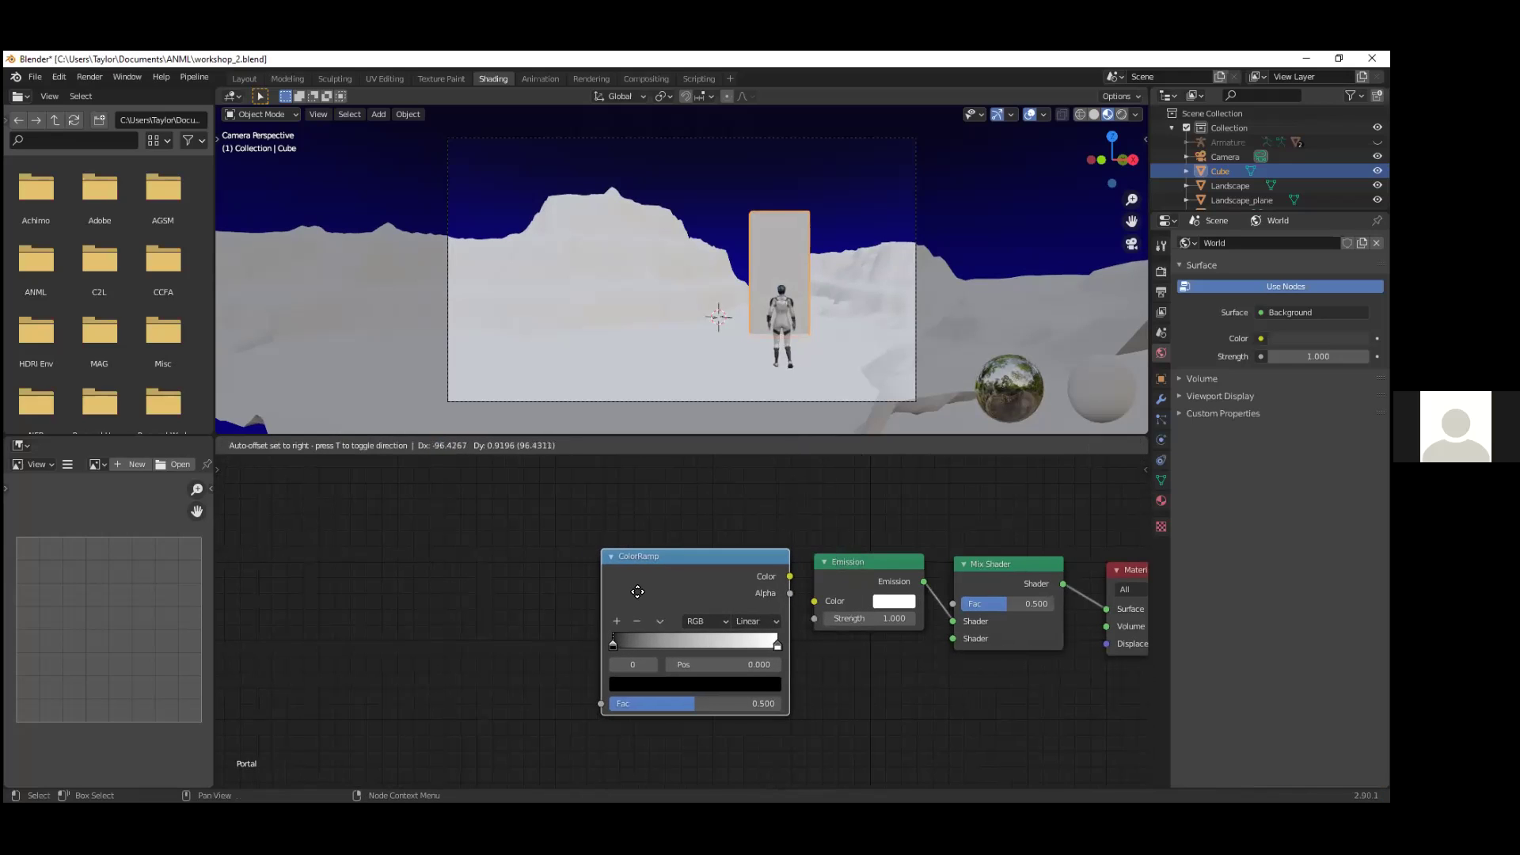
click(639, 592)
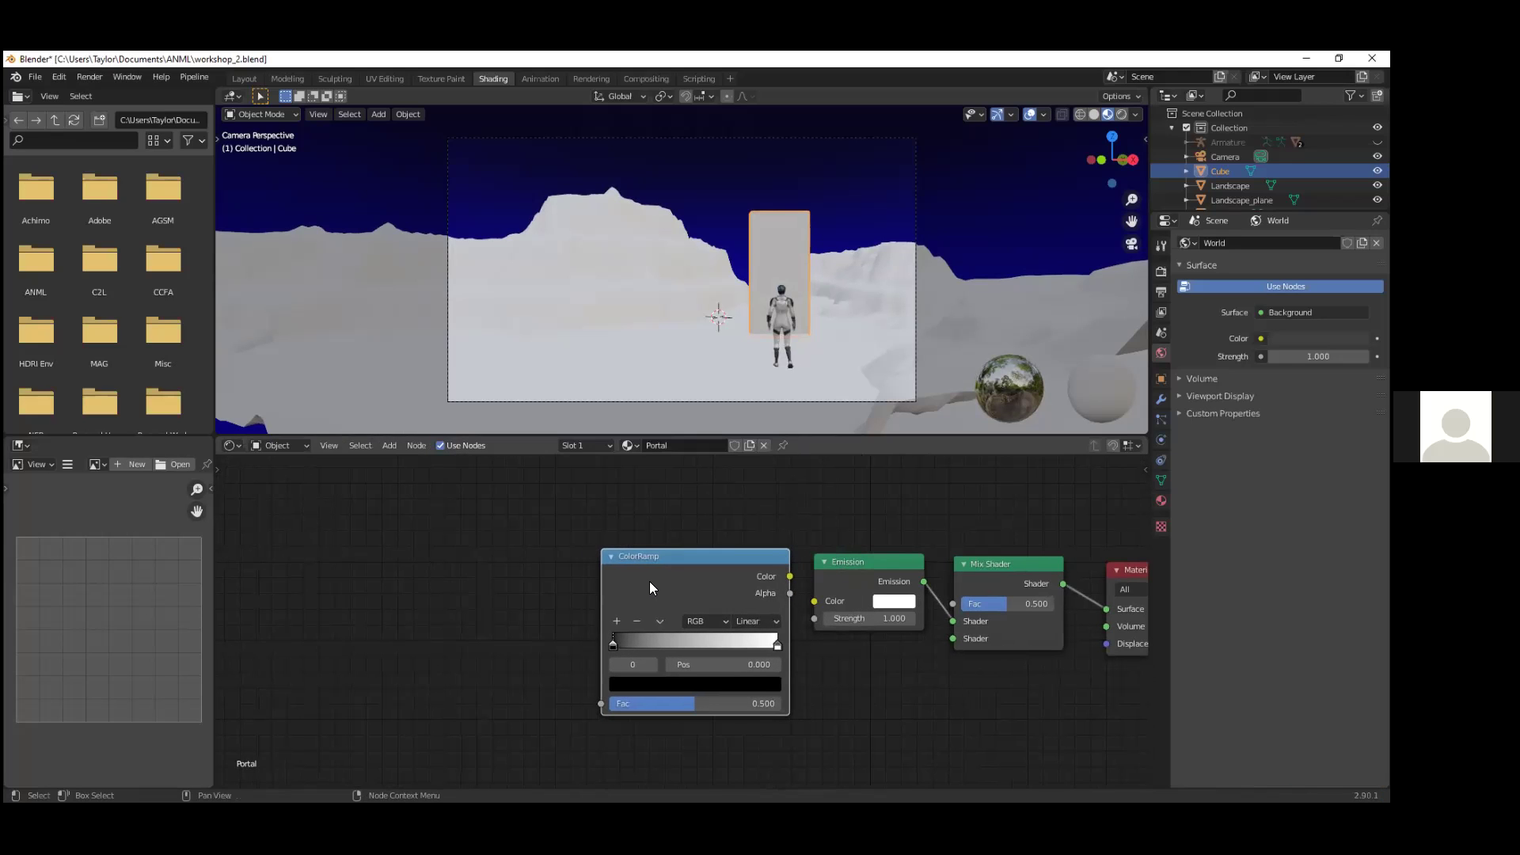
drag(789, 578, 816, 600)
Step: Add a Gradient Texture node before the ColorRamp and connect its Fac output to the ColorRamp's Fac input
mouse_move(599, 556)
middle_down()
mouse_move(591, 529)
mouse_move(594, 545)
middle_up()
key(shift+a)
click(556, 548)
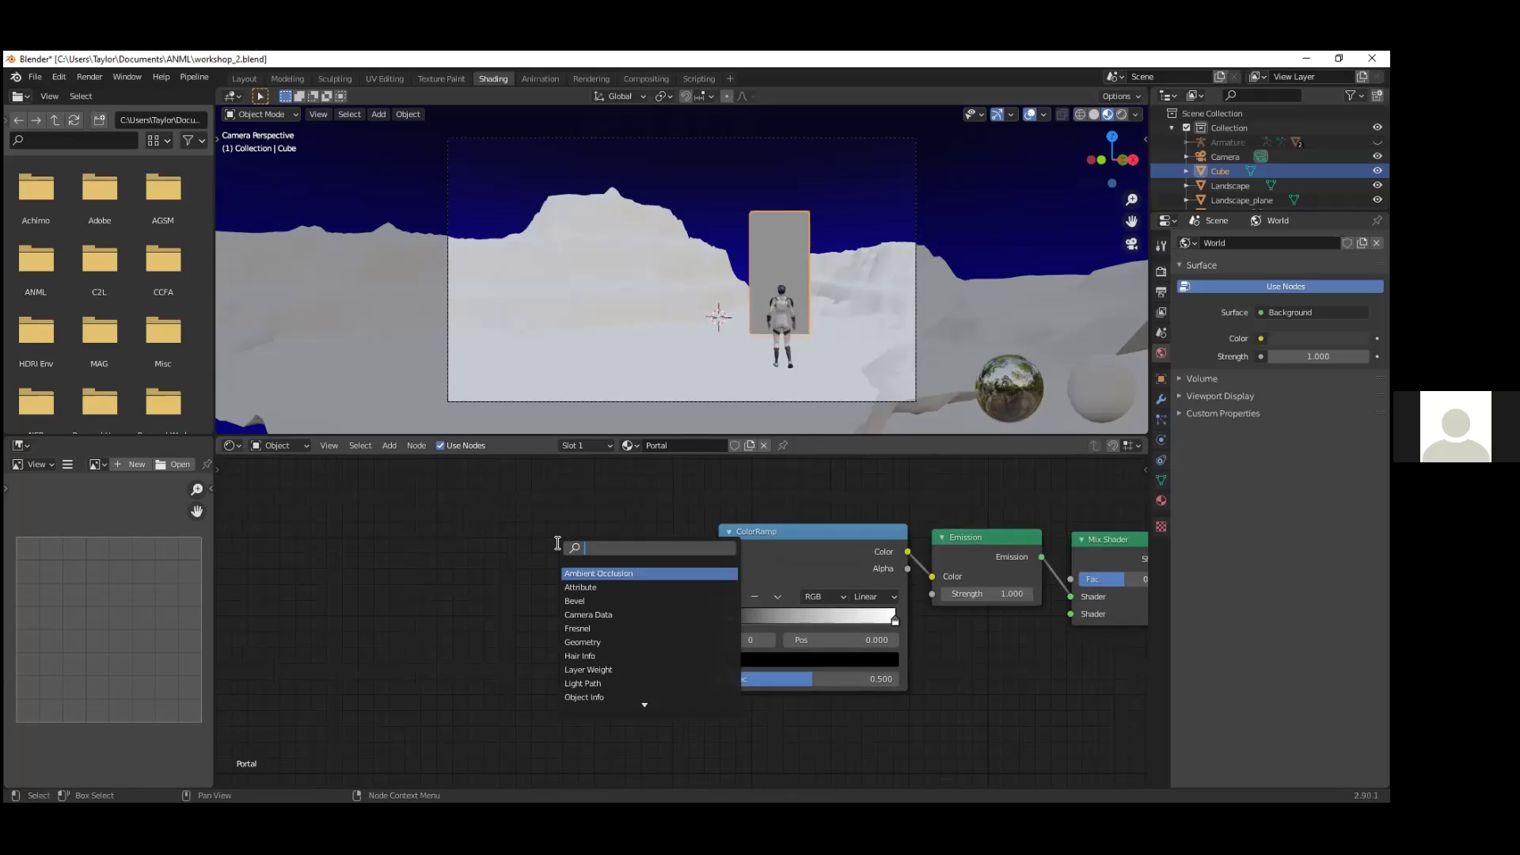
text(graf)
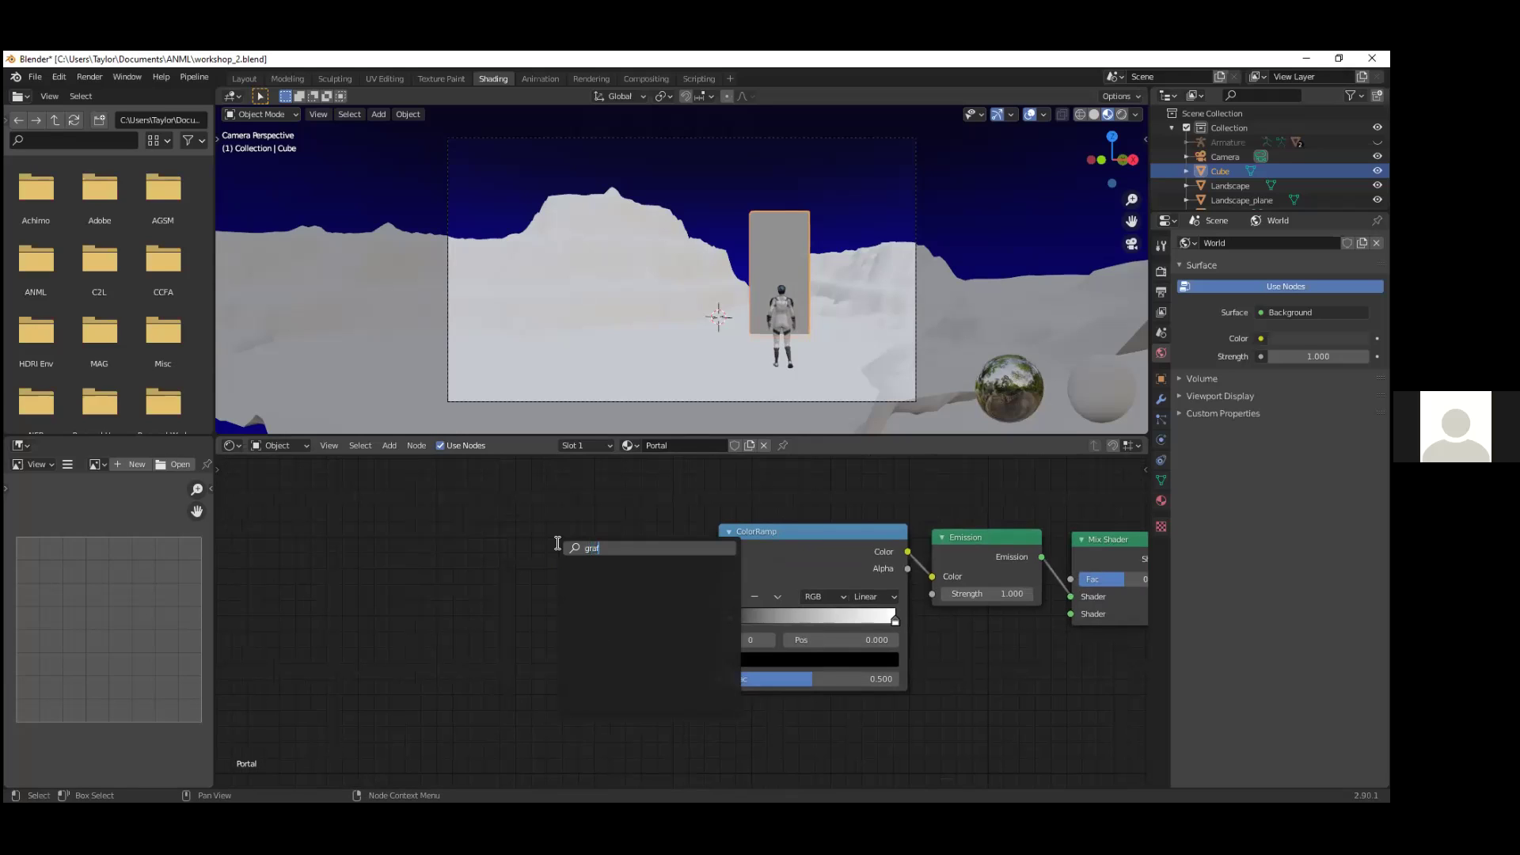
click(610, 575)
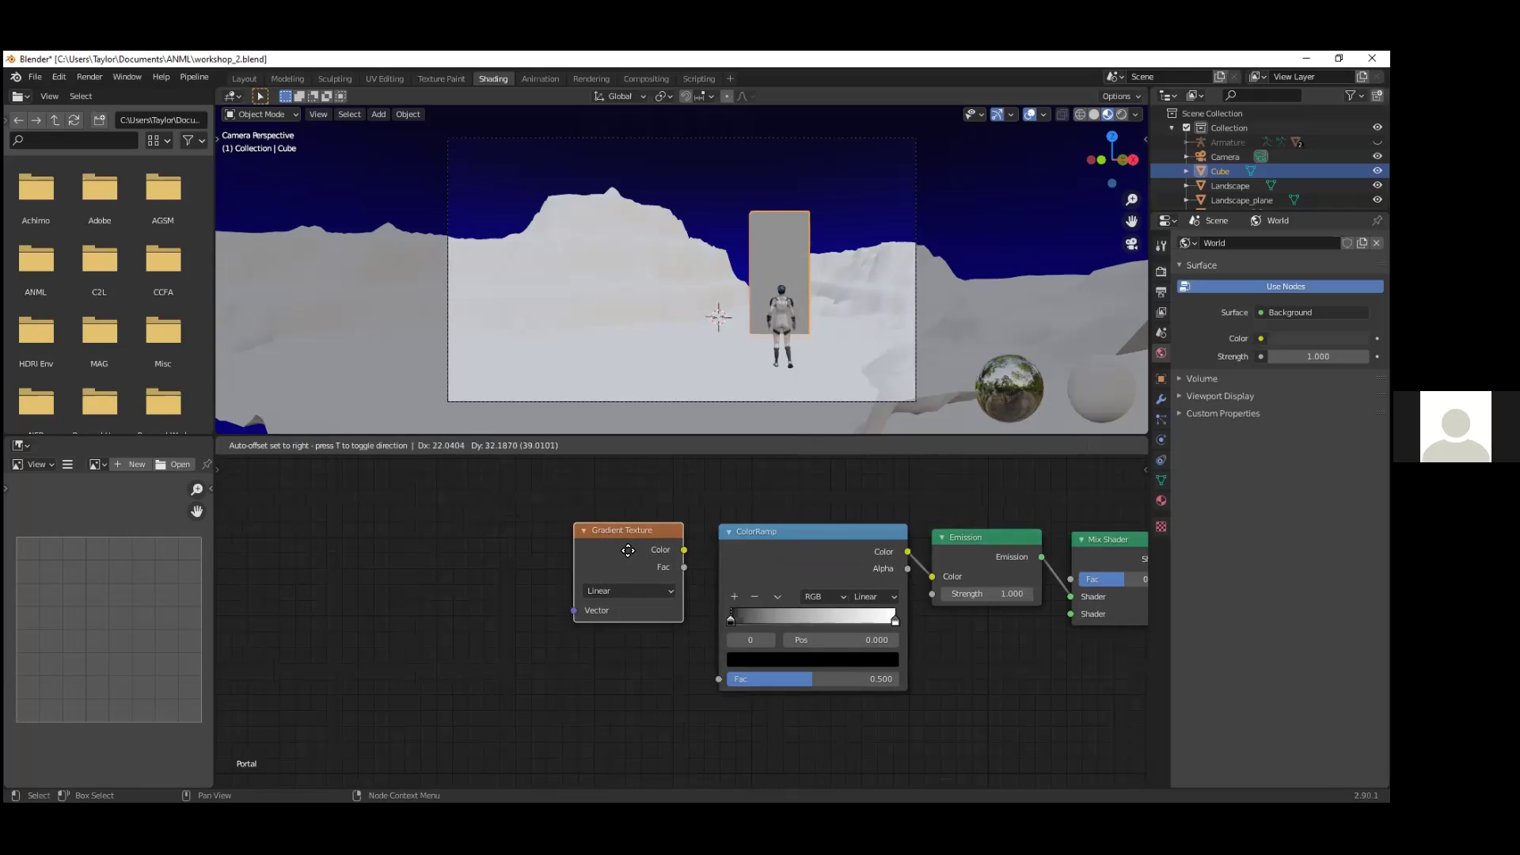
click(637, 553)
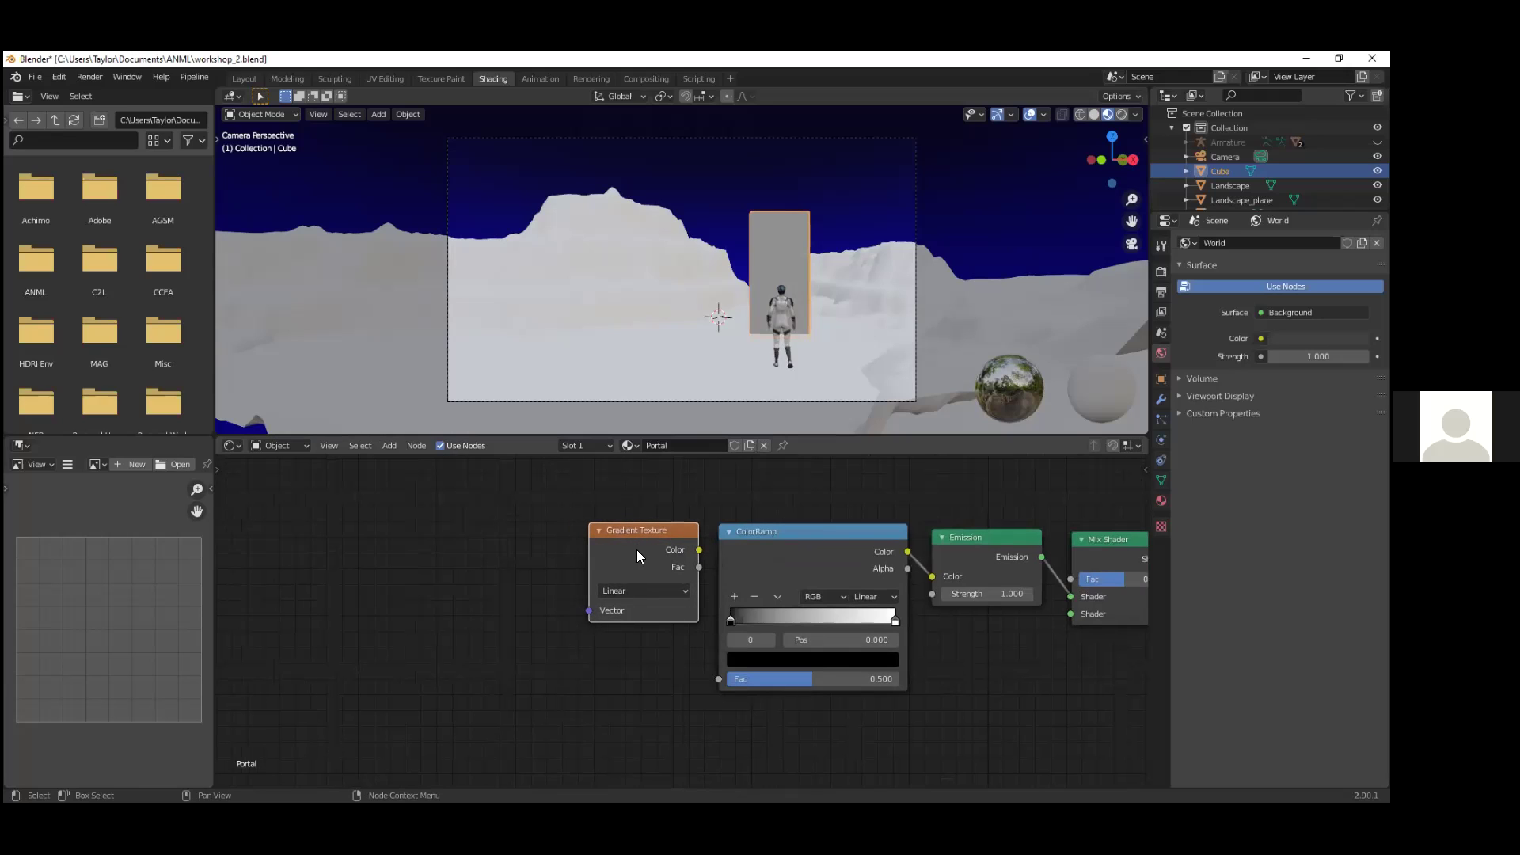
click(698, 550)
drag(698, 549, 708, 583)
drag(719, 657, 718, 678)
Step: Add a Separate XYZ node before the Gradient Texture and connect its Z output to the texture's Vector input
middle_drag(470, 570, 698, 605)
key(shift+a)
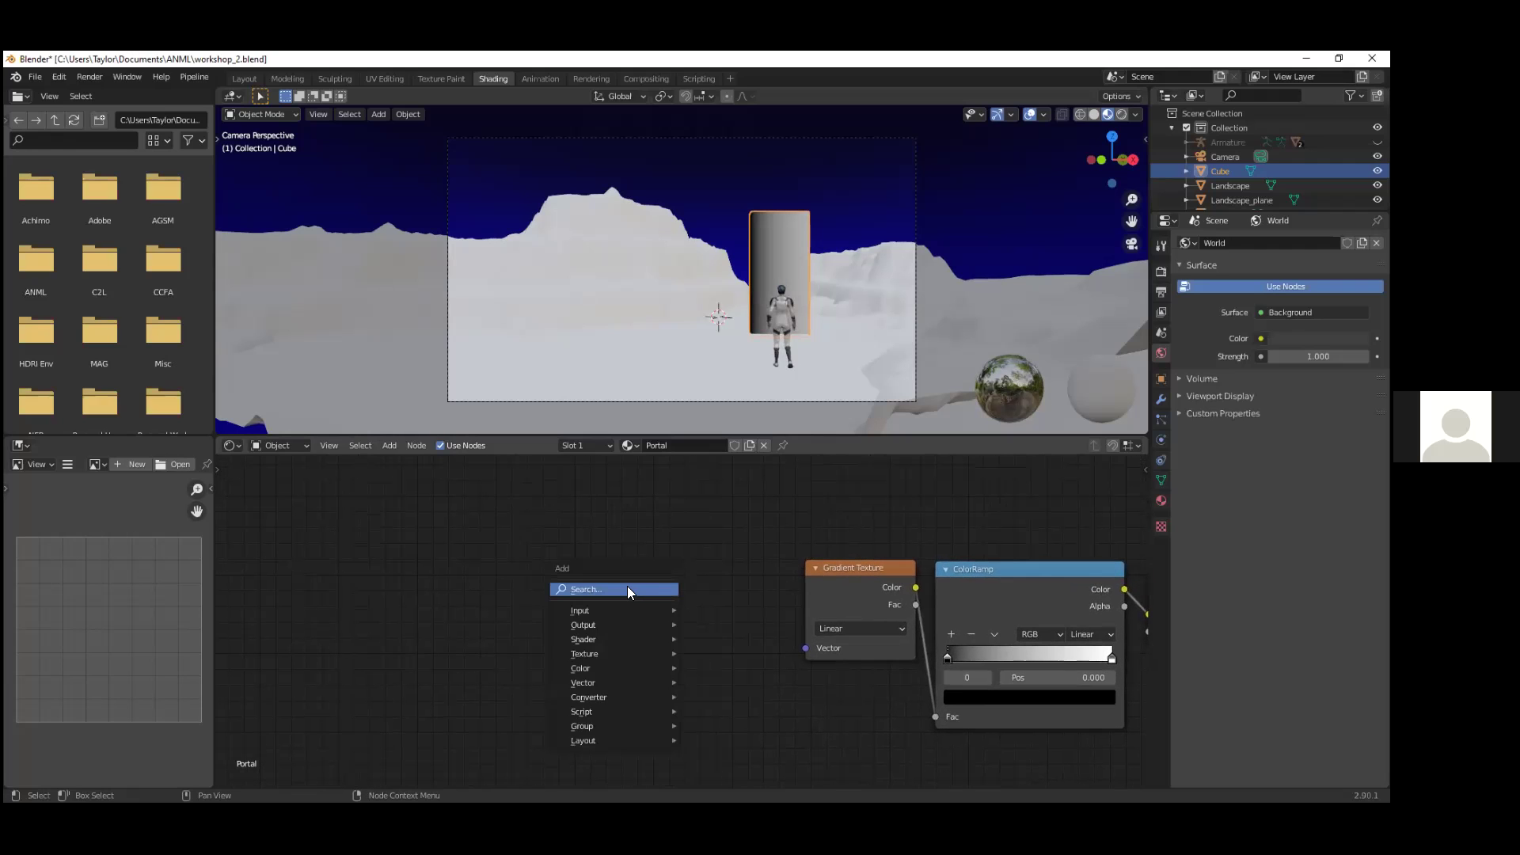
click(627, 586)
text(se)
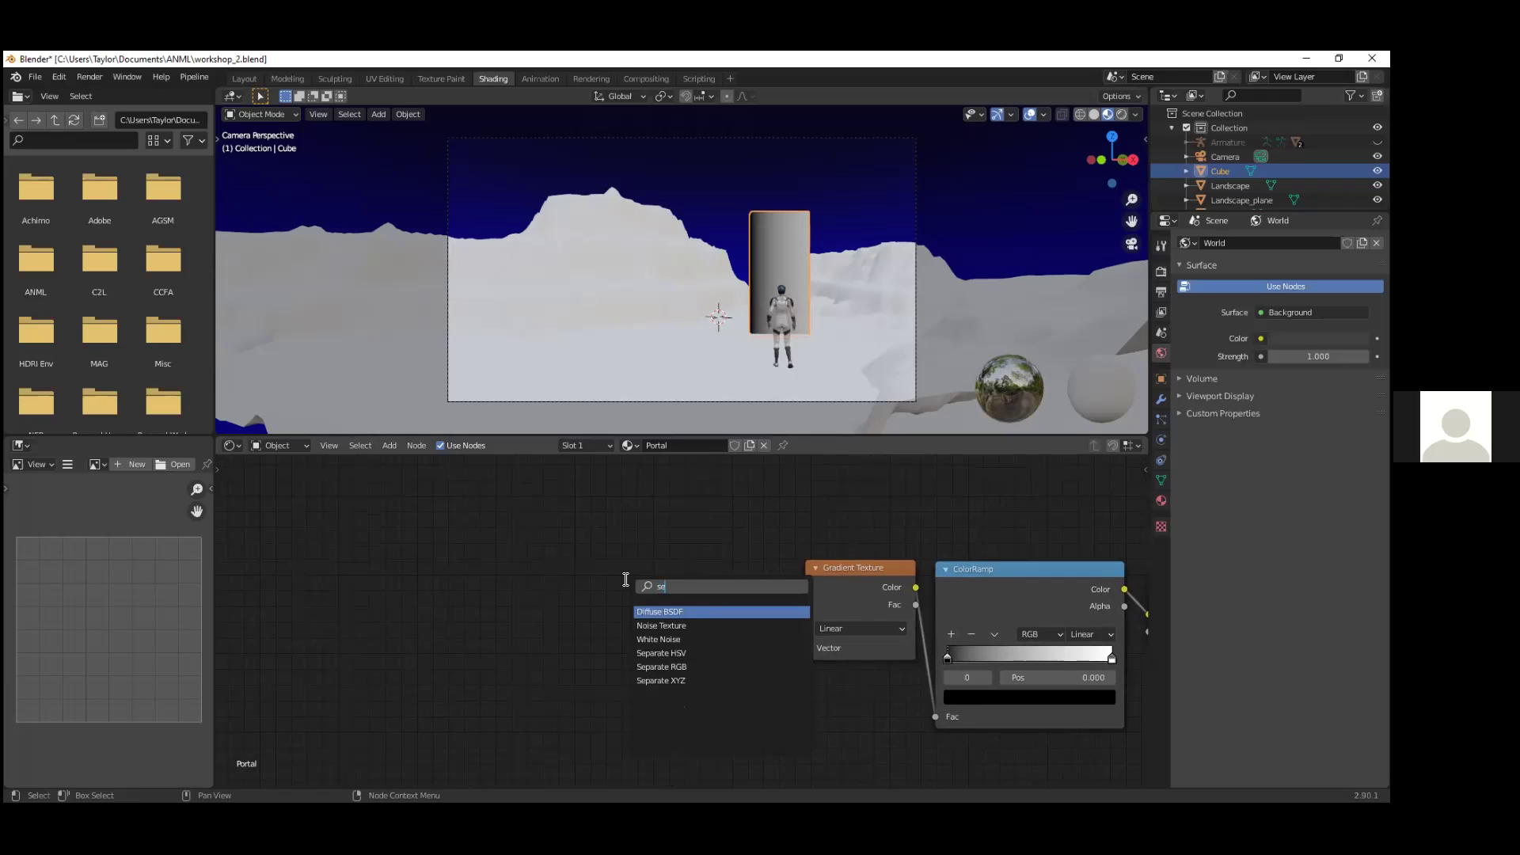
click(682, 684)
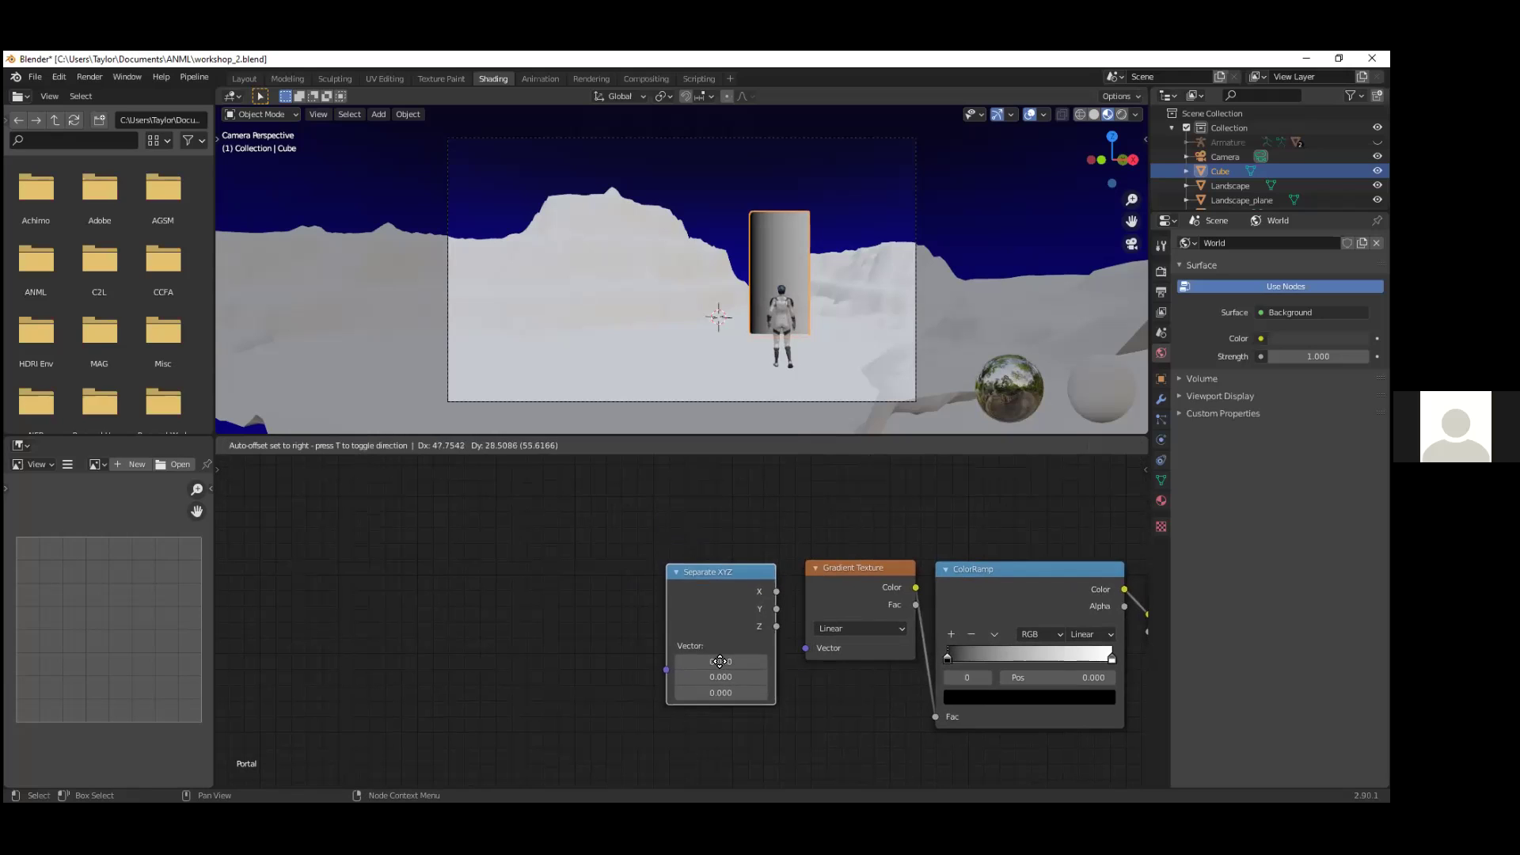
click(718, 656)
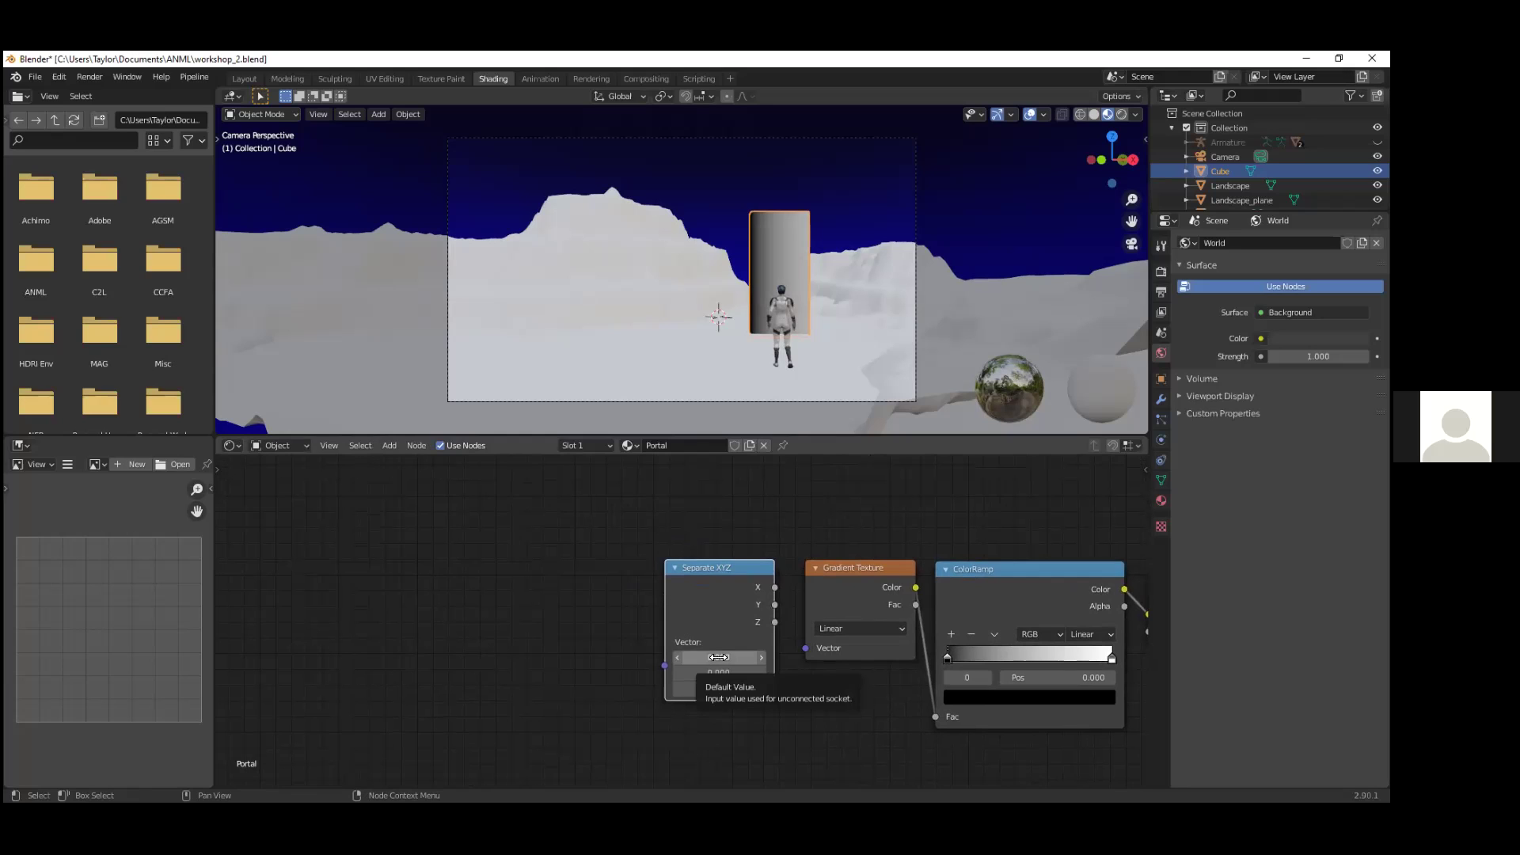
drag(774, 623, 804, 648)
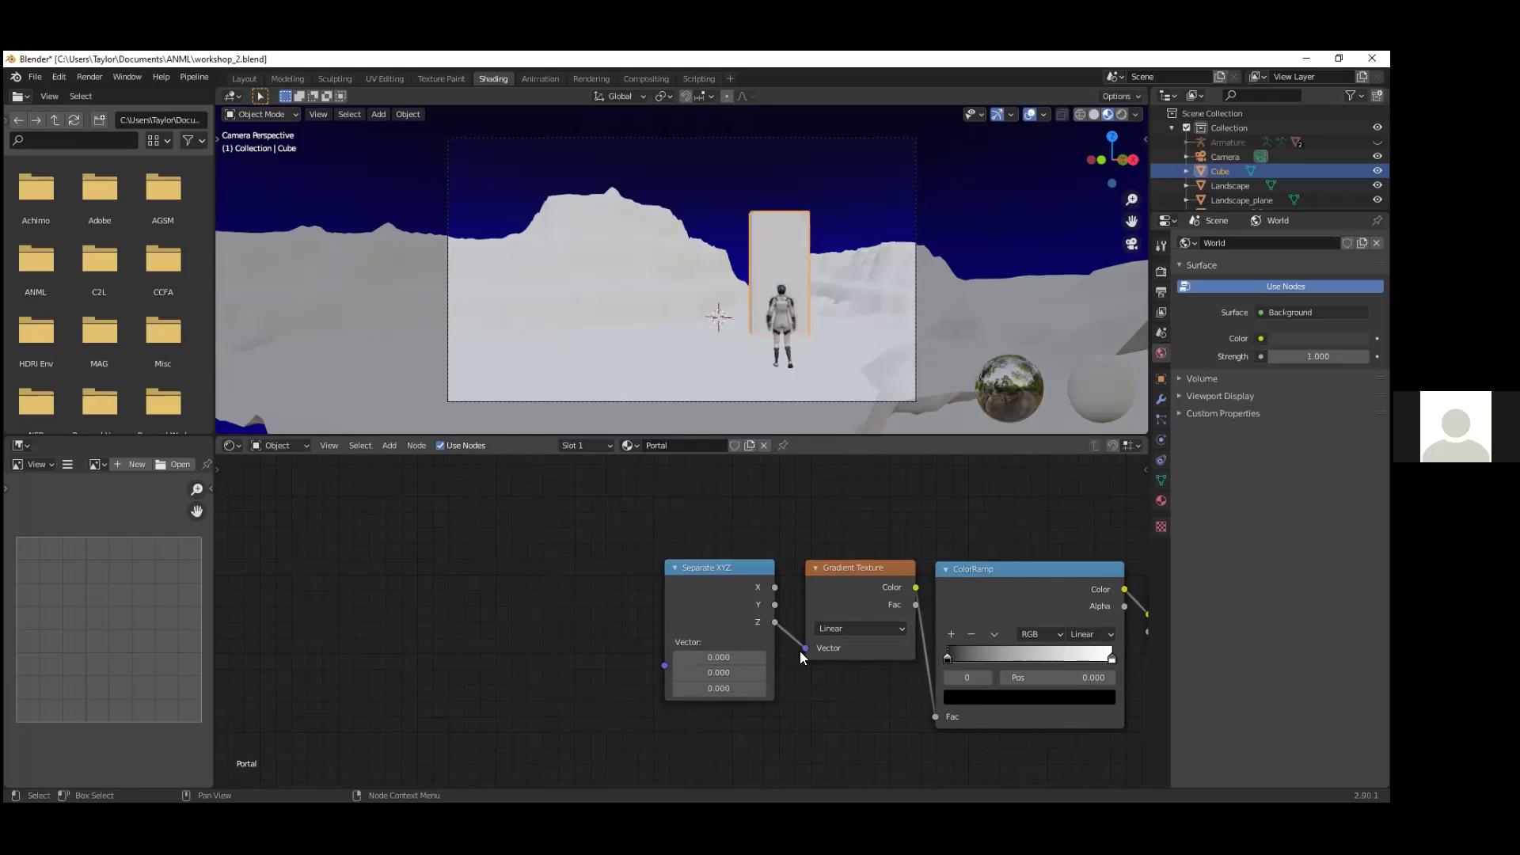
Step: Add a Texture Coordinate node and connect its Generated output to the Vector input of Separate XYZ
key(shift+a)
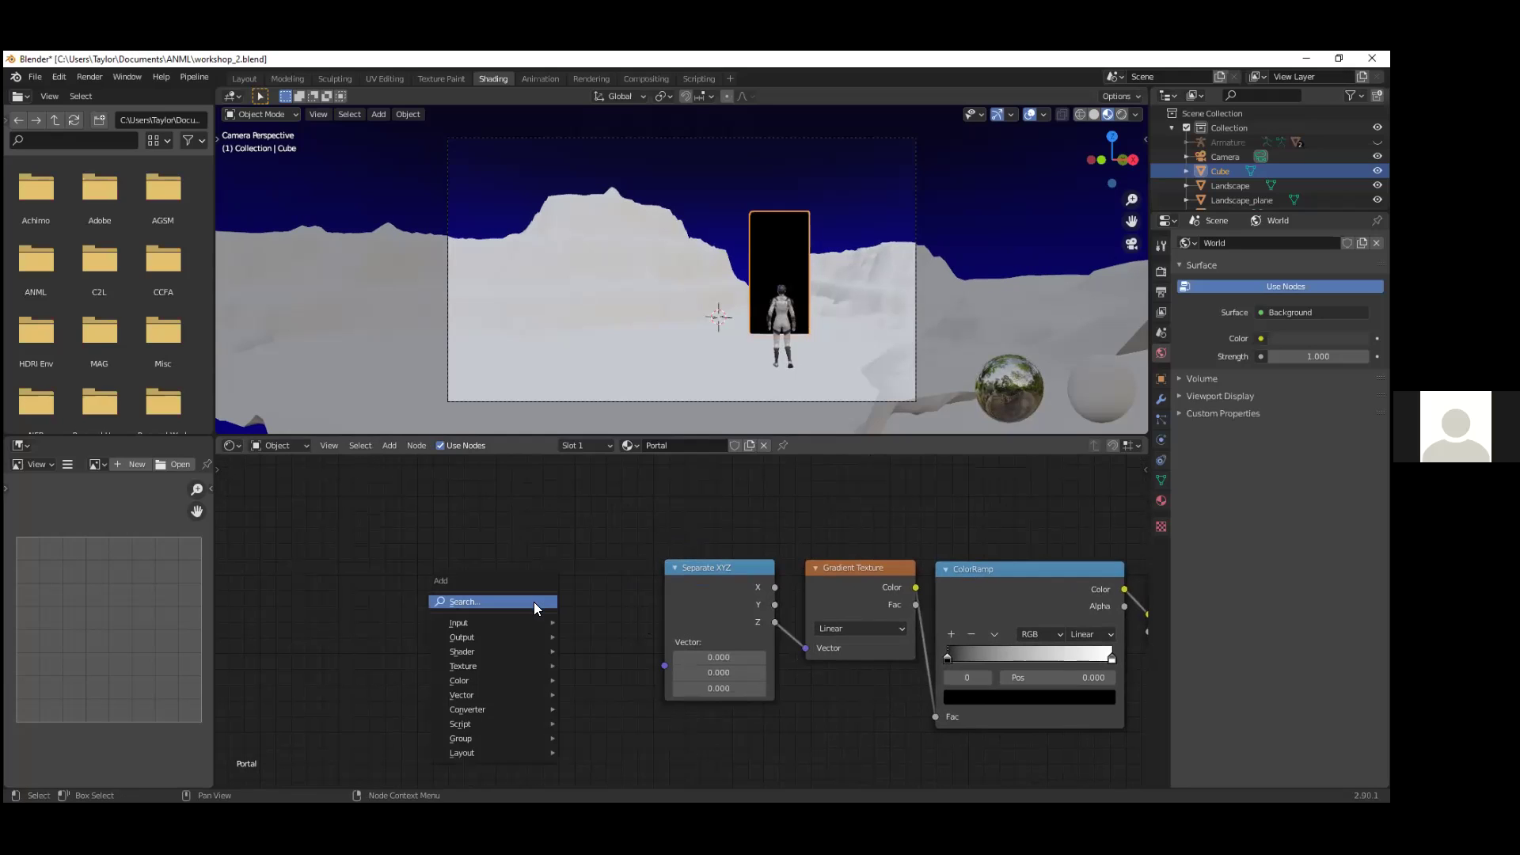
click(533, 602)
text(tex)
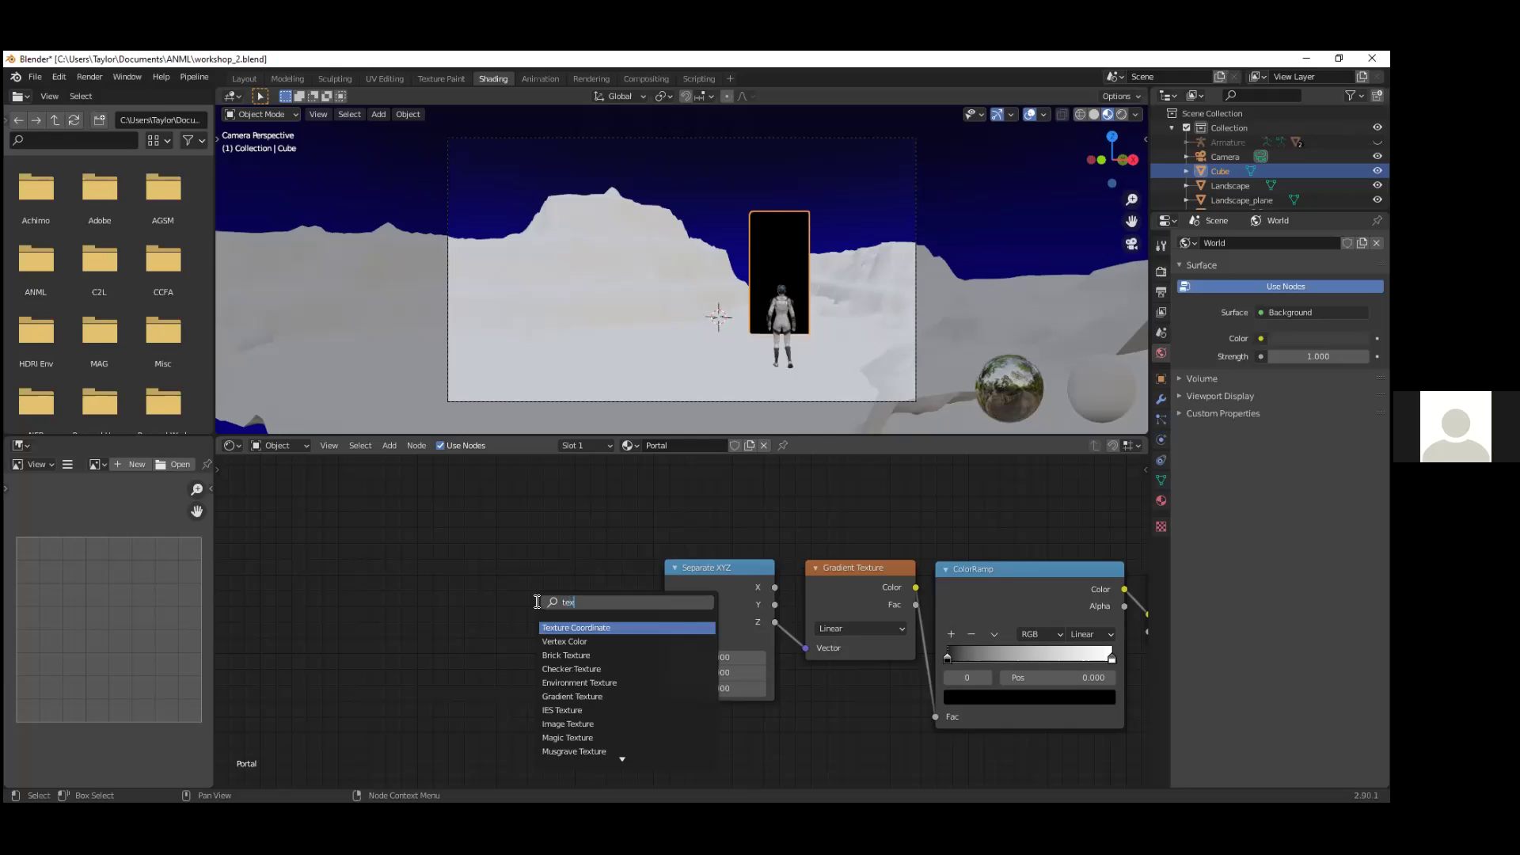
click(593, 628)
click(595, 588)
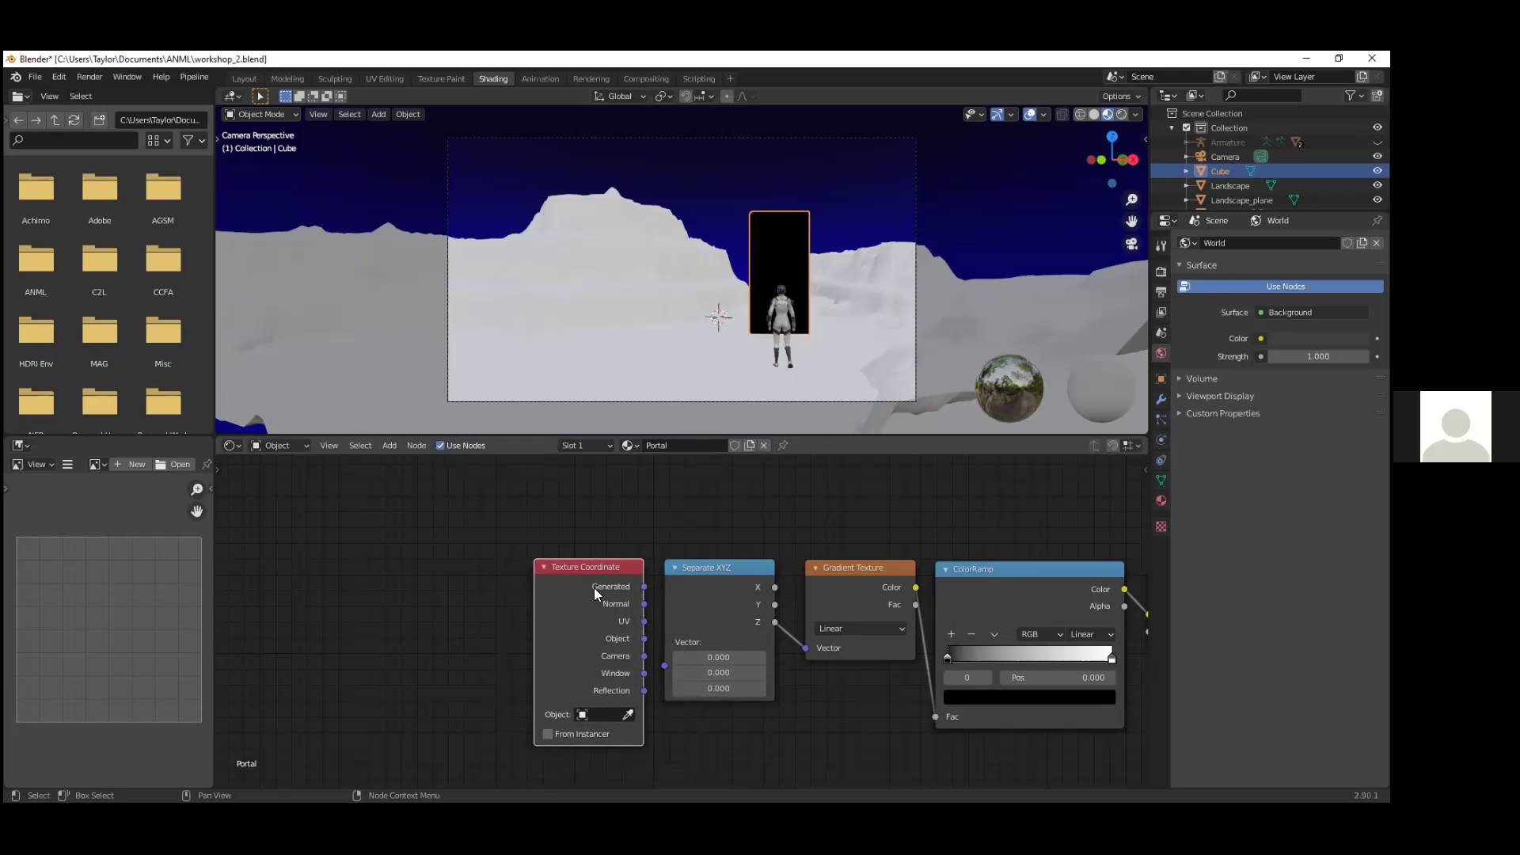
drag(645, 587, 665, 665)
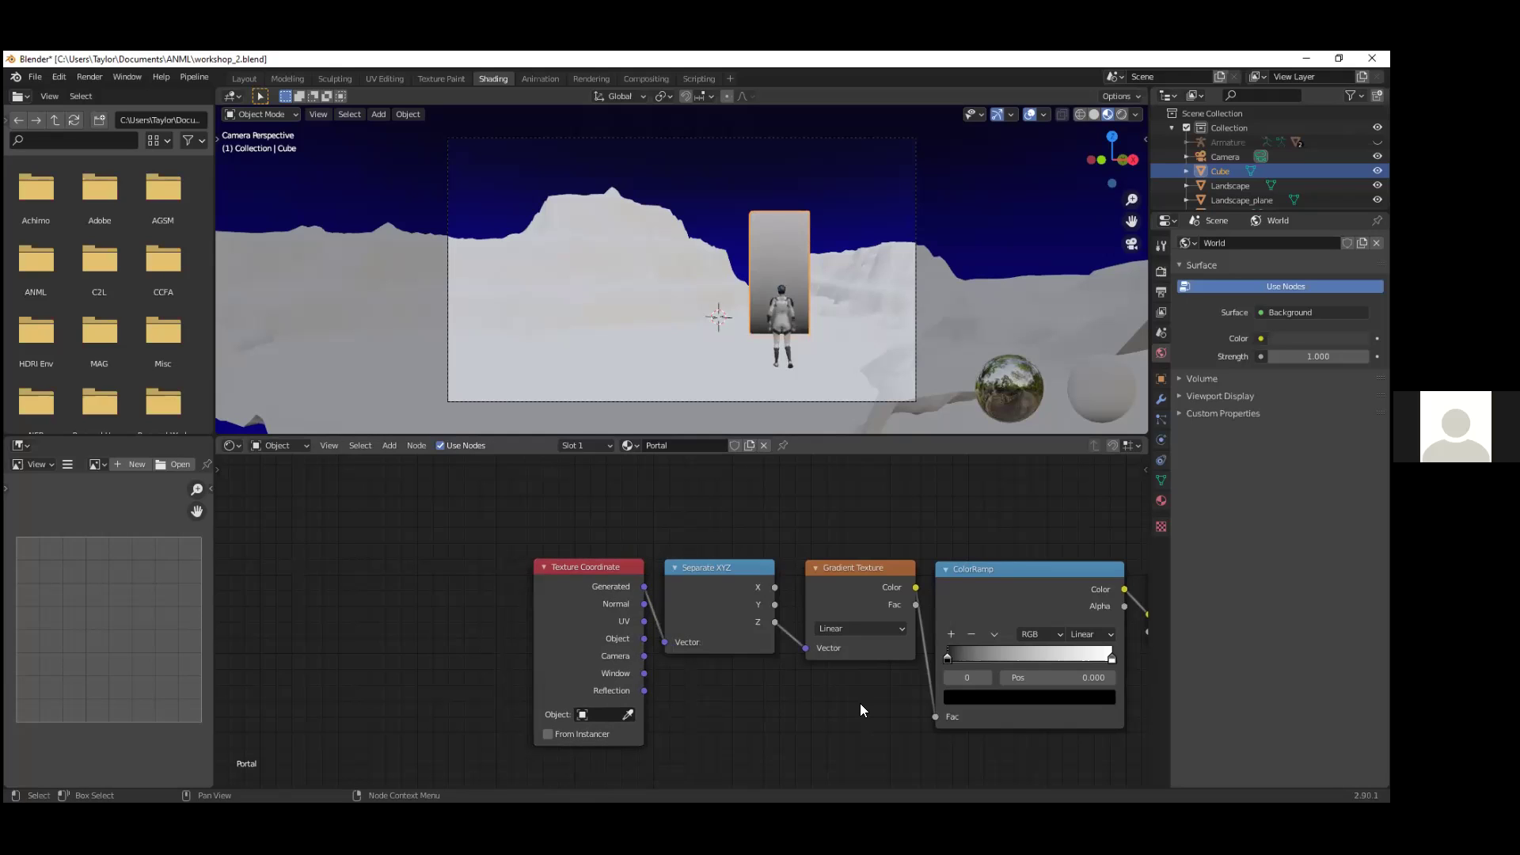
Step: Set the Emission node's strength to 8
middle_drag(916, 723, 492, 721)
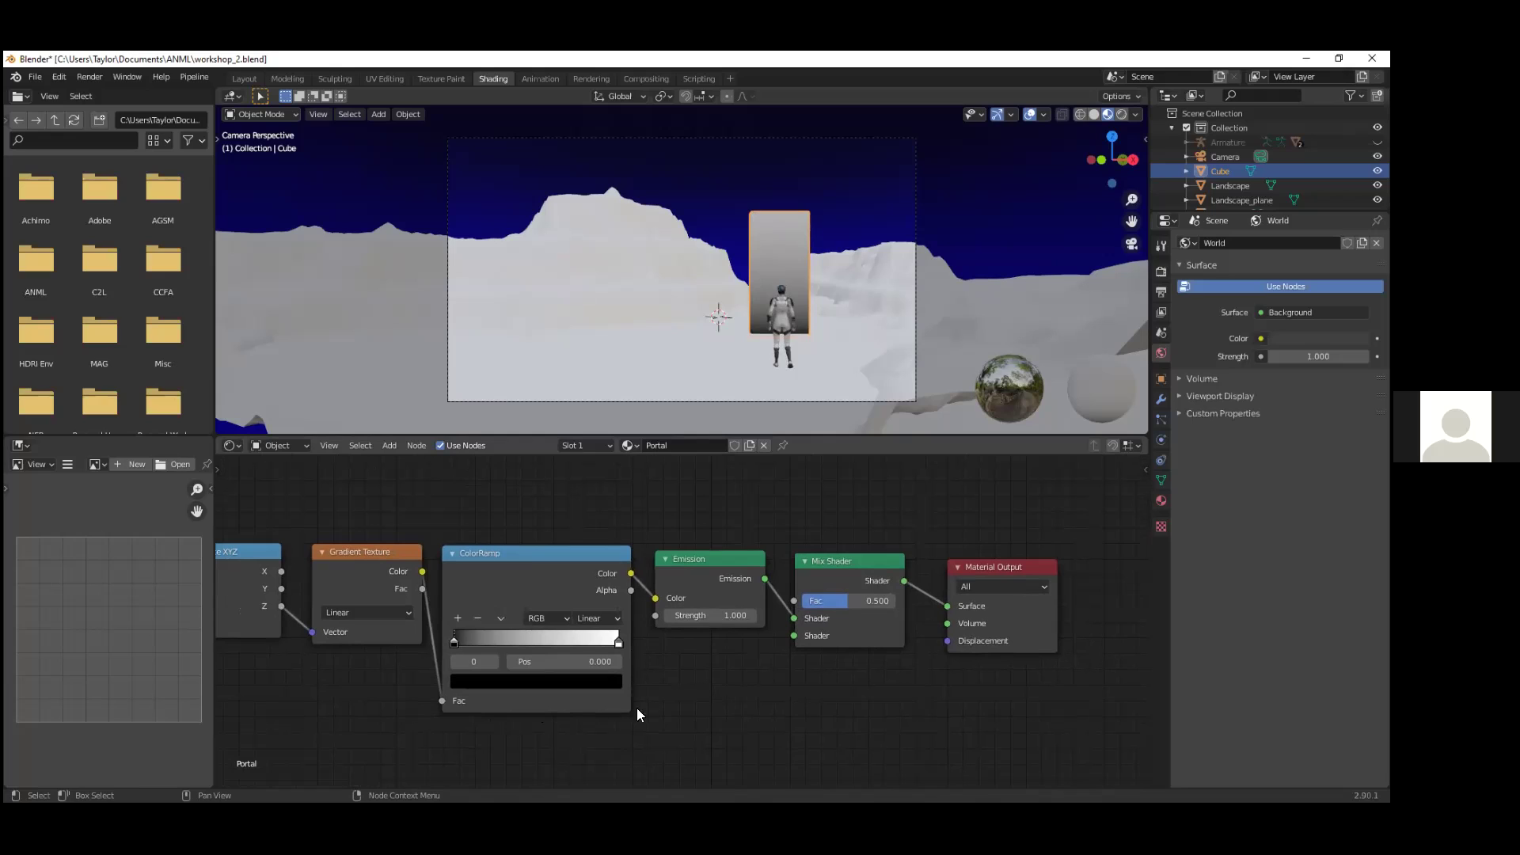
click(733, 616)
text(8)
key(Return)
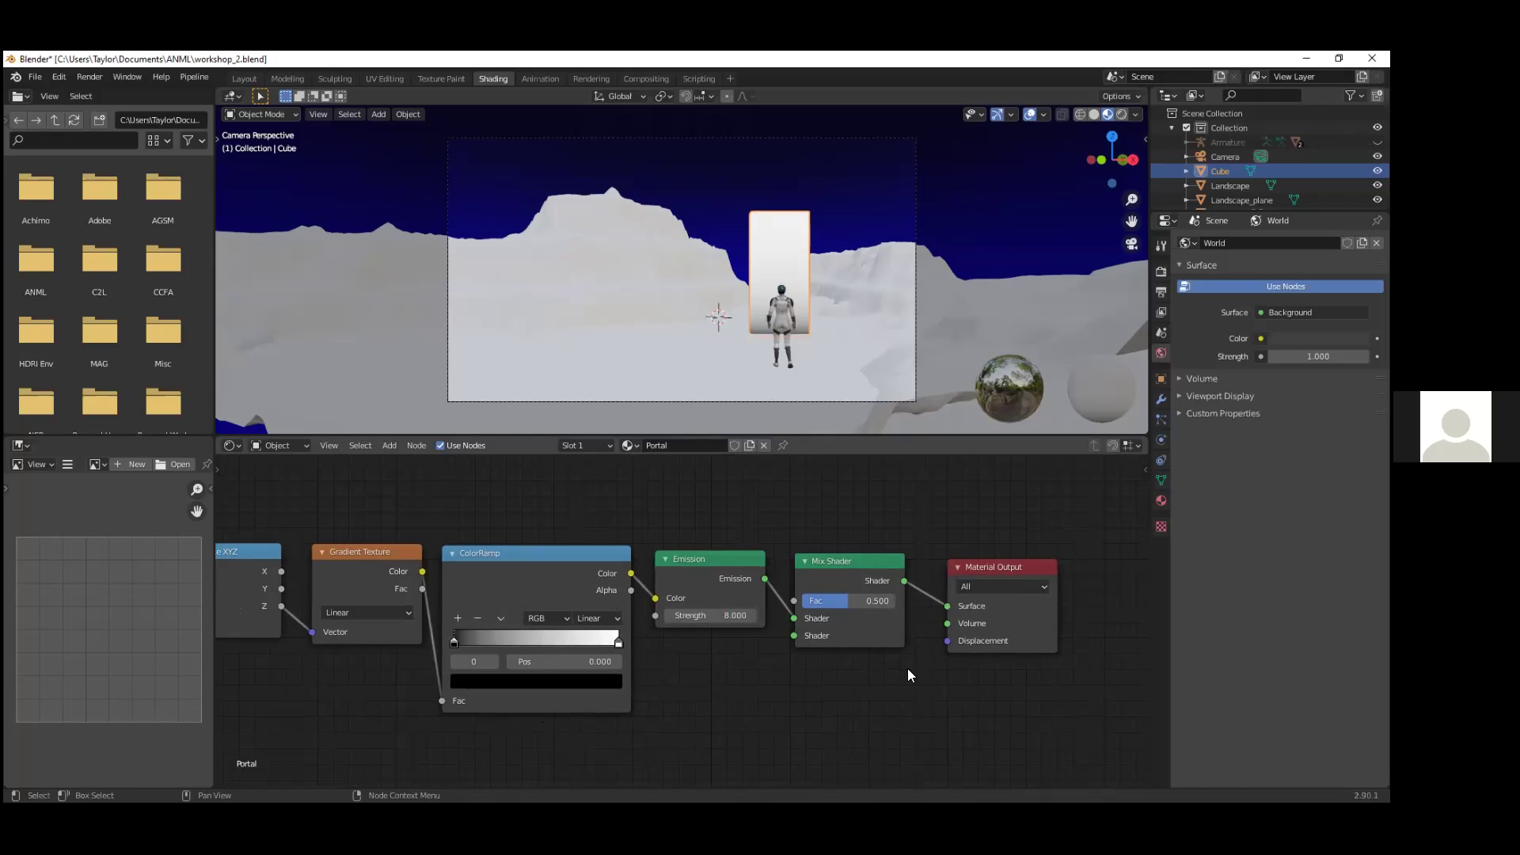
Step: Set the ColorRamp's interpolation to Ease
middle_drag(508, 717, 716, 700)
scroll(717, 691, up, 4)
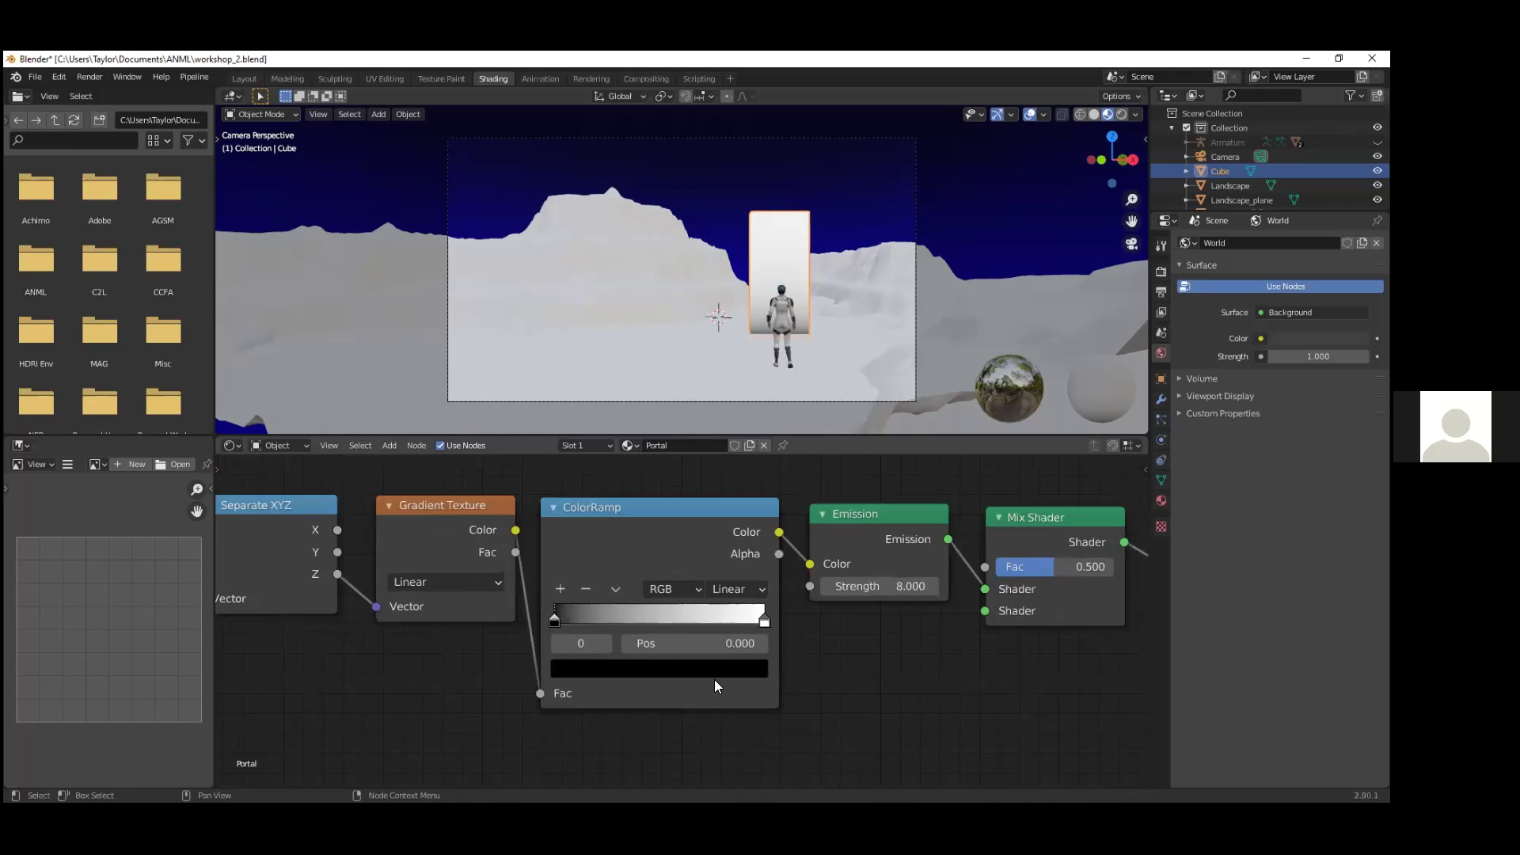
click(760, 589)
click(750, 608)
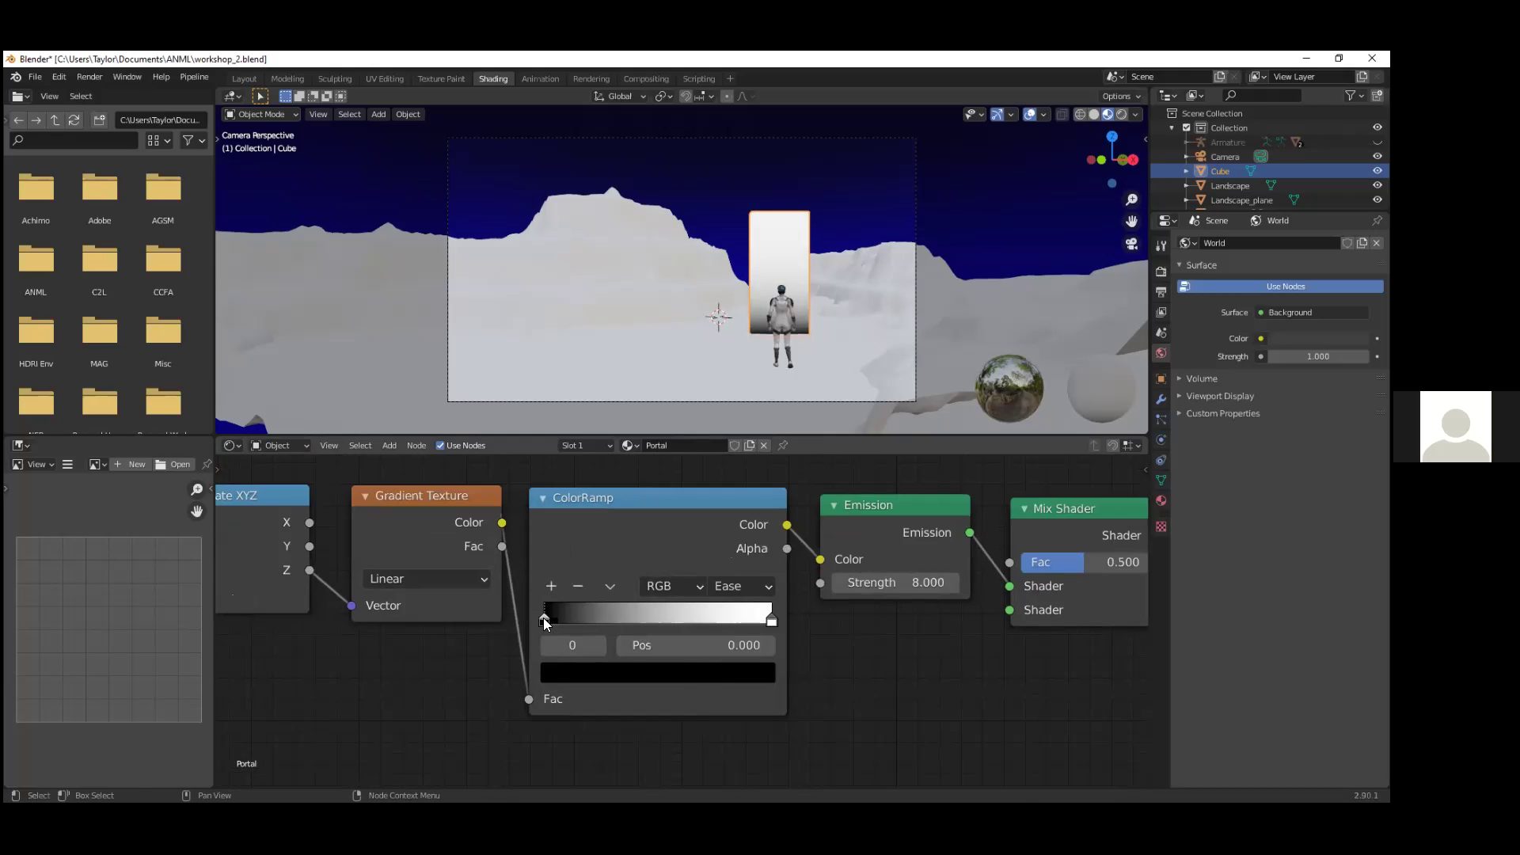
Step: Change the ColorRamp's black stop to a bright purple
click(554, 672)
drag(724, 518, 723, 366)
click(670, 453)
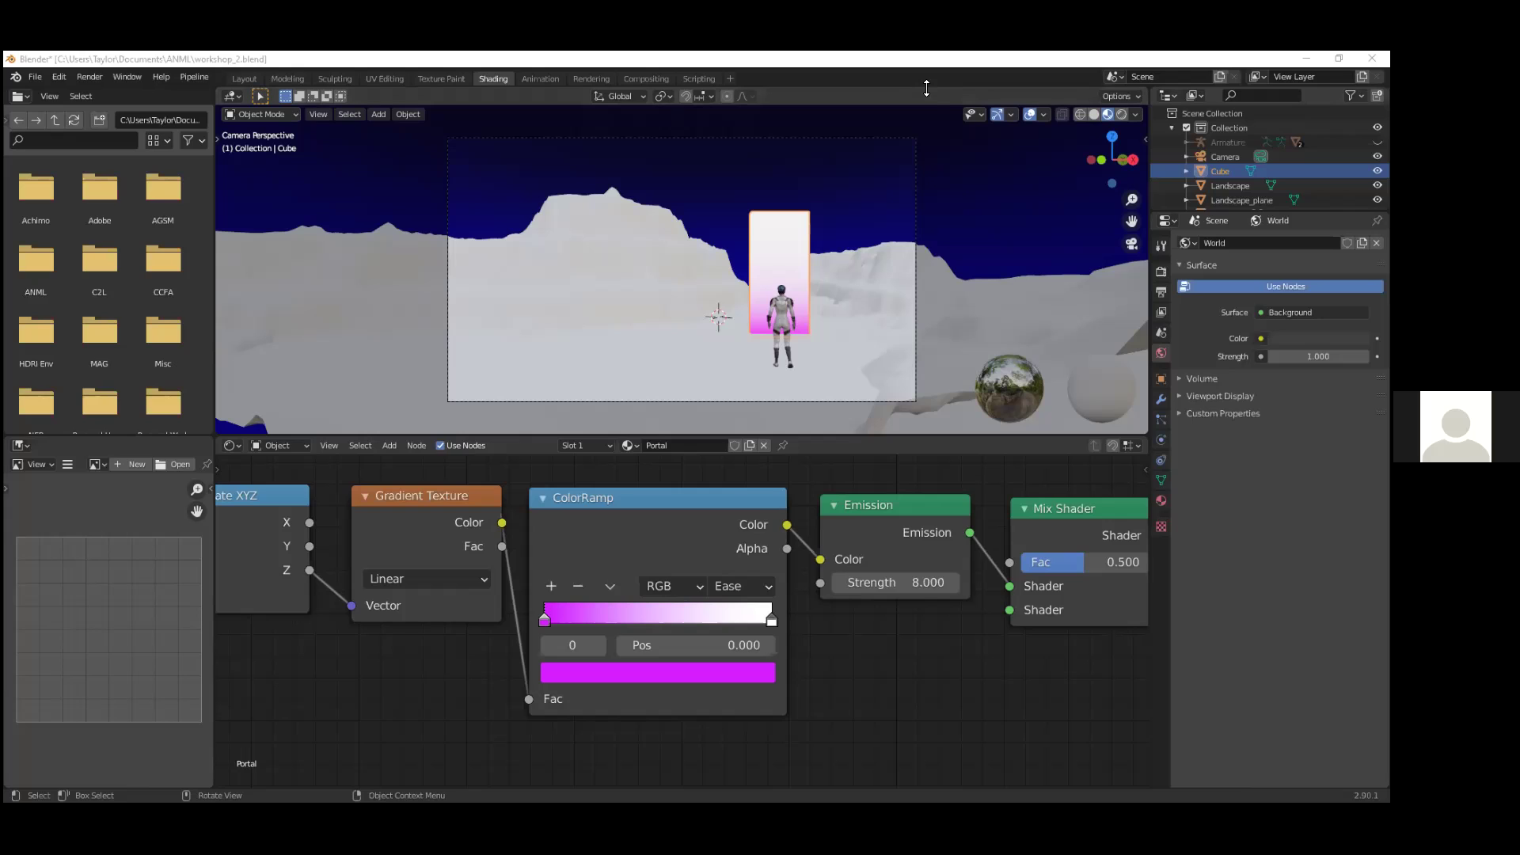
Step: Change the ColorRamp's white stop to a saturated magenta and move it to position 0.932
click(779, 621)
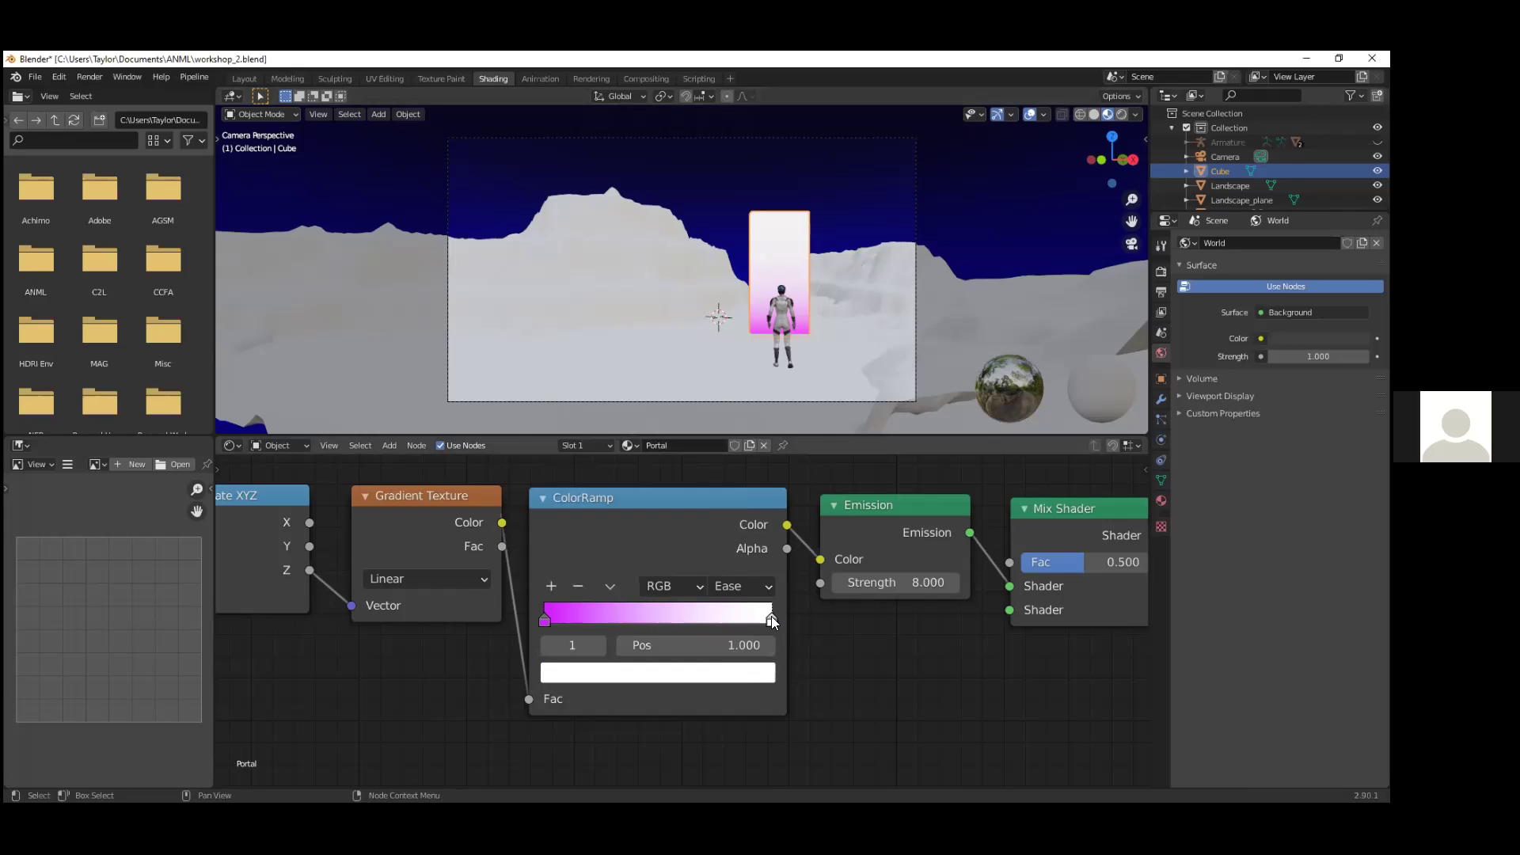
click(744, 673)
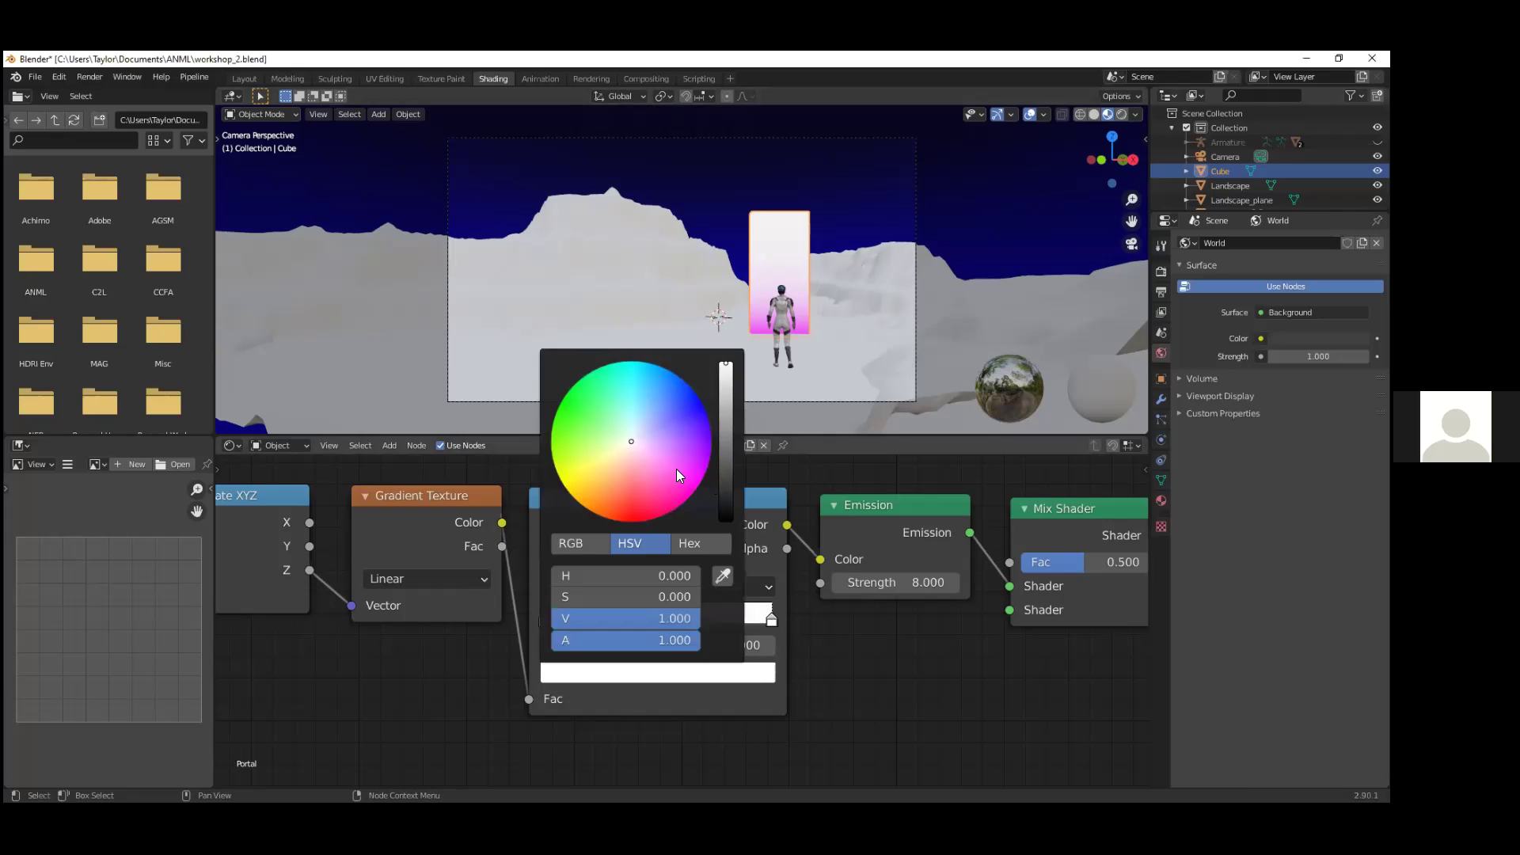
drag(683, 472, 696, 488)
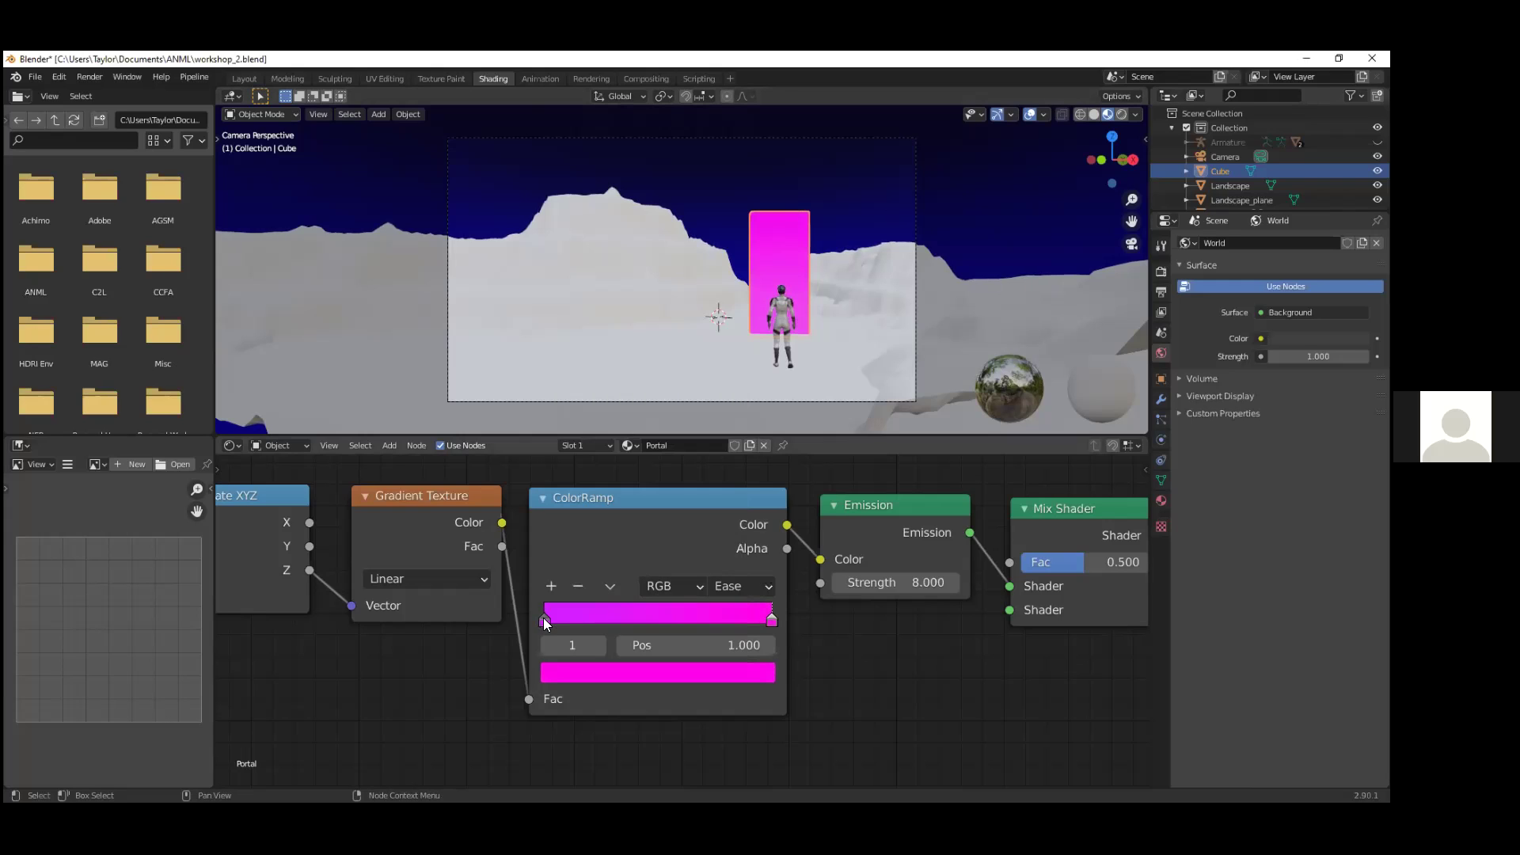
drag(771, 619, 758, 627)
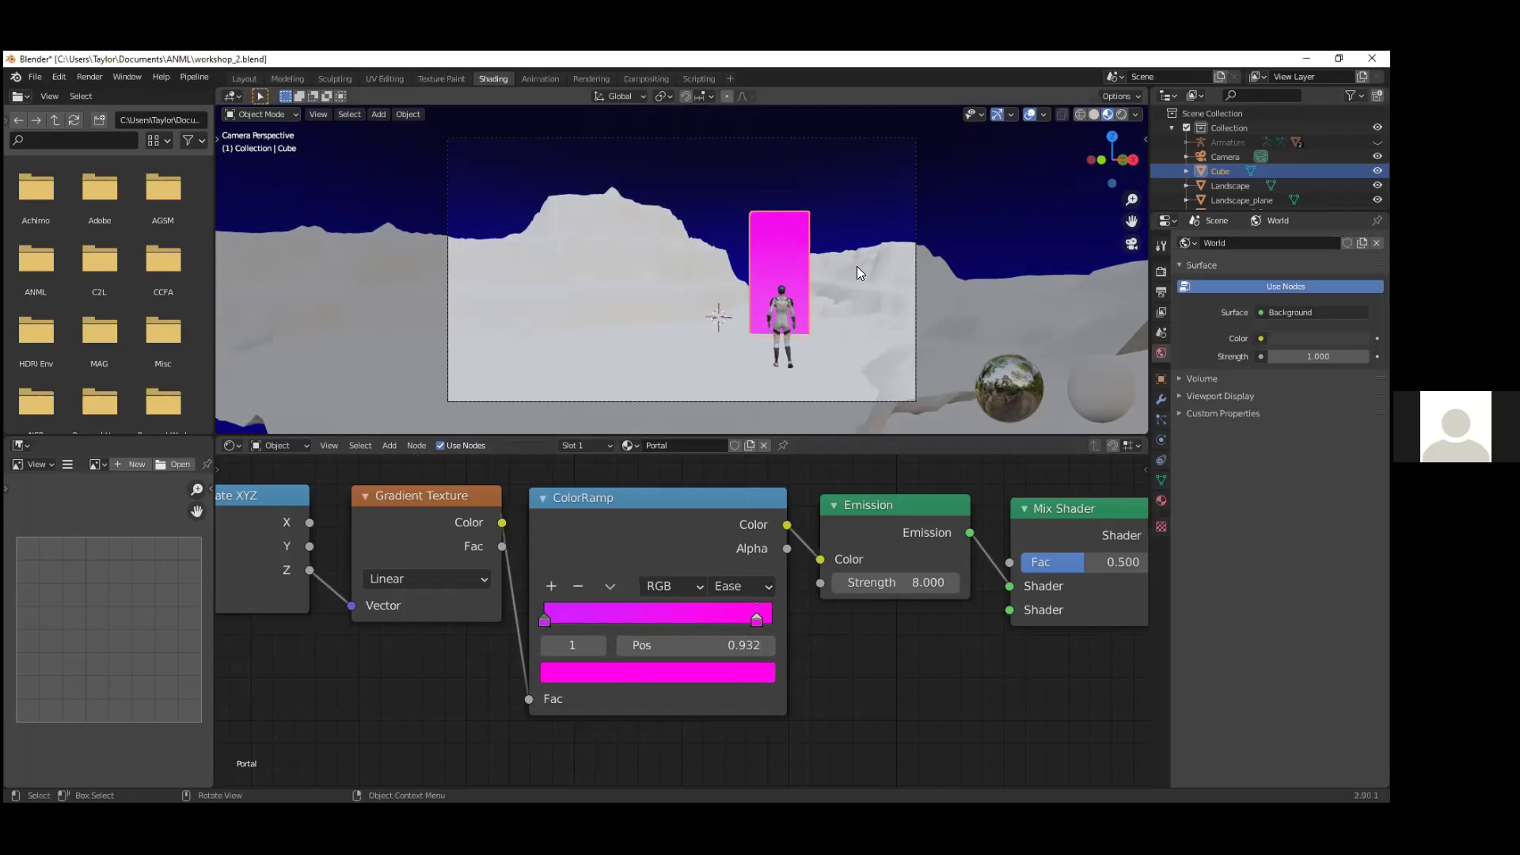
Step: Switch the viewport to rendered shading and select the sky sphere behind the landscape
key(z)
click(851, 187)
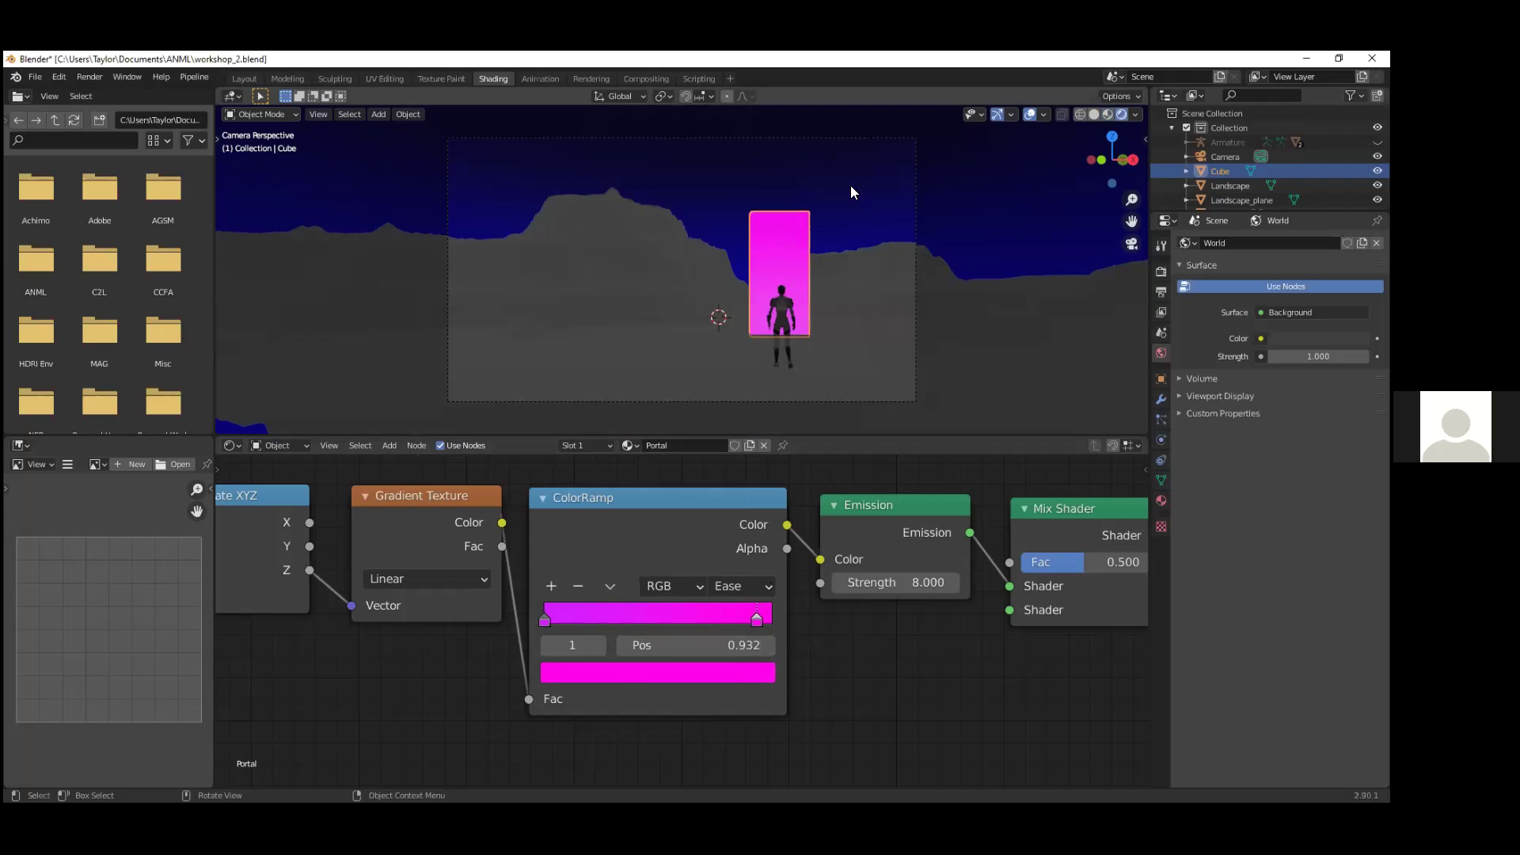
click(974, 208)
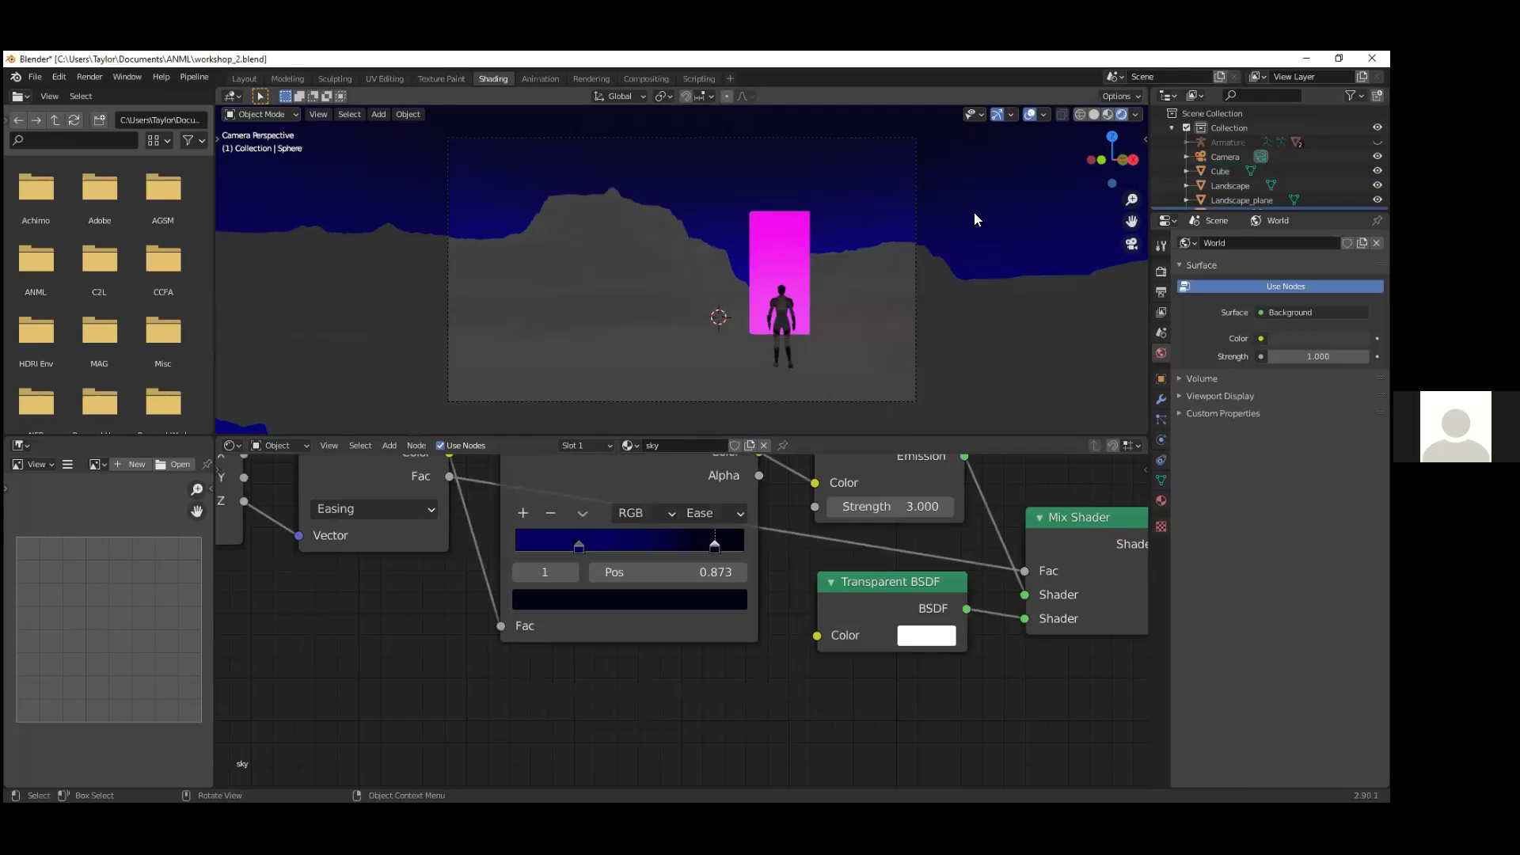
scroll(973, 212, up, 1)
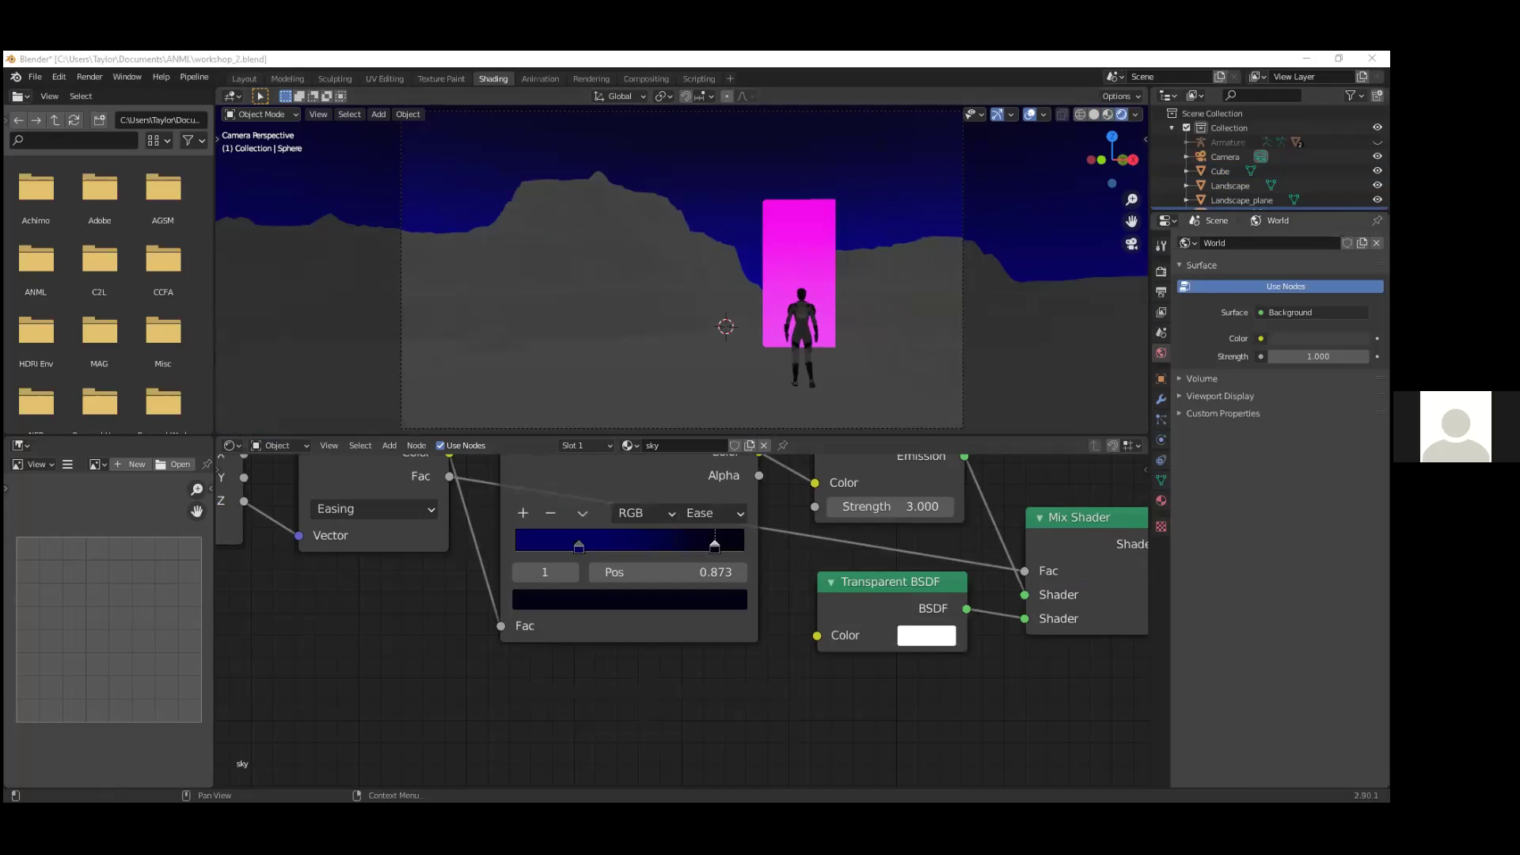
Step: Enable Bloom and Ambient Occlusion in the Eevee render settings
click(1161, 271)
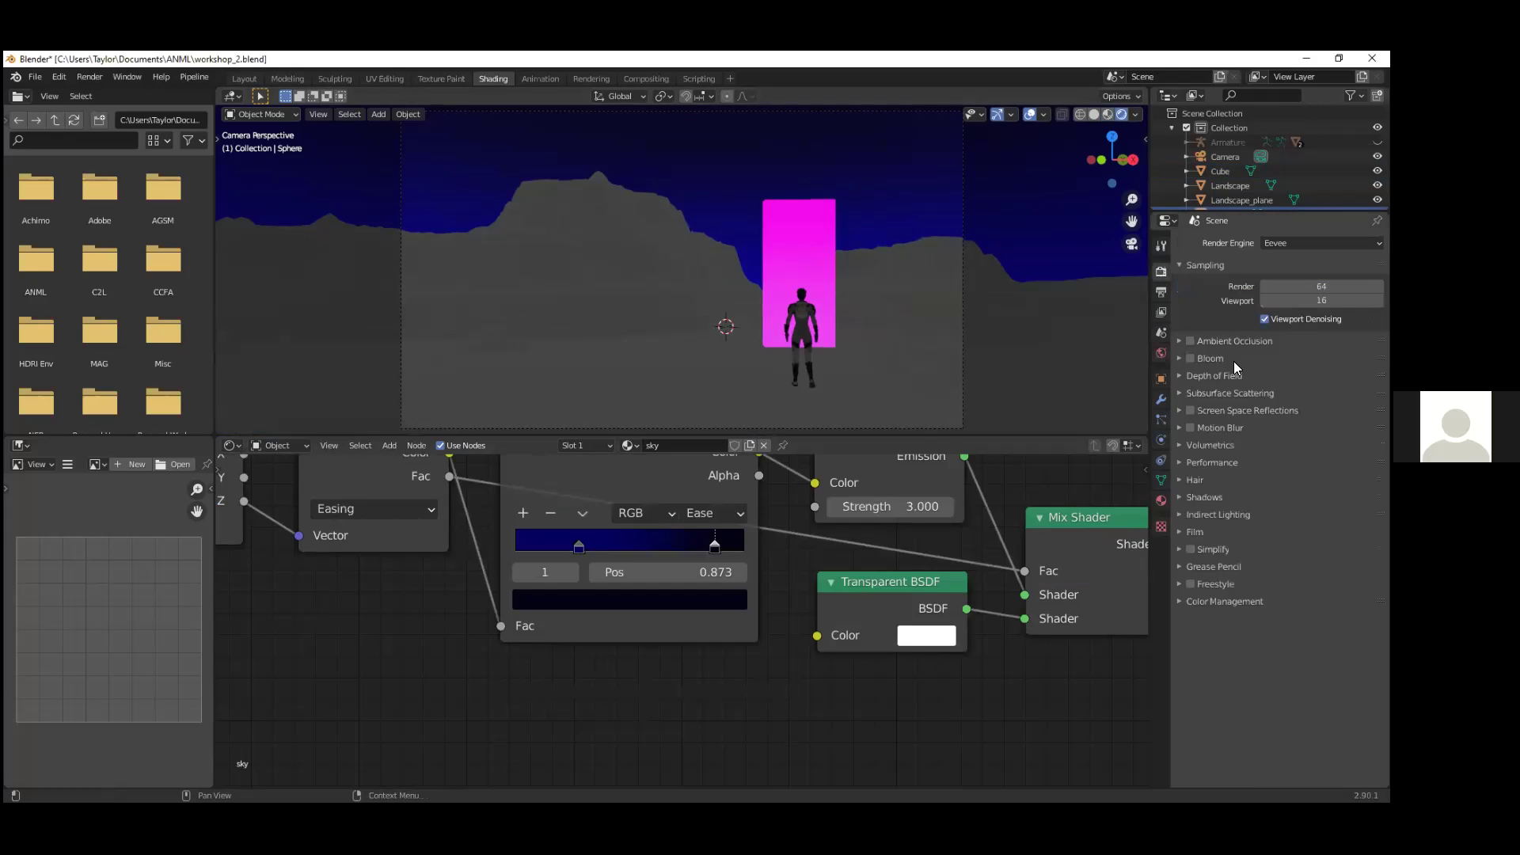
click(1191, 357)
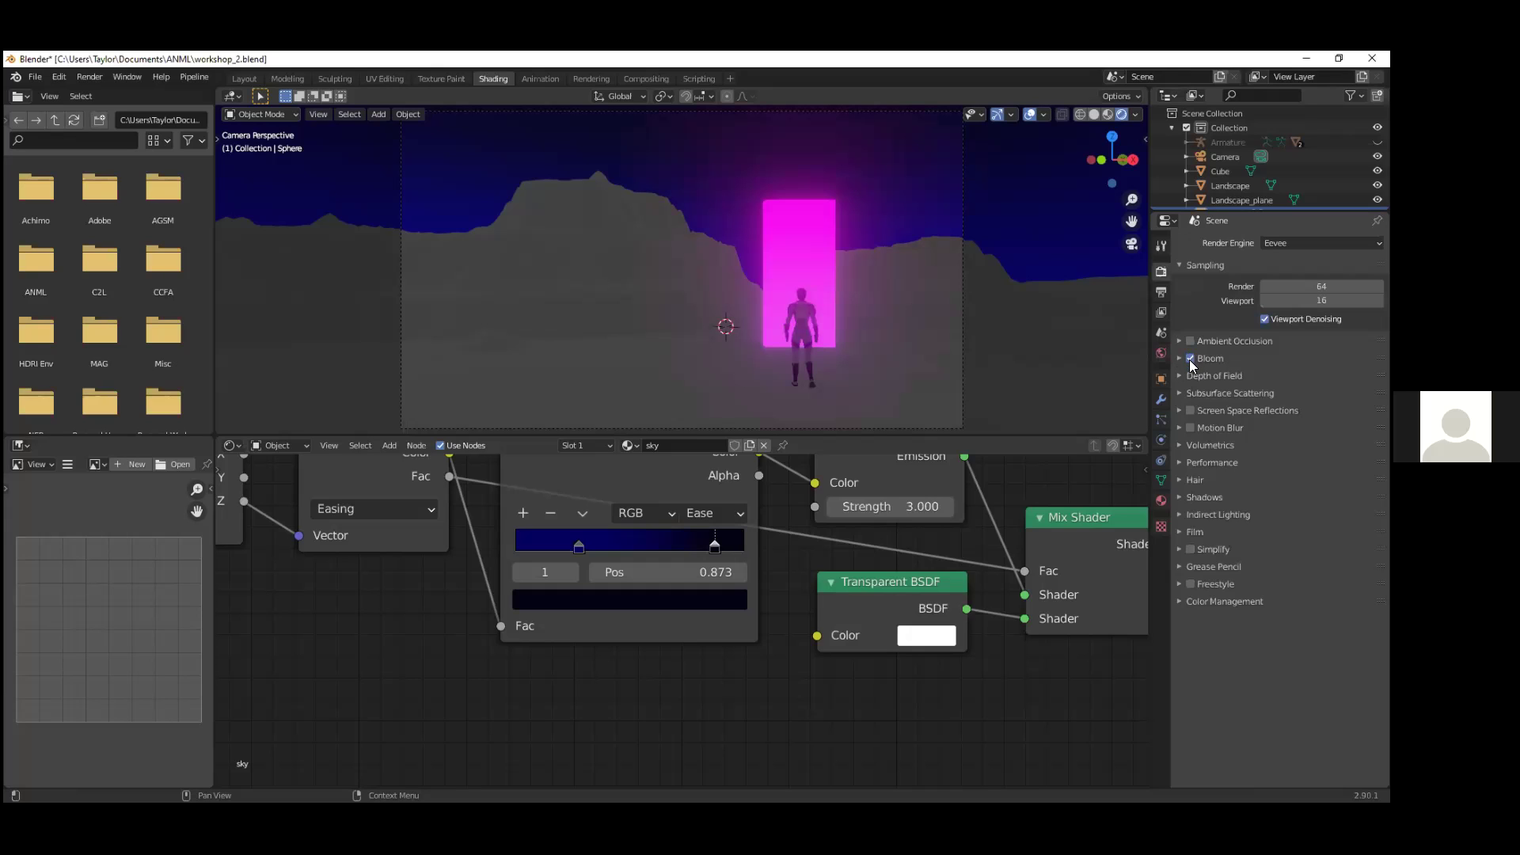
click(1190, 341)
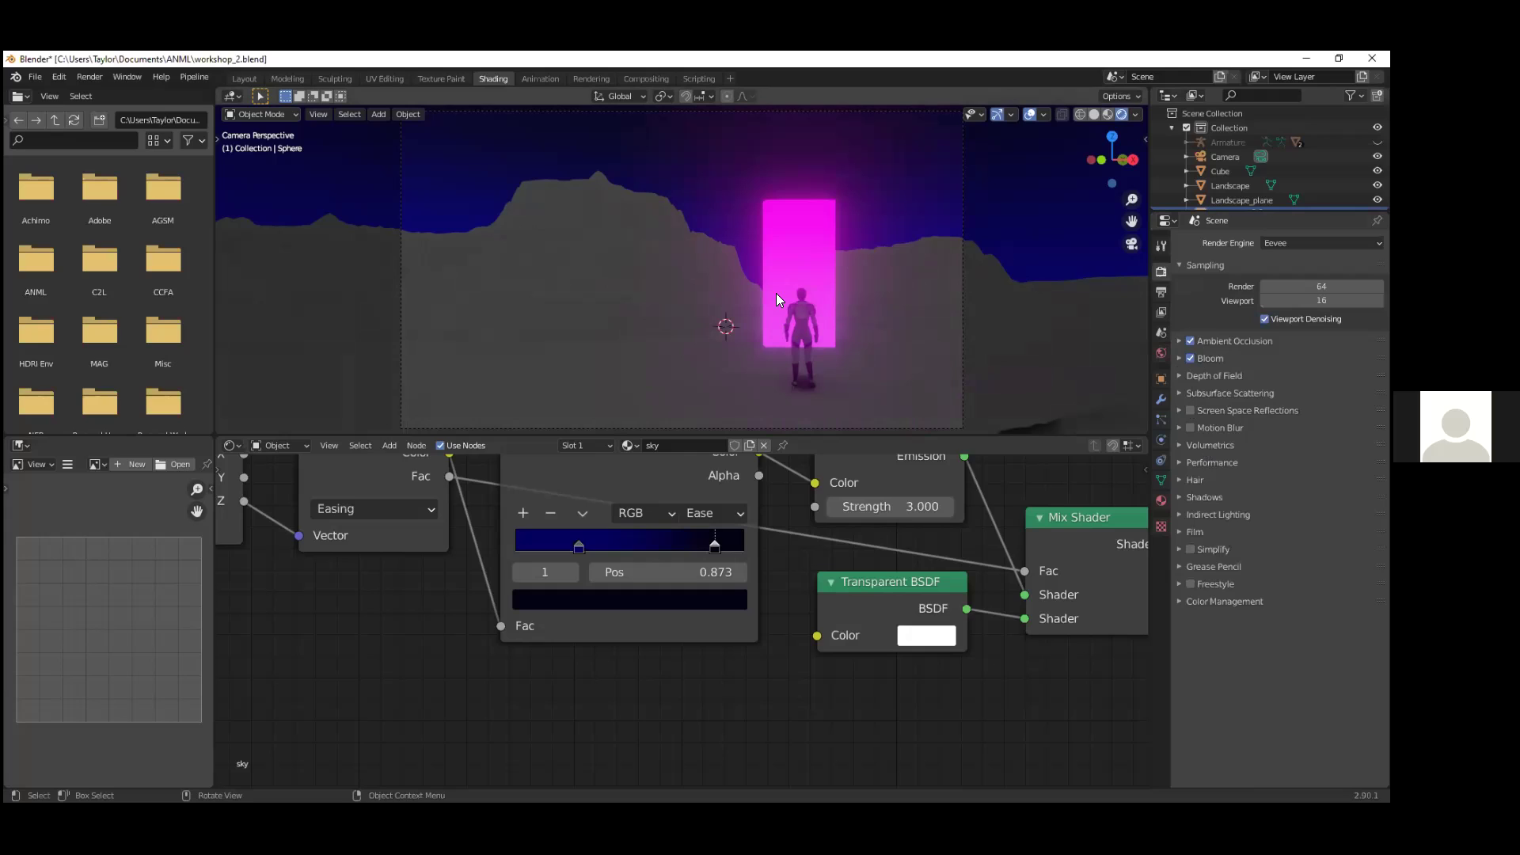
Step: Select the portal cube and move its ColorRamp's purple stop to position 0.195
click(779, 256)
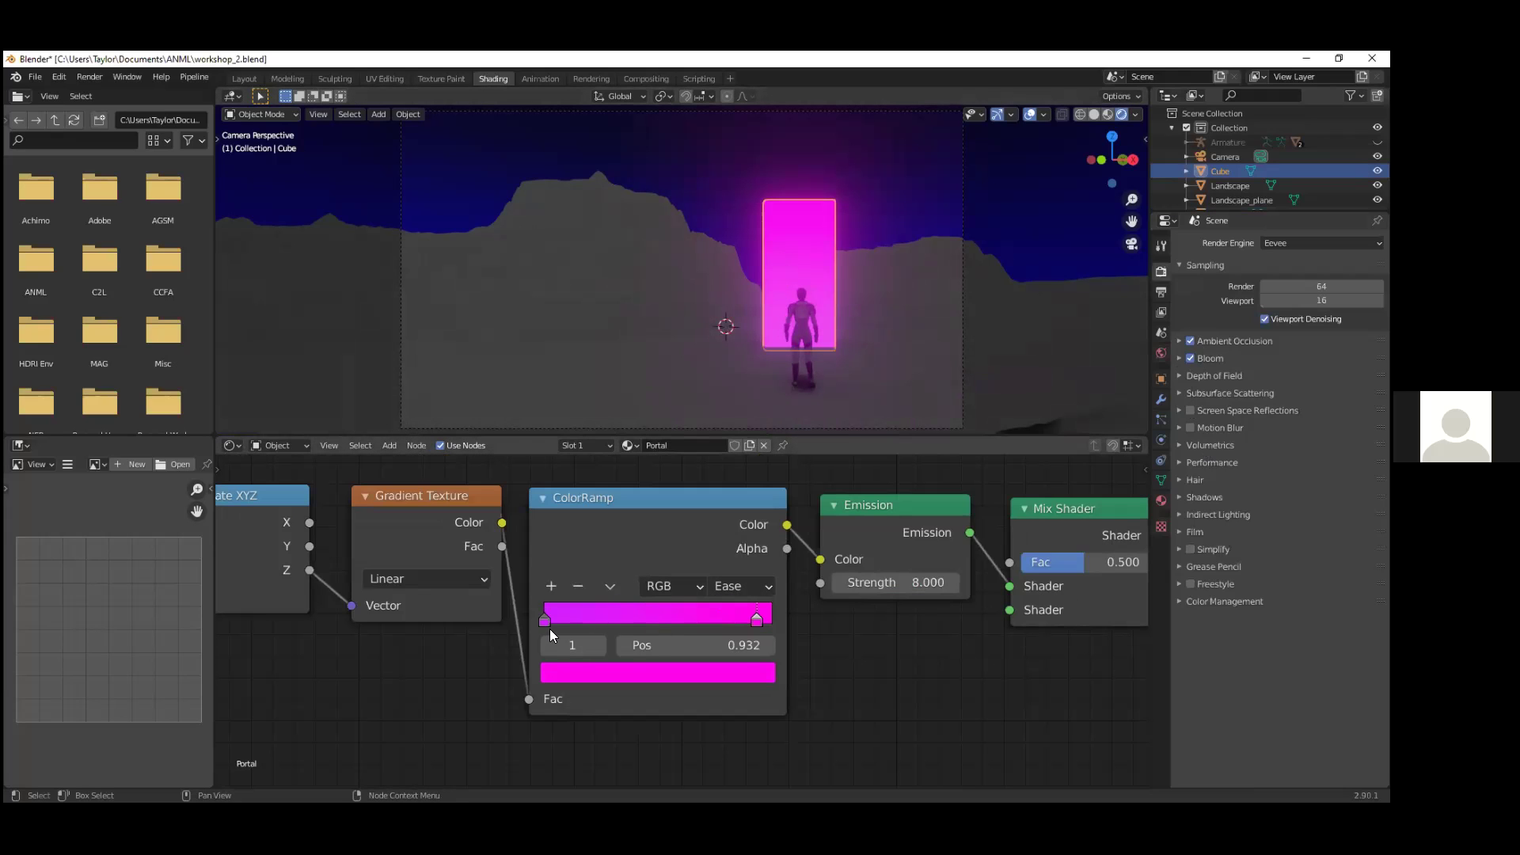
drag(548, 620, 590, 621)
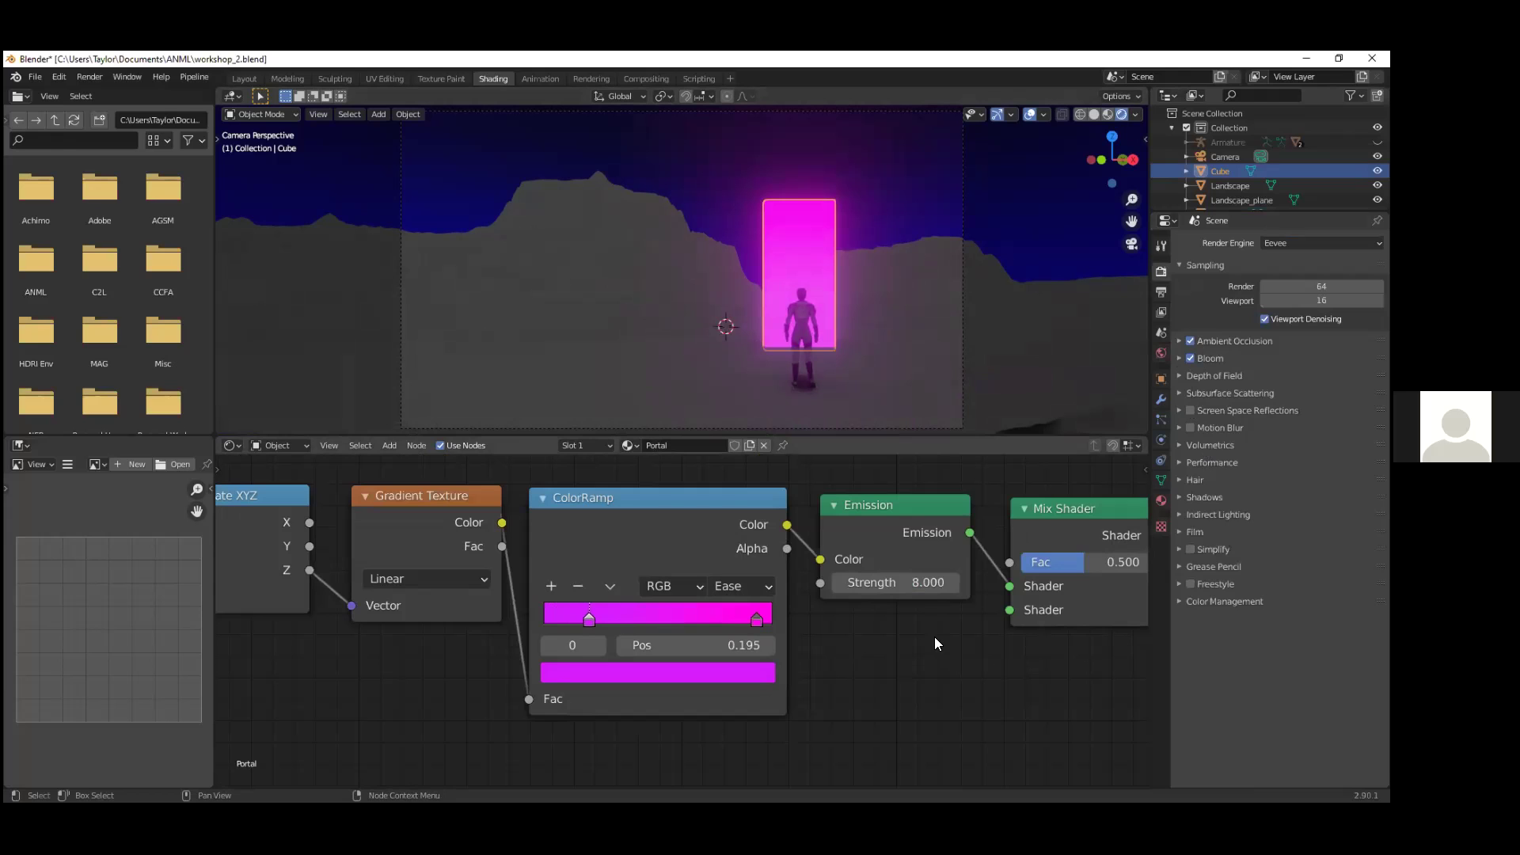
Step: Save the workshop scene file with the finished portal material
scroll(1029, 629, down, 2)
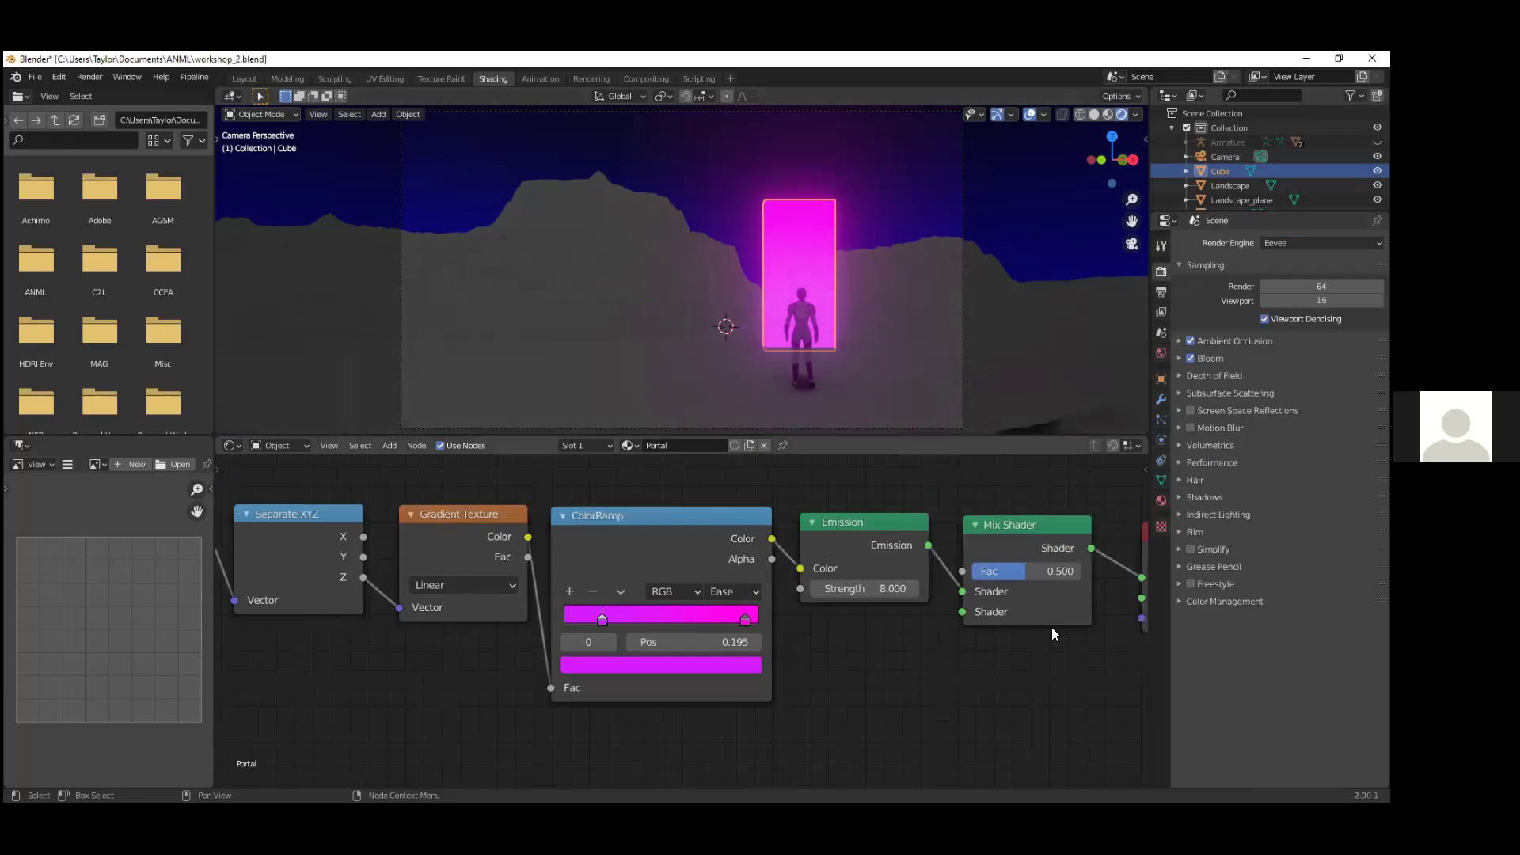
middle_drag(968, 682, 730, 692)
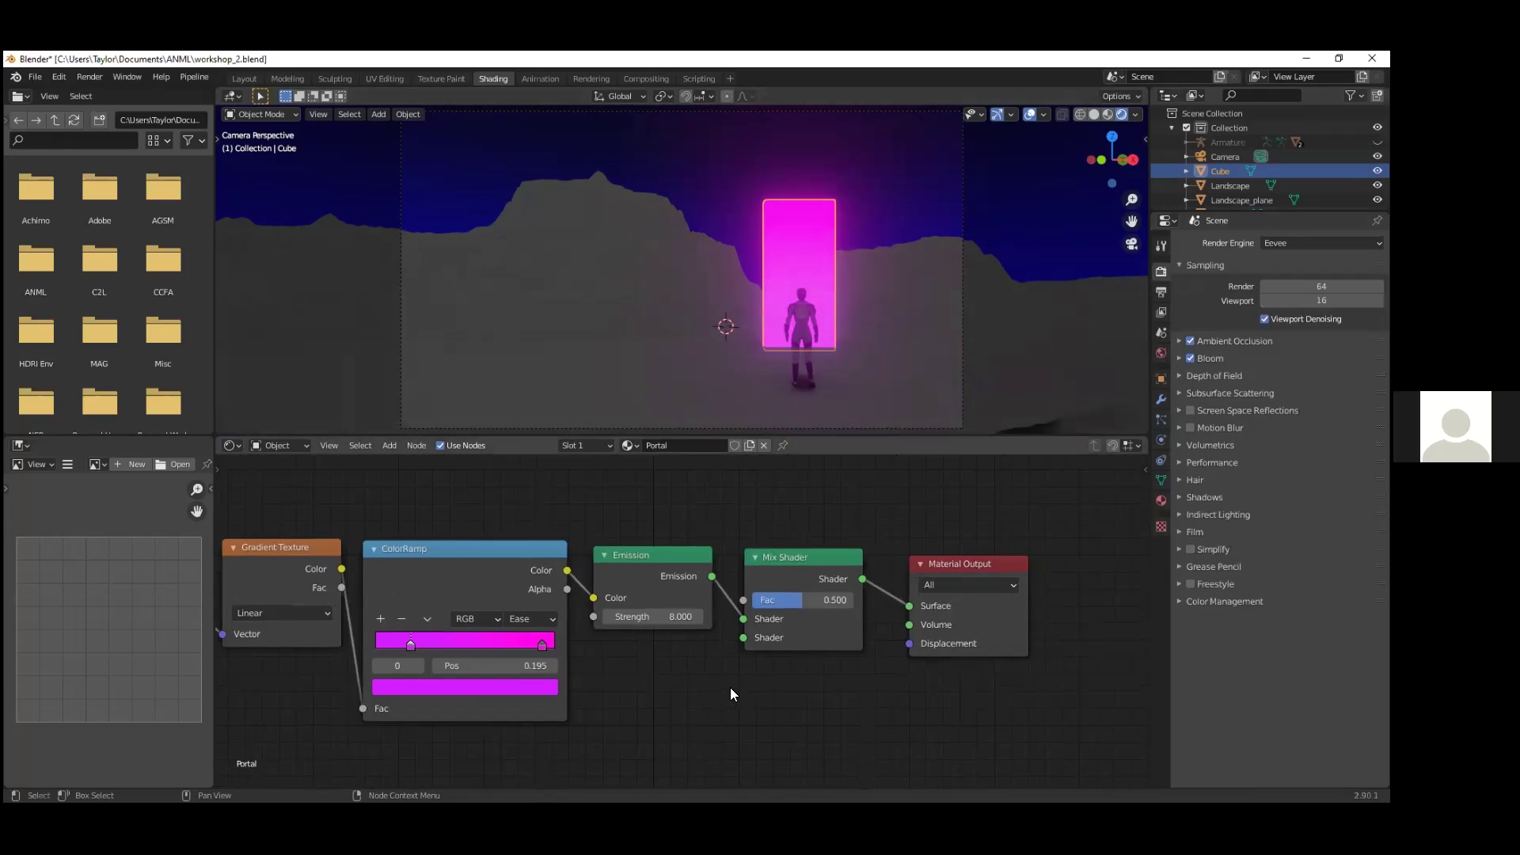
key(ctrl+s)
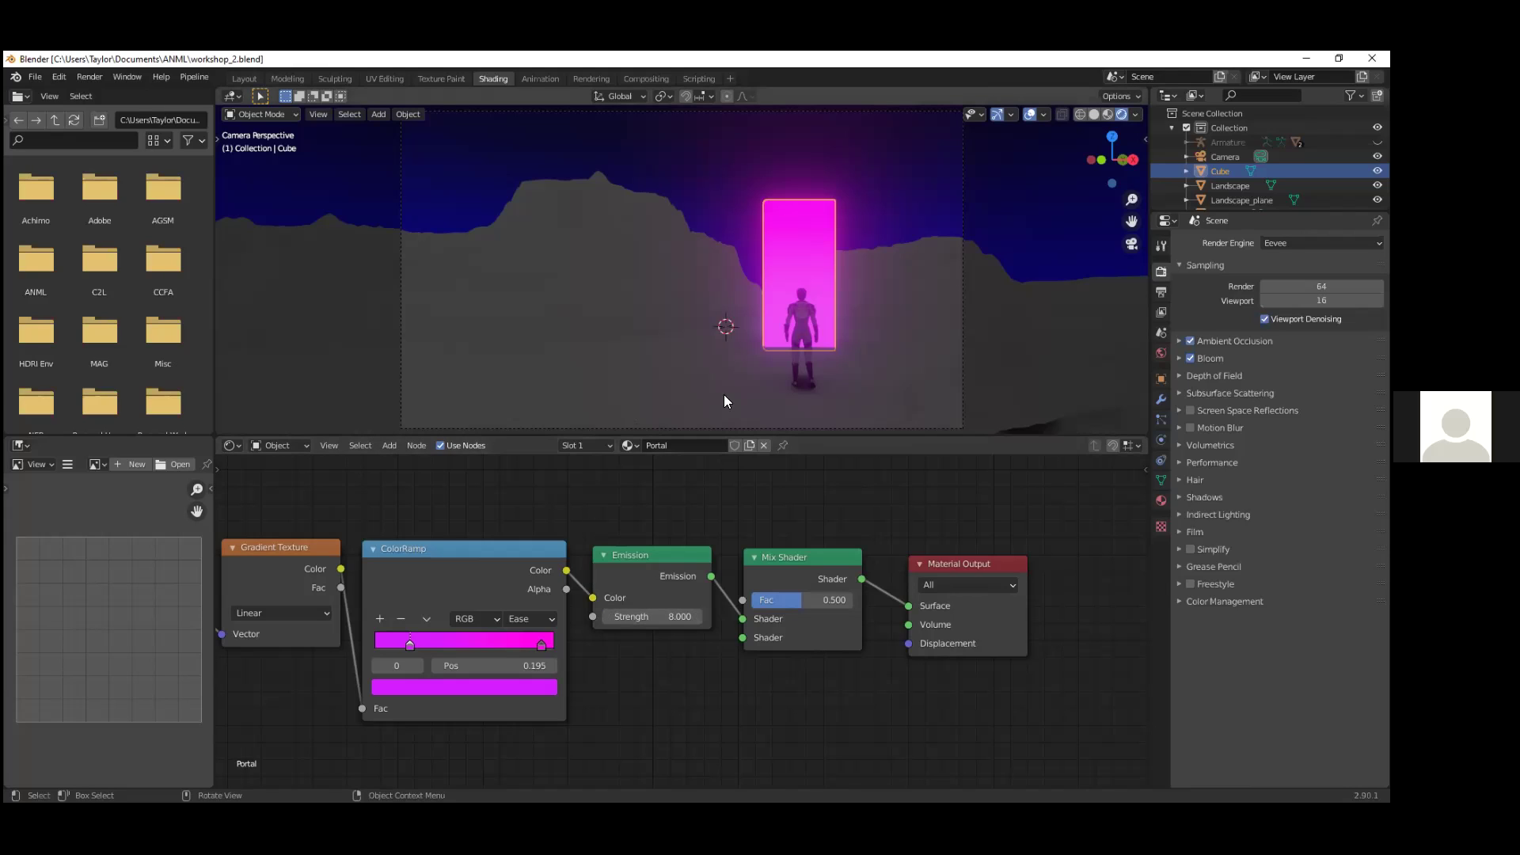
Step: Select the landscape plane and switch to the Layout workspace
click(730, 416)
scroll(681, 334, down, 6)
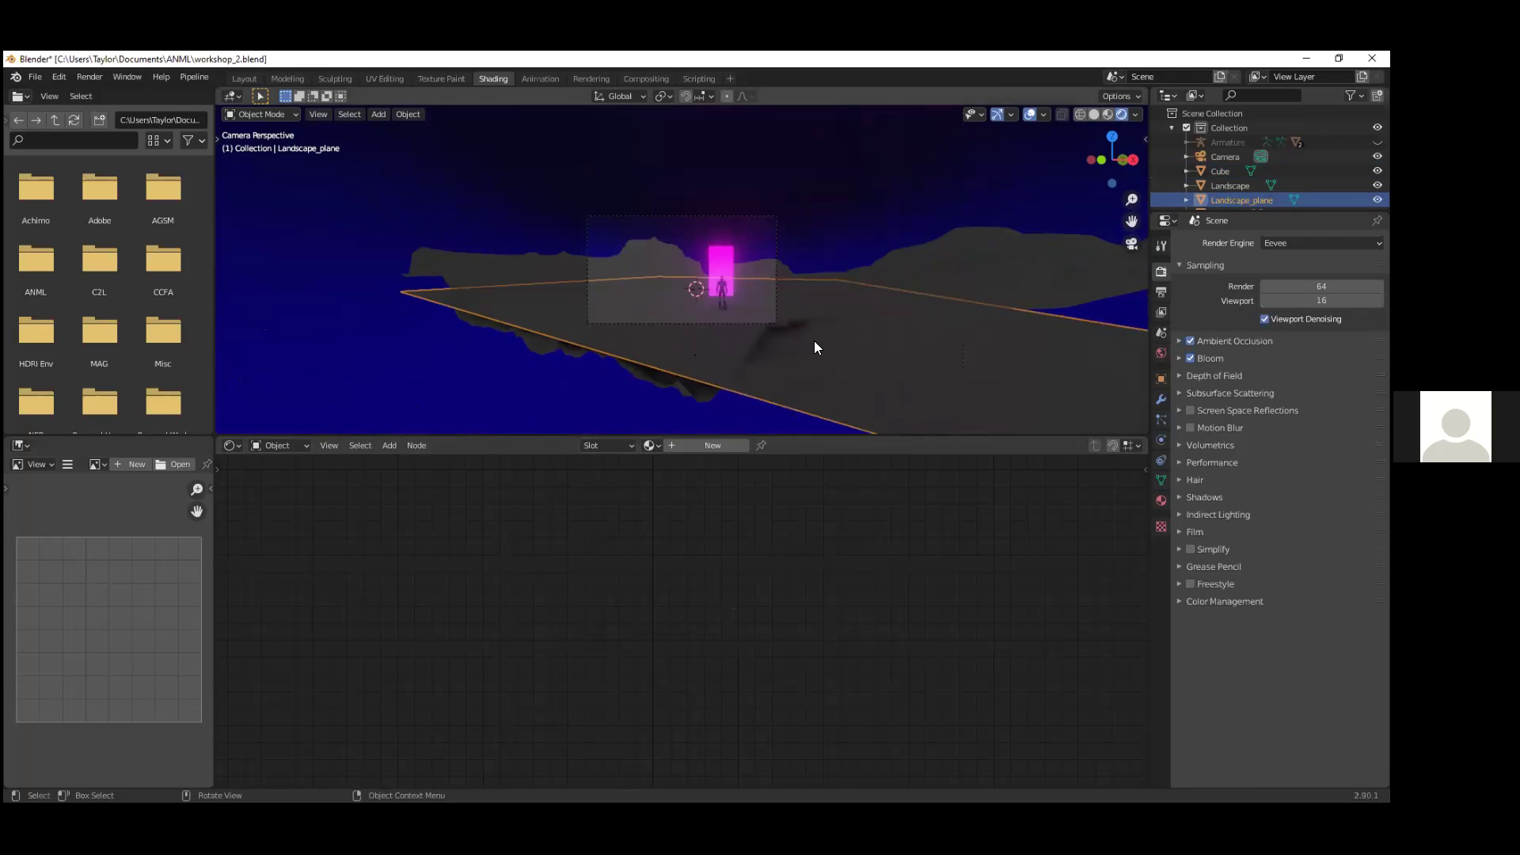
click(244, 78)
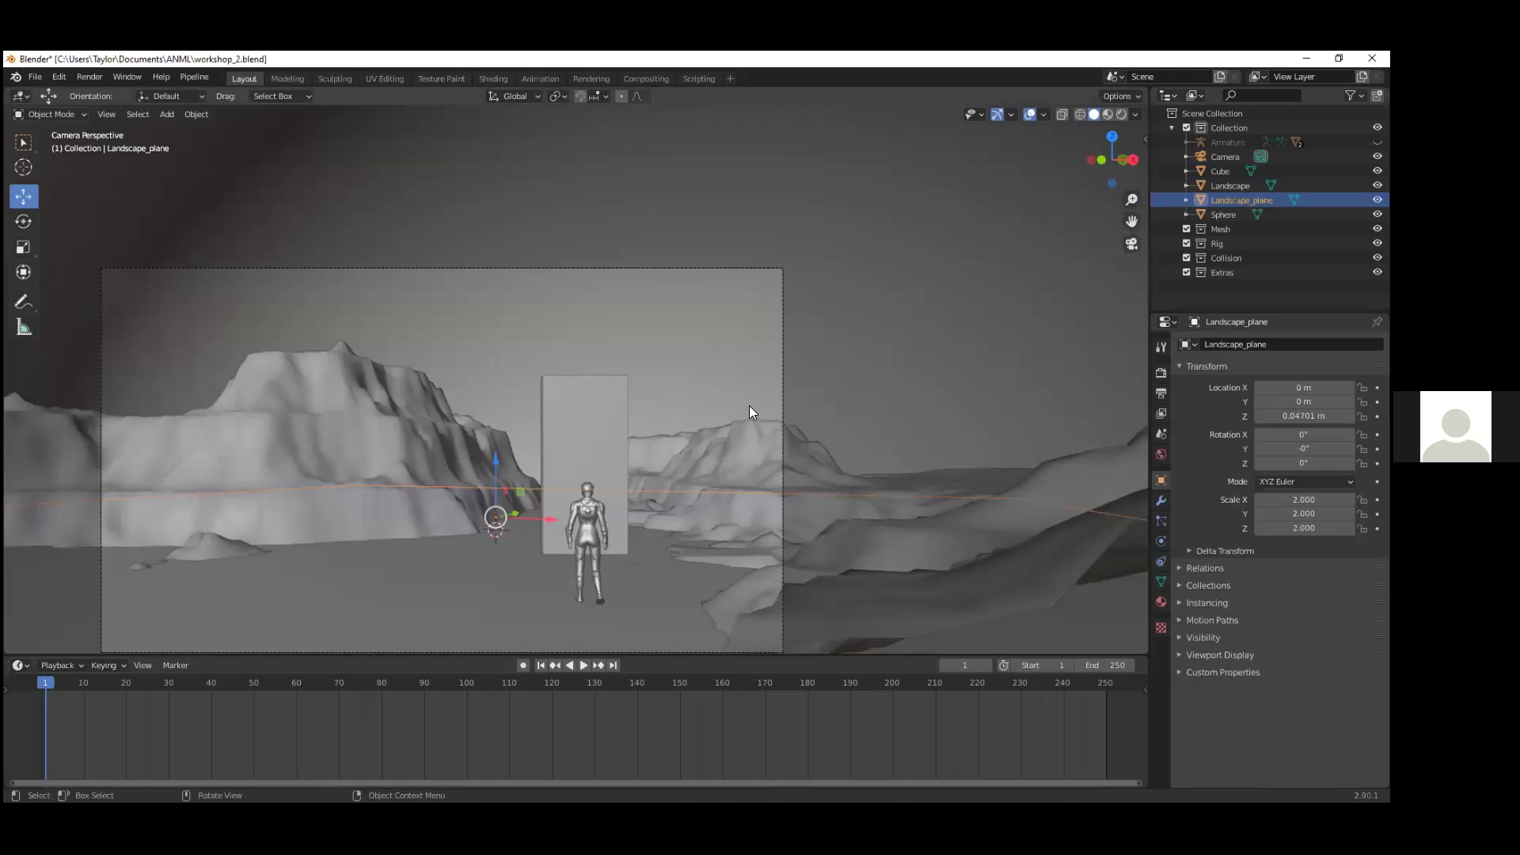
scroll(556, 543, down, 5)
scroll(625, 524, down, 2)
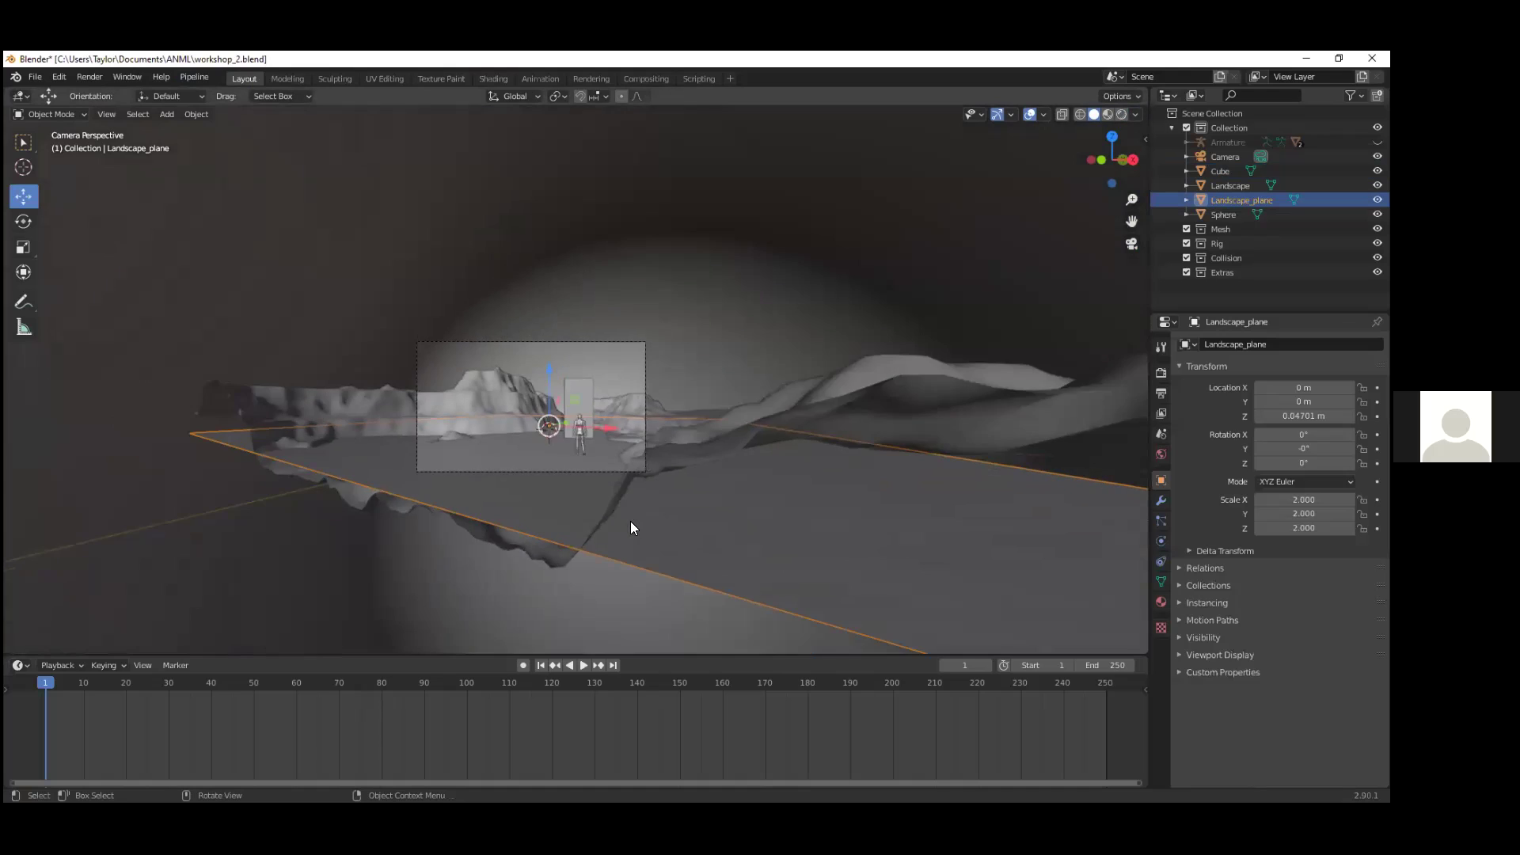
scroll(632, 529, up, 5)
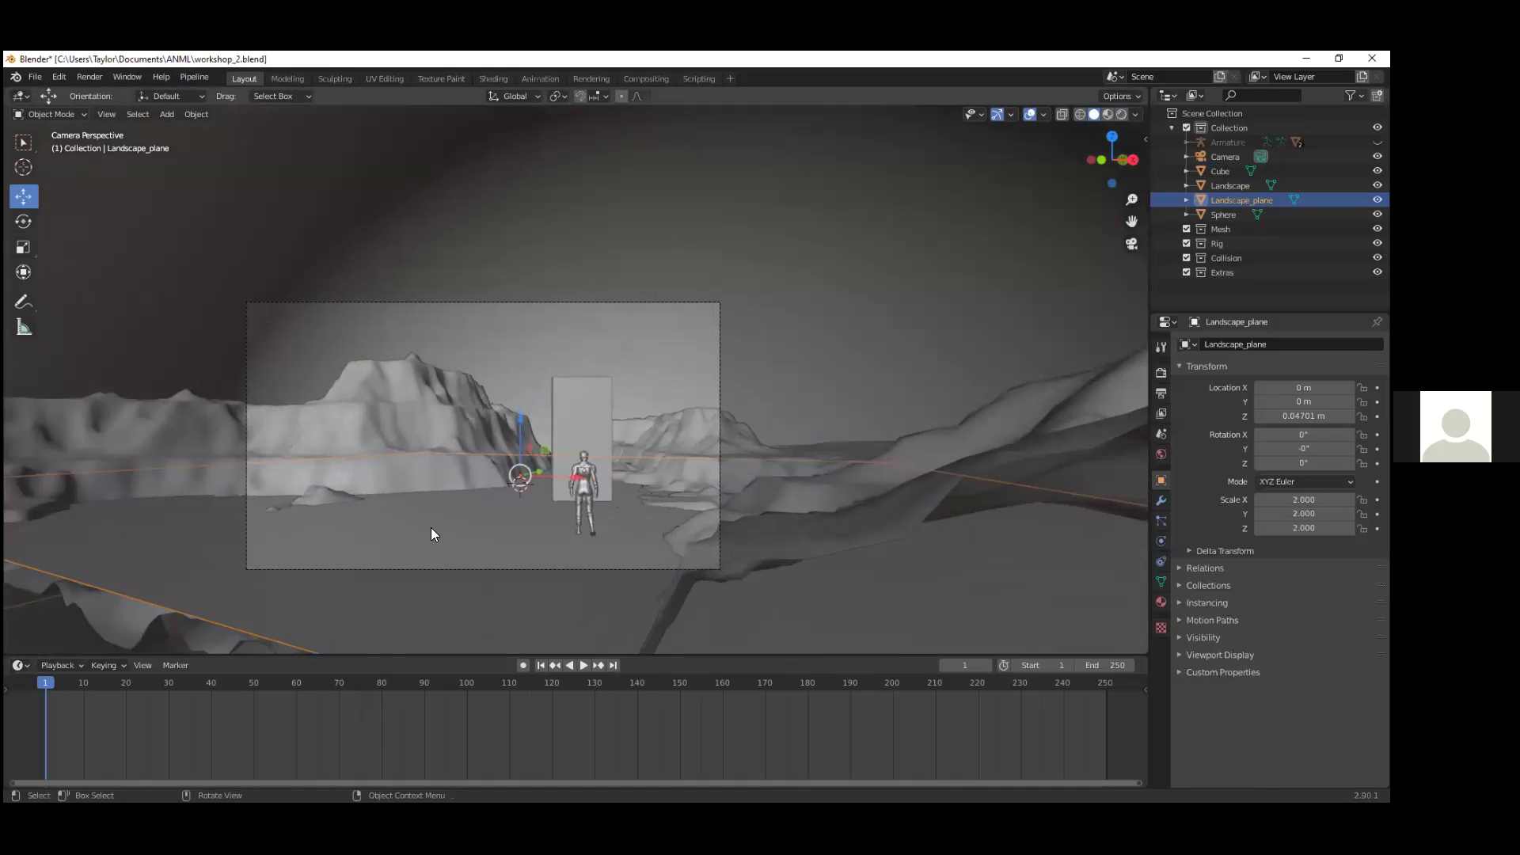
Step: Leave the camera view, select the landscape plane and hide the sky sphere in the viewport
click(598, 525)
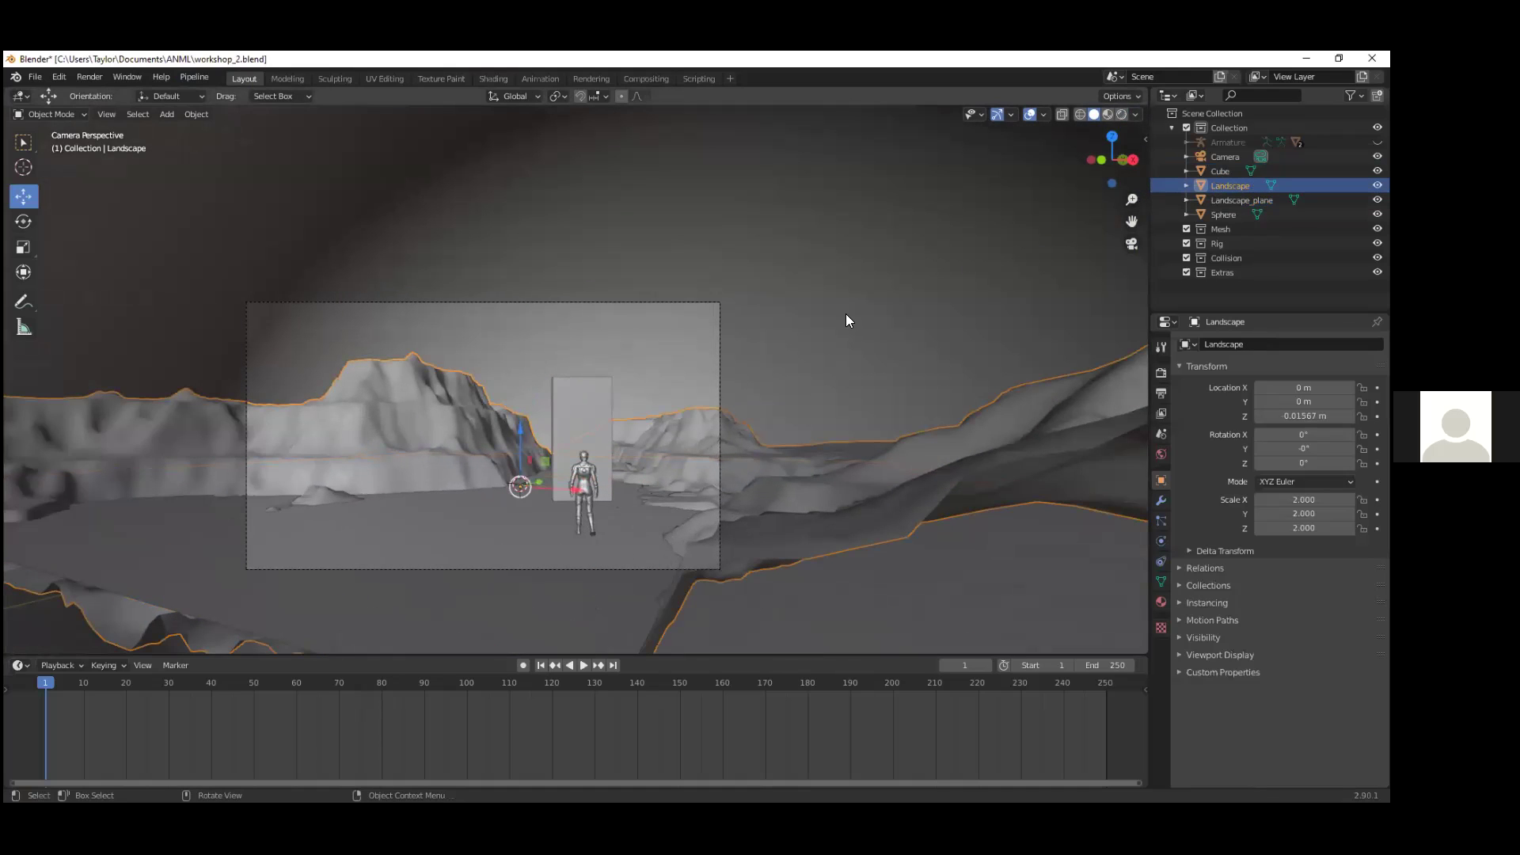
click(685, 455)
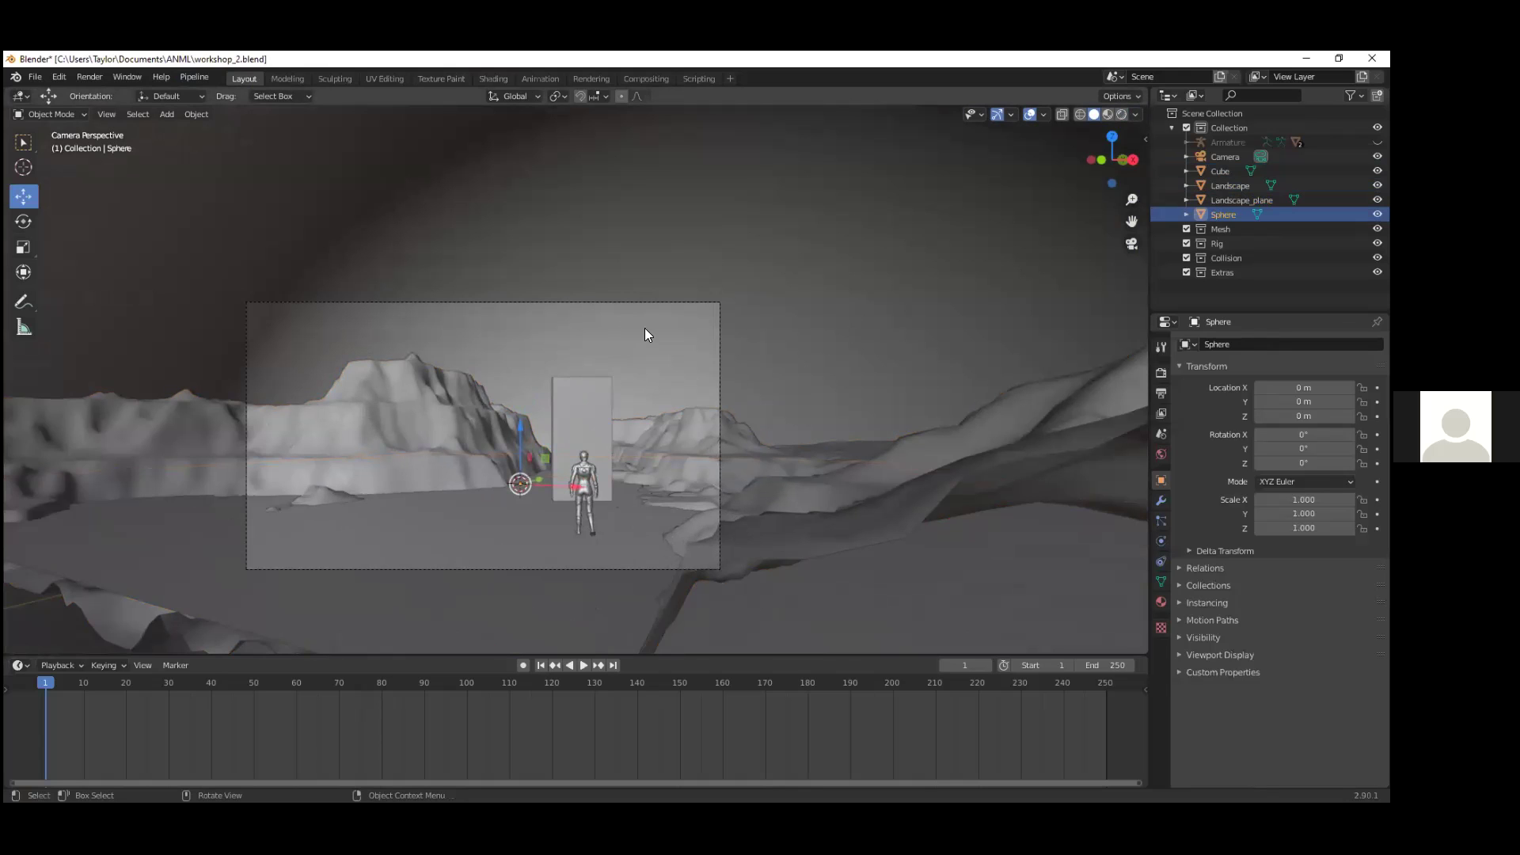
shift+middle_drag(564, 243, 592, 340)
alt+scroll(592, 341, down, 1)
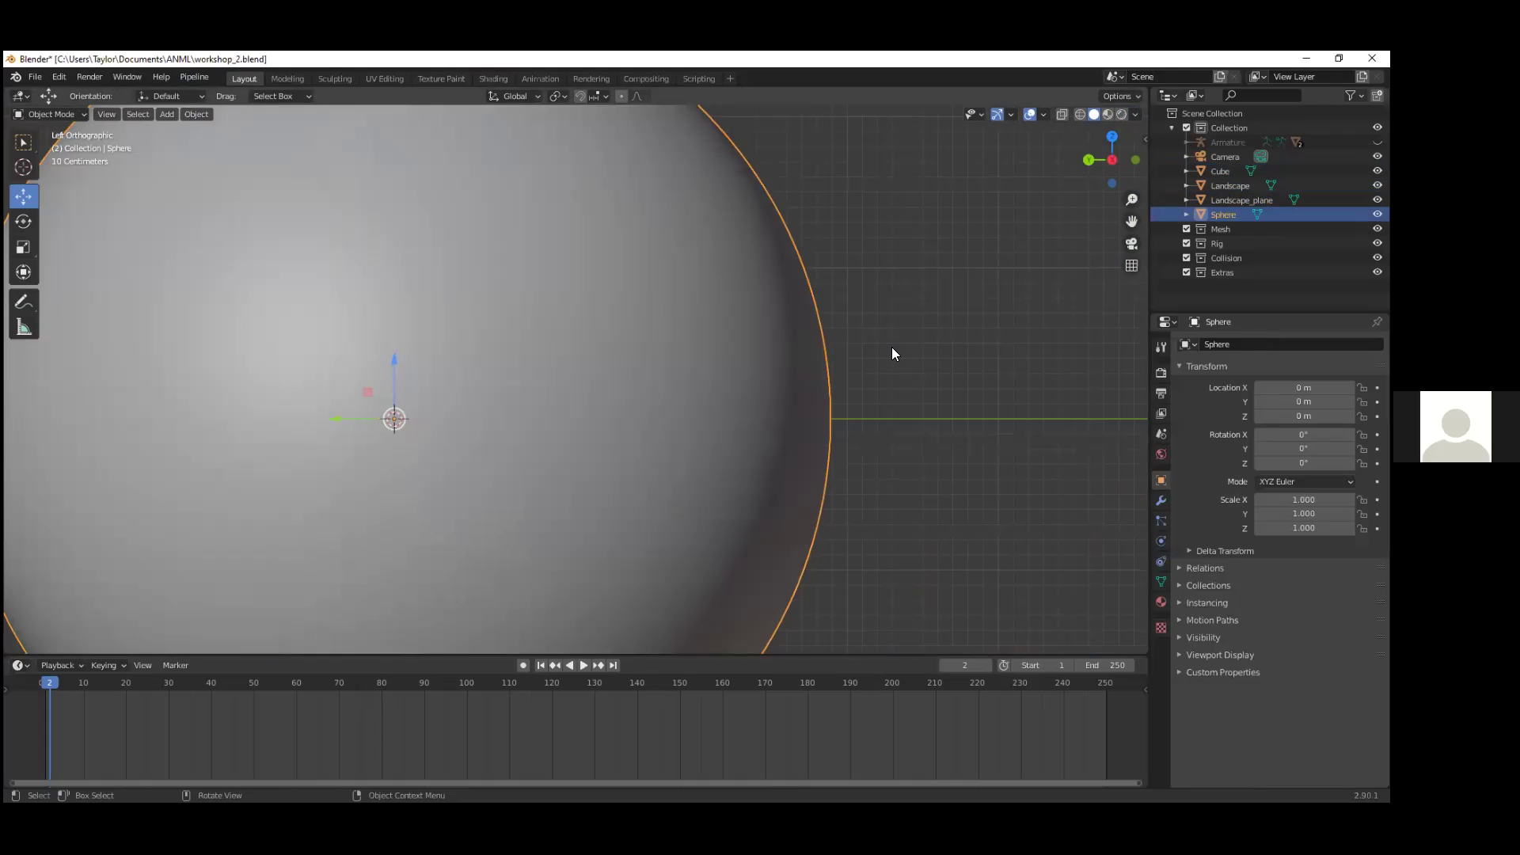
middle_drag(885, 353, 534, 336)
scroll(548, 459, up, 6)
click(427, 537)
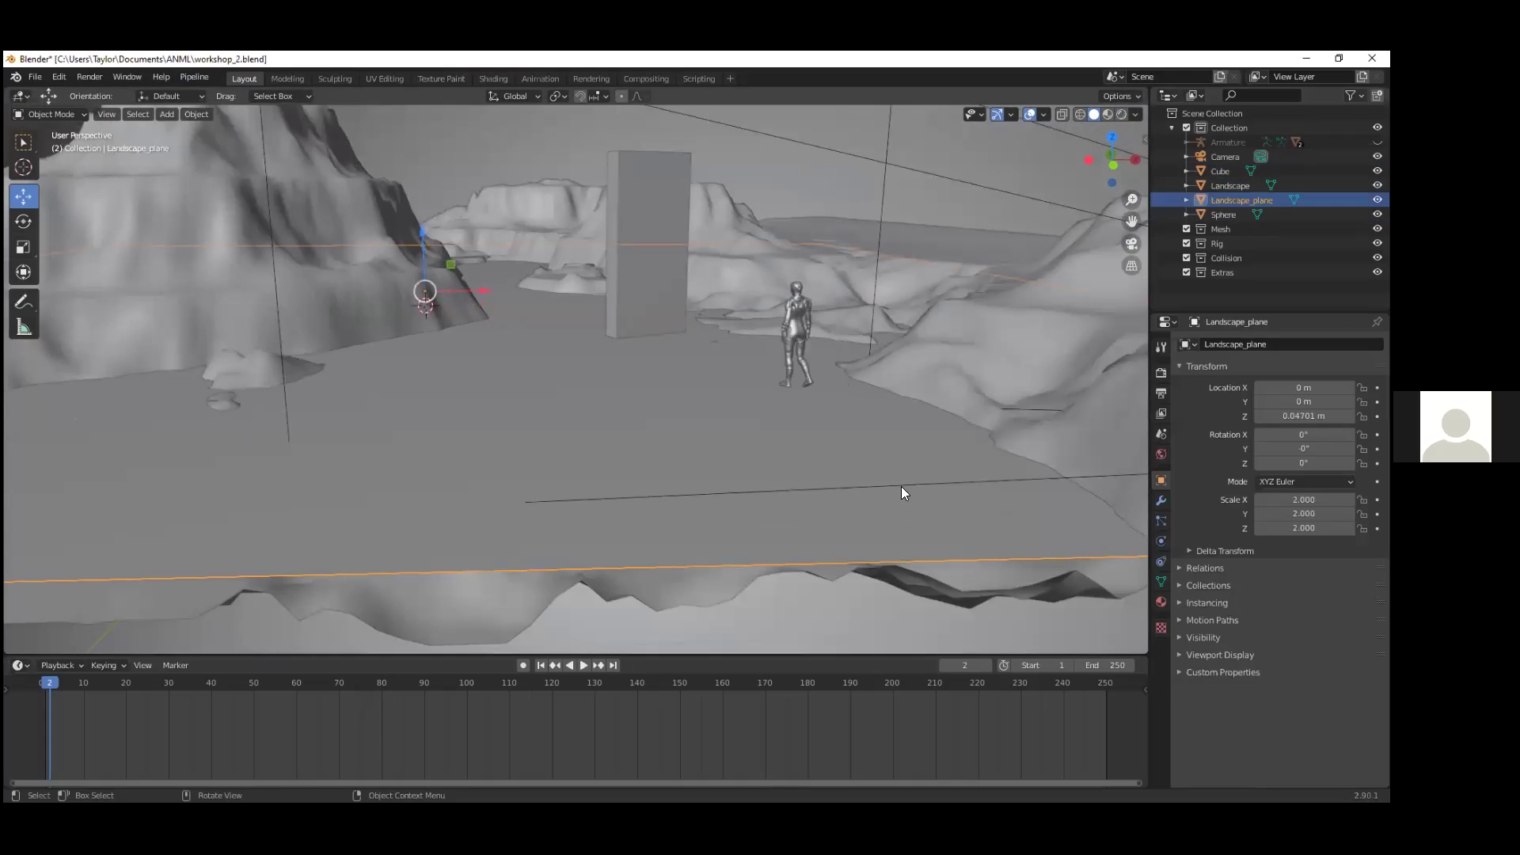
middle_drag(737, 444, 758, 425)
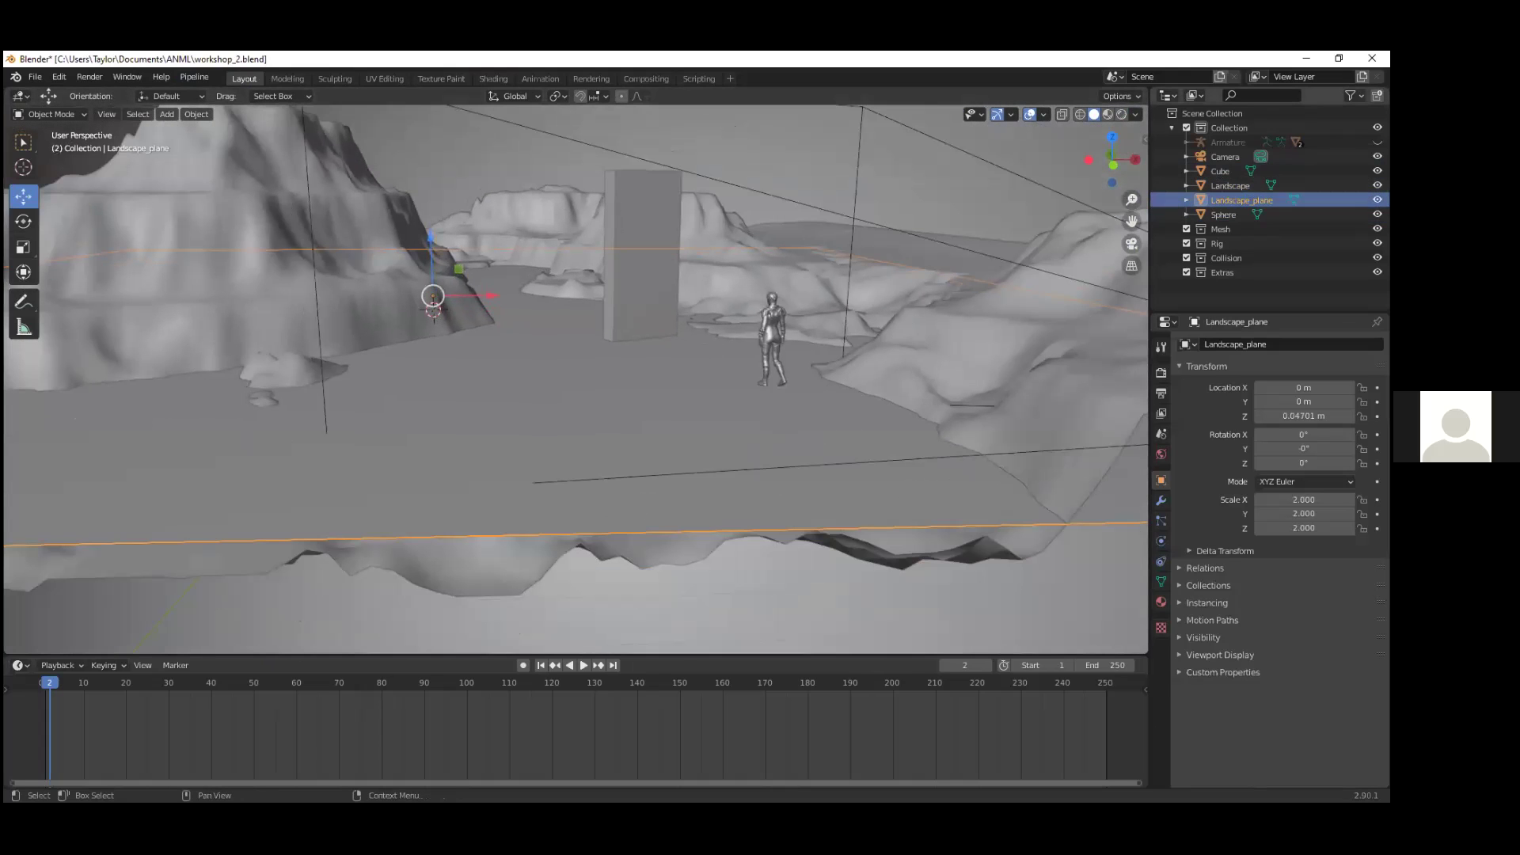
click(1377, 215)
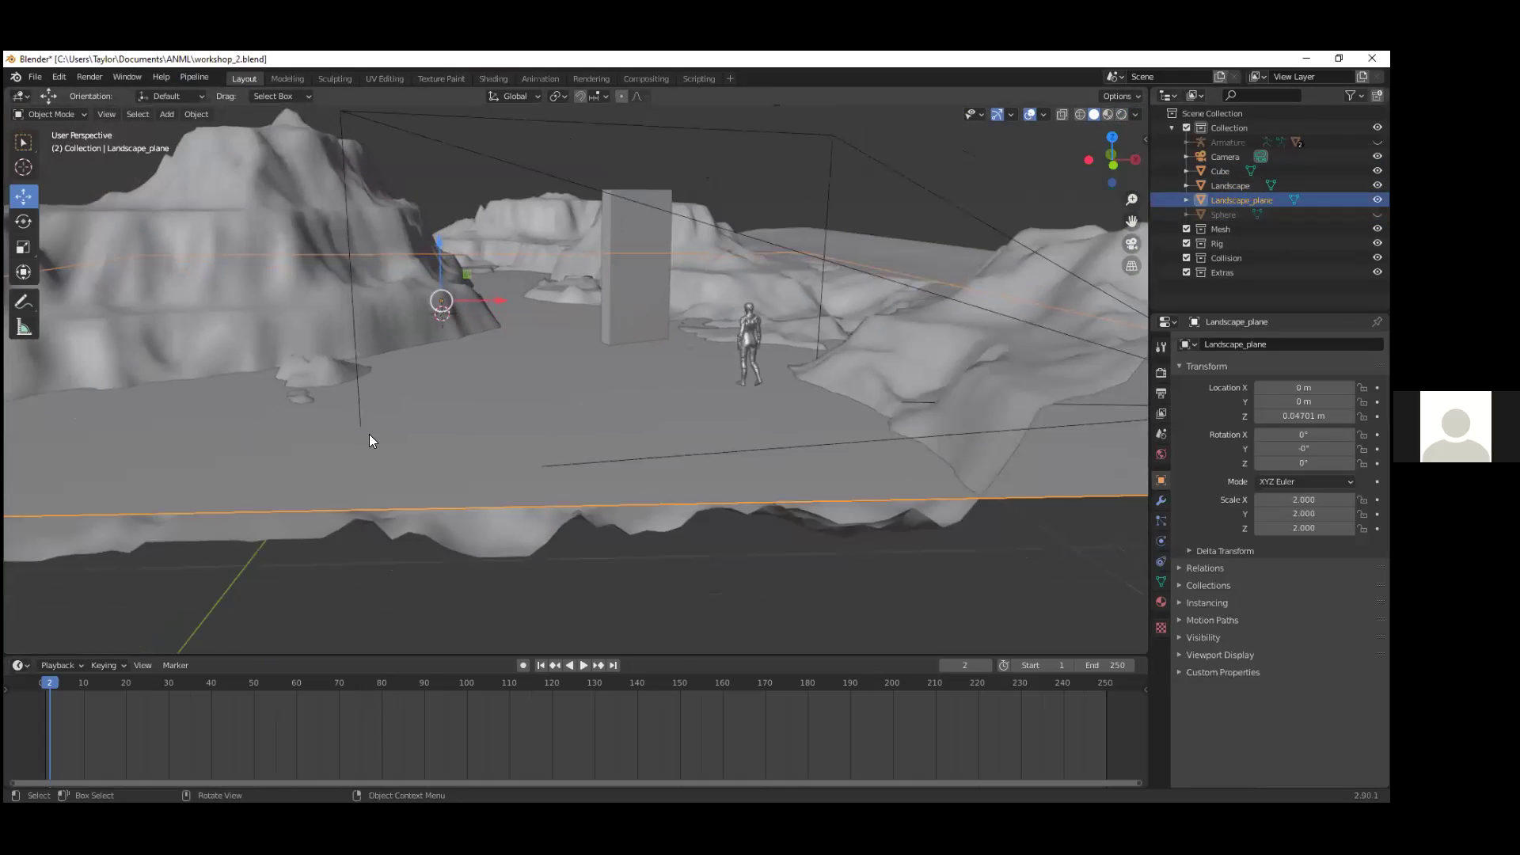
Step: Apply smooth shading to the landscape plane and deselect it
scroll(370, 434, down, 3)
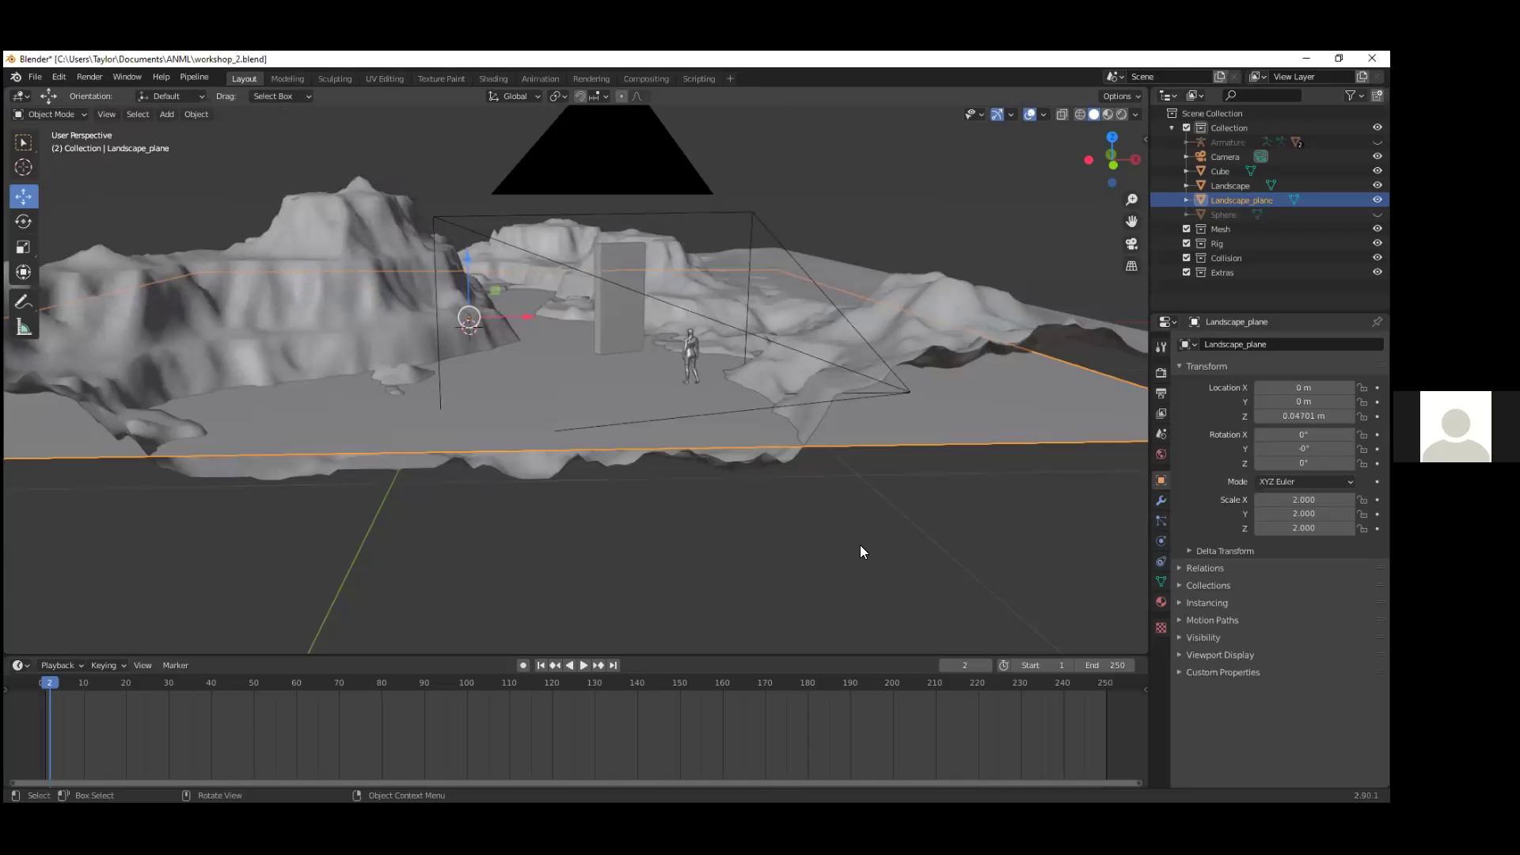
scroll(860, 545, down, 4)
scroll(863, 523, up, 3)
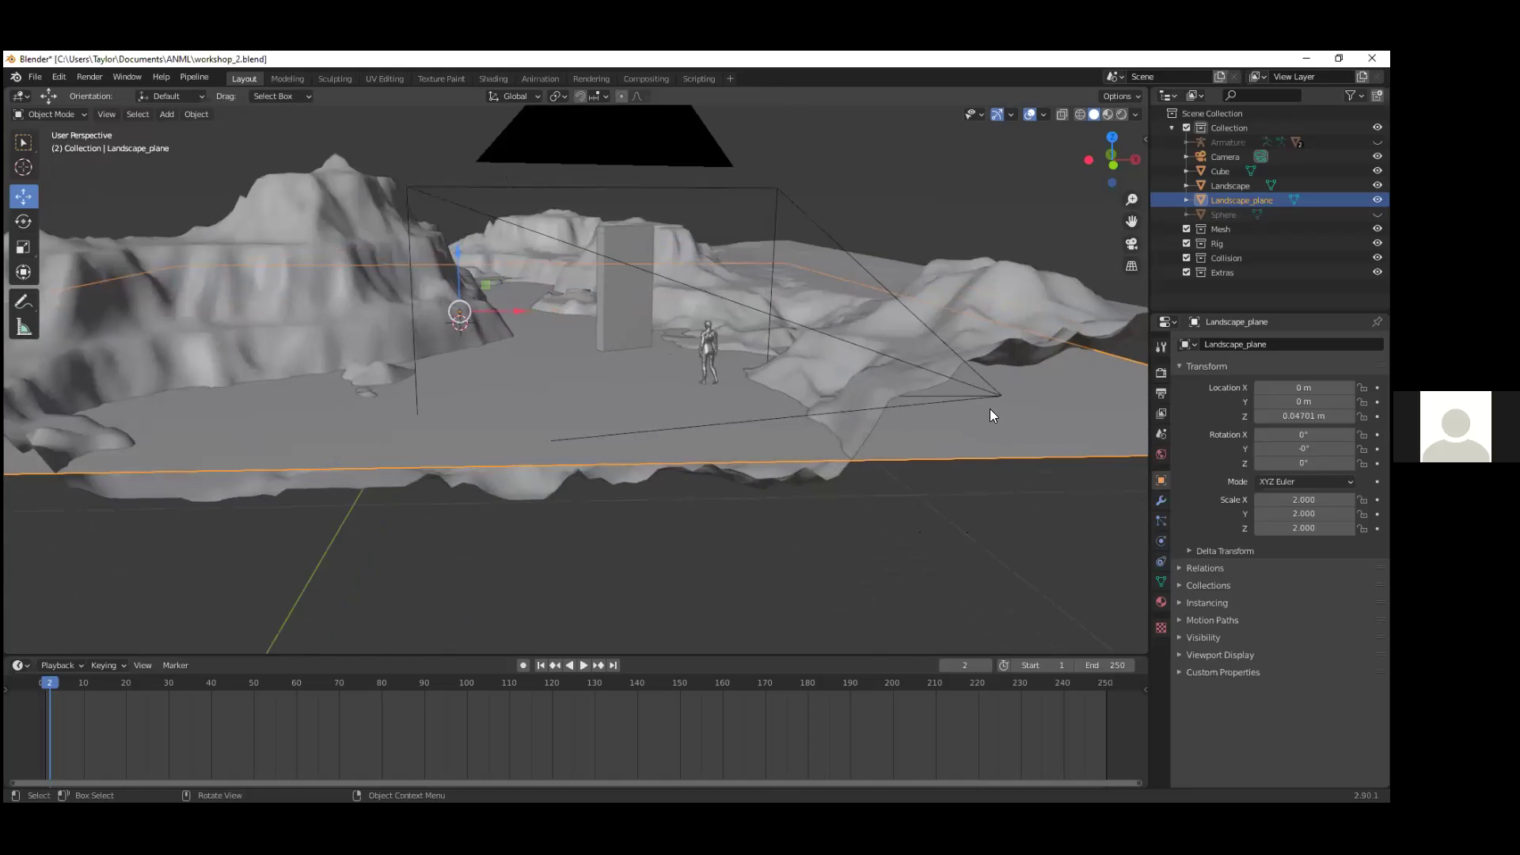
right_click(999, 429)
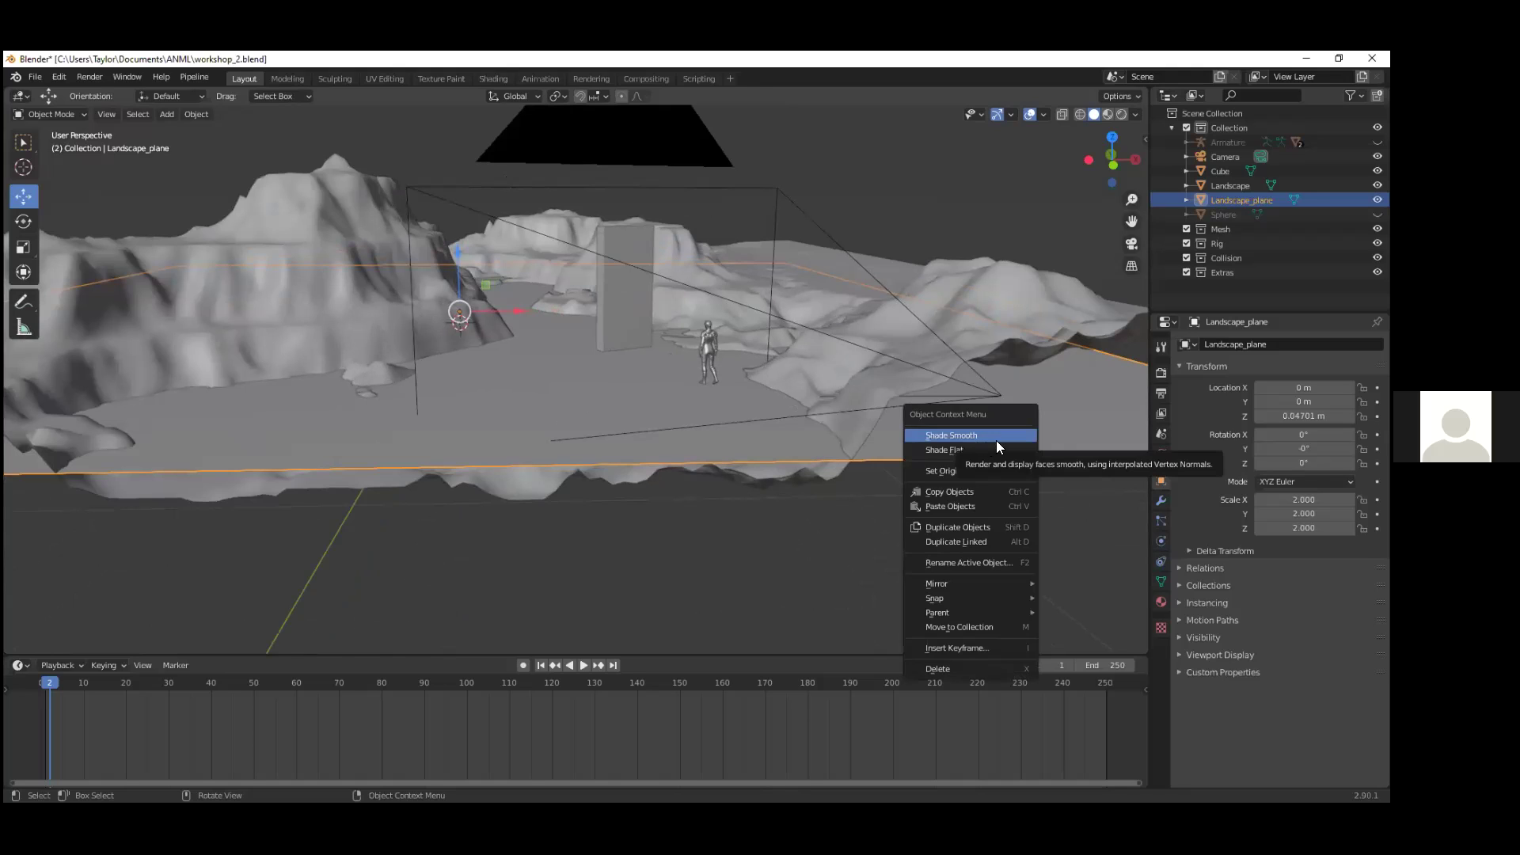
click(996, 440)
click(1012, 532)
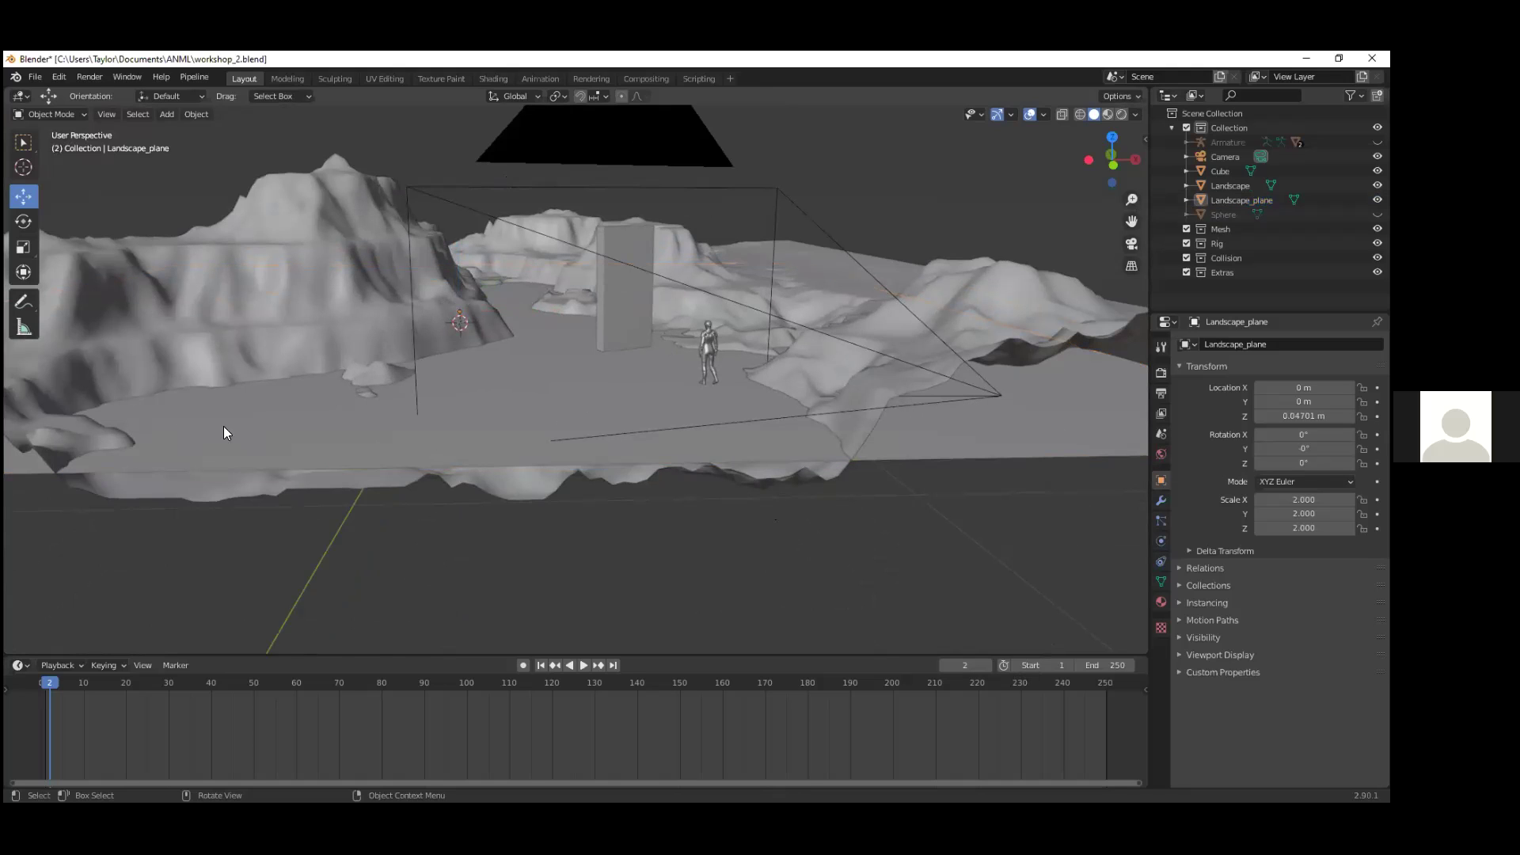
Step: Enter edit mode on the landscape plane and subdivide its face with 10 cuts
click(1053, 429)
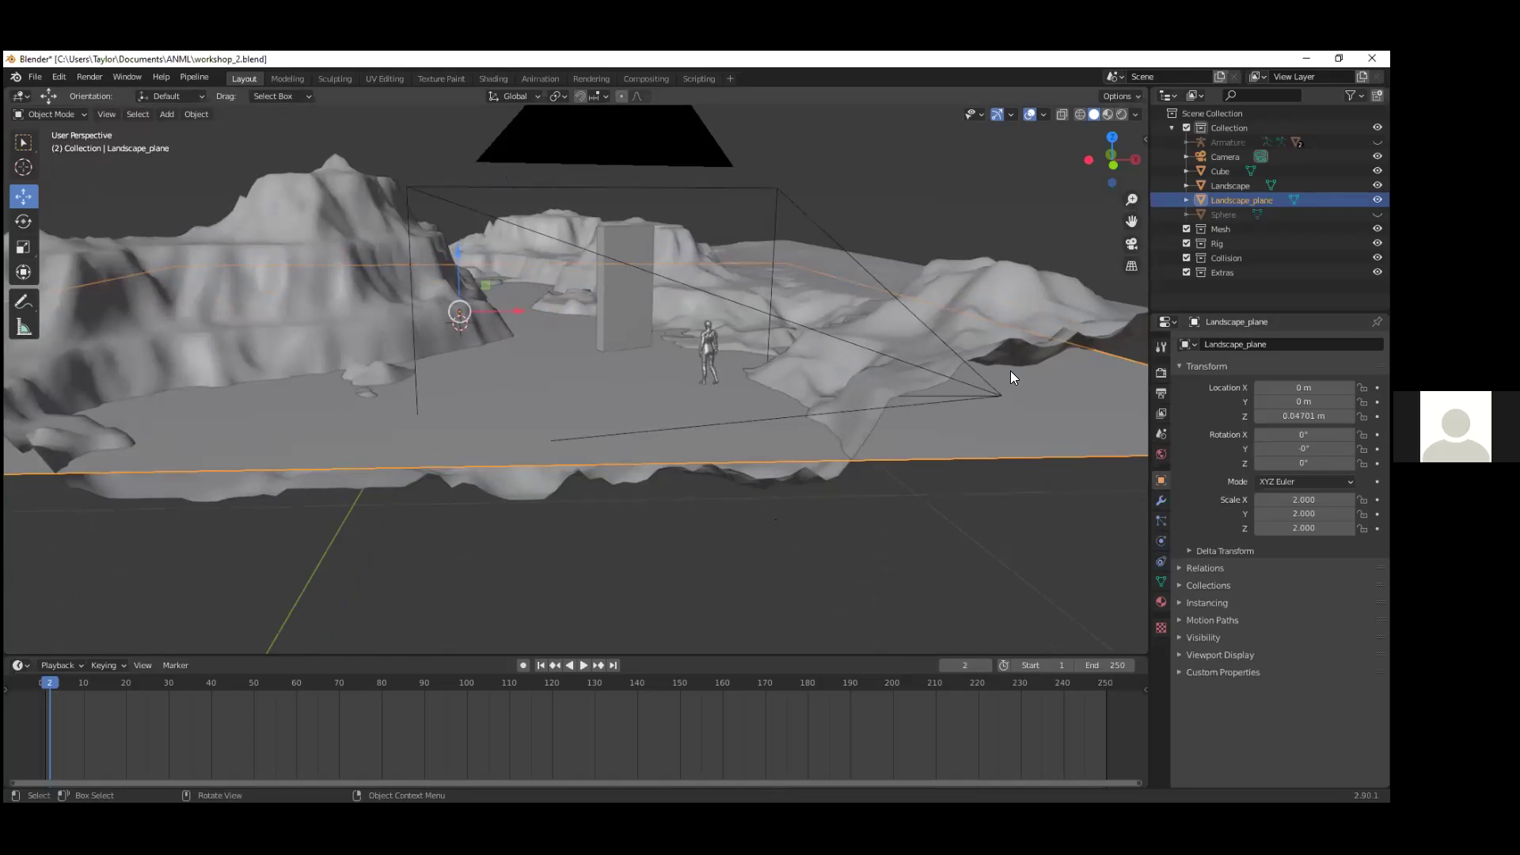
key(Tab)
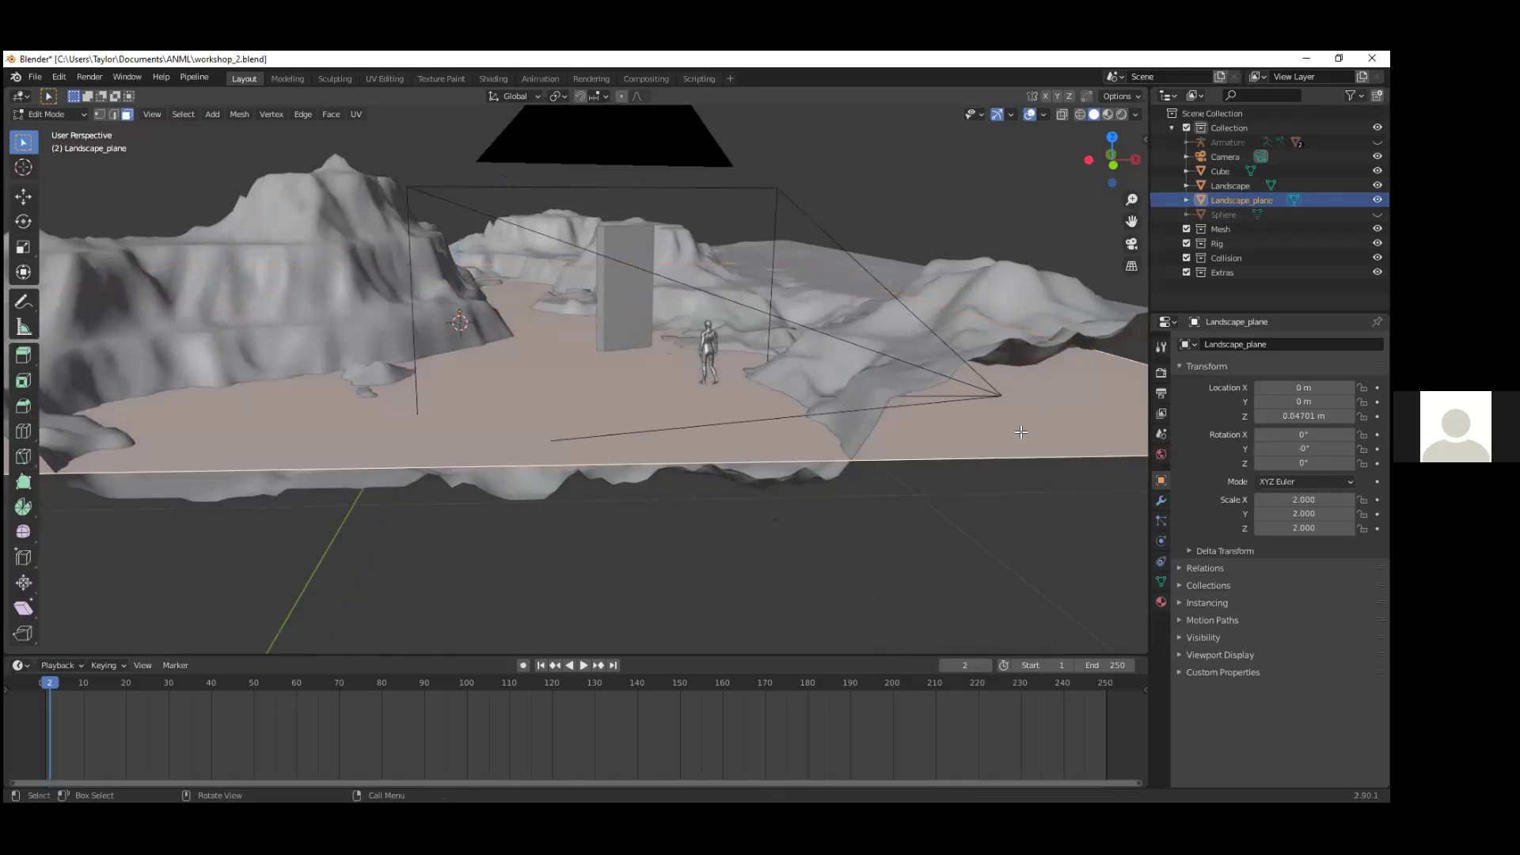
right_click(1023, 434)
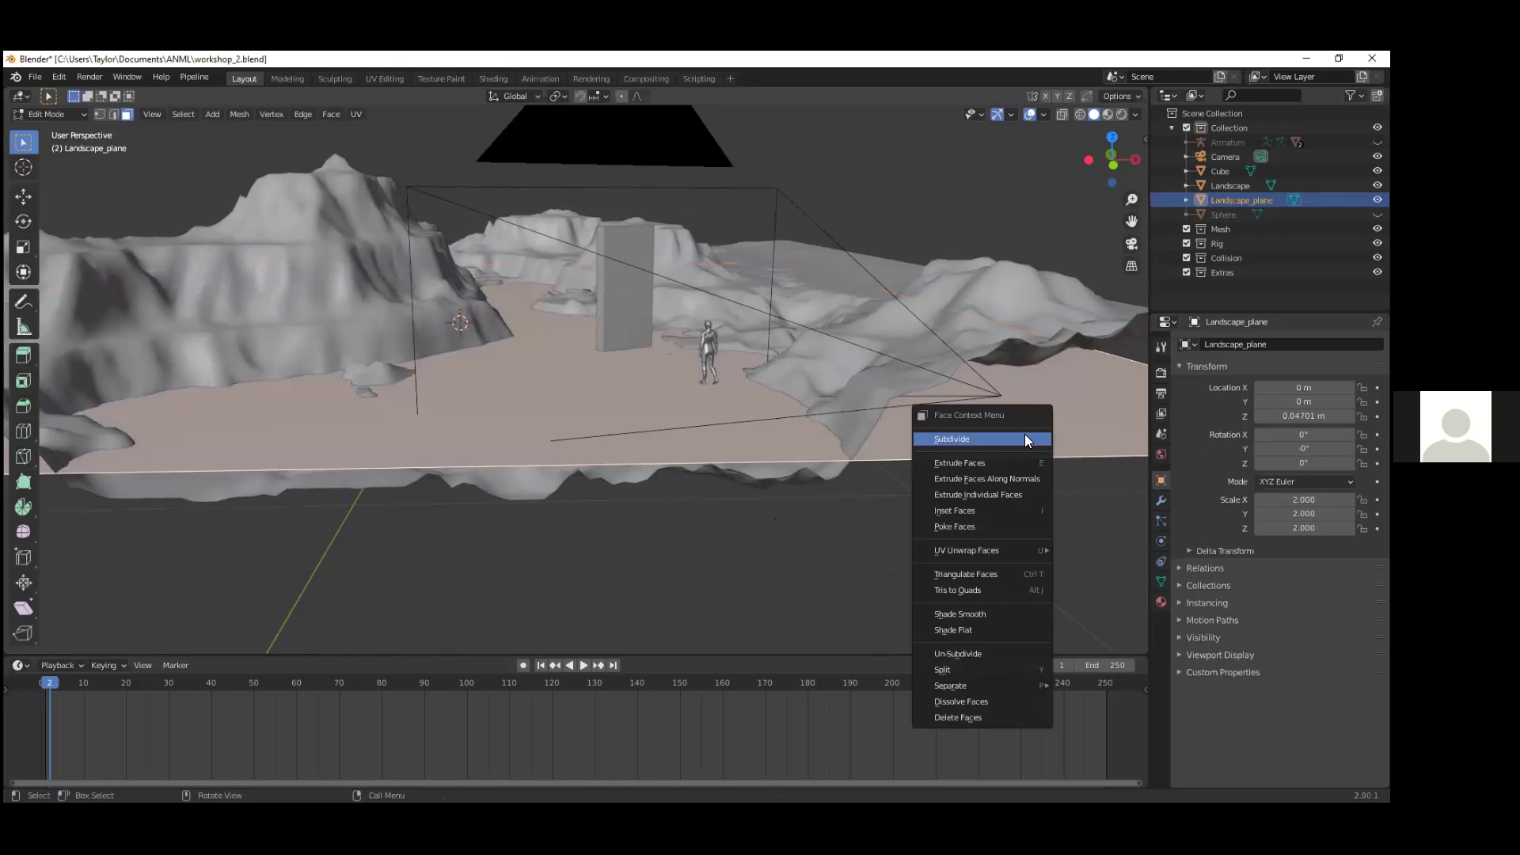
click(974, 438)
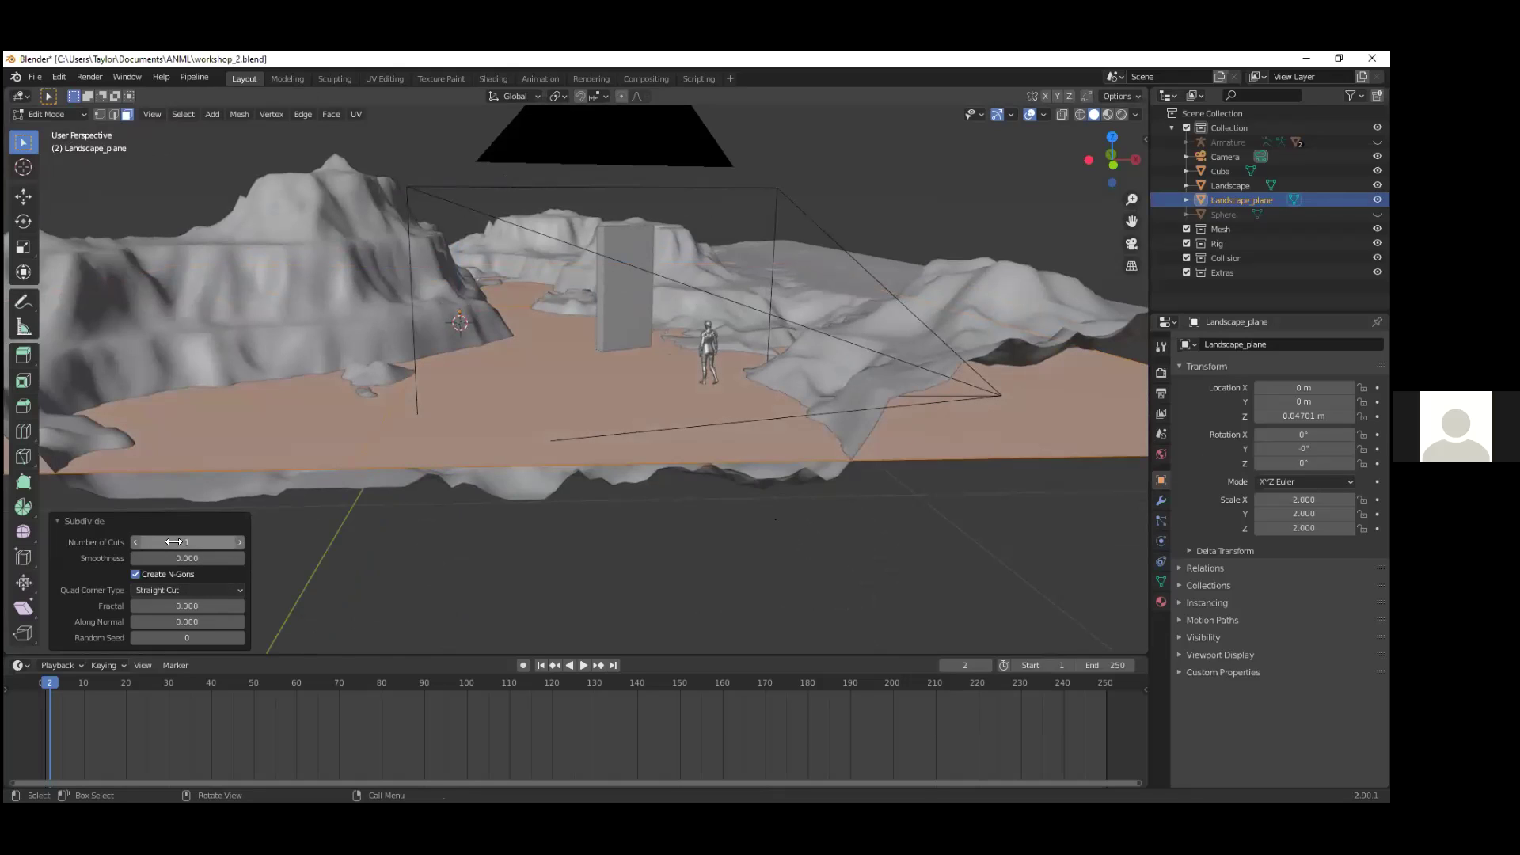
drag(173, 542, 202, 542)
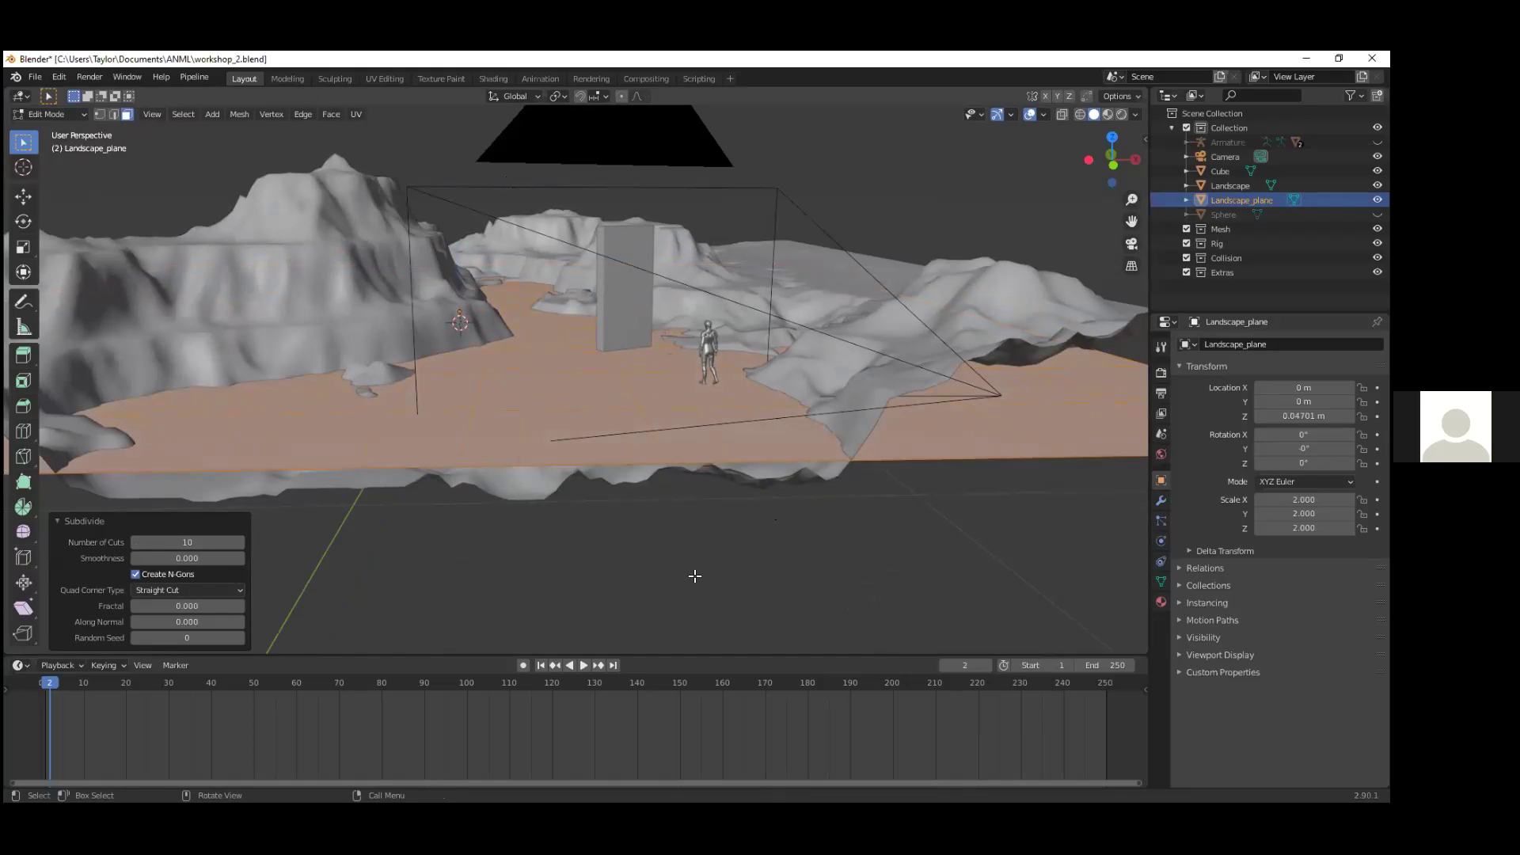
click(737, 612)
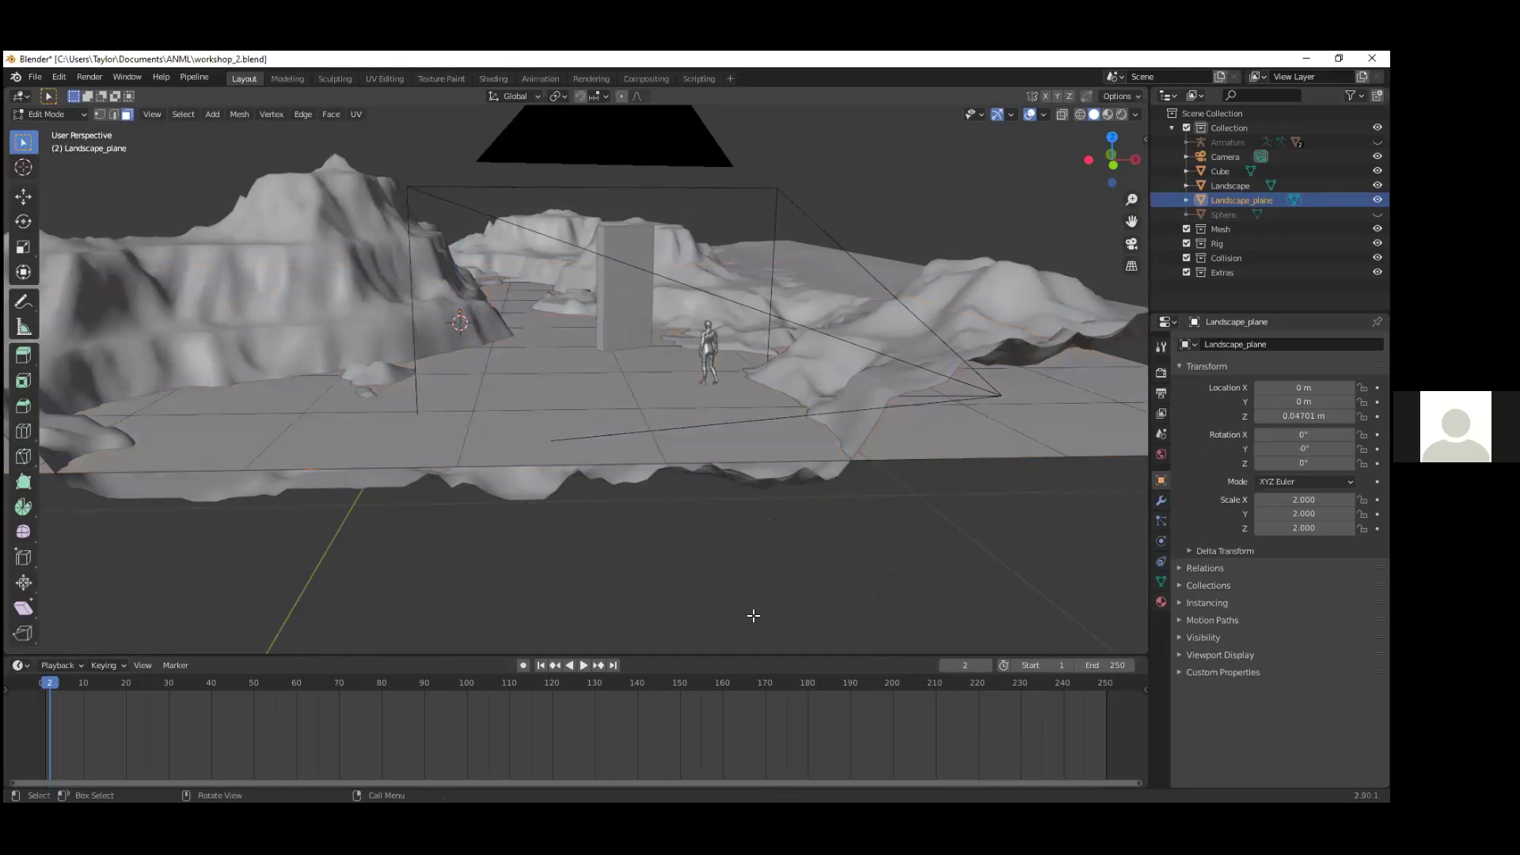
Step: Subdivide all of the plane's faces again with 3 cuts and a fractal value of 0.420
key(a)
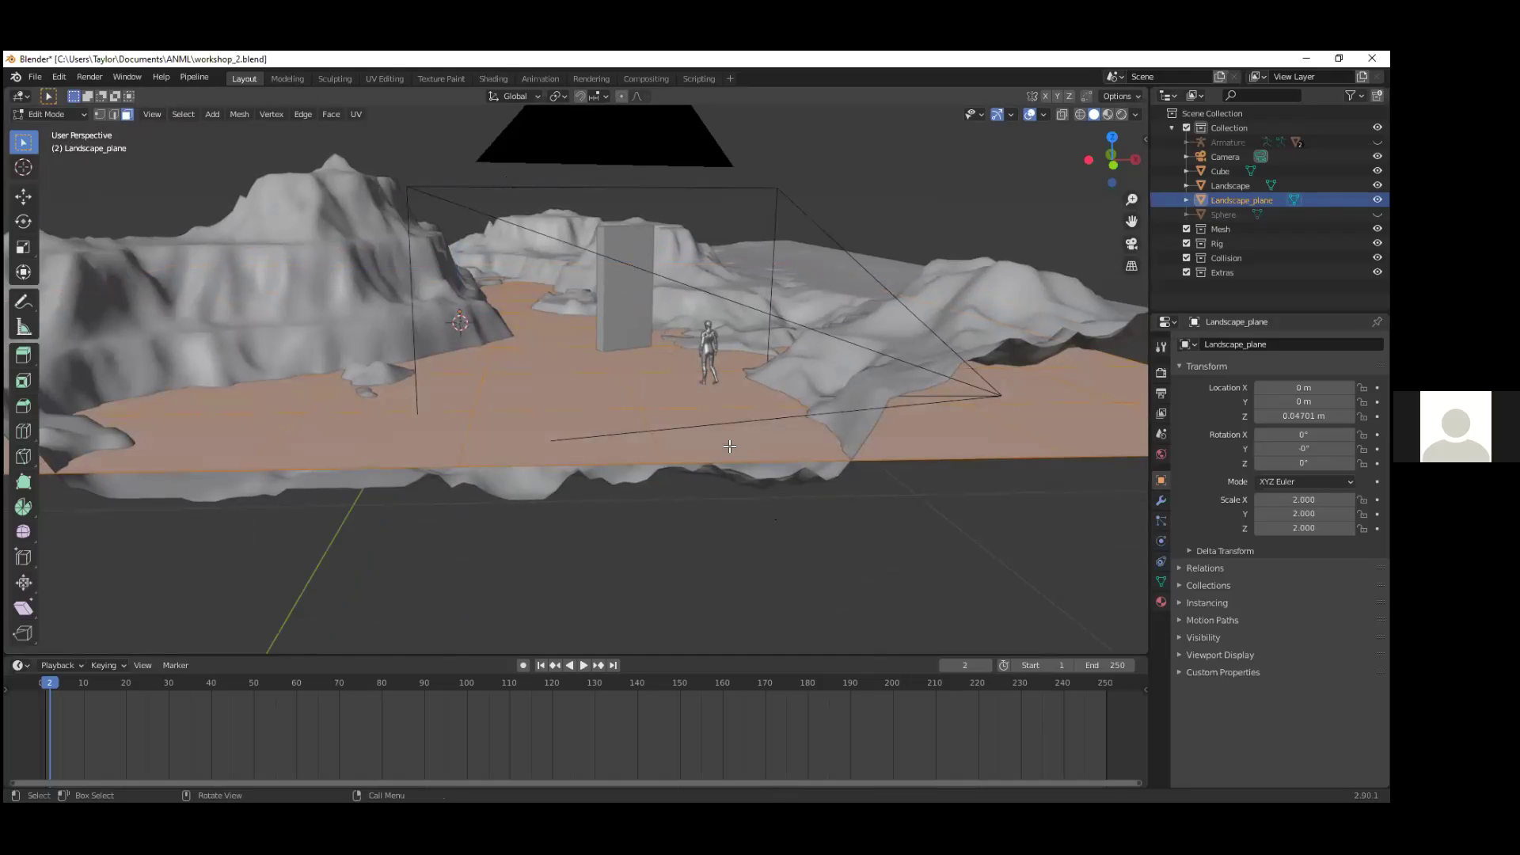
right_click(532, 386)
click(532, 389)
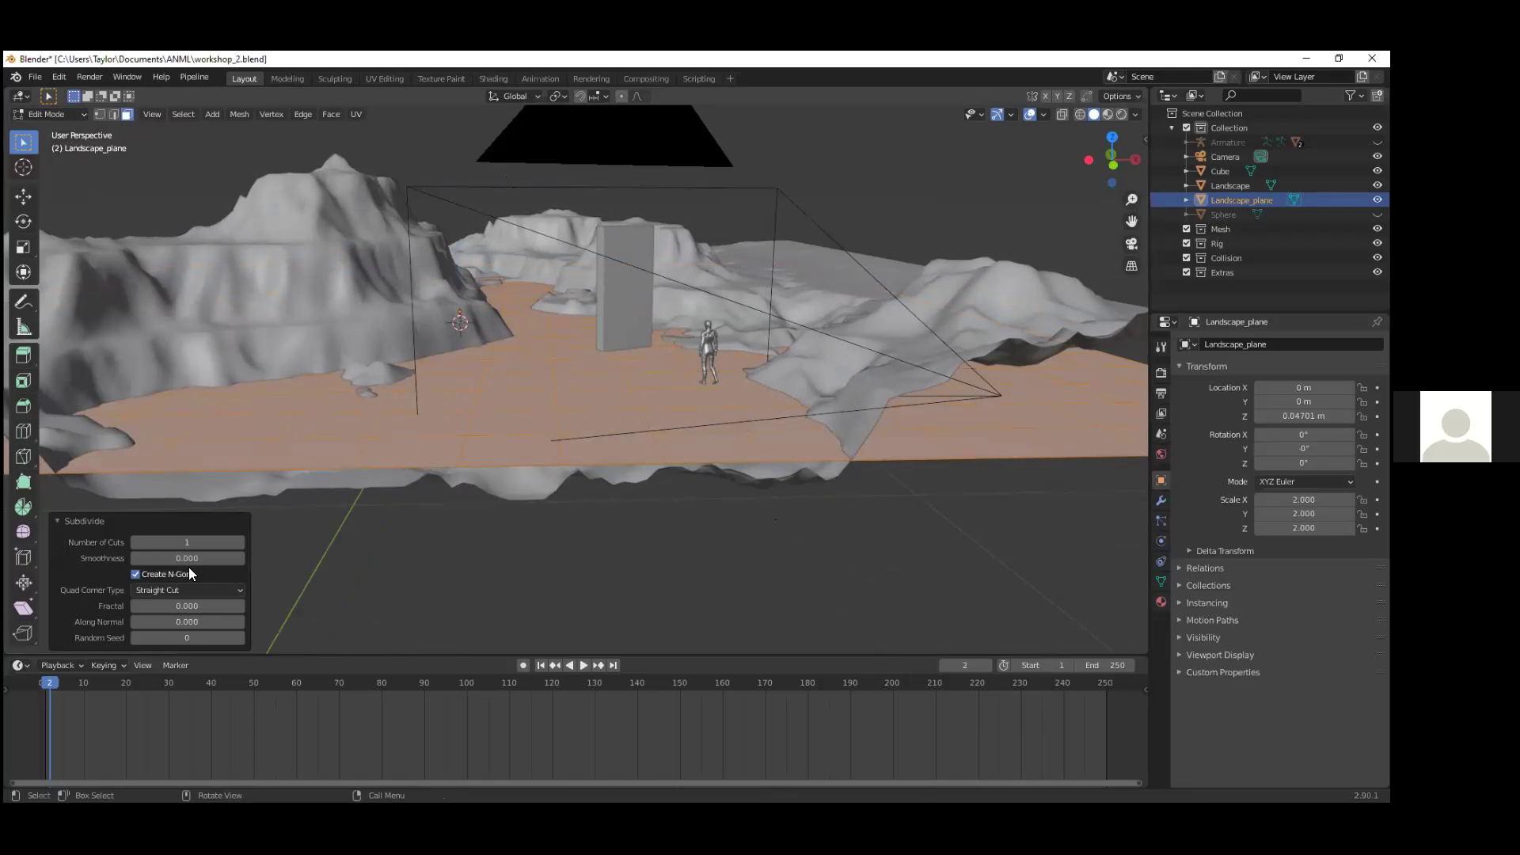
click(241, 542)
mouse_move(195, 607)
mouse_down()
mouse_move(221, 607)
mouse_move(191, 597)
mouse_up()
Step: Raise the subdivision's fractal value to 0.510 while looking through the camera, and return to object mode
key(KP_0)
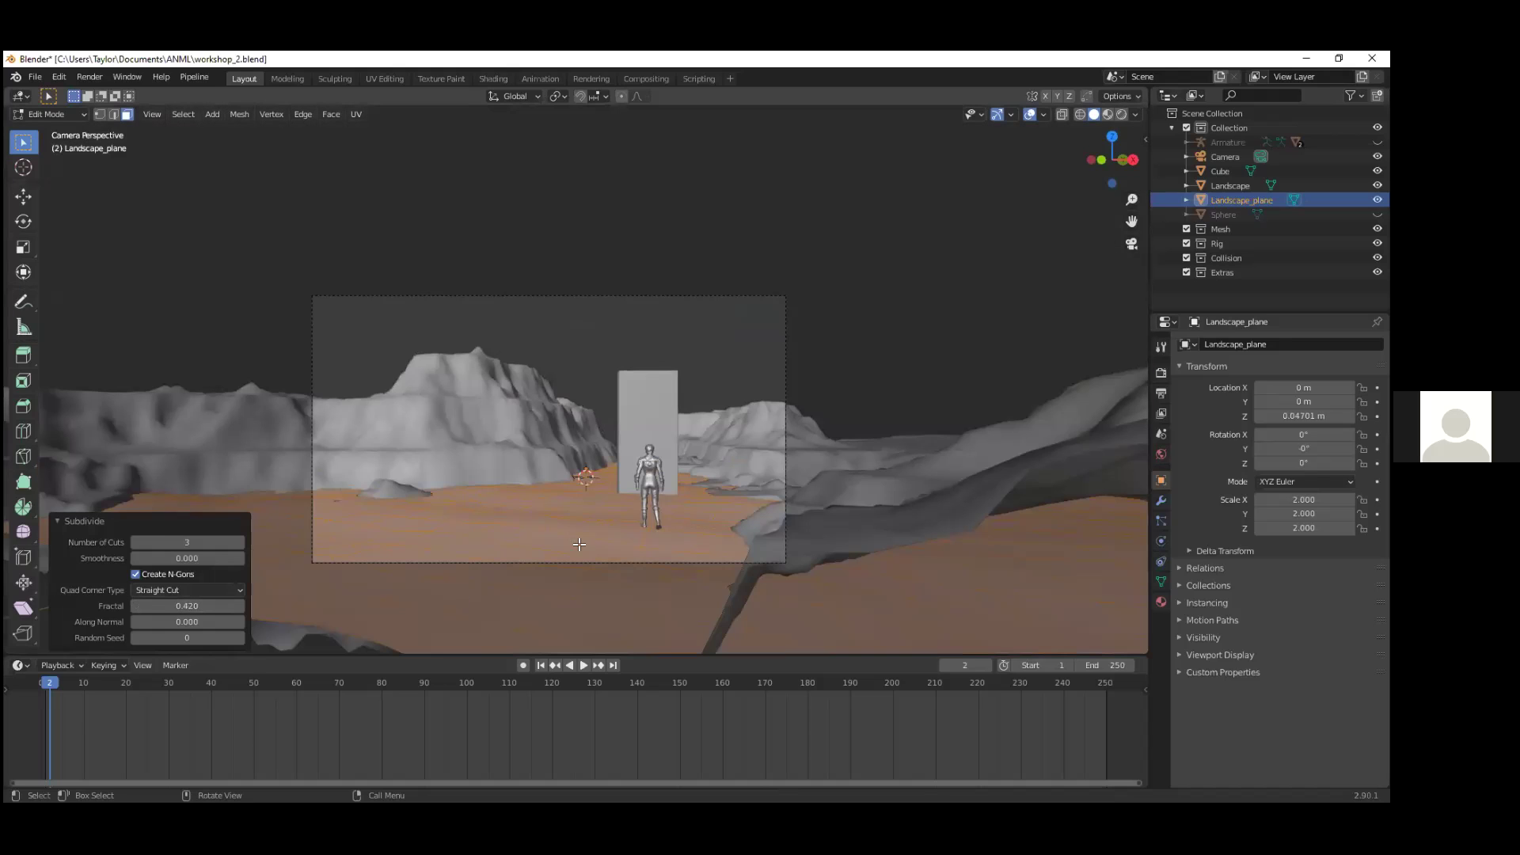
scroll(585, 547, up, 3)
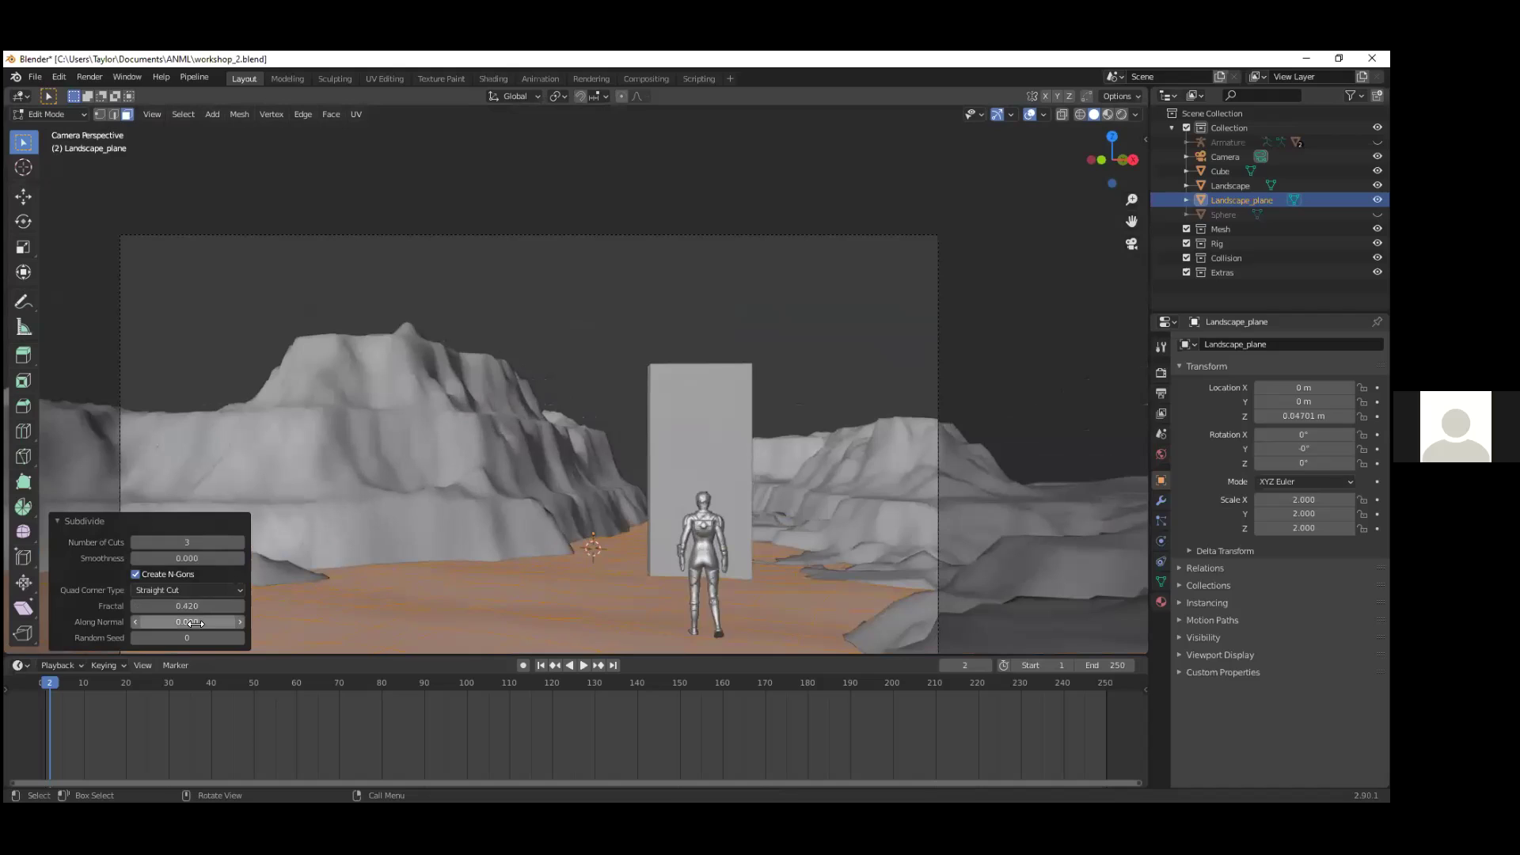
drag(191, 607, 196, 607)
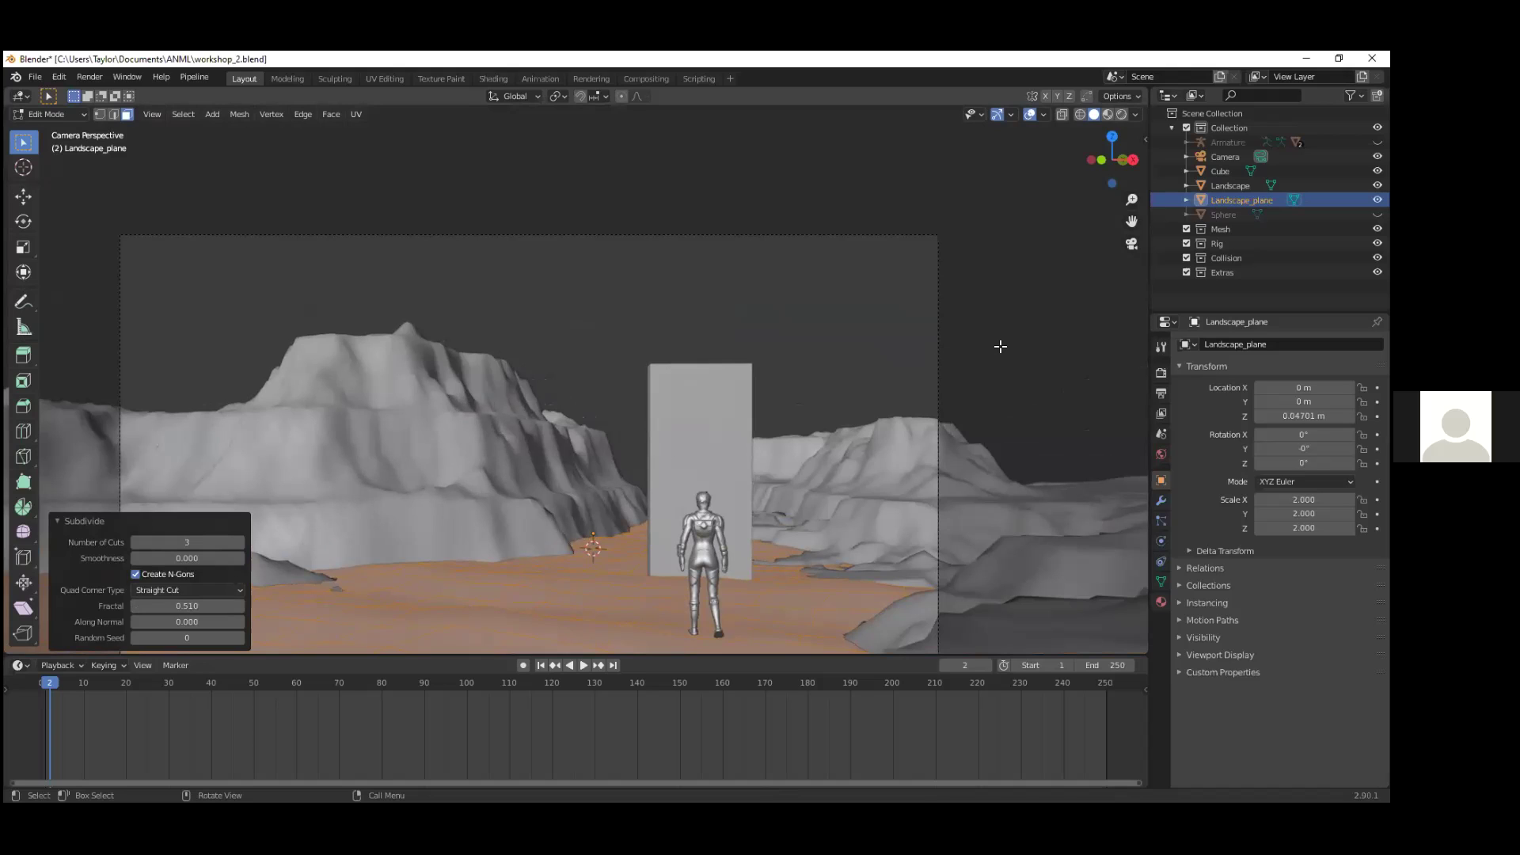
click(1001, 346)
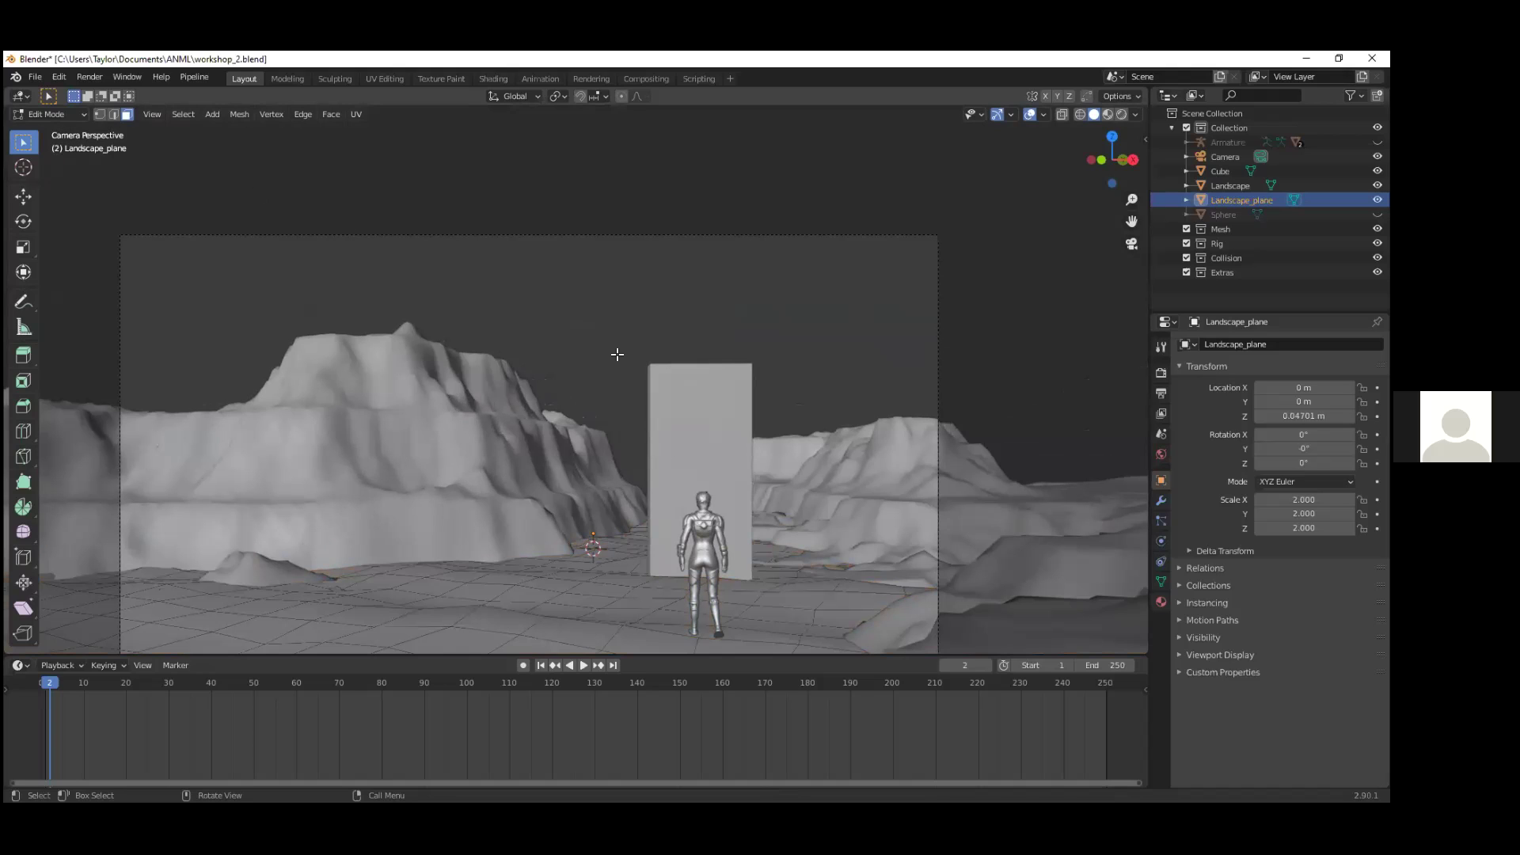
key(Tab)
Step: Create a new material for the landscape plane and name it water
scroll(862, 422, down, 5)
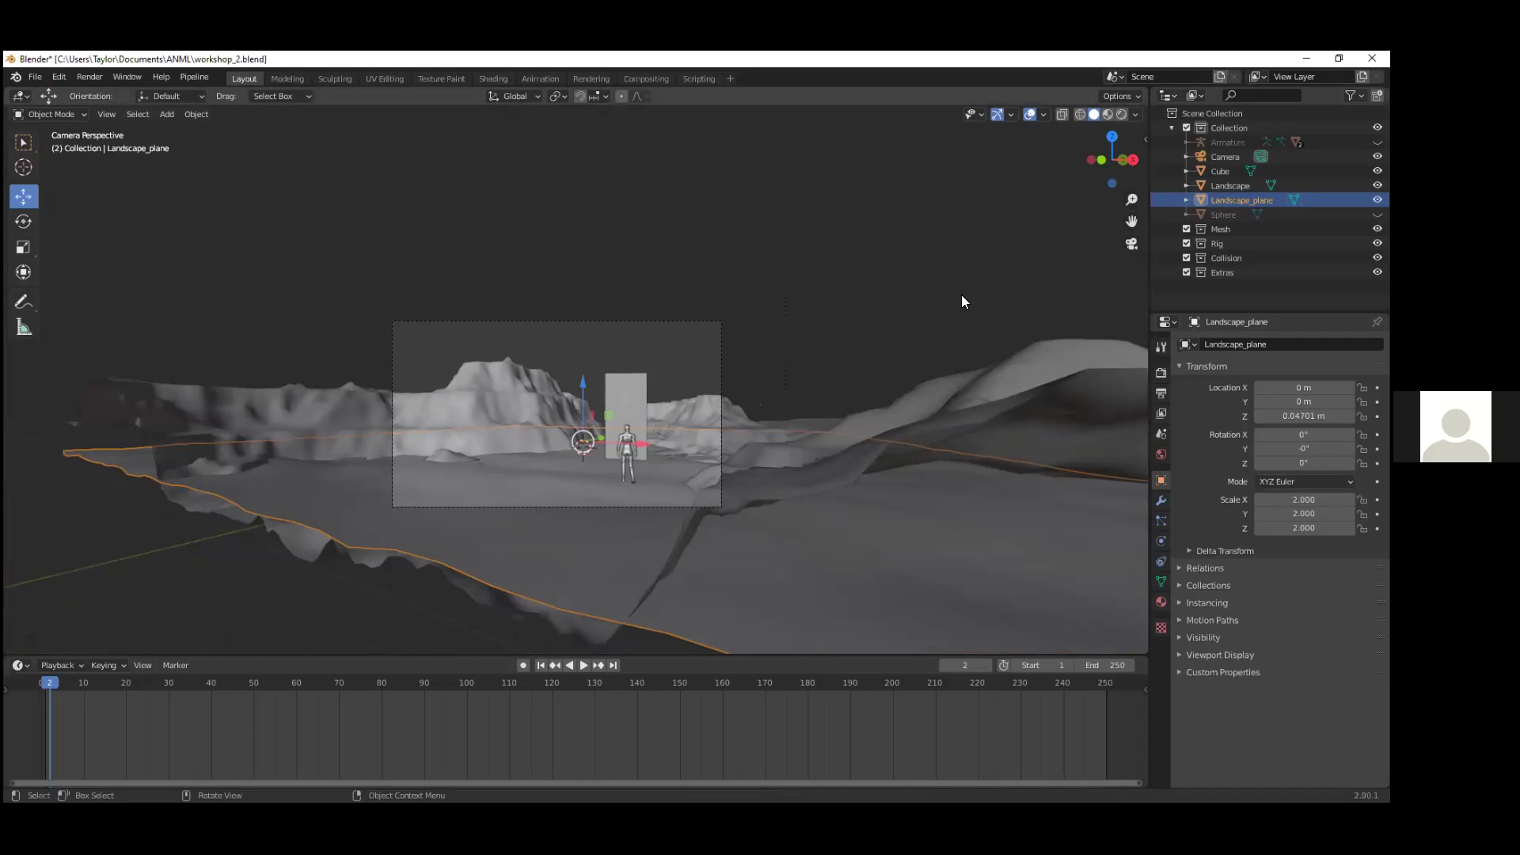
click(1159, 602)
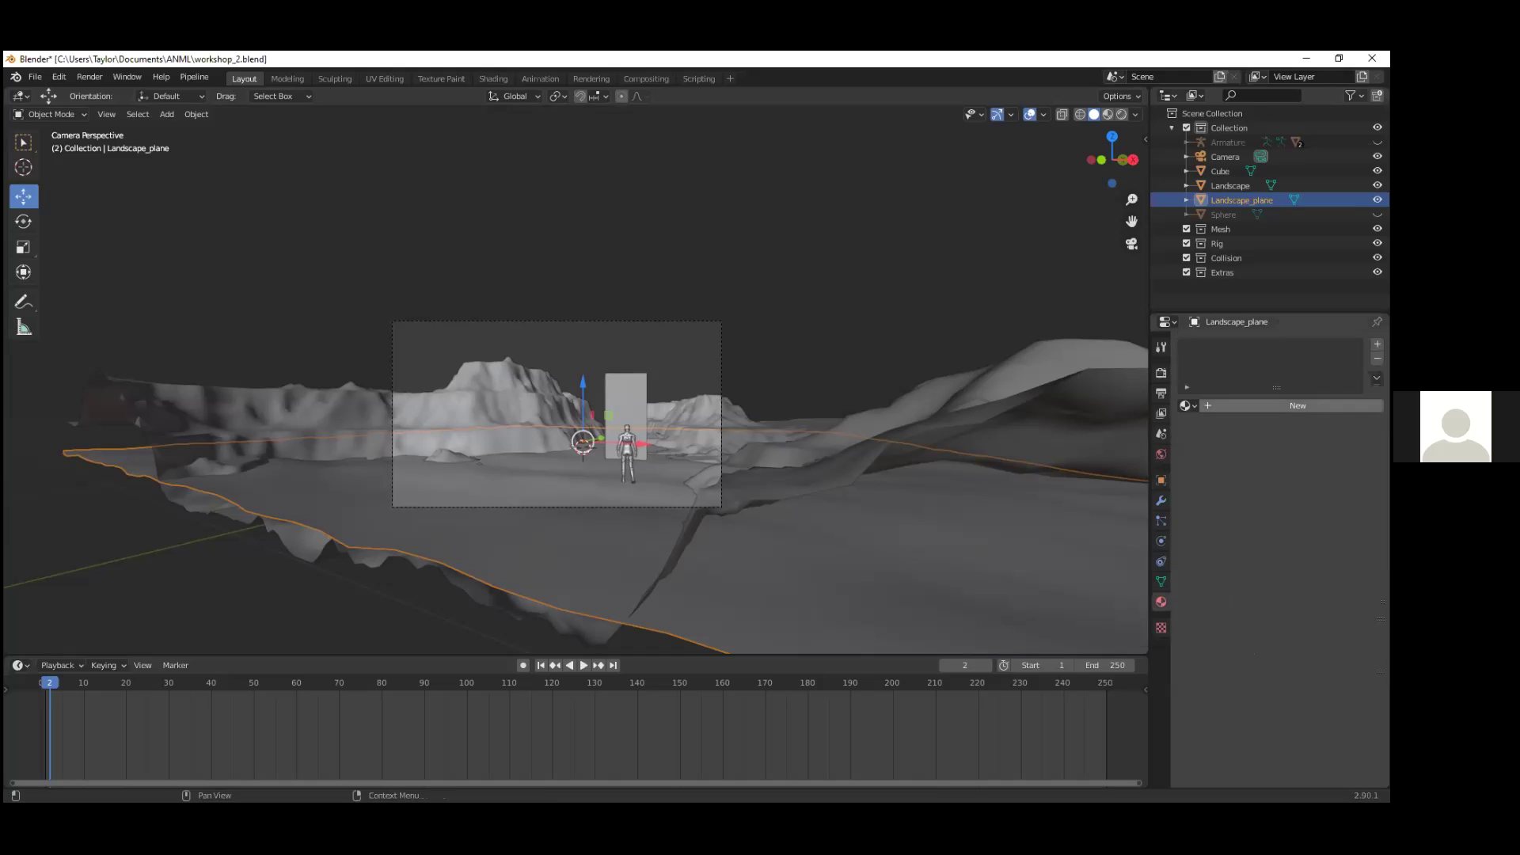
click(1259, 405)
key(ctrl+a)
text(water)
key(Return)
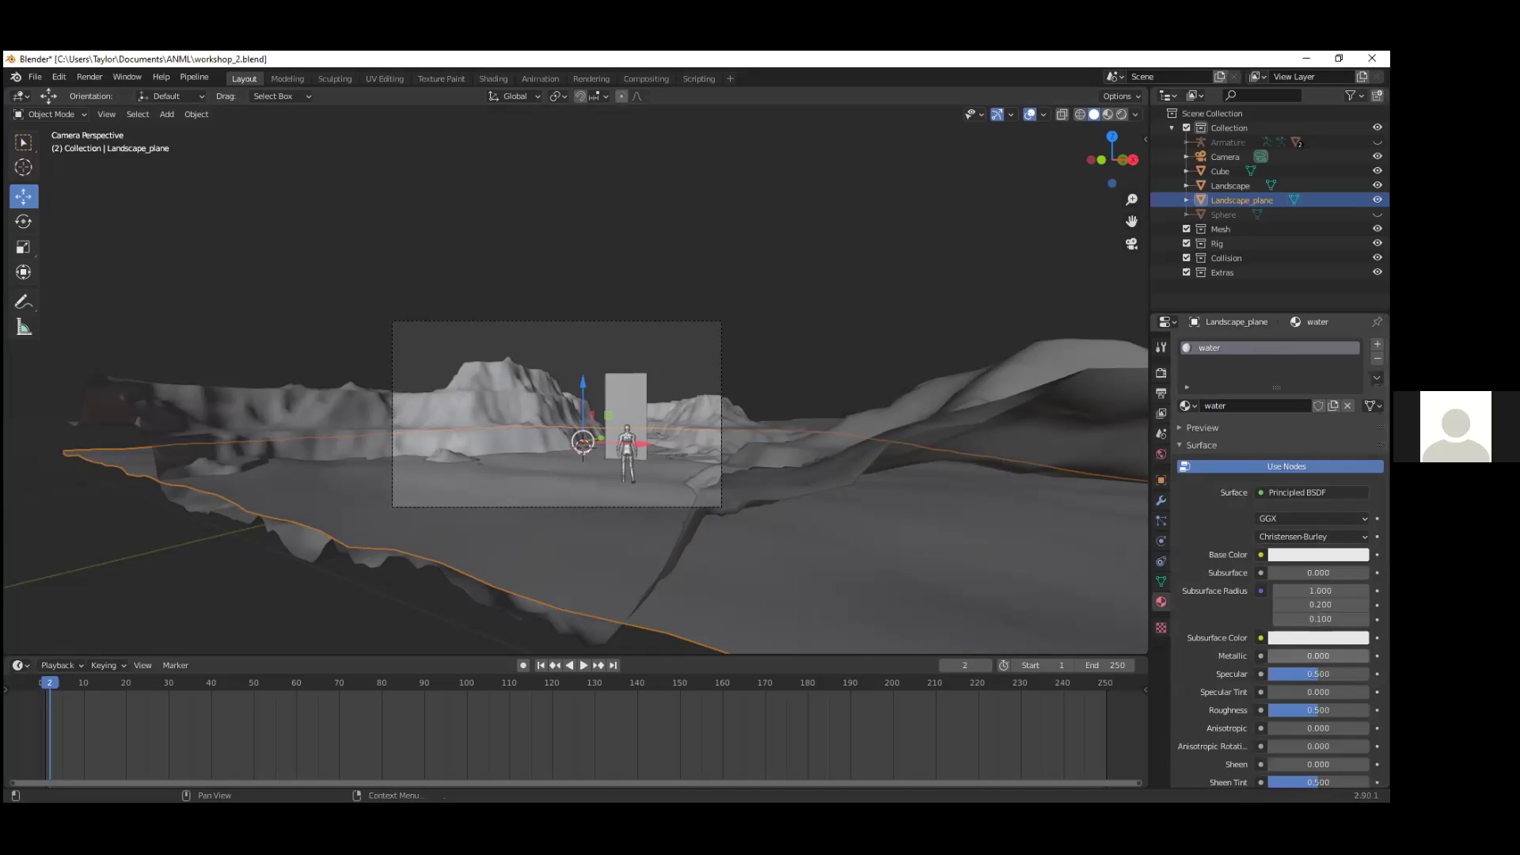
Step: Set the water material's Metallic to 1.000 and Roughness to 0.131, and preview it in rendered shading
drag(1275, 656, 1370, 655)
scroll(1338, 615, down, 2)
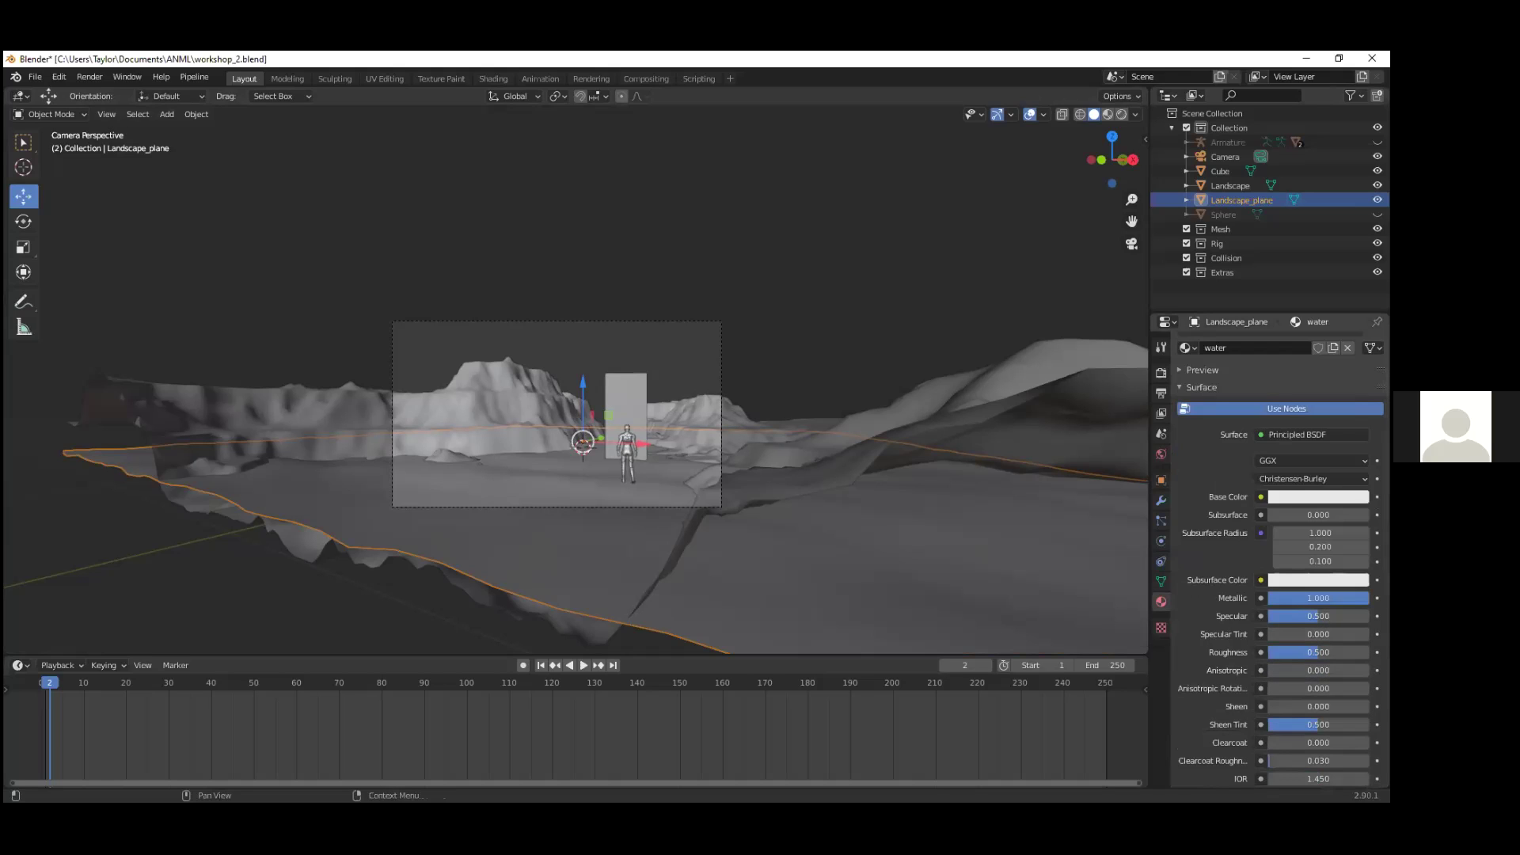
drag(1318, 652, 1283, 652)
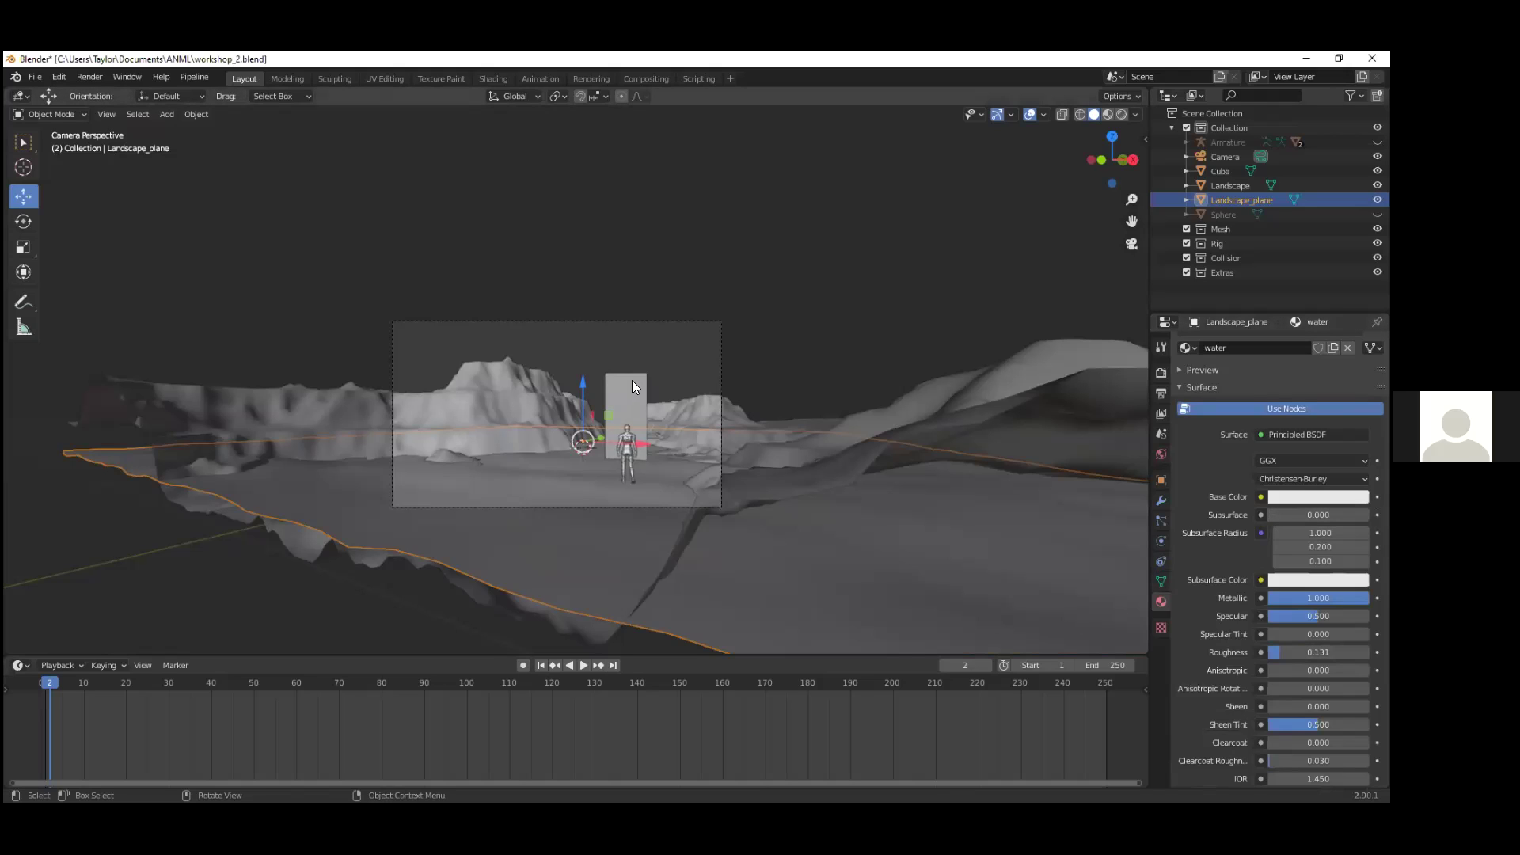
key(z)
click(647, 298)
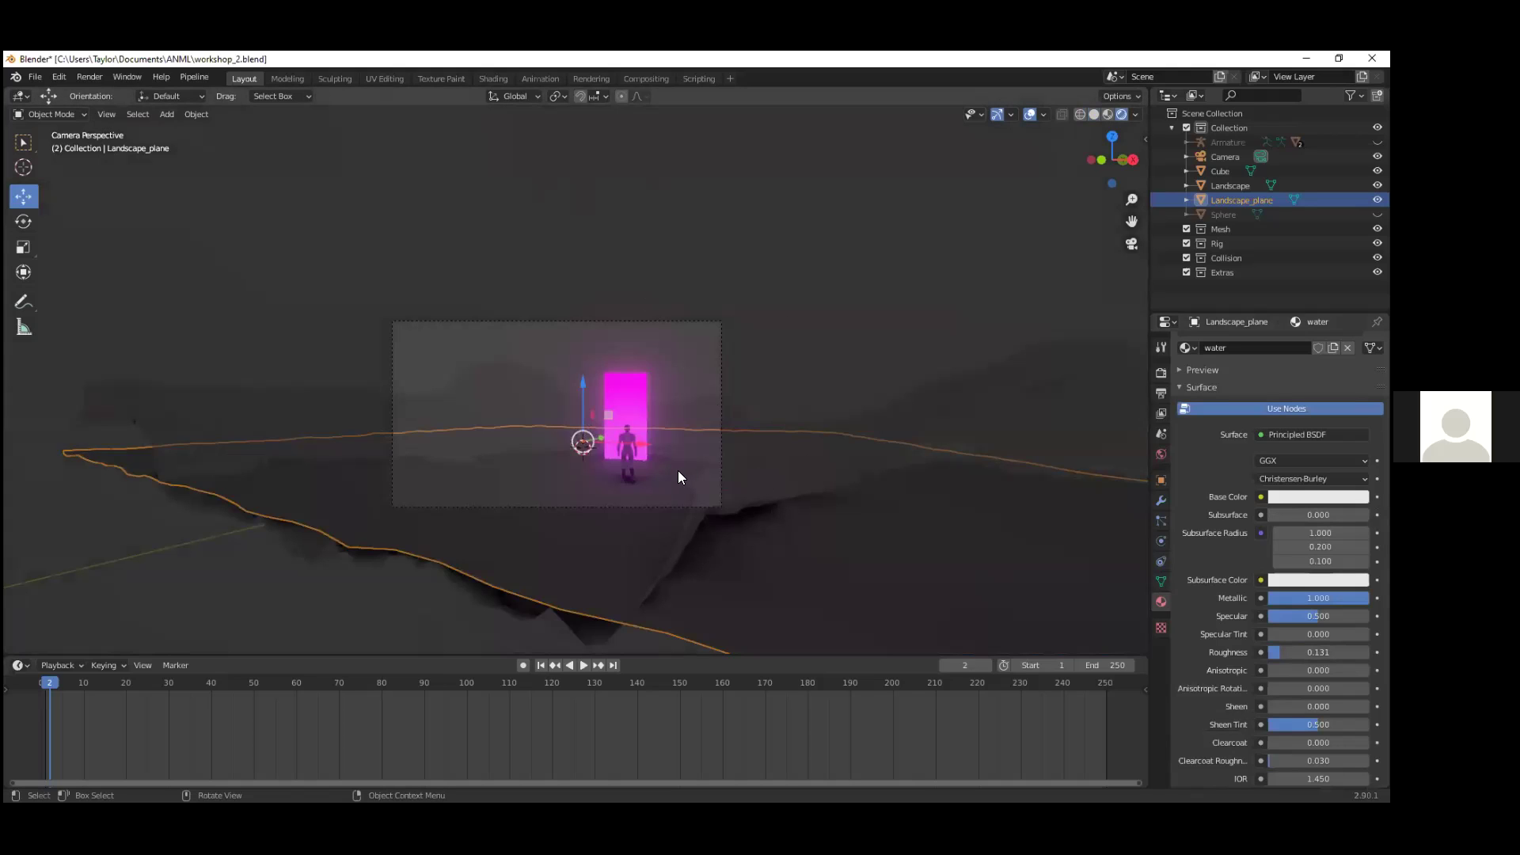
Step: Darken the water material's base color to near black, set its Roughness to 0.053, and save the file
scroll(678, 470, up, 4)
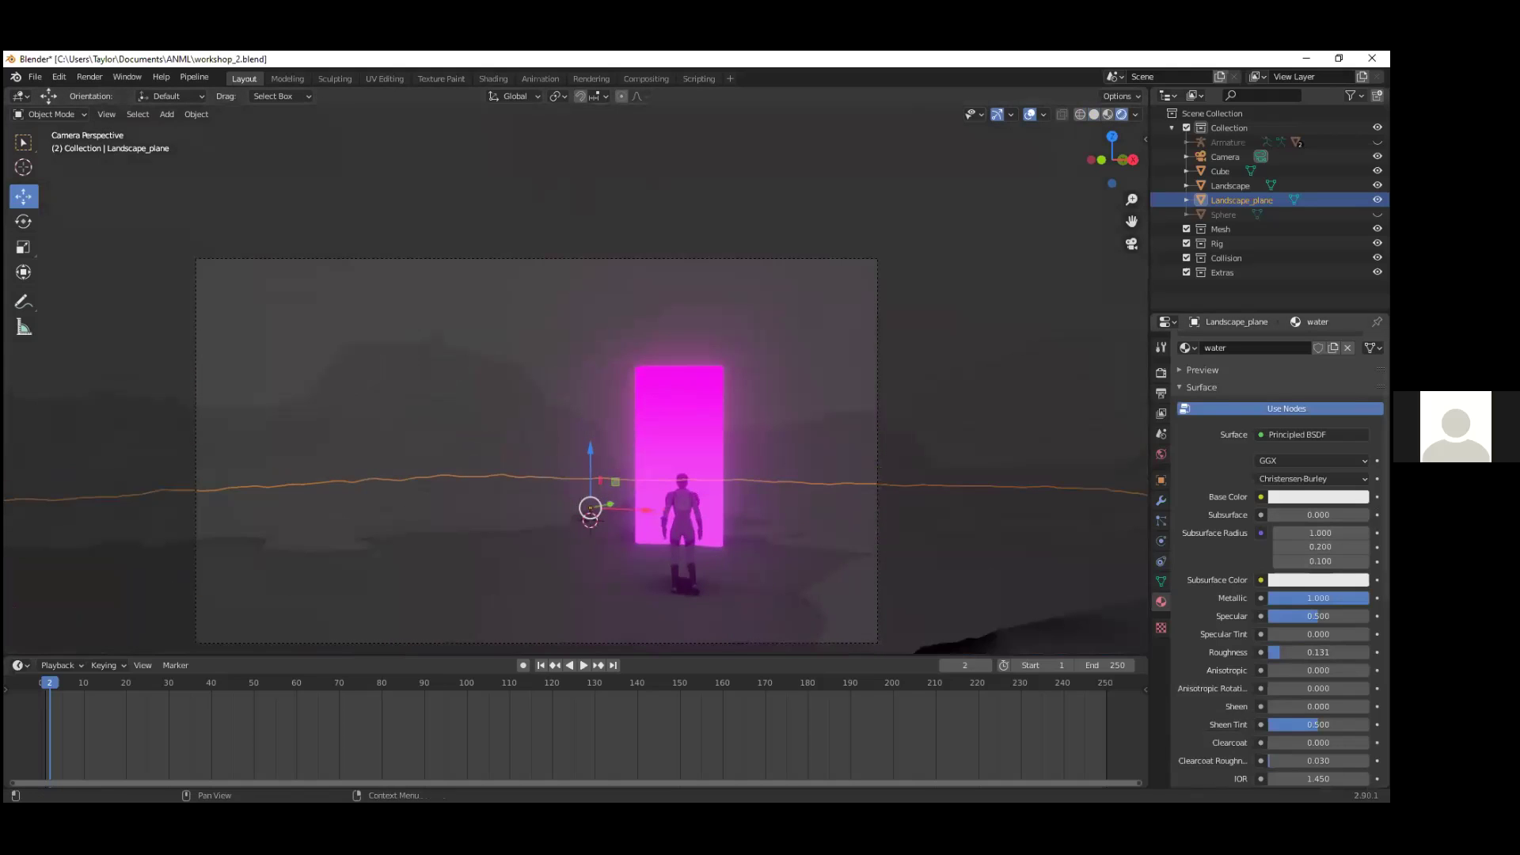
click(1318, 497)
drag(1330, 460, 1260, 460)
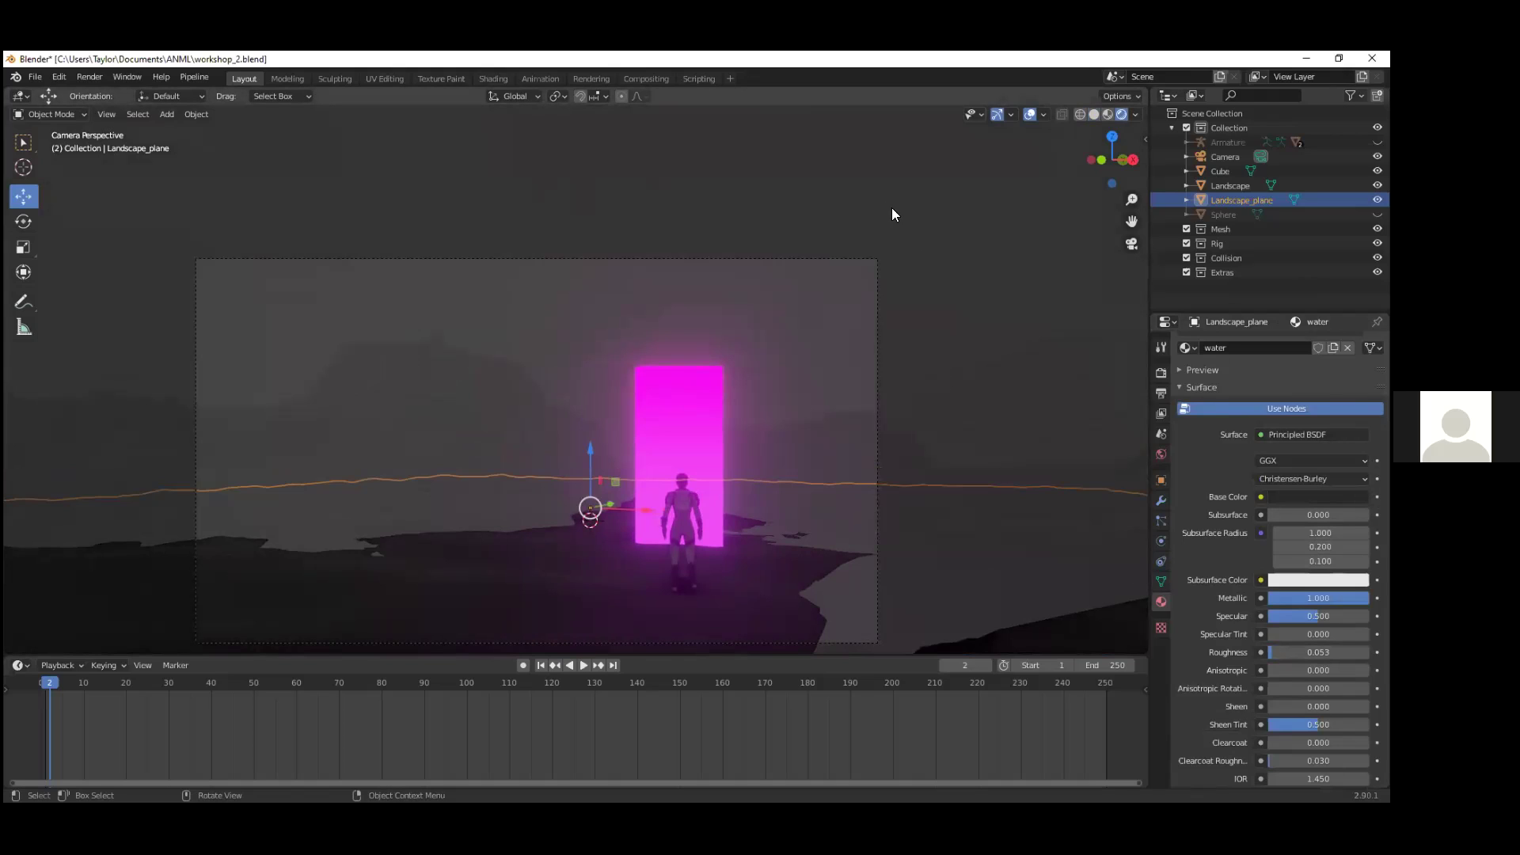
click(1029, 262)
key(ctrl+s)
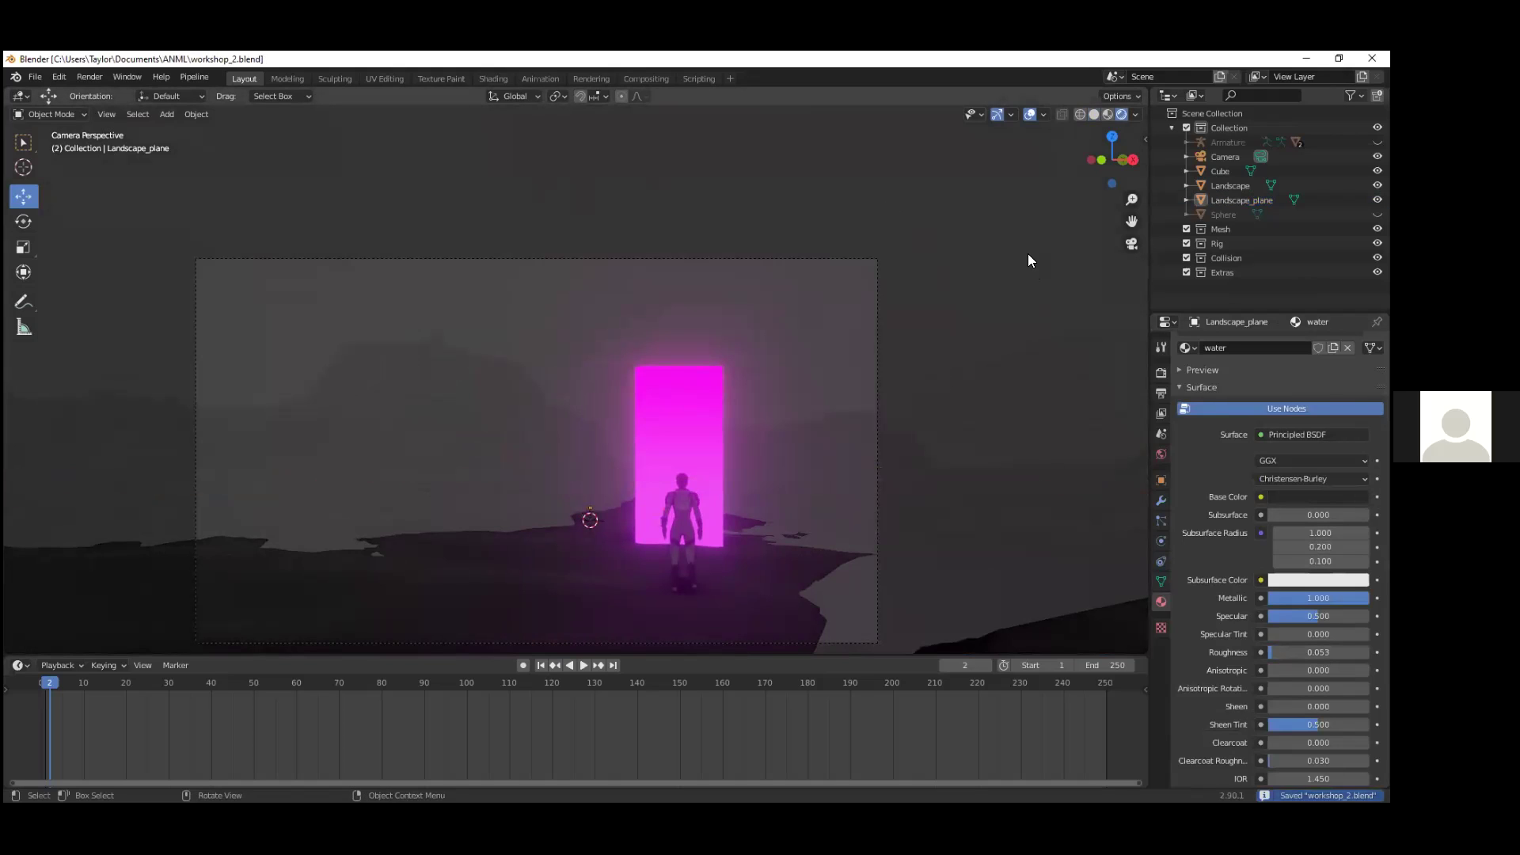
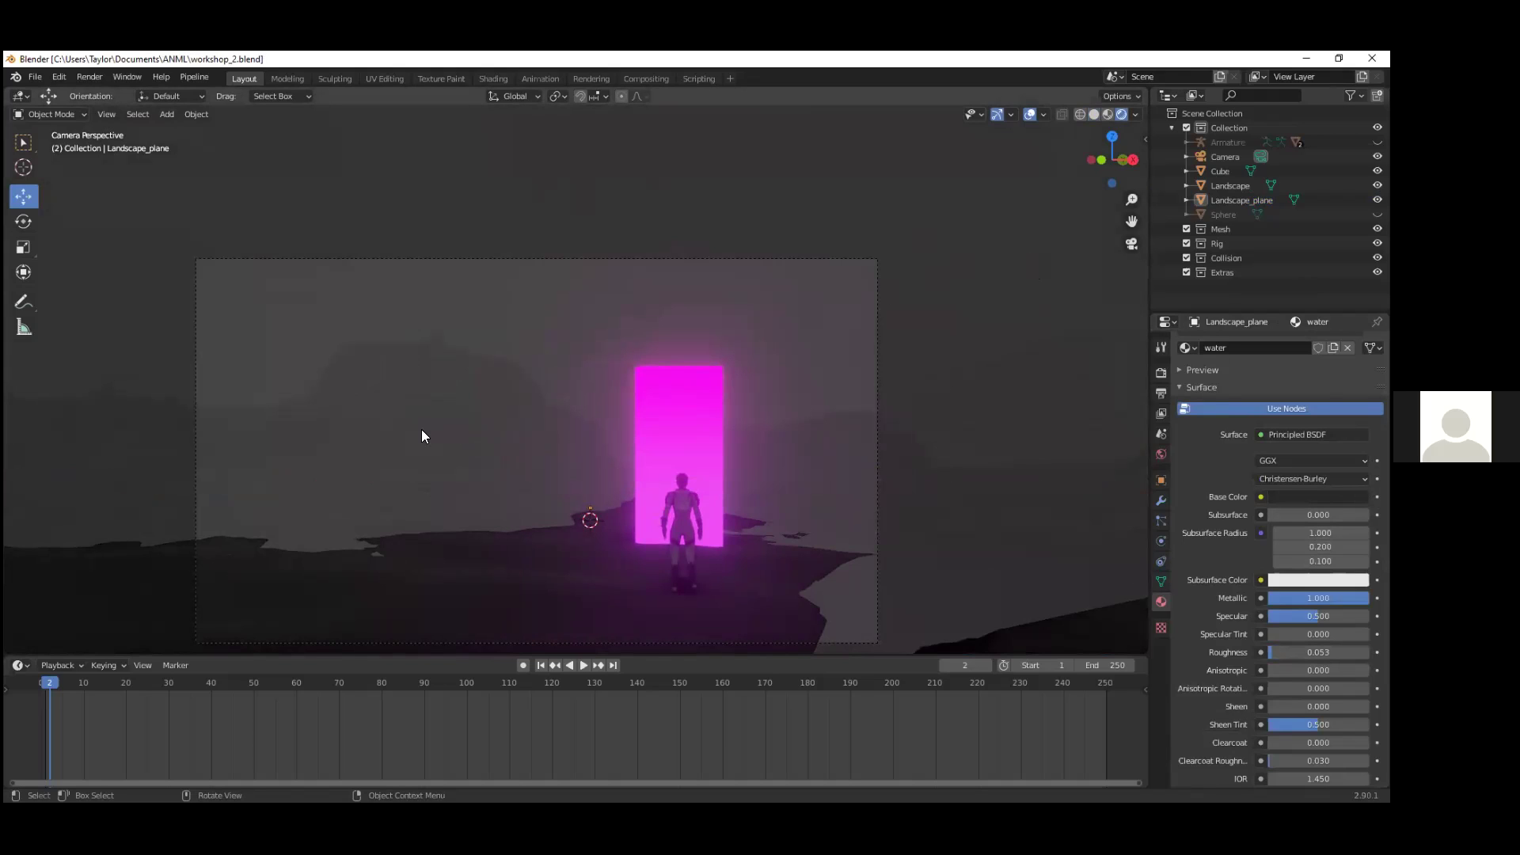
Step: Unhide the sky sphere, and create a material named Land for the Landscape object in the Shading workspace
click(456, 445)
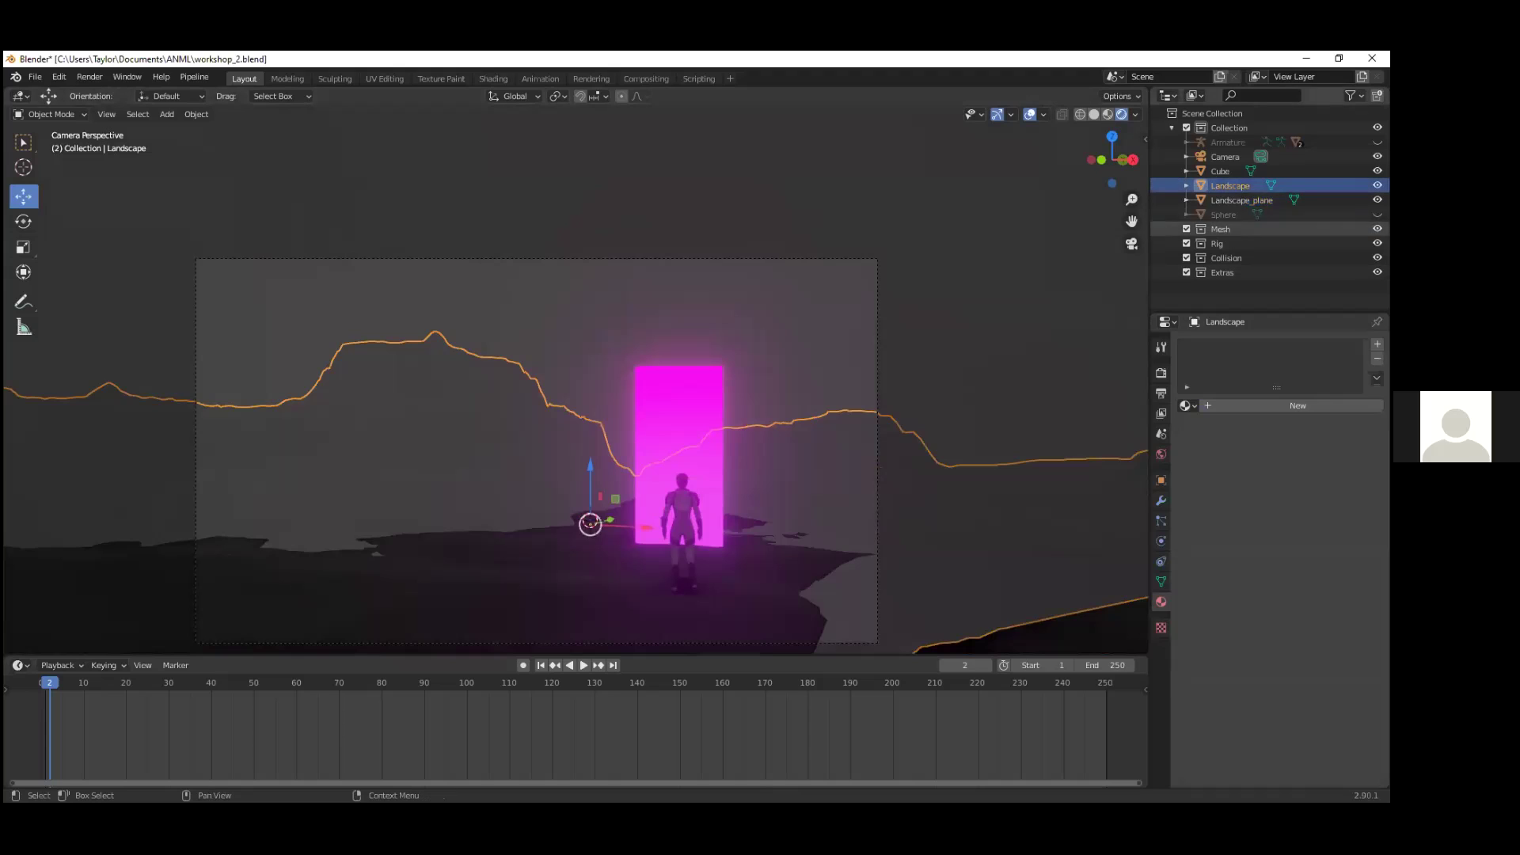
click(1377, 214)
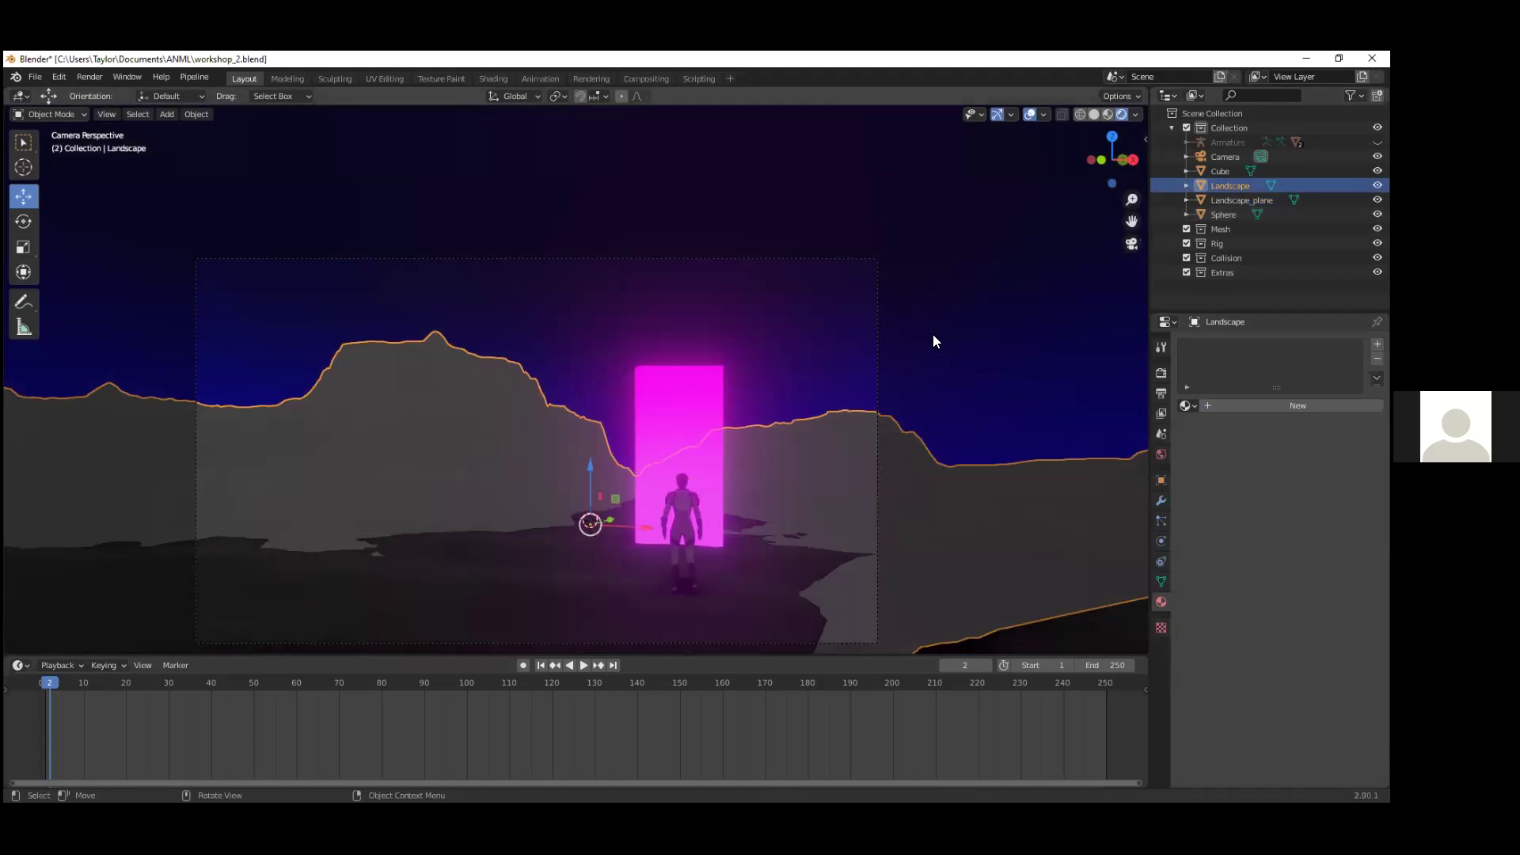
click(585, 422)
click(446, 416)
click(492, 78)
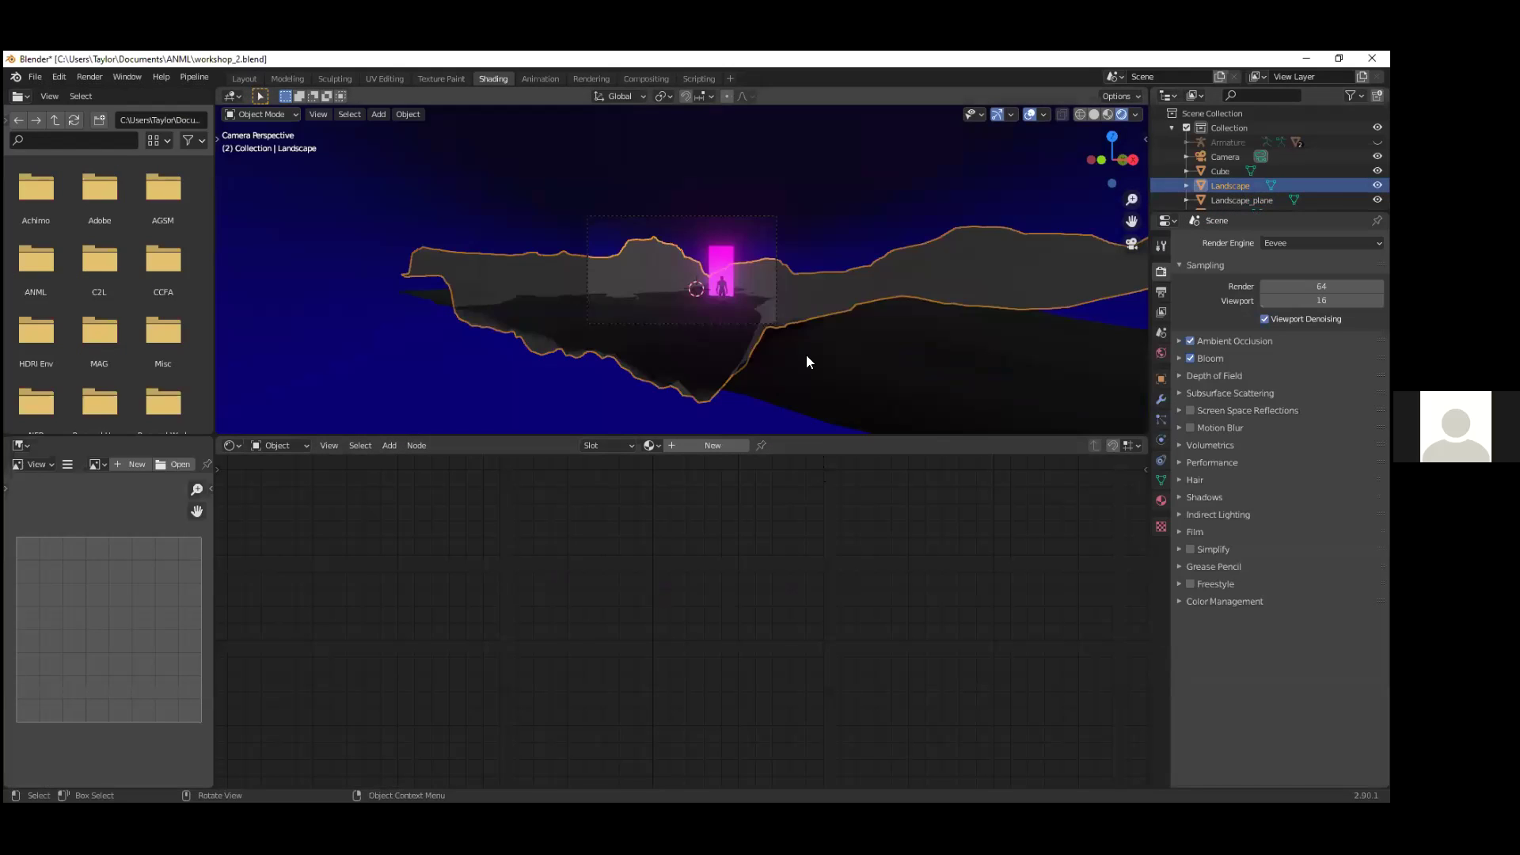
drag(812, 436, 818, 546)
click(710, 559)
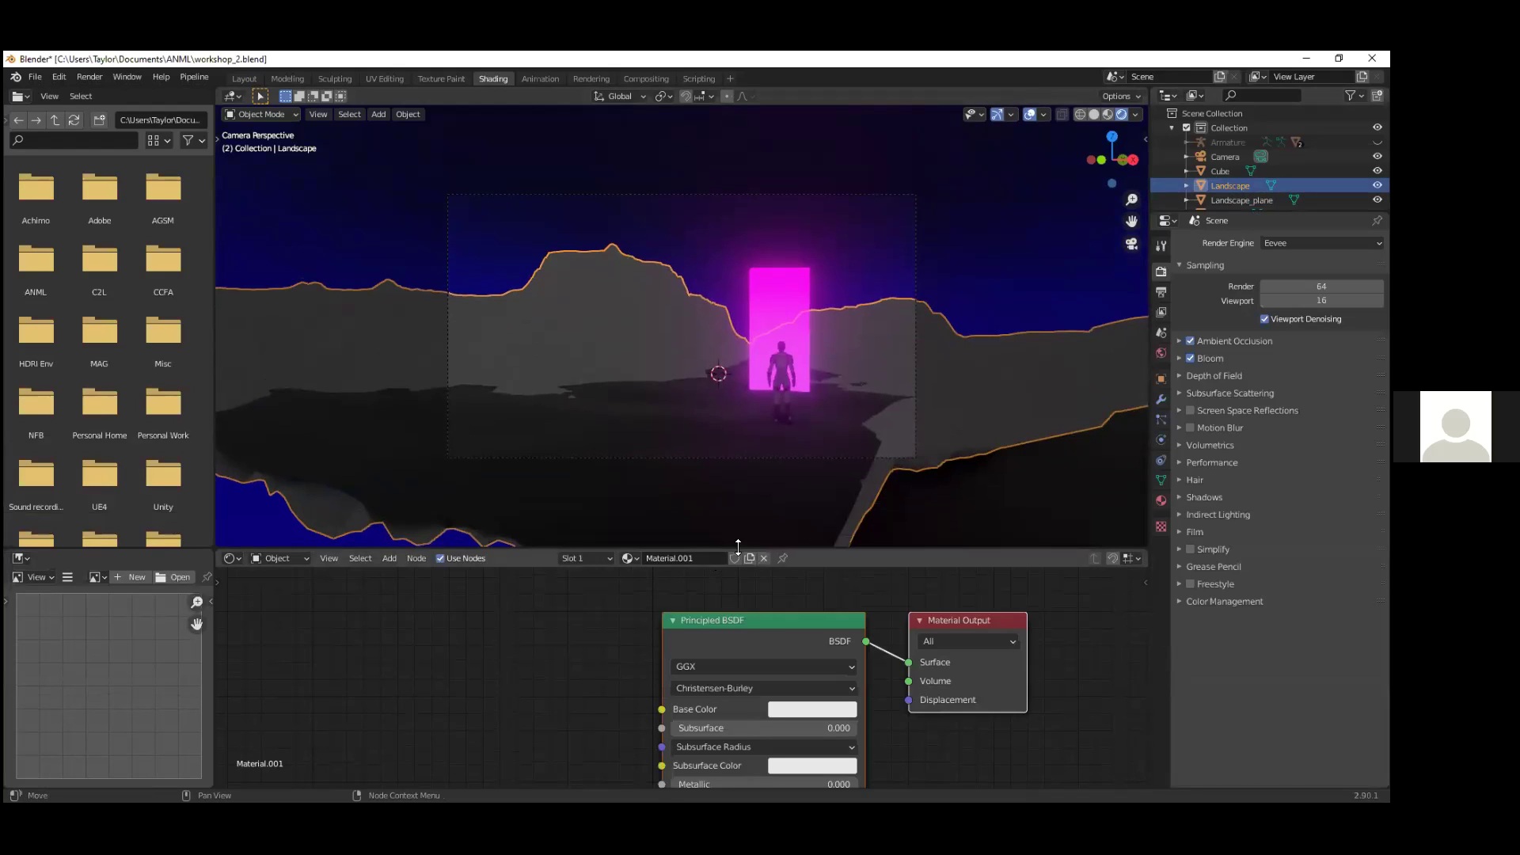
text(Land)
key(Return)
Step: Add a Bump node beside the Principled BSDF in the Land material's node tree
scroll(819, 713, down, 2)
middle_drag(849, 719, 923, 707)
scroll(891, 714, down, 4)
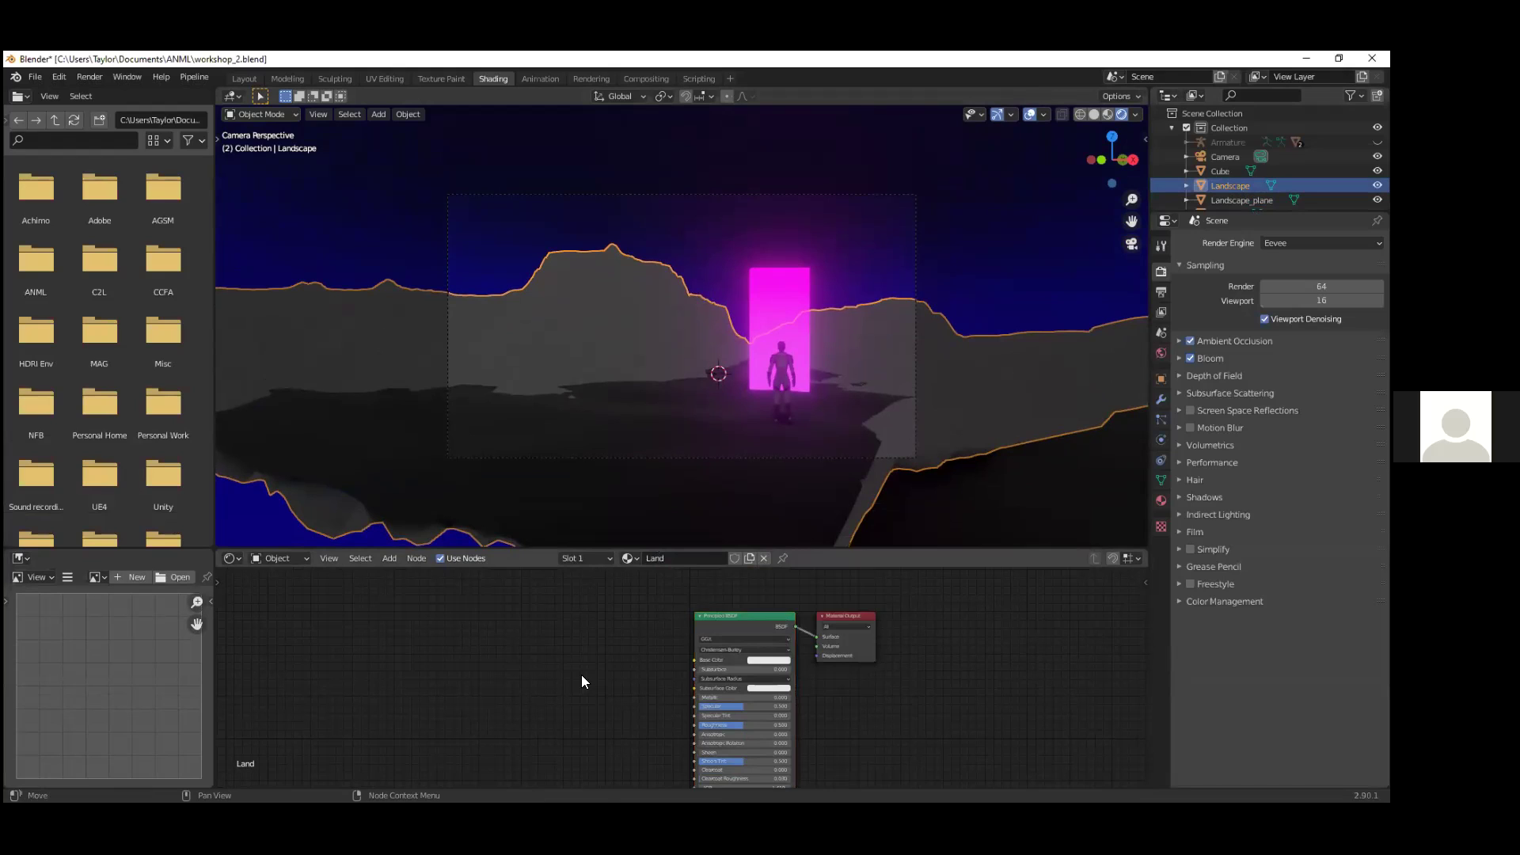
key(shift+a)
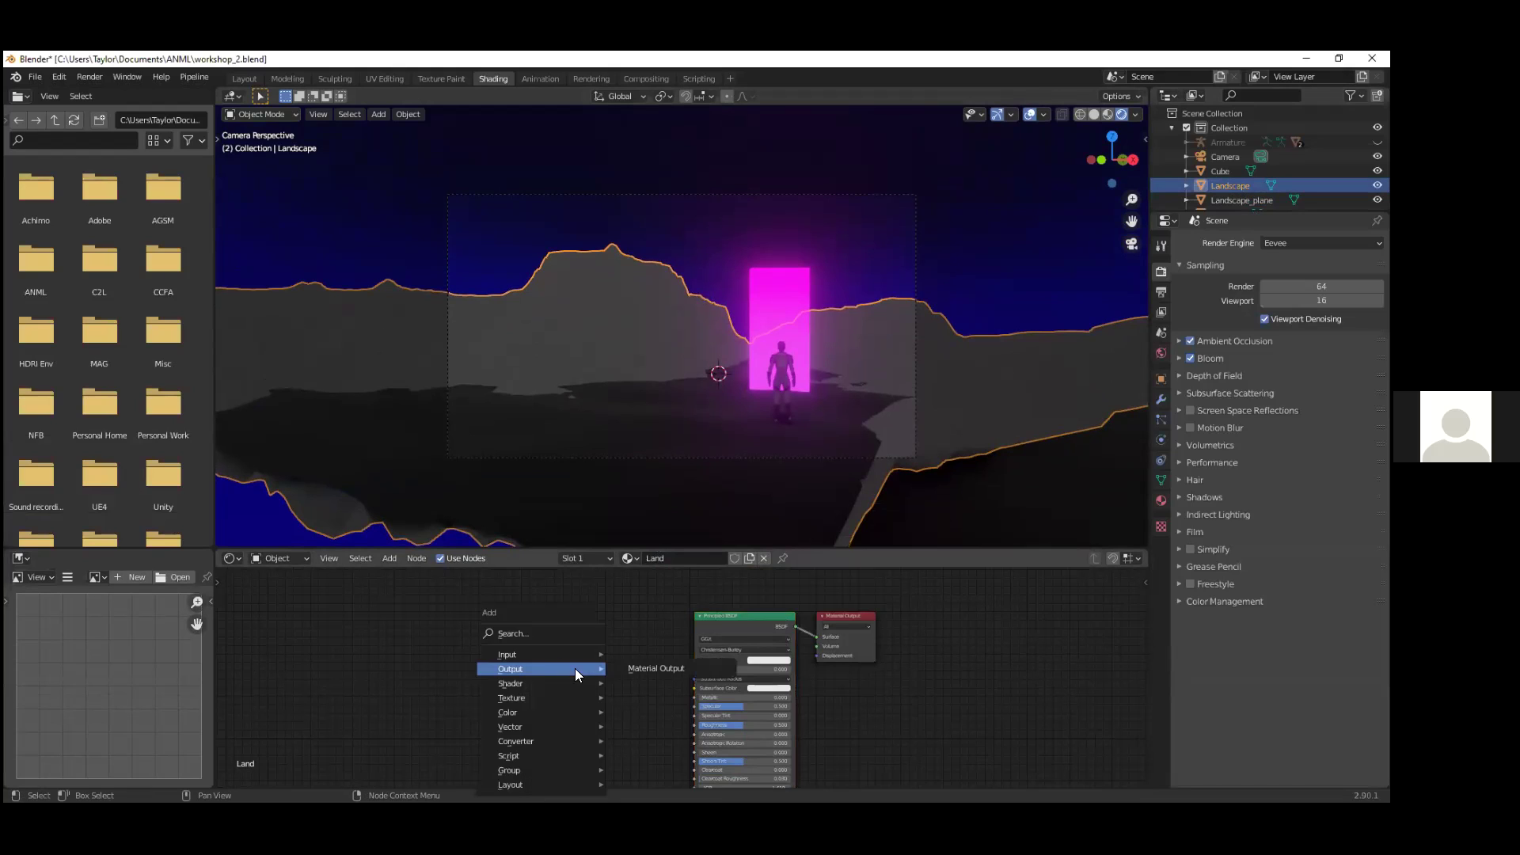
click(538, 634)
text(bu)
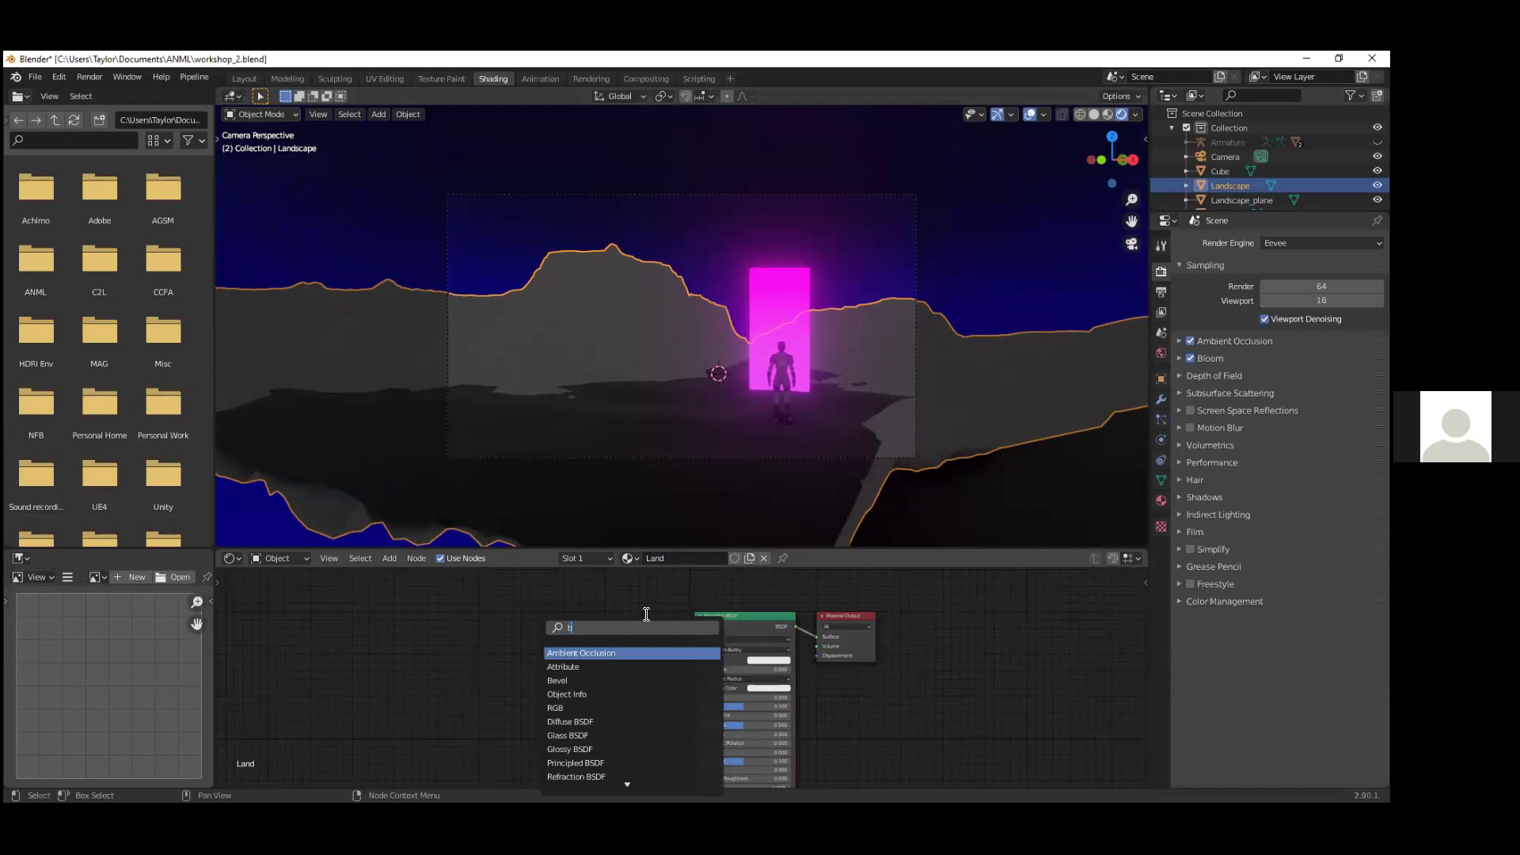
click(558, 669)
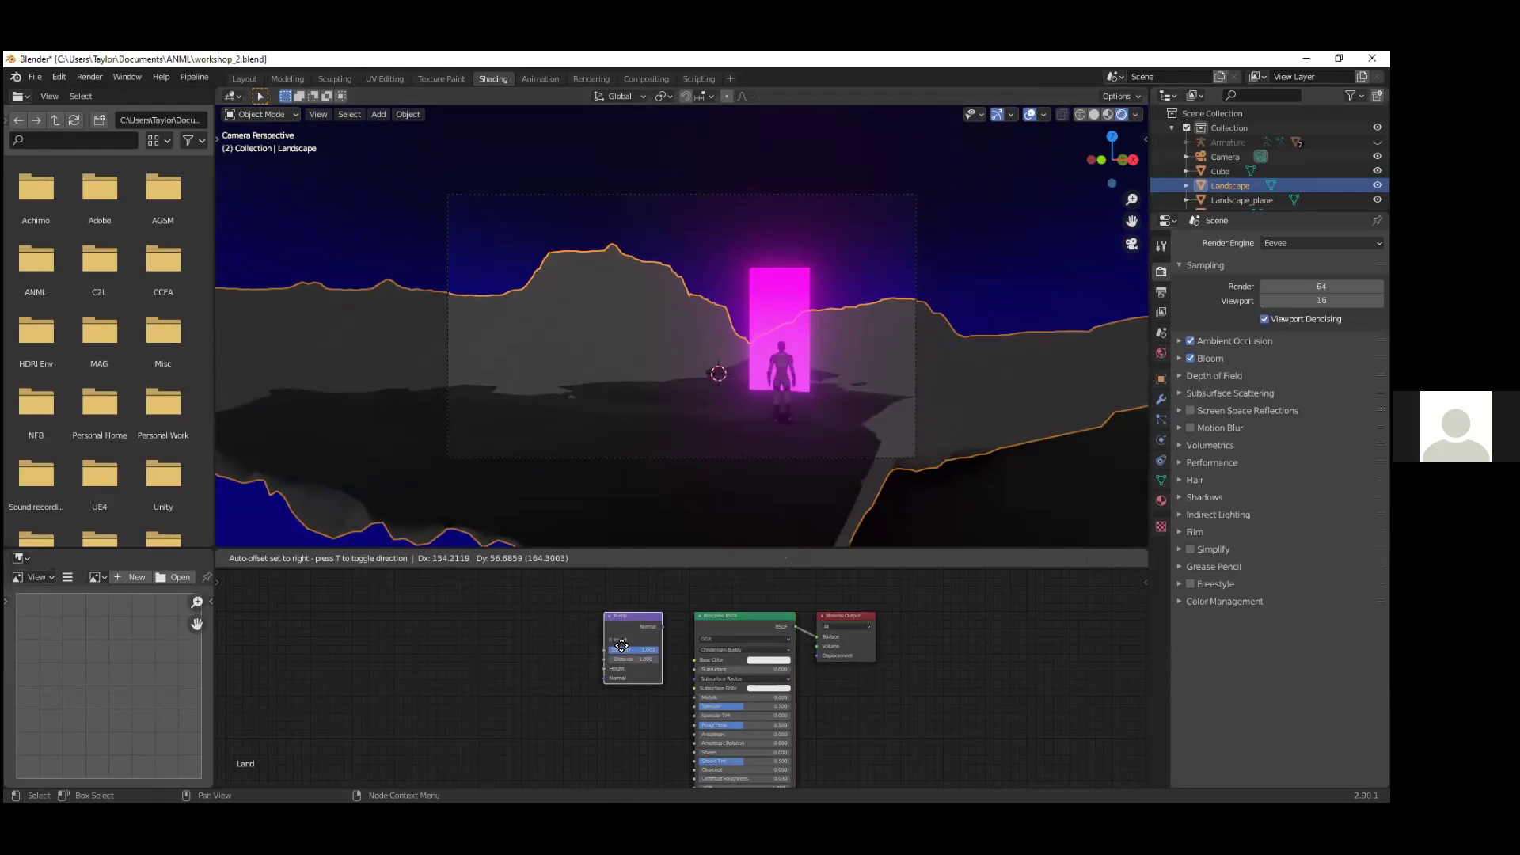
click(622, 646)
Step: Connect the Bump node's Normal output to the Principled BSDF's Normal input
scroll(858, 752, up, 3)
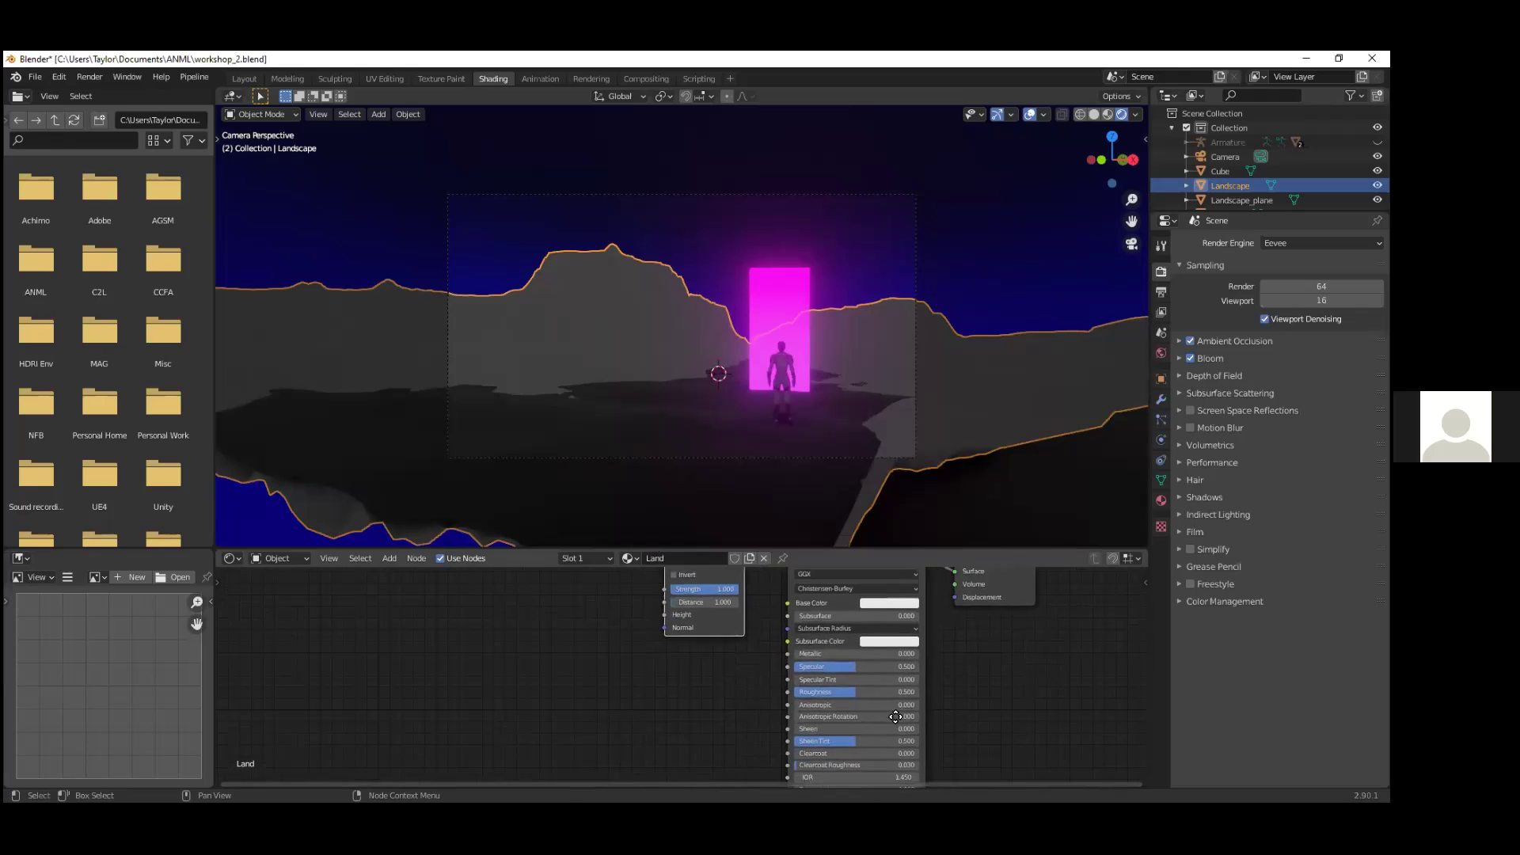
scroll(895, 716, down, 3)
drag(823, 548, 824, 479)
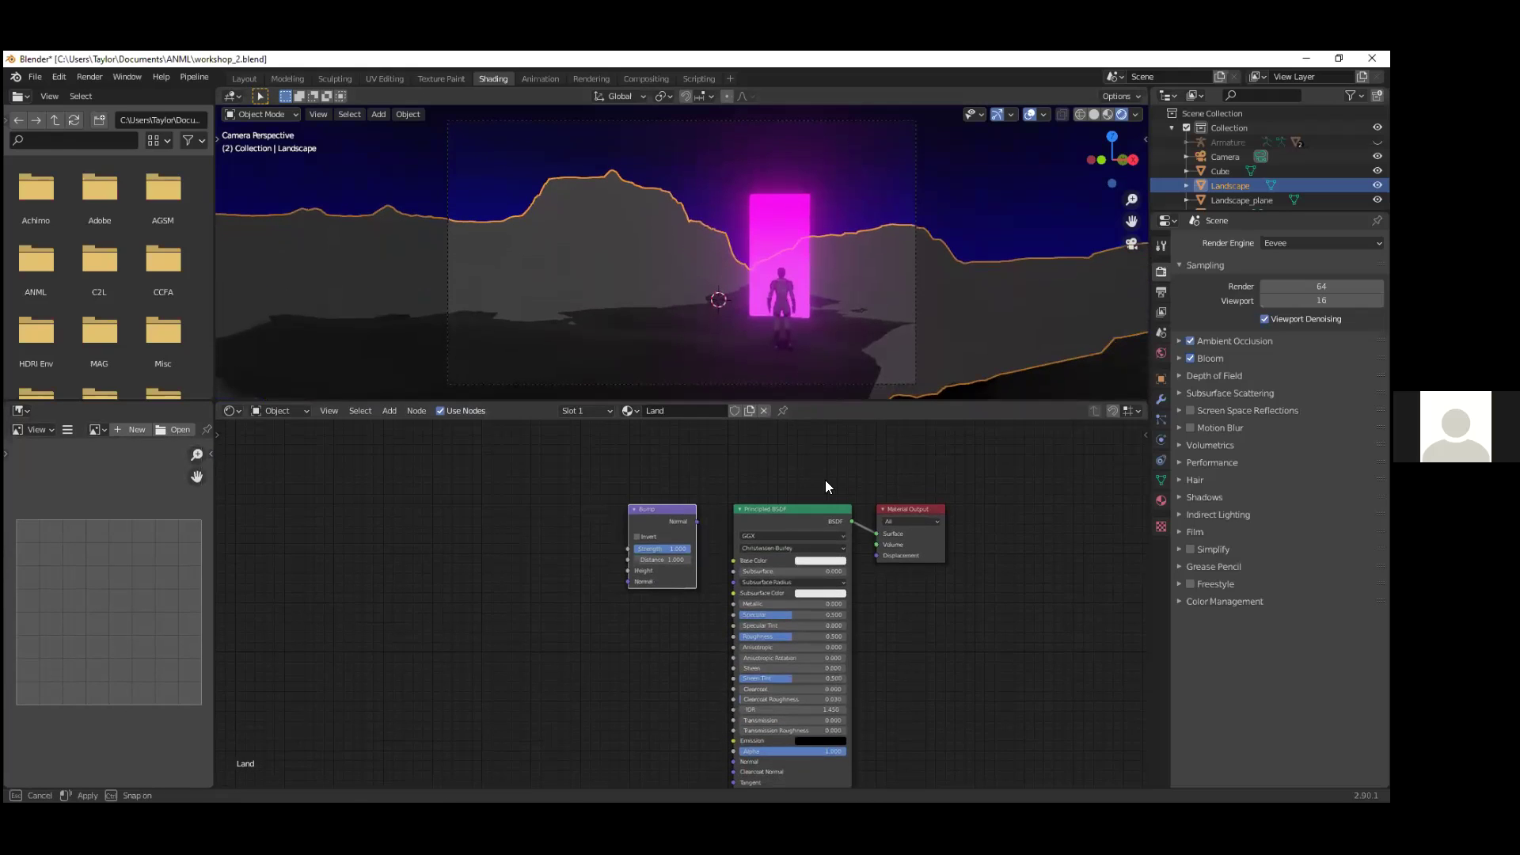
middle_drag(895, 648, 881, 528)
drag(656, 457, 720, 641)
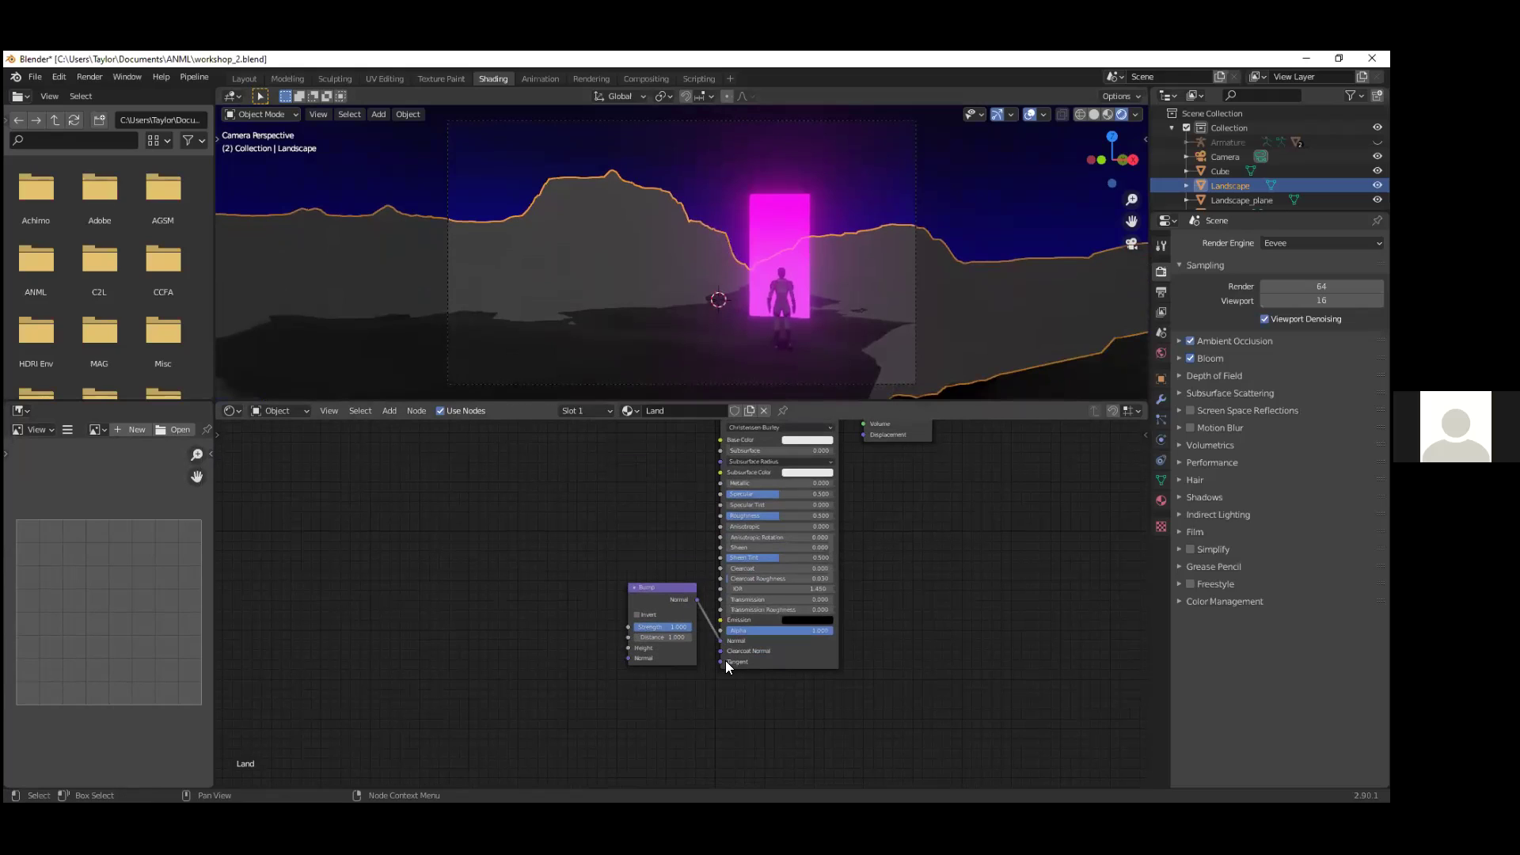
Step: Set the Land material's base color to a dark blue and its Specular to 0.223, and save the file
middle_drag(901, 540, 798, 653)
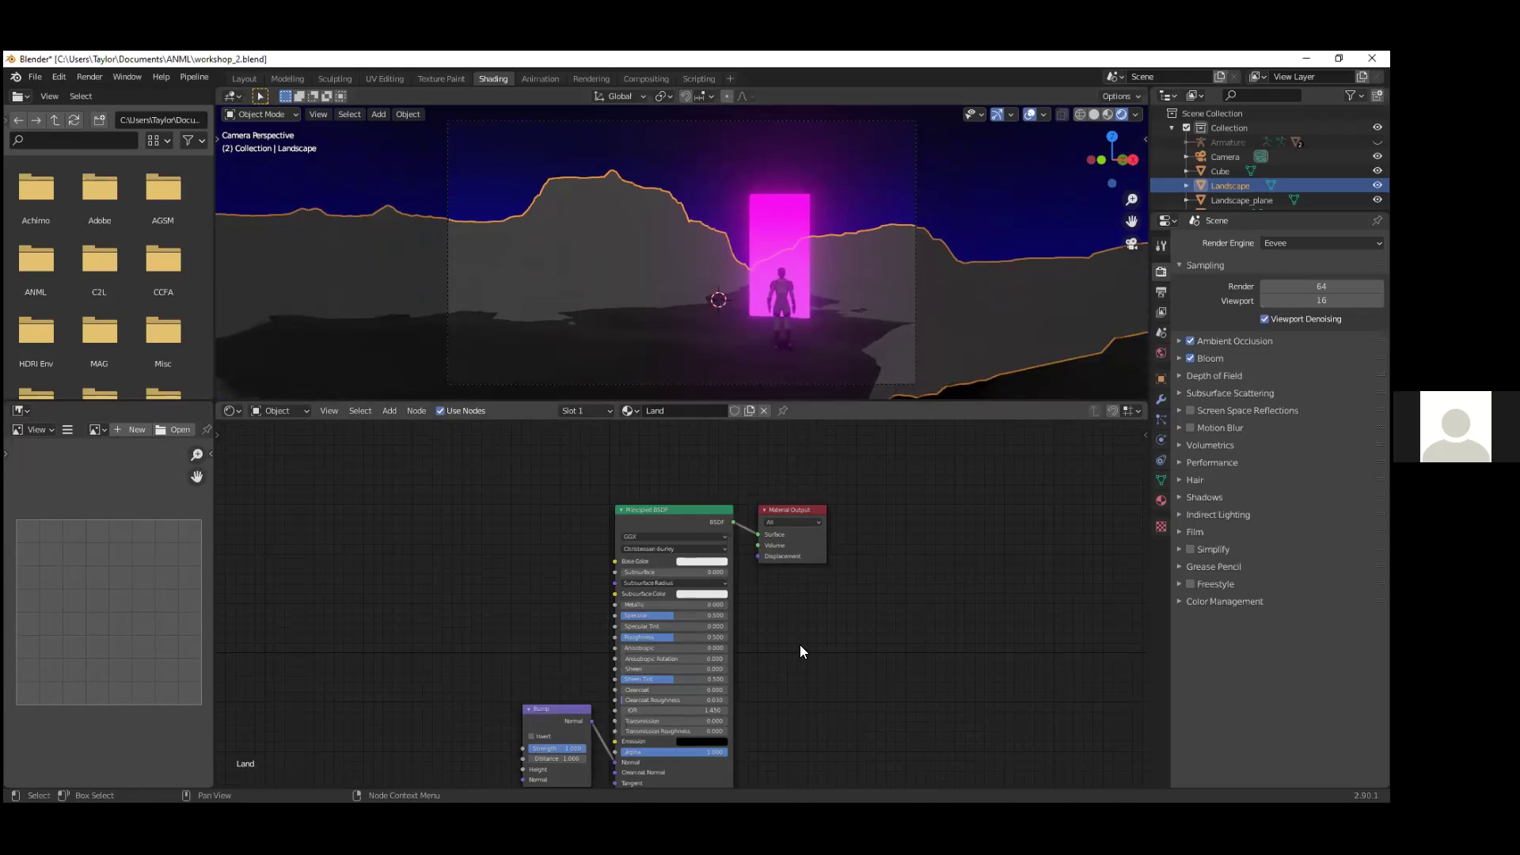
scroll(735, 562, up, 4)
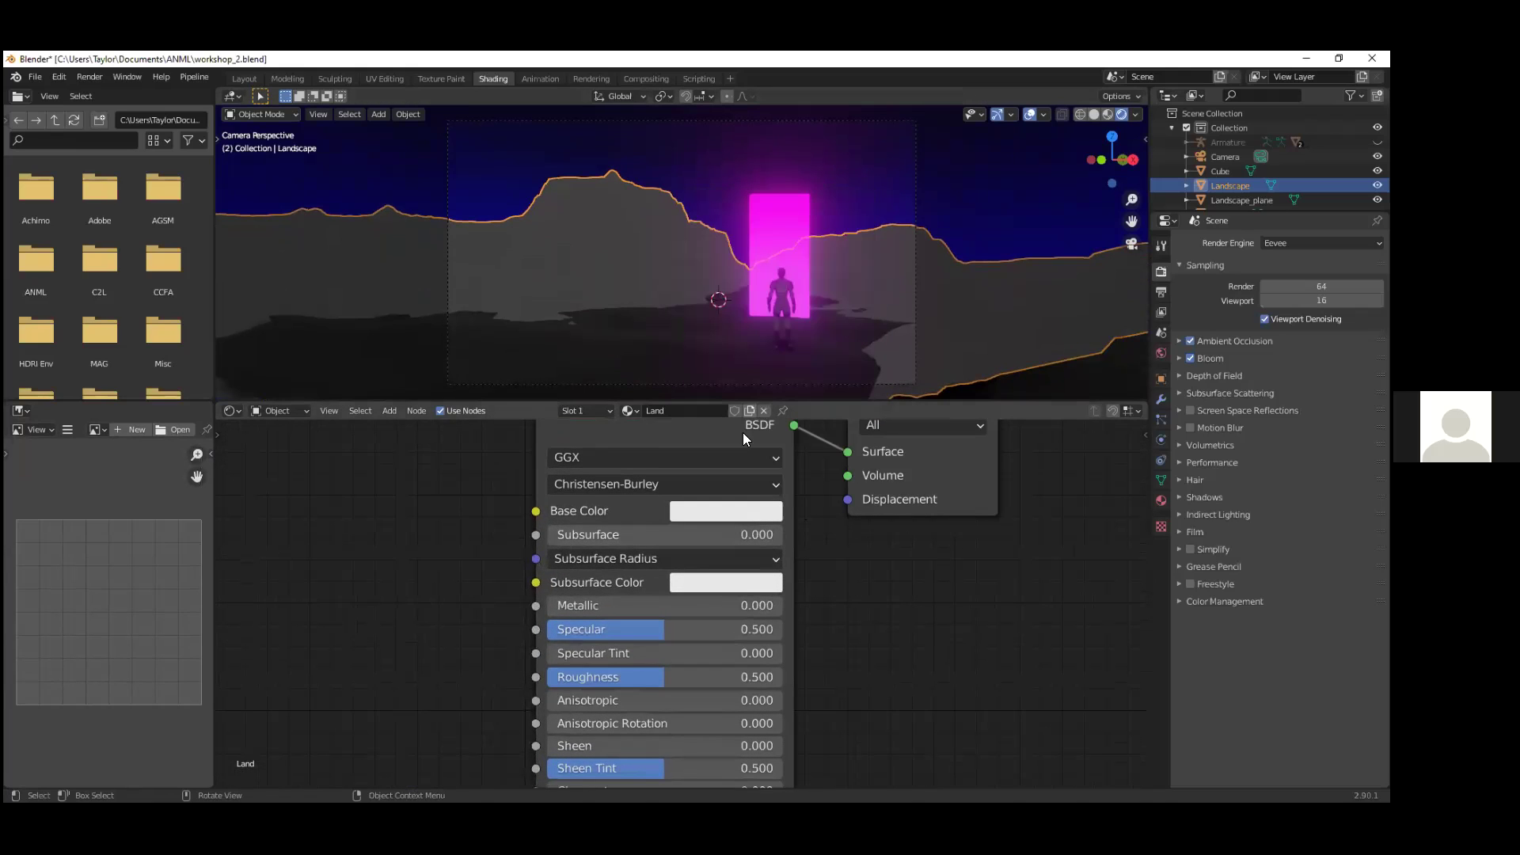
click(738, 509)
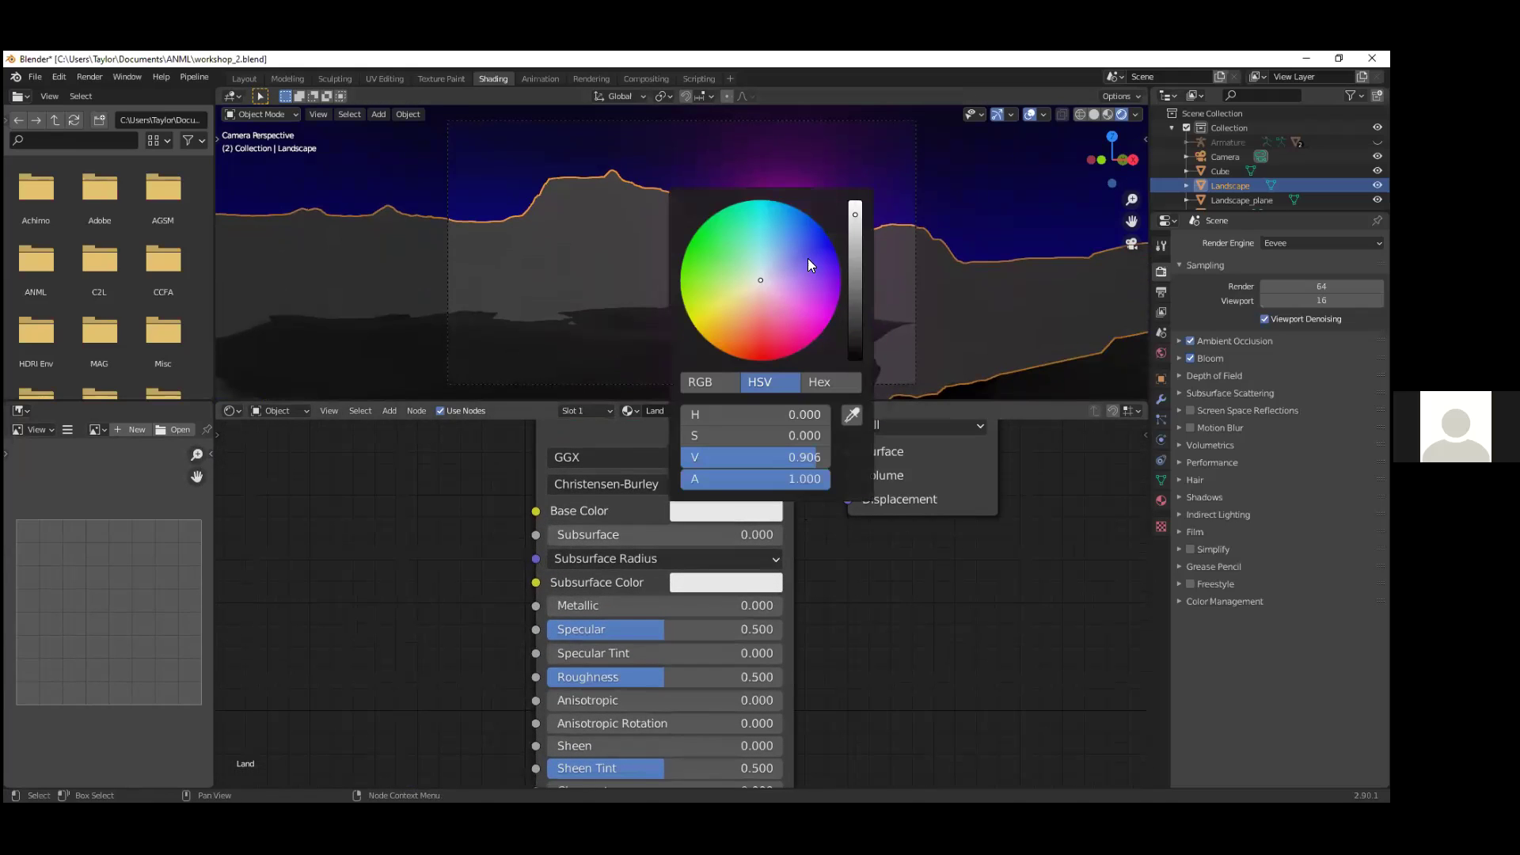
drag(806, 269, 855, 307)
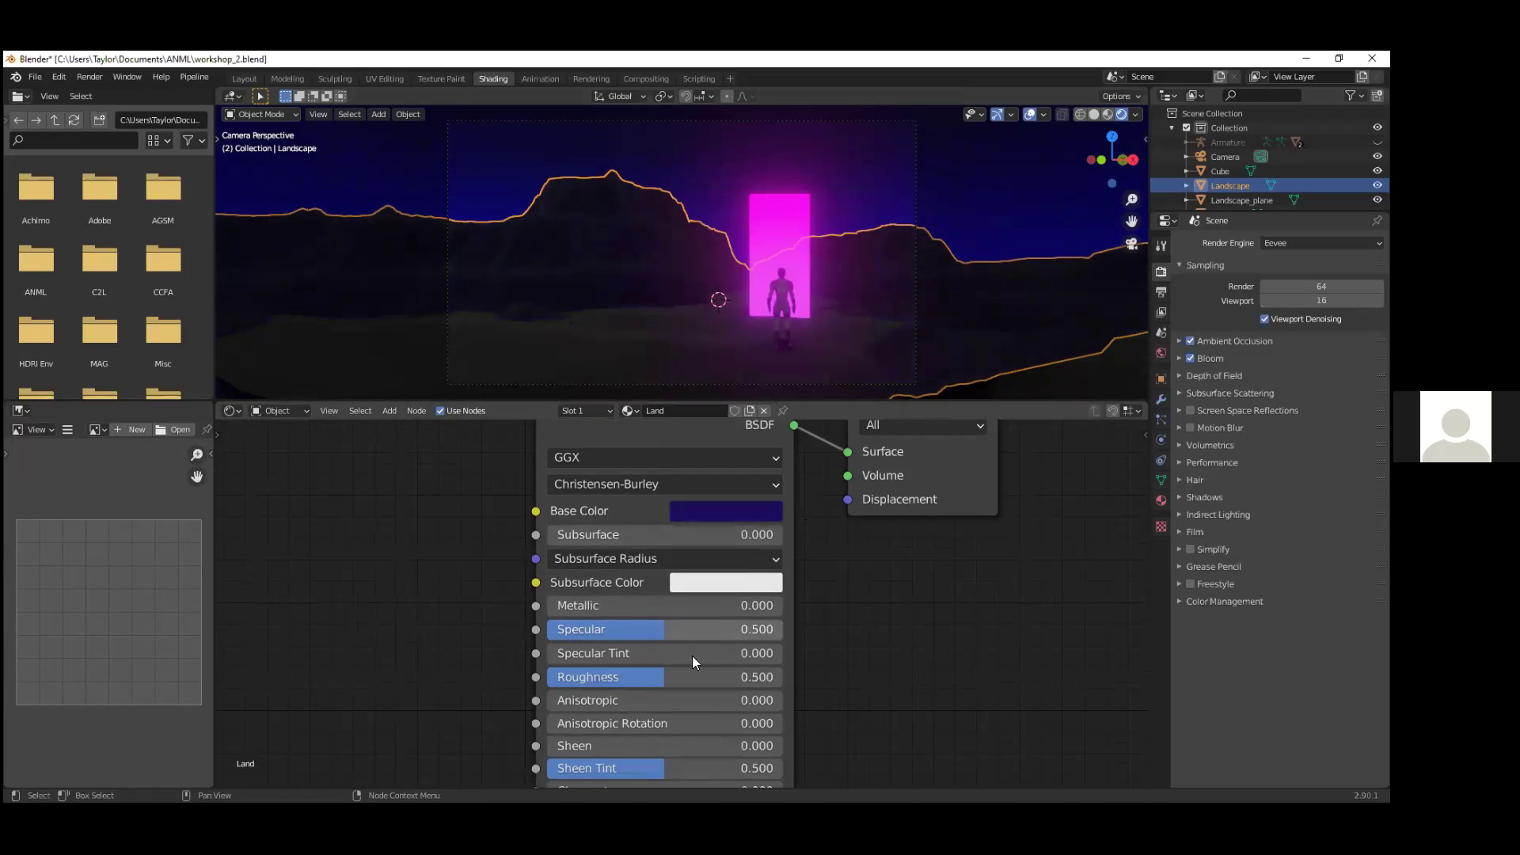
mouse_move(662, 631)
mouse_down()
mouse_move(604, 631)
mouse_move(677, 632)
mouse_up()
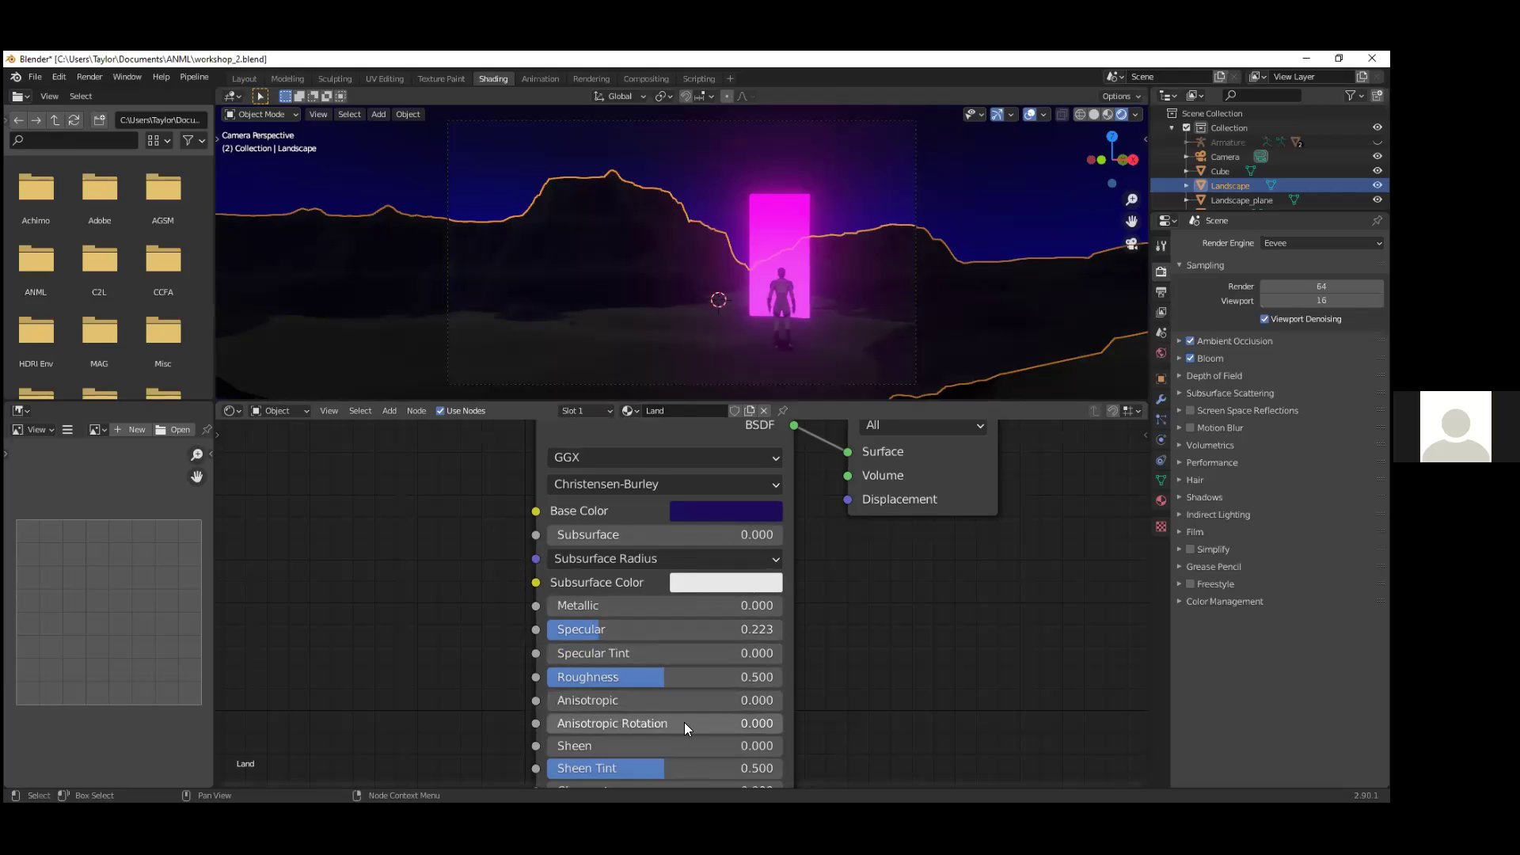
scroll(684, 722, down, 1)
middle_drag(746, 714, 839, 748)
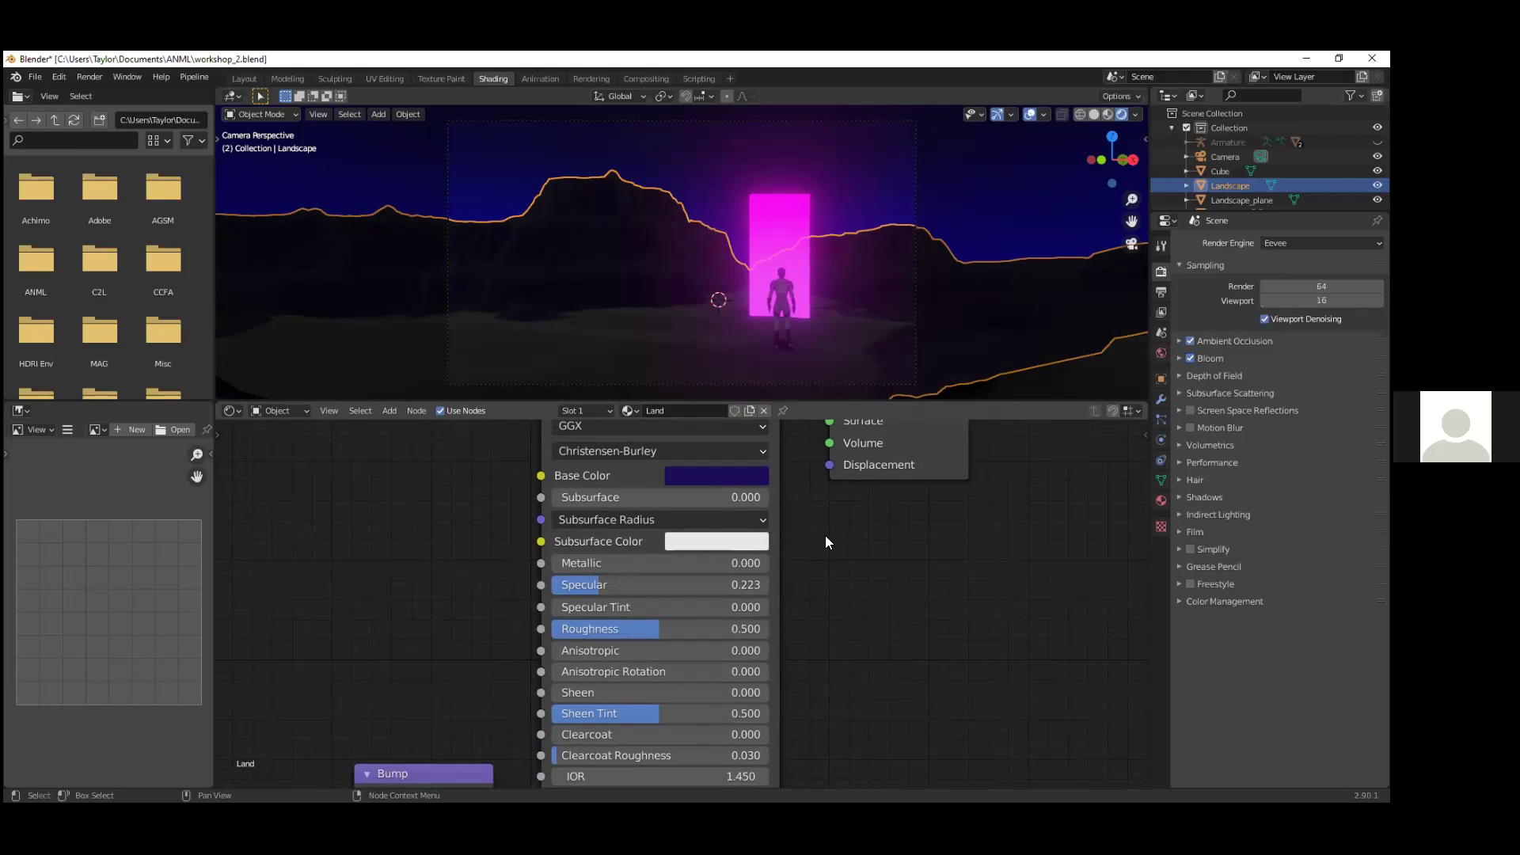
key(ctrl+s)
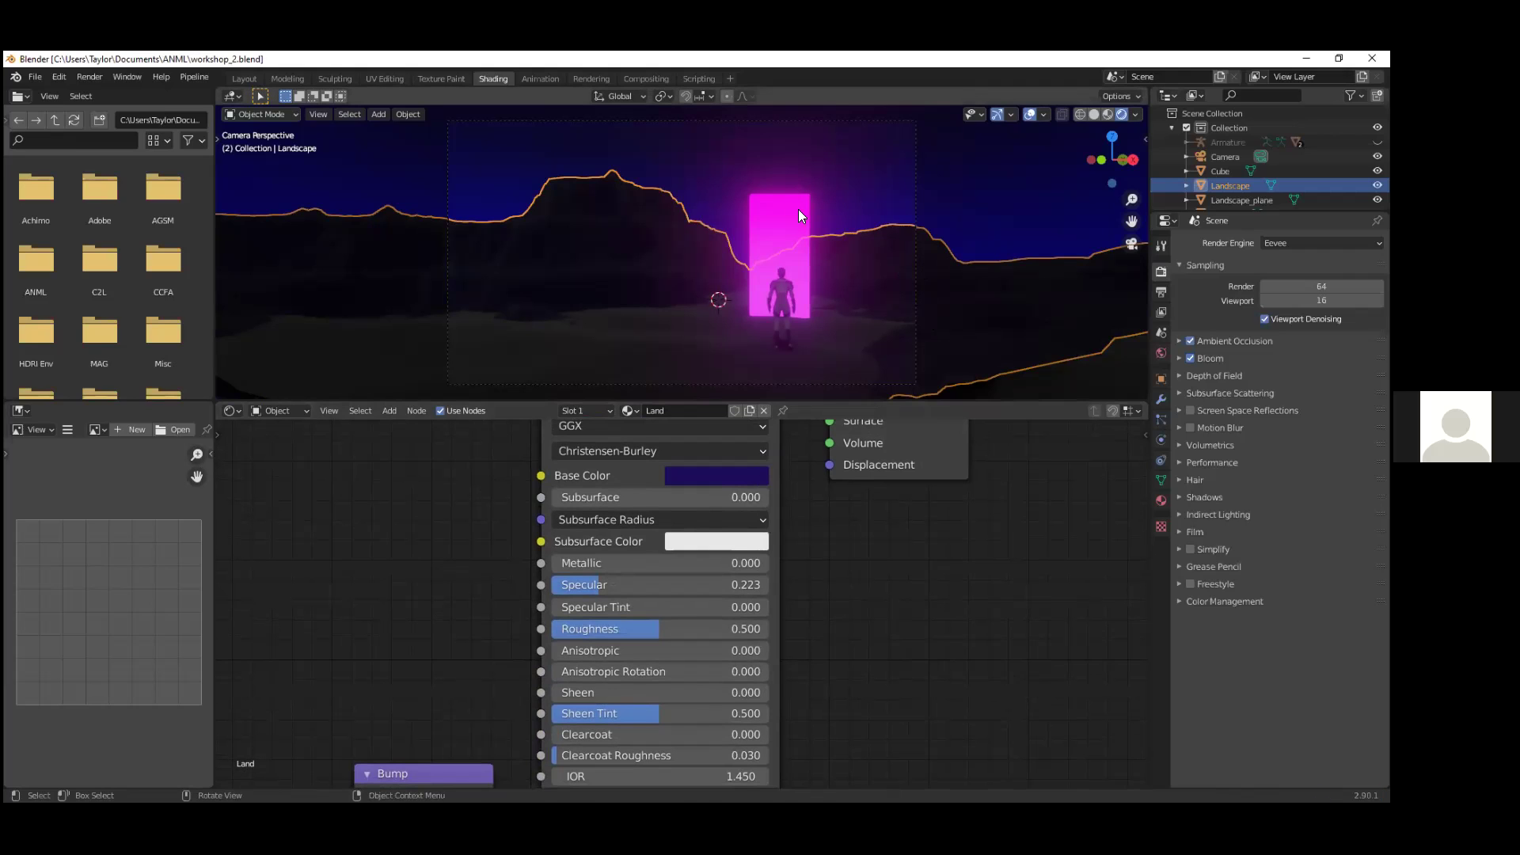
Step: Return to the Layout workspace and add an area light at the world origin
click(244, 79)
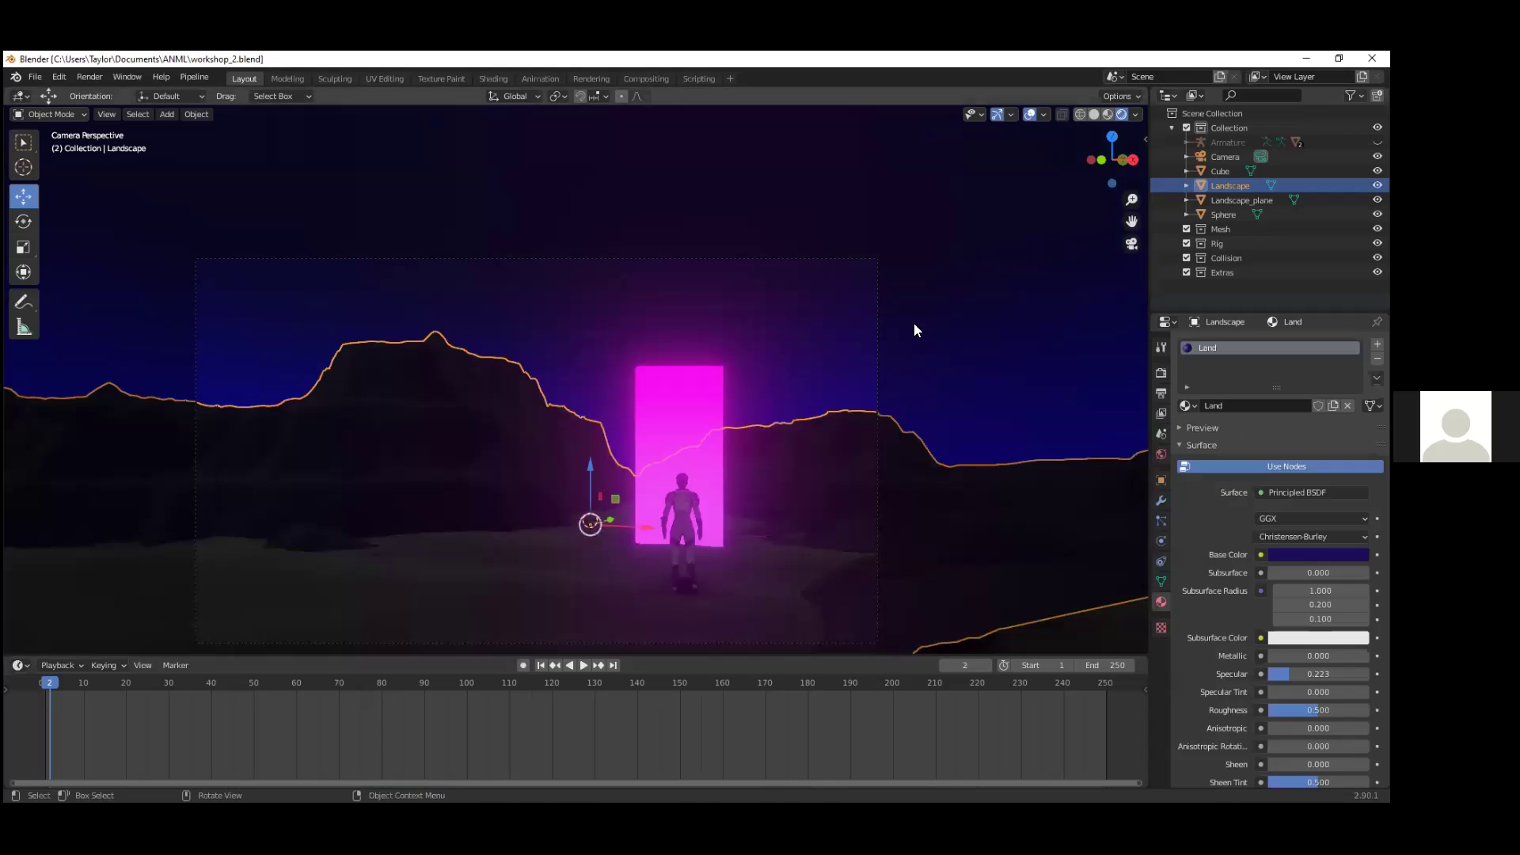
click(1005, 415)
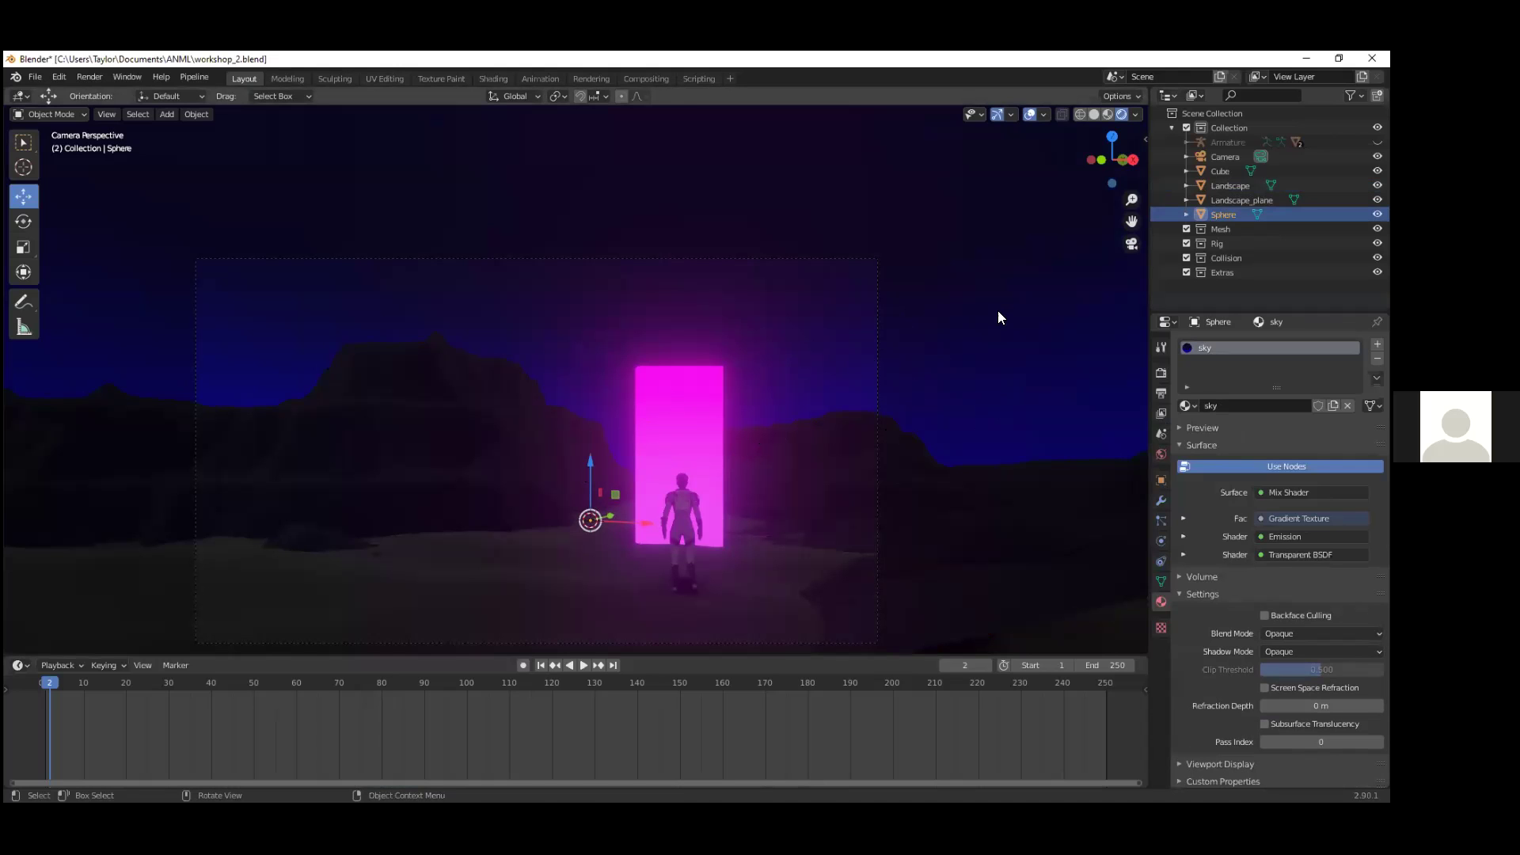
middle_drag(813, 310, 744, 298)
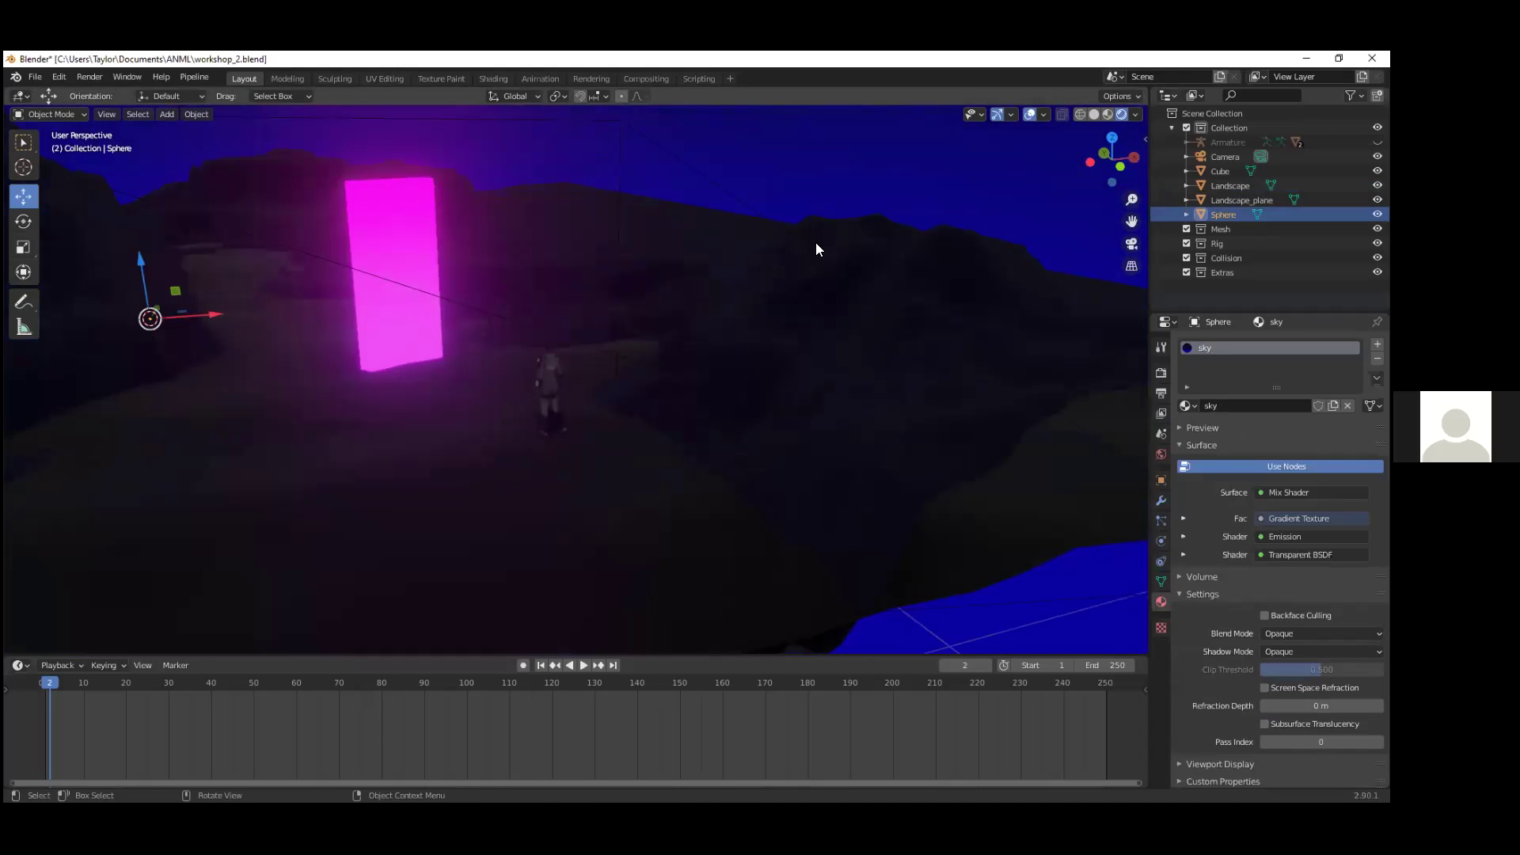
shift+middle_drag(546, 258, 816, 430)
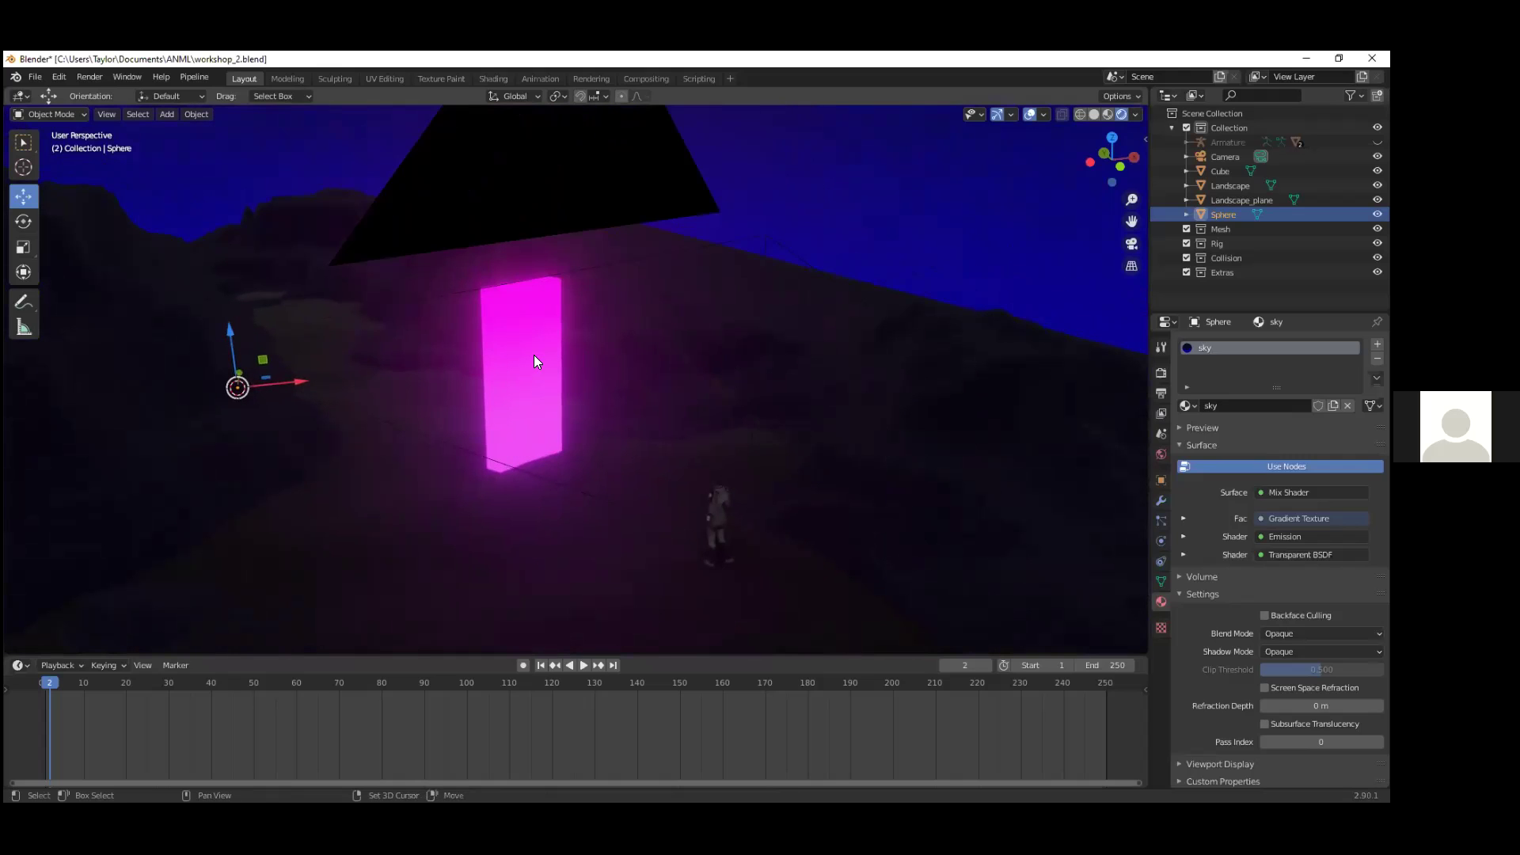
key(shift+a)
mouse_move(489, 538)
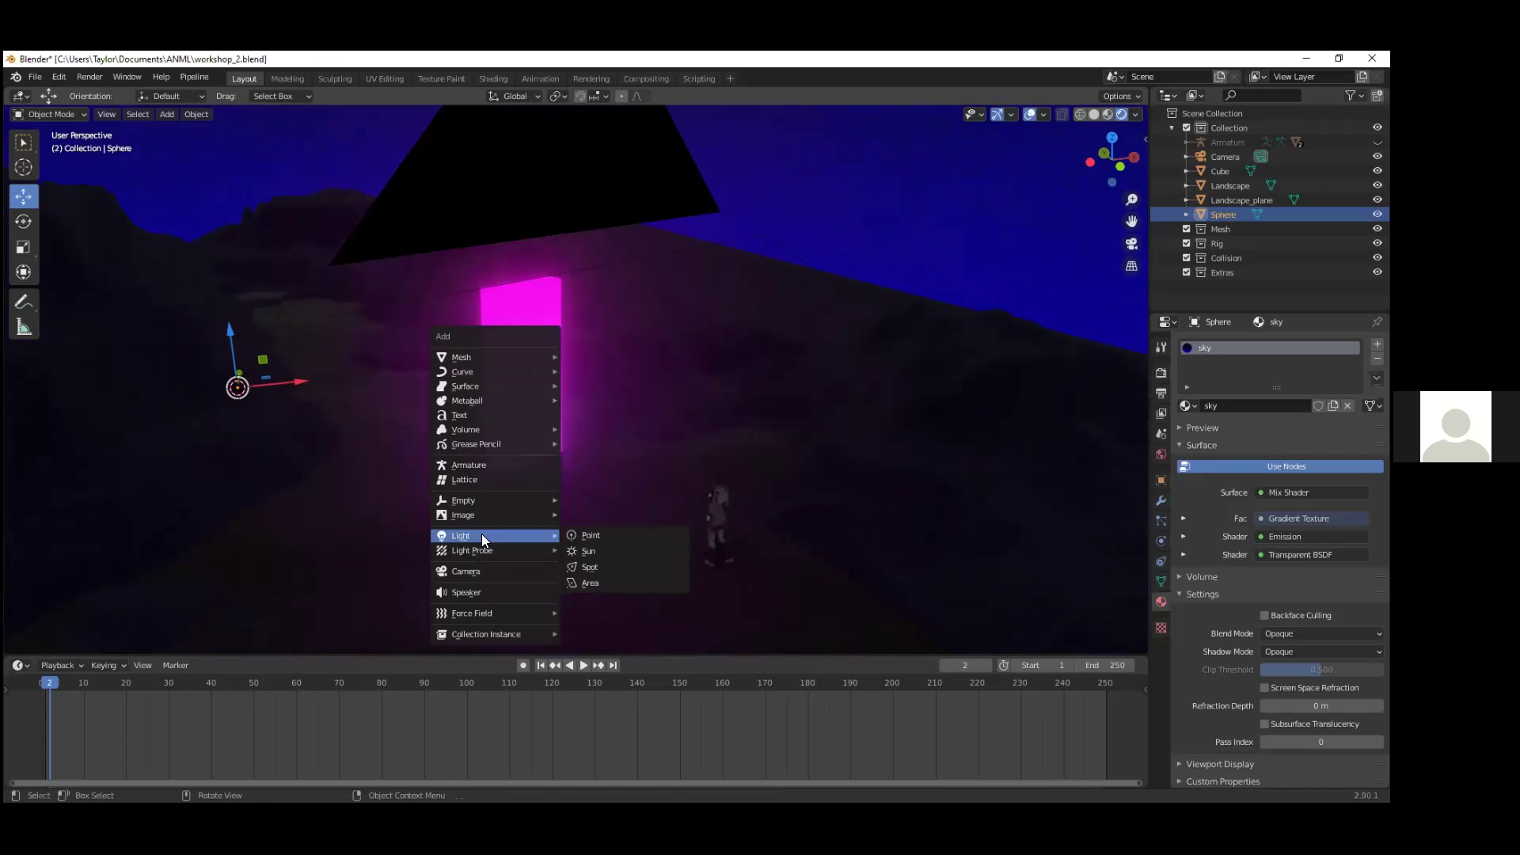
click(597, 584)
middle_drag(410, 408, 372, 370)
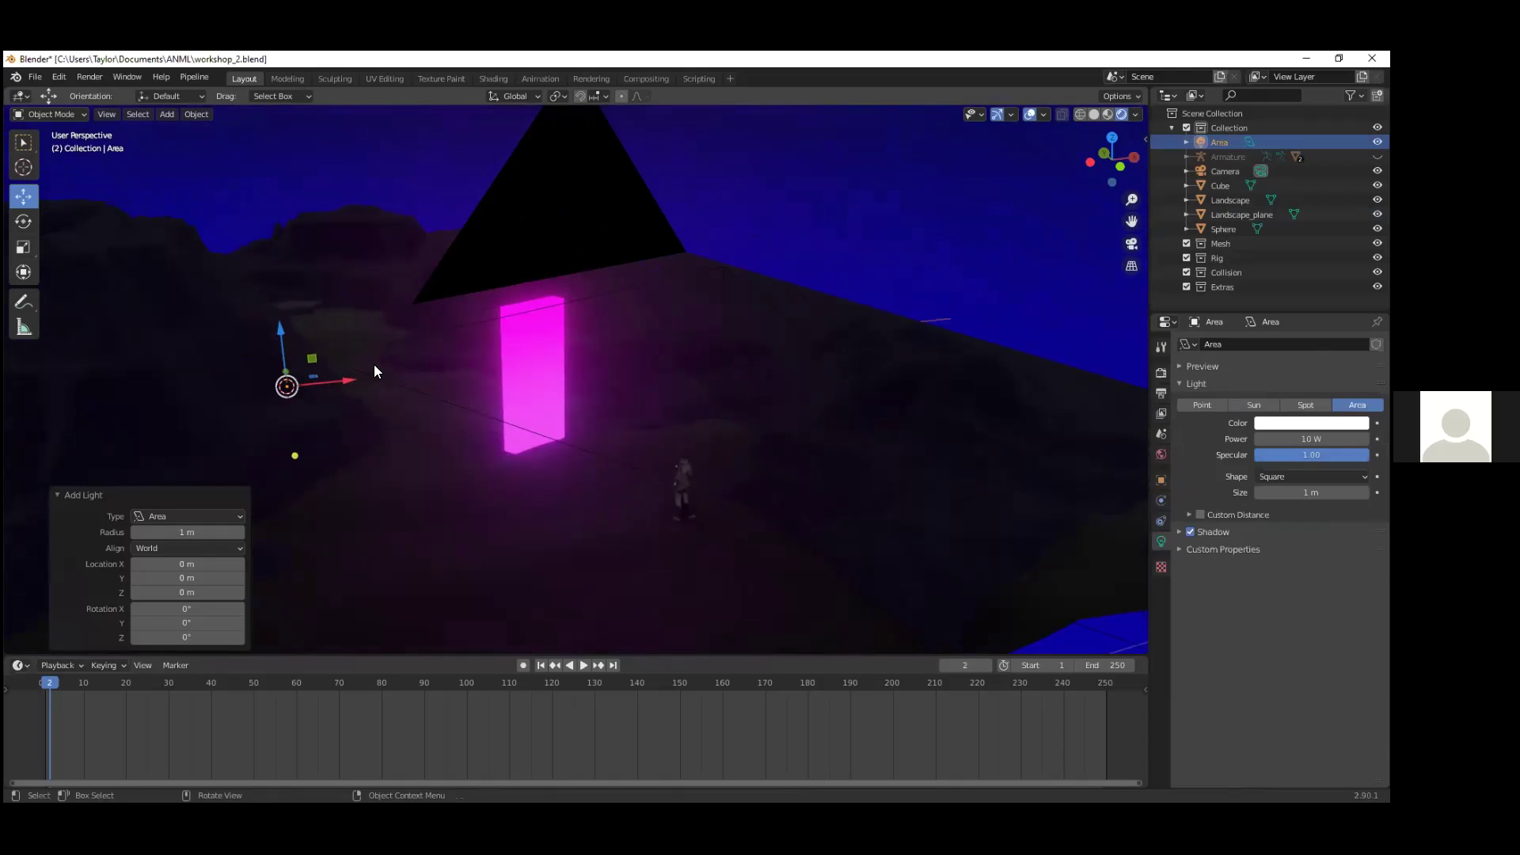
middle_drag(336, 309, 423, 345)
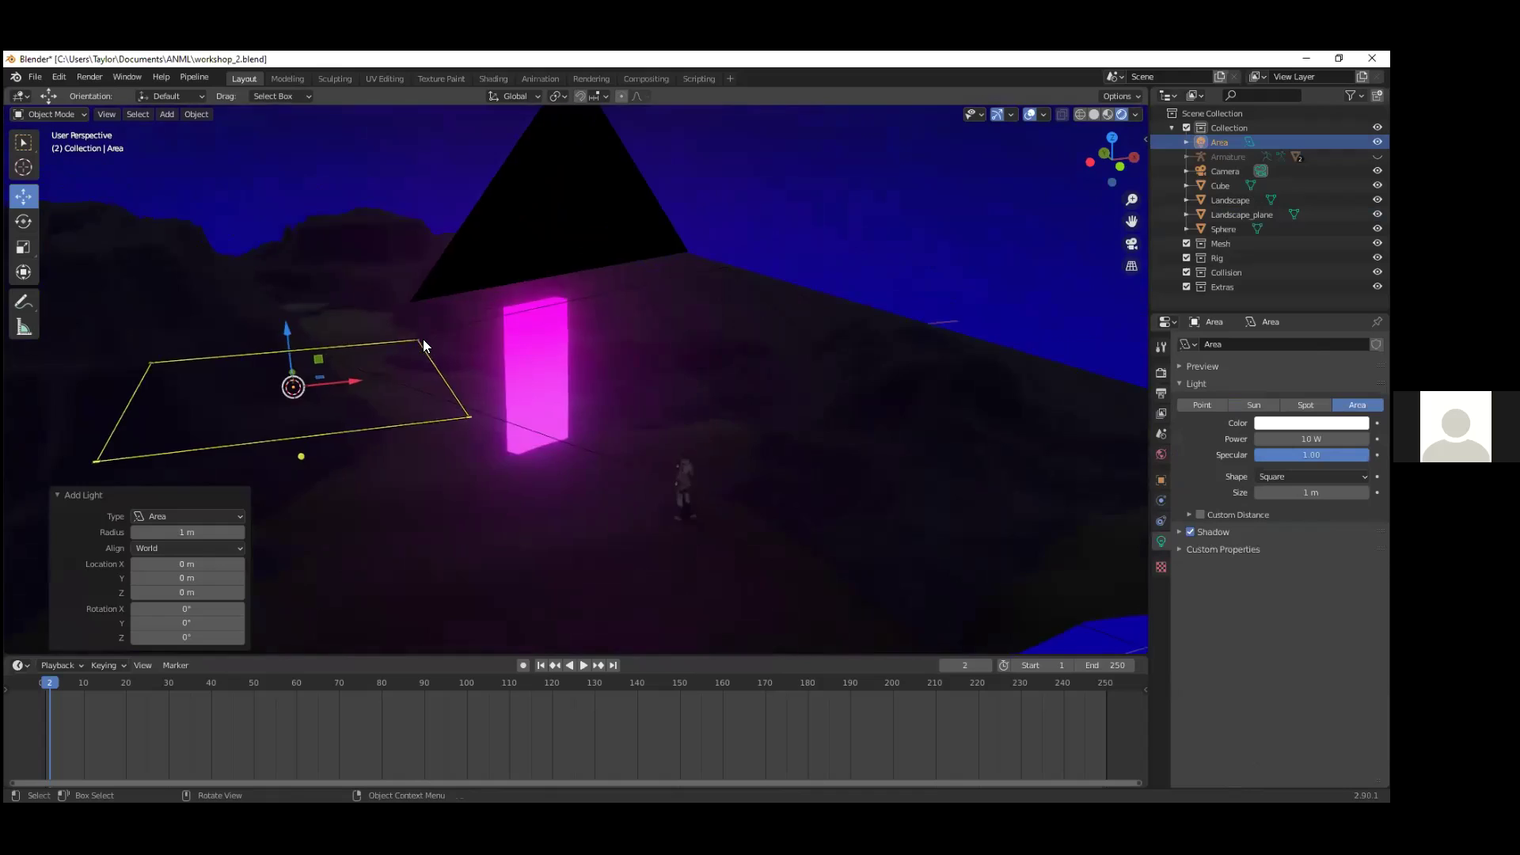
Step: Look through the camera and raise the area light about 1.38 m along the Z axis
key(KP_0)
key(g)
key(z)
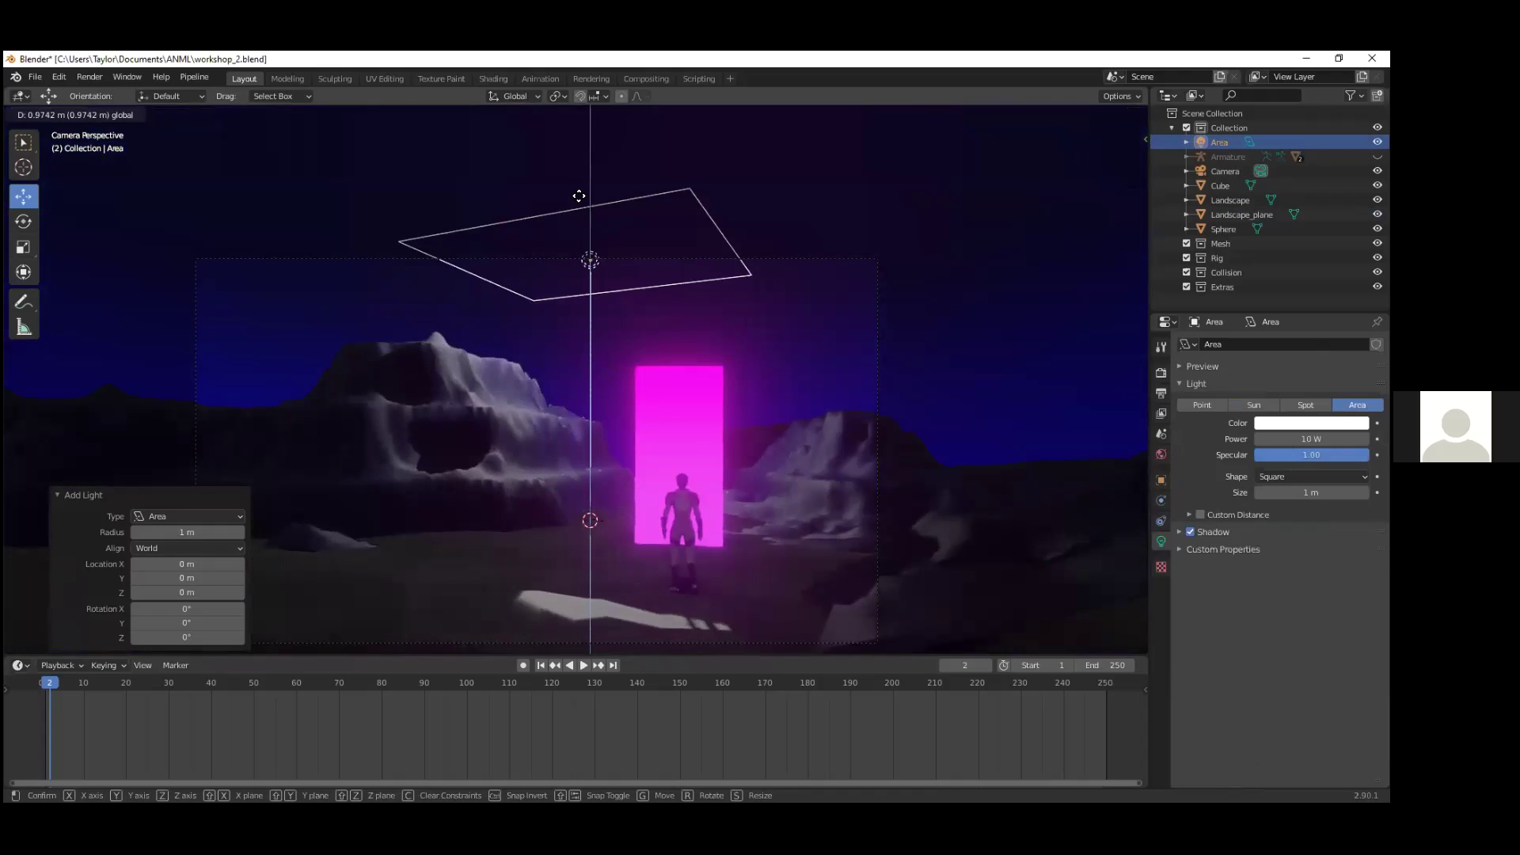
click(592, 127)
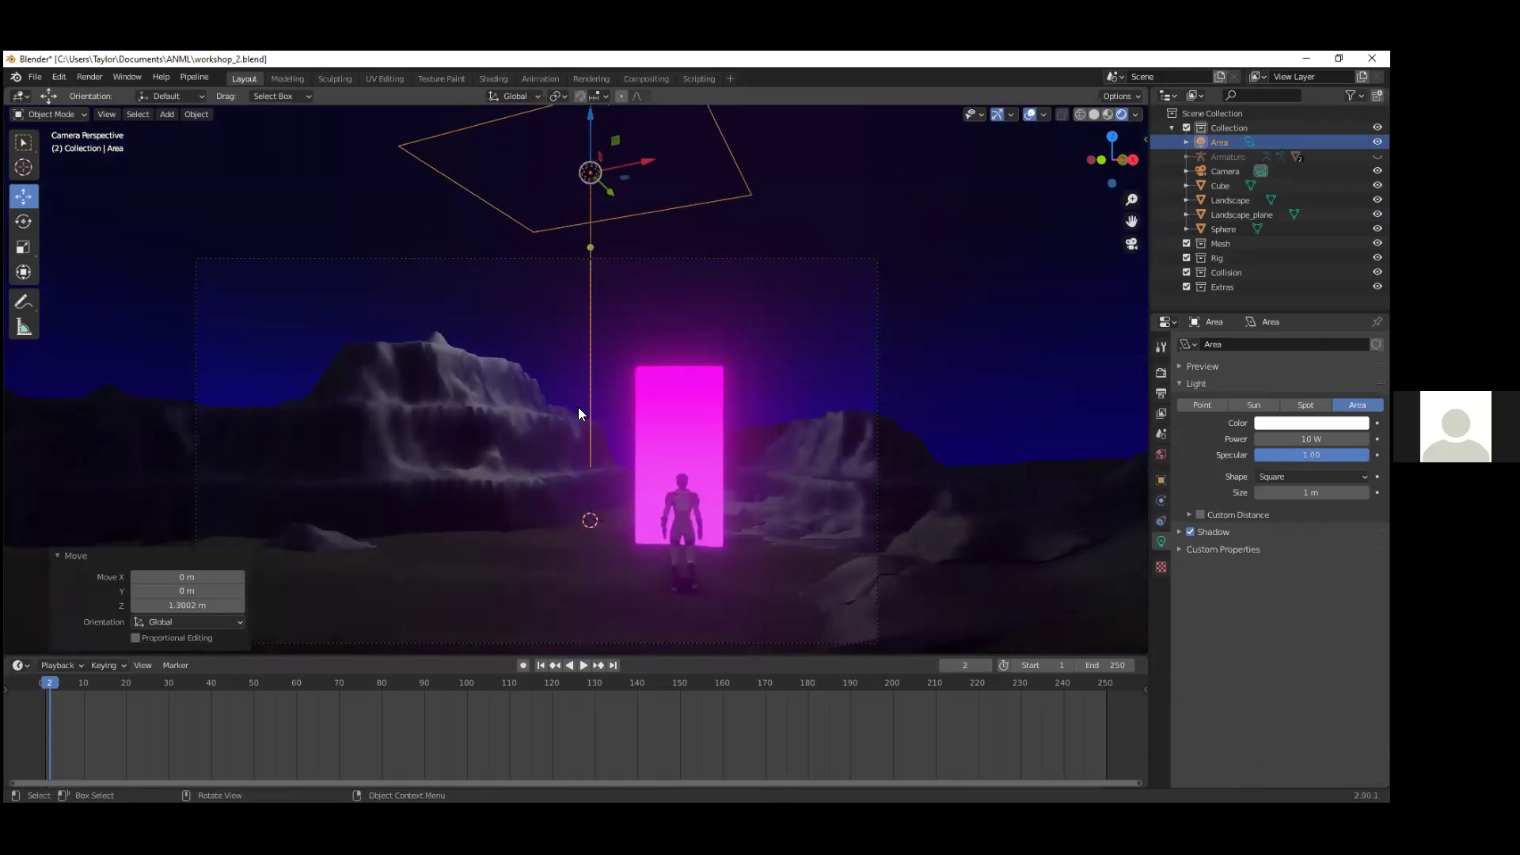
Step: Apply smooth shading to the Landscape mountains
click(471, 457)
right_click(365, 425)
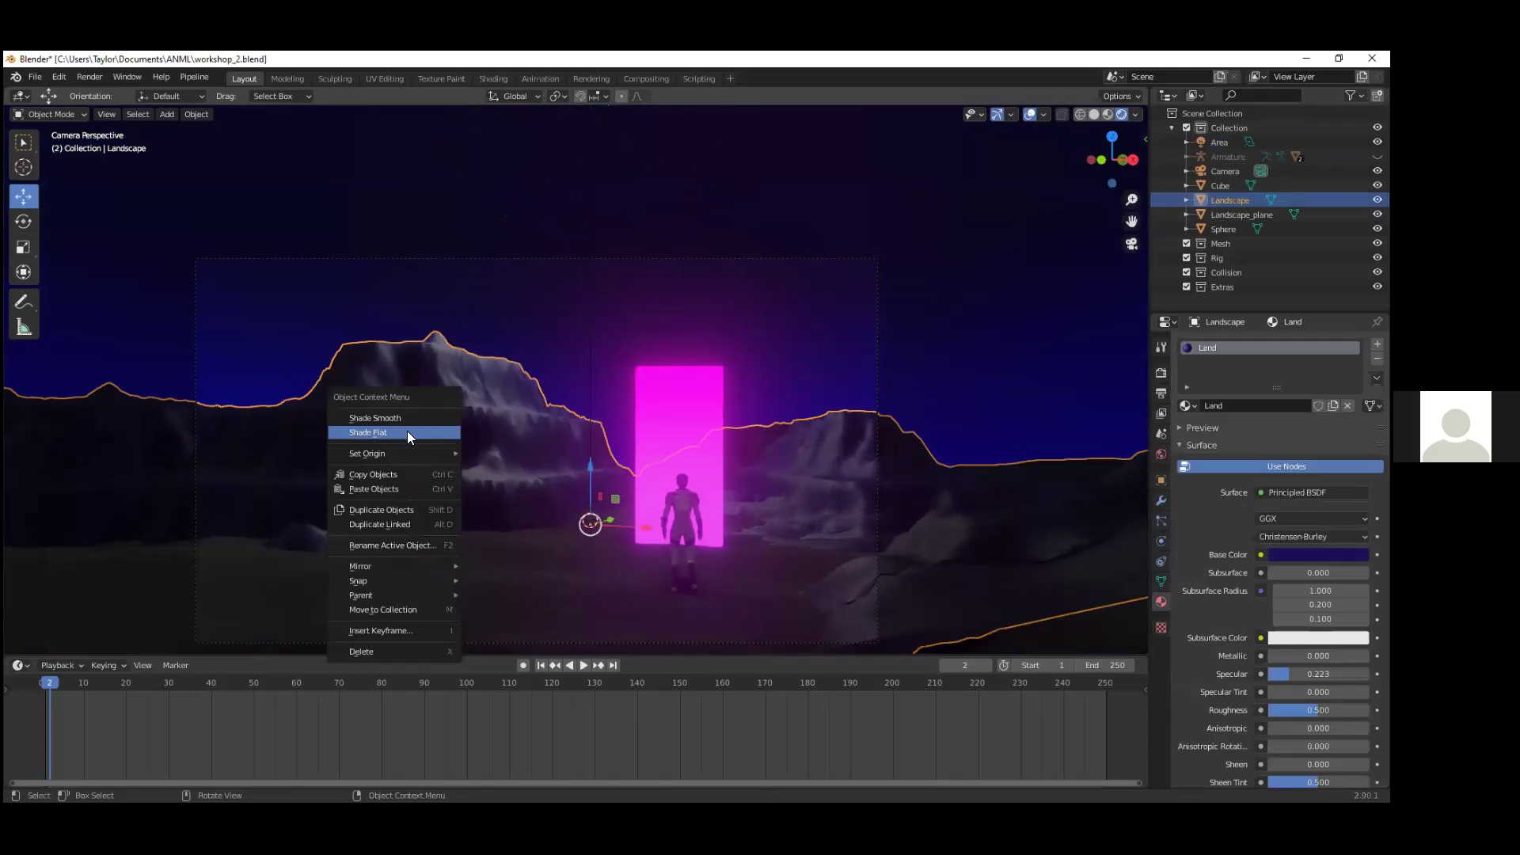
click(395, 416)
scroll(685, 285, down, 3)
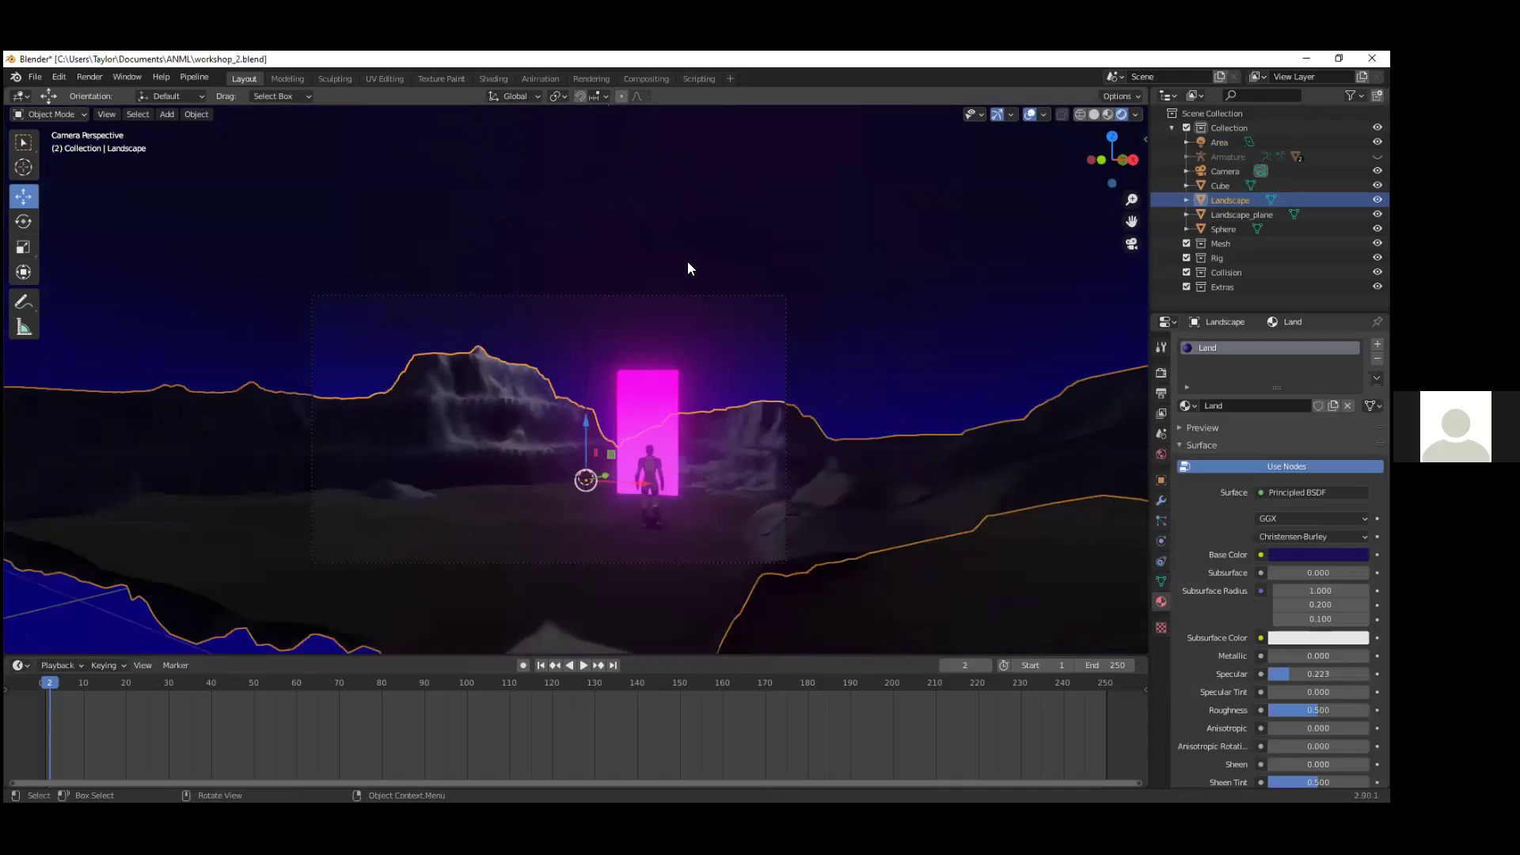
scroll(601, 272, up, 1)
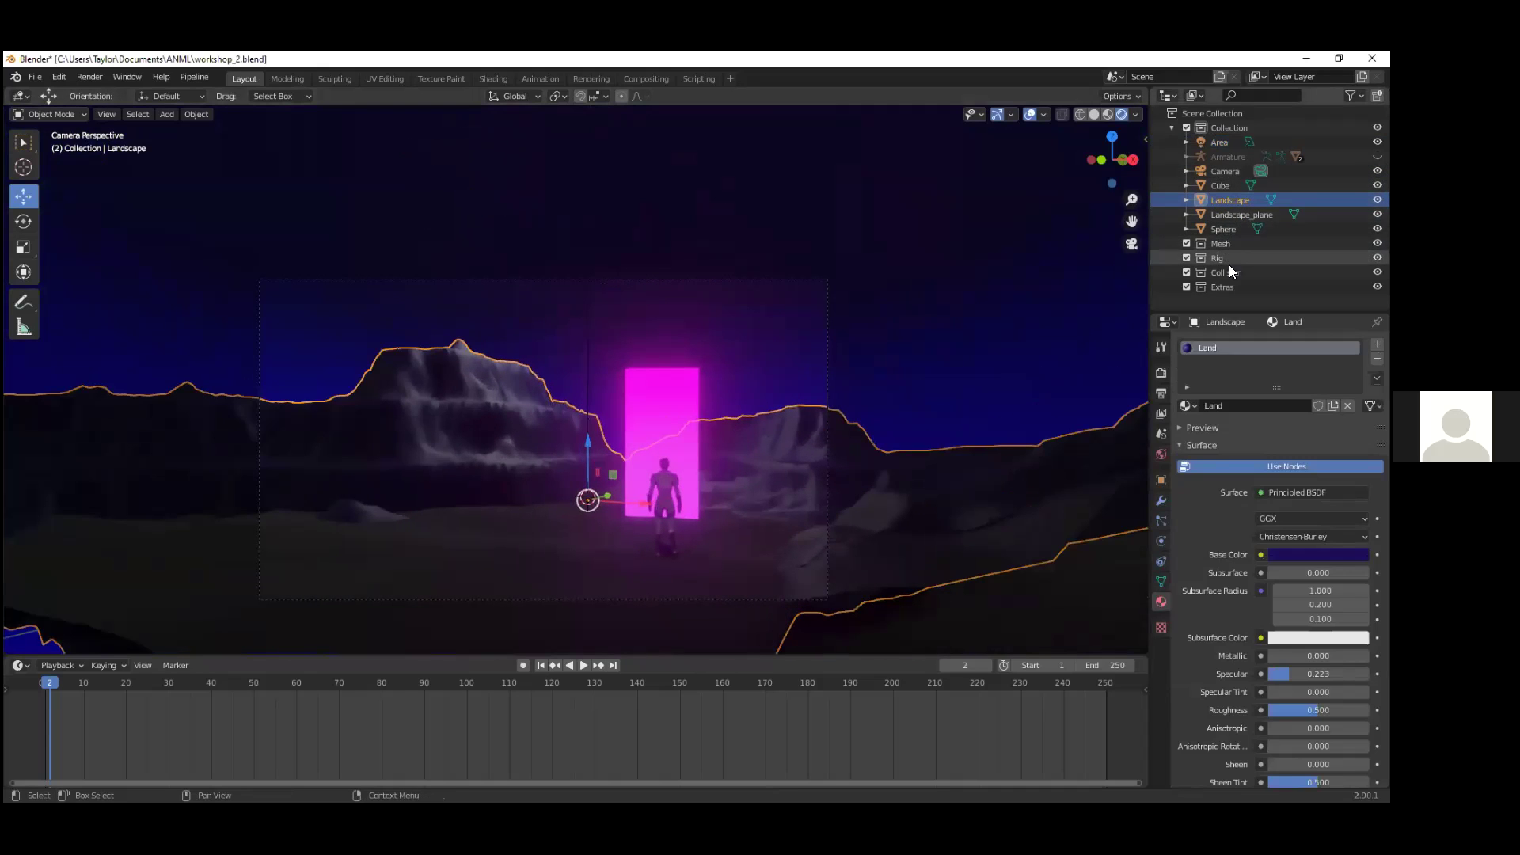
Step: Change the area light's shape to Ellipse, about 1.17 m by 1.35 m, and lower it about 0.03 m
click(1227, 143)
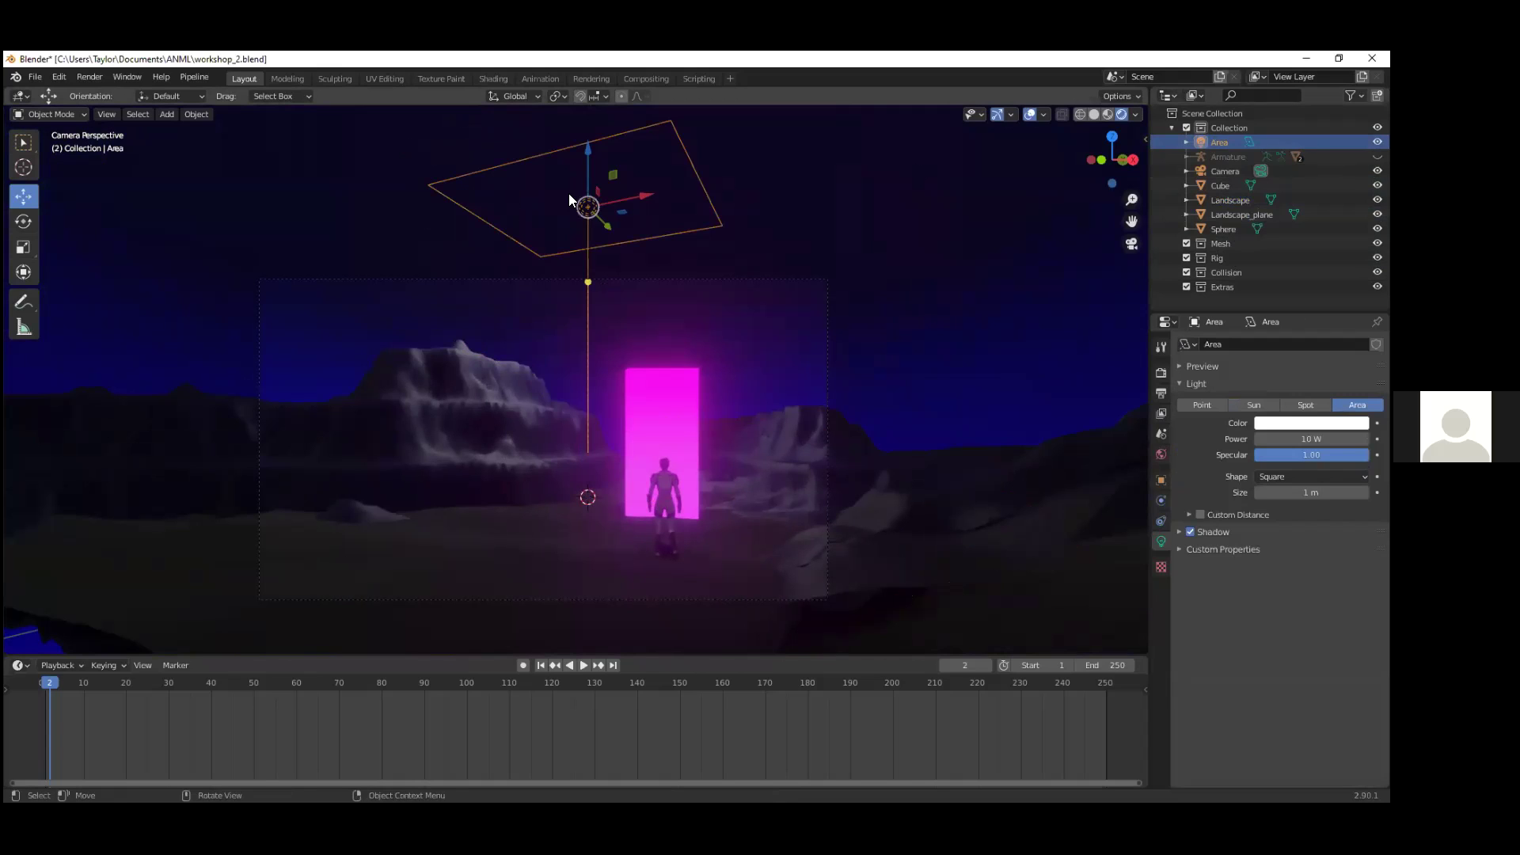
click(1310, 476)
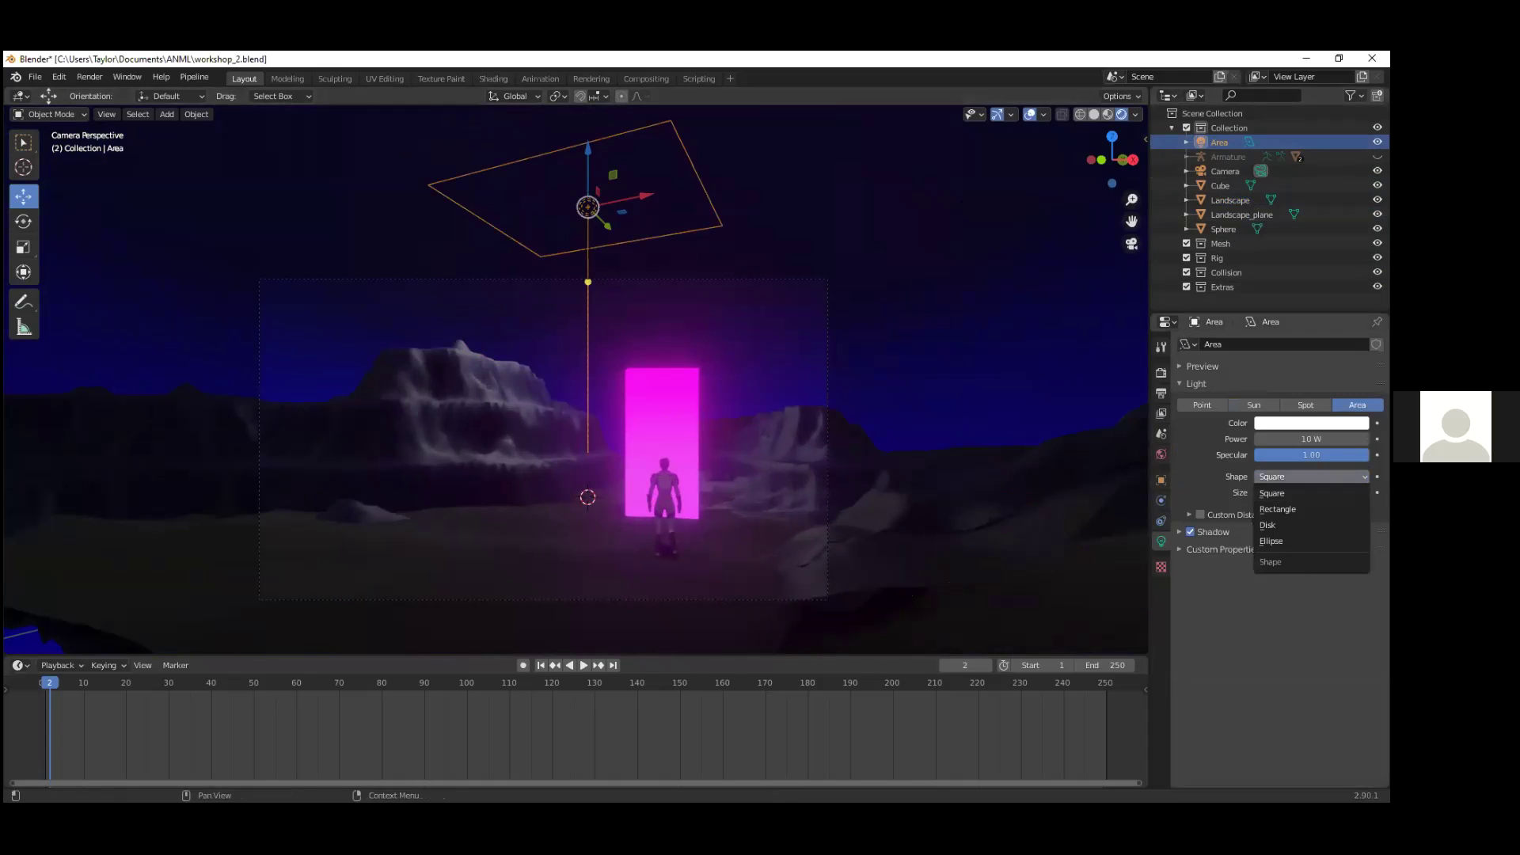
click(1311, 542)
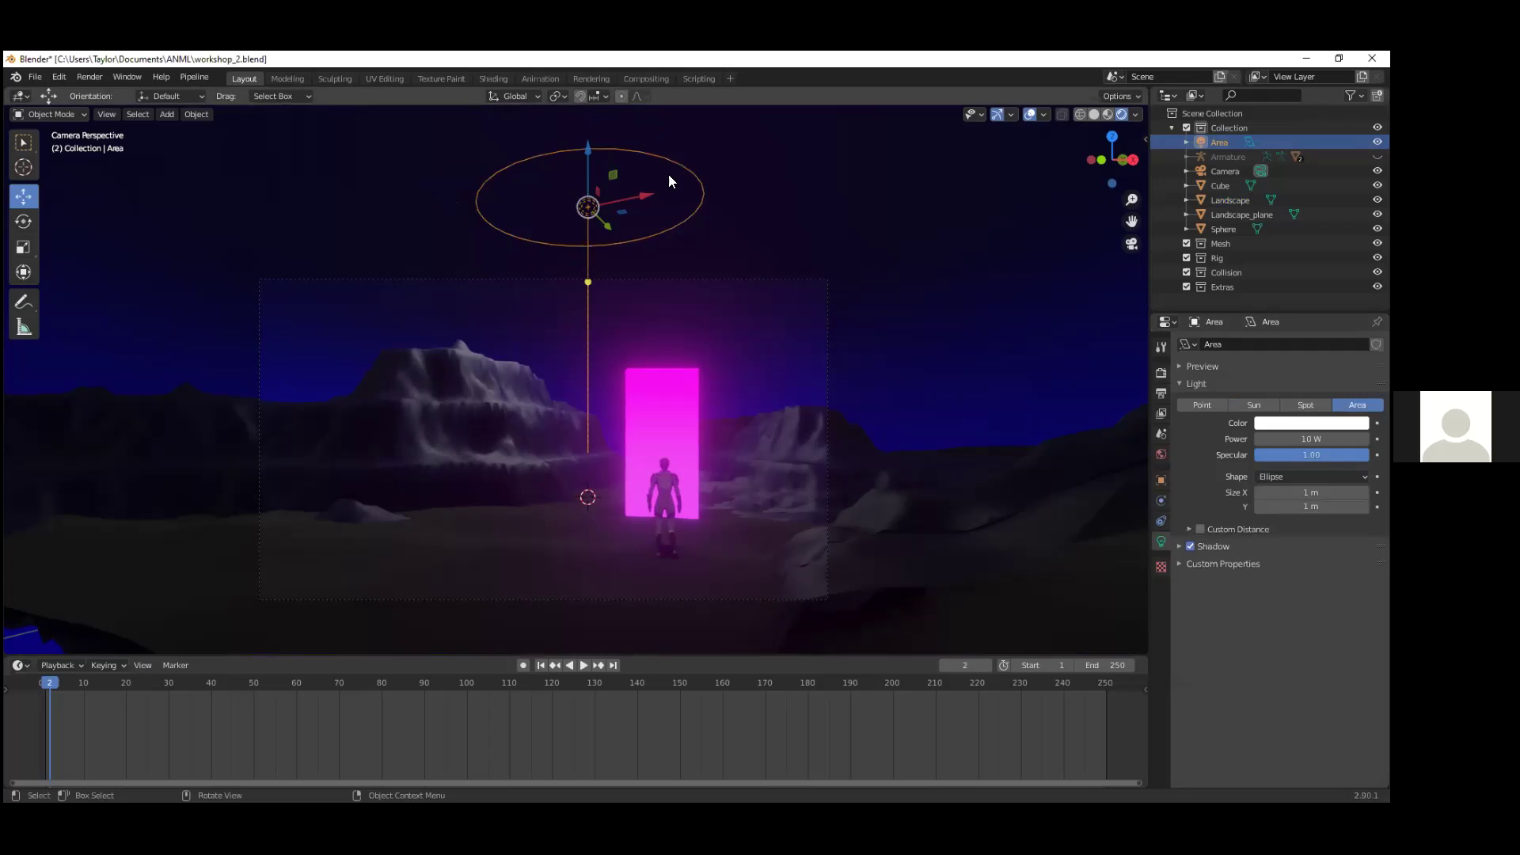
click(614, 162)
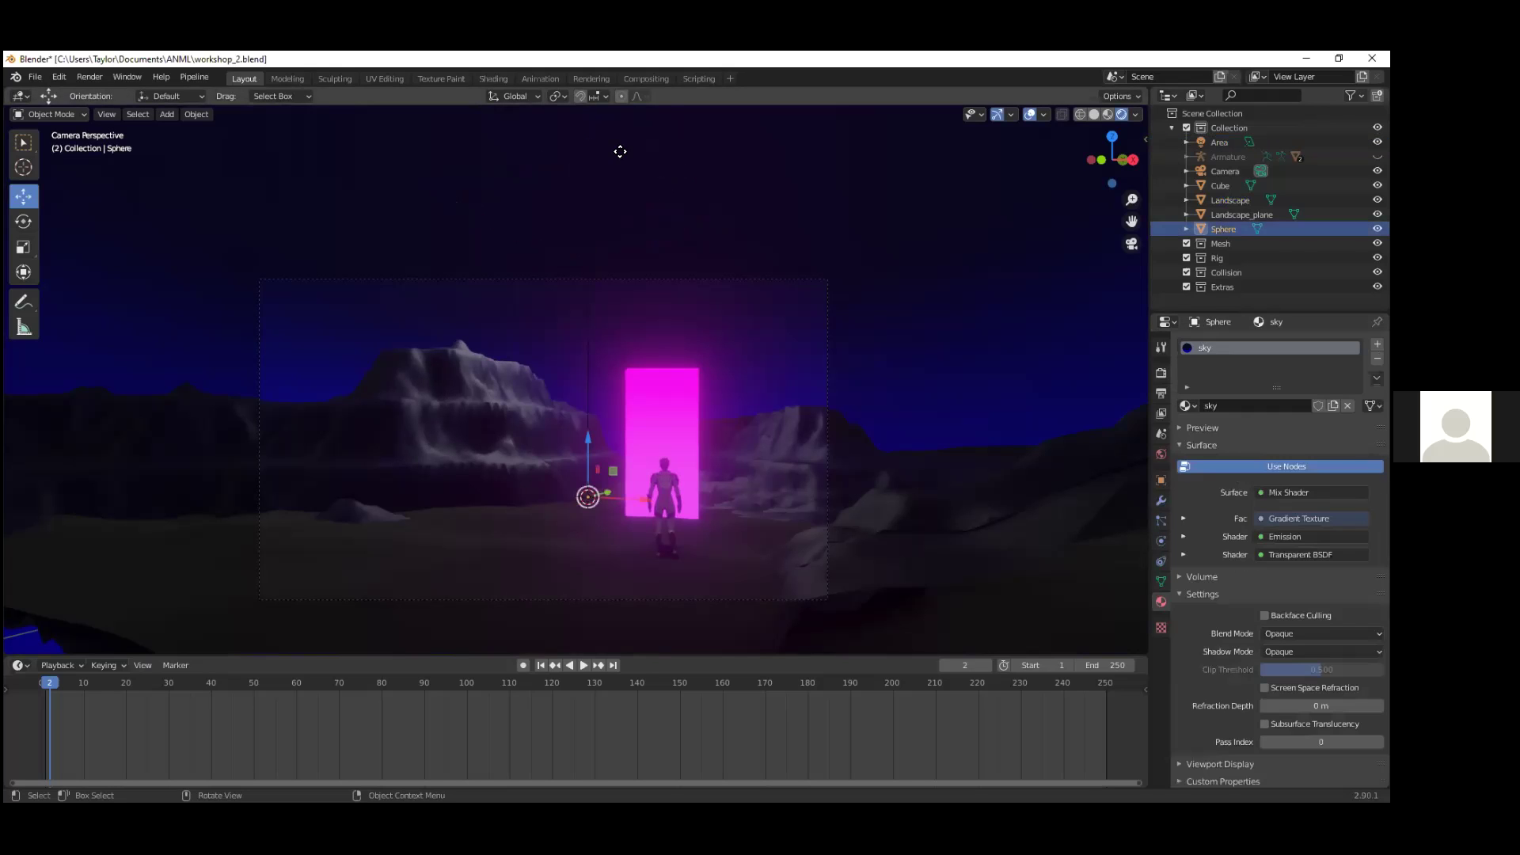
click(620, 150)
drag(671, 119, 733, 241)
mouse_move(581, 148)
mouse_down()
mouse_move(587, 197)
mouse_move(599, 160)
mouse_up()
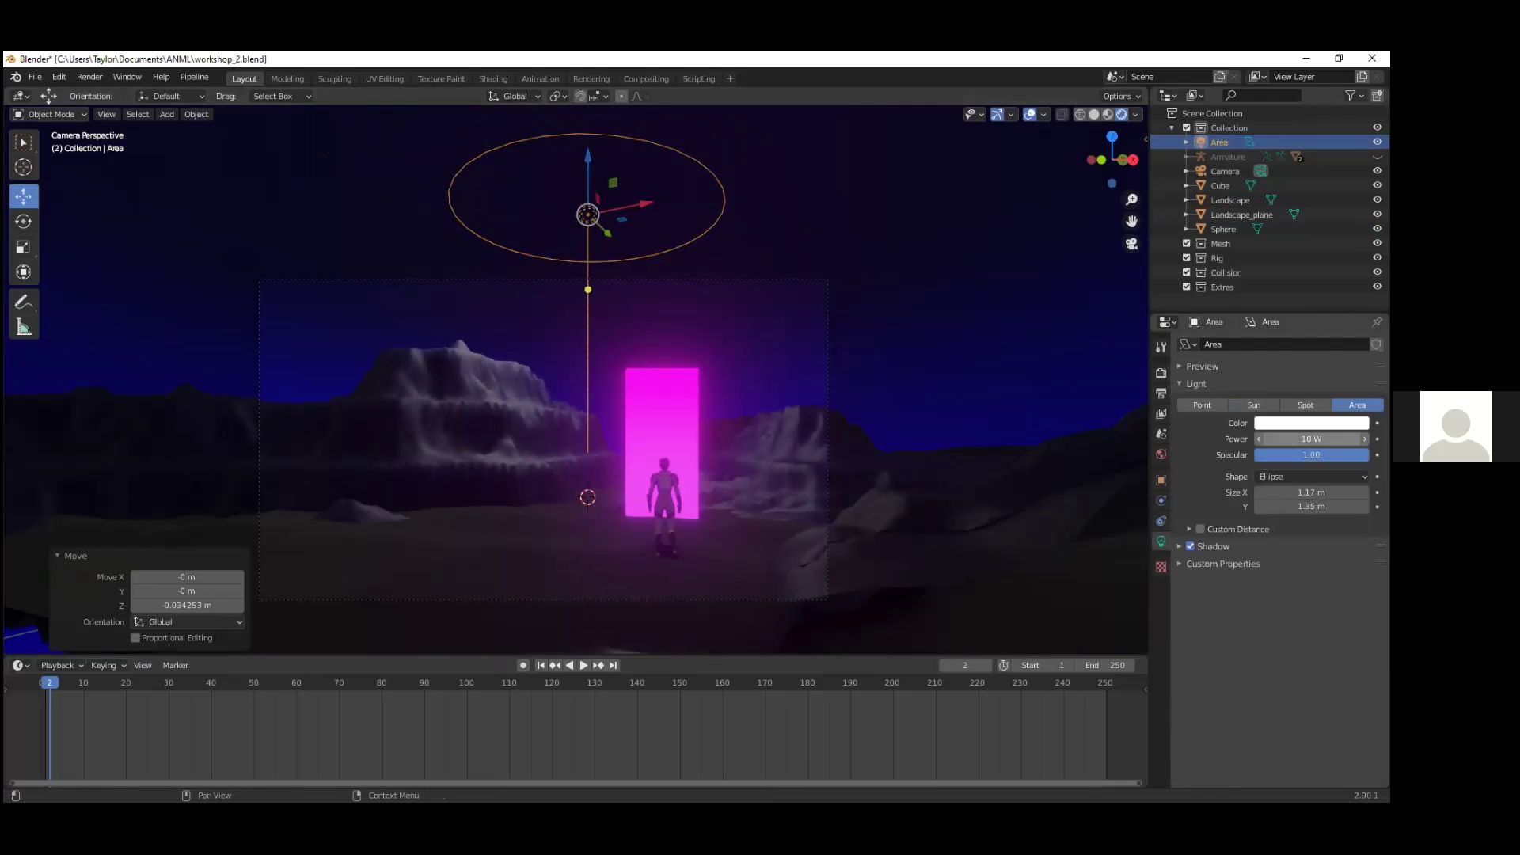
Step: Change the area light's color to a light pink
click(1310, 422)
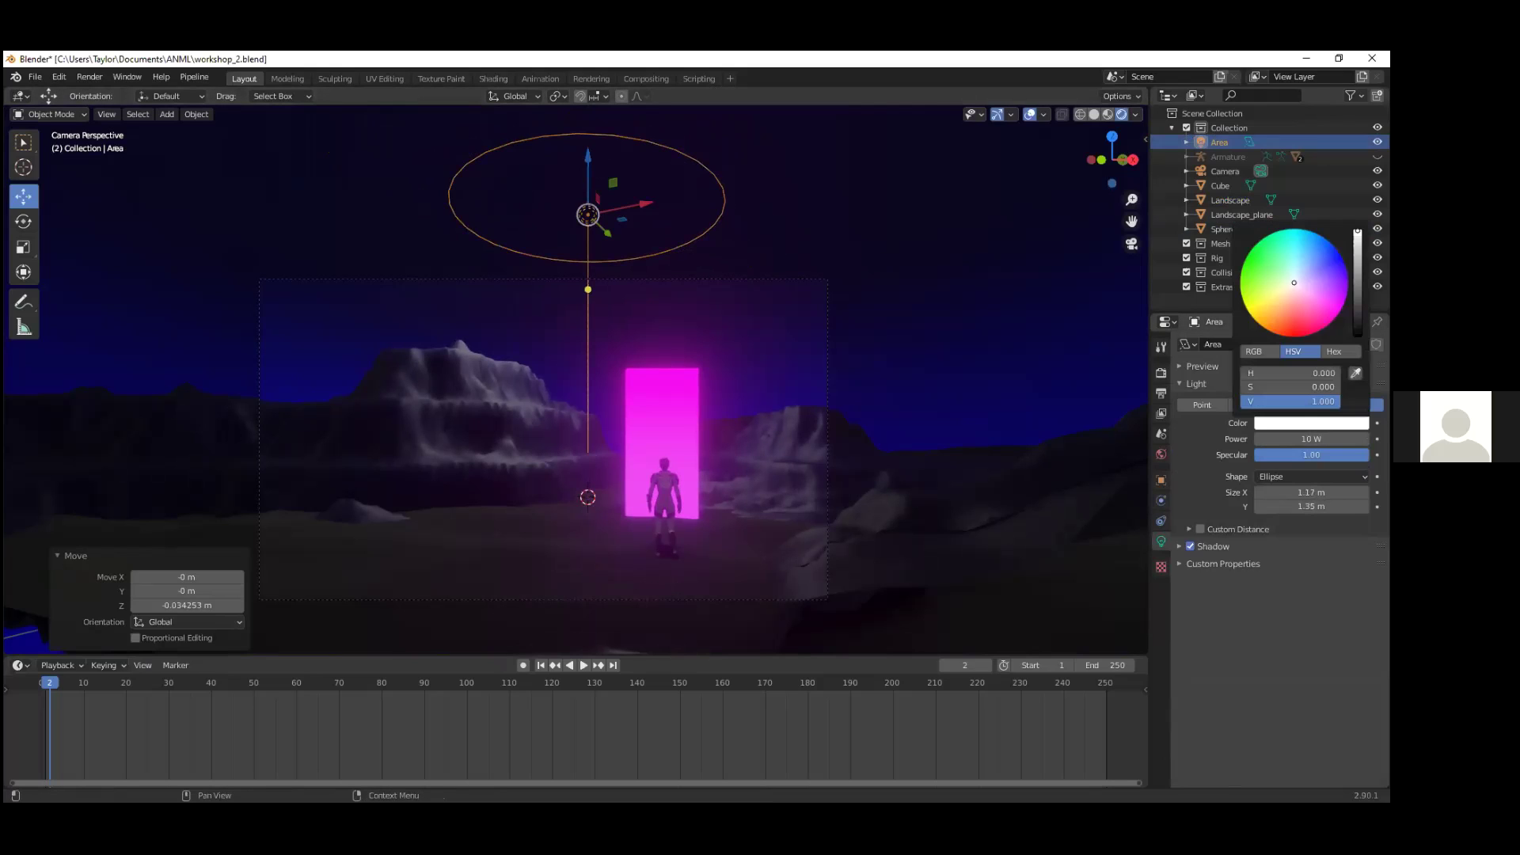
click(1312, 268)
mouse_move(1312, 268)
mouse_down()
mouse_move(1267, 238)
mouse_move(1284, 304)
mouse_move(1321, 329)
mouse_move(1322, 265)
mouse_move(1299, 307)
mouse_up()
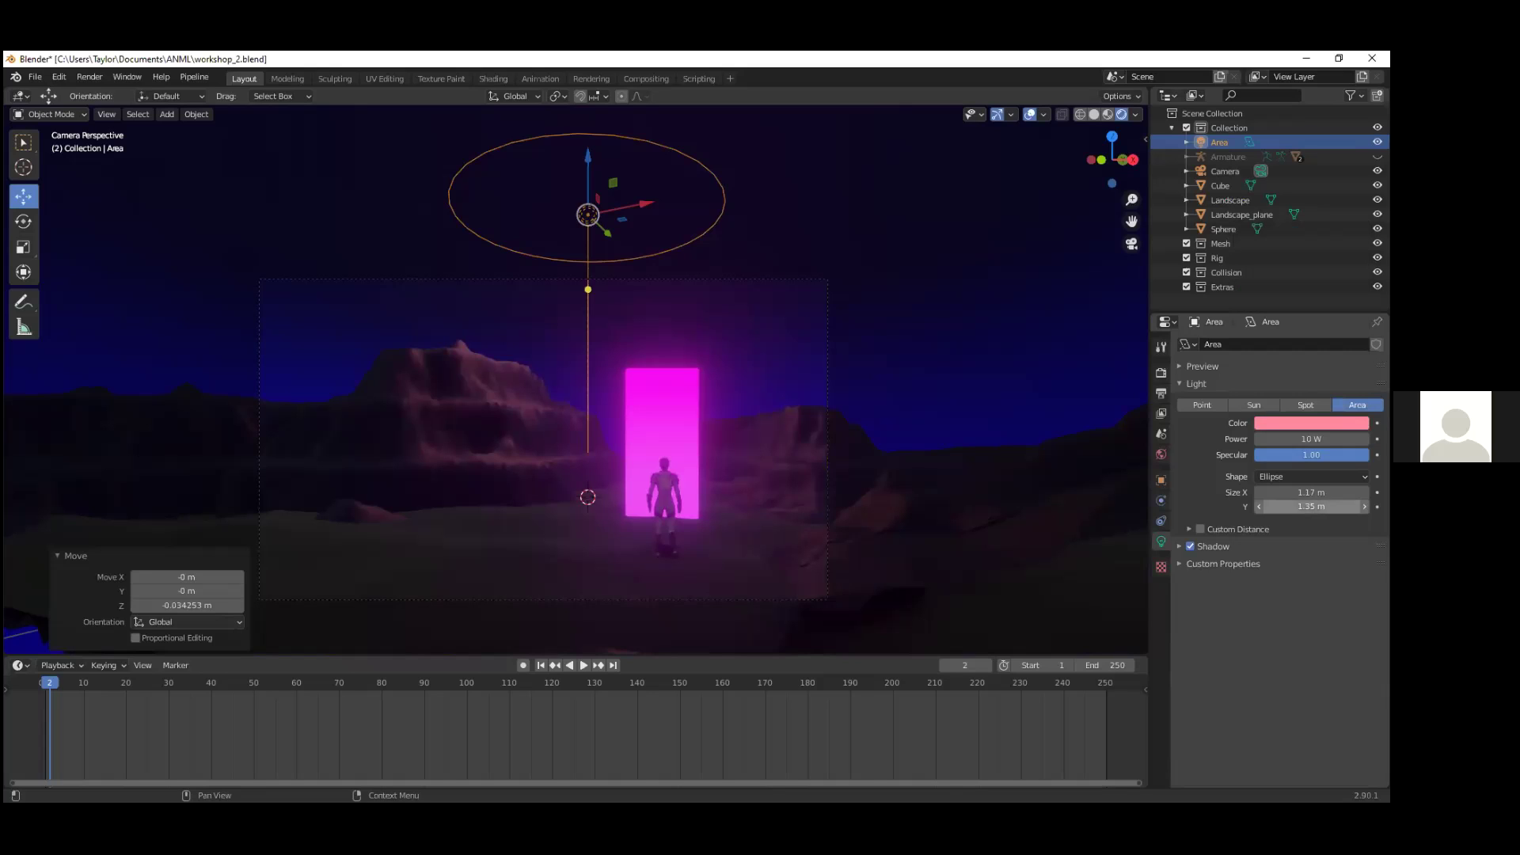
Step: Set the area light's Specular to 1.50 and its Power to 5 W
click(1311, 454)
text(1)
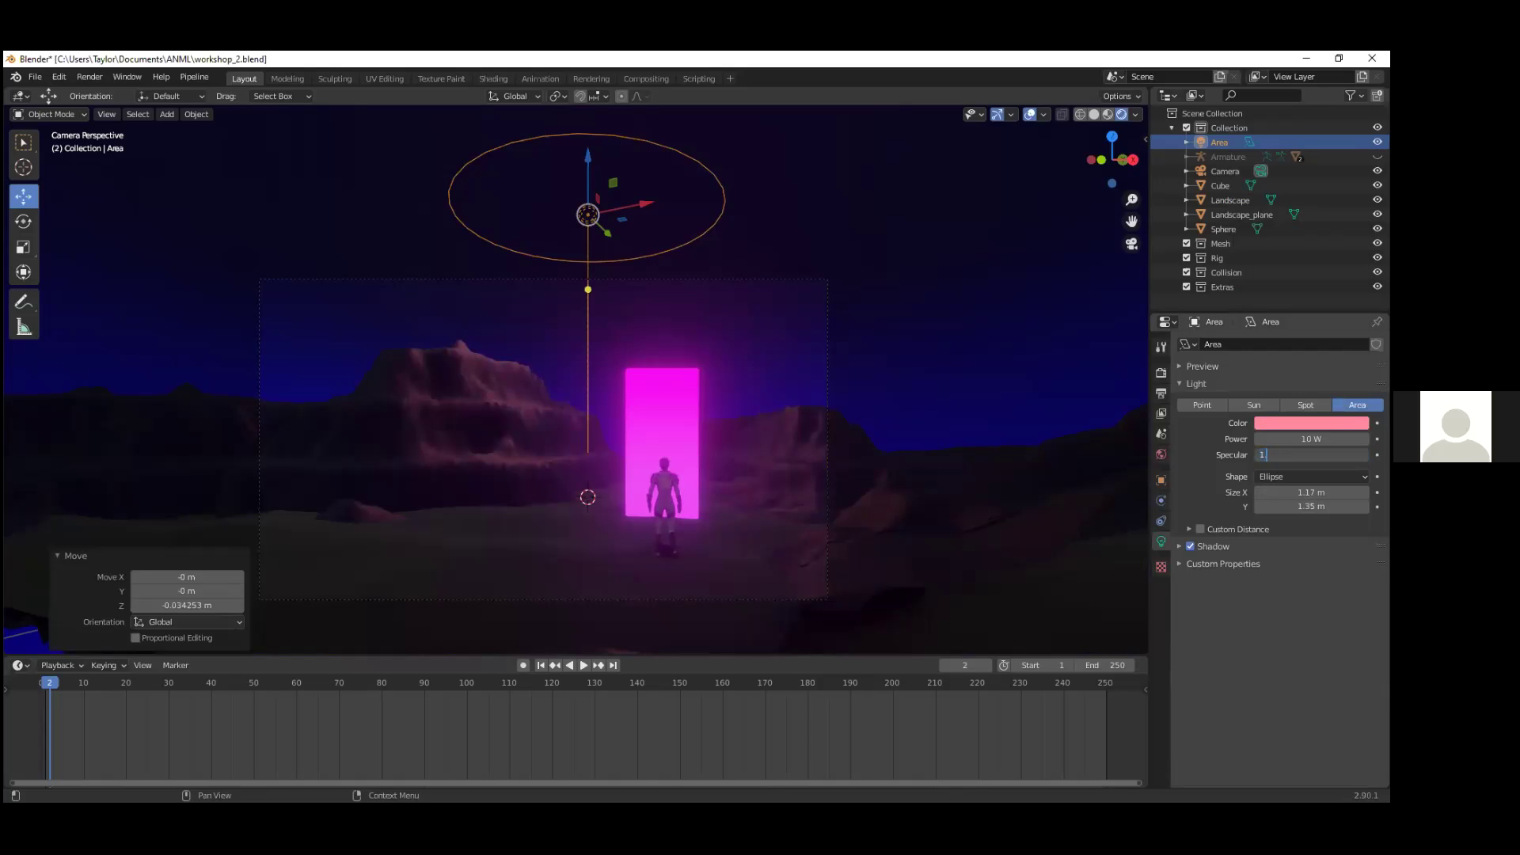
text(.50)
key(Return)
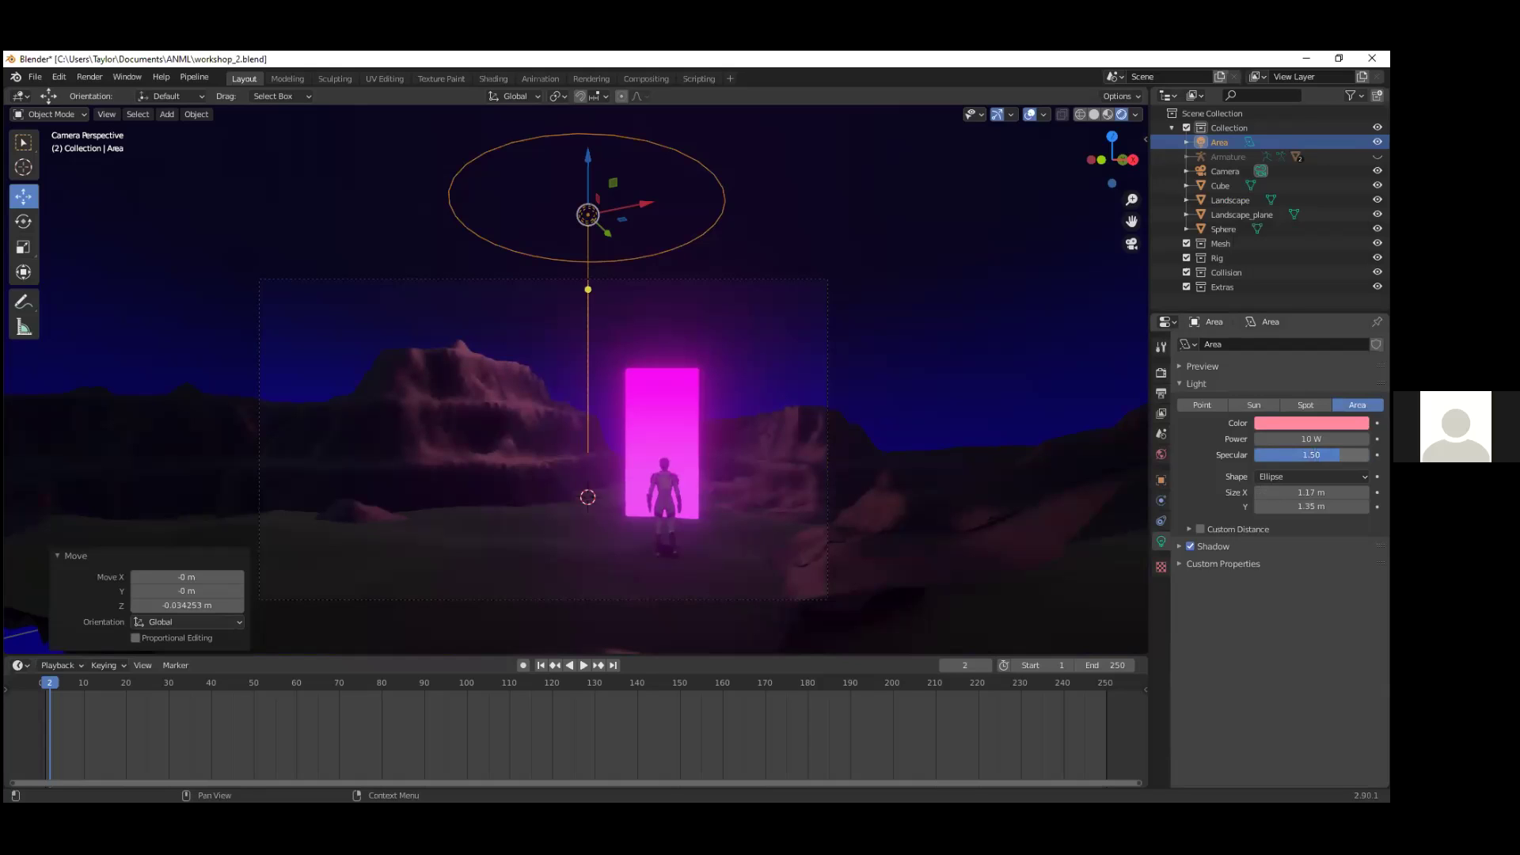
mouse_move(1311, 438)
mouse_down()
mouse_move(1330, 439)
mouse_move(1283, 438)
mouse_move(1302, 439)
mouse_up()
Step: Hide the sky Sphere and move the area light down about 0.27 m and about 0.80 m along Y
drag(582, 161, 640, 213)
middle_drag(850, 274, 832, 310)
scroll(847, 315, down, 5)
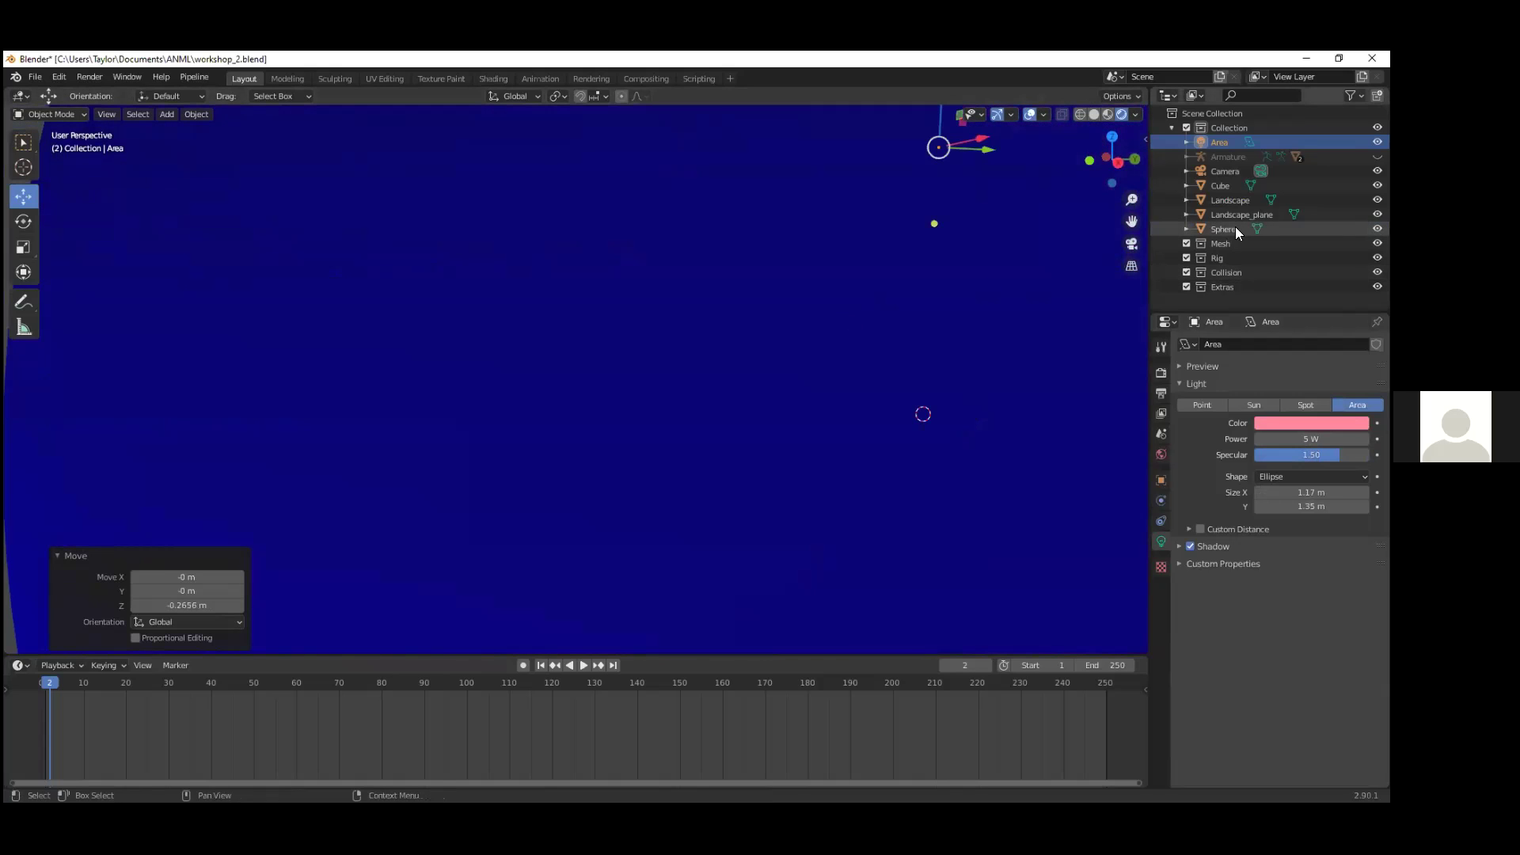
click(1377, 229)
scroll(993, 232, down, 2)
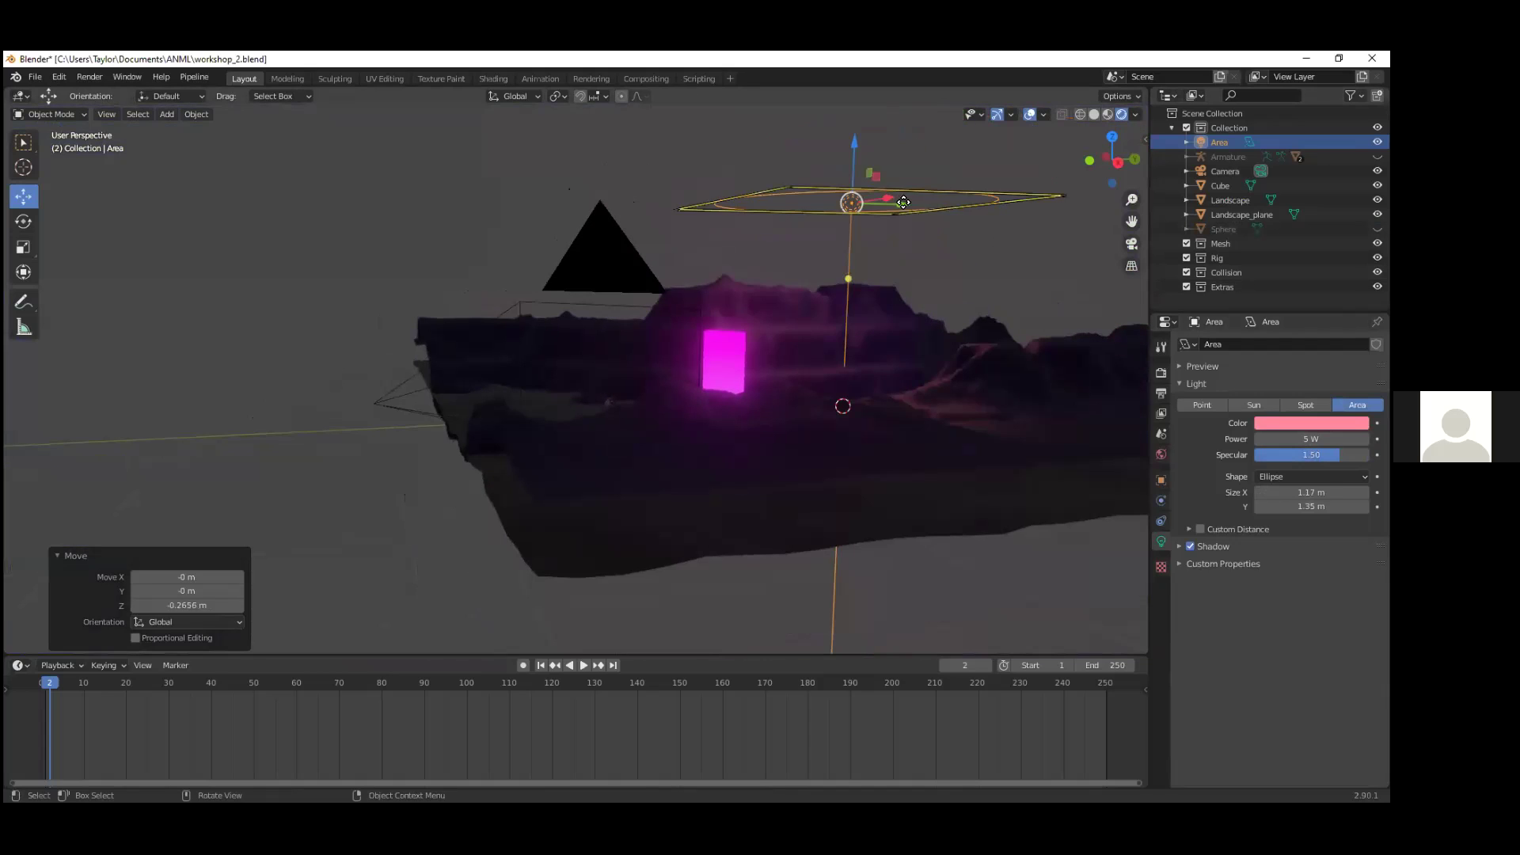
drag(903, 202, 1056, 196)
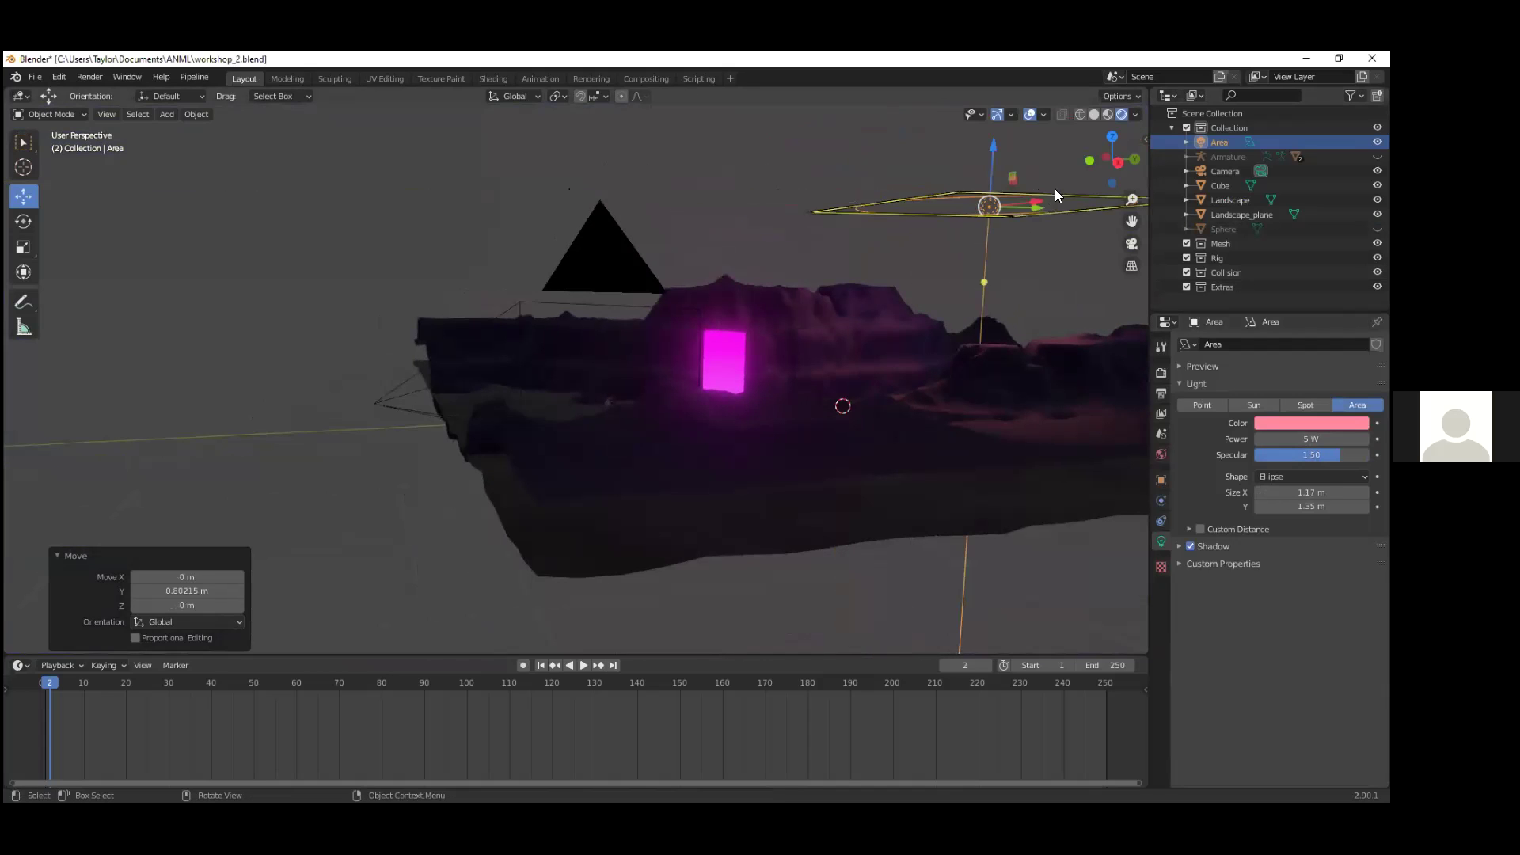
Step: Rotate the area light about -21.8° around X and refine its tilt while looking through the camera
click(19, 223)
drag(947, 189, 952, 173)
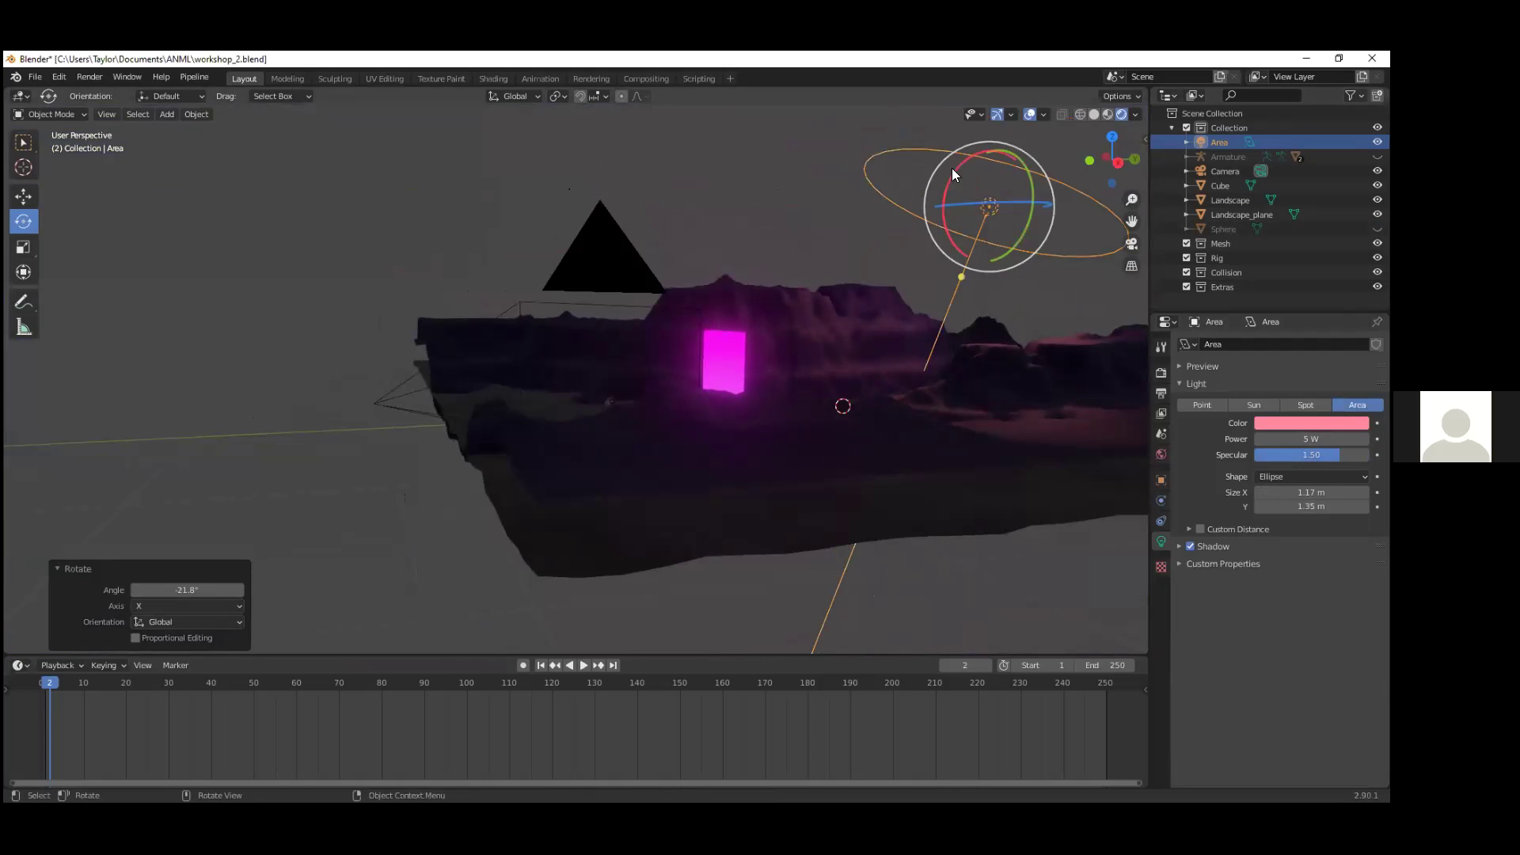
key(KP_0)
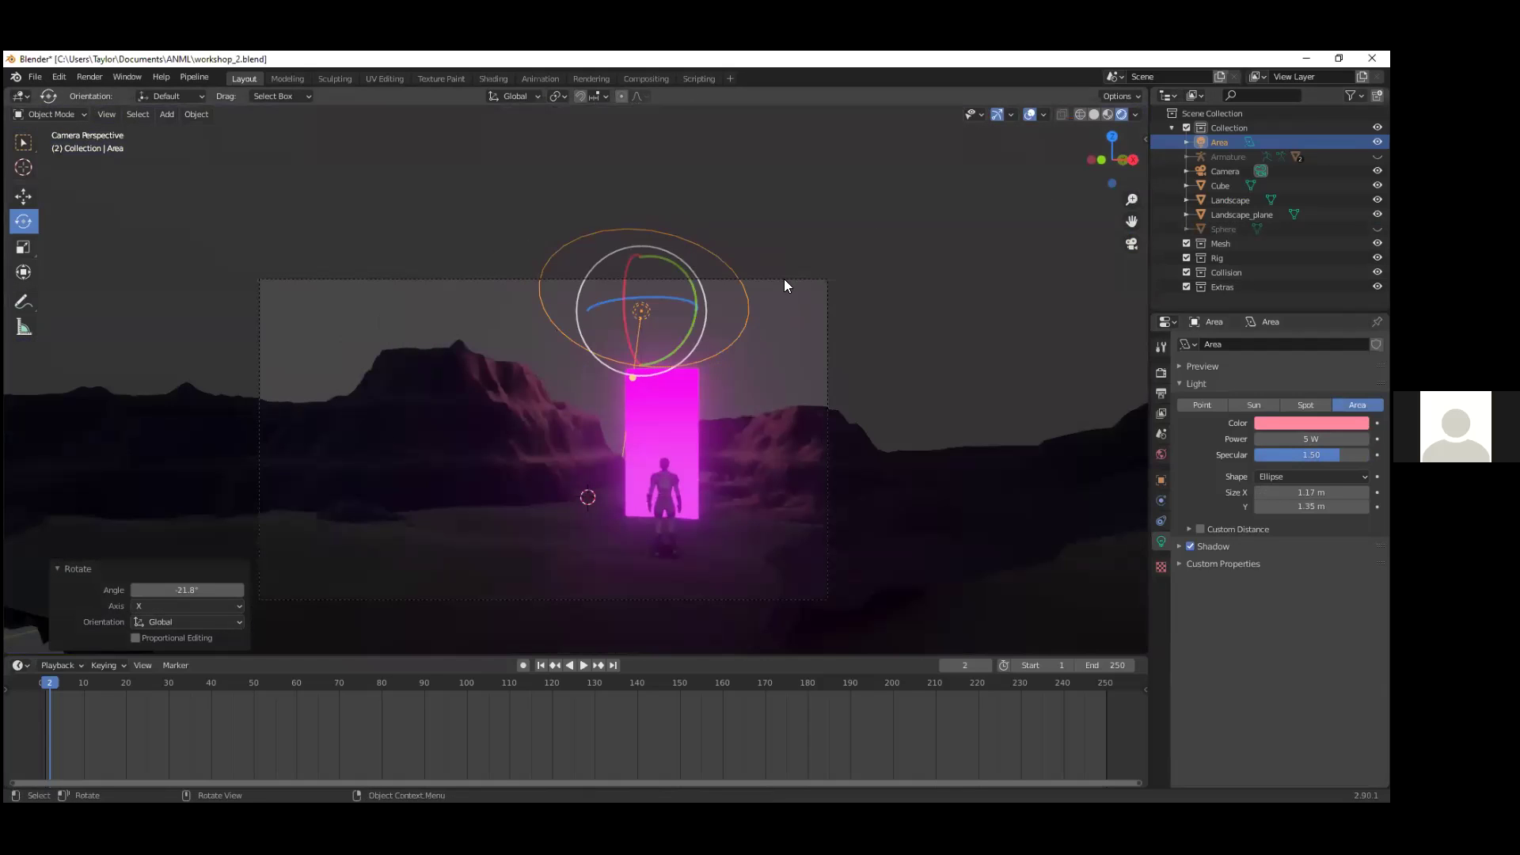
drag(626, 268, 712, 168)
Step: Raise the area light above the camera frame, deselect it and save the file
click(19, 196)
click(864, 235)
key(ctrl+s)
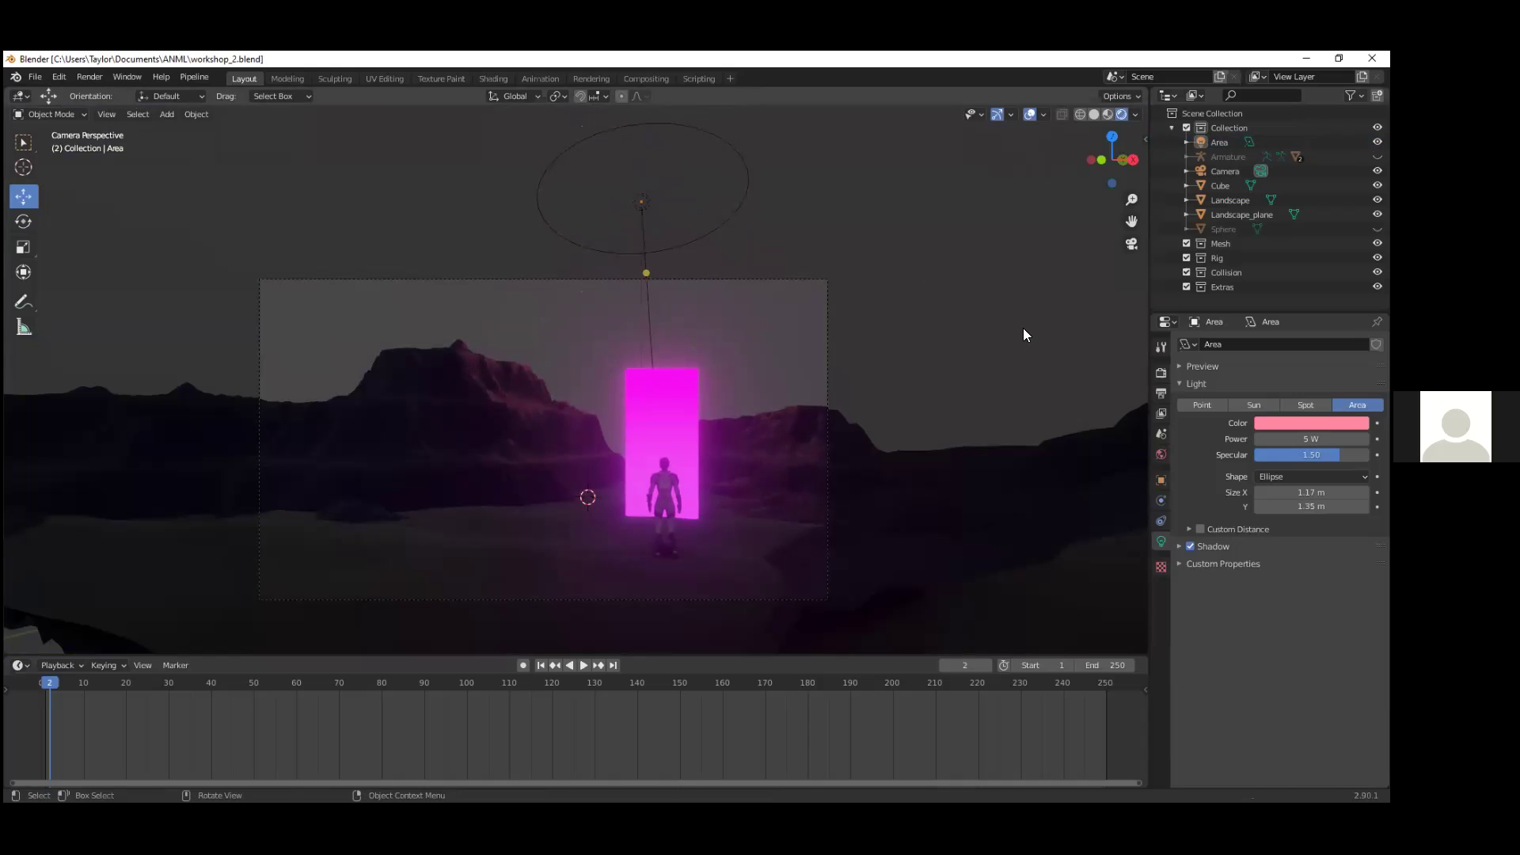
Step: Add a cube at the world origin and flatten it along Z to a scale factor of about 0.096
middle_drag(882, 328, 903, 345)
scroll(901, 346, down, 6)
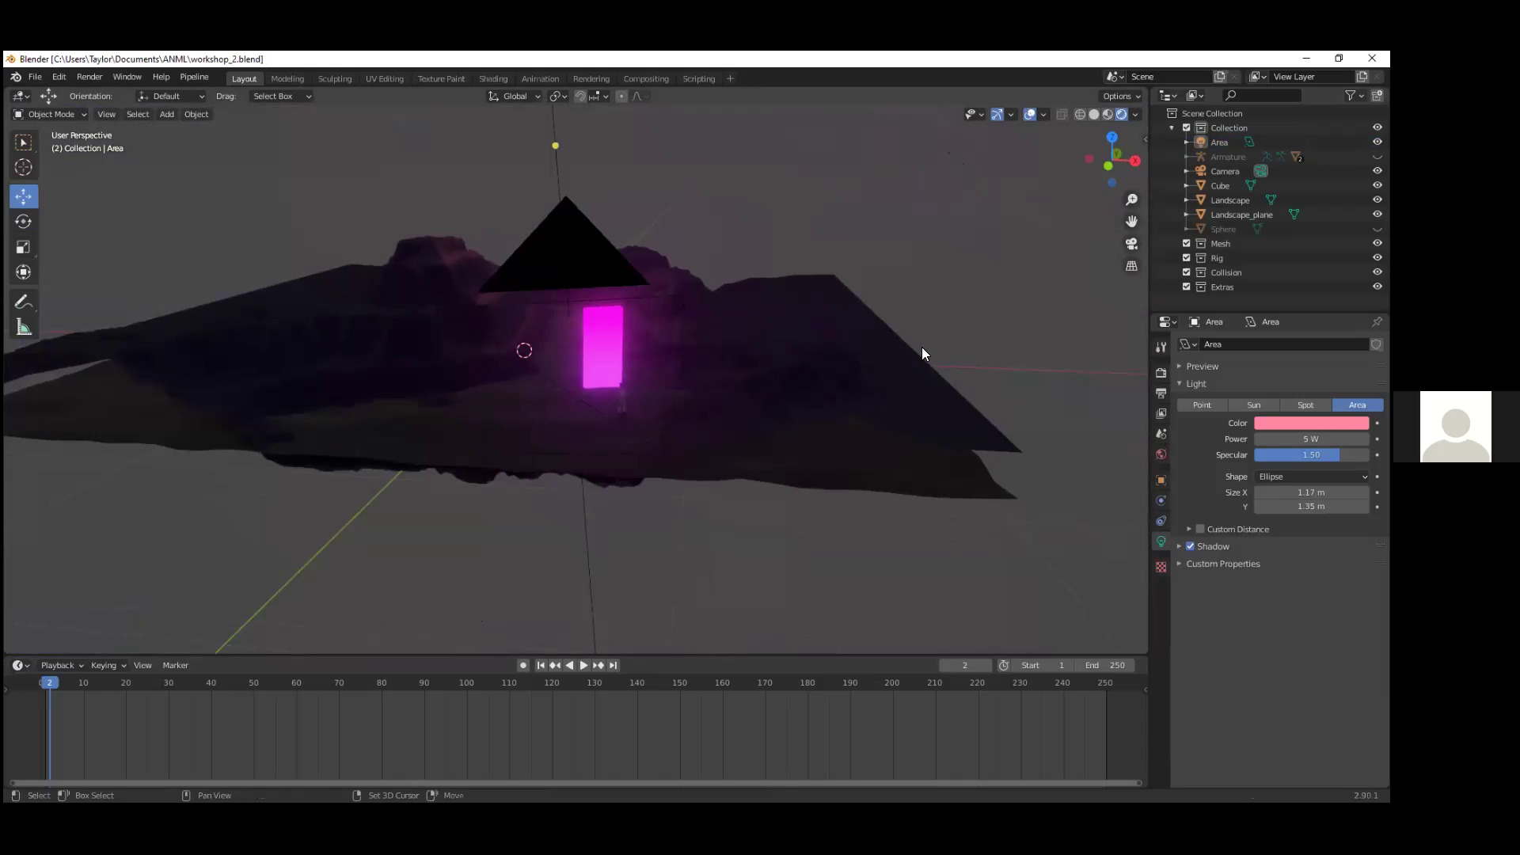
key(shift+a)
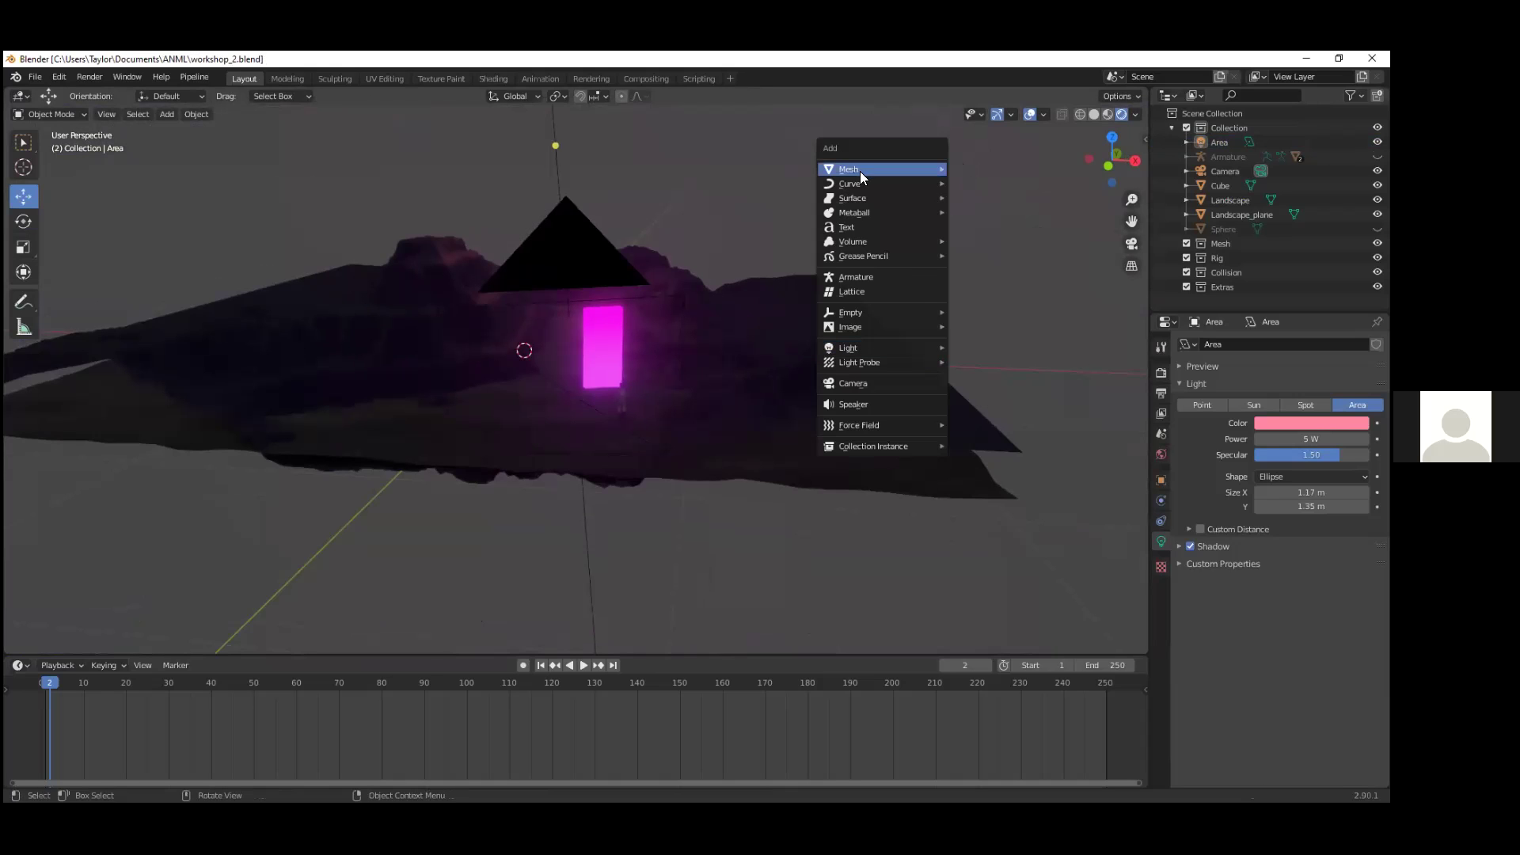
mouse_move(860, 170)
click(993, 186)
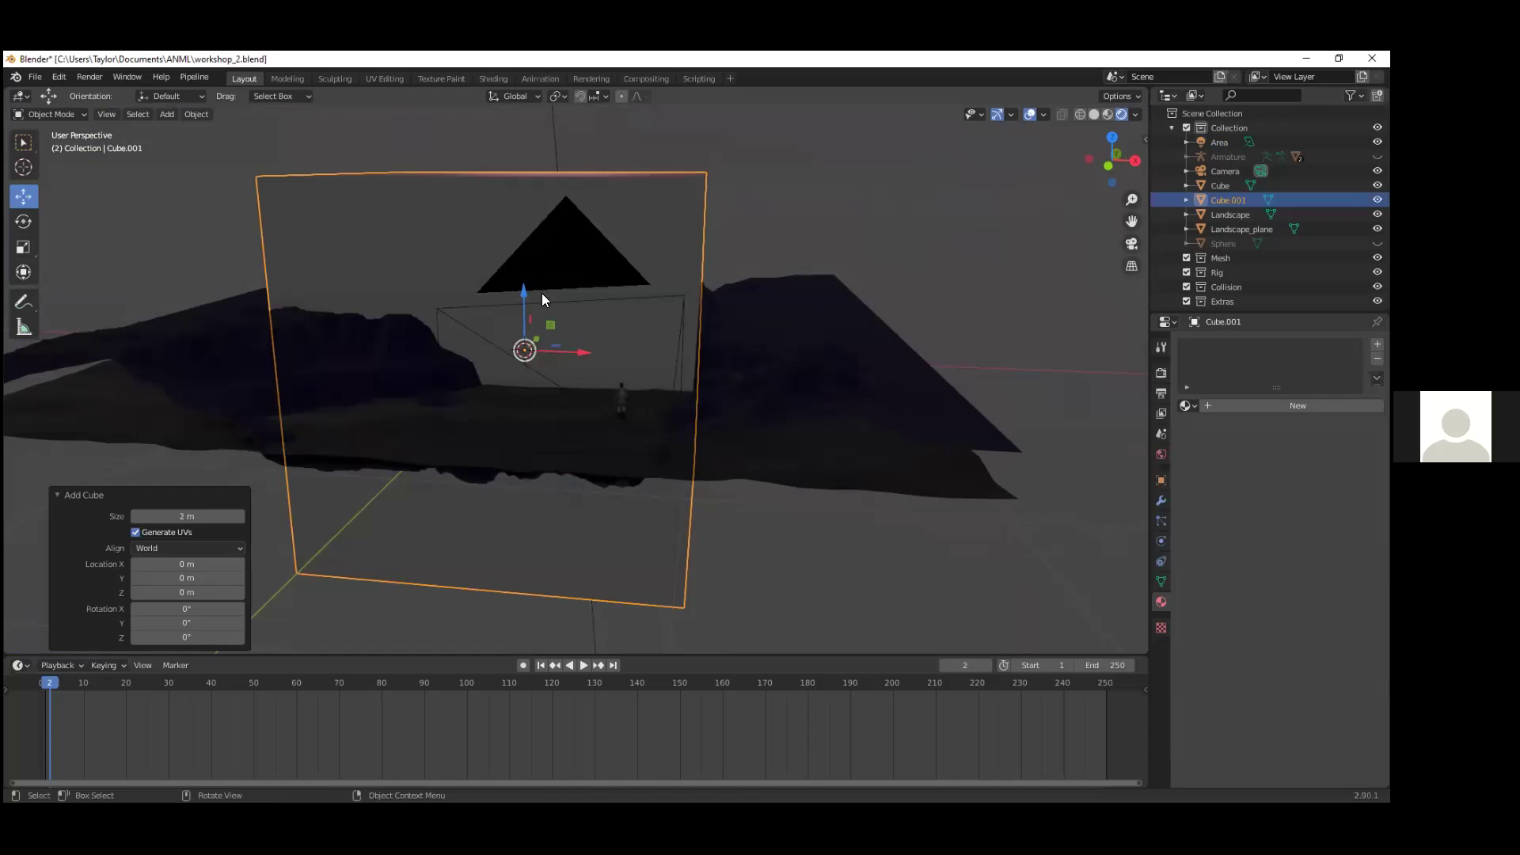
key(s)
key(z)
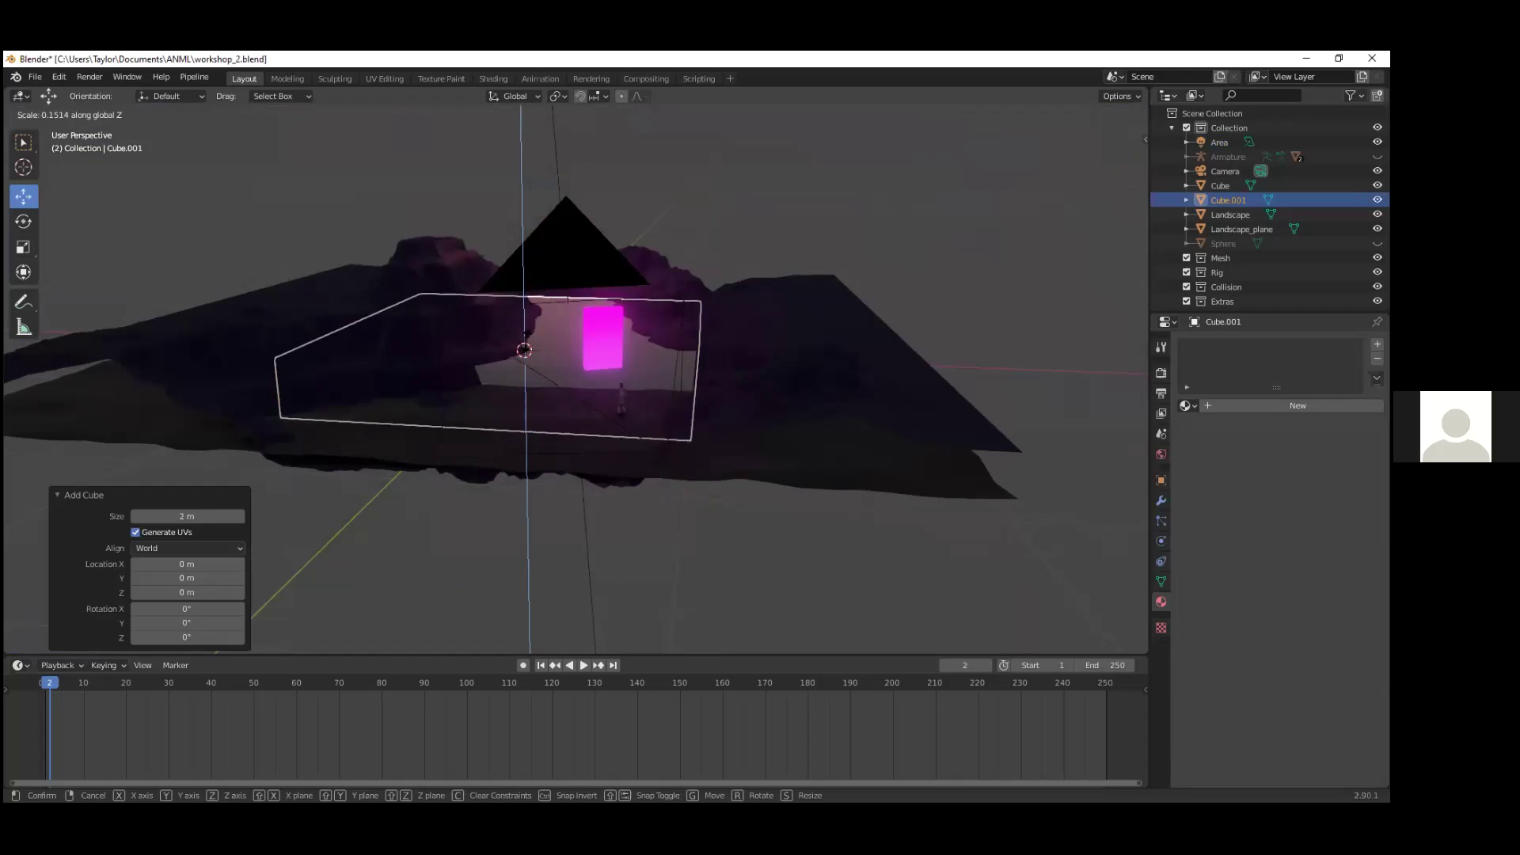
click(526, 348)
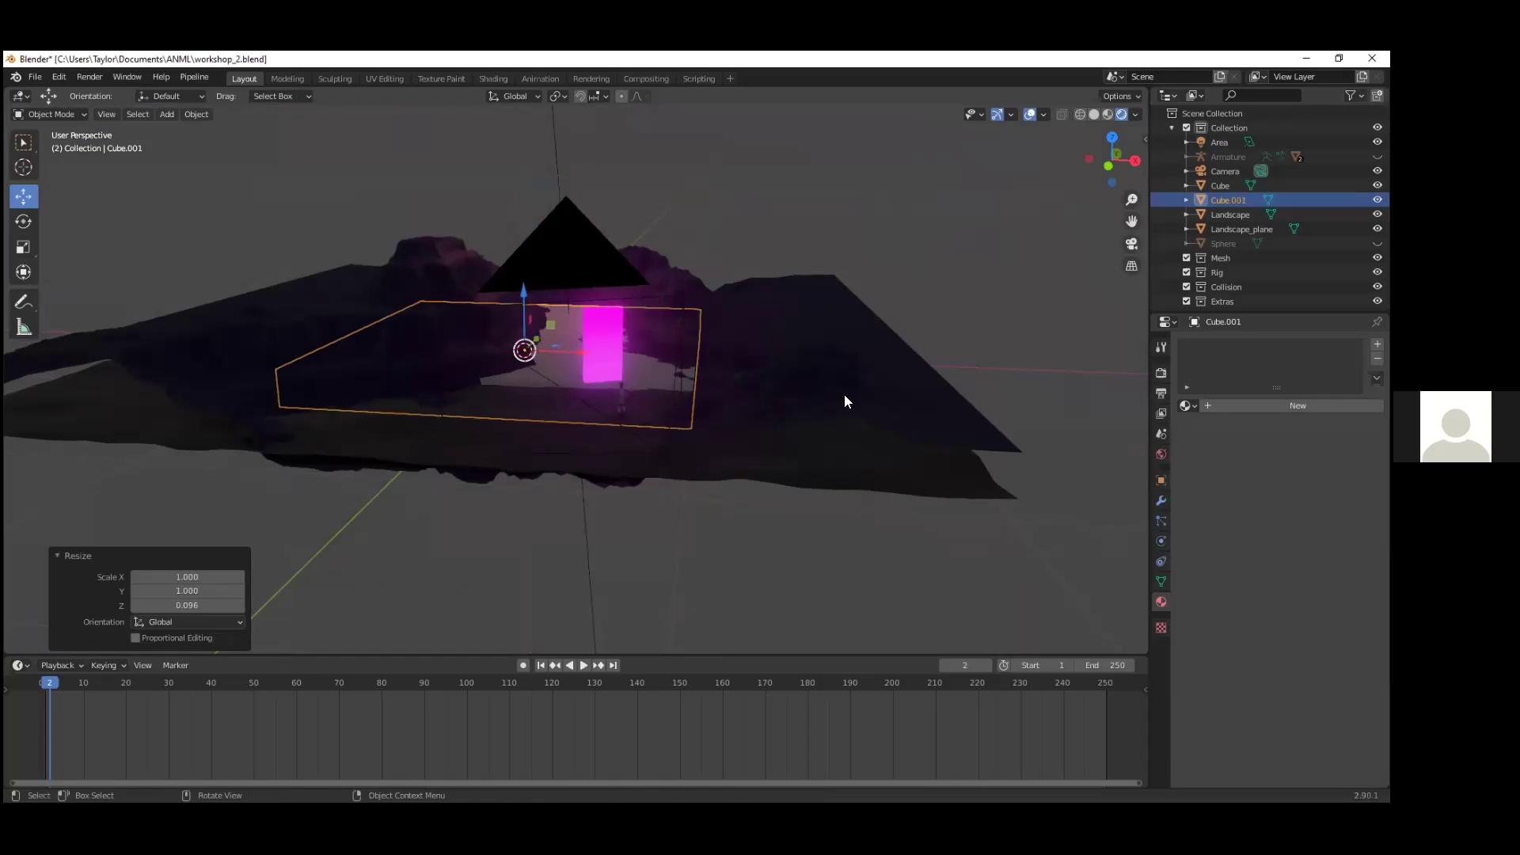
Step: Scale the flattened cube uniformly by 2 and thin it along Z by a factor of about 0.227
text(s2)
key(Return)
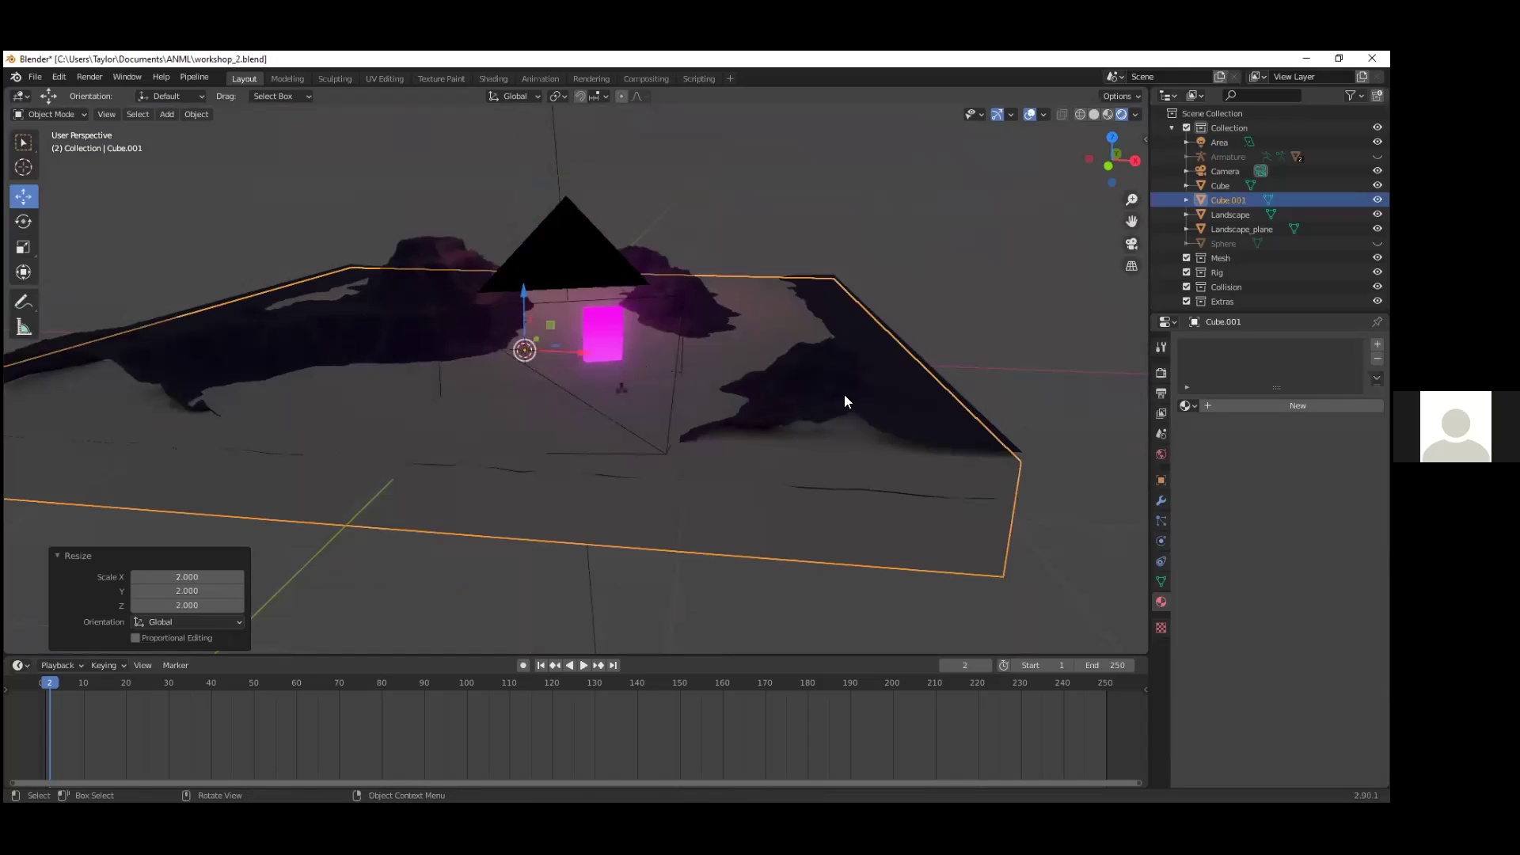
scroll(791, 328, down, 3)
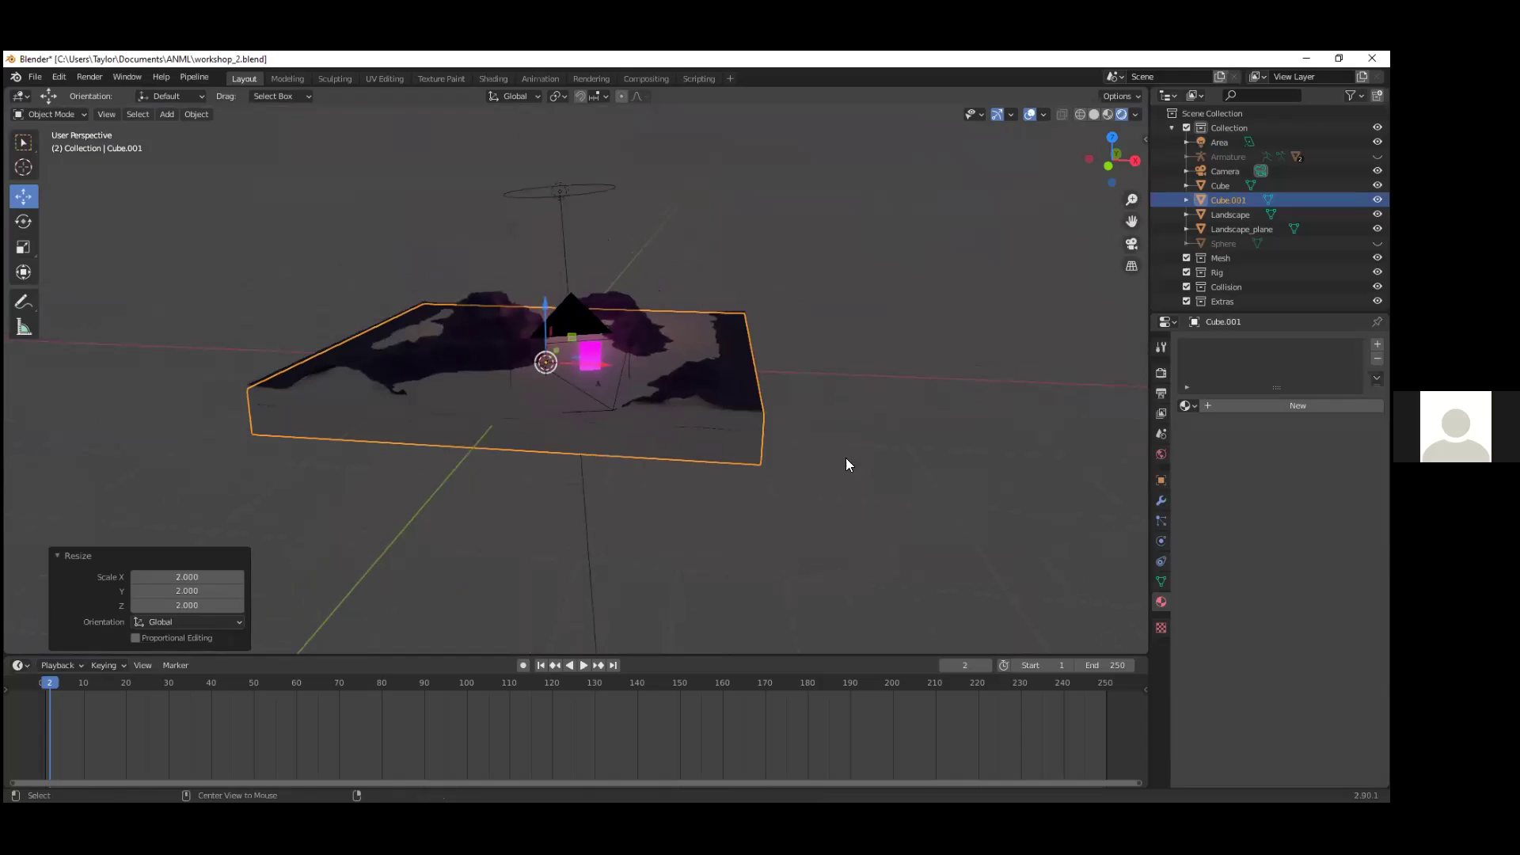
key(Right)
middle_drag(835, 433, 589, 398)
key(s)
key(z)
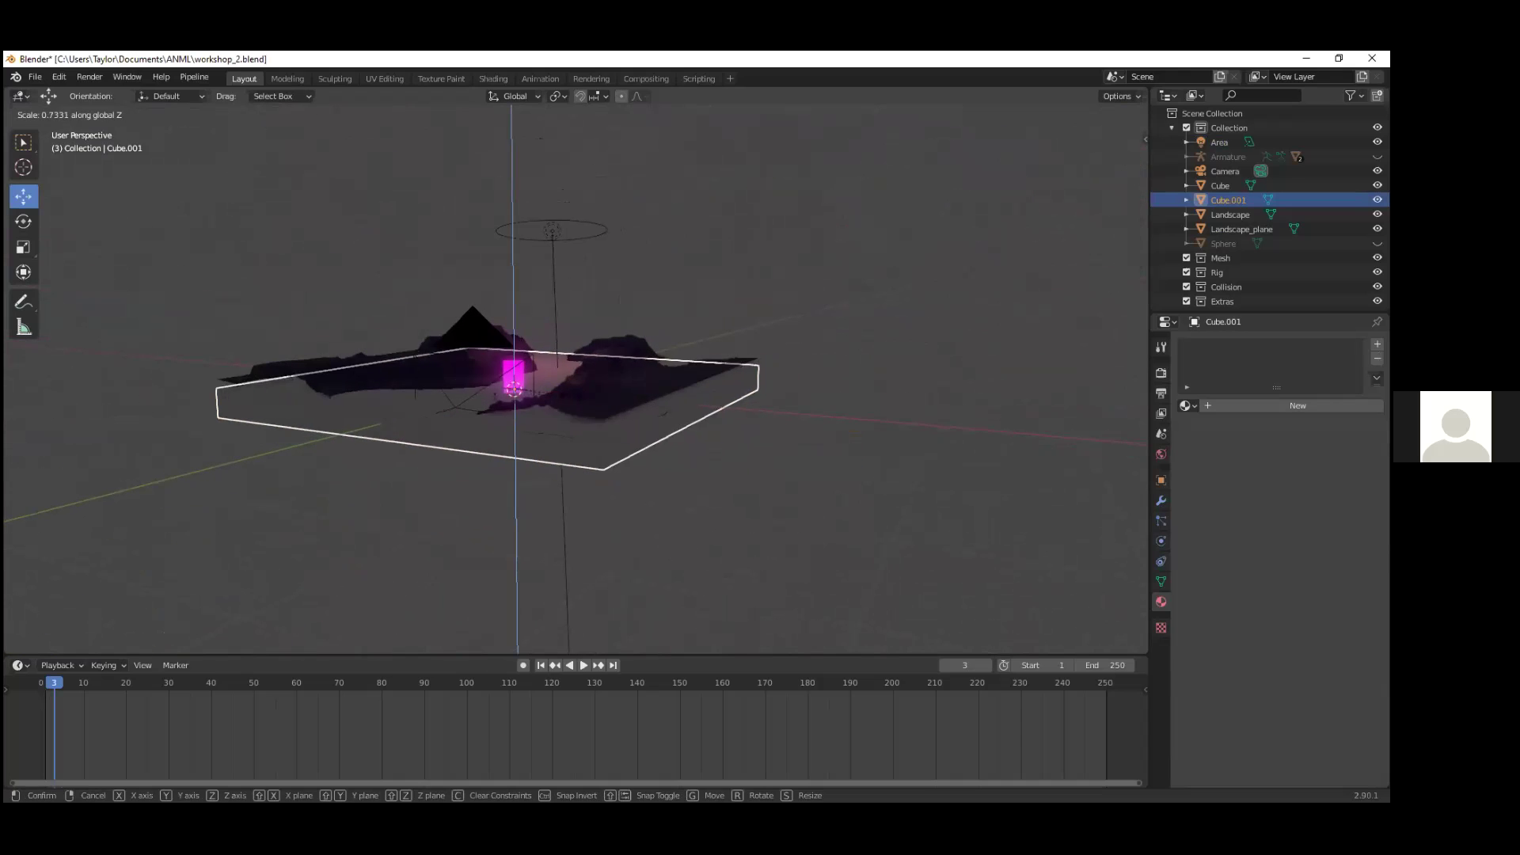
click(521, 388)
Step: In the left side view, adjust the flat cube's height along Z so it sits within the base of the landscape
scroll(660, 443, up, 5)
middle_drag(722, 464, 703, 563)
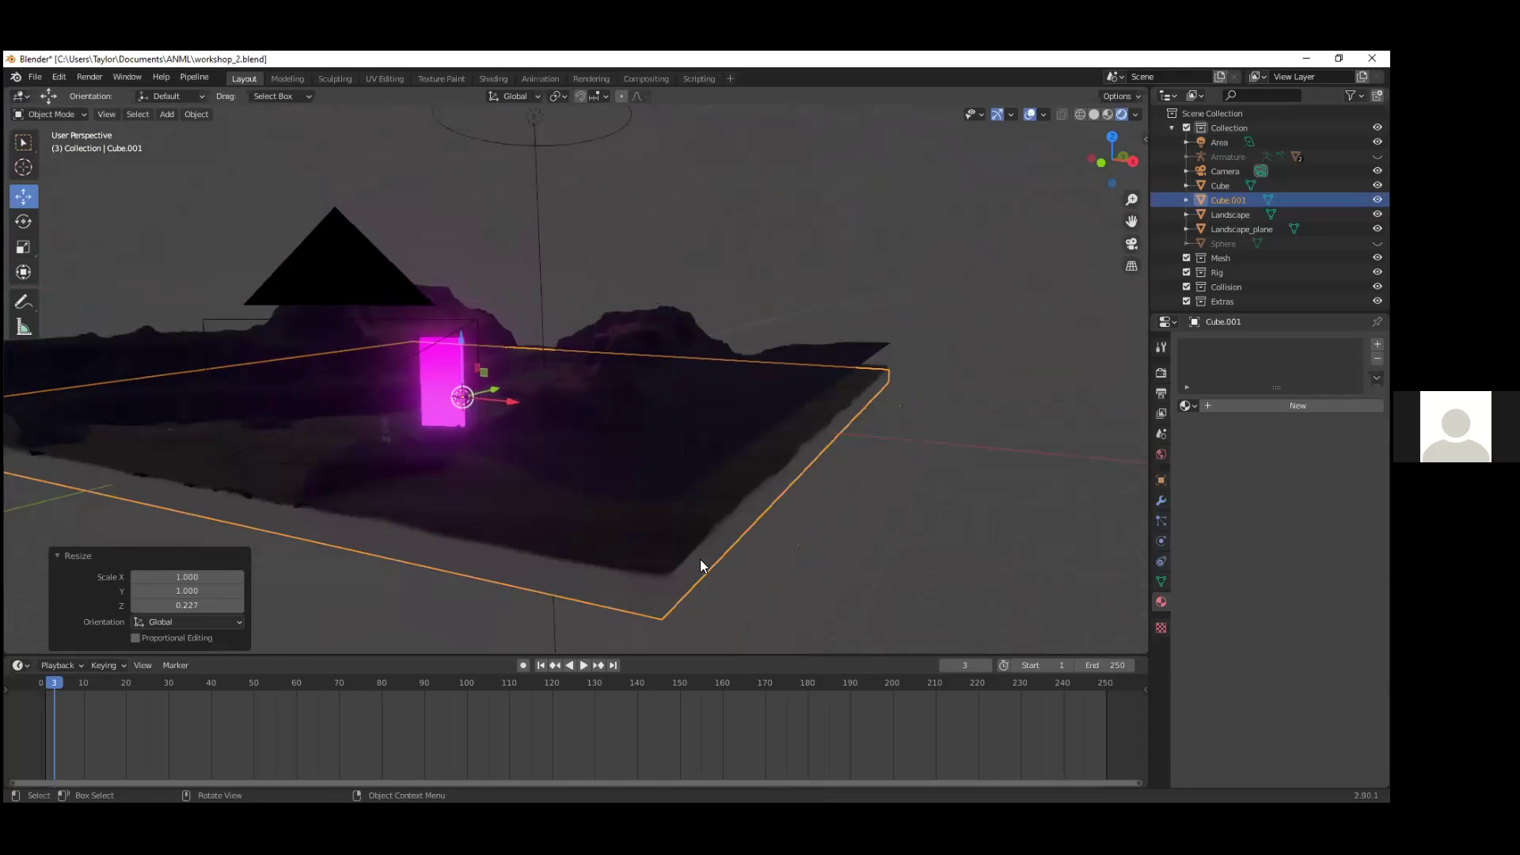
key(ctrl+KP_3)
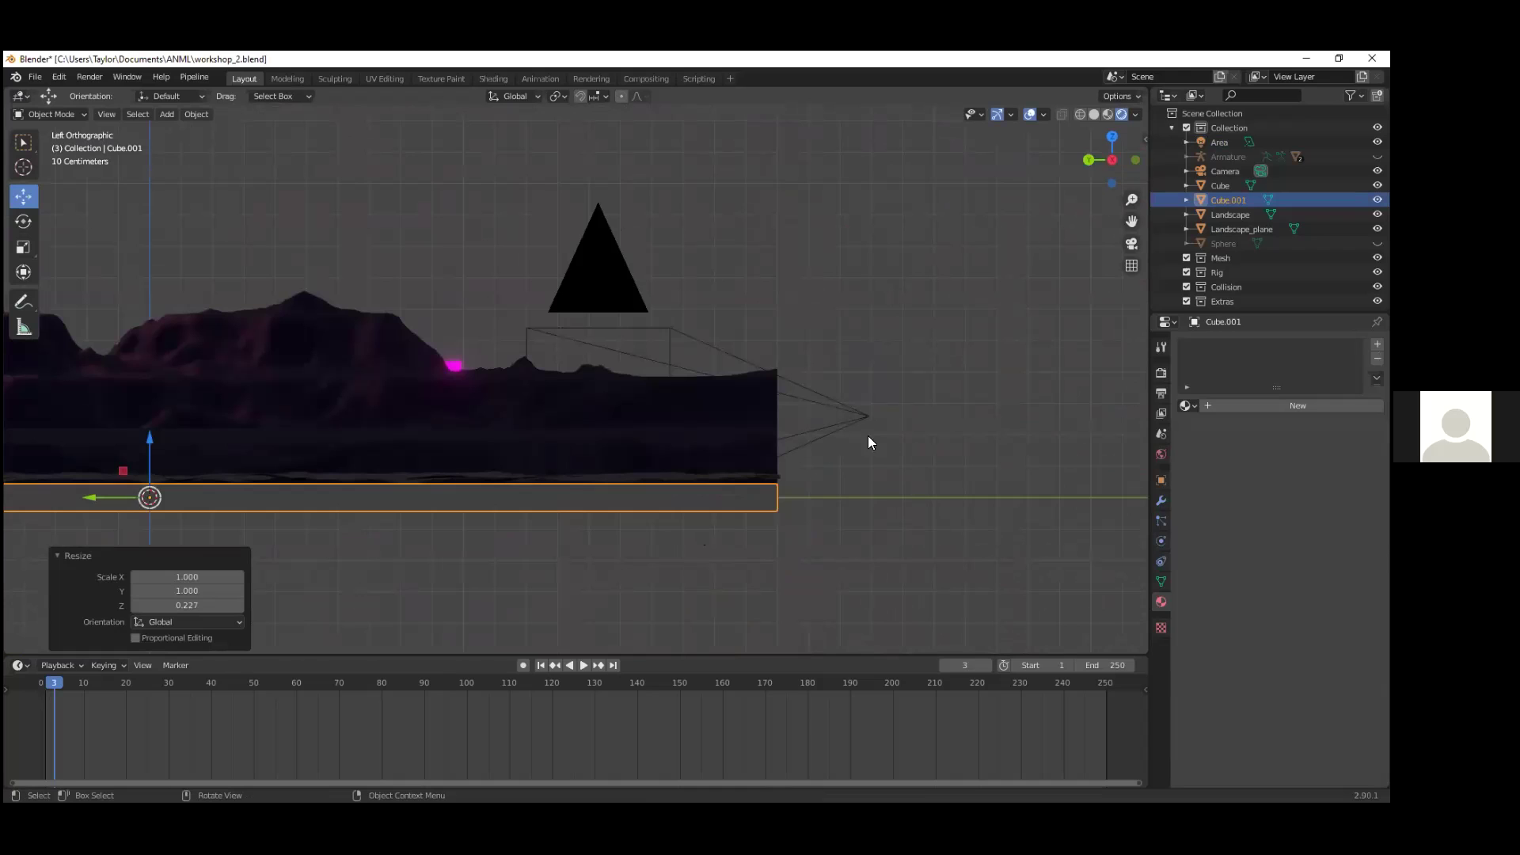
drag(154, 432, 175, 392)
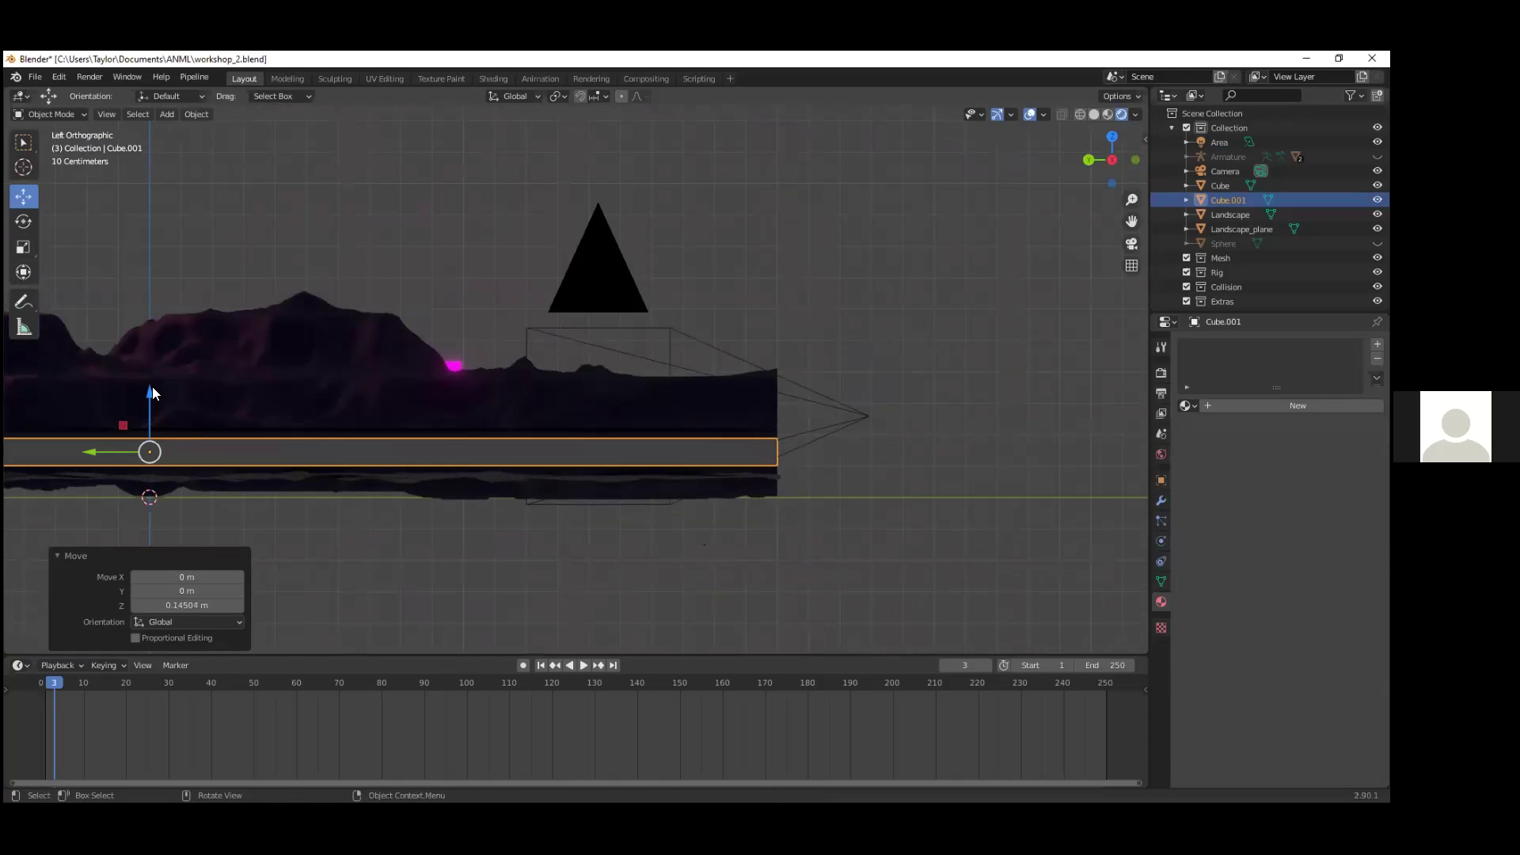
key(g)
key(z)
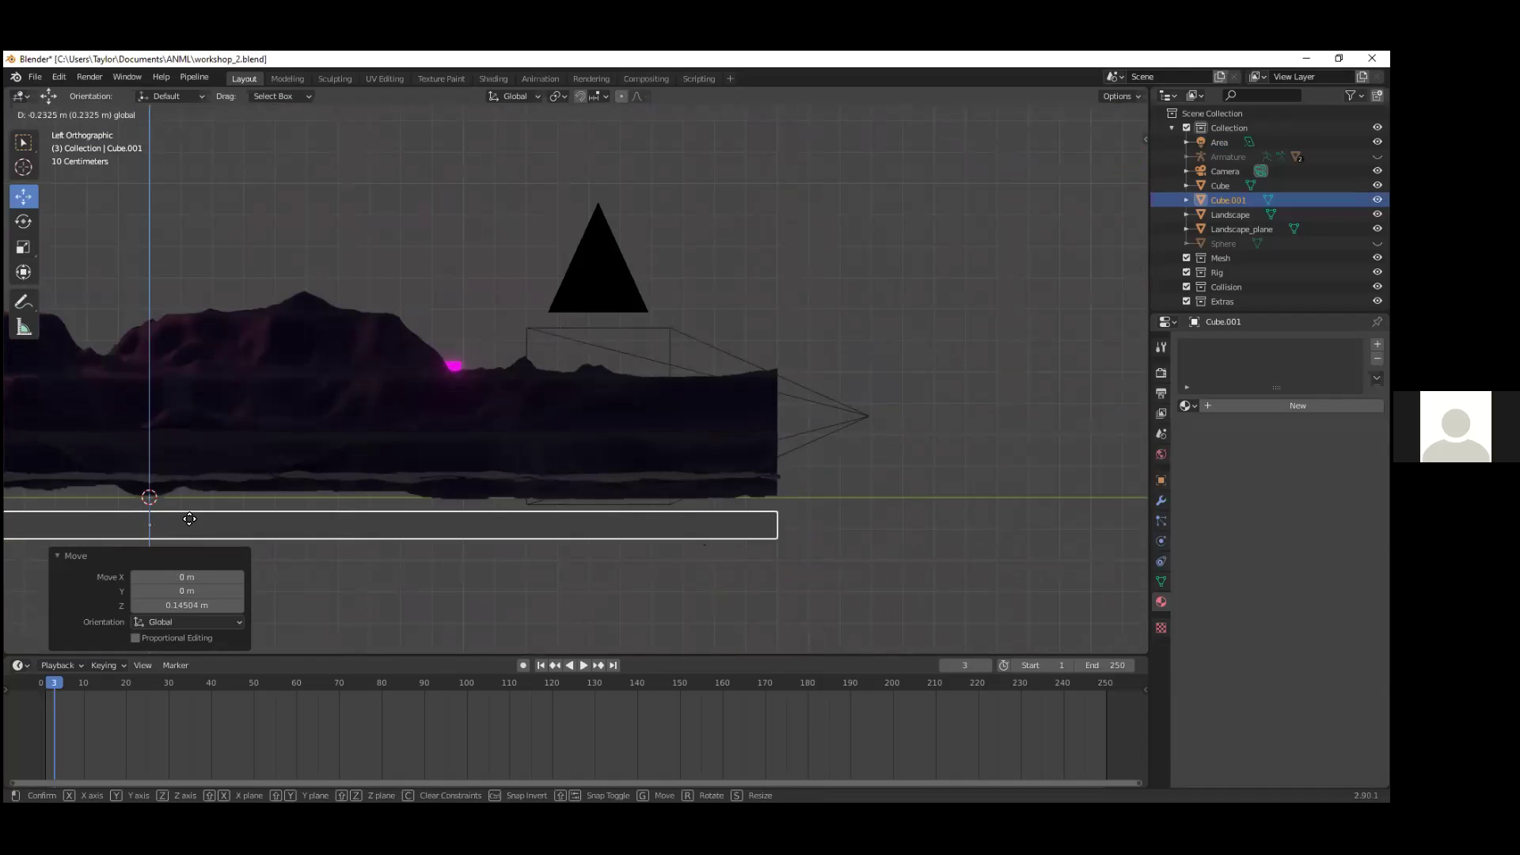
click(561, 473)
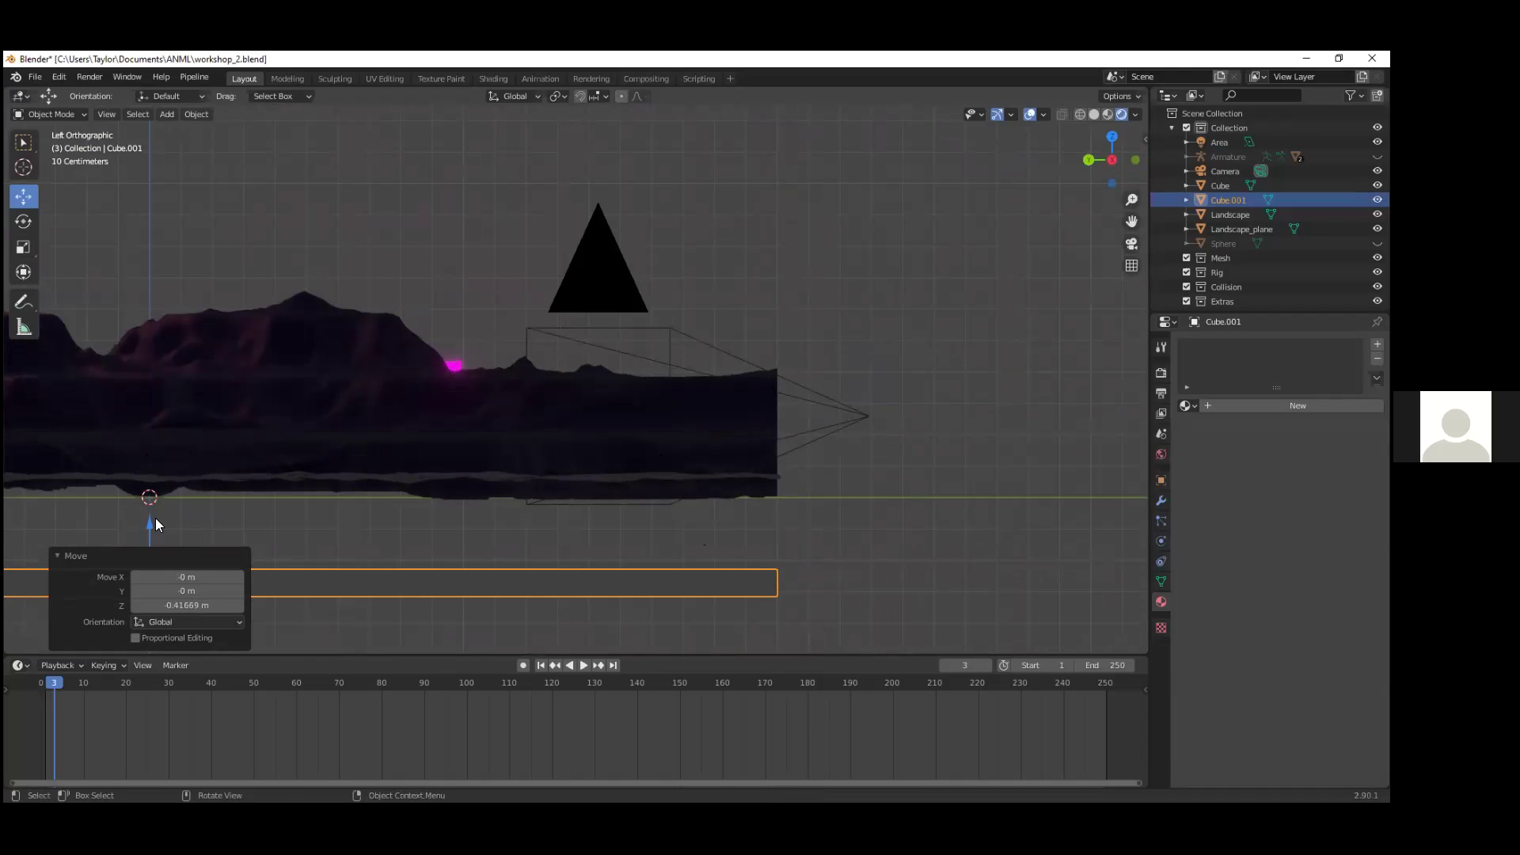
drag(151, 521, 164, 412)
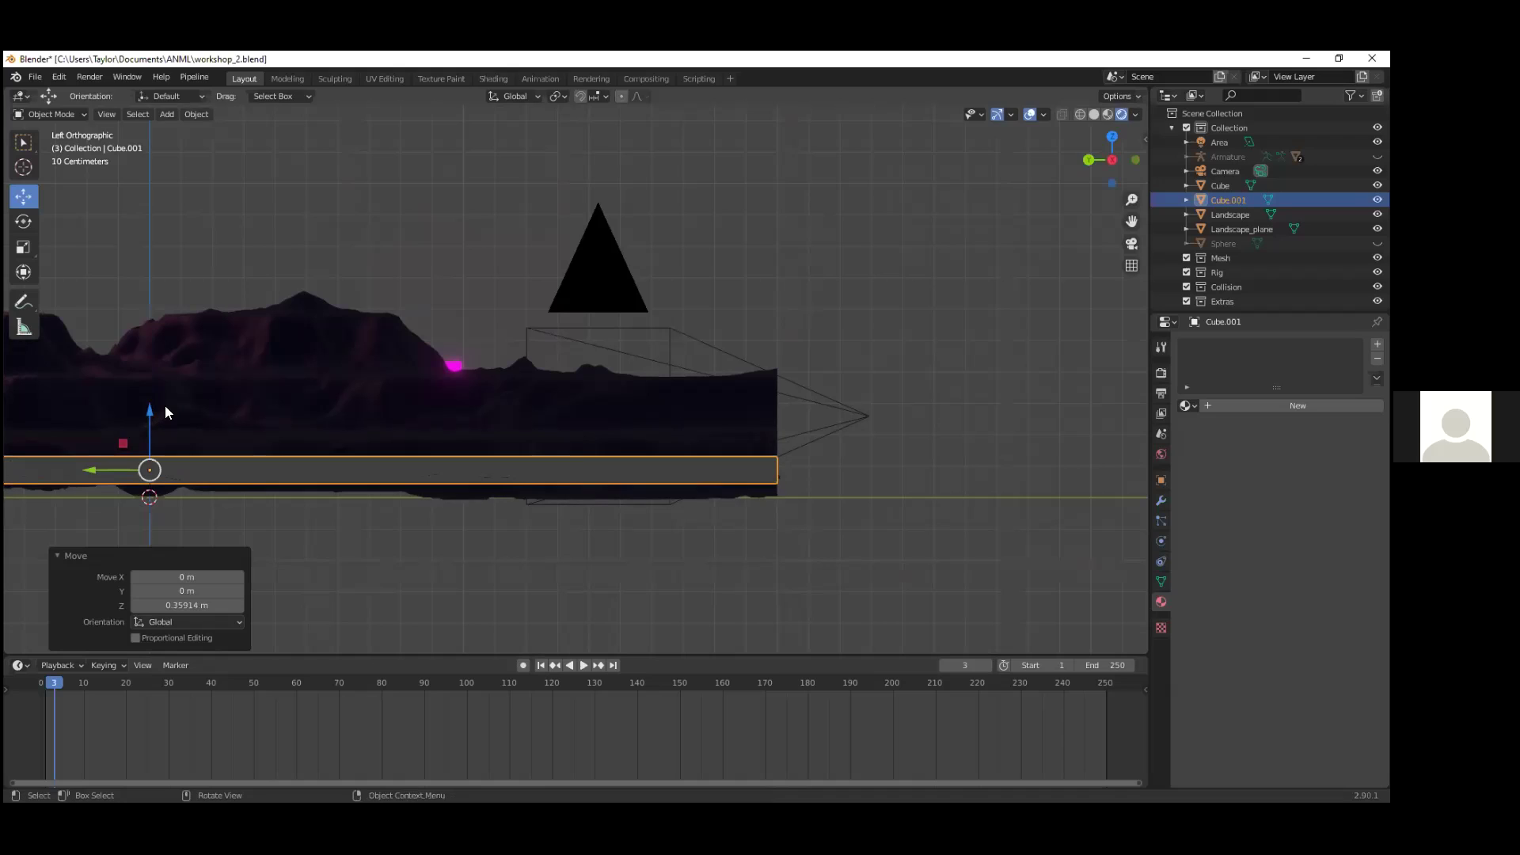
Step: Thicken the flat cube along Z by about 1.99 and lower it about 0.05 m while looking through the camera
key(s)
key(z)
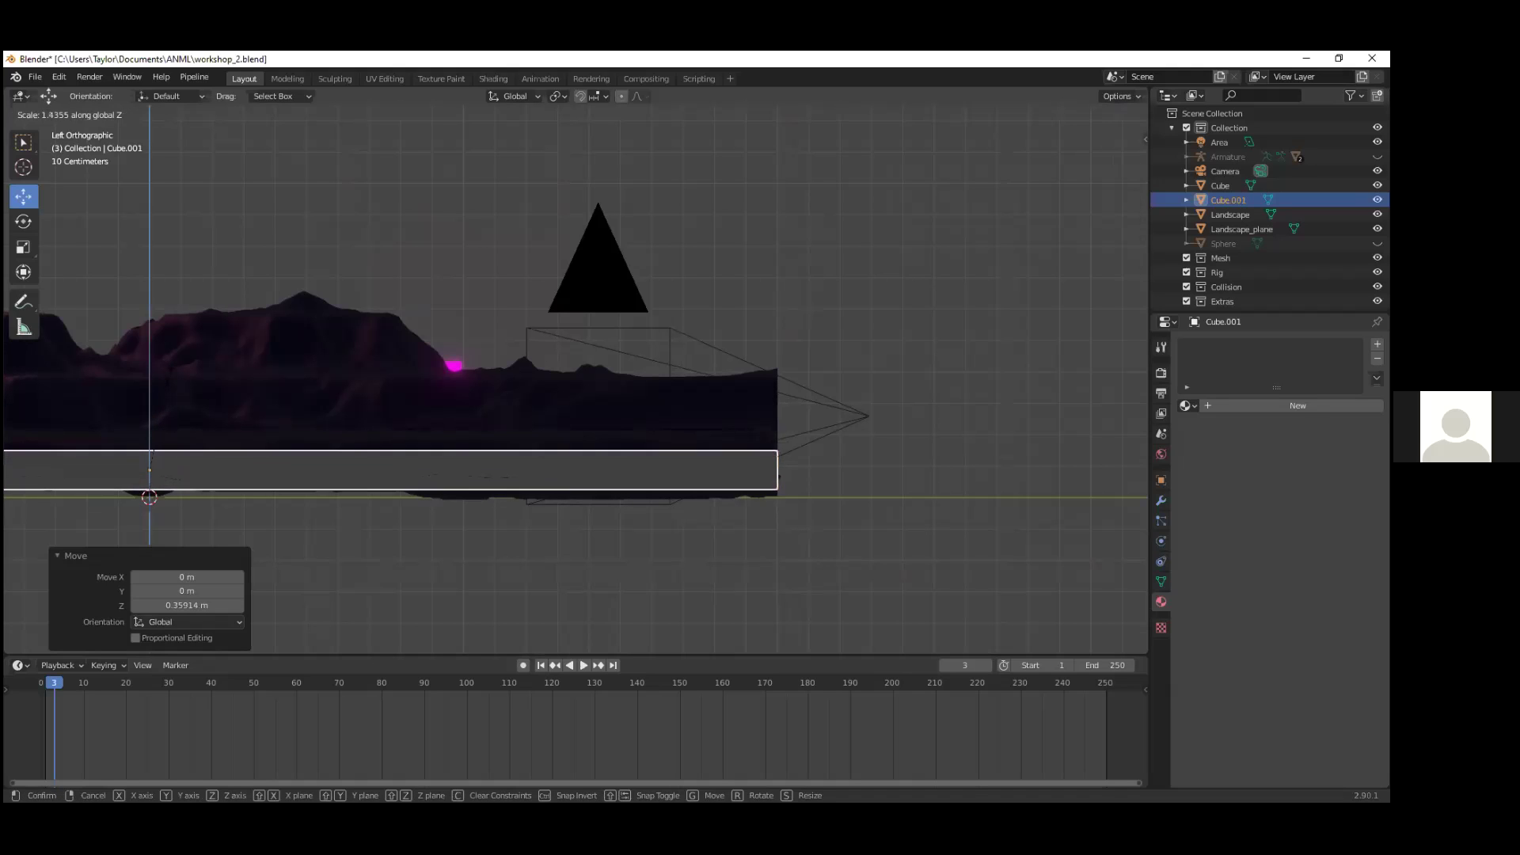
click(172, 340)
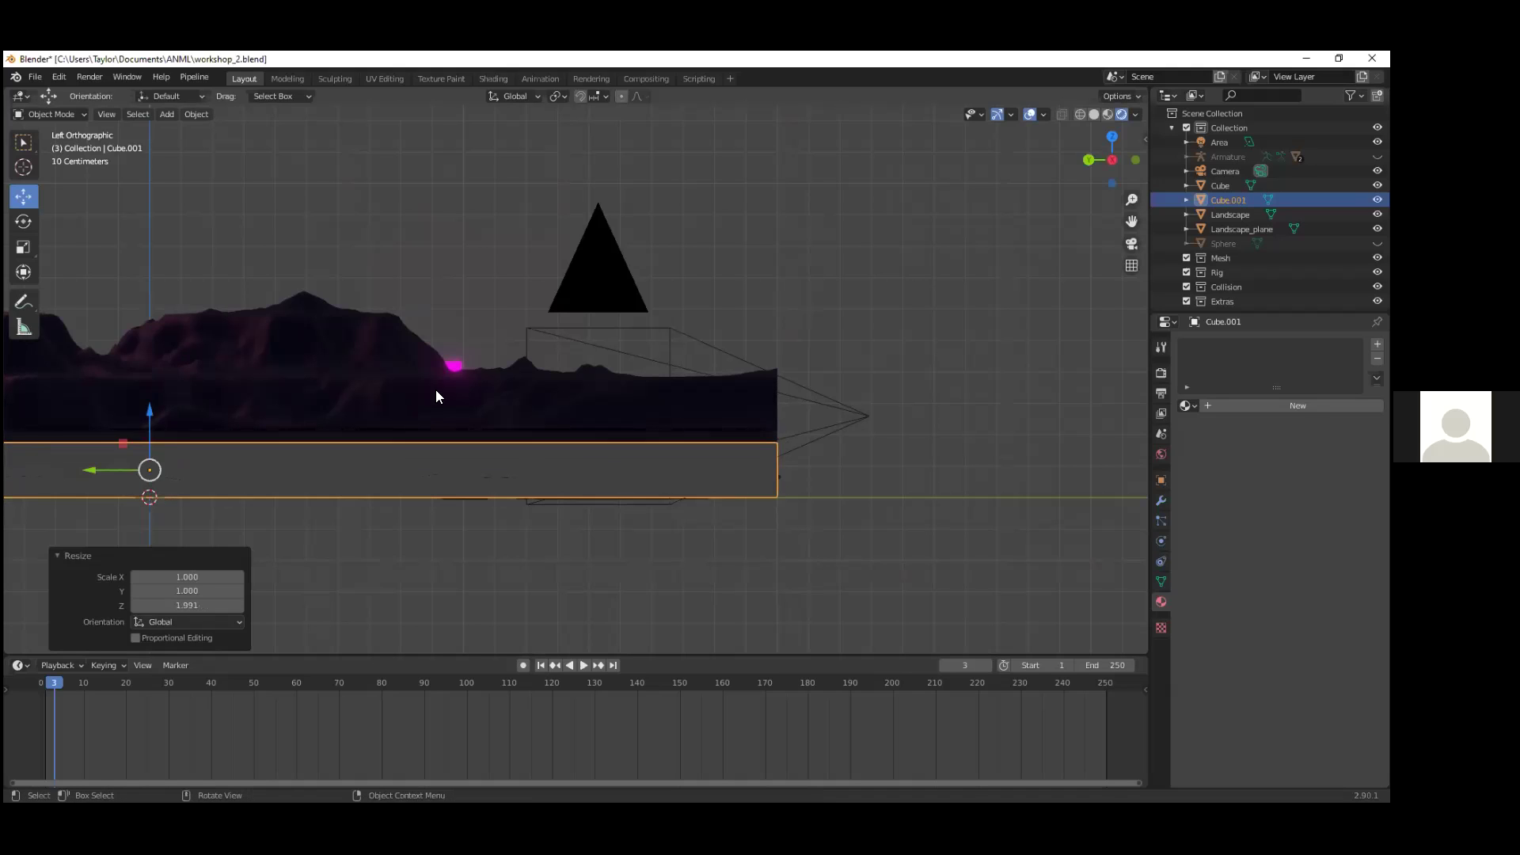
key(KP_0)
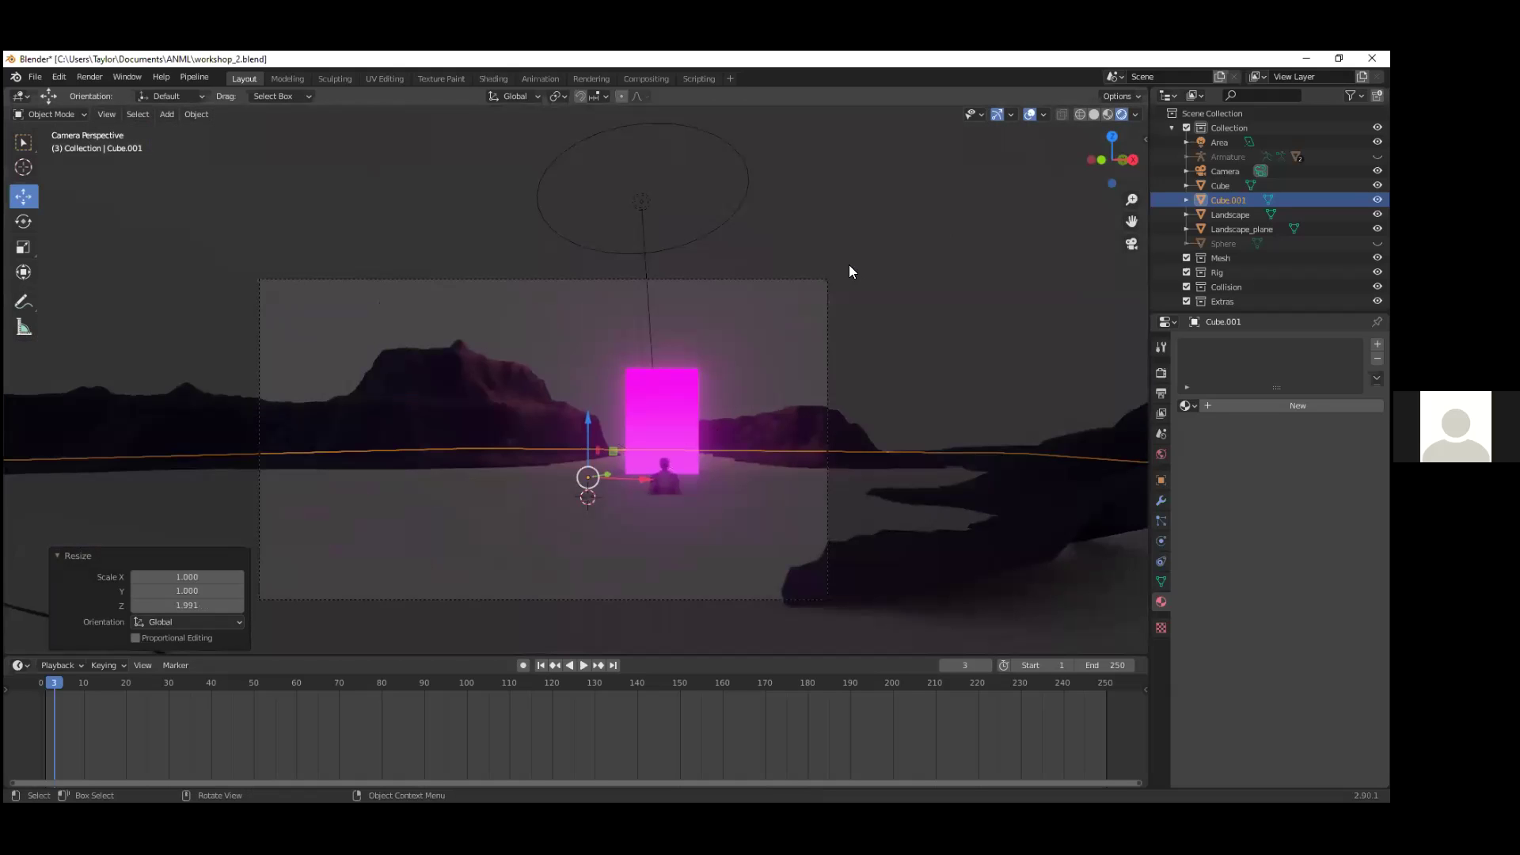
drag(587, 417, 583, 437)
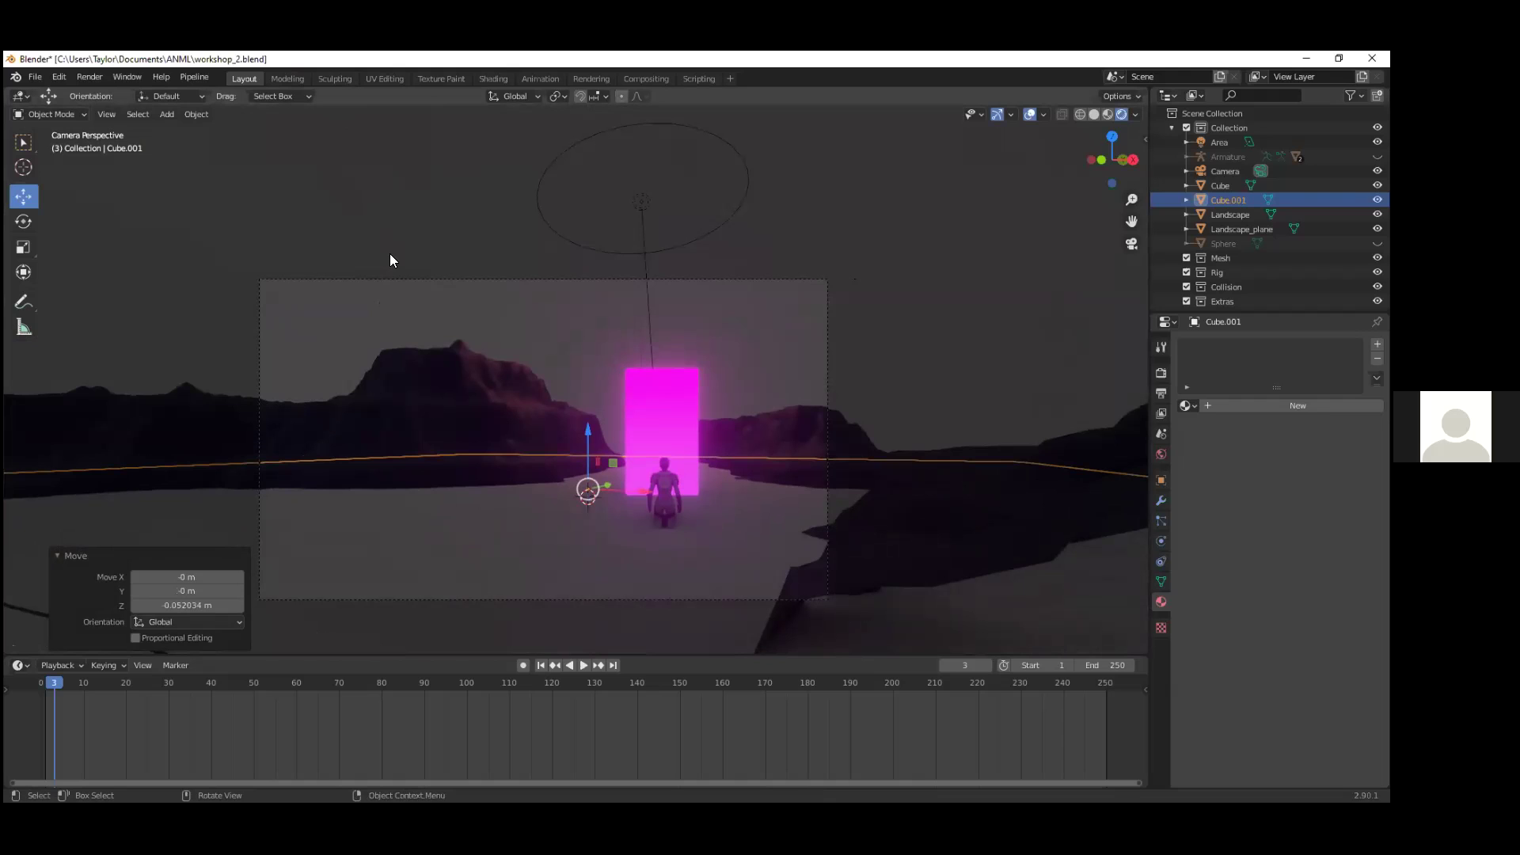
Step: In the Shading workspace, create a new material for the flat cube and name it Fog
click(493, 78)
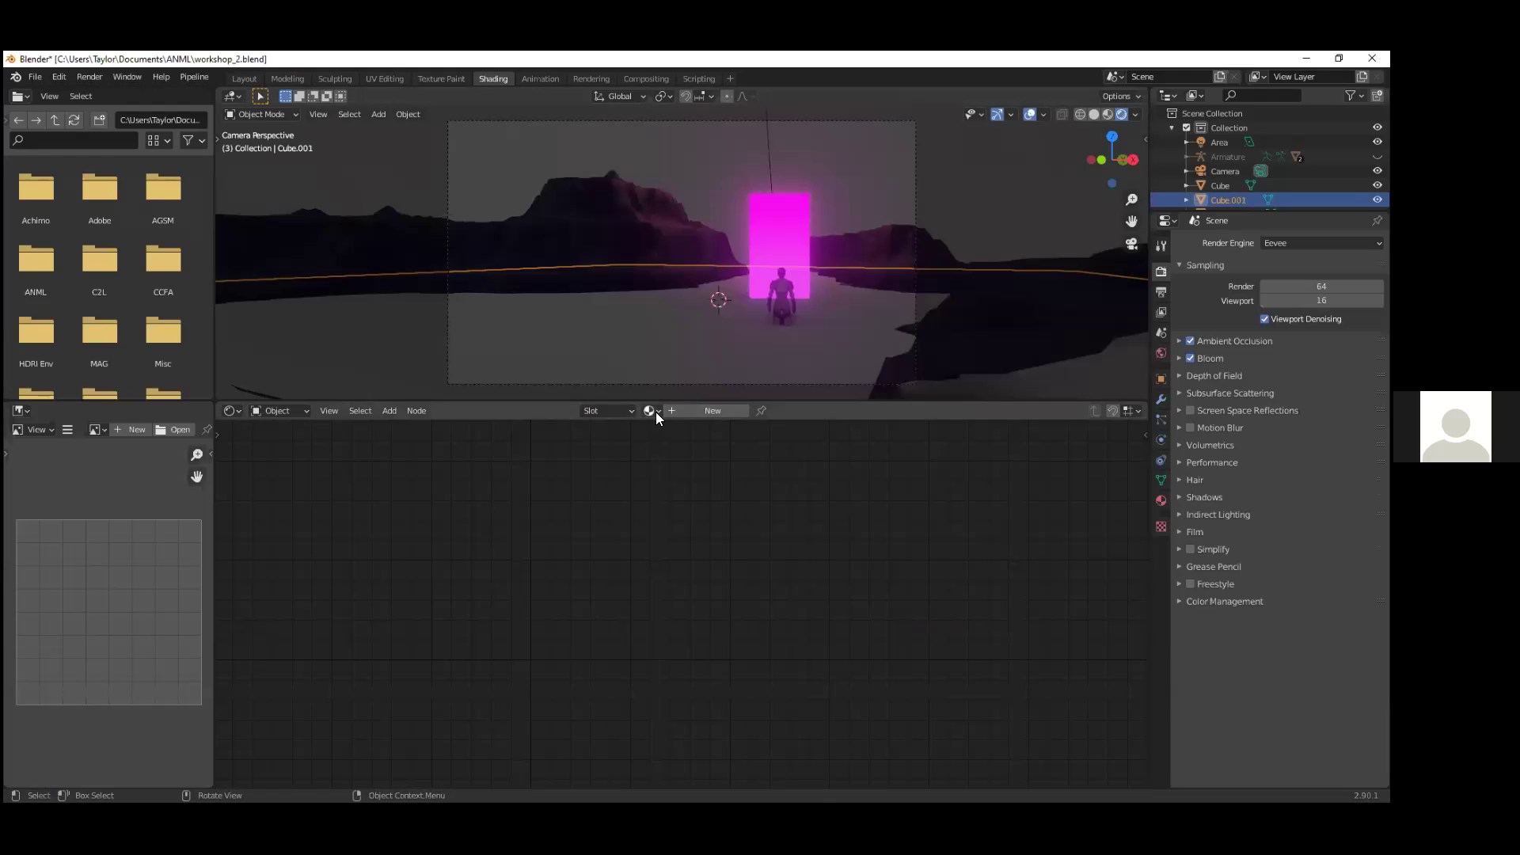
click(717, 411)
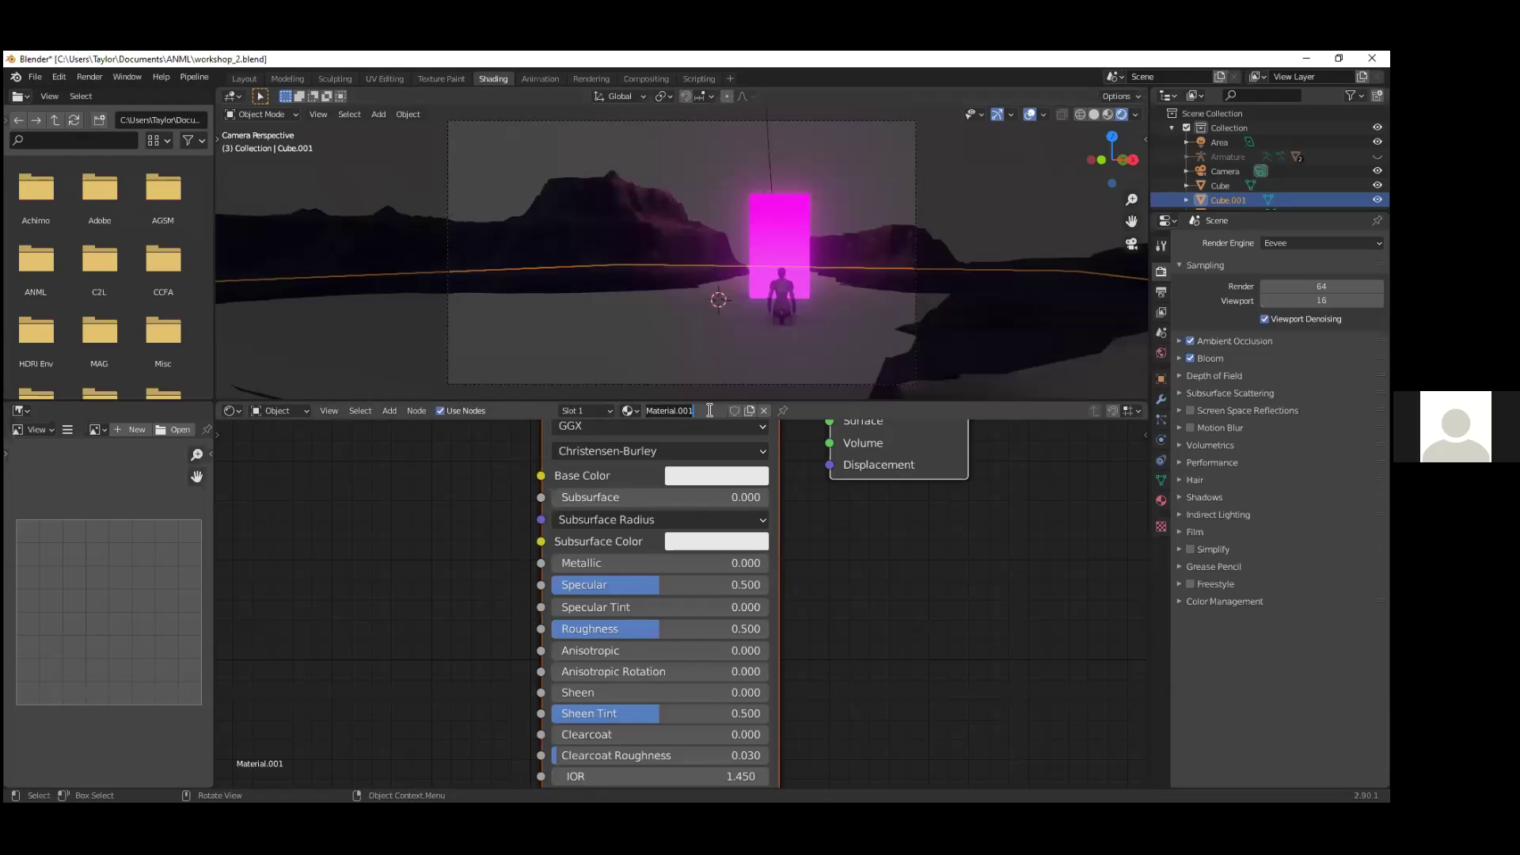
text(Fog)
key(Return)
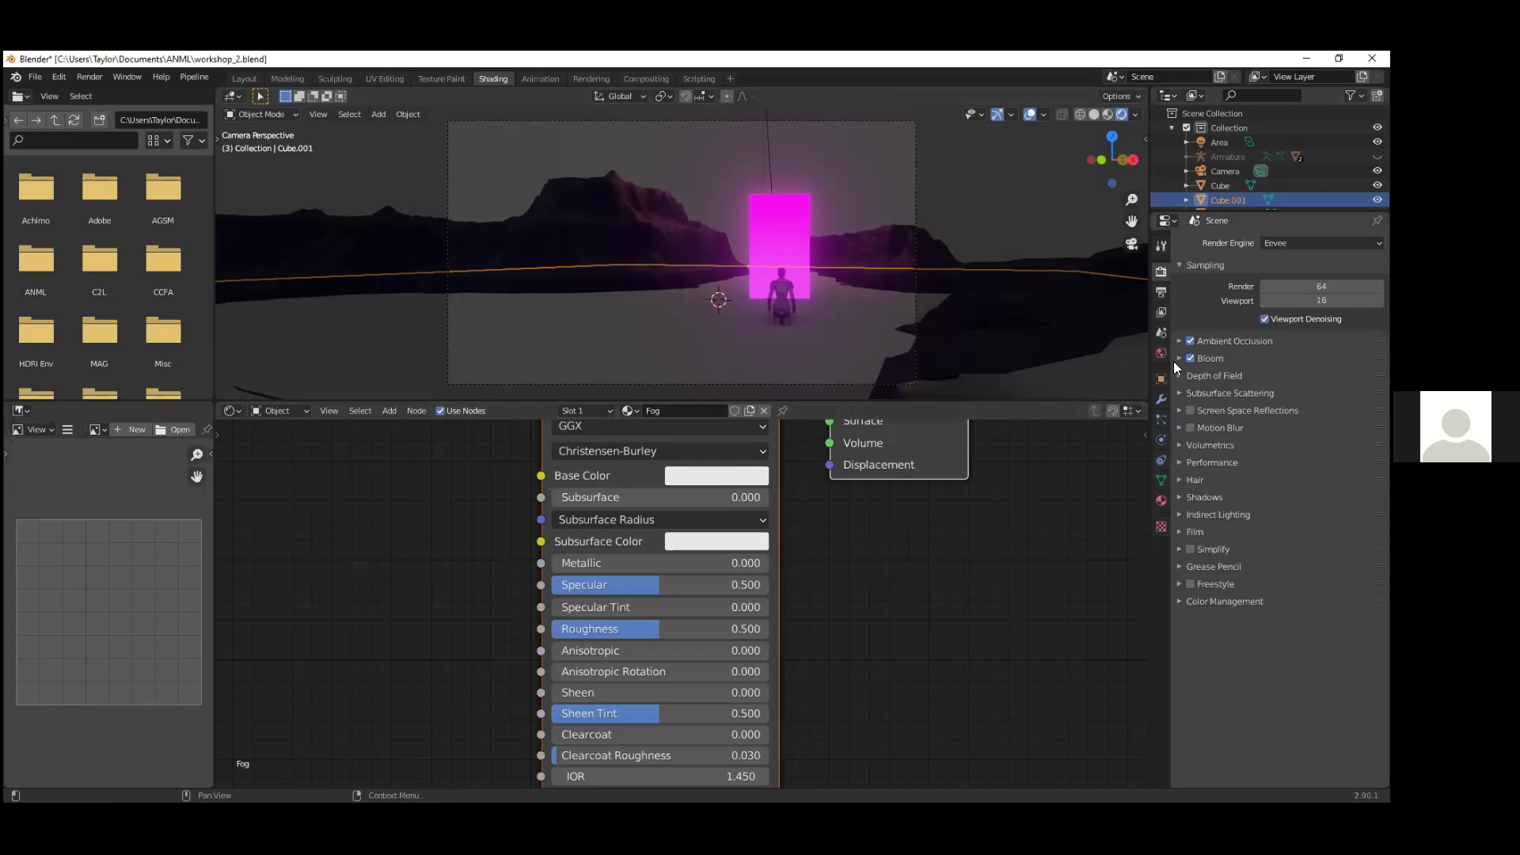
Step: Delete the Principled BSDF node from the Fog material and save the file
click(1161, 500)
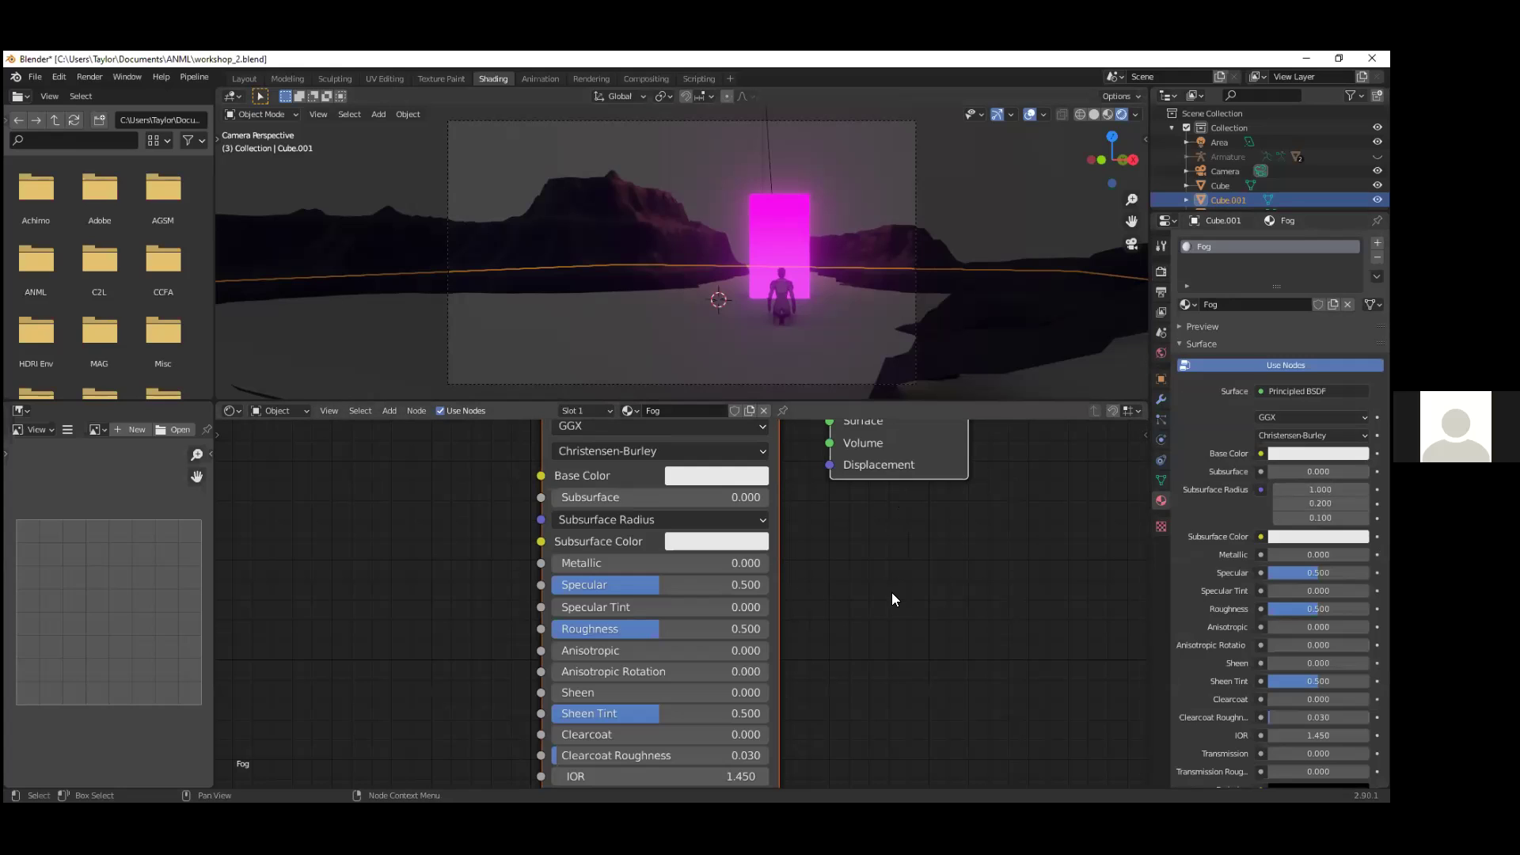
scroll(891, 592, down, 2)
middle_drag(842, 562, 944, 626)
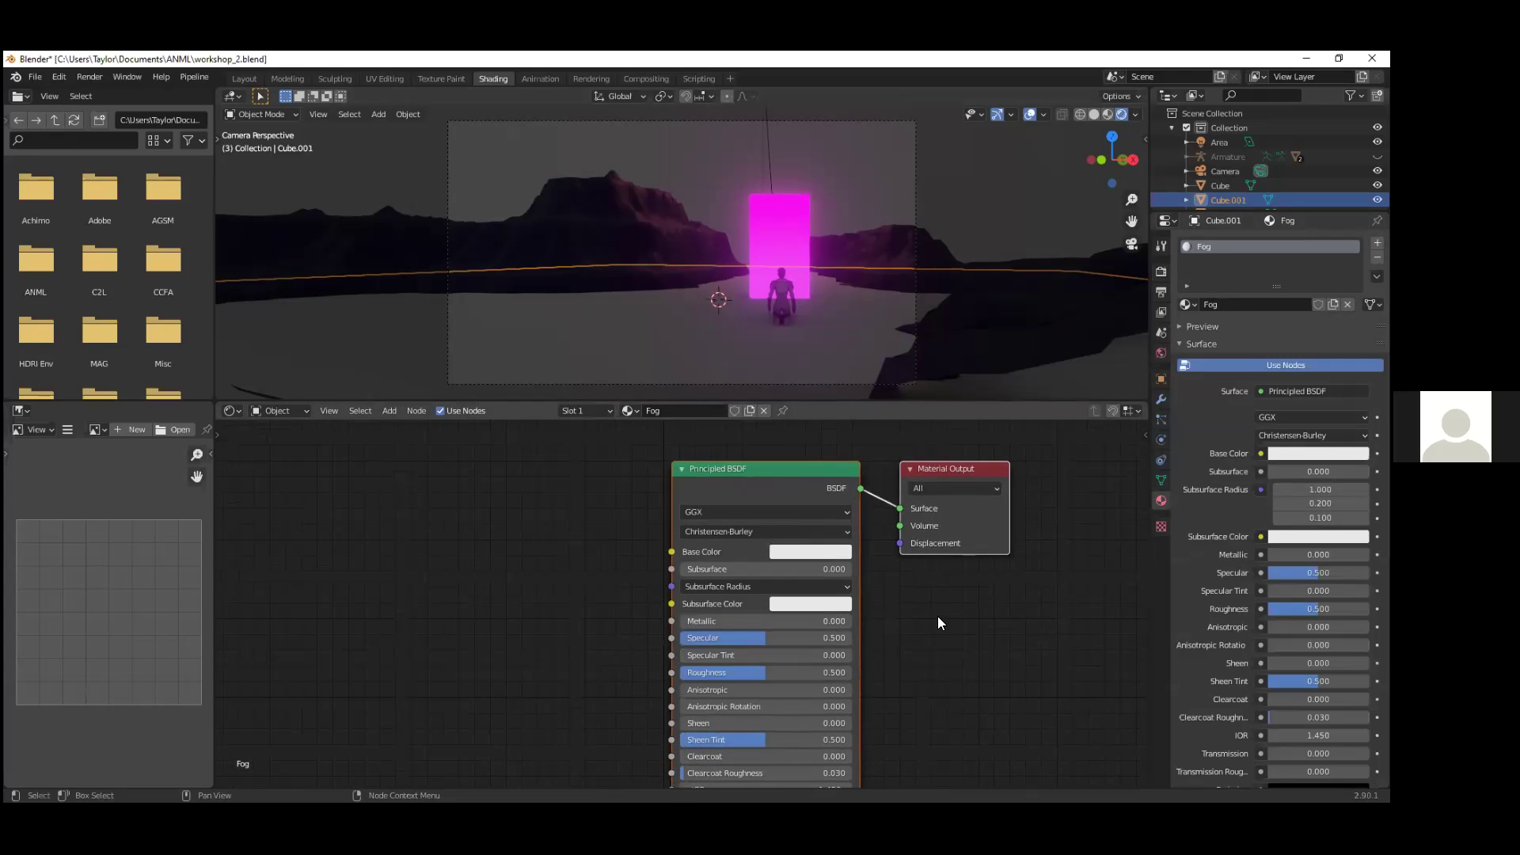
click(776, 468)
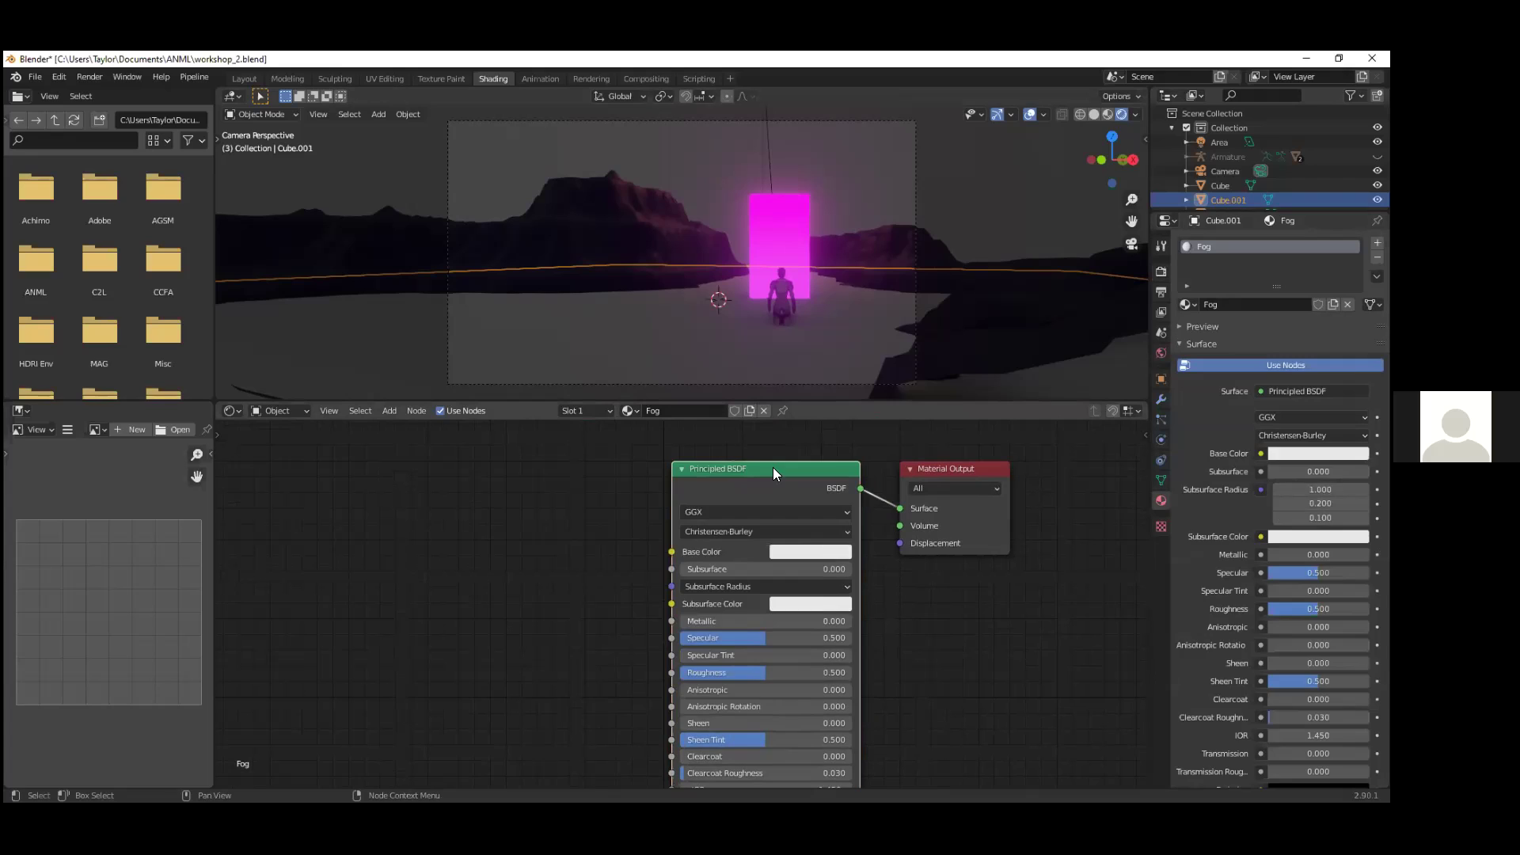
key(x)
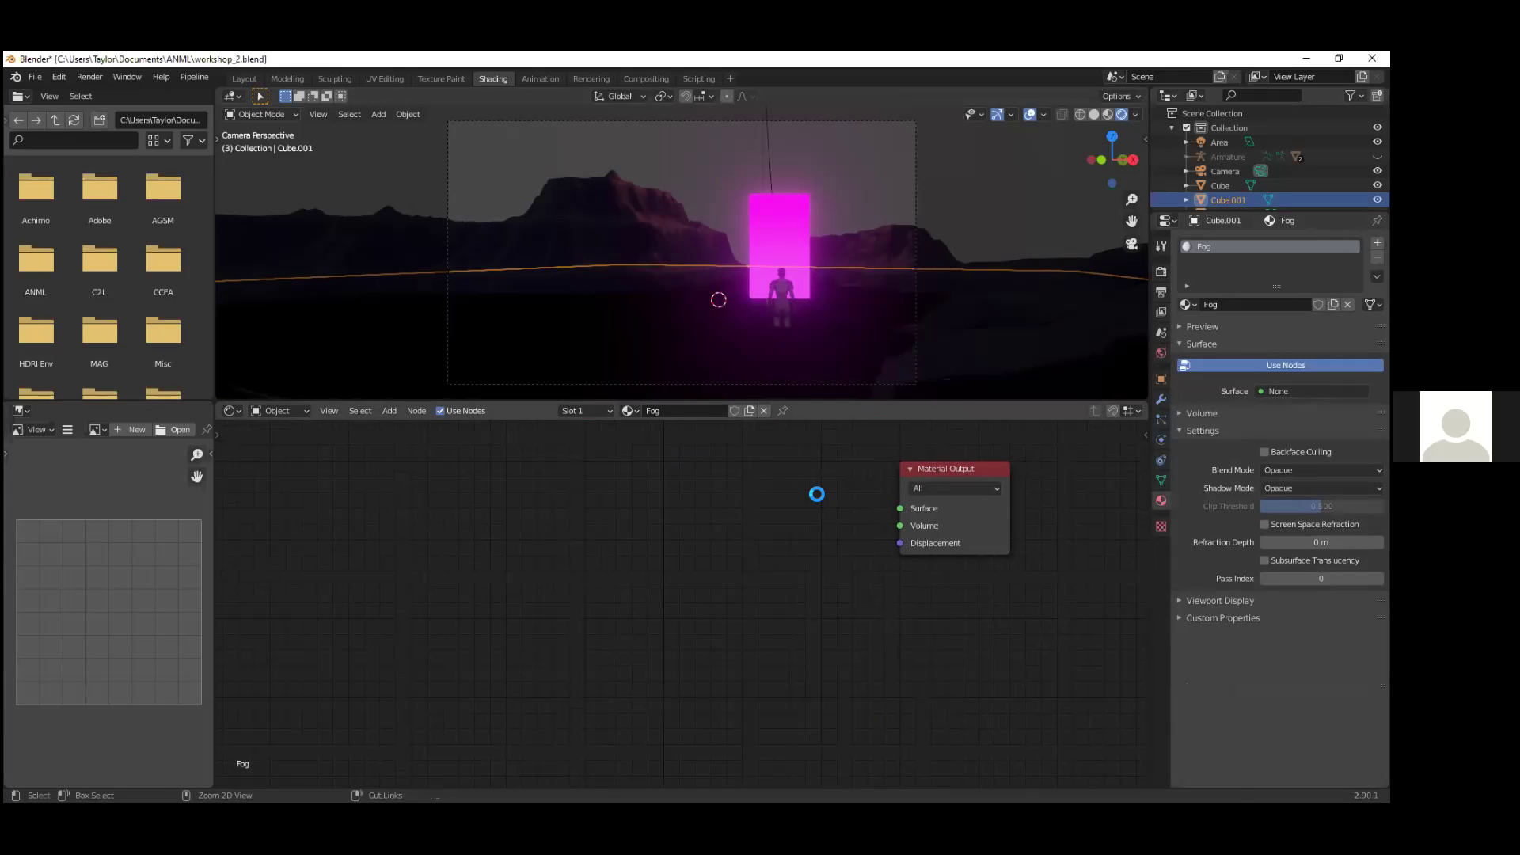
key(ctrl+s)
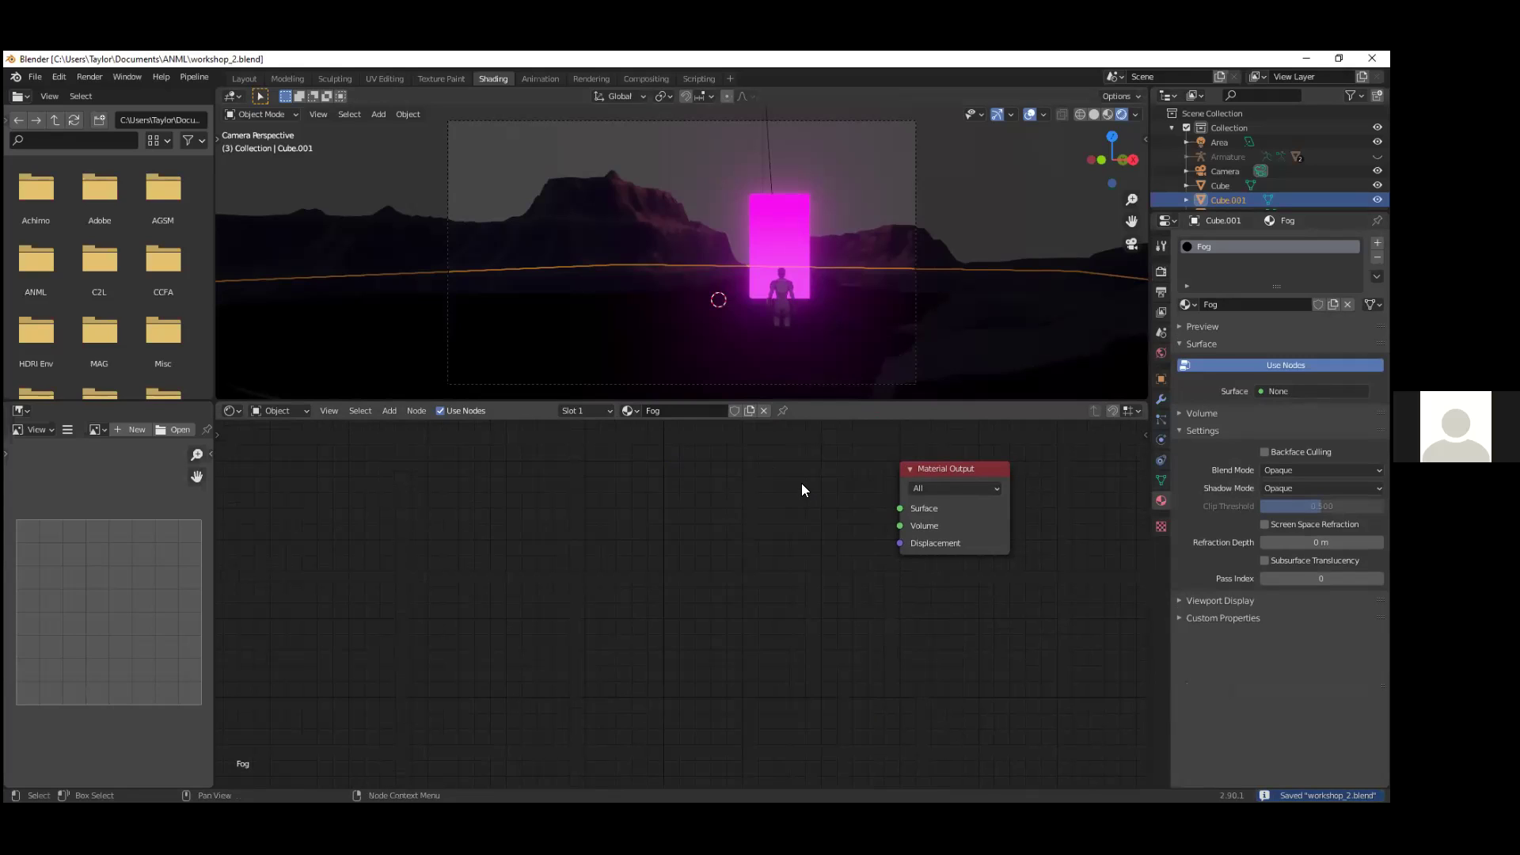
Step: Add a Principled Volume node and connect its Volume output to the Material Output's Volume input
key(shift+a)
click(774, 486)
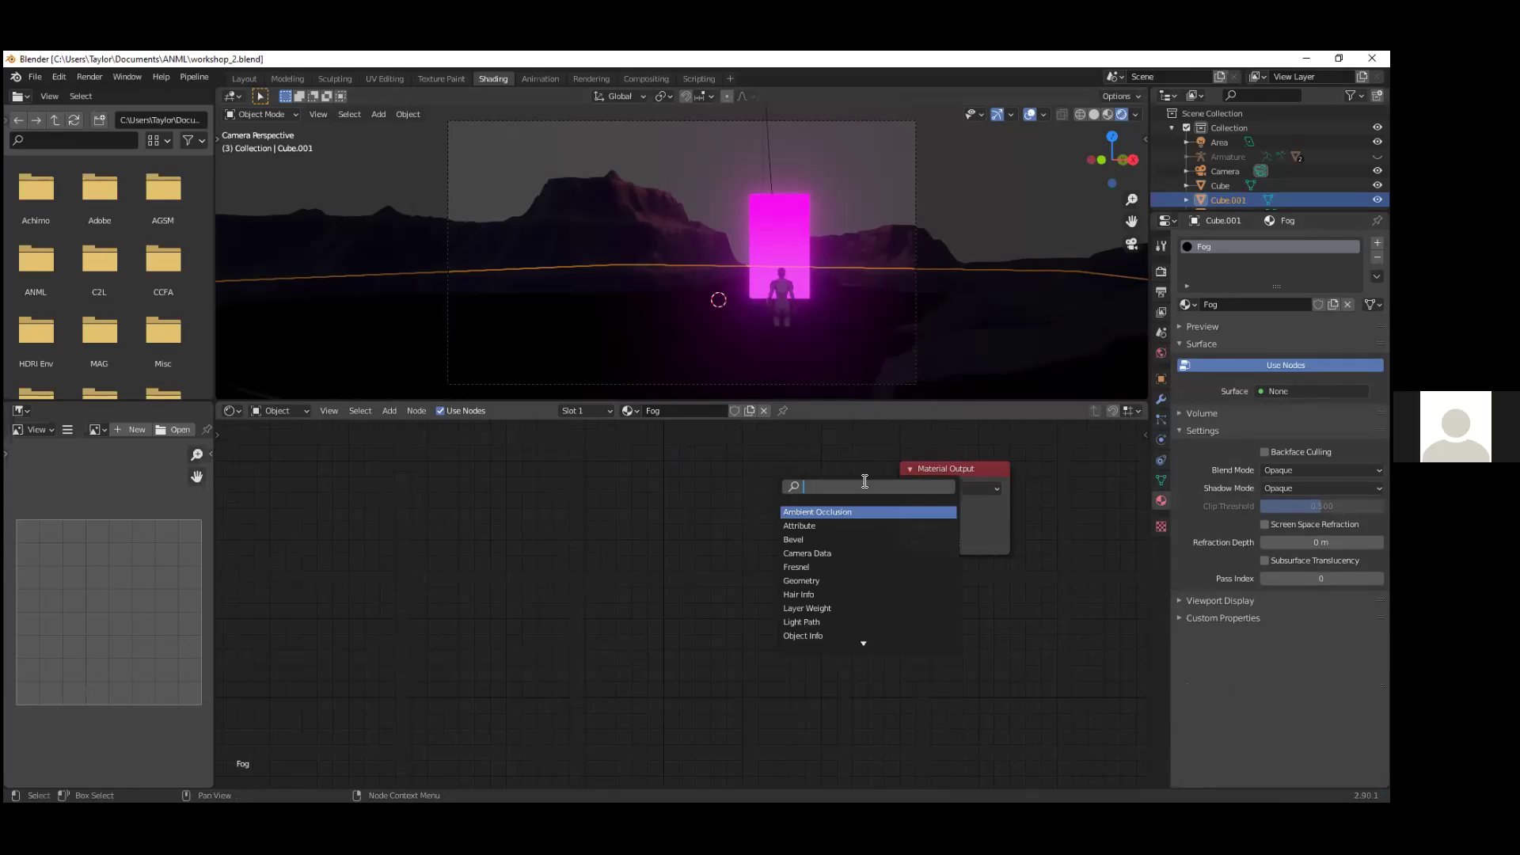
text(pri)
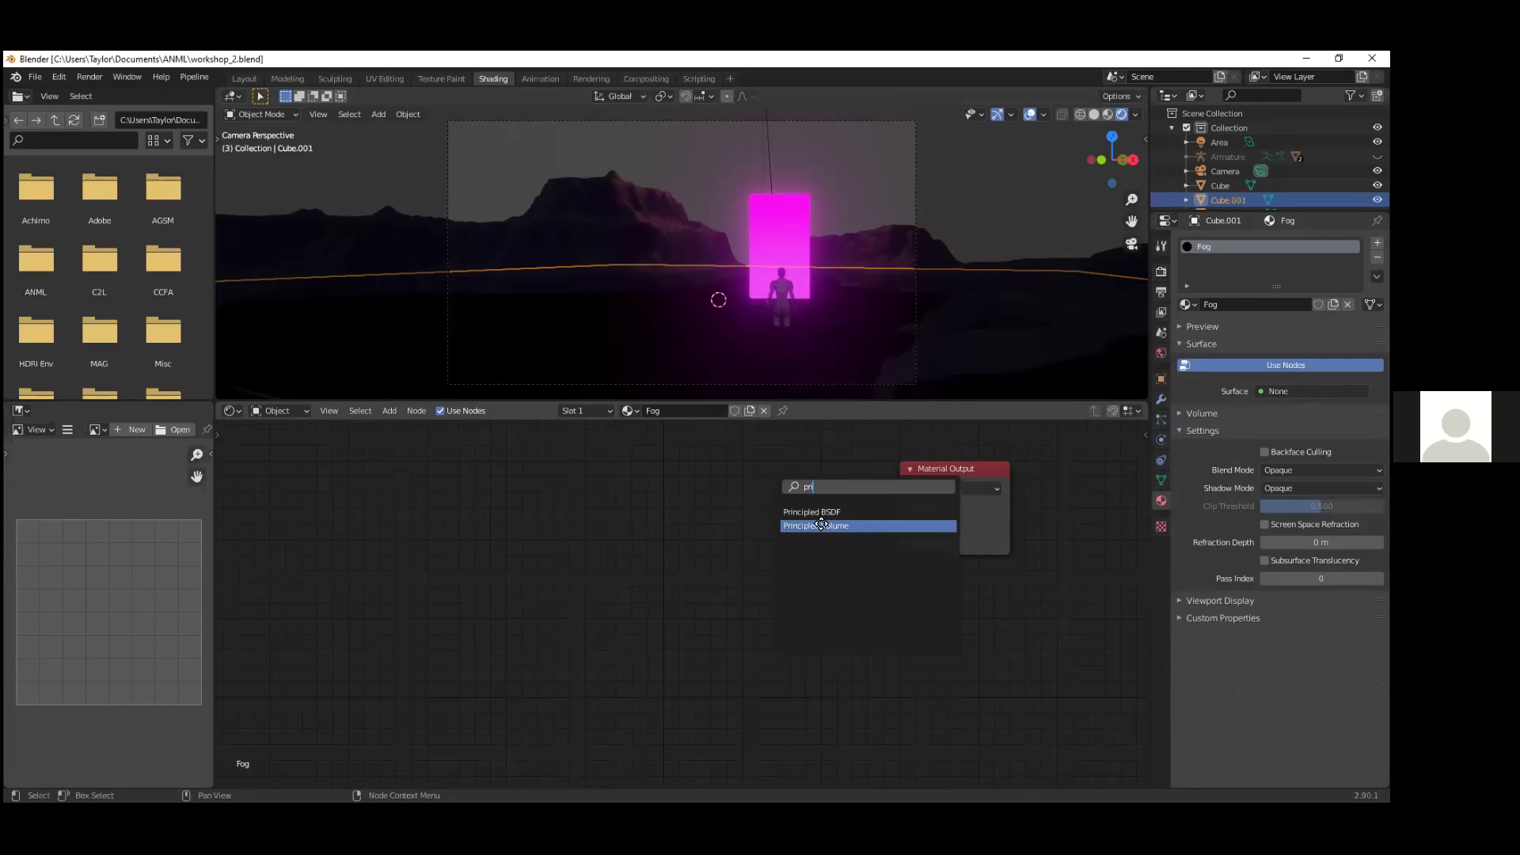
click(819, 526)
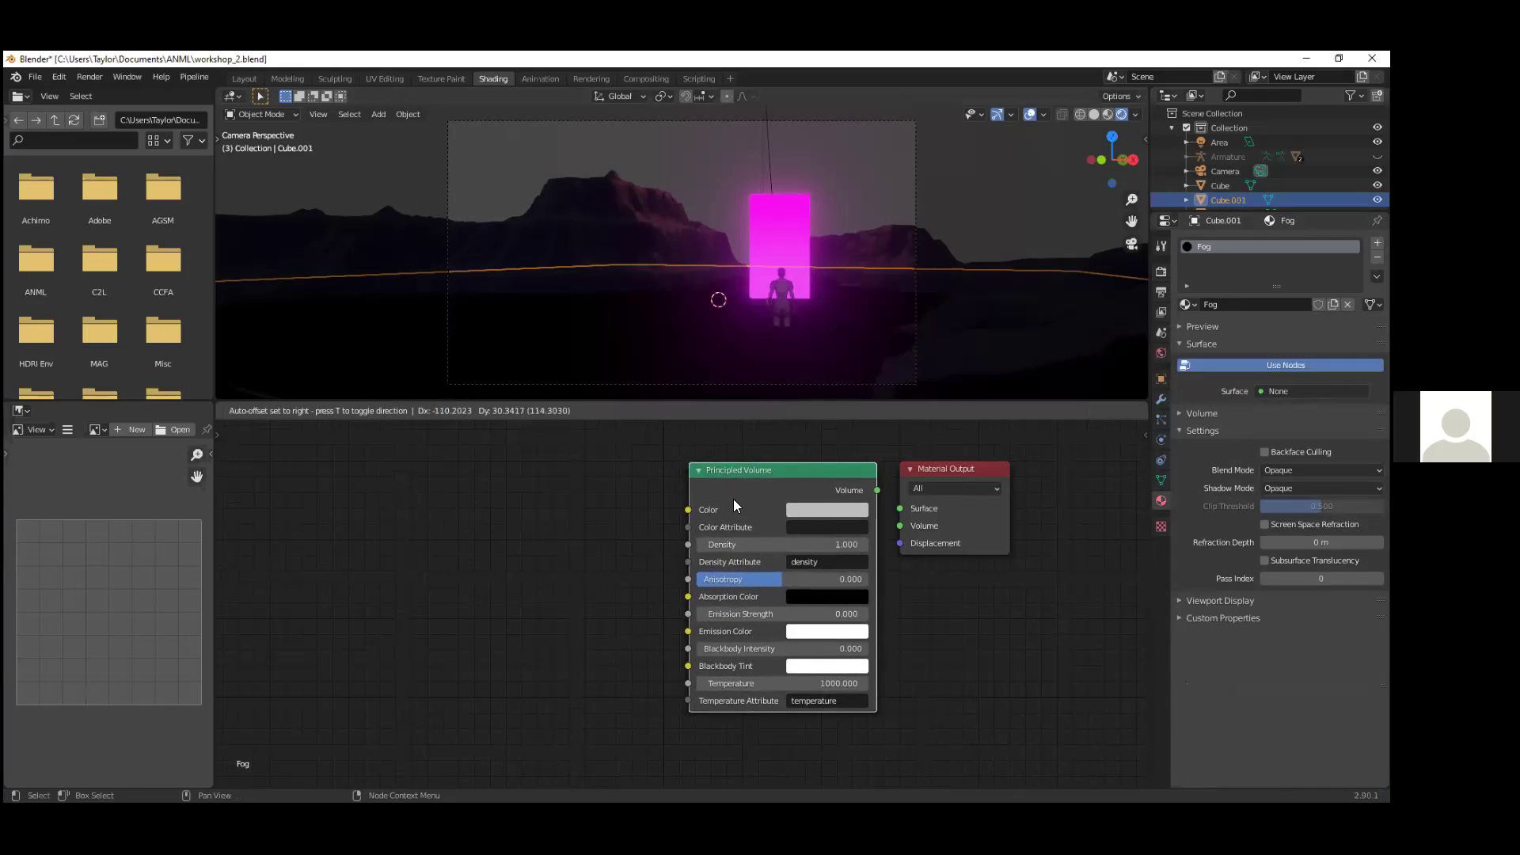
click(733, 507)
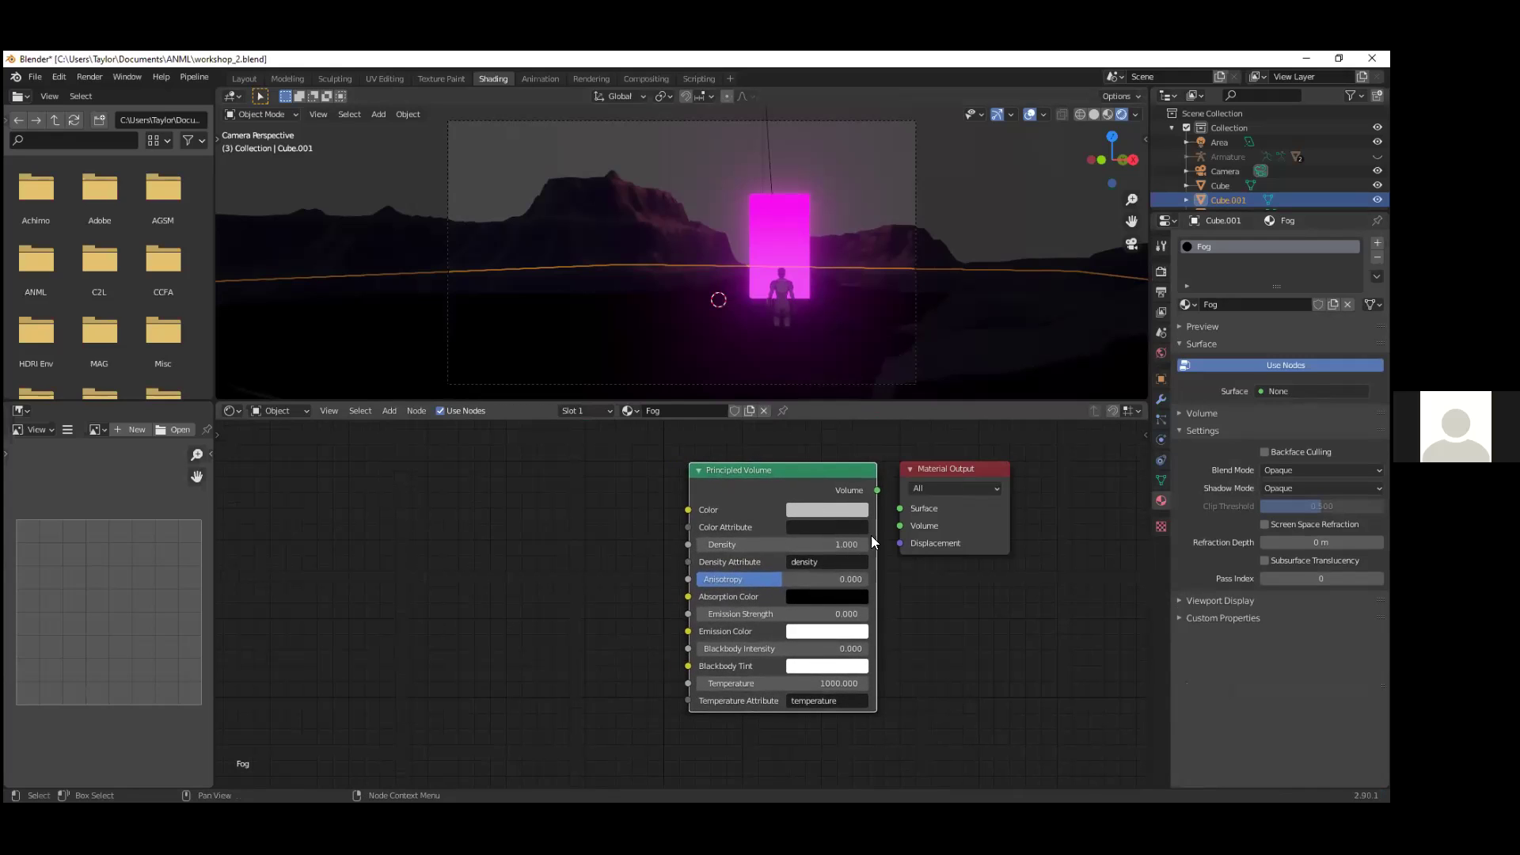
drag(876, 492, 900, 526)
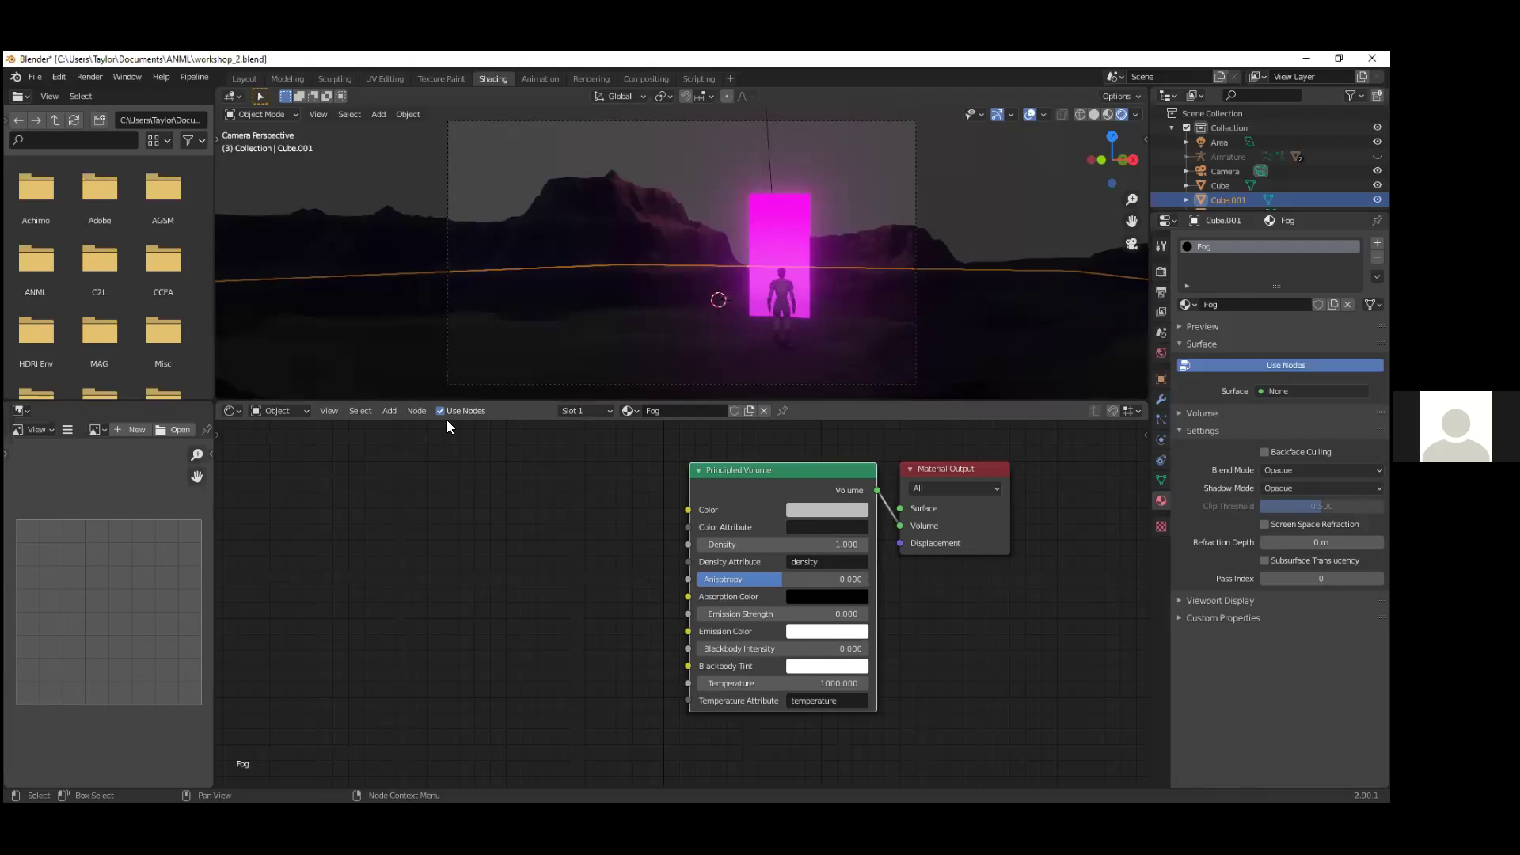
Step: Add a ColorRamp node before the Principled Volume and connect its Color output to Emission Color
key(shift+a)
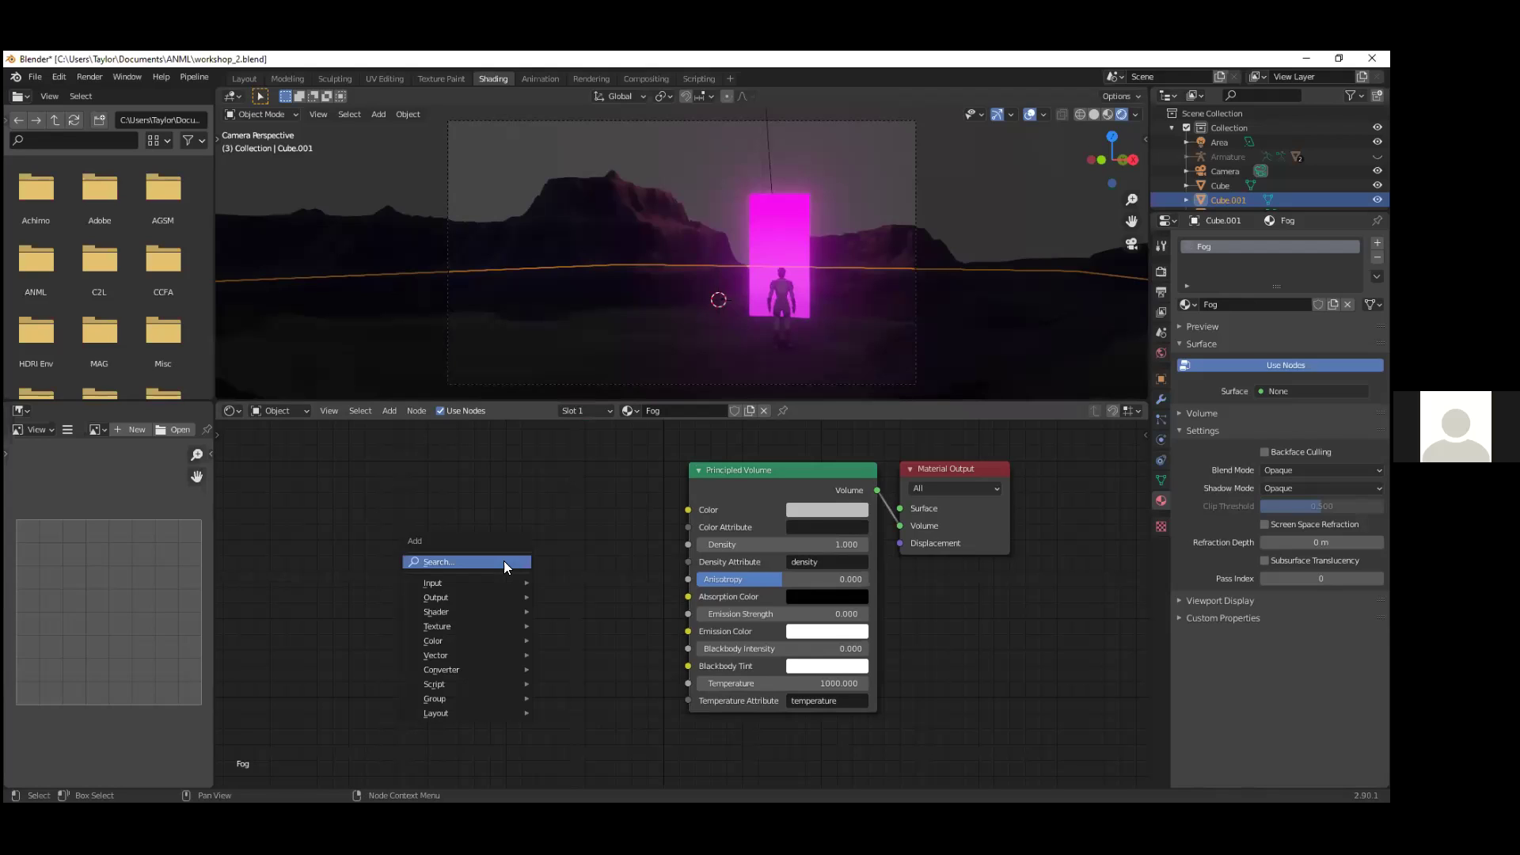
click(460, 565)
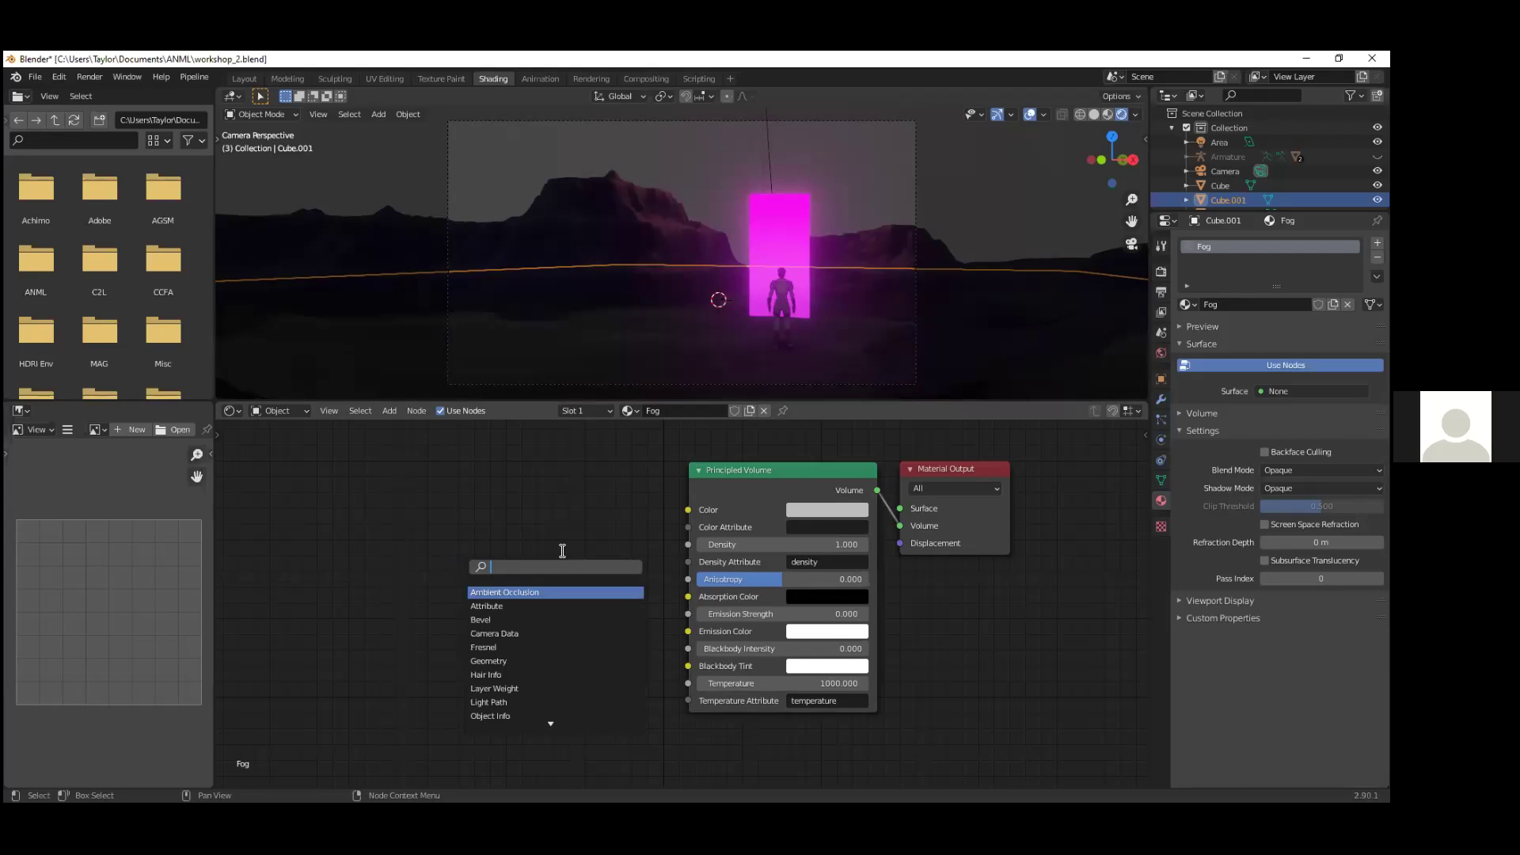
text(col)
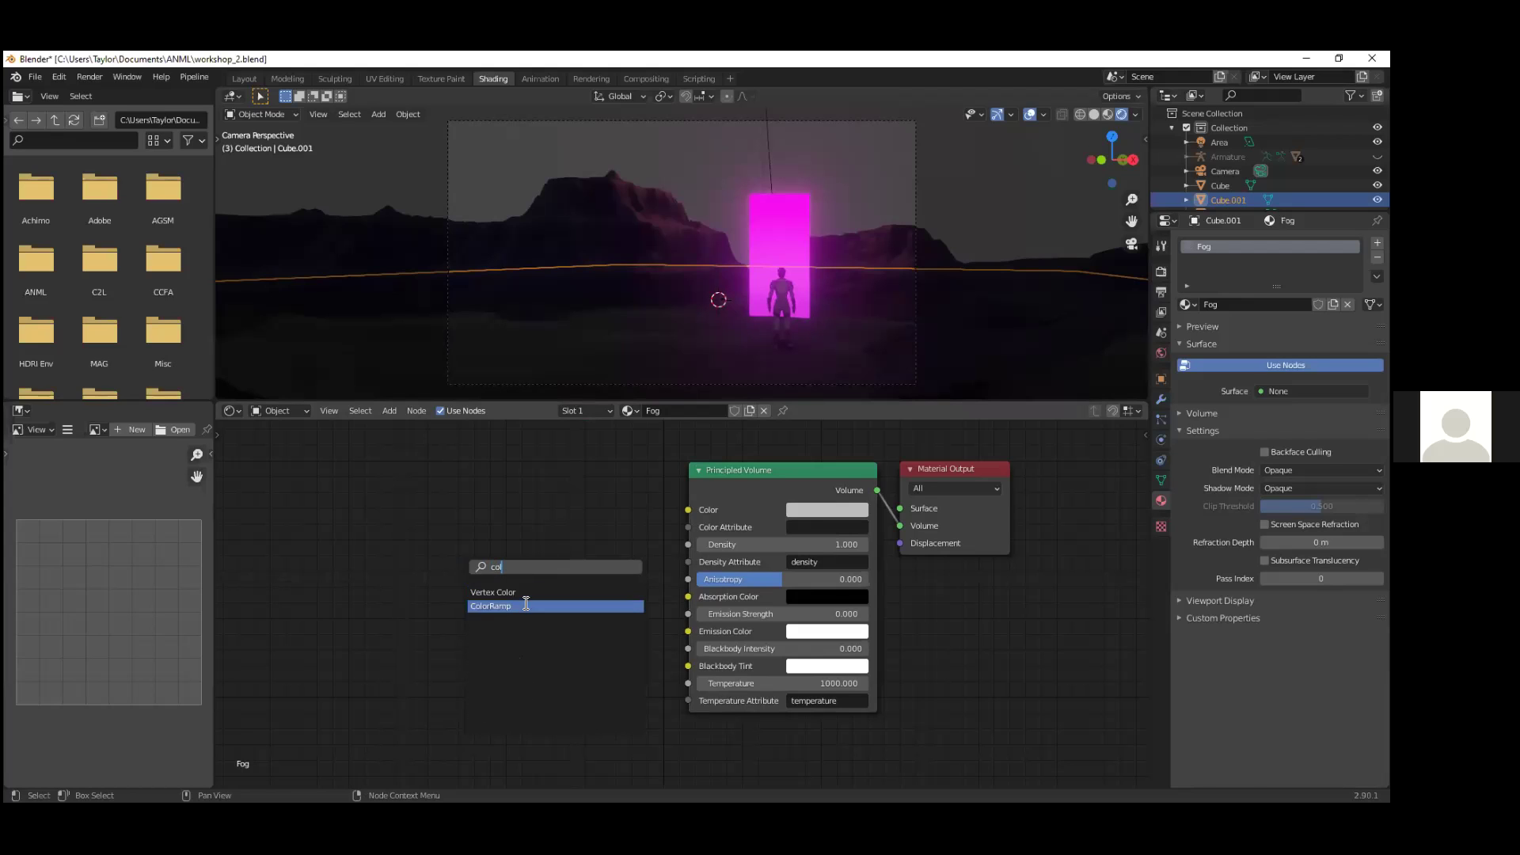
click(491, 607)
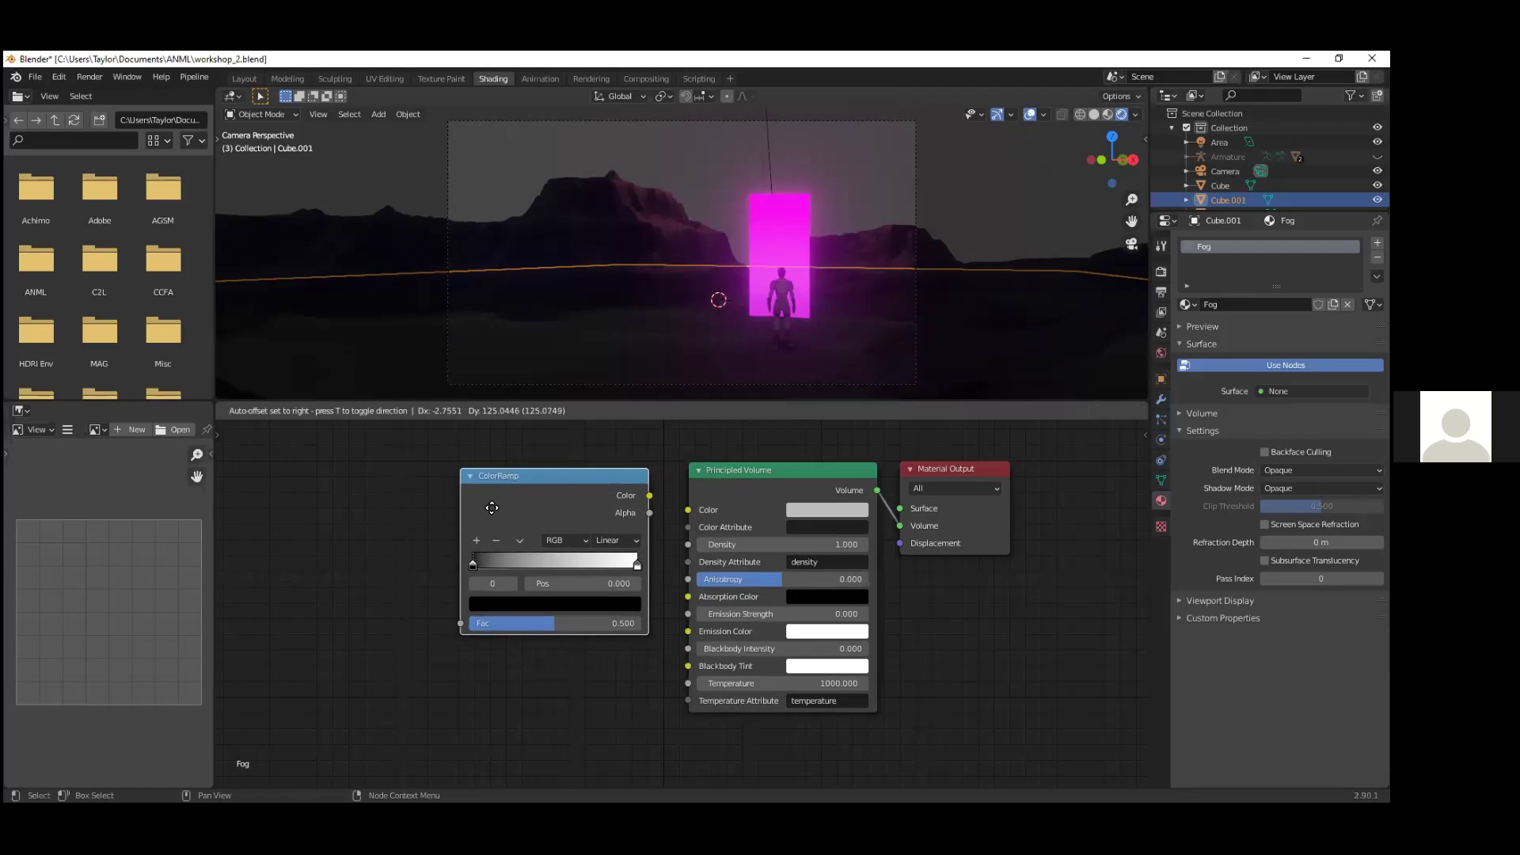
click(494, 502)
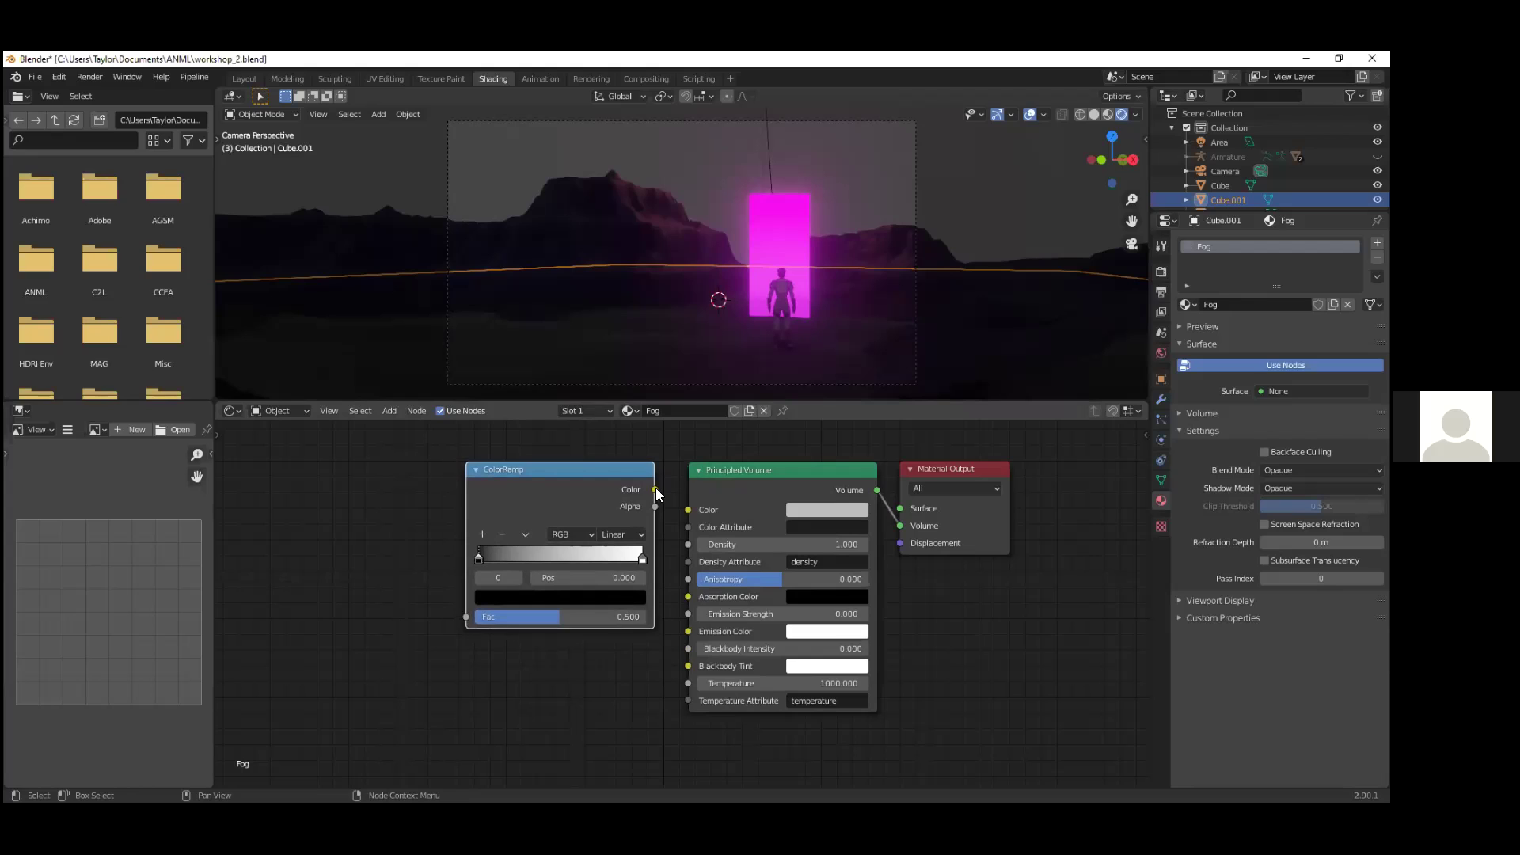
drag(656, 490, 633, 600)
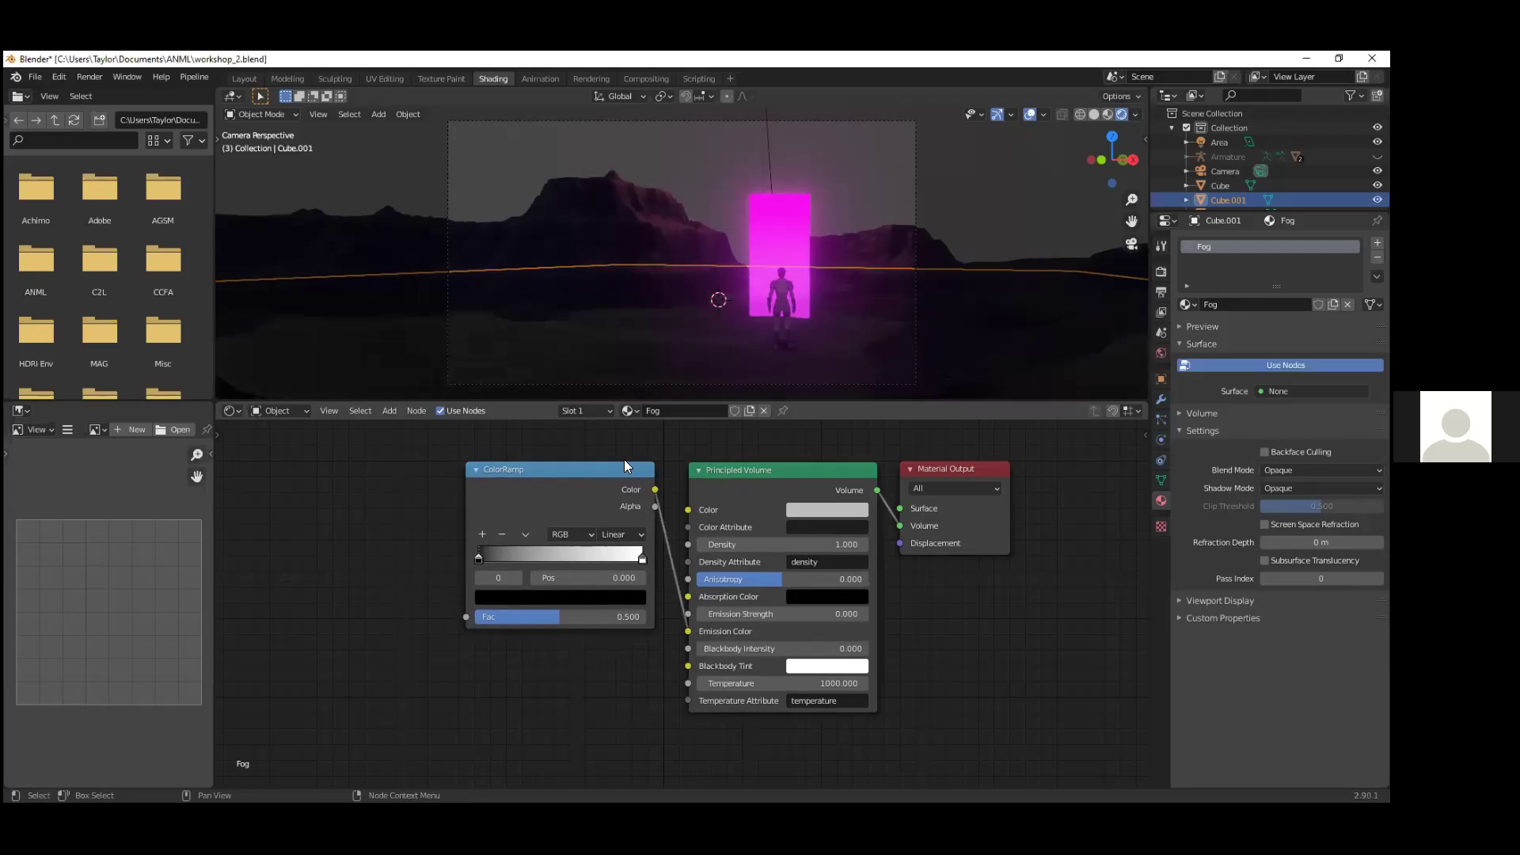
middle_drag(418, 505, 636, 524)
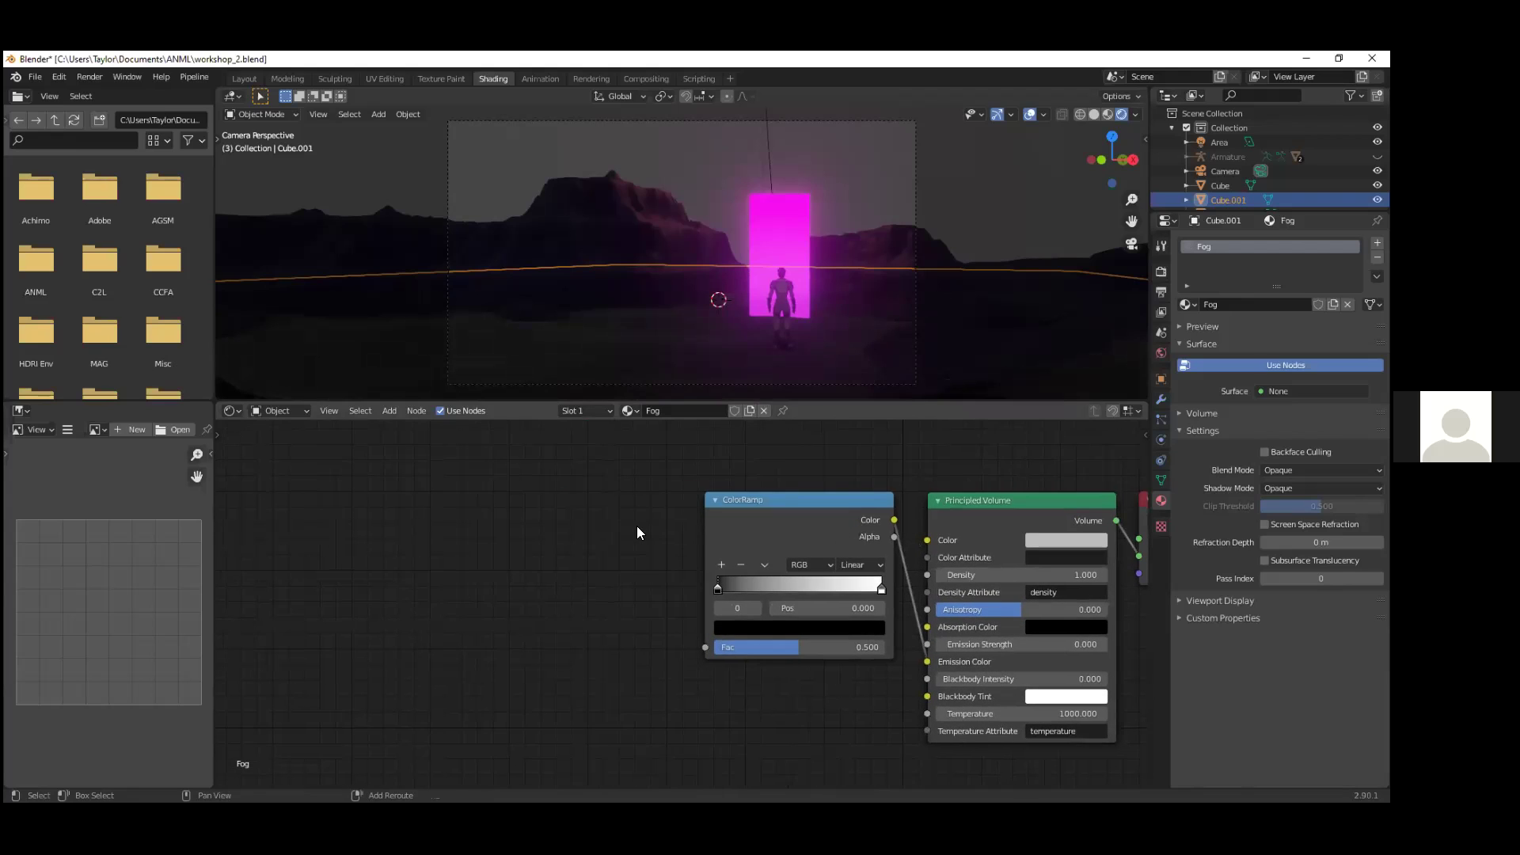
key(shift+a)
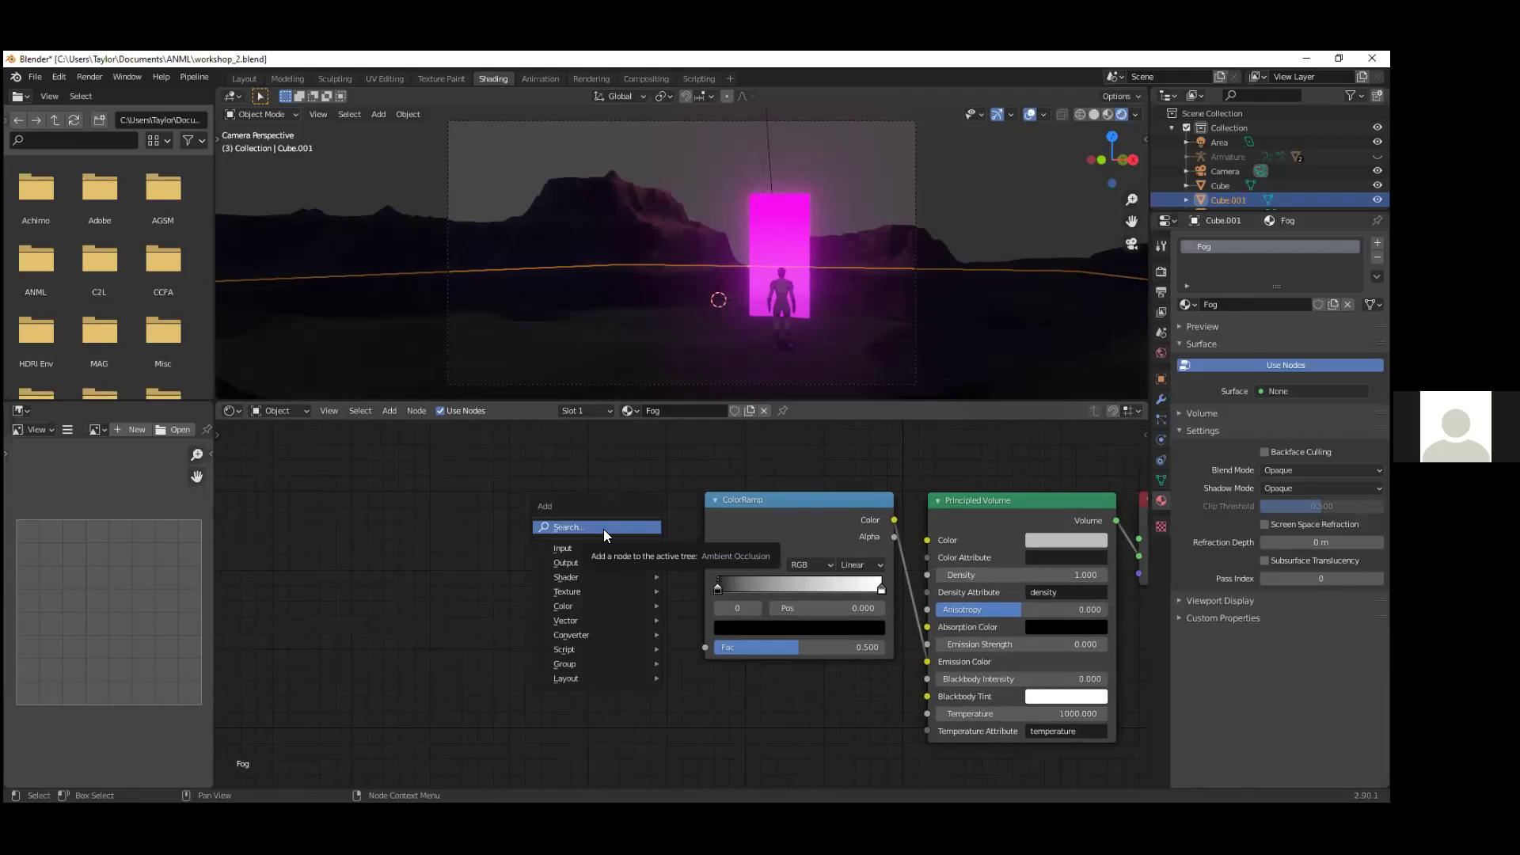
click(603, 528)
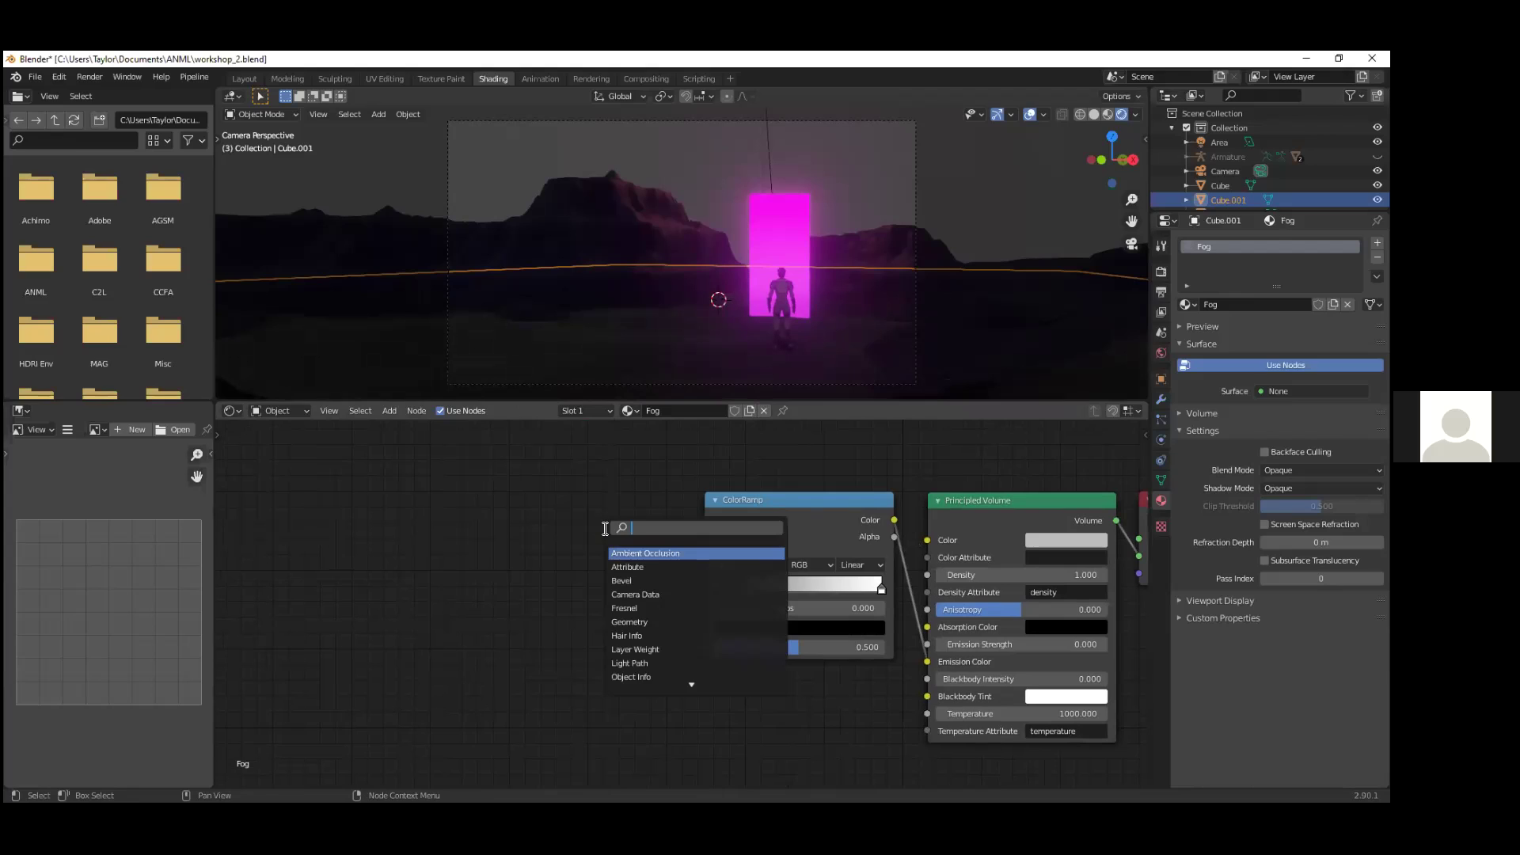
text(mix)
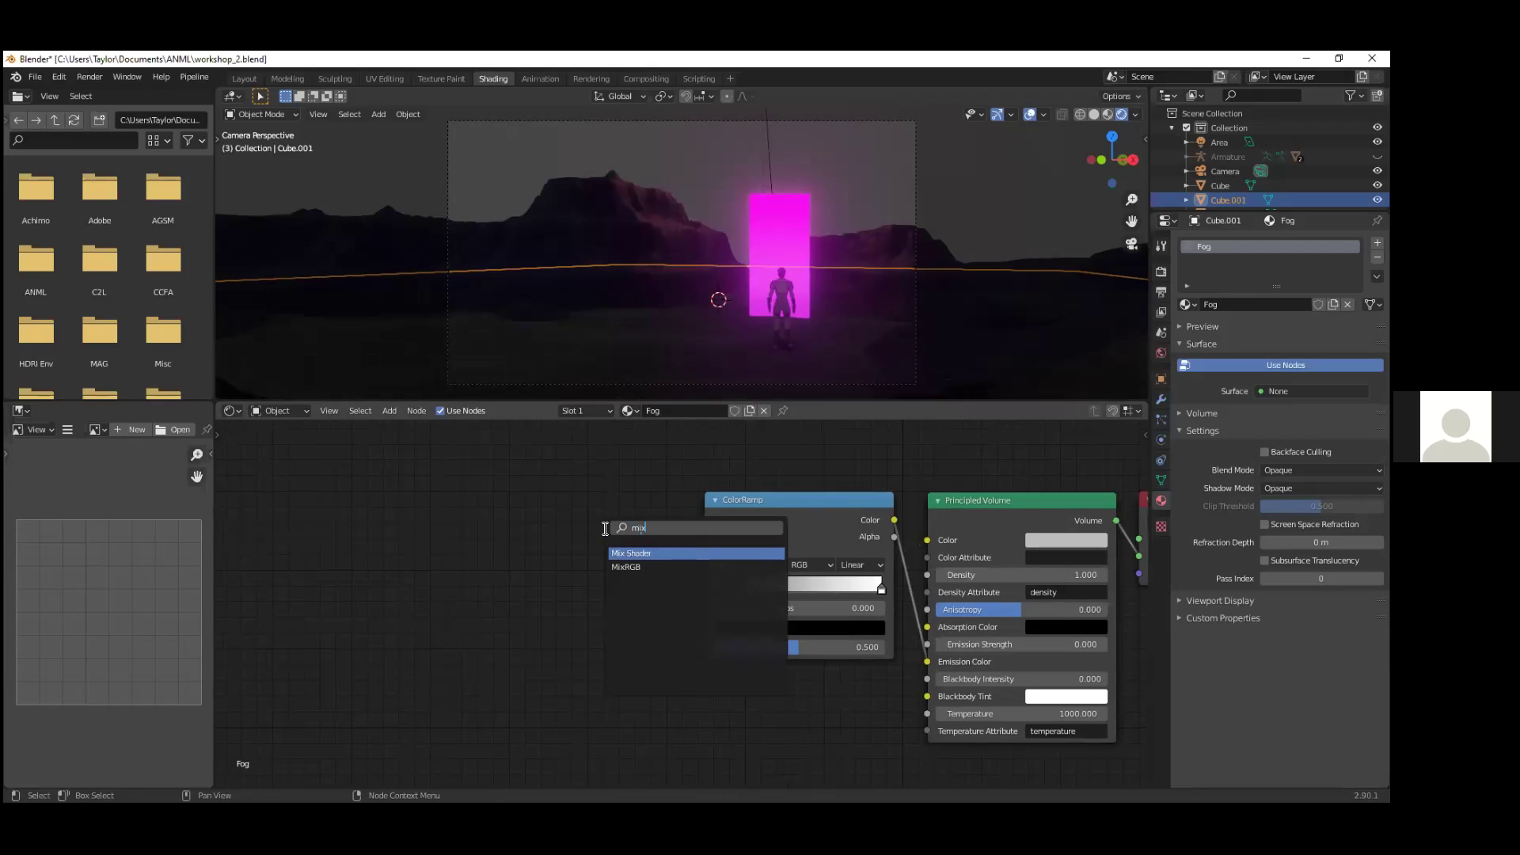
click(653, 556)
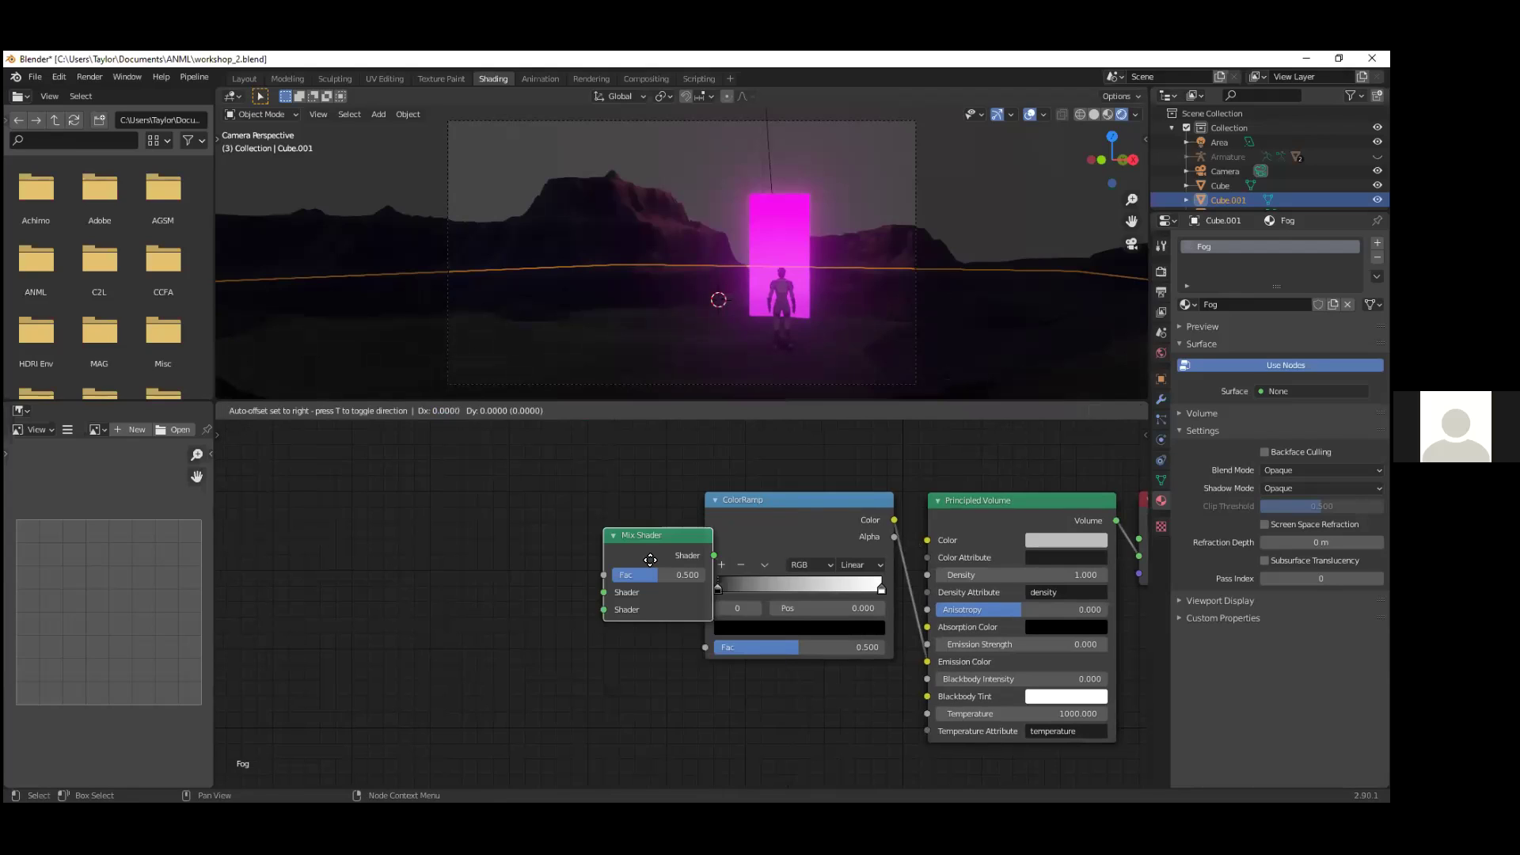
click(576, 542)
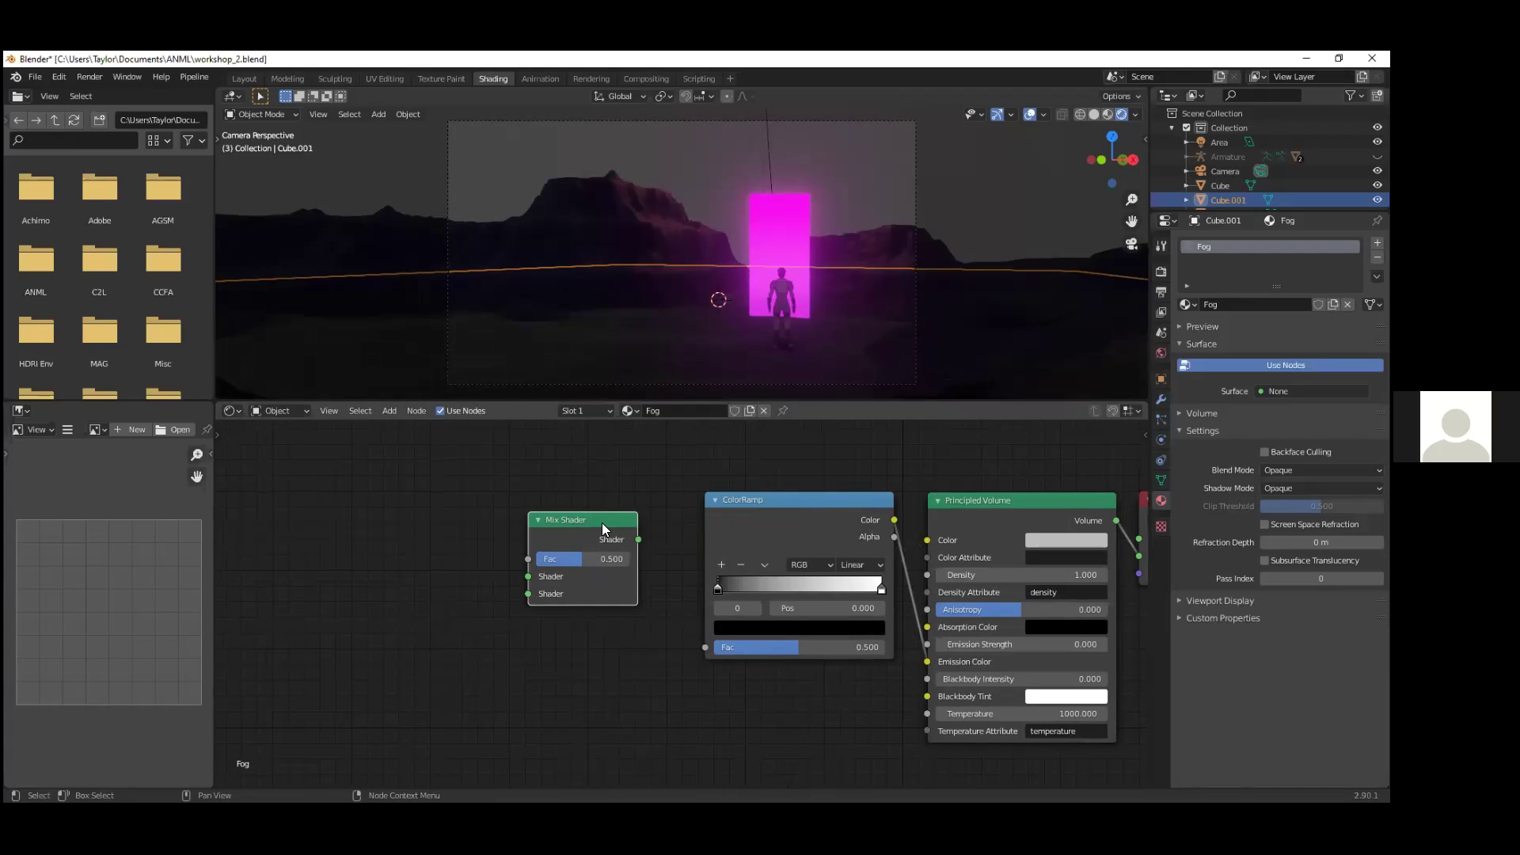
key(x)
Step: Add a MixRGB node before the ColorRamp, connect its Color output to the ramp's Fac, and place it slightly lower
key(shift+a)
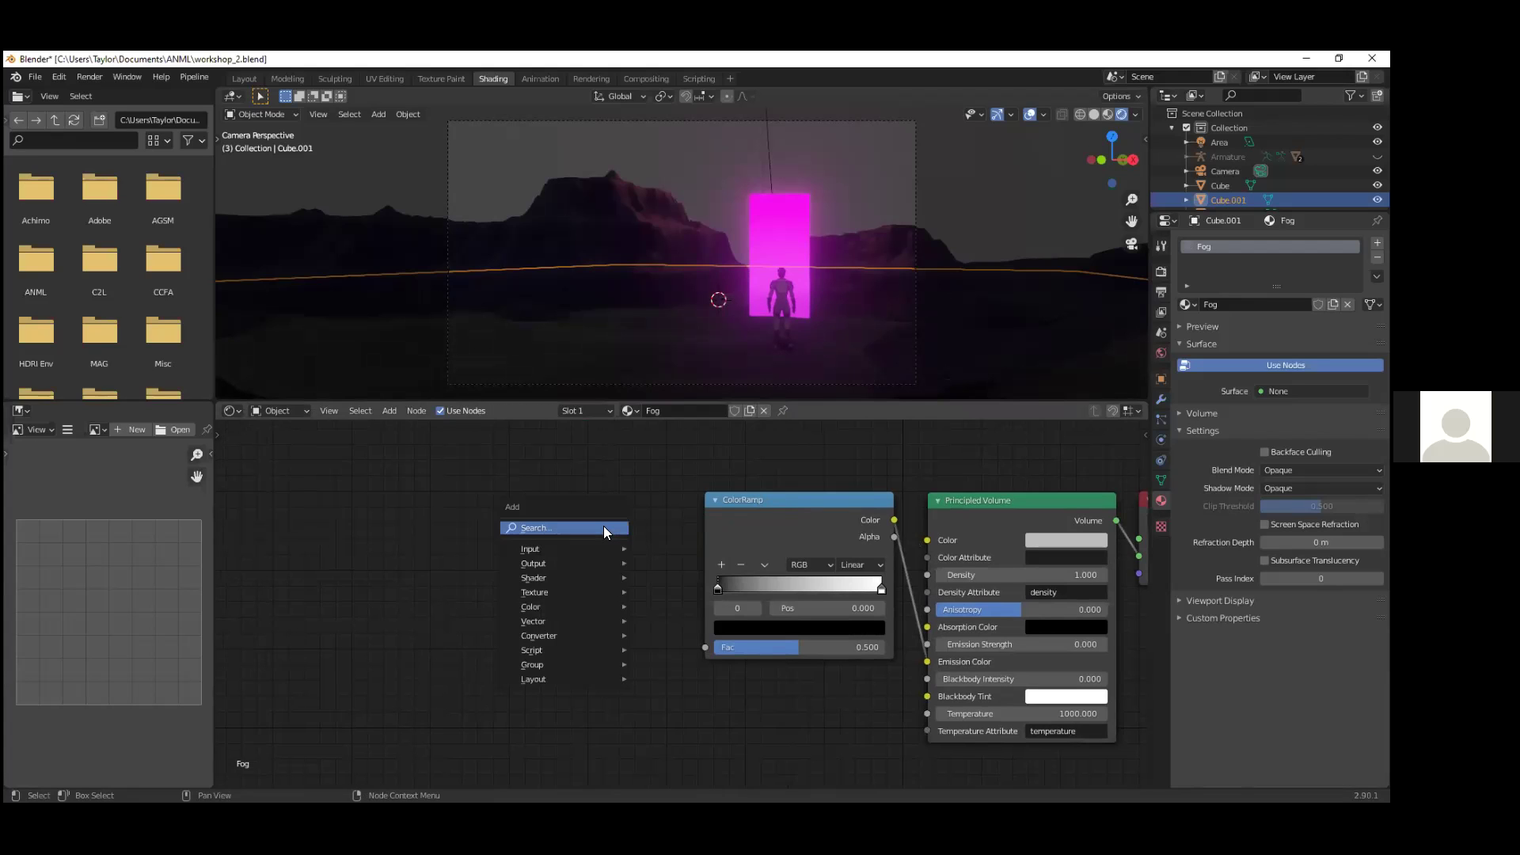
text(mix)
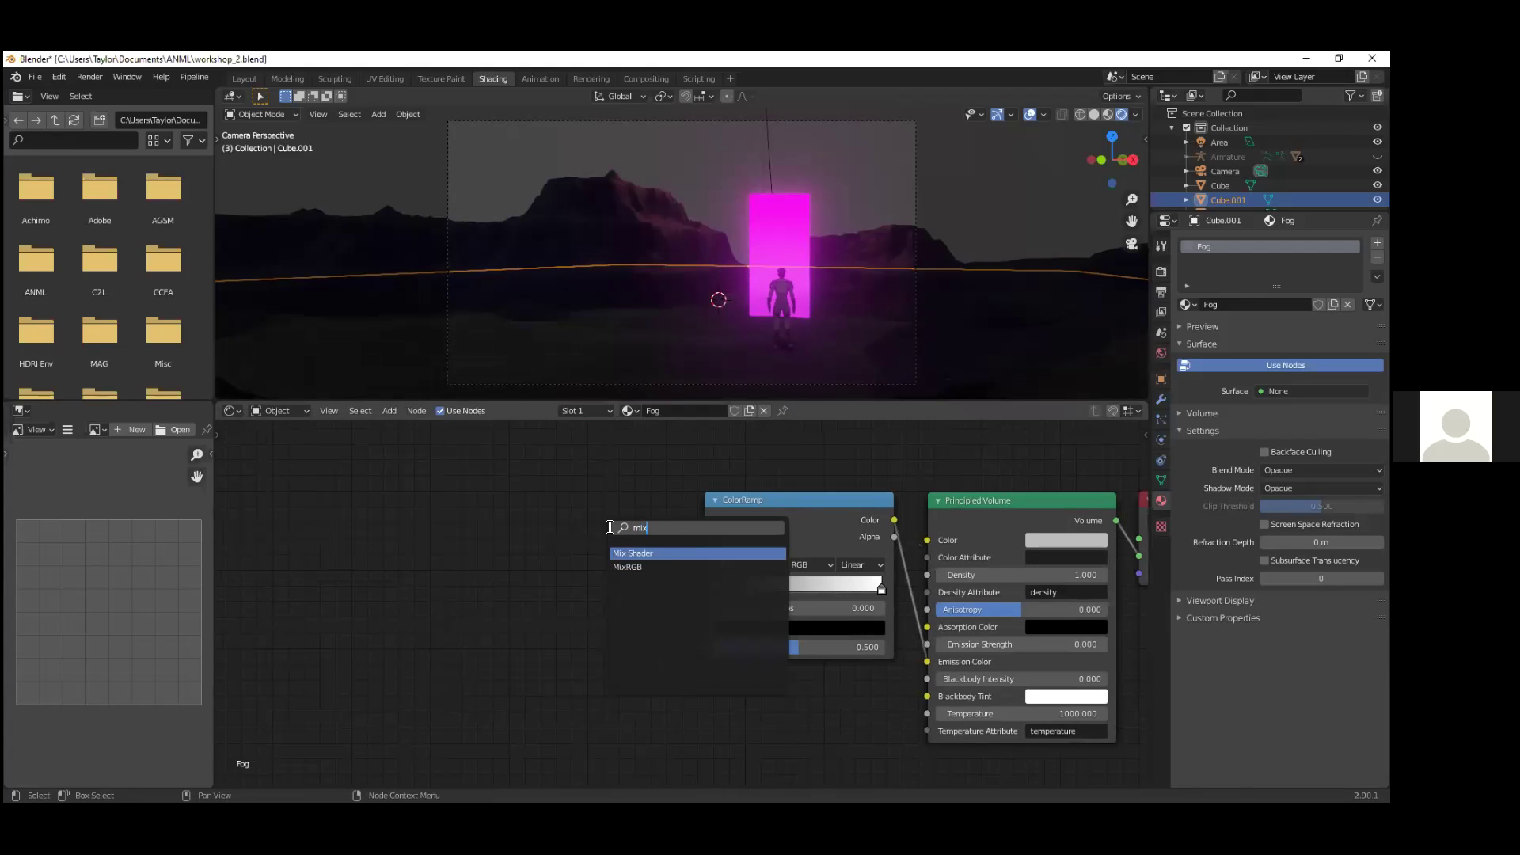
click(627, 569)
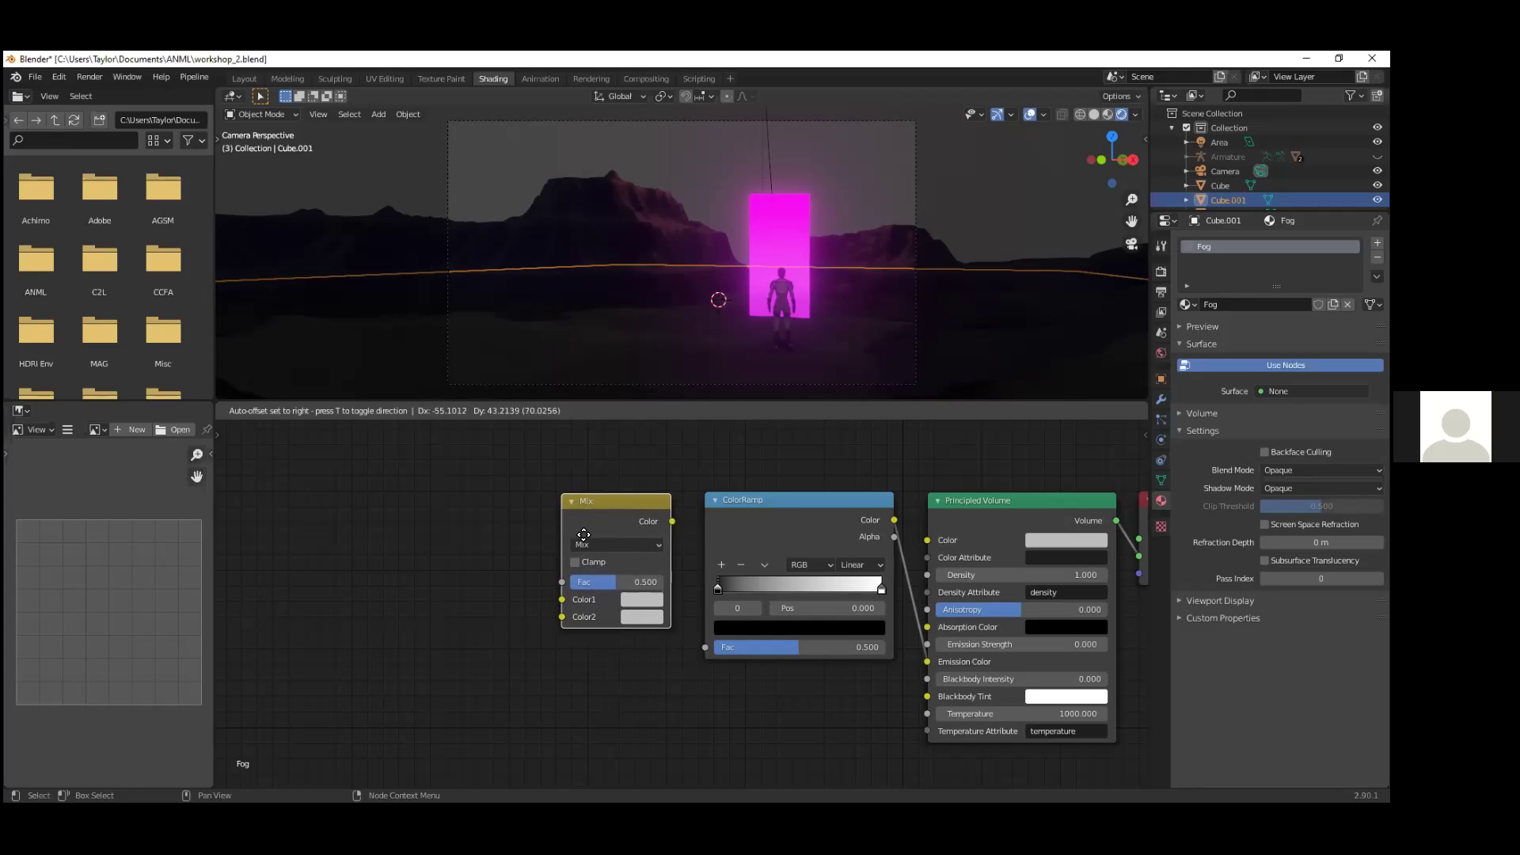
click(583, 534)
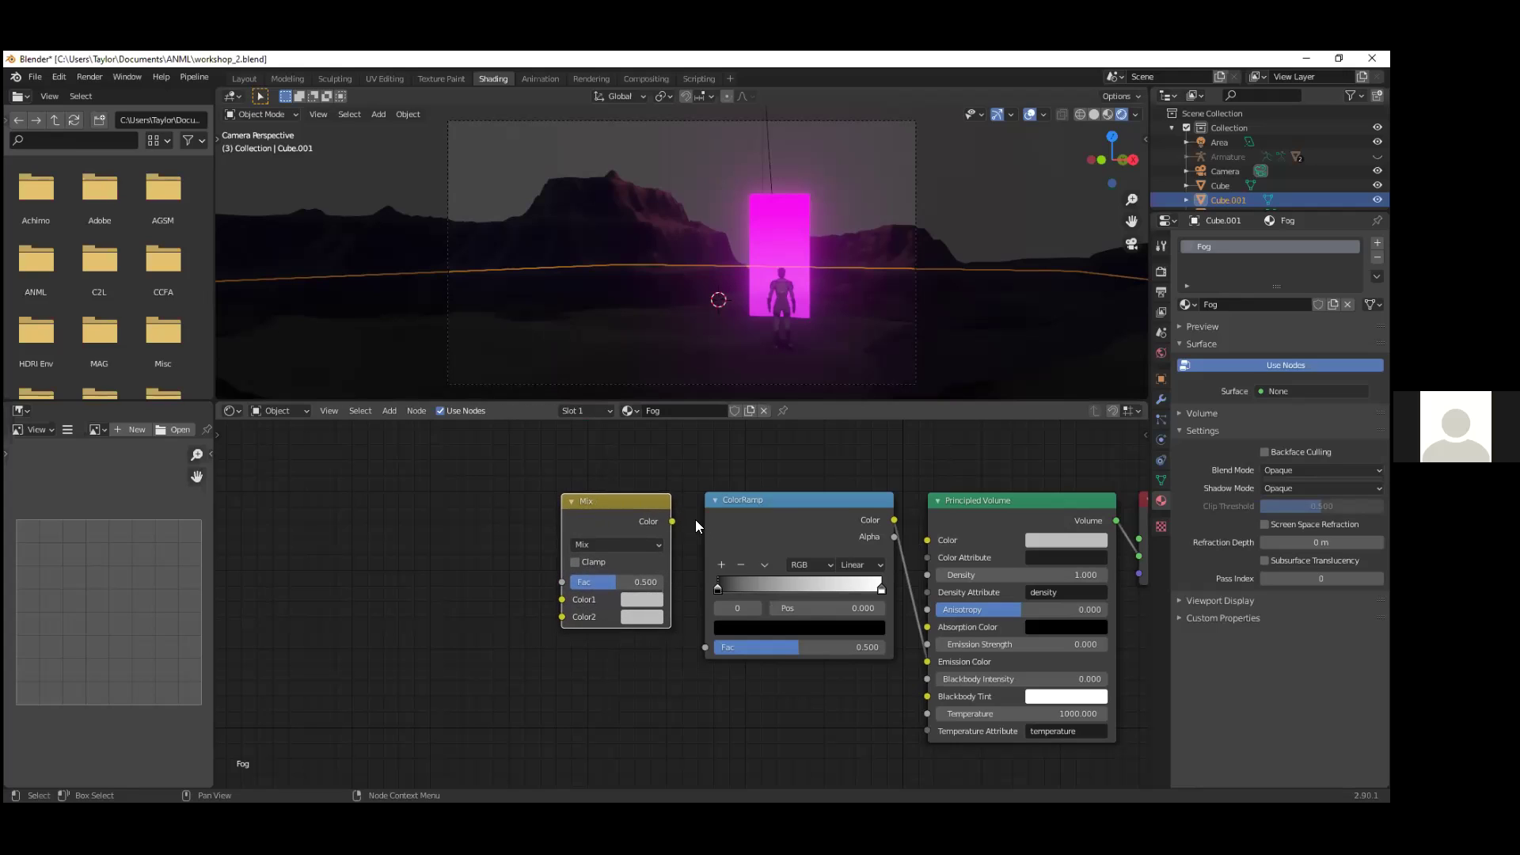
drag(670, 521, 707, 646)
drag(632, 502, 629, 561)
Step: Add a Noise Texture node before the Mix node and connect its Fac output to Color1
middle_drag(499, 518, 671, 494)
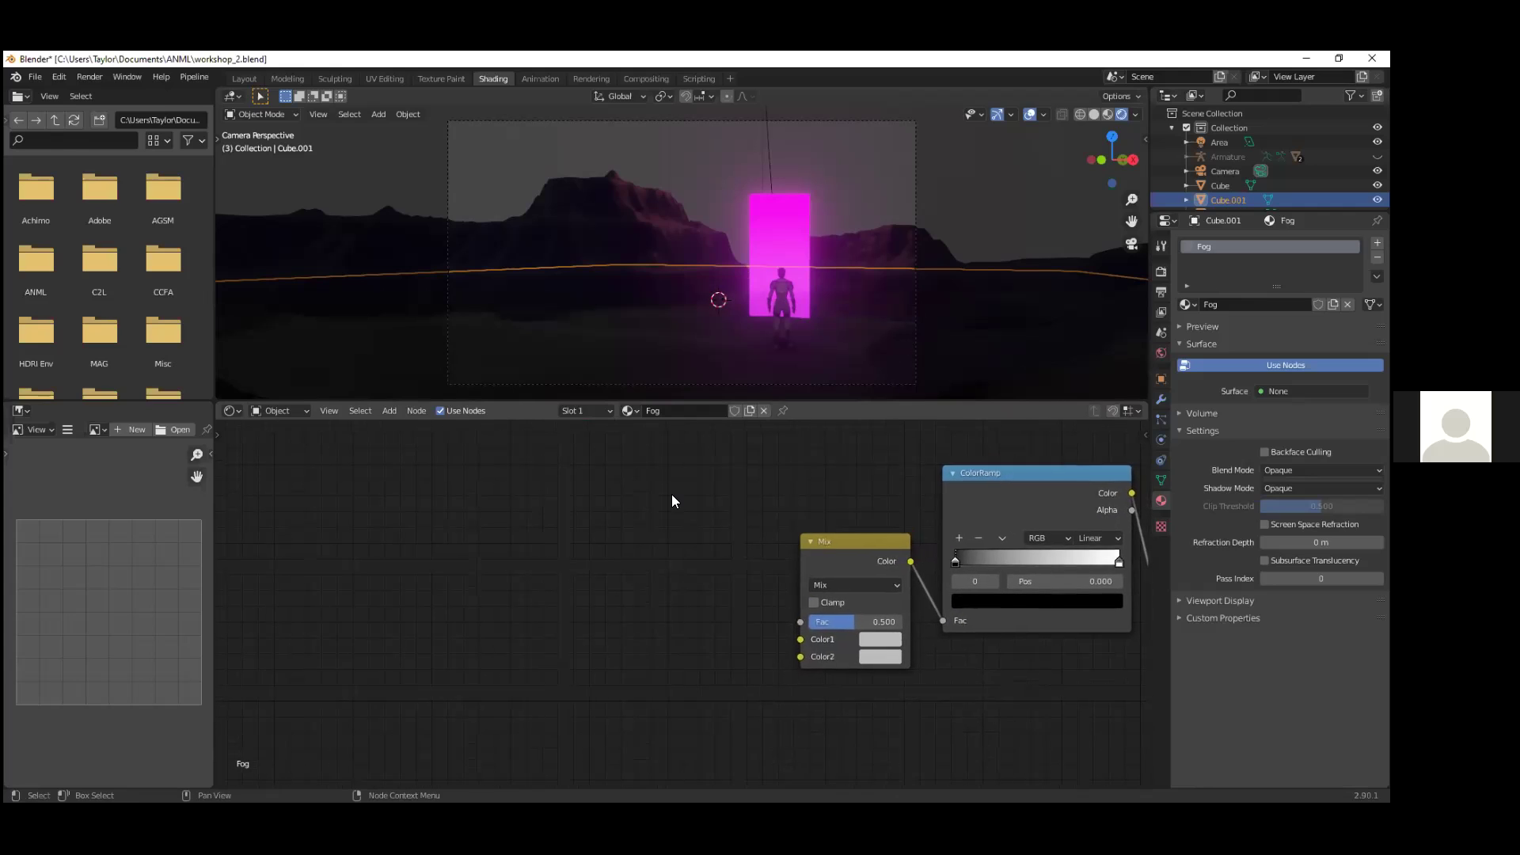
middle_drag(638, 562, 689, 560)
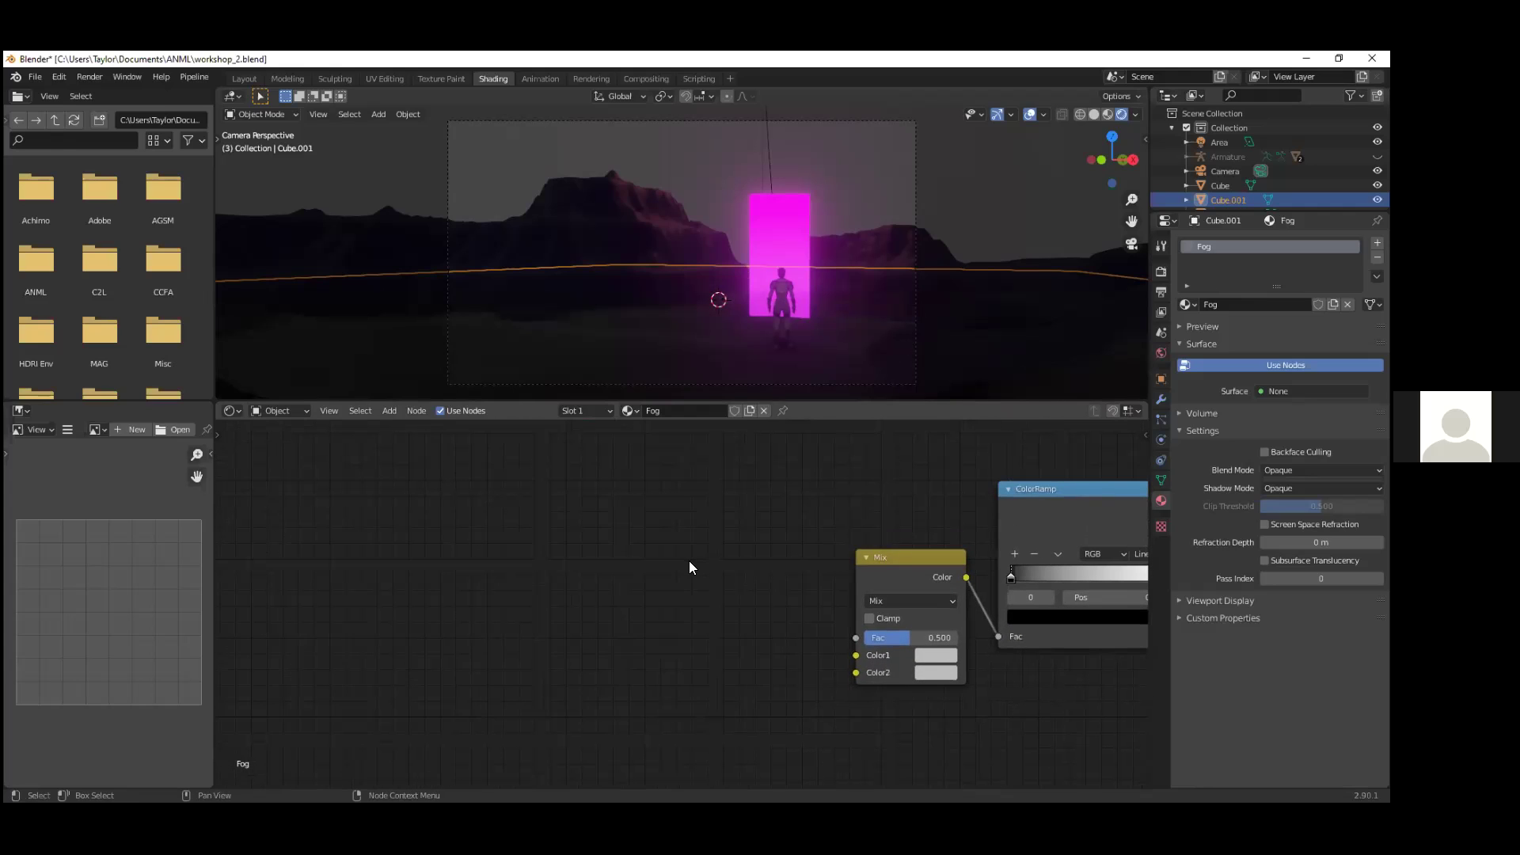
key(shift+a)
click(671, 562)
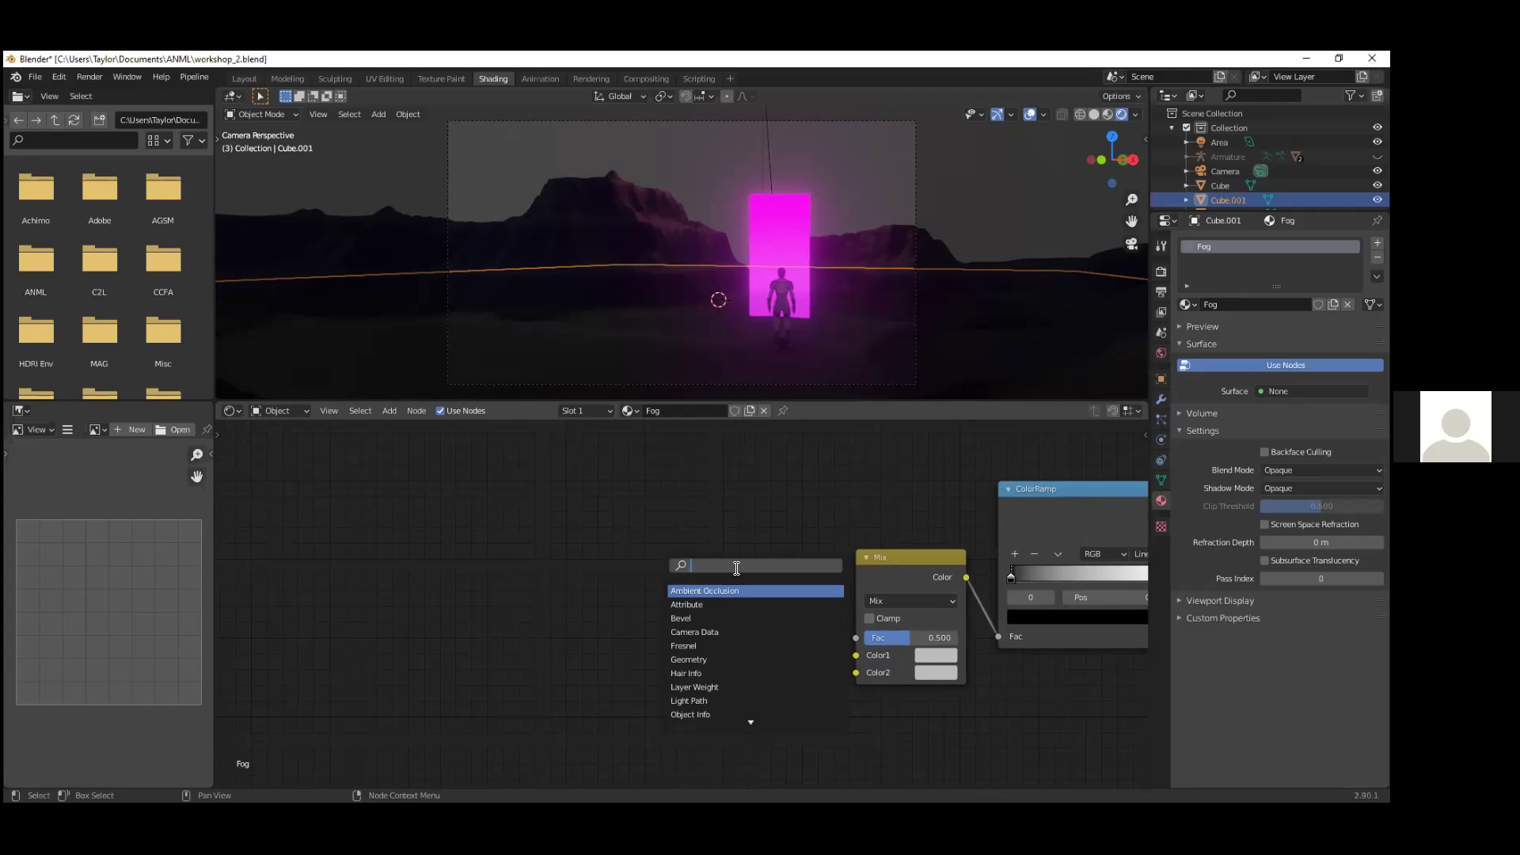
text(noi)
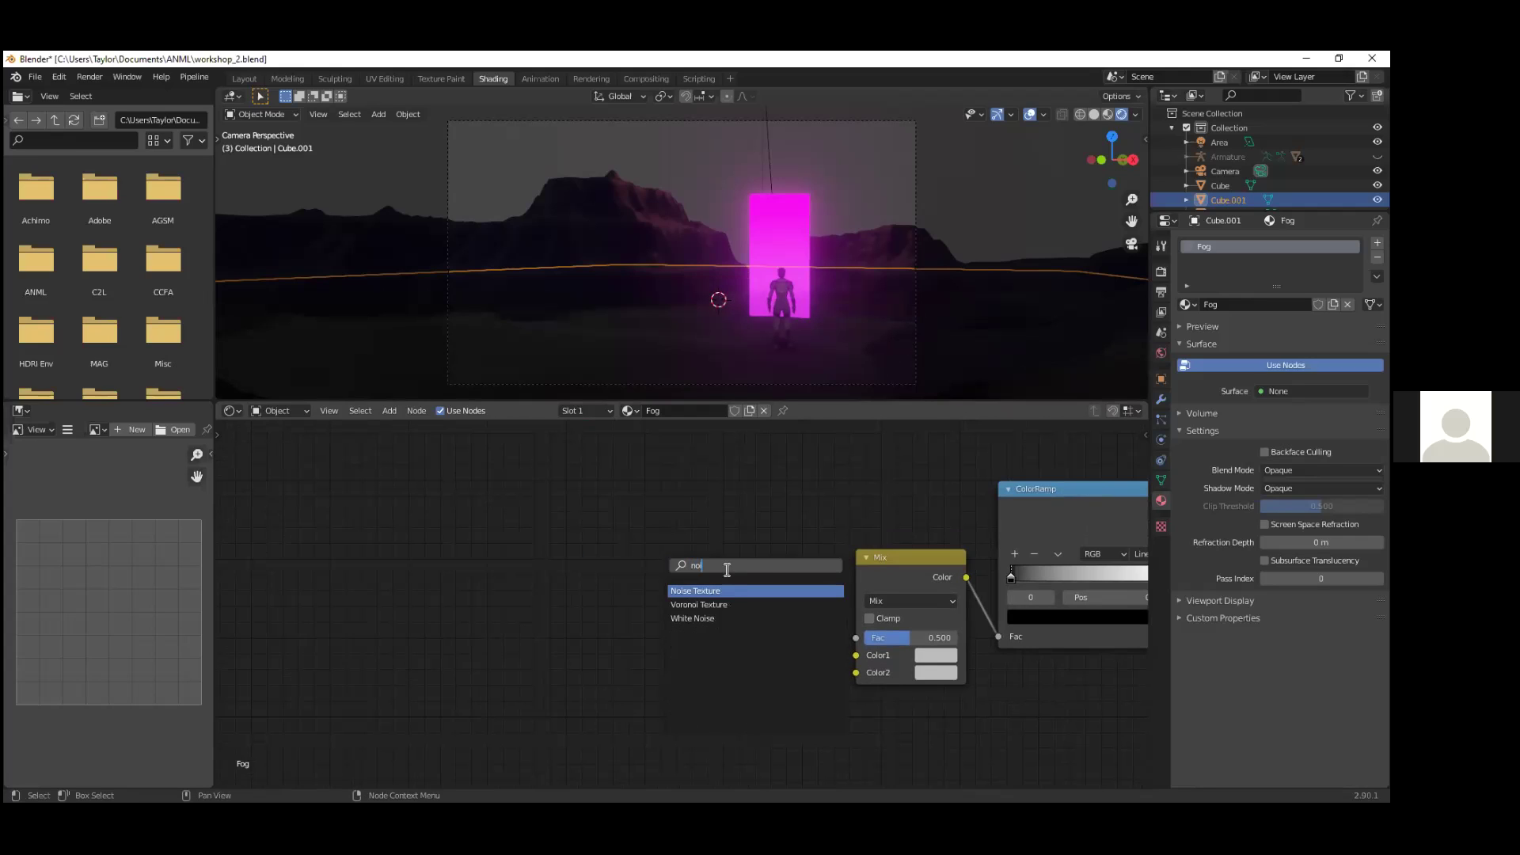
click(722, 589)
click(741, 464)
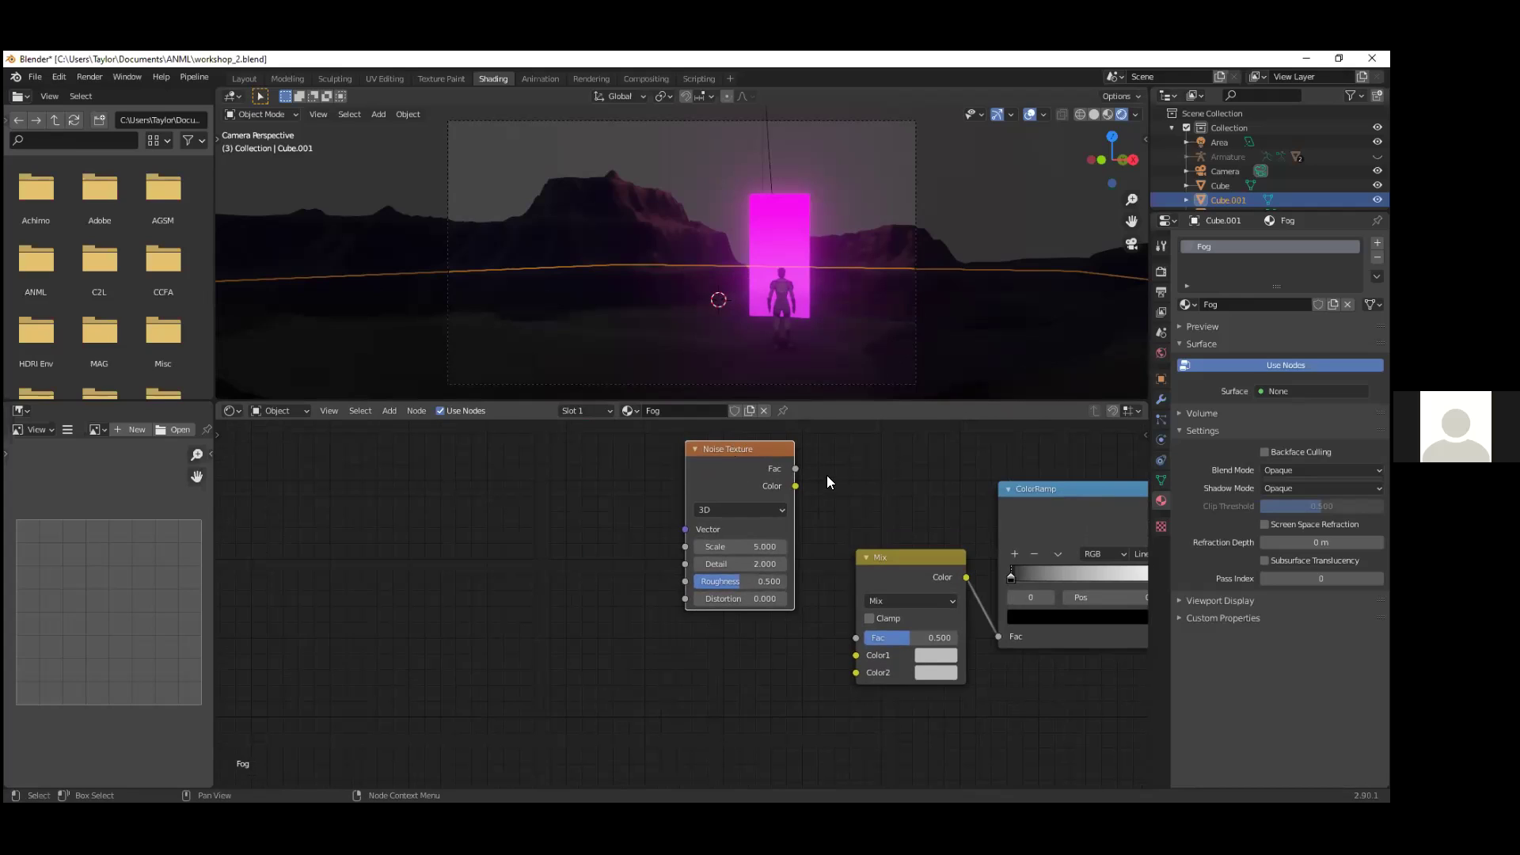
drag(795, 469, 856, 655)
Step: Add a Gradient Texture node below the Noise Texture and connect its Color output to the Mix node's Color2 input
key(shift+a)
click(716, 634)
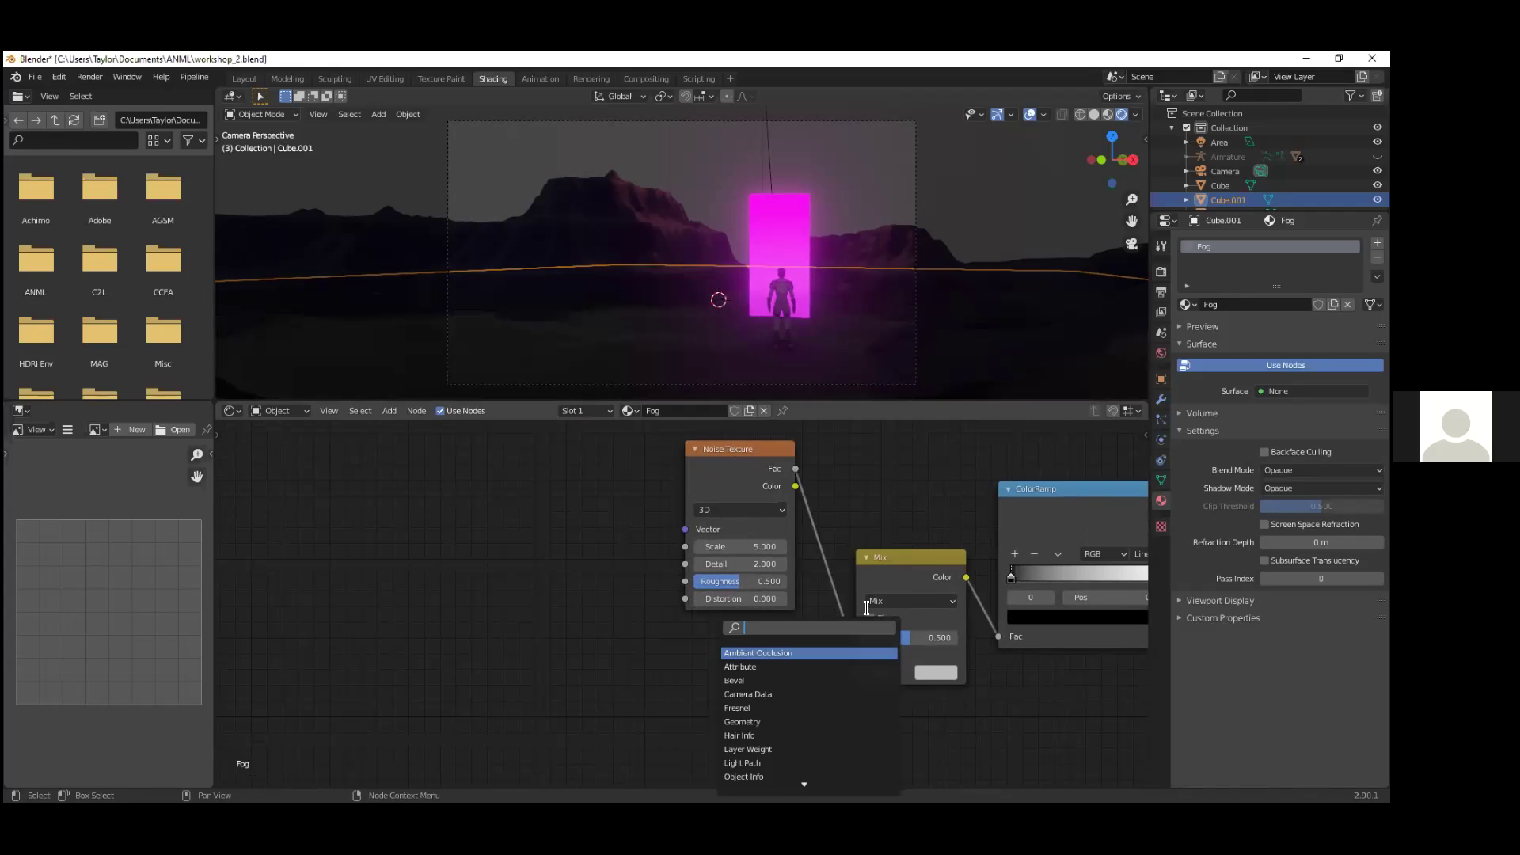
text(grad)
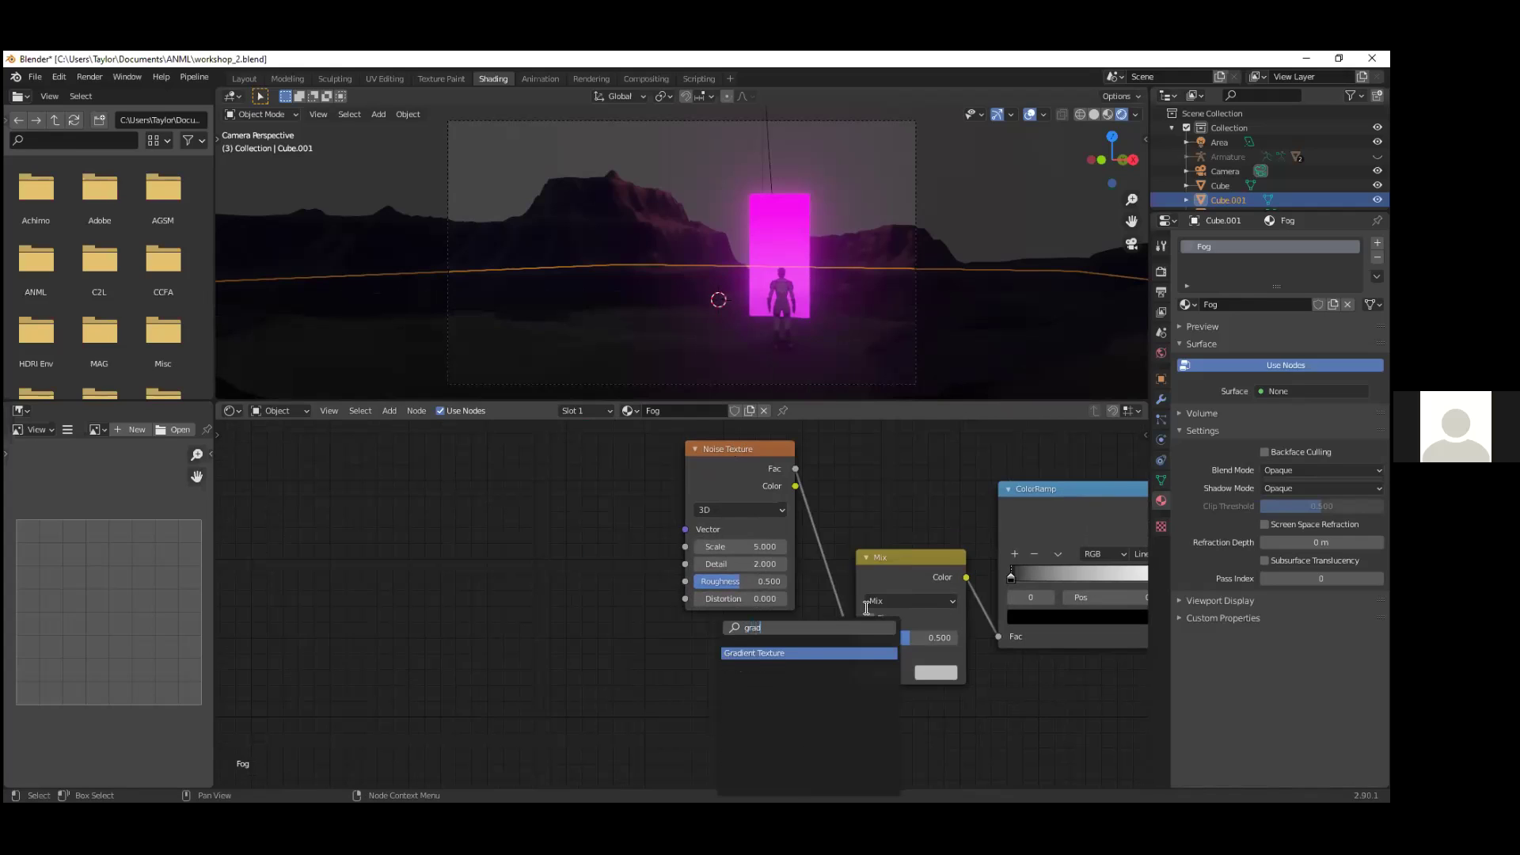
click(758, 653)
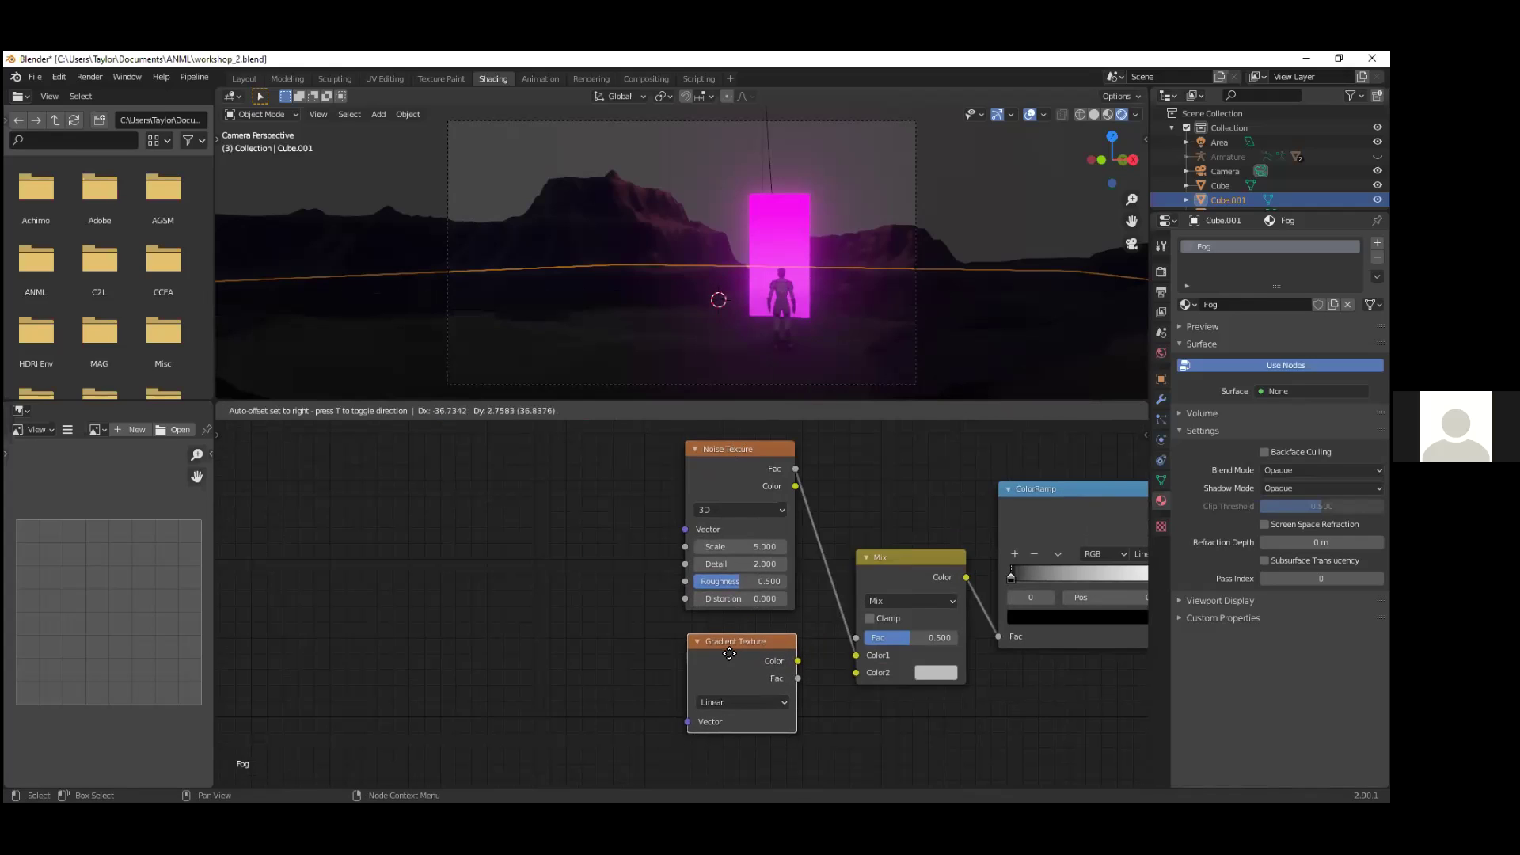
click(730, 650)
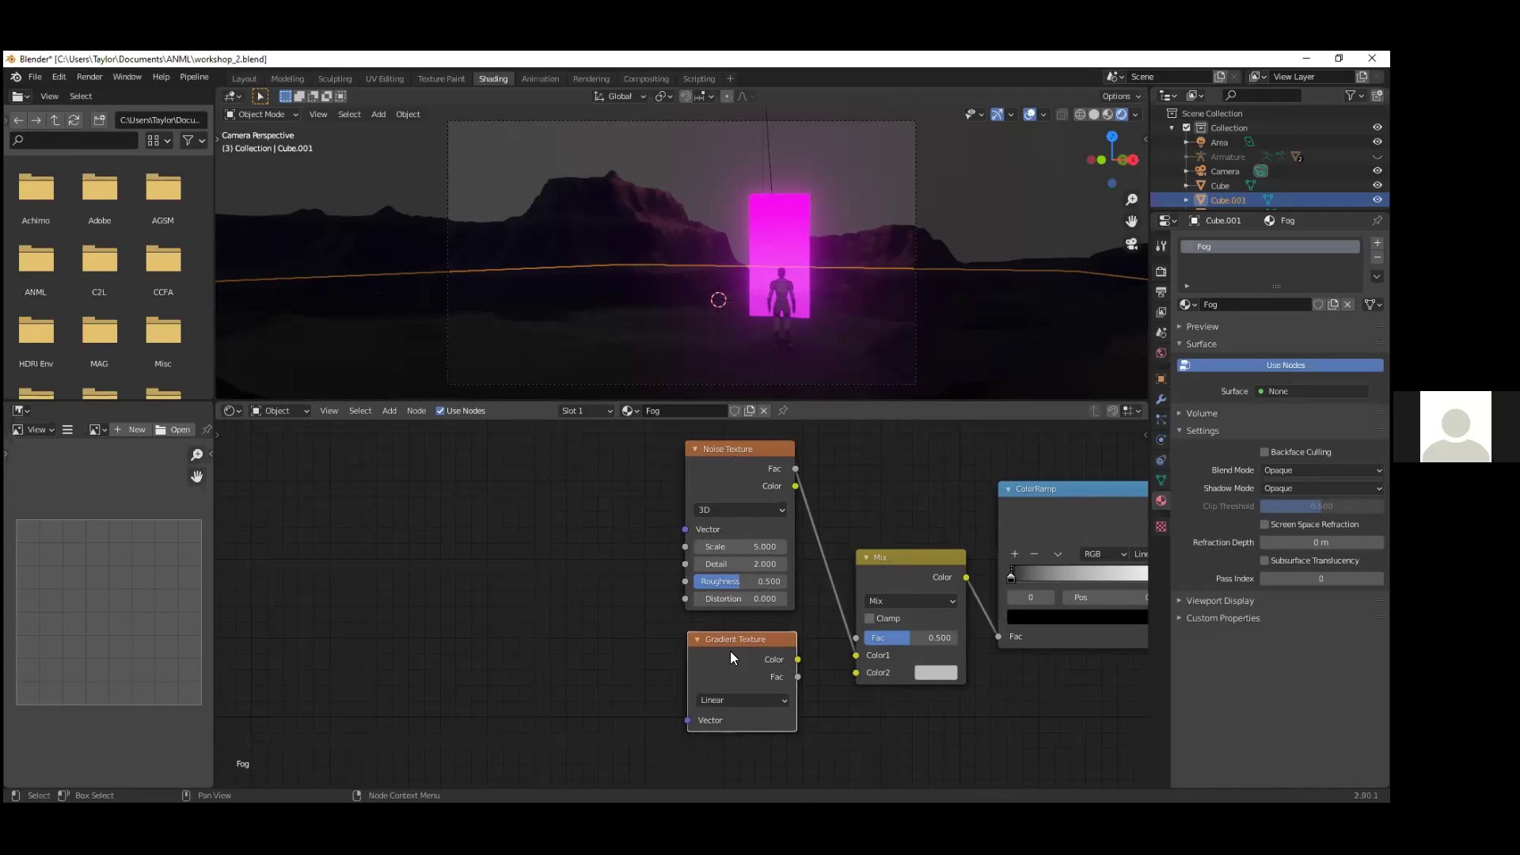
drag(797, 660, 858, 672)
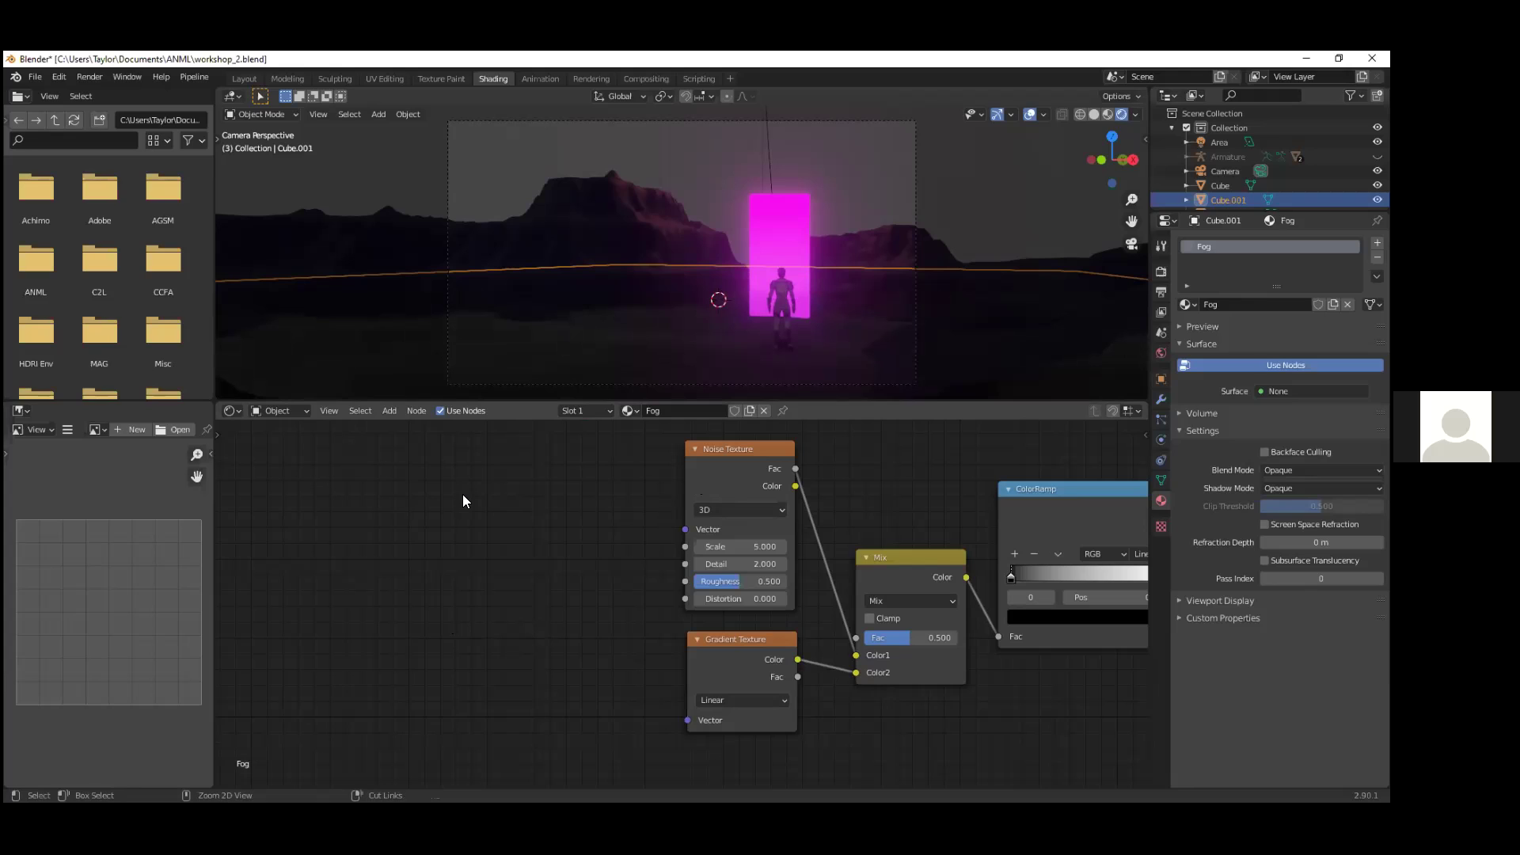
Step: Add Texture Coordinate and Mapping nodes ahead of the Noise Texture and feed the Mapping Vector from the Object output
click(718, 480)
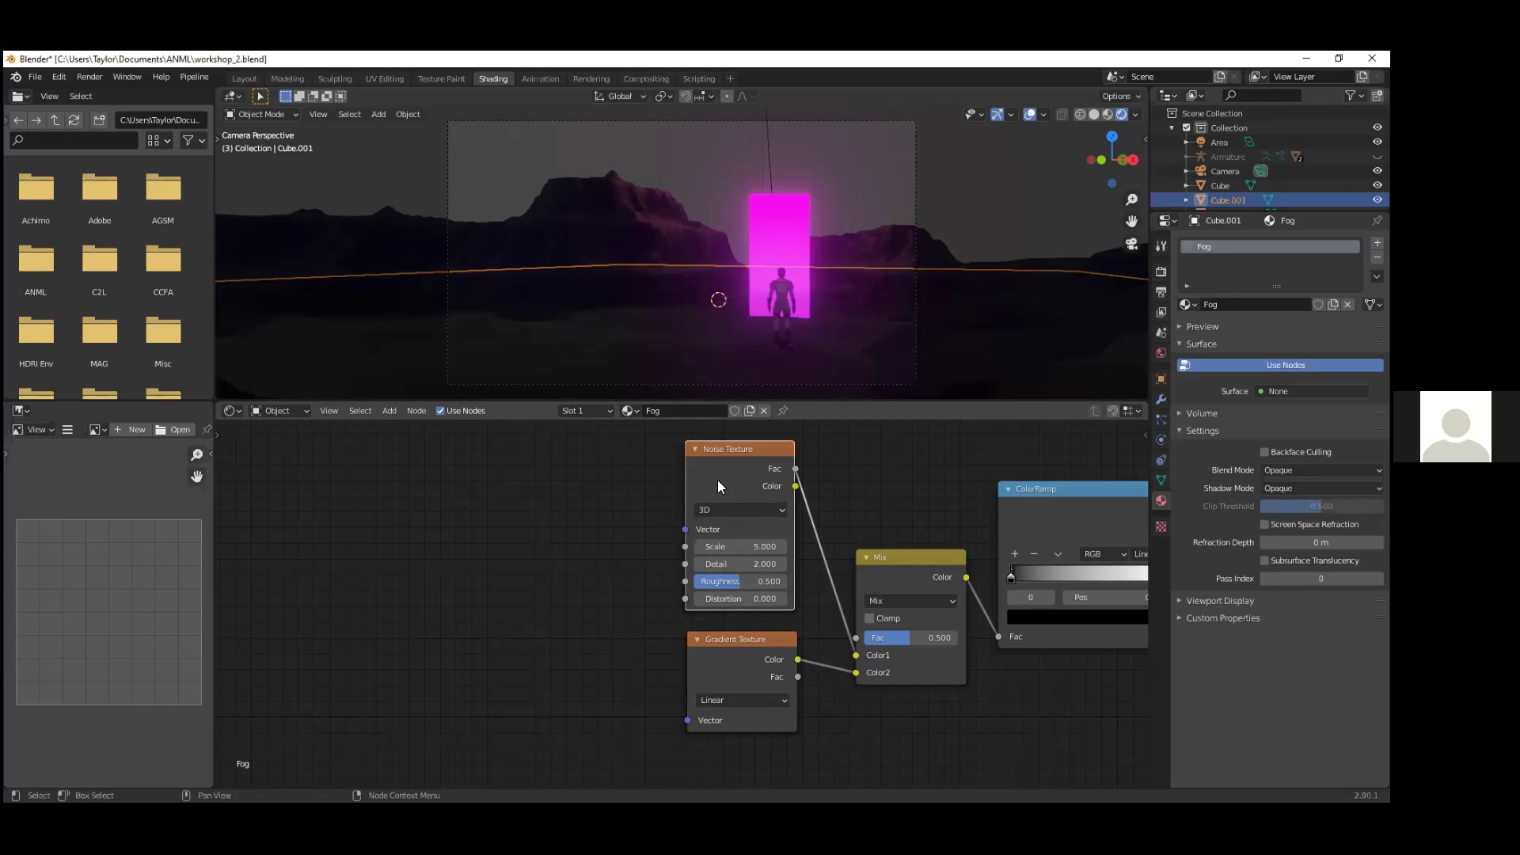
key(ctrl+t)
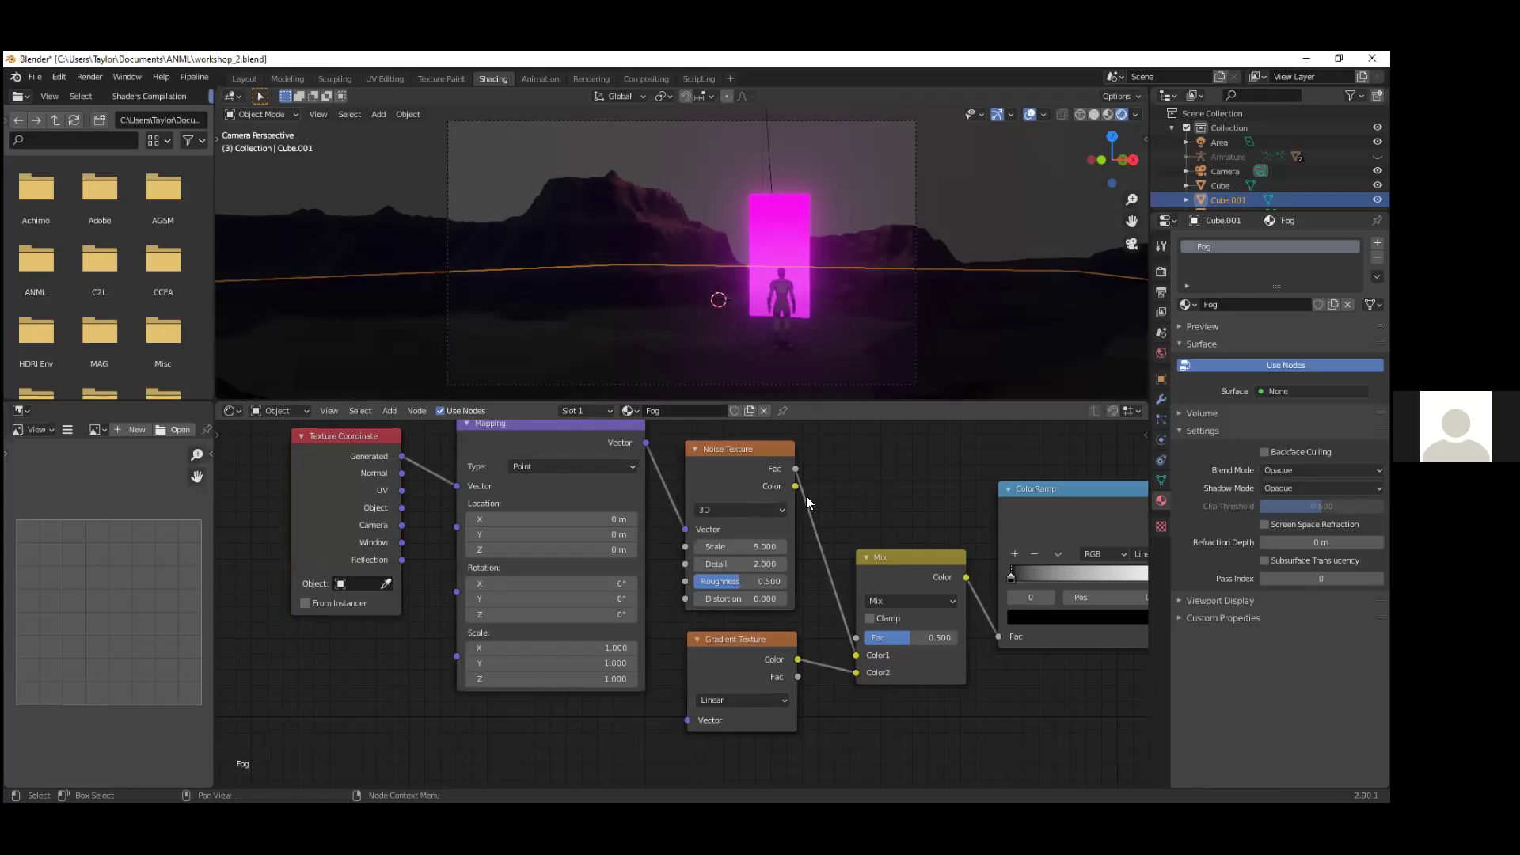
click(732, 479)
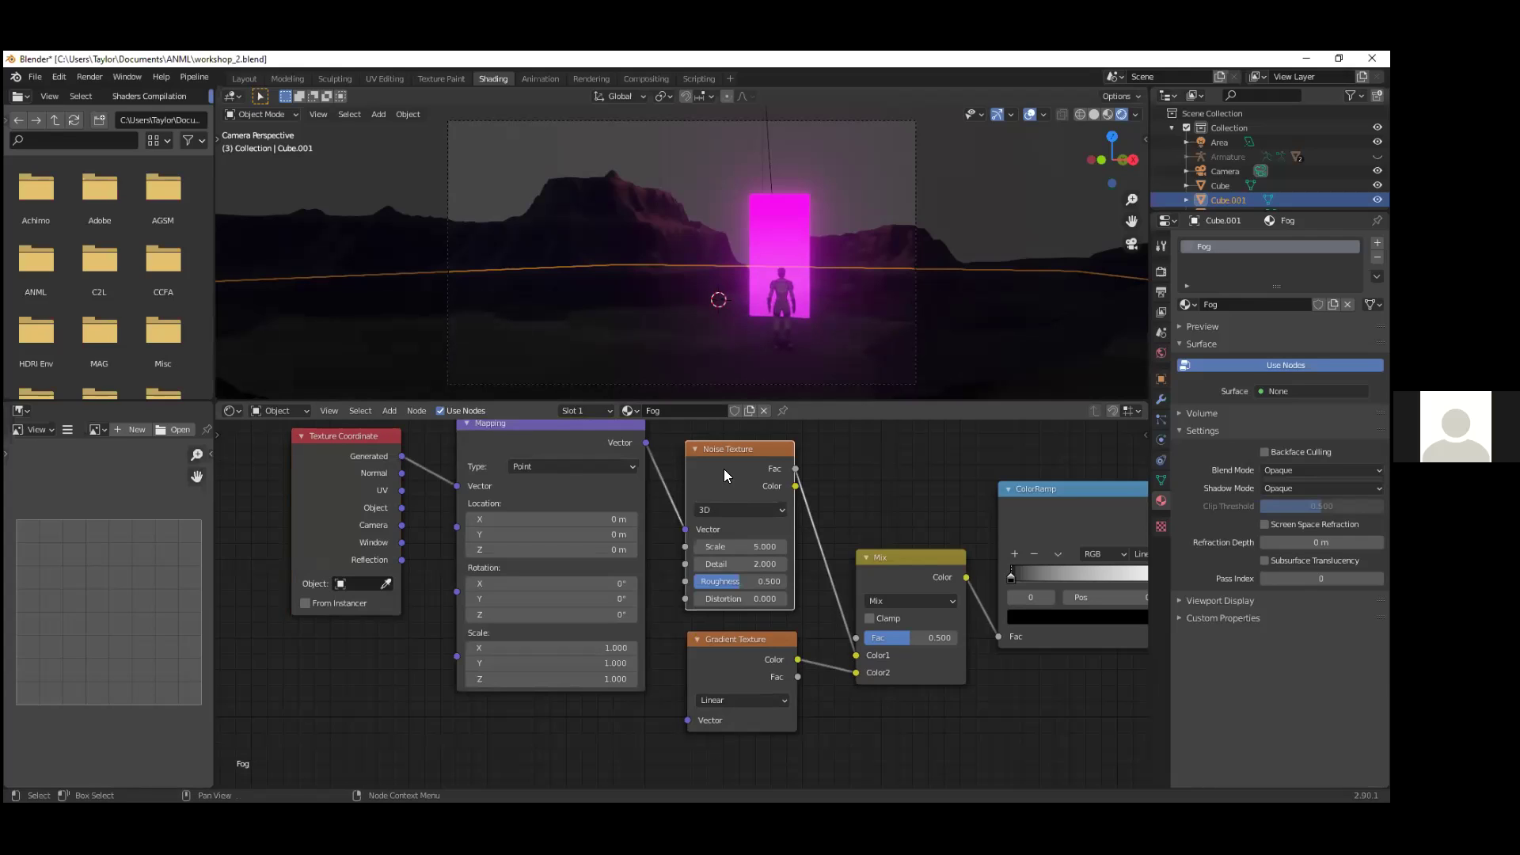
scroll(591, 473, down, 1)
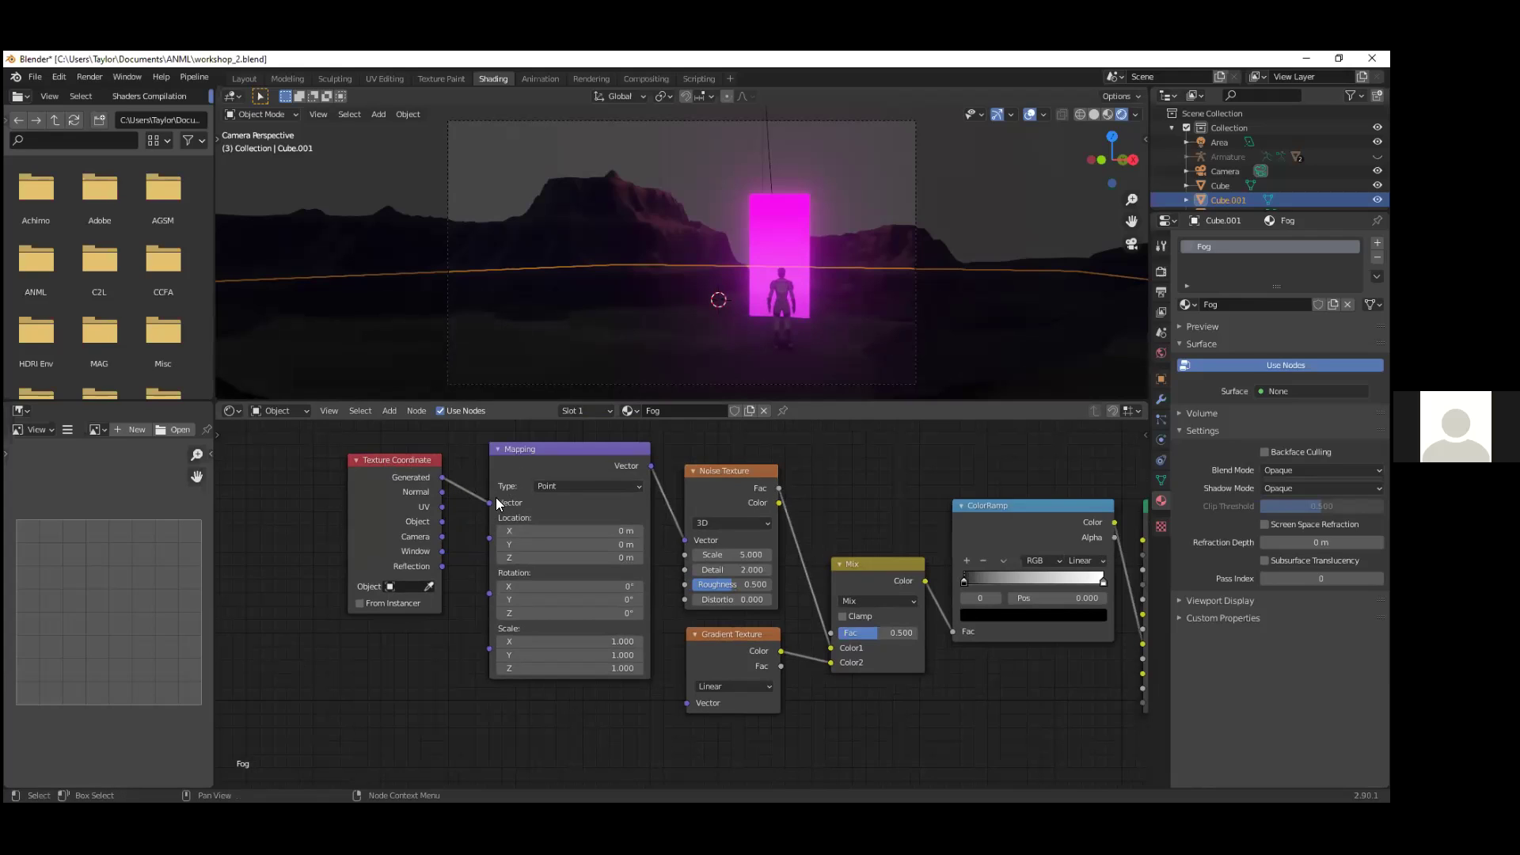
drag(489, 503, 453, 483)
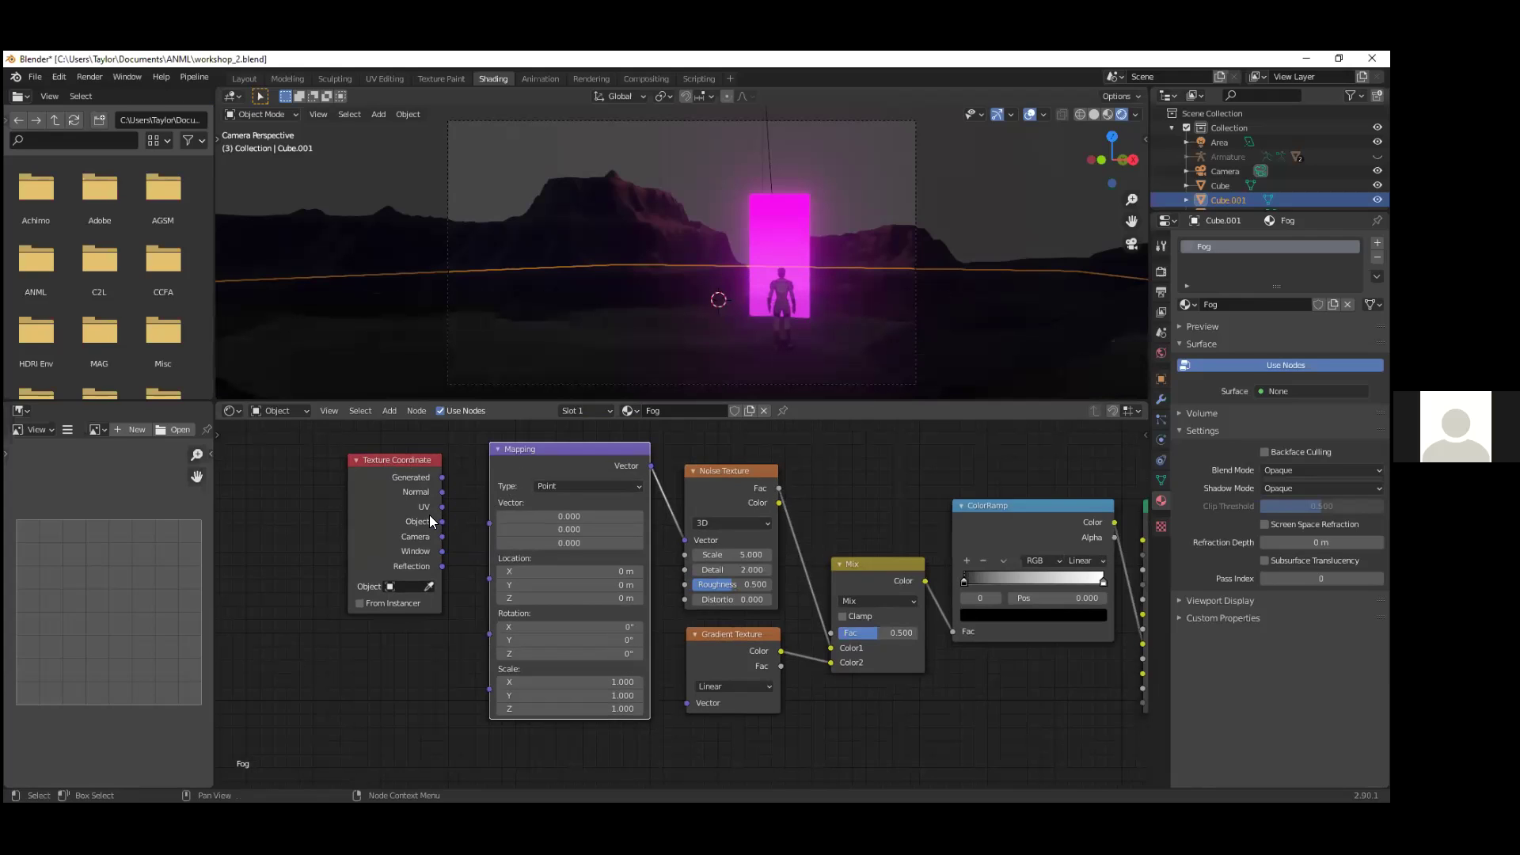
drag(442, 522, 490, 504)
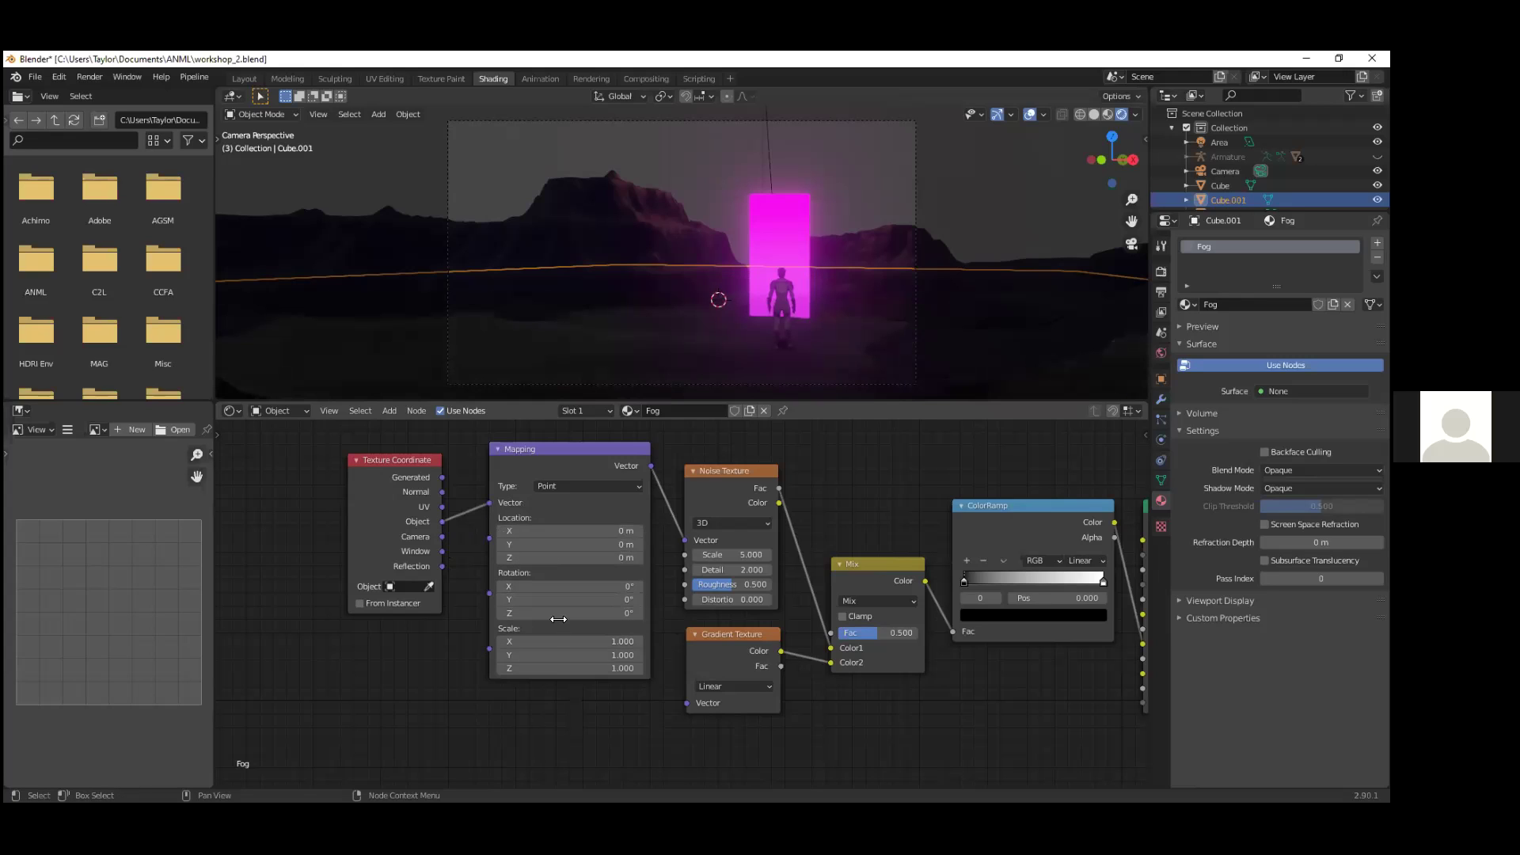
Step: Set the Mapping node's Y rotation to -90° and its X location to 15 m
scroll(608, 605, up, 2)
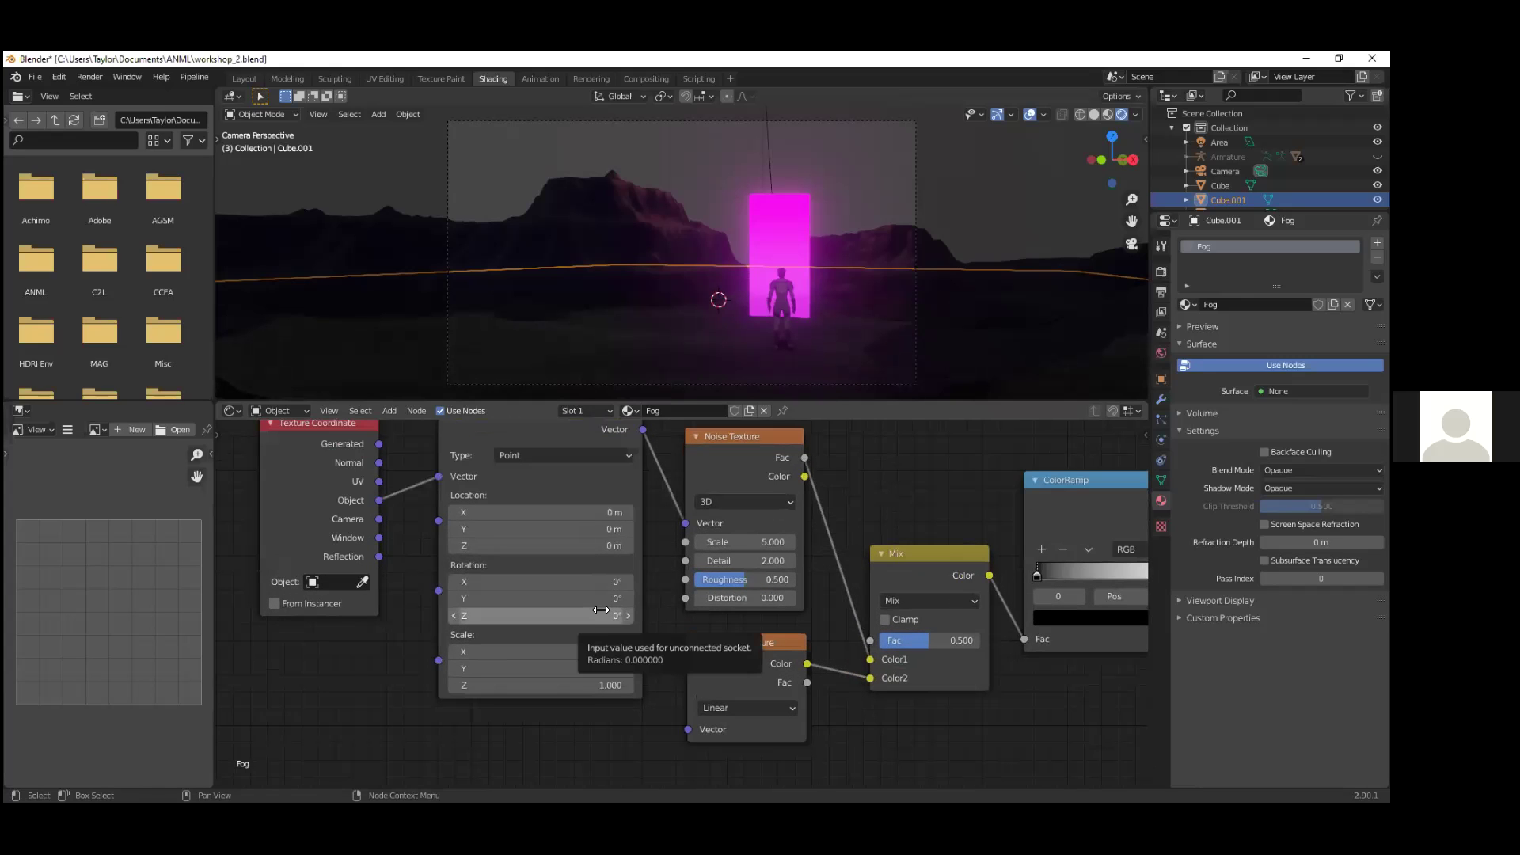
click(606, 604)
text(-90)
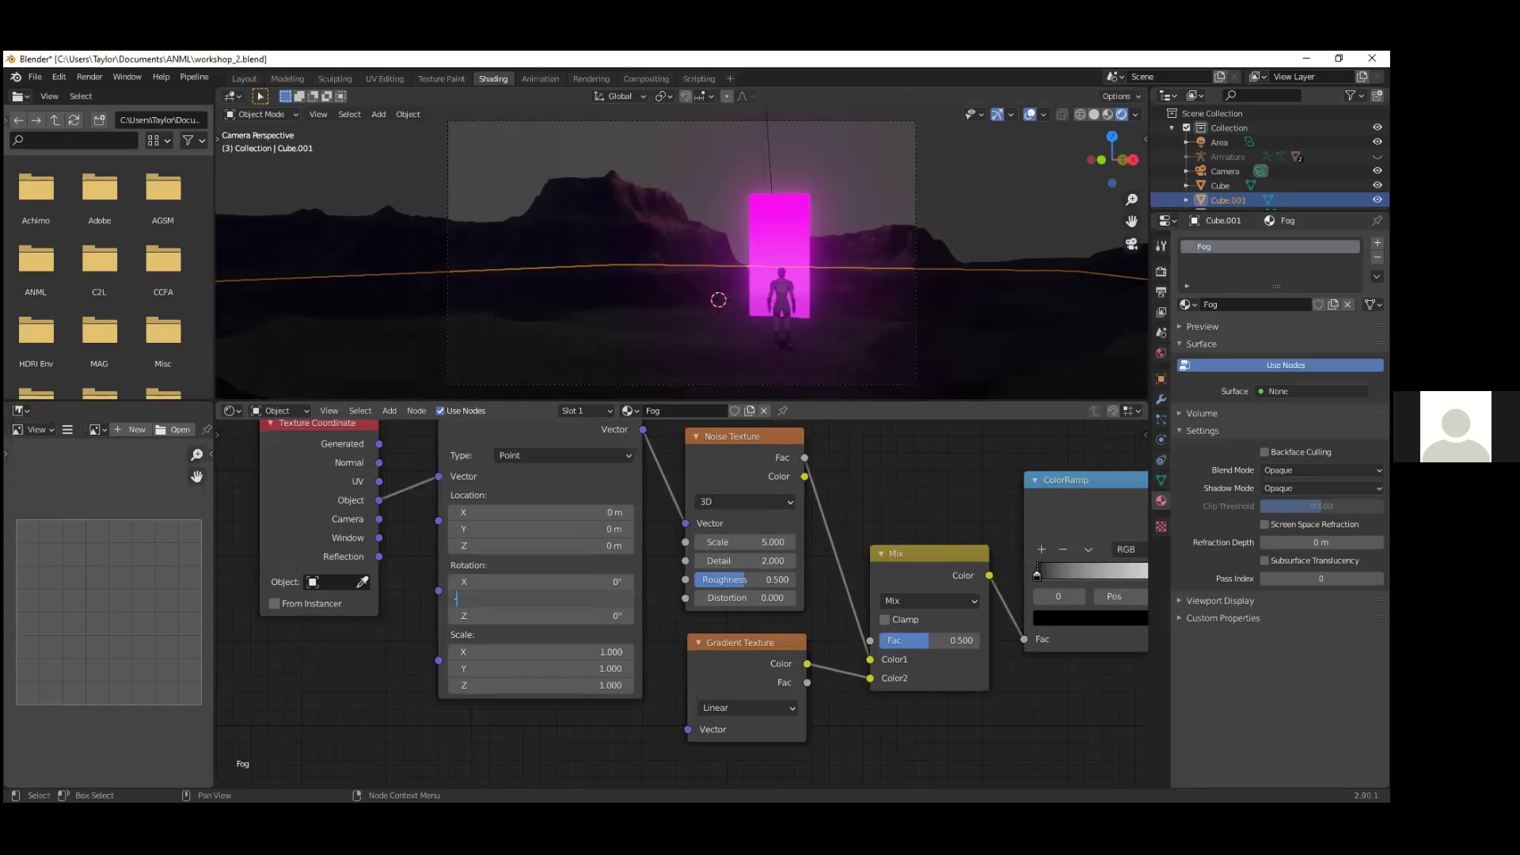
key(Return)
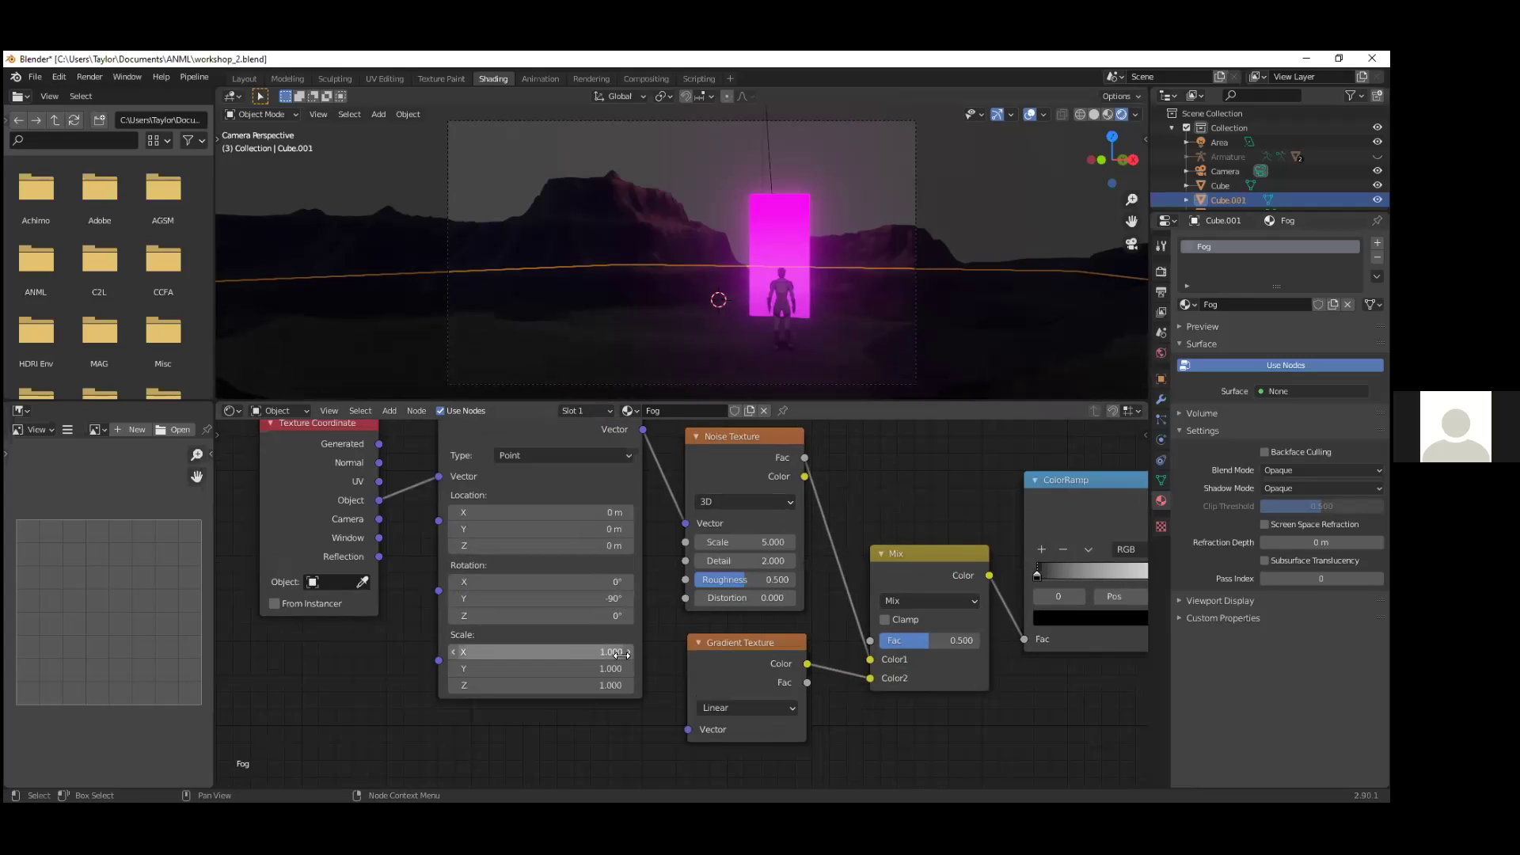
click(610, 513)
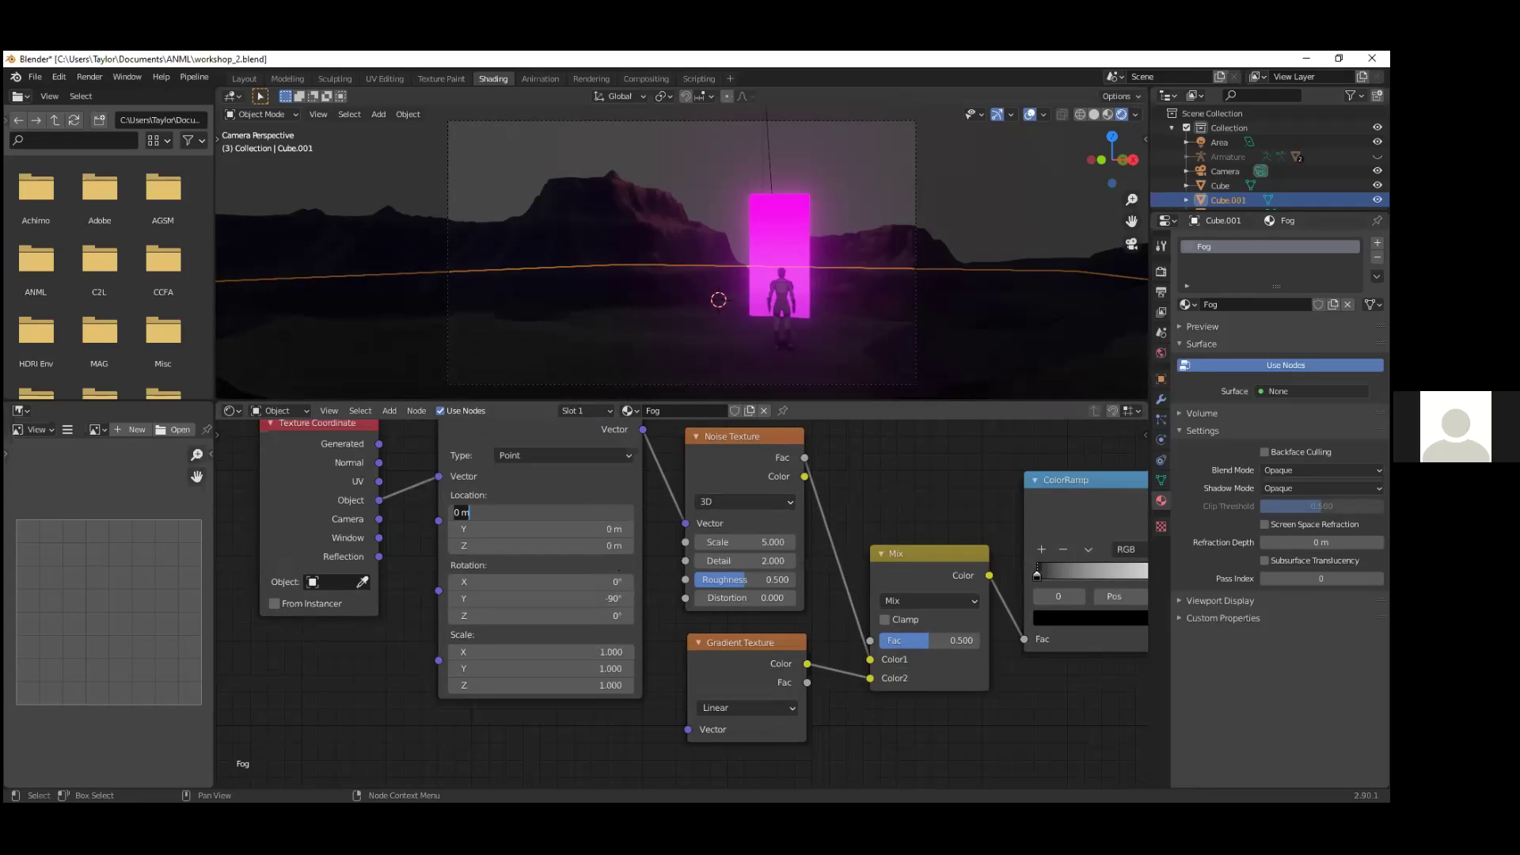
text(15)
key(Return)
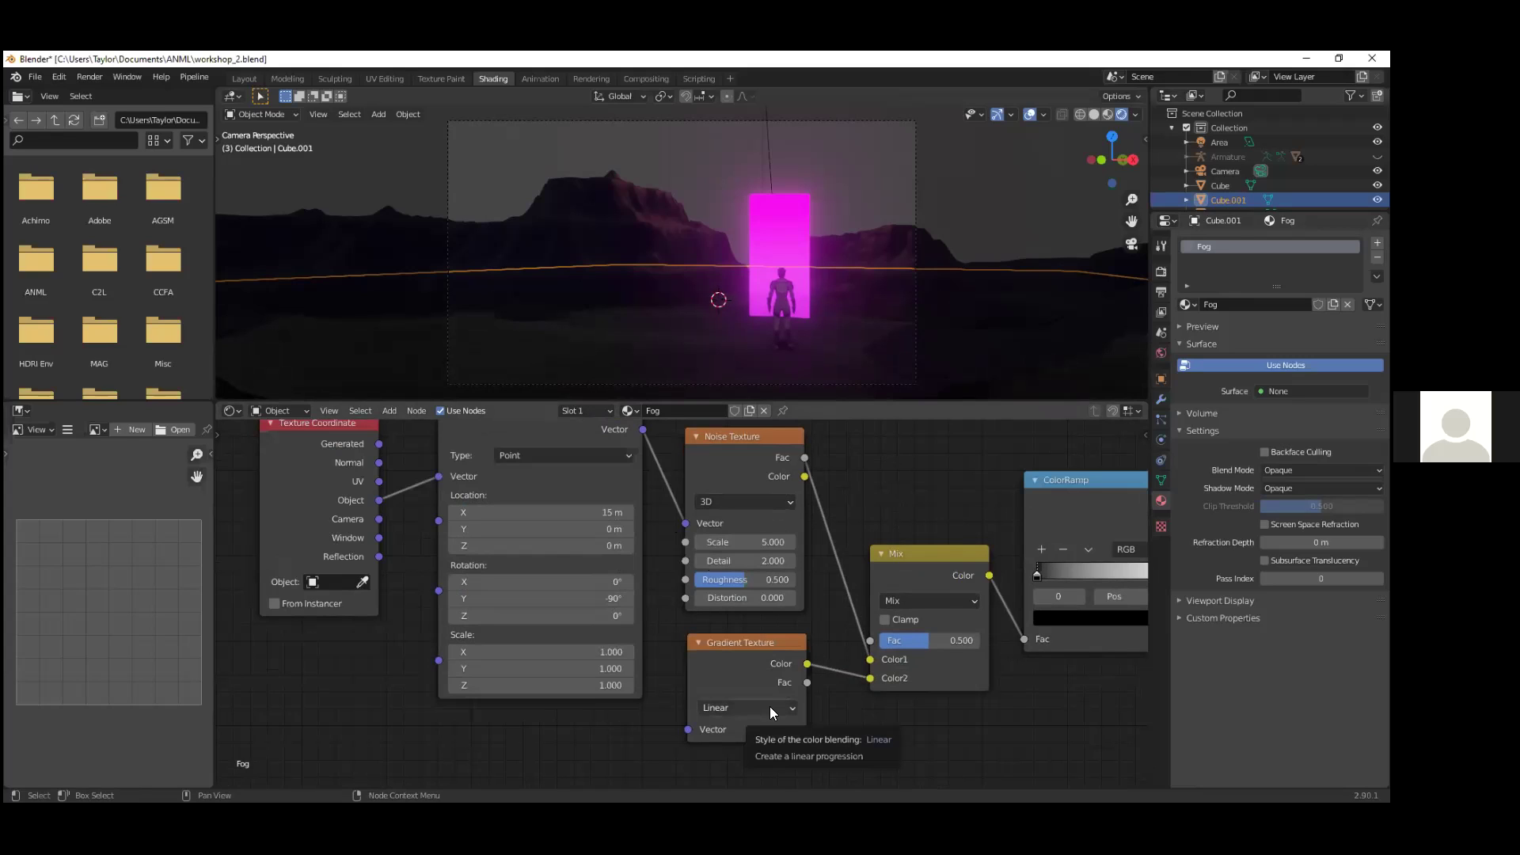
Step: Connect the Mapping node's Vector output to the Gradient Texture as well, and set the Noise Texture to 4D with scale 1
click(642, 435)
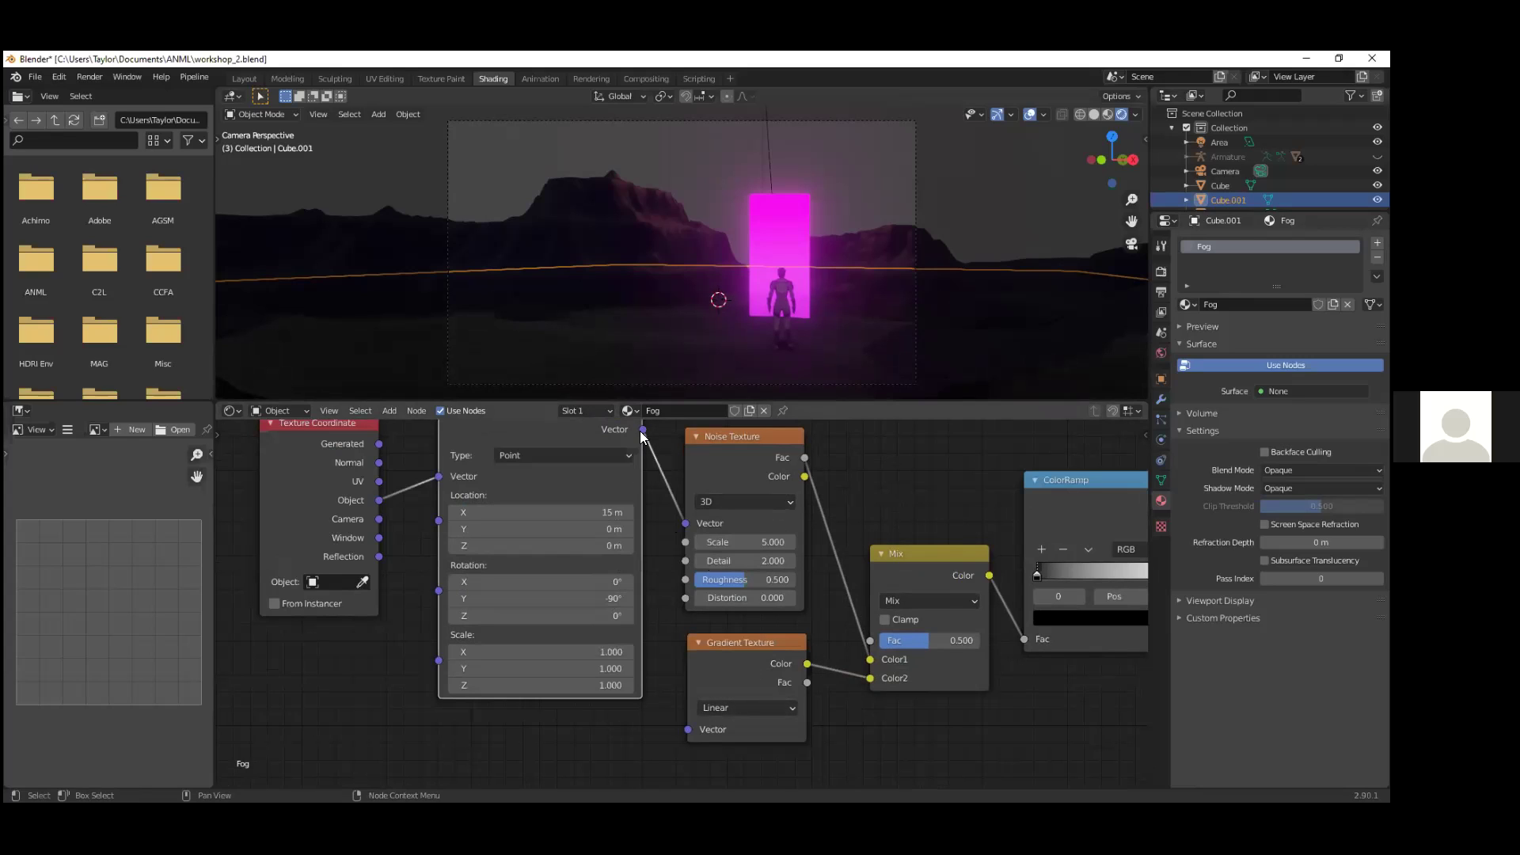
drag(643, 430, 692, 730)
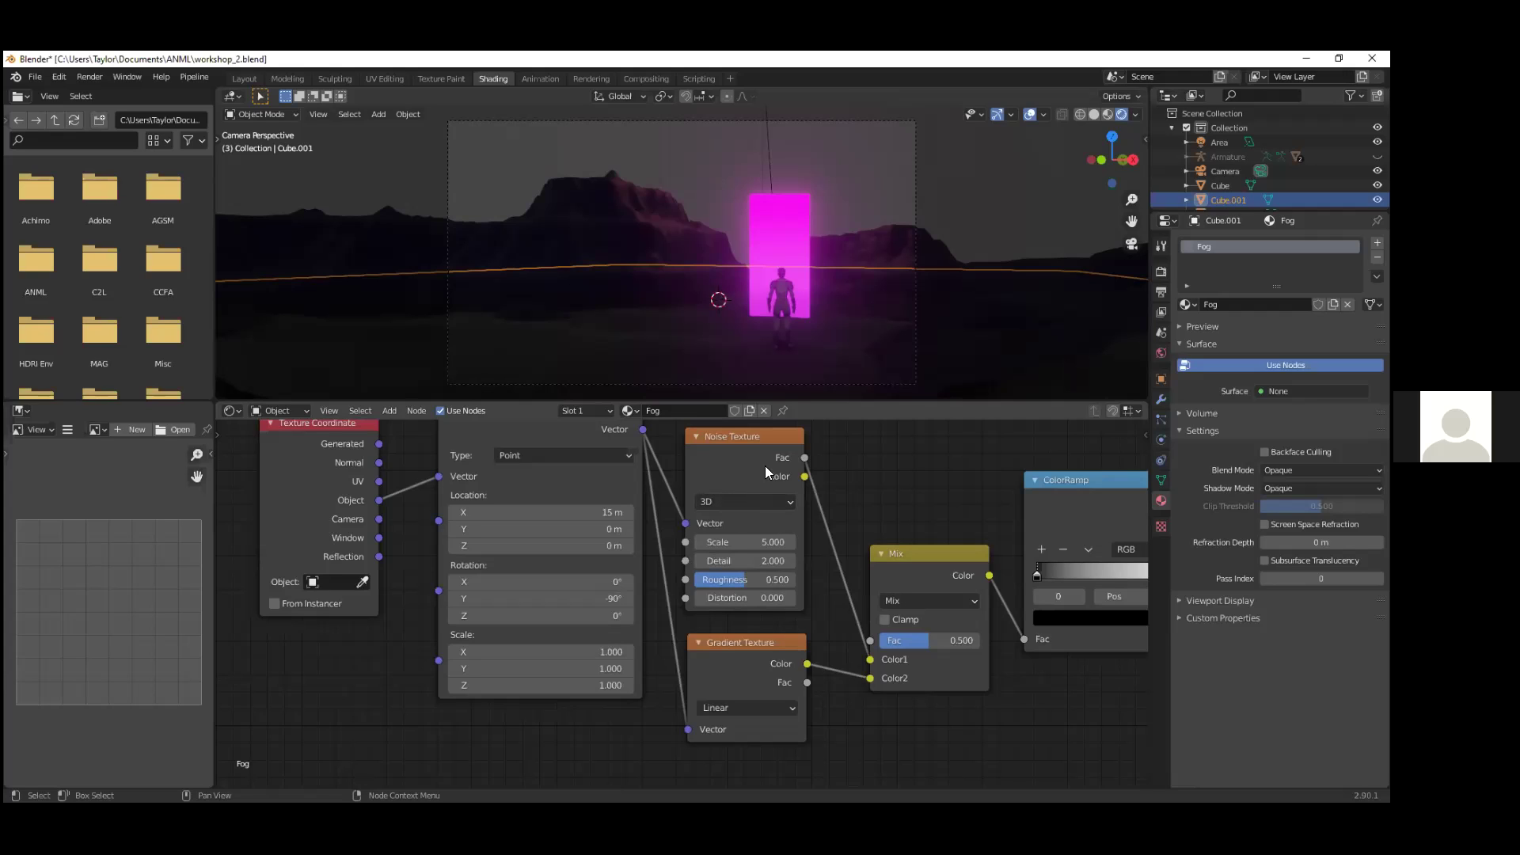
click(767, 501)
click(714, 577)
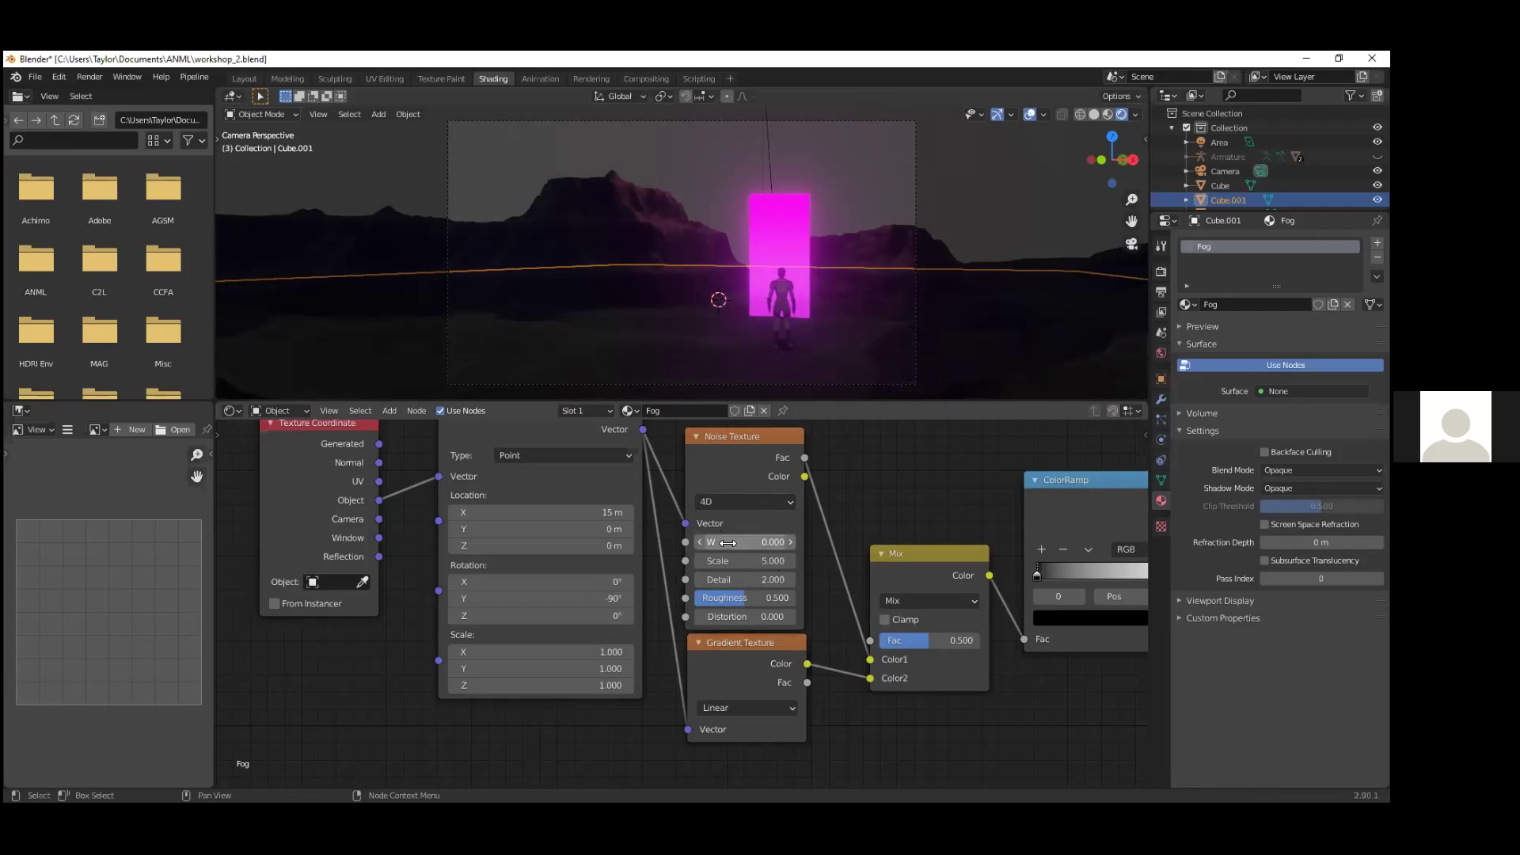
click(744, 561)
text(1)
key(Return)
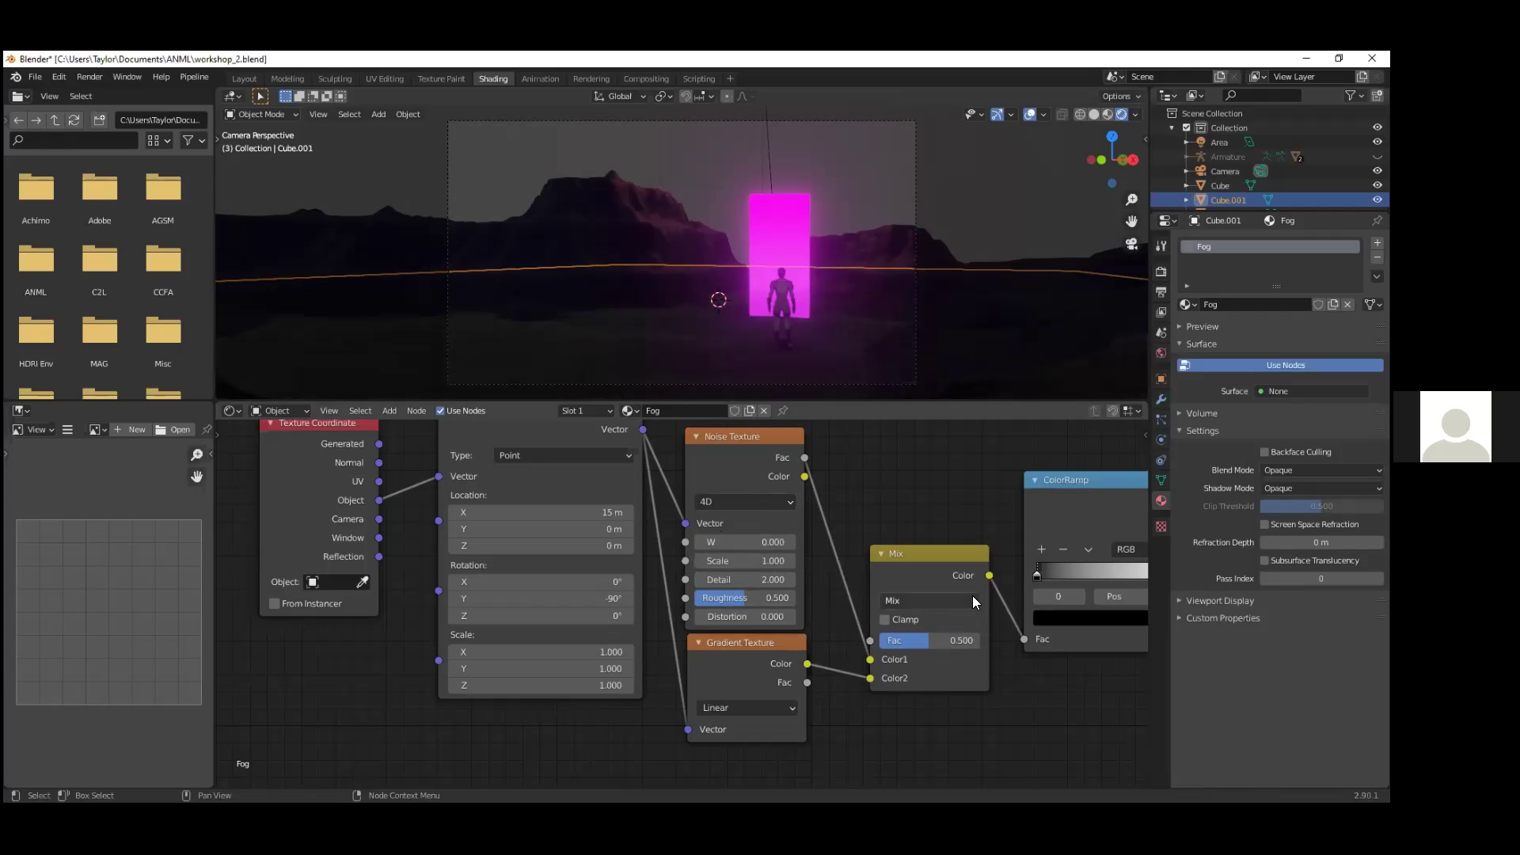
Step: Tighten the ColorRamp by moving its white stop to about 0.832 and its black stop to about 0.482
middle_drag(1040, 618, 666, 627)
scroll(666, 627, up, 2)
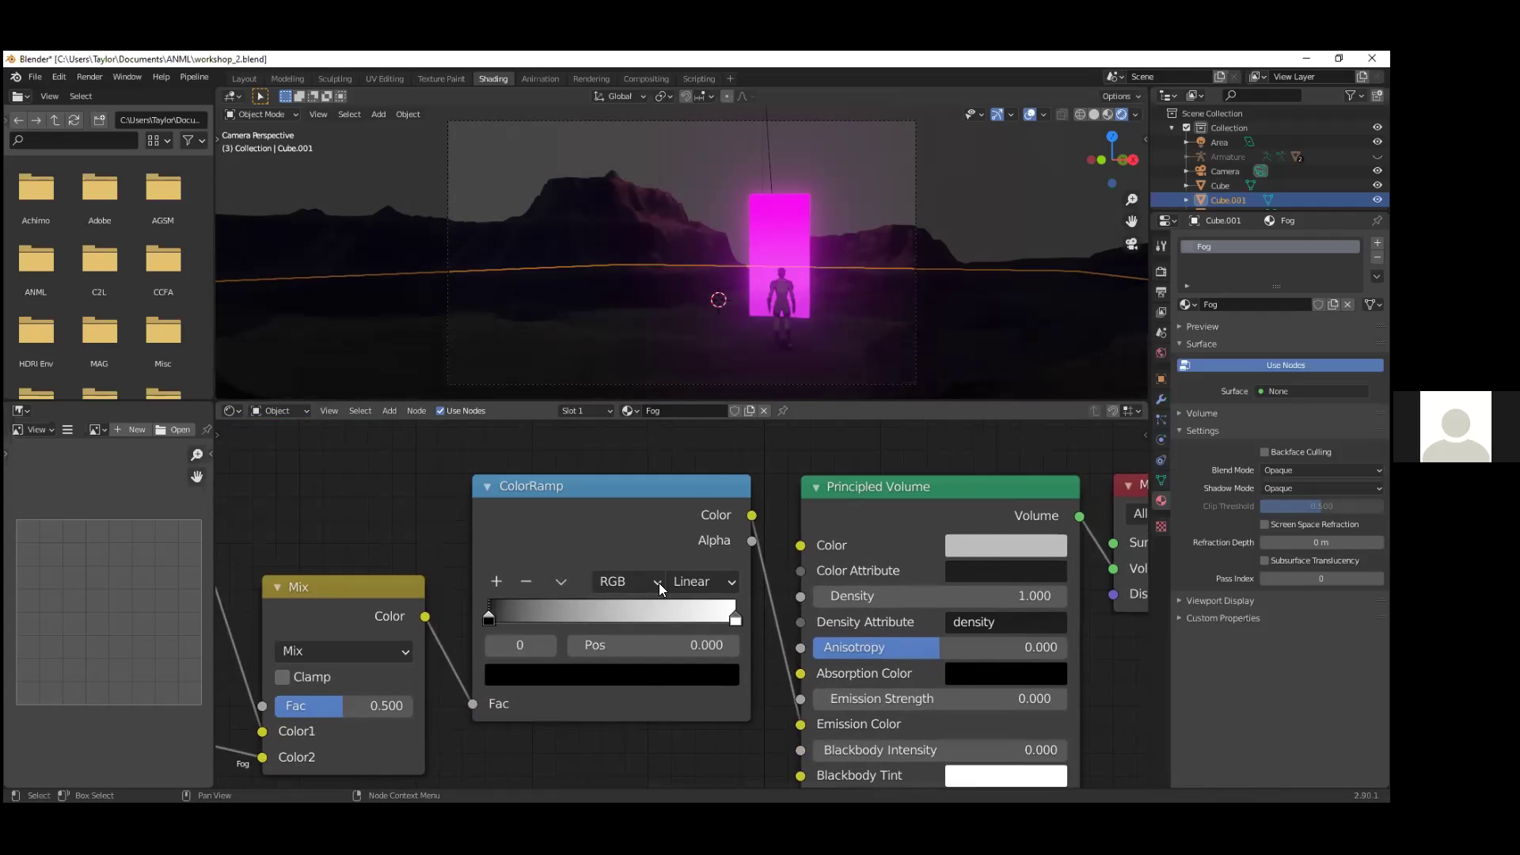
drag(736, 617, 693, 614)
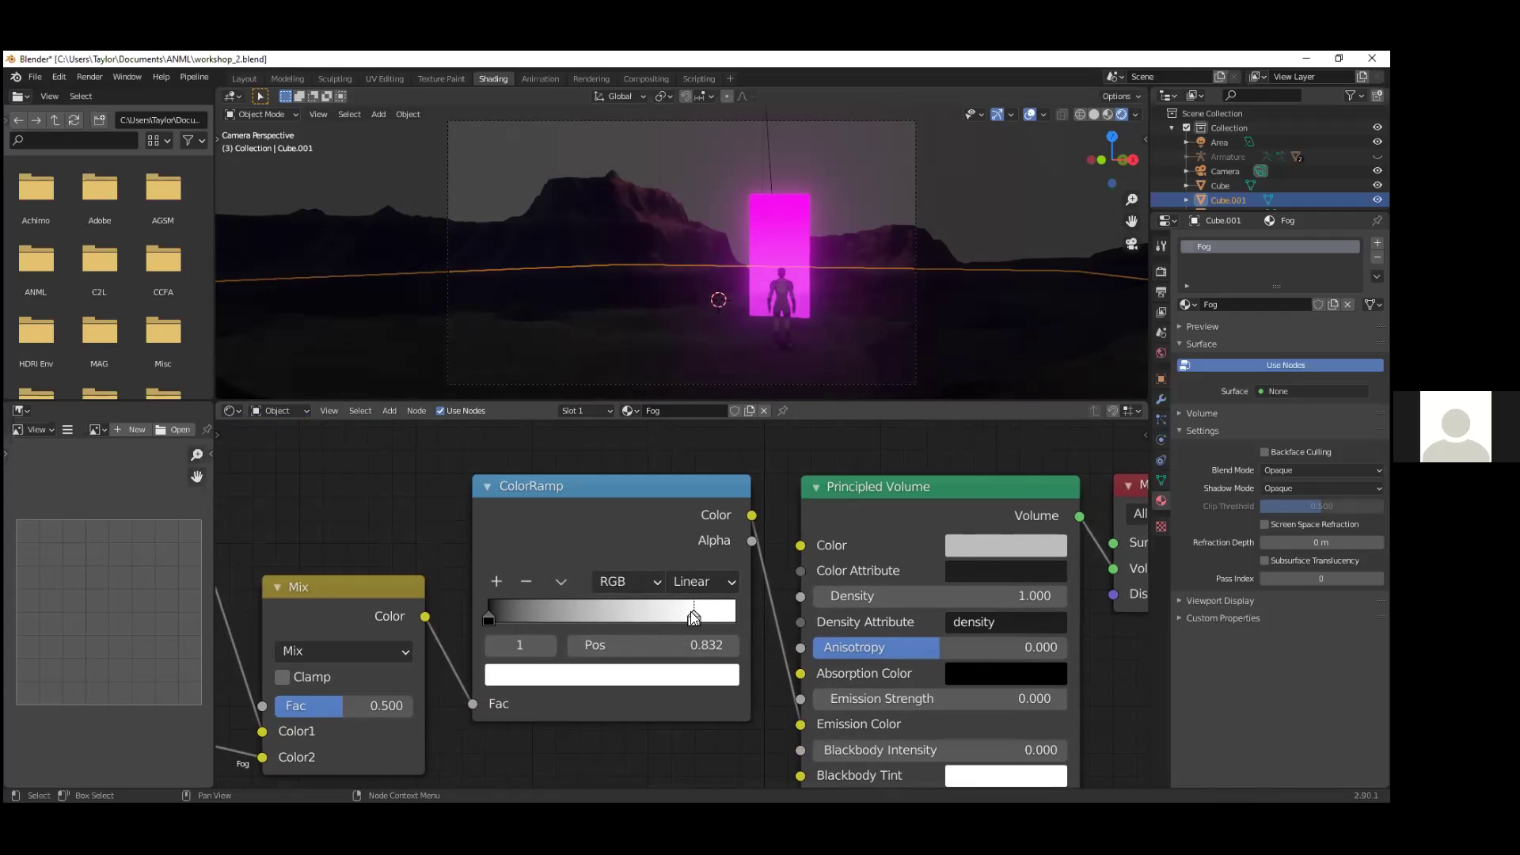
drag(491, 621, 610, 623)
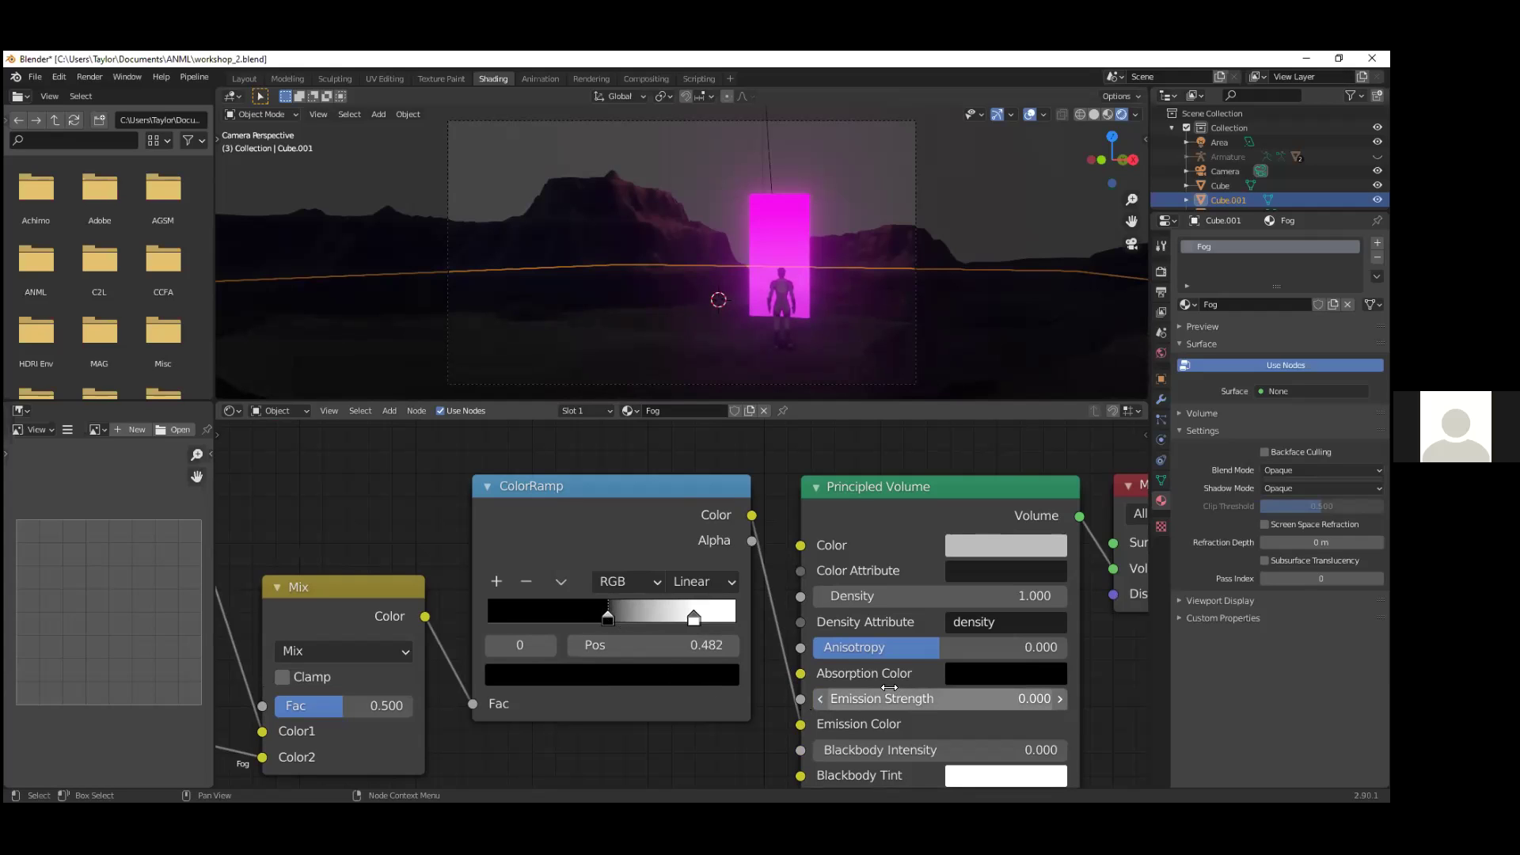
Step: Raise the Principled Volume's Density to 2.200 and save the file
middle_drag(1031, 703, 814, 610)
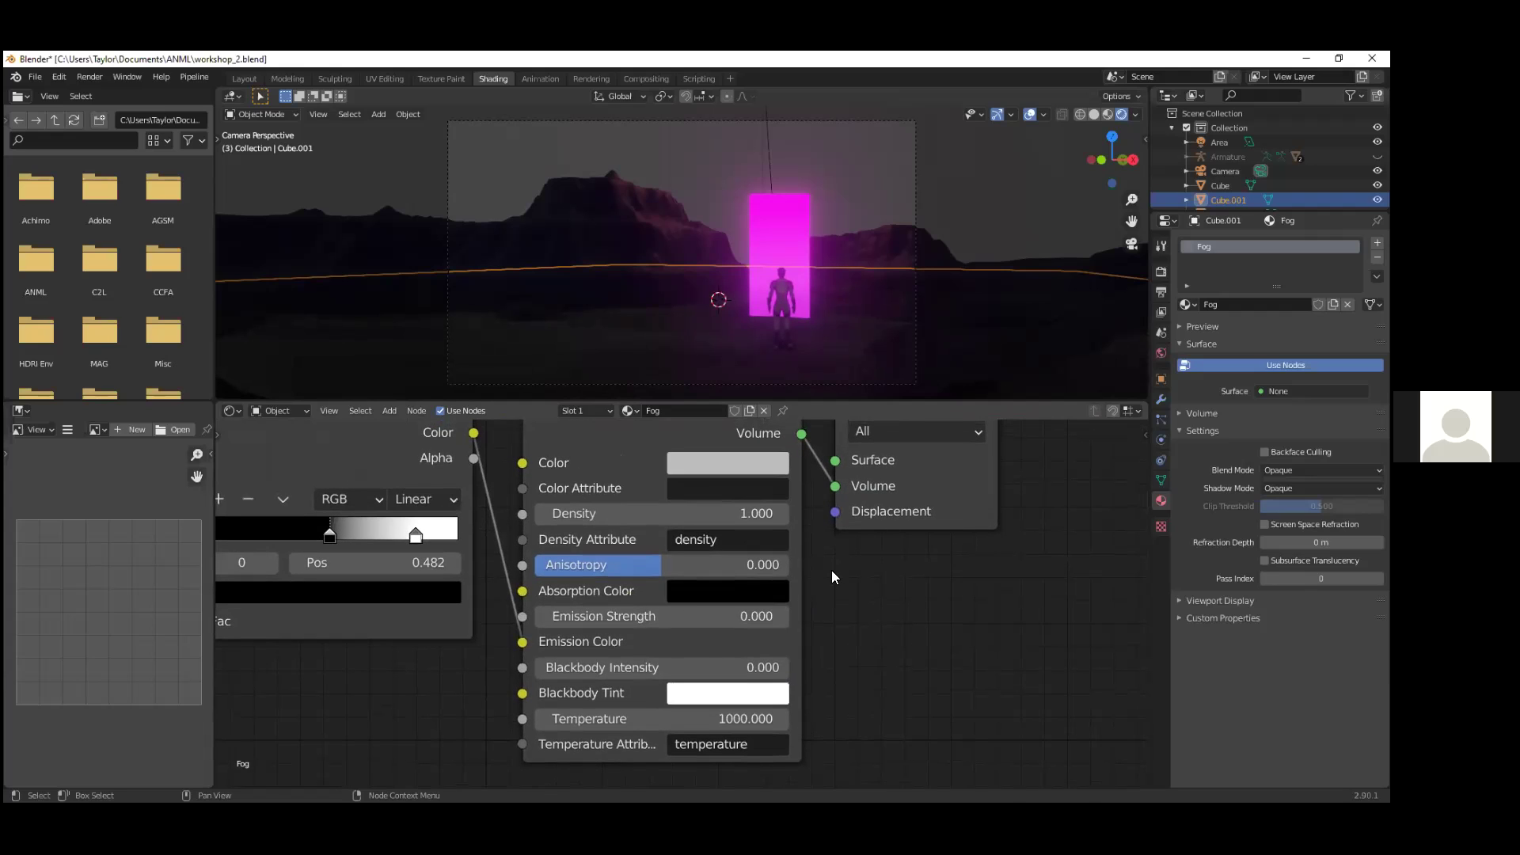
mouse_move(657, 513)
mouse_down()
mouse_move(752, 513)
mouse_move(681, 512)
mouse_up()
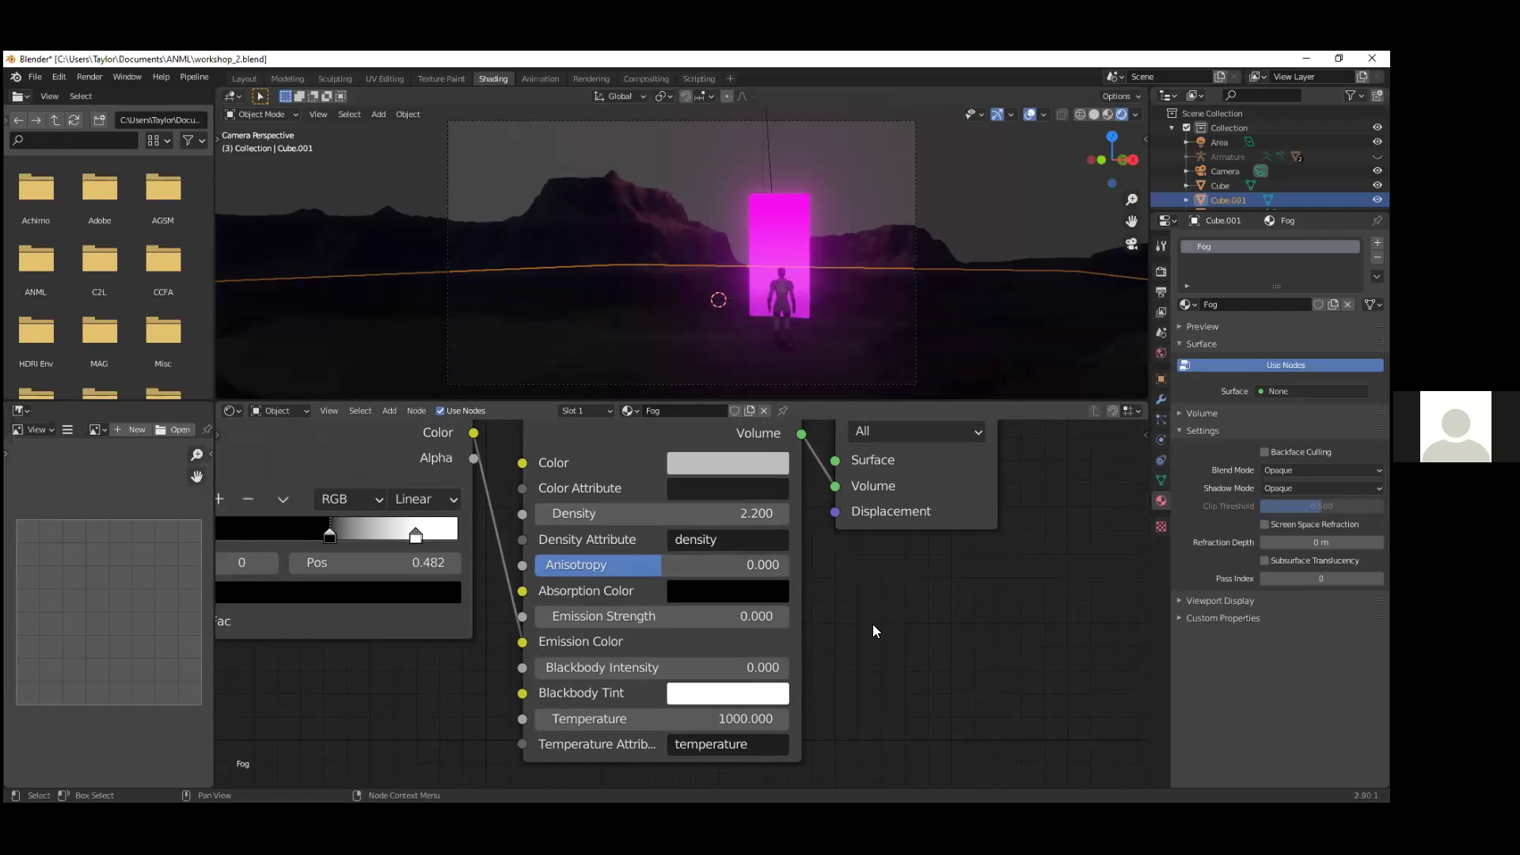
key(ctrl+s)
scroll(872, 624, down, 3)
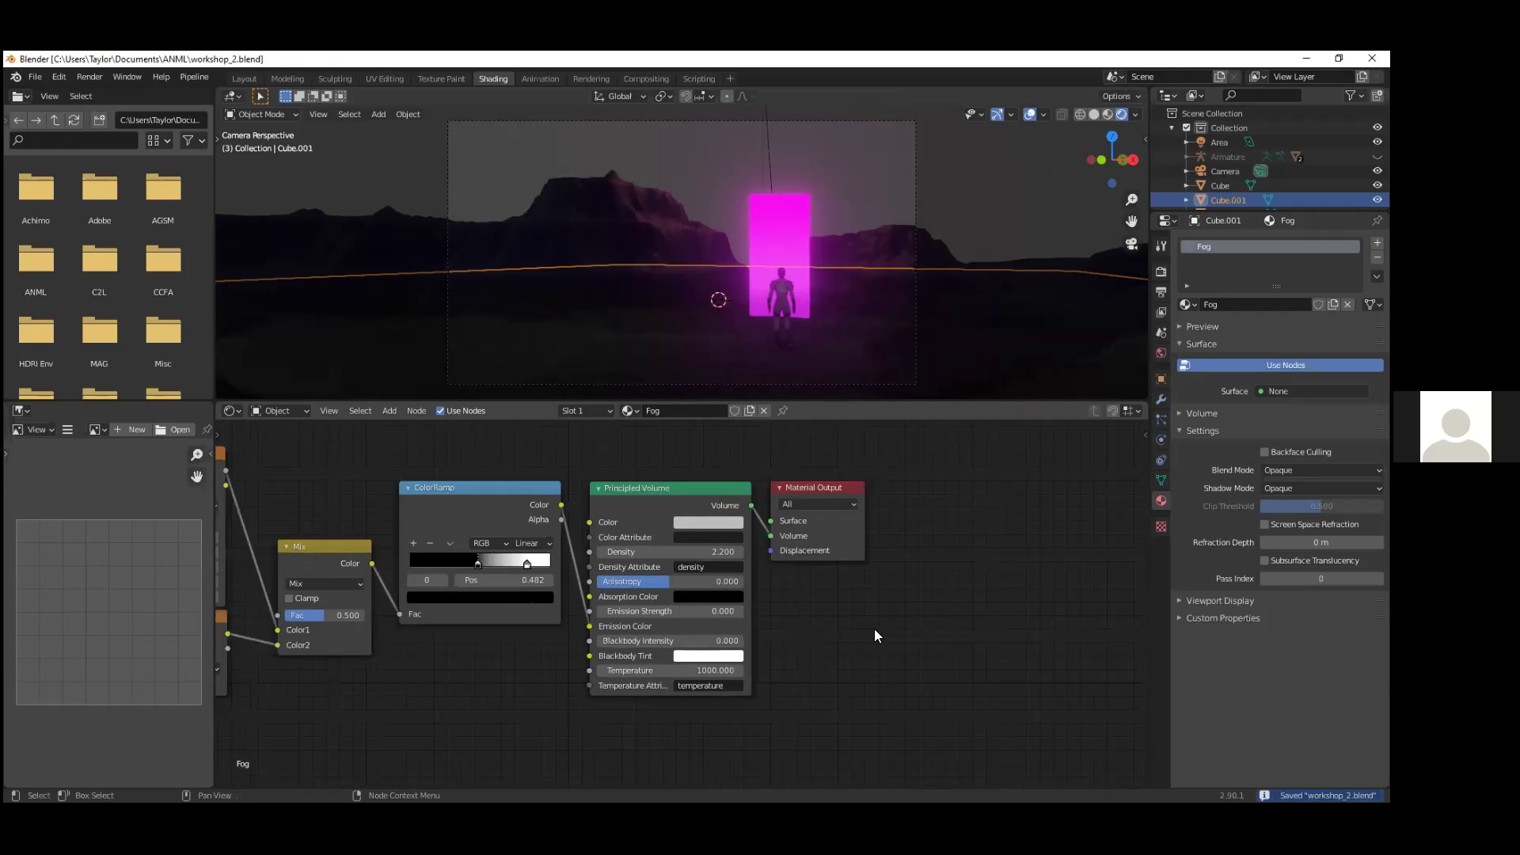
scroll(874, 630, down, 6)
middle_drag(536, 702, 730, 733)
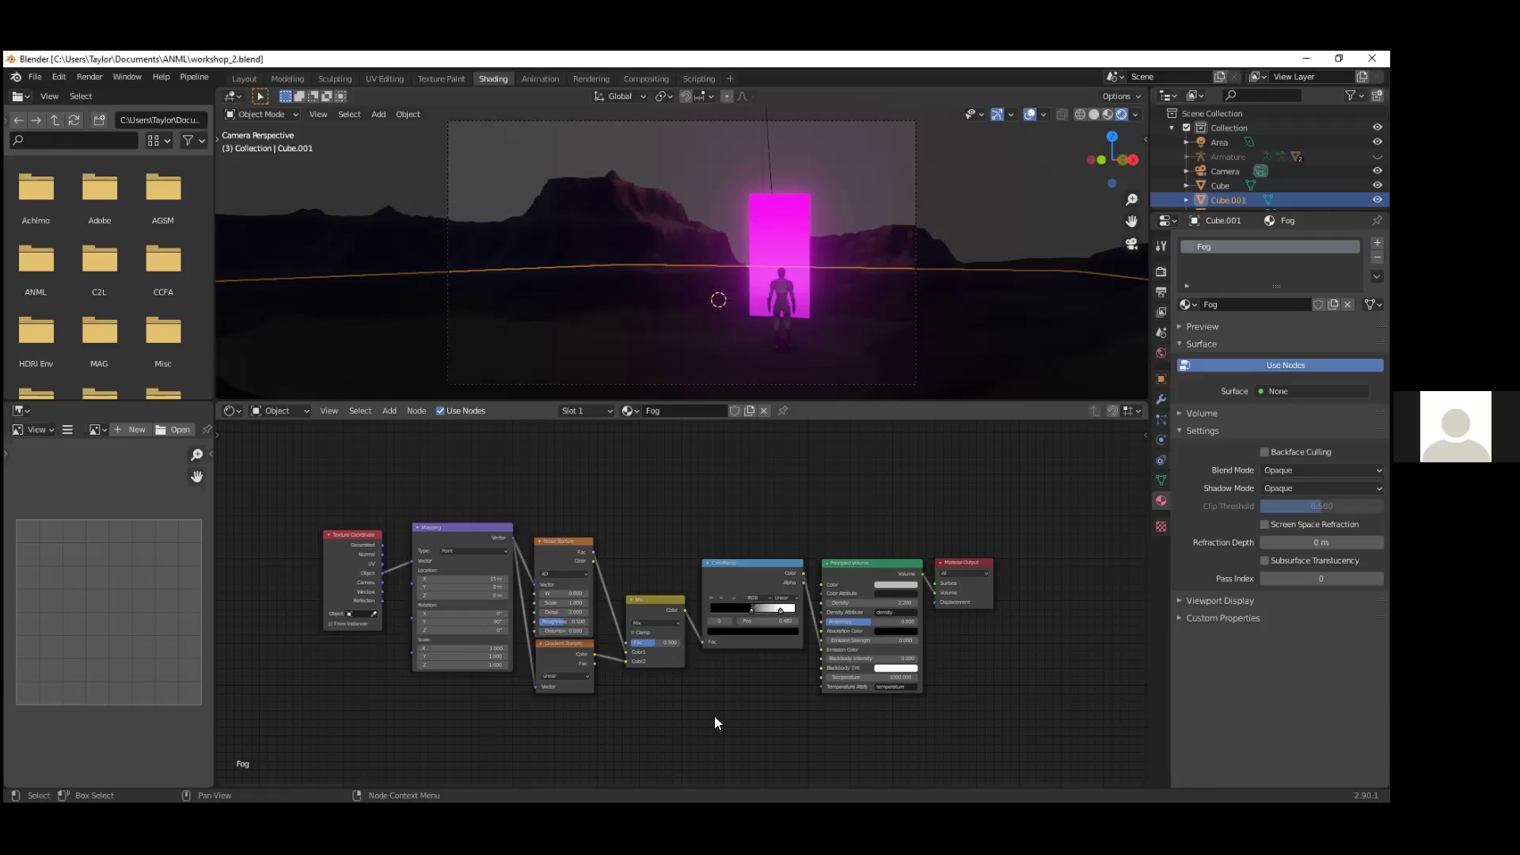
Step: Switch to the Layout workspace and rename the Landscape_plane object to "water plane"
click(1025, 192)
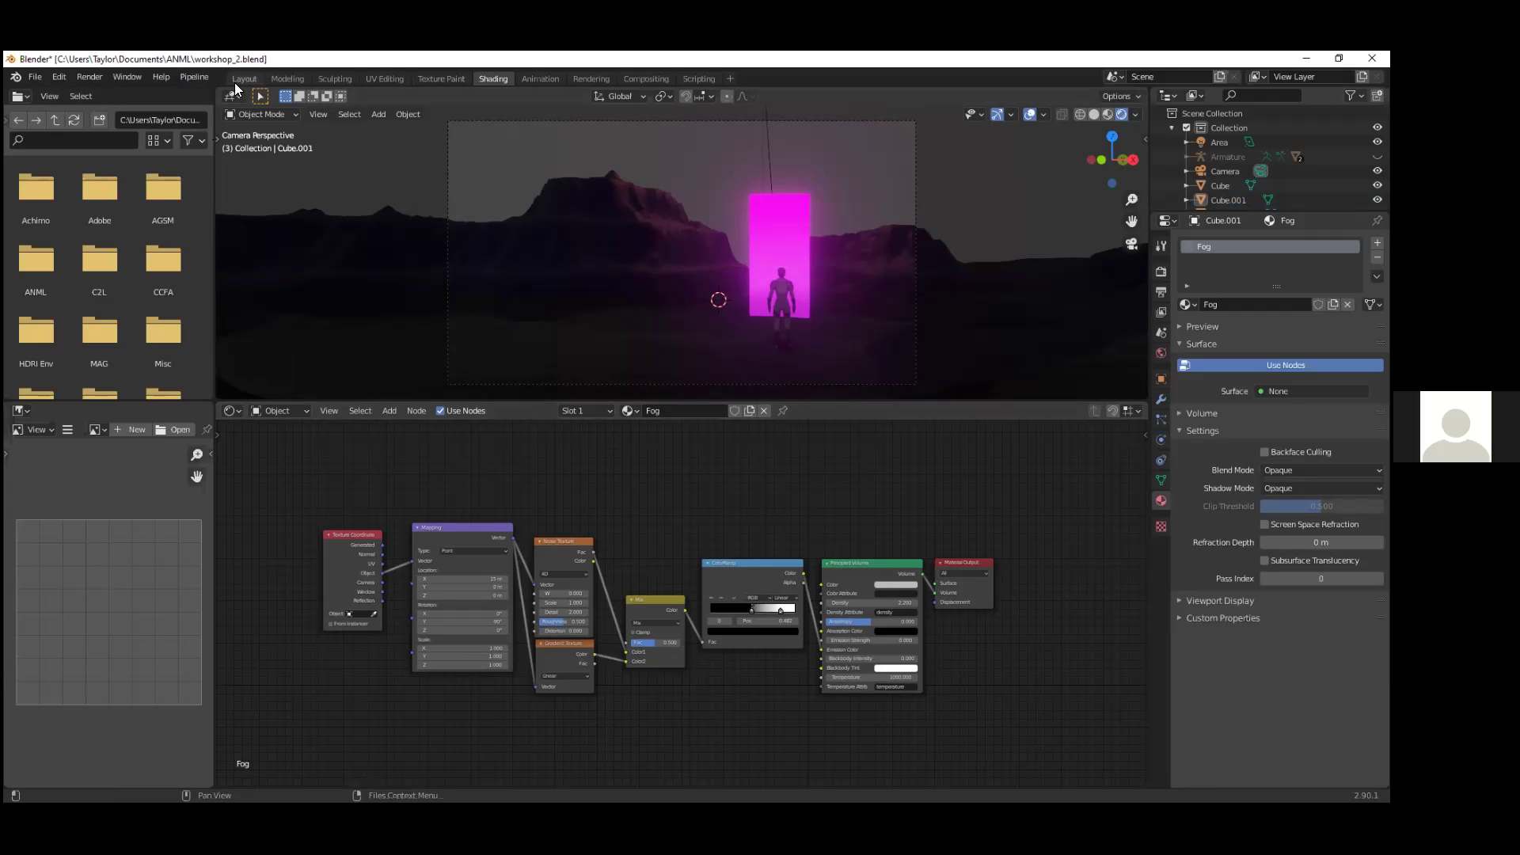
click(244, 78)
click(589, 559)
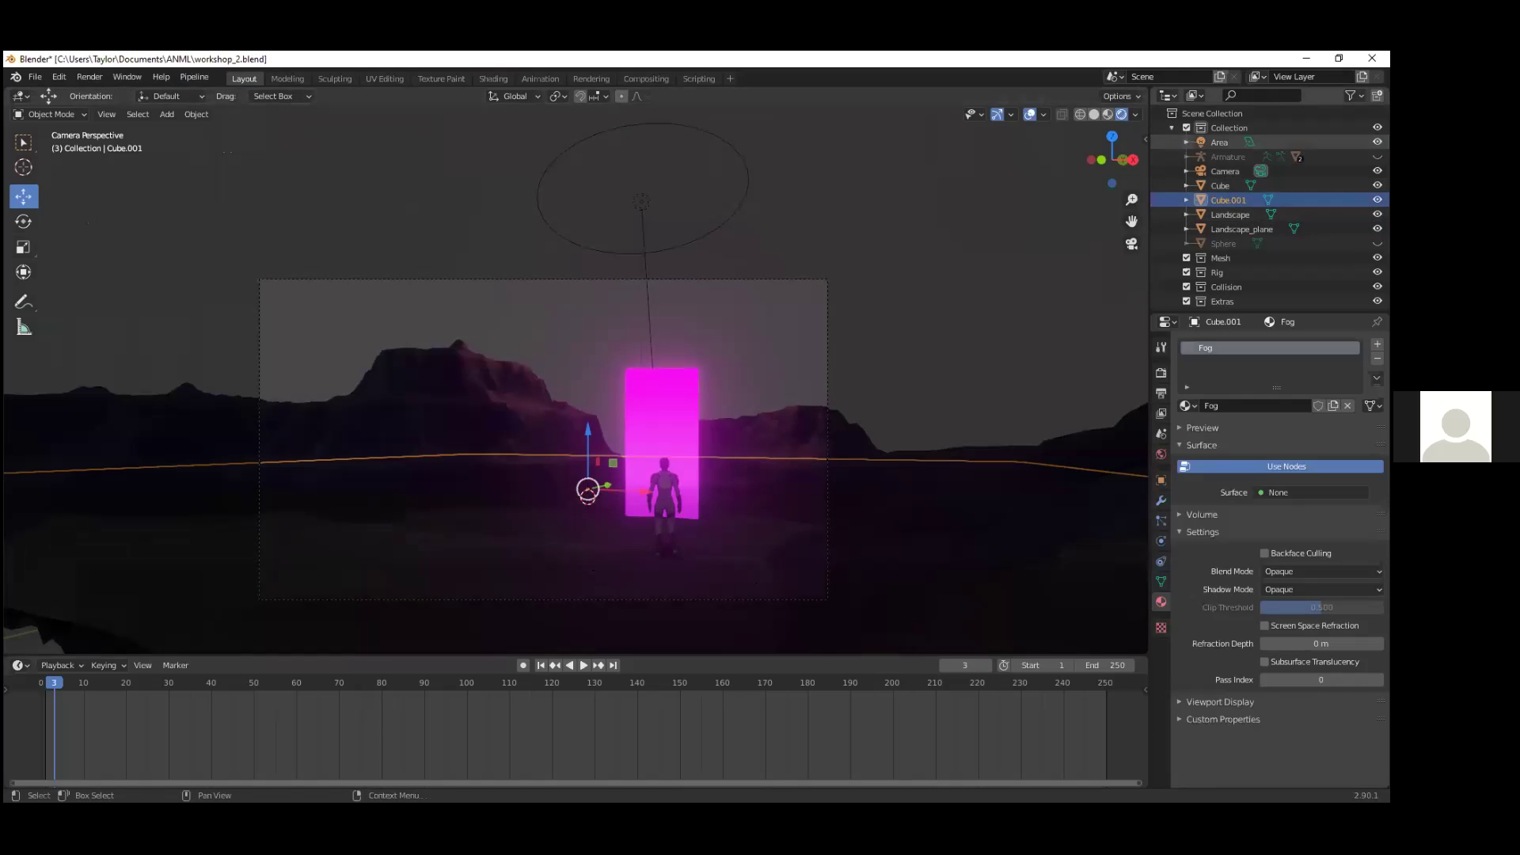
click(1242, 229)
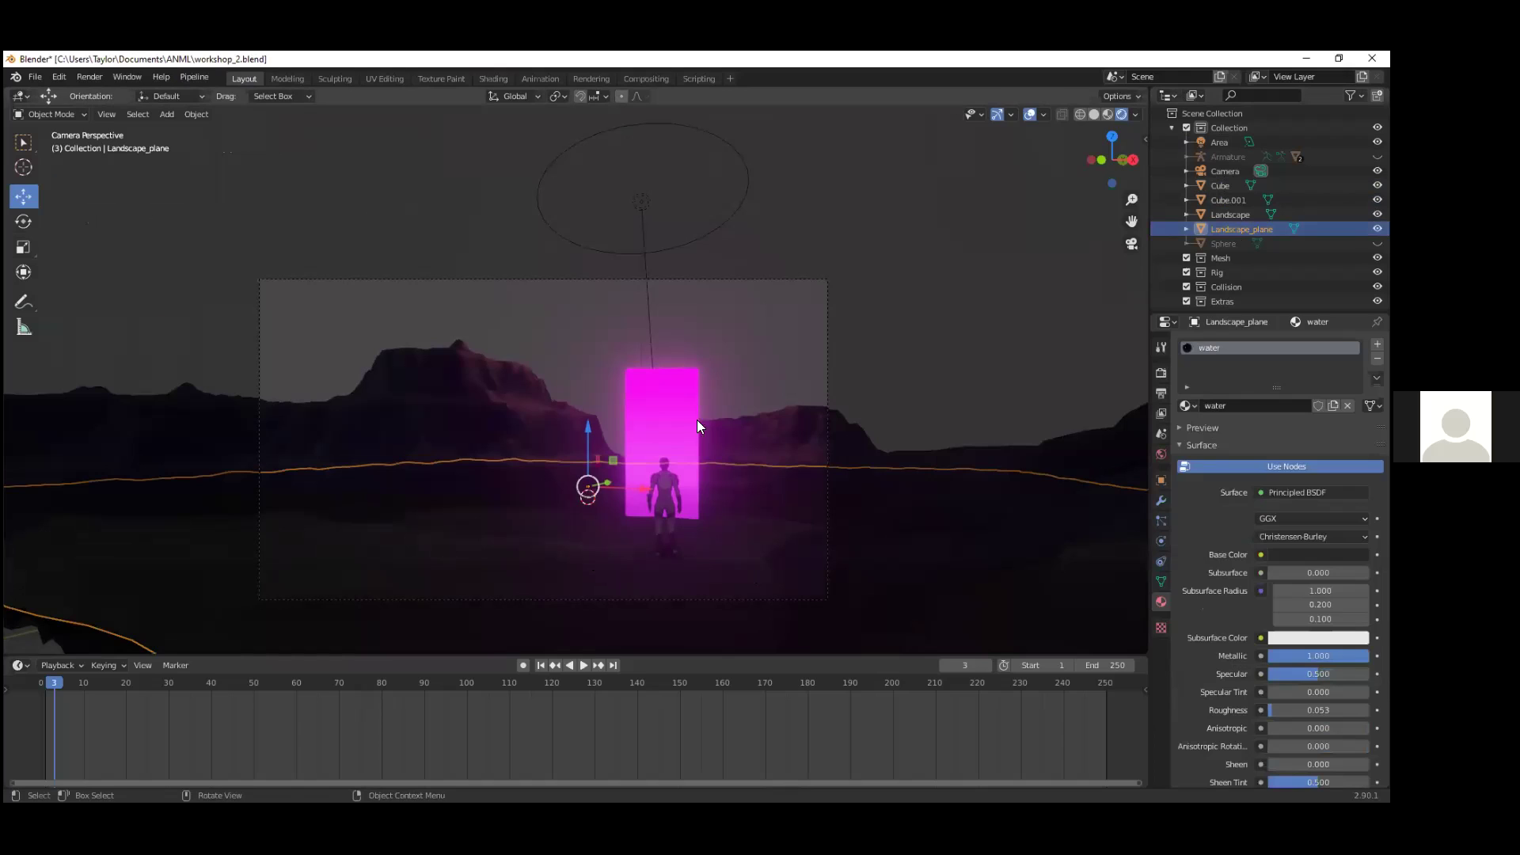
right_click(1238, 231)
click(1238, 232)
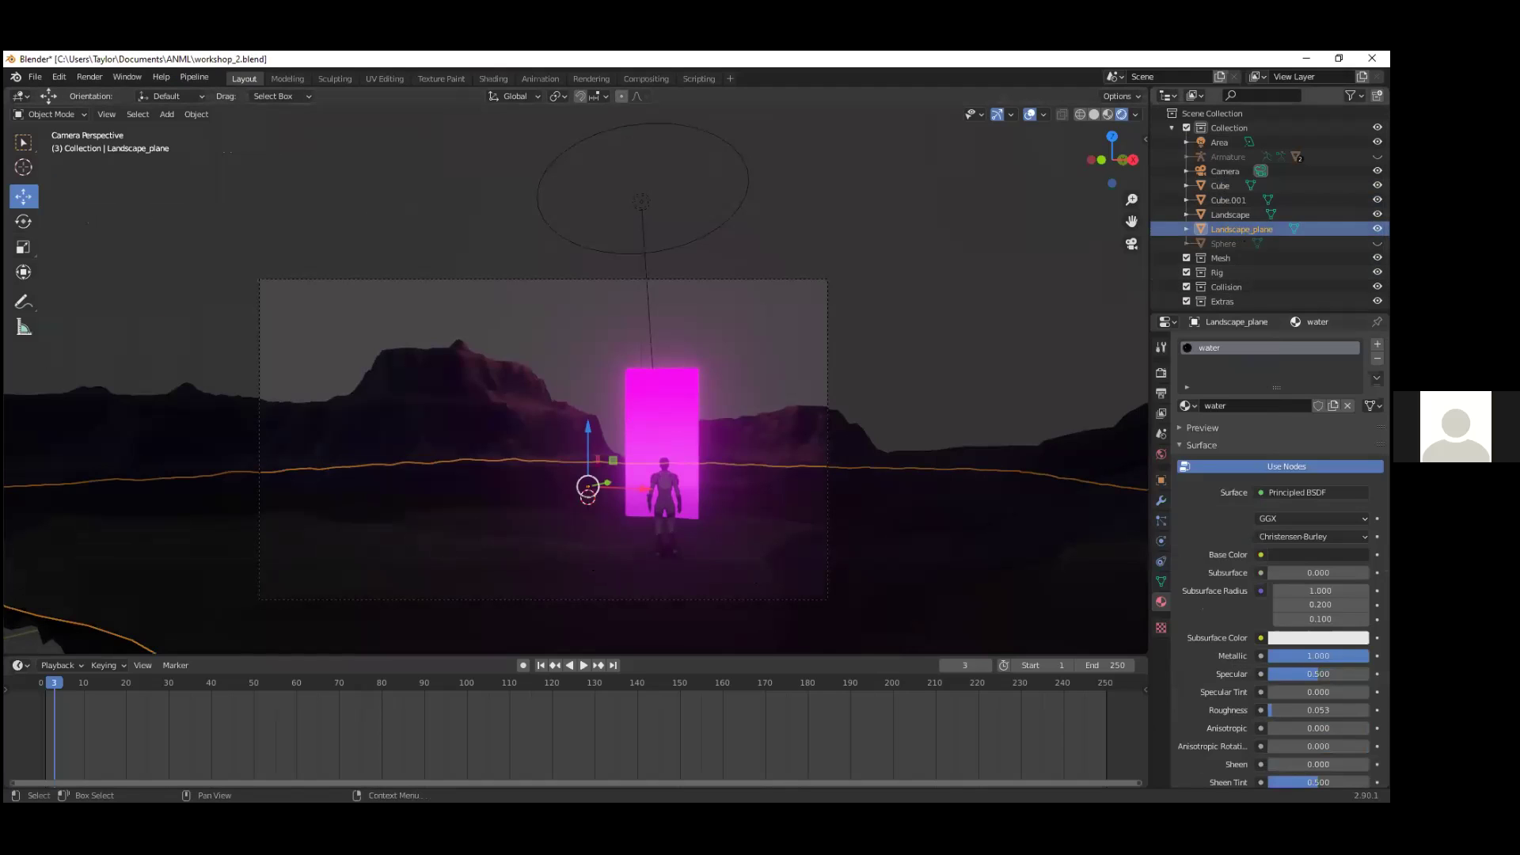
right_click(1223, 229)
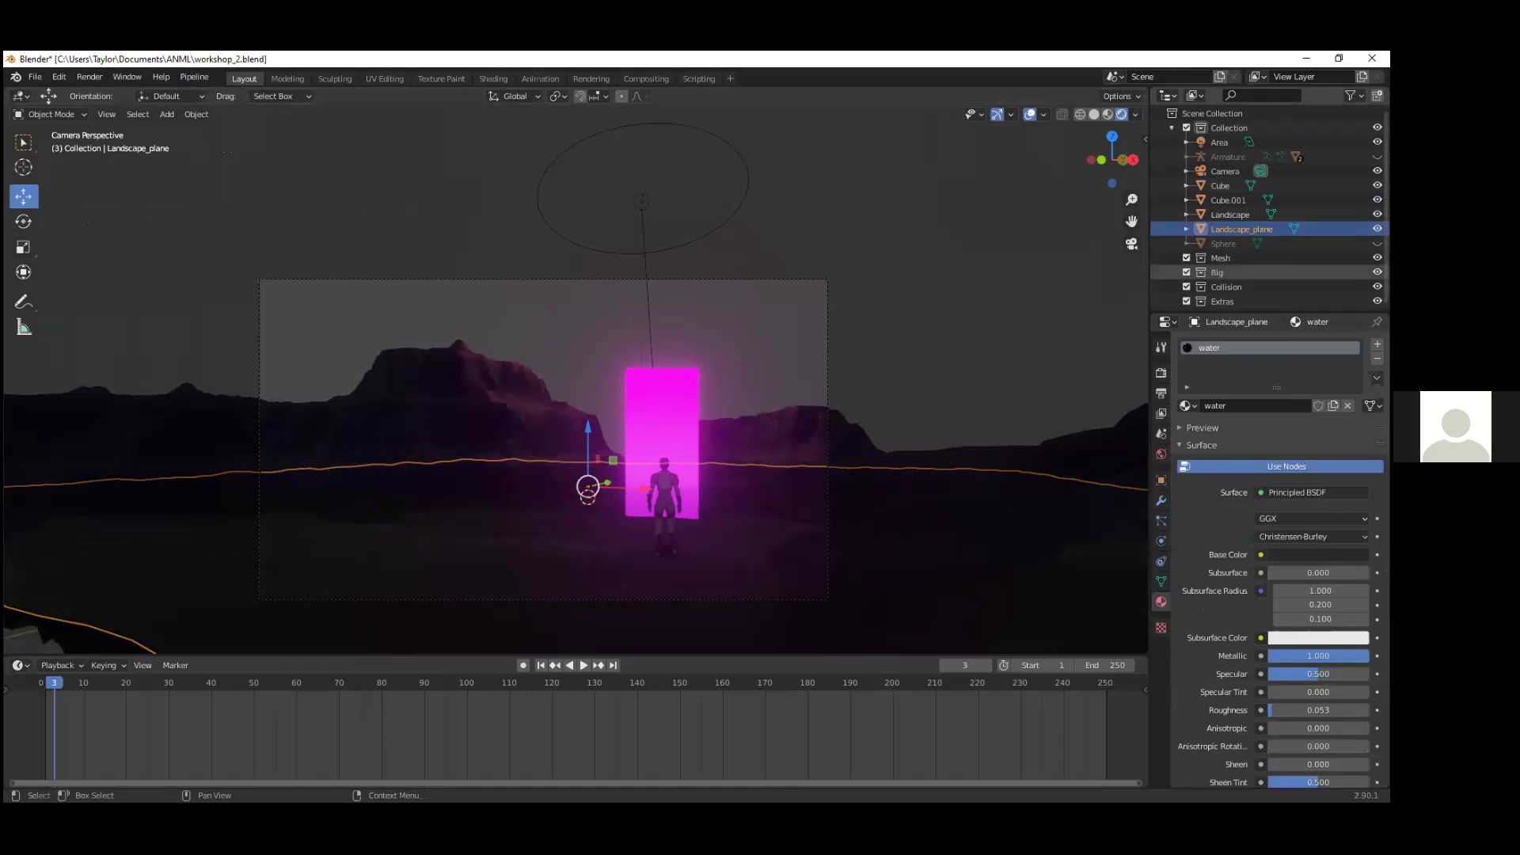
double_click(1239, 229)
text(water plan)
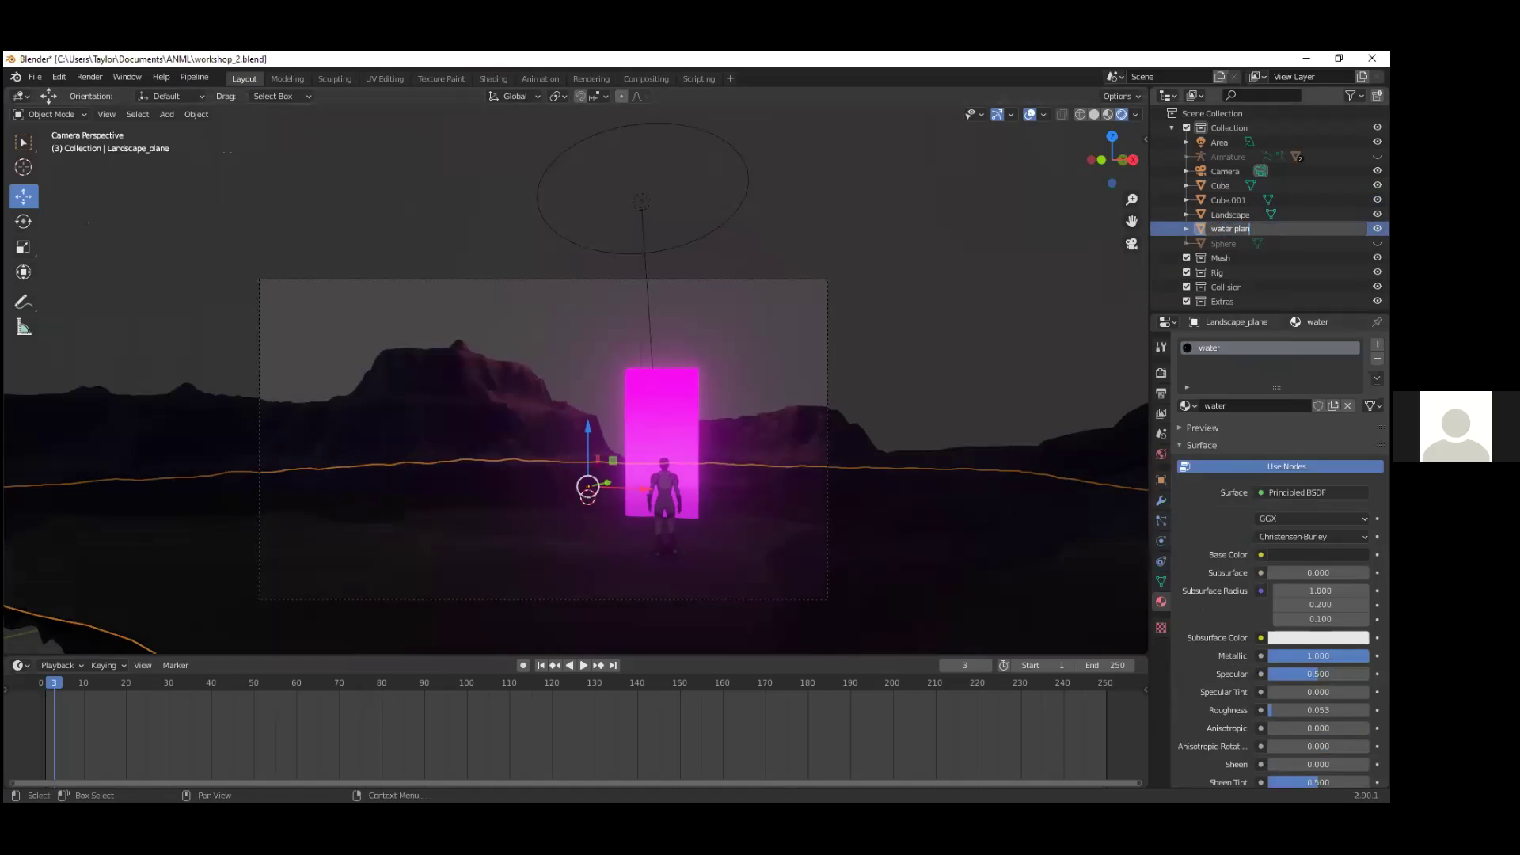
text(e)
key(Return)
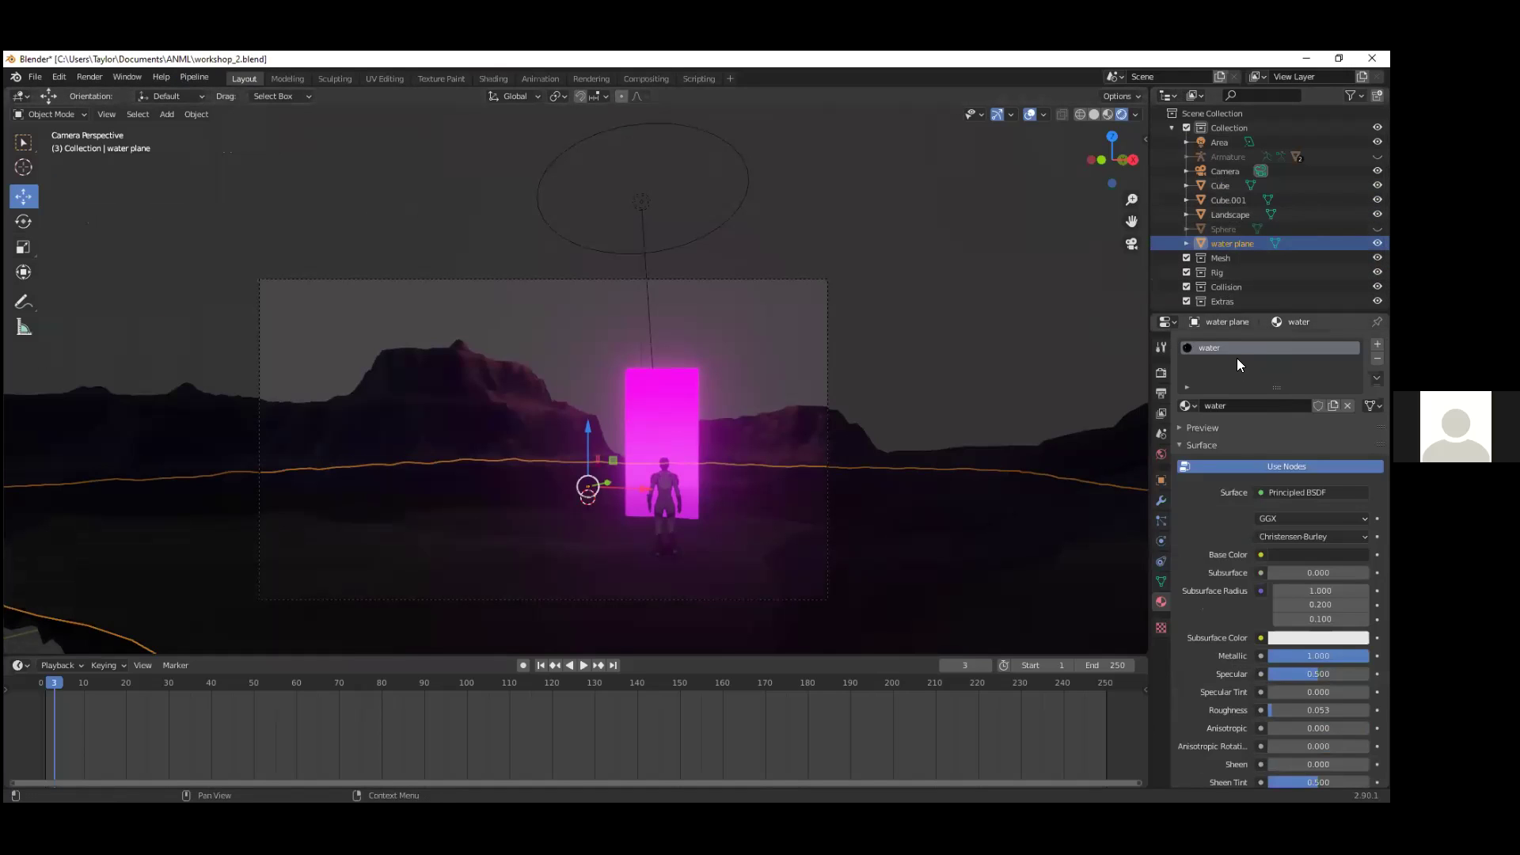
Step: Add a Wave modifier to the water plane and compare the wave with X motion off and on
click(1160, 500)
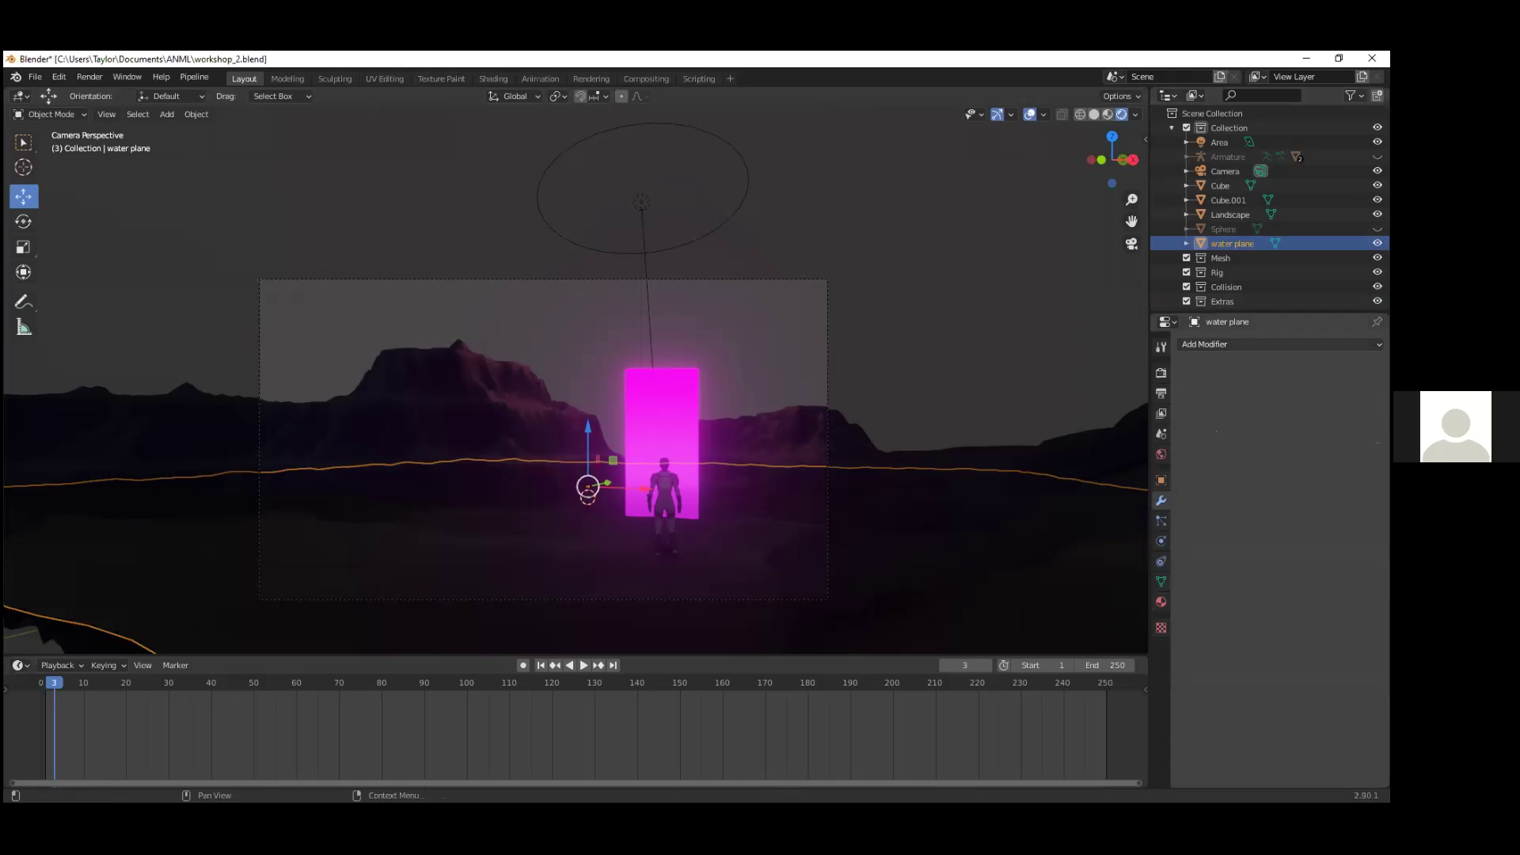
click(1203, 344)
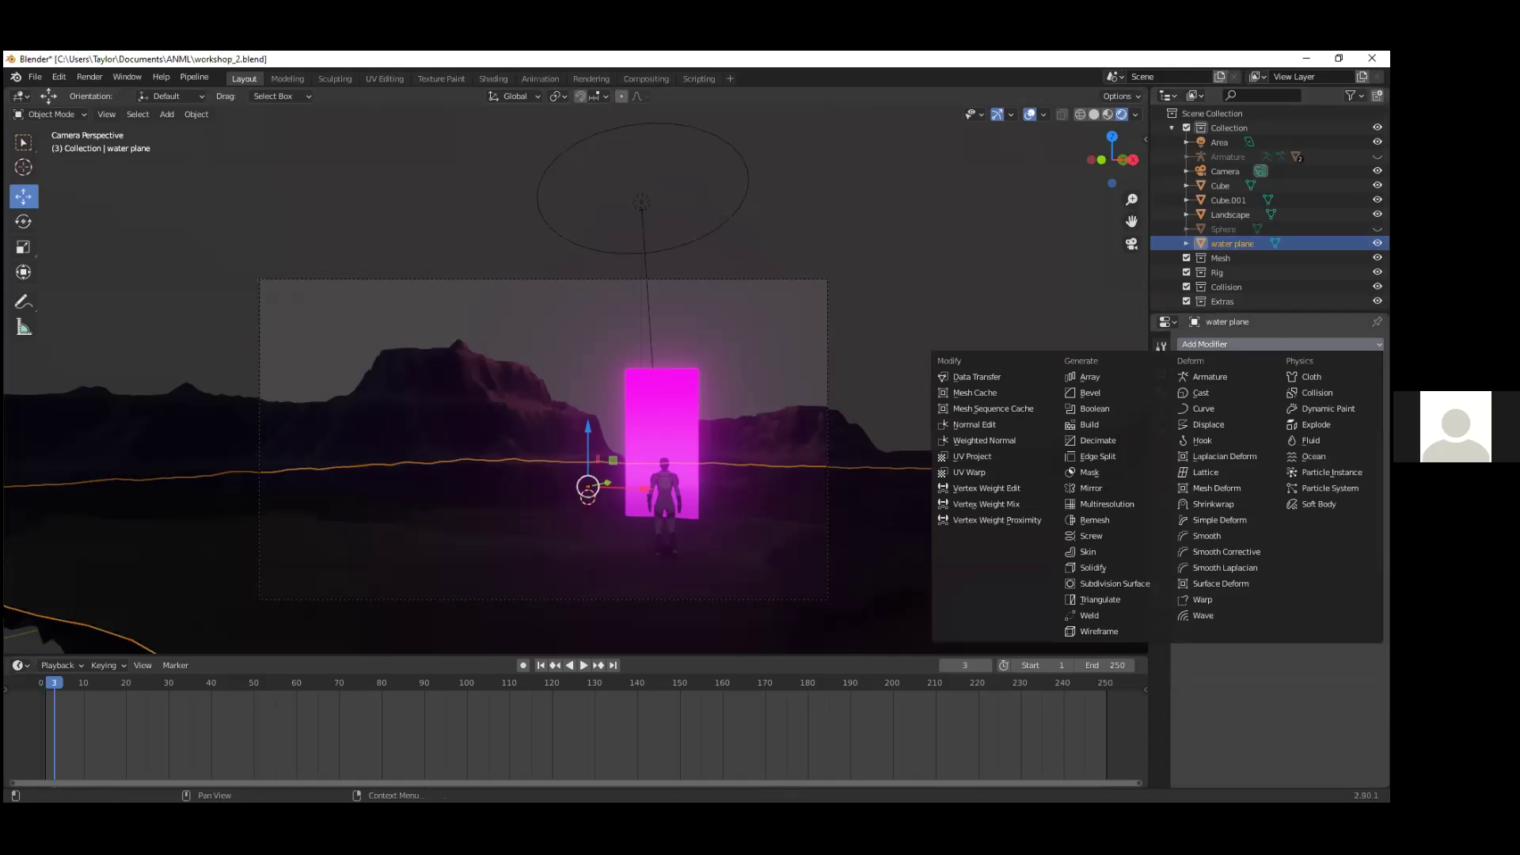
click(1208, 615)
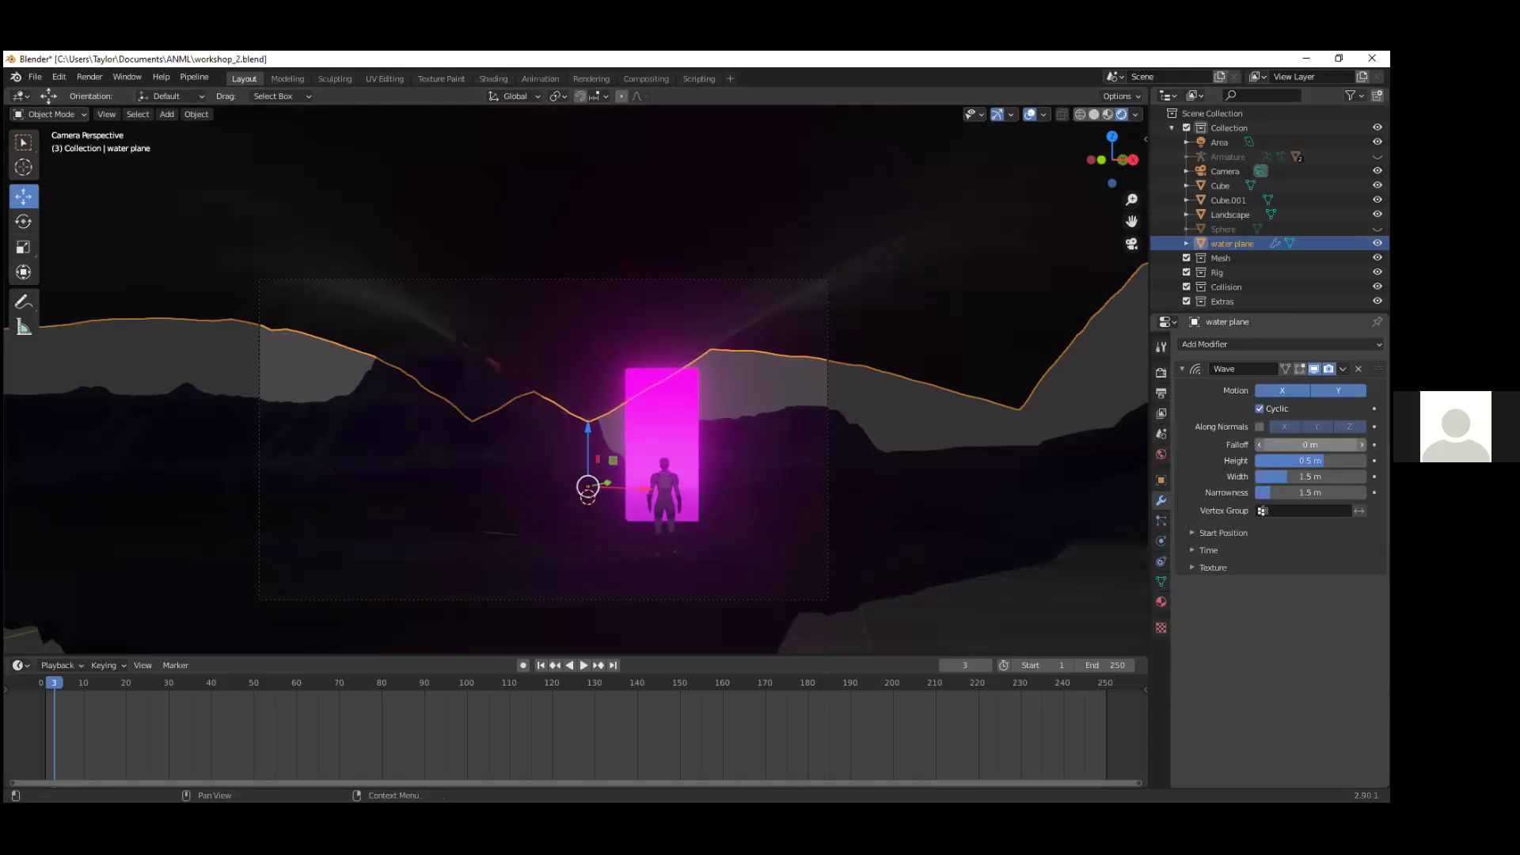
click(1282, 390)
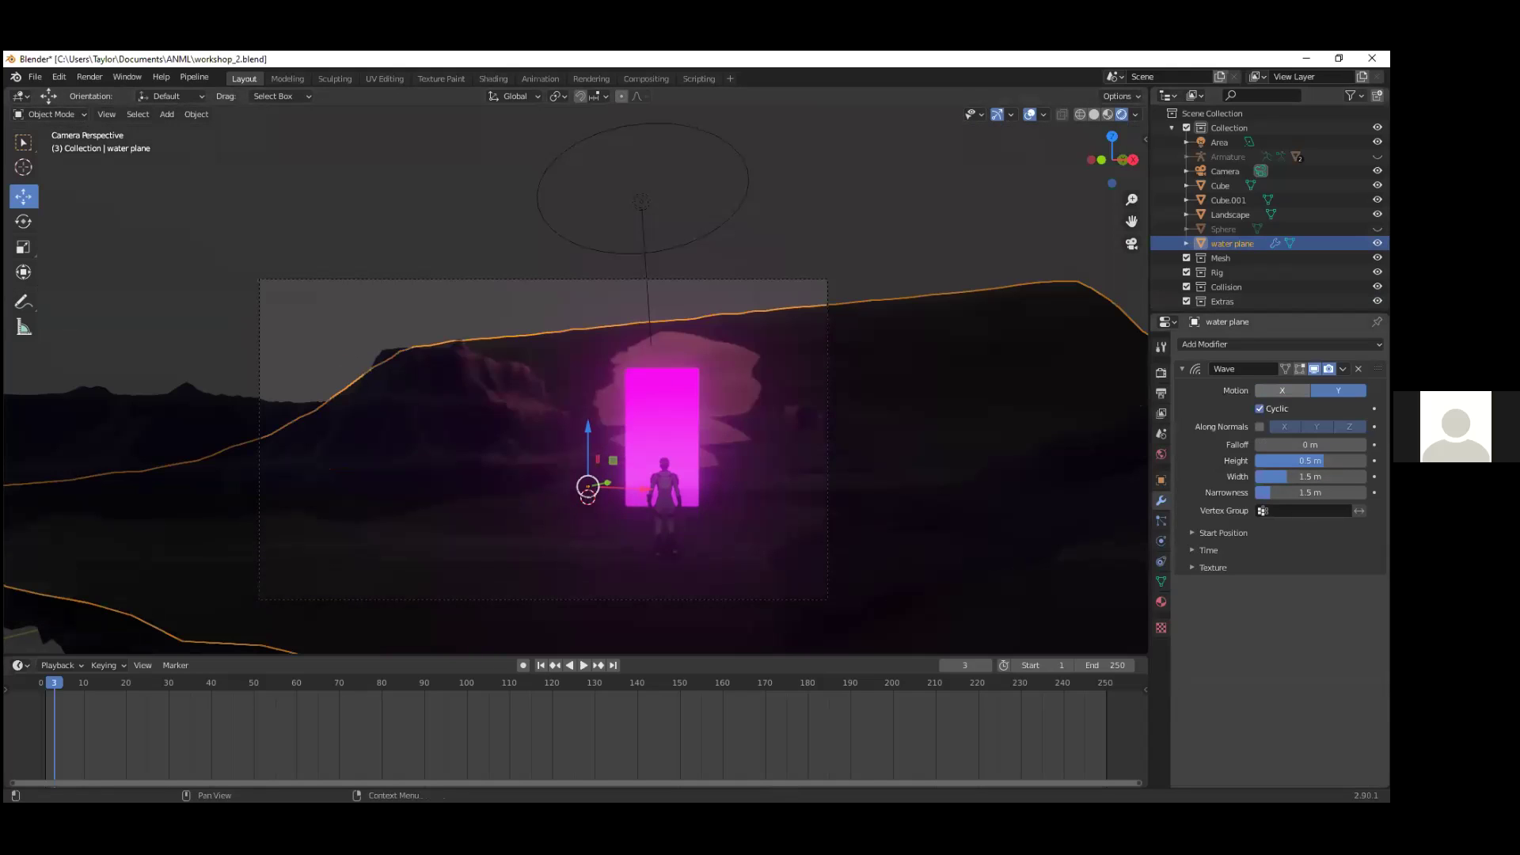
click(1281, 391)
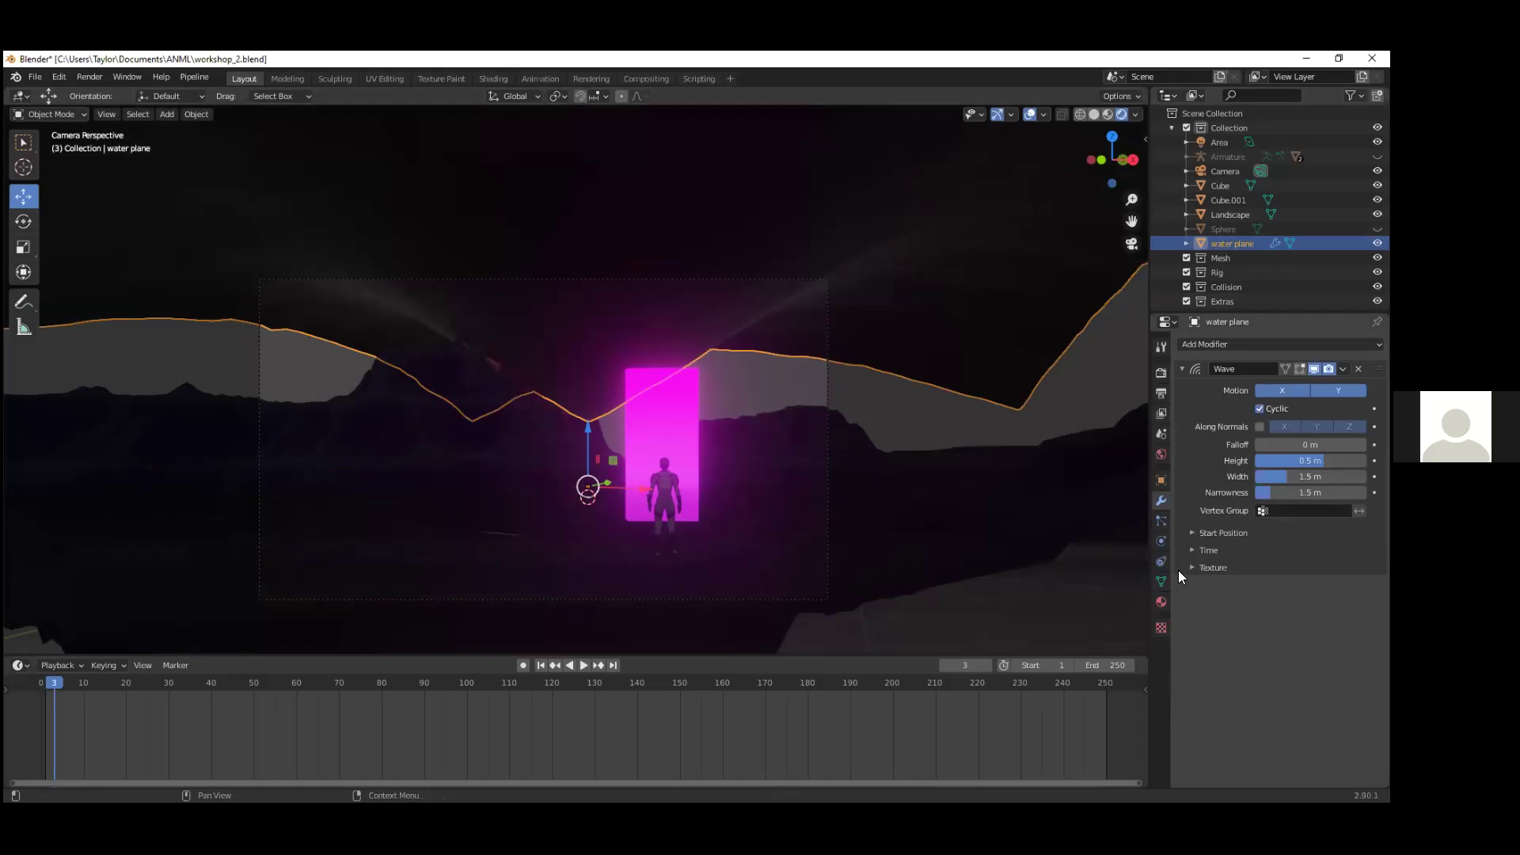
Step: Try a Wave Speed of -0.21 in the modifier's time settings, testing it with X motion switched off and on
click(1189, 551)
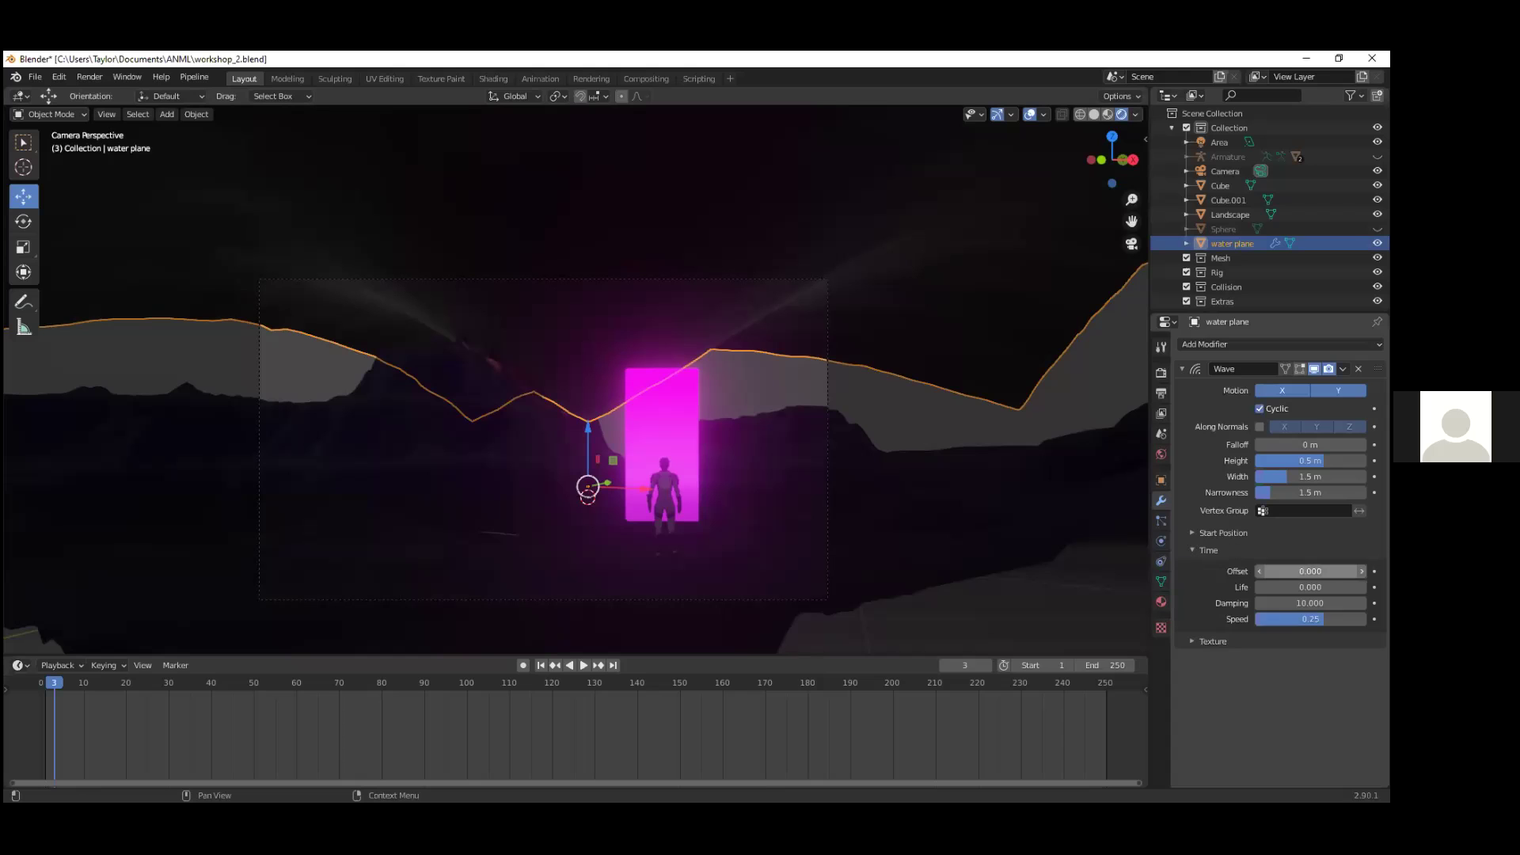
drag(1310, 619, 1282, 619)
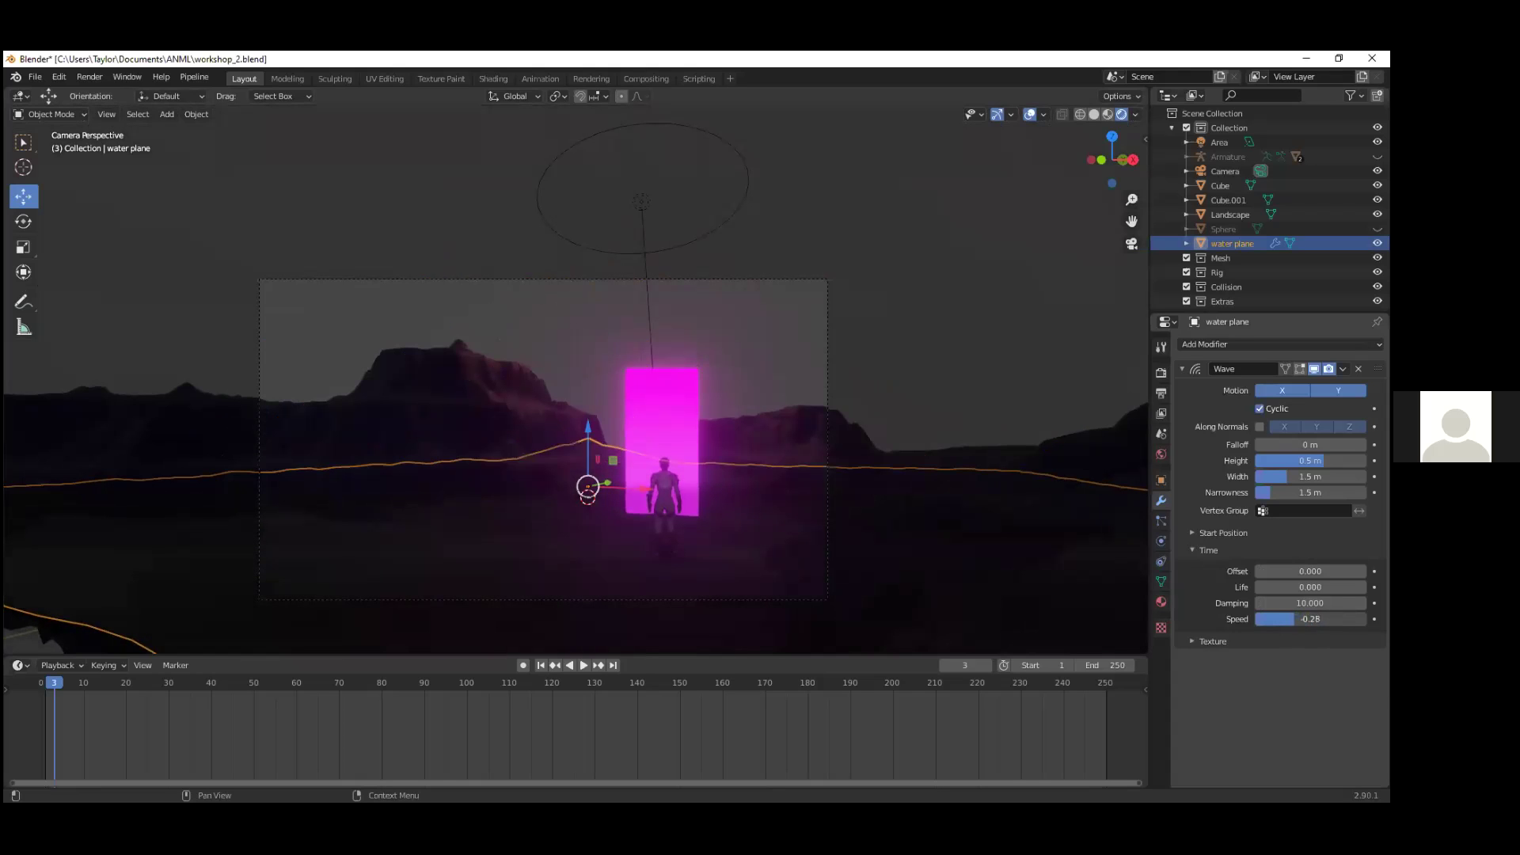
drag(1276, 619, 1301, 619)
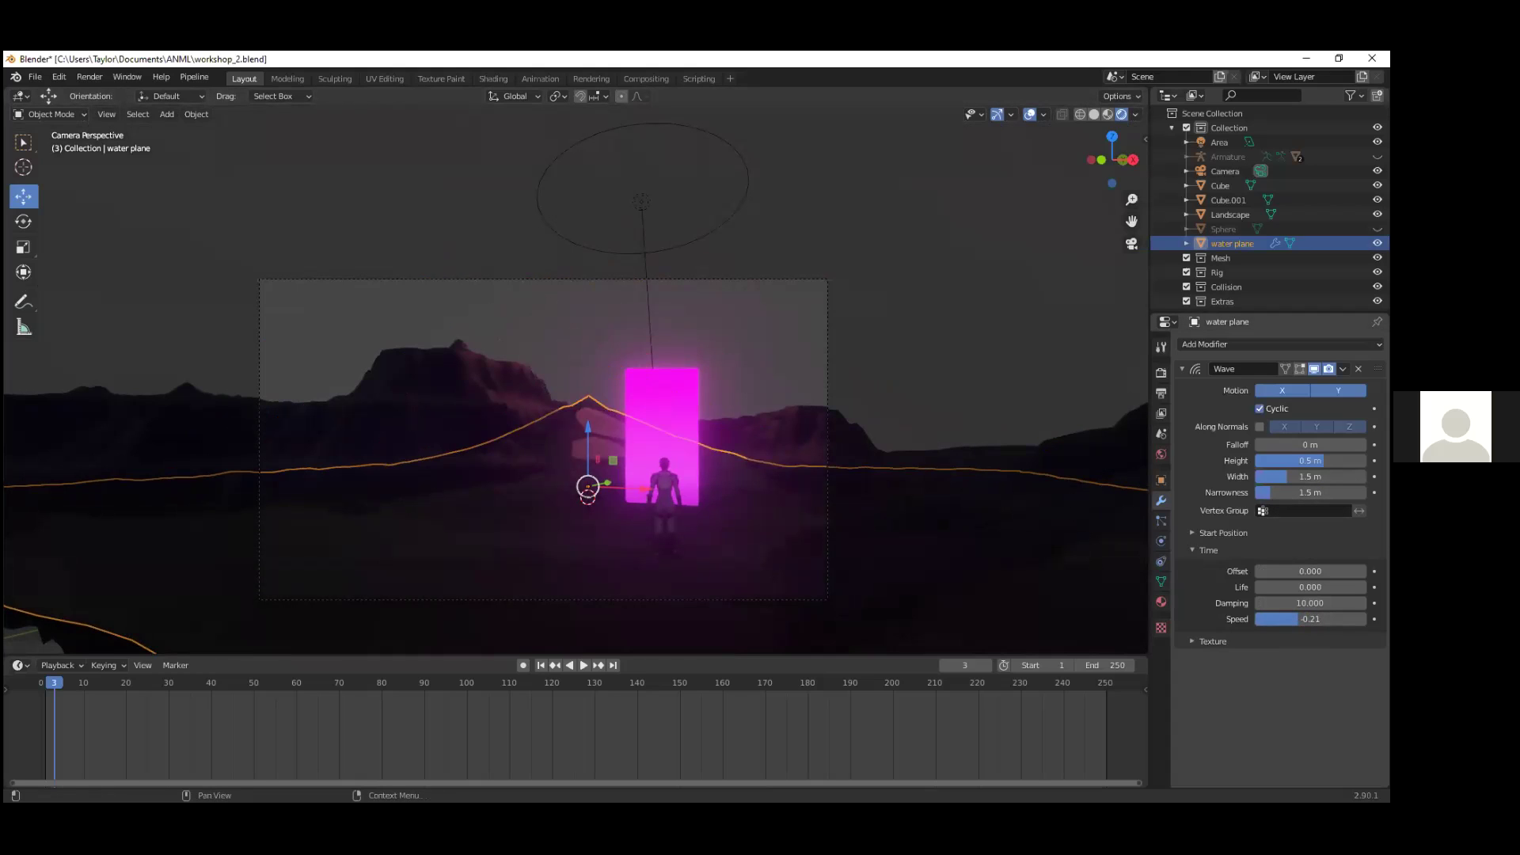
click(1259, 408)
click(1283, 391)
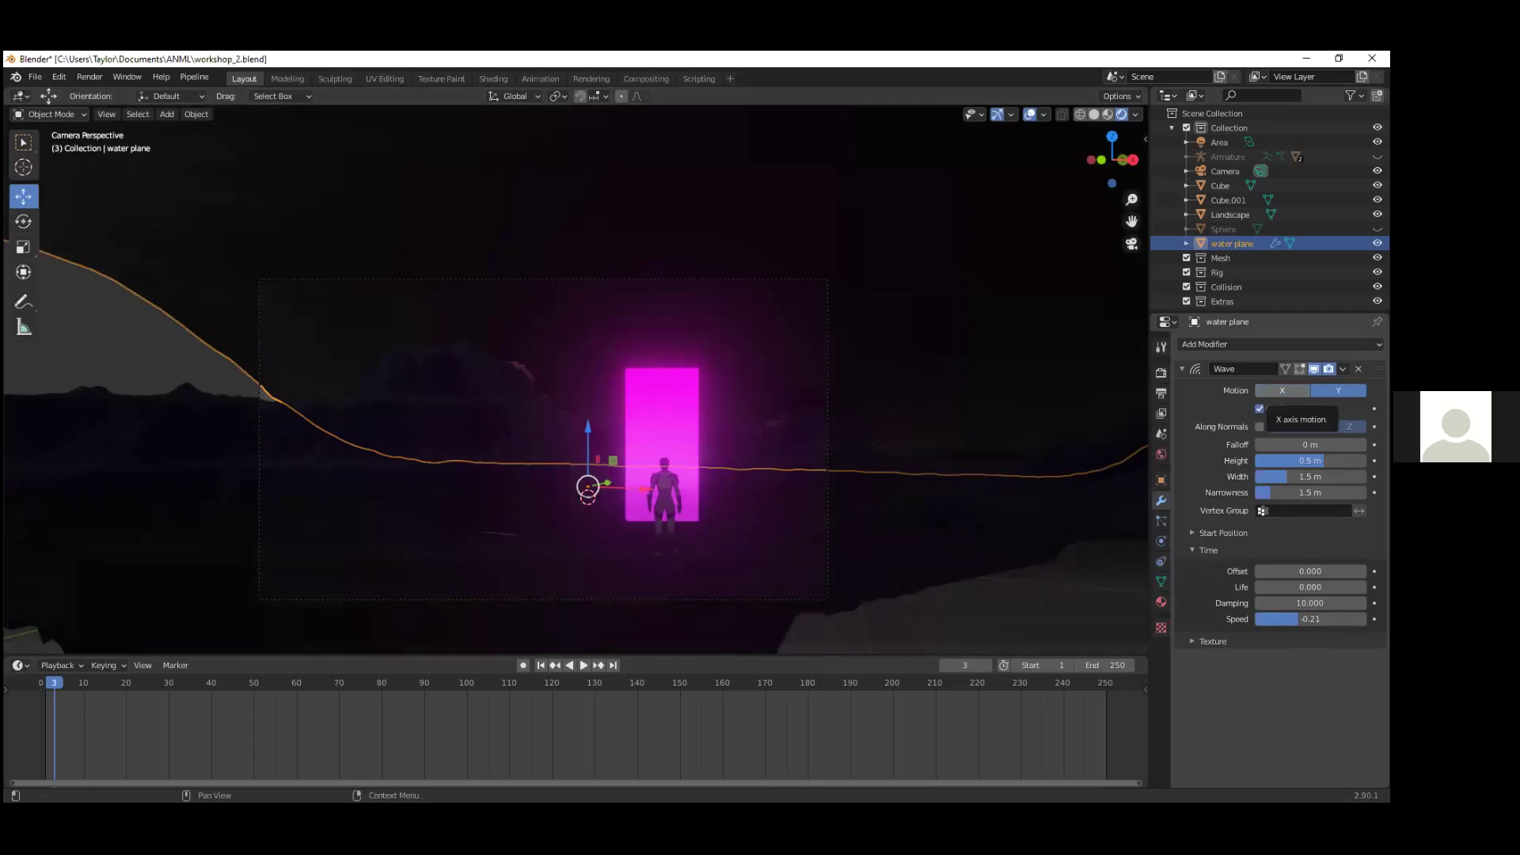
click(1282, 391)
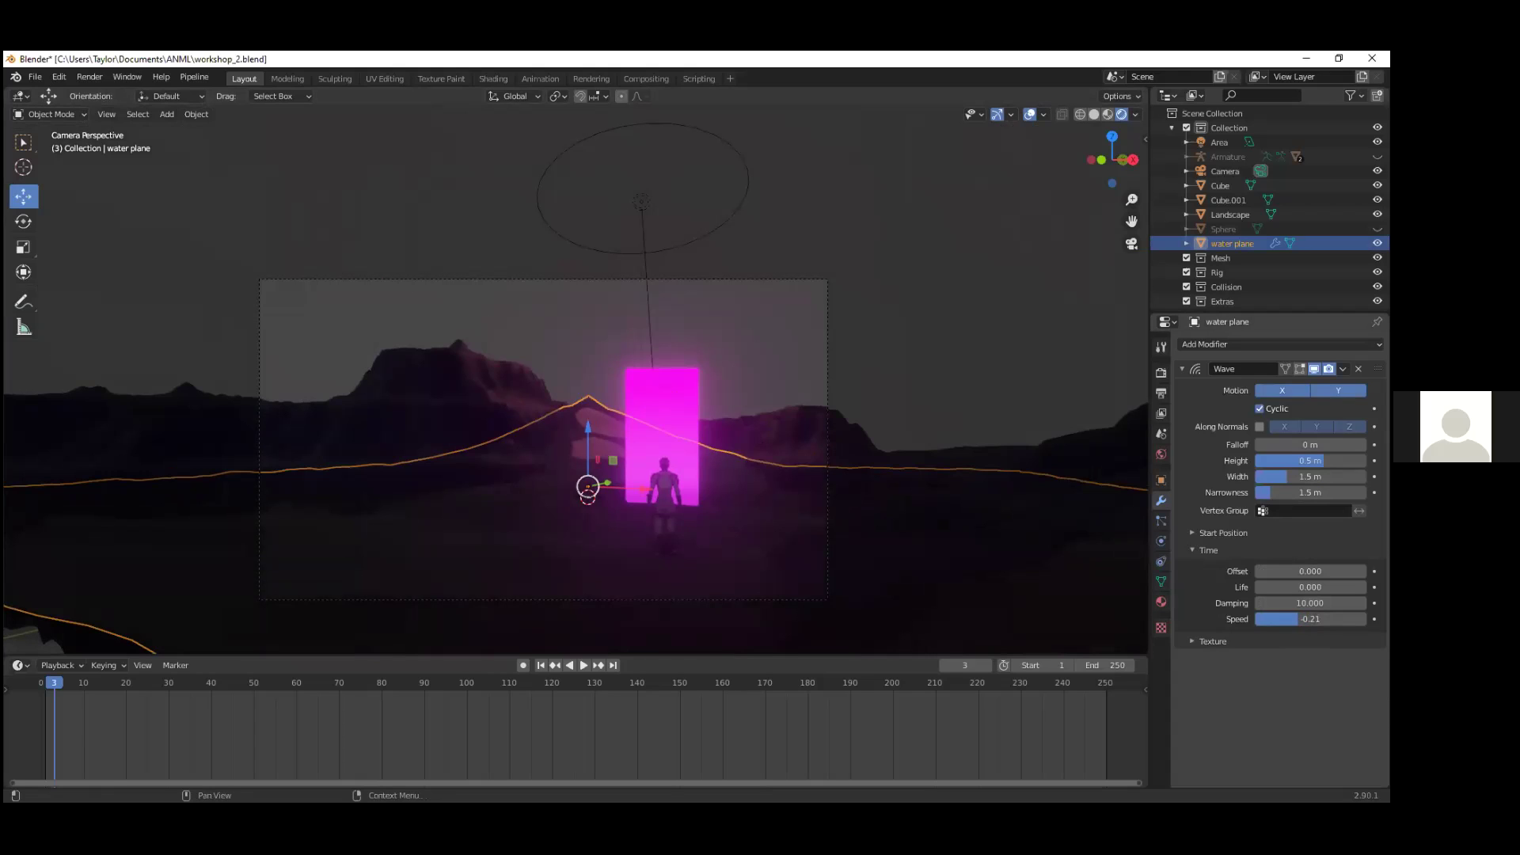
Step: Enable Along Normals for the Wave modifier and set its Height to -0.013 m and Speed to 0.33
click(1259, 427)
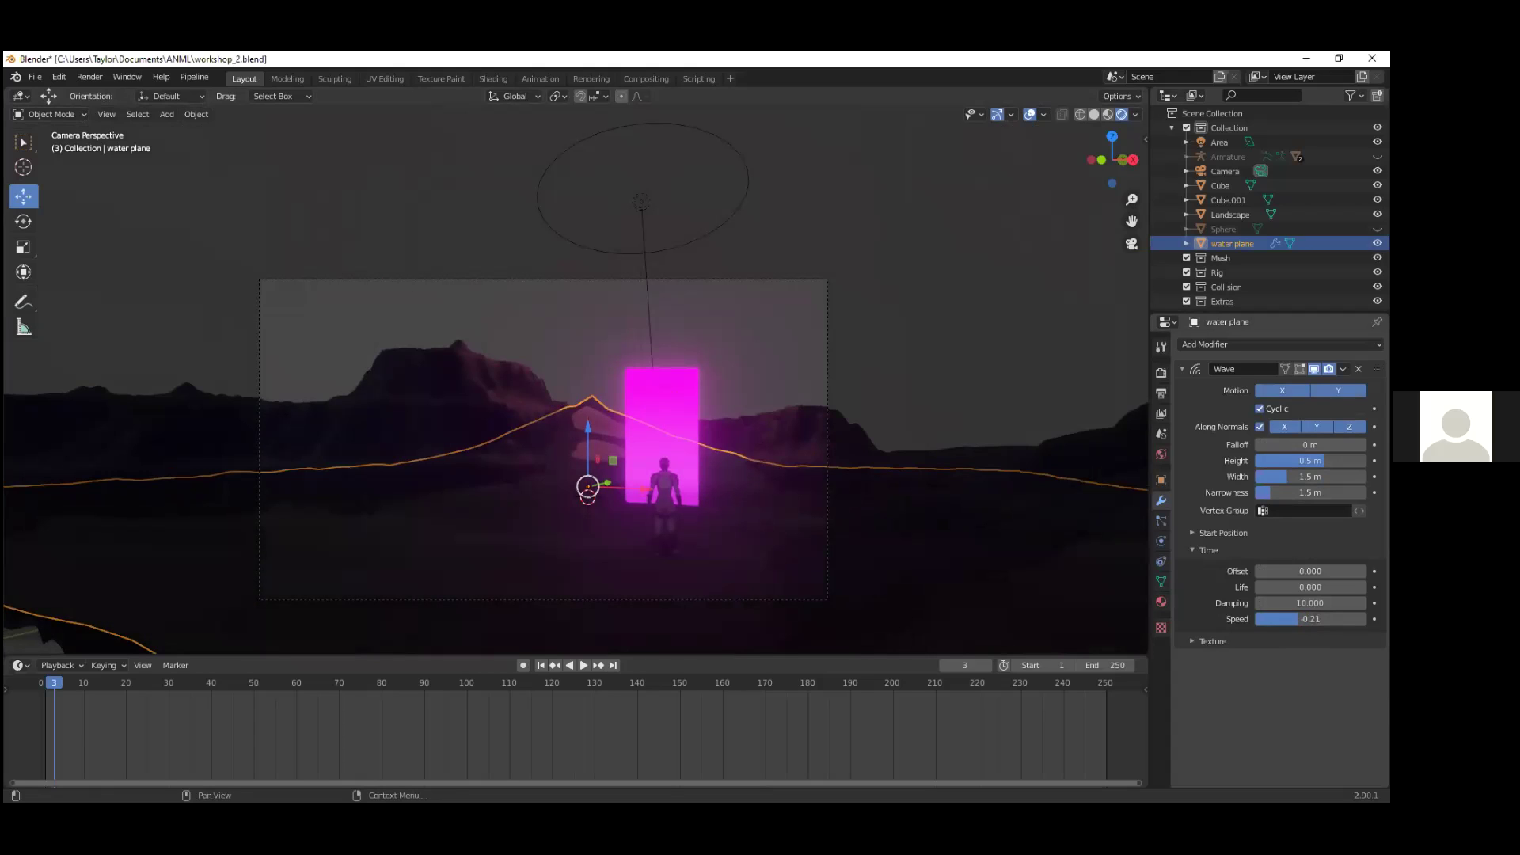
mouse_move(1306, 619)
mouse_down()
mouse_move(1292, 619)
mouse_move(1325, 619)
mouse_move(1304, 619)
mouse_up()
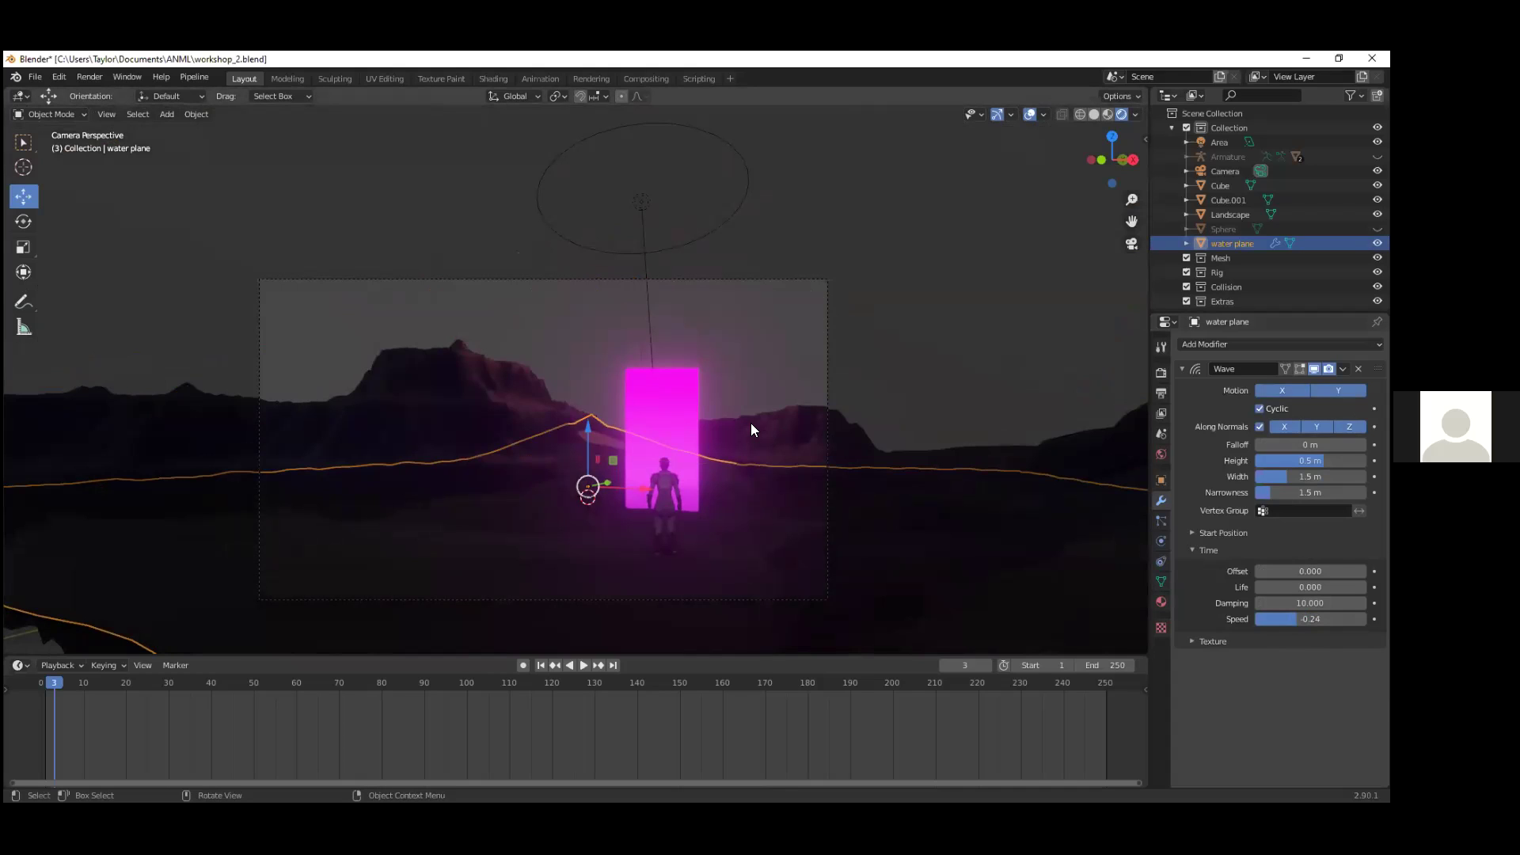
scroll(652, 456, down, 3)
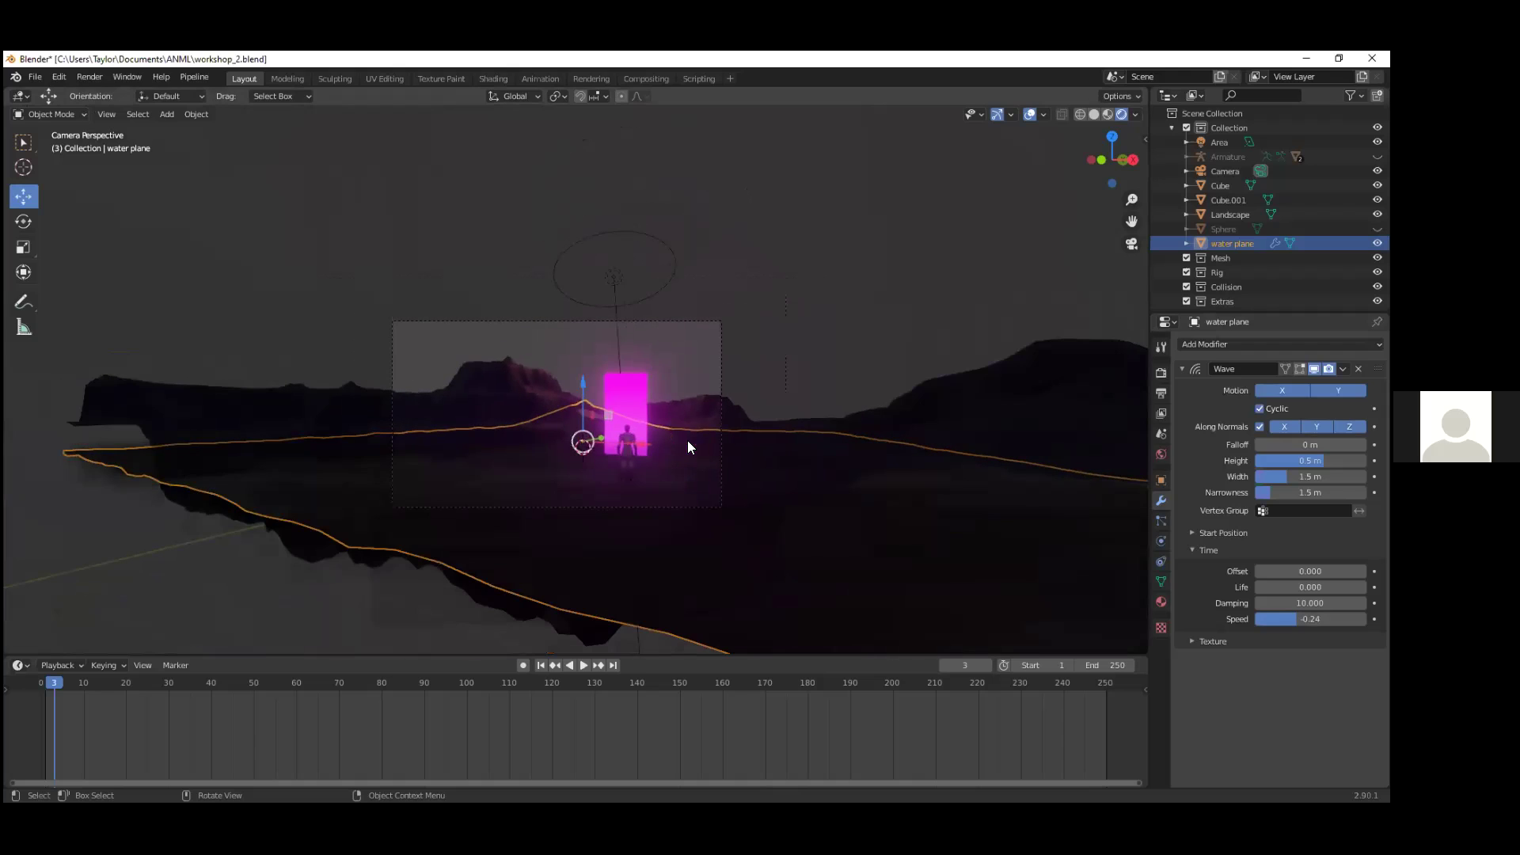
drag(1310, 460, 1278, 460)
mouse_move(1310, 619)
mouse_down()
mouse_move(1366, 619)
mouse_move(1329, 619)
mouse_up()
Step: Scrub the timeline to around frame 51 and briefly play the water animation to check the wave
drag(62, 686, 261, 673)
key(space)
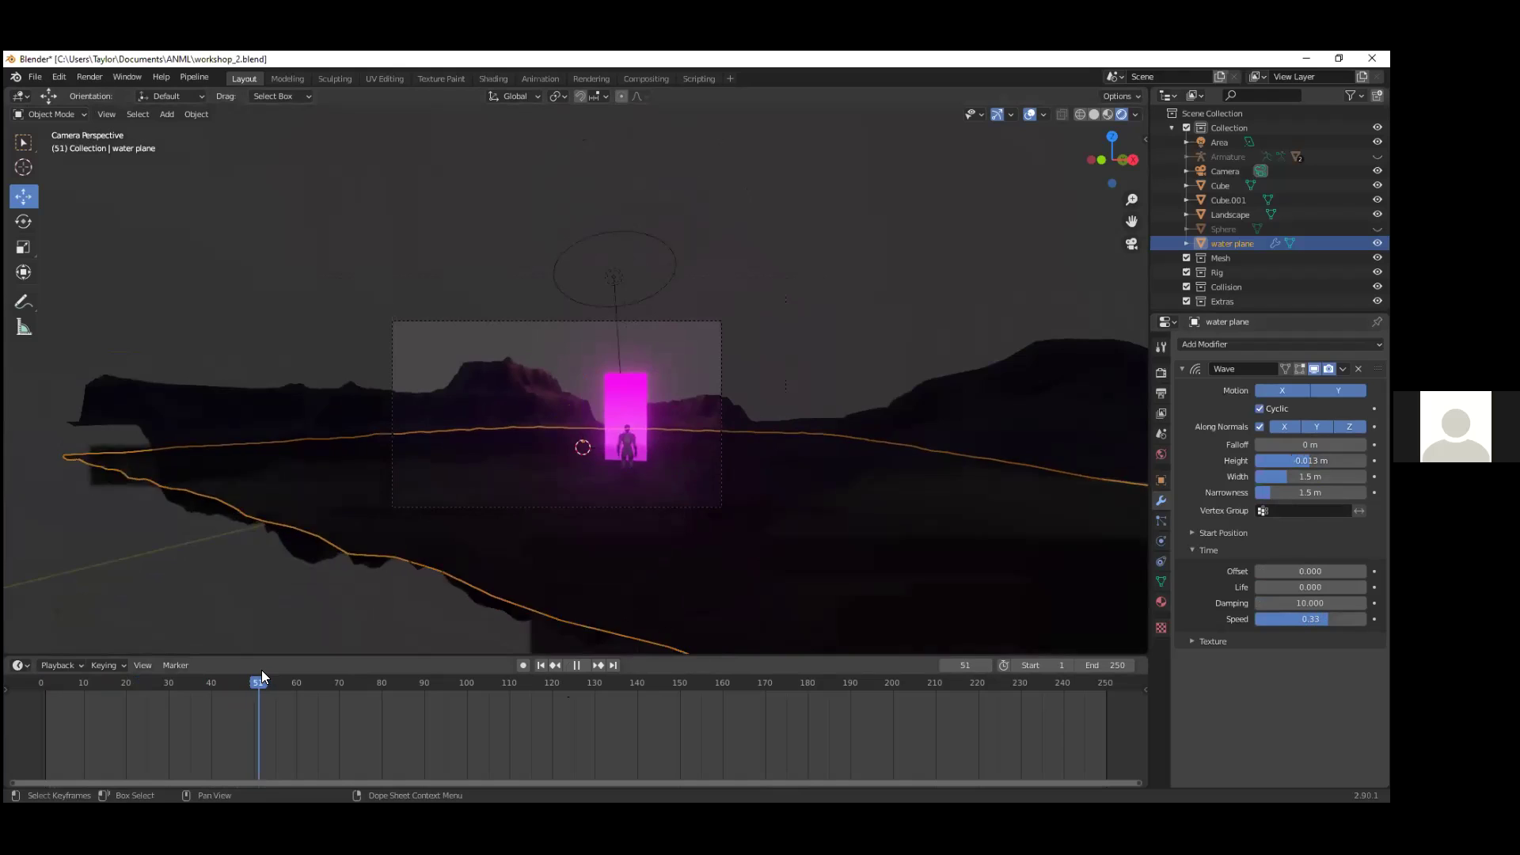
key(space)
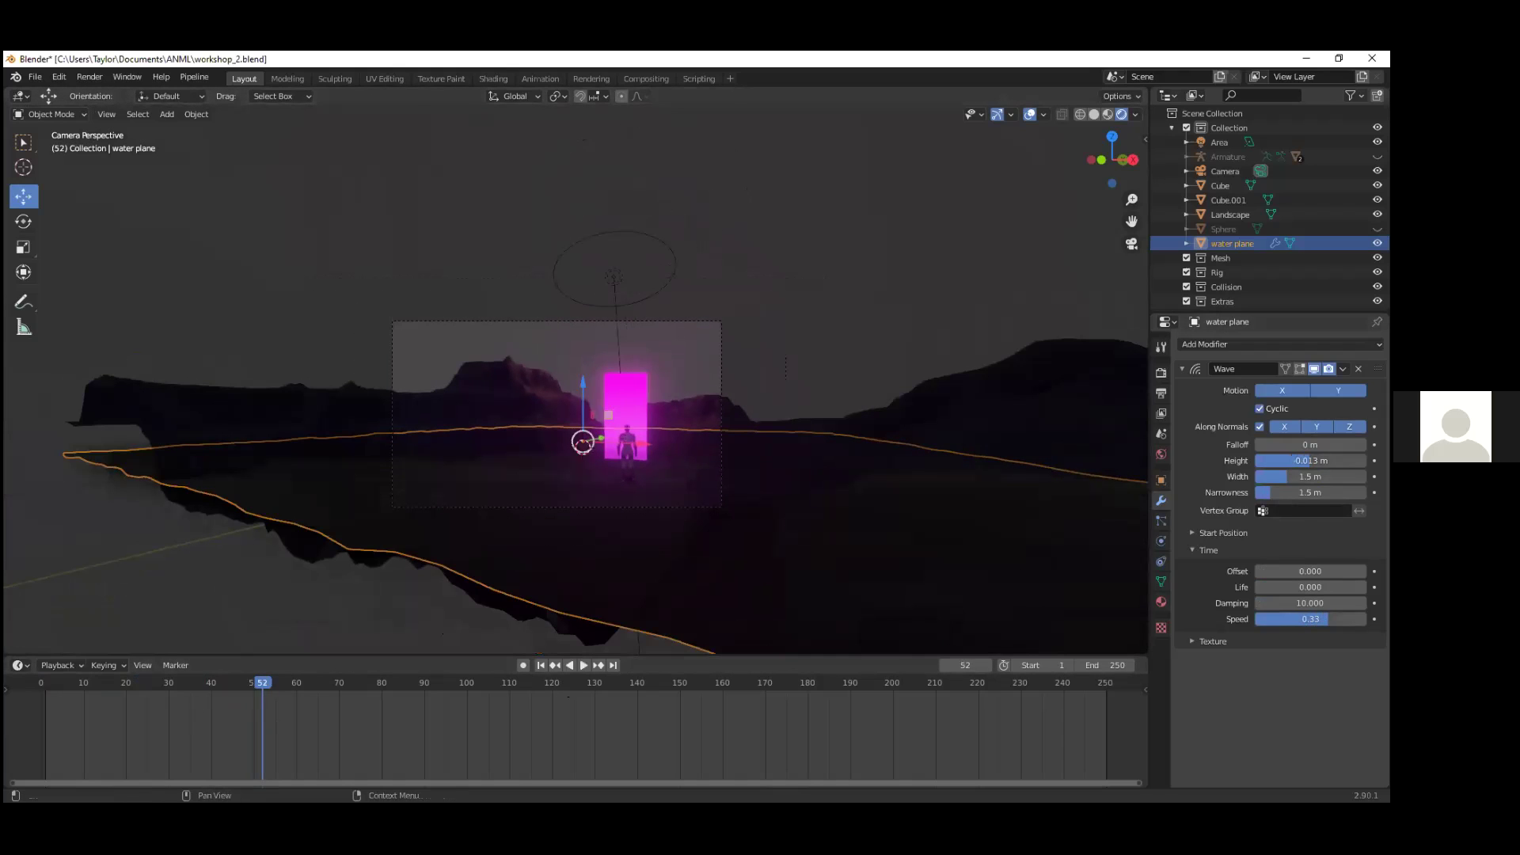
key(space)
key(space)
Step: Try Wave Speed values of -0.16 and 0.33, scrubbing the timeline to frames 79 and 170 to compare them
drag(1332, 619, 1306, 619)
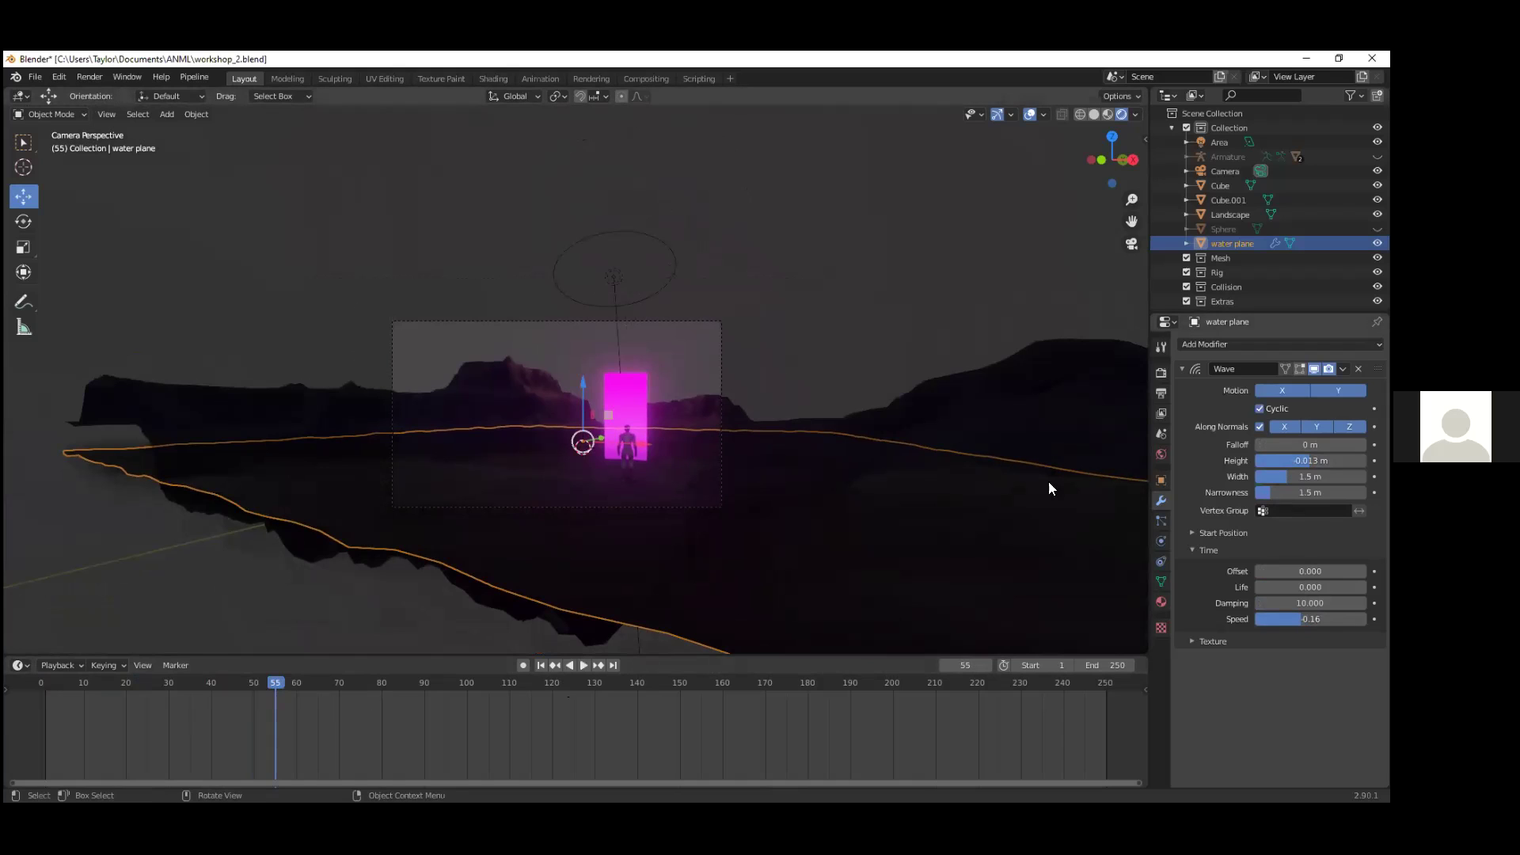
drag(269, 678, 378, 682)
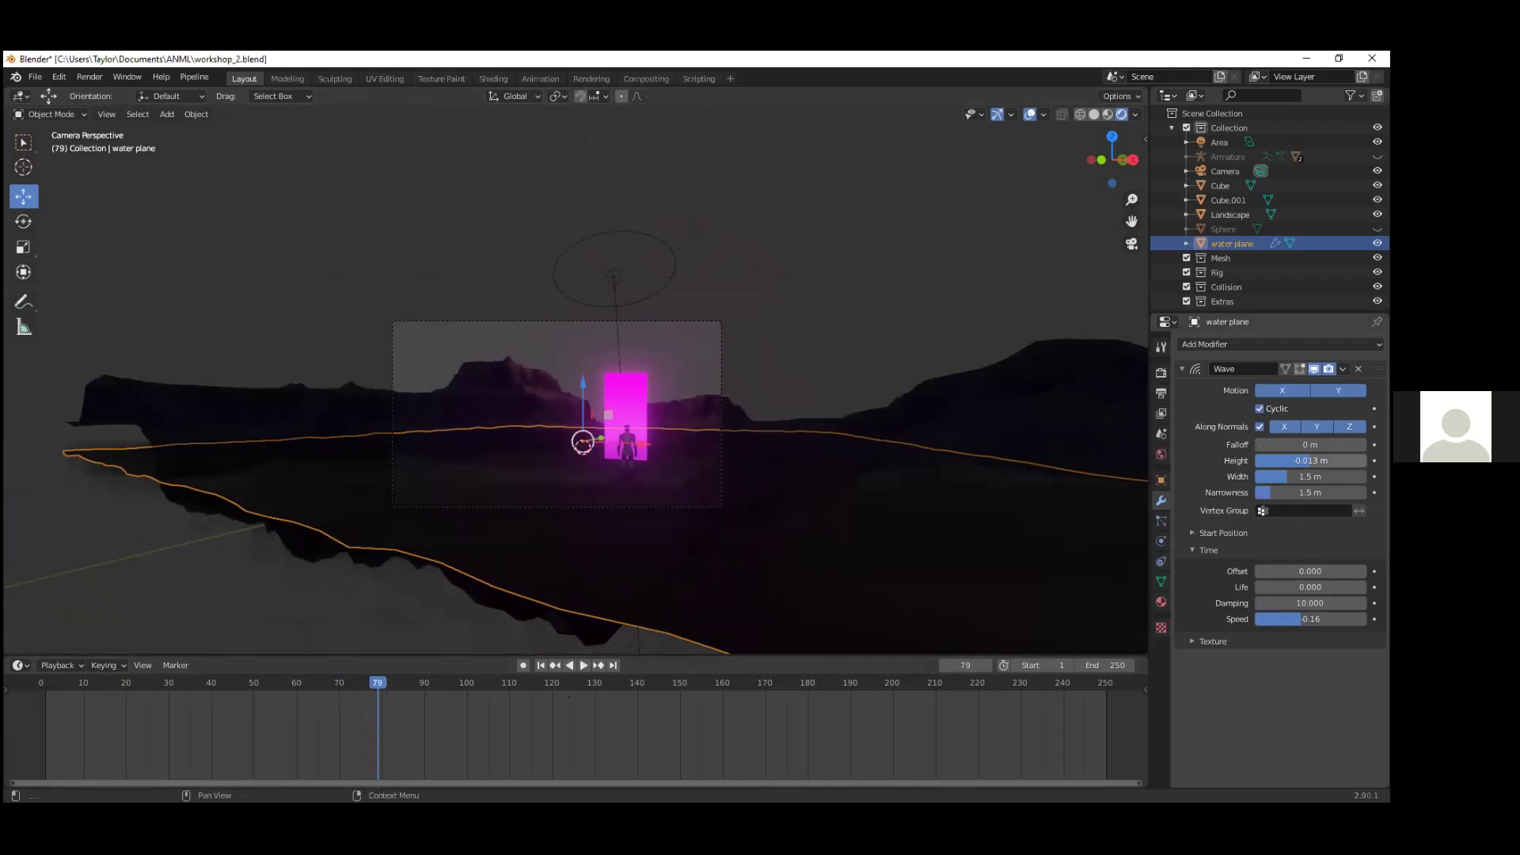
mouse_move(1310, 619)
mouse_down()
mouse_move(1276, 619)
mouse_move(1328, 619)
mouse_up()
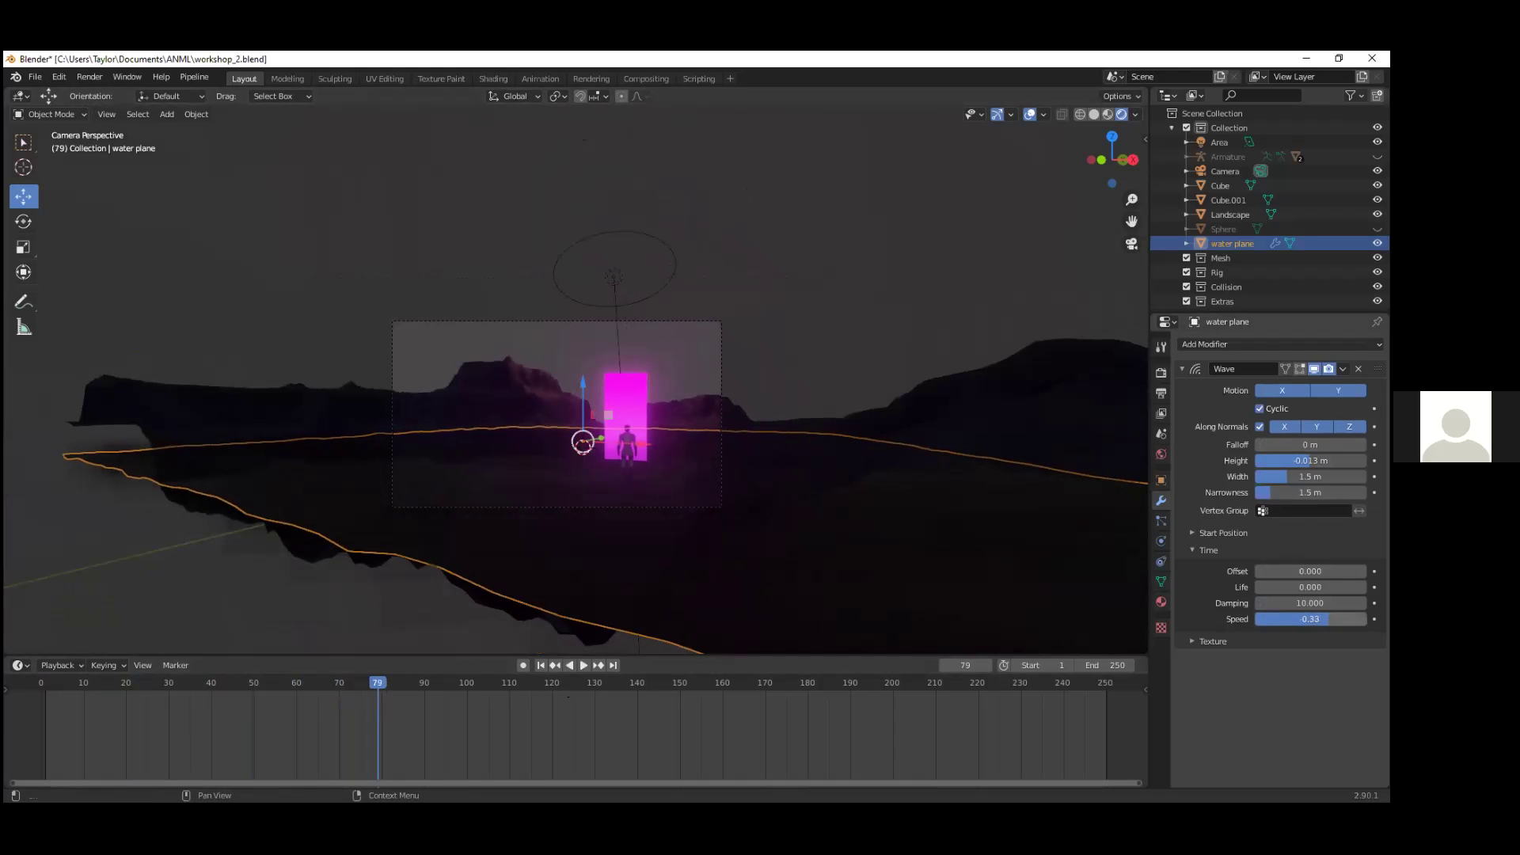
drag(375, 683, 765, 707)
key(space)
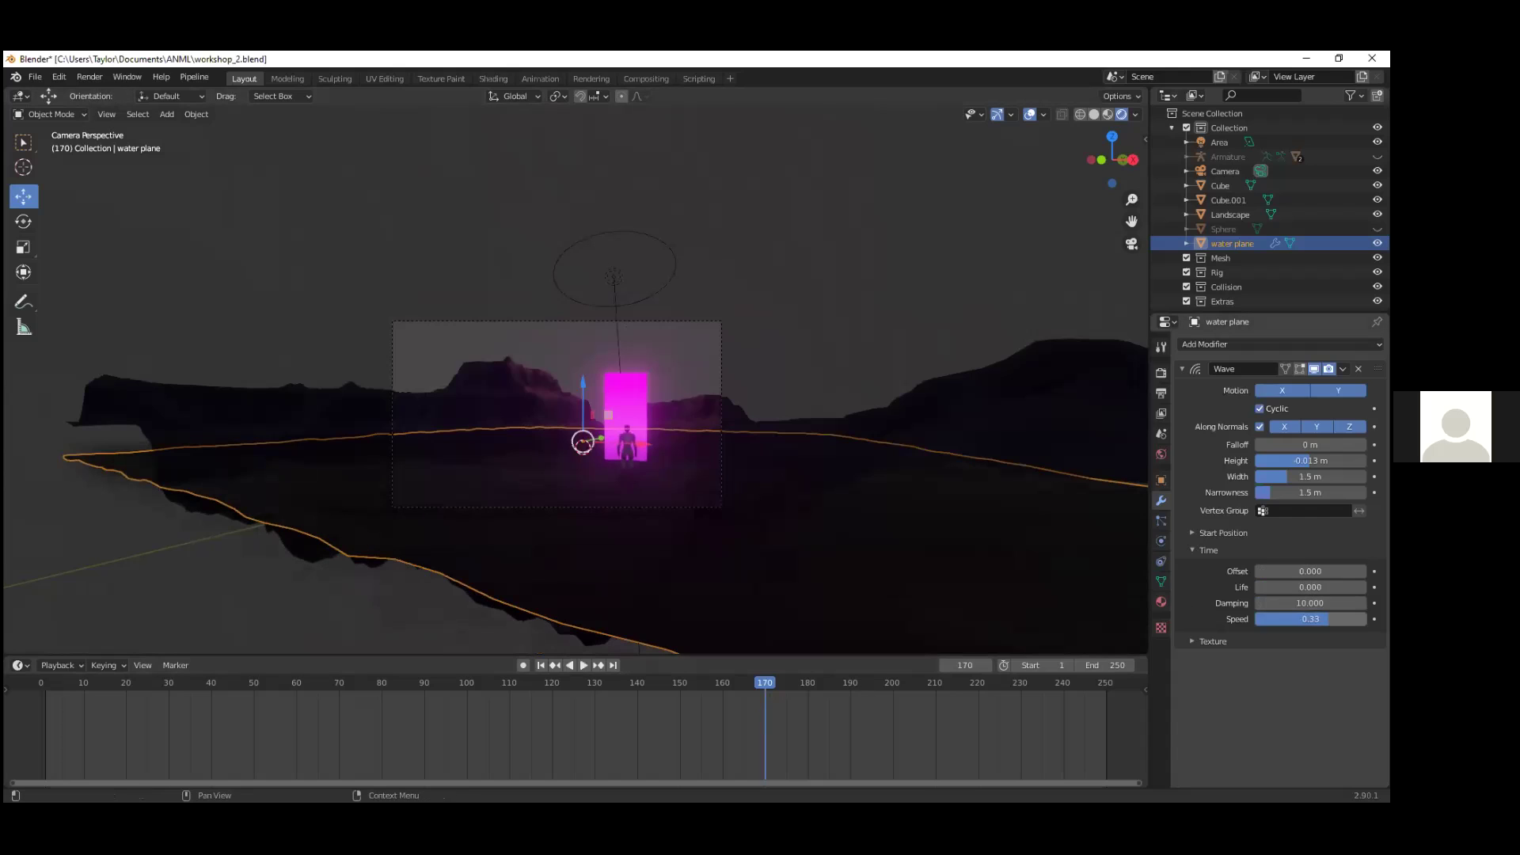
Step: Try a Wave Speed of 0.56 with a Height of 0.09 m at frame 186, undoing and redoing the last change
drag(1326, 619, 1345, 619)
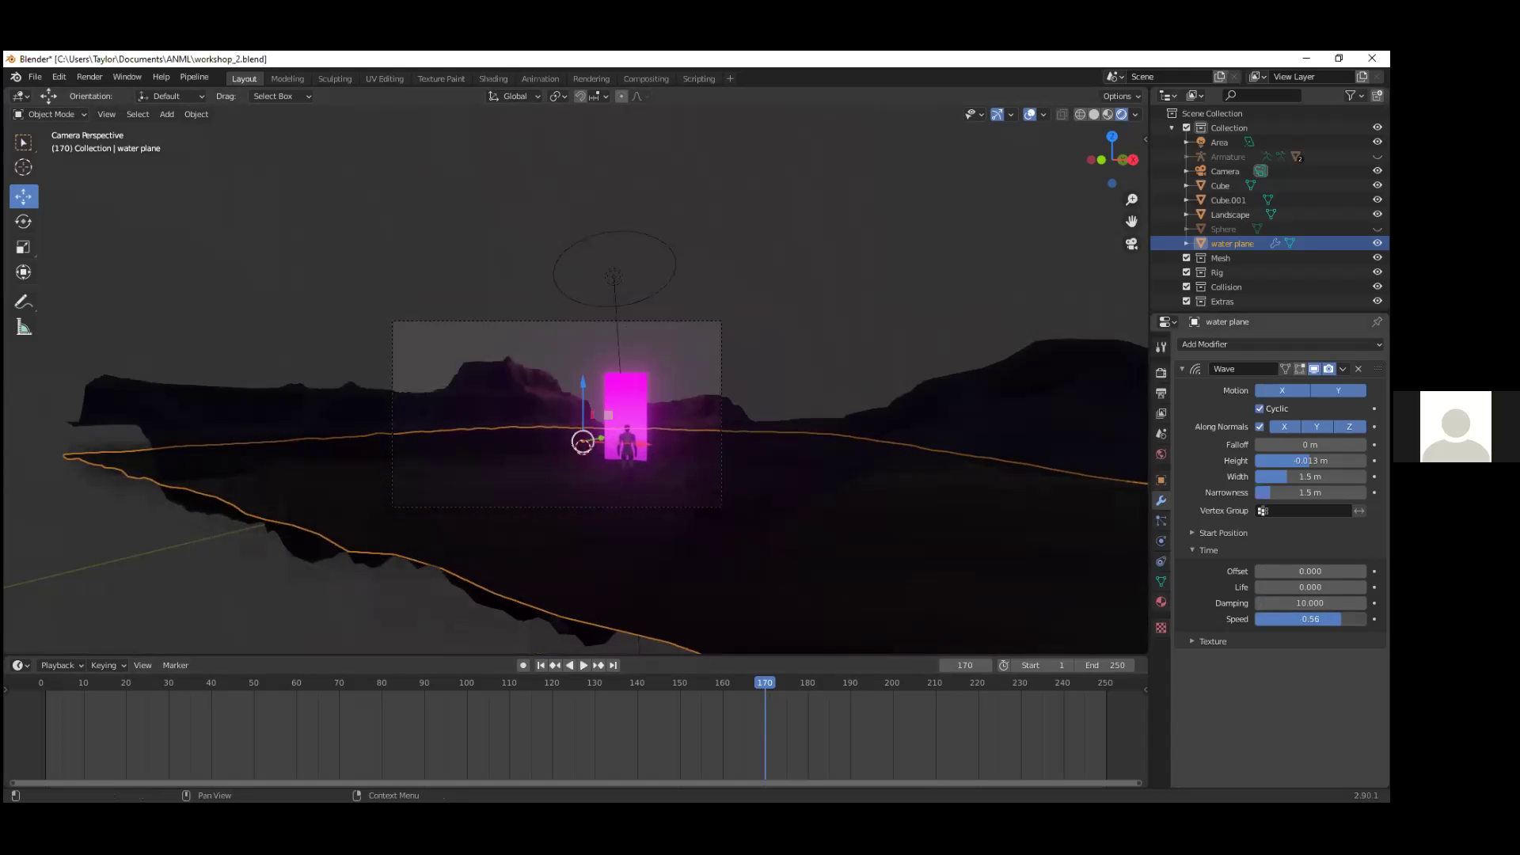
drag(1306, 460, 1335, 461)
drag(763, 686, 832, 685)
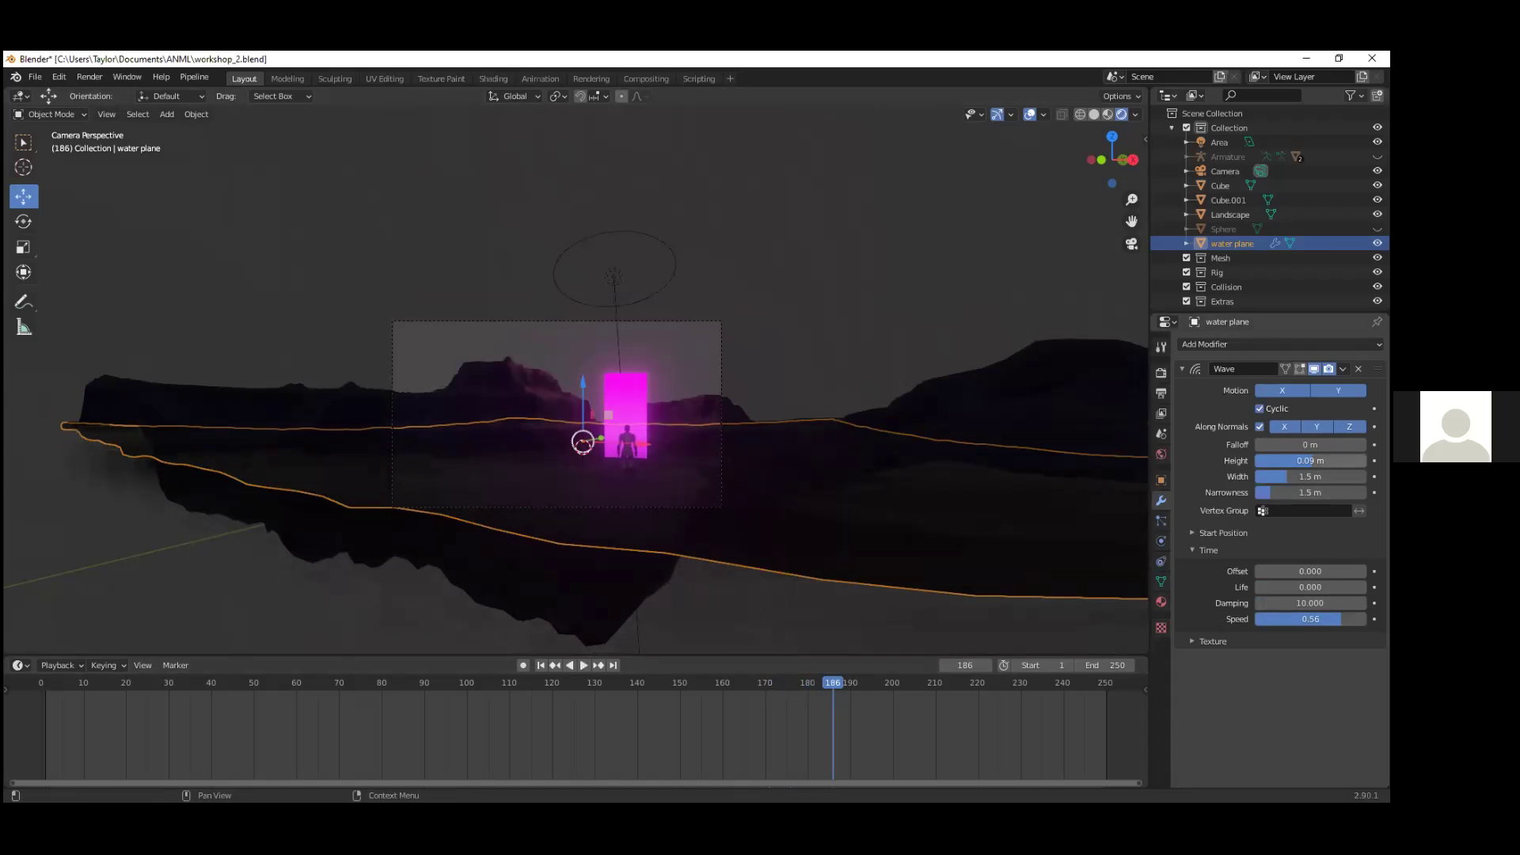
key(ctrl+z)
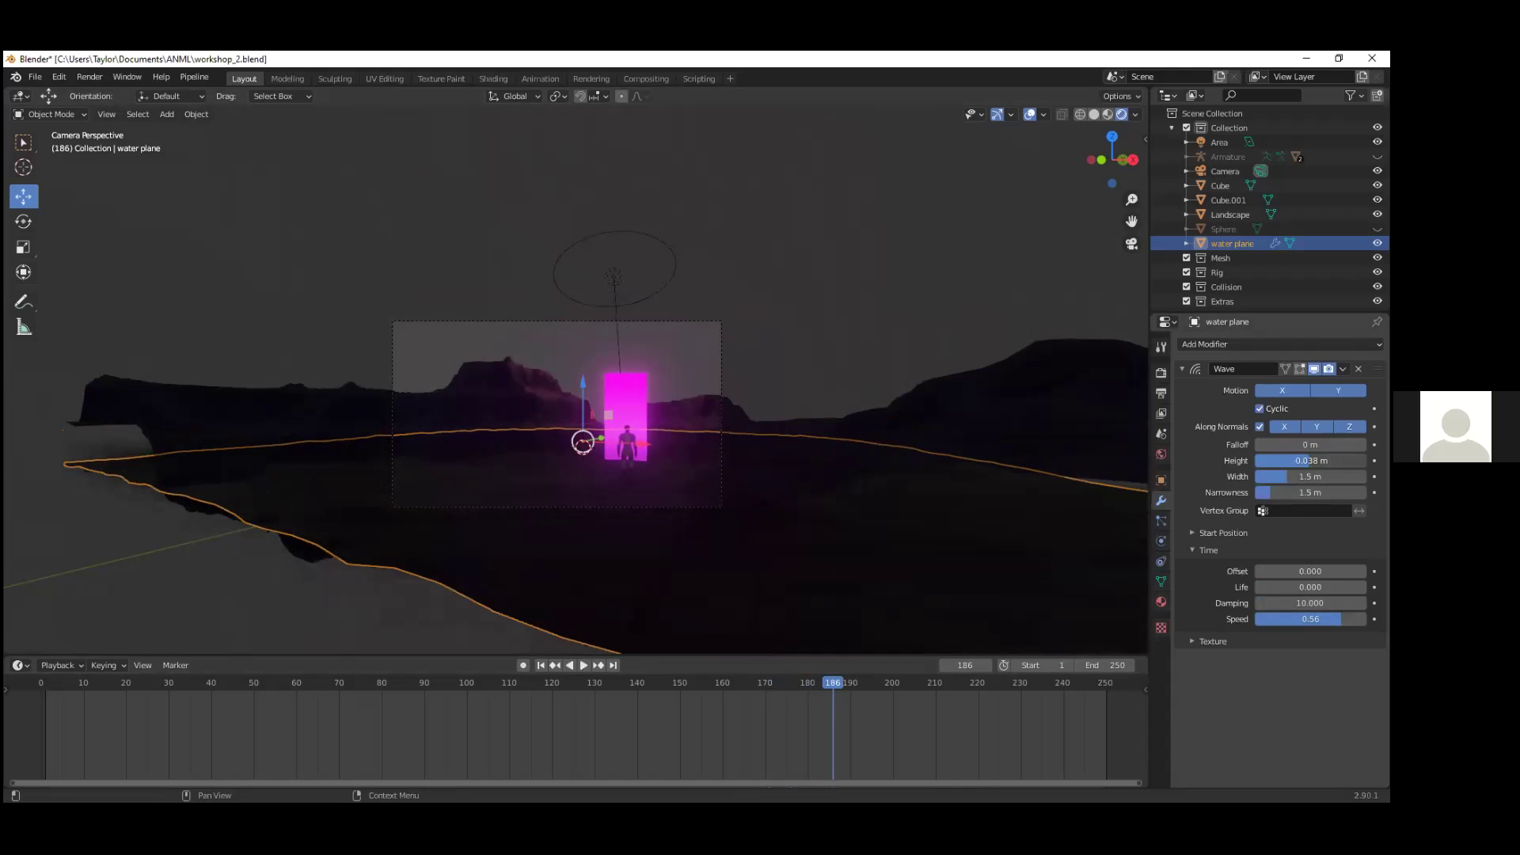
key(ctrl+shift+z)
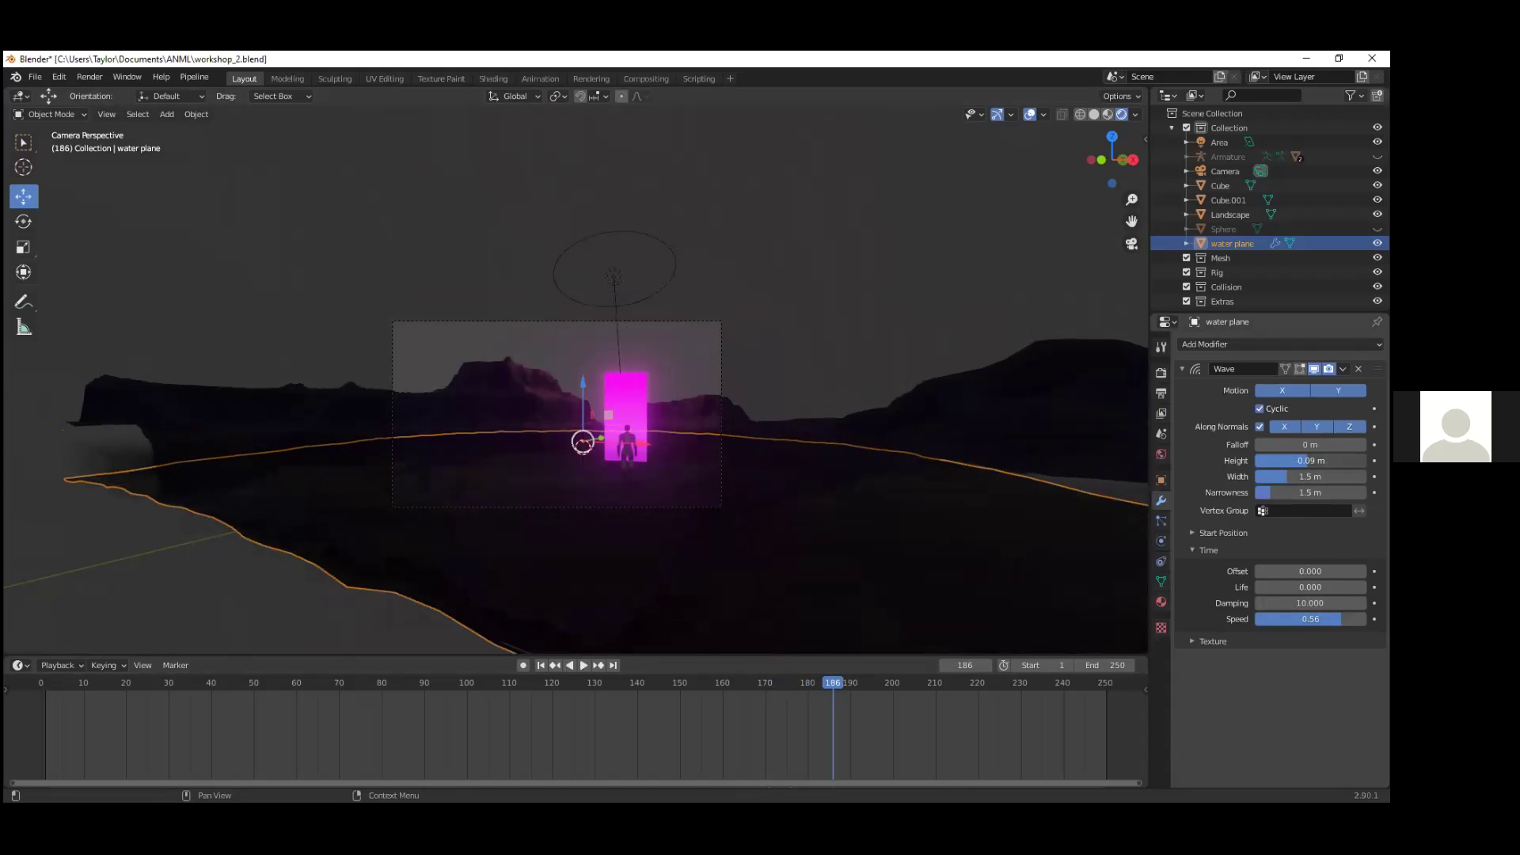
Step: Try slower Wave Speeds of 0.20 and -0.08 and a Height of 0.064 m, scrubbing back to frame 166
key(space)
drag(830, 686, 773, 678)
key(space)
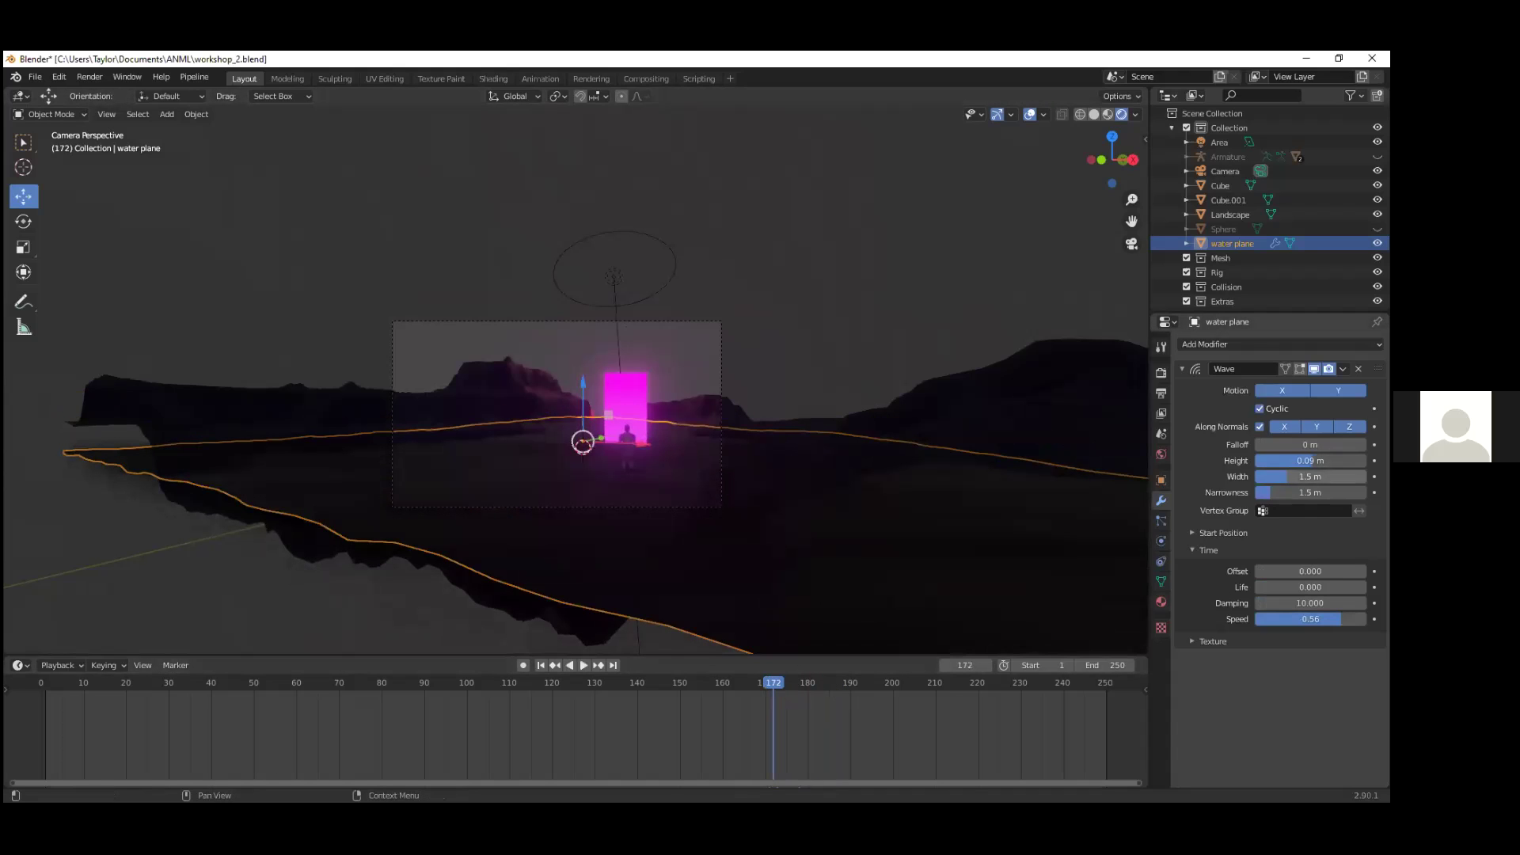
drag(1310, 619, 1286, 619)
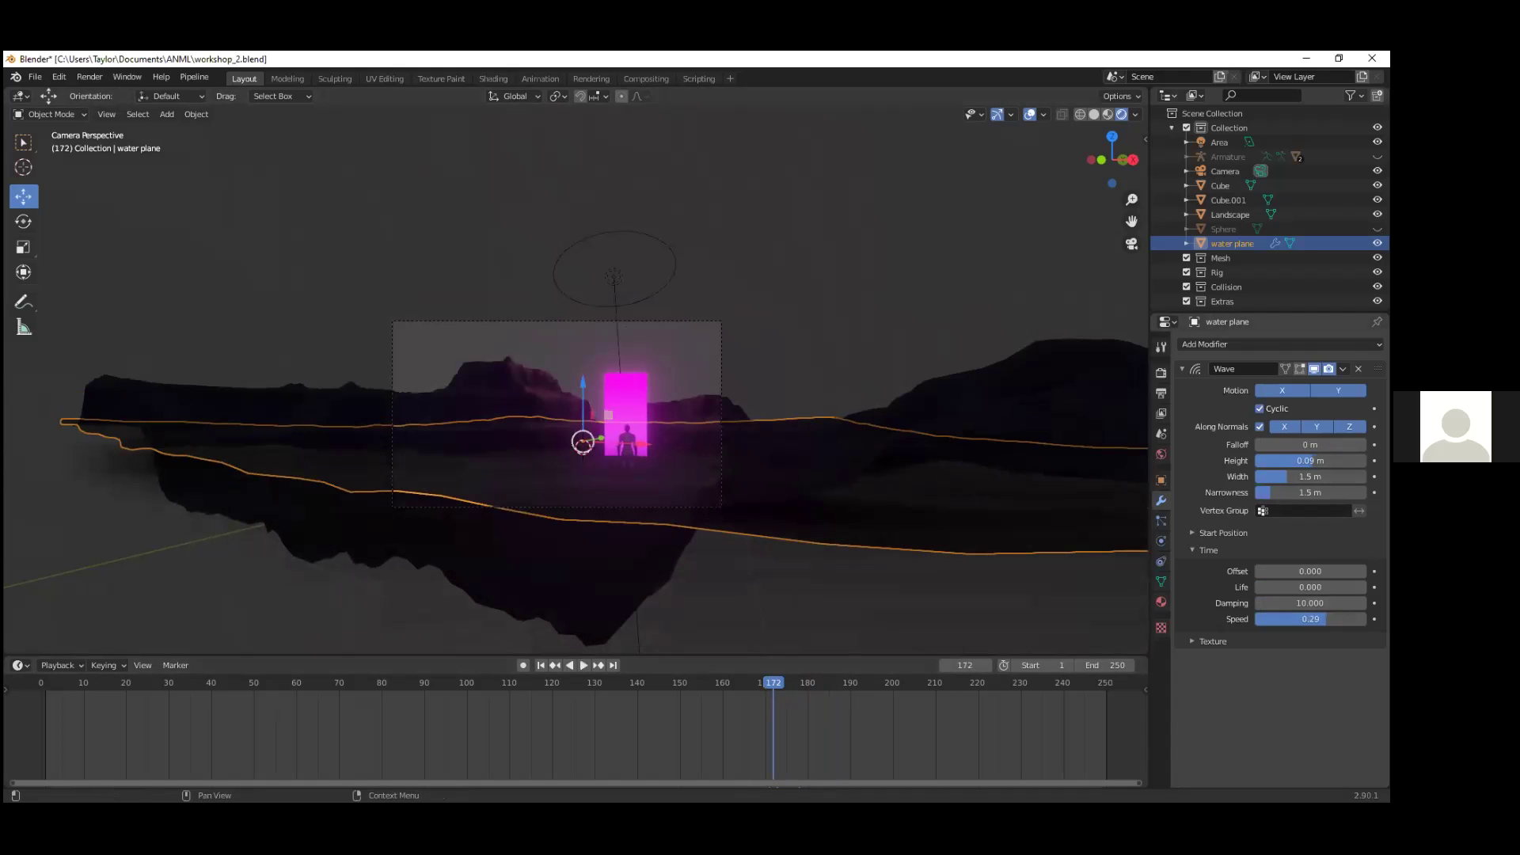
drag(756, 683, 748, 679)
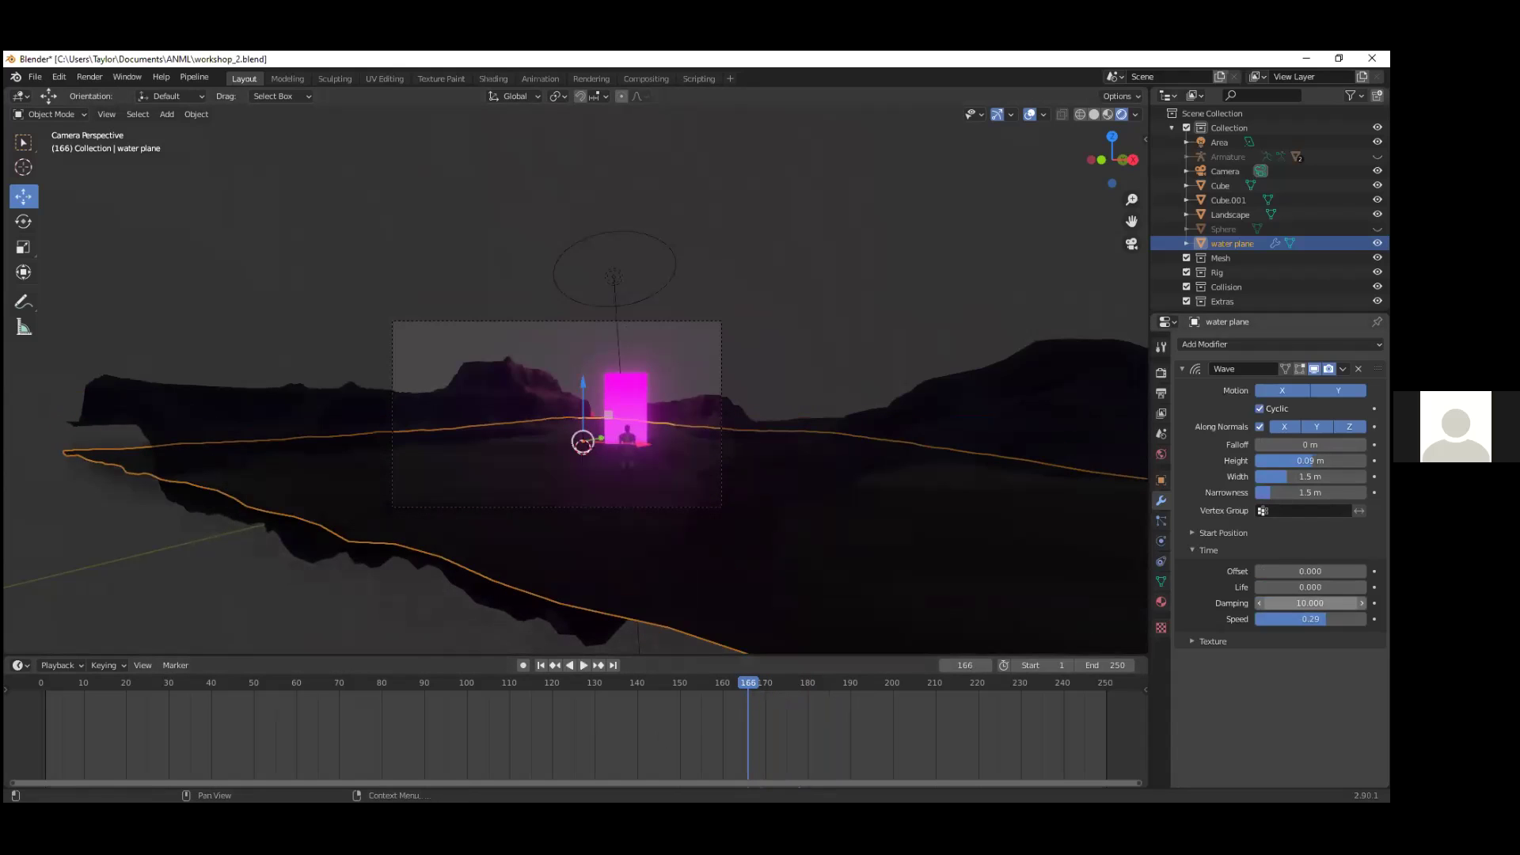
drag(1314, 619, 1304, 619)
drag(1315, 461, 1301, 461)
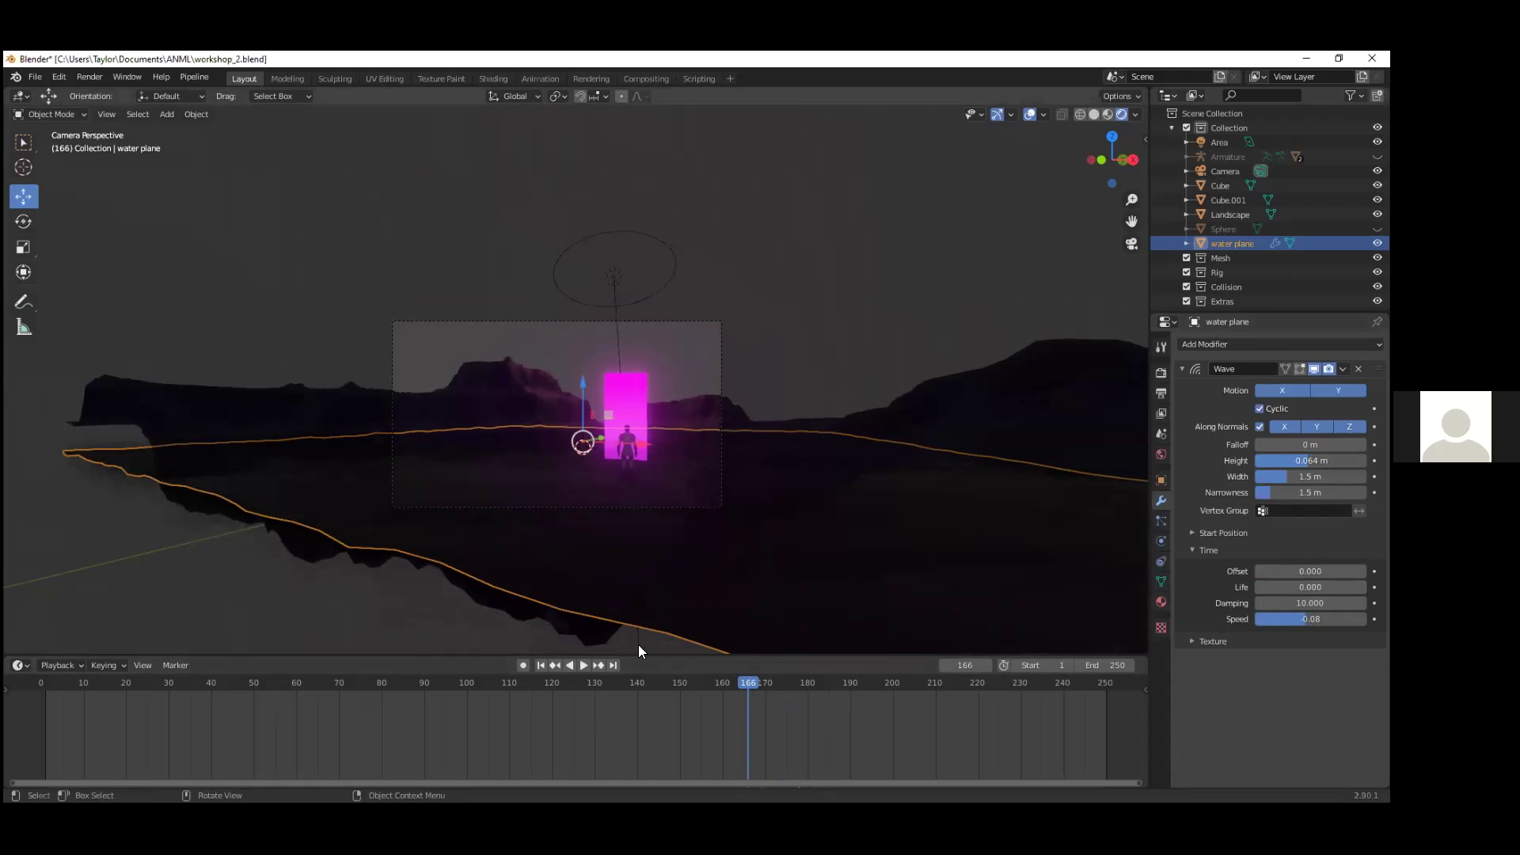
Step: Set the Wave modifier's Height to 0.038 m and scrub the timeline to frame 114 to check the water
key(space)
drag(749, 686, 242, 683)
key(space)
mouse_move(1304, 460)
mouse_down()
mouse_move(1317, 461)
mouse_move(1299, 460)
mouse_up()
key(Escape)
drag(244, 689, 526, 706)
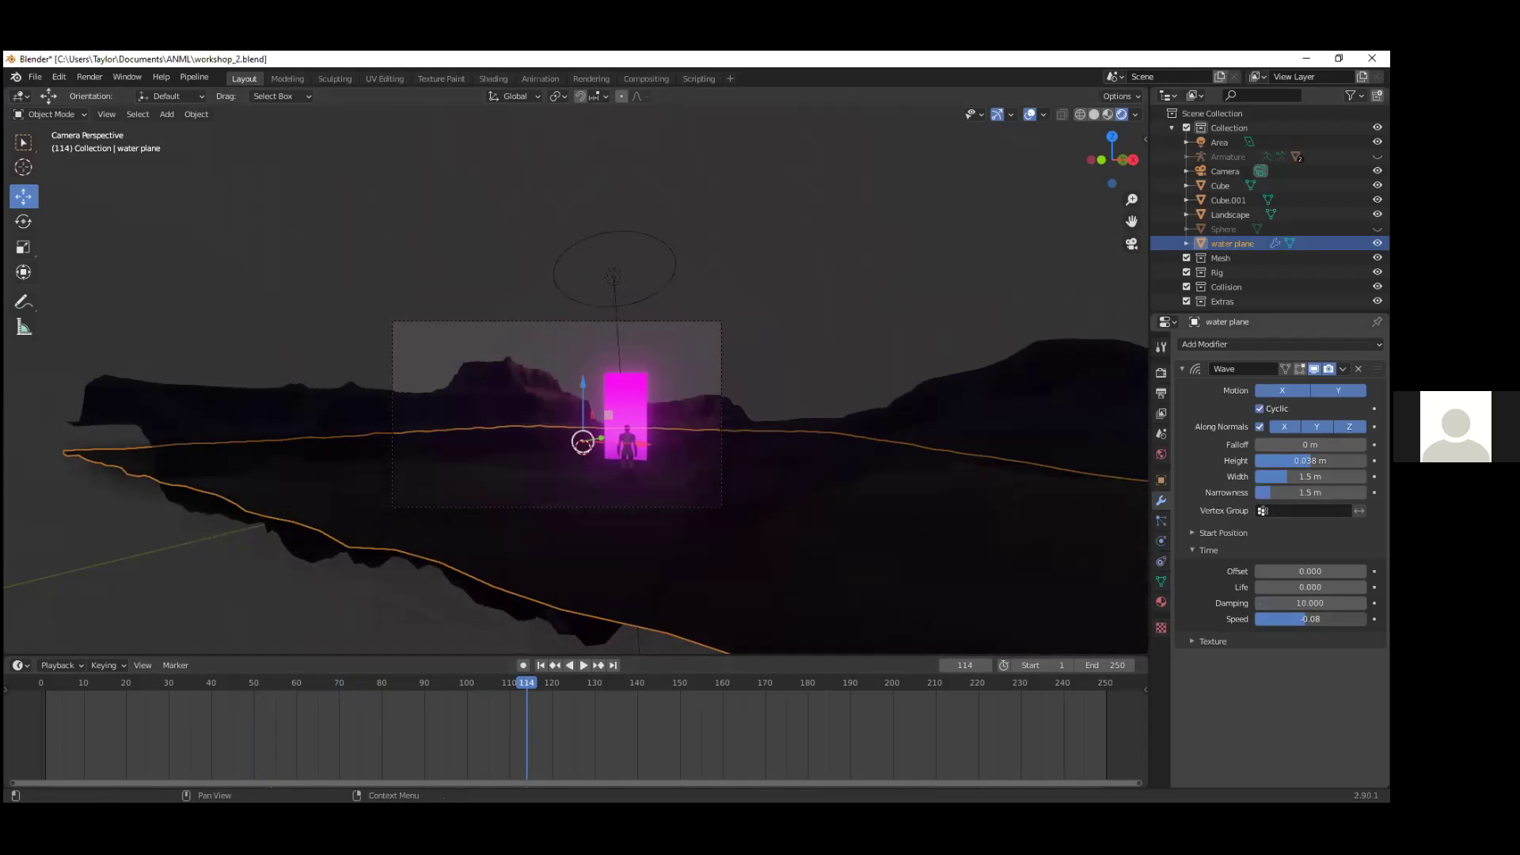
Step: Set the Wave modifier's Speed to 0.0064 and preview the motion by scrubbing the timeline, ending at frame 0
drag(1310, 619, 1322, 619)
key(space)
drag(566, 682, 987, 625)
key(space)
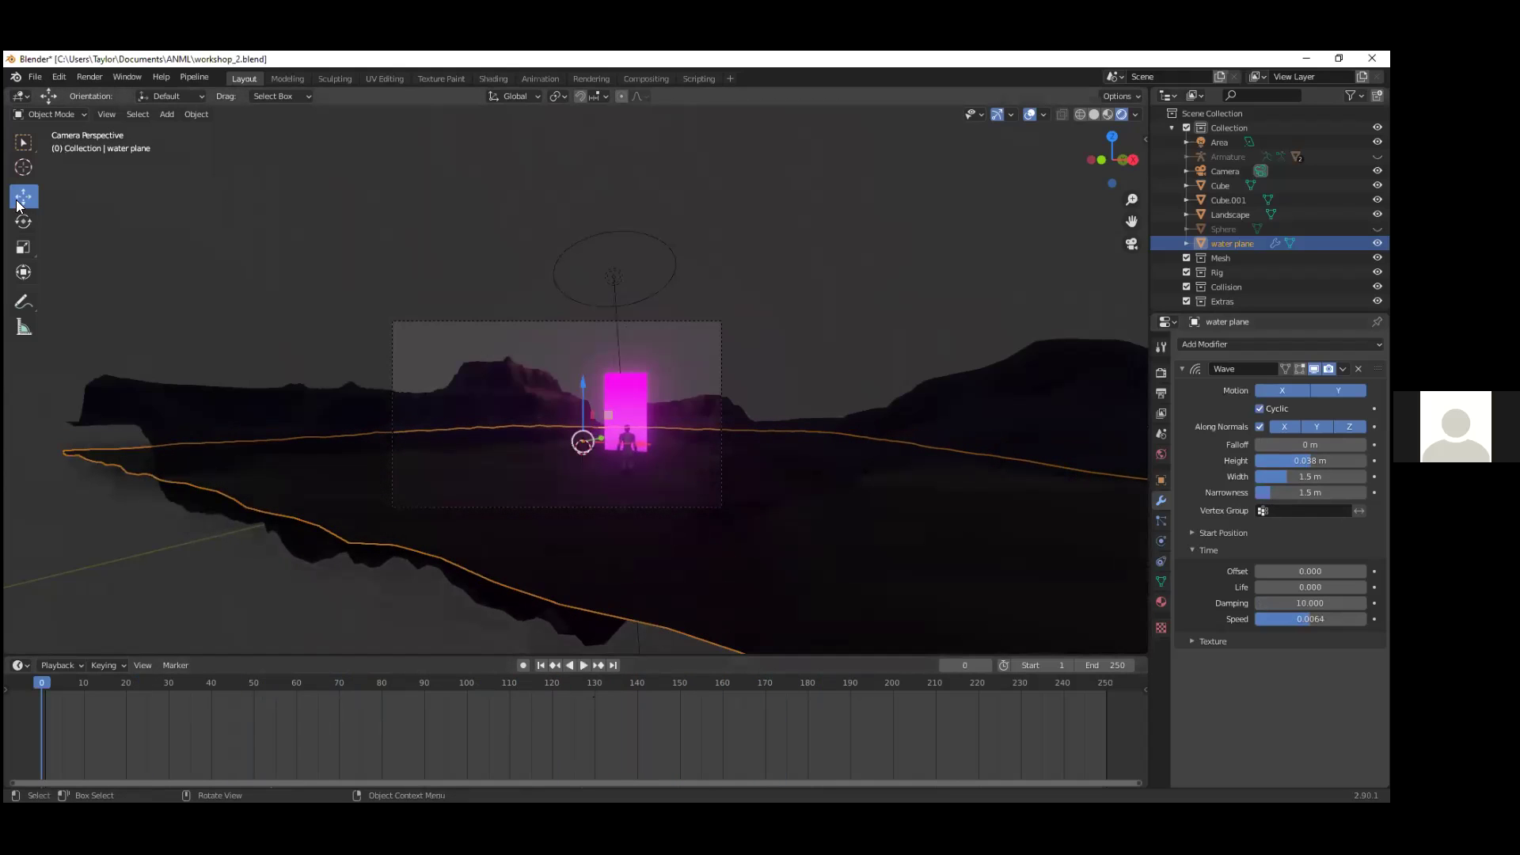
Step: Lower the water plane slightly along Z and scrub the timeline back to frame 0 to check its level
drag(581, 382, 581, 389)
key(space)
drag(233, 700, 54, 752)
key(space)
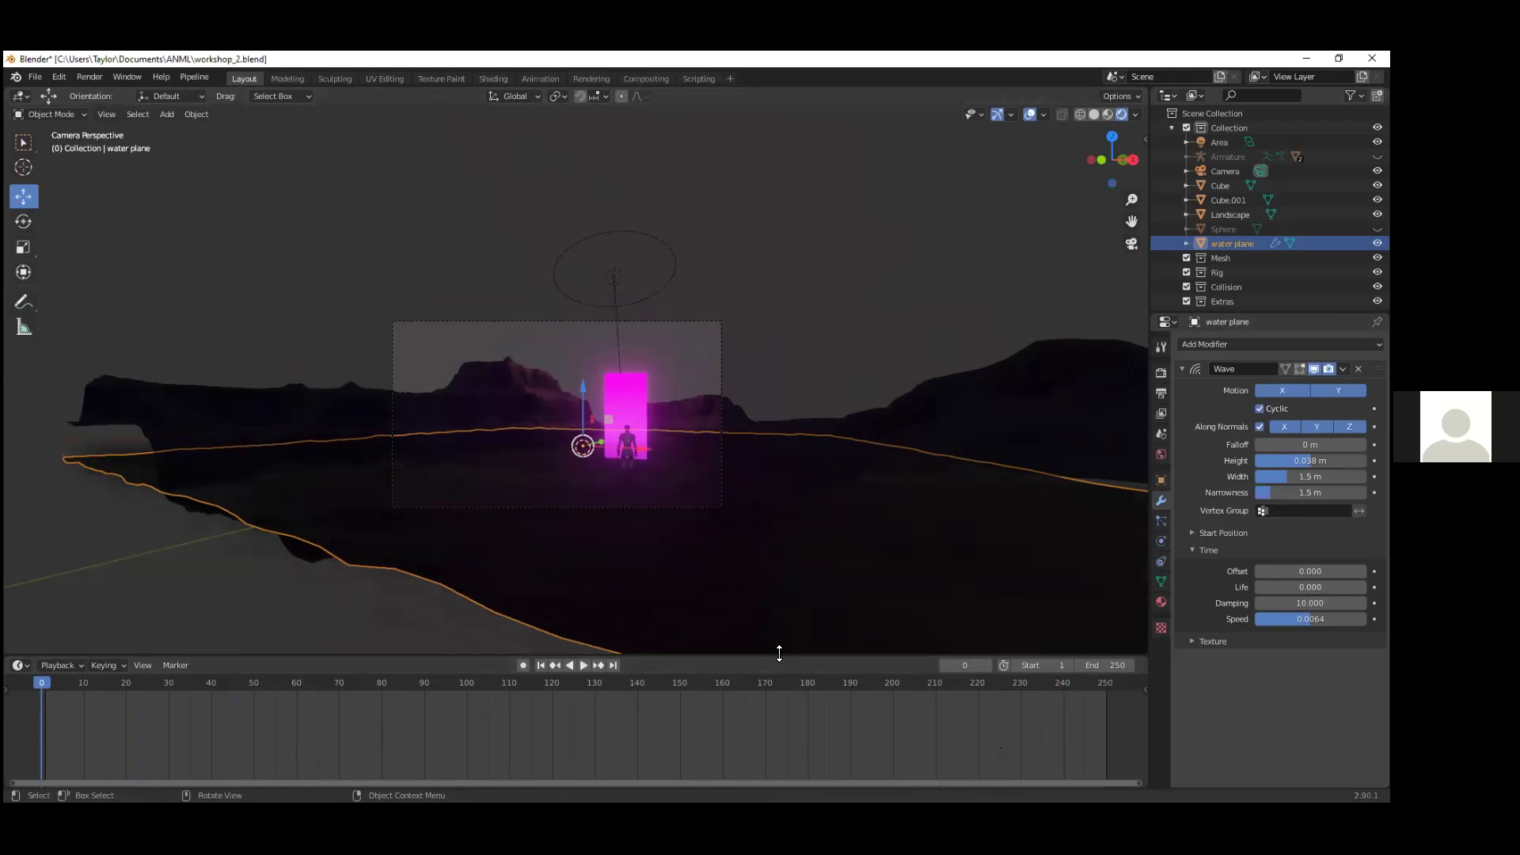
Step: Enlarge the timeline area and keyframe the Wave modifier's Along Normals setting at frame 1
drag(779, 654, 777, 575)
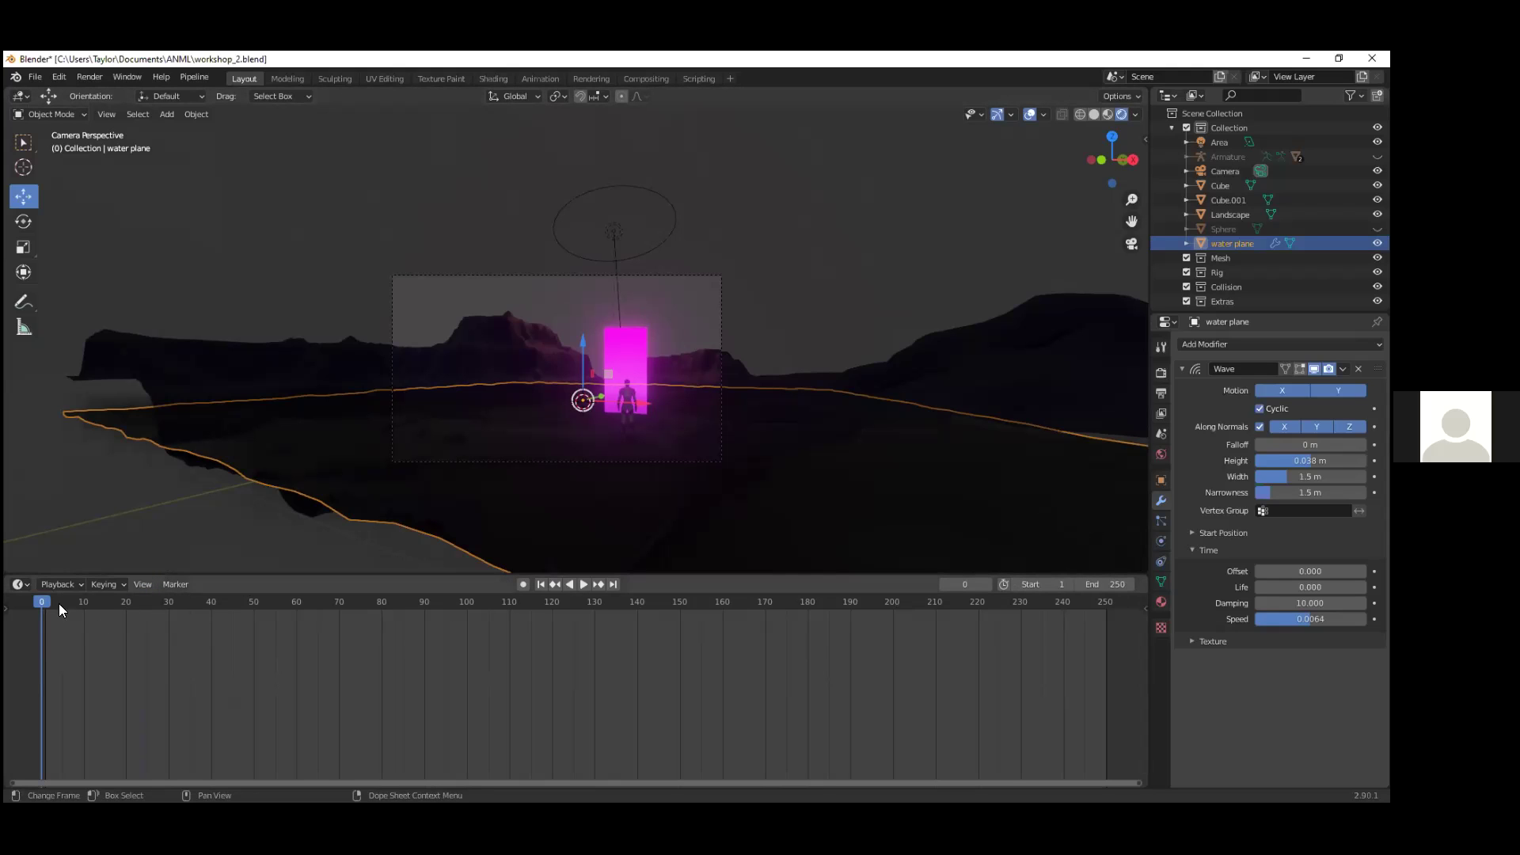
drag(40, 605, 45, 605)
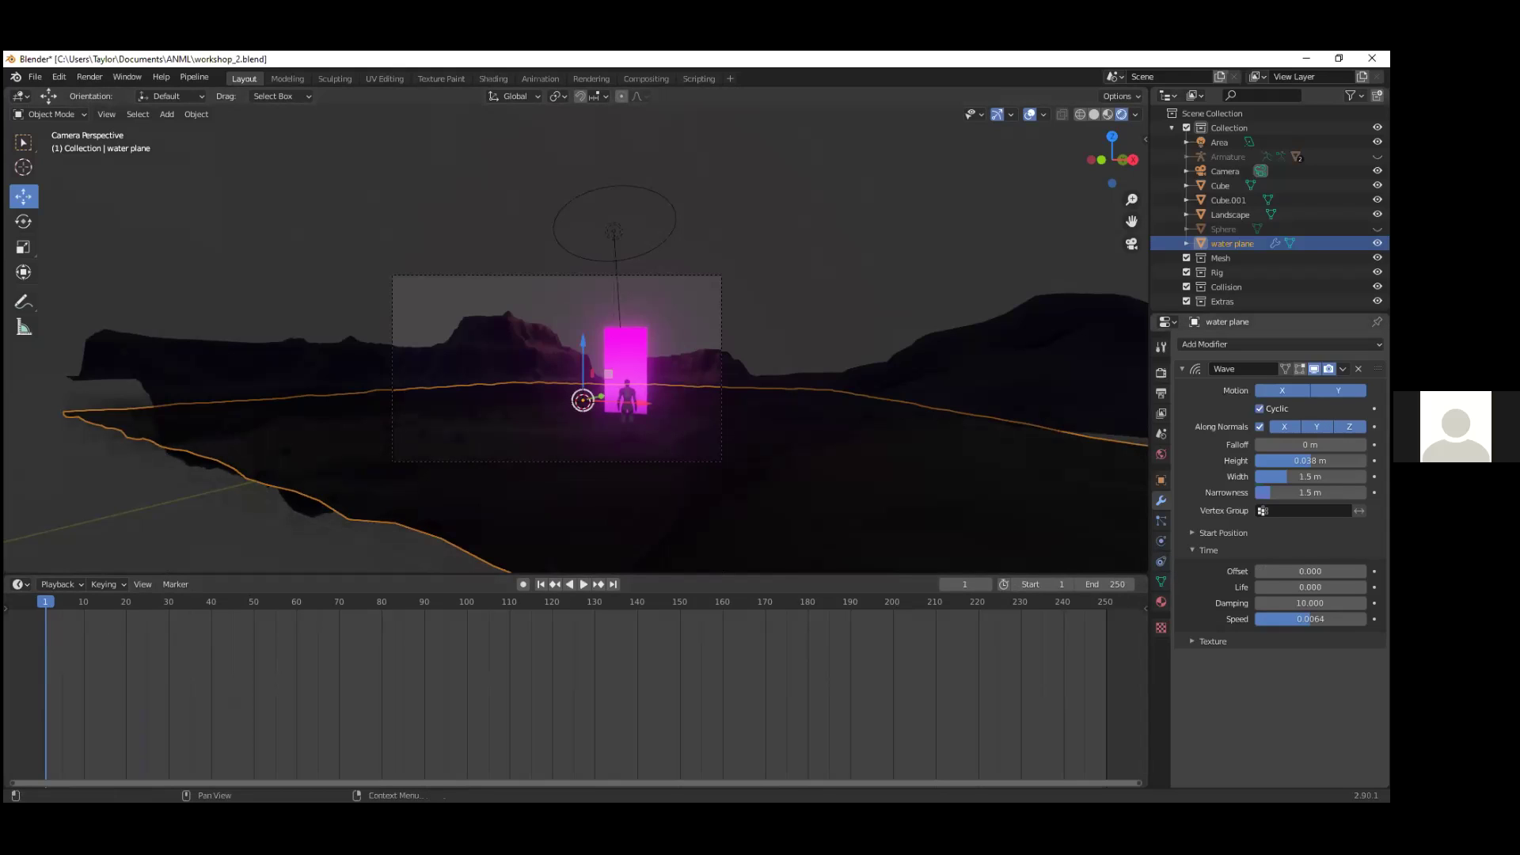
click(1375, 426)
Step: Add a second Along Normals keyframe at frame 250 and scrub the timeline back to frame 0
drag(49, 600, 1103, 760)
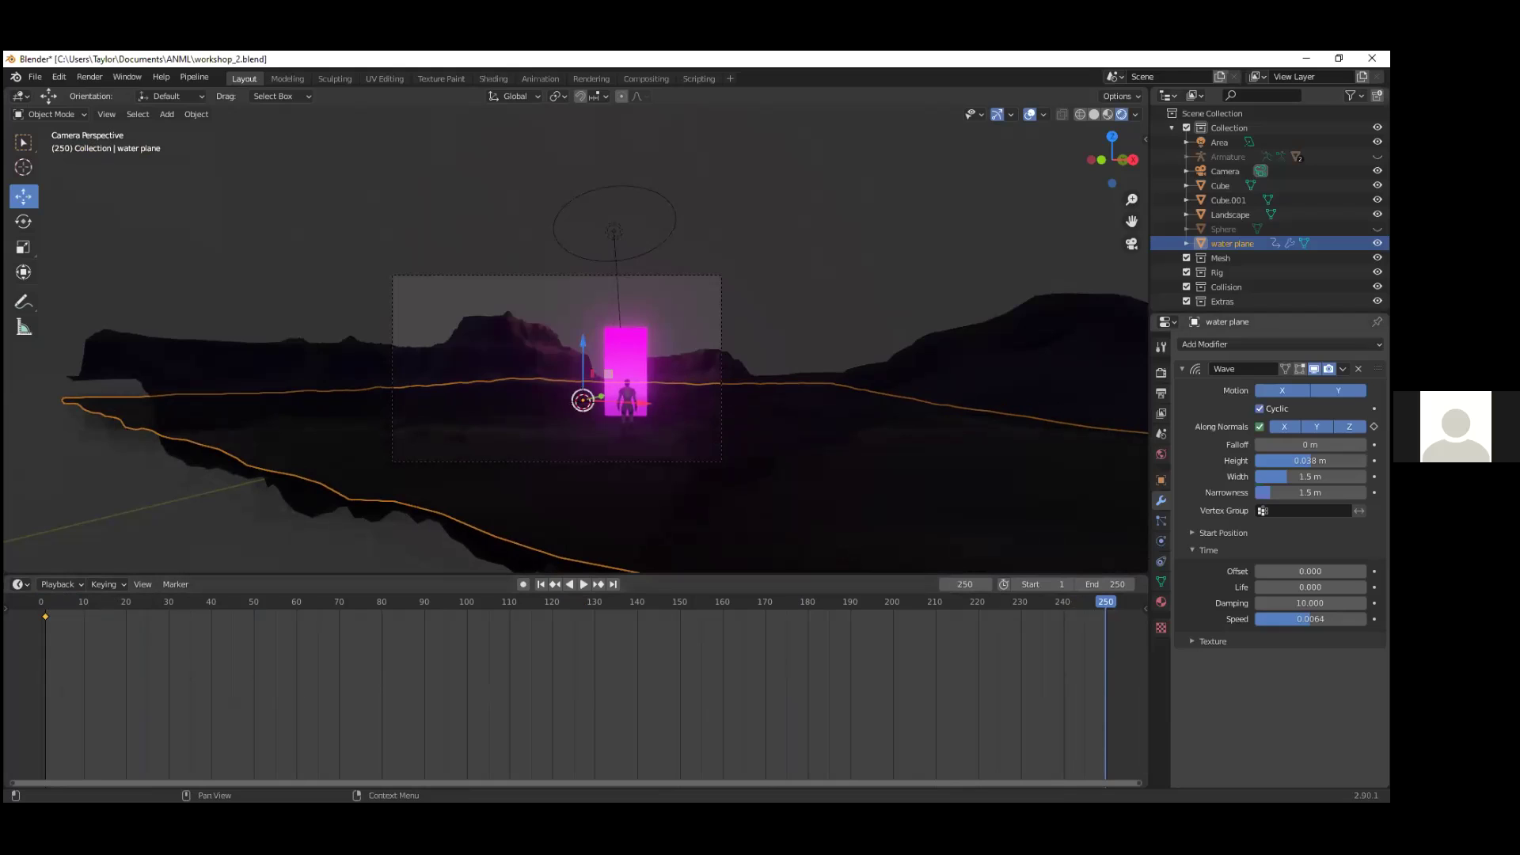
click(1374, 426)
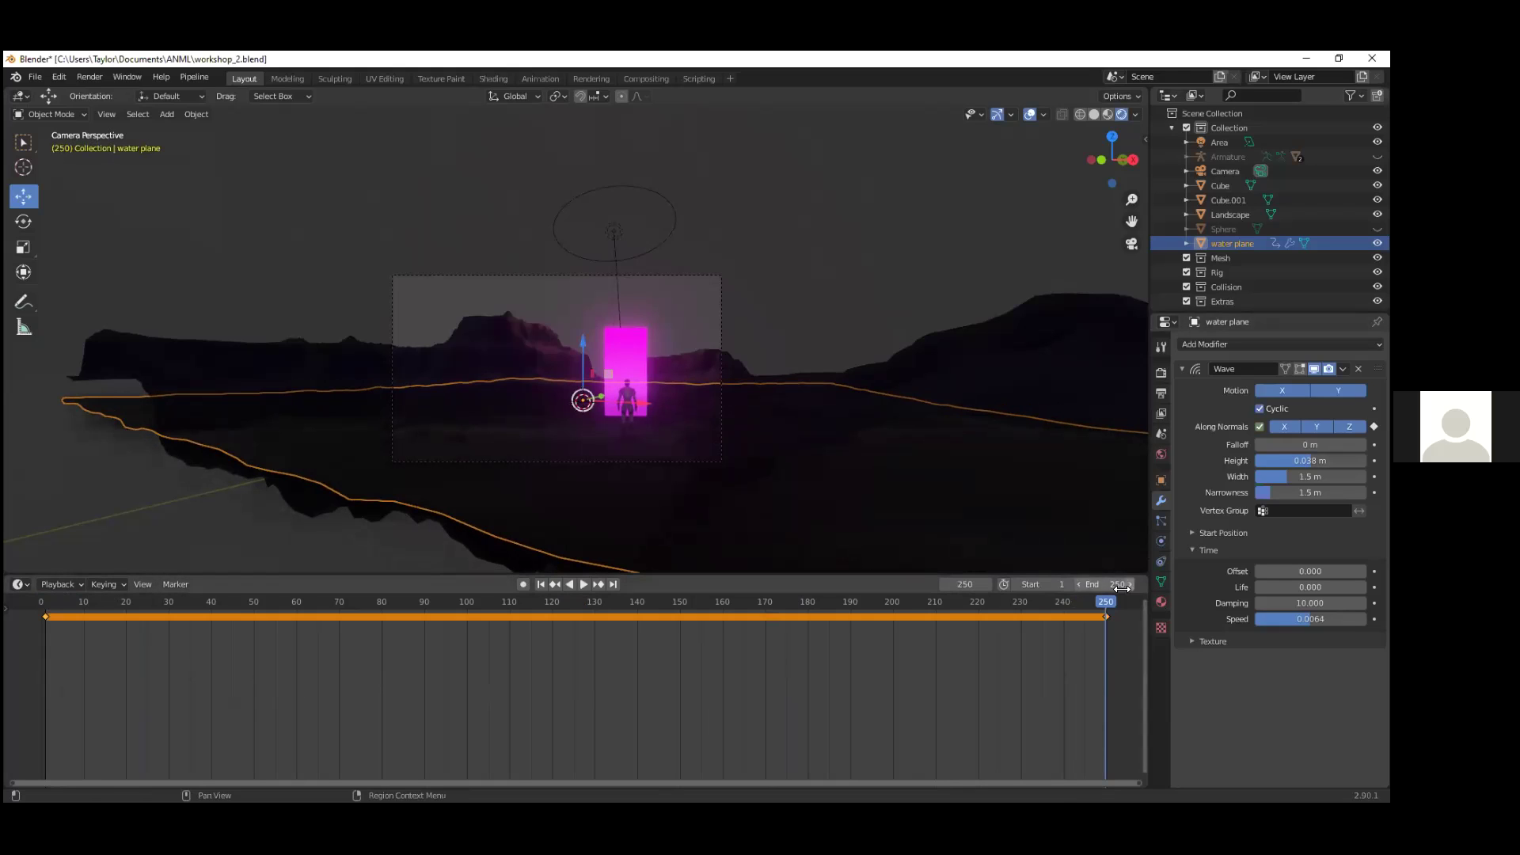
drag(1103, 603, 1085, 631)
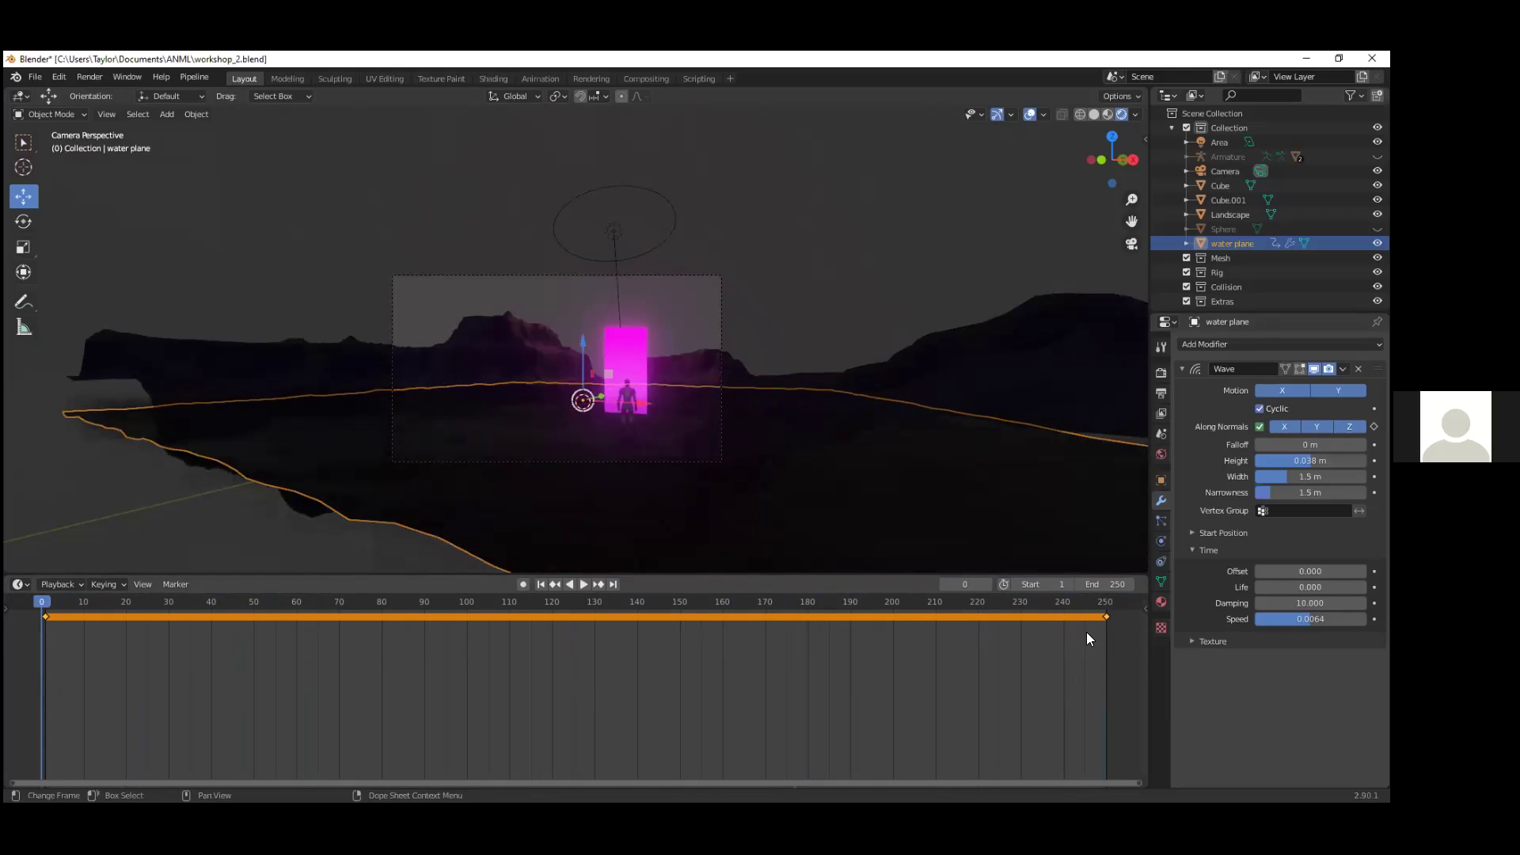
Step: Set the Wave modifier's Speed to 0.02, check the water motion across the timeline, and save the file
drag(1312, 619, 1314, 619)
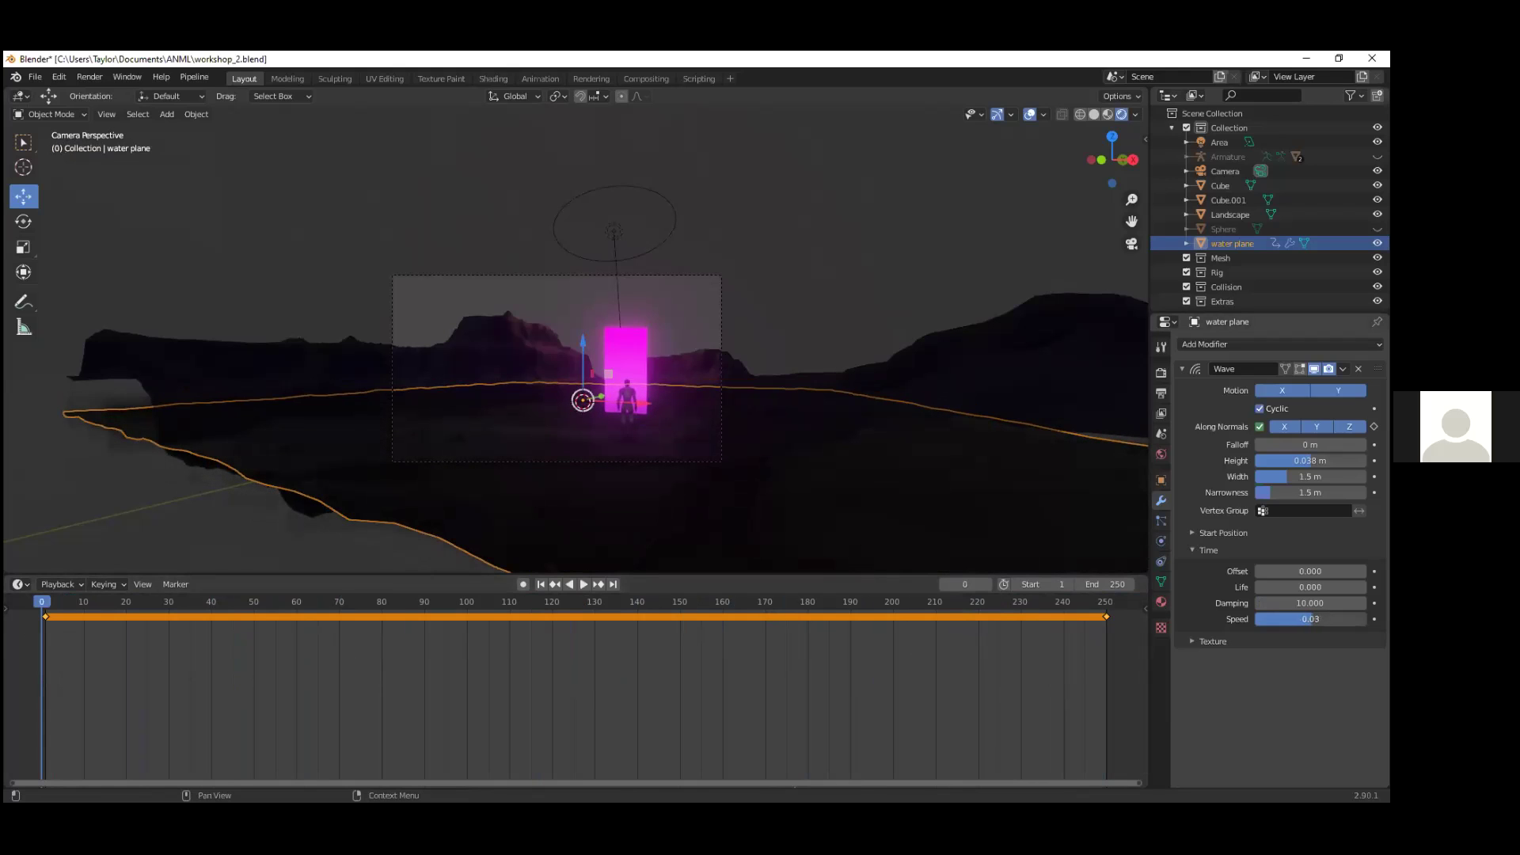
drag(41, 601, 1142, 697)
drag(16, 700, 1127, 638)
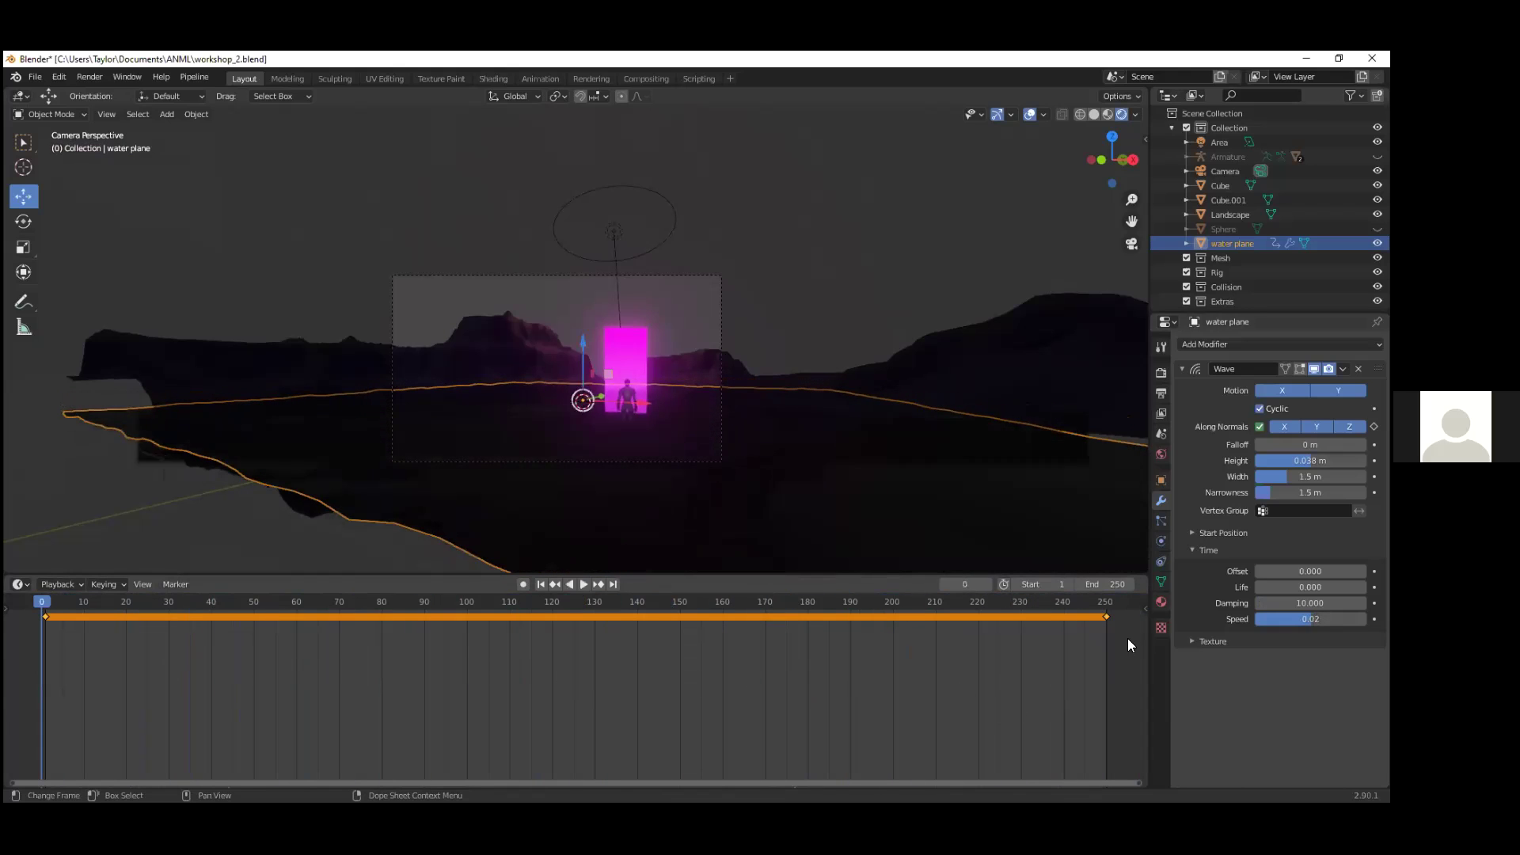
key(ctrl+s)
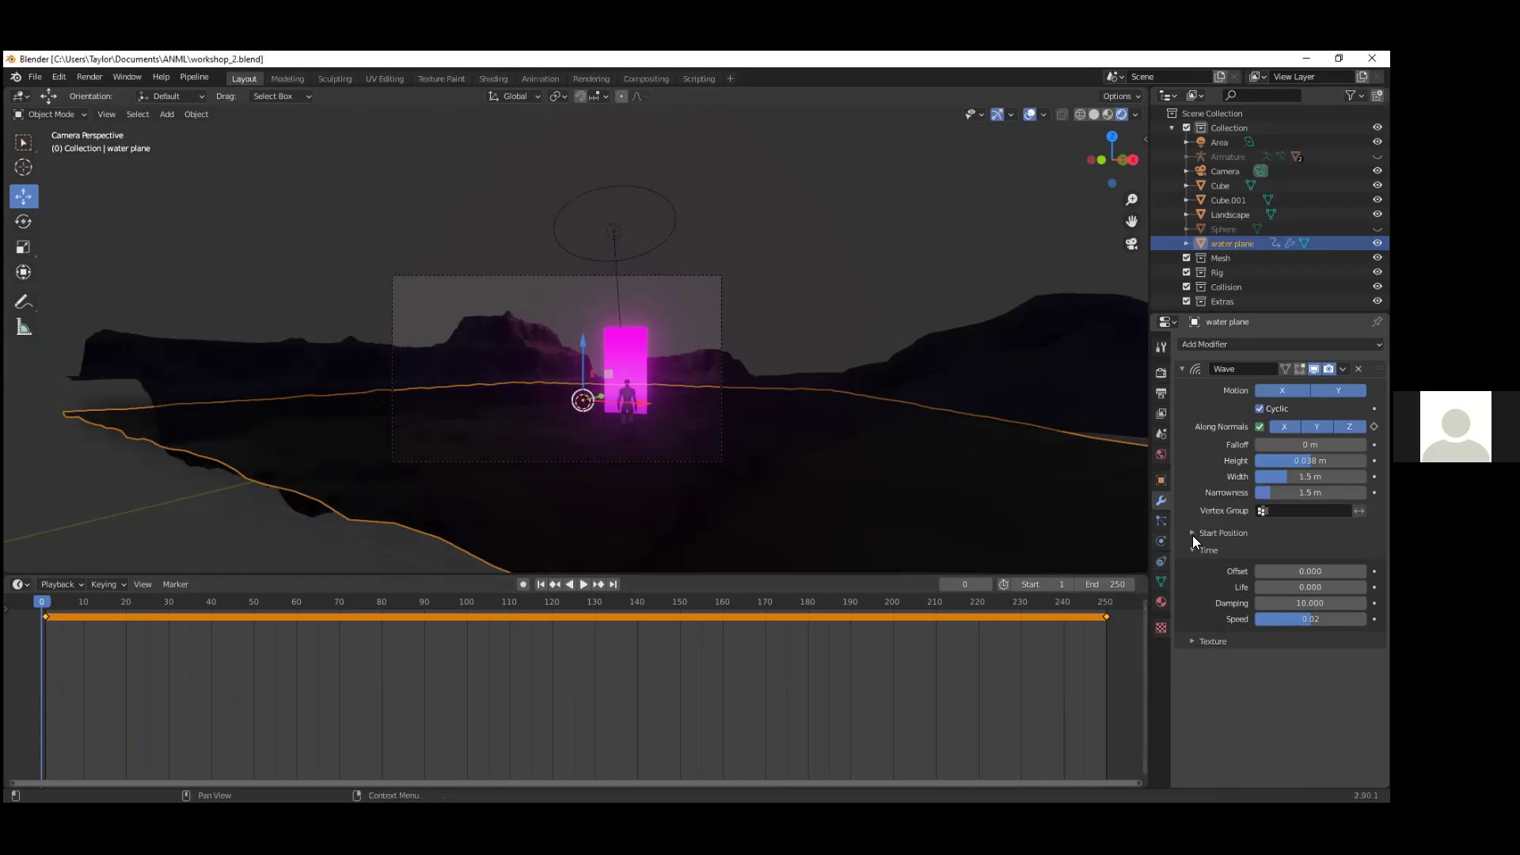
Step: Unhide the Sphere object that forms the sky and select it in the camera view
click(829, 287)
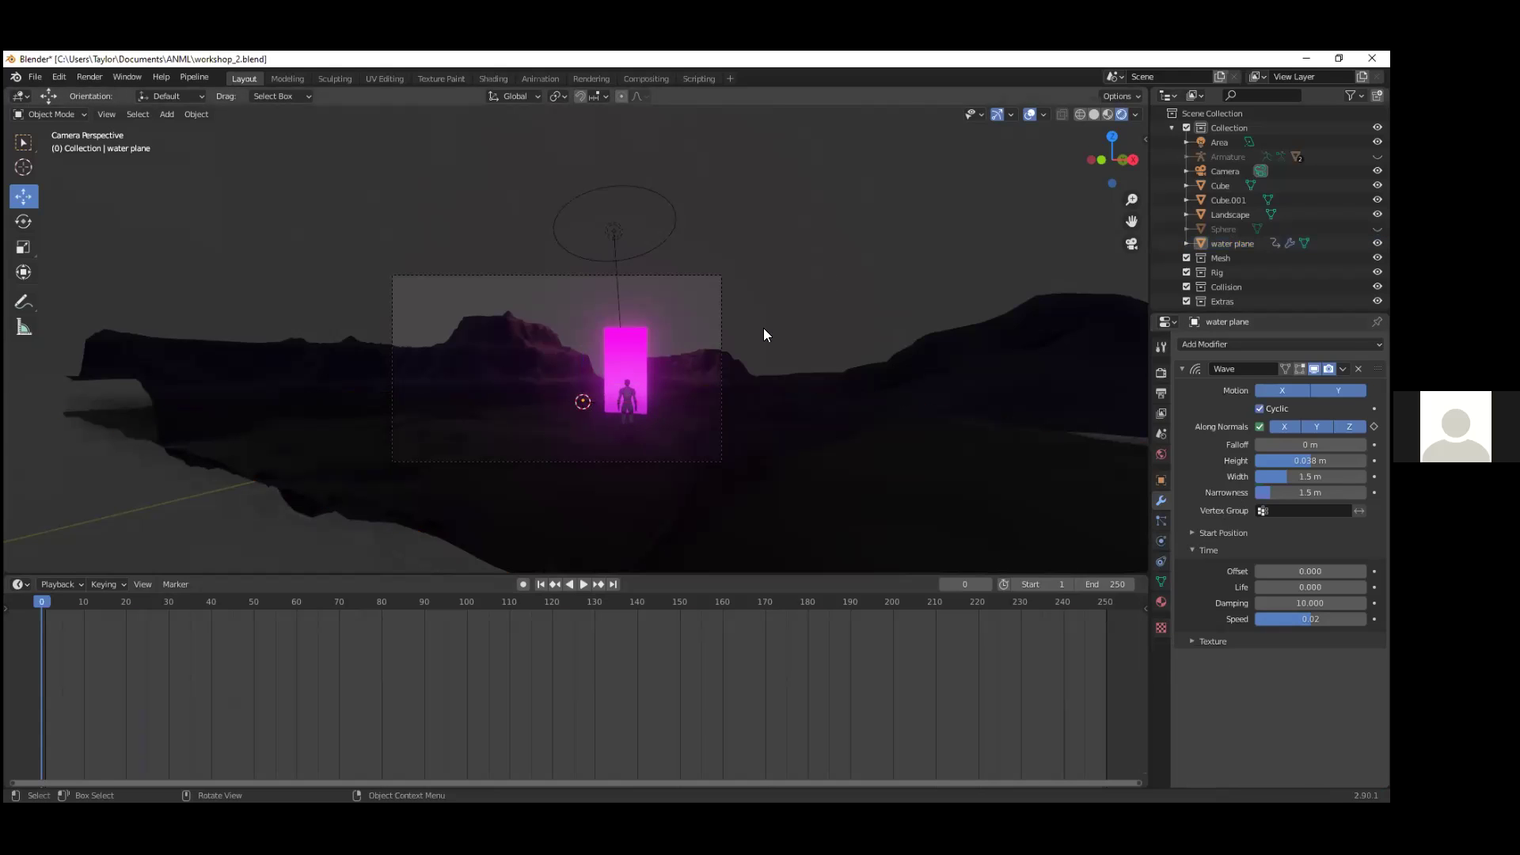
scroll(660, 365, up, 3)
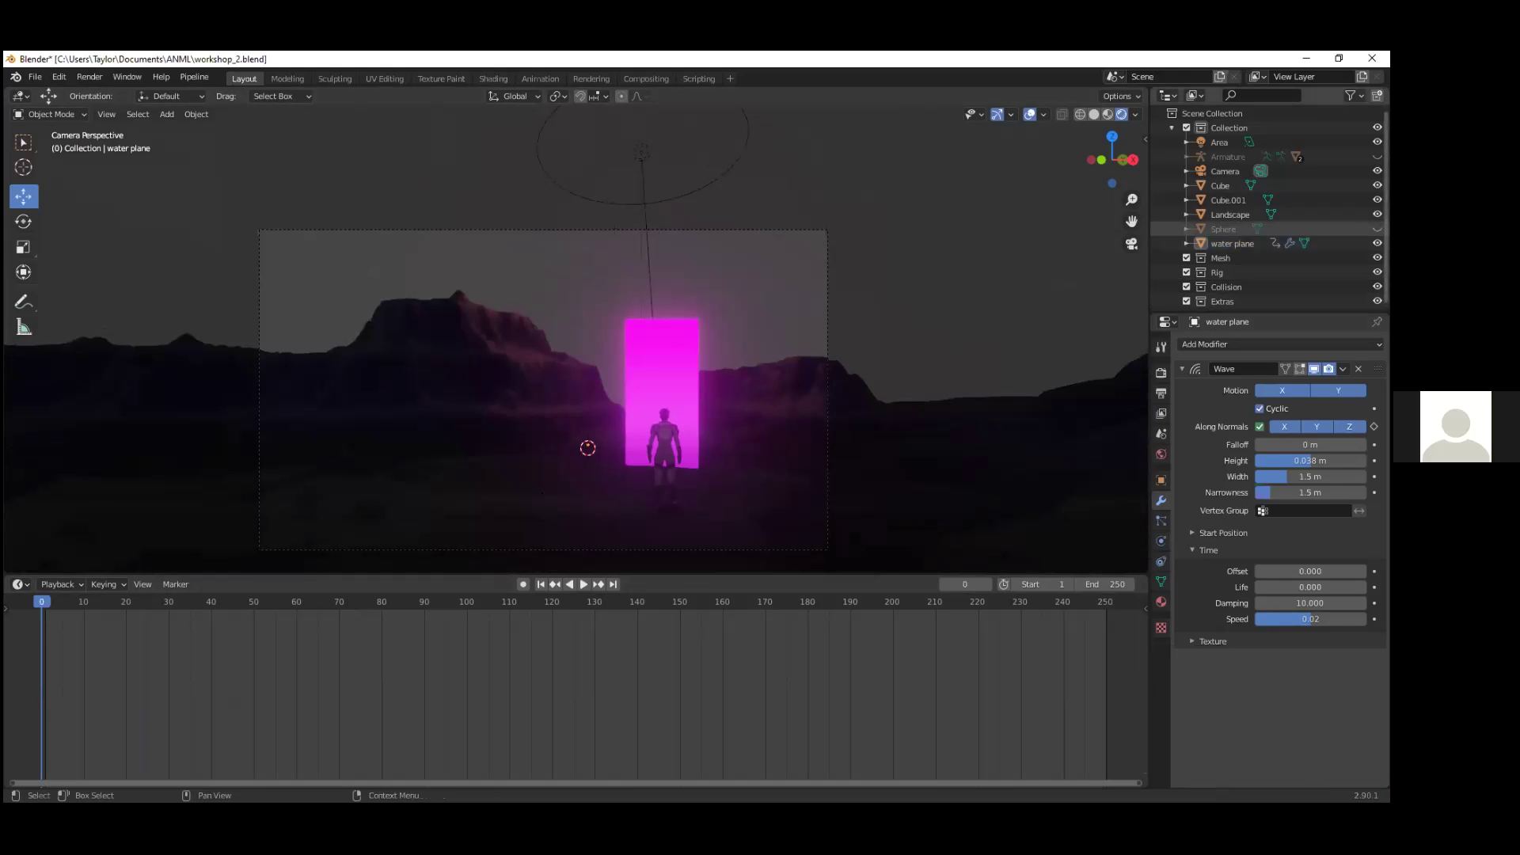
click(1377, 229)
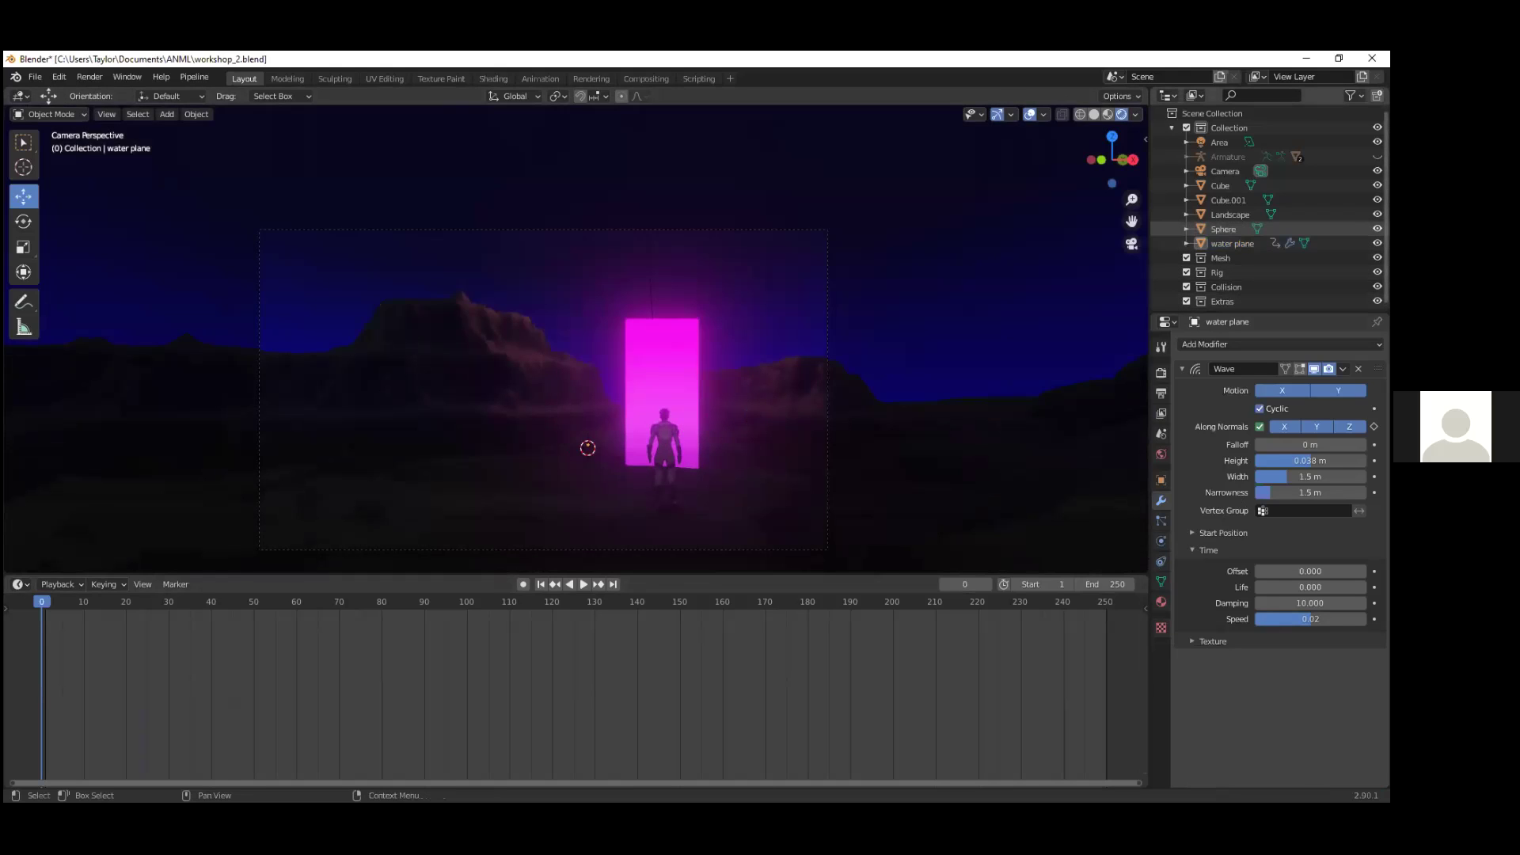
click(570, 488)
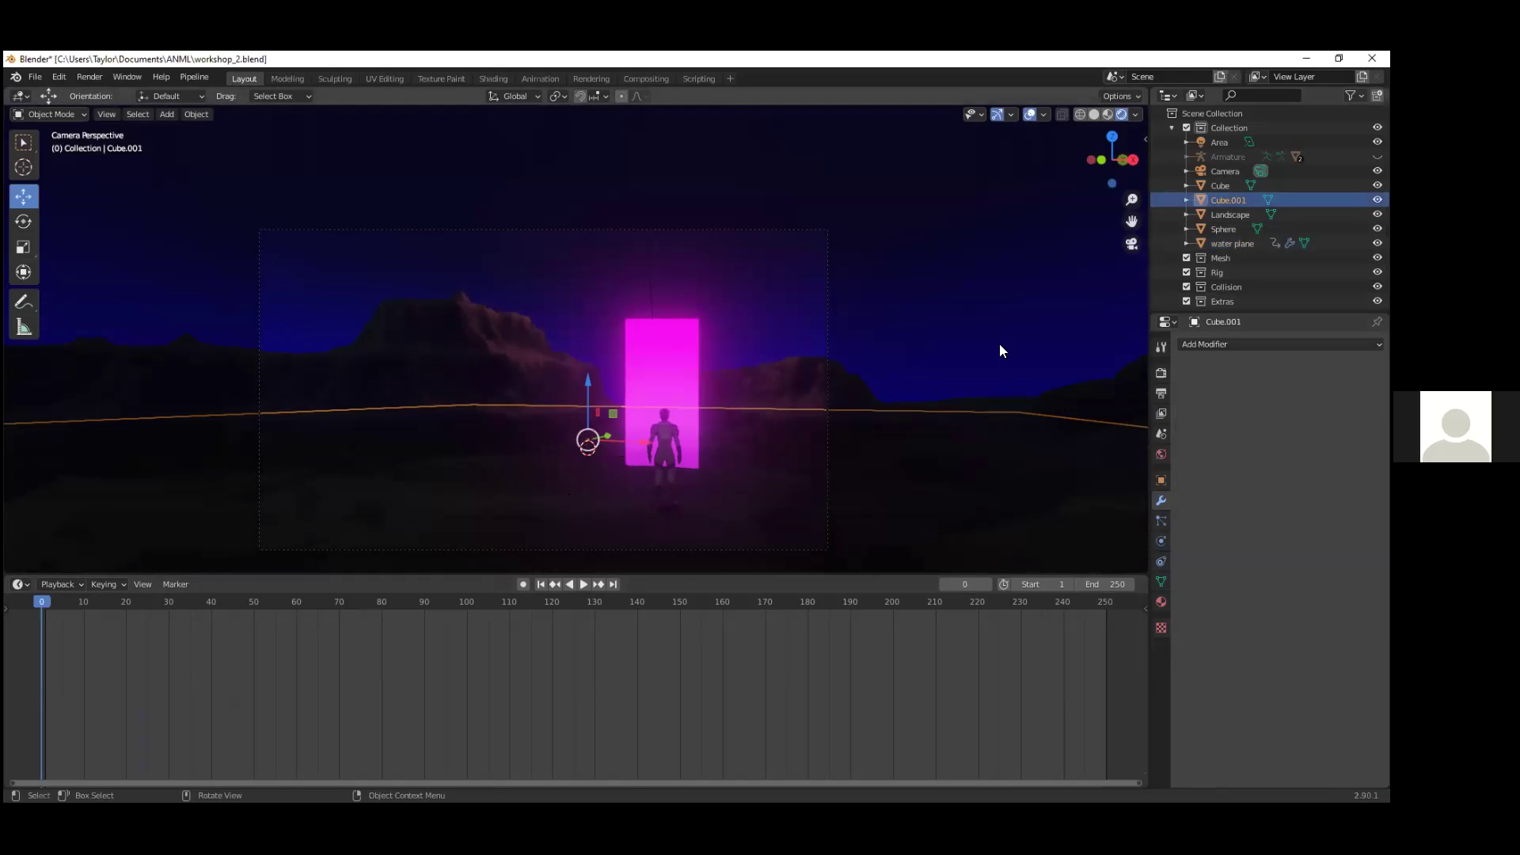
click(975, 237)
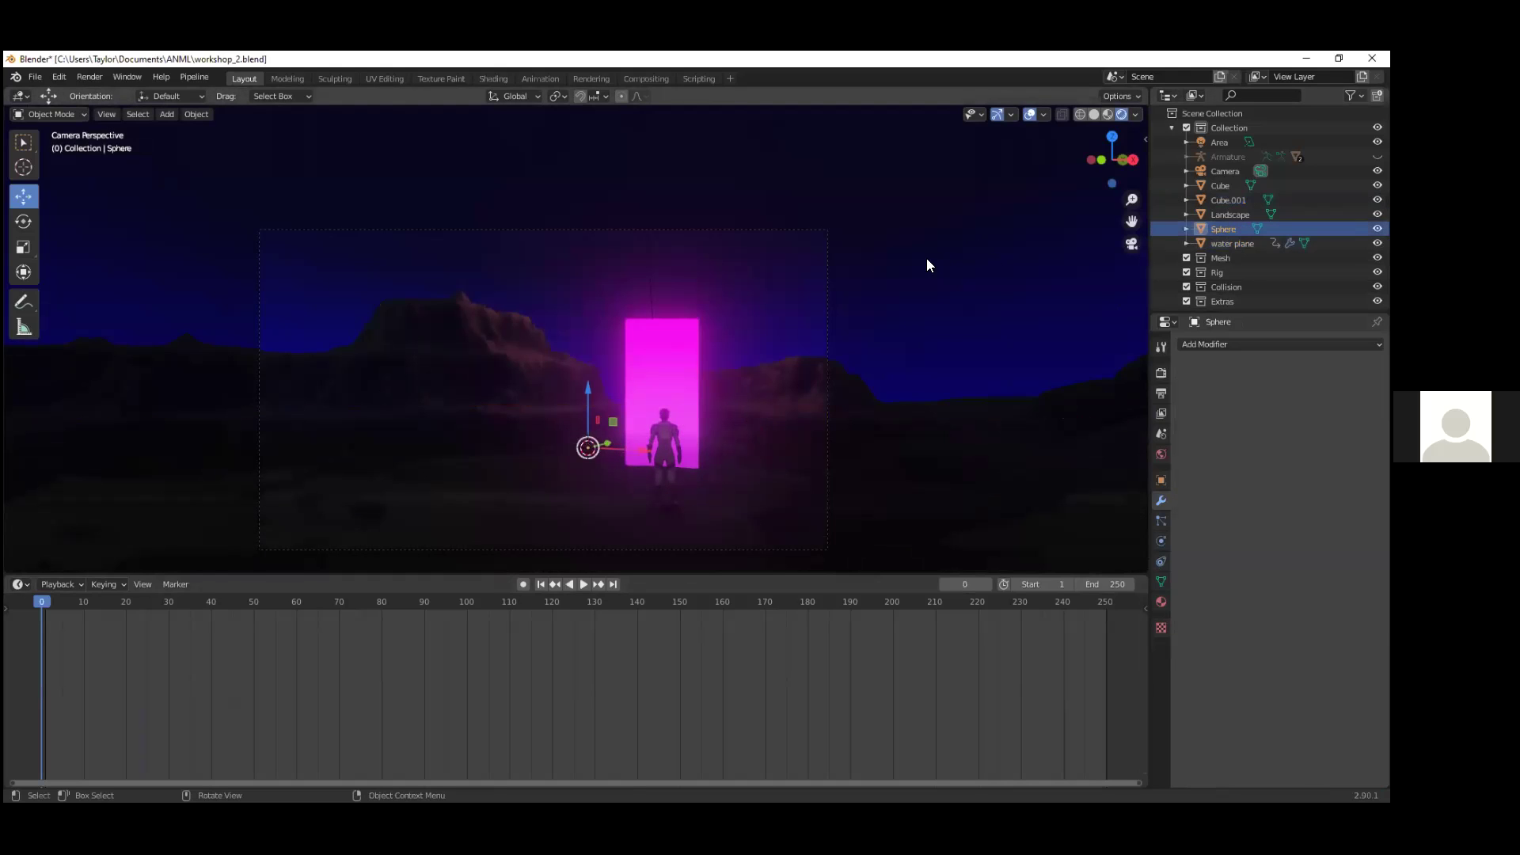
Step: Try a Transmission value of 1 on the water plane's water material and undo it
click(1231, 243)
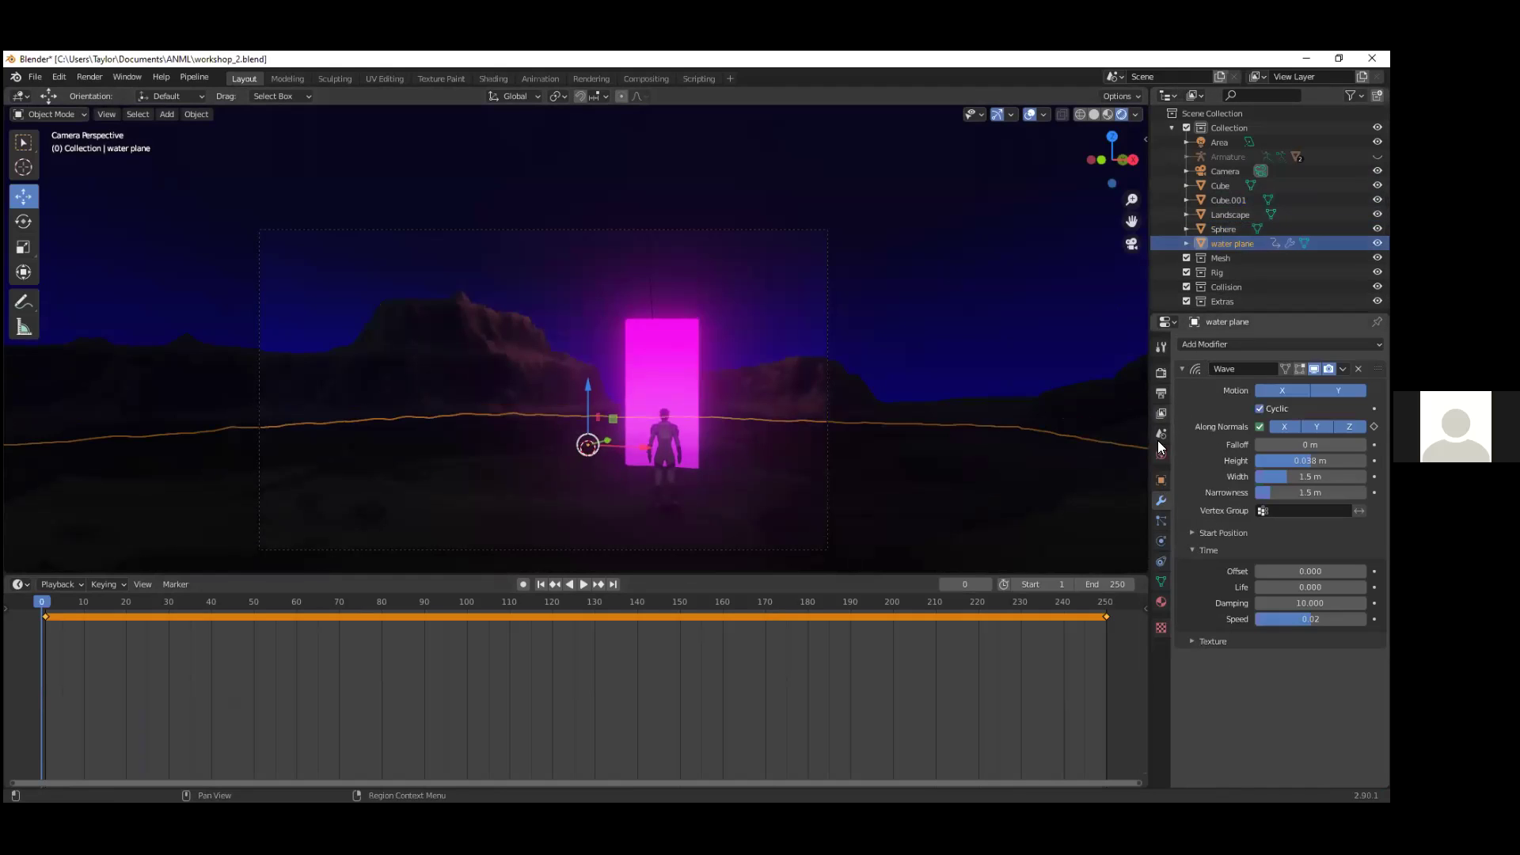
click(1161, 602)
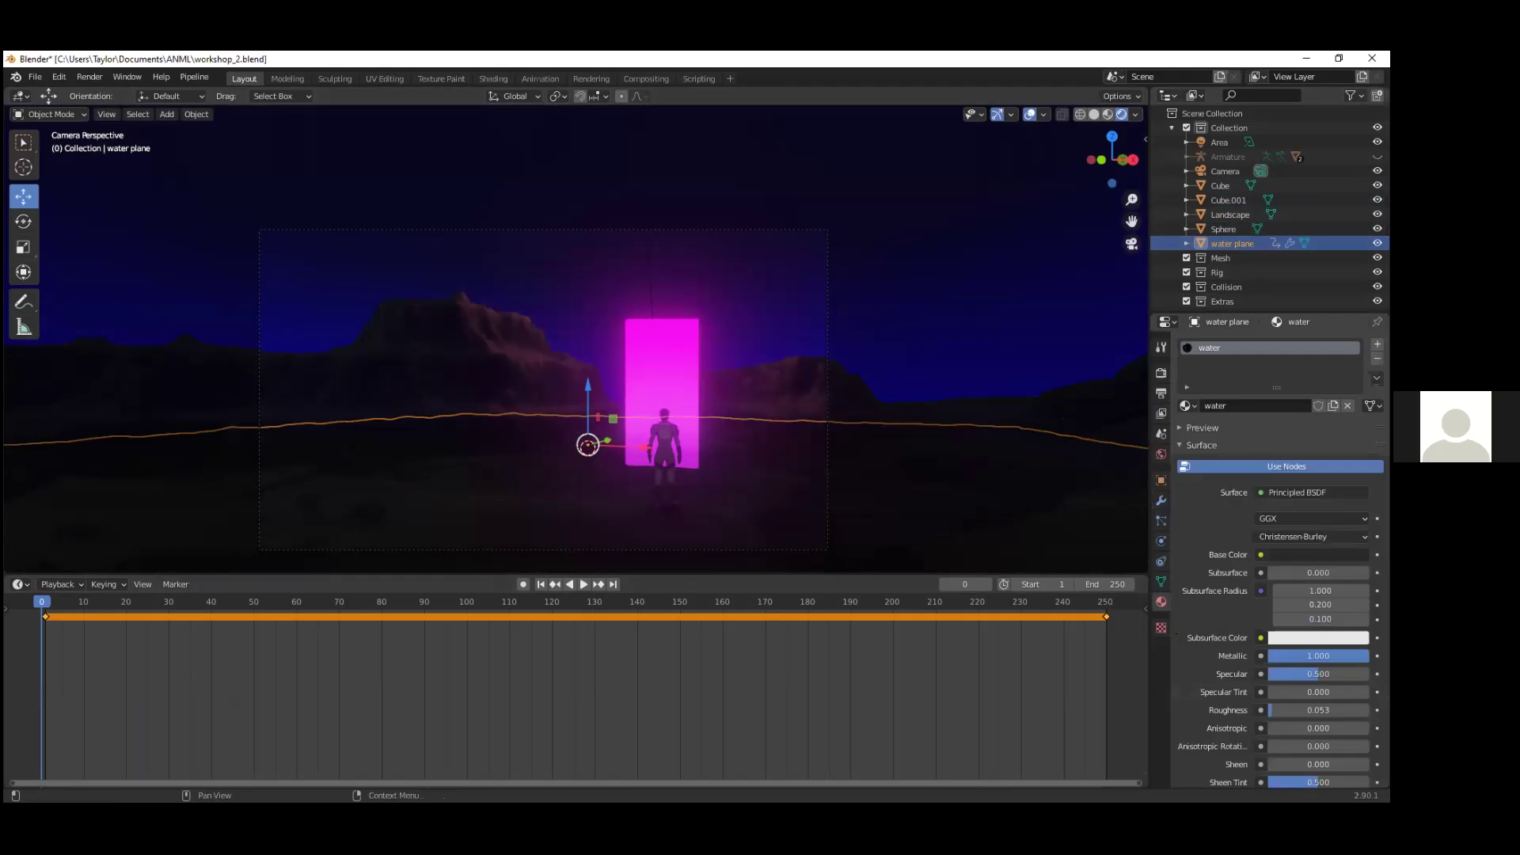
scroll(1206, 545, down, 3)
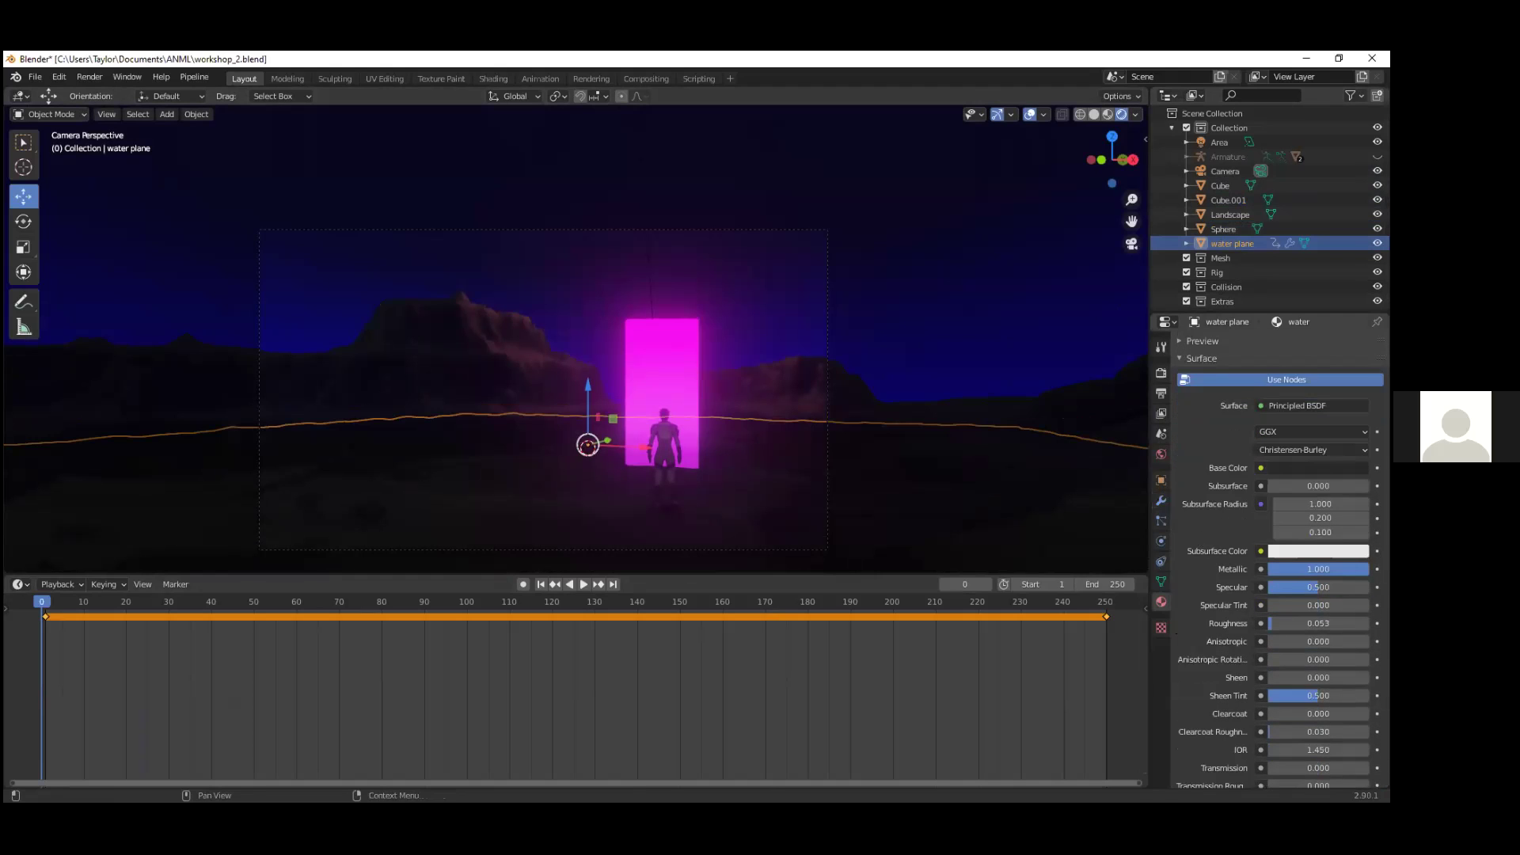
scroll(1197, 532, down, 2)
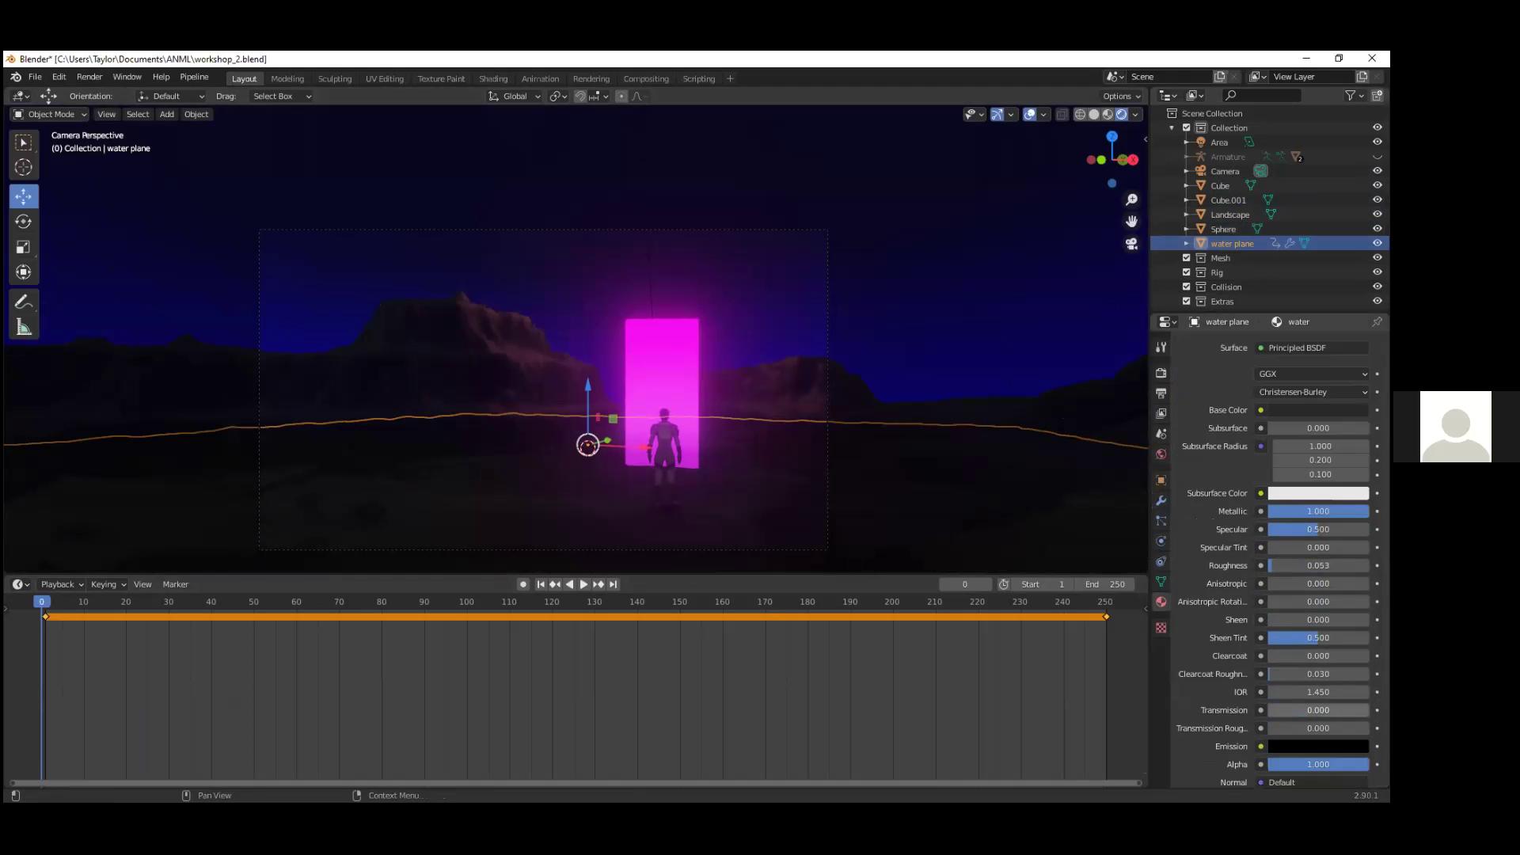
click(1318, 710)
text(1)
key(Return)
key(ctrl+z)
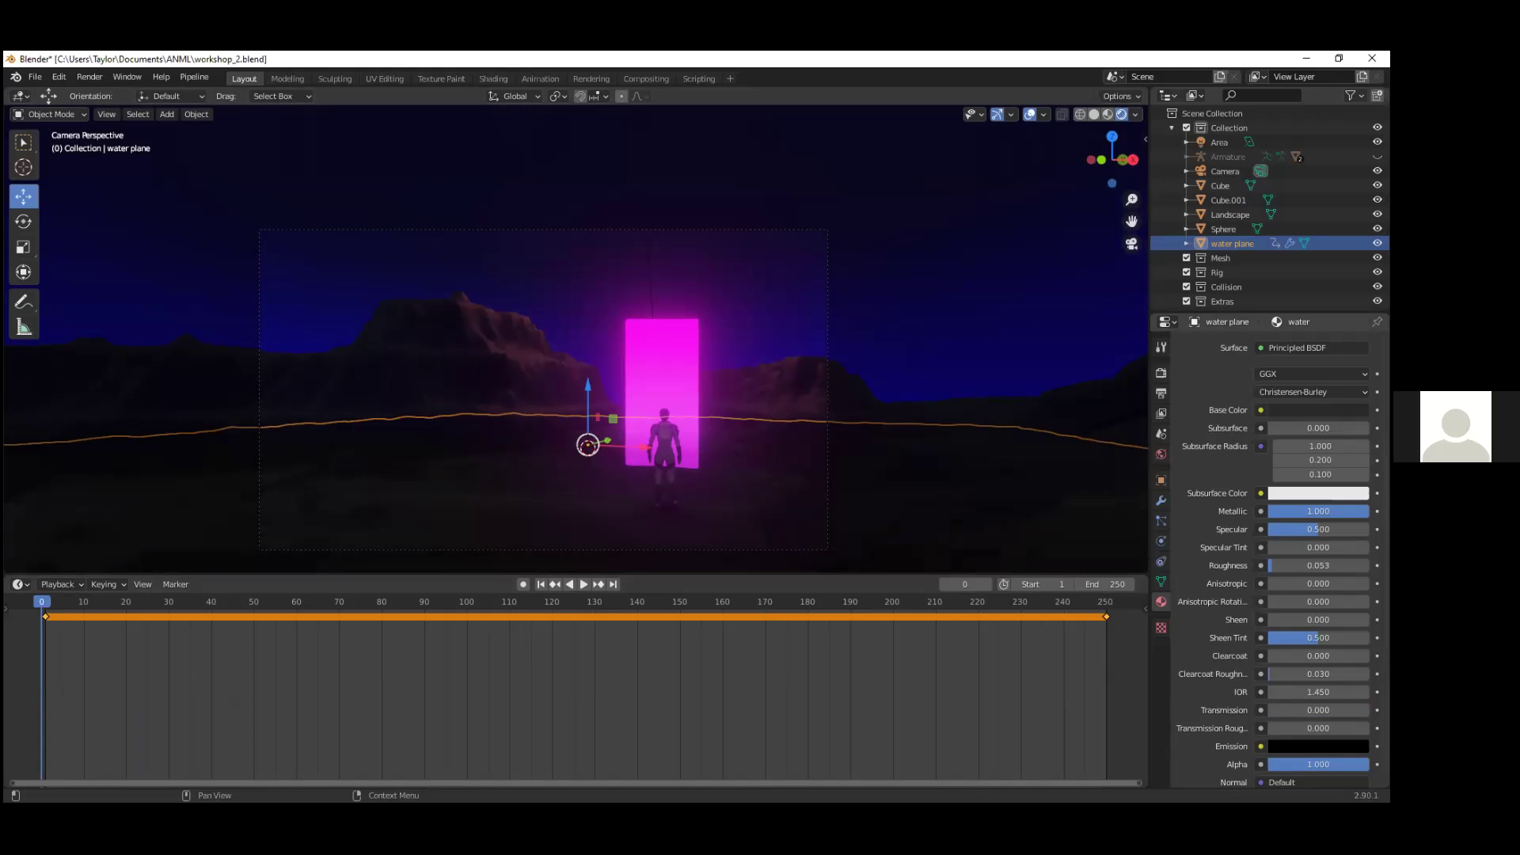
click(1318, 493)
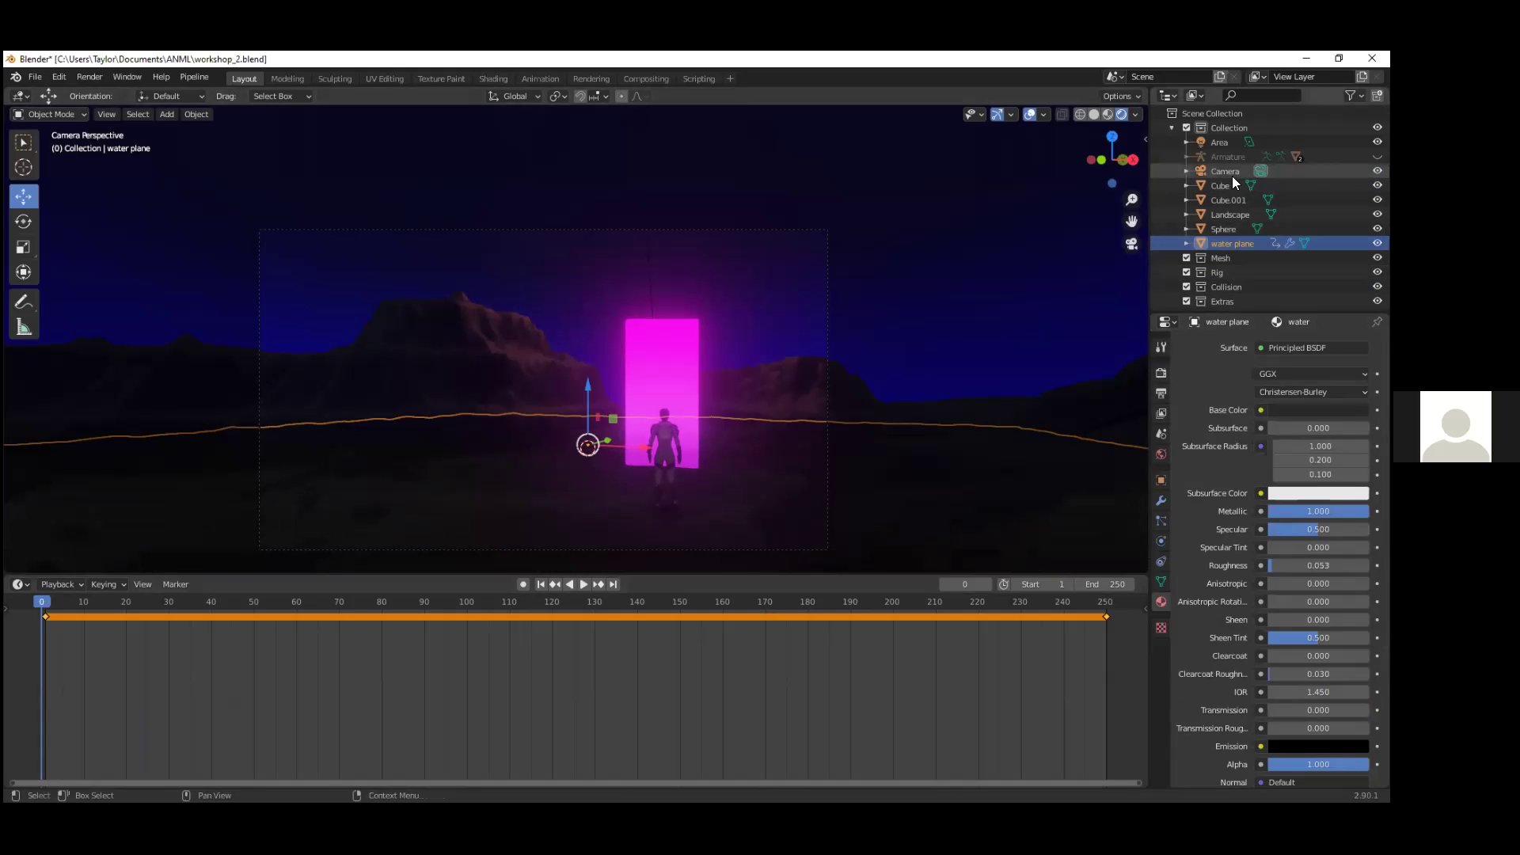
scroll(1223, 258, down, 1)
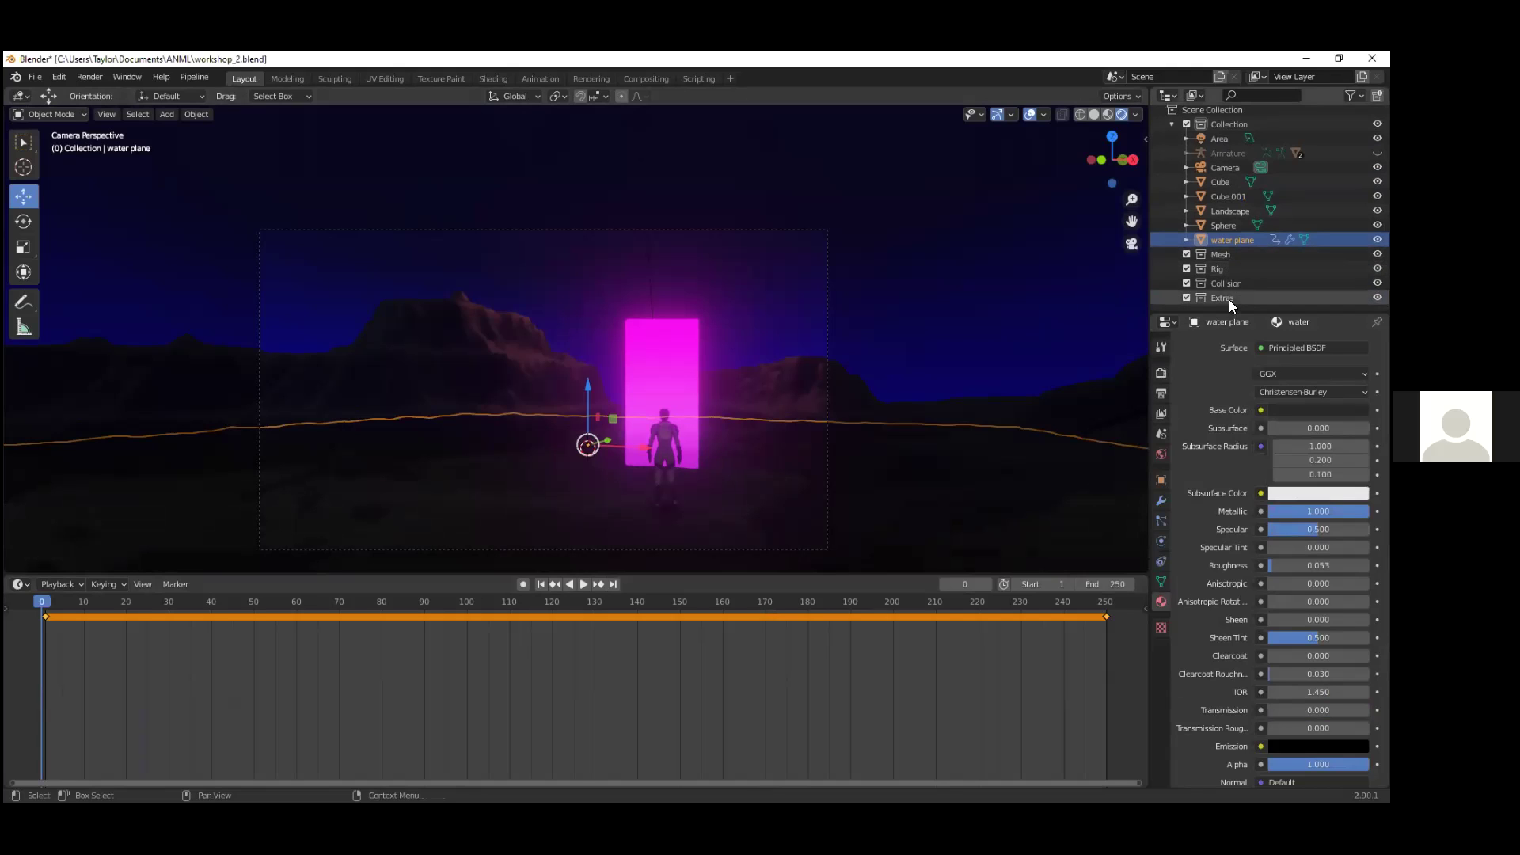
Step: Add a point light and move it in front of the tall rock formation beside the portal
click(942, 309)
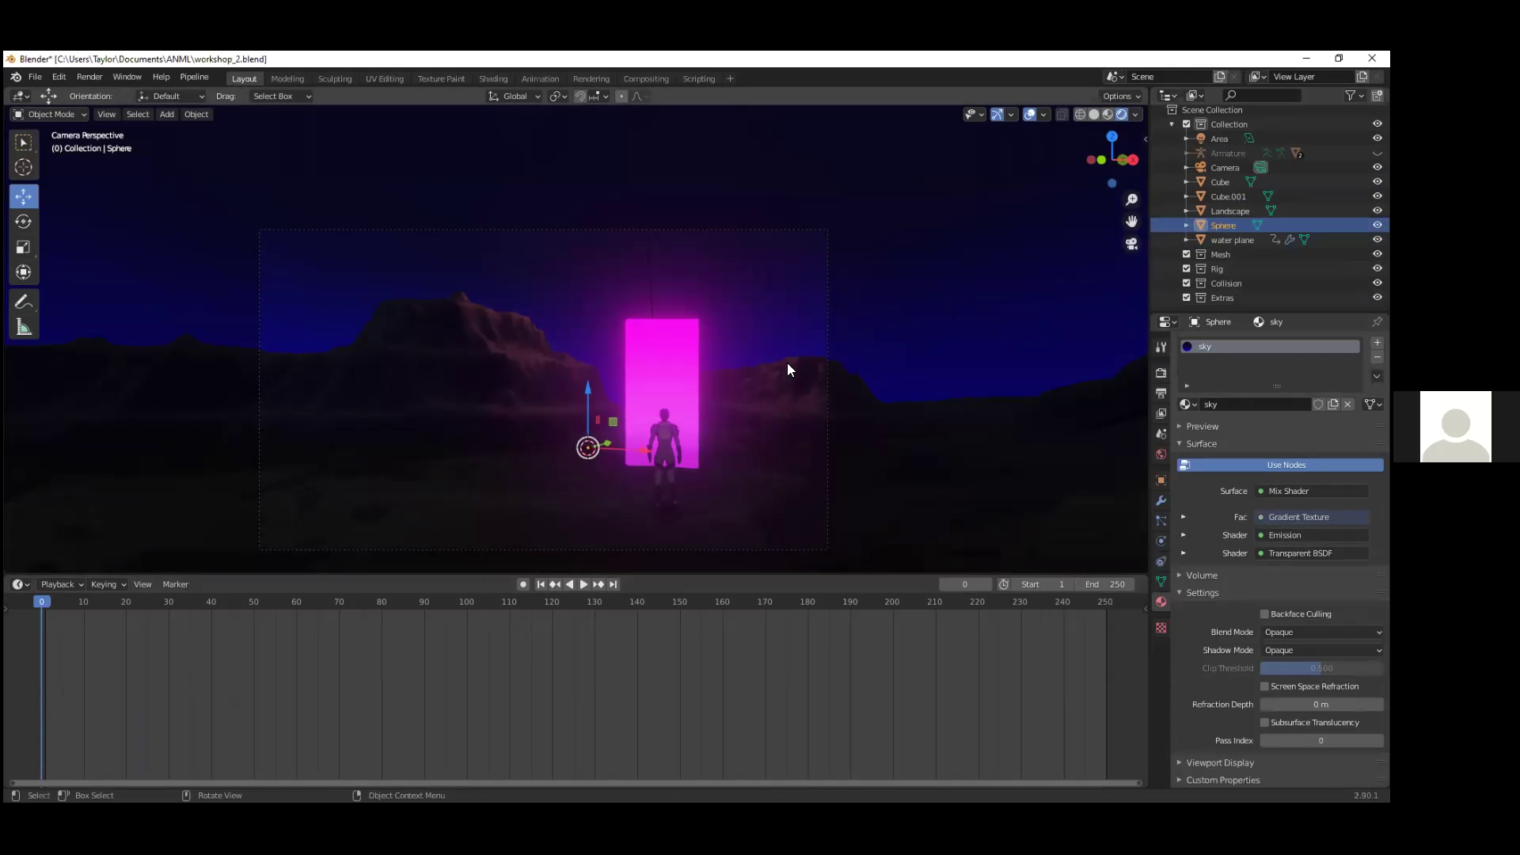
key(shift+a)
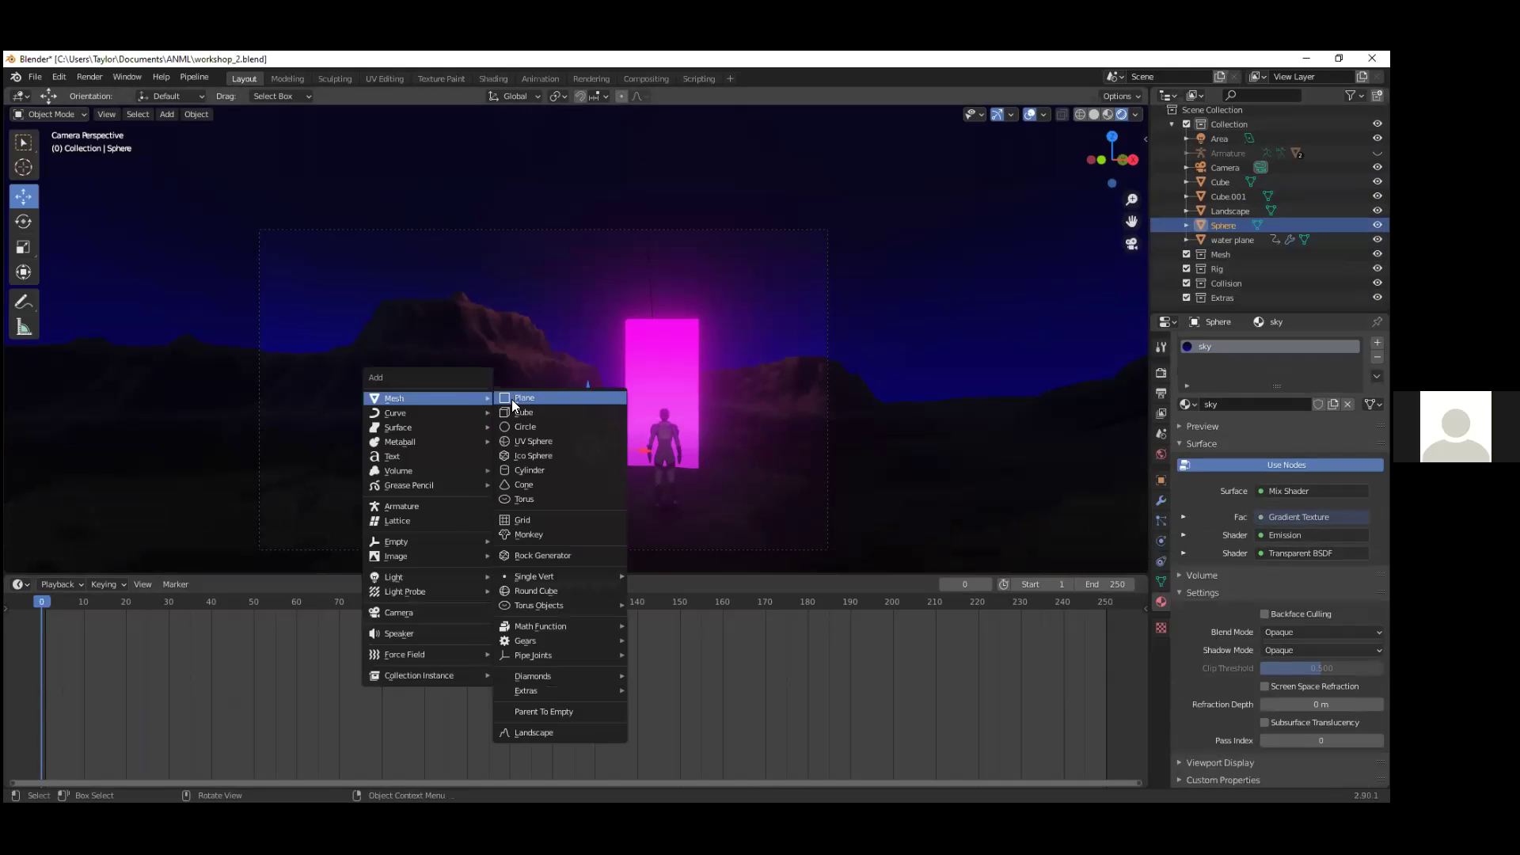
mouse_move(408, 574)
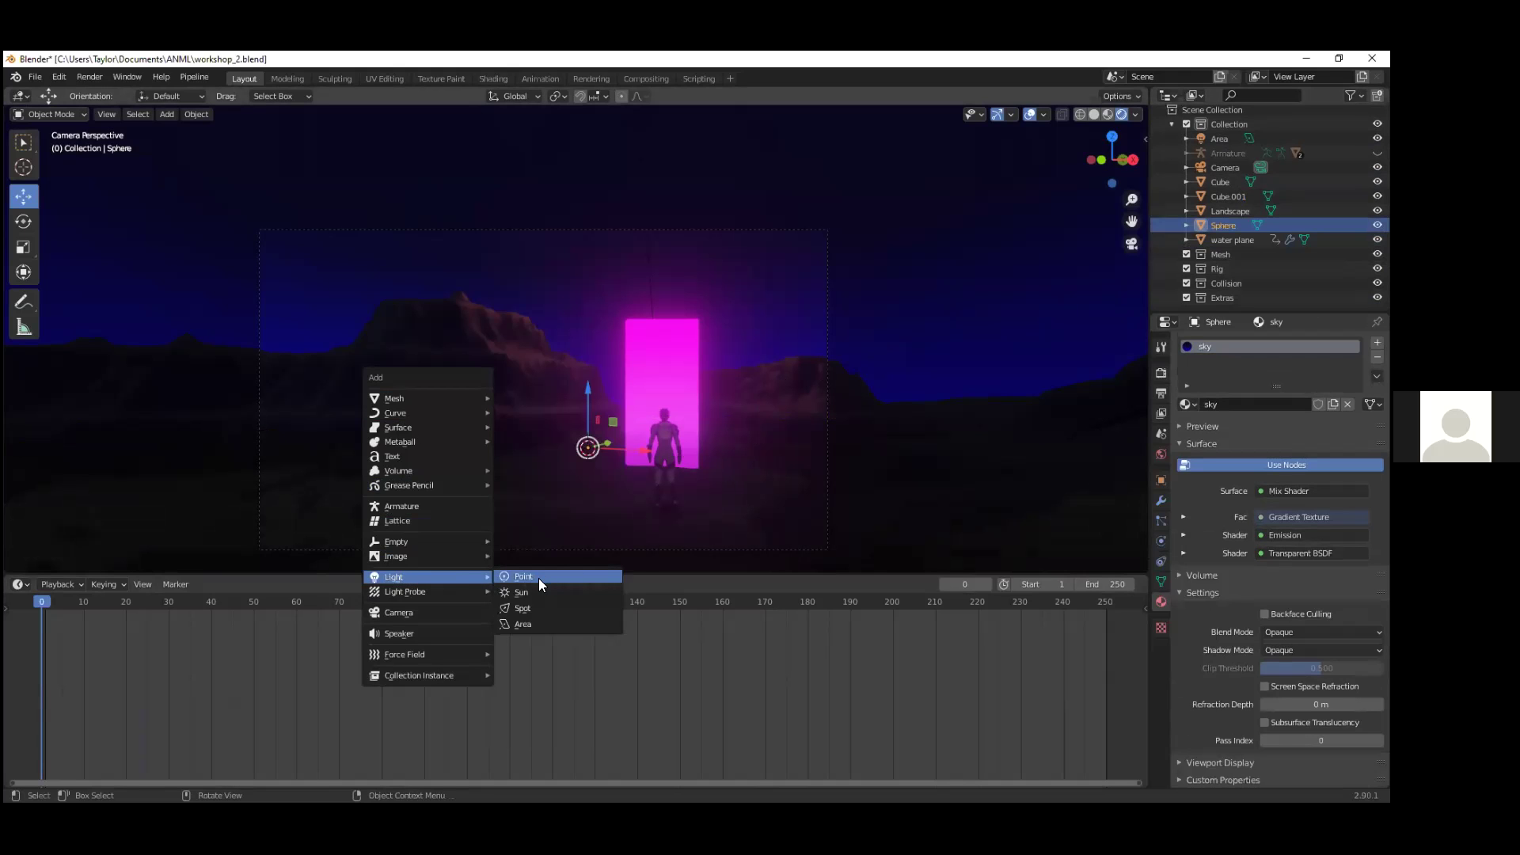
click(536, 577)
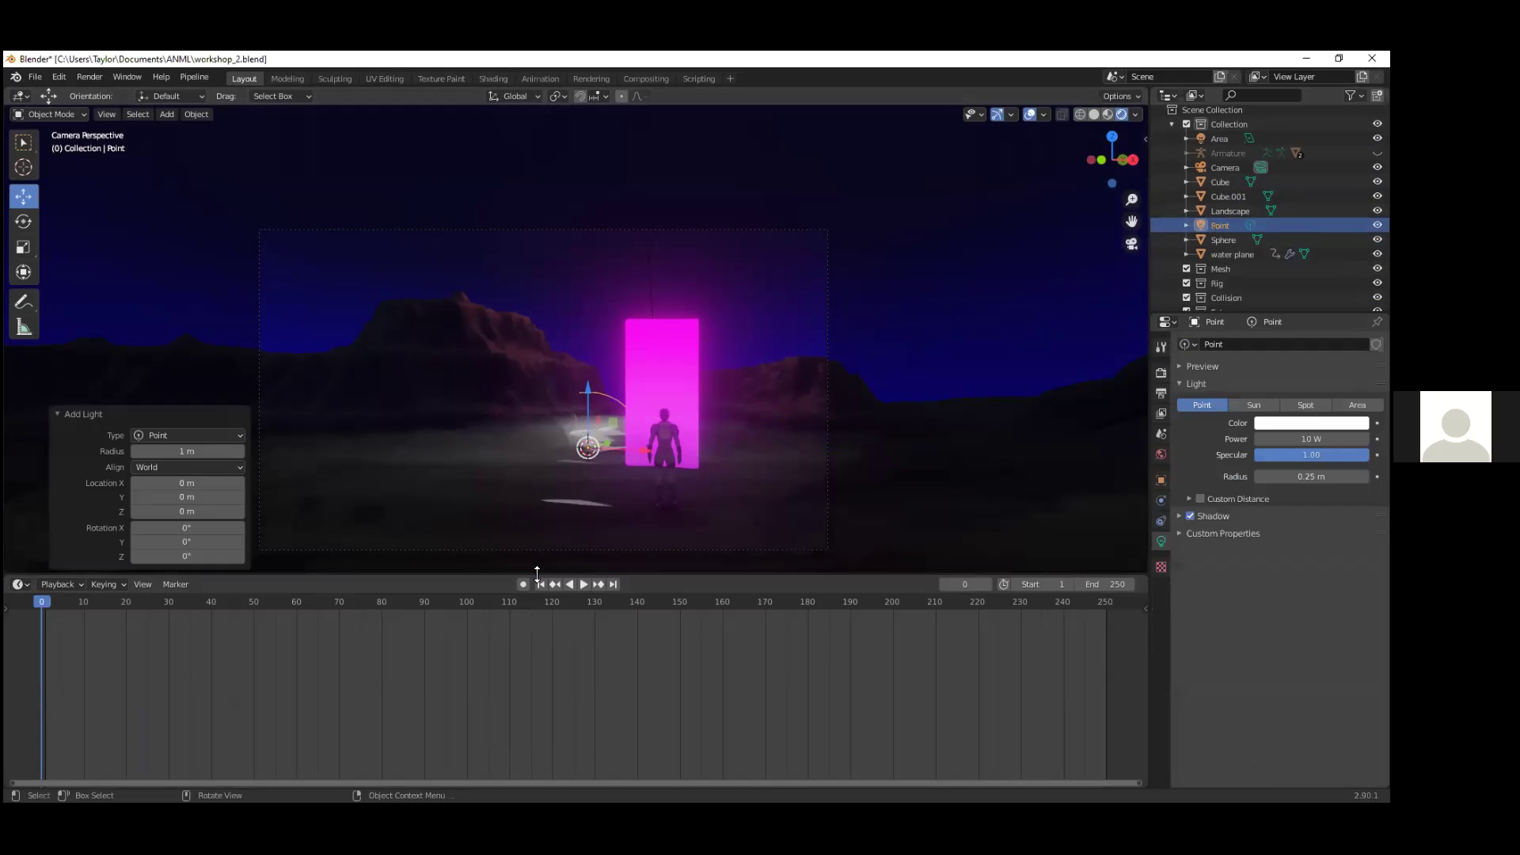
drag(583, 392, 370, 265)
drag(340, 213, 356, 310)
drag(377, 187, 416, 310)
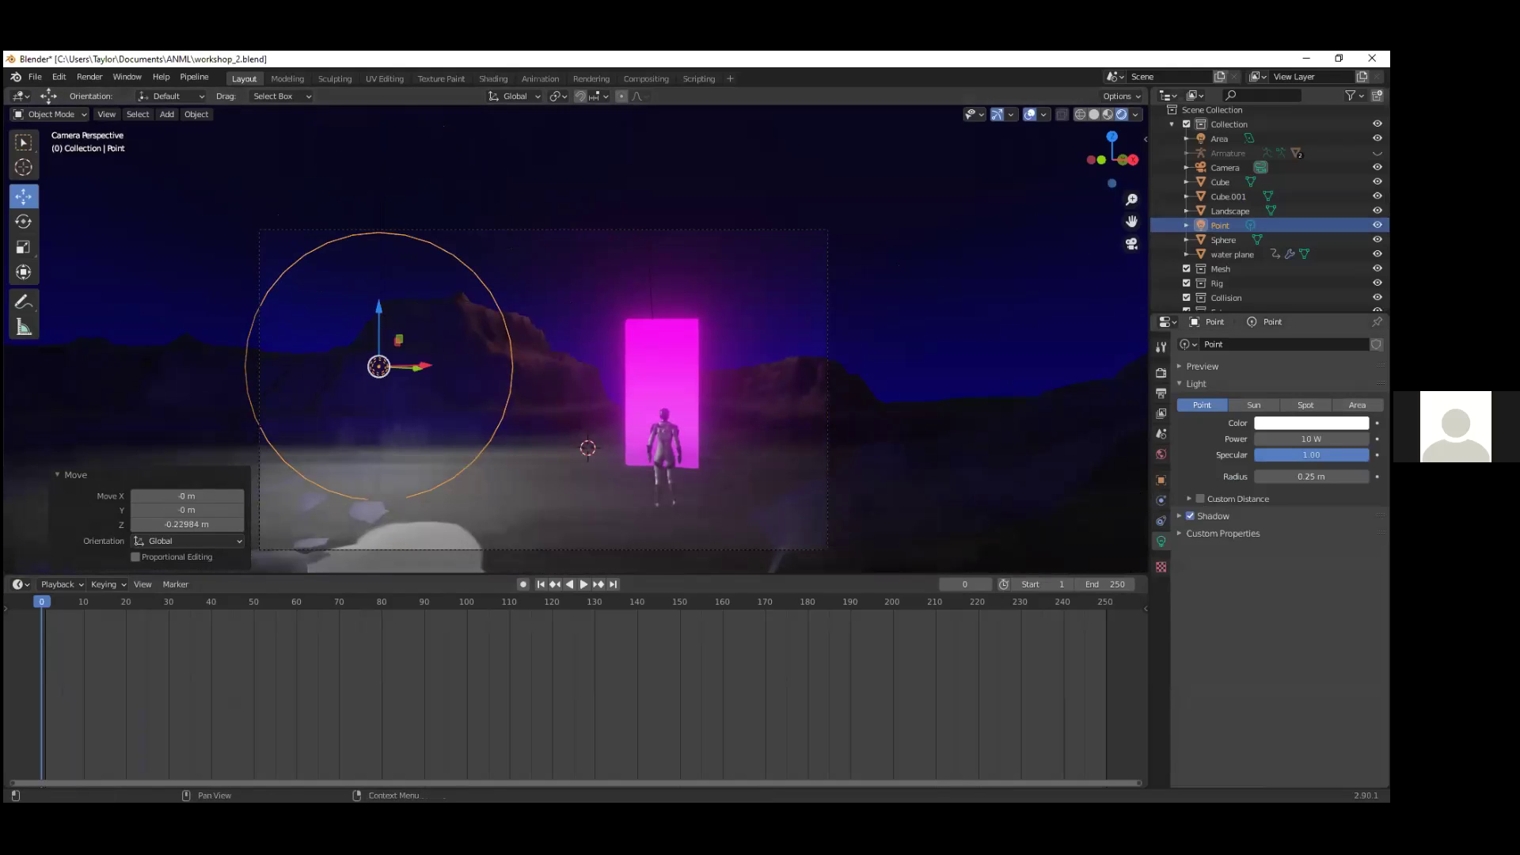
Step: Change the new light's type to Spot and raise it about 0.45 m along Z
click(1306, 405)
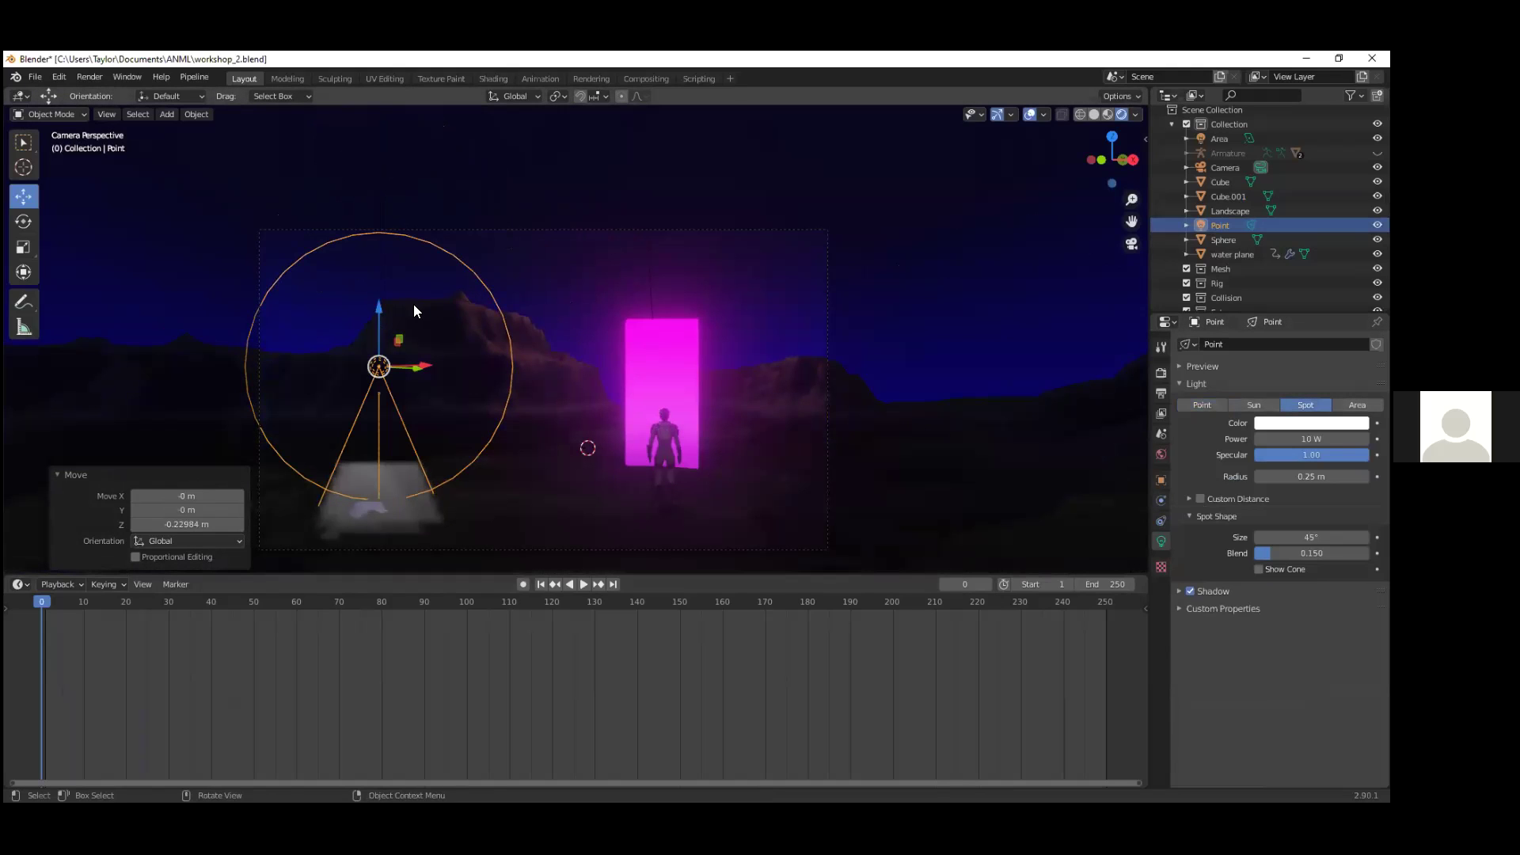
key(g)
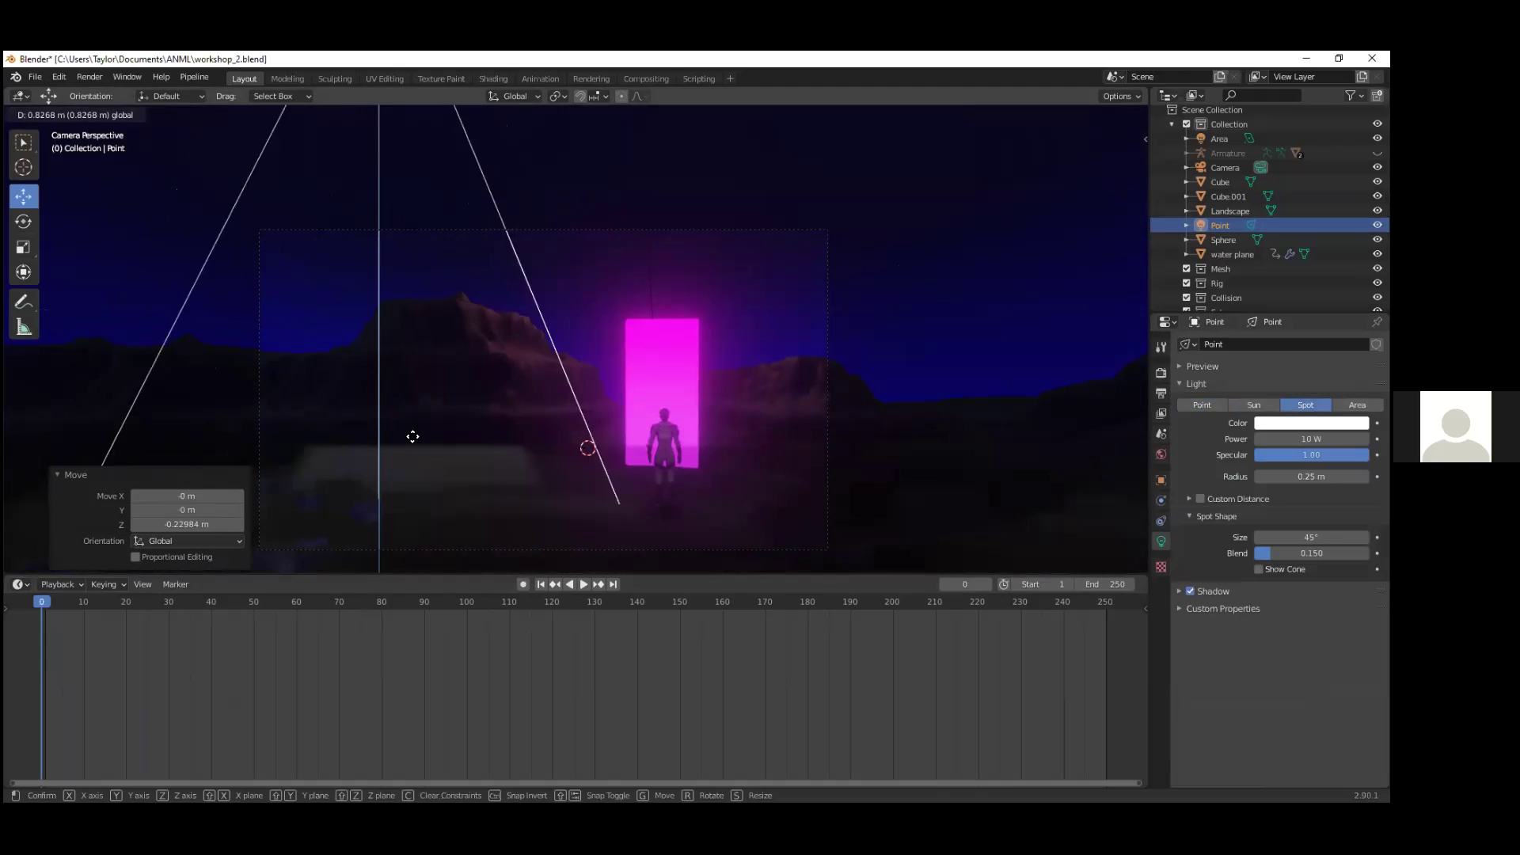
click(464, 411)
Step: Hide the sky sphere, then scale the spot light to 0.1 and raise it about 0.28 m along Z
scroll(465, 416, down, 3)
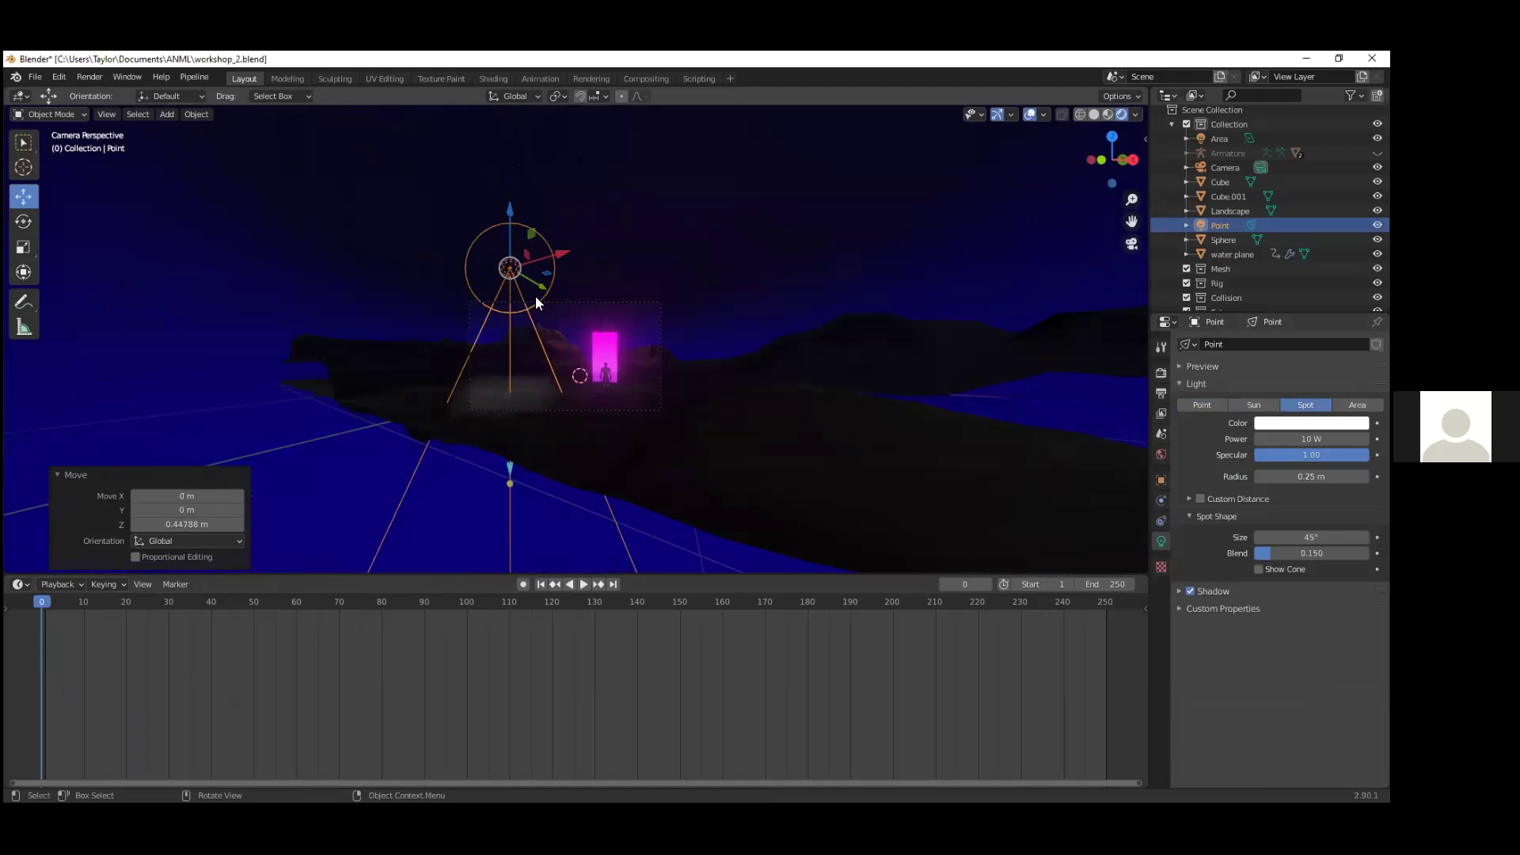
middle_drag(509, 394, 558, 381)
scroll(558, 381, up, 2)
click(1377, 239)
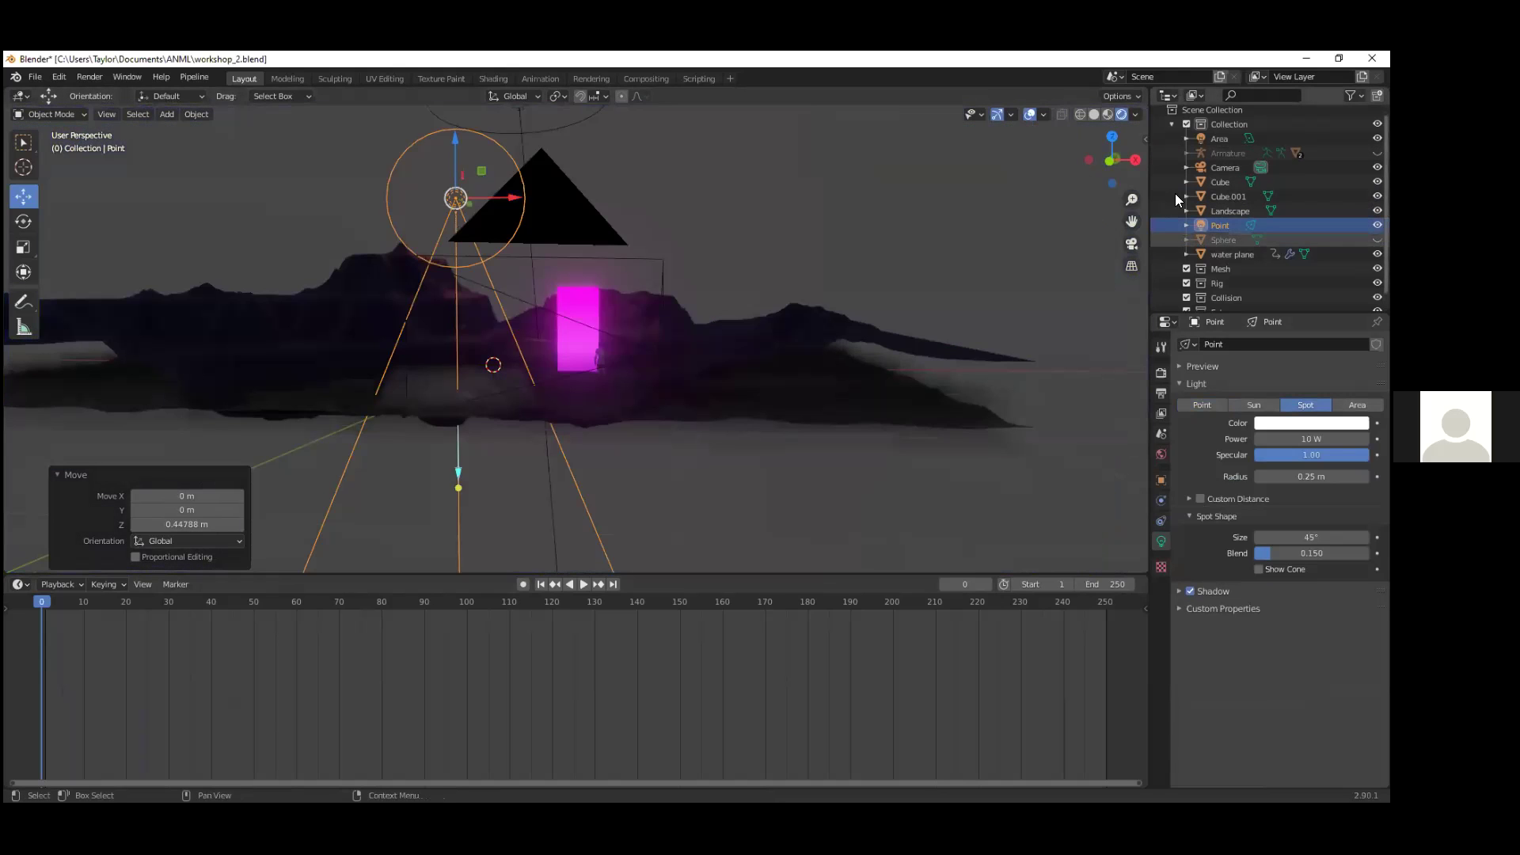
key(s)
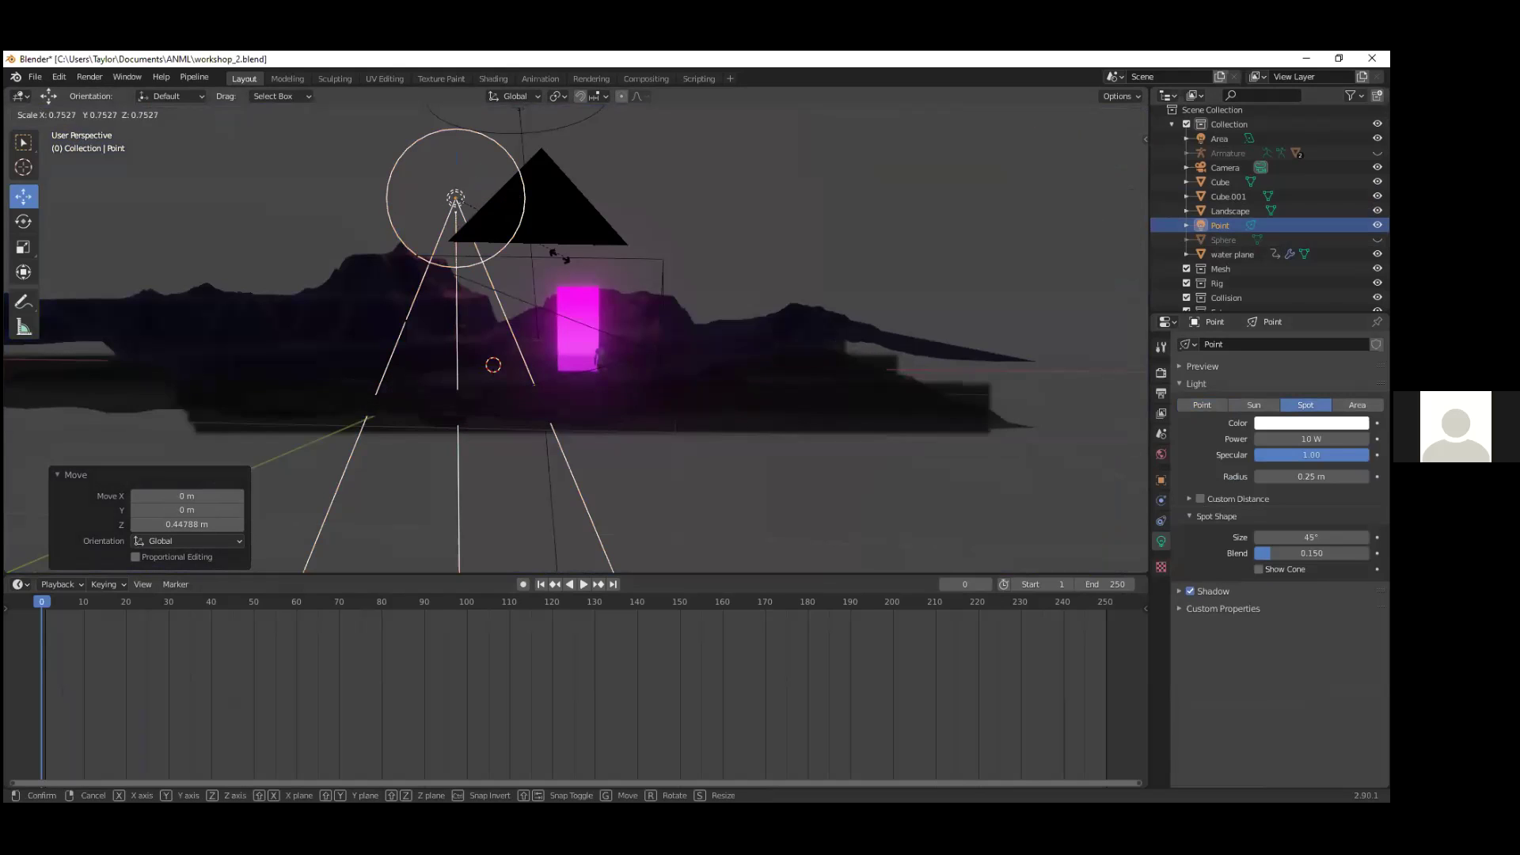
click(464, 208)
key(g)
key(z)
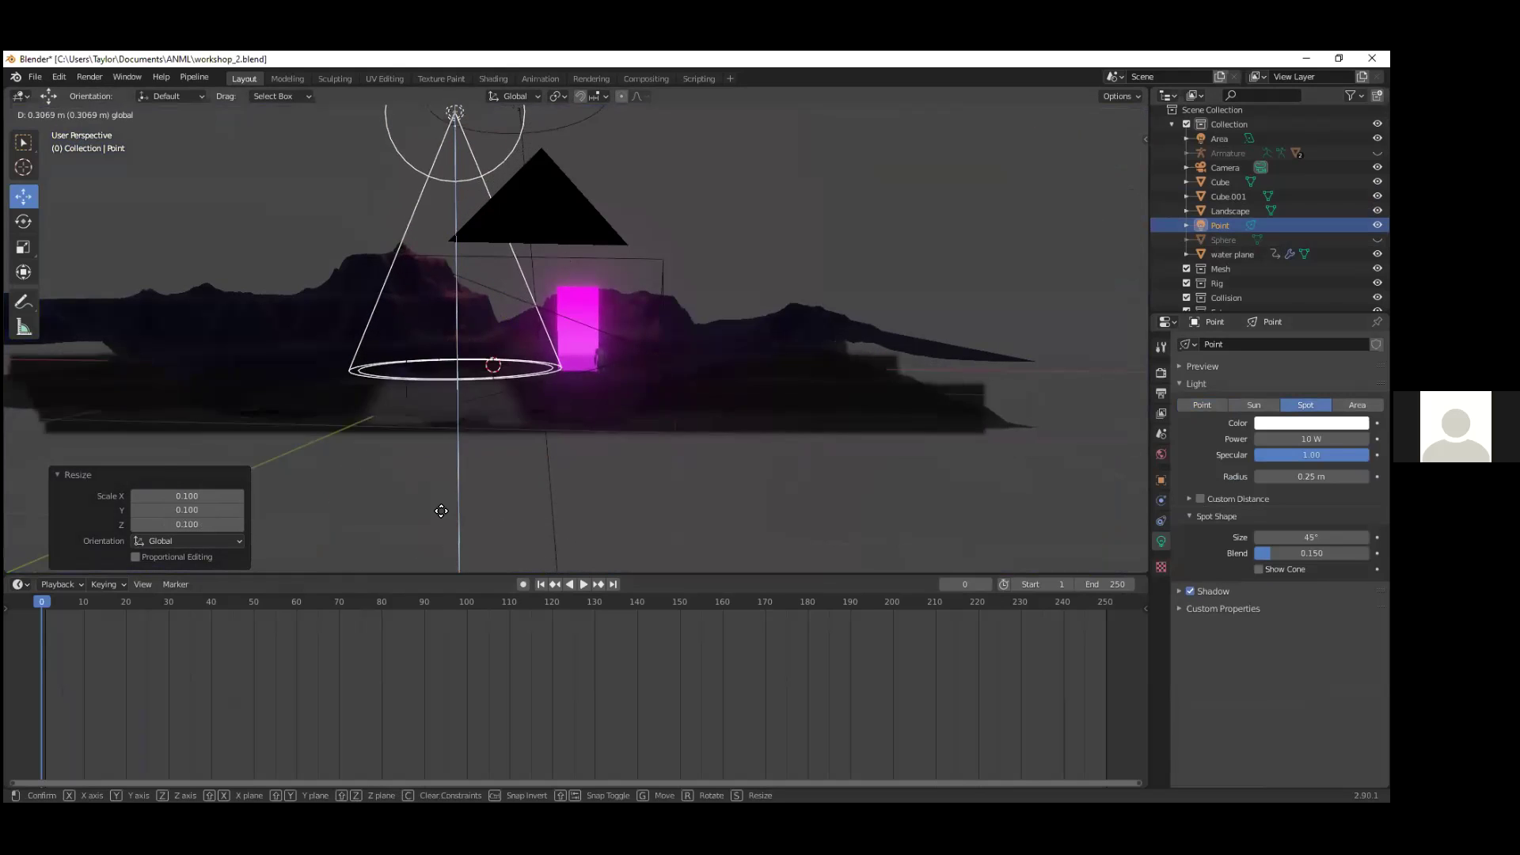
key(Return)
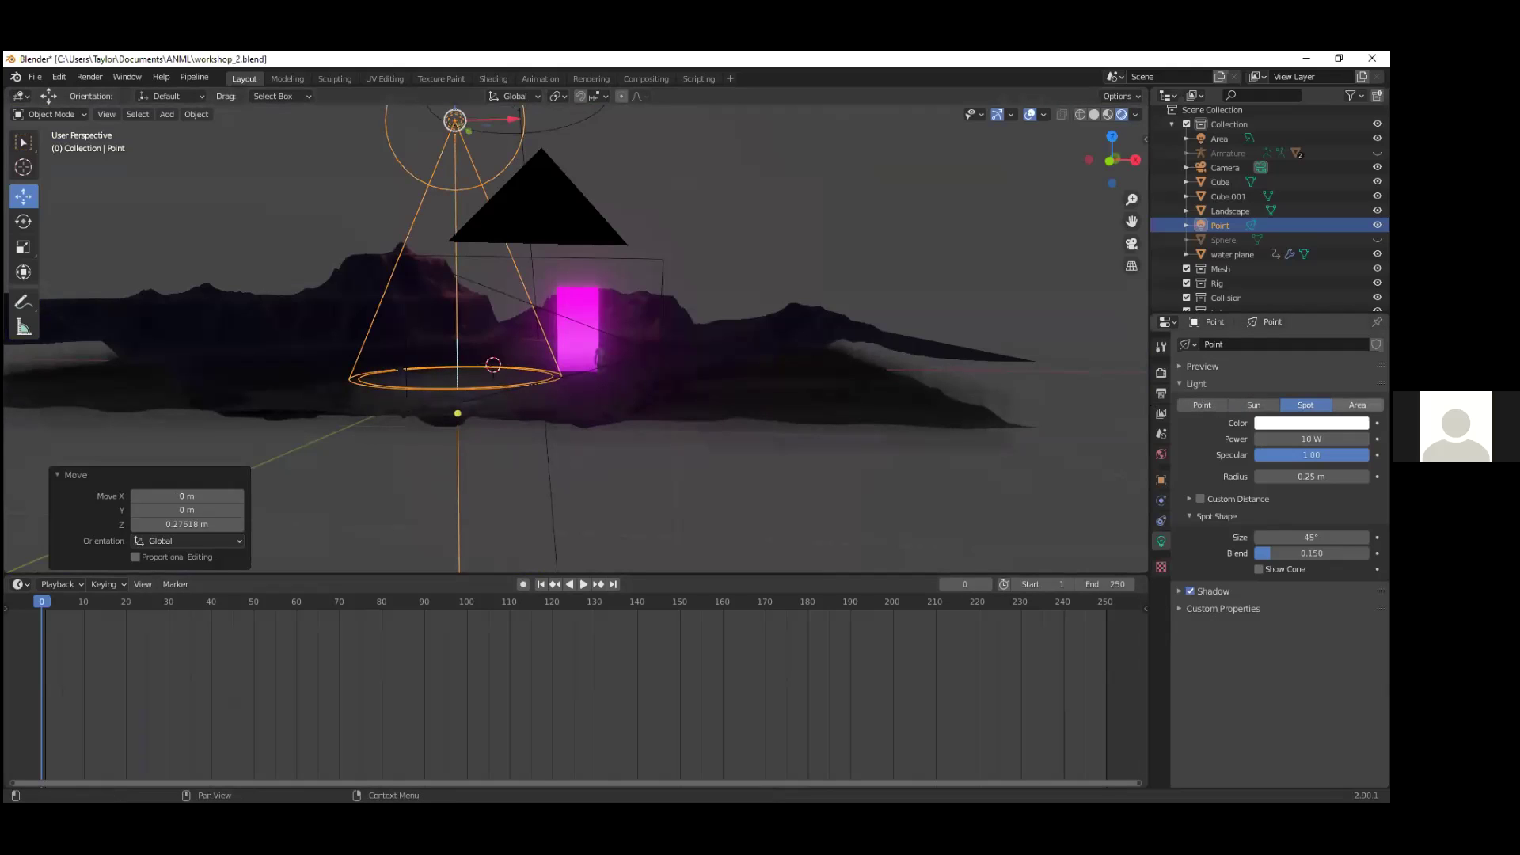
Step: Change the light's type back to Point and lower it about 0.43 m along Z
click(1203, 406)
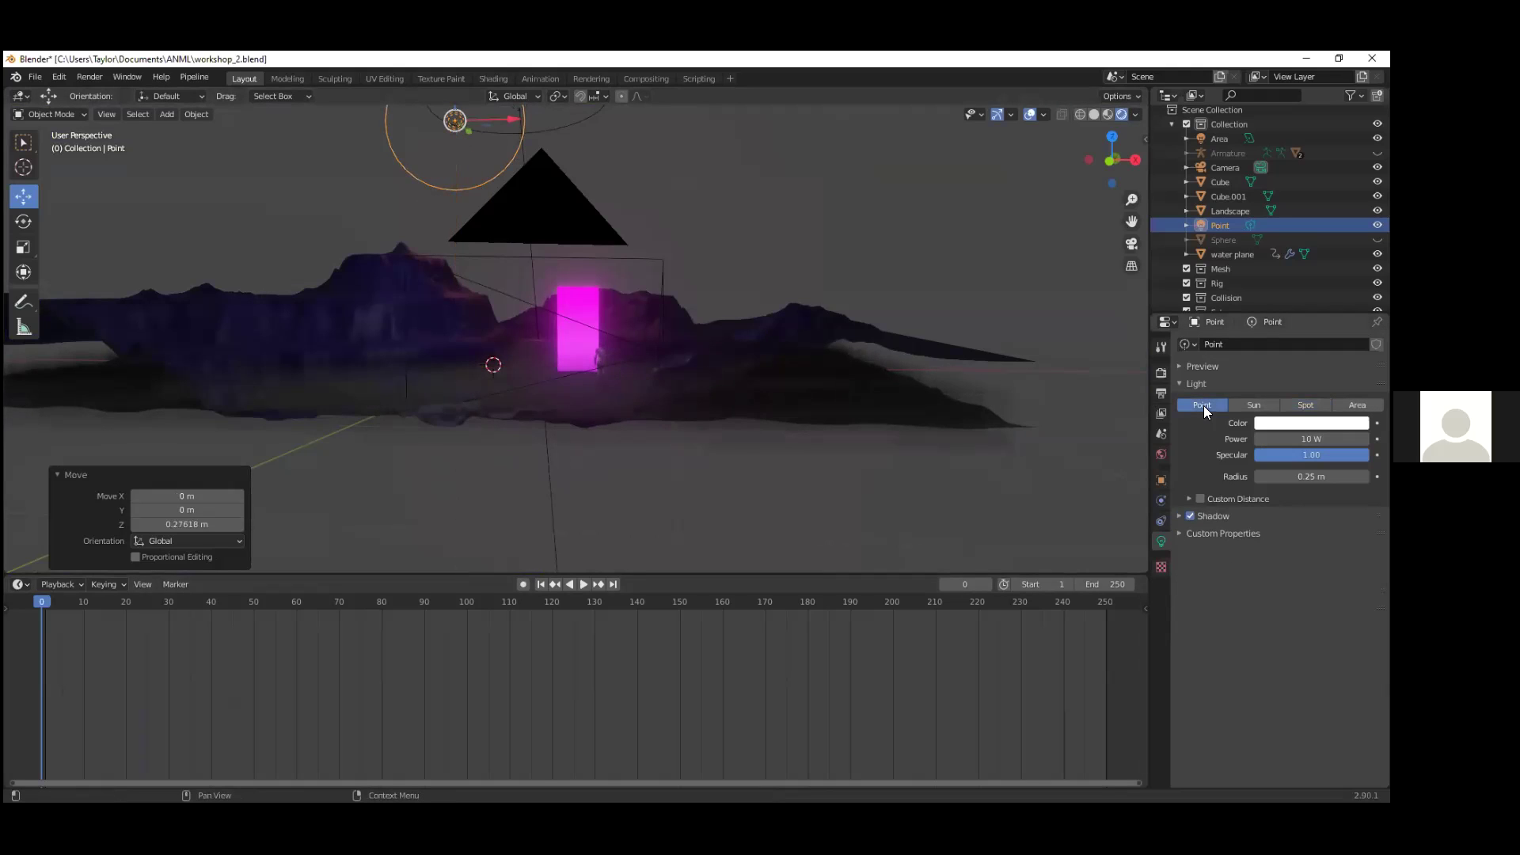
scroll(499, 182, down, 2)
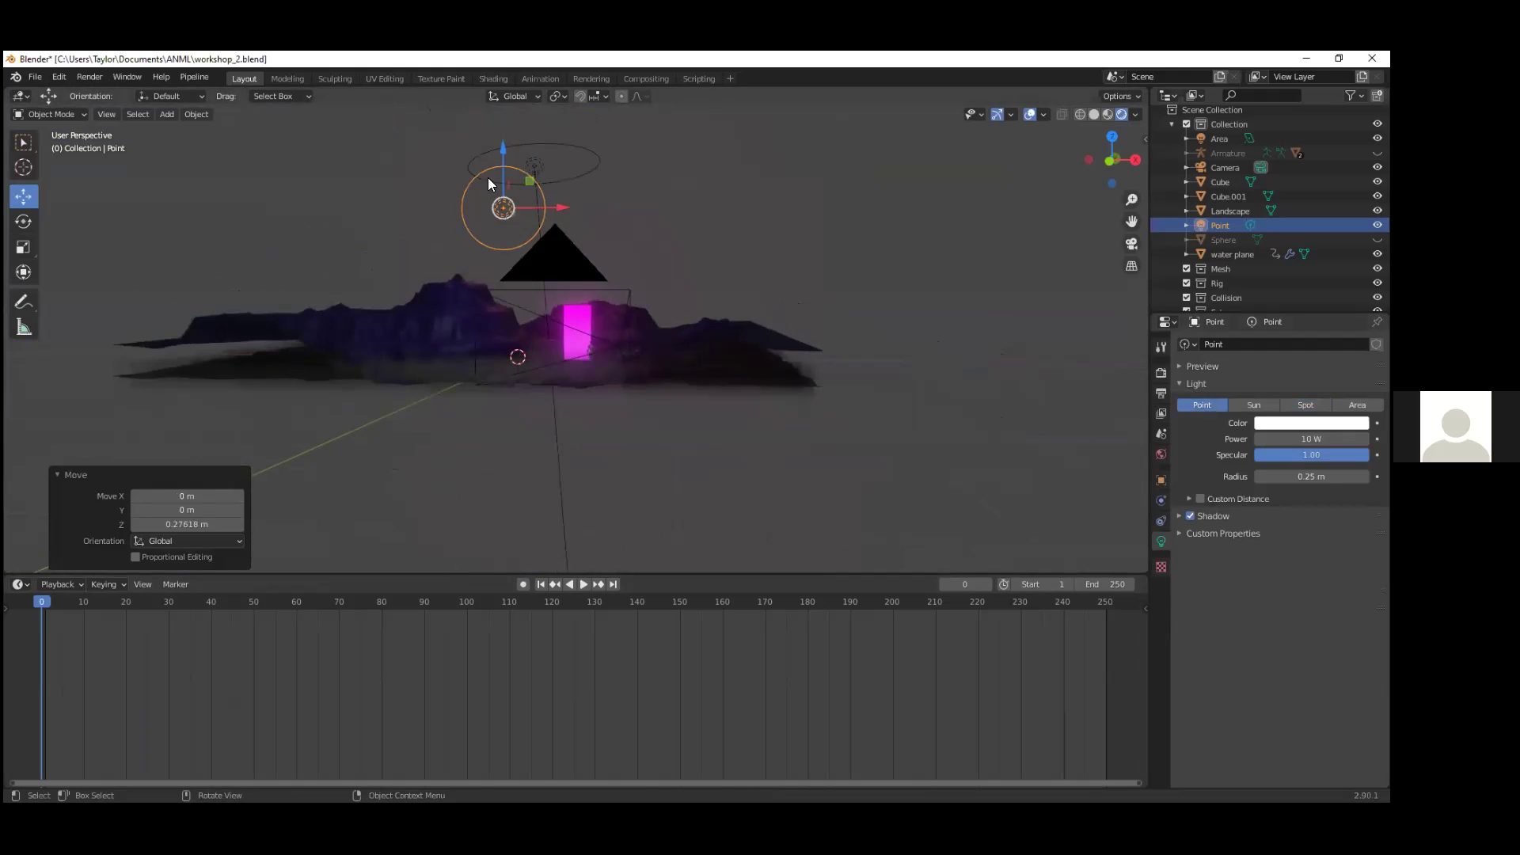
drag(501, 143, 501, 214)
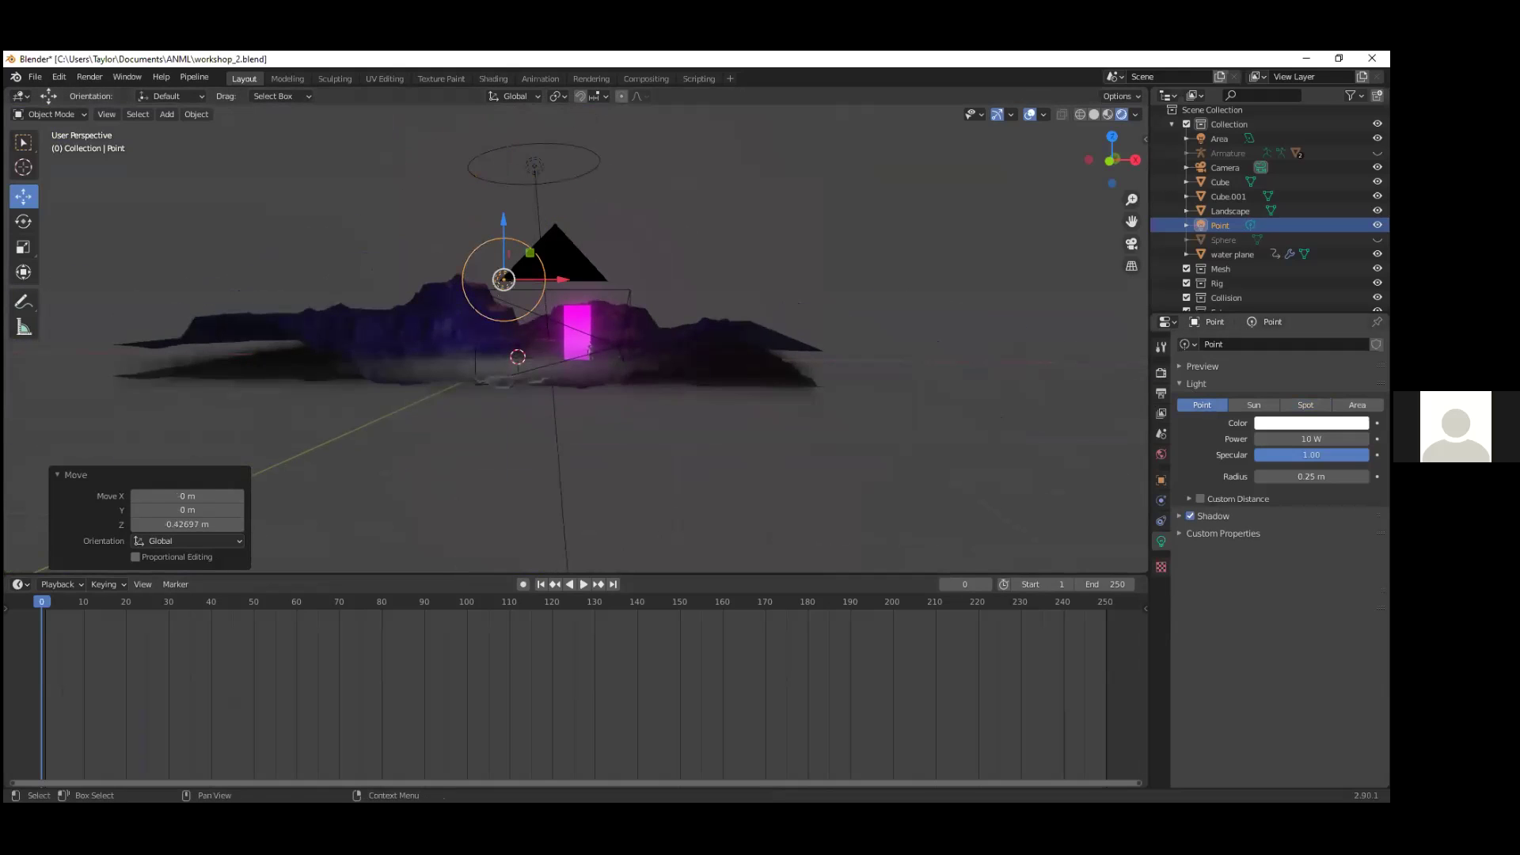
Step: In the camera view, set the point light's radius to 0.15 m and lower it about 0.28 m along Z
key(KP_0)
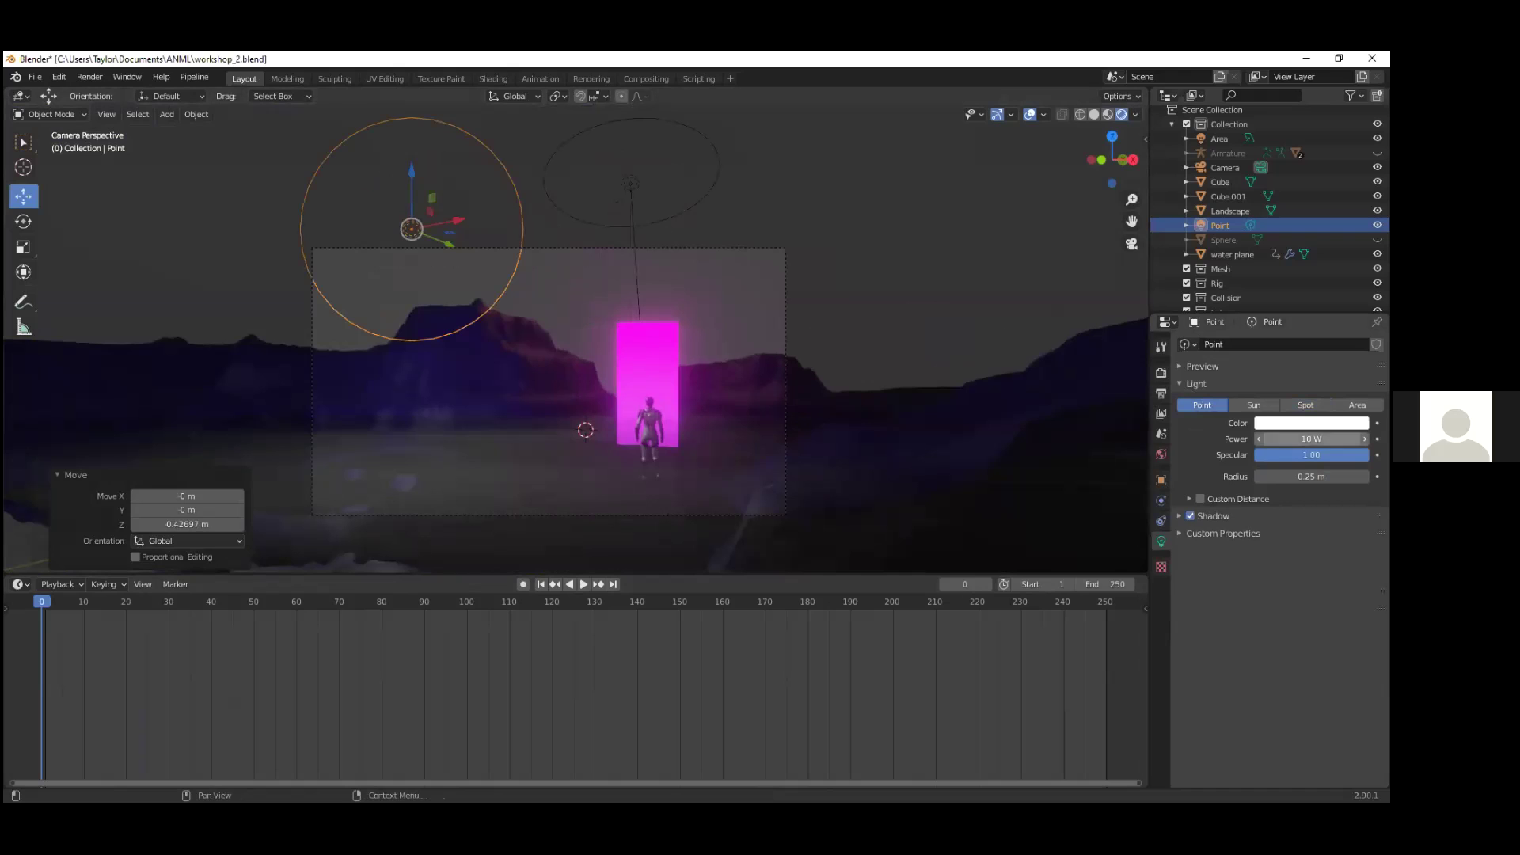
mouse_move(1313, 477)
mouse_down()
mouse_move(1276, 477)
mouse_move(1290, 477)
mouse_up()
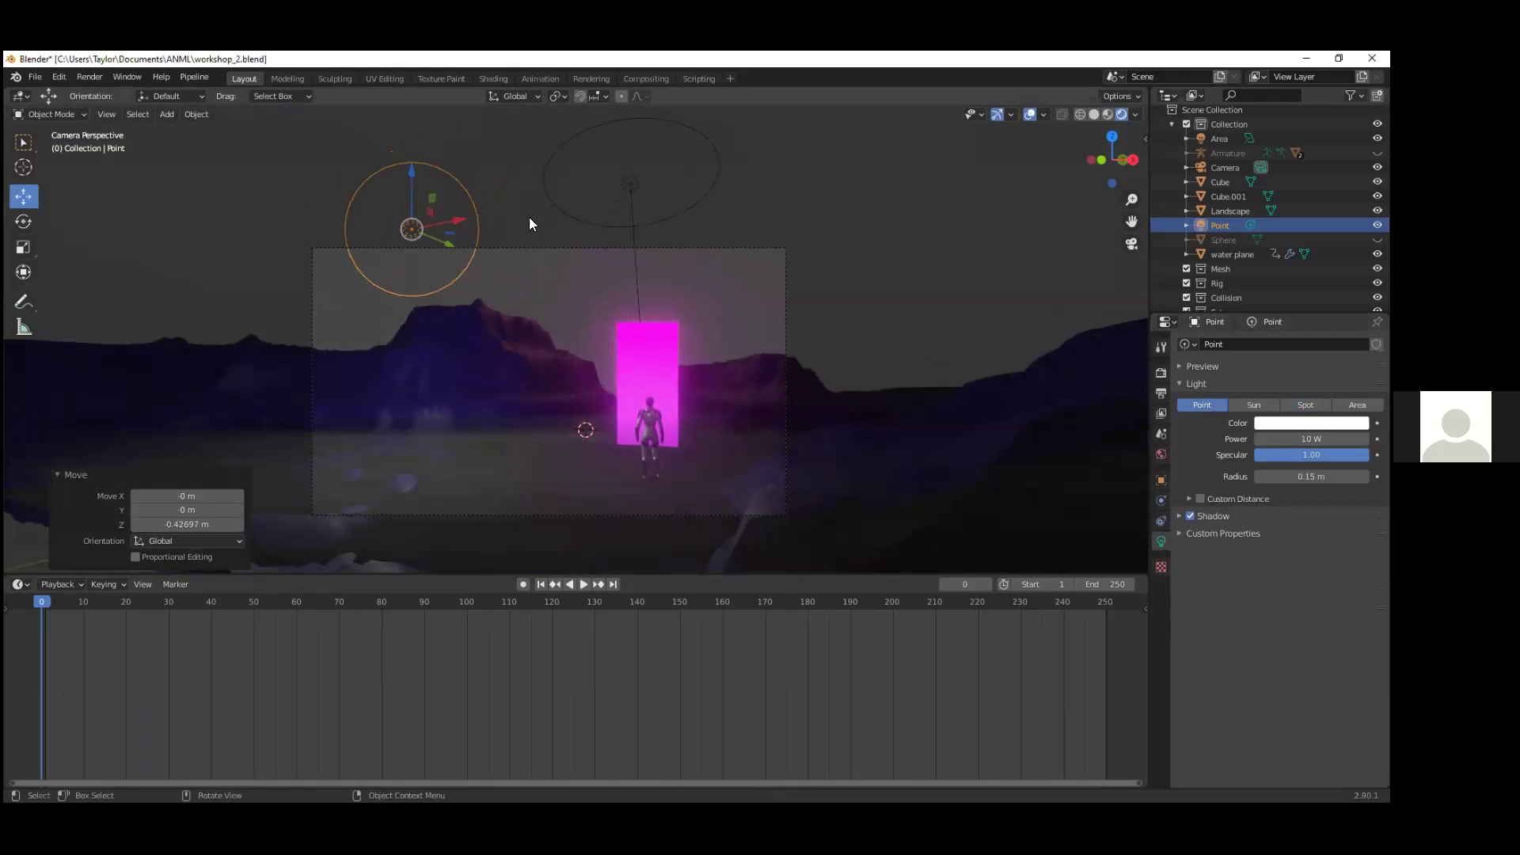
drag(396, 183, 440, 304)
Step: Set the point light's power to 50 W and its colour to orange
click(1311, 438)
text(50)
key(Return)
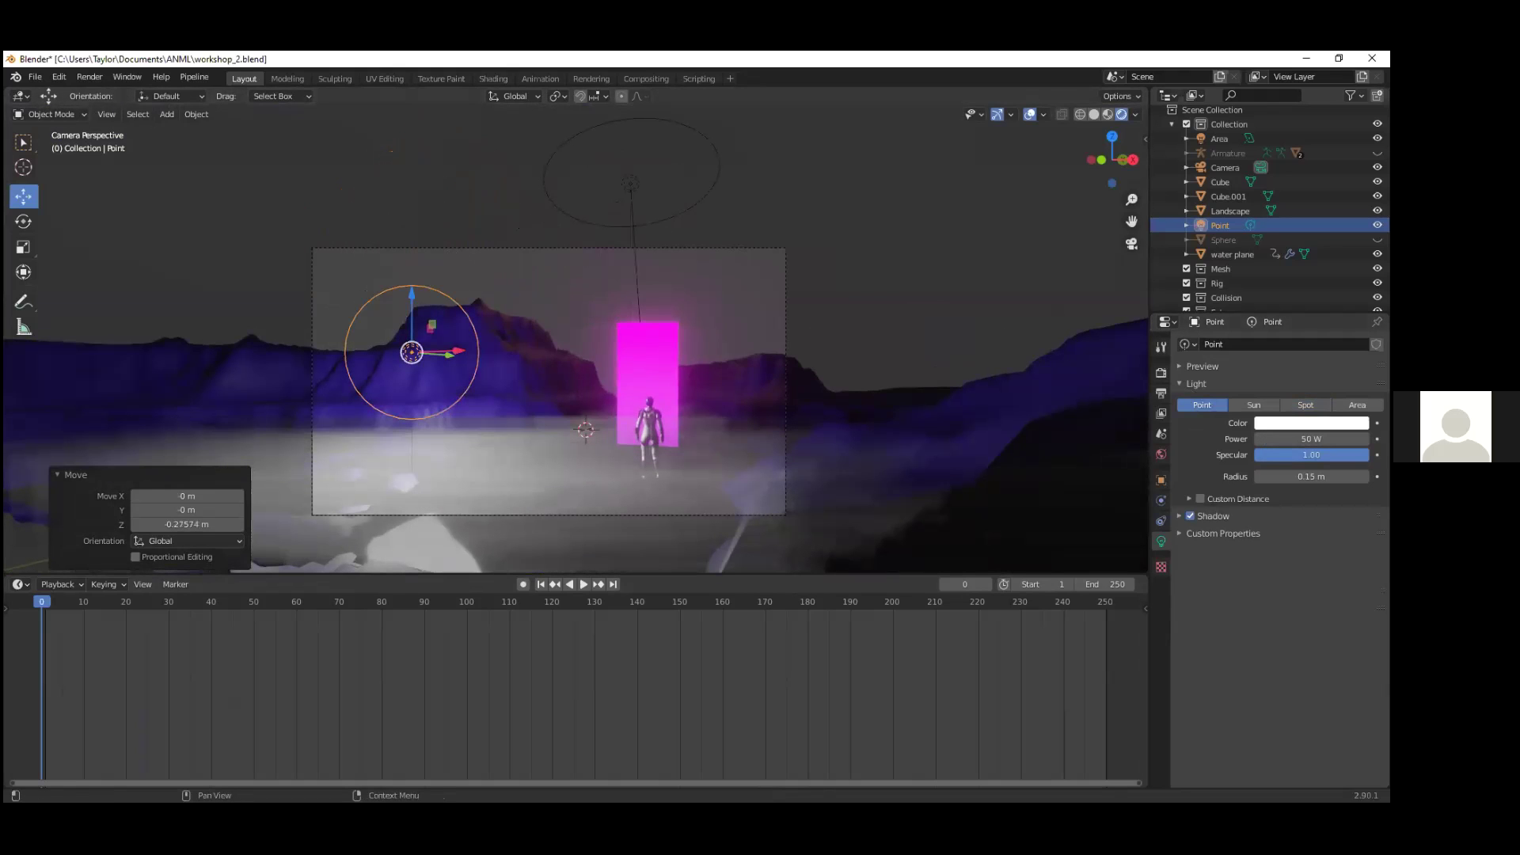
click(1311, 422)
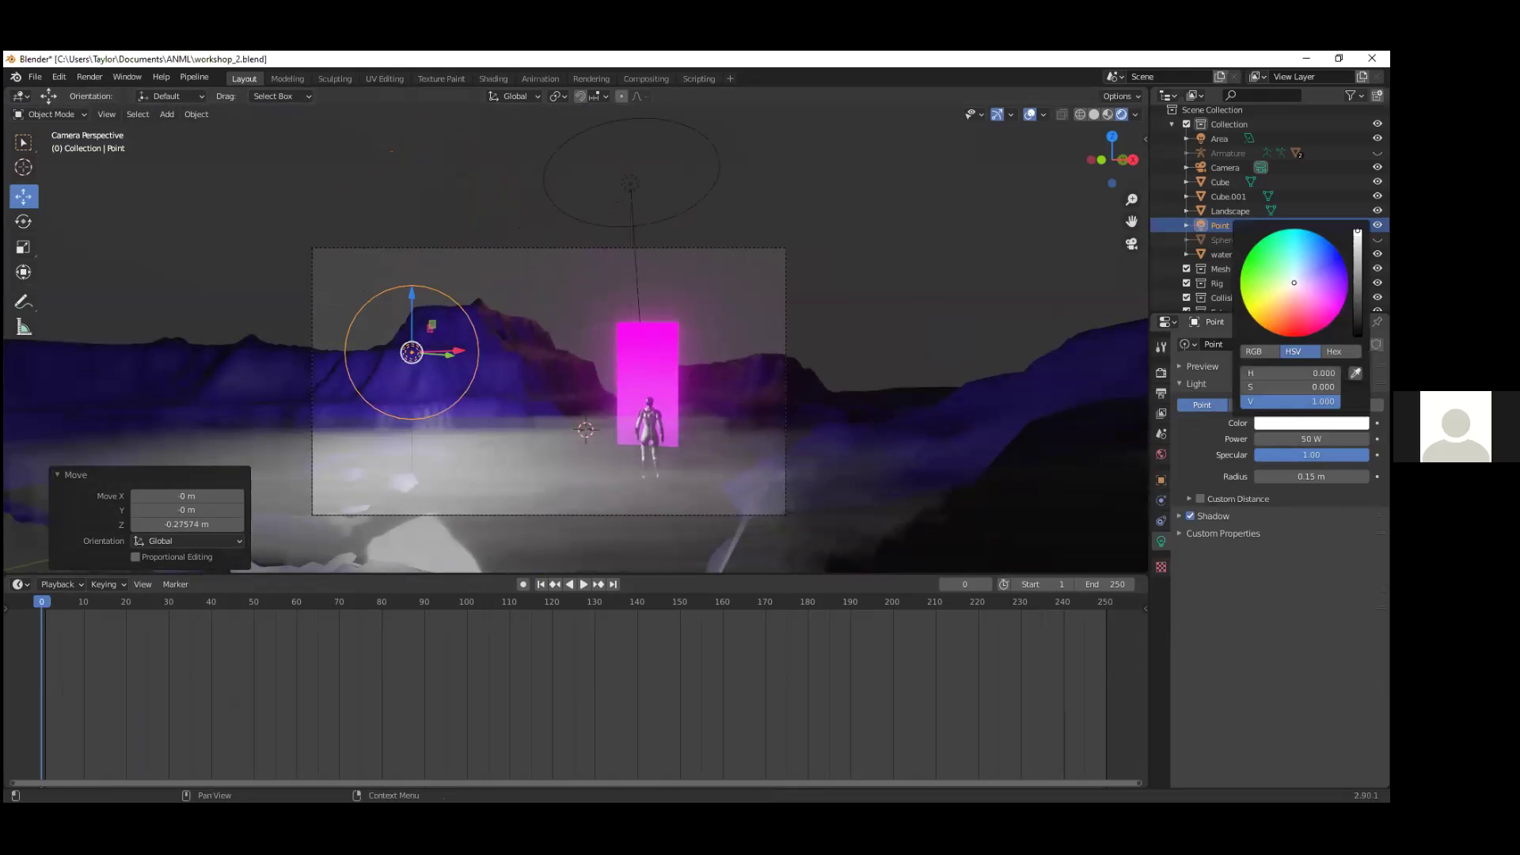
mouse_move(1293, 283)
mouse_down()
mouse_move(1268, 315)
mouse_move(1283, 320)
mouse_up()
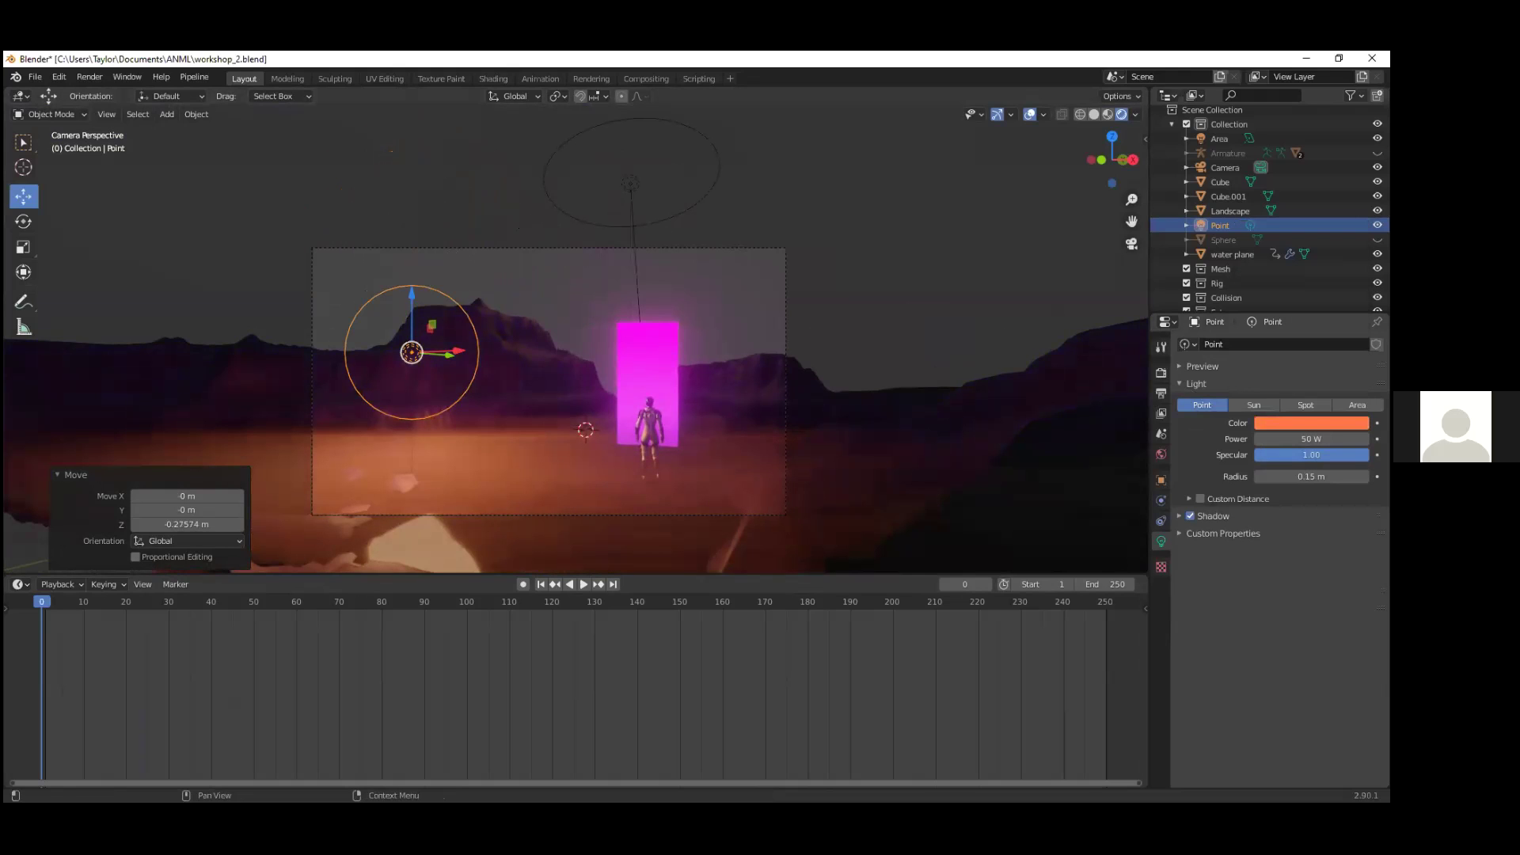
Step: Lower the point light's power to 7.1 W and unhide the sky sphere
click(1311, 438)
text(10)
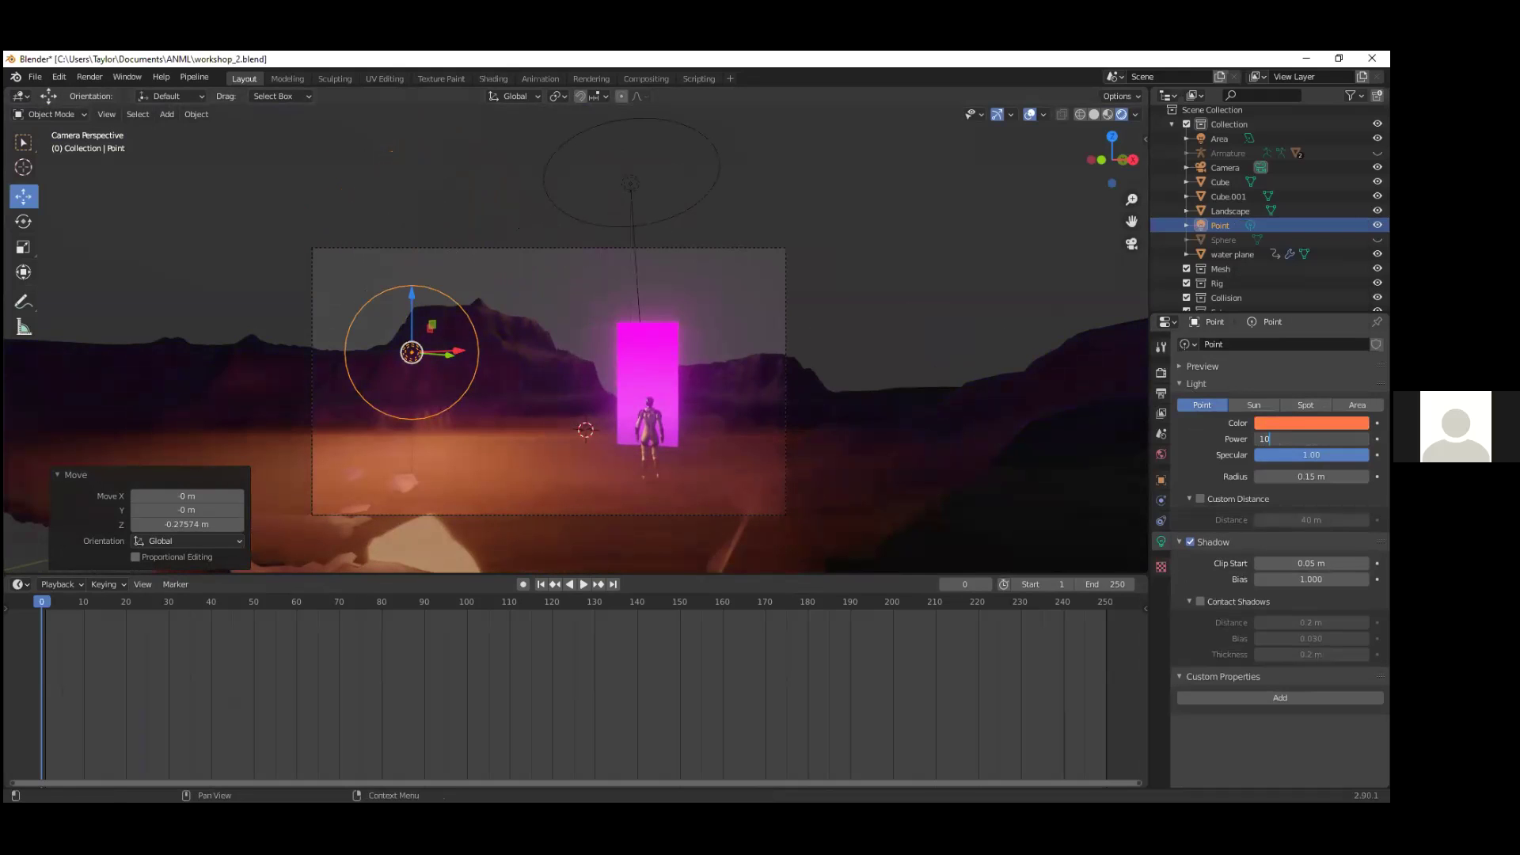
key(Return)
drag(1311, 439, 1287, 439)
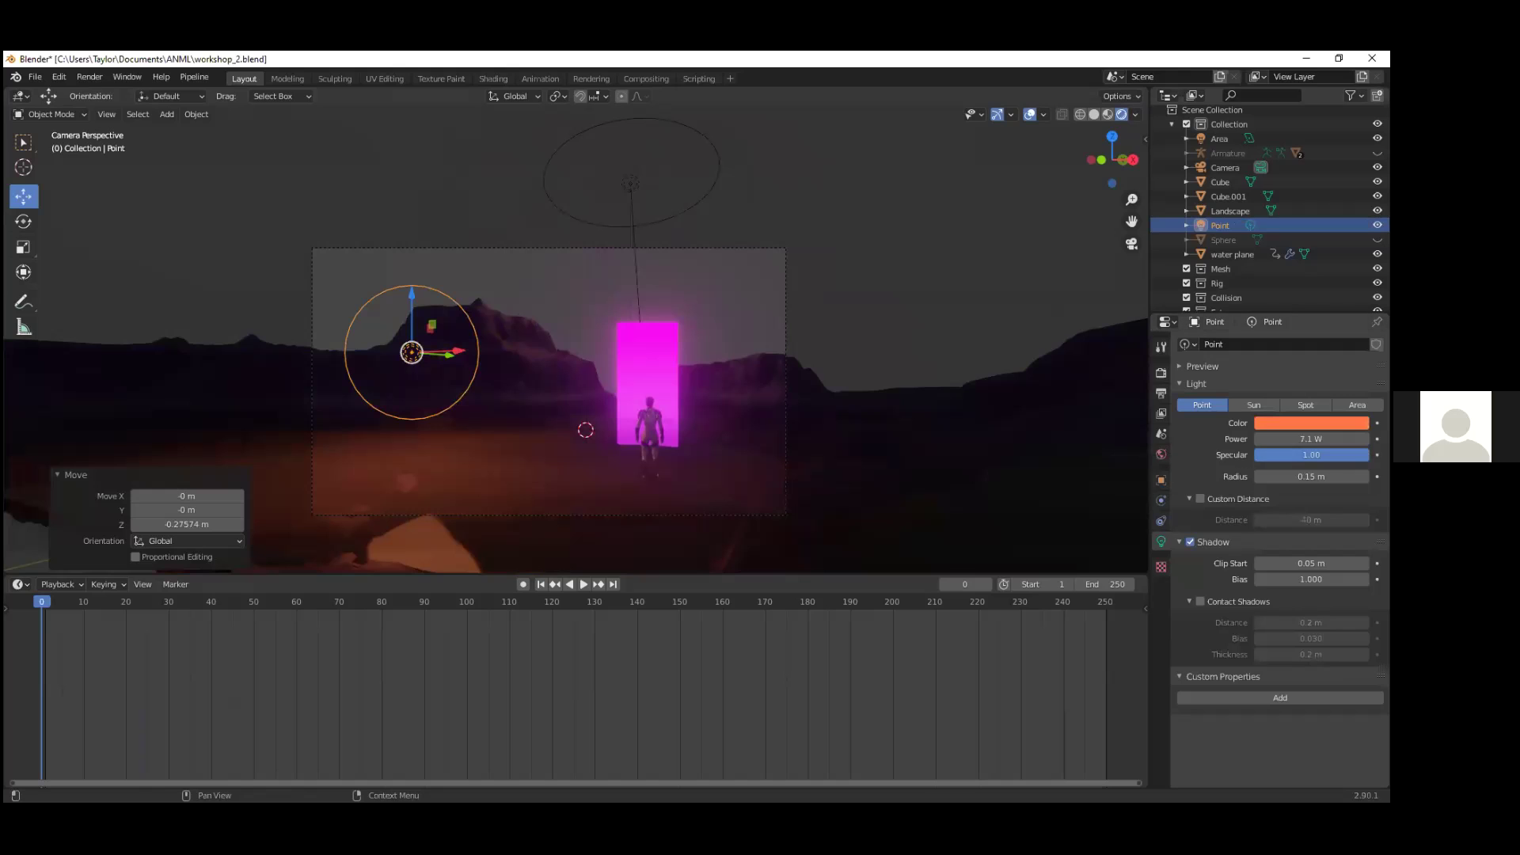
click(1378, 240)
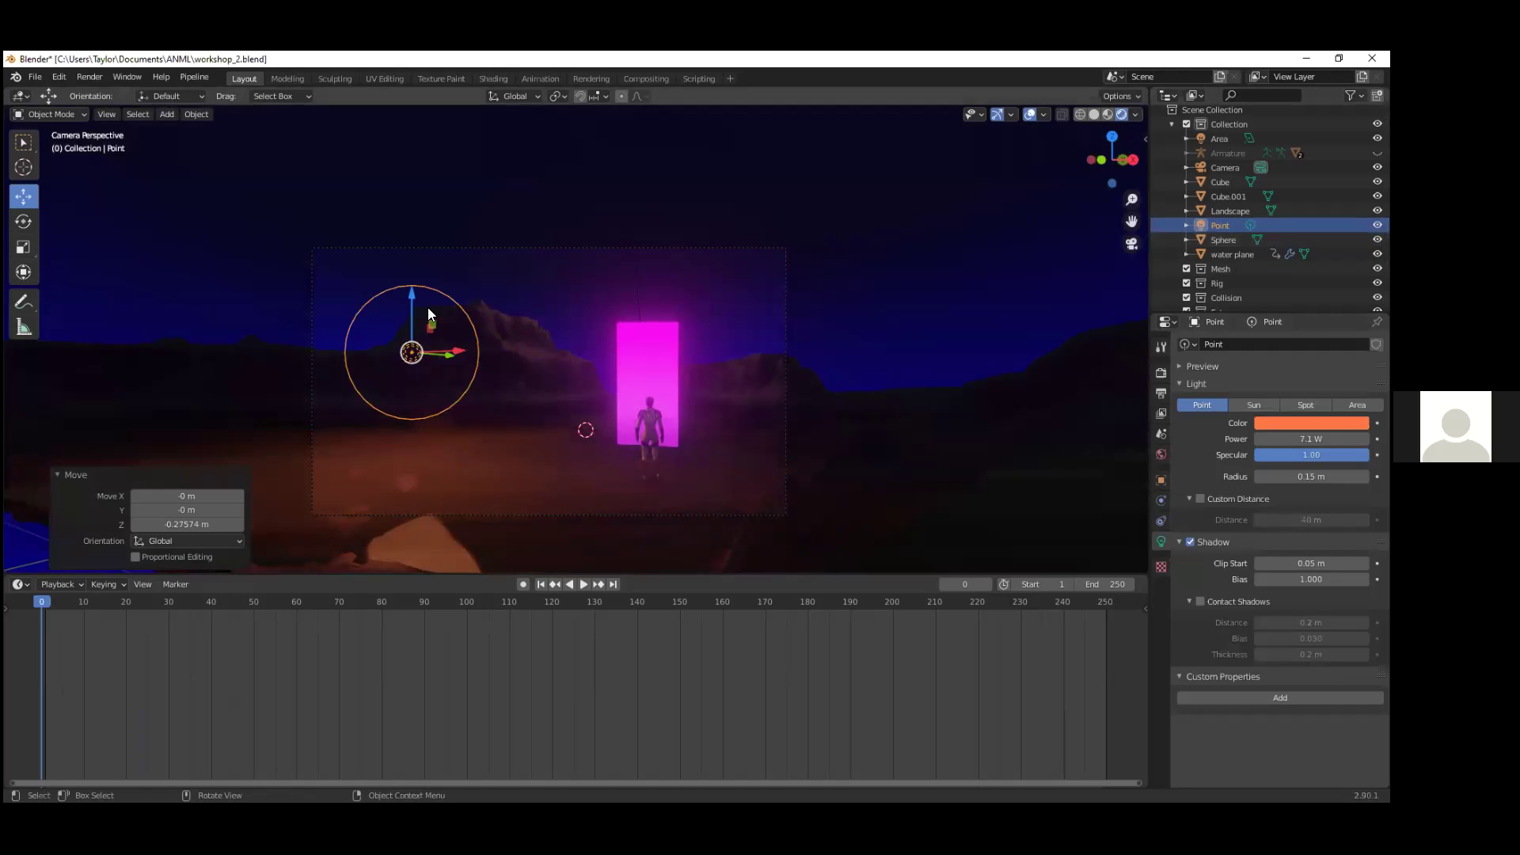
Step: Raise the point light above the camera frame and shift it beyond the mountain, finishing with a Z move of about 0.05 m
drag(412, 293, 411, 155)
drag(462, 207, 404, 212)
drag(363, 165, 378, 146)
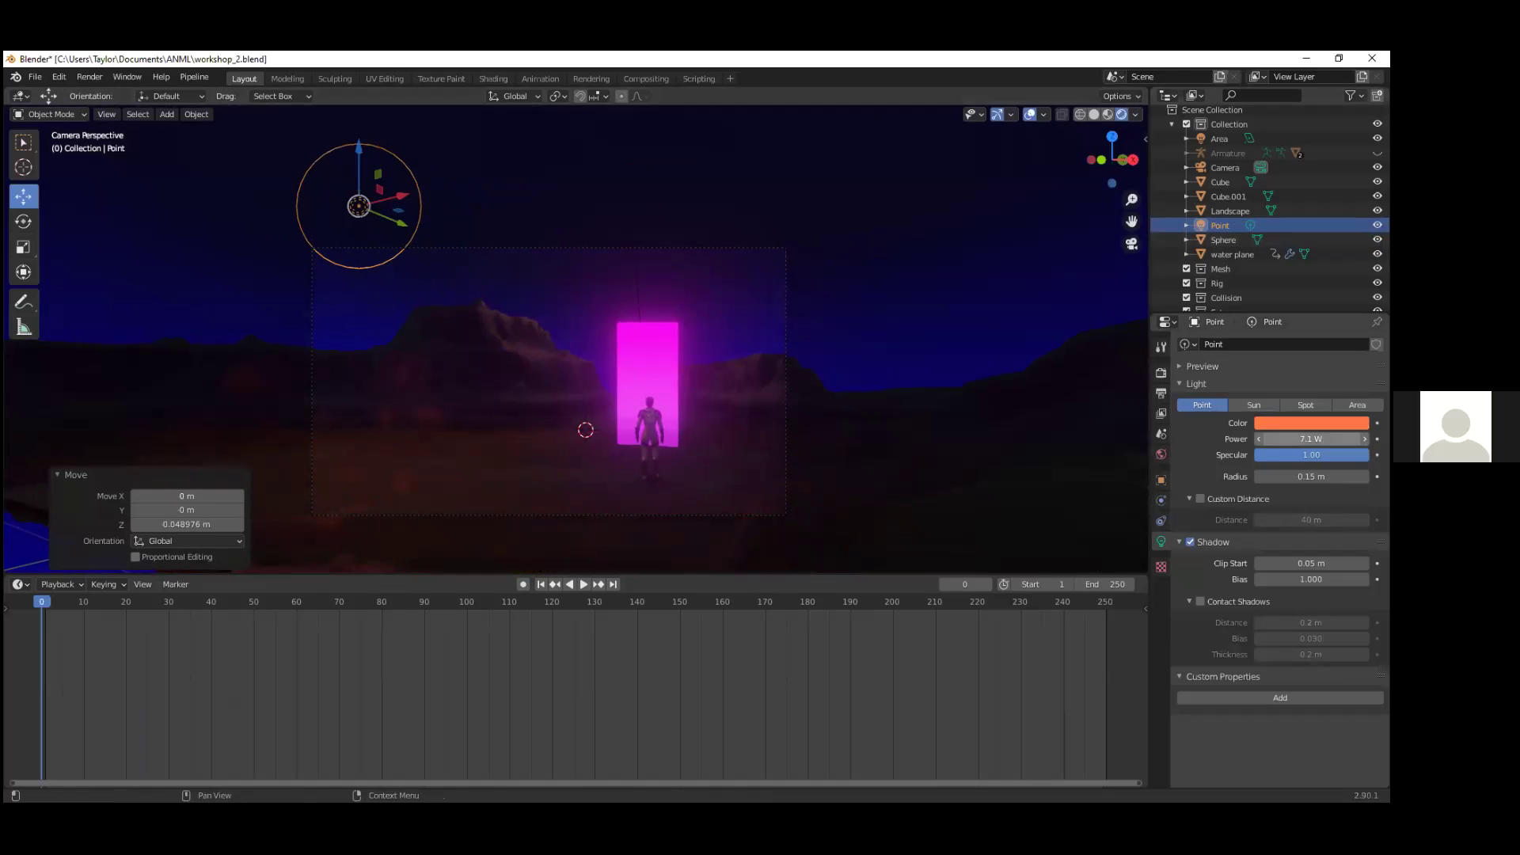
Step: Change the point light's colour to purple with hue 0.771 and saturation 0.605, deselect the light and save the file
click(1311, 423)
mouse_move(1317, 277)
mouse_down()
mouse_move(1337, 304)
mouse_move(1326, 286)
mouse_up()
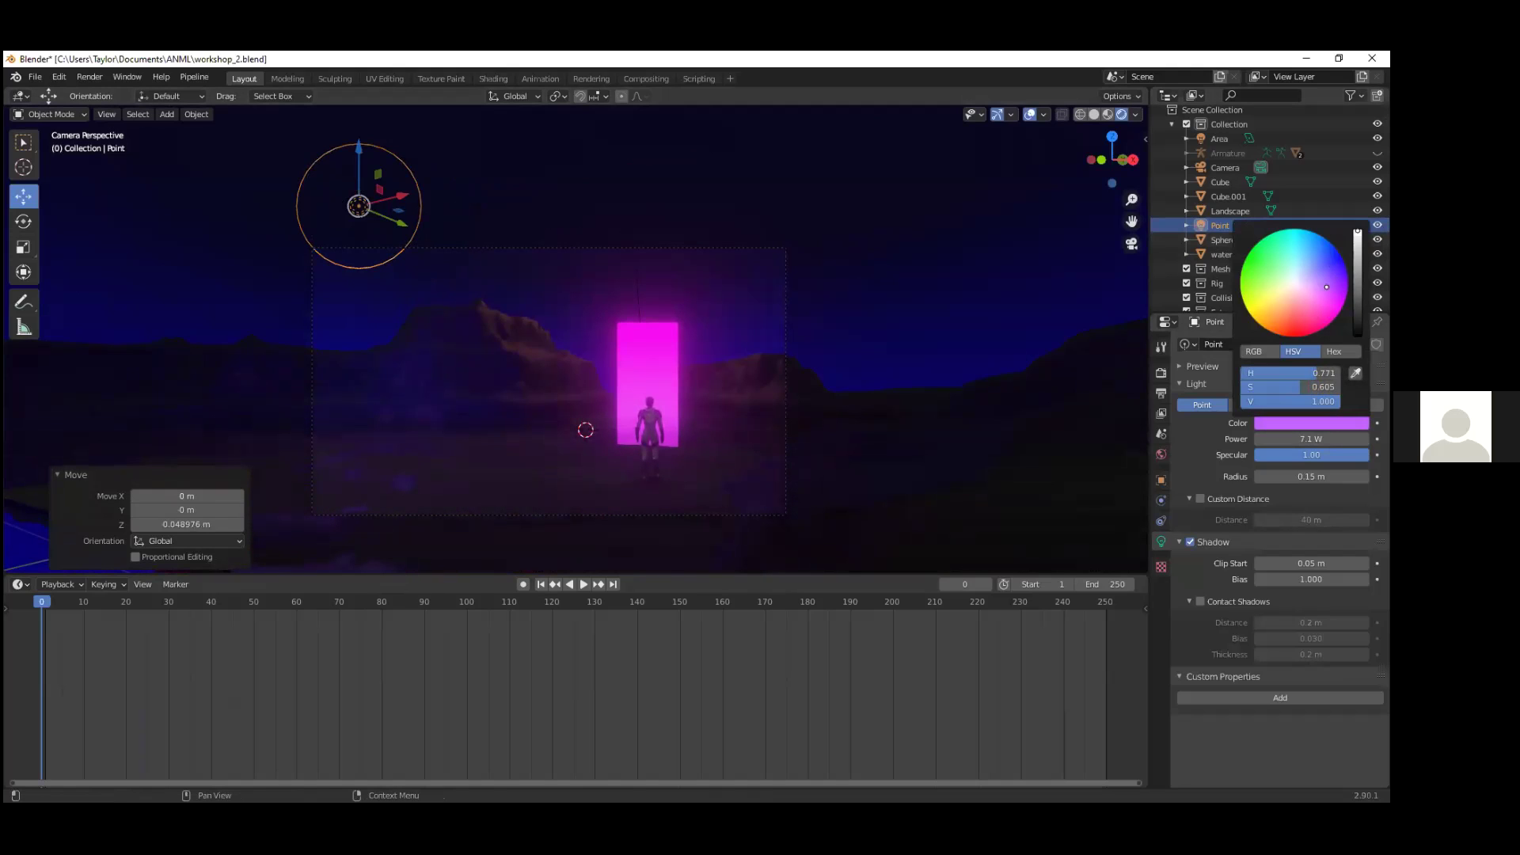
click(784, 399)
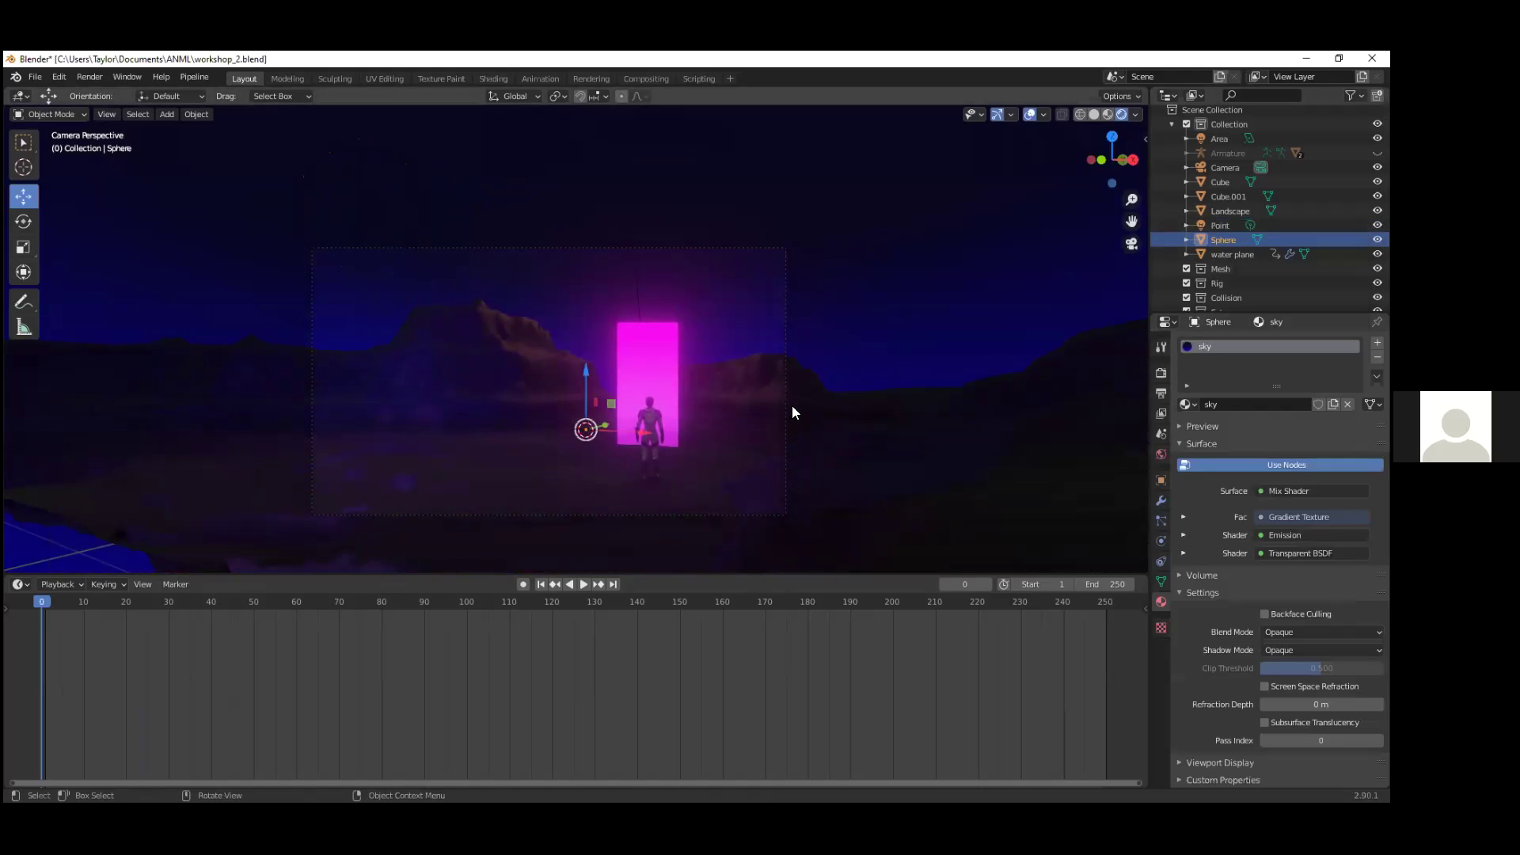
key(ctrl+s)
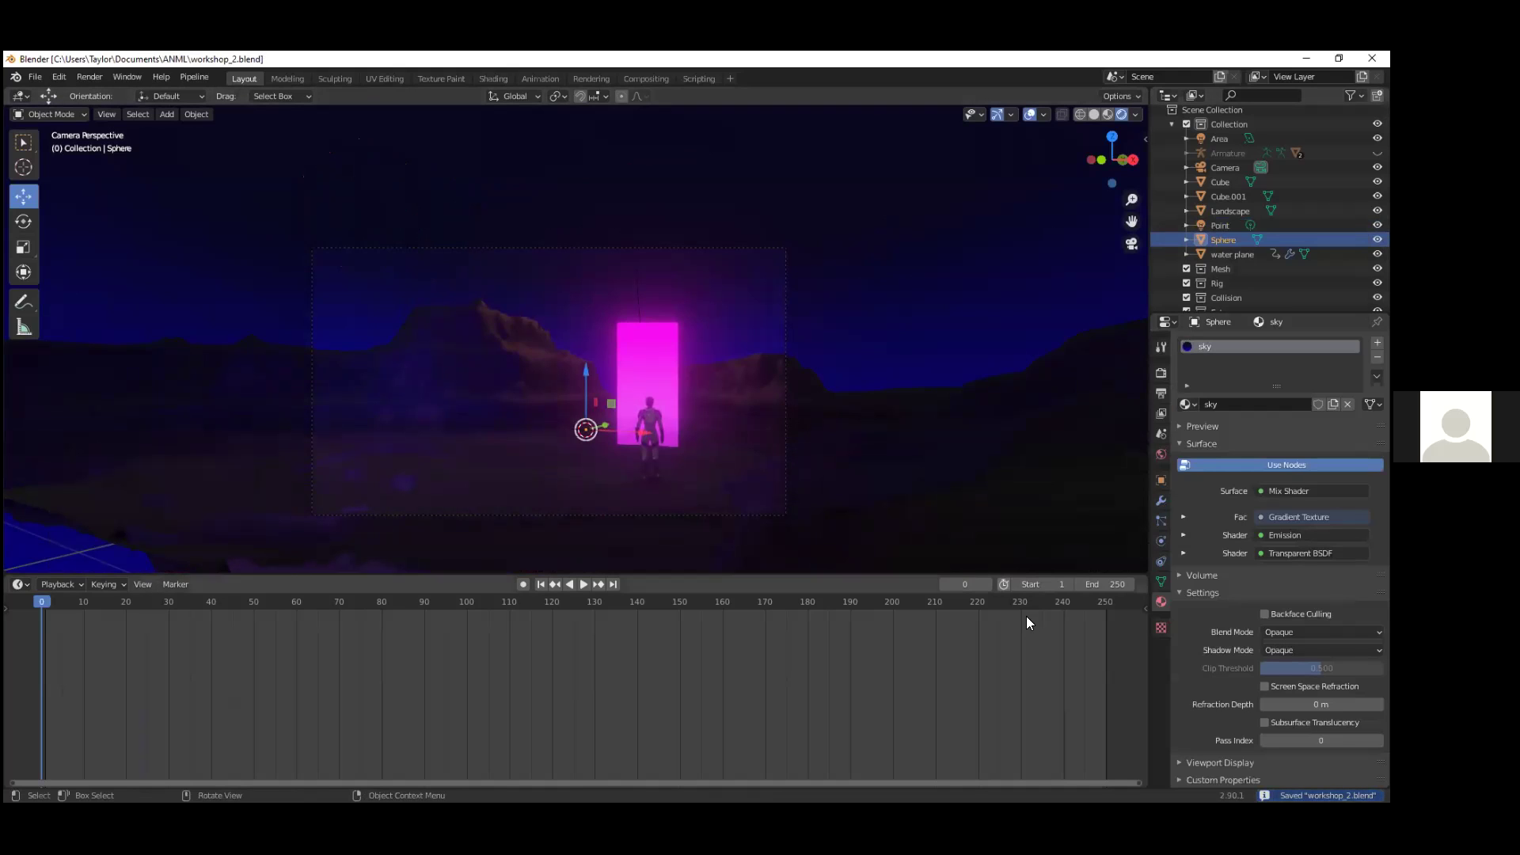
Step: Check the camera's lens settings and compare the scene with Eevee's Ambient Occlusion off and on
scroll(1195, 218, up, 1)
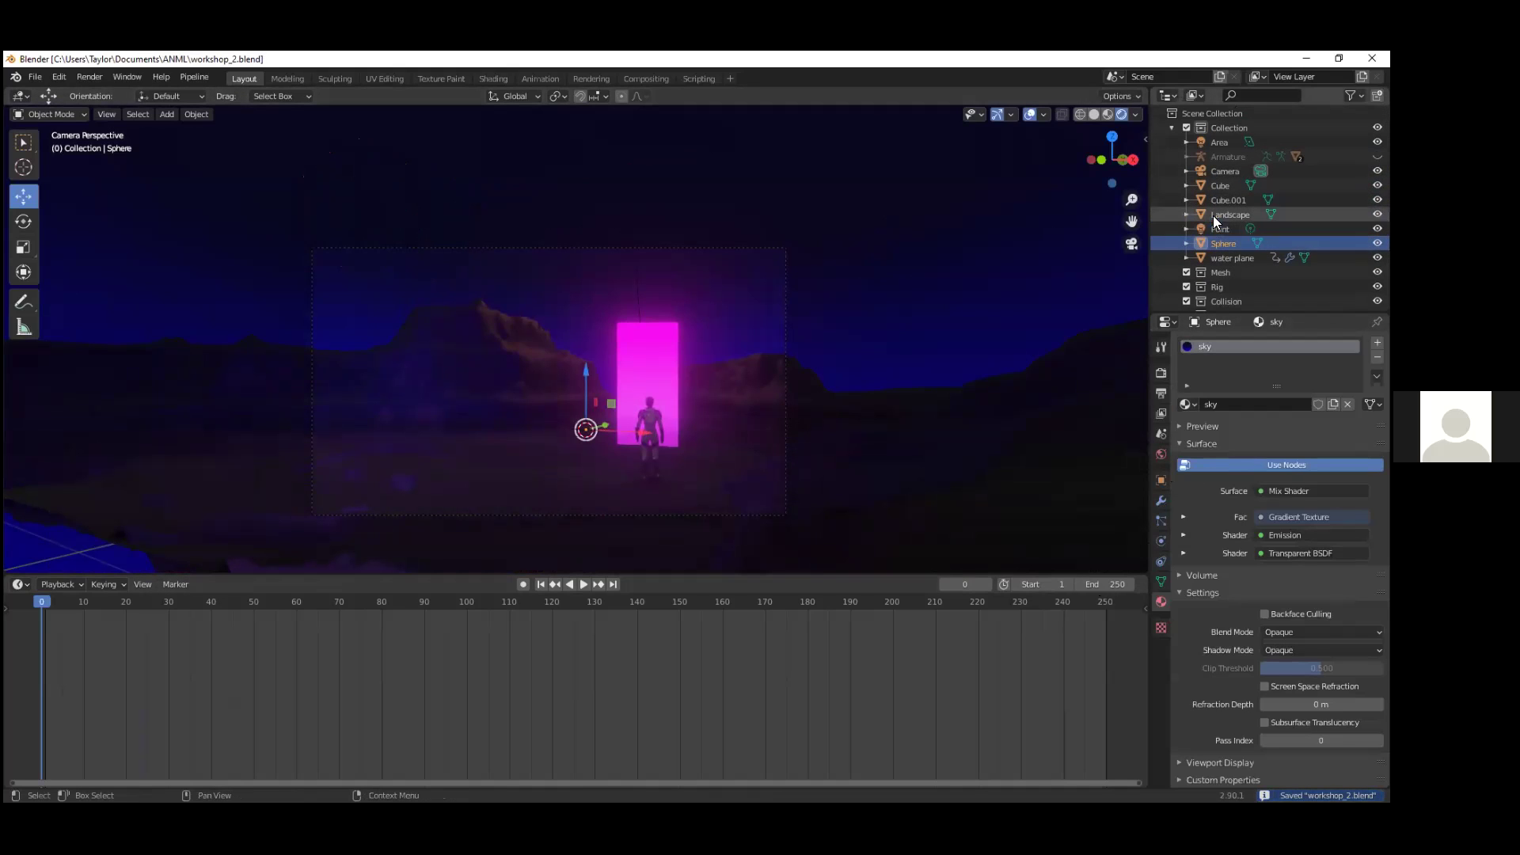
click(1224, 171)
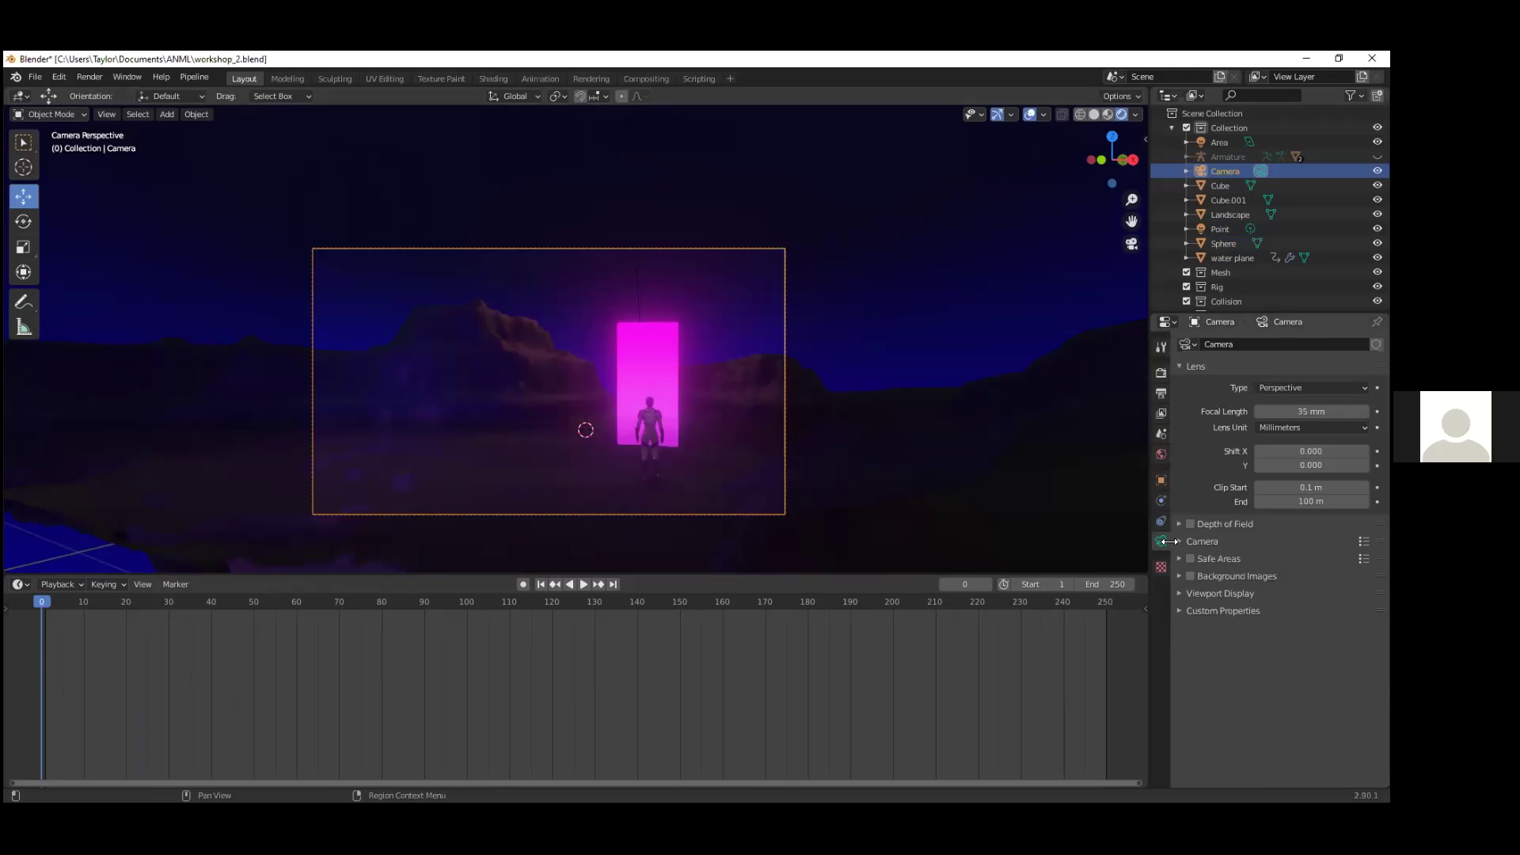
click(1161, 373)
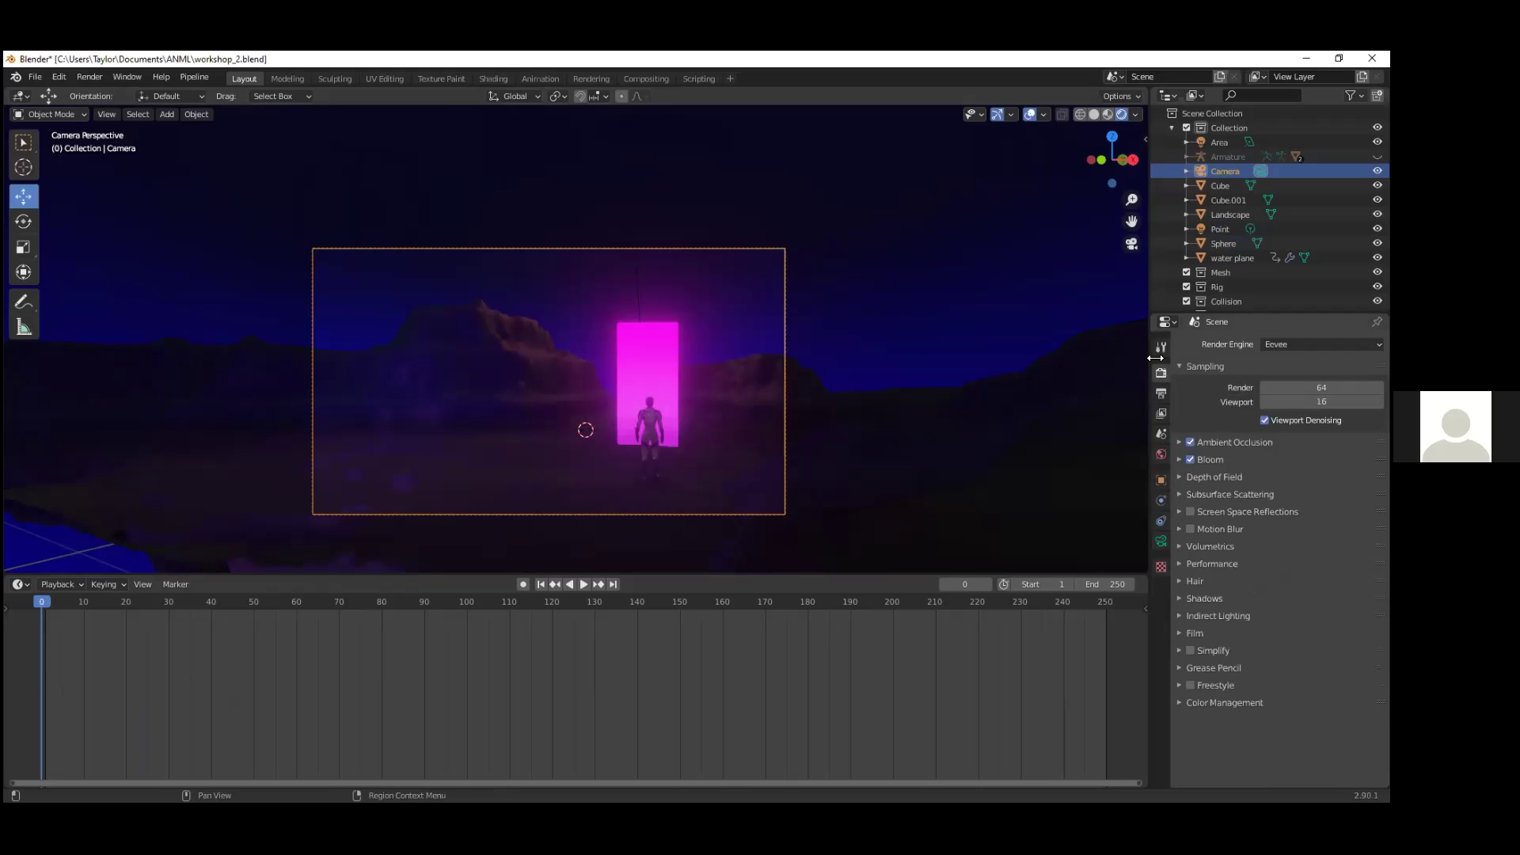
click(1179, 442)
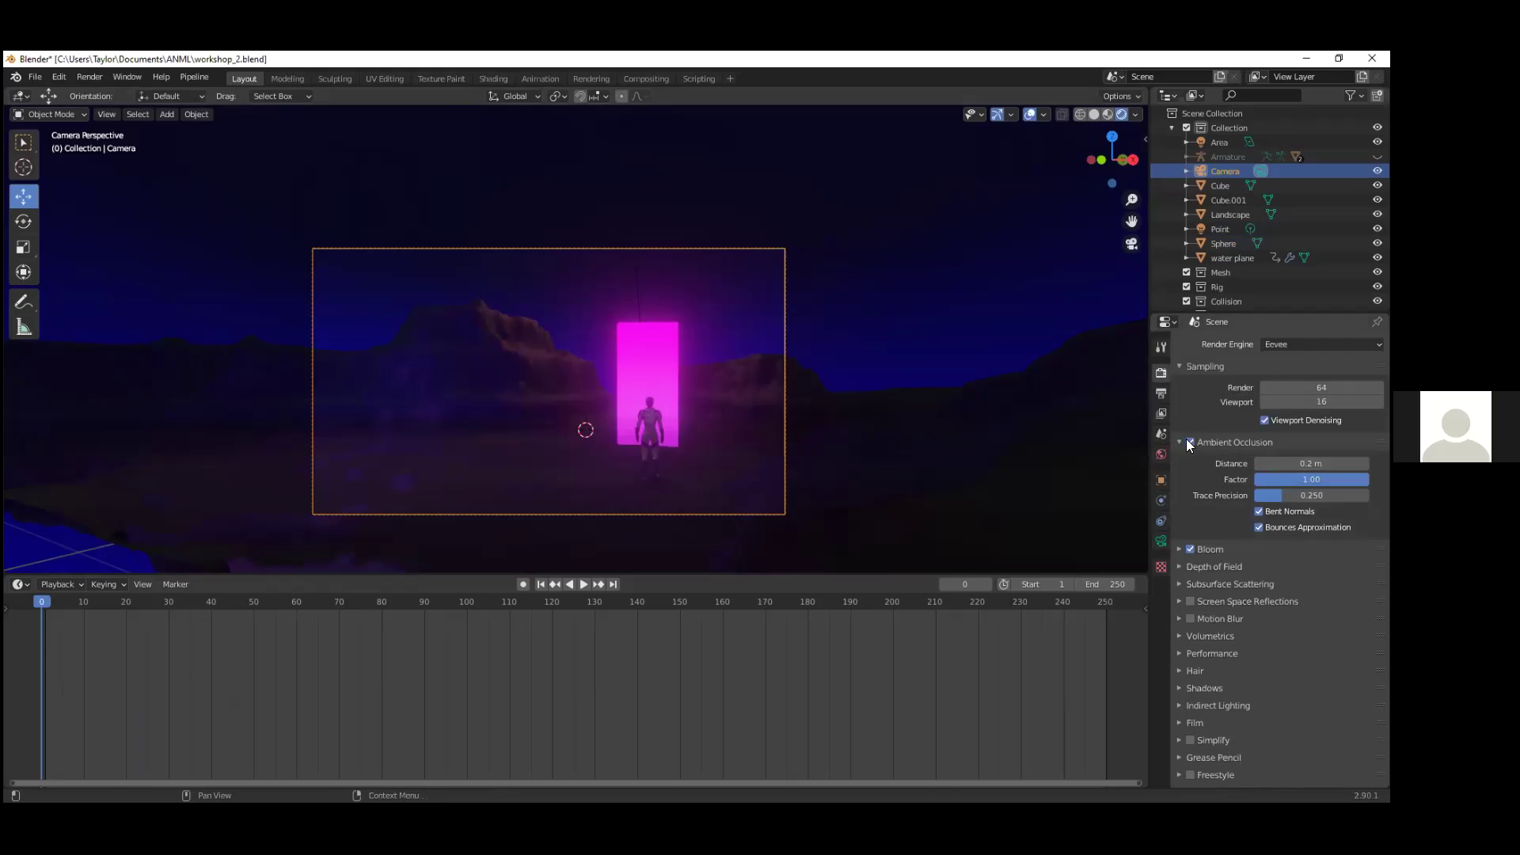
scroll(502, 443, up, 2)
scroll(1240, 460, down, 1)
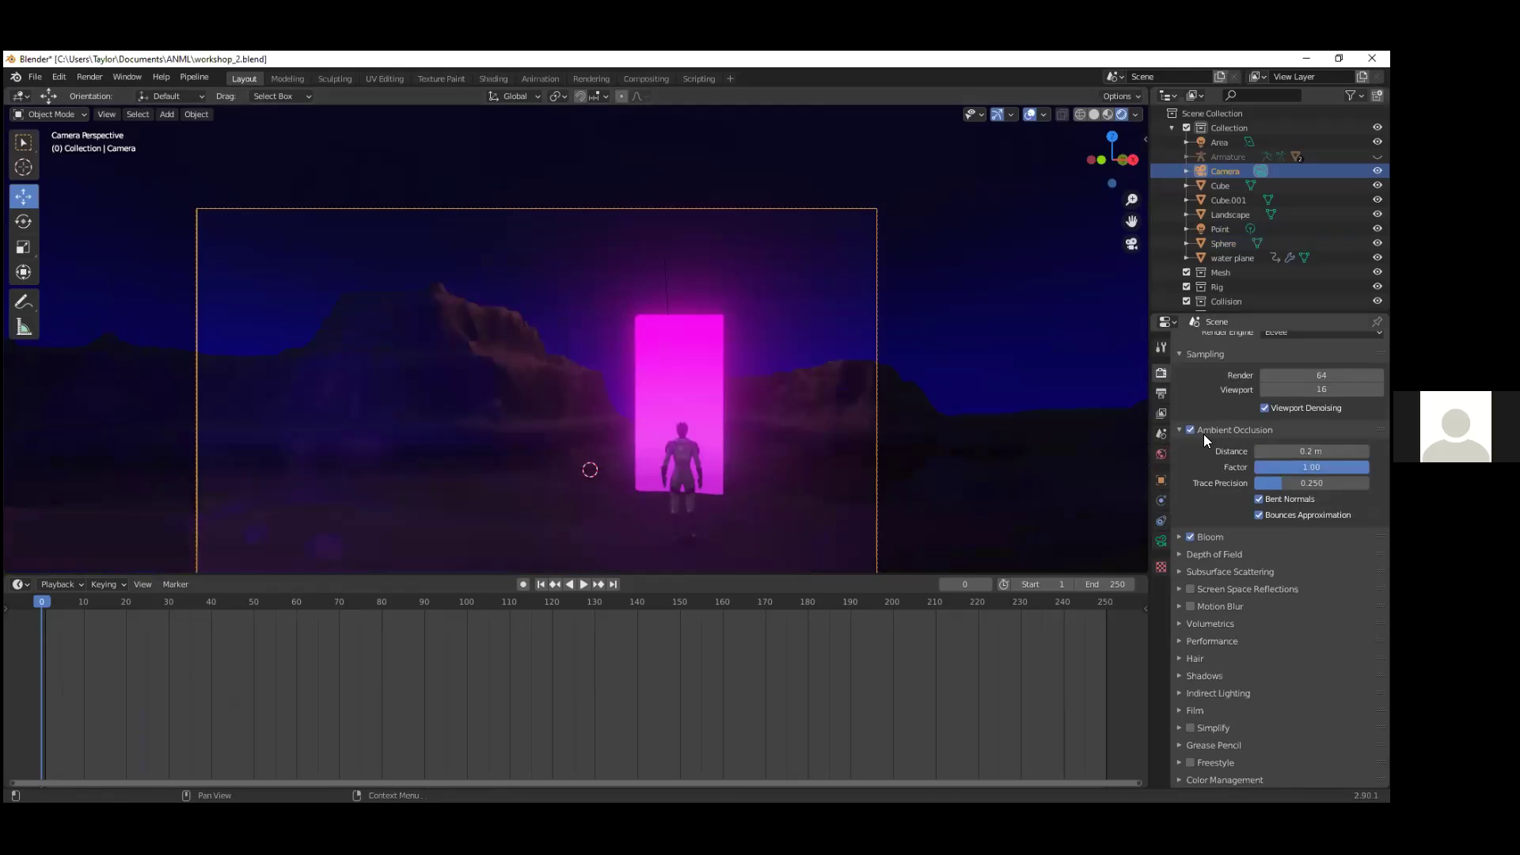
click(1189, 429)
click(1189, 428)
Step: Enable Screen Space Reflections and check the water reflections at frame 237 along with the reflection options
click(1190, 588)
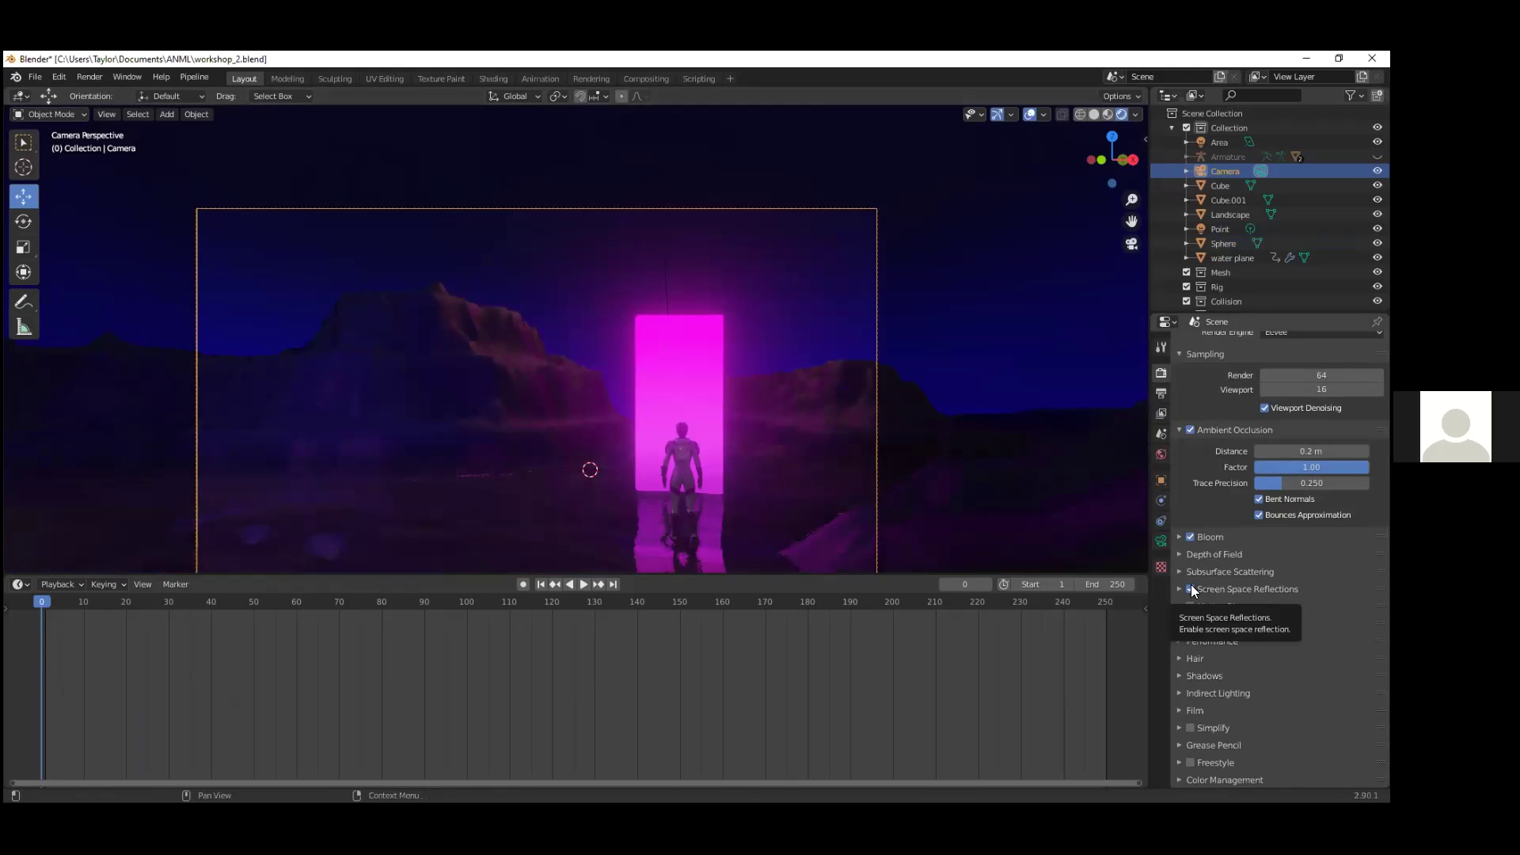
click(1192, 589)
click(1192, 589)
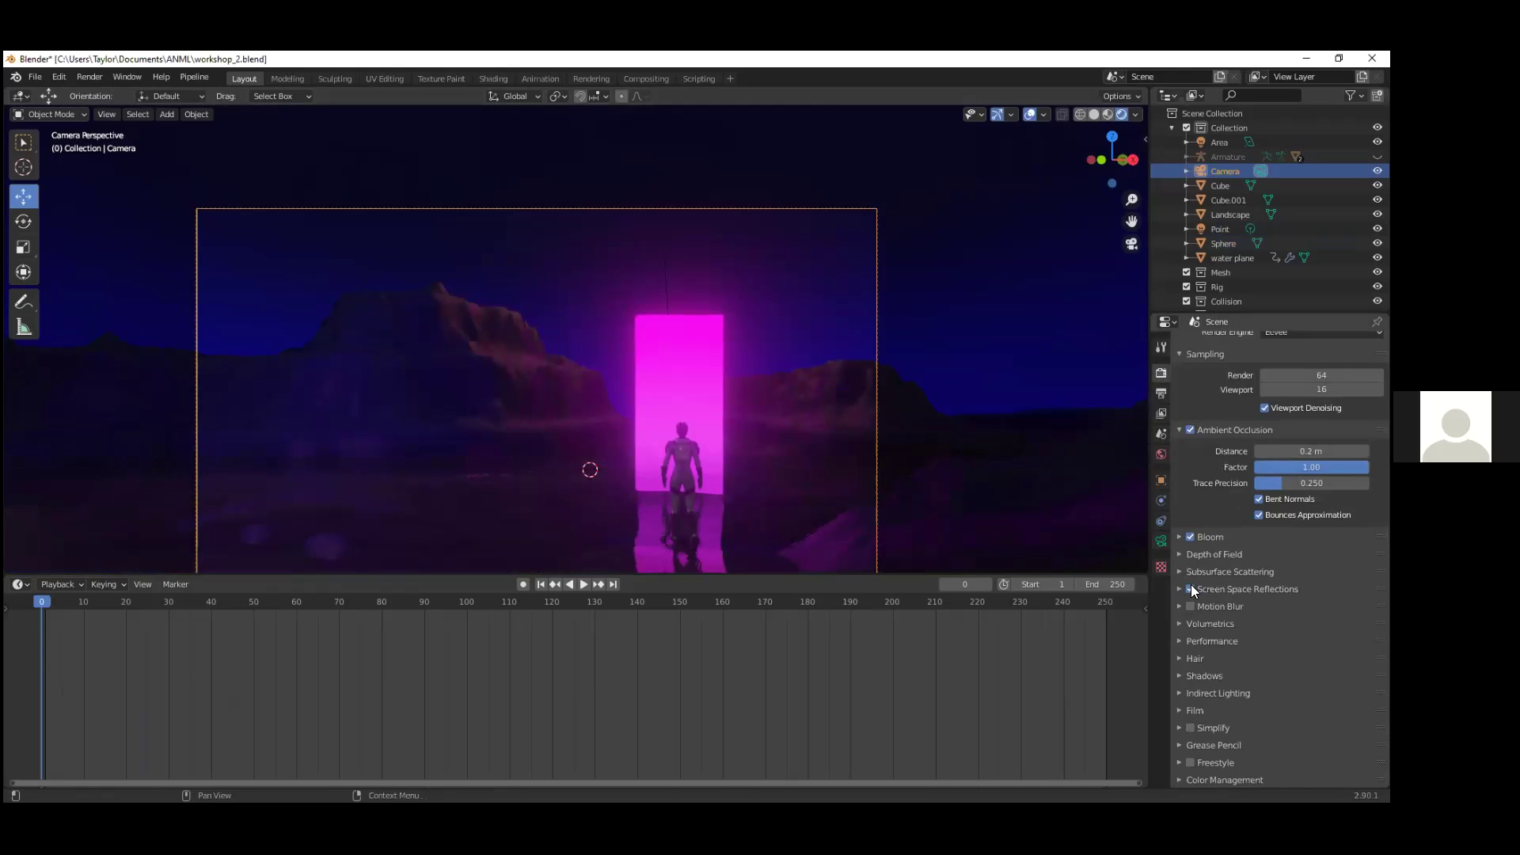
drag(37, 602, 1050, 641)
scroll(763, 409, down, 3)
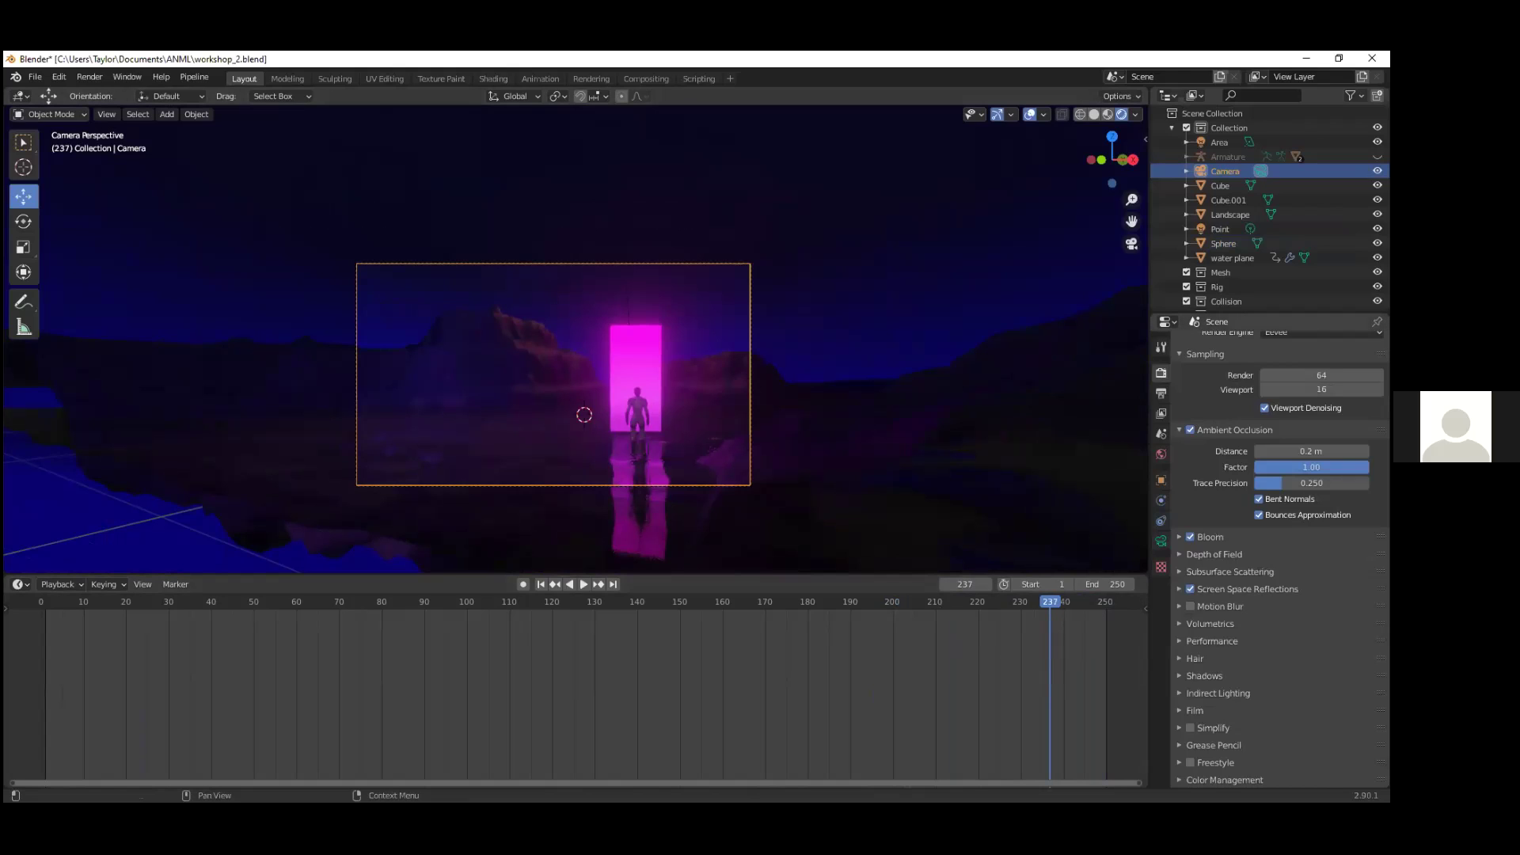
click(1179, 588)
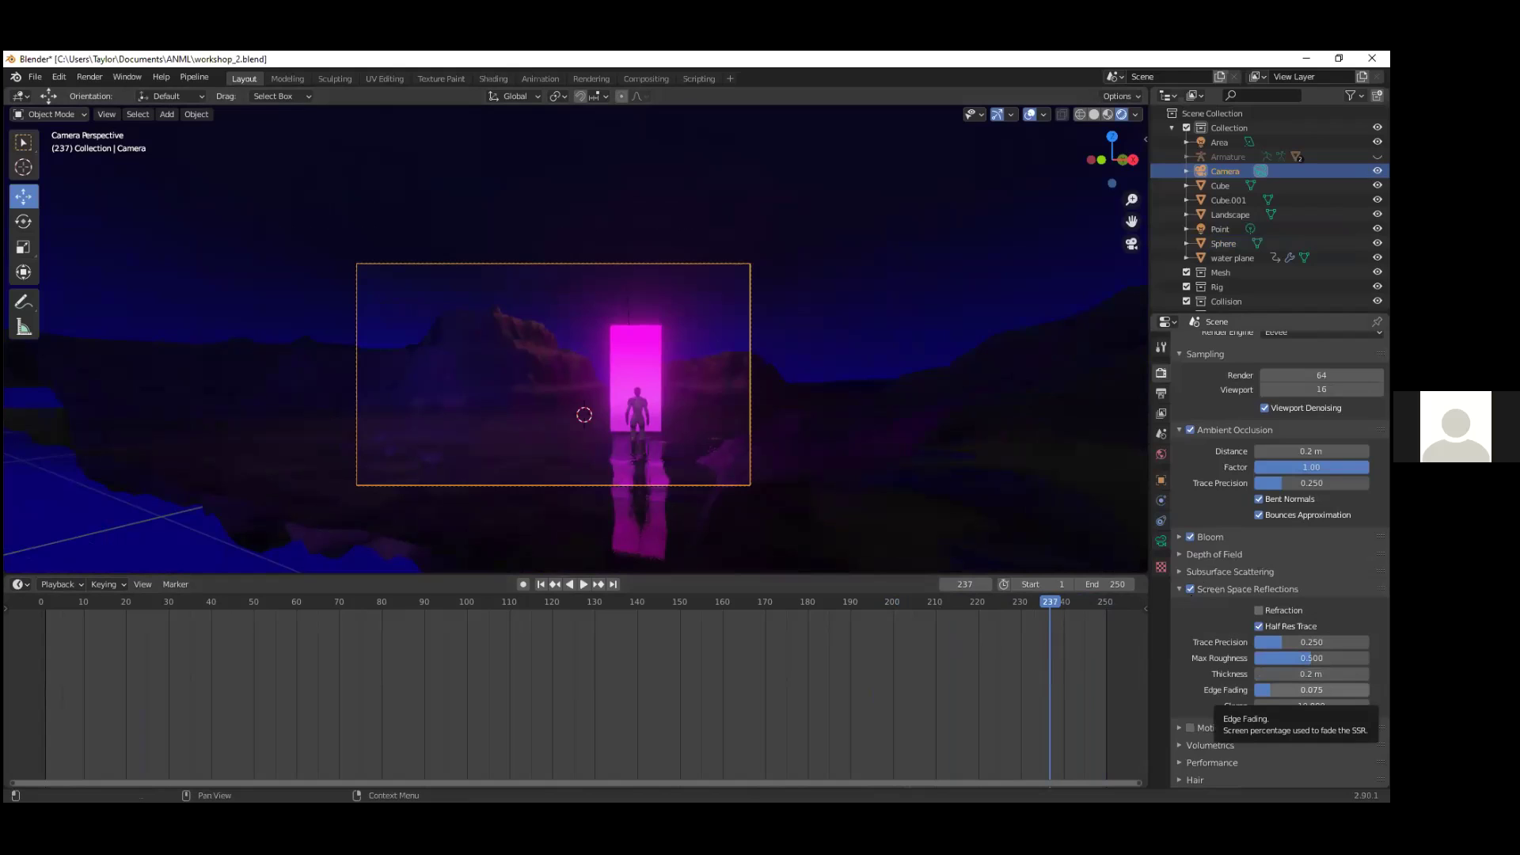
click(1179, 589)
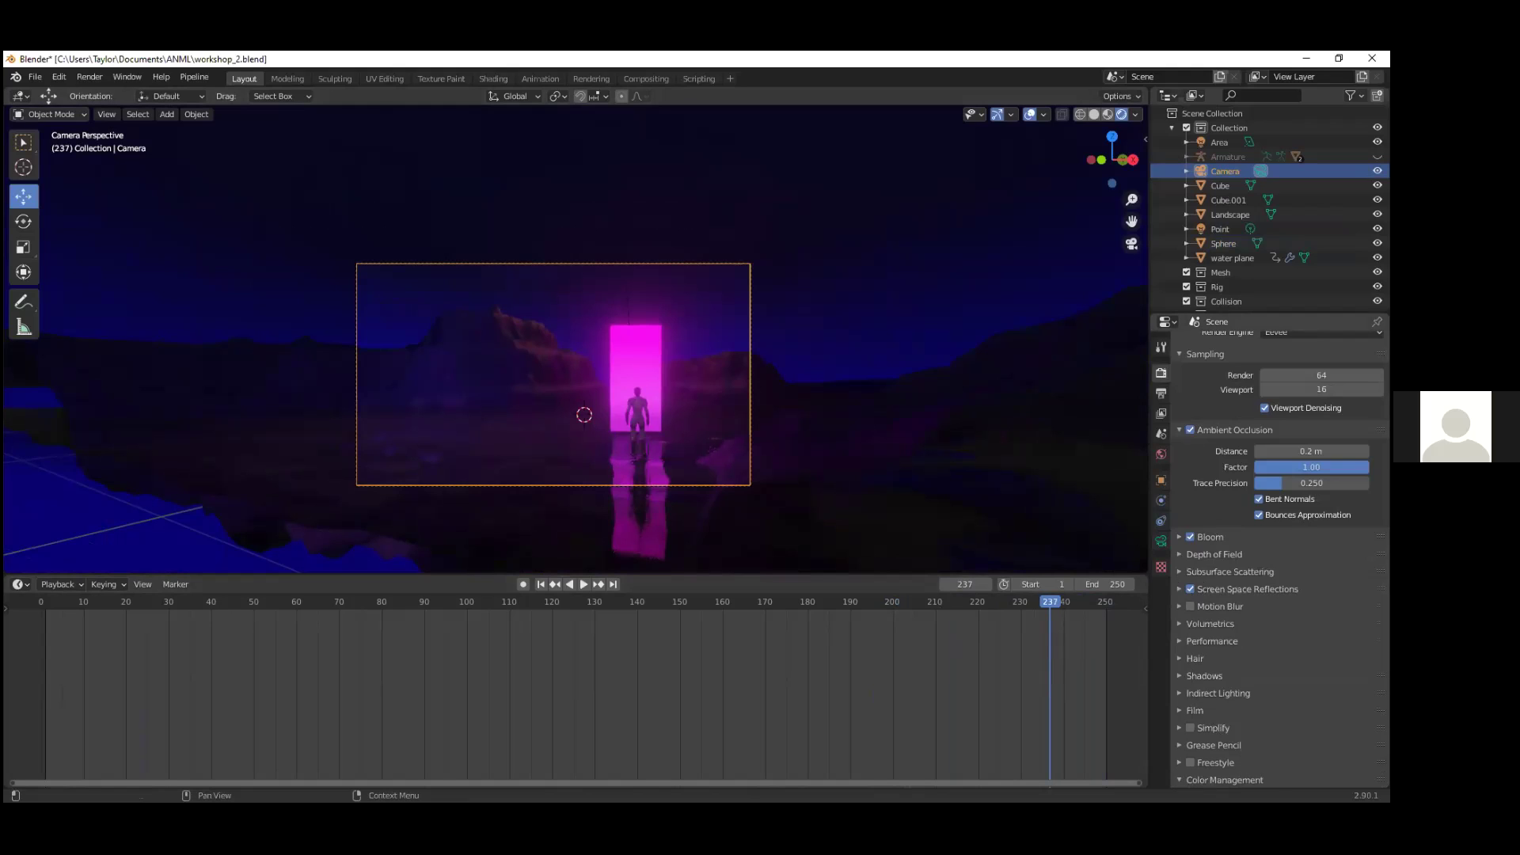
Step: Set the colour management look to Medium High Contrast and save the file
click(1178, 777)
scroll(1267, 633, down, 4)
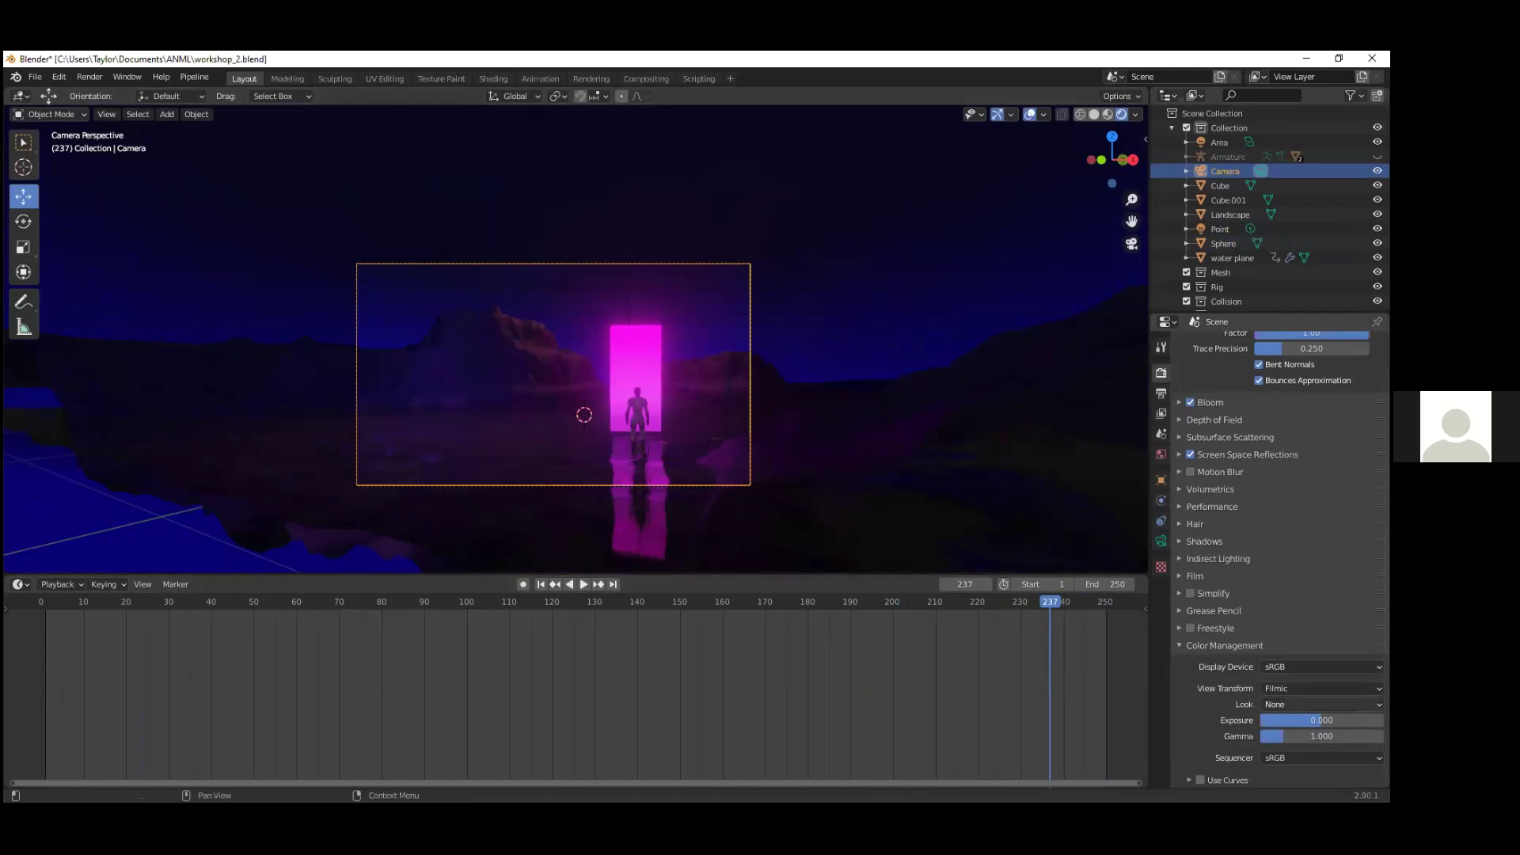
click(1320, 704)
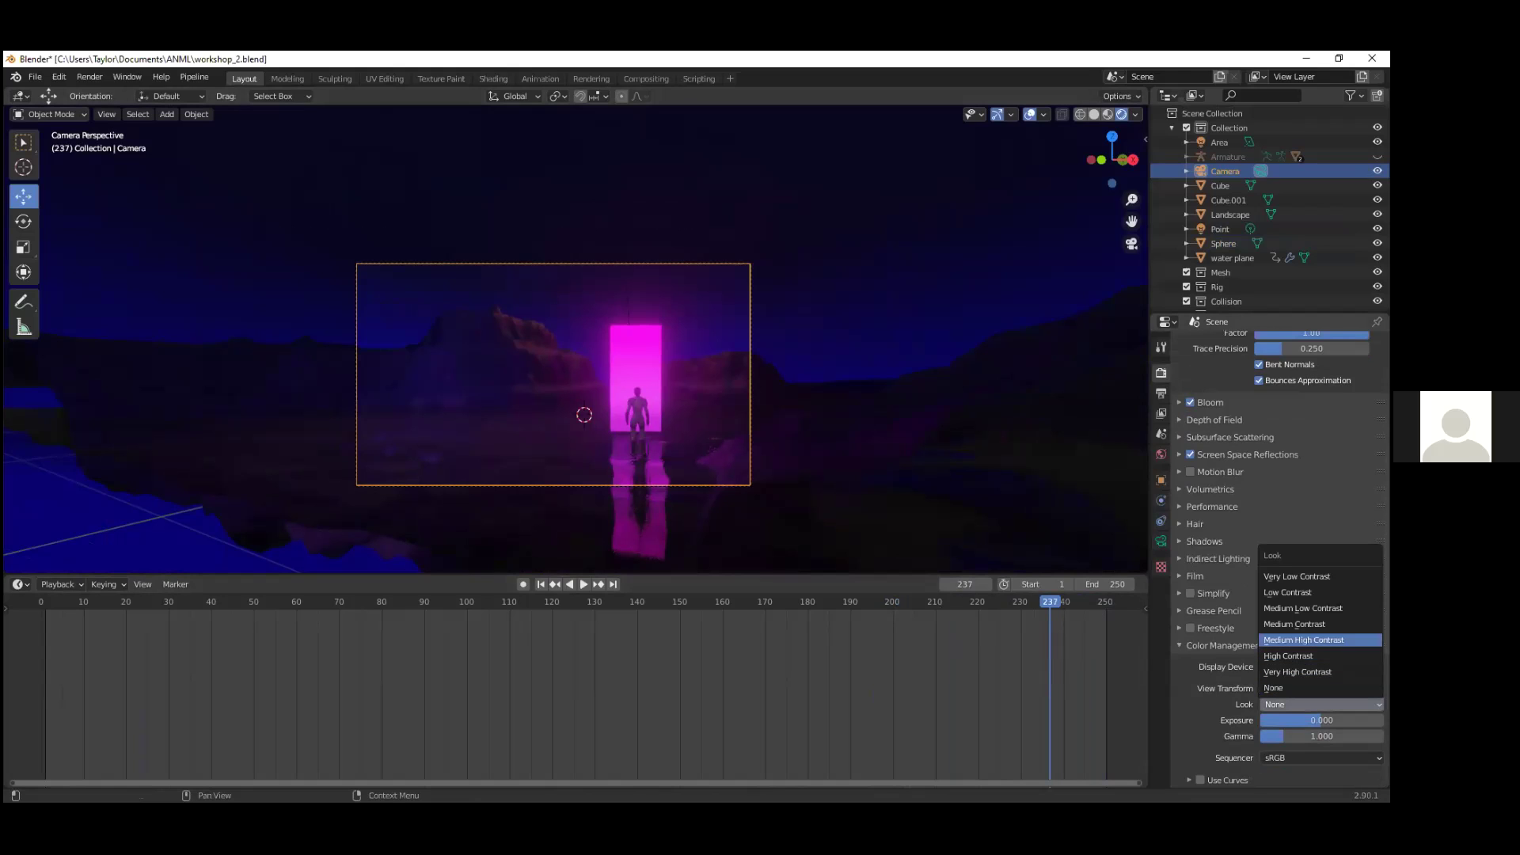
key(Return)
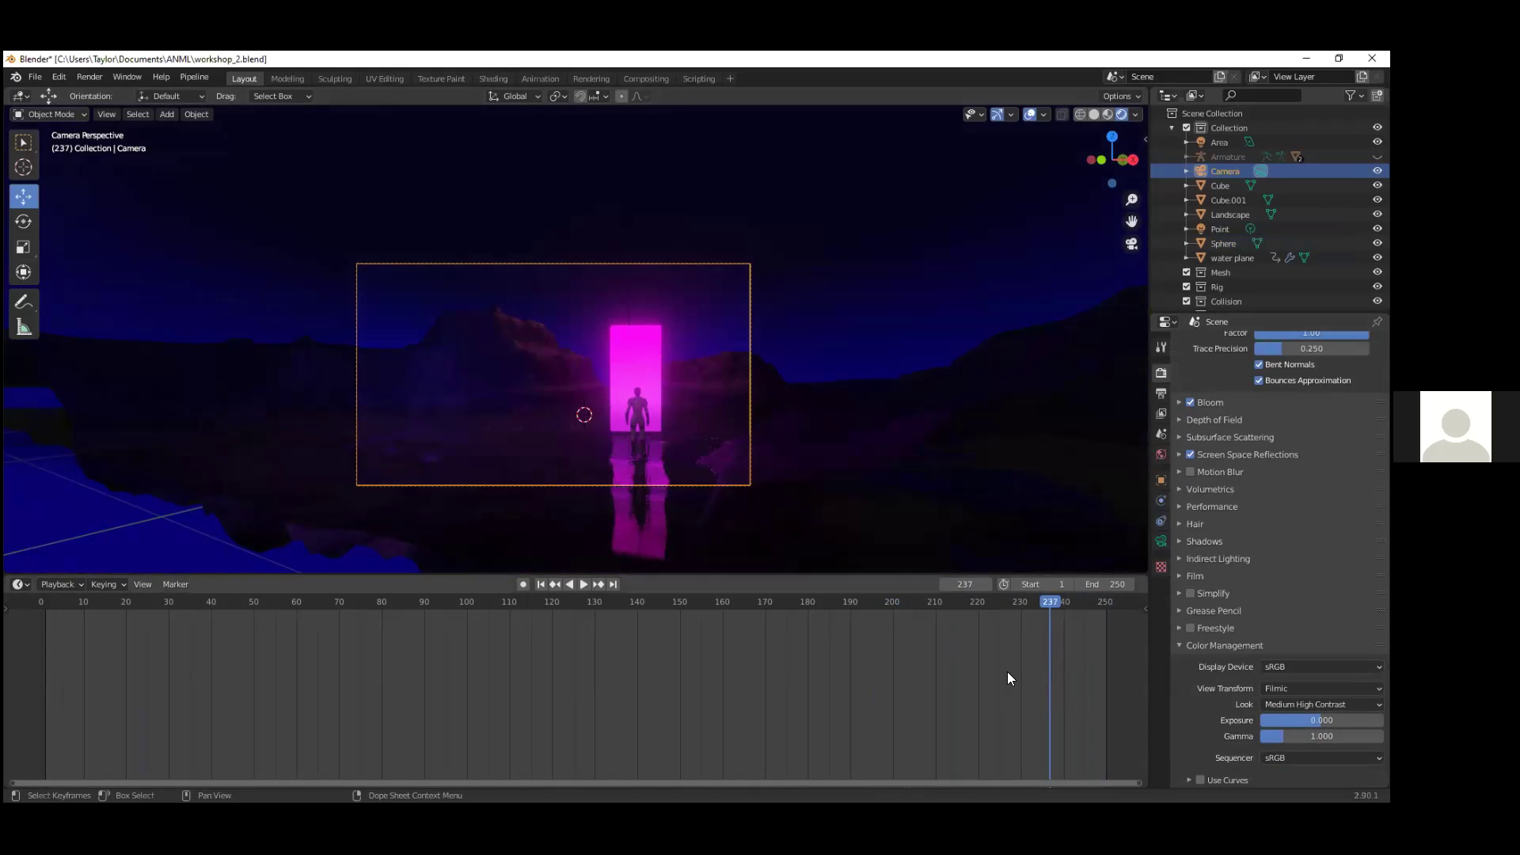
key(ctrl+s)
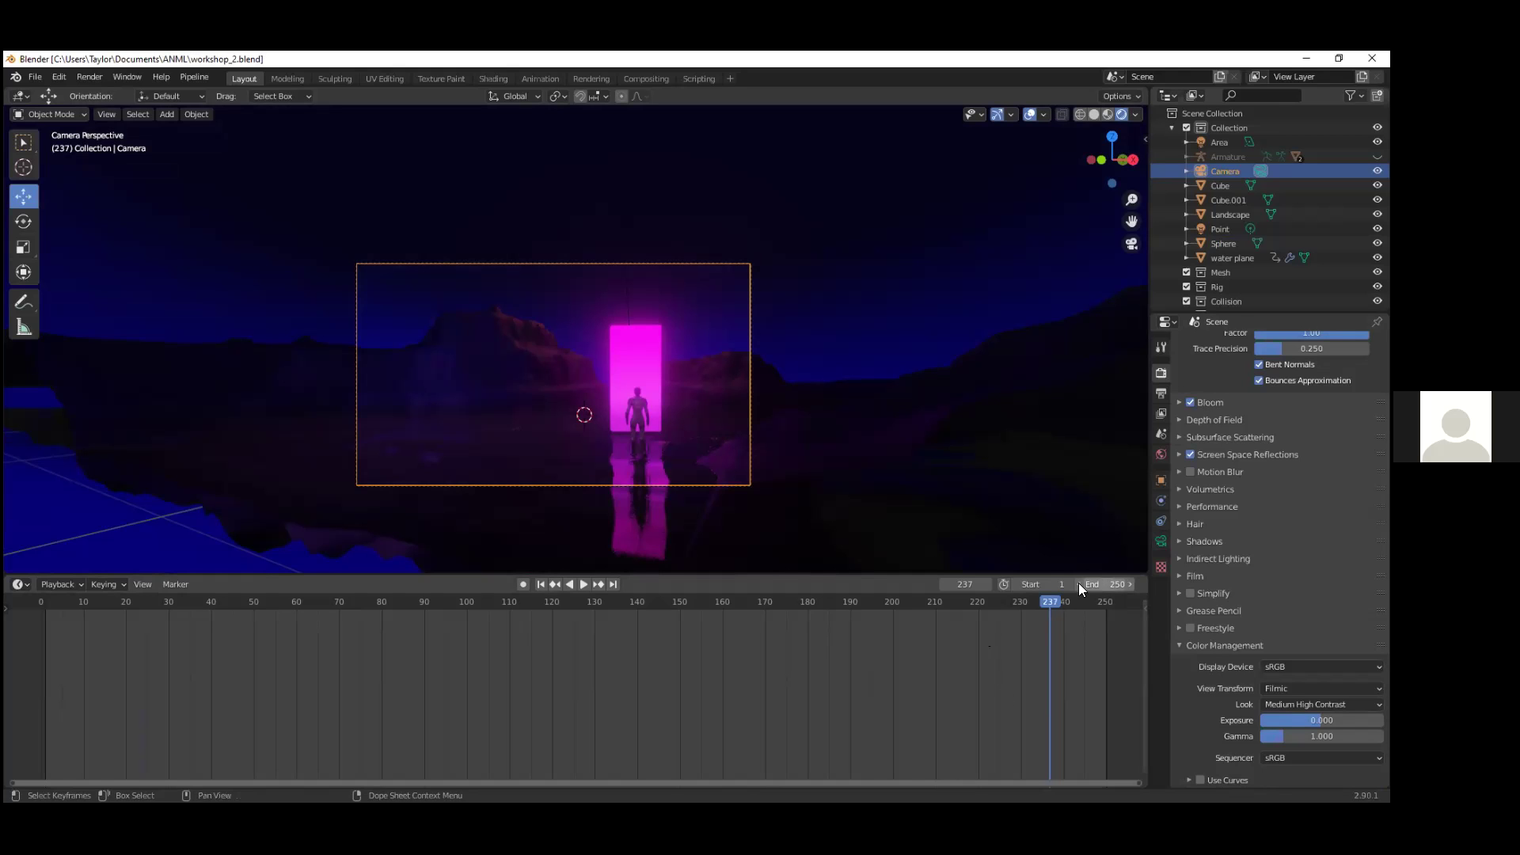
Step: Advance the animation to frame 250, select the portal cube and show its Portal material nodes in the Shading workspace
key(space)
drag(1051, 604, 1105, 652)
click(641, 349)
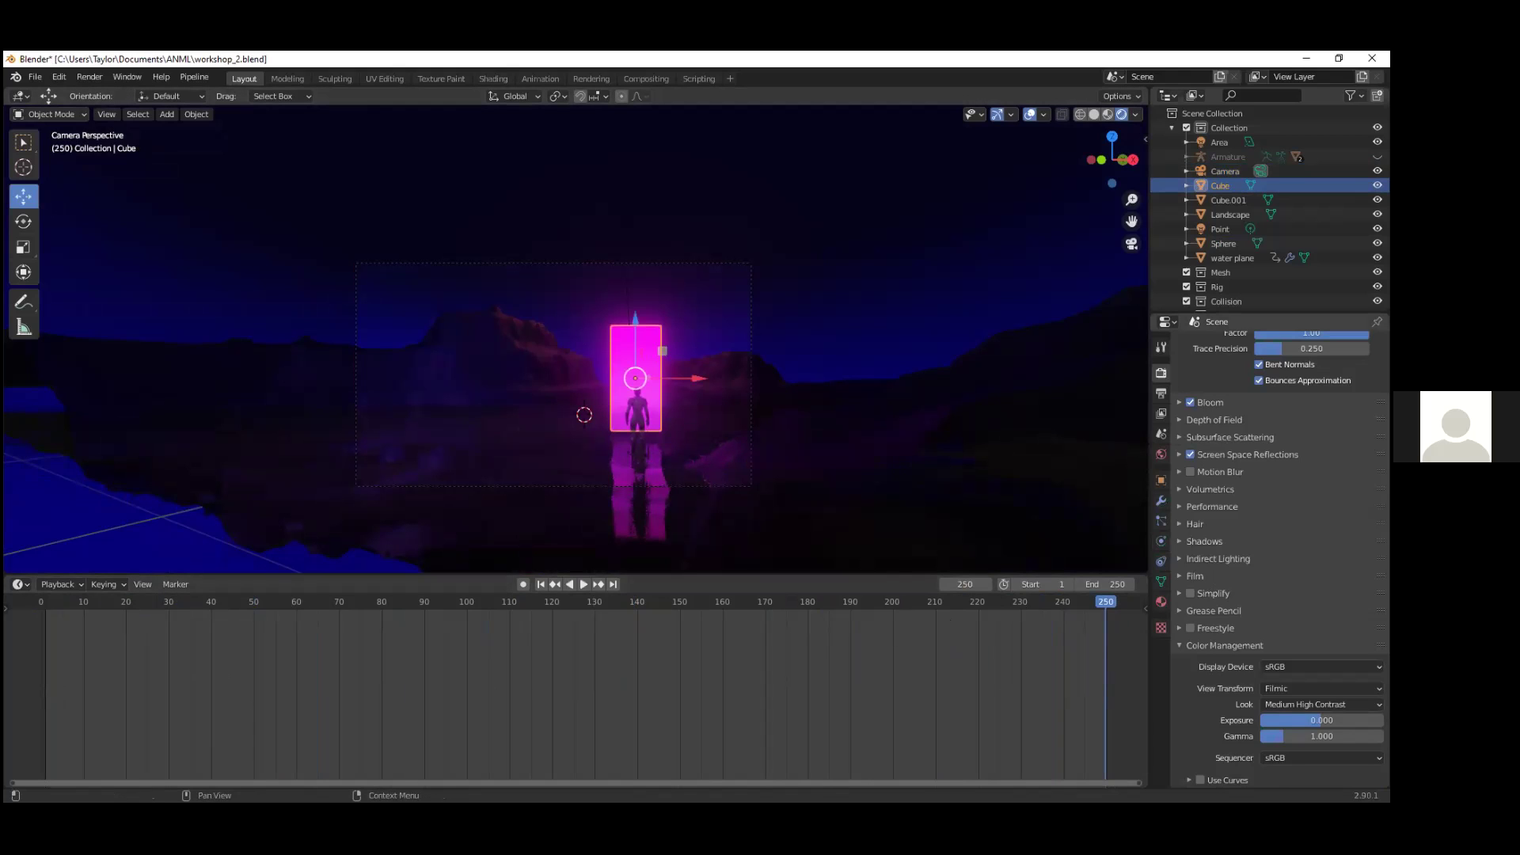
scroll(980, 443, up, 3)
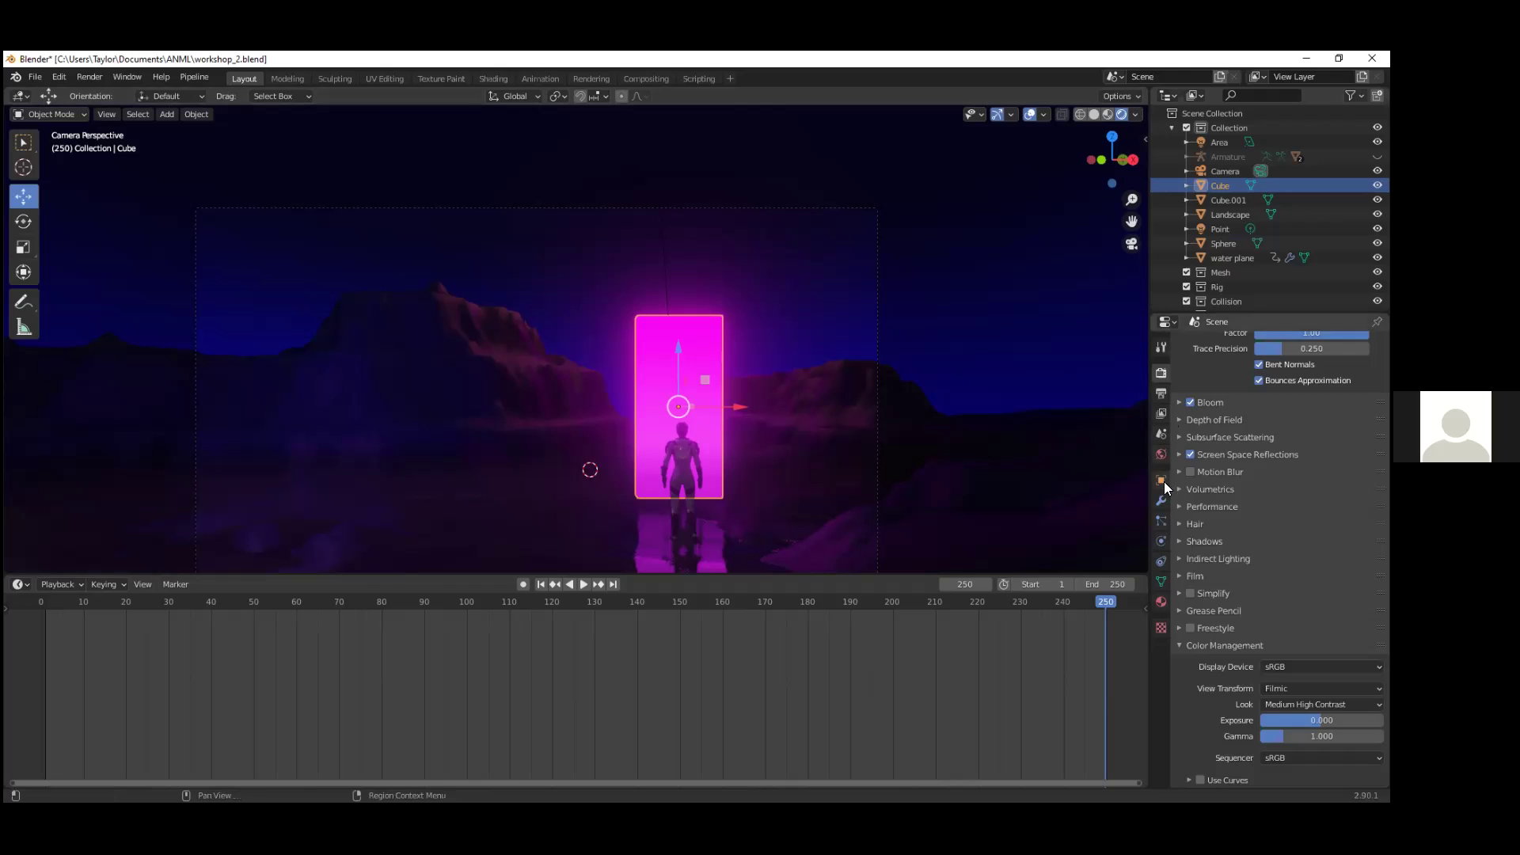
click(1161, 602)
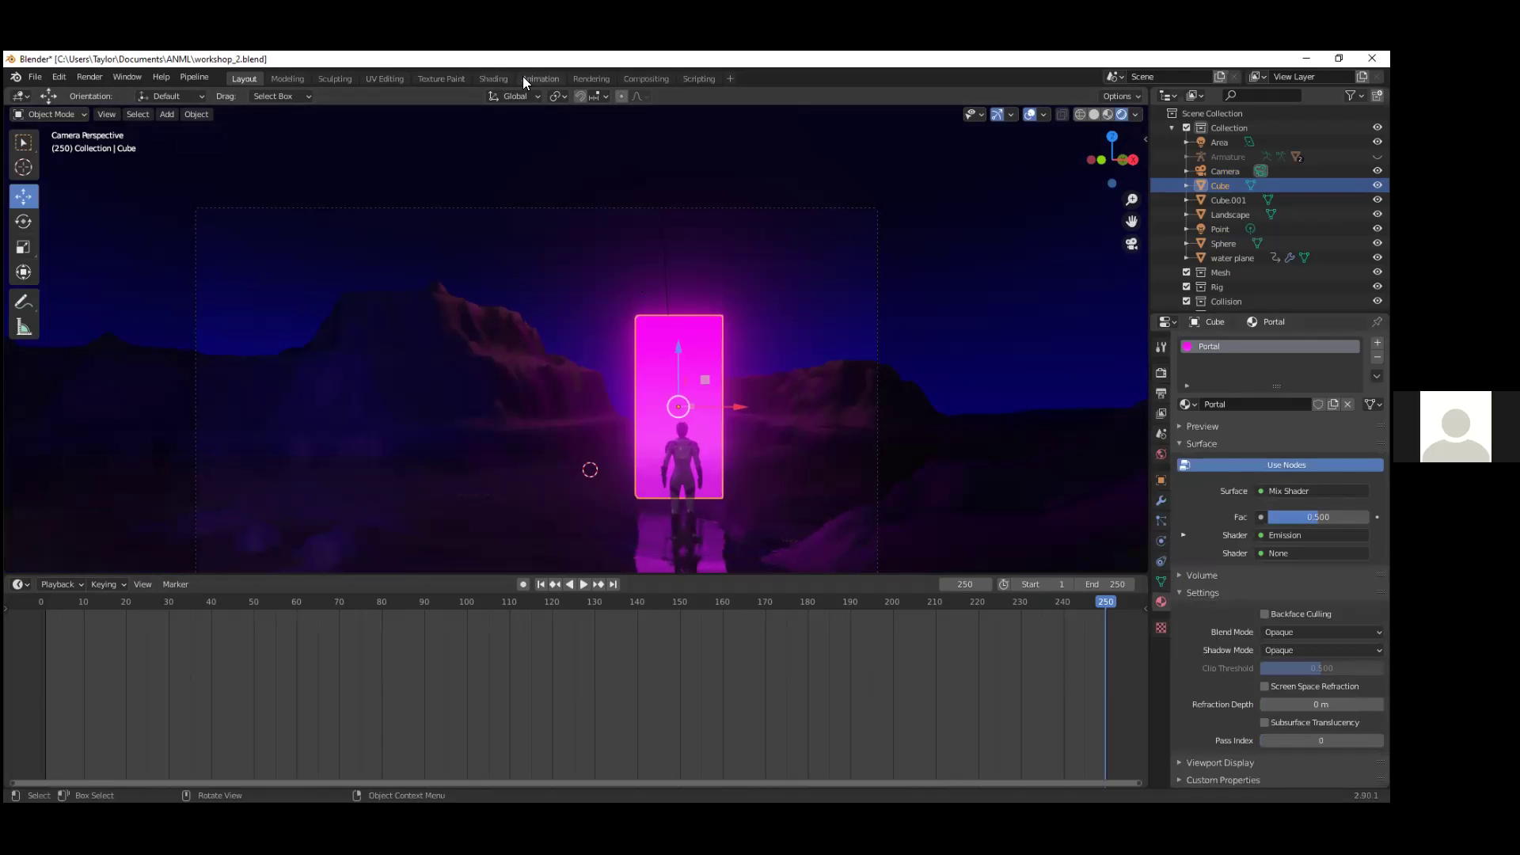
click(493, 79)
key(Home)
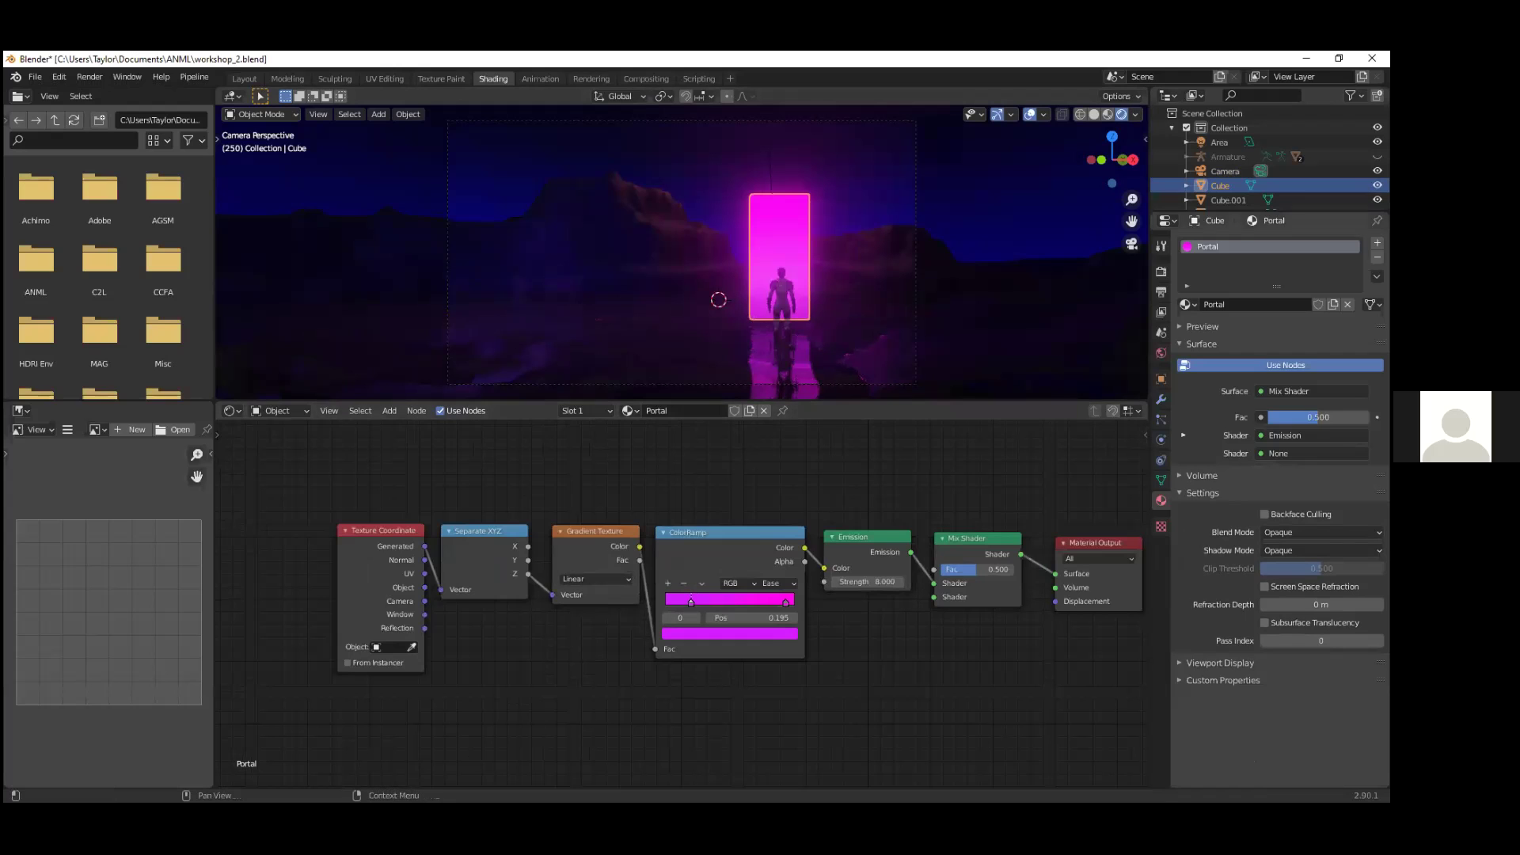
Step: Split the shader editor, turn the lower half into a Timeline and narrow the file browser column to widen the work area
drag(1147, 782, 255, 627)
click(303, 641)
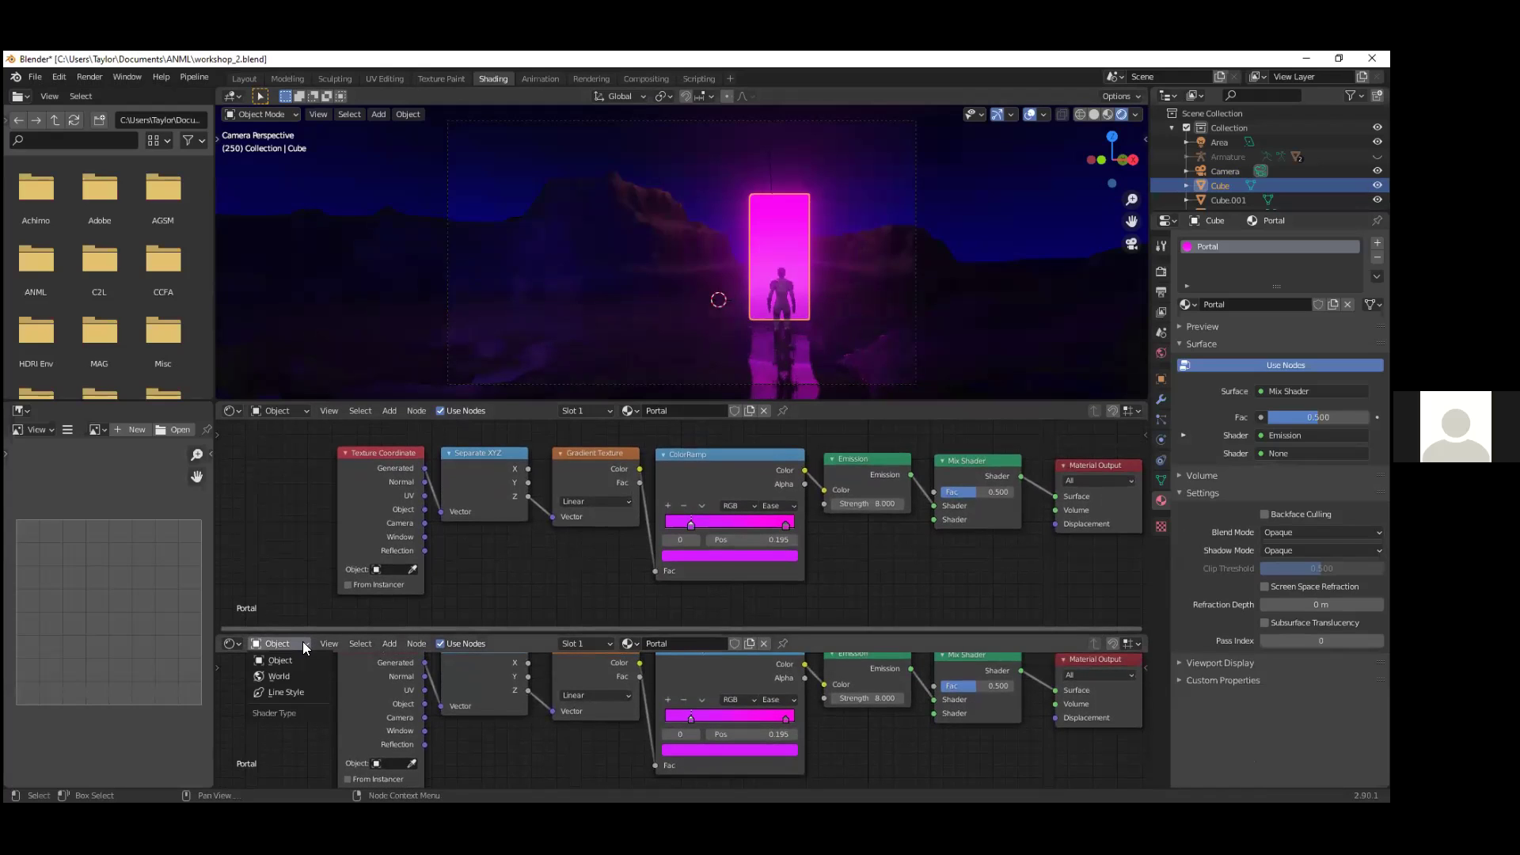
click(239, 643)
click(240, 644)
click(233, 643)
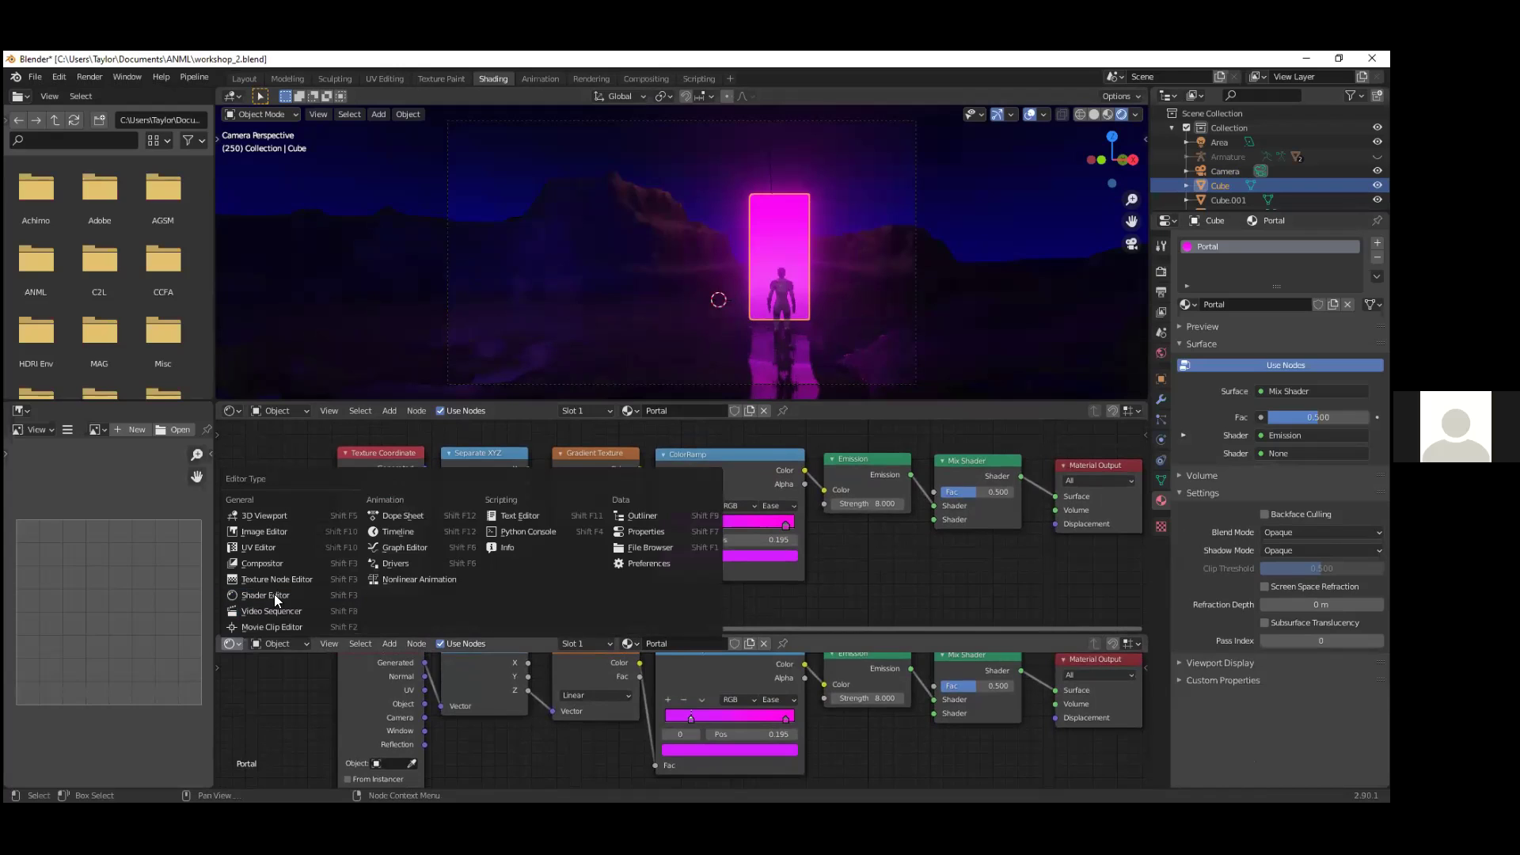
click(394, 533)
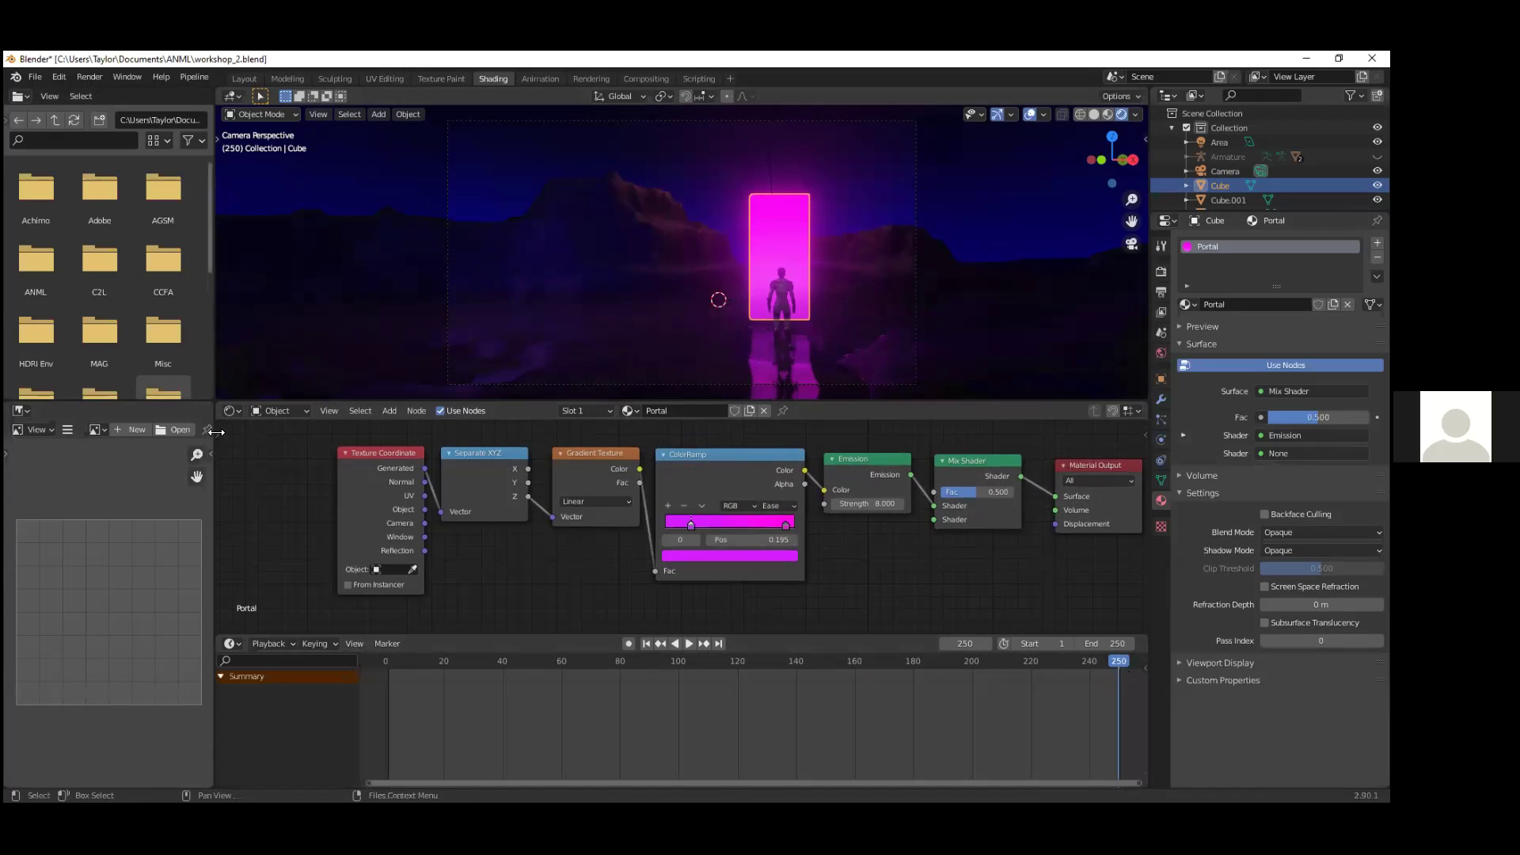
drag(213, 433, 84, 433)
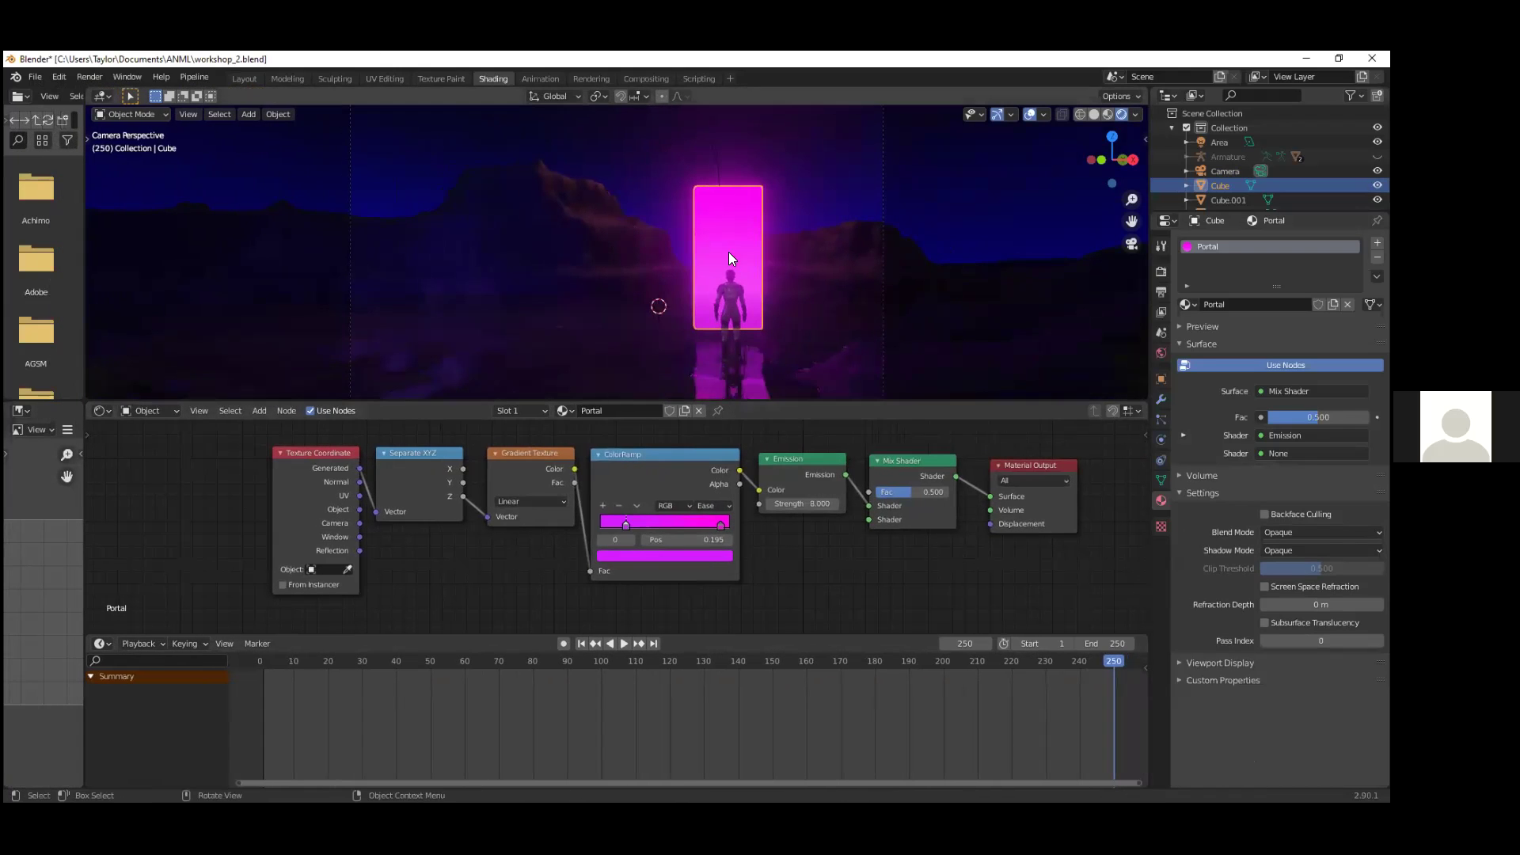
Step: Return to frame 1 and keyframe the Portal material's emission strength at 8
drag(1113, 668, 255, 686)
key(space)
click(263, 662)
key(space)
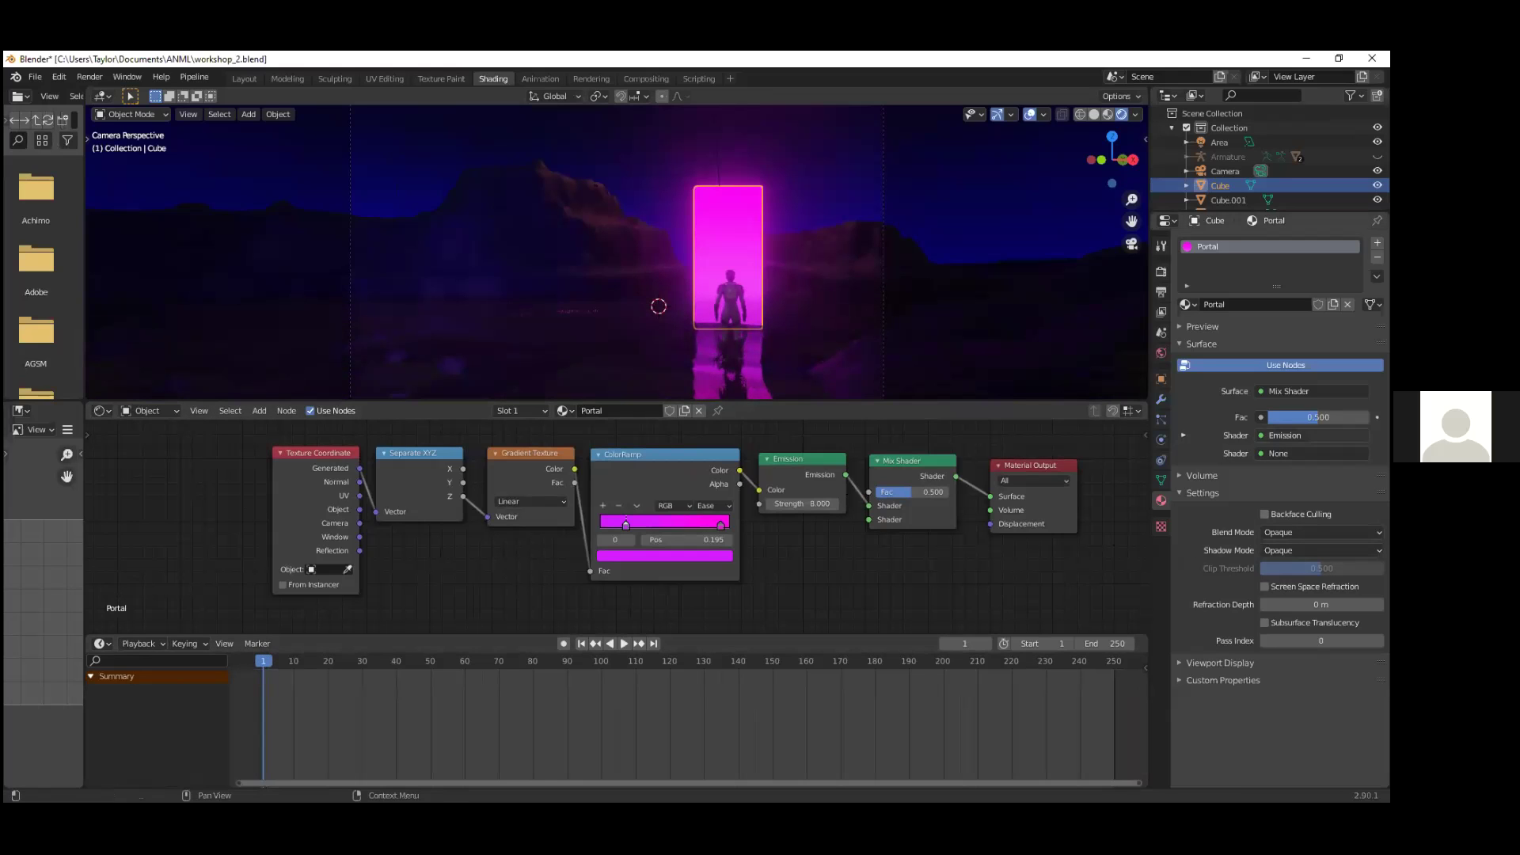
click(1184, 436)
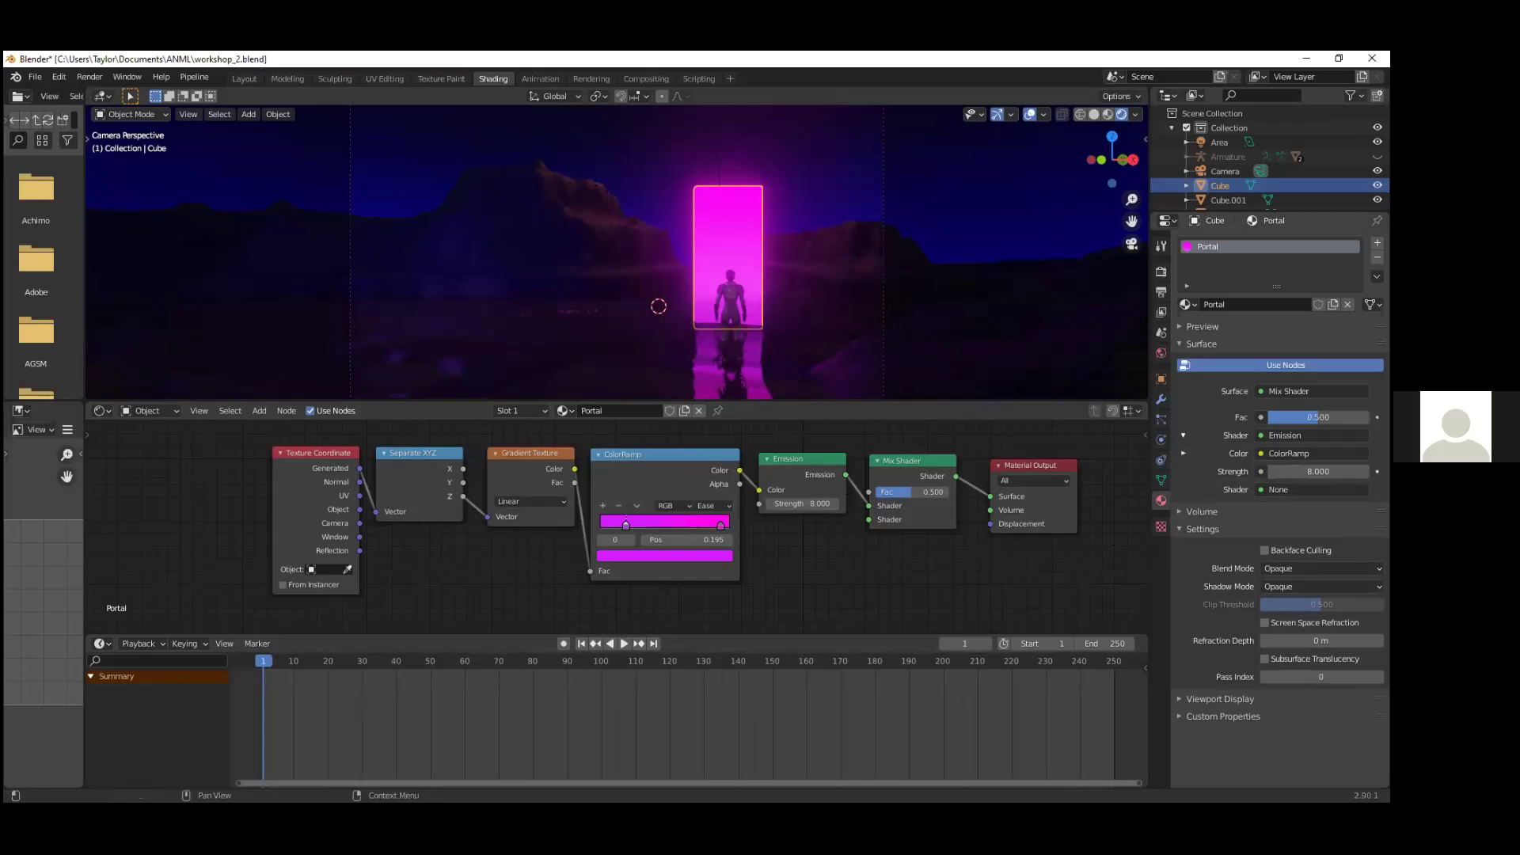
click(1376, 471)
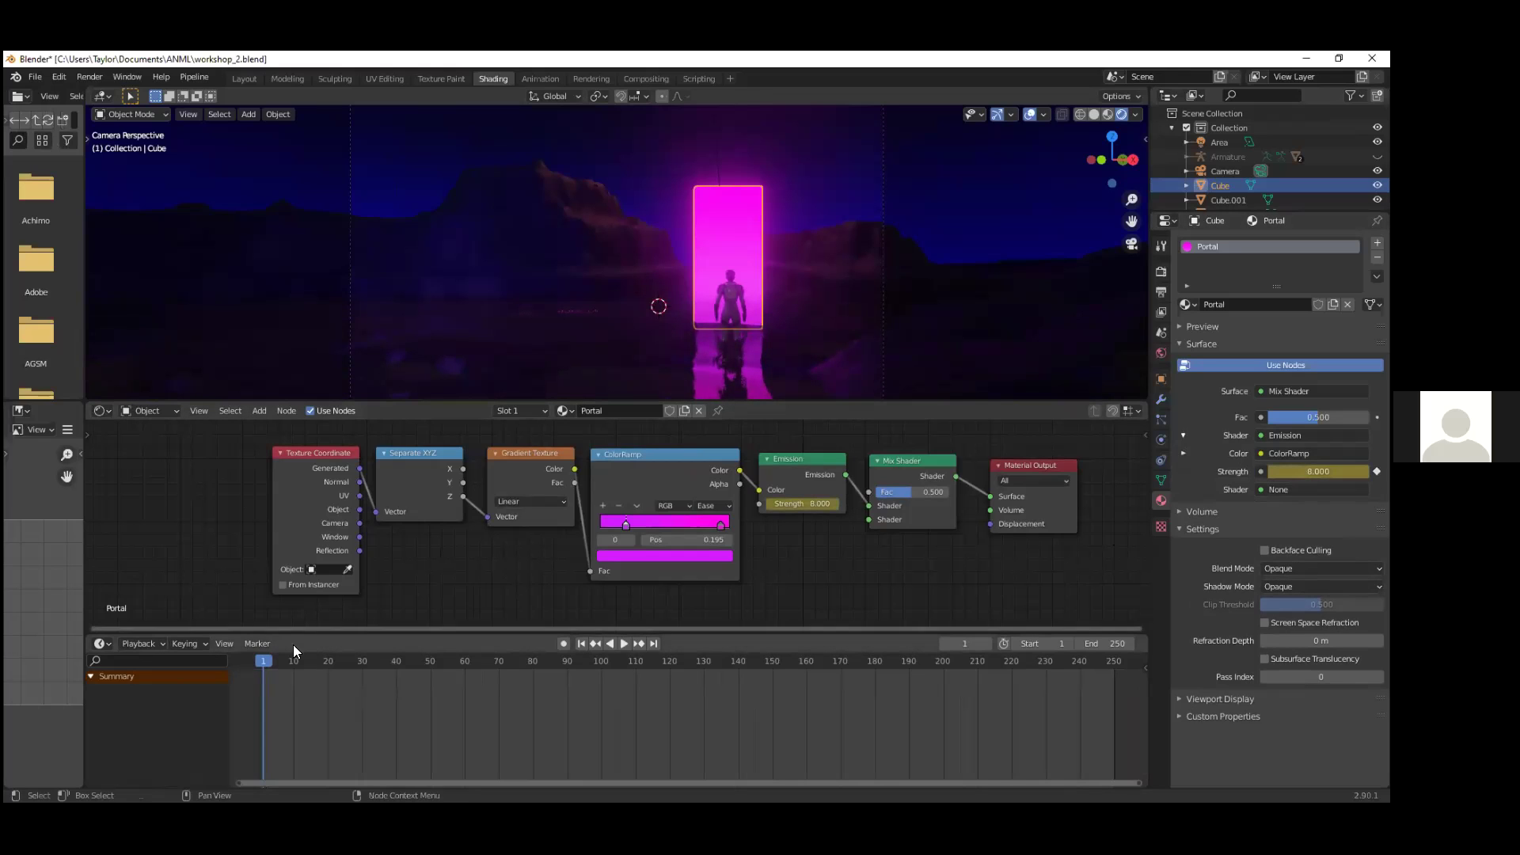
Step: Move to frame 30 and keyframe the Portal material's emission strength at 20
key(space)
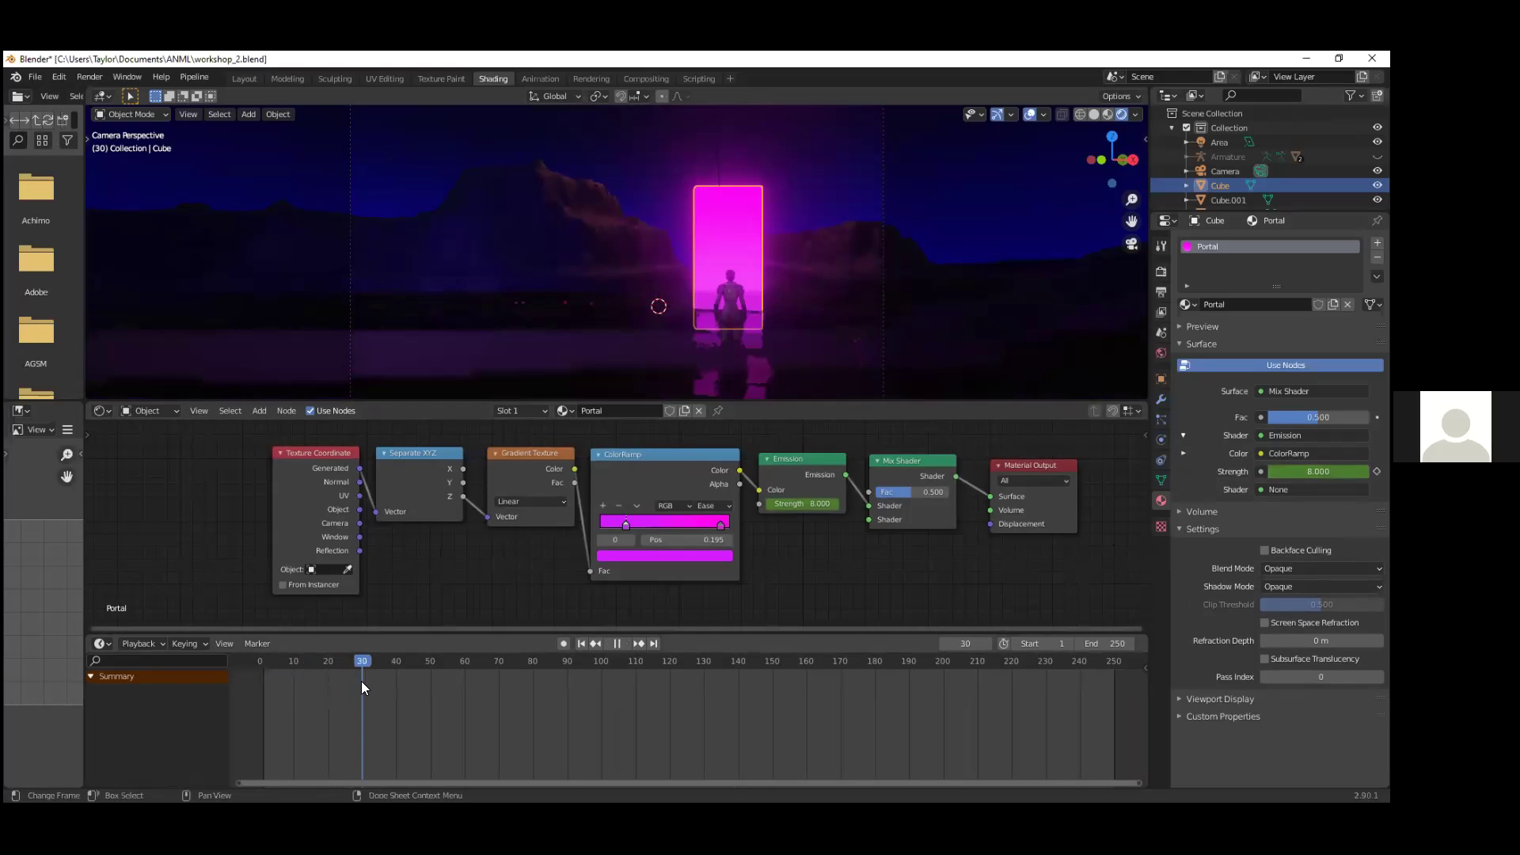
key(space)
double_click(1318, 471)
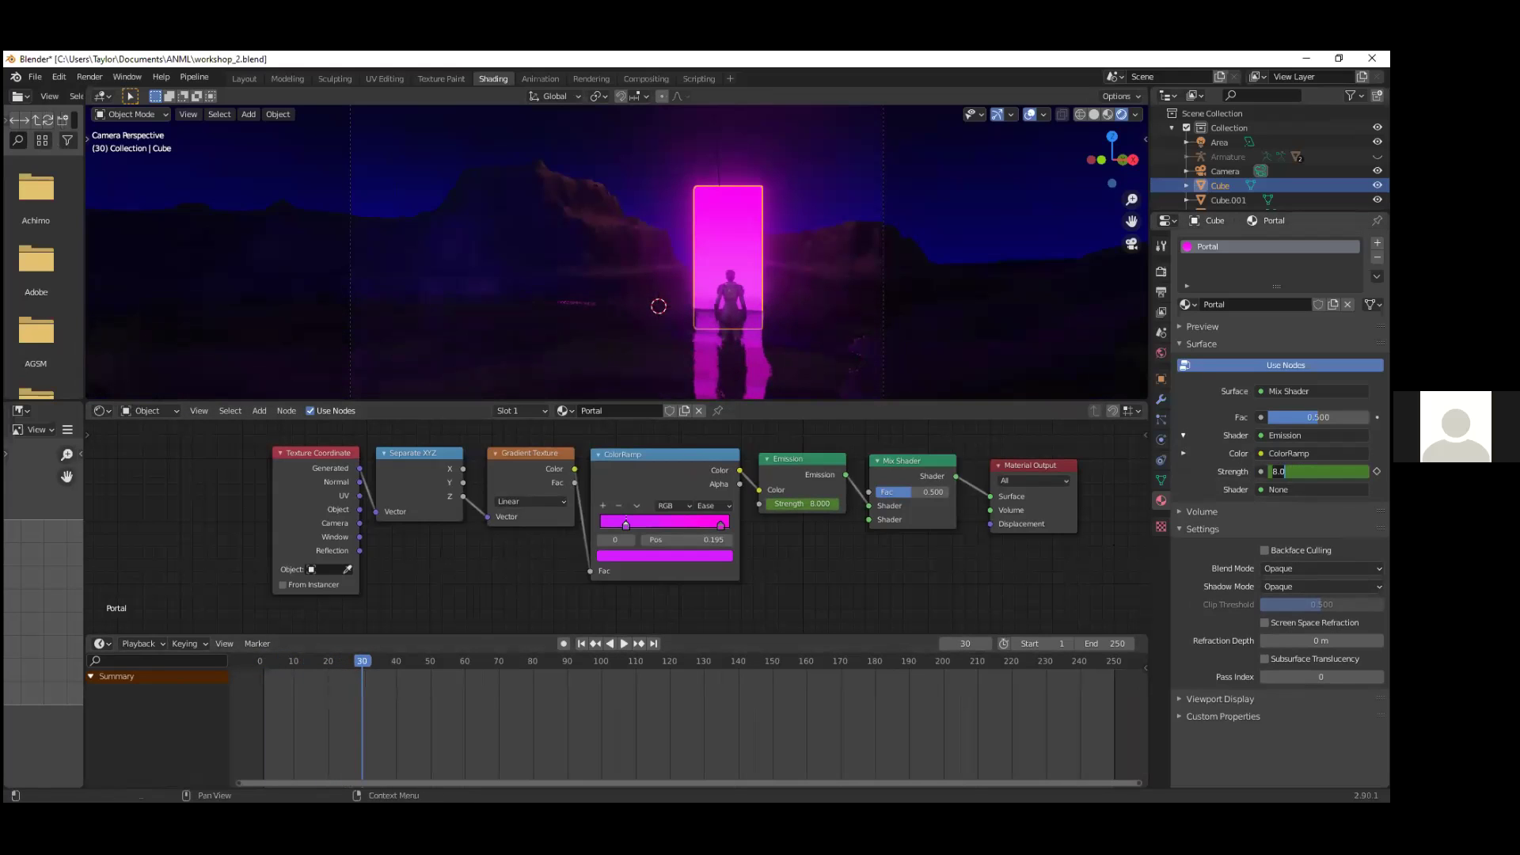
text(20)
key(Return)
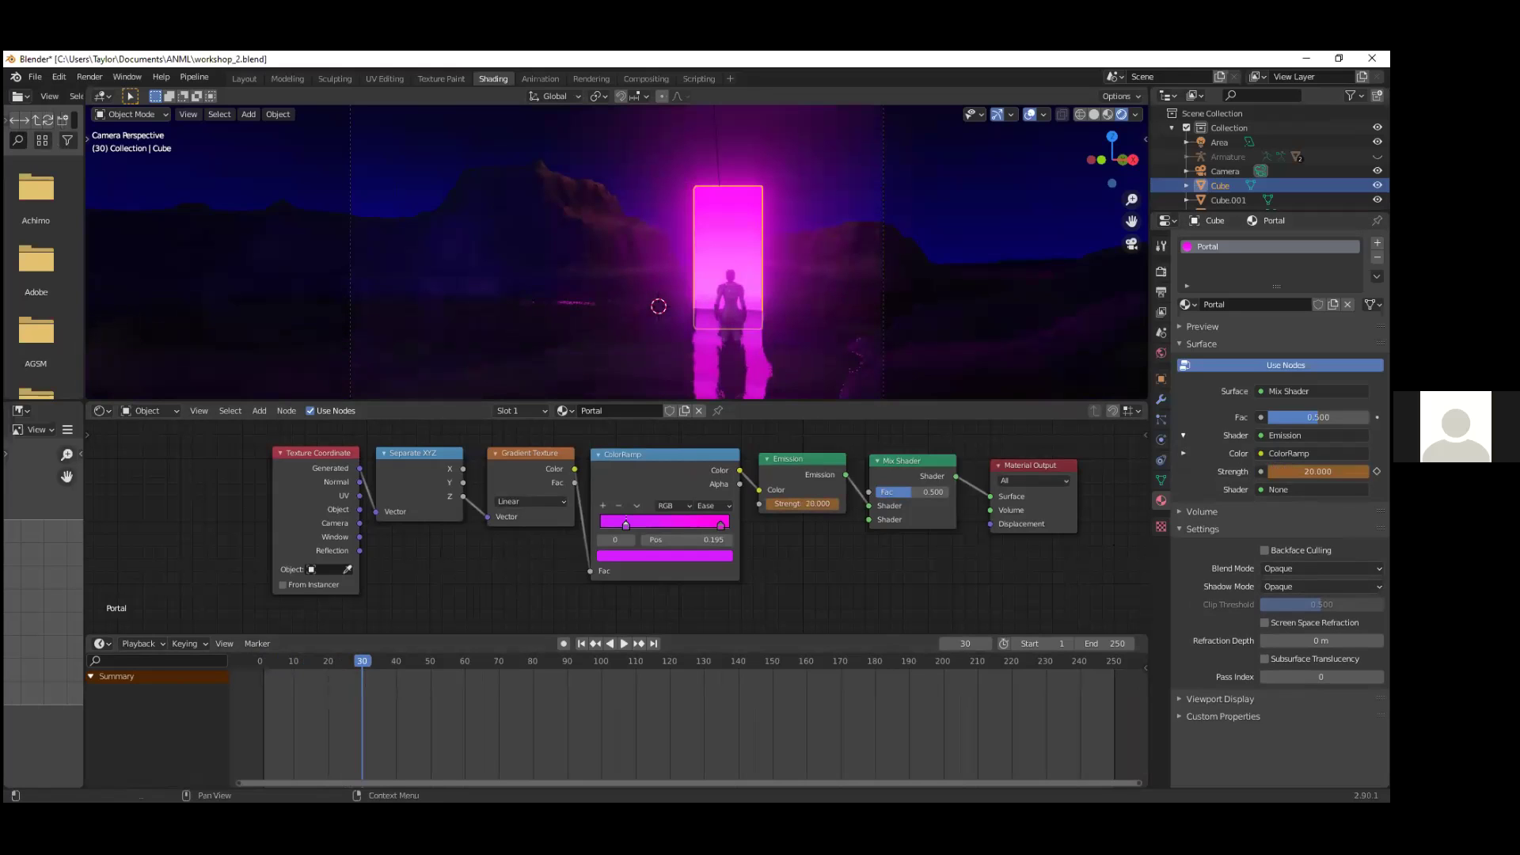
key(i)
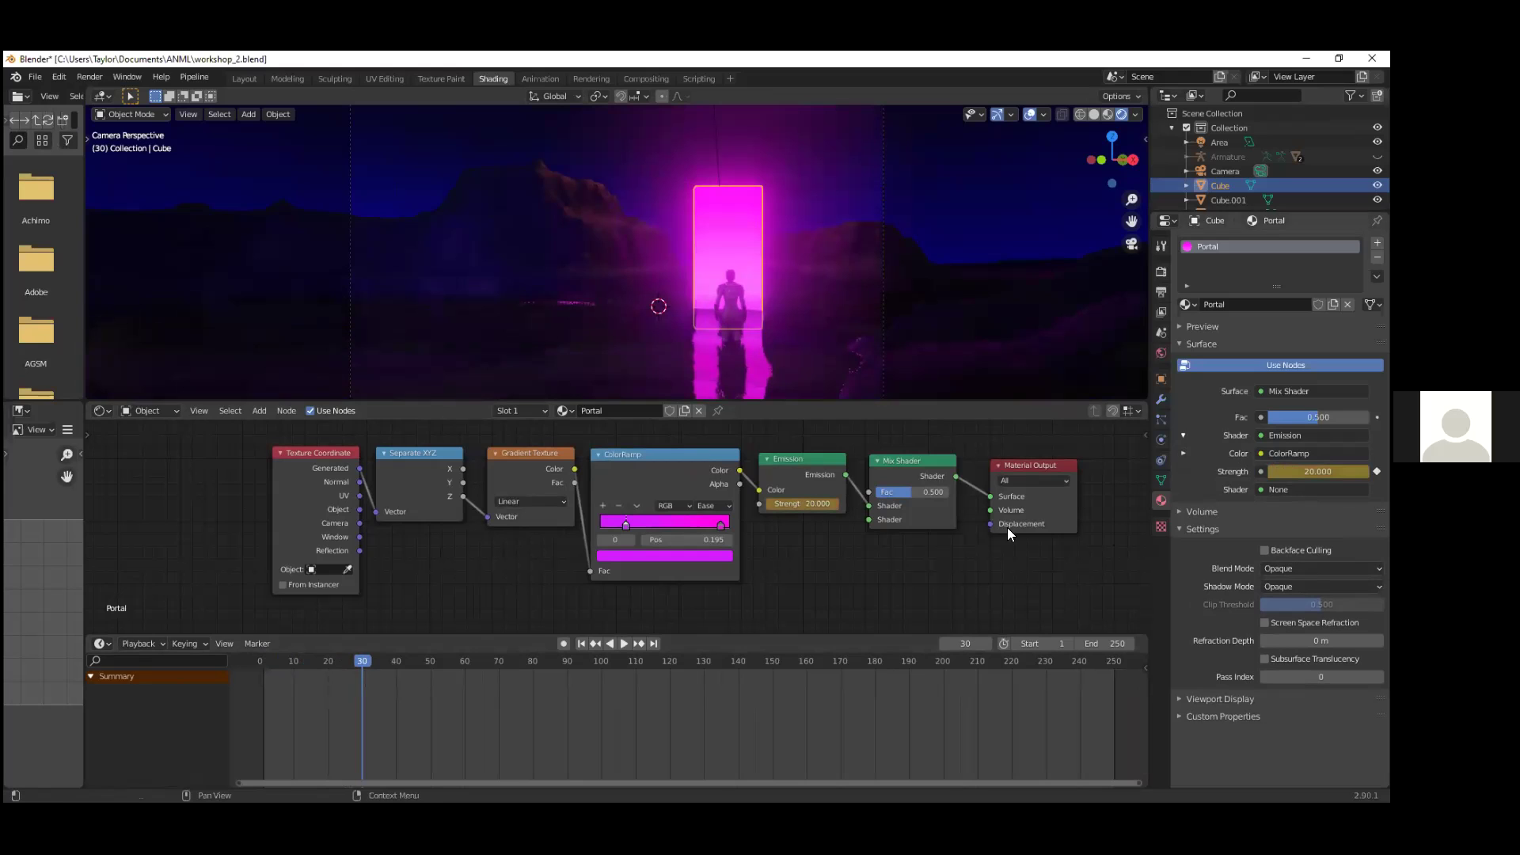
Step: Move to frame 60 and set the Portal material's emission strength to 15
drag(363, 665, 464, 681)
key(space)
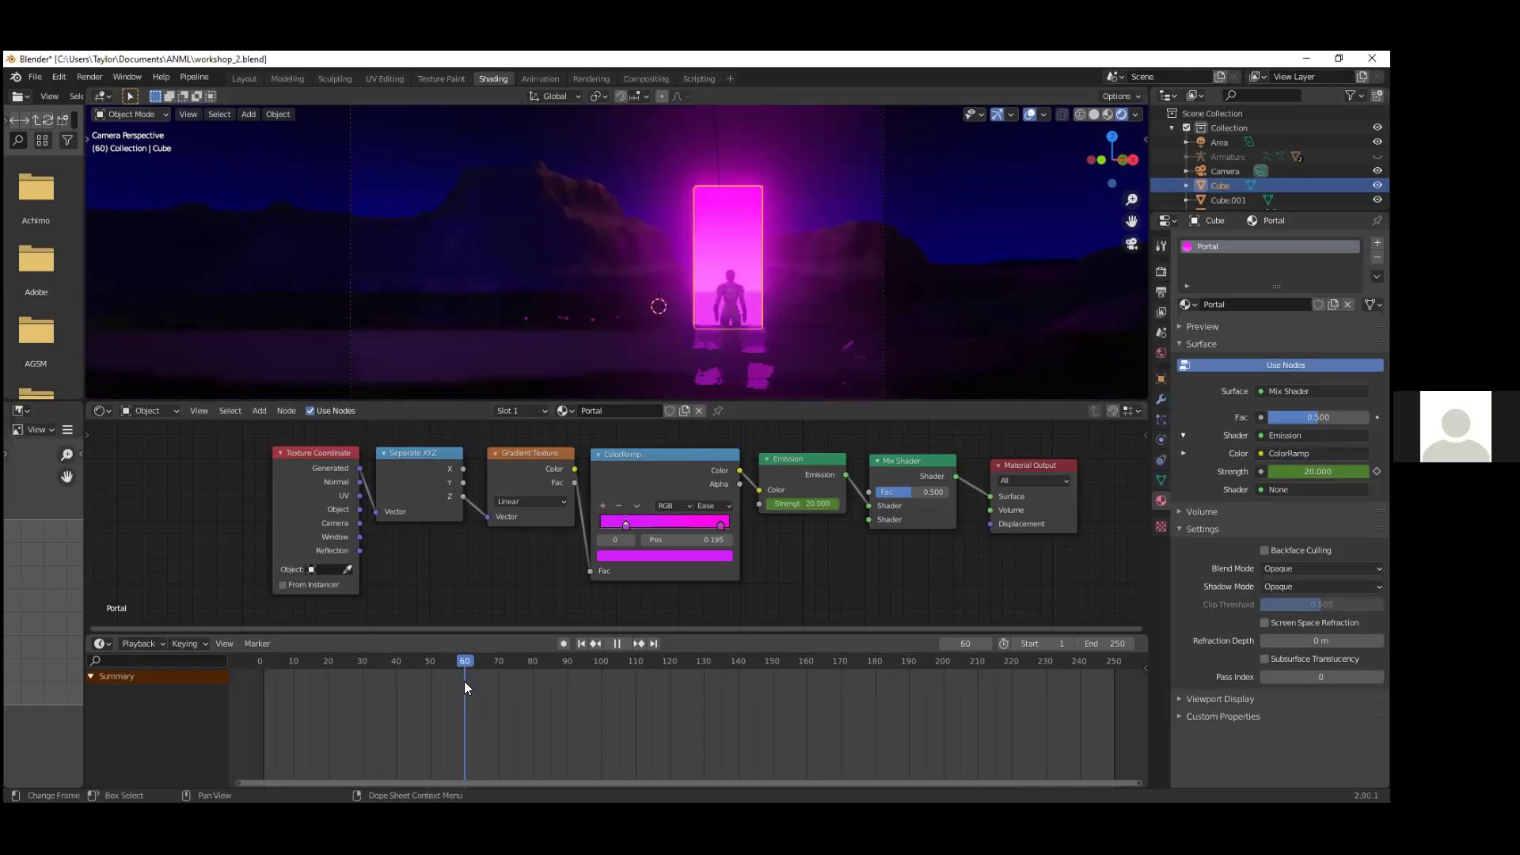
click(1318, 471)
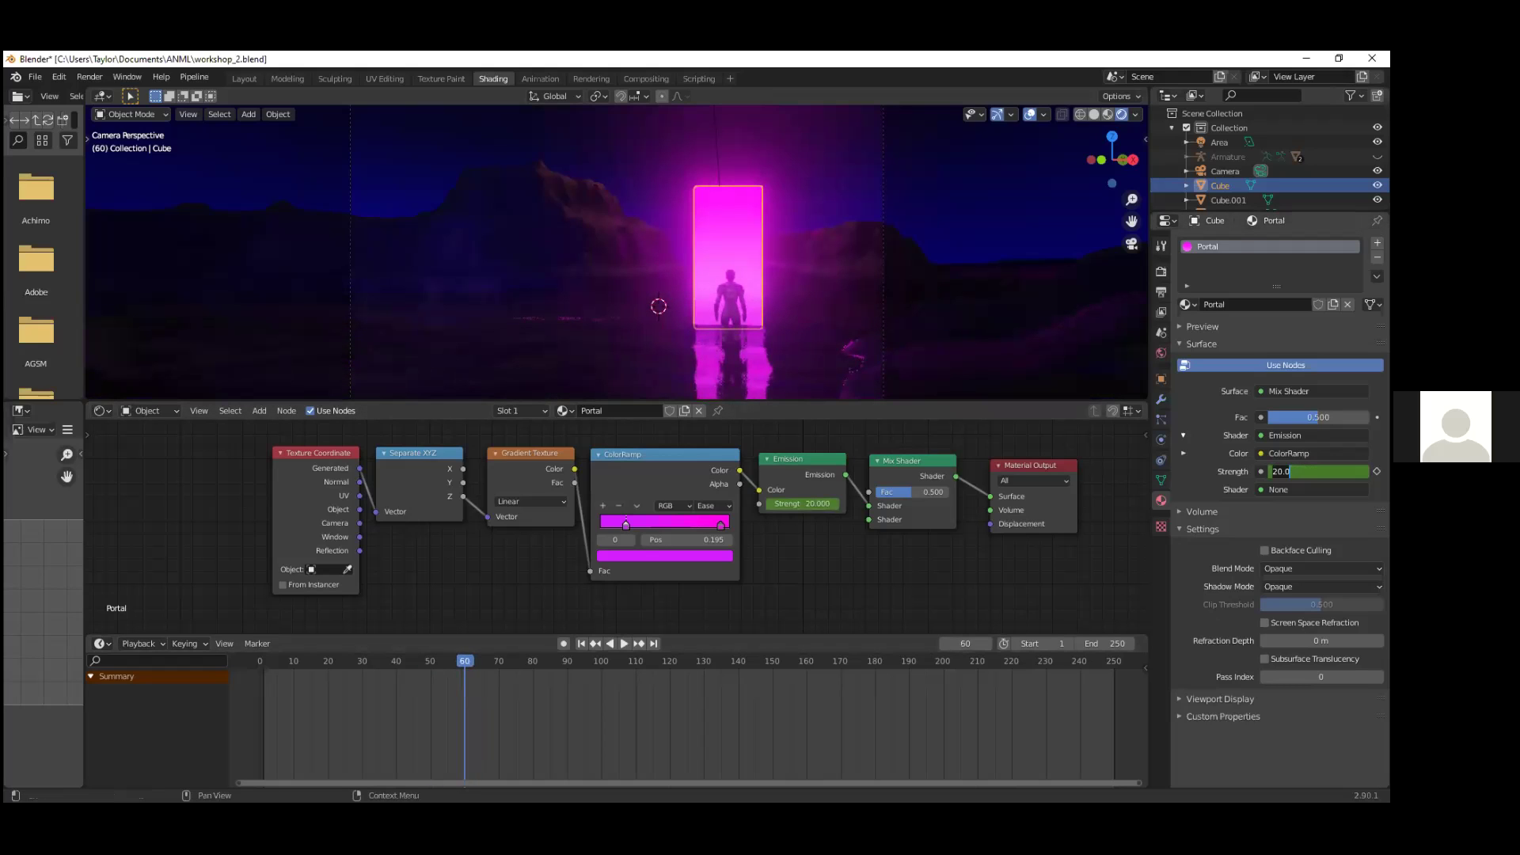
text(15)
key(Return)
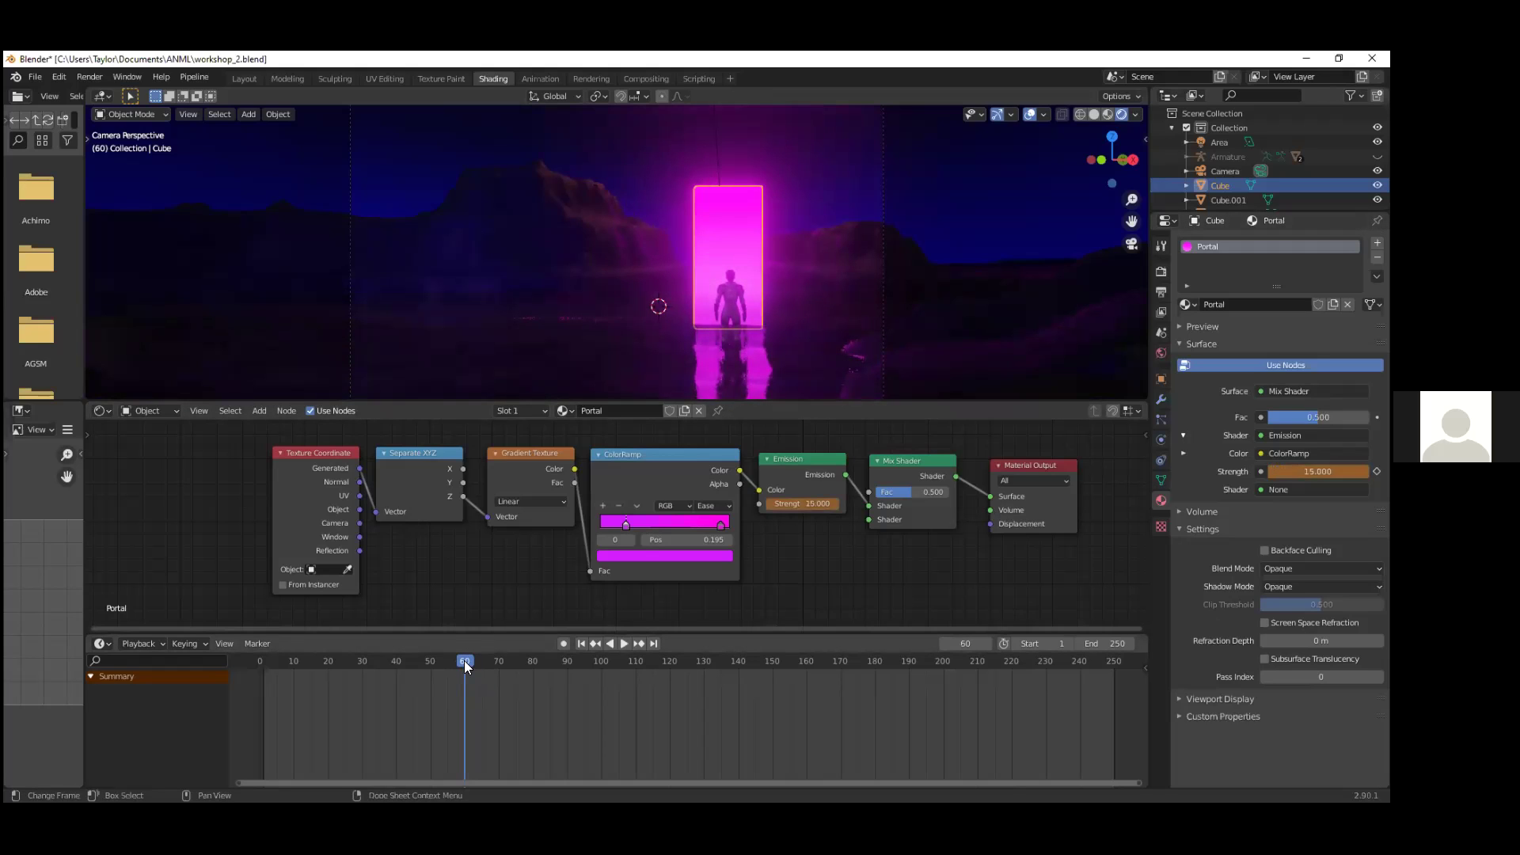
Step: Move to frame 100 and set the Portal material's emission strength to 50
key(space)
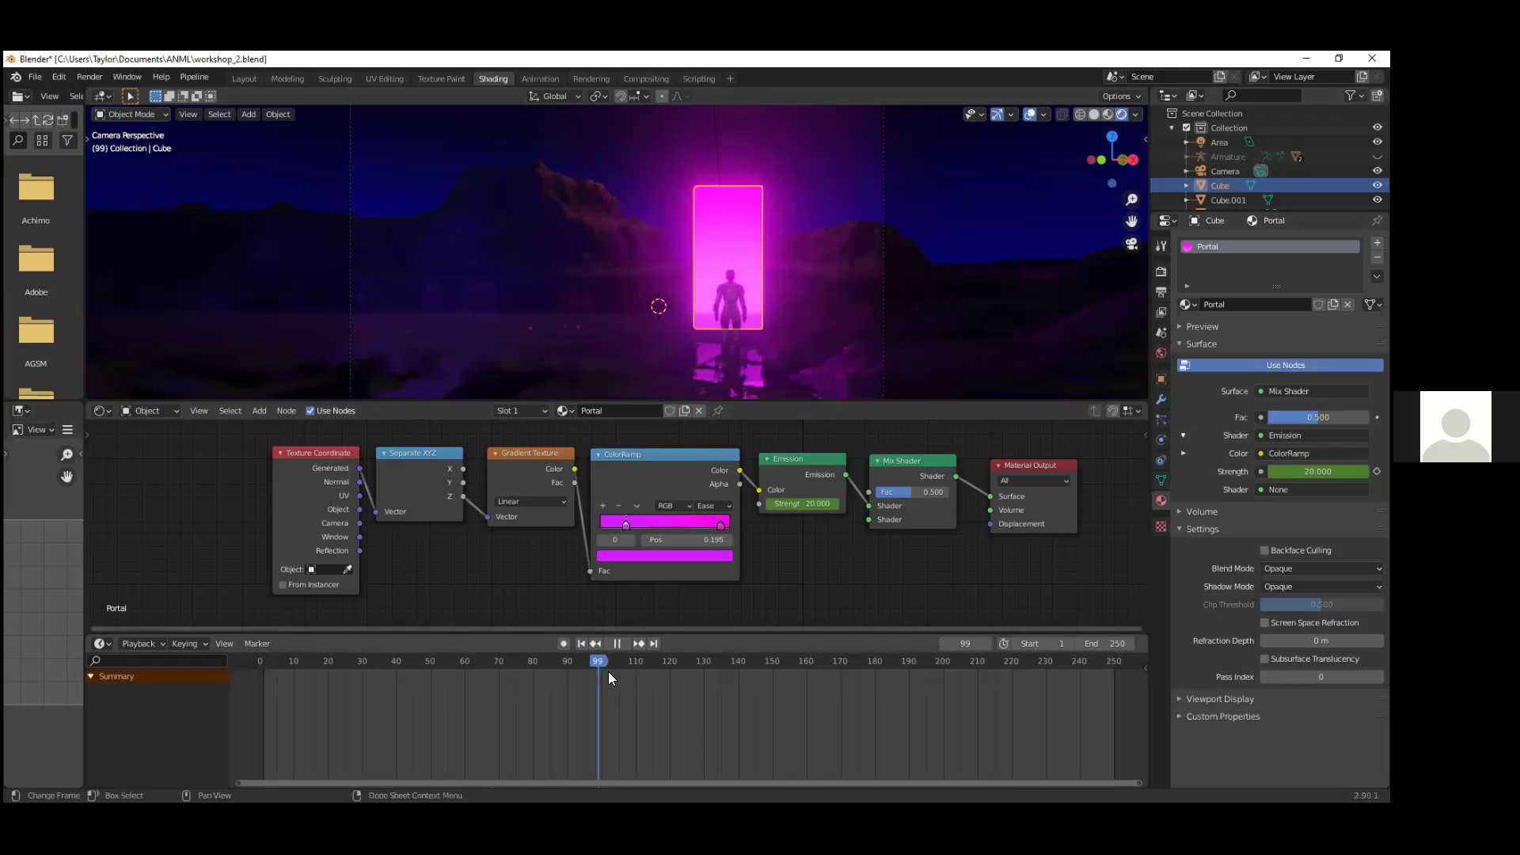
key(space)
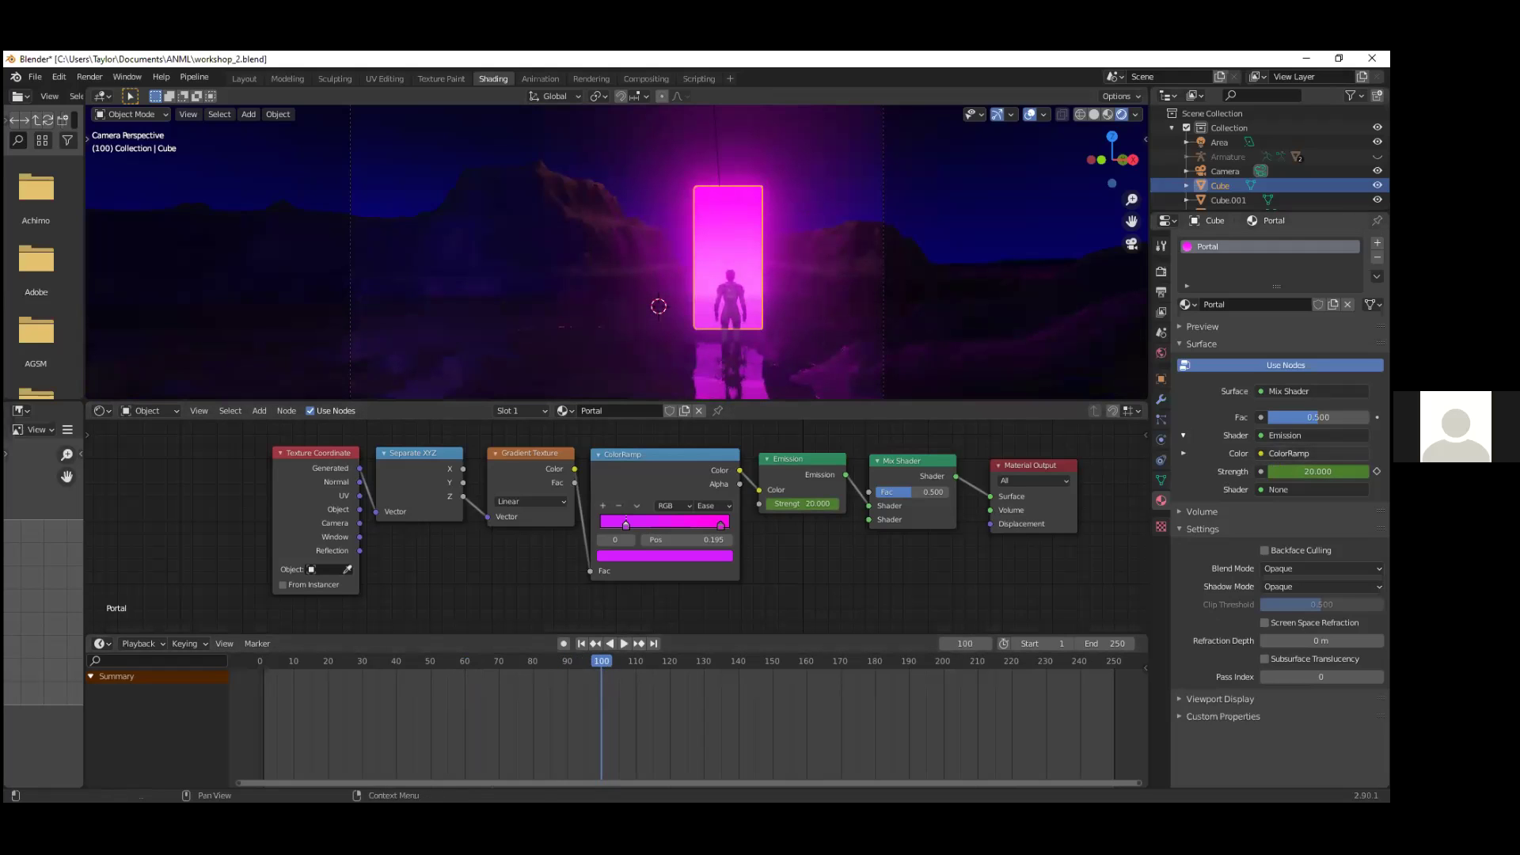
double_click(1317, 472)
text(50)
key(Return)
Step: Move to frame 140 and set the Portal material's emission strength to 10
drag(601, 660, 737, 689)
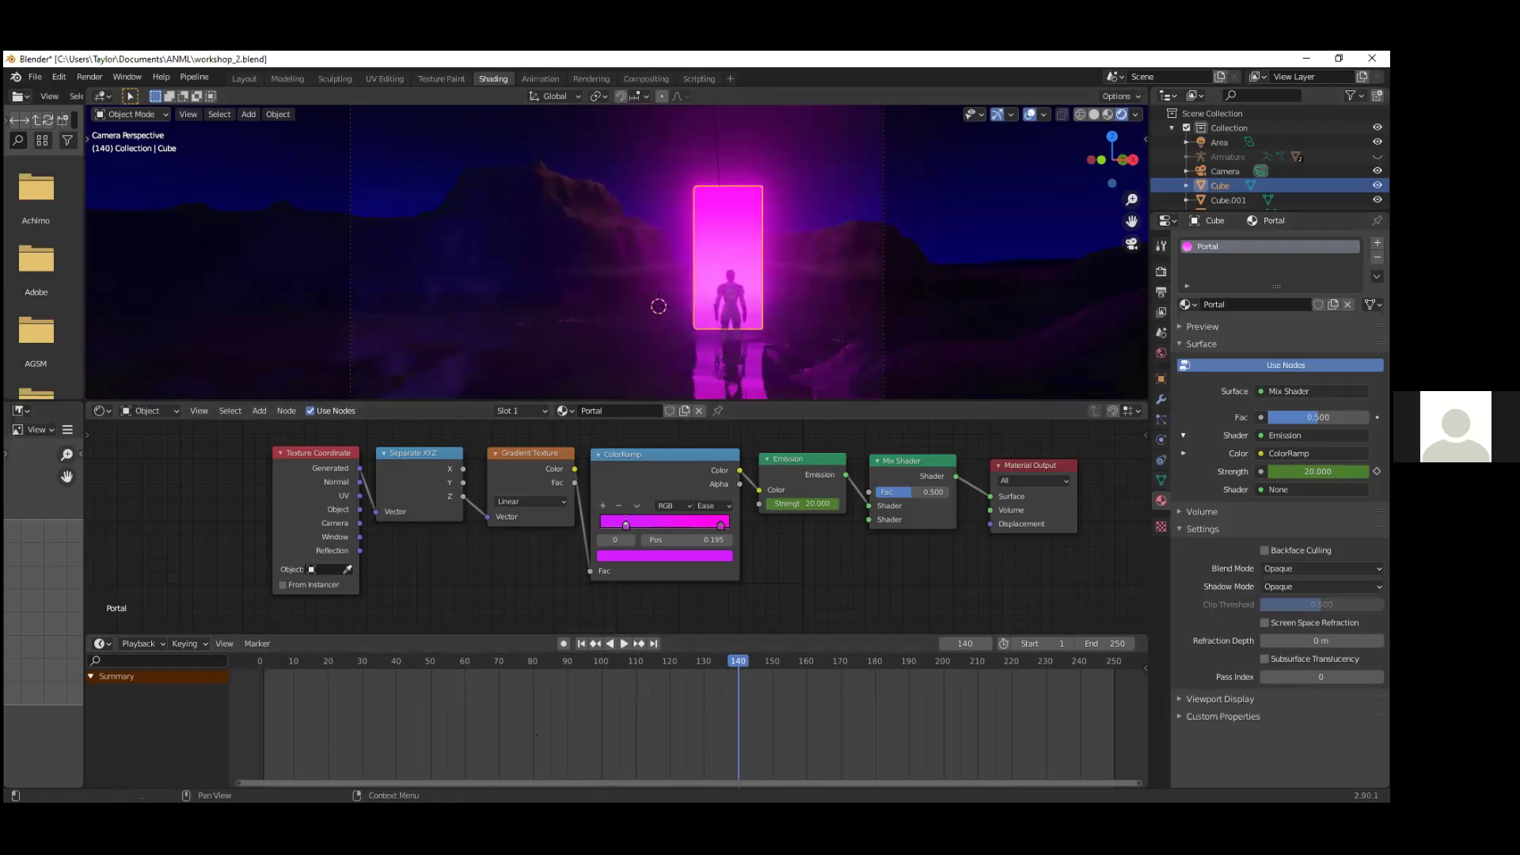
double_click(1317, 472)
text(10)
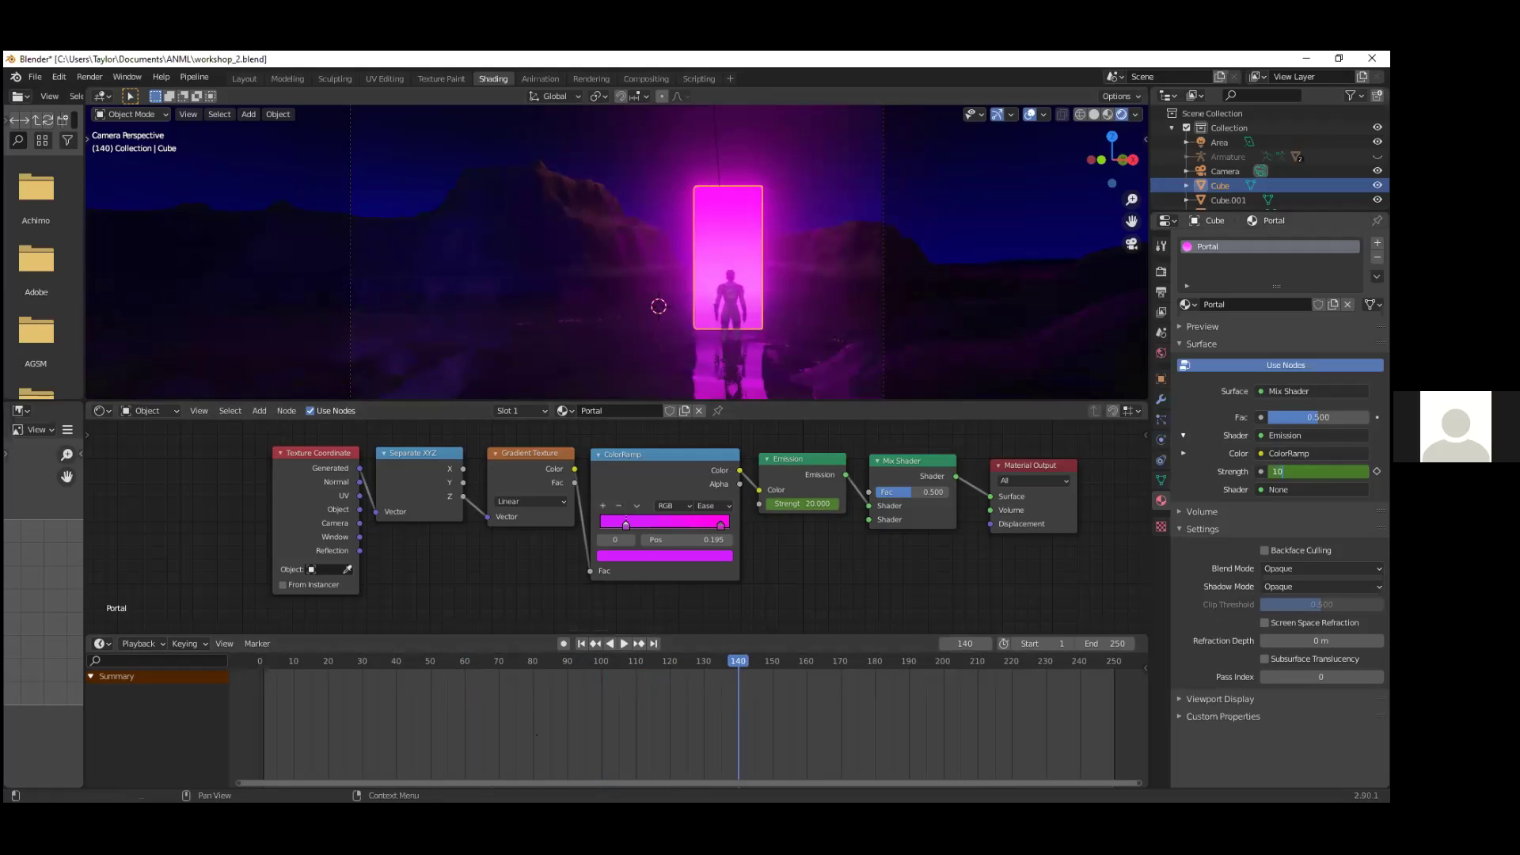
key(Return)
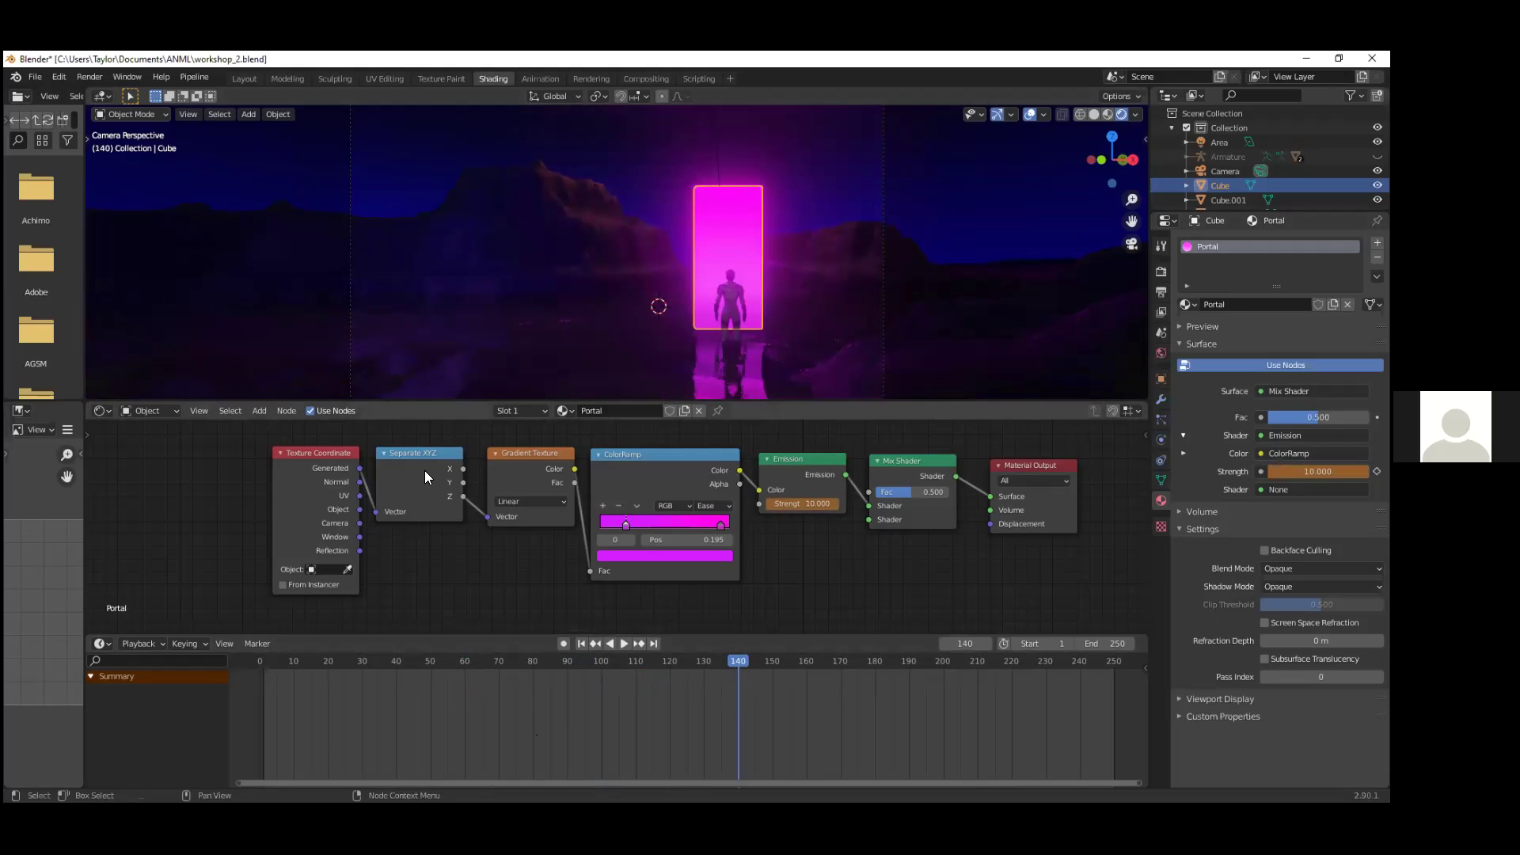
Step: Move to frame 180 and set the Portal material's emission strength to 10
drag(742, 663, 874, 682)
double_click(1318, 471)
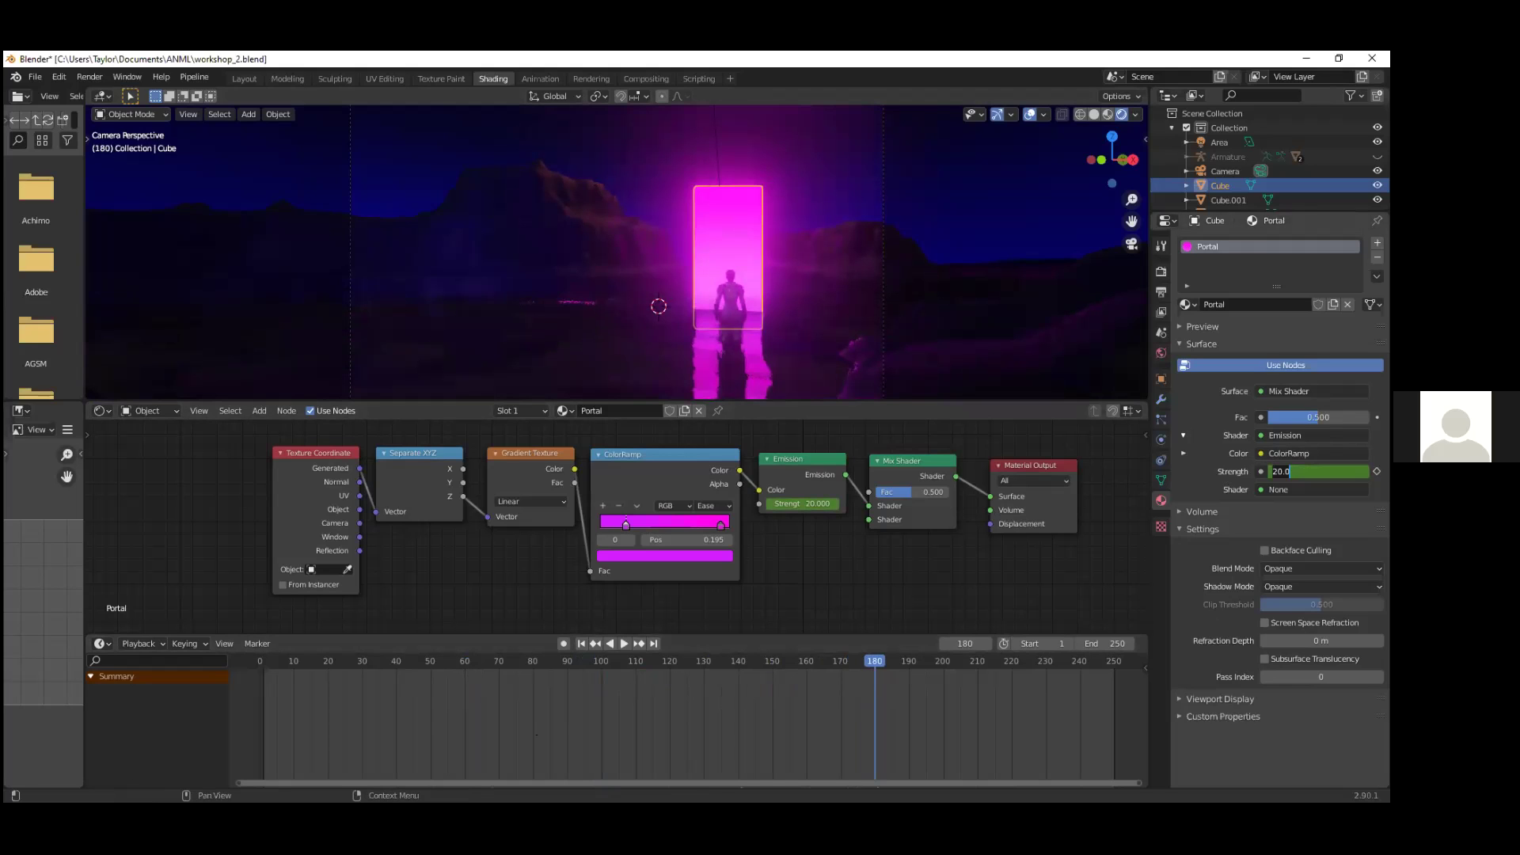
text(10.)
key(Return)
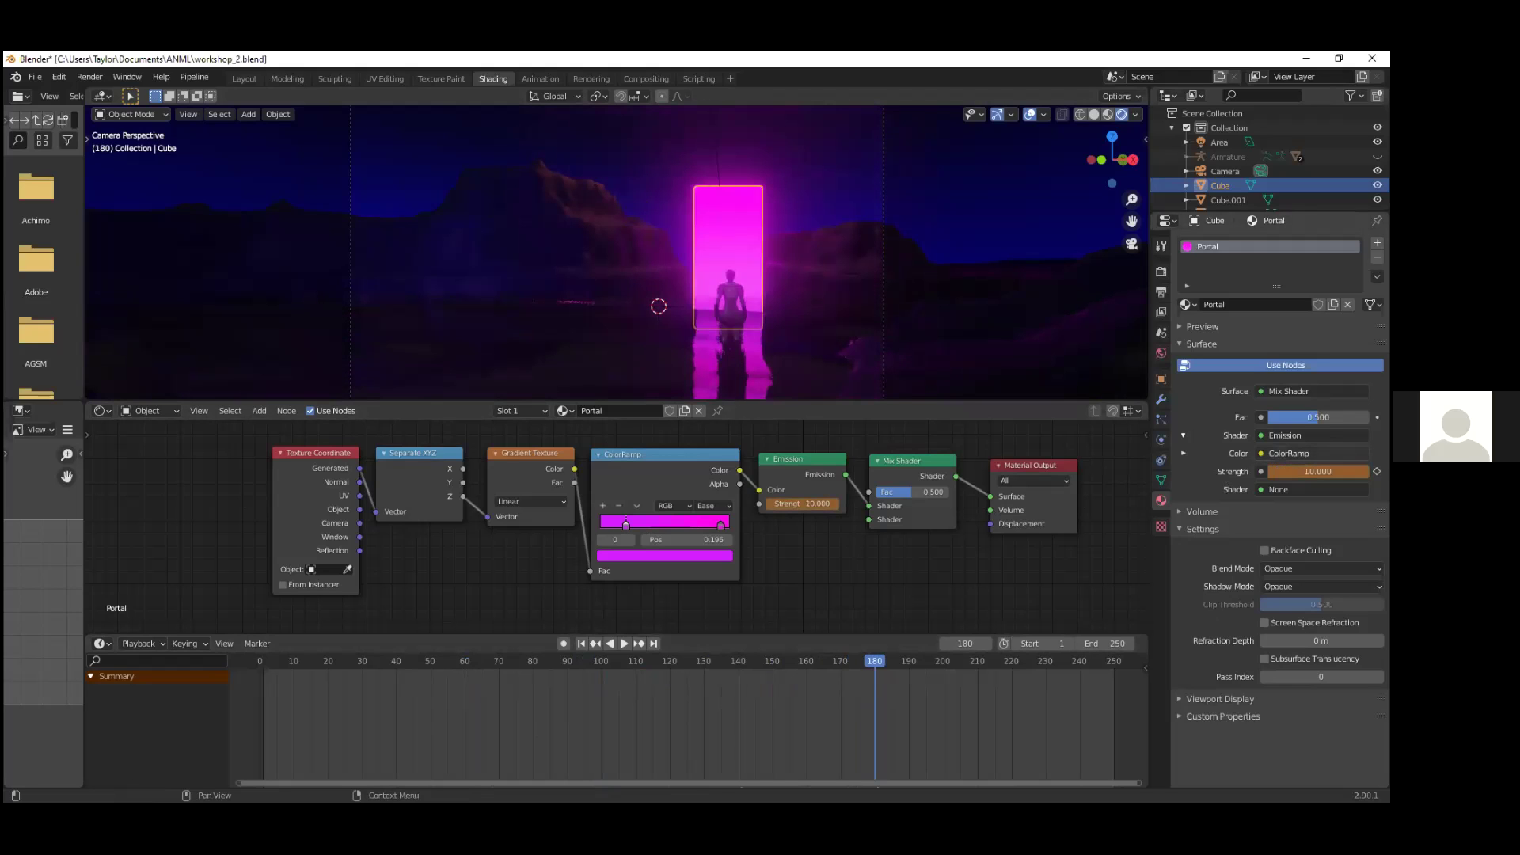
Step: Move to frame 210 and set the Portal material's emission strength to 60
key(space)
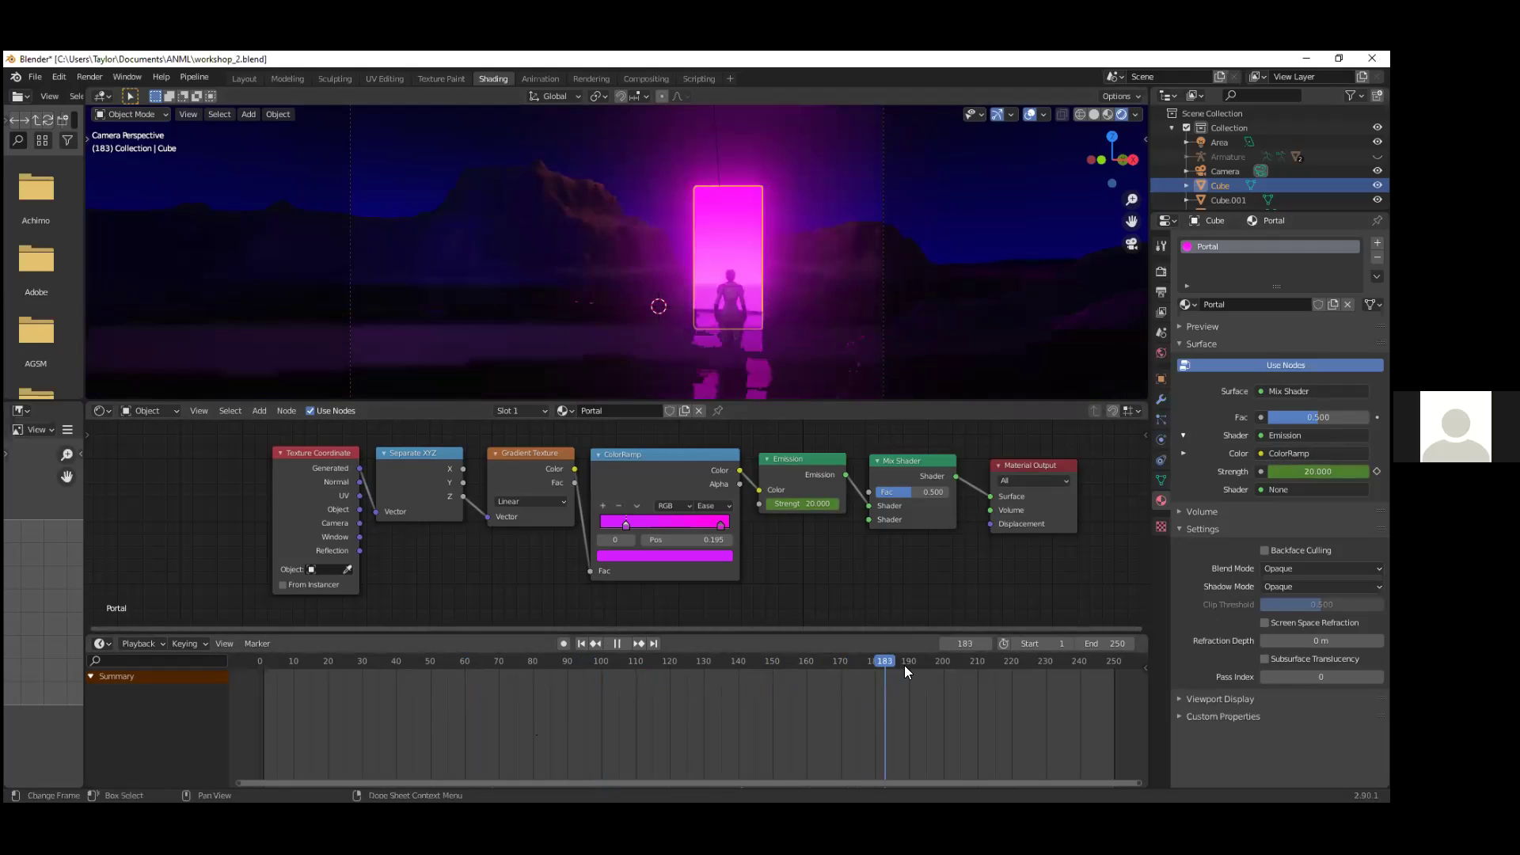
key(space)
double_click(1318, 471)
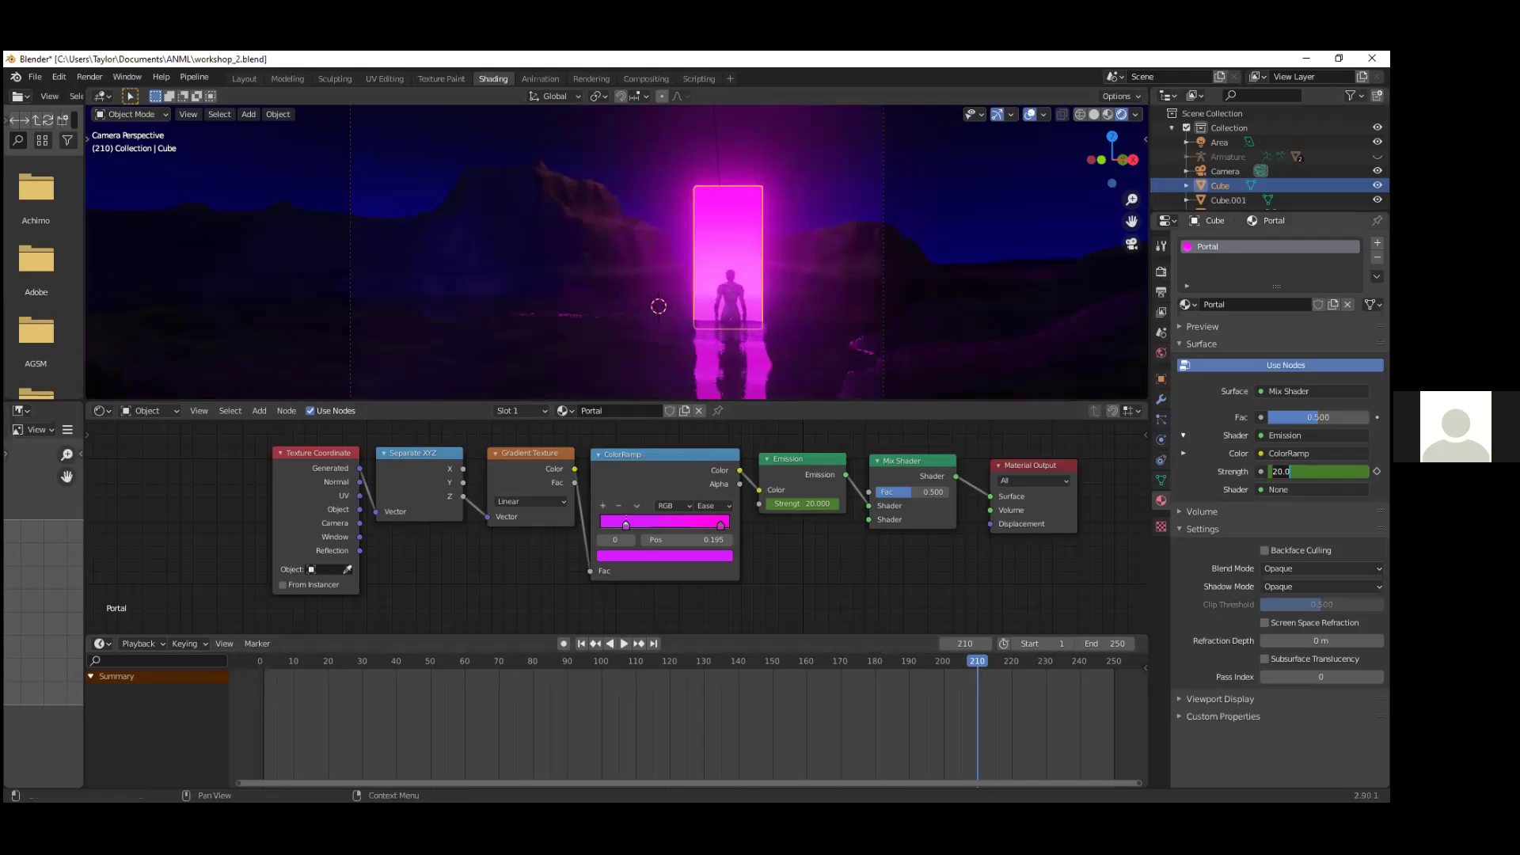
text(60)
key(Return)
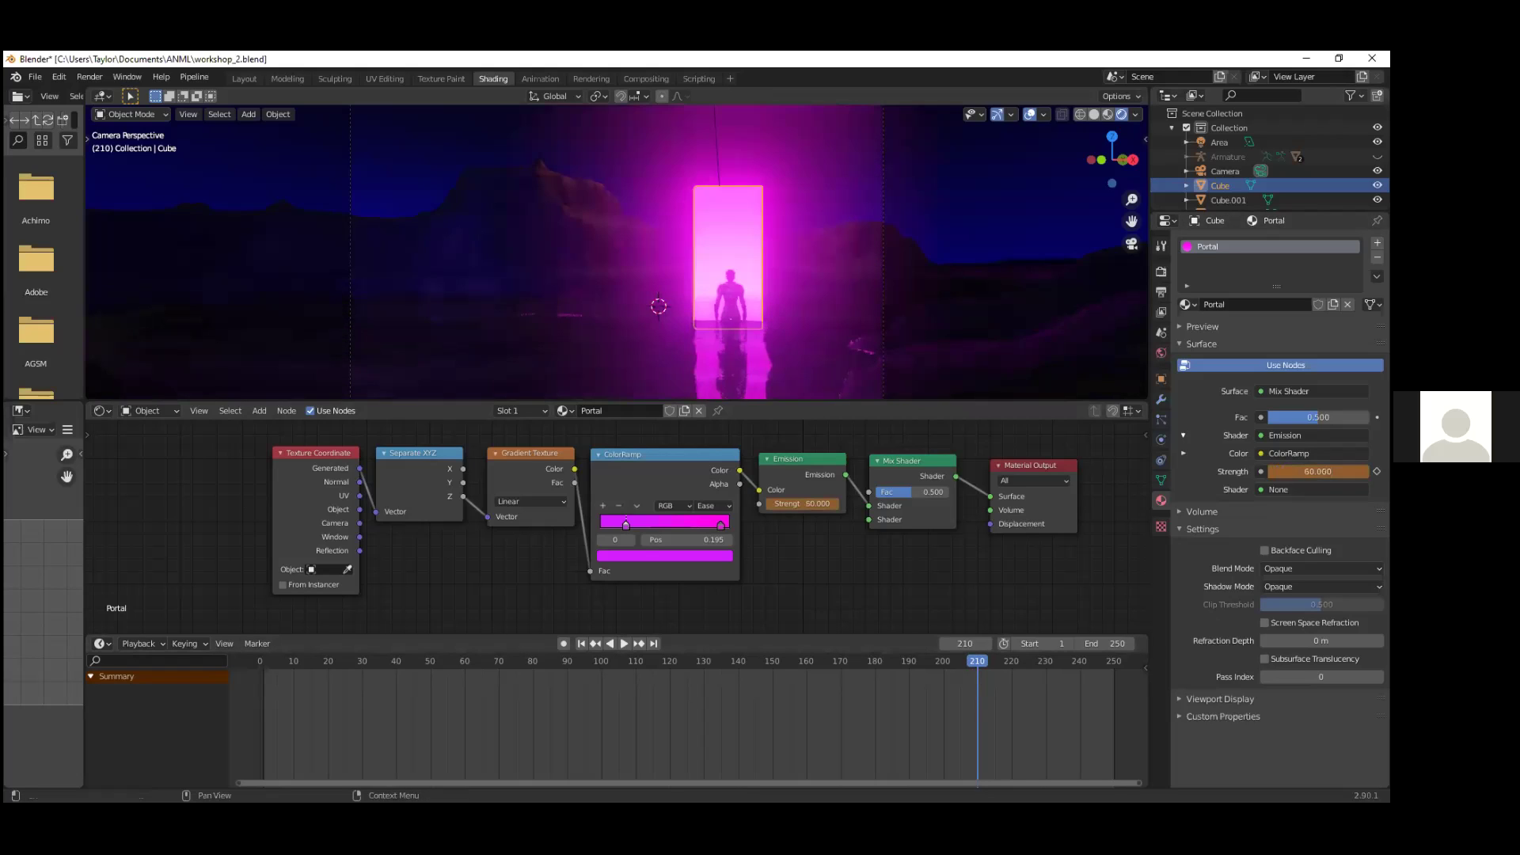
Step: Move to frame 250 and set the Portal material's emission strength to 8
key(space)
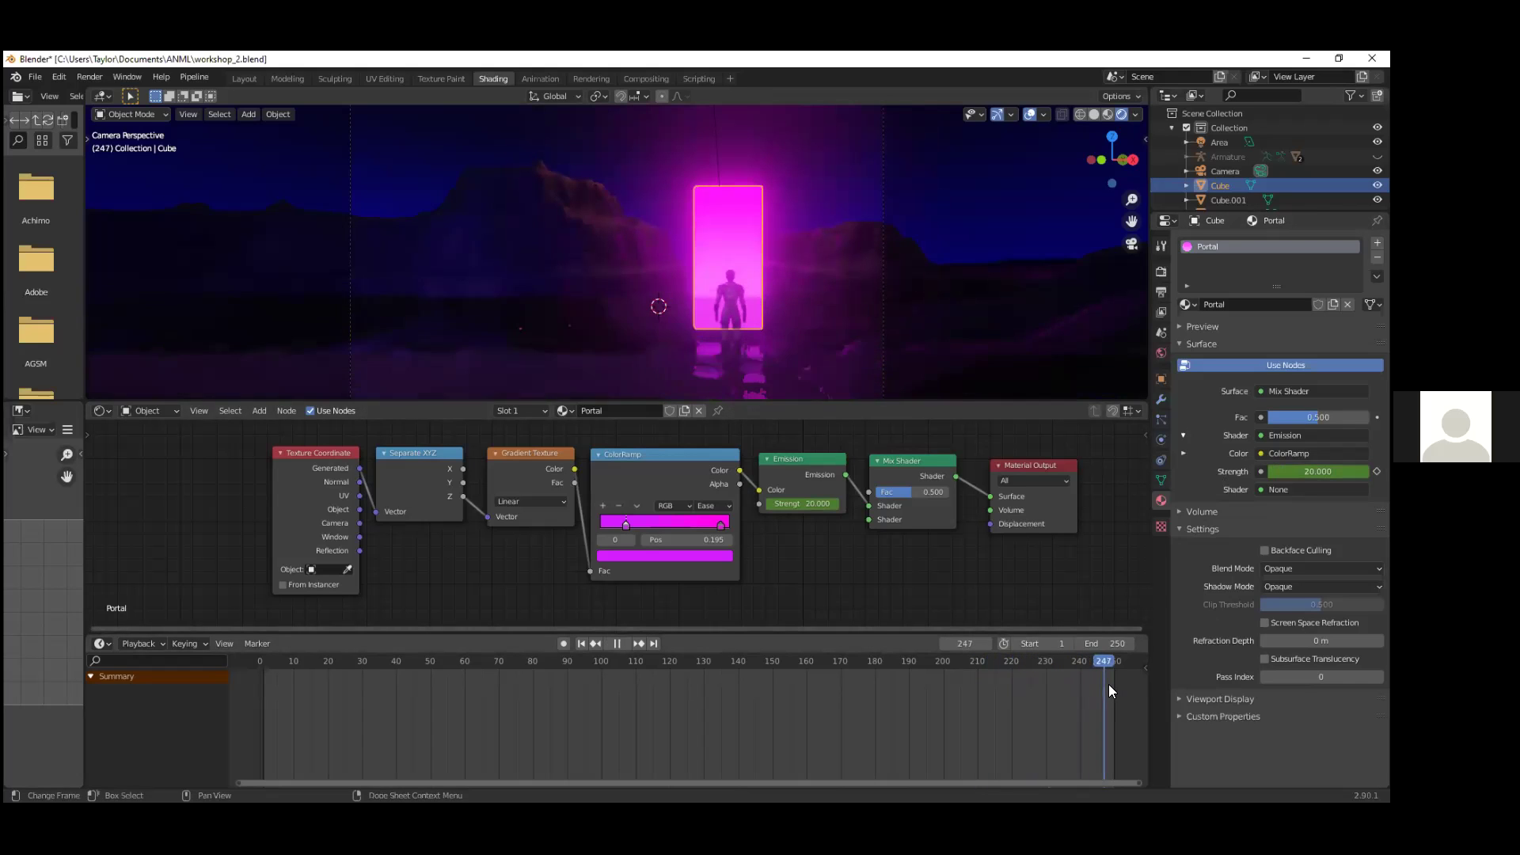
key(space)
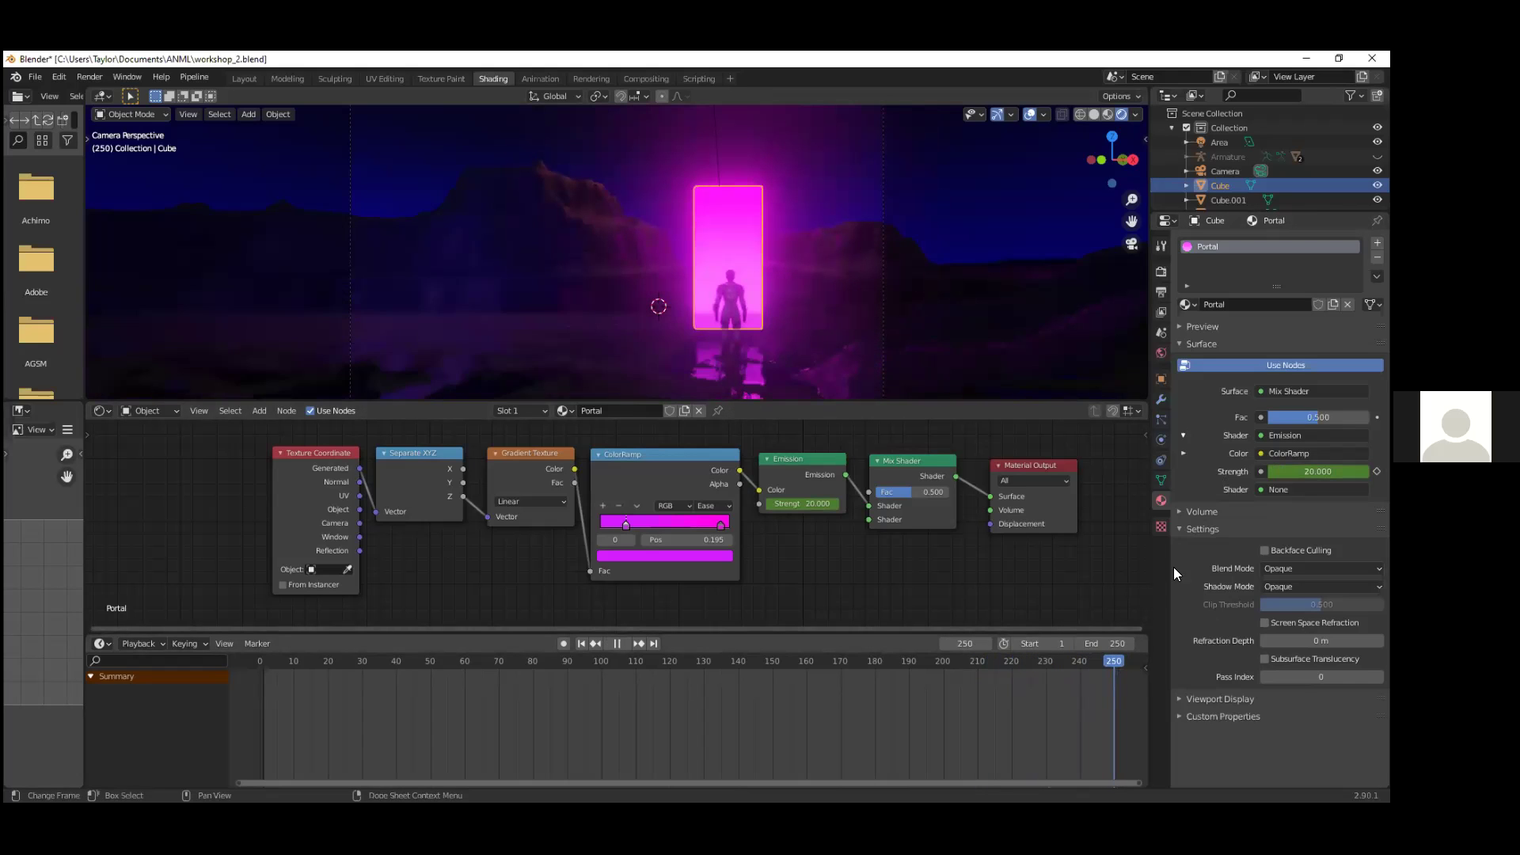
double_click(1318, 471)
text(8)
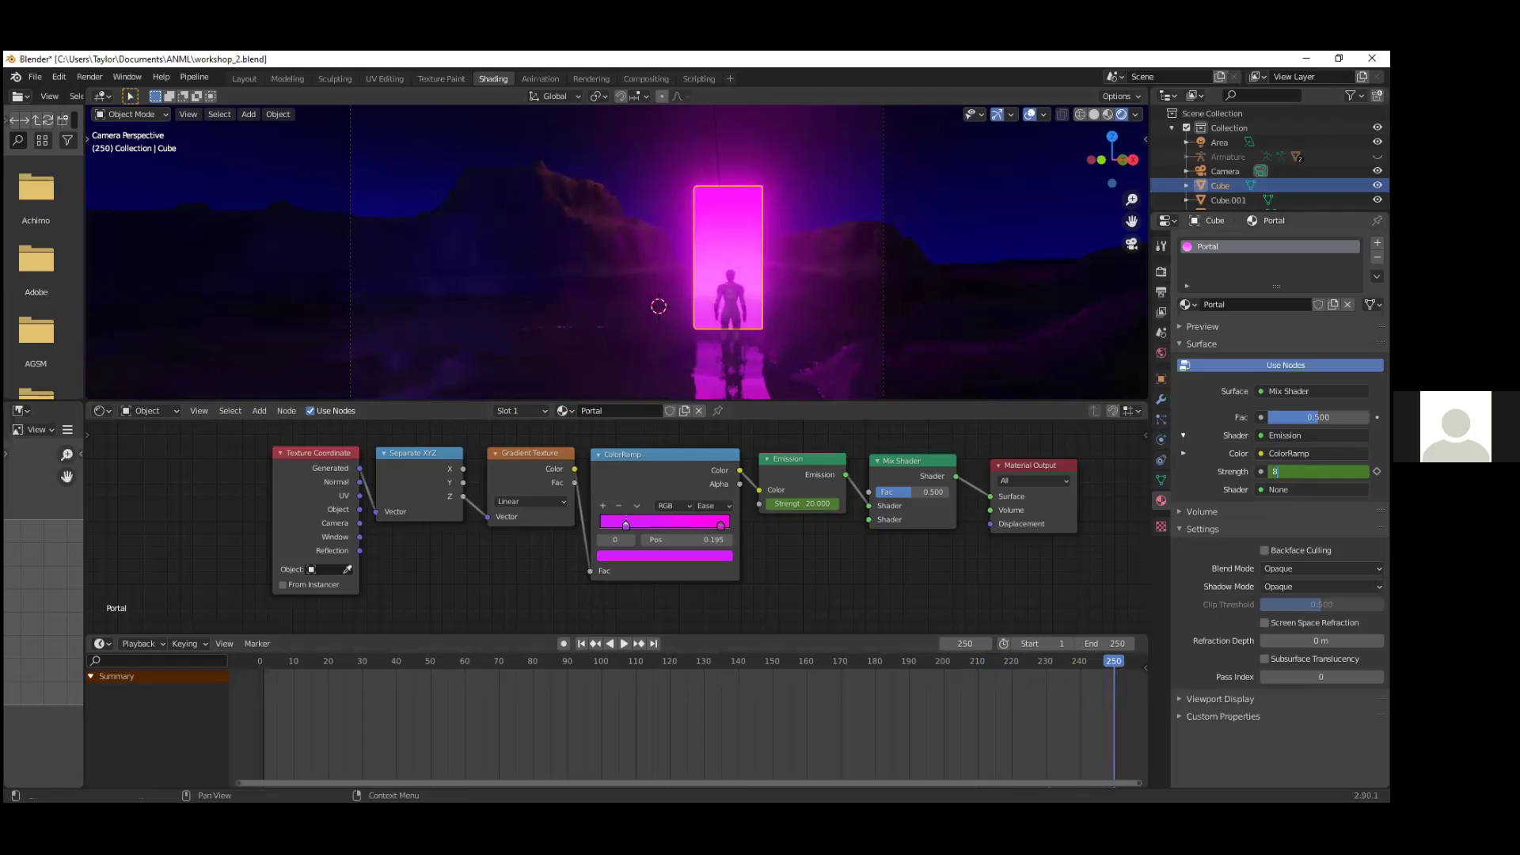
key(Return)
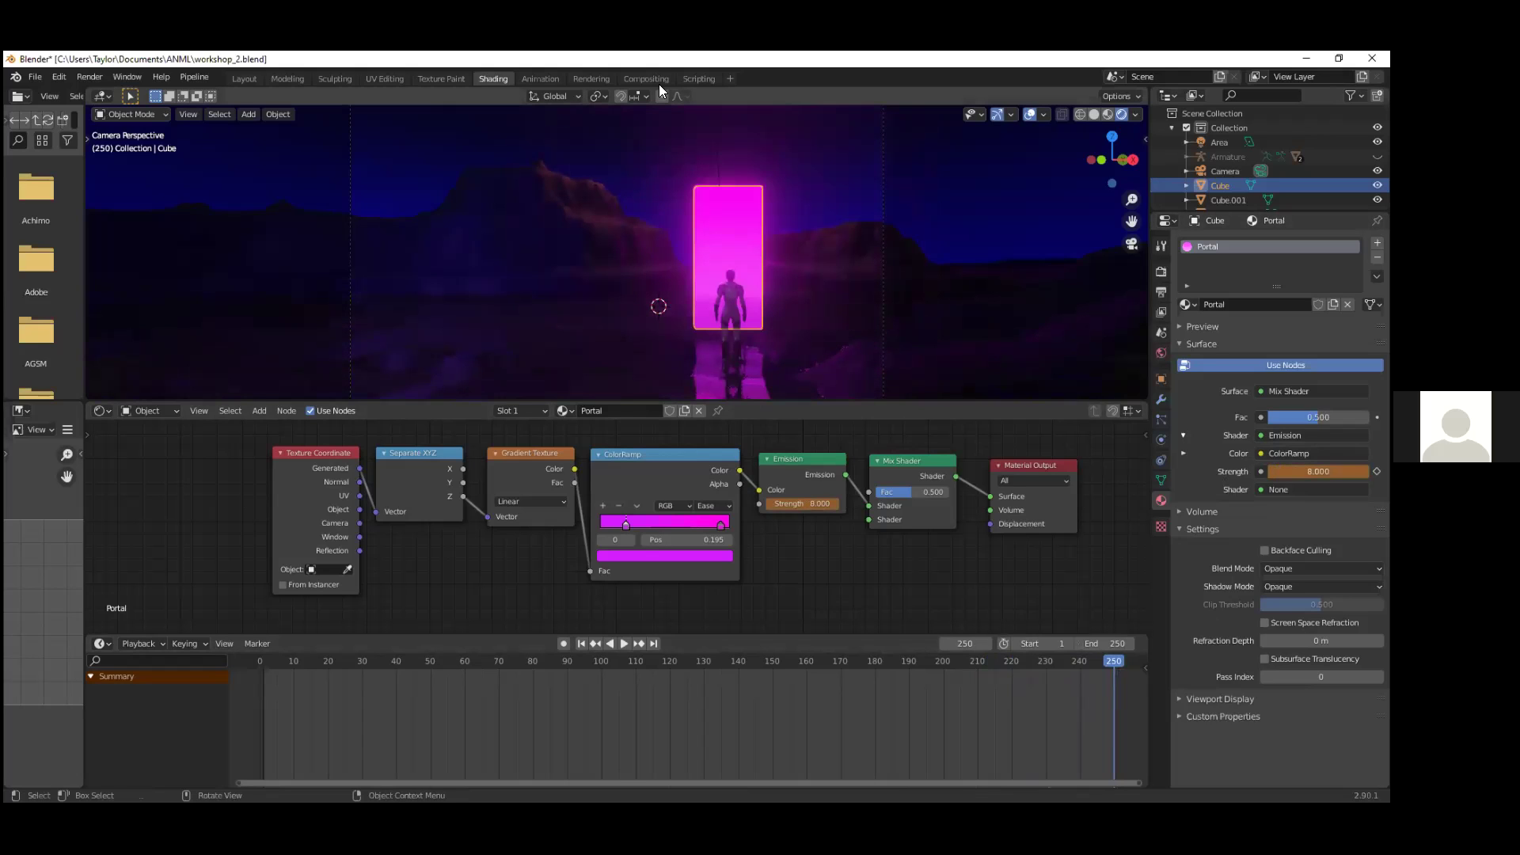
Step: Switch to the Layout workspace and scrub the animation back to frame 0 to check the portal's glow
click(244, 78)
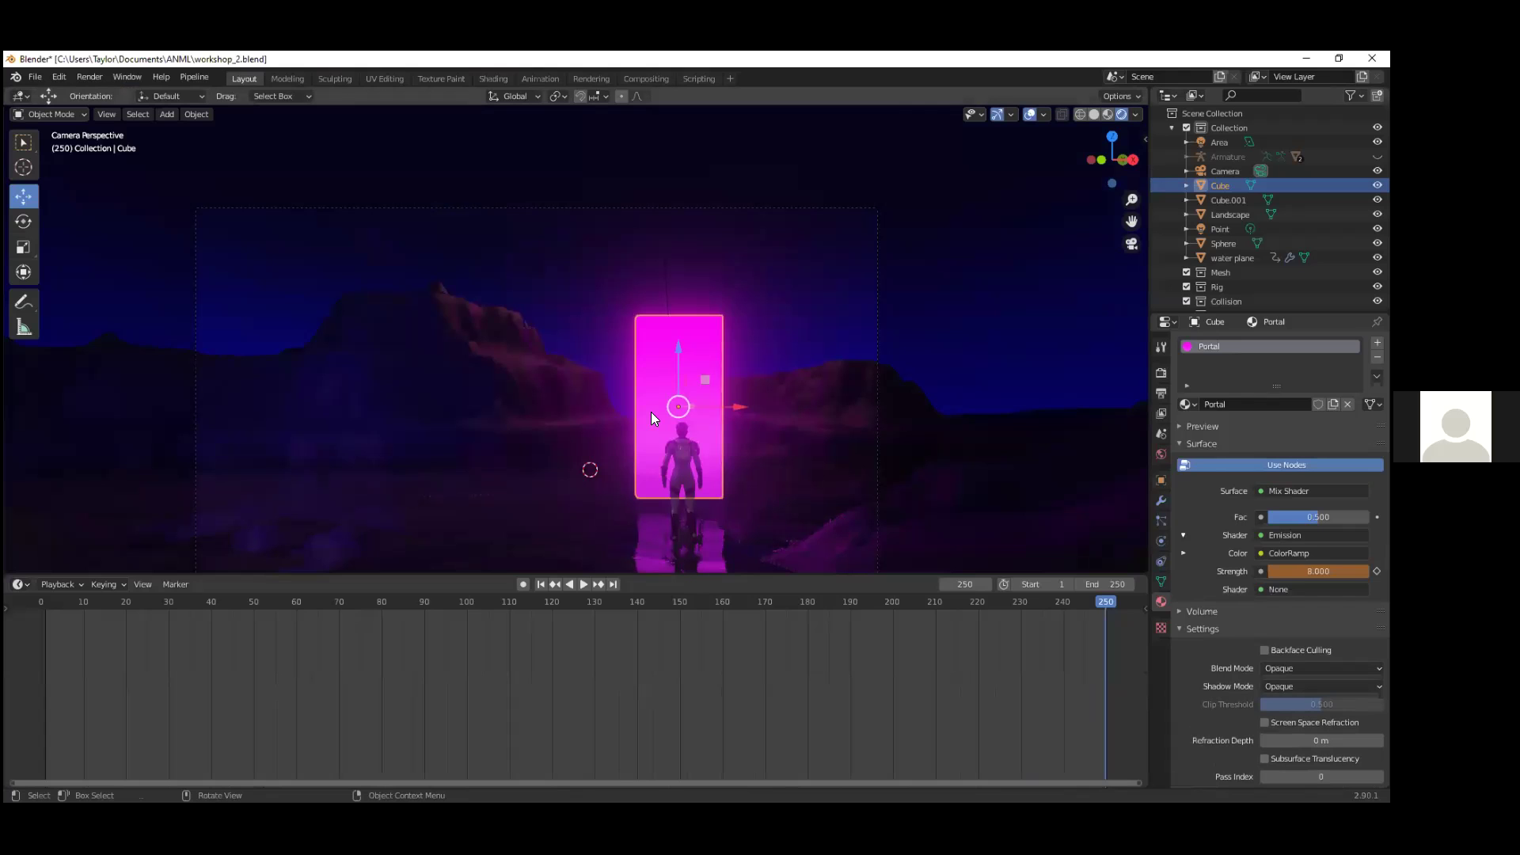
key(shift+ctrl+space)
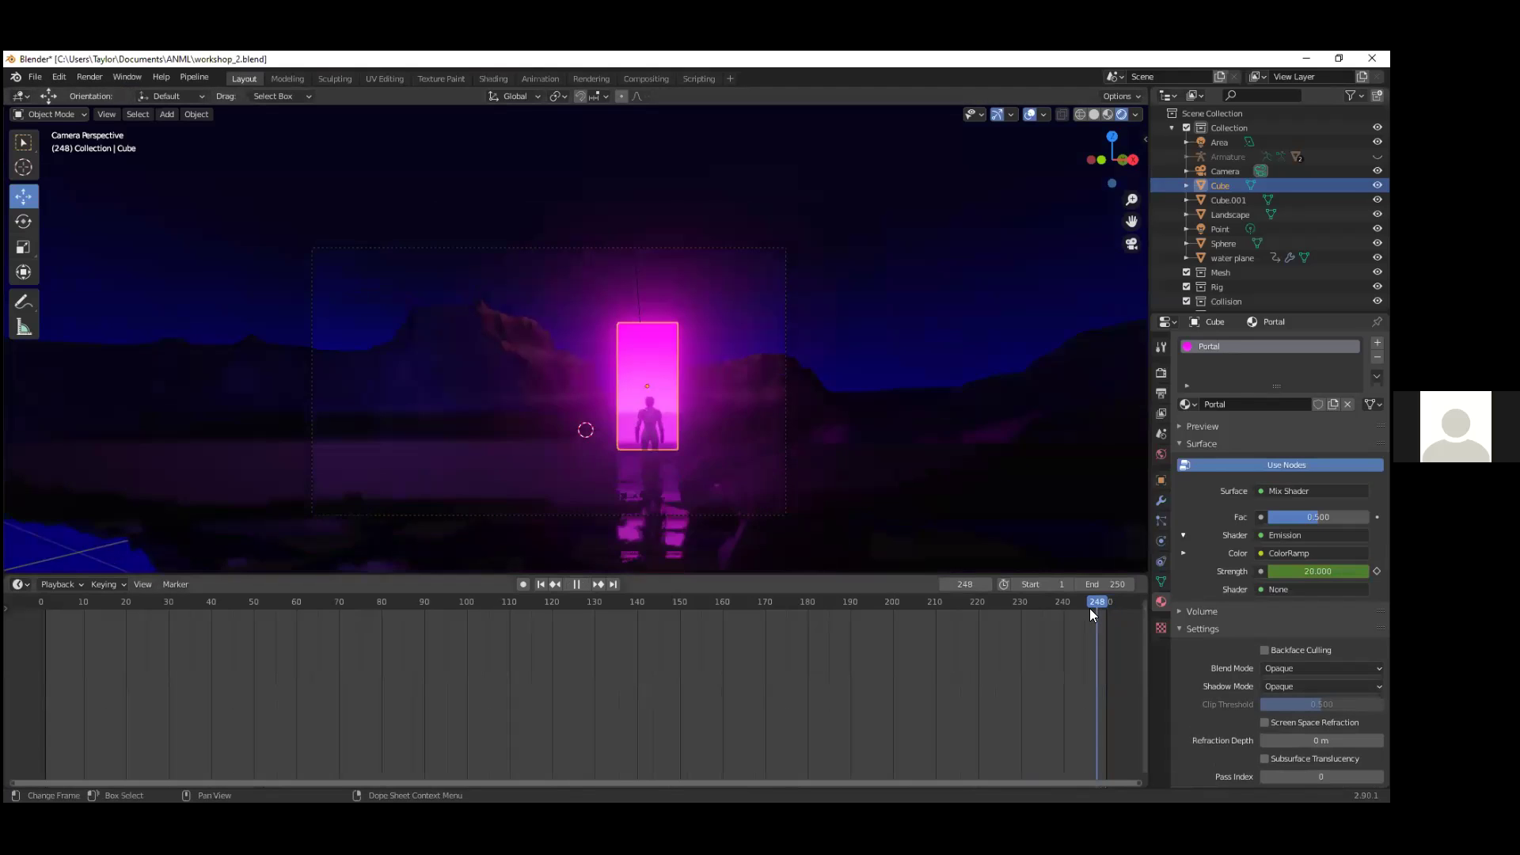
drag(948, 636, 629, 694)
key(Escape)
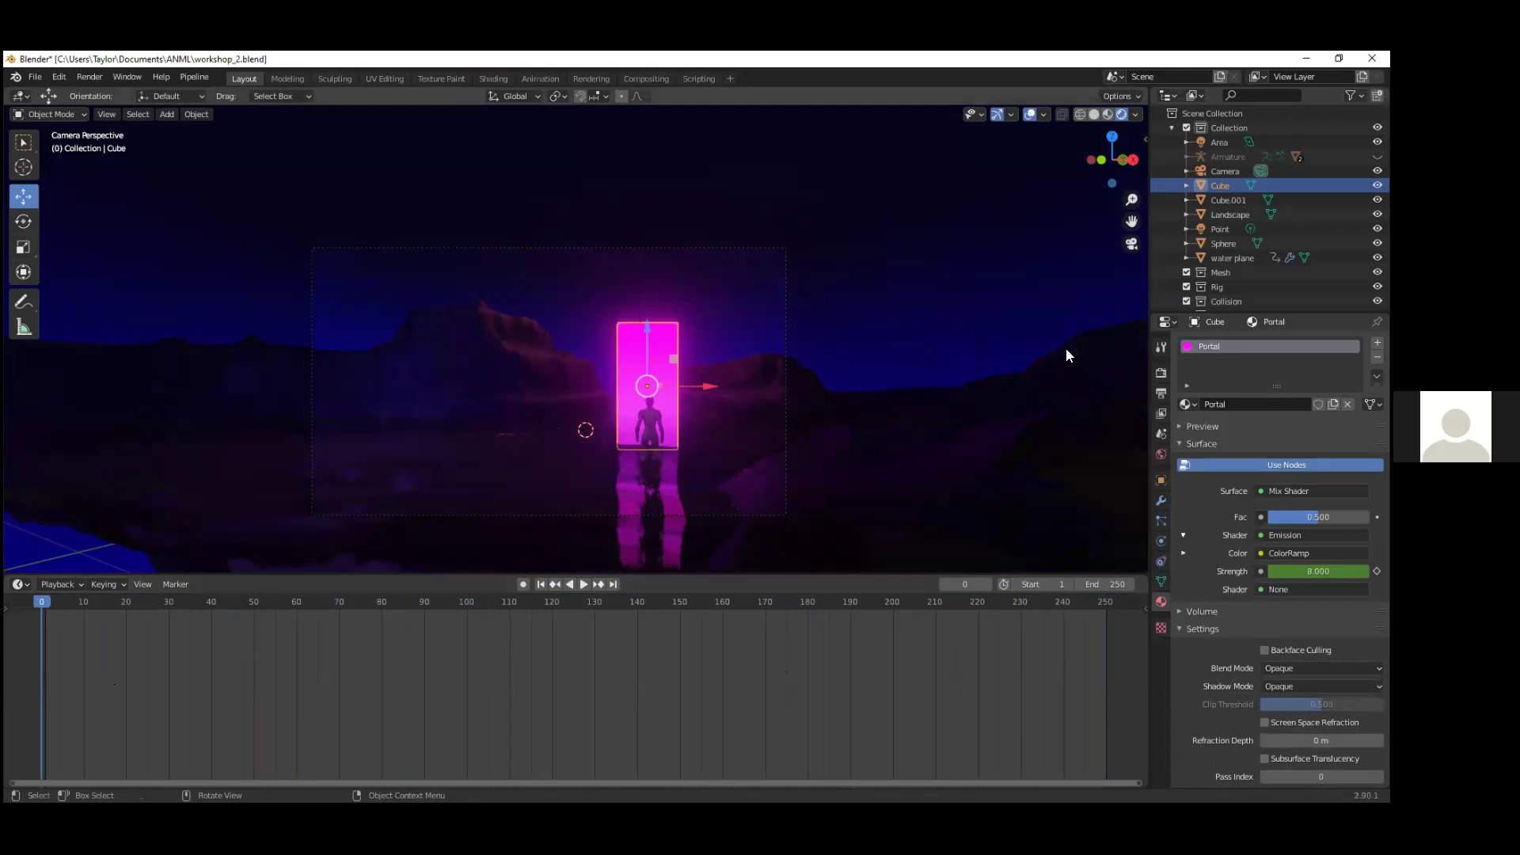
Step: In the Shading workspace, enlarge the outliner, select the fog cube Cube.001 and set its Principled Volume density to 0.3
click(502, 77)
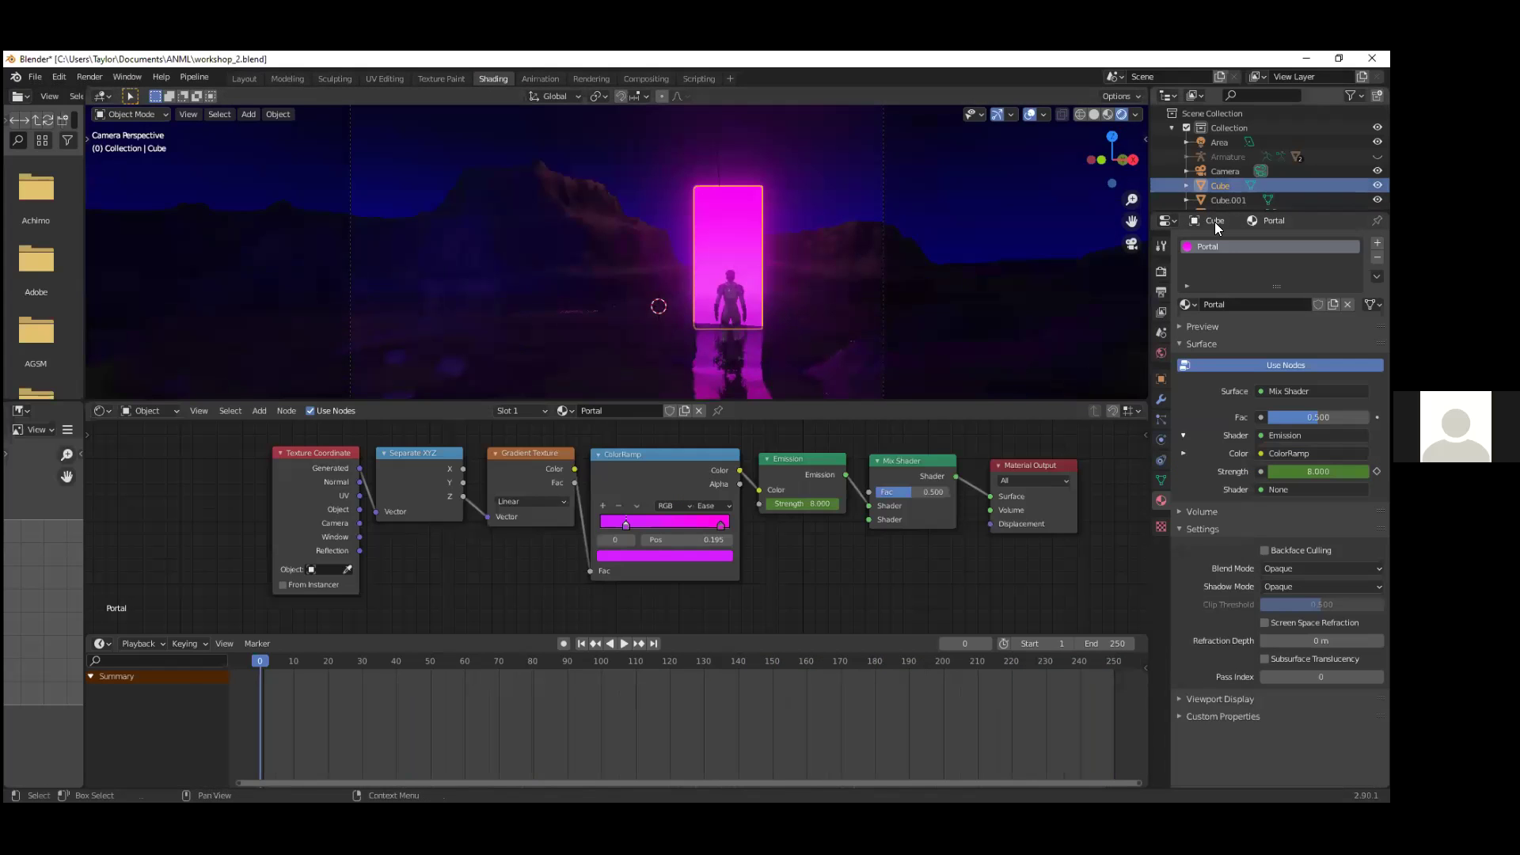
drag(1216, 213, 1216, 318)
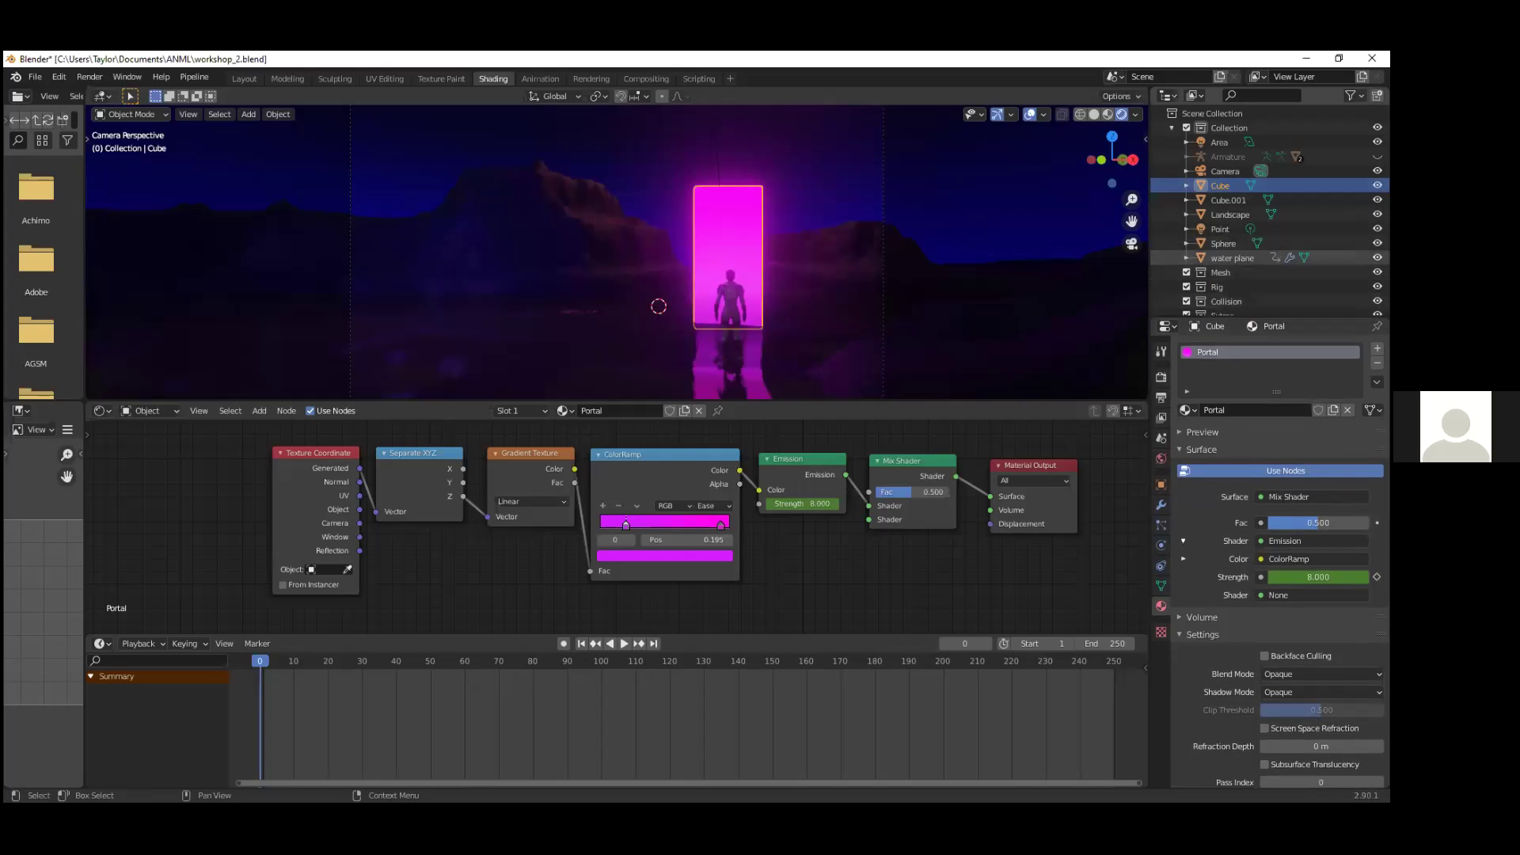
click(1227, 201)
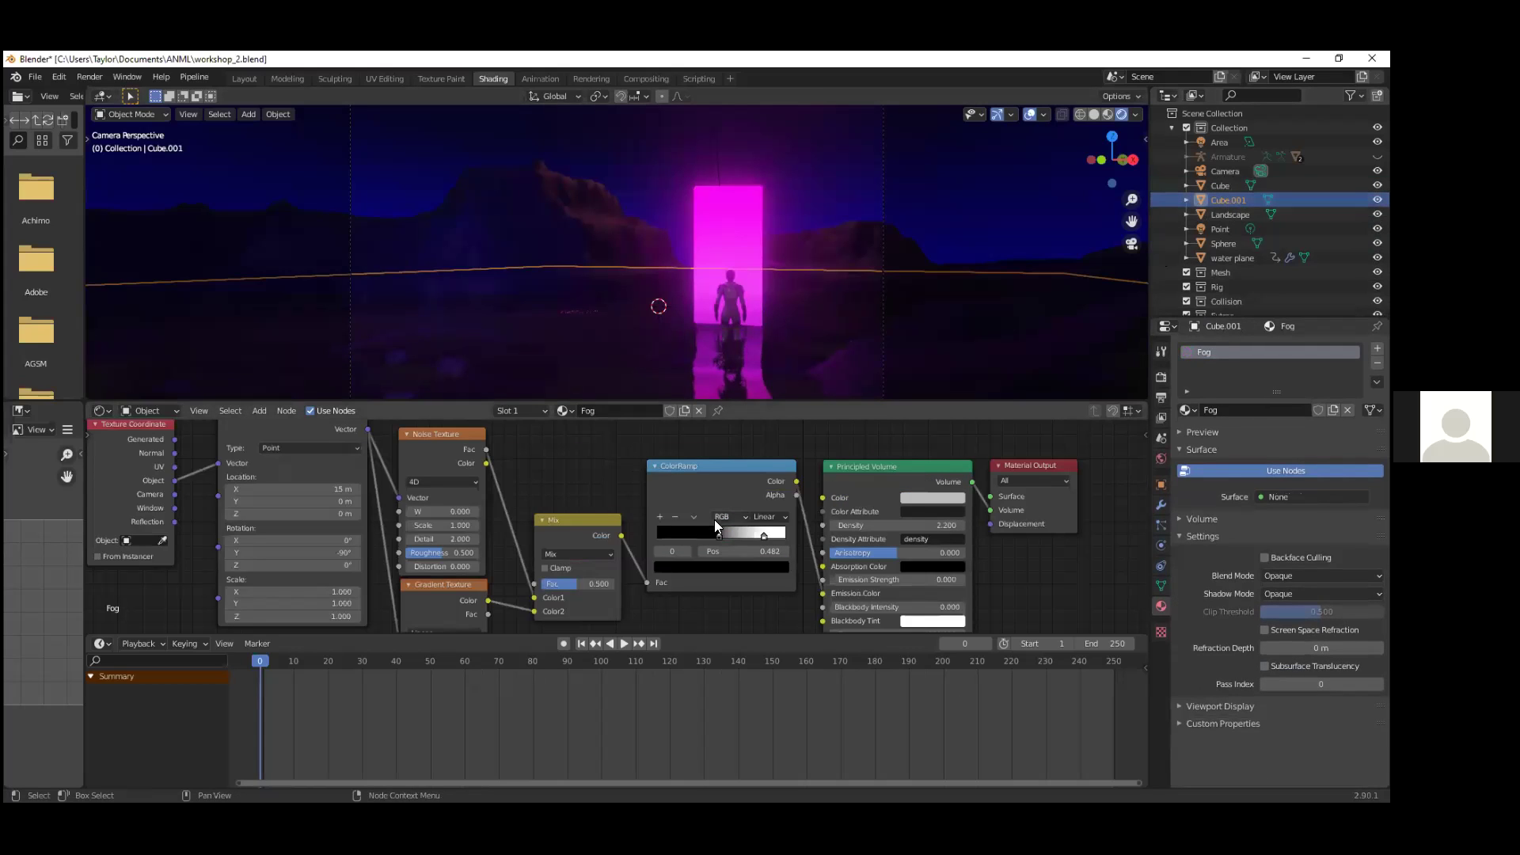
drag(922, 525, 844, 526)
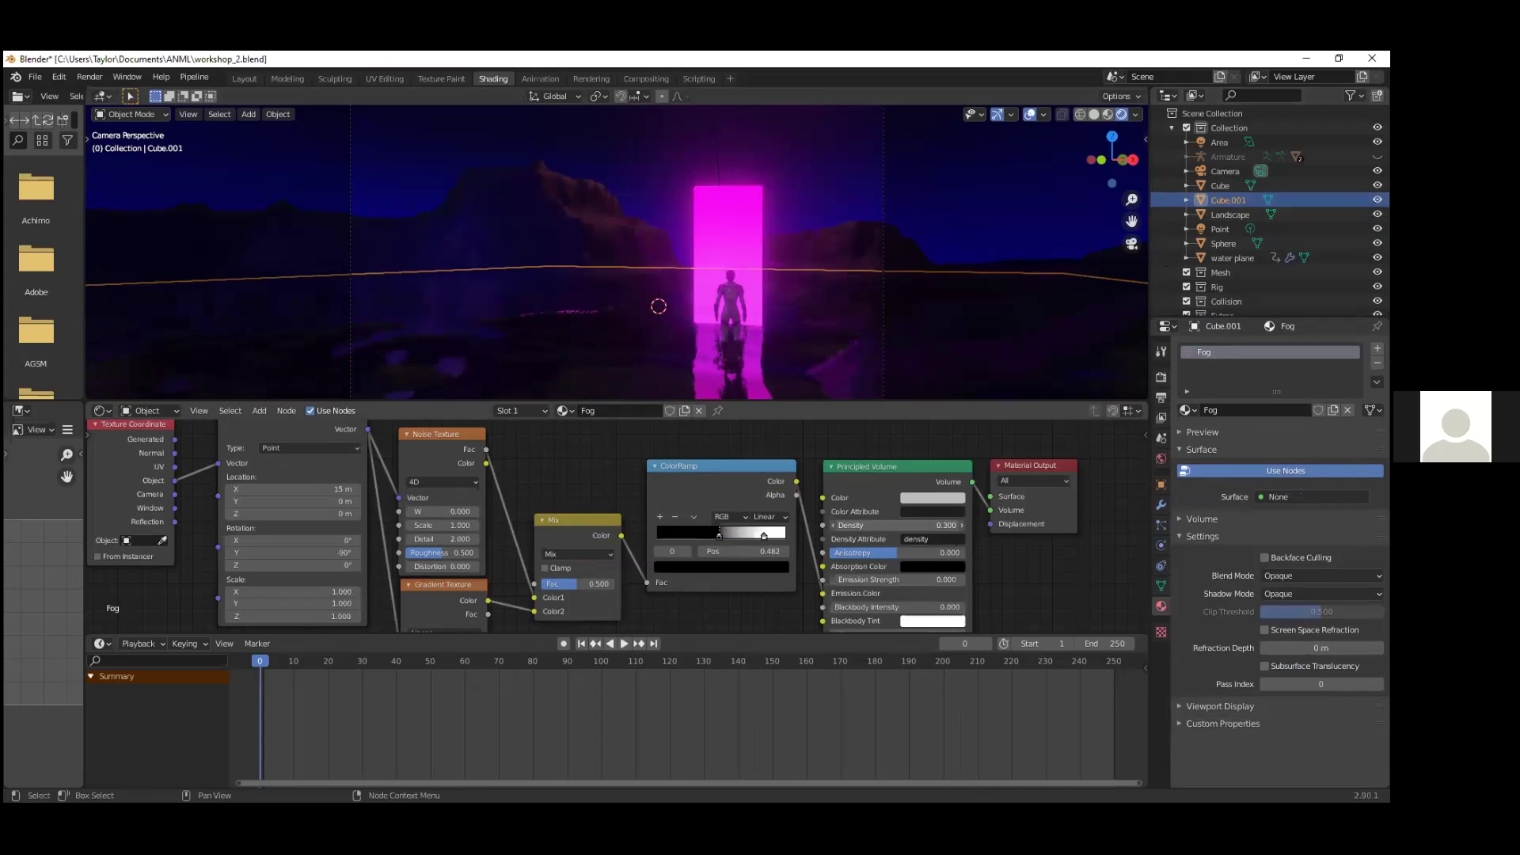
Step: Scrub the animation from frame 0 to frame 139 to preview the fog
key(space)
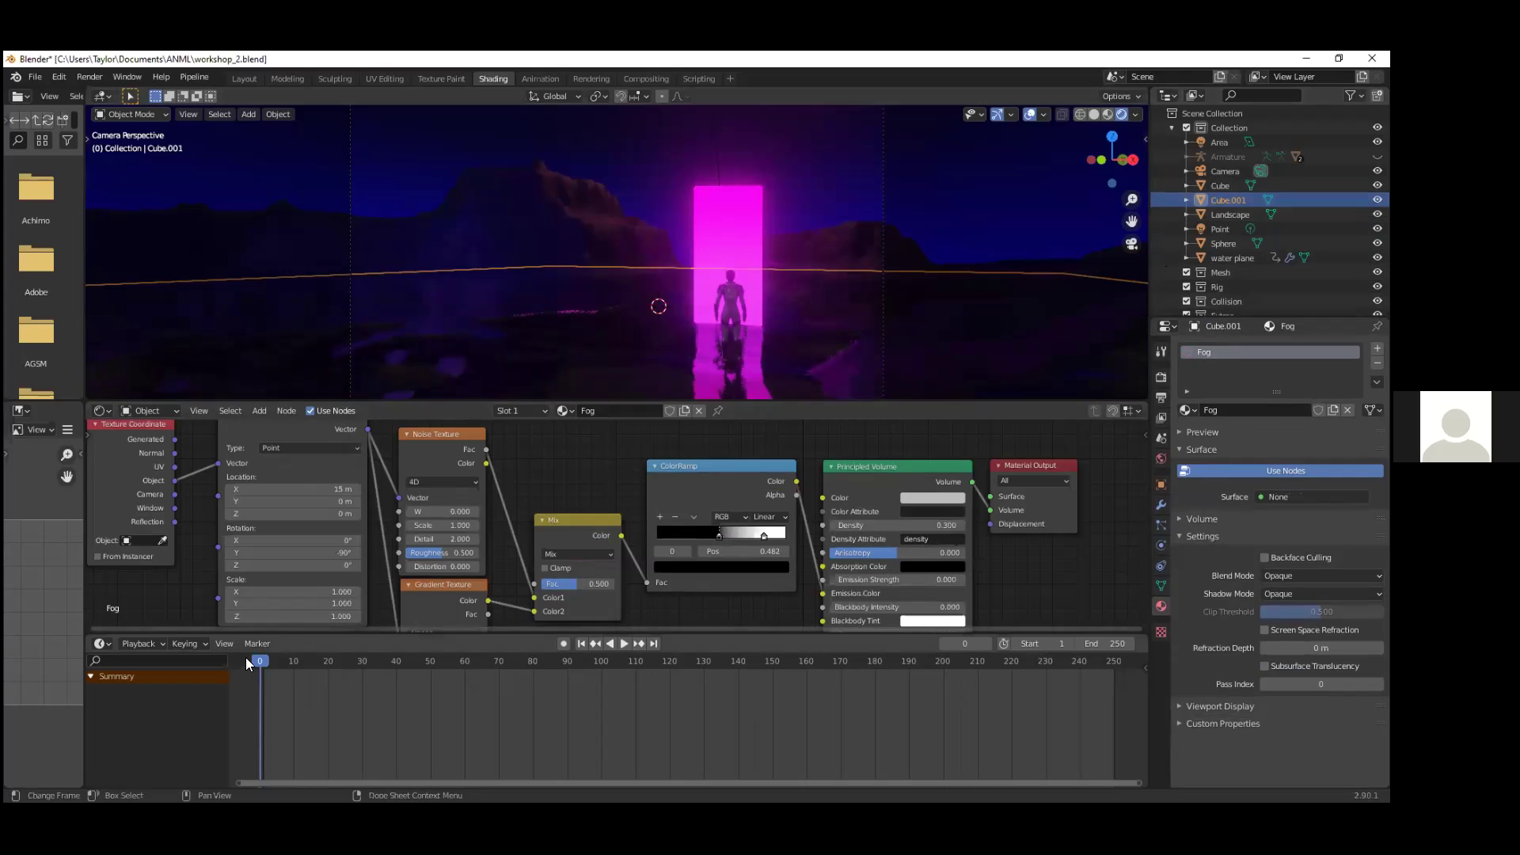
drag(347, 665, 735, 661)
key(space)
Step: Select the water plane, return the animation to frame 0 and save the file
click(654, 391)
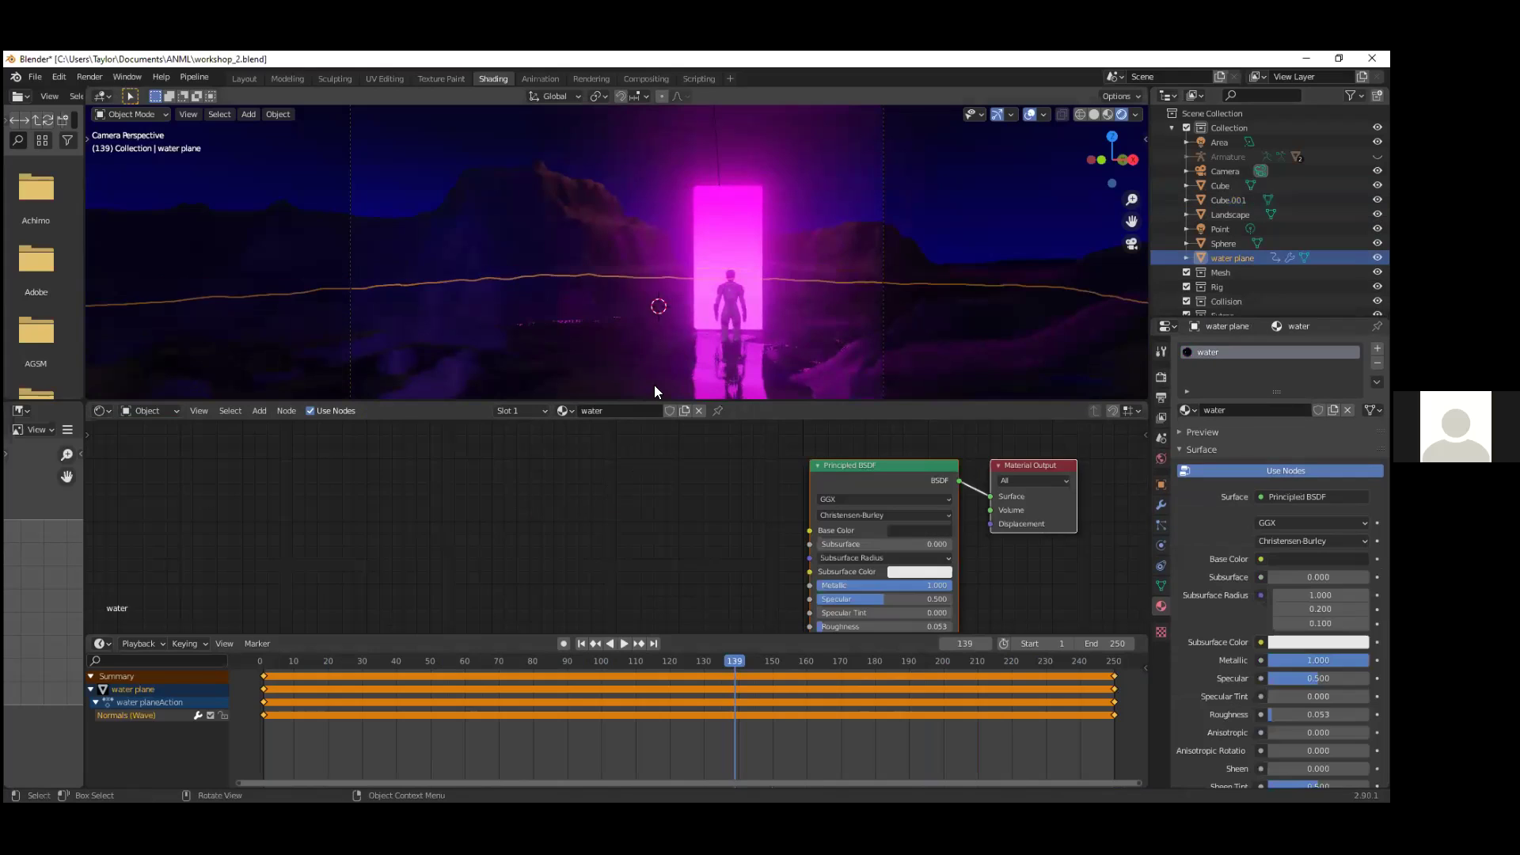
right_click(614, 373)
click(603, 367)
drag(730, 666, 238, 615)
key(ctrl+s)
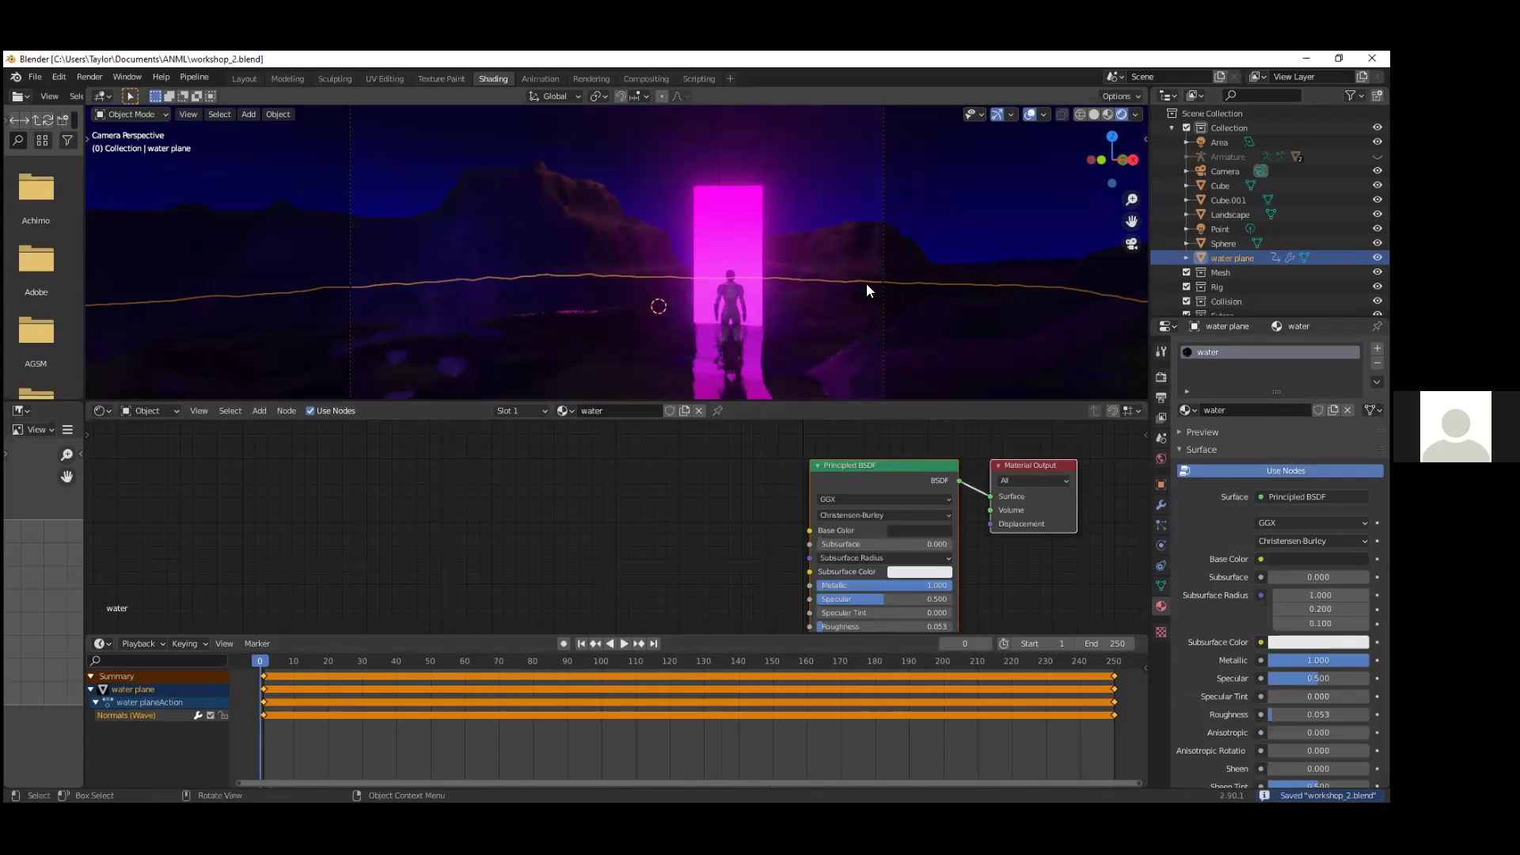
Step: Return to the Layout workspace, shrink the timeline to enlarge the viewport, select the sky sphere and show the scene's output settings
scroll(978, 221, down, 3)
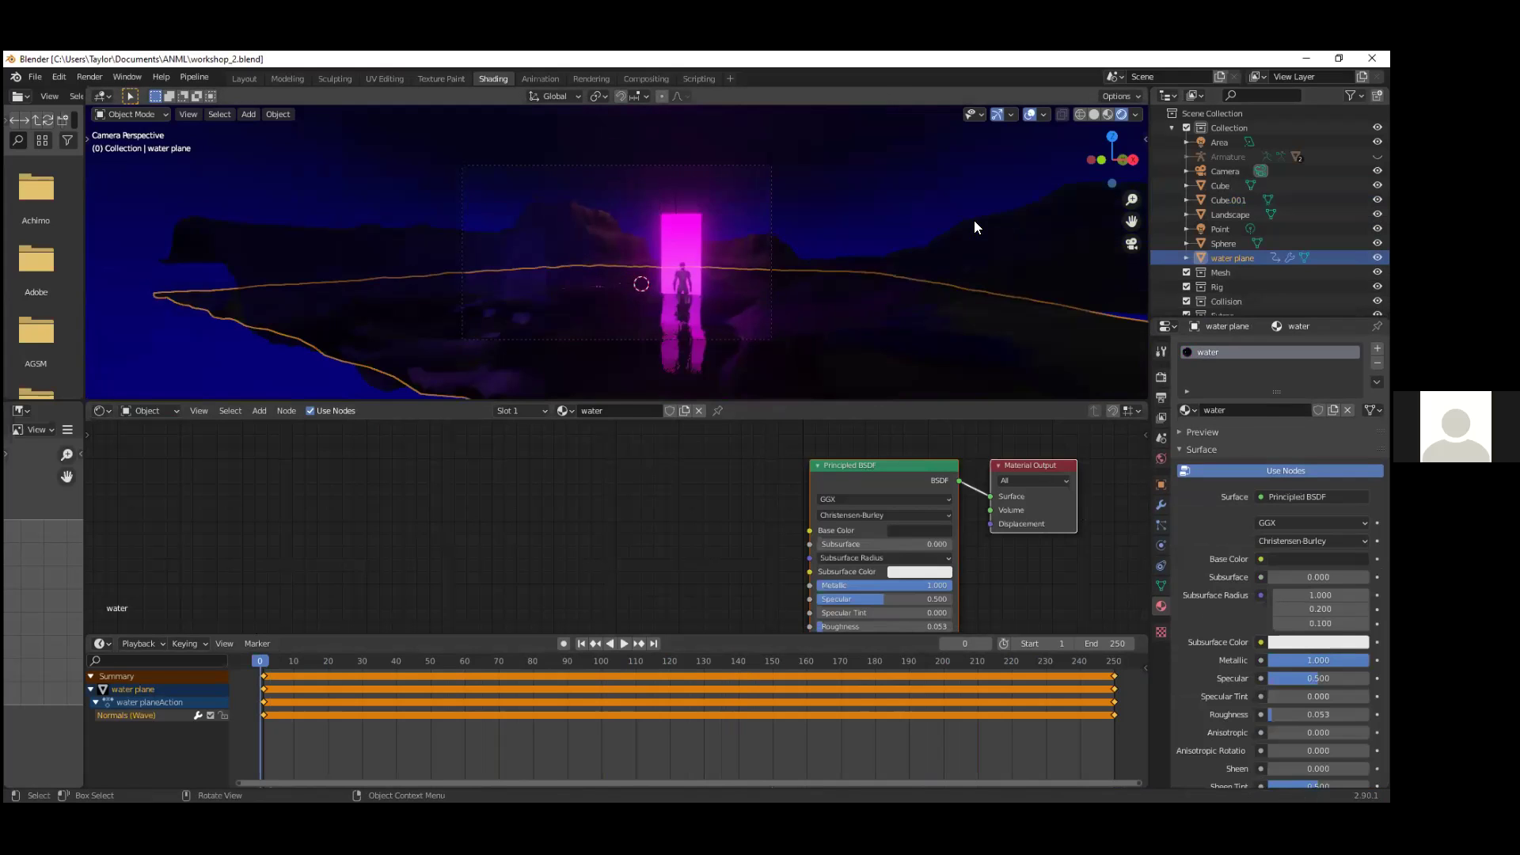
click(243, 79)
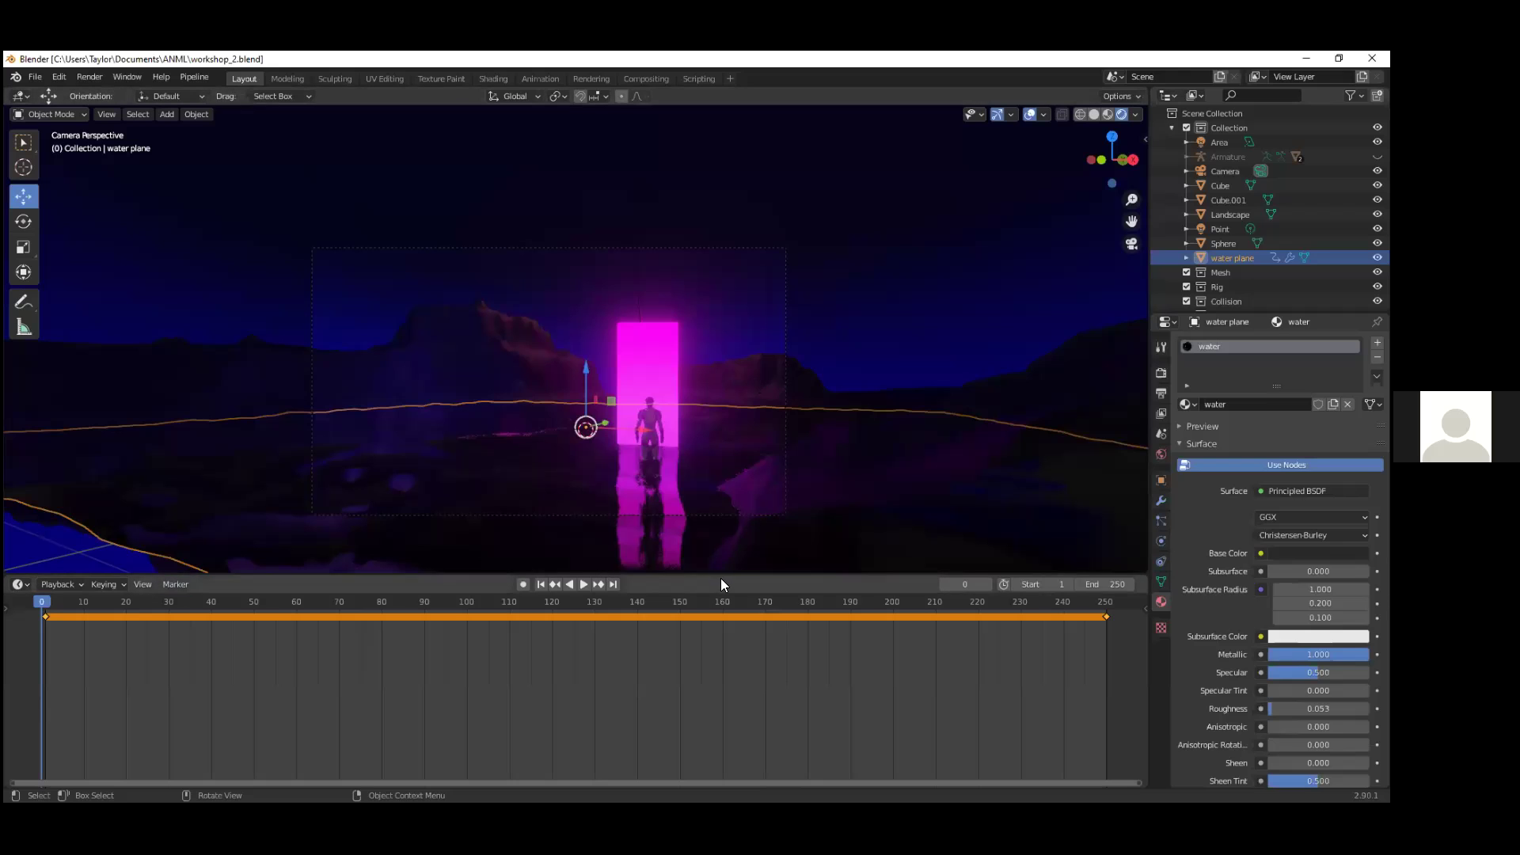
drag(721, 572, 720, 664)
click(876, 358)
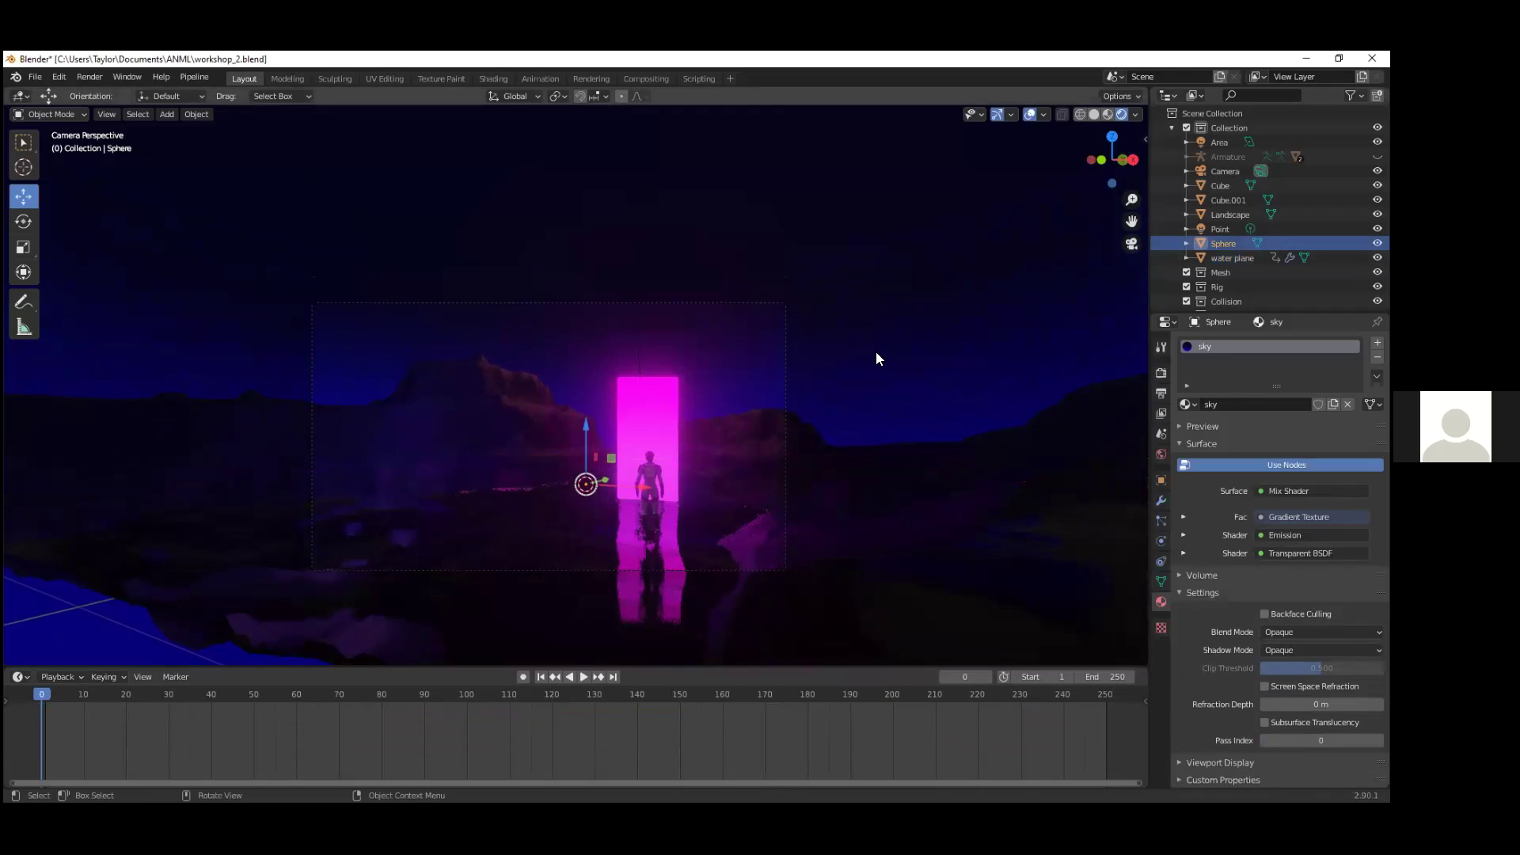
click(1161, 392)
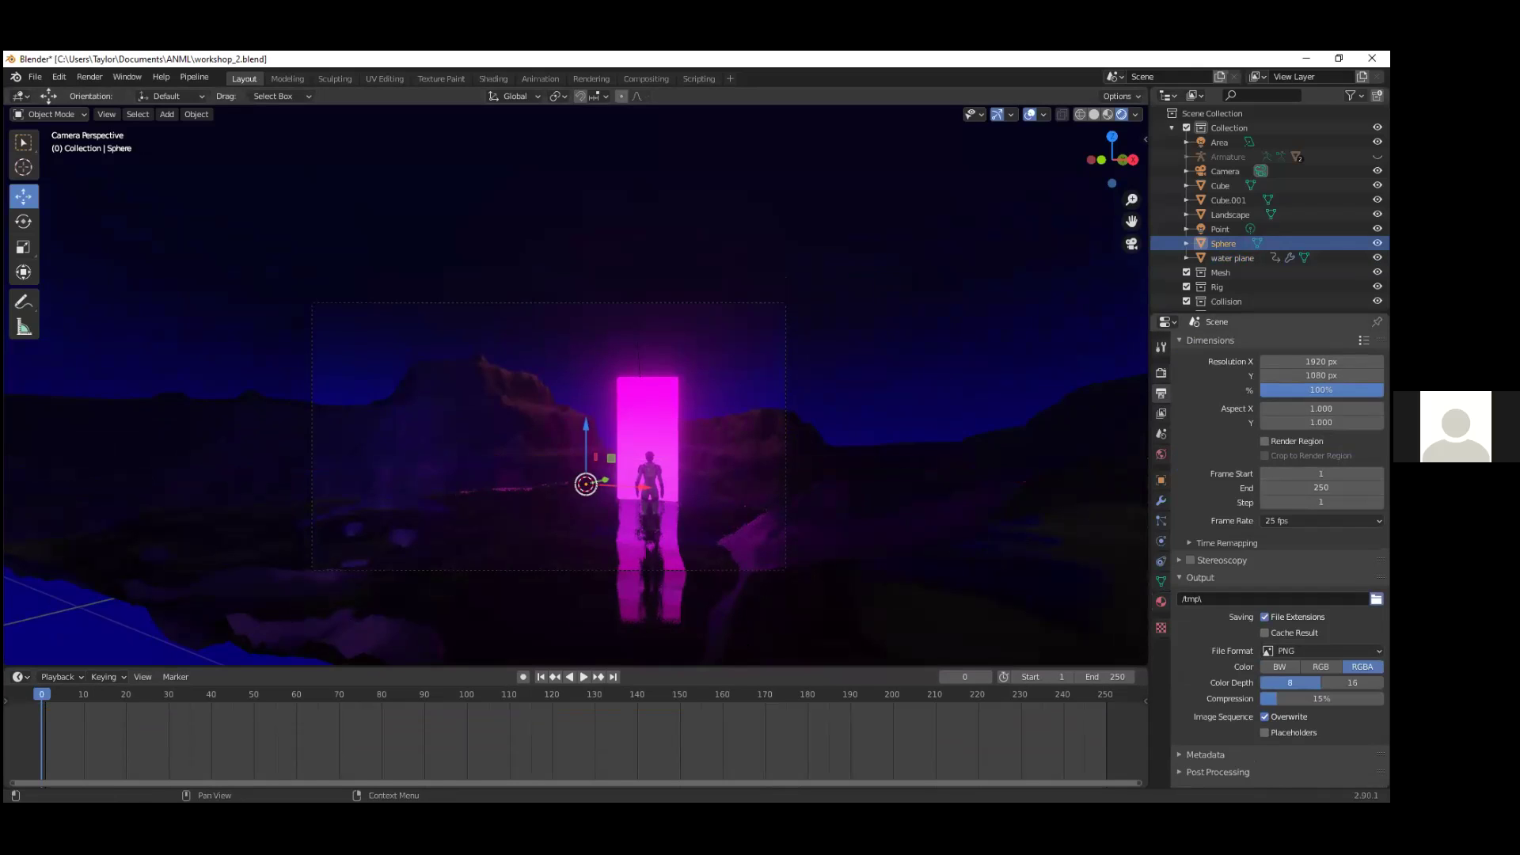
Step: Set the render output path to the Documents\ANML\renders folder with the file name workshop_render2
click(1376, 600)
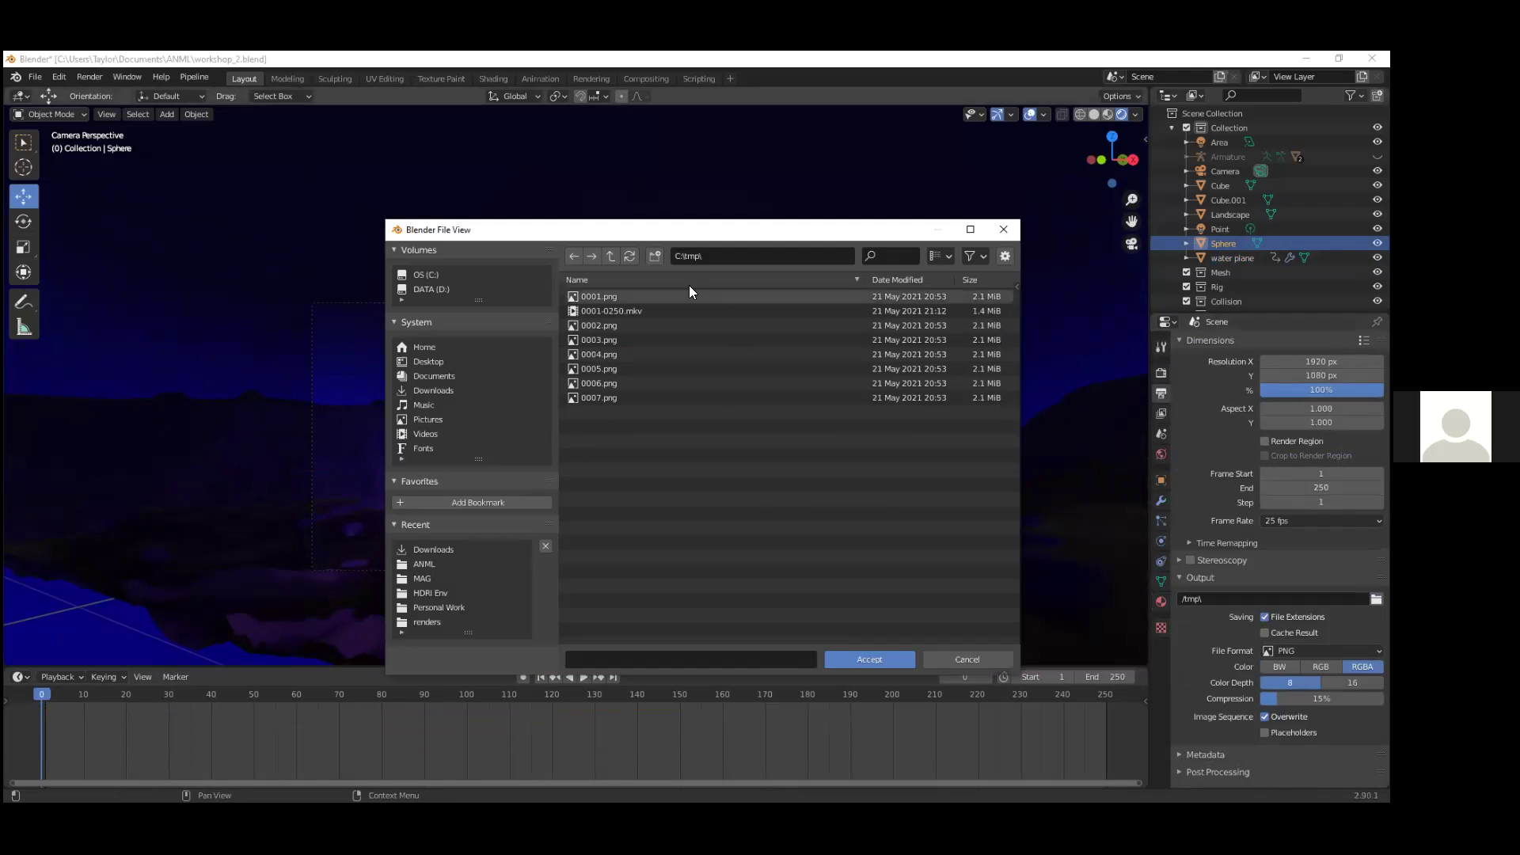
click(613, 254)
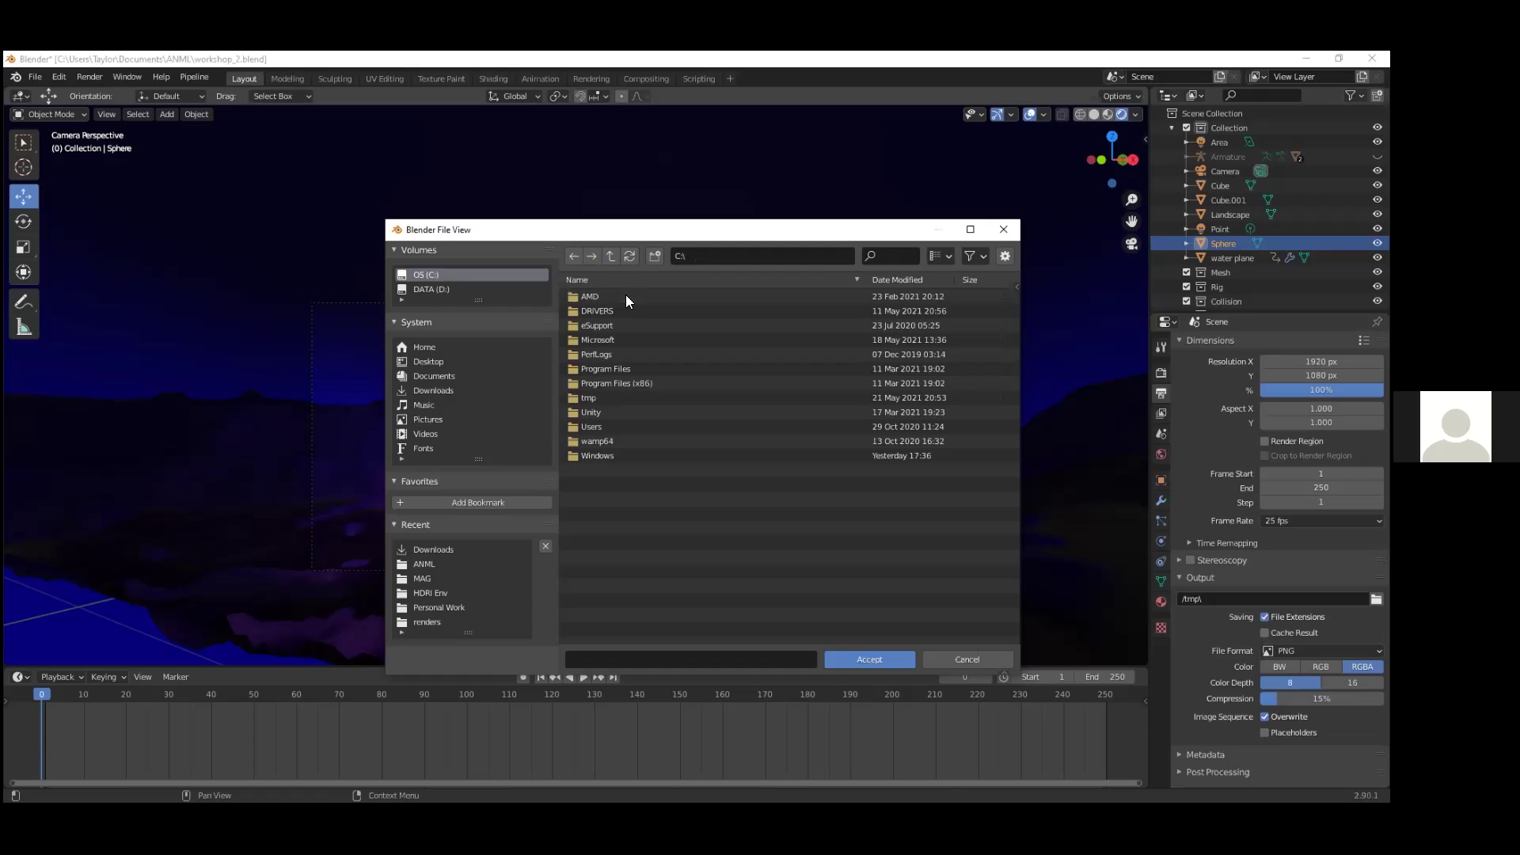
click(432, 378)
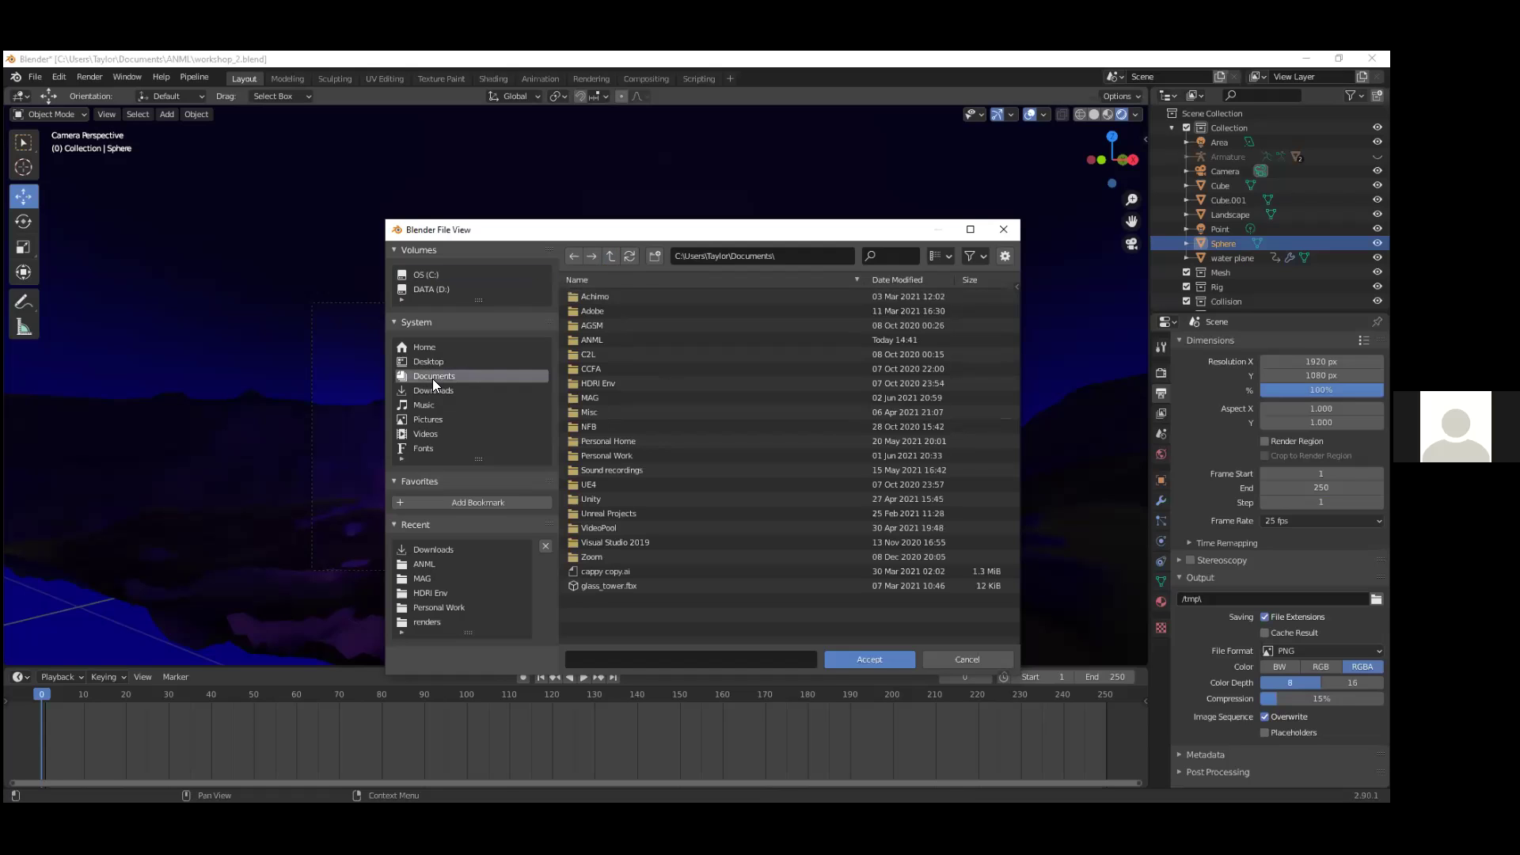
click(601, 339)
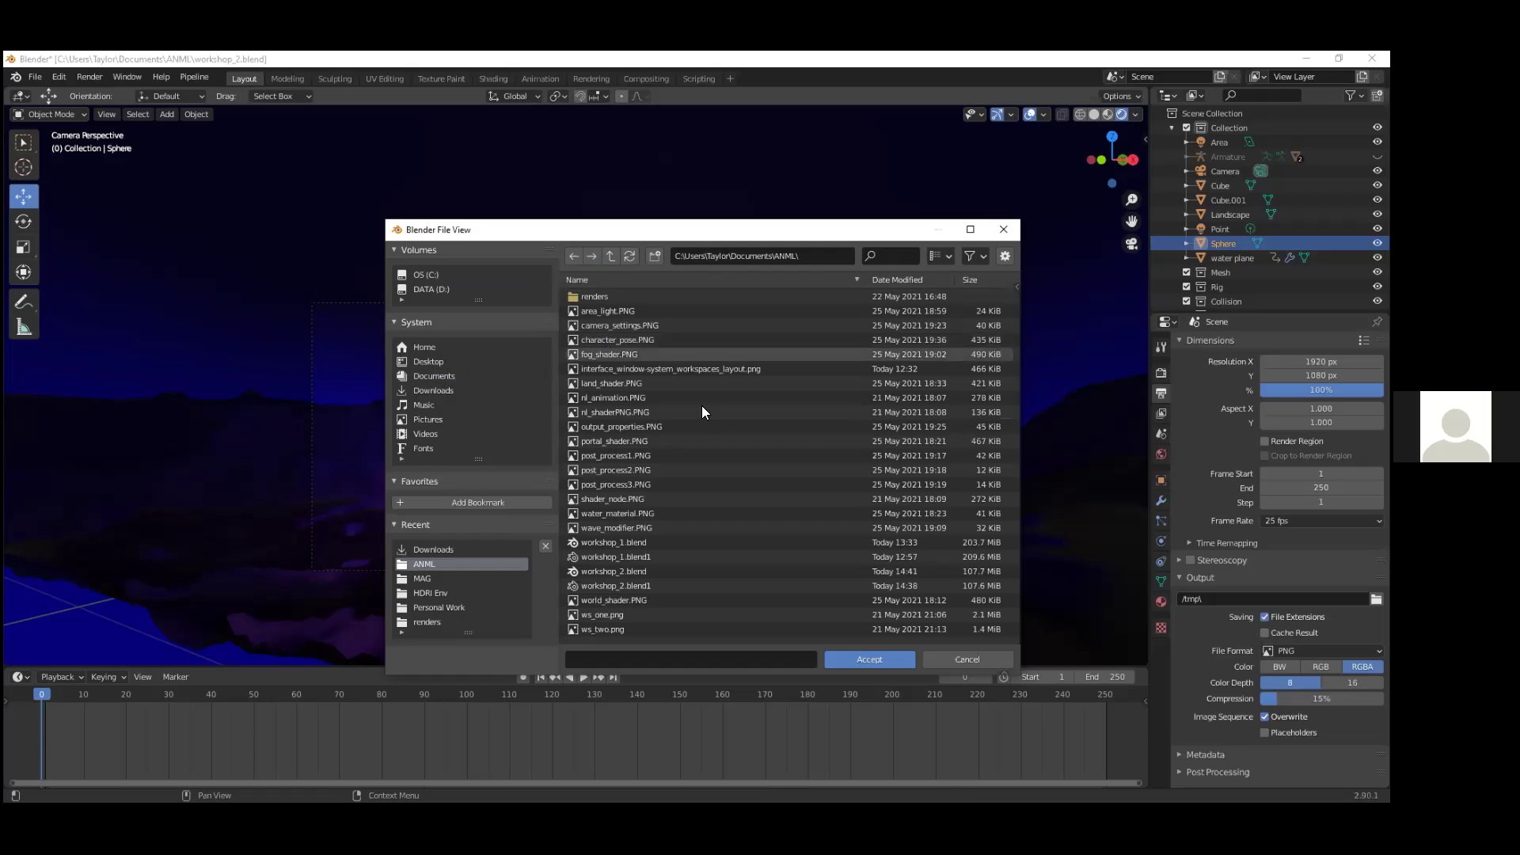
click(594, 297)
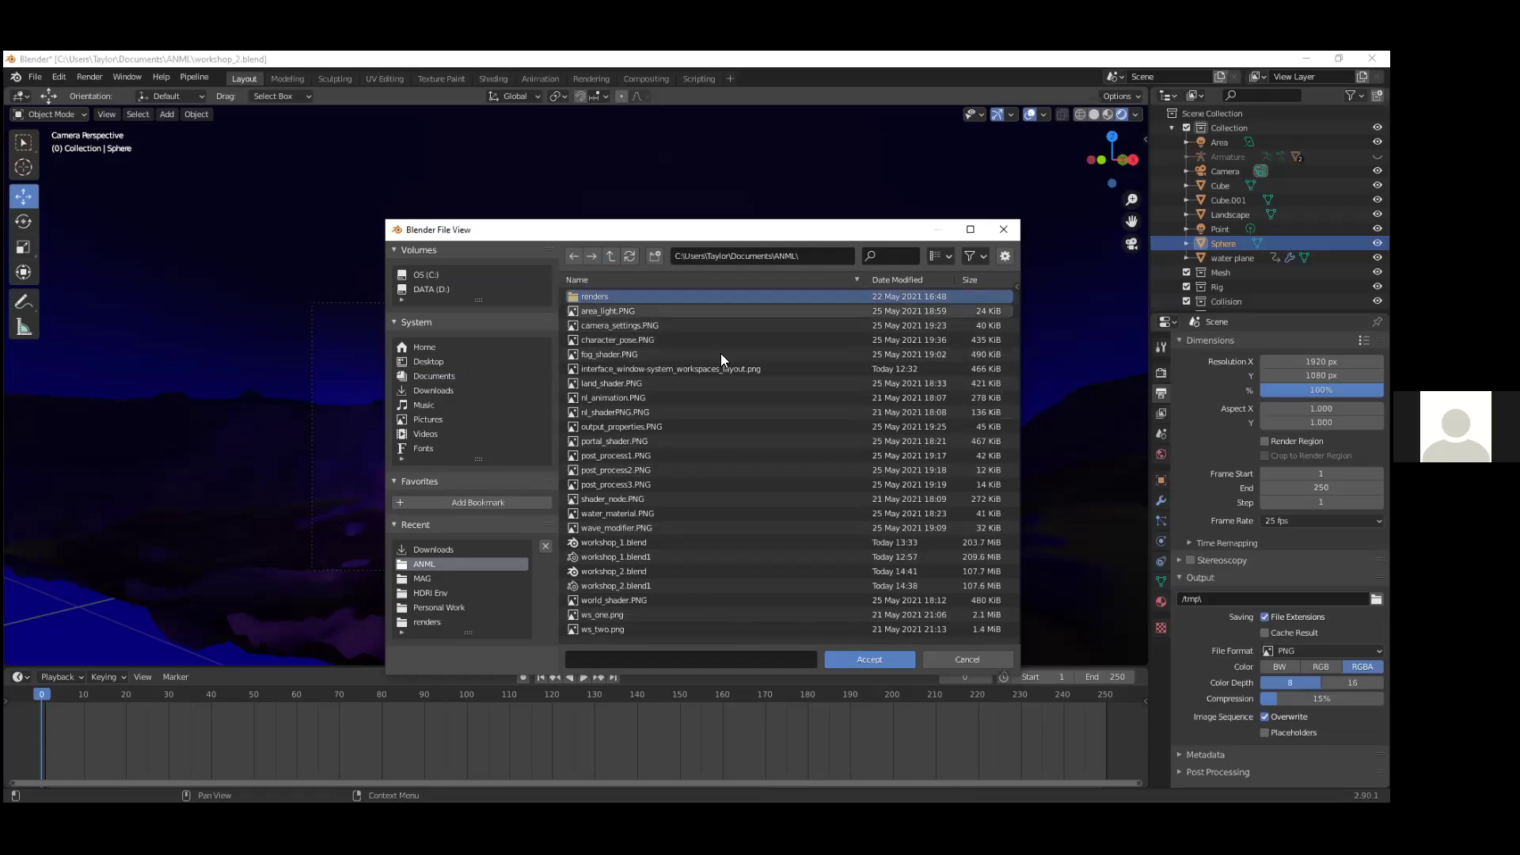
click(869, 661)
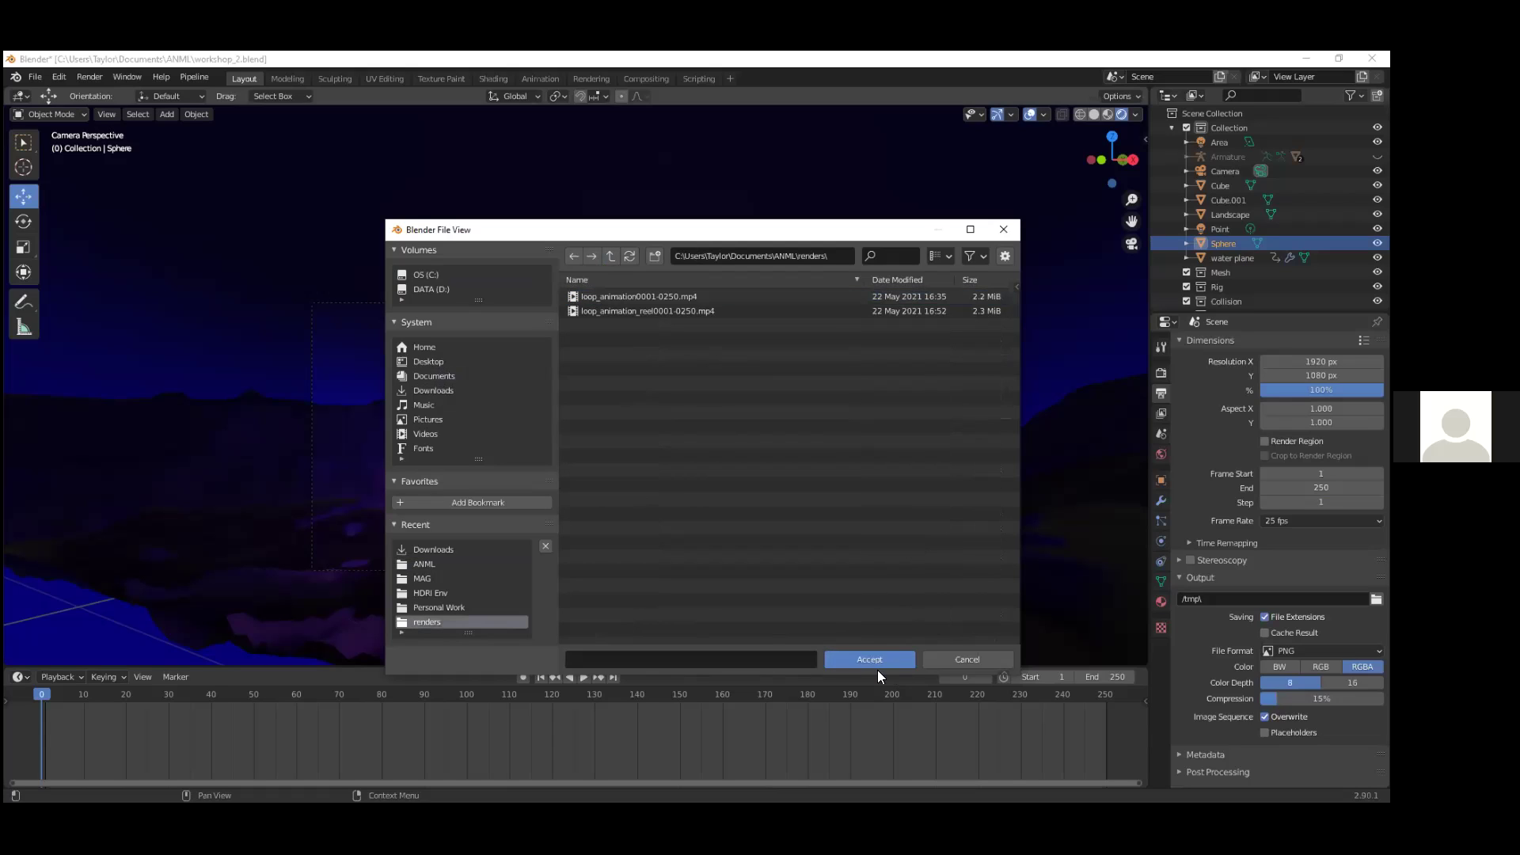
click(874, 659)
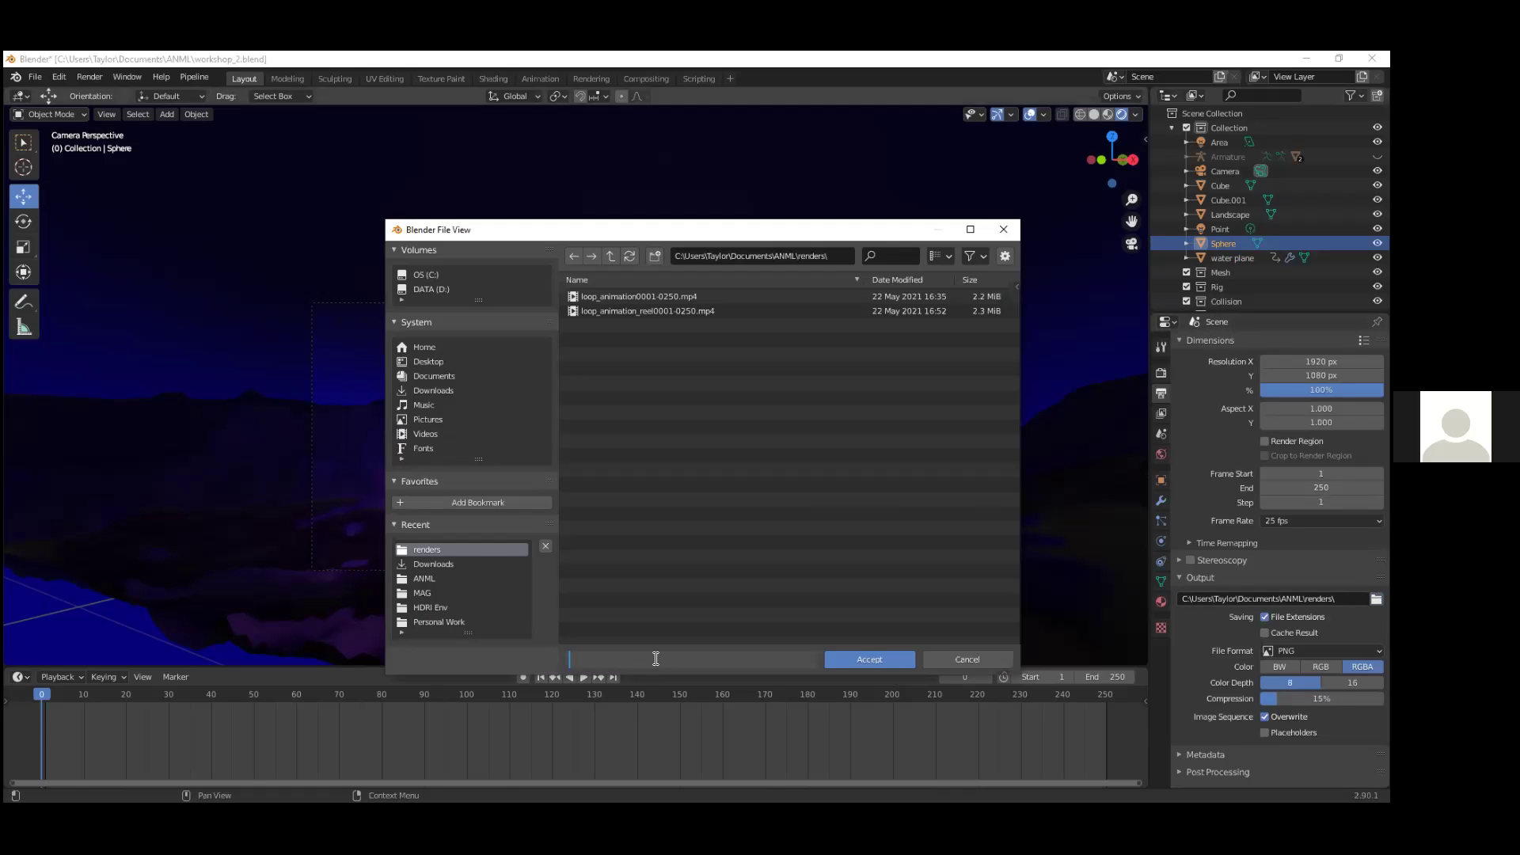
text(workshop_render2)
click(866, 661)
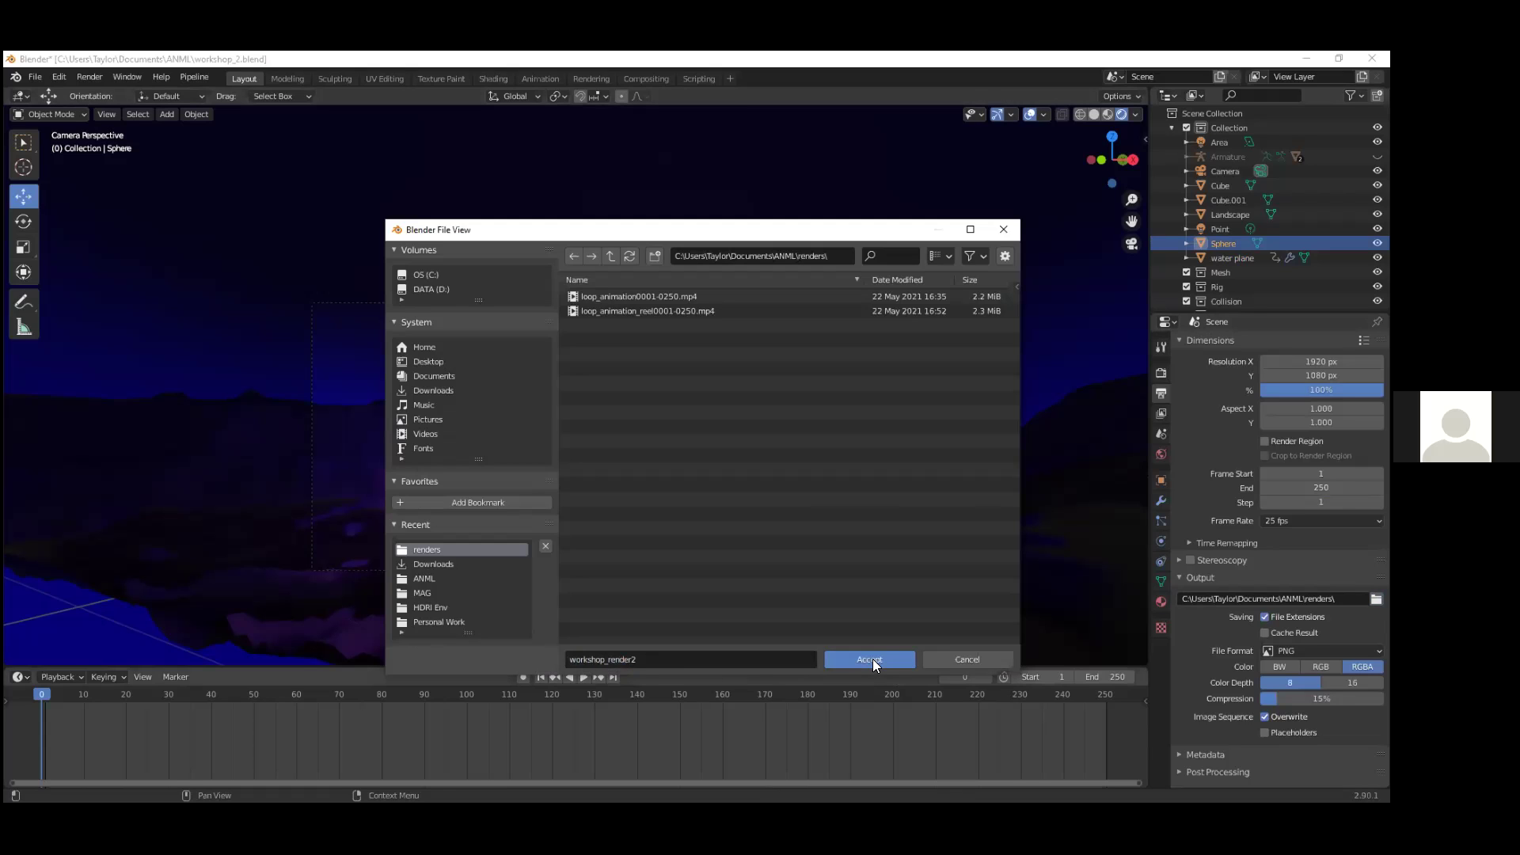
click(873, 658)
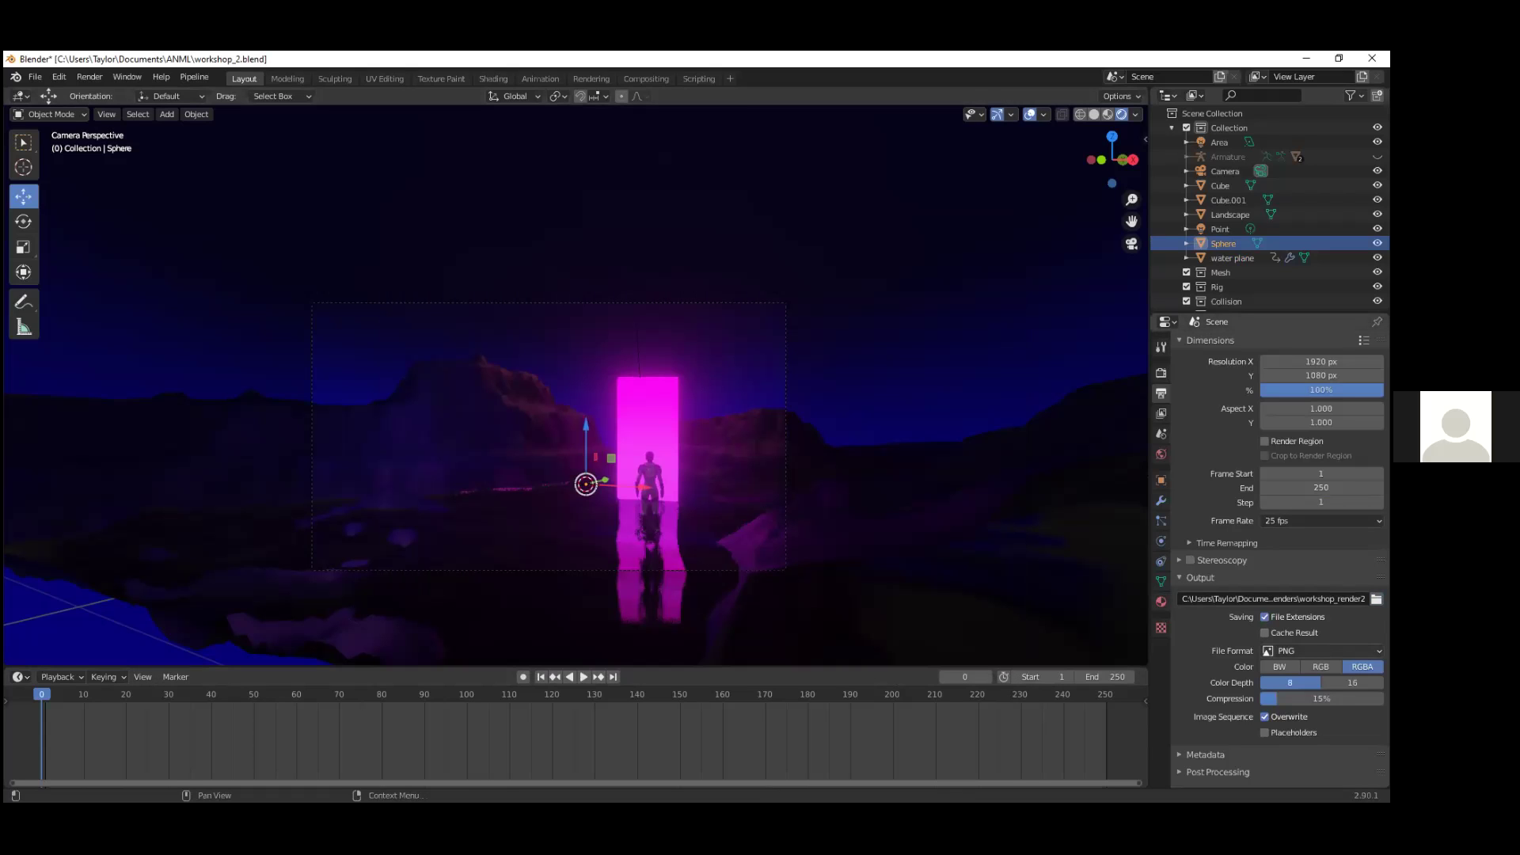
Step: Set the output file format to FFmpeg video and its encoding container to MPEG-4
click(1282, 650)
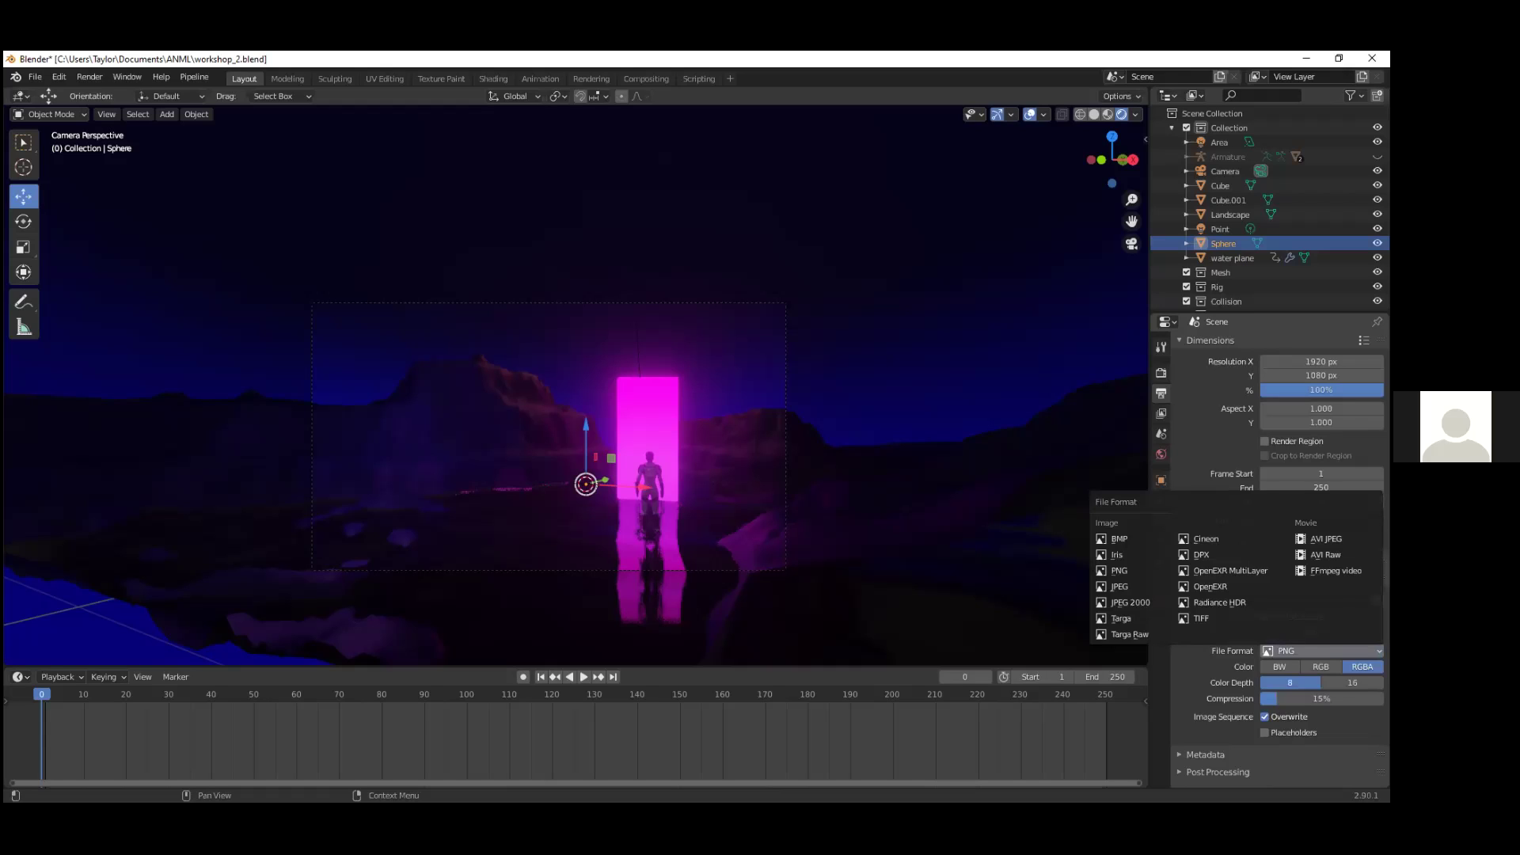
click(1336, 570)
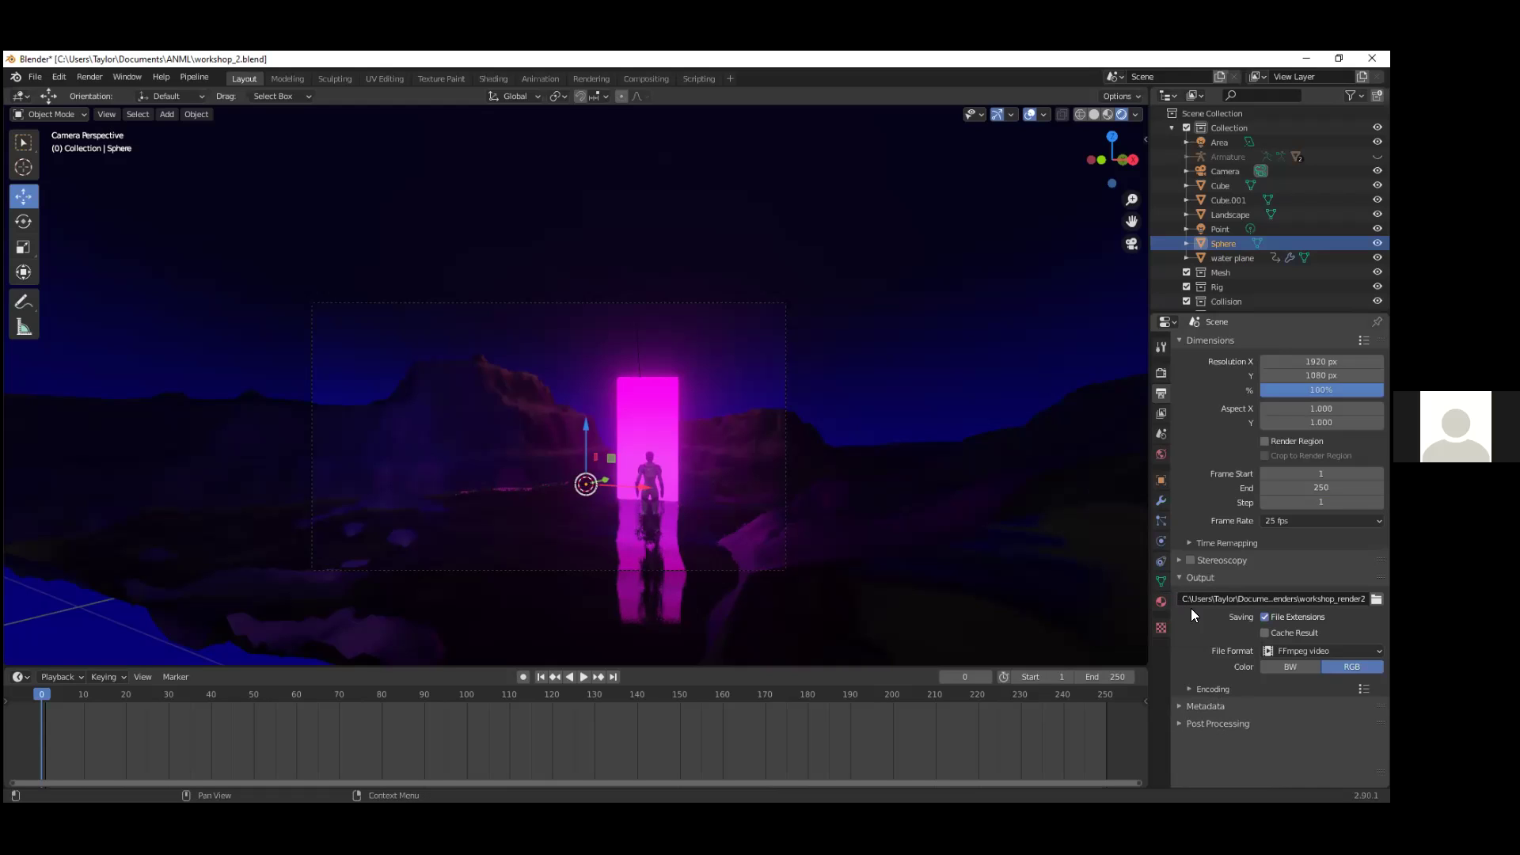
click(1189, 688)
scroll(1207, 613, down, 3)
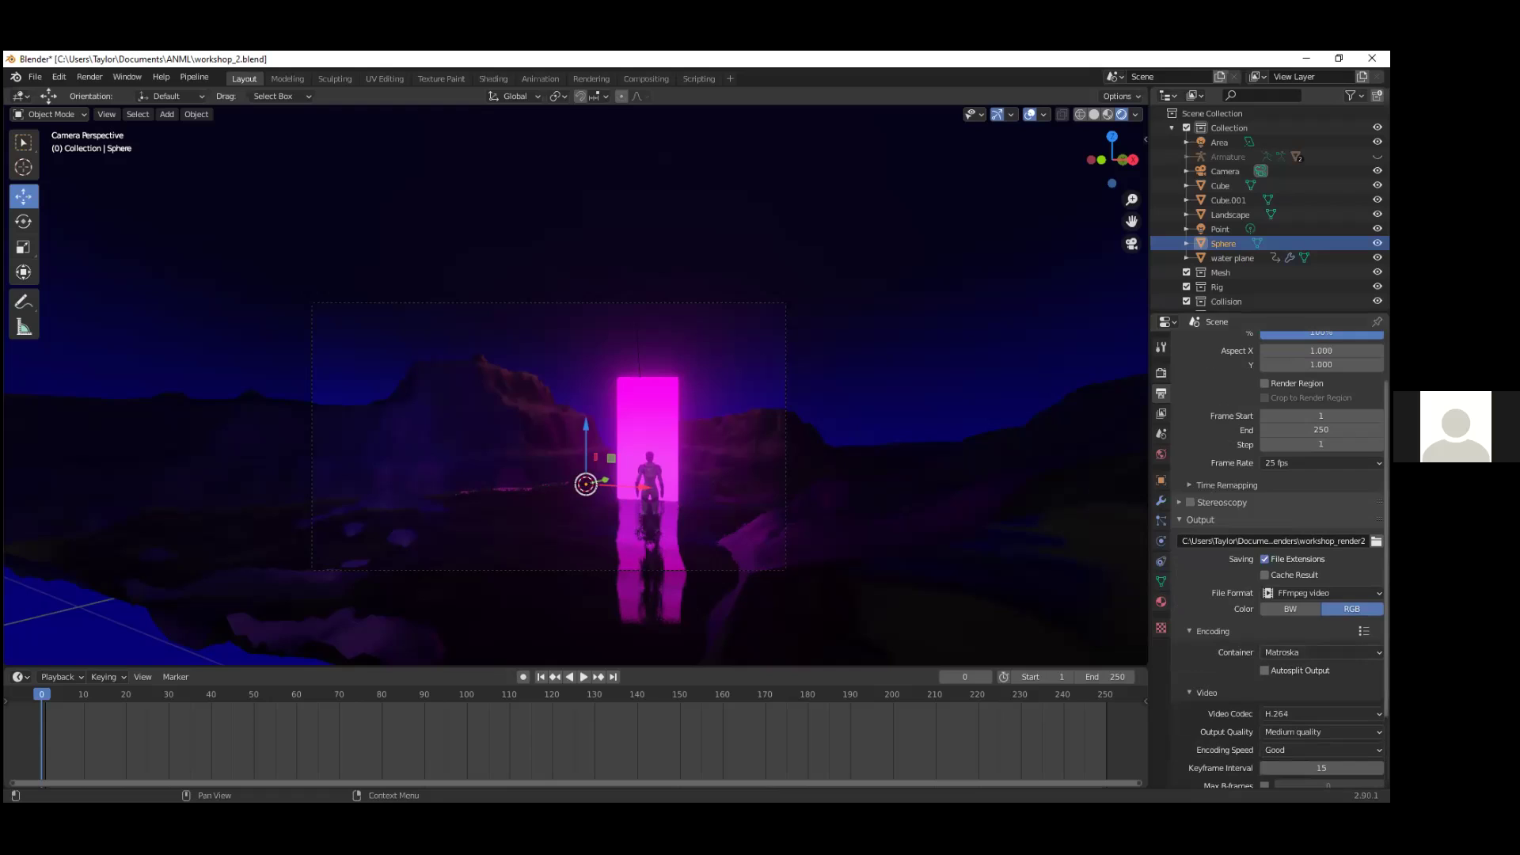
click(1321, 652)
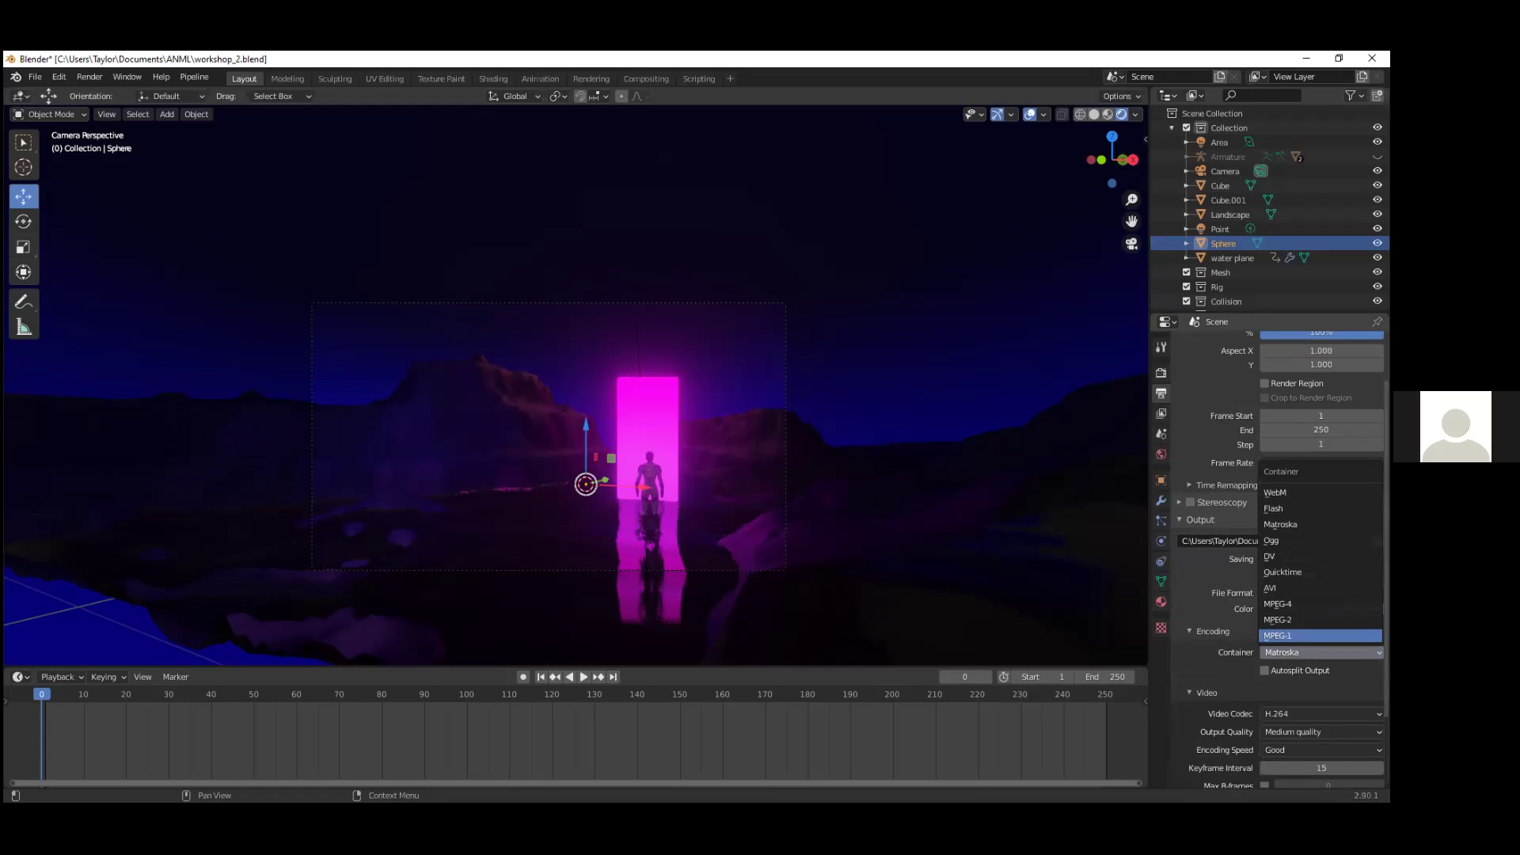
click(1277, 603)
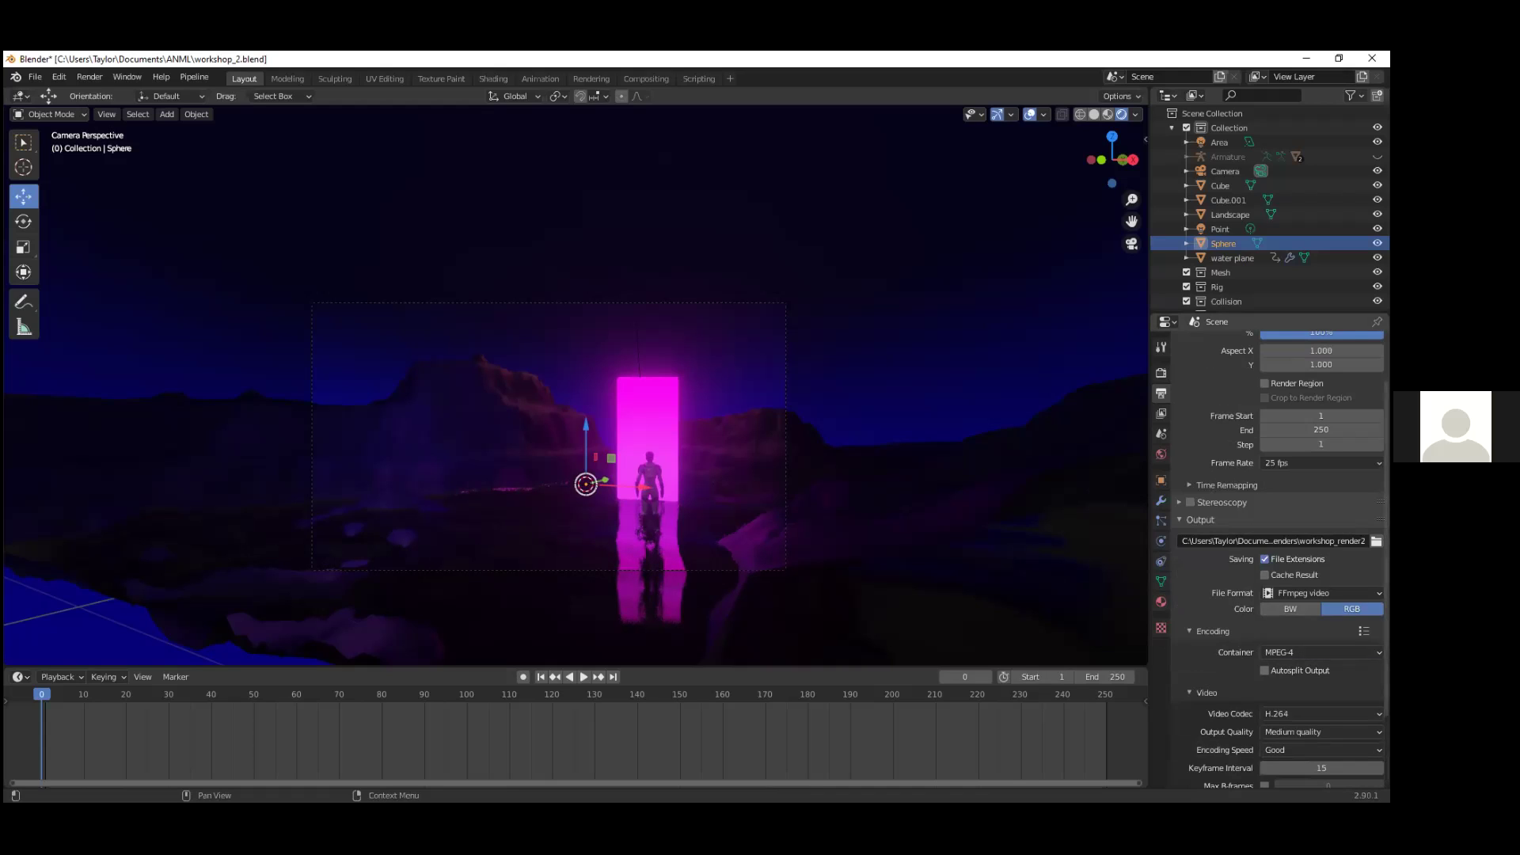
Step: Set the video's output quality to High quality and save the file
scroll(1280, 559, down, 2)
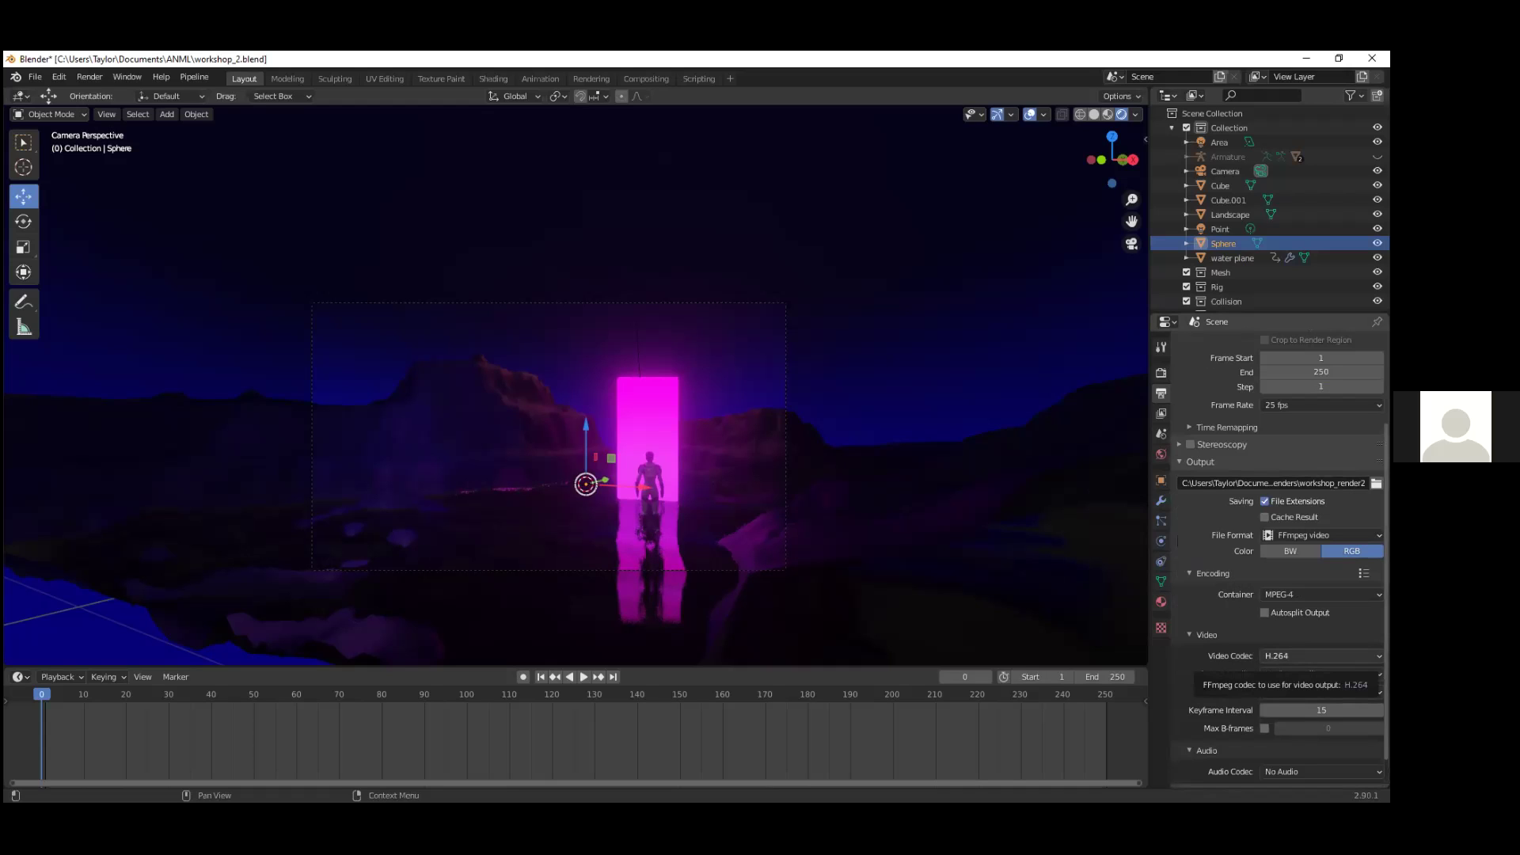
scroll(1188, 779, down, 1)
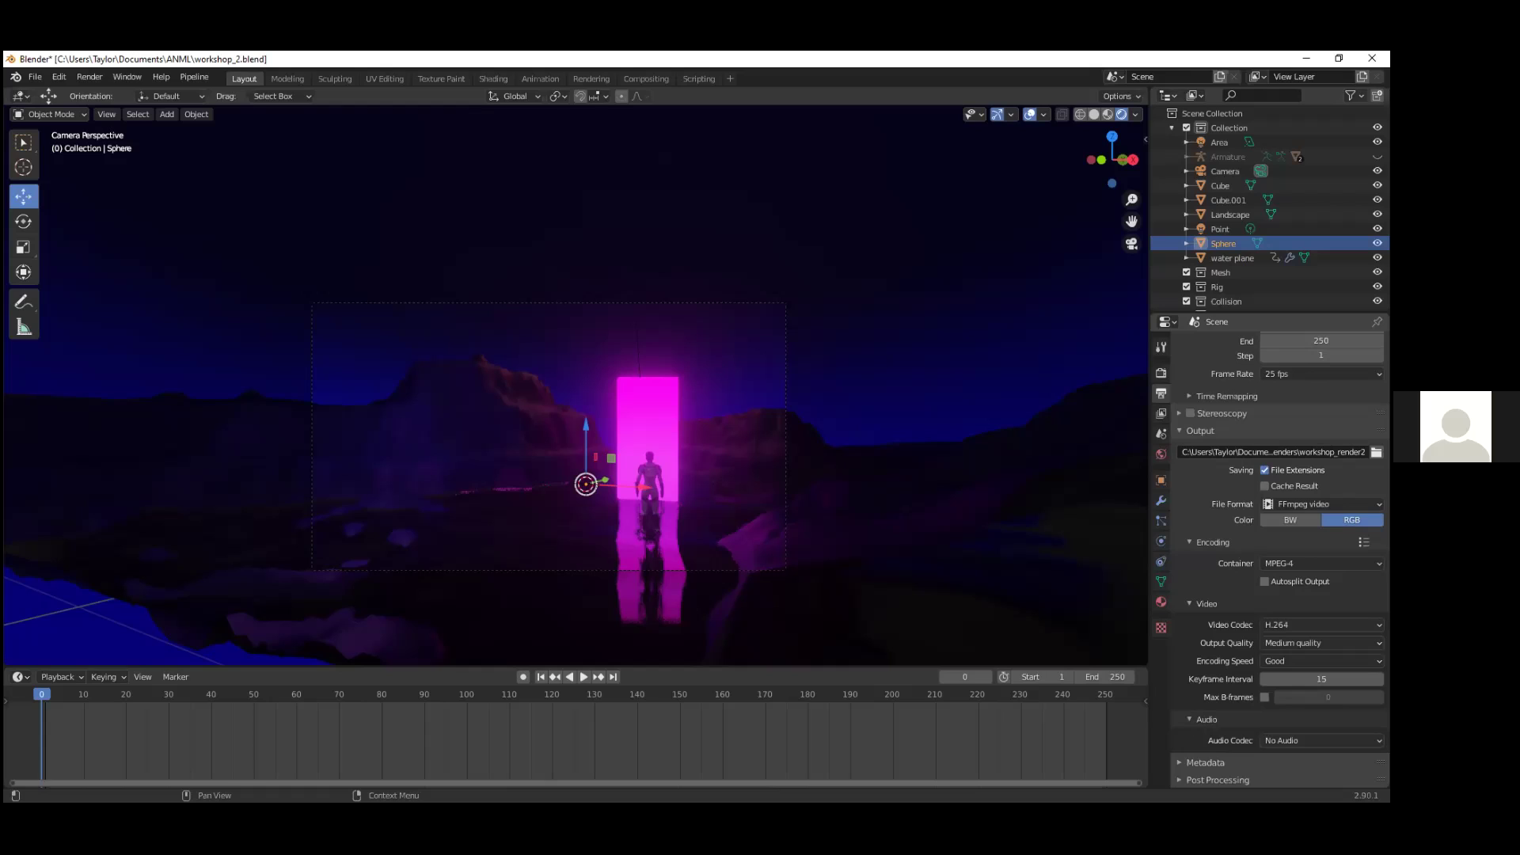
click(1299, 643)
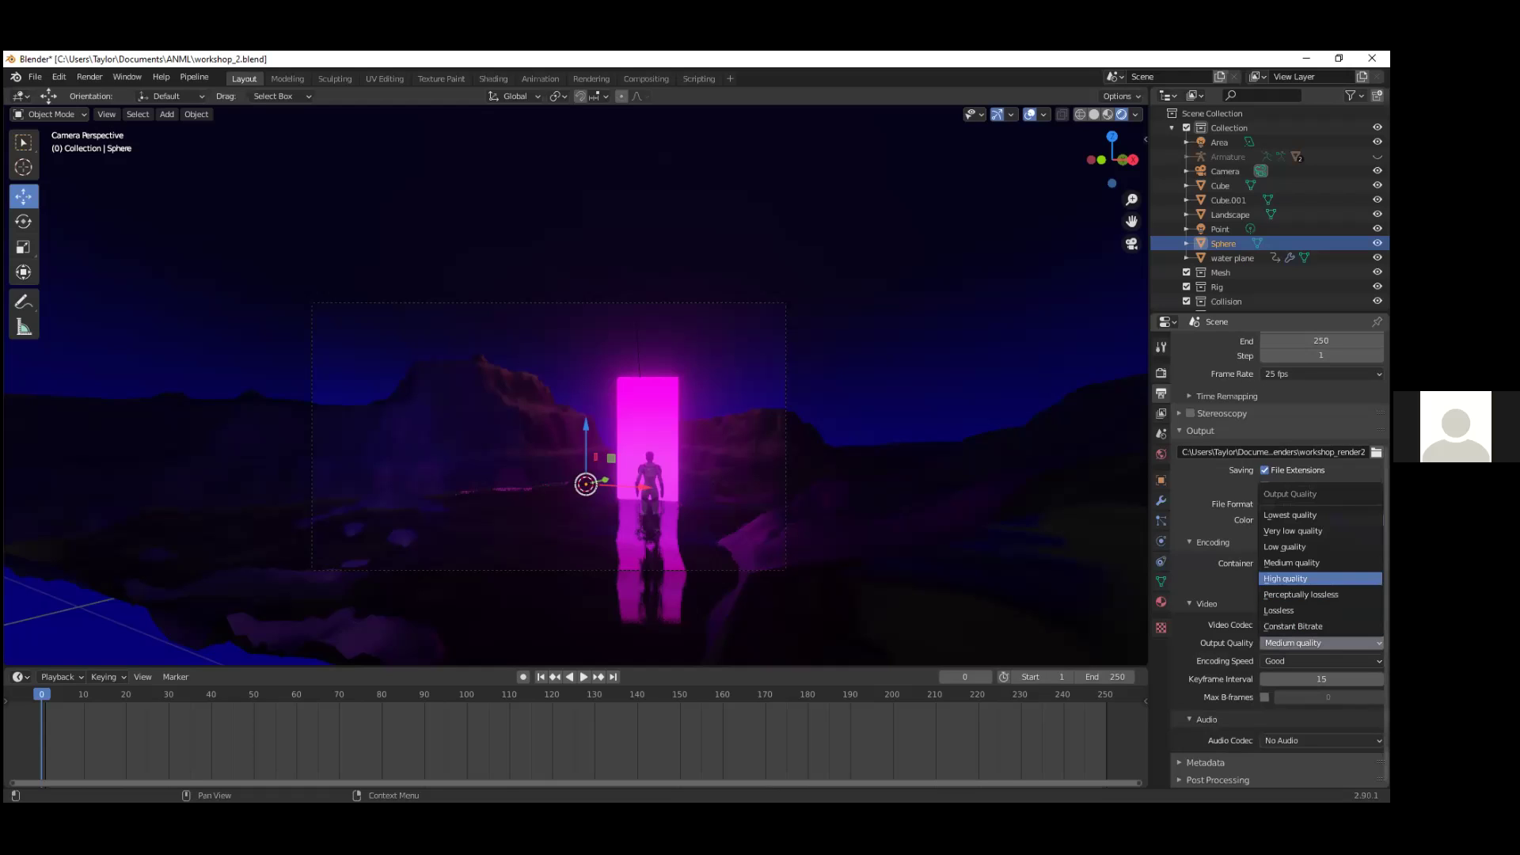
click(1290, 578)
key(ctrl+s)
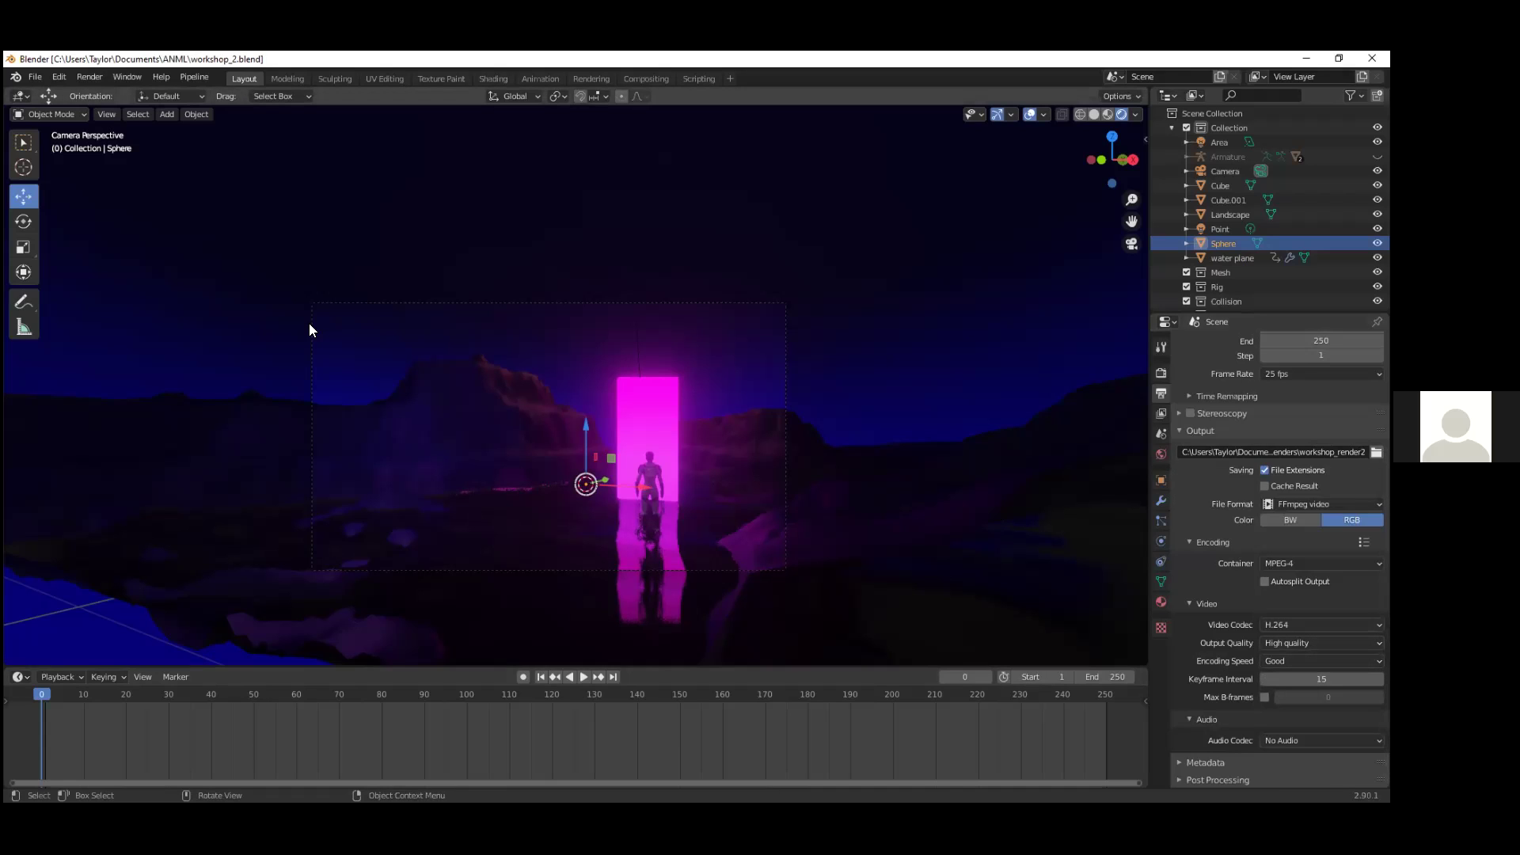
Step: Render the scene's full animation to the output video
click(87, 76)
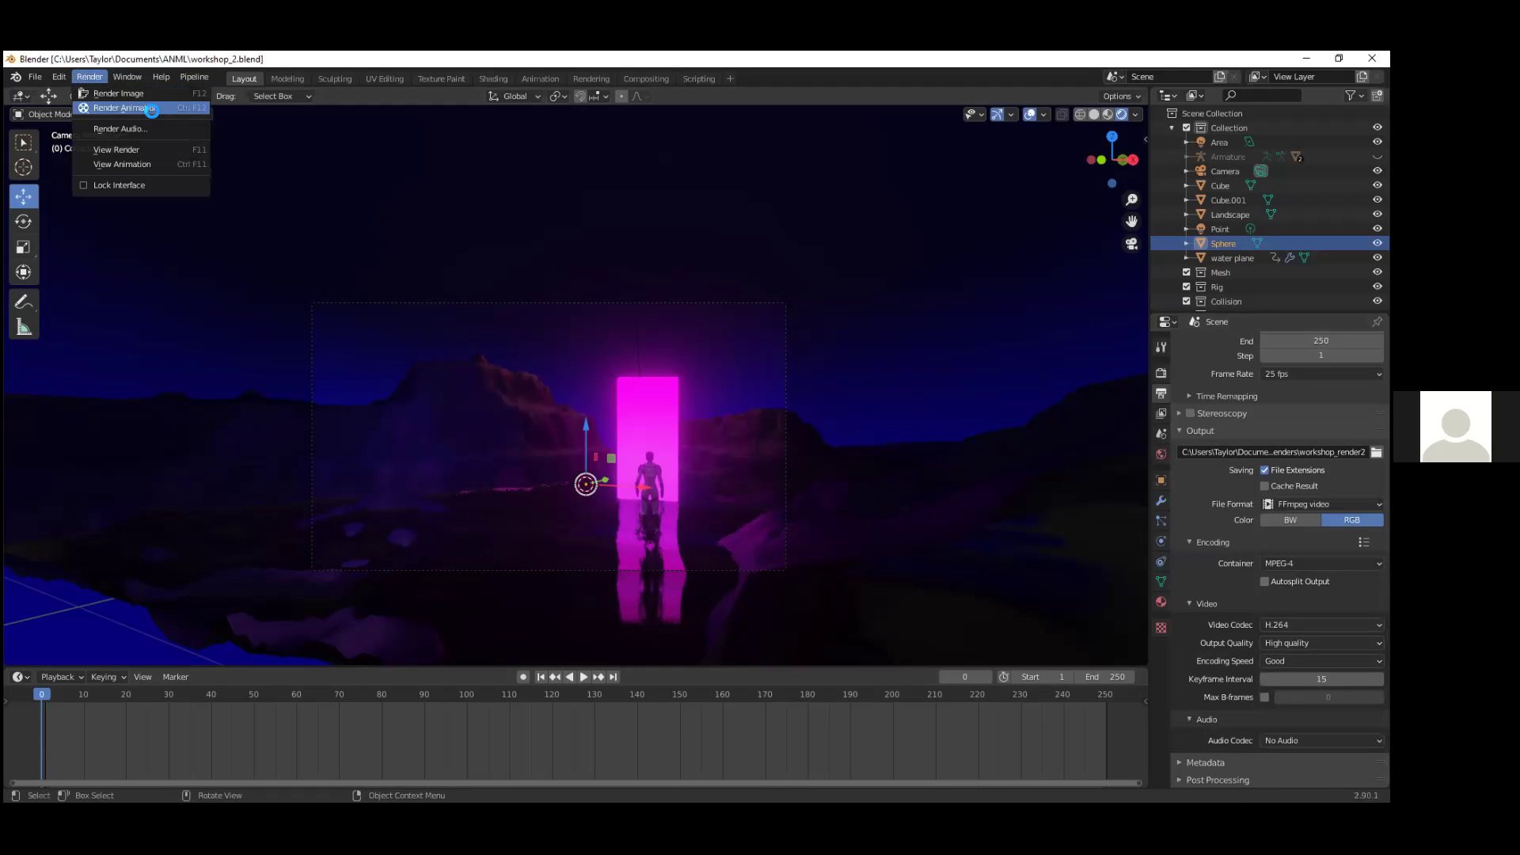
click(150, 109)
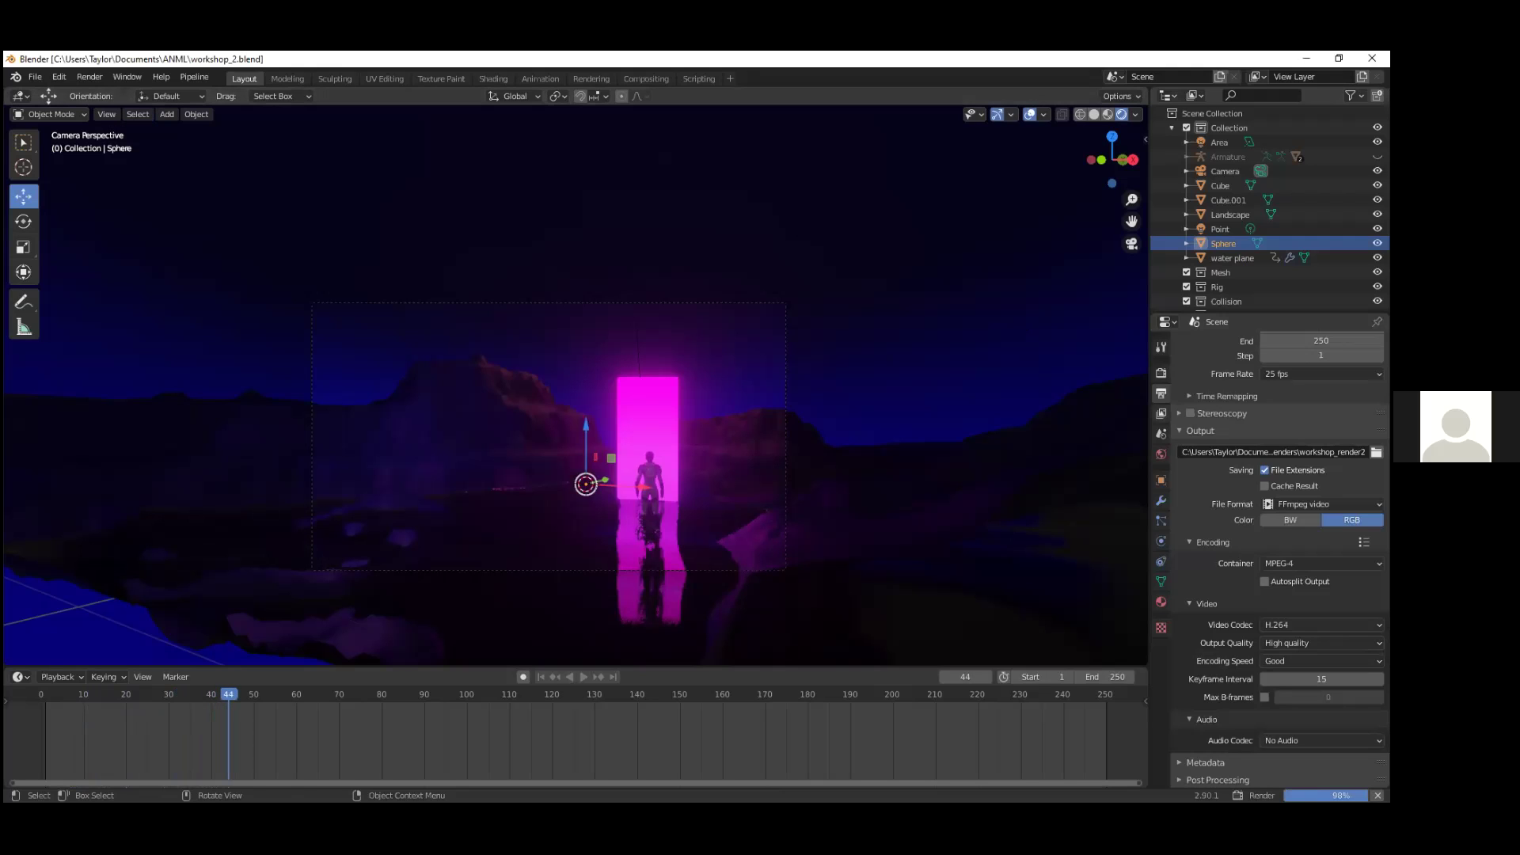
scroll(1282, 475, up, 3)
scroll(1321, 372, up, 2)
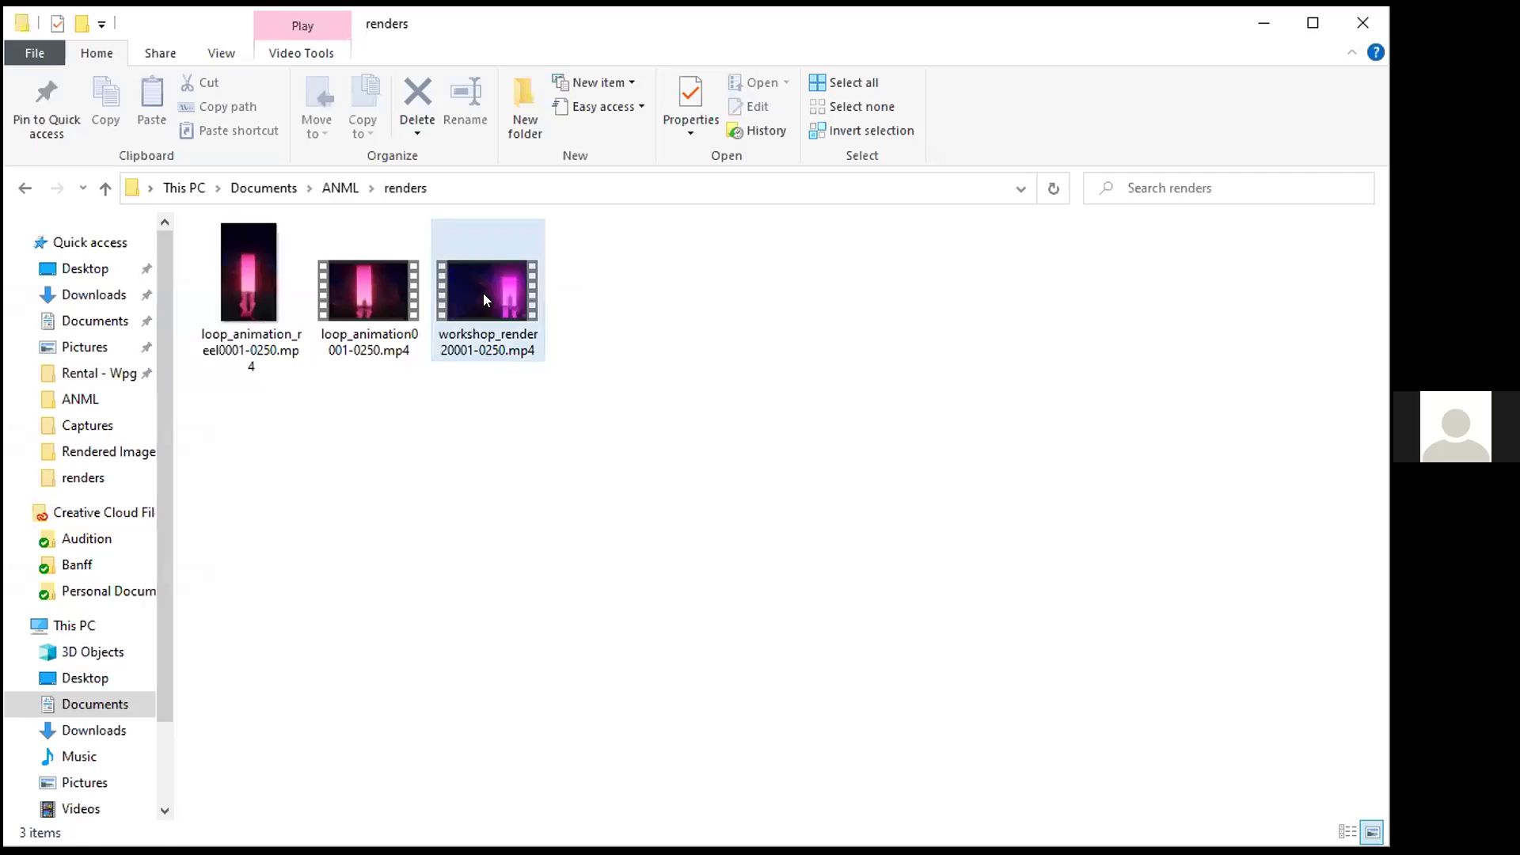
Step: Play the rendered video workshop_render20001-0250.mp4 from the renders folder, close the player and return to Blender
click(483, 293)
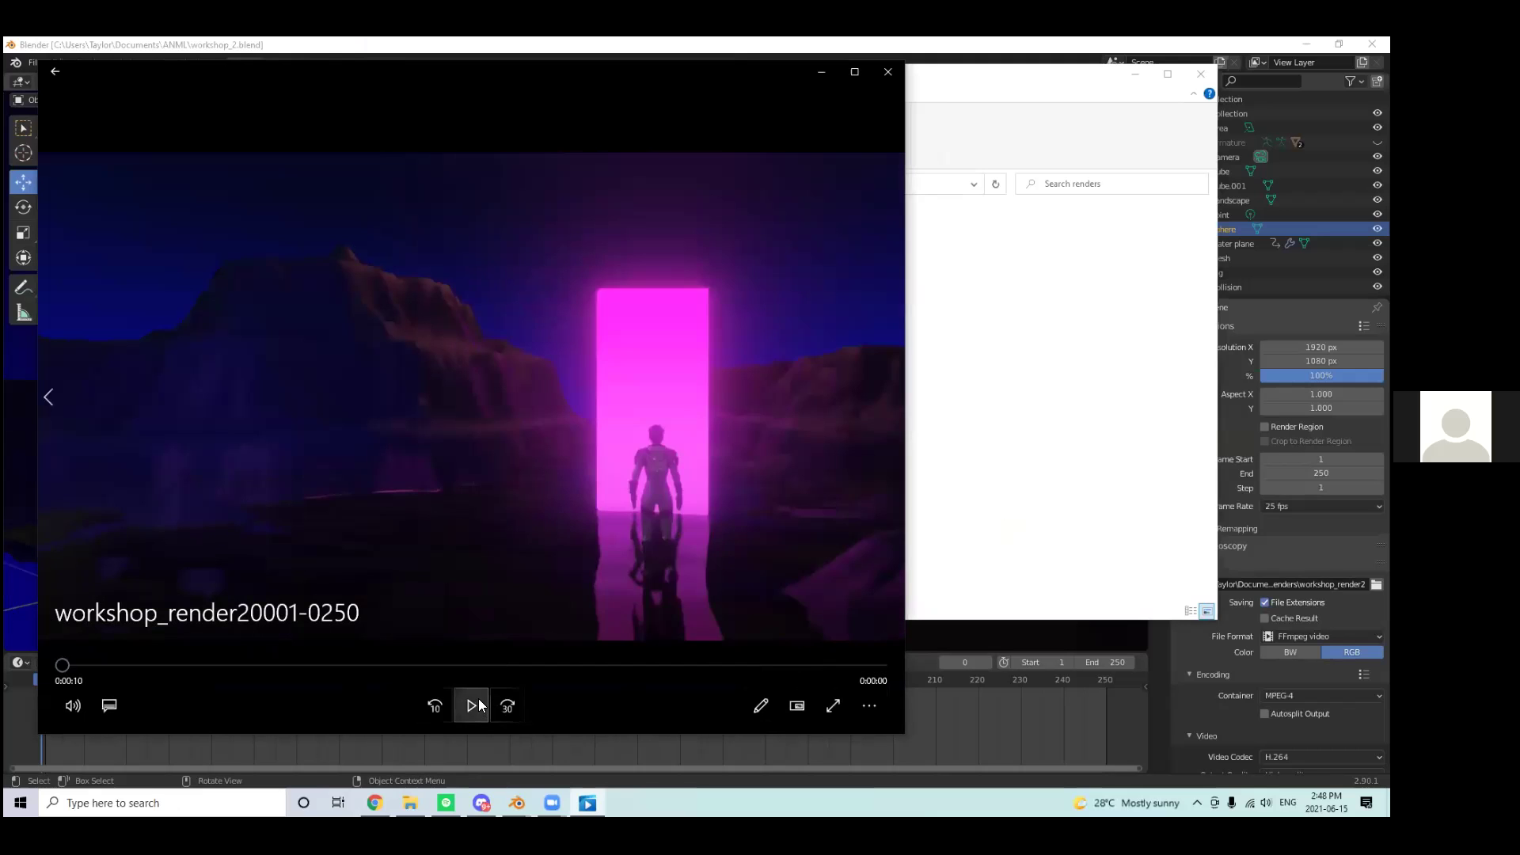
click(471, 706)
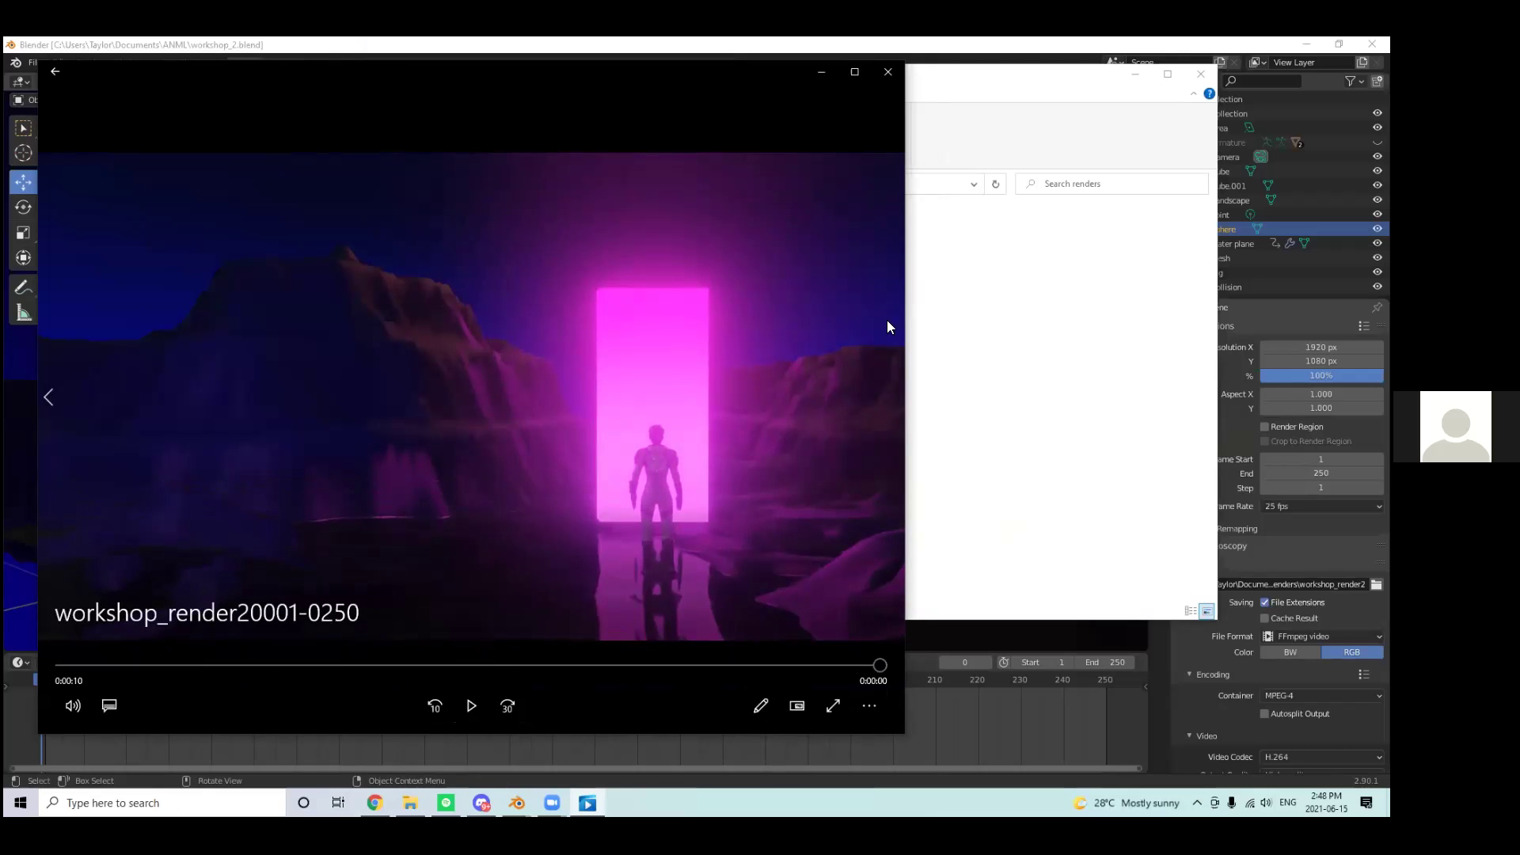
click(888, 72)
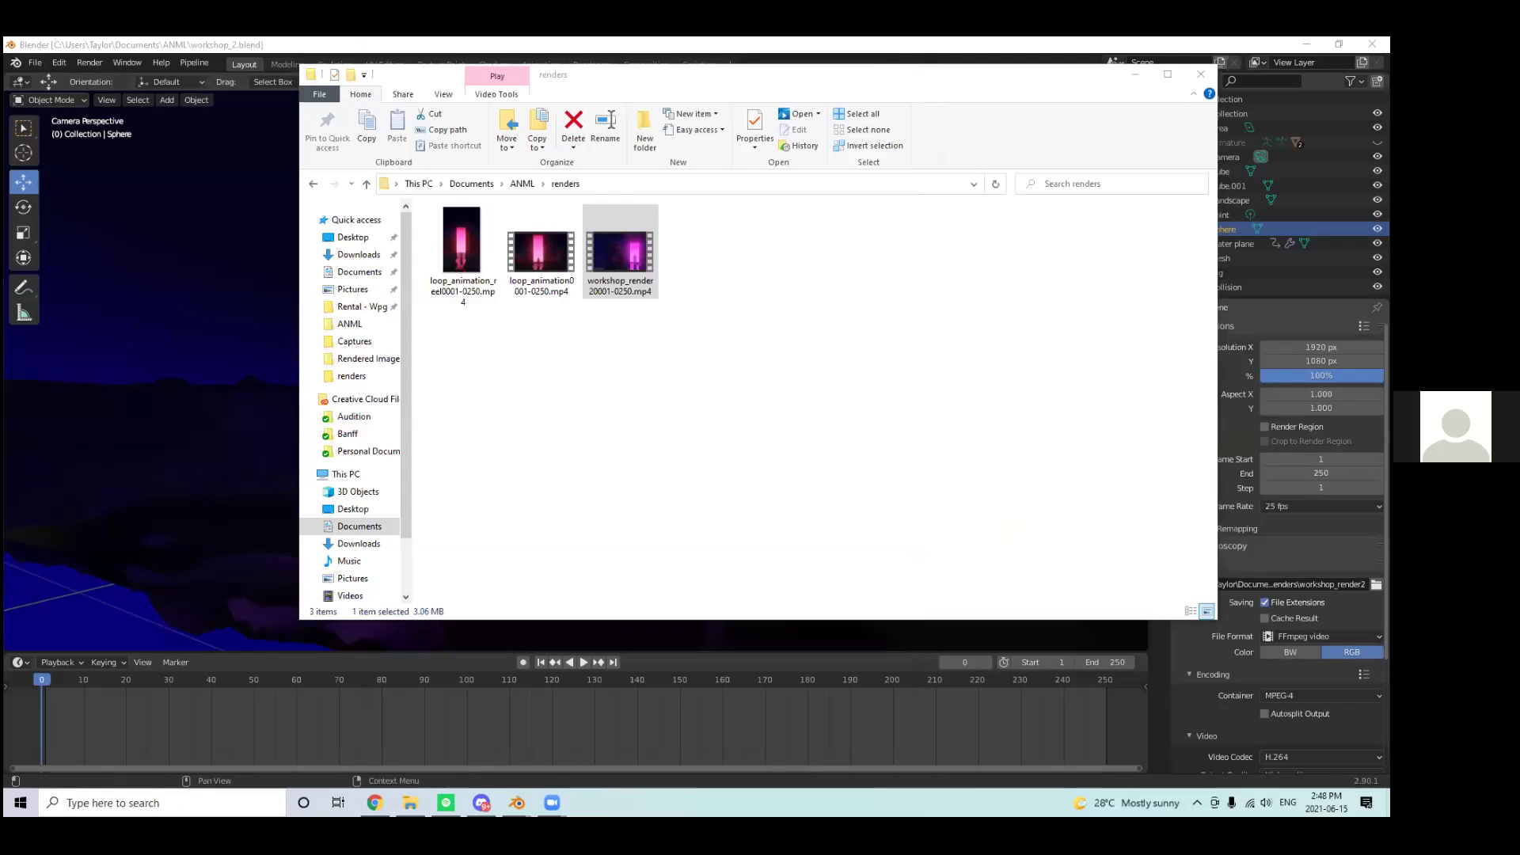
click(1134, 74)
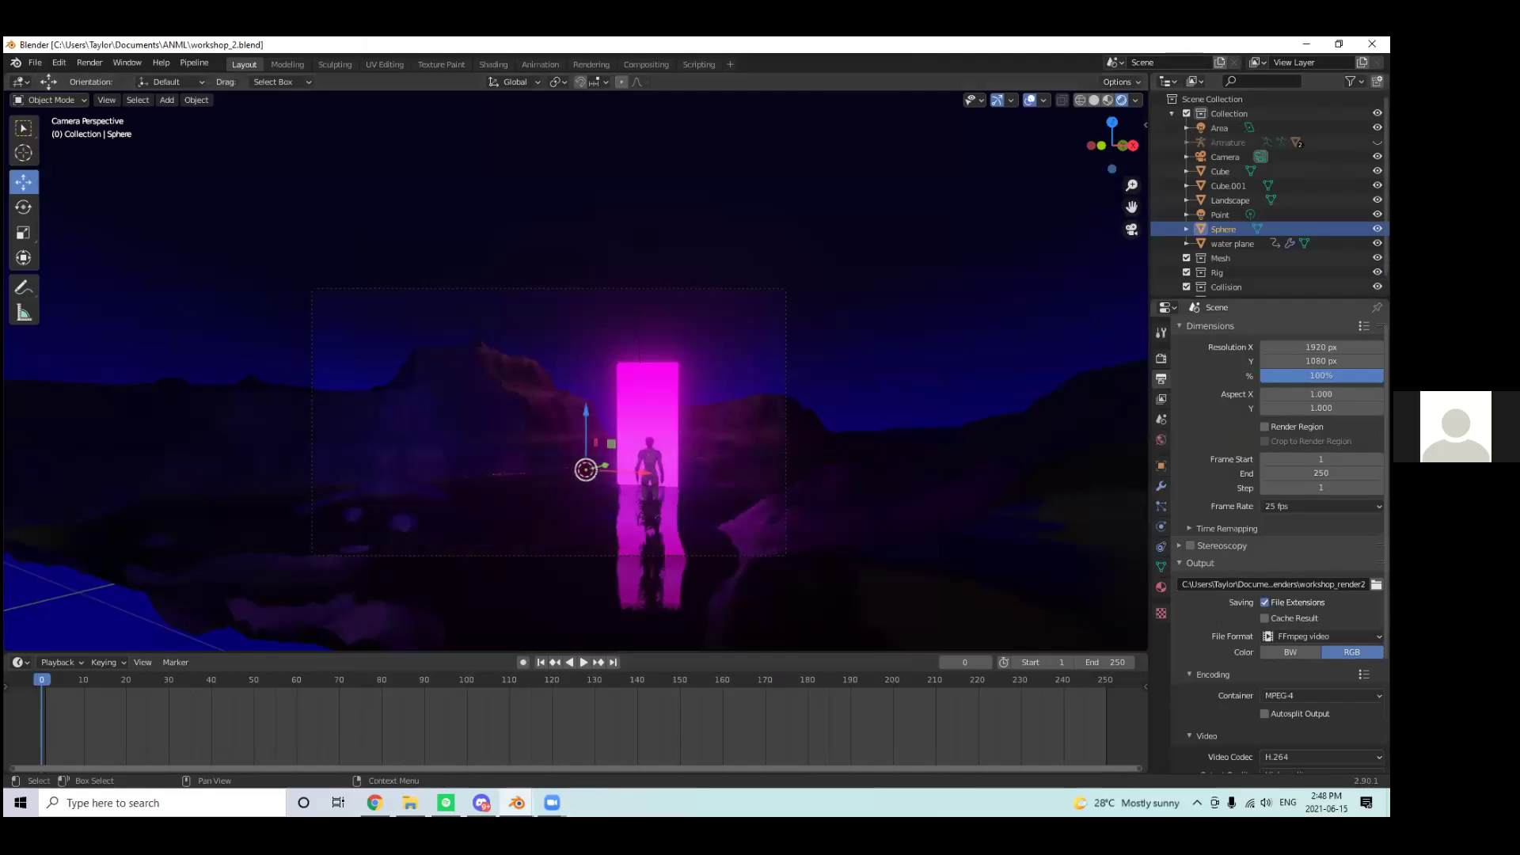
Step: In the scene's output settings, set both the X and Y resolution to 1920 px
click(1160, 359)
scroll(1267, 475, up, 2)
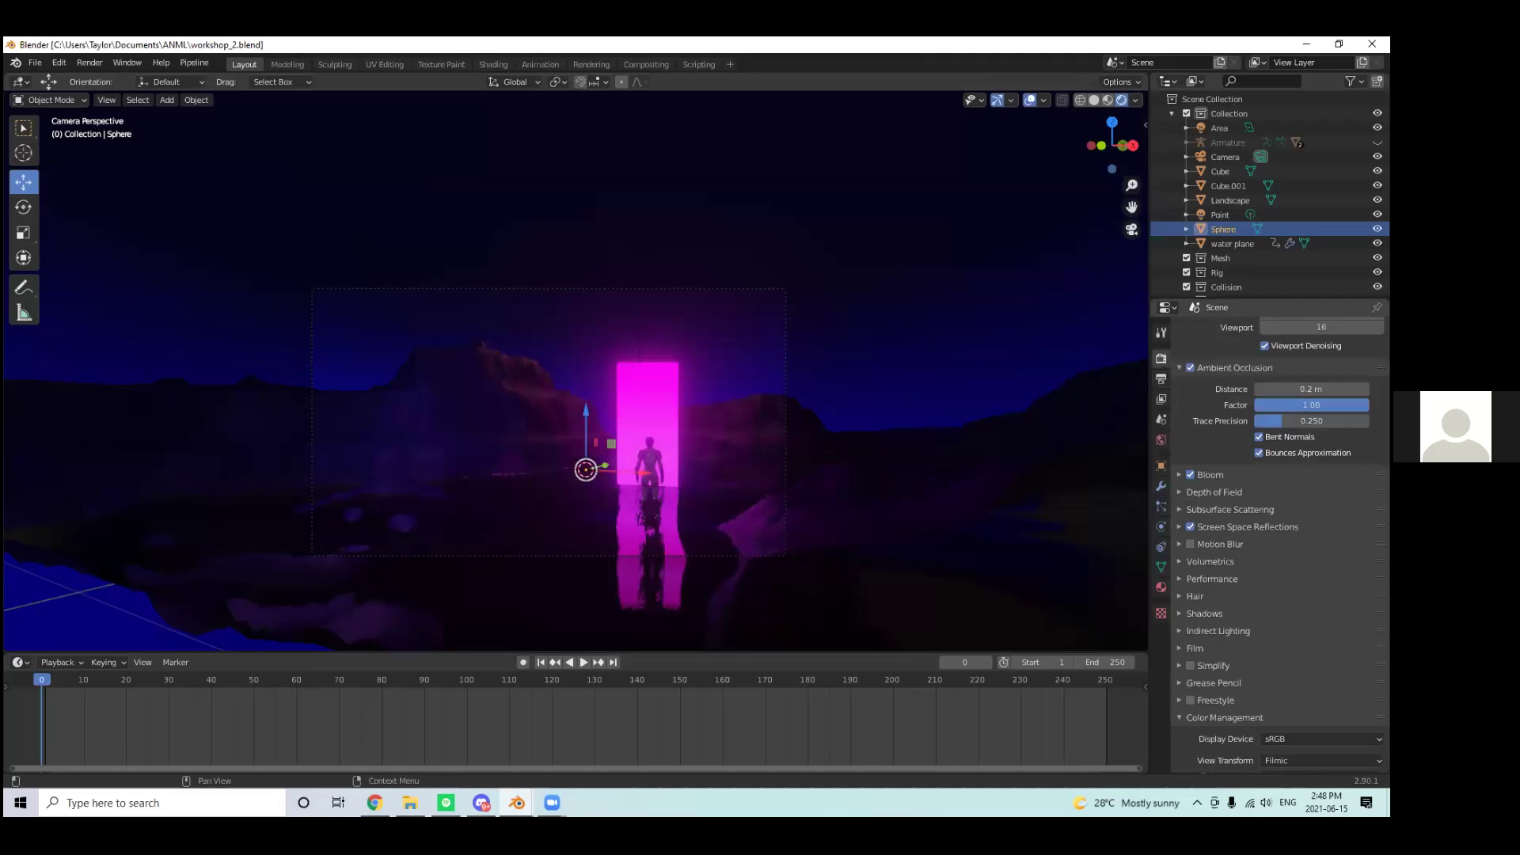
click(1161, 379)
click(1321, 347)
text(1080)
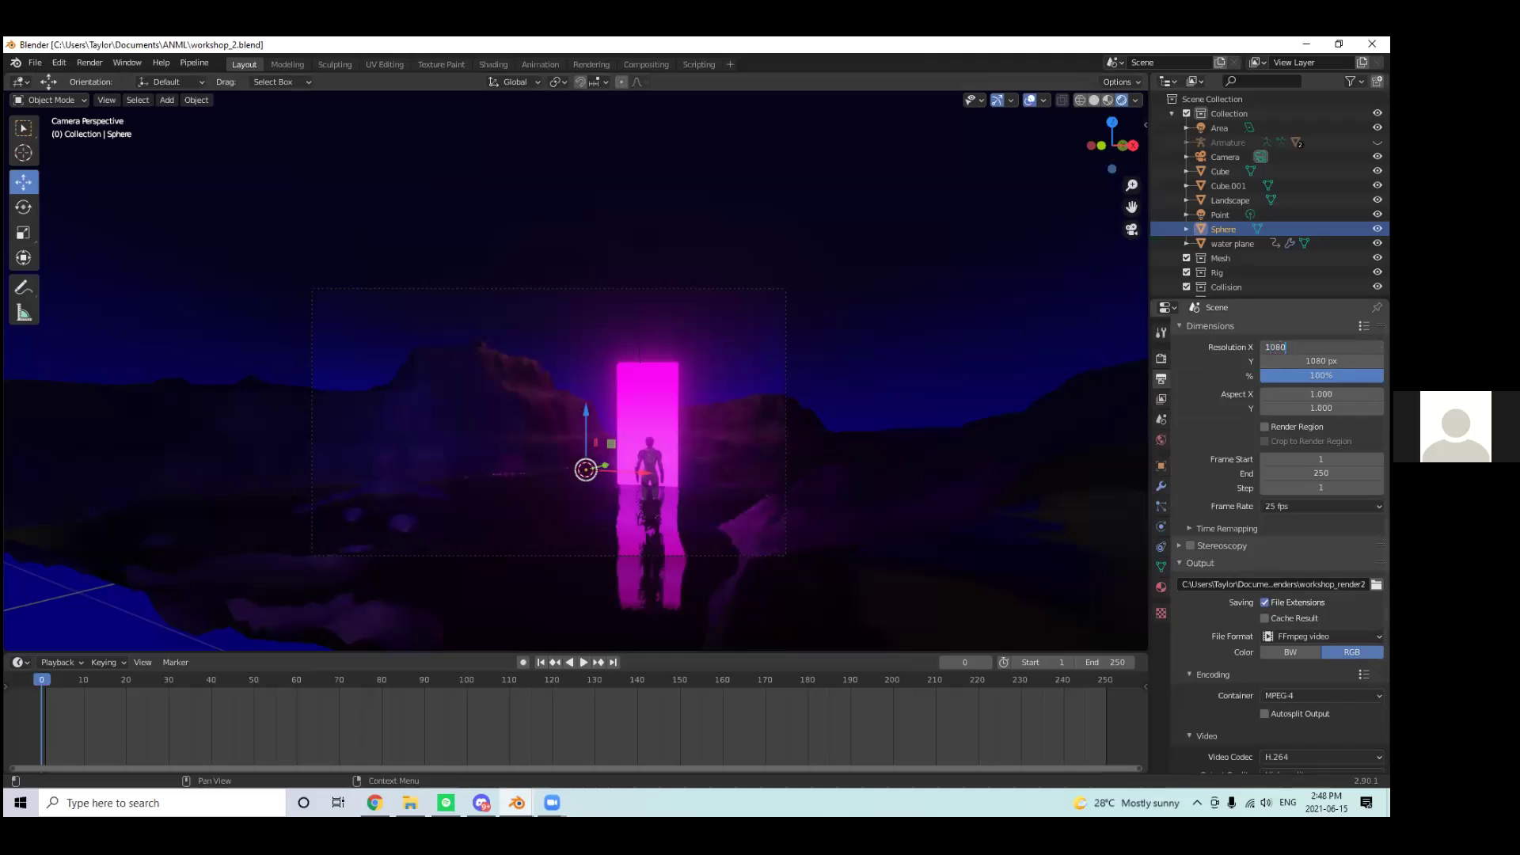
key(Return)
drag(1321, 347, 1321, 361)
text(1920)
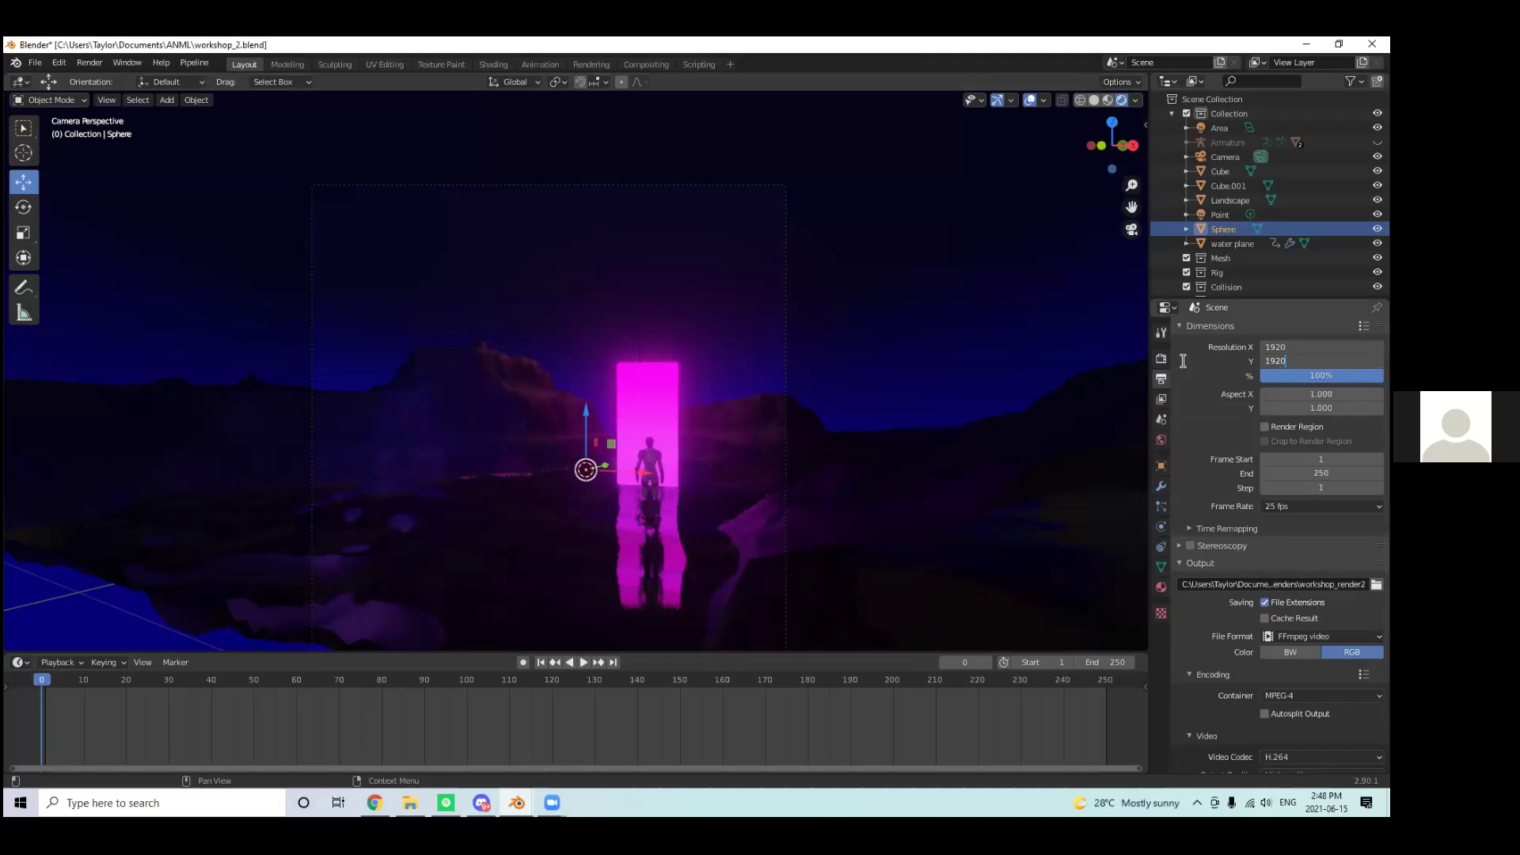
key(Return)
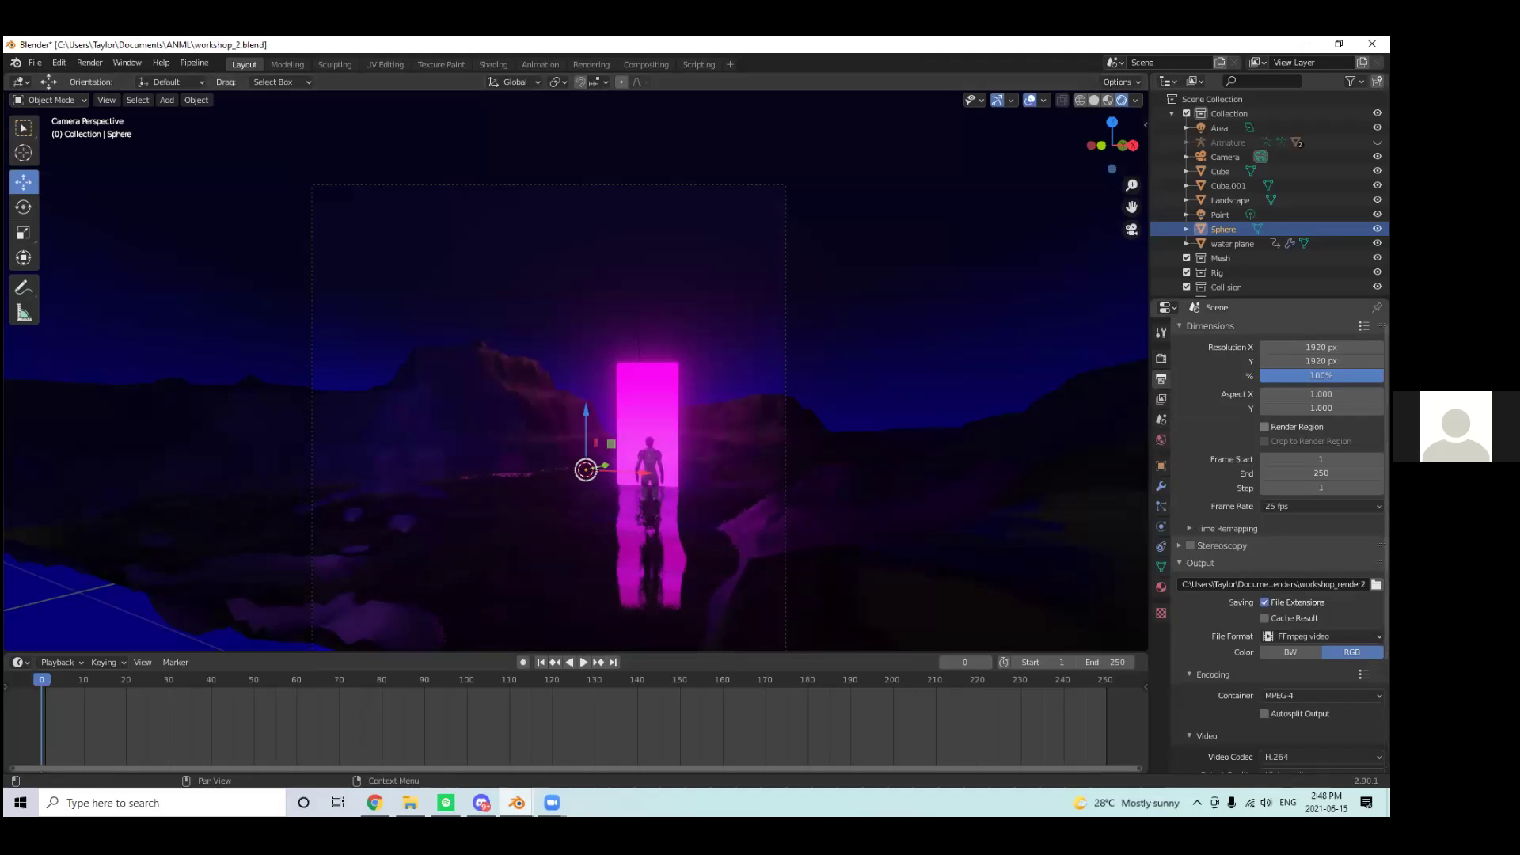
Step: Set the output's X resolution to 1080 px for a portrait frame
scroll(1223, 408, down, 2)
scroll(1223, 408, up, 2)
click(1321, 347)
text(1080)
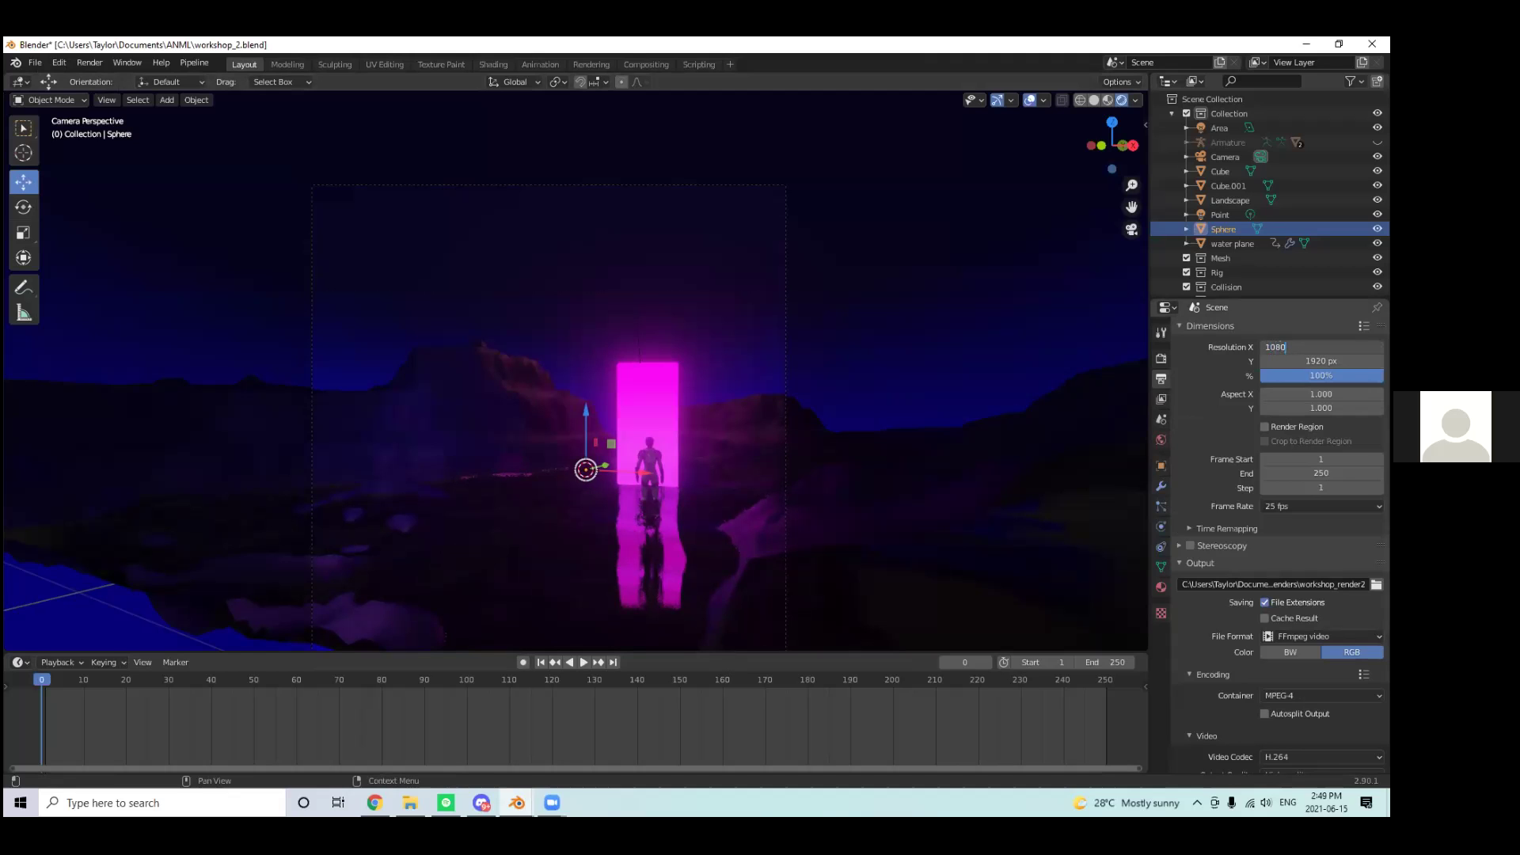
key(Return)
Step: Try moving the sky sphere about 0.21 m along X and undo the move
scroll(806, 386, down, 3)
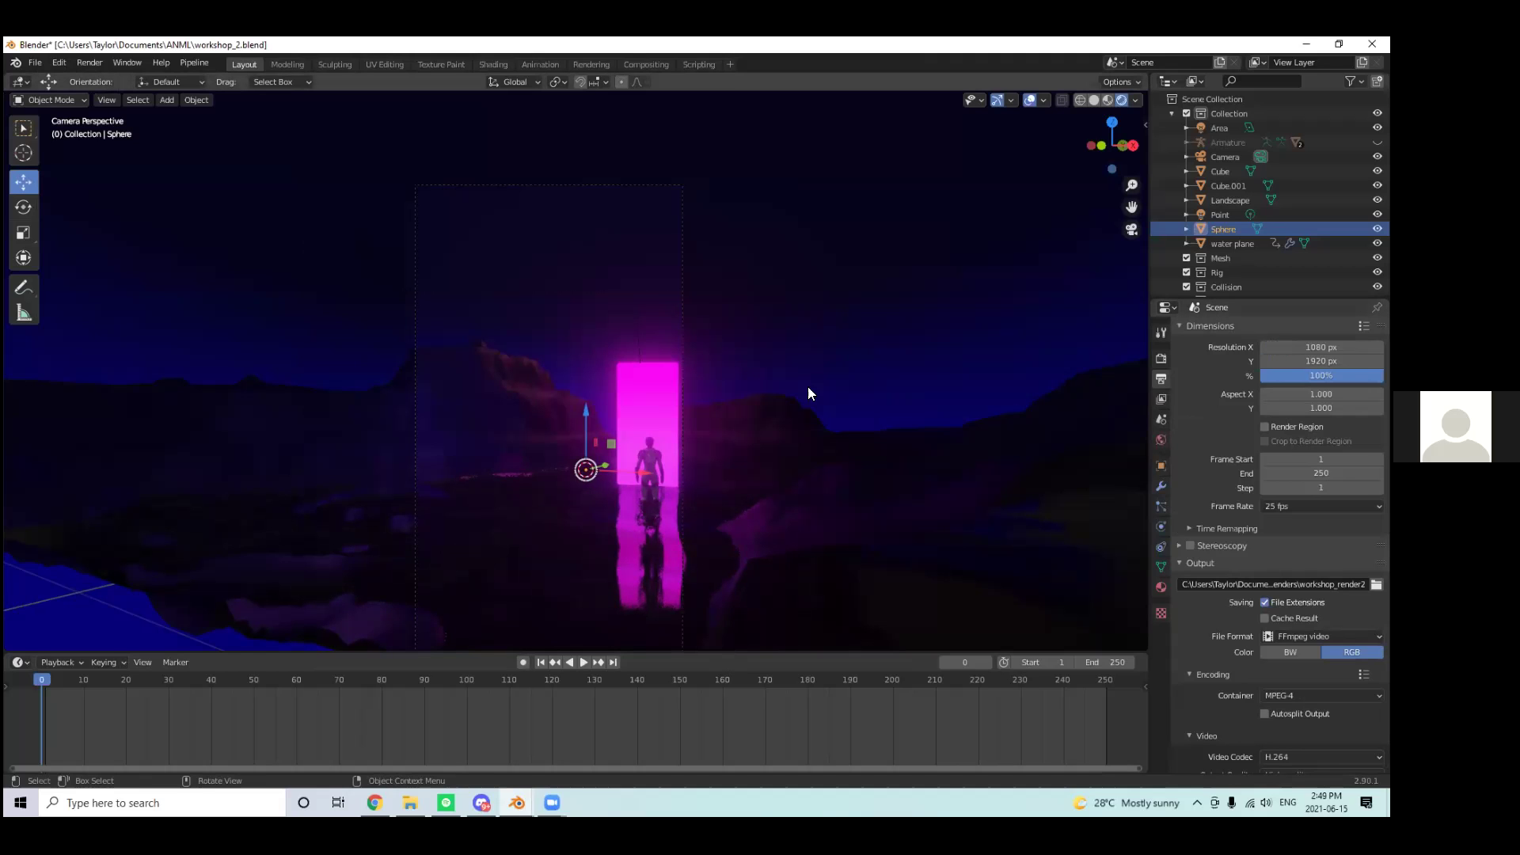
scroll(681, 396, up, 2)
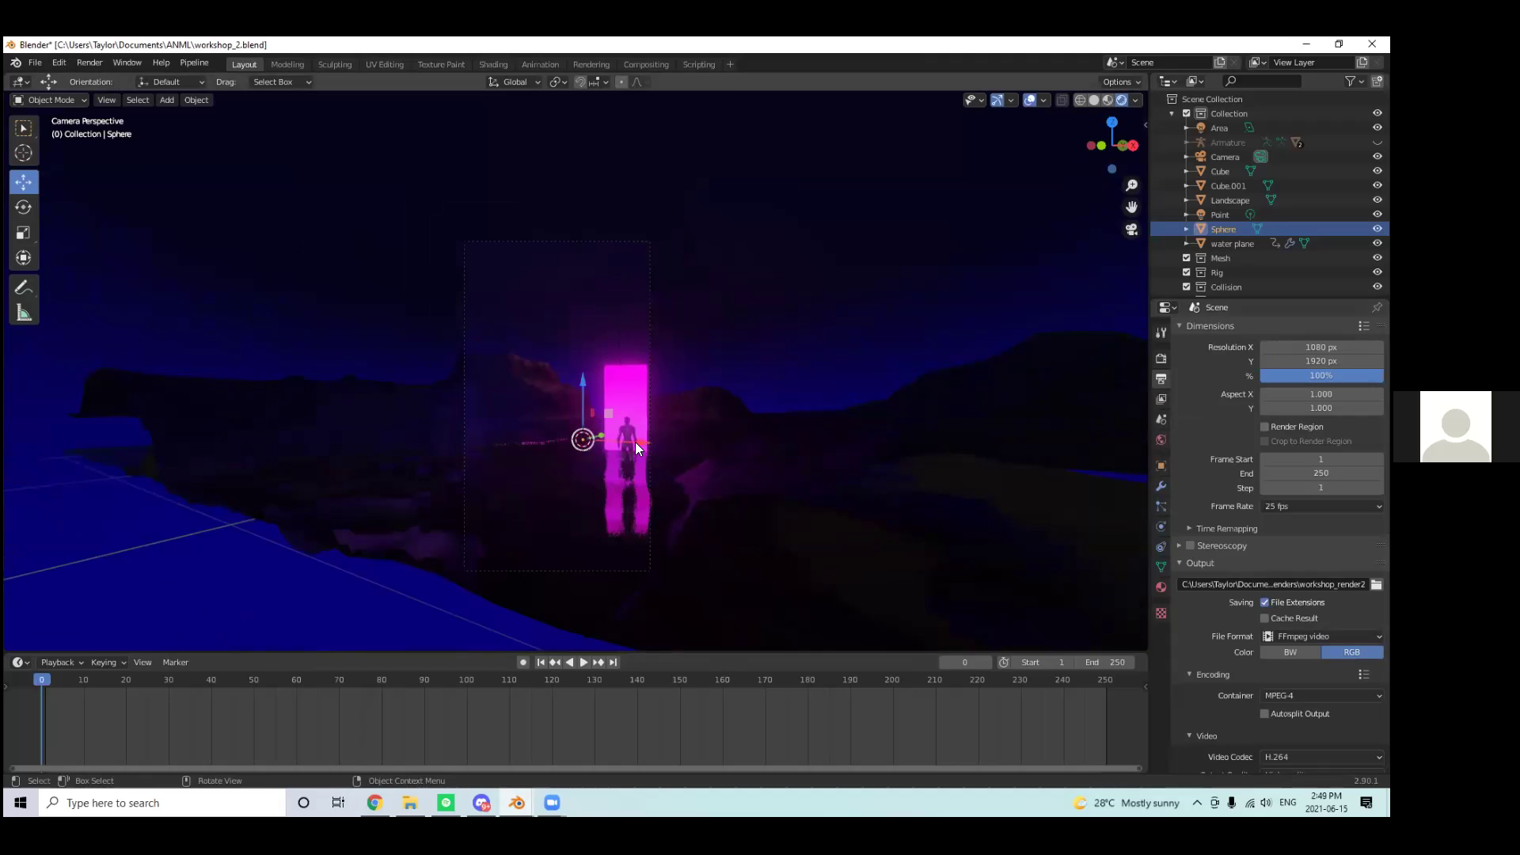
drag(639, 440, 667, 442)
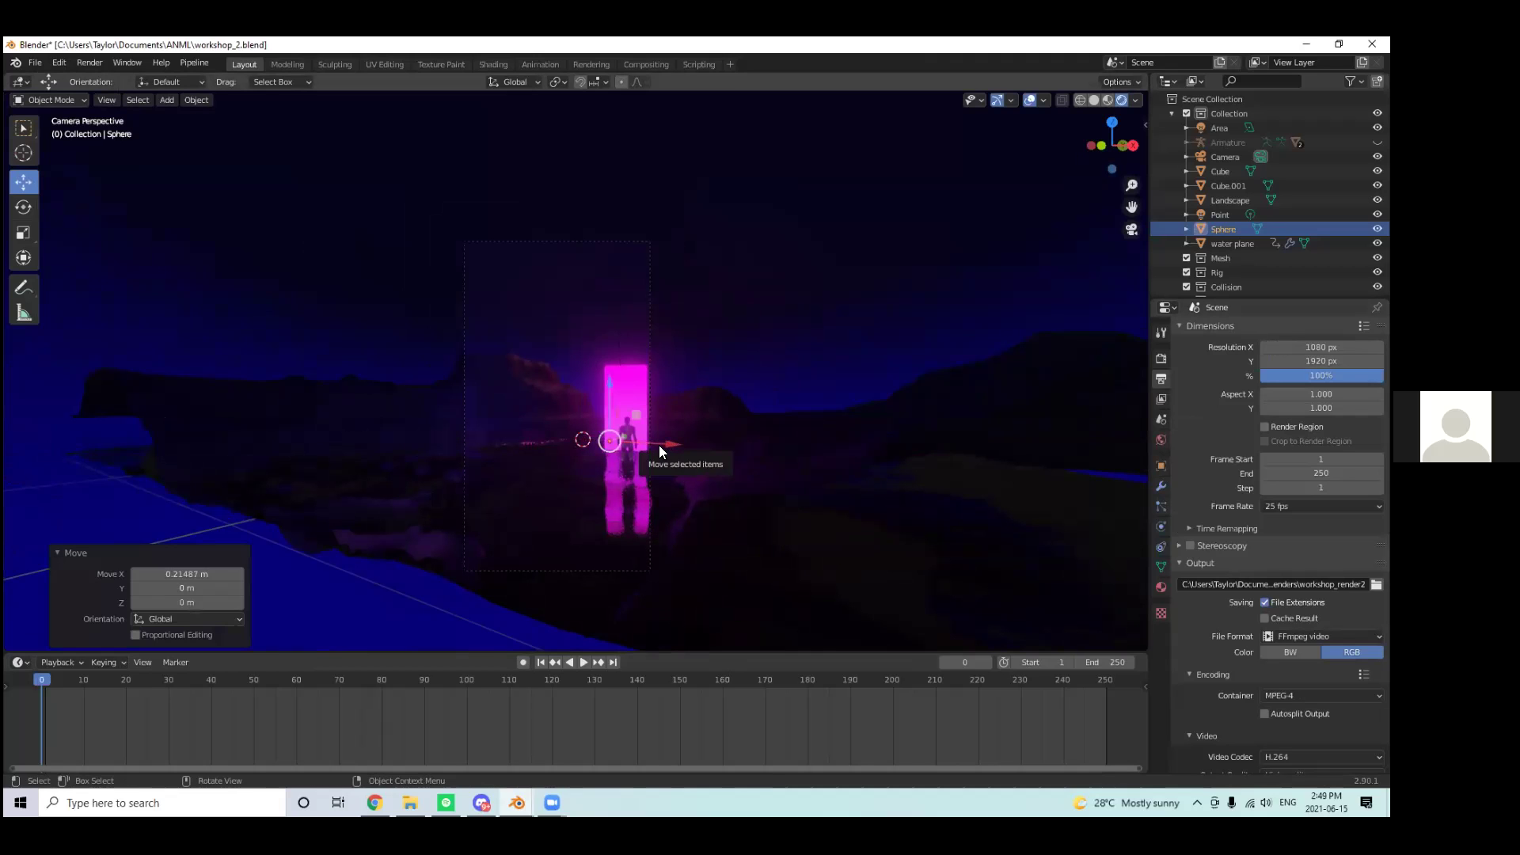
key(ctrl+z)
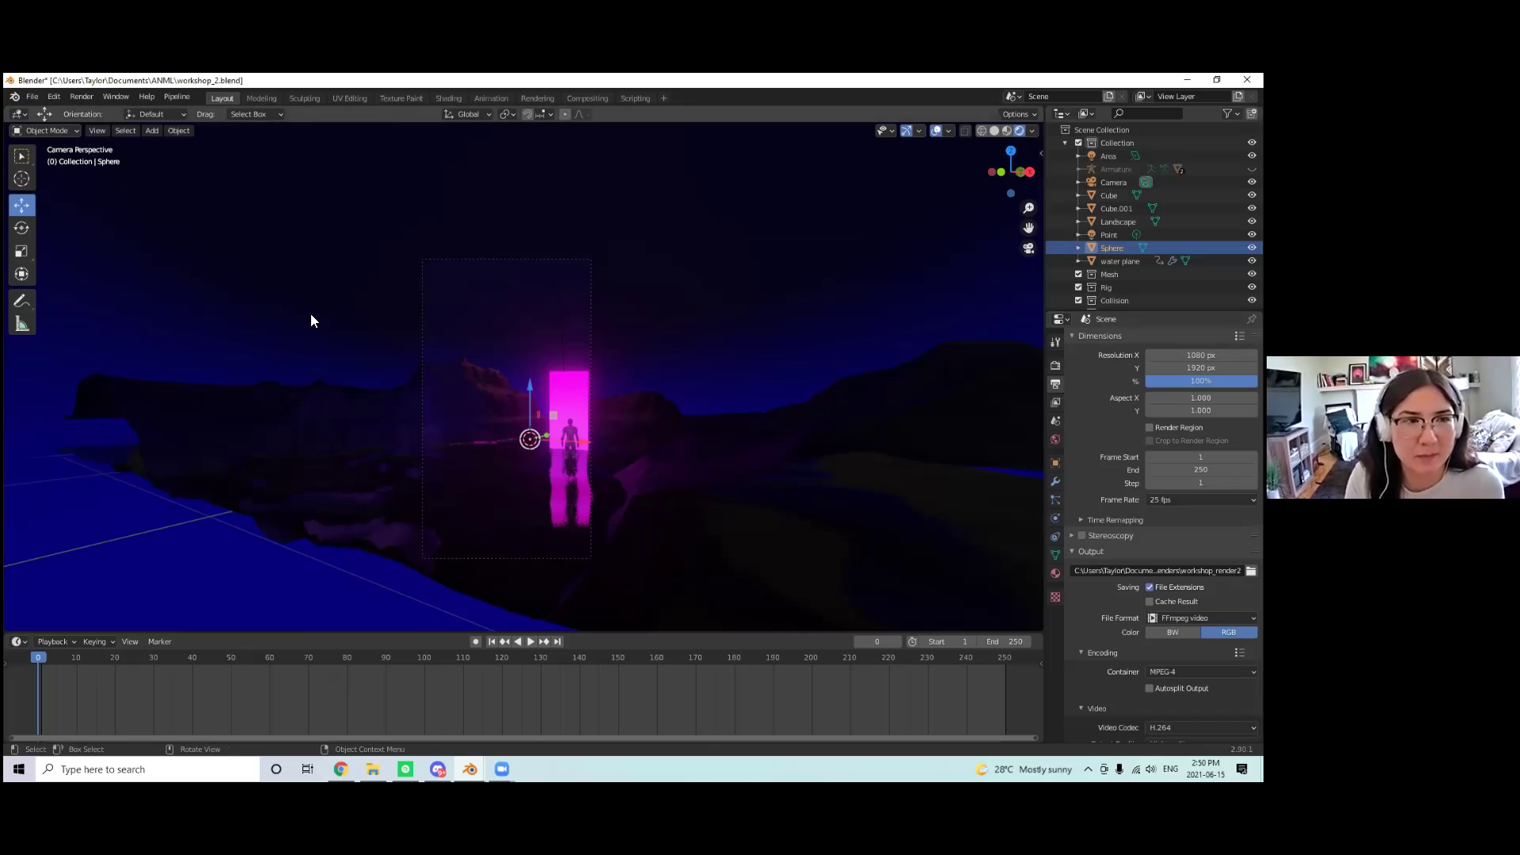
Step: View the FBX import options for character.fbx in the Downloads folder and cancel without importing
click(31, 96)
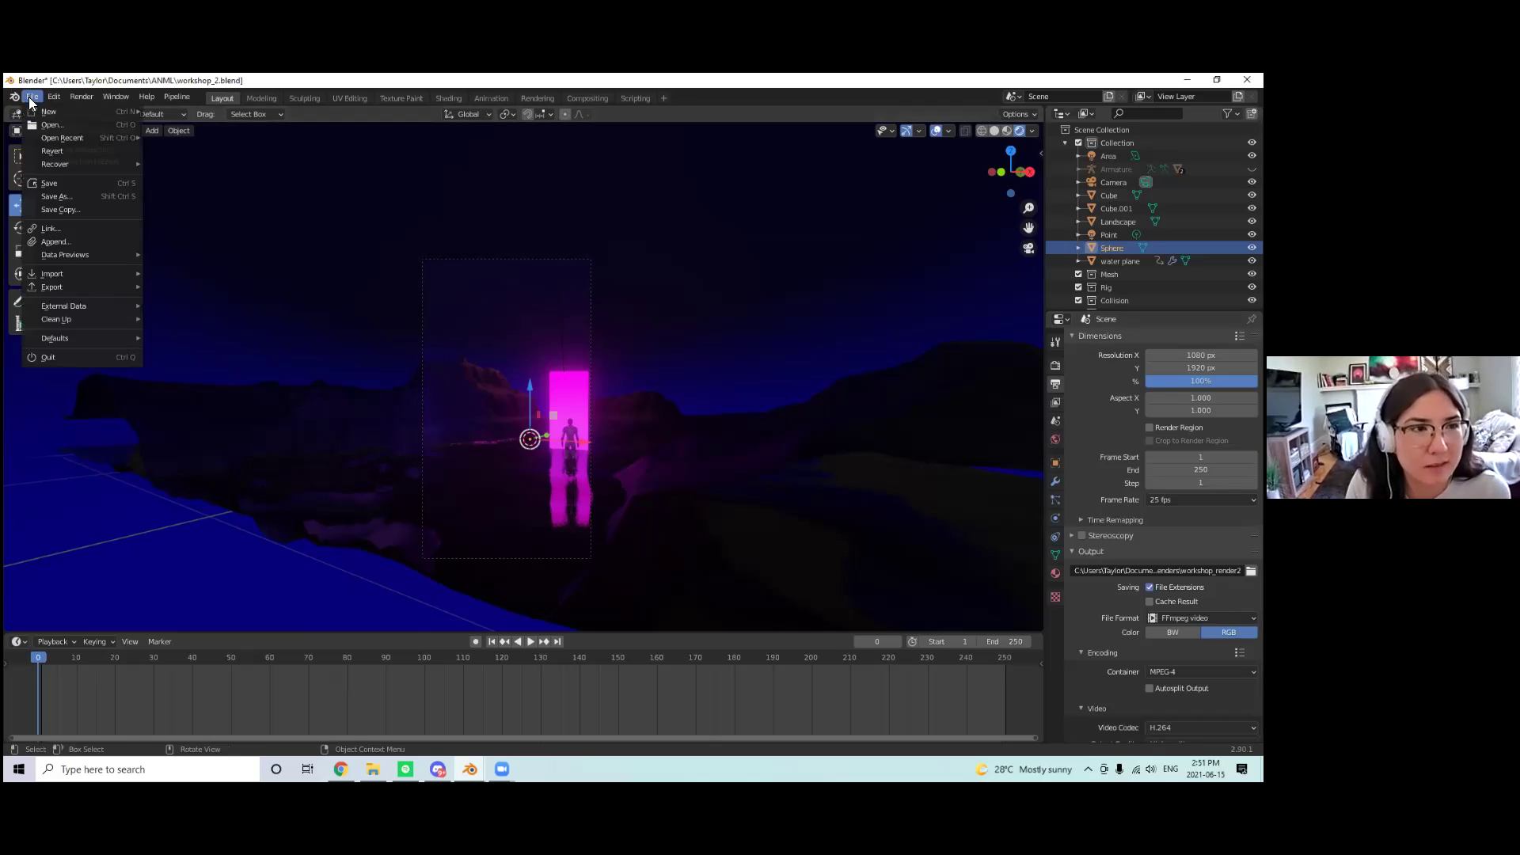
mouse_move(126, 273)
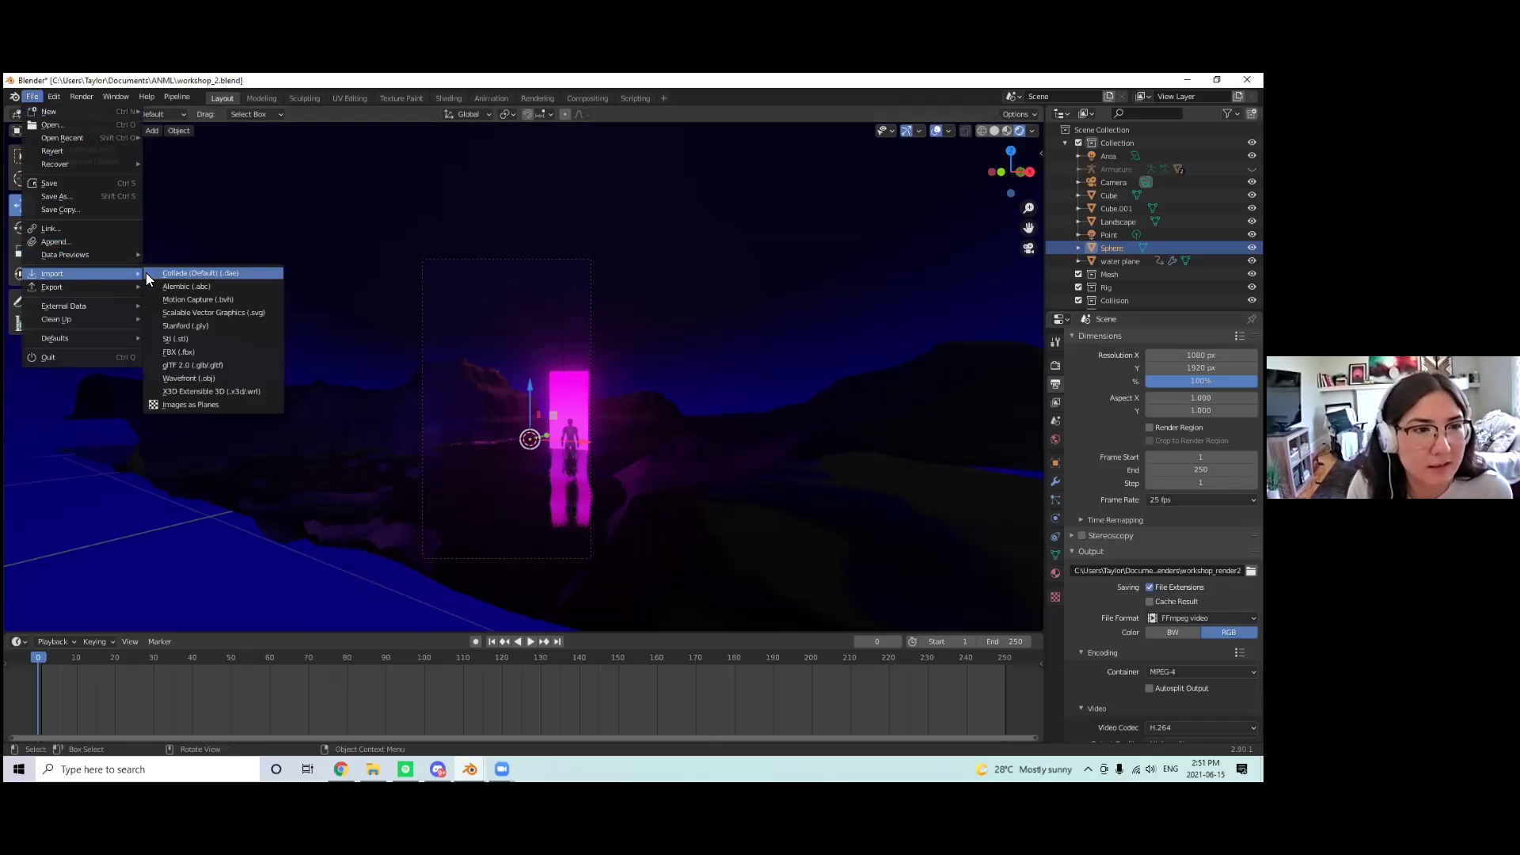
click(201, 353)
drag(504, 235, 495, 235)
click(370, 409)
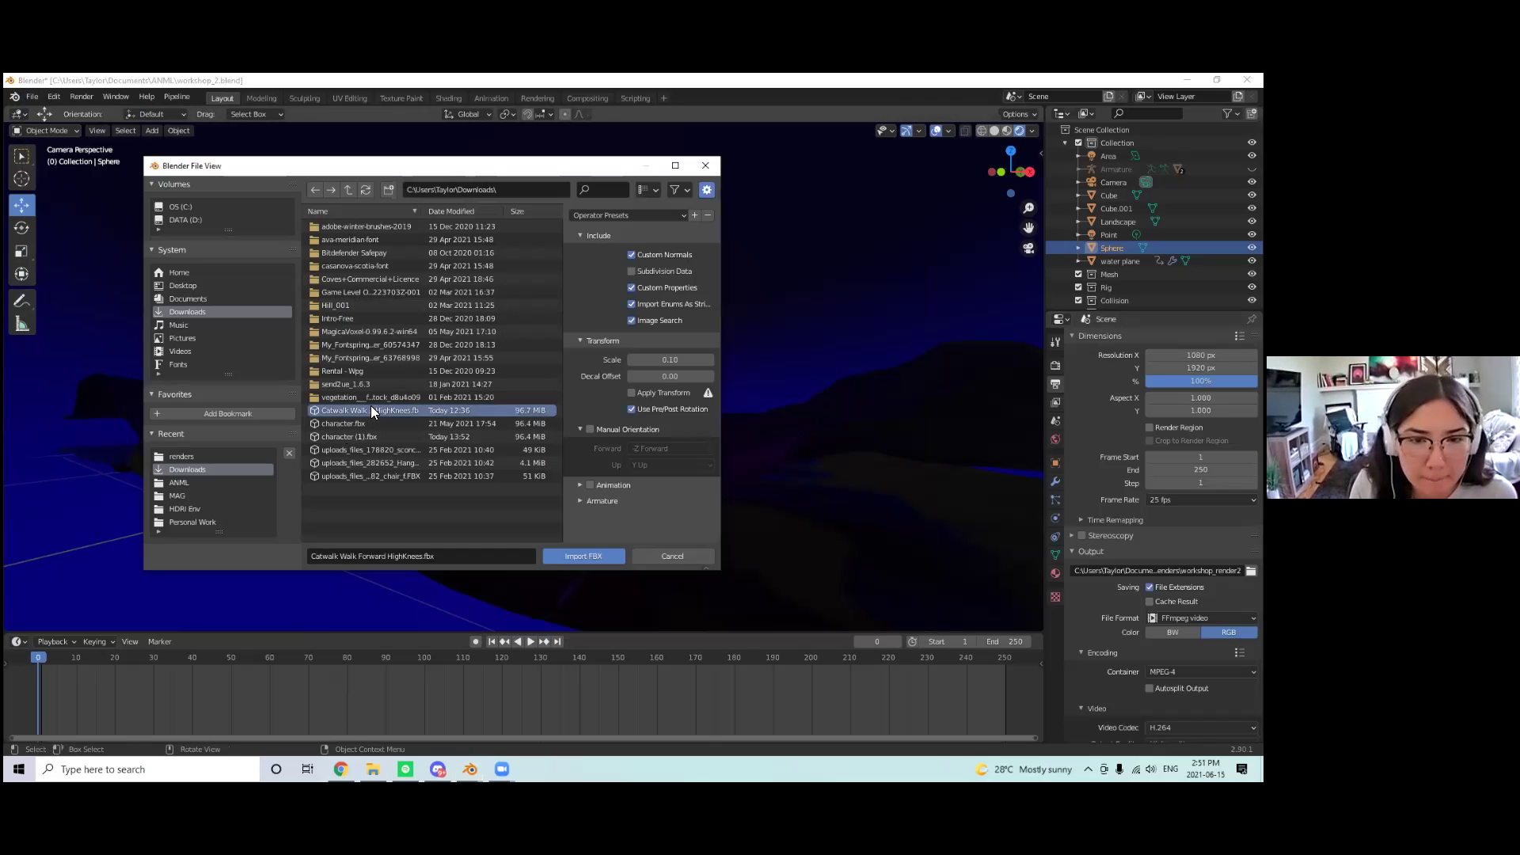
click(351, 424)
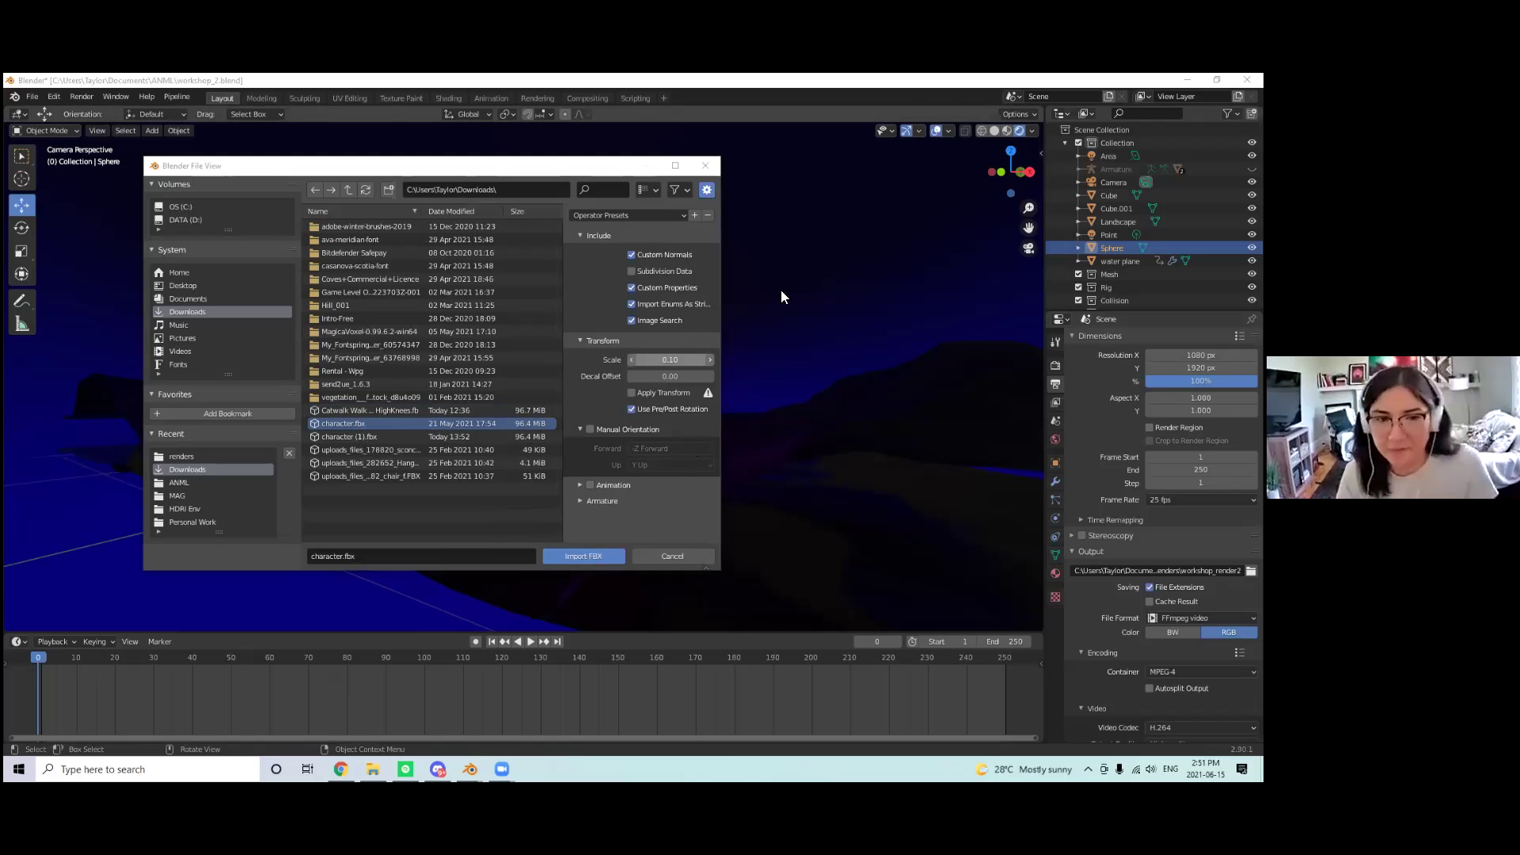
click(673, 557)
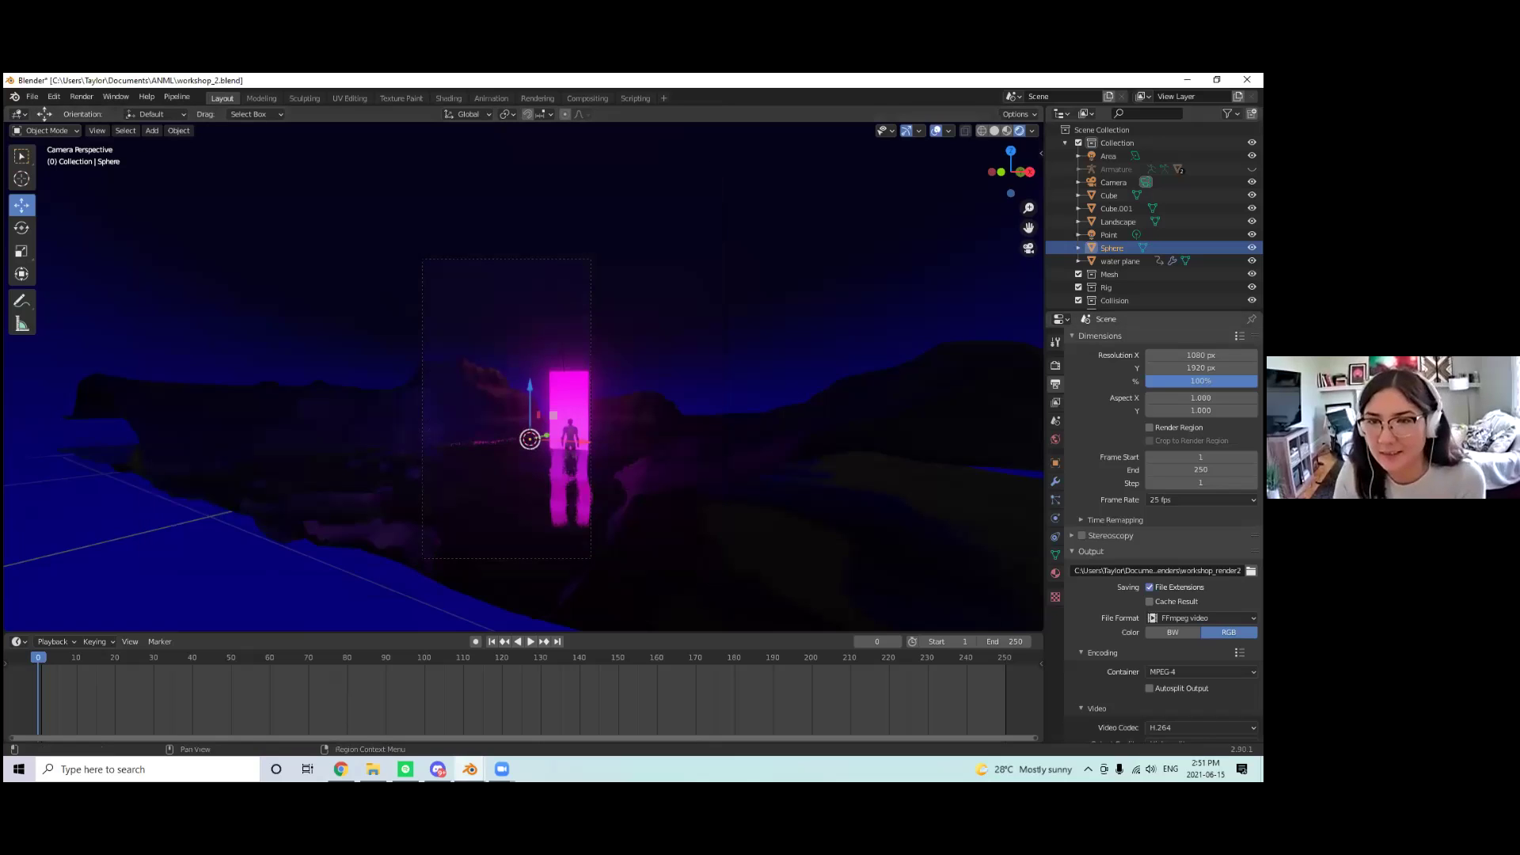